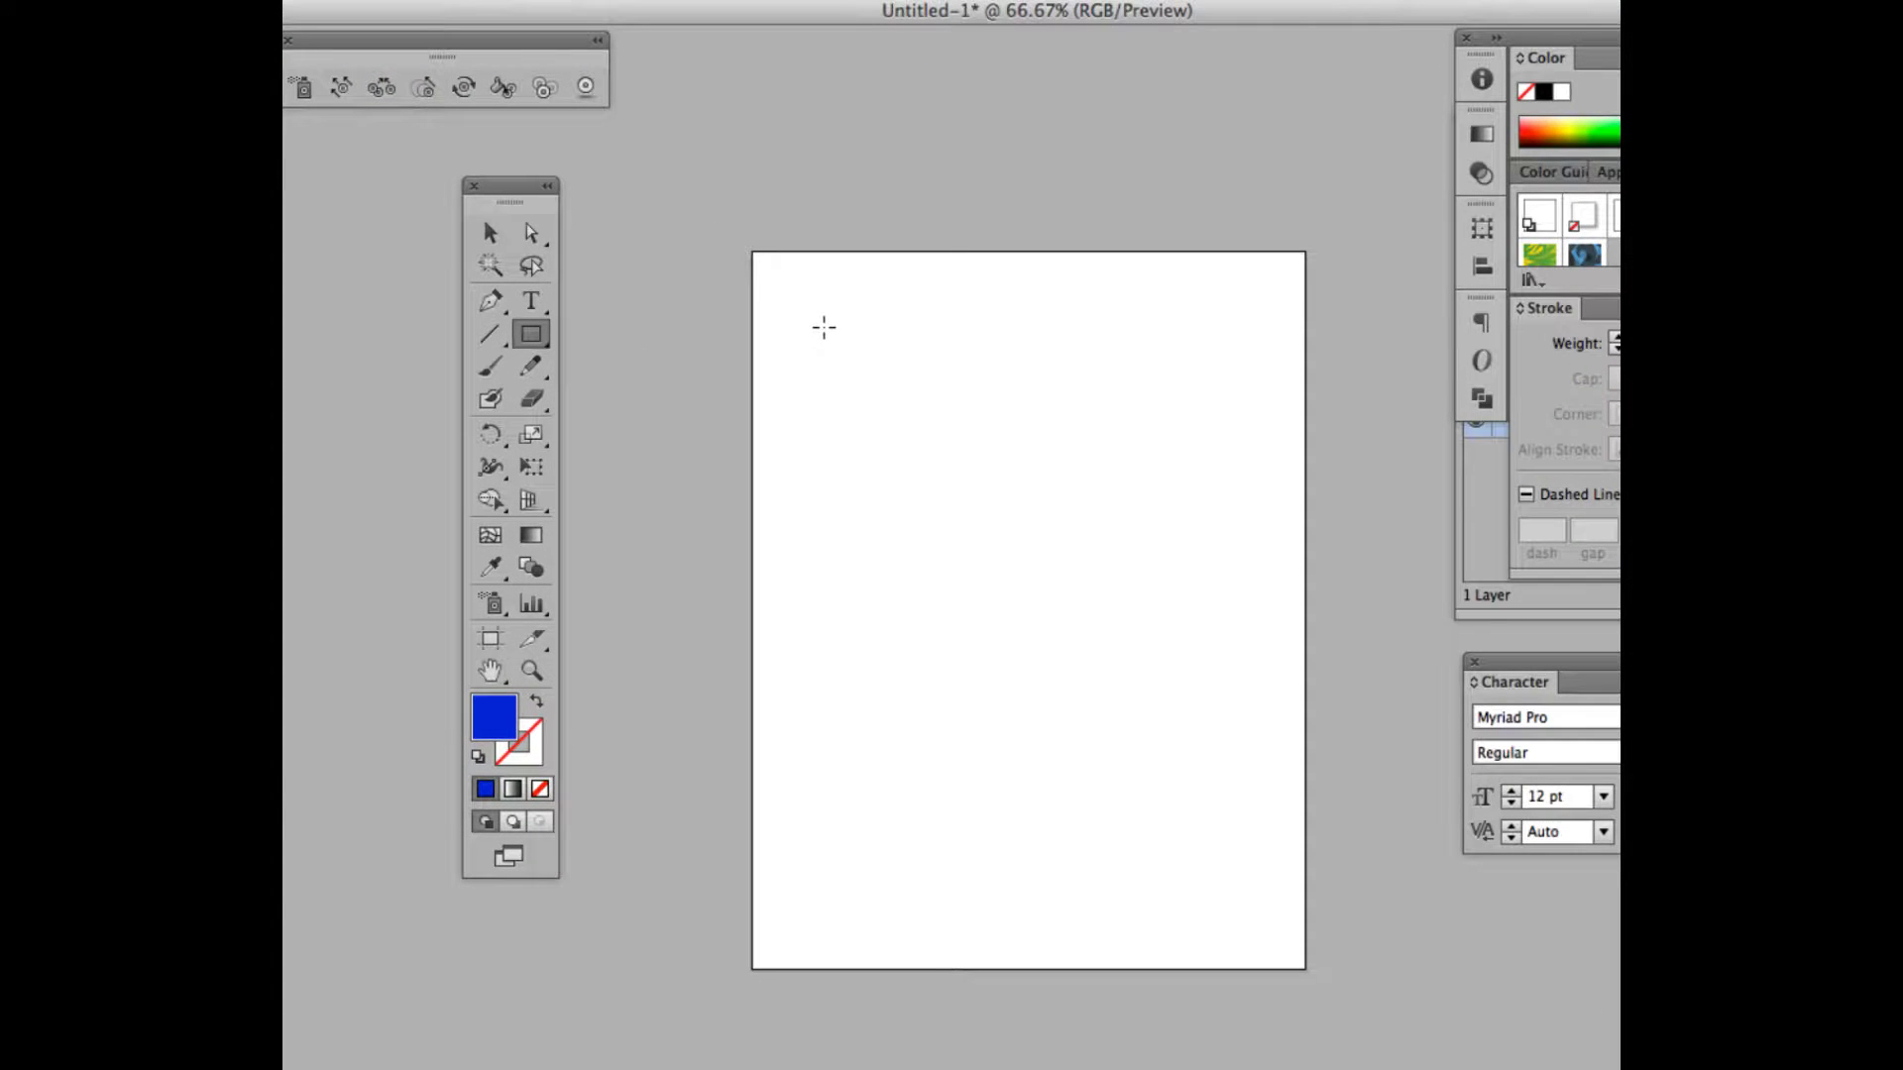
- Draw a blue rectangle near the artboard's upper-left corner and convert it to a Flat gradient mesh with 2 rows and 2 columns
left_click_drag(818, 317, 1043, 565)
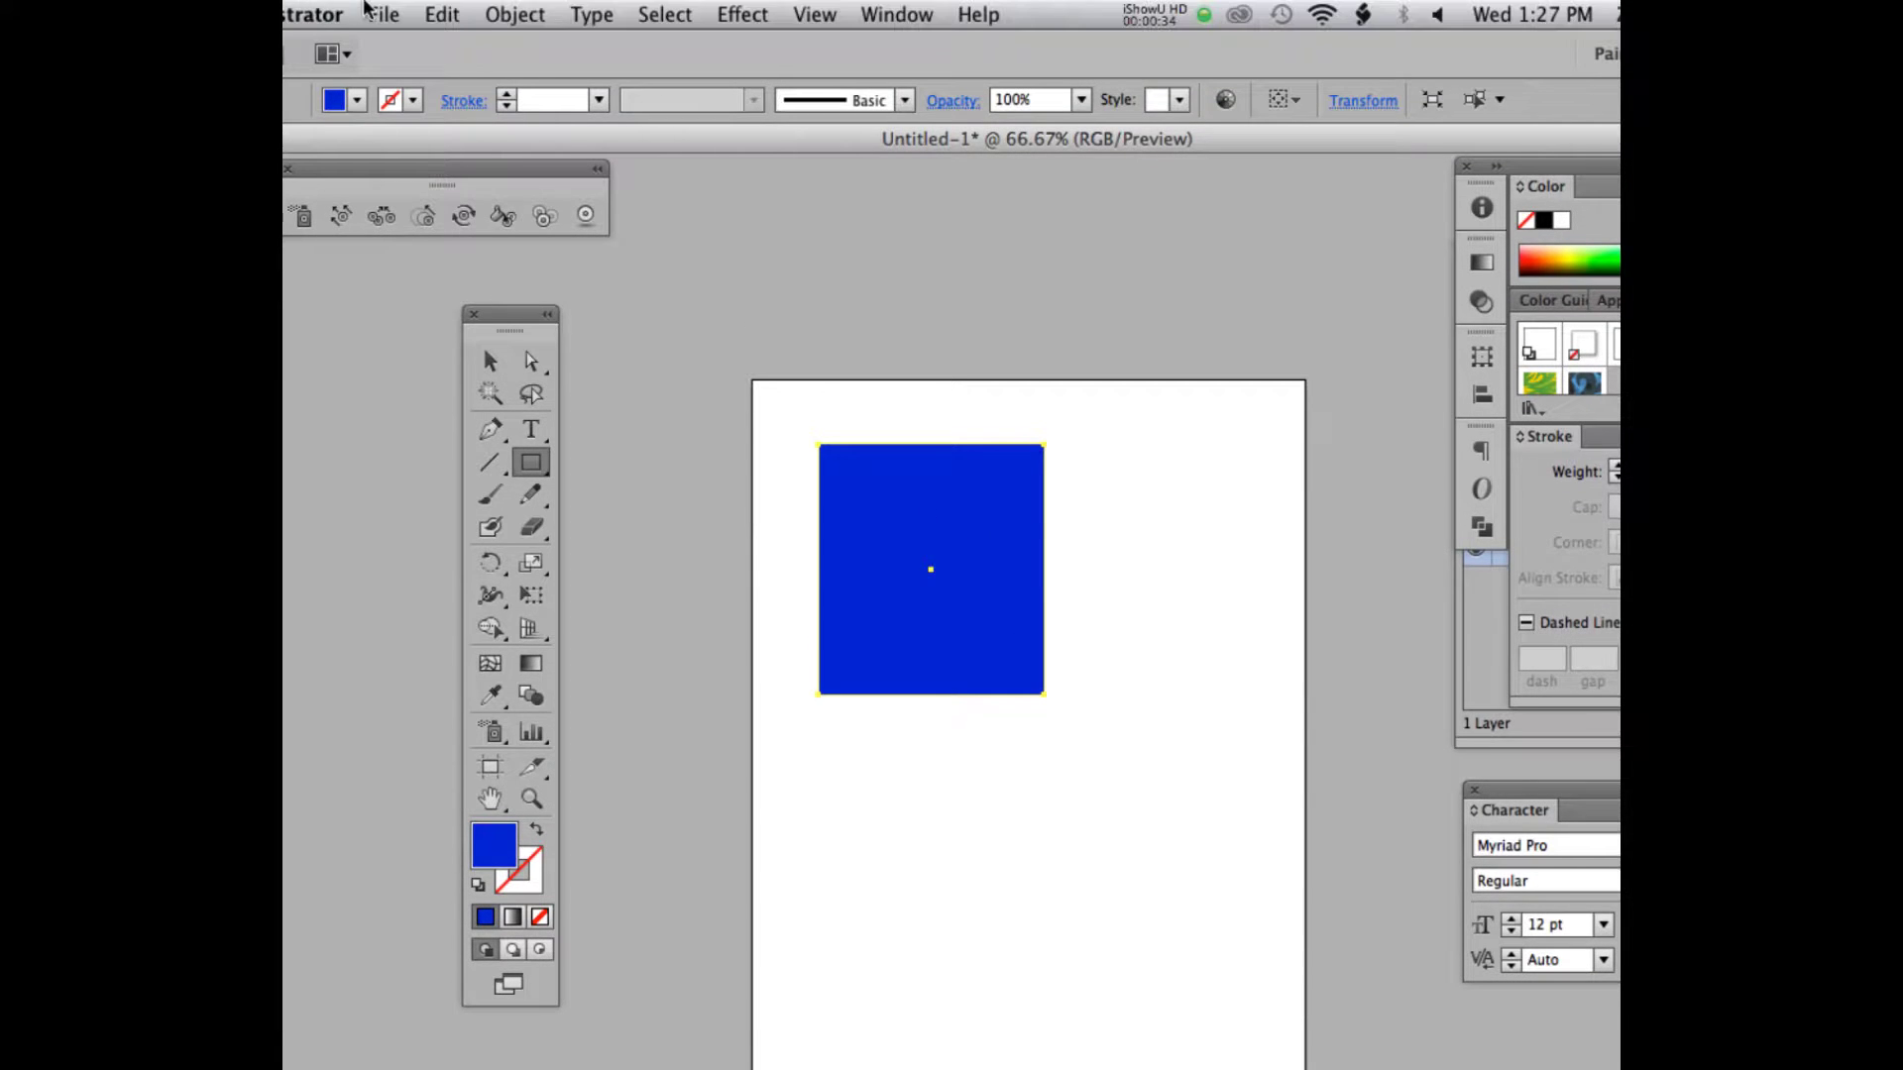
left_click(517, 14)
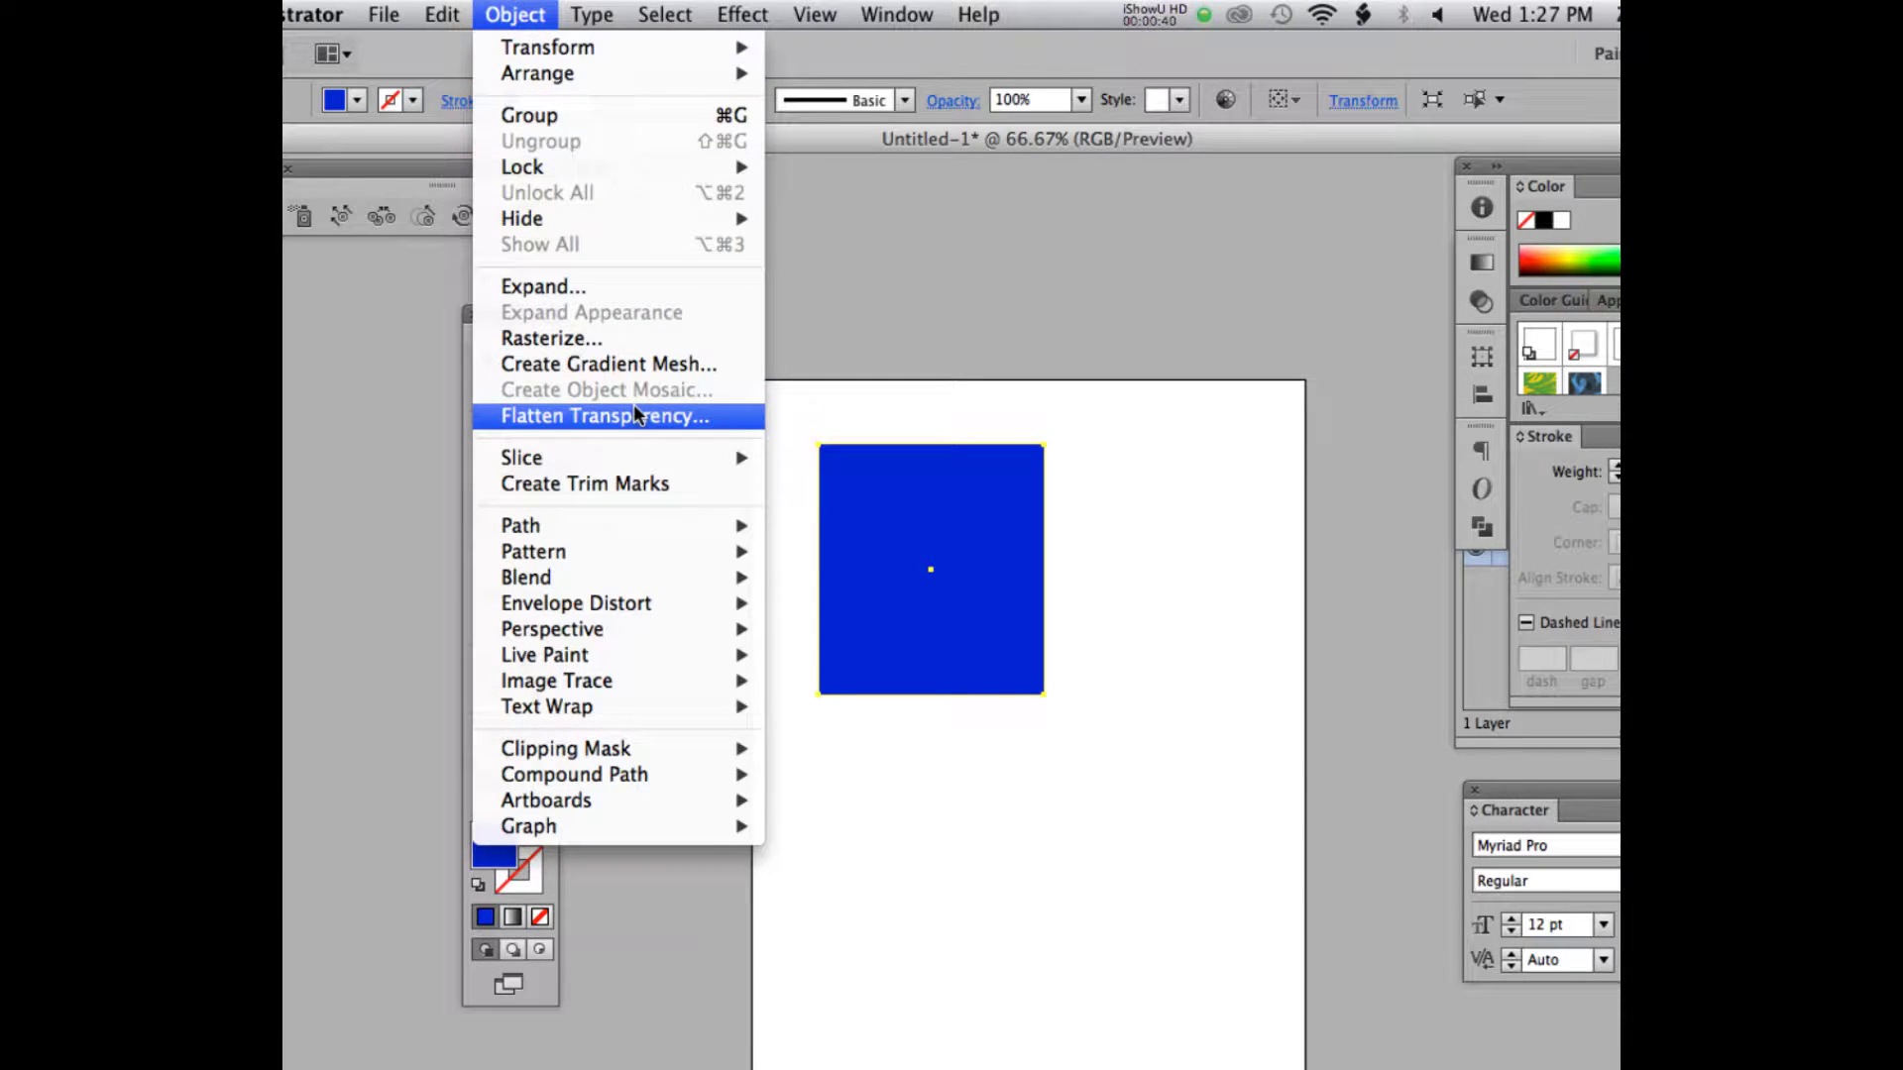
mouse_move(631, 449)
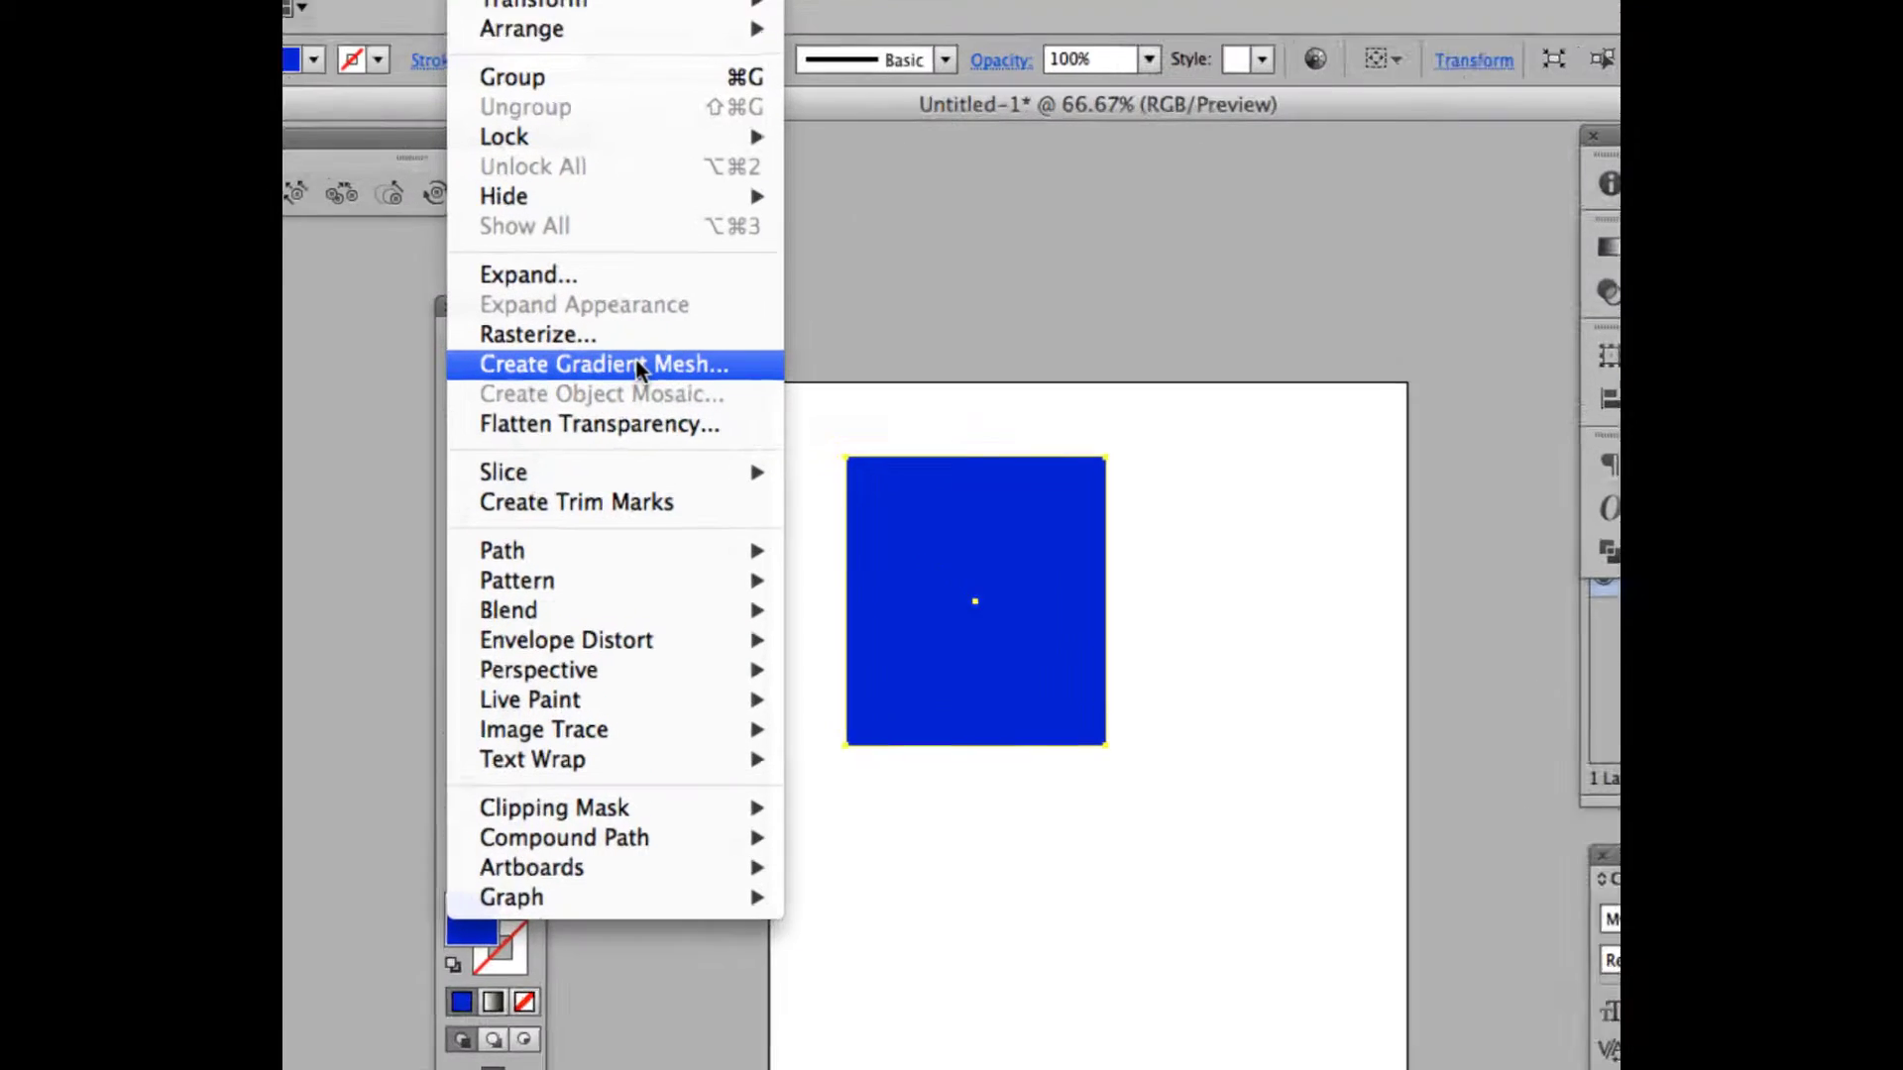
left_click(634, 364)
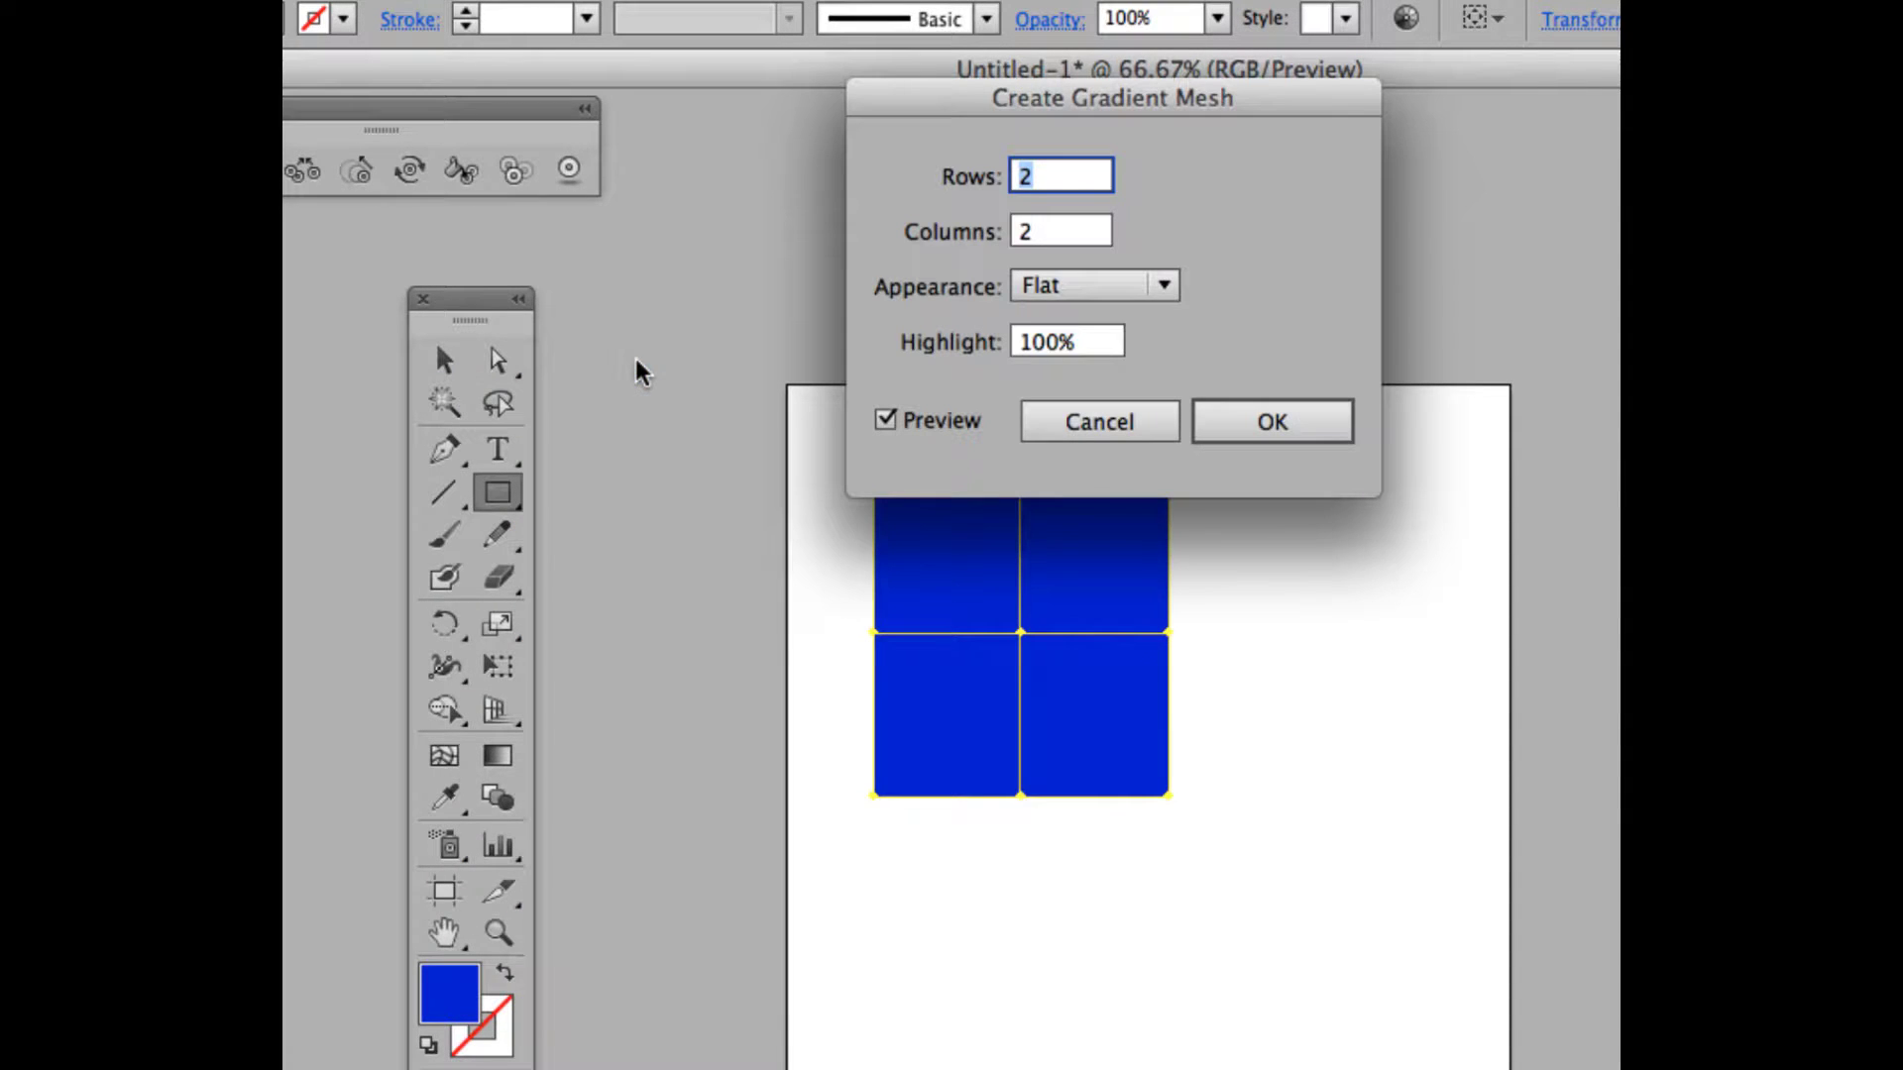
left_click_drag(1032, 117, 1137, 62)
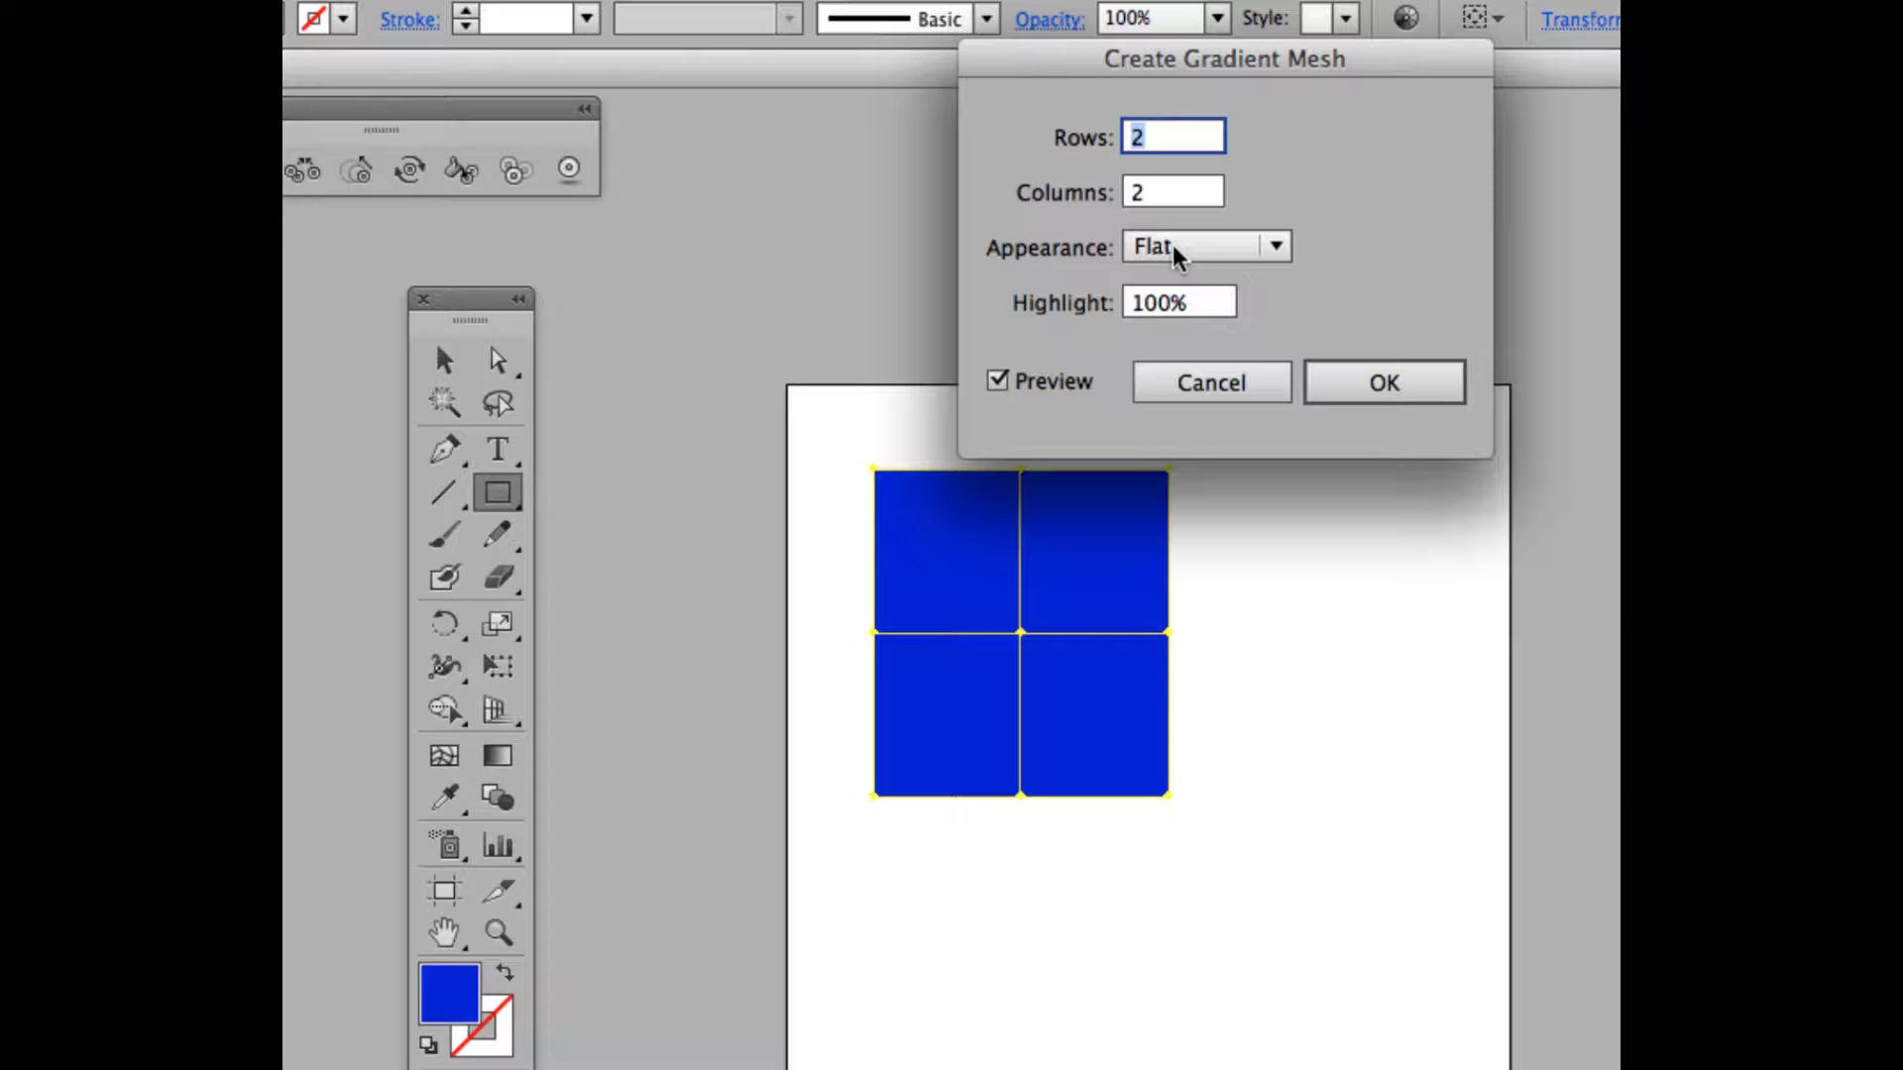
left_click(1384, 383)
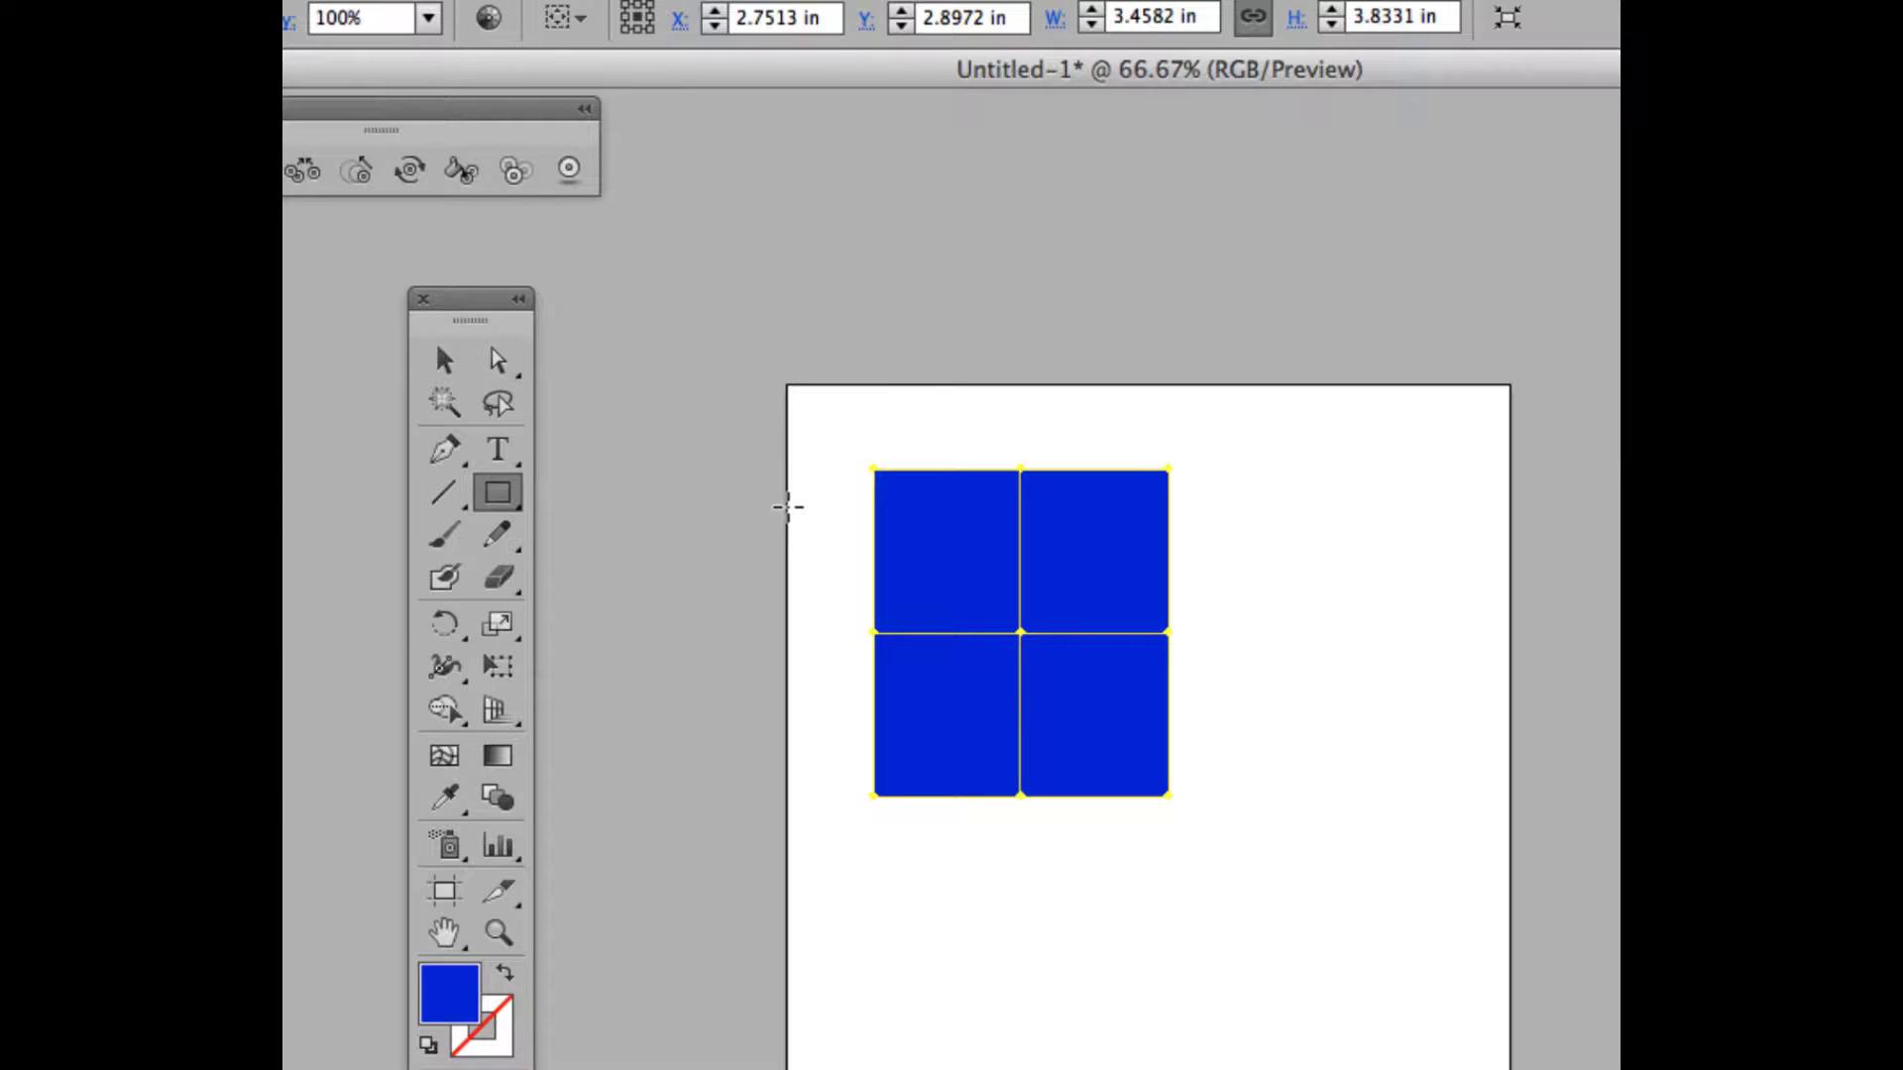
- Directly select the mesh's centre point and recolour it purple, 8F0094
key("v")
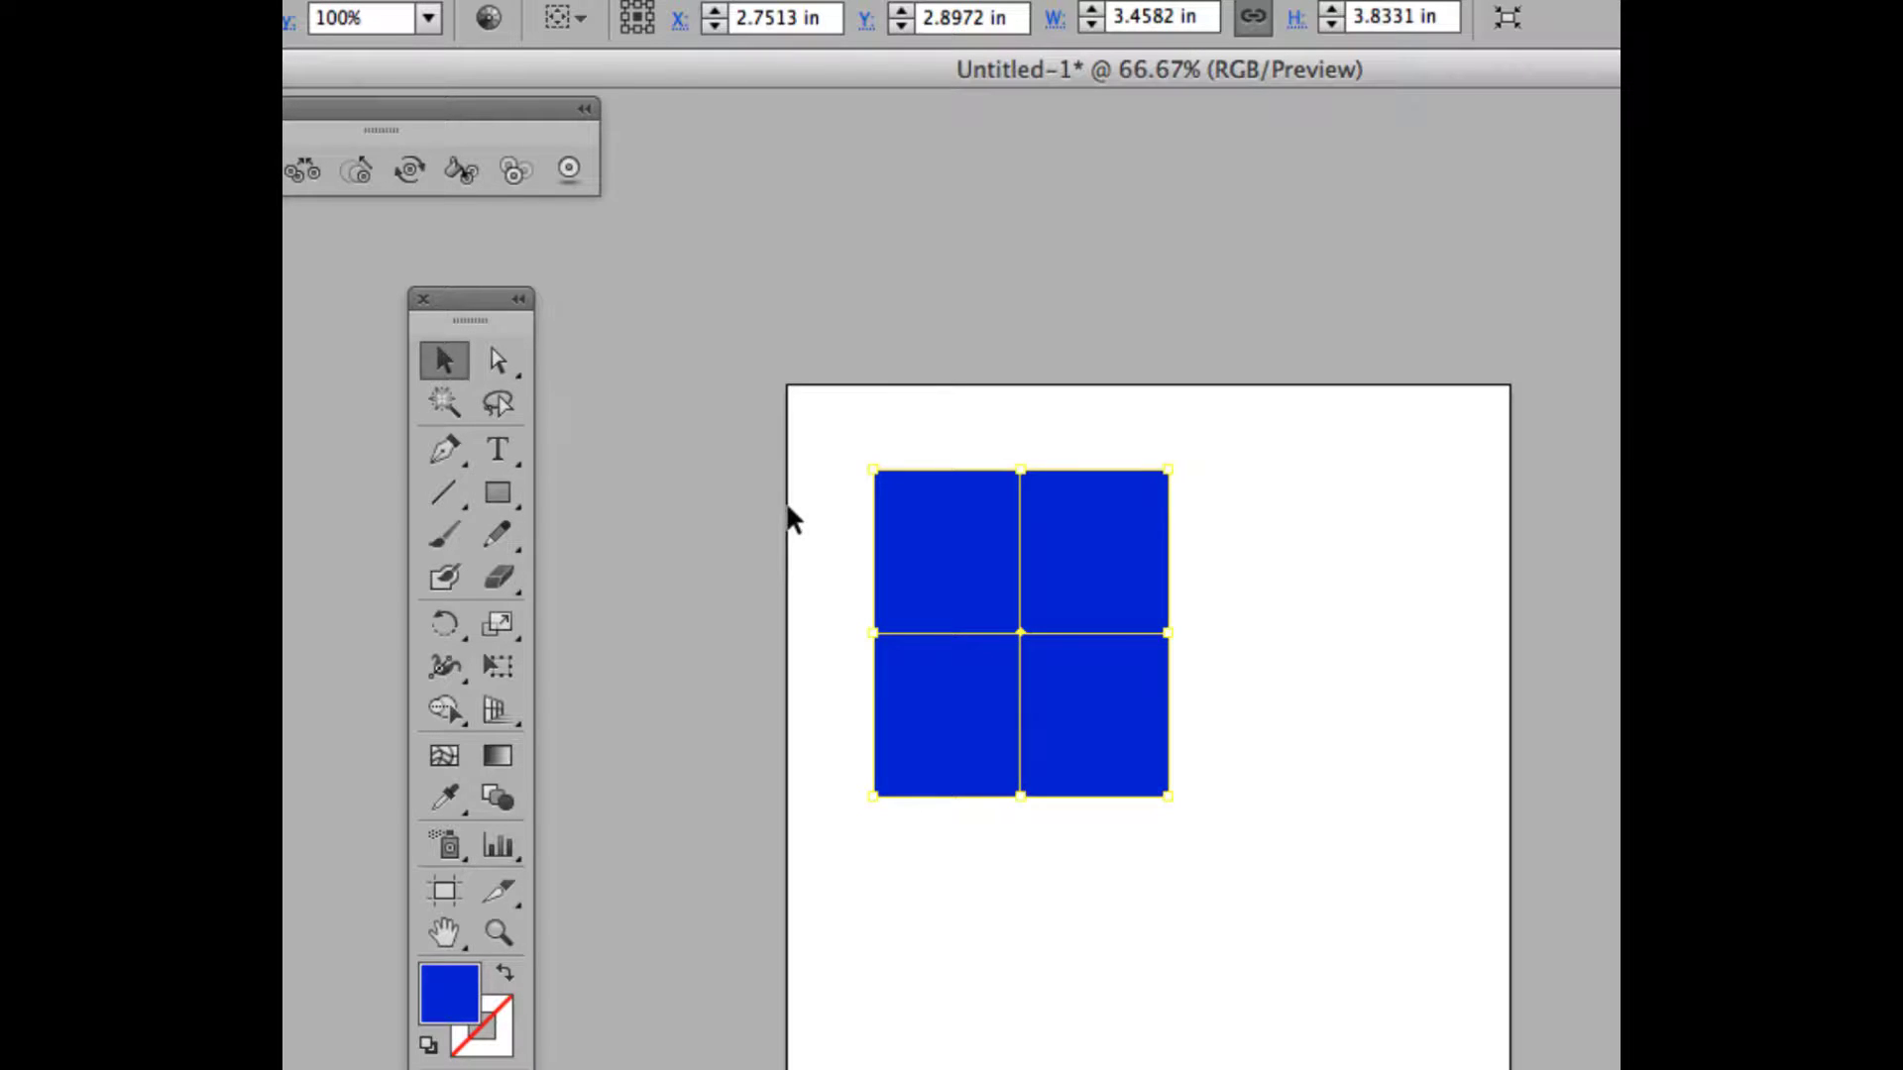
key("a")
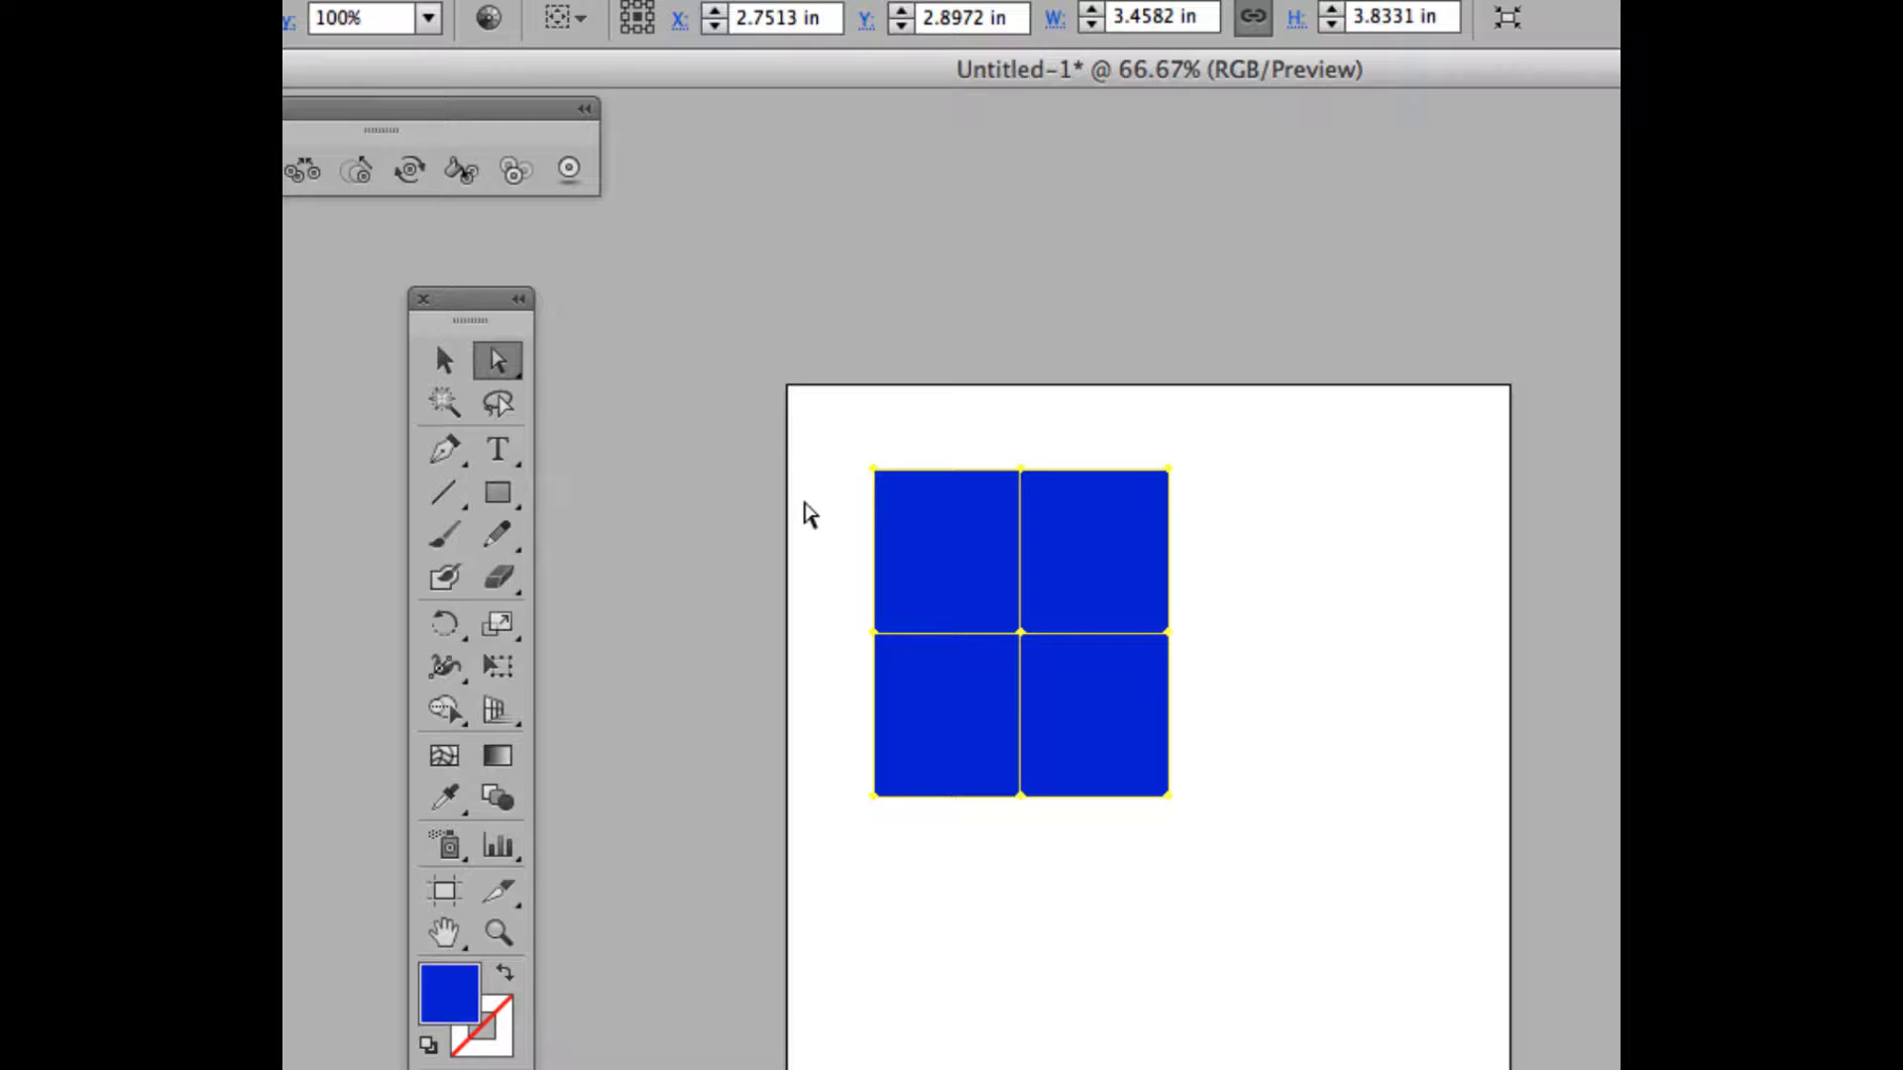
left_click(1021, 633)
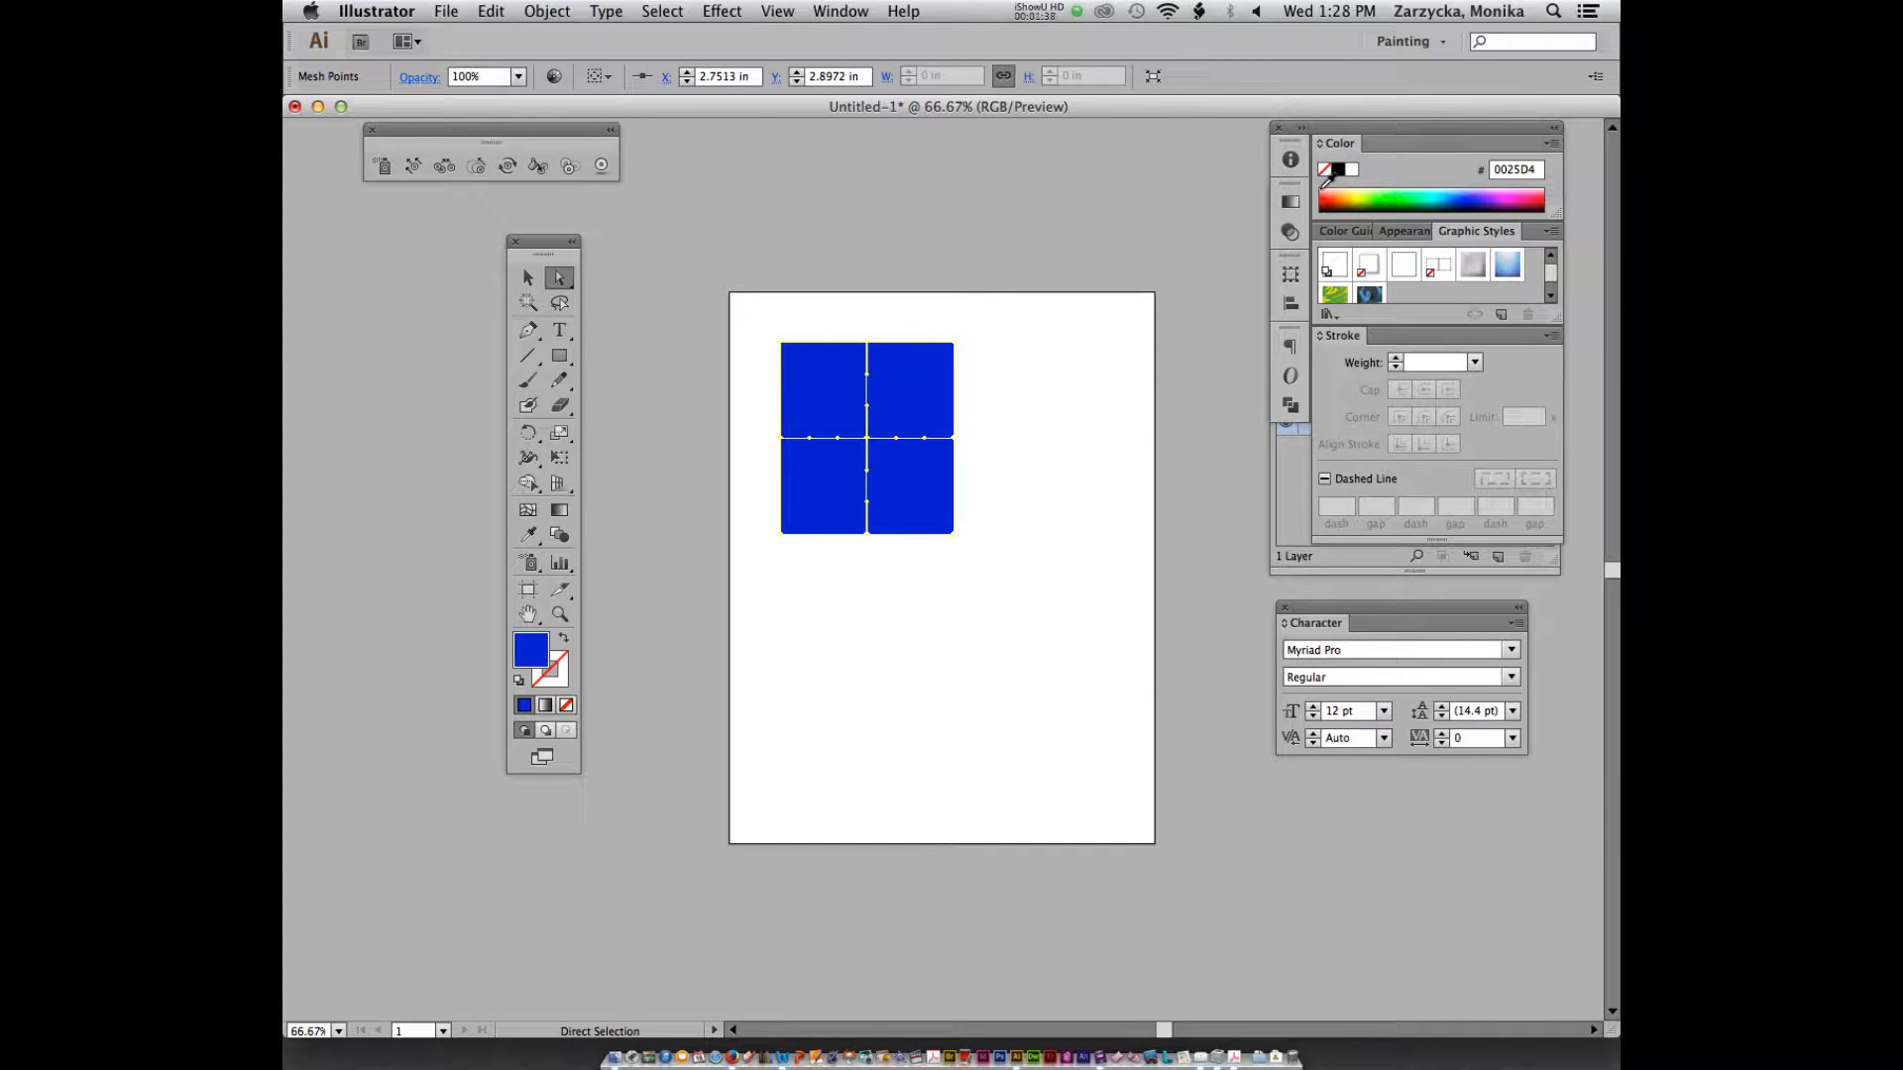
left_click(1511, 194)
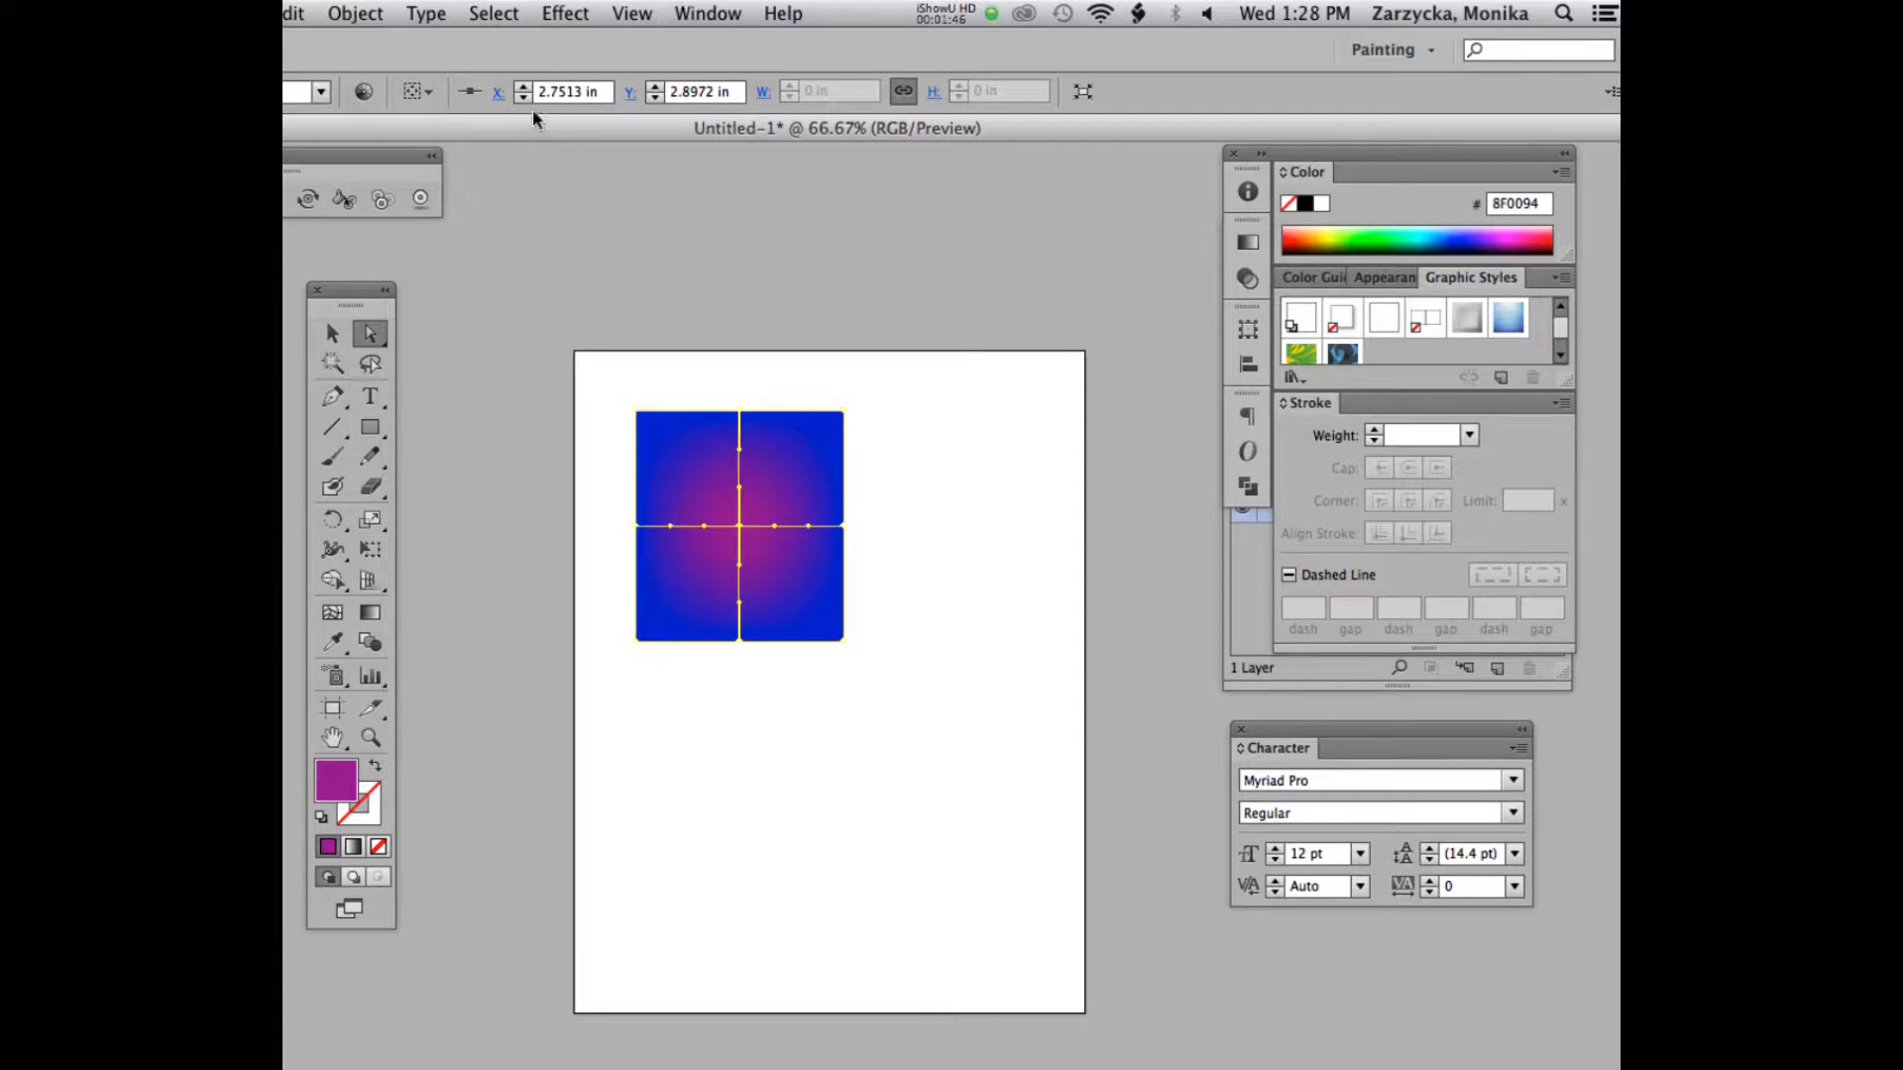
- Reposition the document window and place the floating tools beside the mesh artwork
left_click_drag(535, 79, 683, 163)
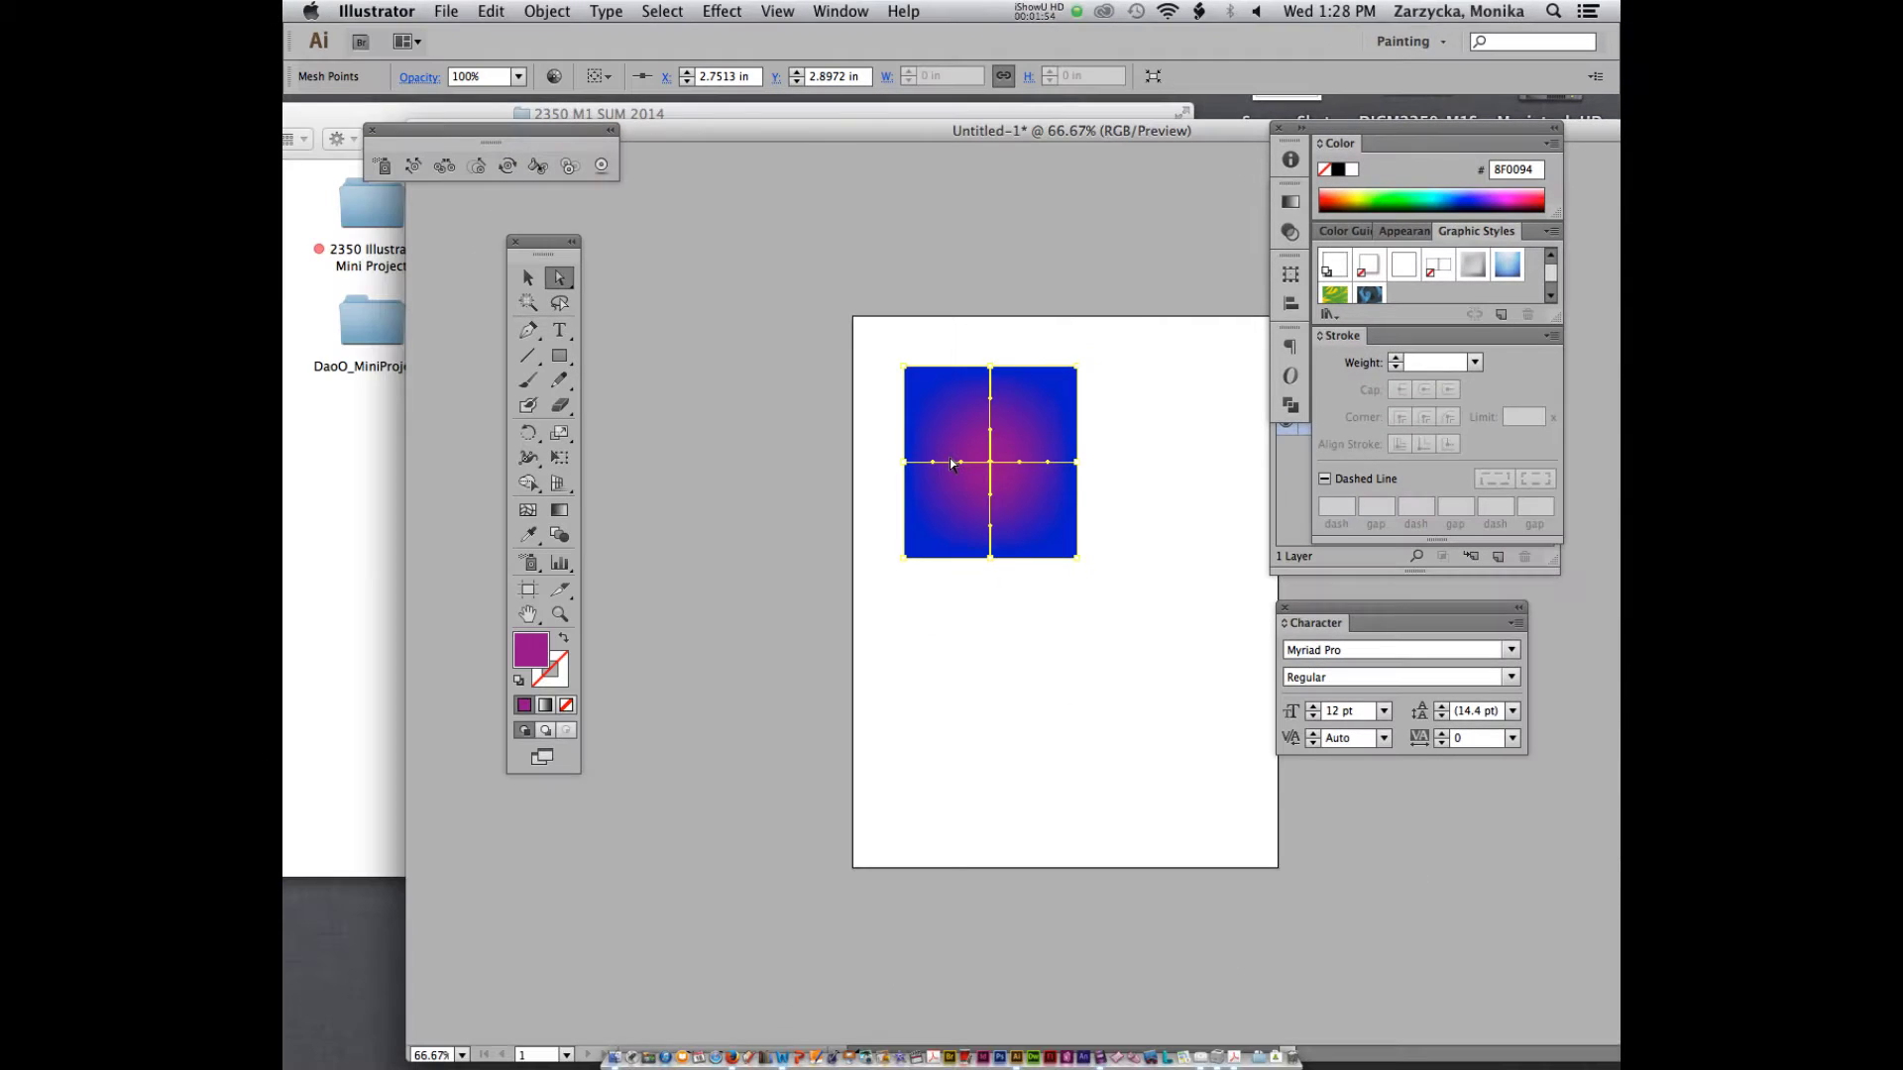
left_click(1038, 9)
left_click(1056, 73)
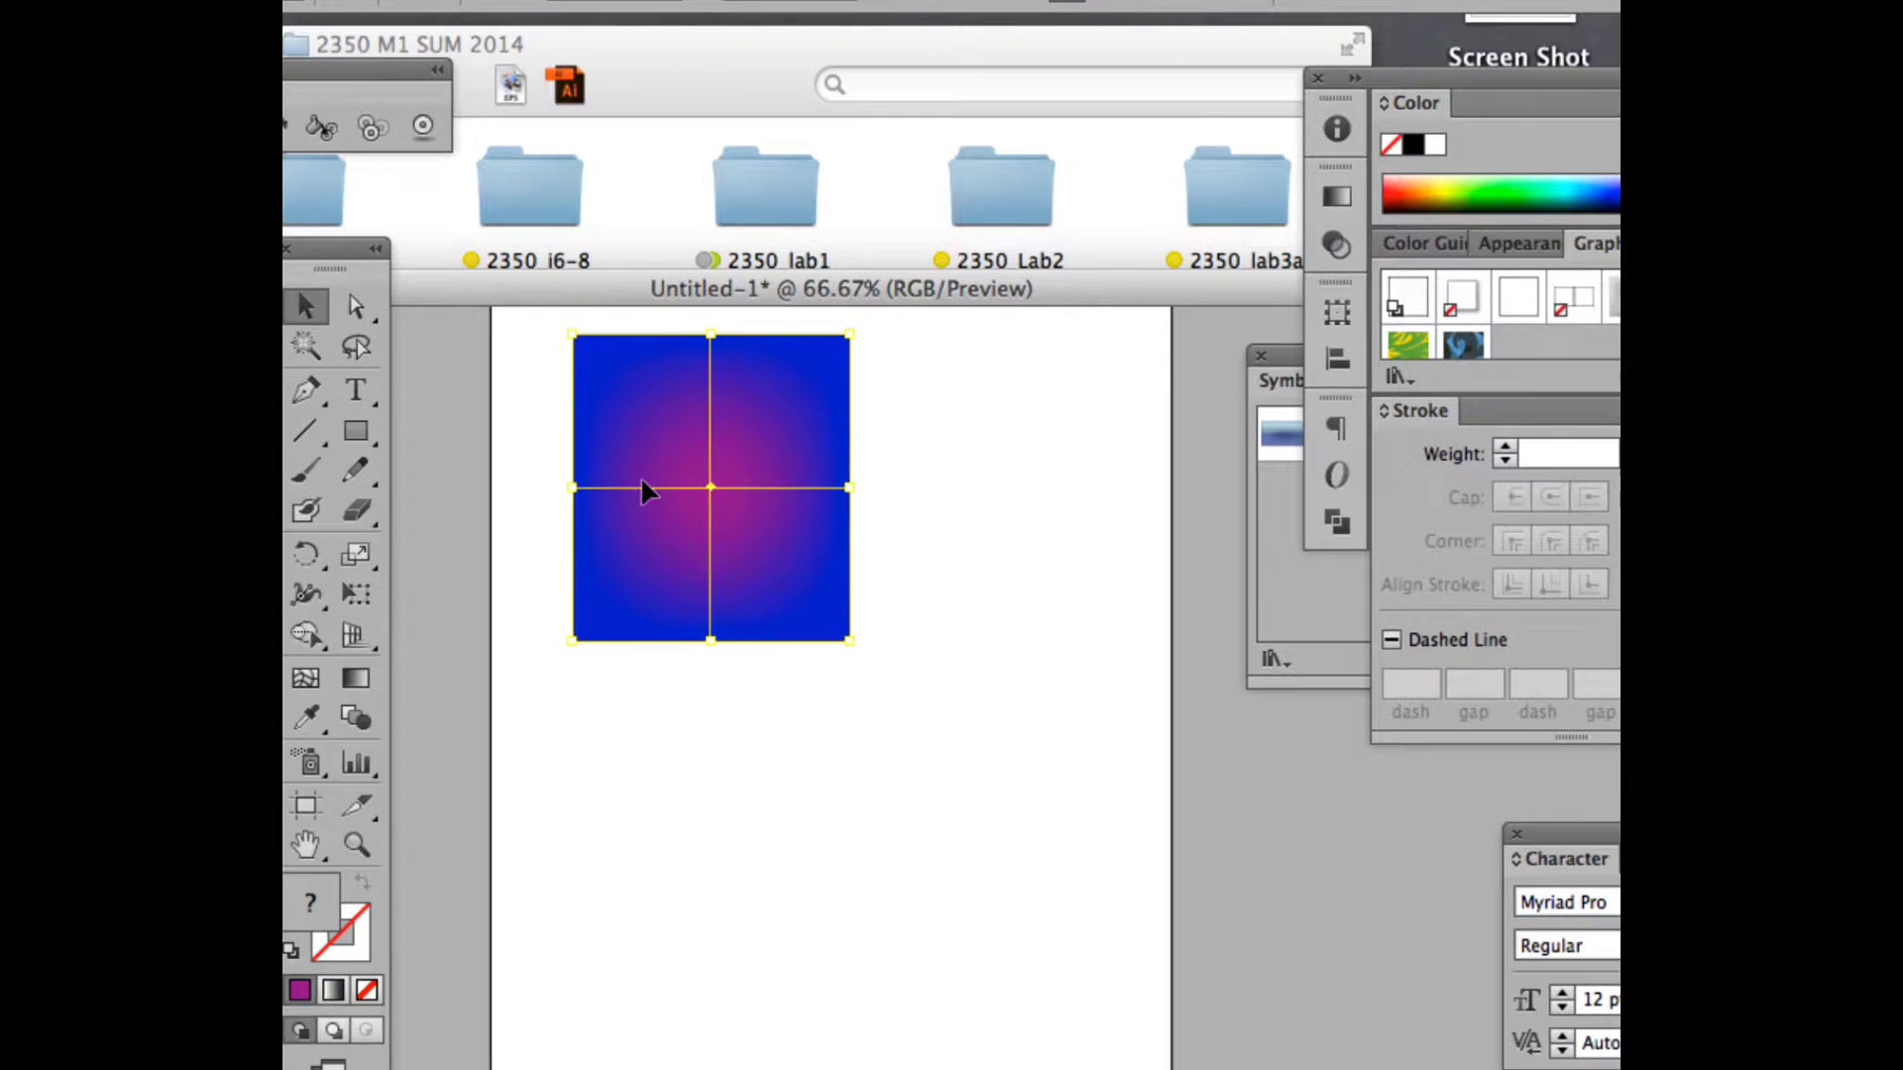
left_click_drag(341, 247, 433, 242)
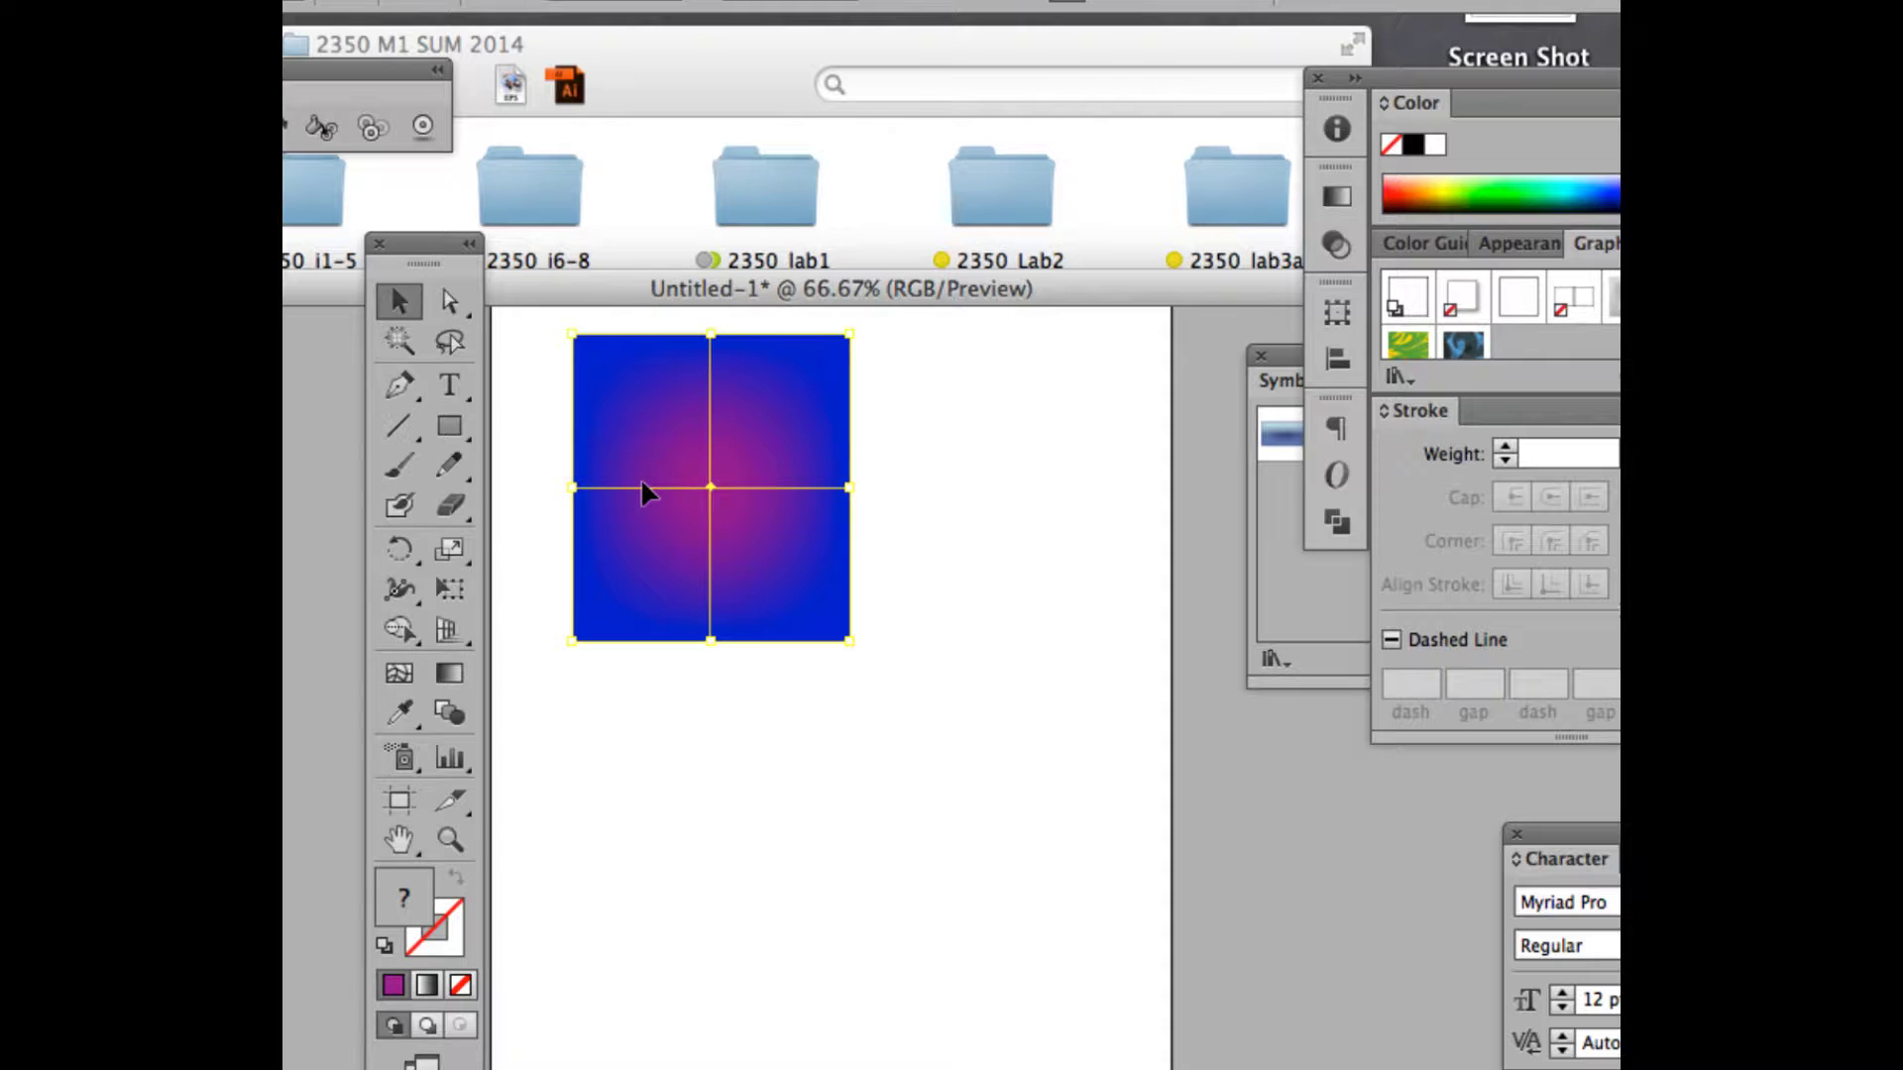
- Deselect the mesh object and choose a dark green fill colour from the RGB spectrum
key("u")
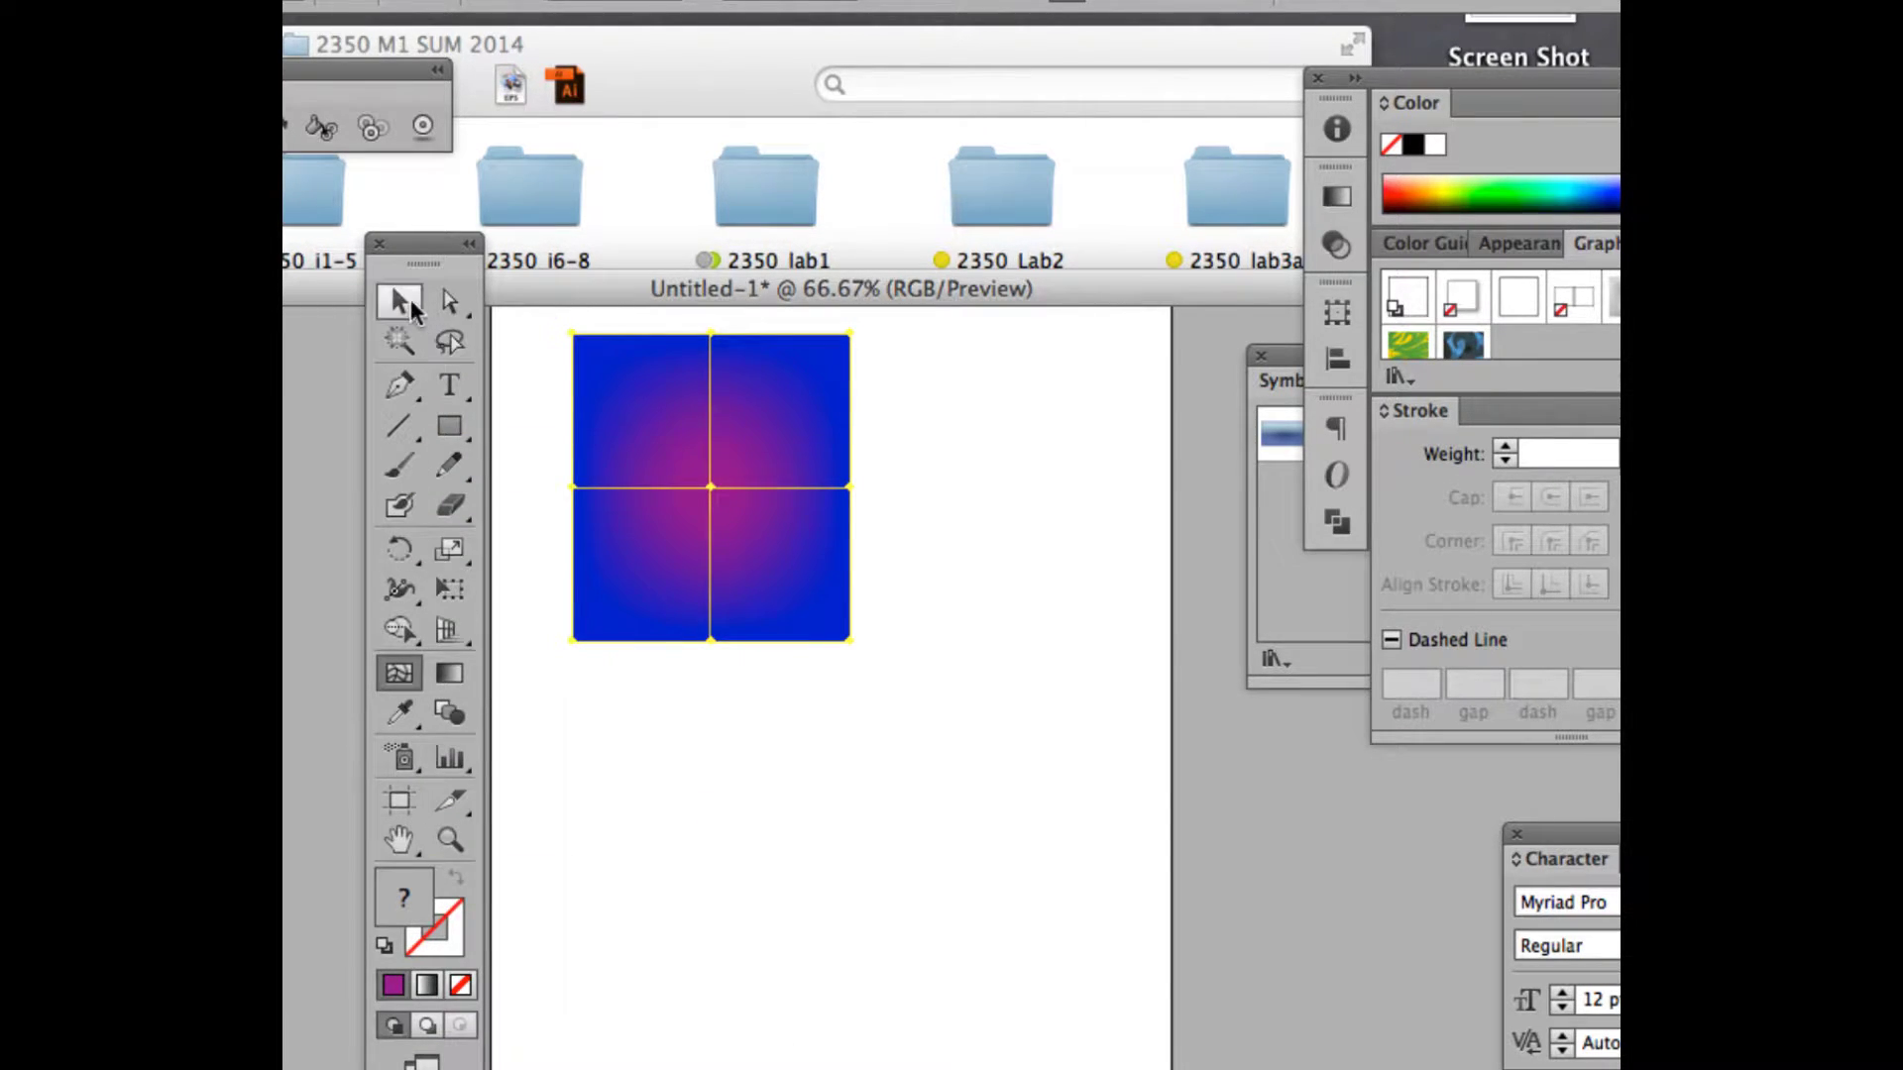
left_click(400, 300)
left_click(902, 885)
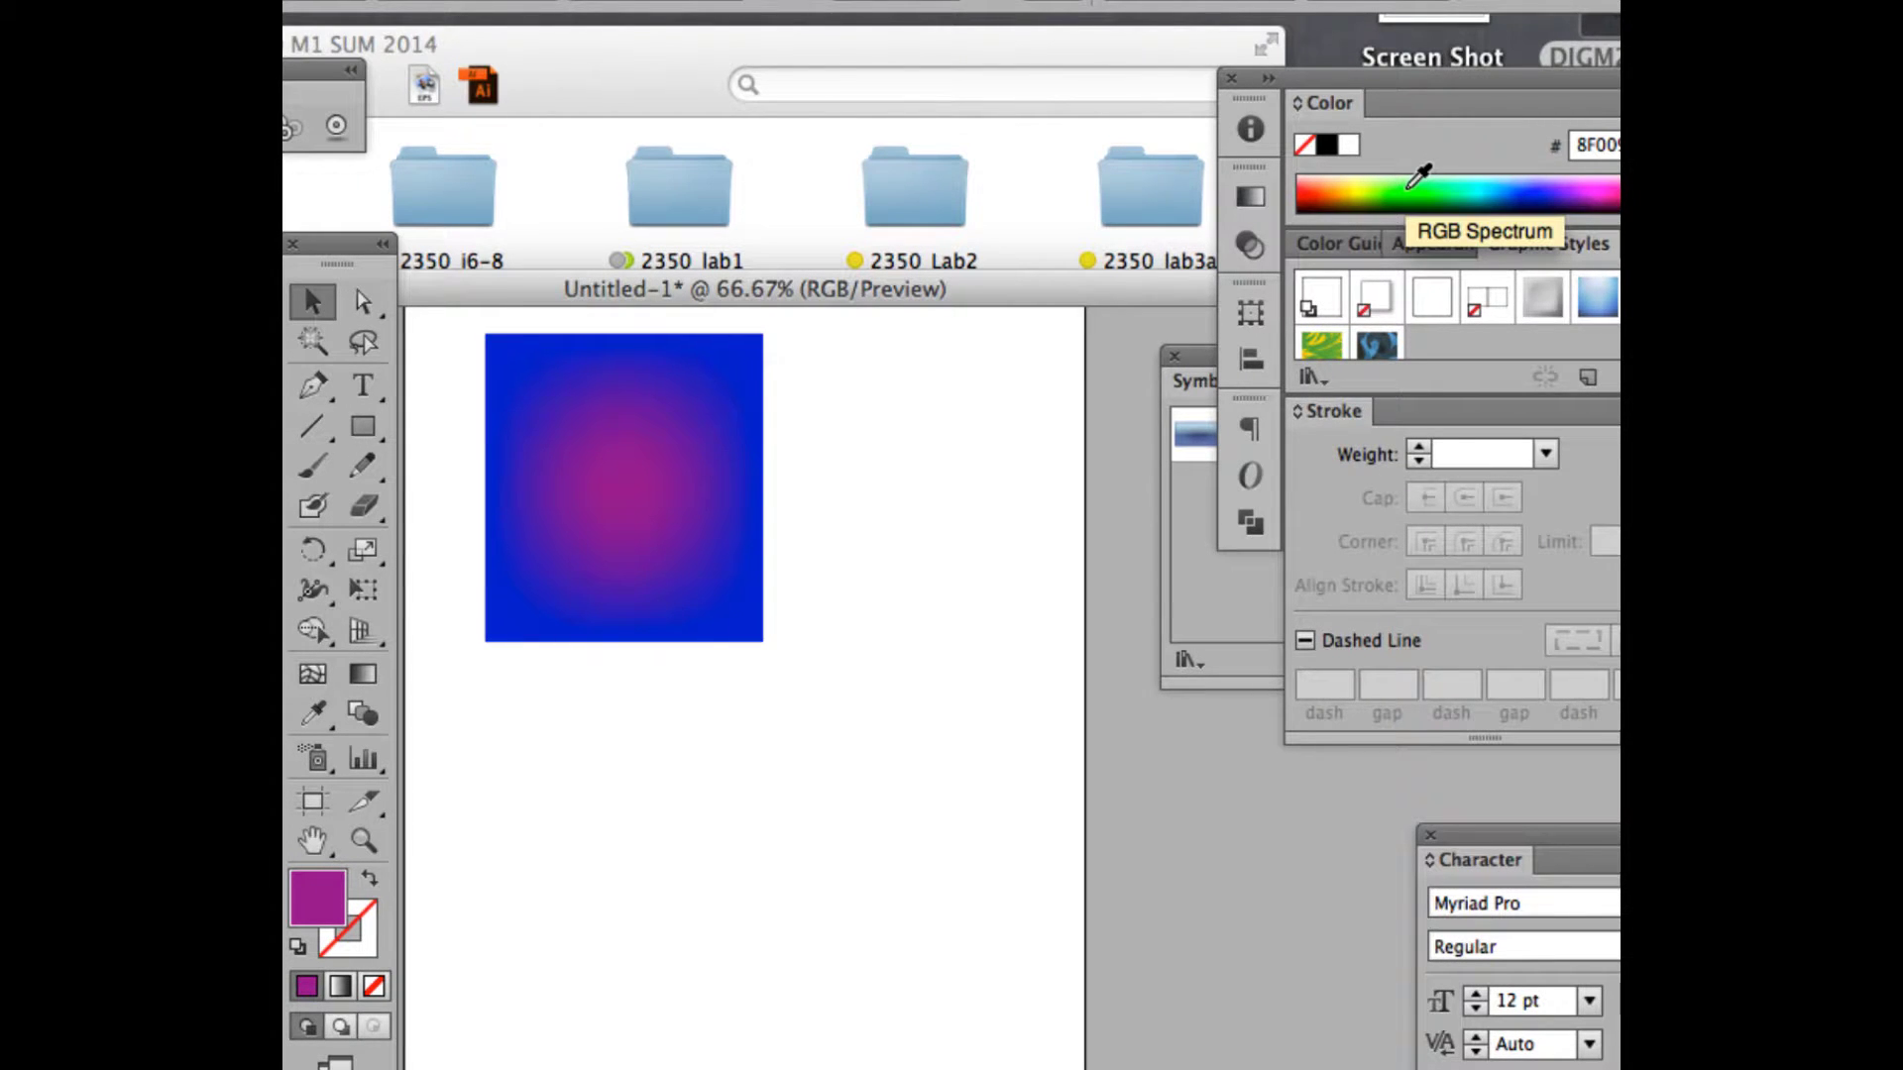
left_click(1313, 186)
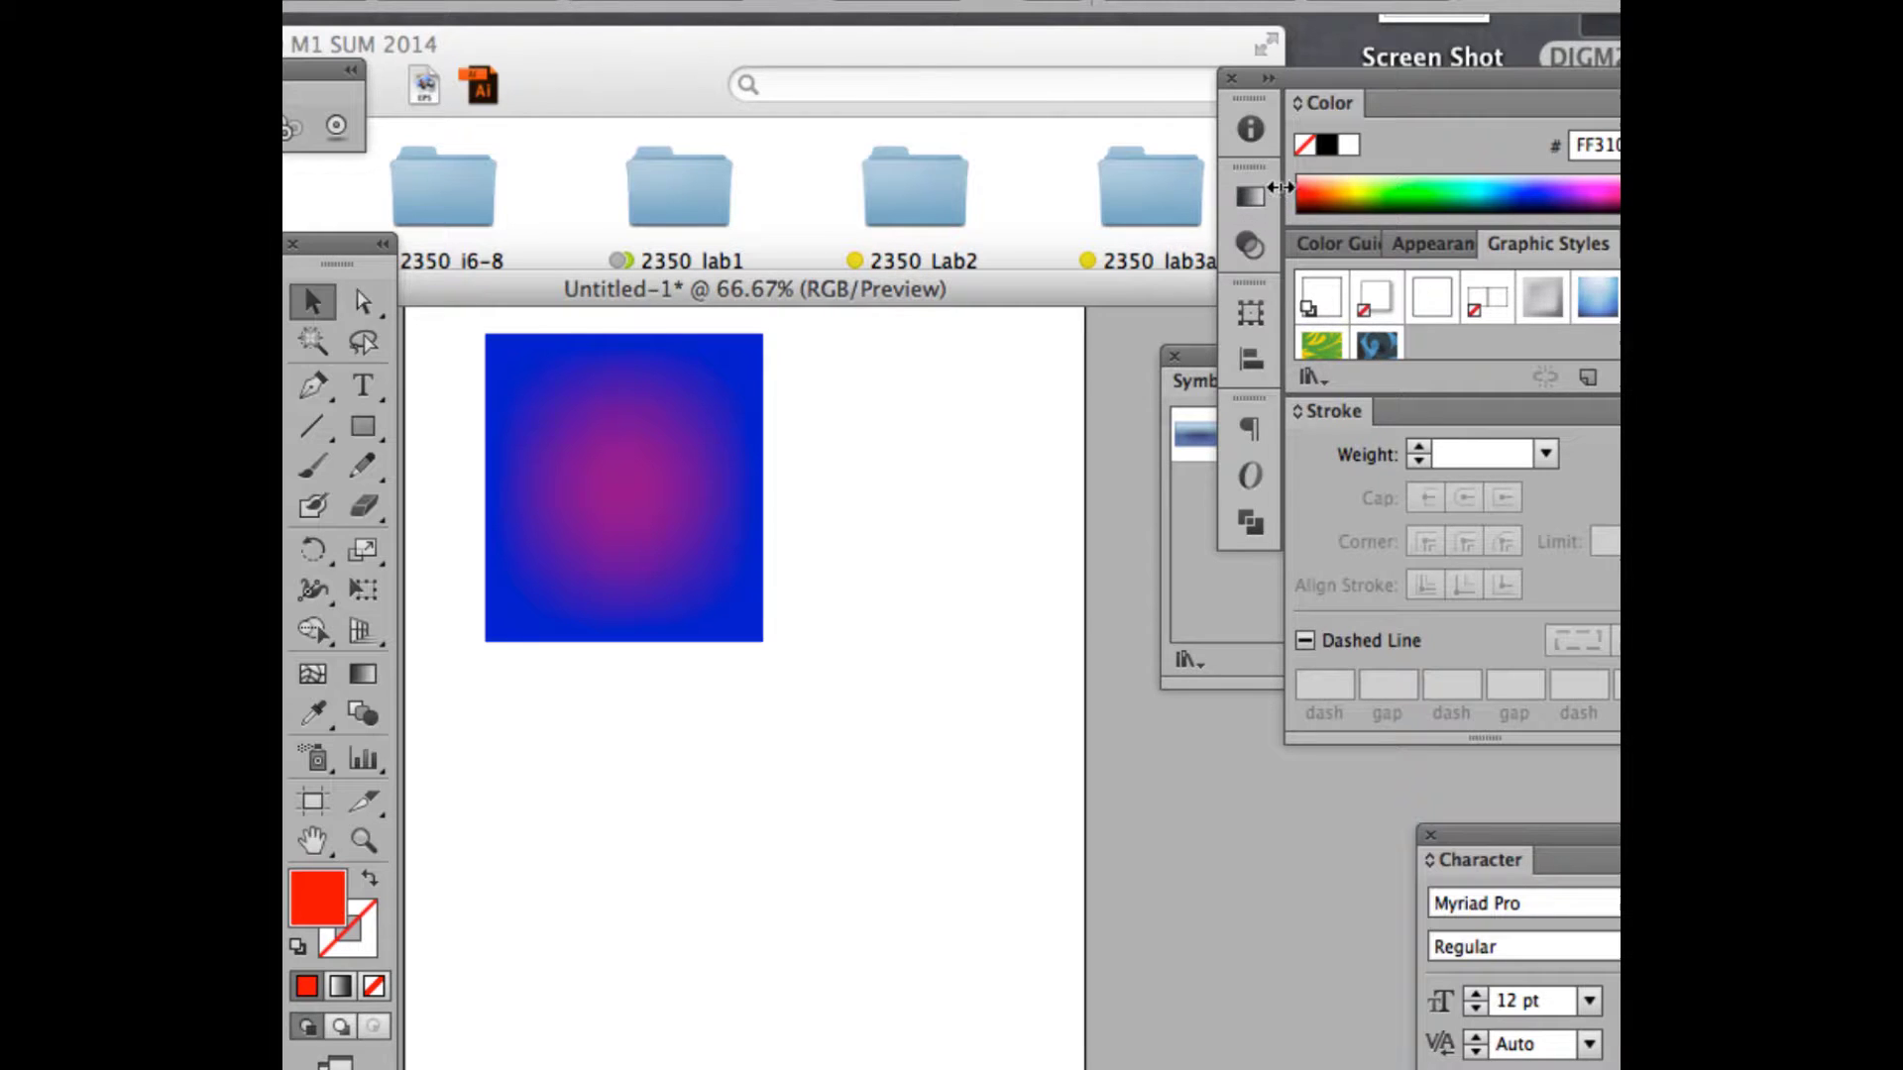
left_click(1427, 193)
left_click_drag(1437, 181, 1419, 202)
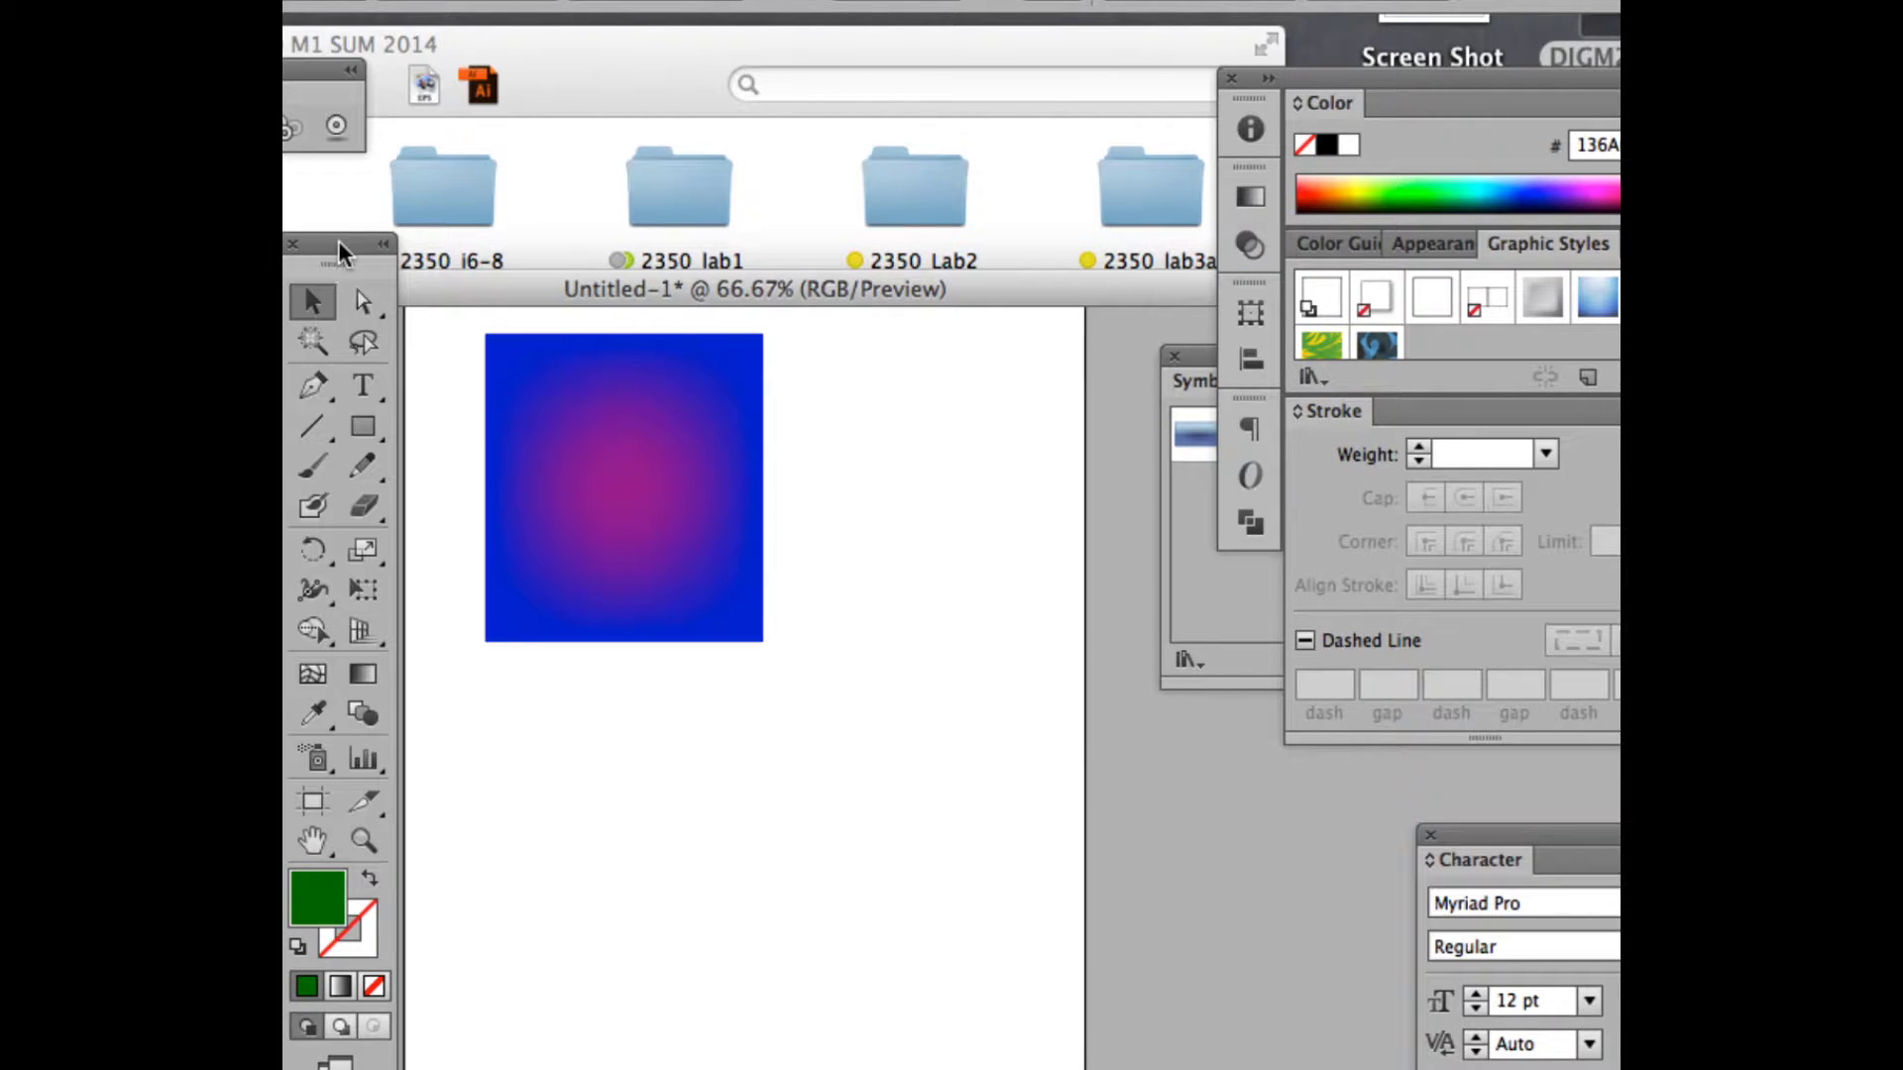
- Move the floating tools clear of the artwork, reselect the gradient mesh object and activate the Mesh tool
left_click_drag(339, 252, 375, 238)
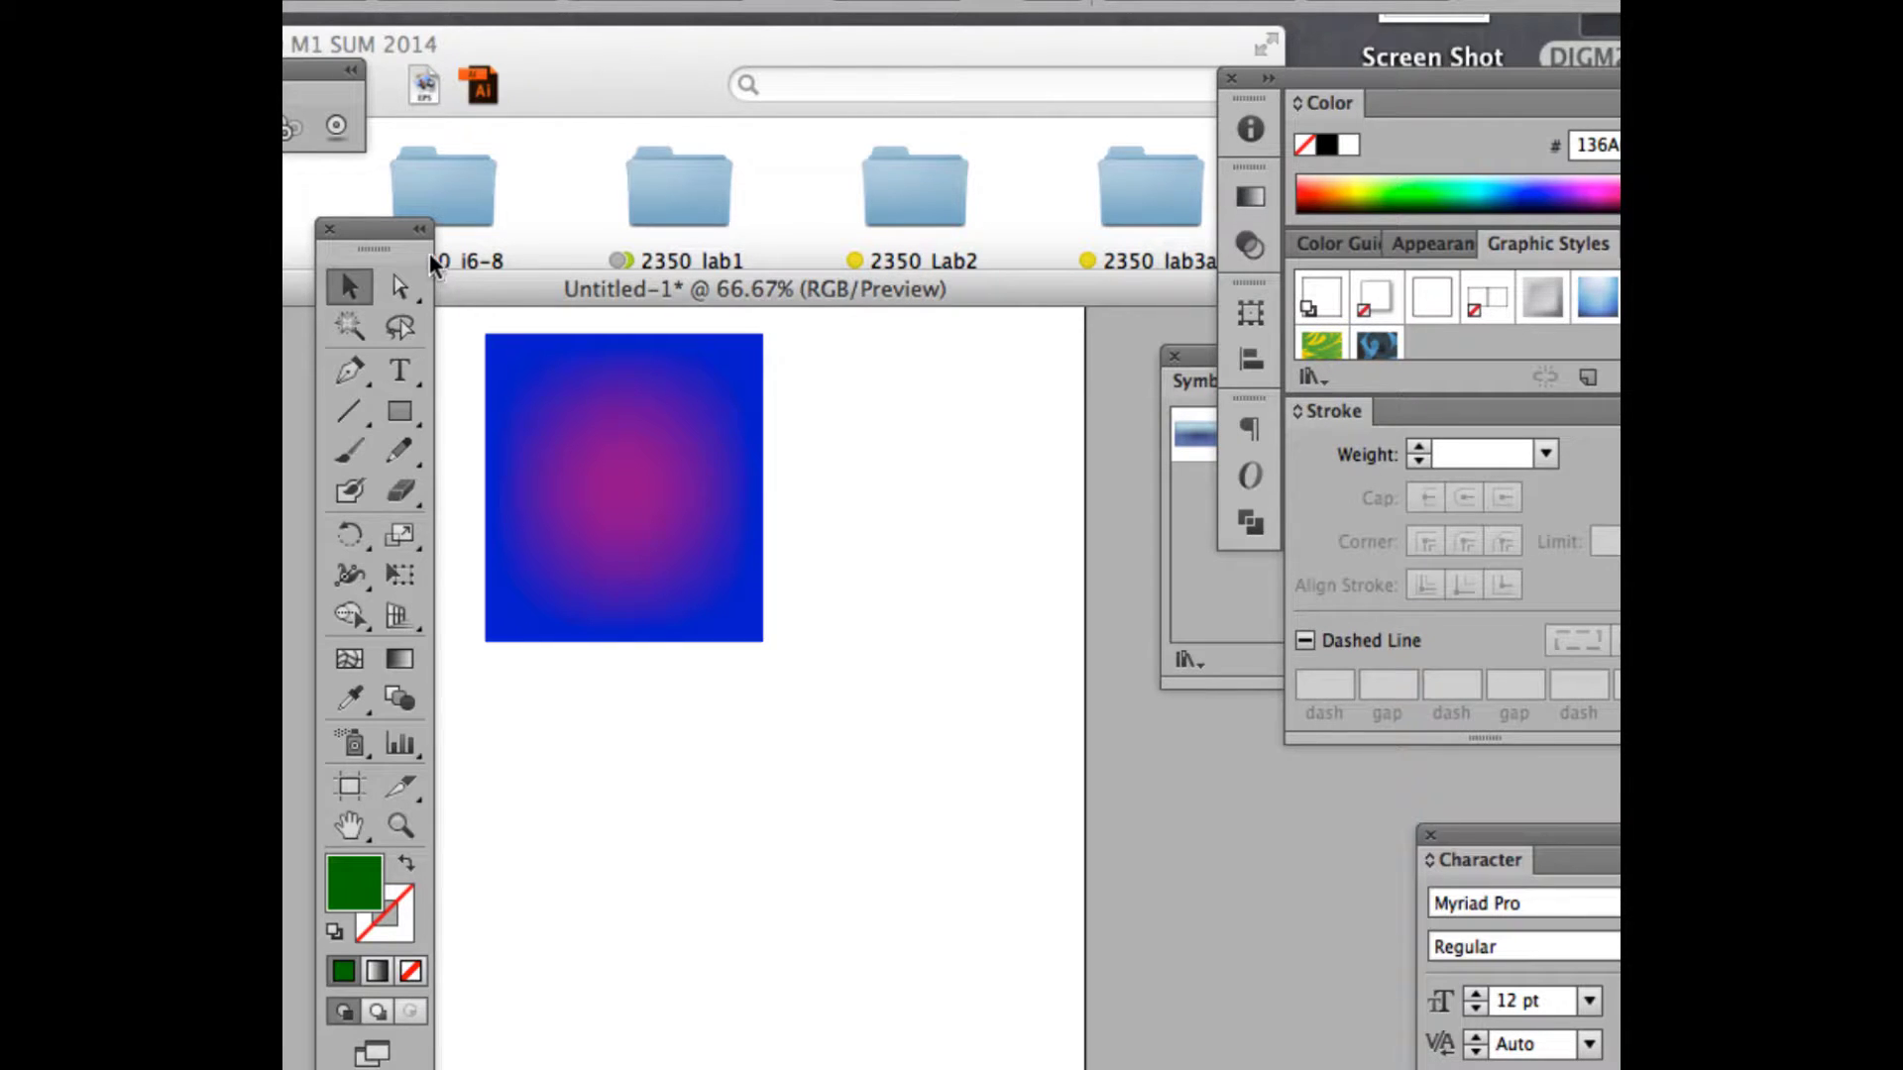
left_click_drag(371, 228, 361, 202)
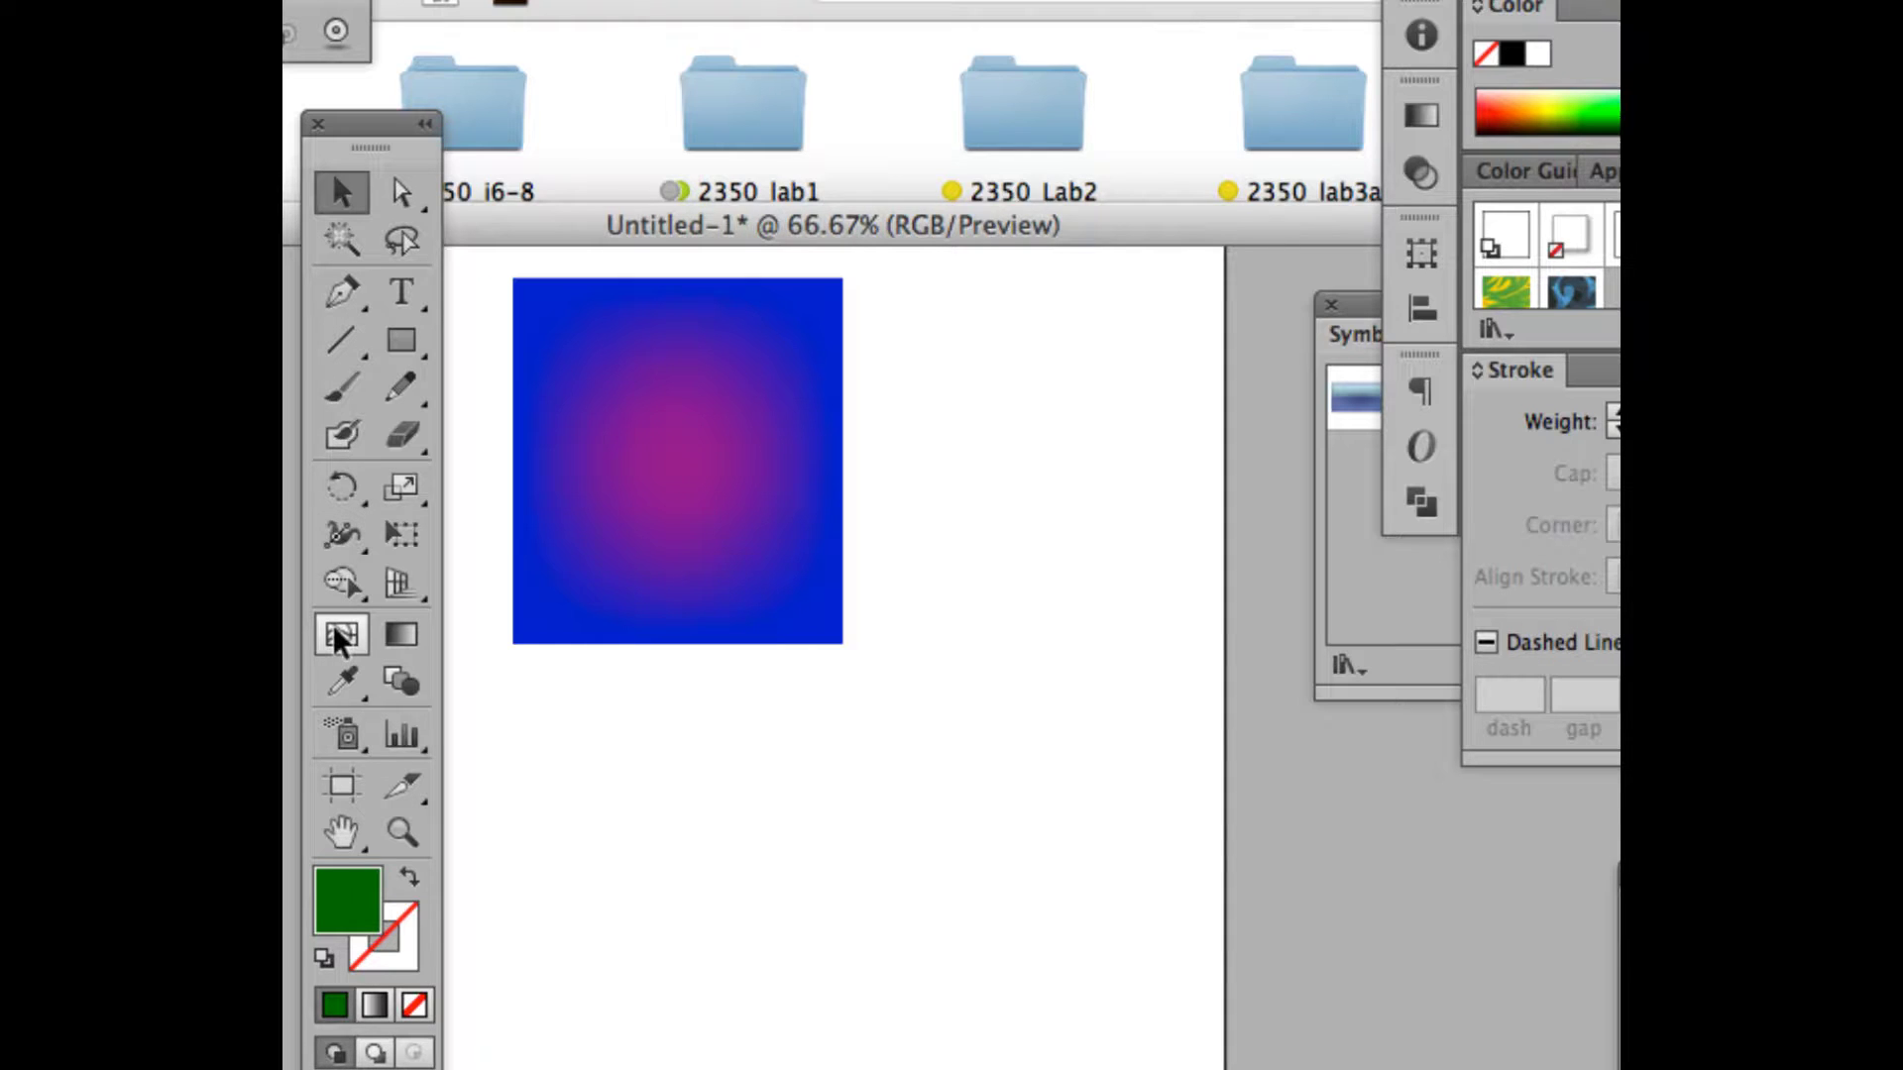
left_click(337, 639)
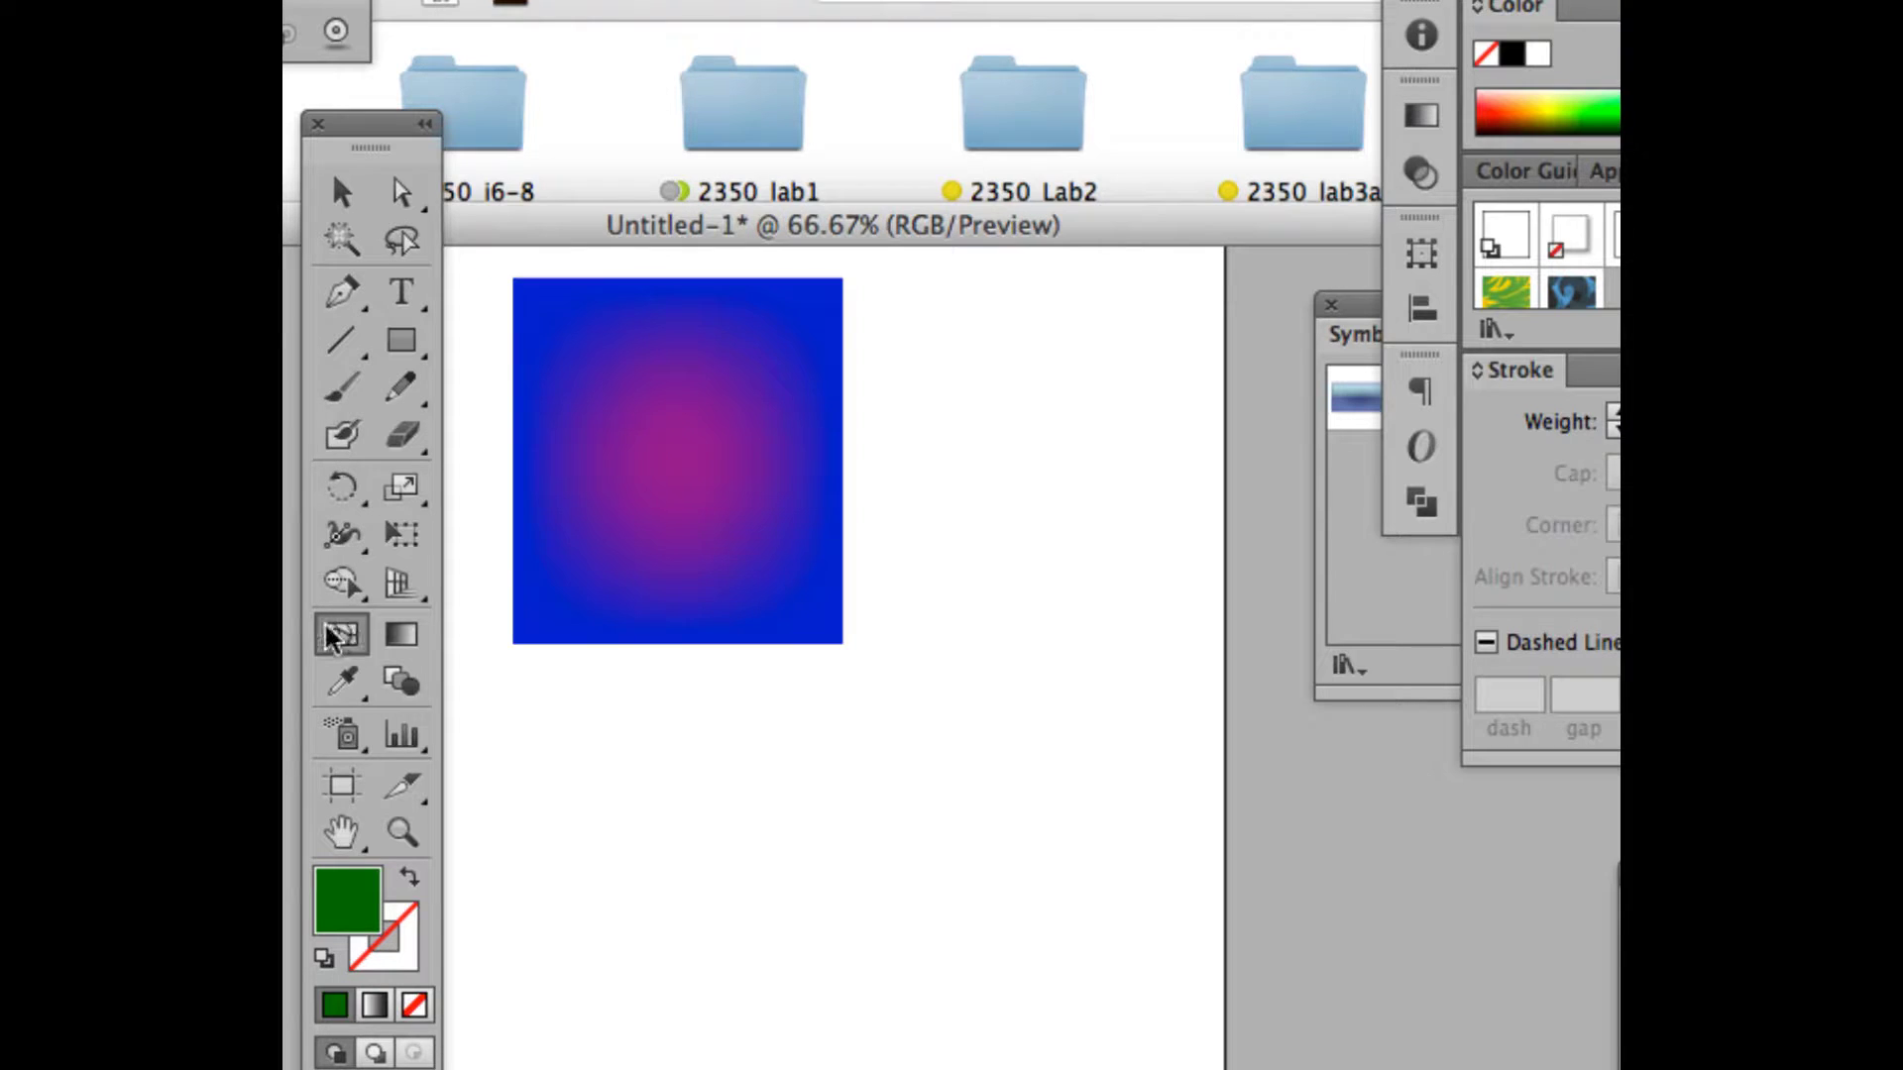
key("v")
left_click(710, 480)
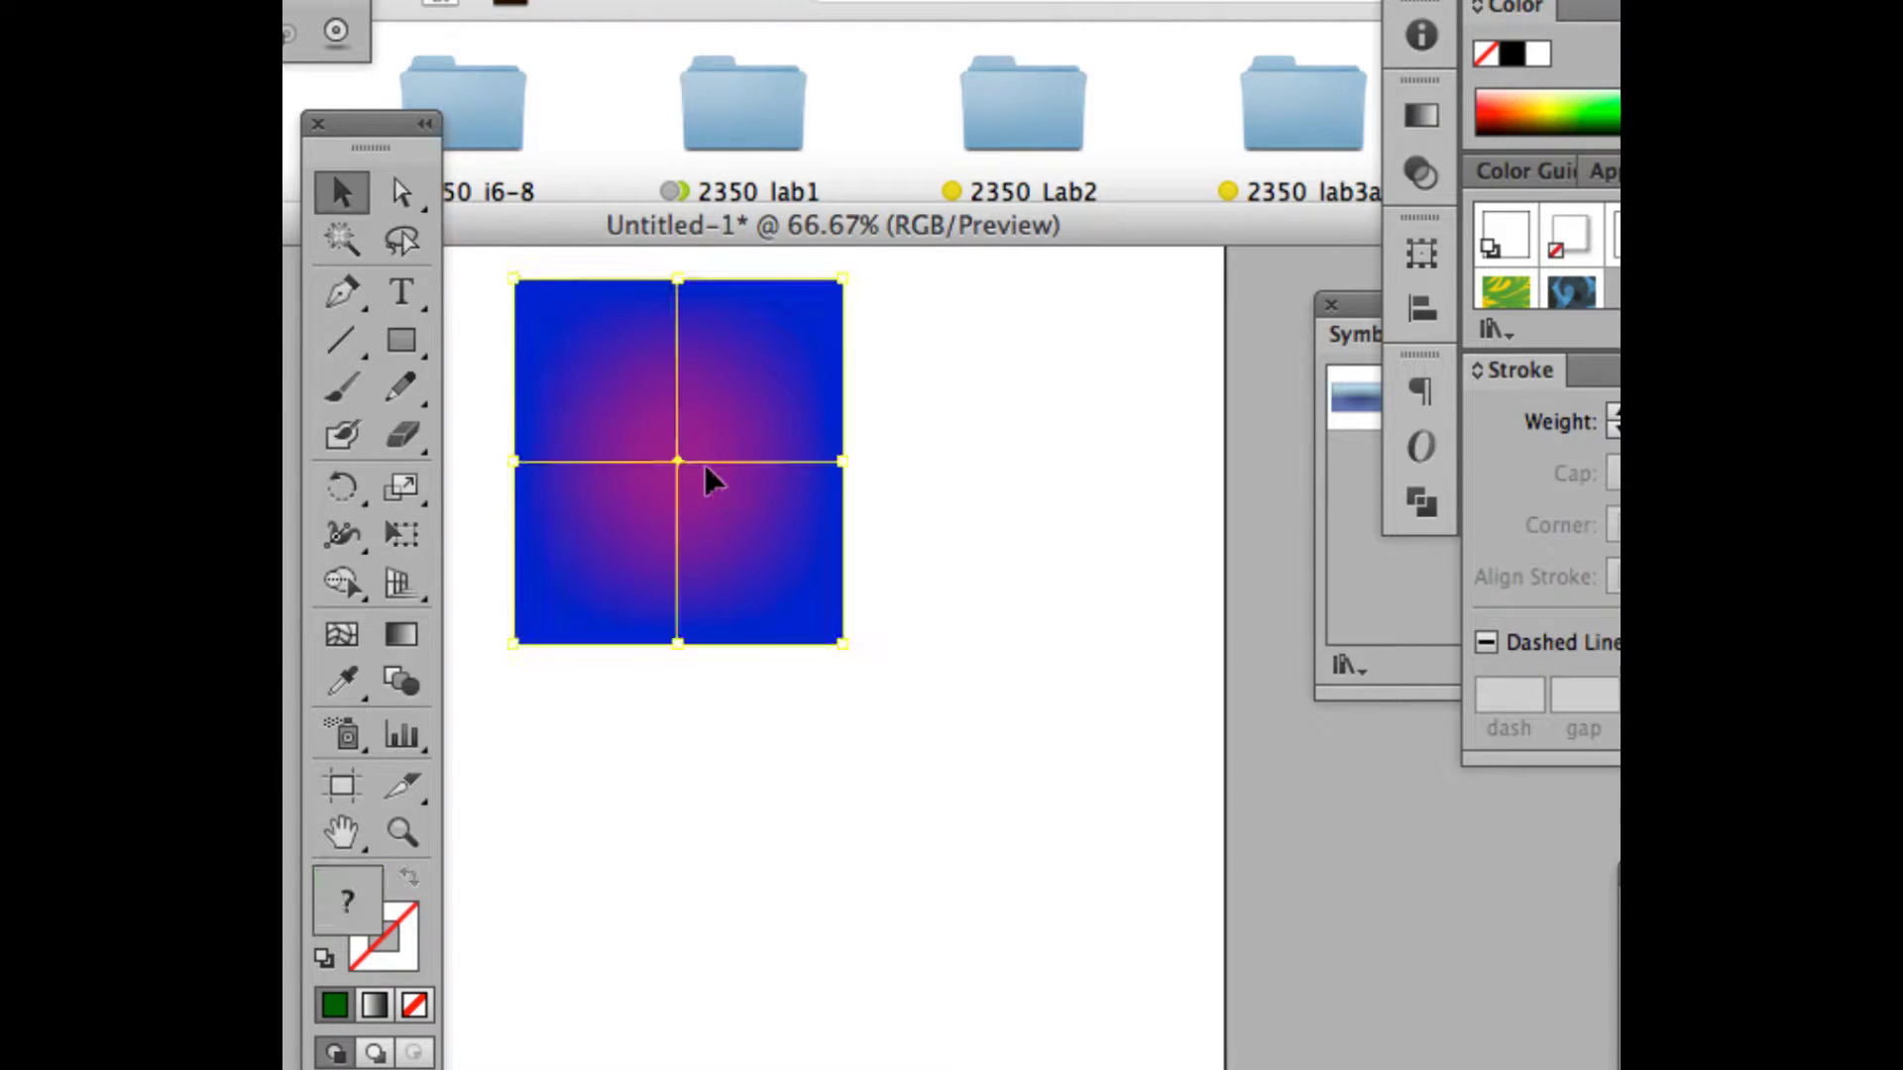
left_click(341, 634)
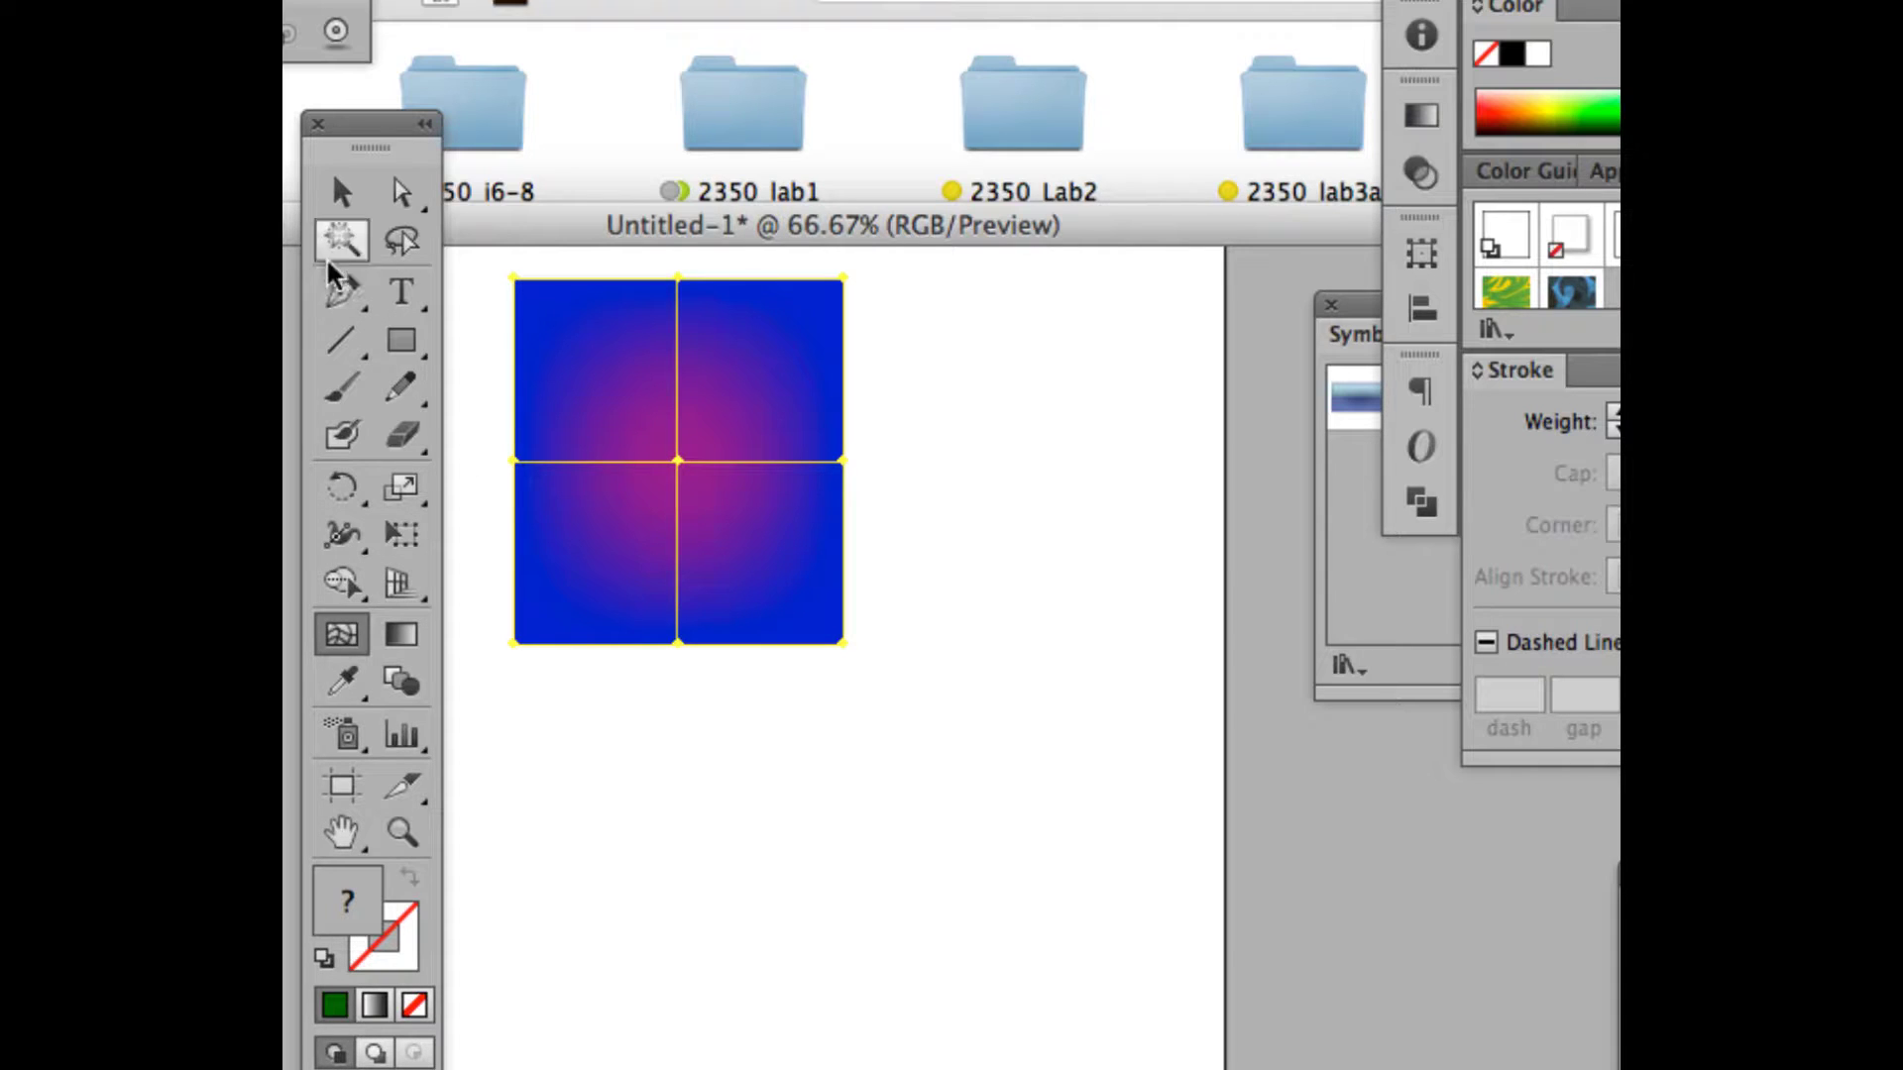
left_click(341, 191)
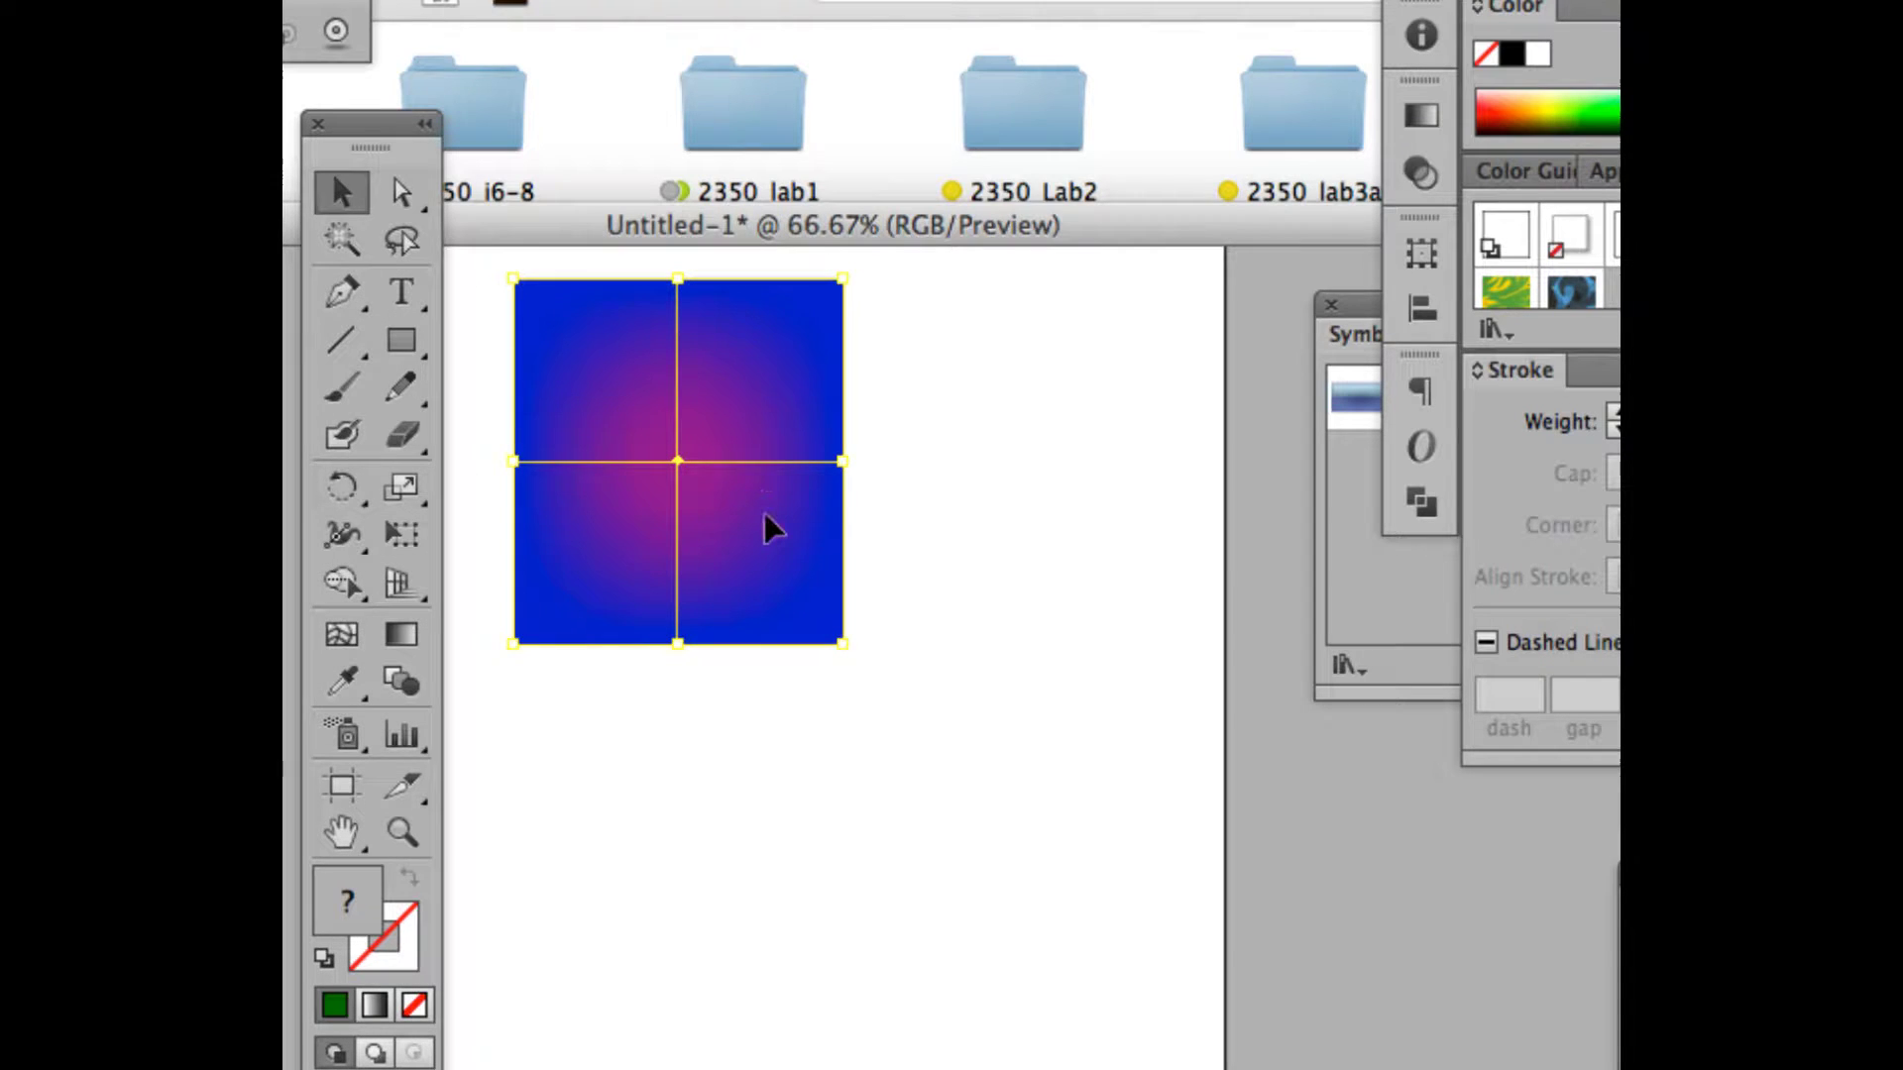
left_click(348, 642)
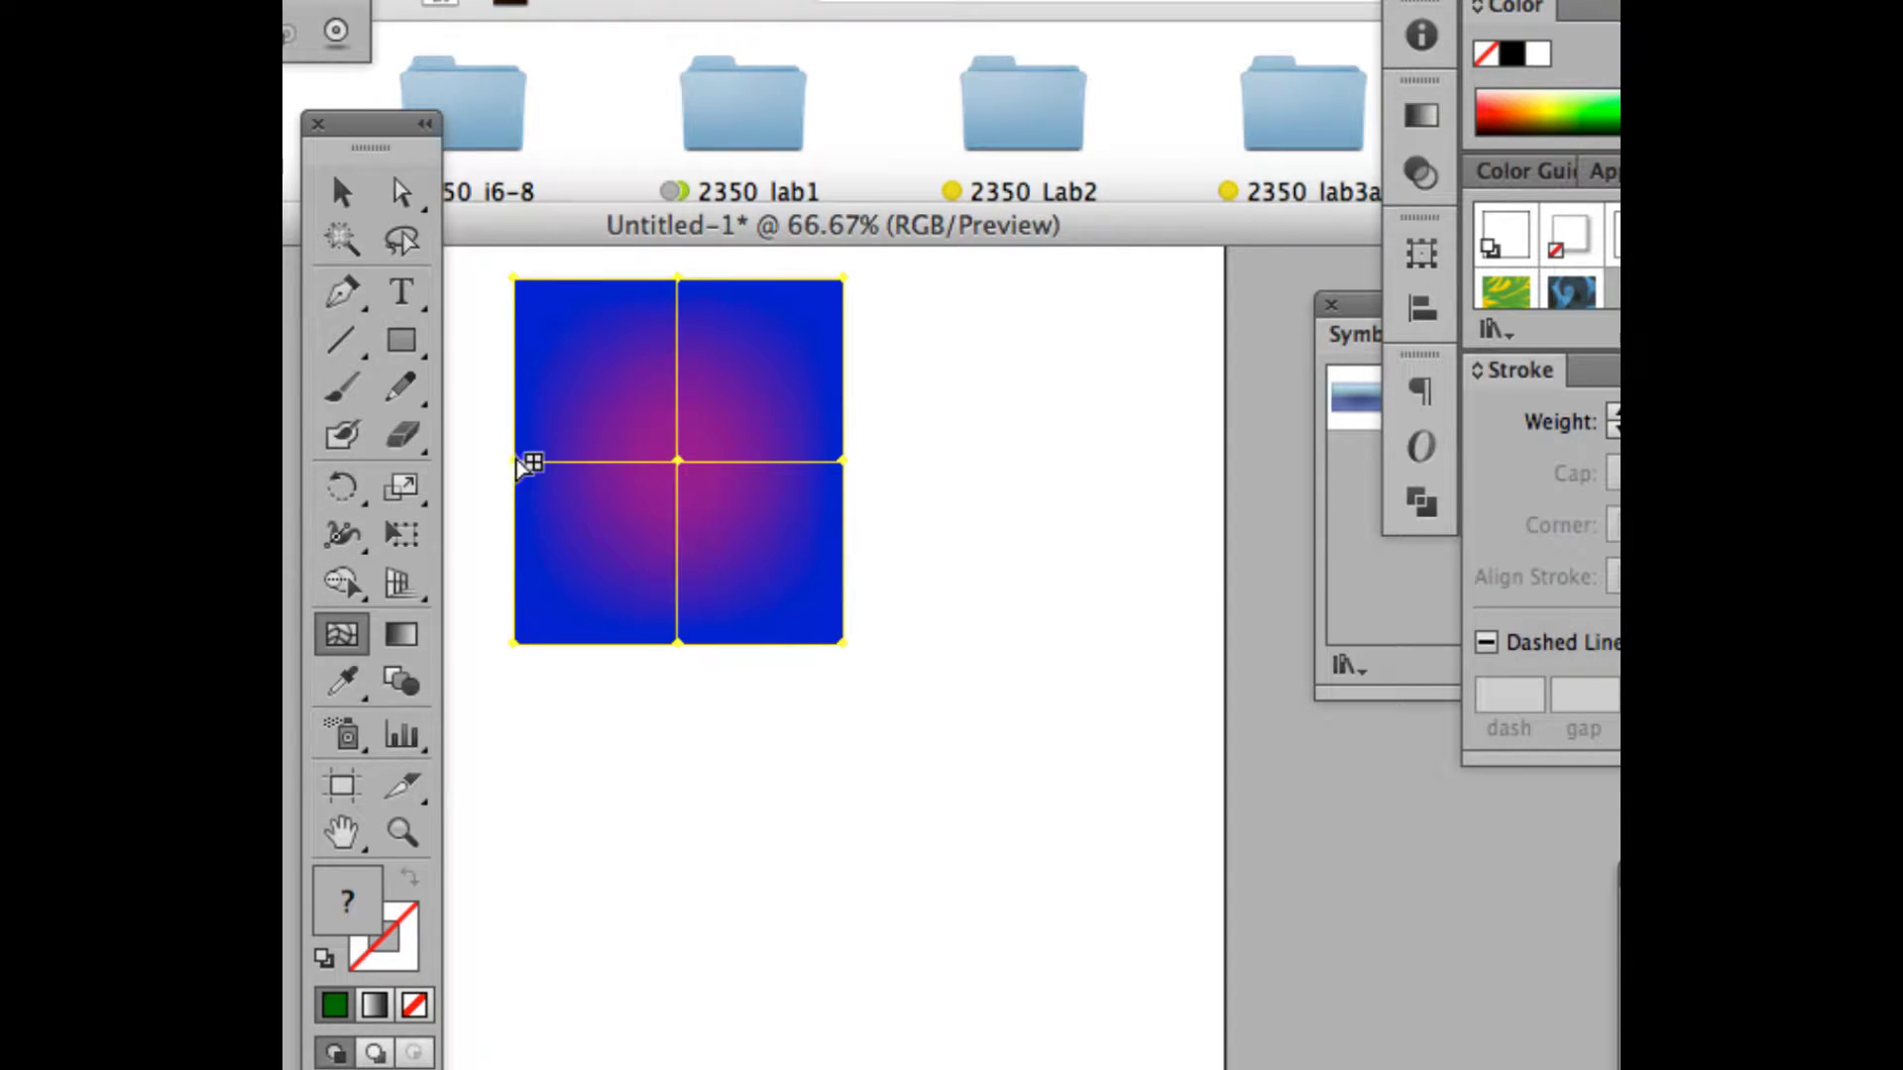
- Add a mesh point on the horizontal mesh line midway between the left edge and the centre, and colour it dark green
left_click(593, 462)
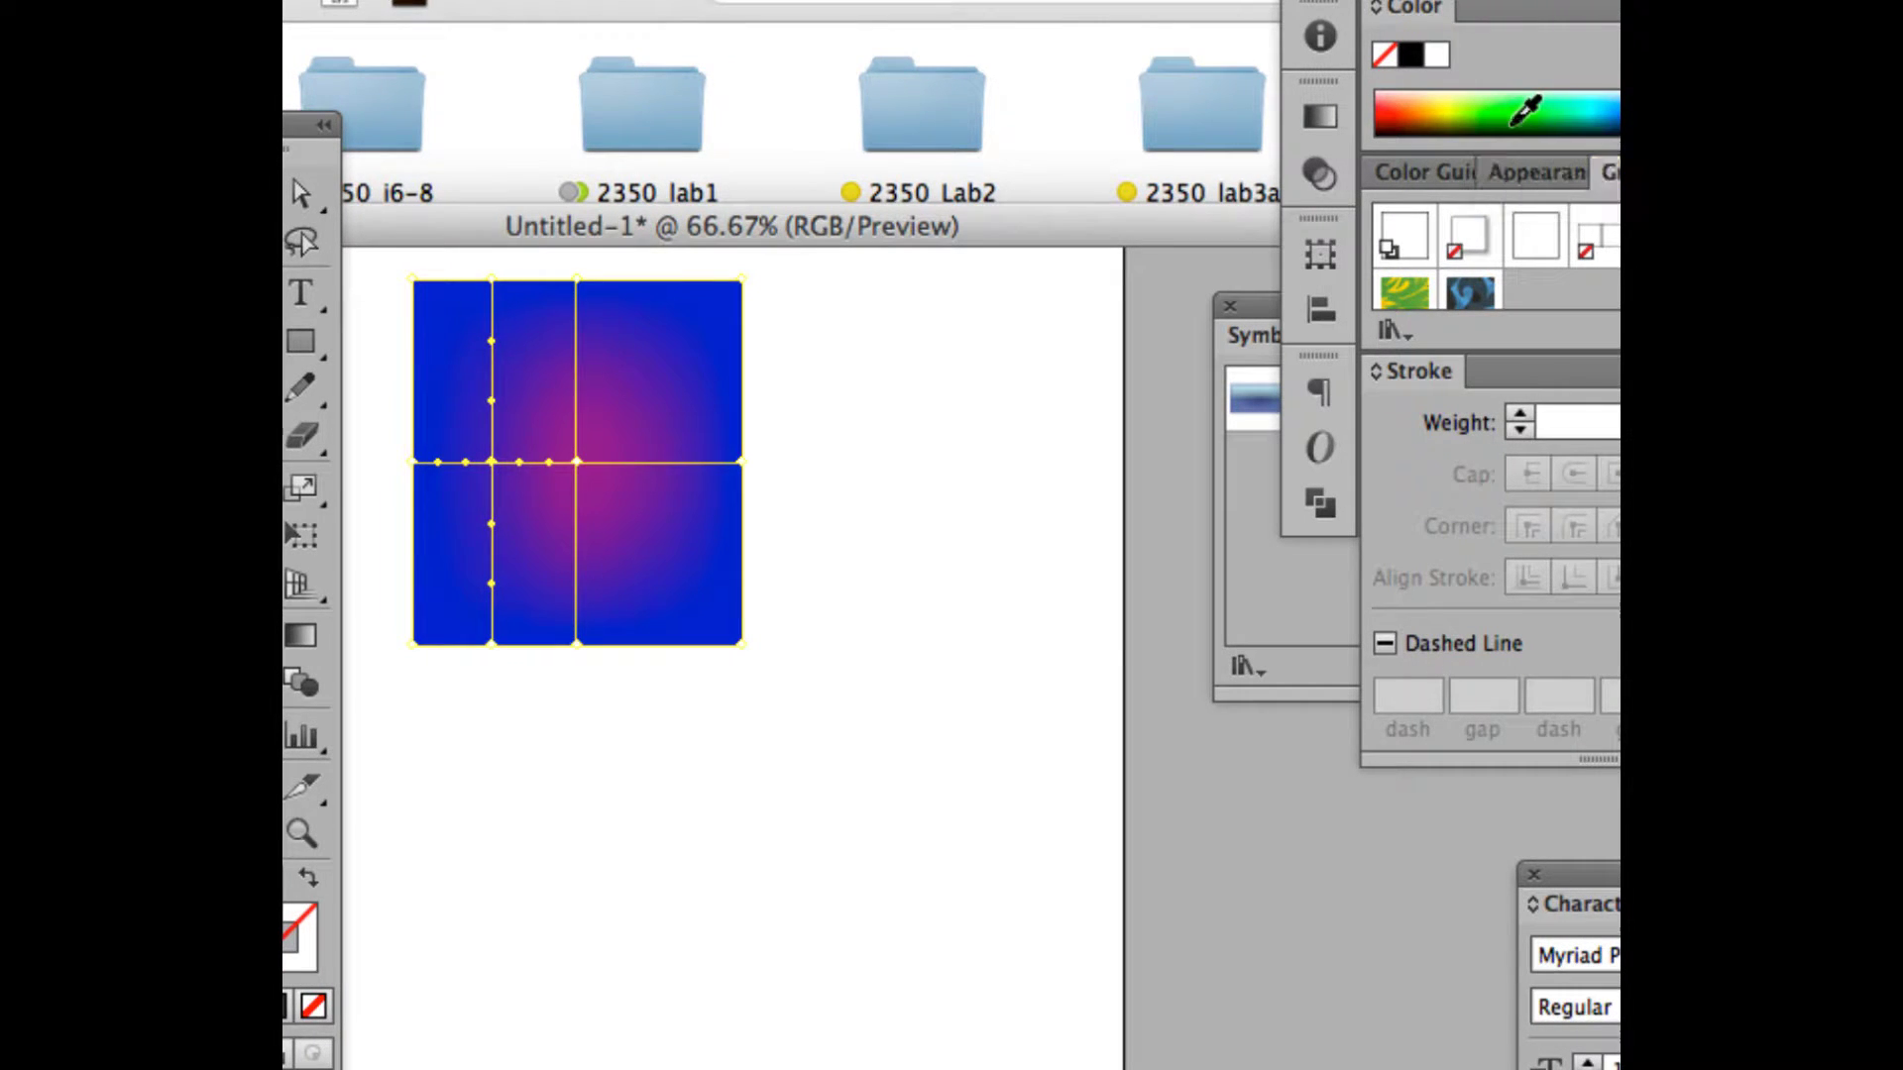
left_click(1514, 123)
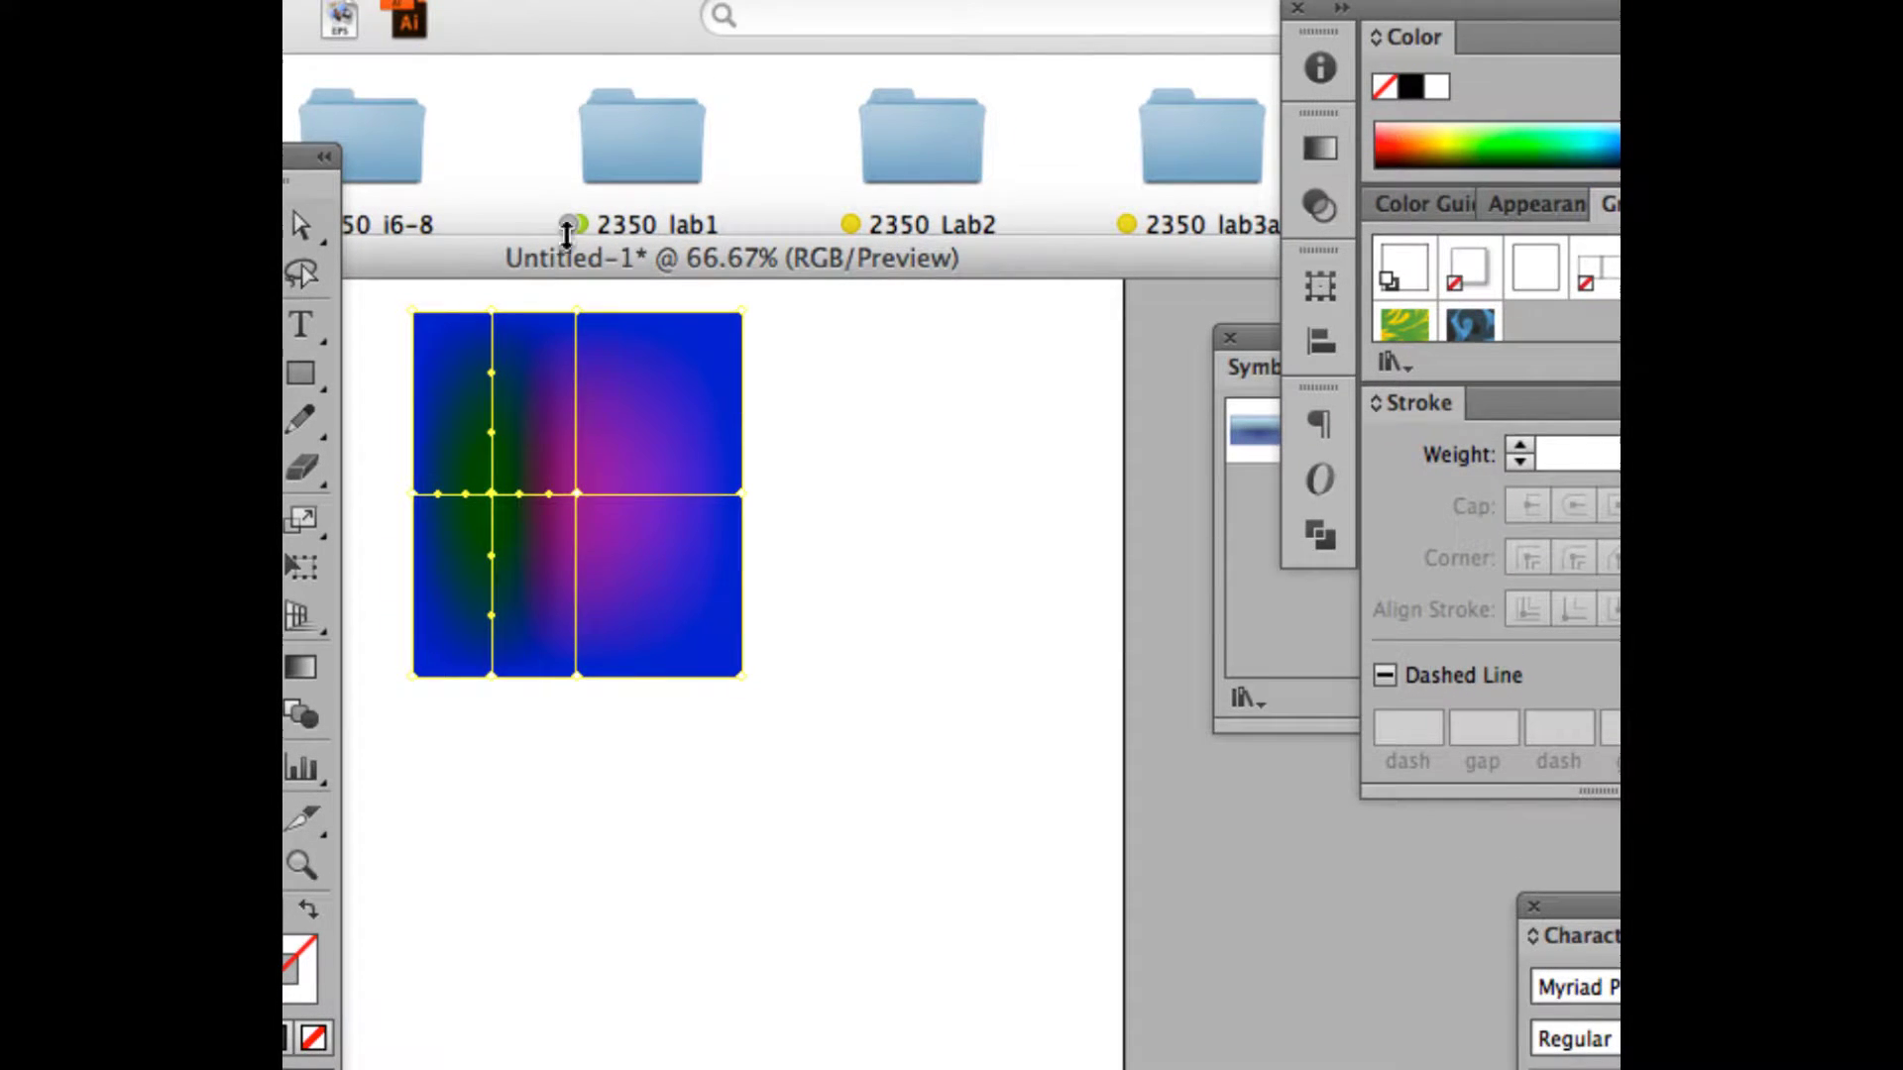
left_click_drag(467, 226, 511, 226)
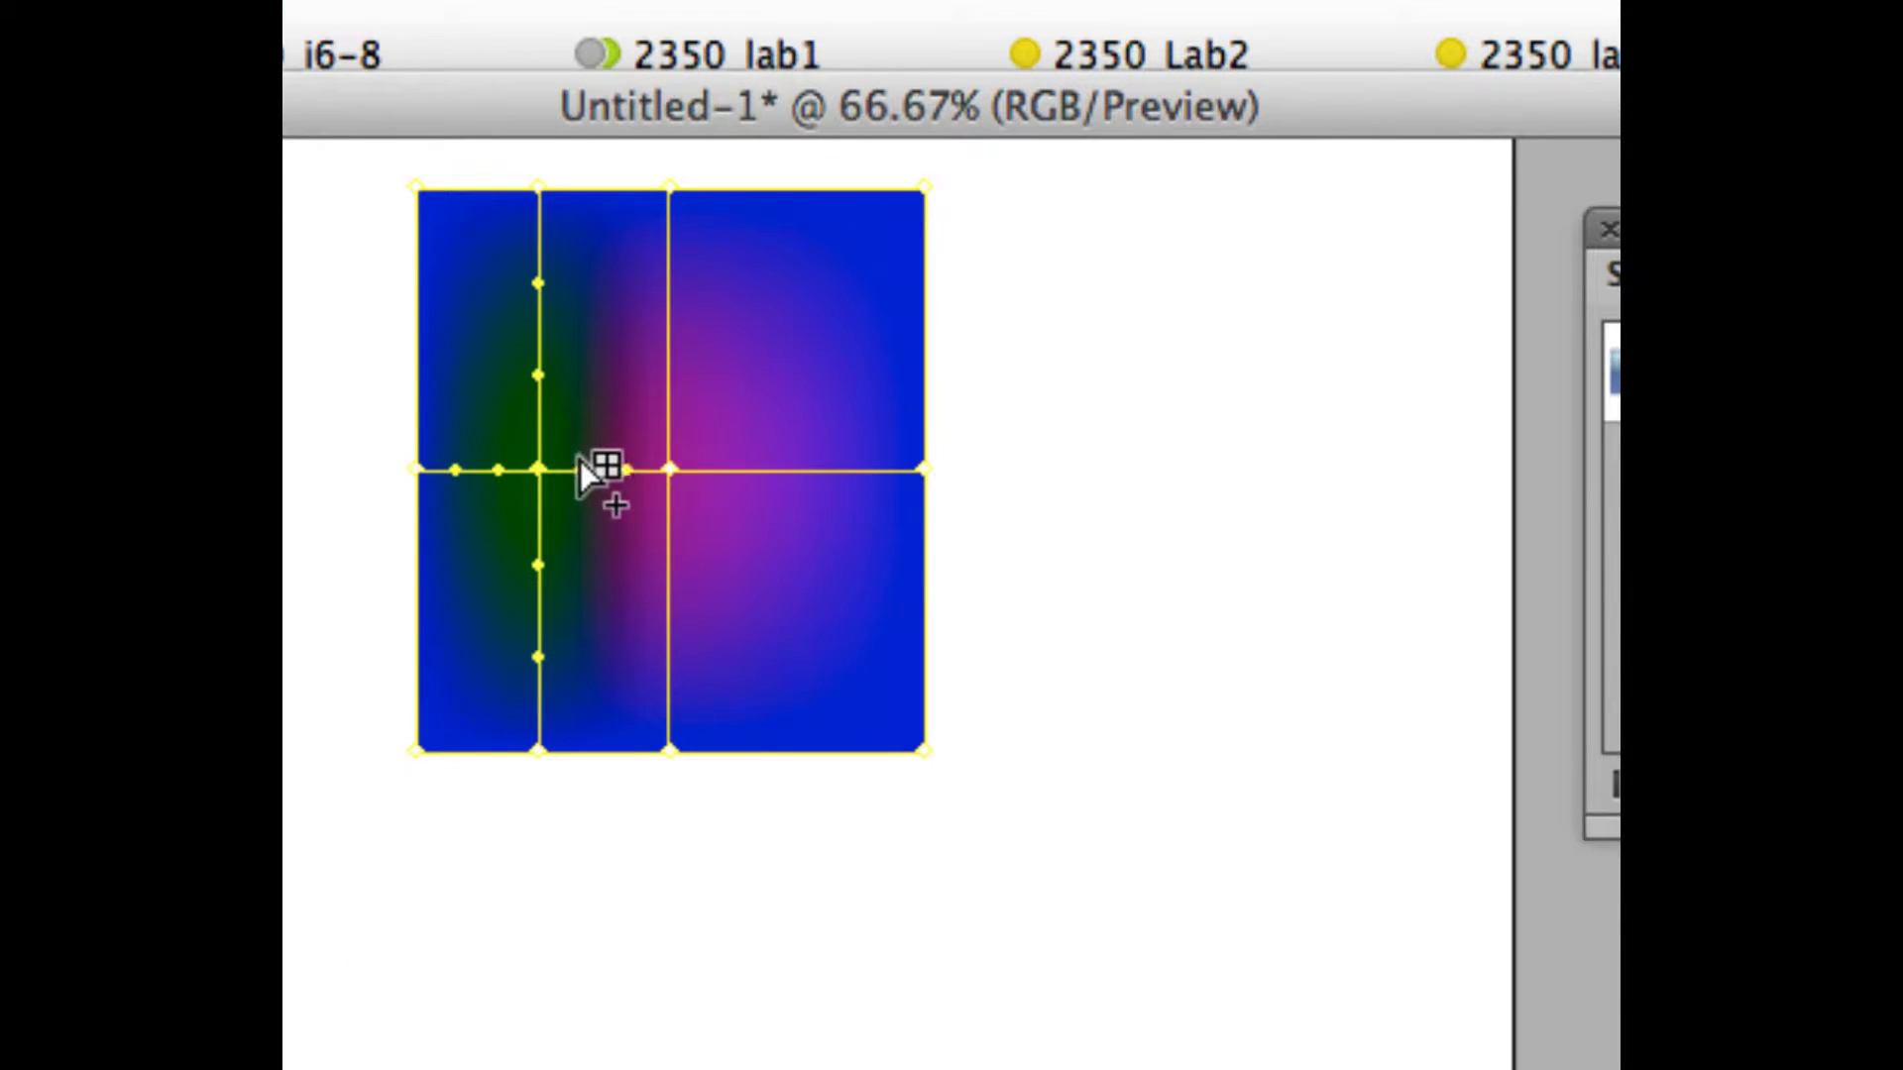
left_click(628, 465)
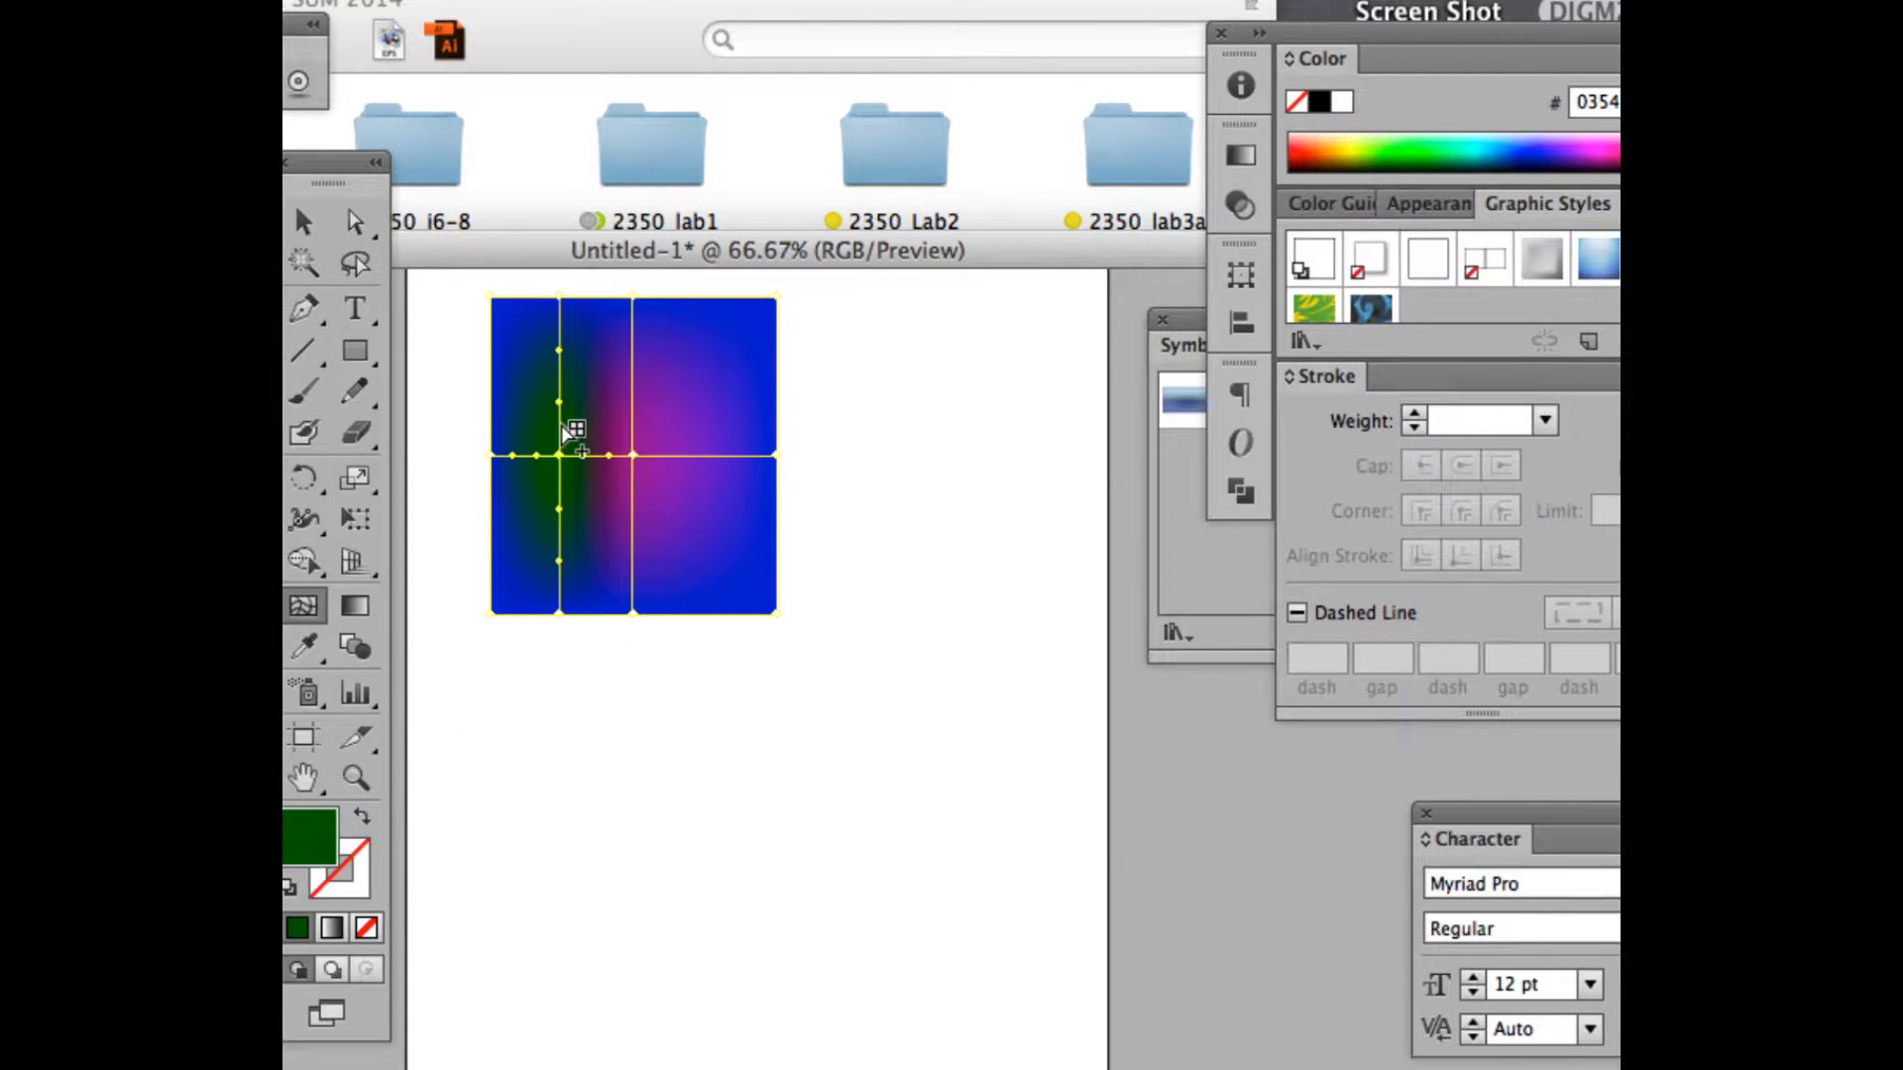
- Add dark green mesh points on the centre mesh lines above, right of and below the purple centre point
left_click(632, 378)
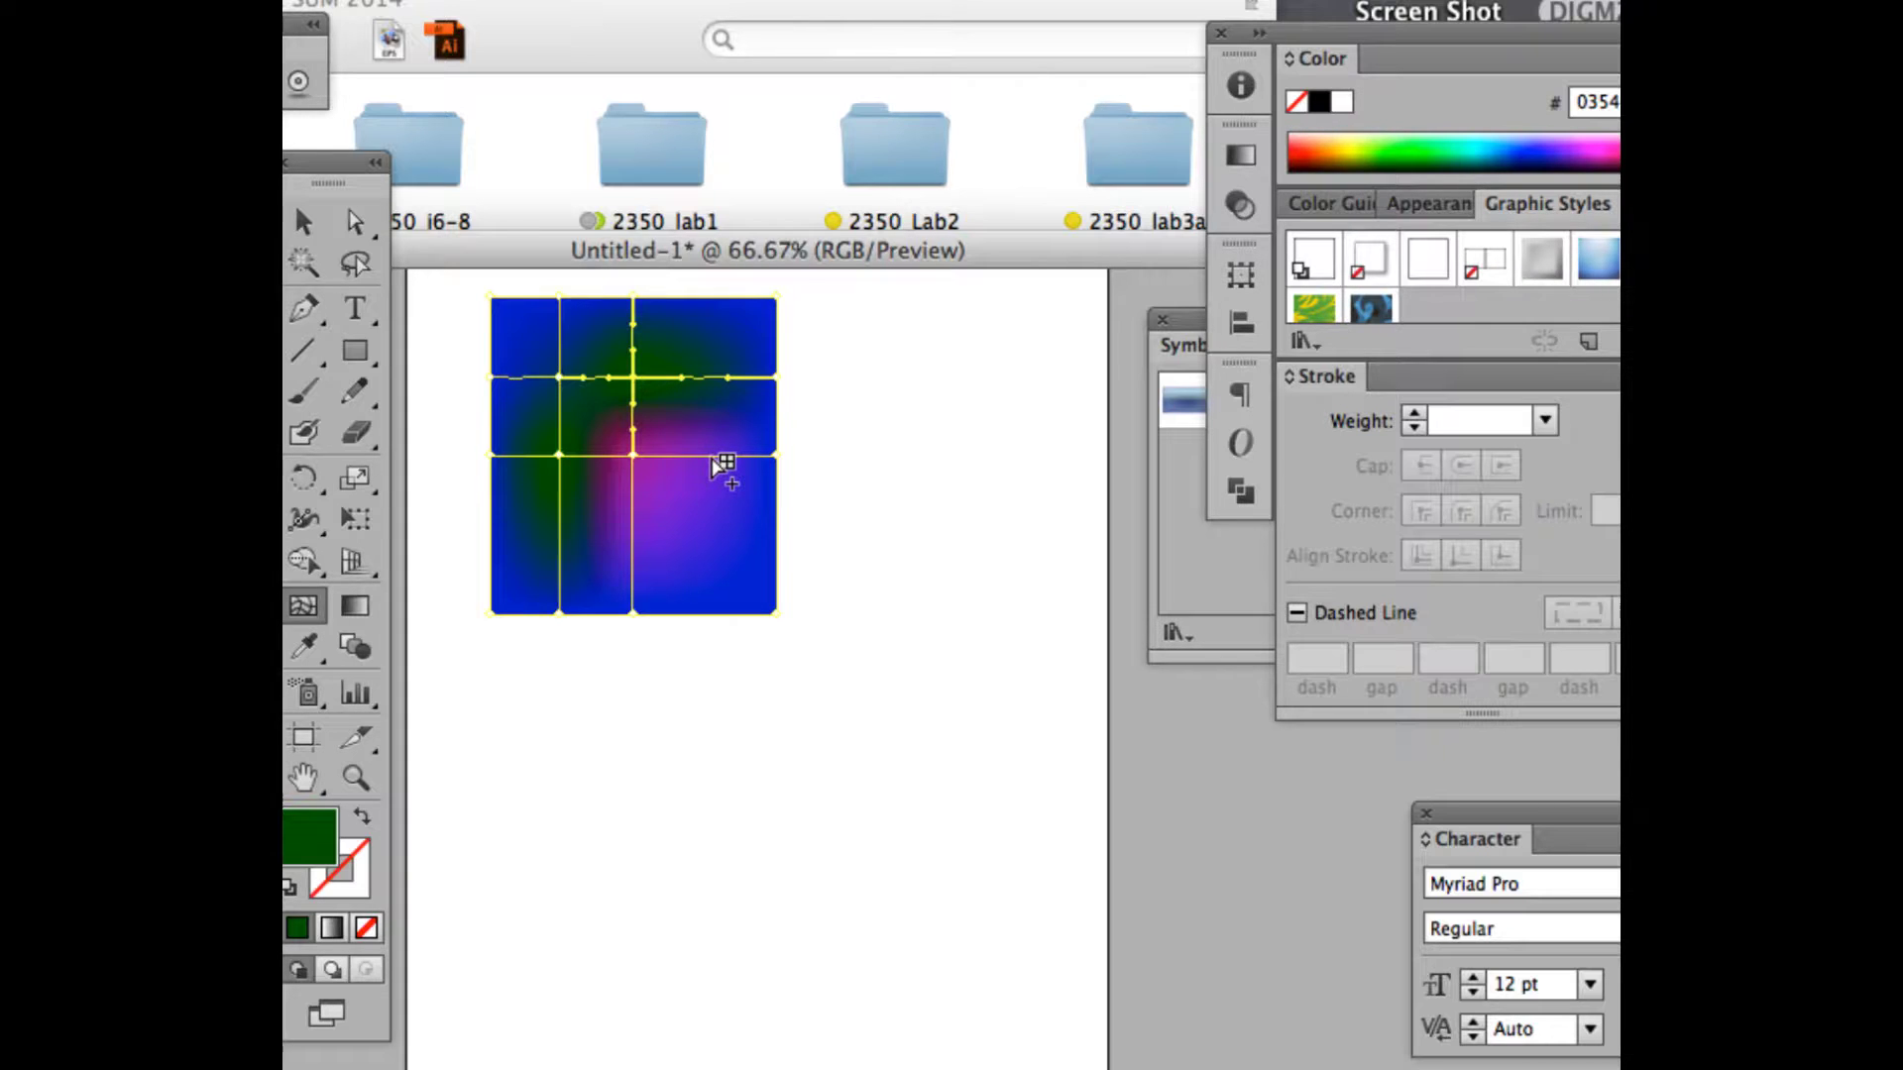
left_click(710, 456)
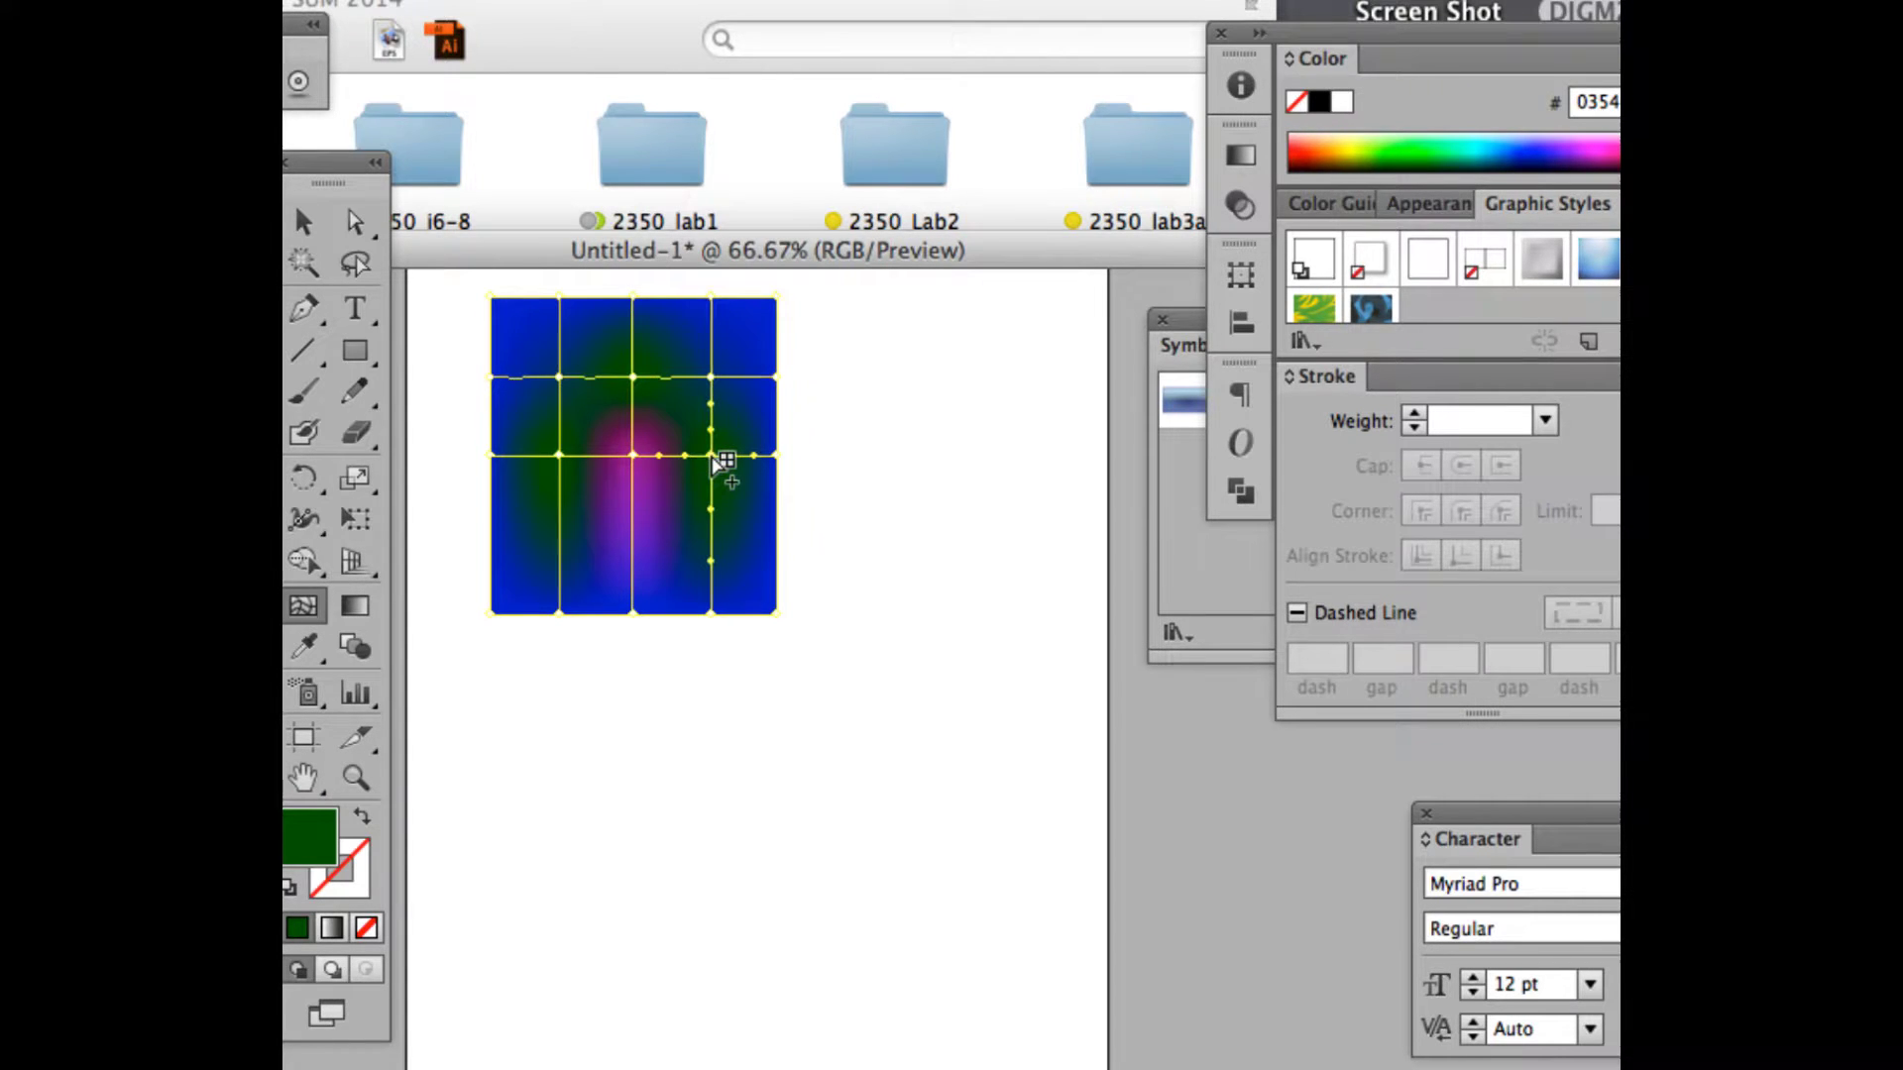
left_click(633, 537)
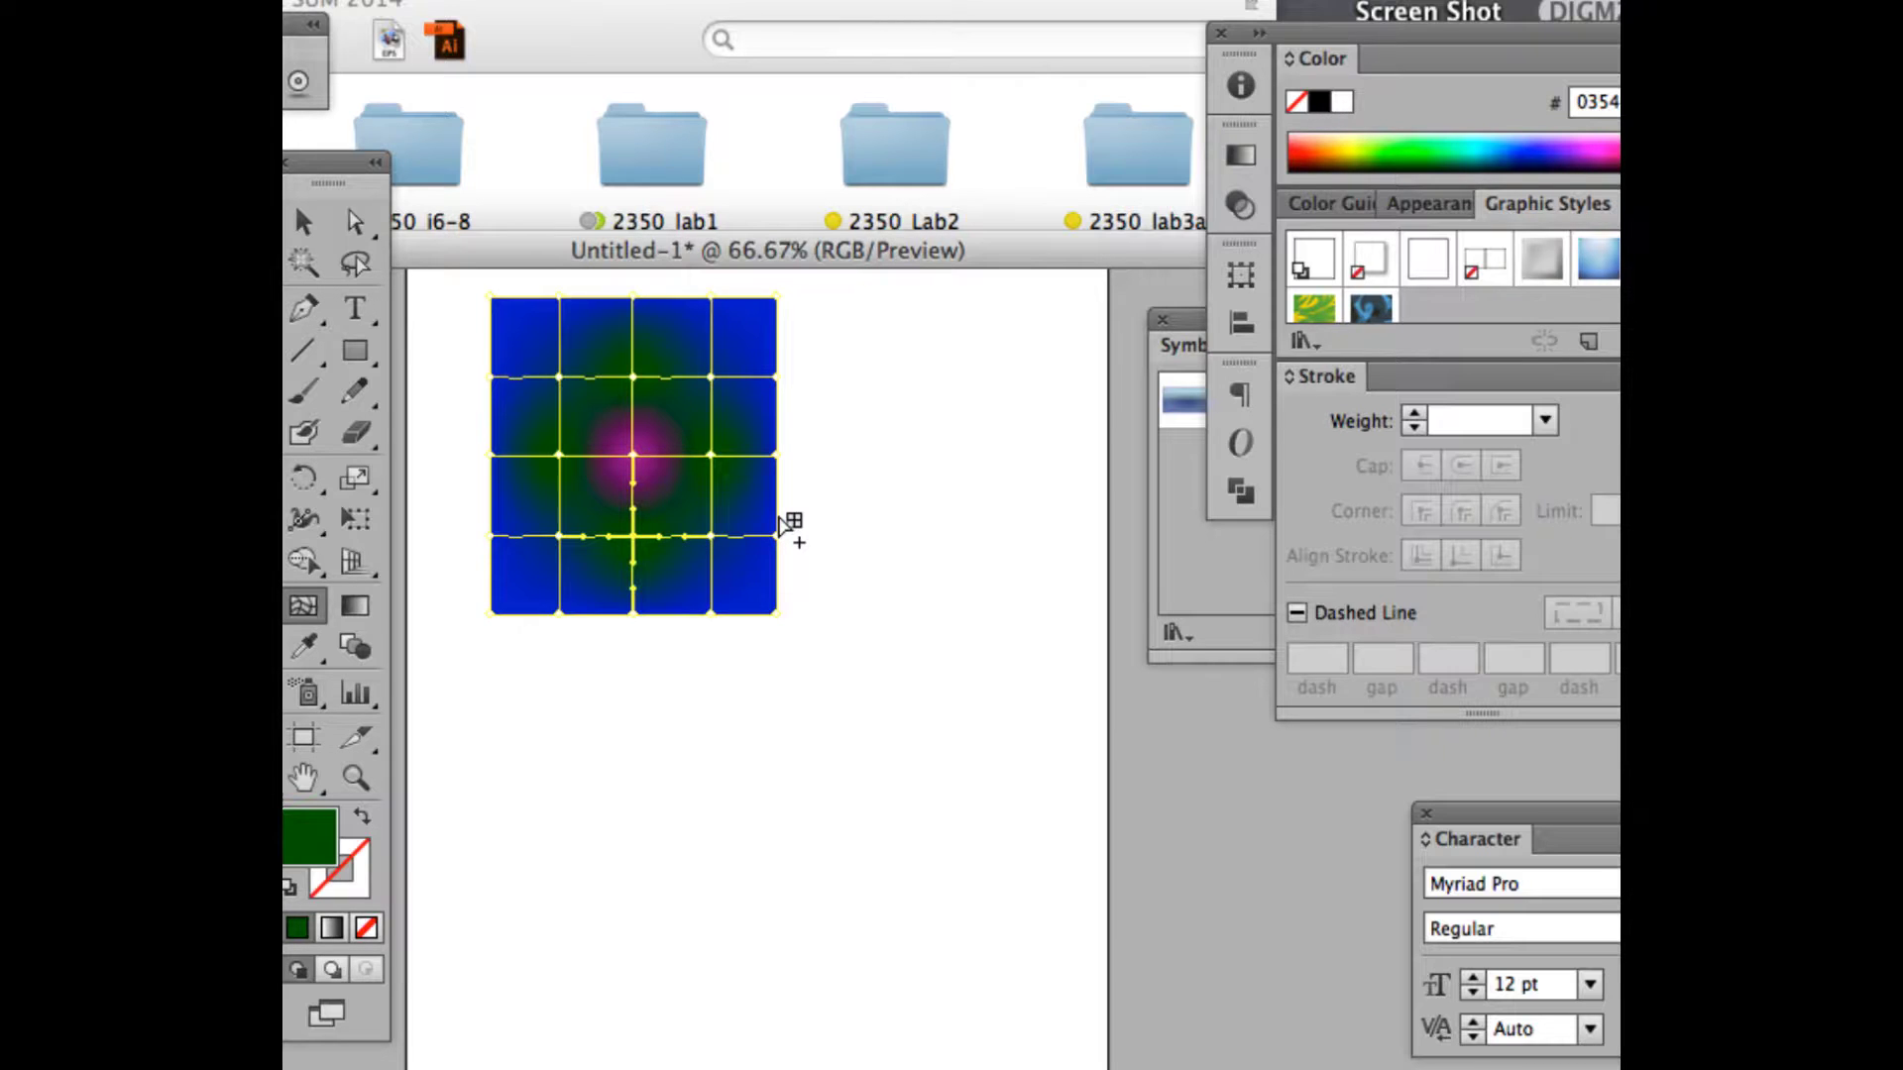
- Try deleting the lower-right interior mesh point, and undo the removal of its mesh lines
left_click(354, 222)
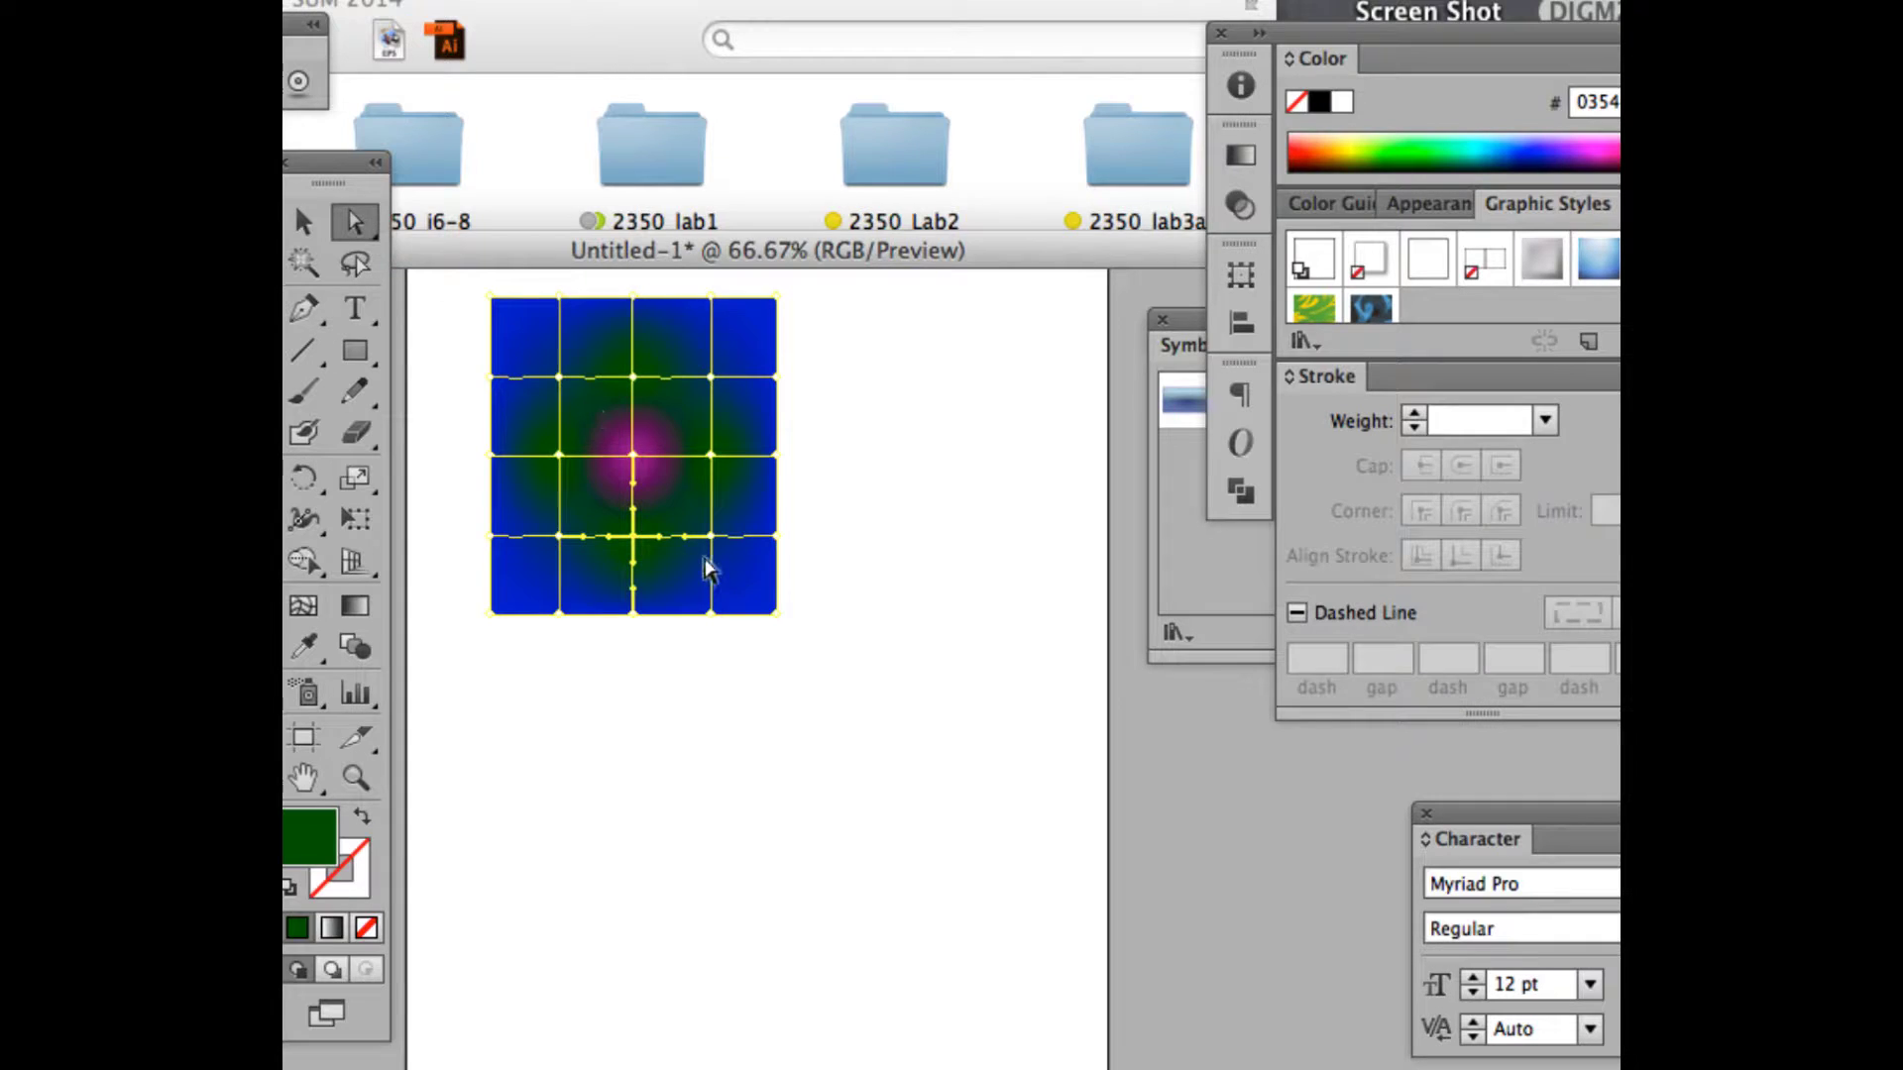
left_click(711, 537)
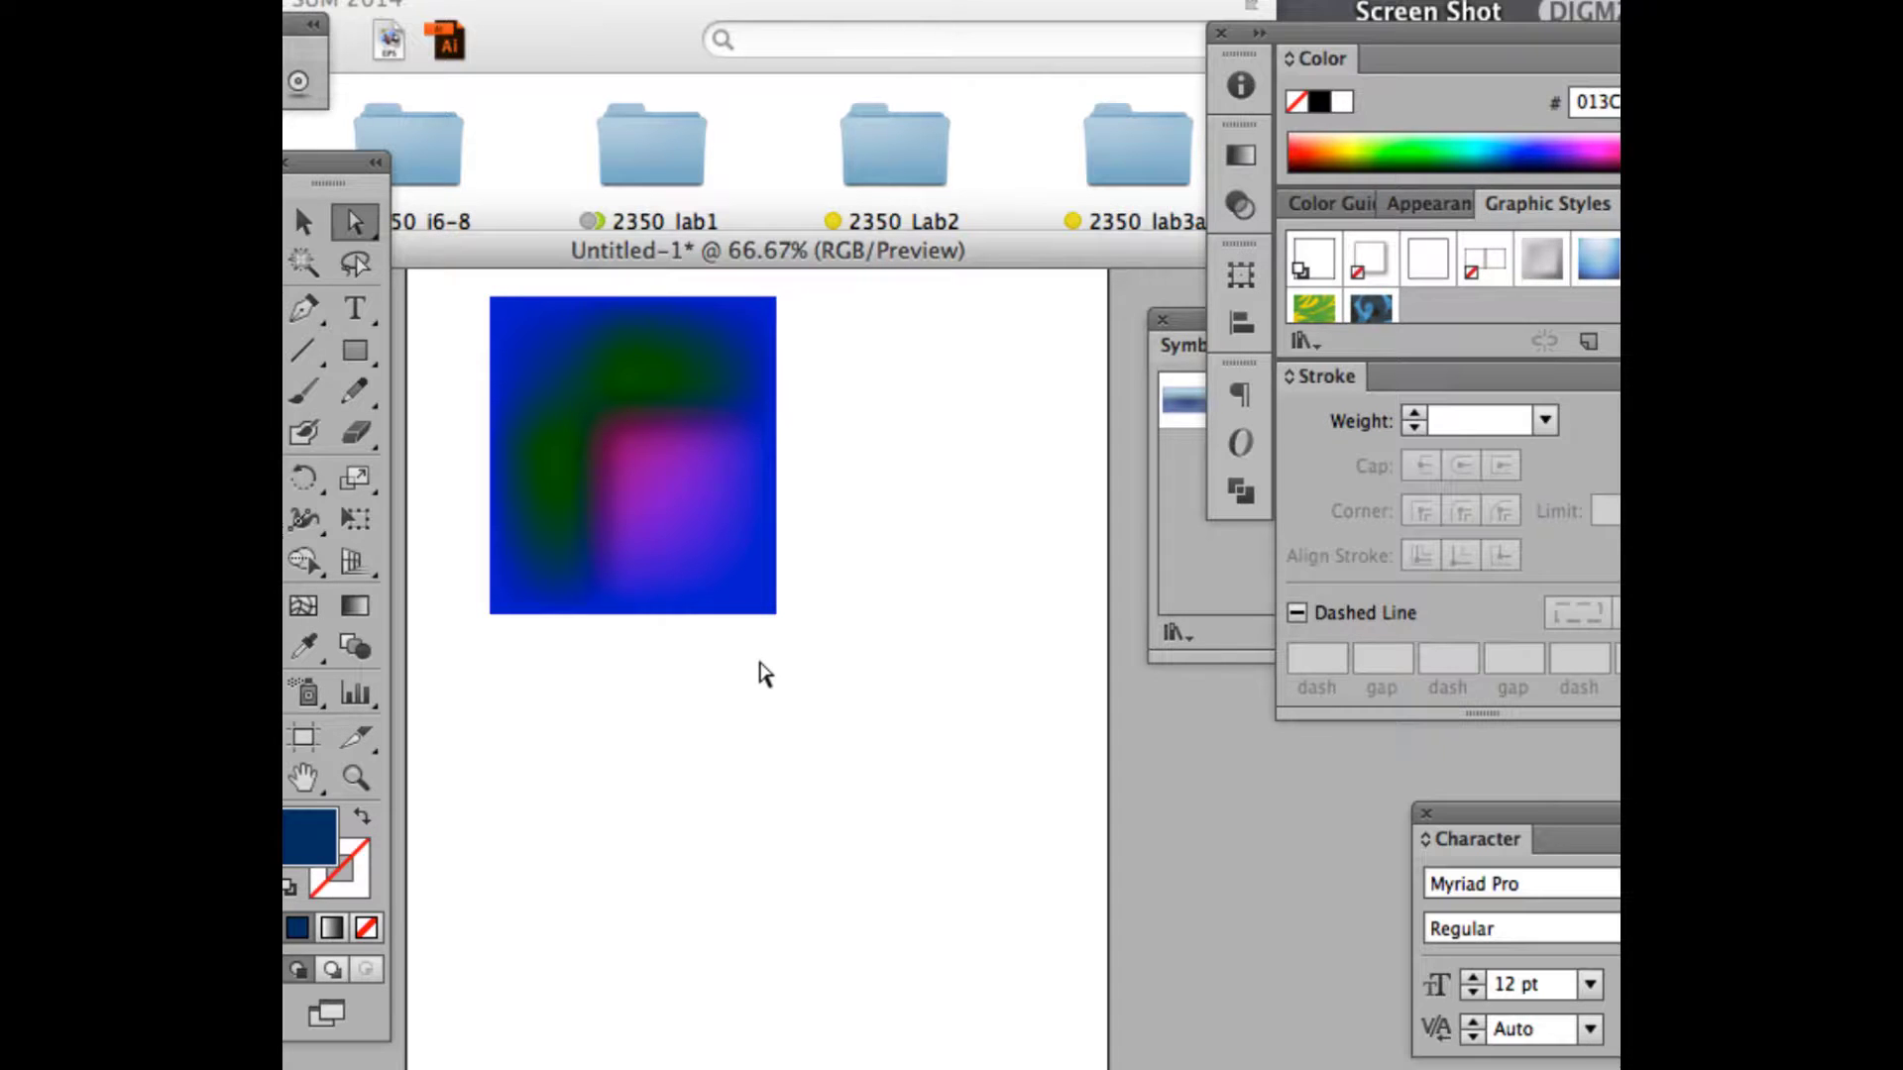
key("ctrl+z")
key("ctrl+z")
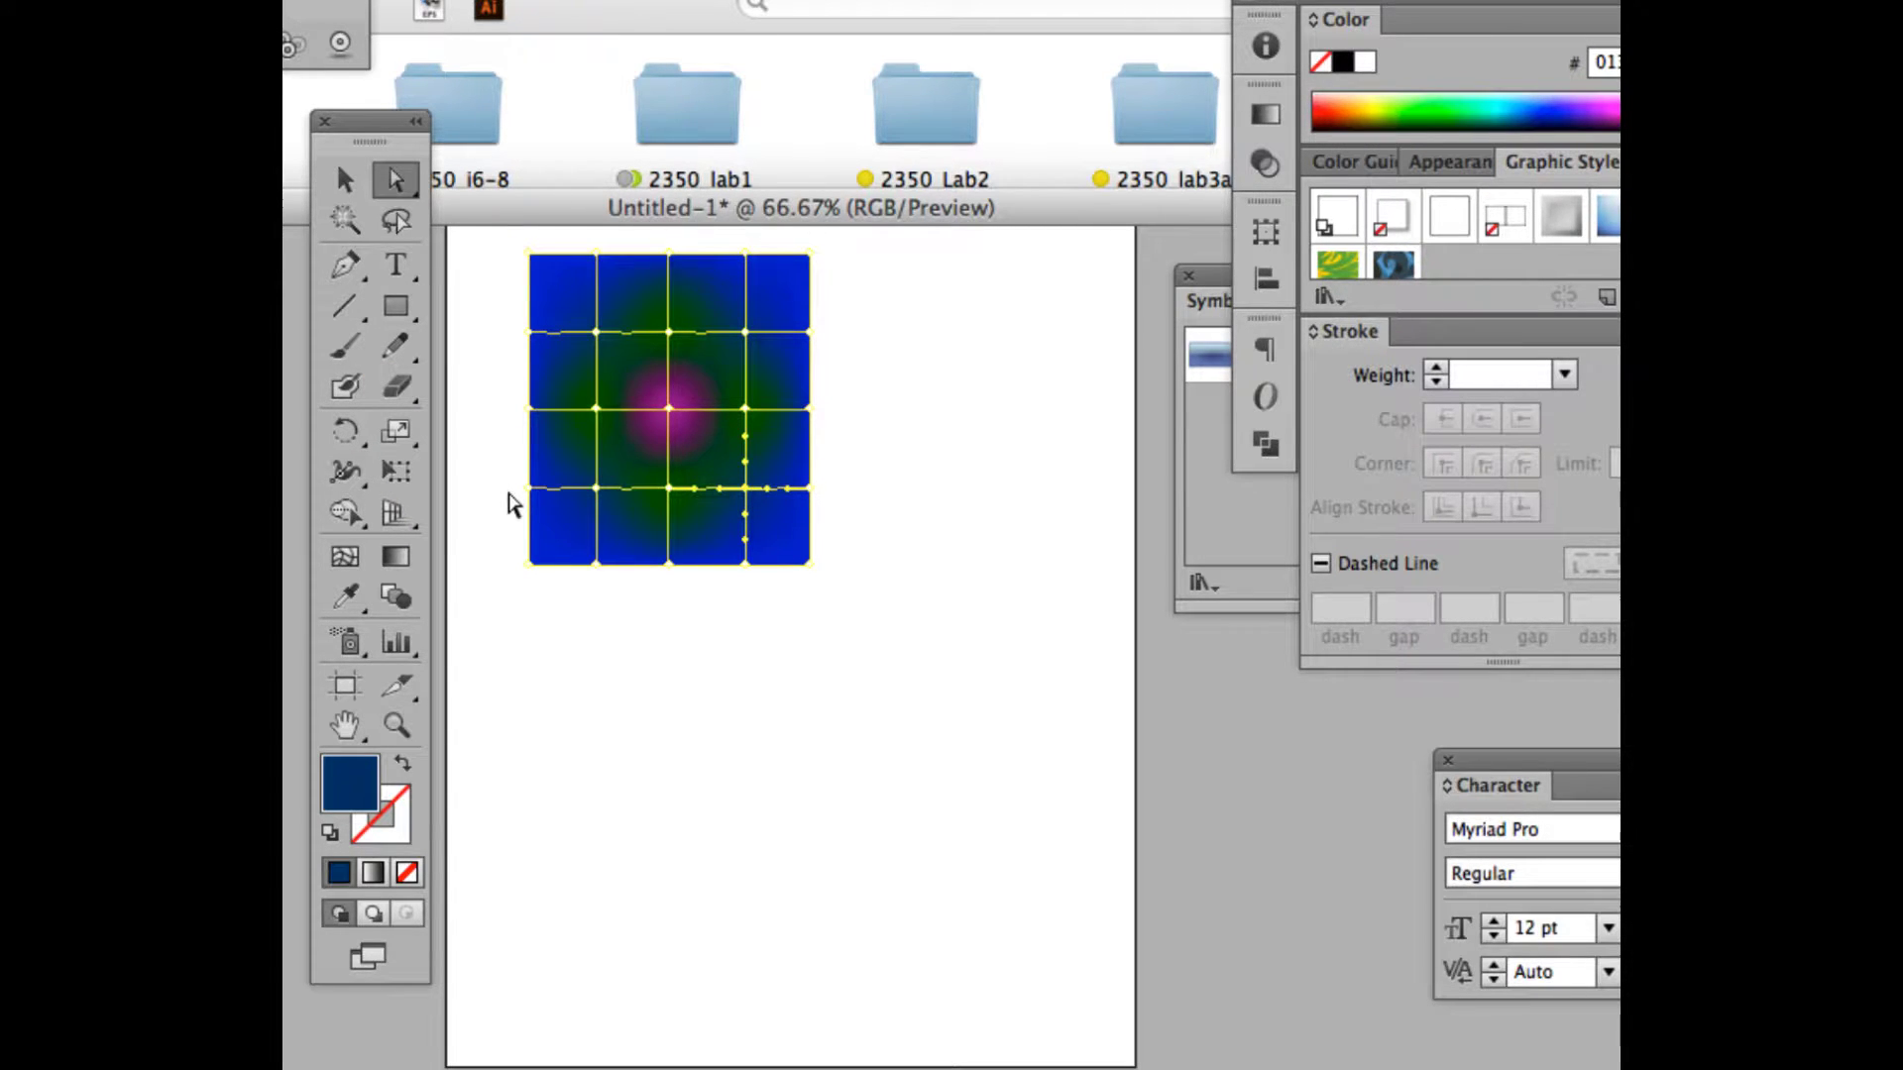
- Try colouring the lower-right interior mesh point orange, and undo the colour change
key("u")
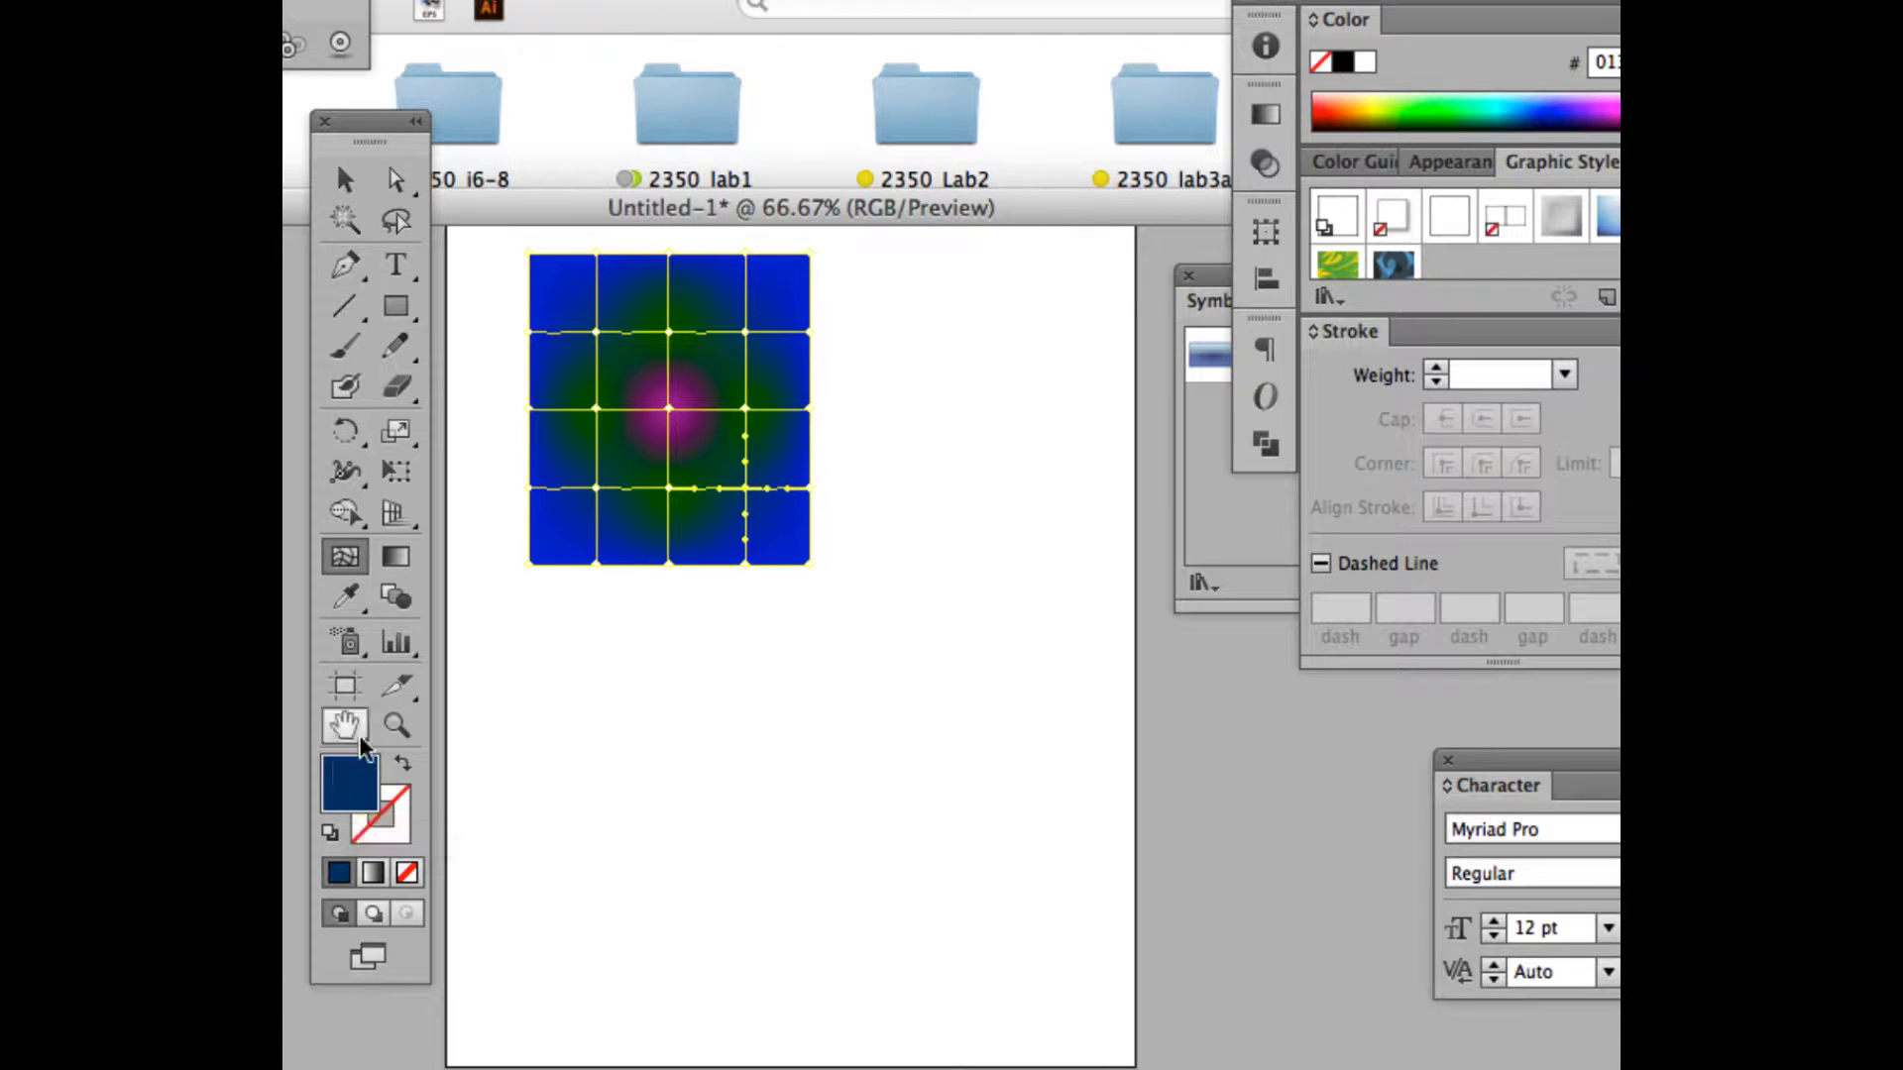
left_click(1338, 105)
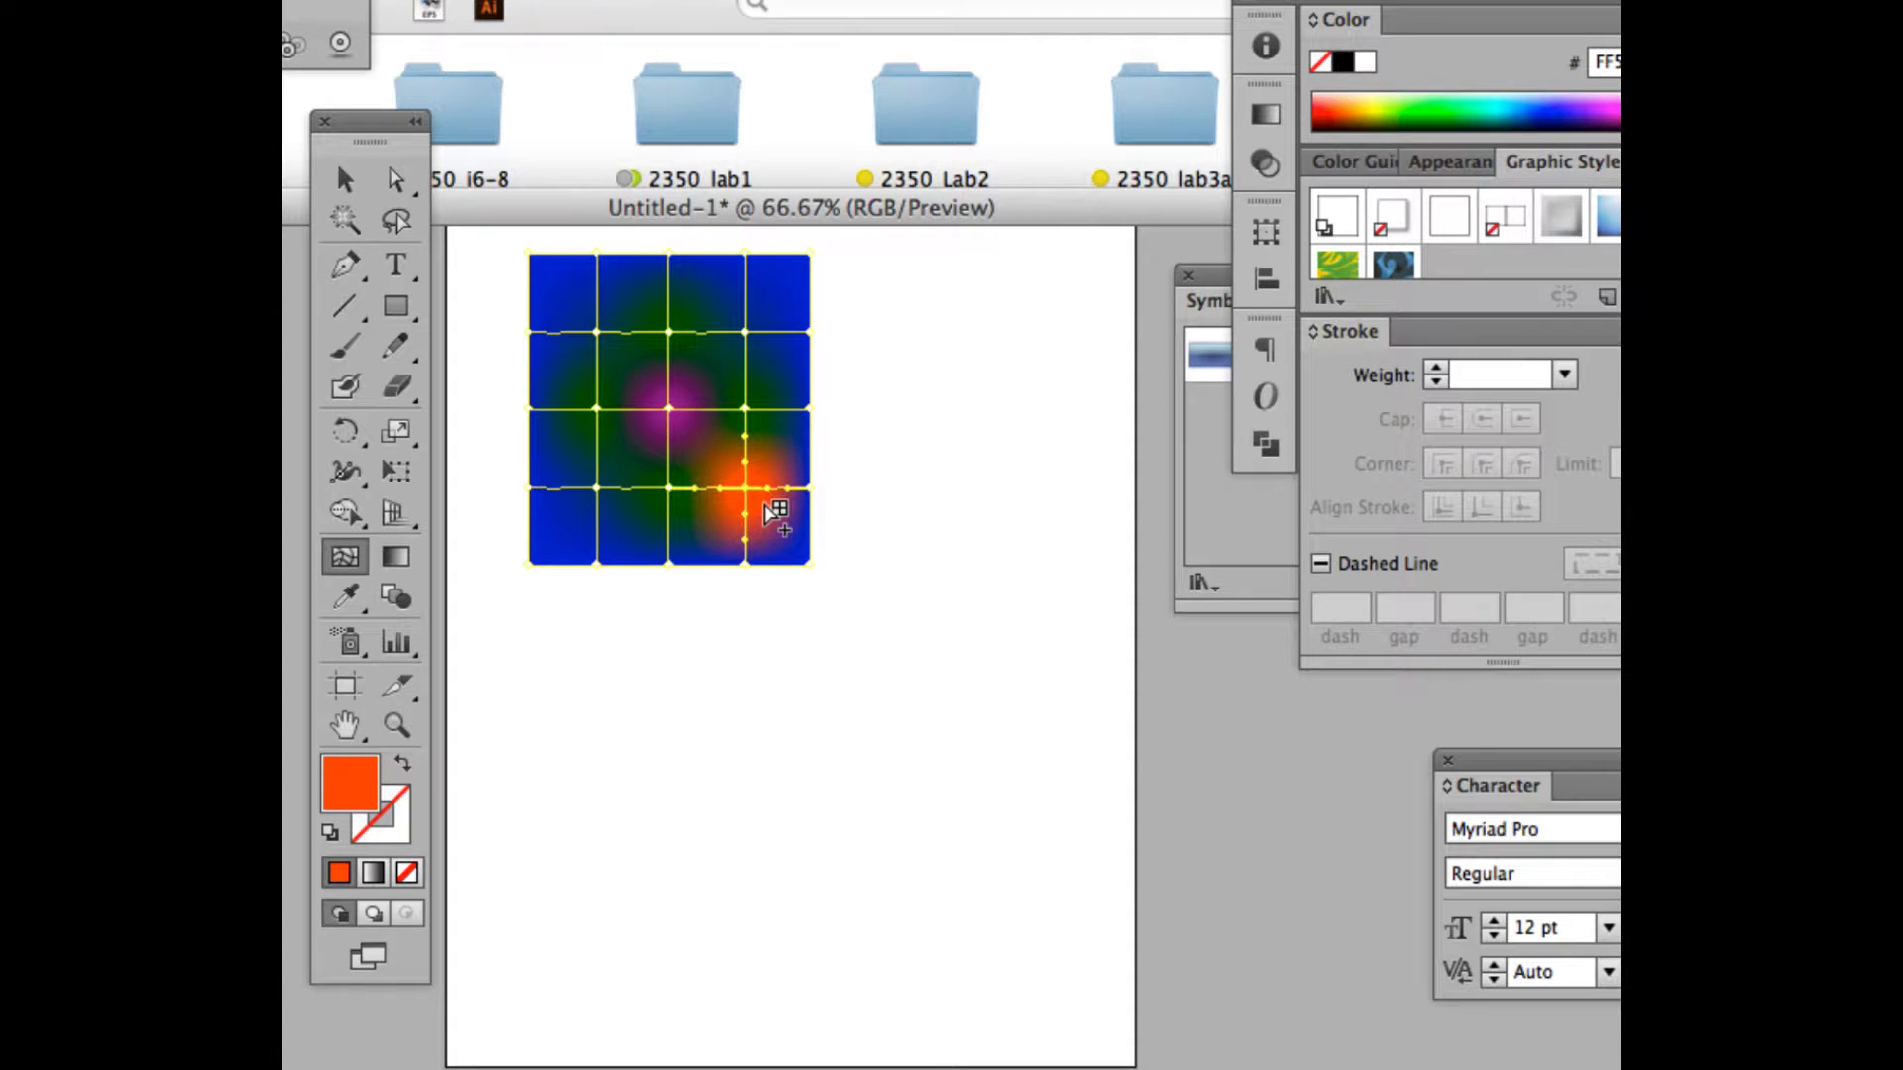
key("super+z")
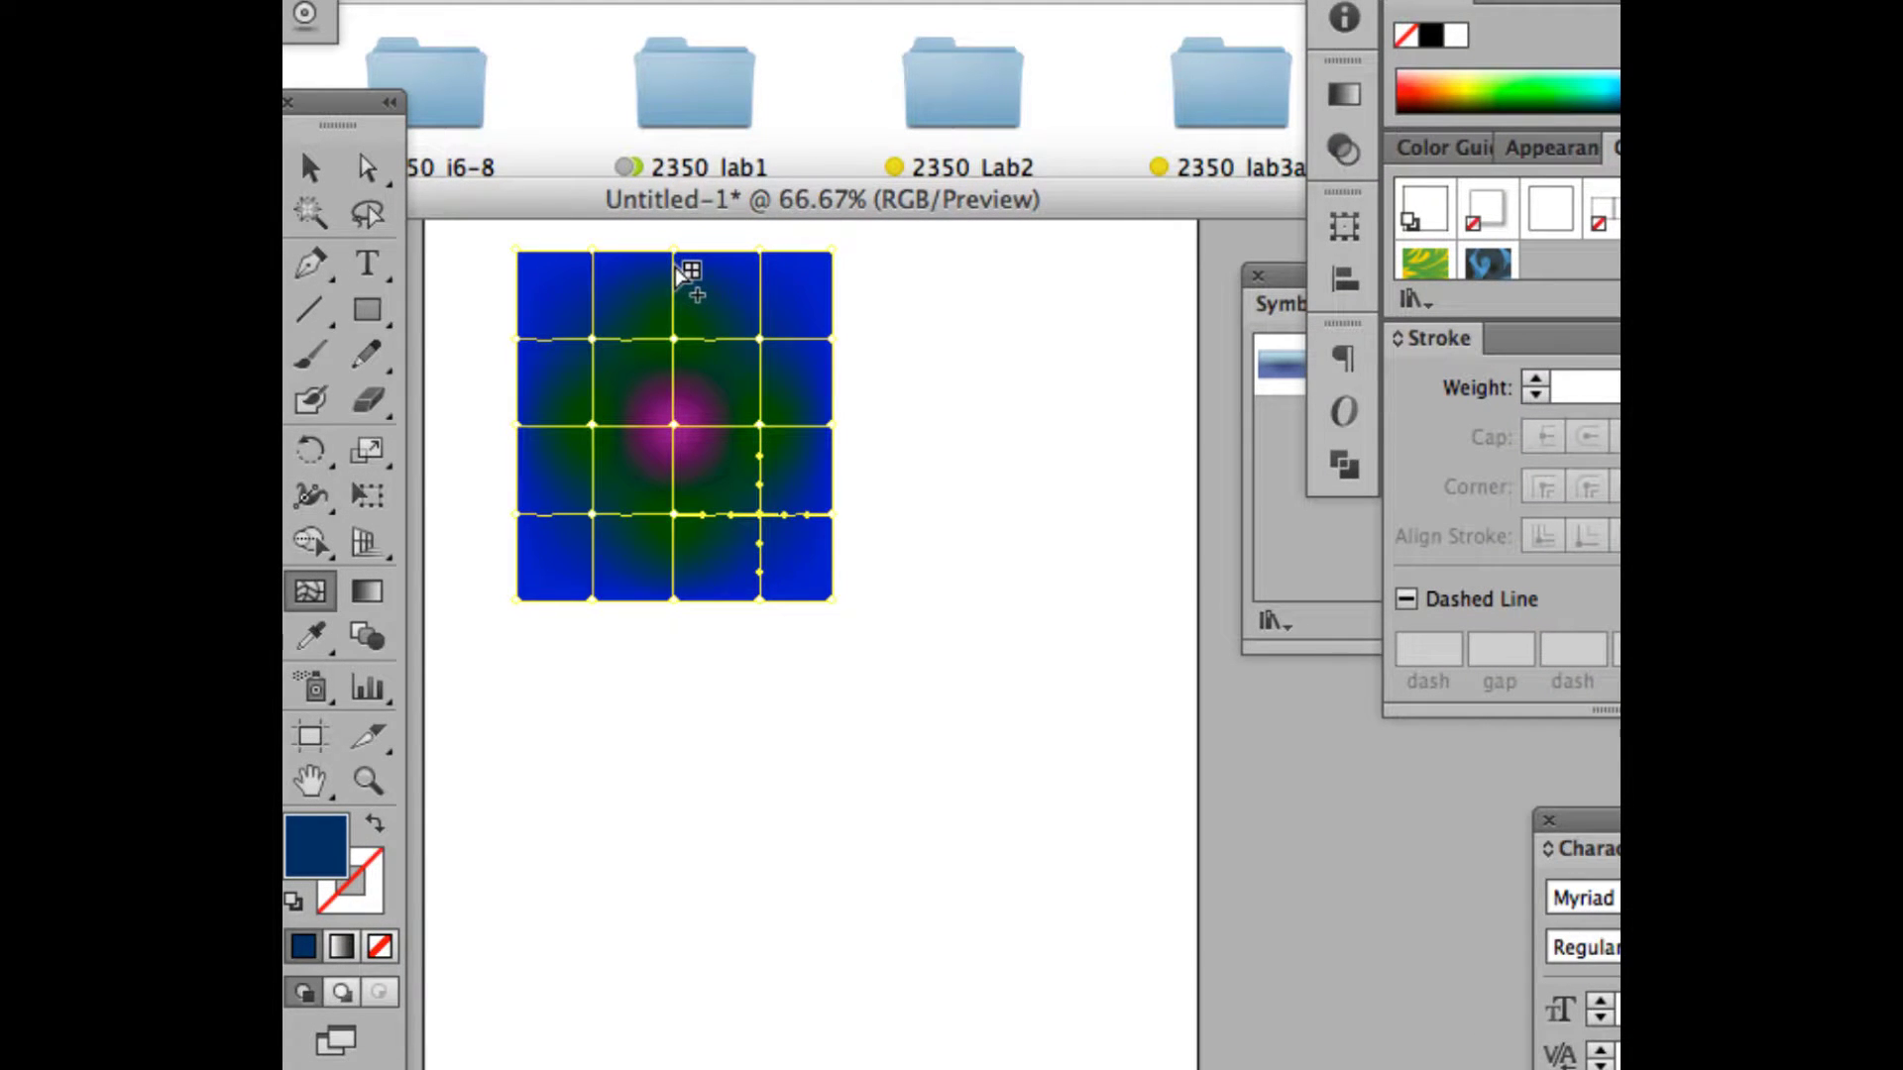
- Add a mesh point on the centre vertical mesh line just below the top edge, and colour it orange
left_click(675, 265)
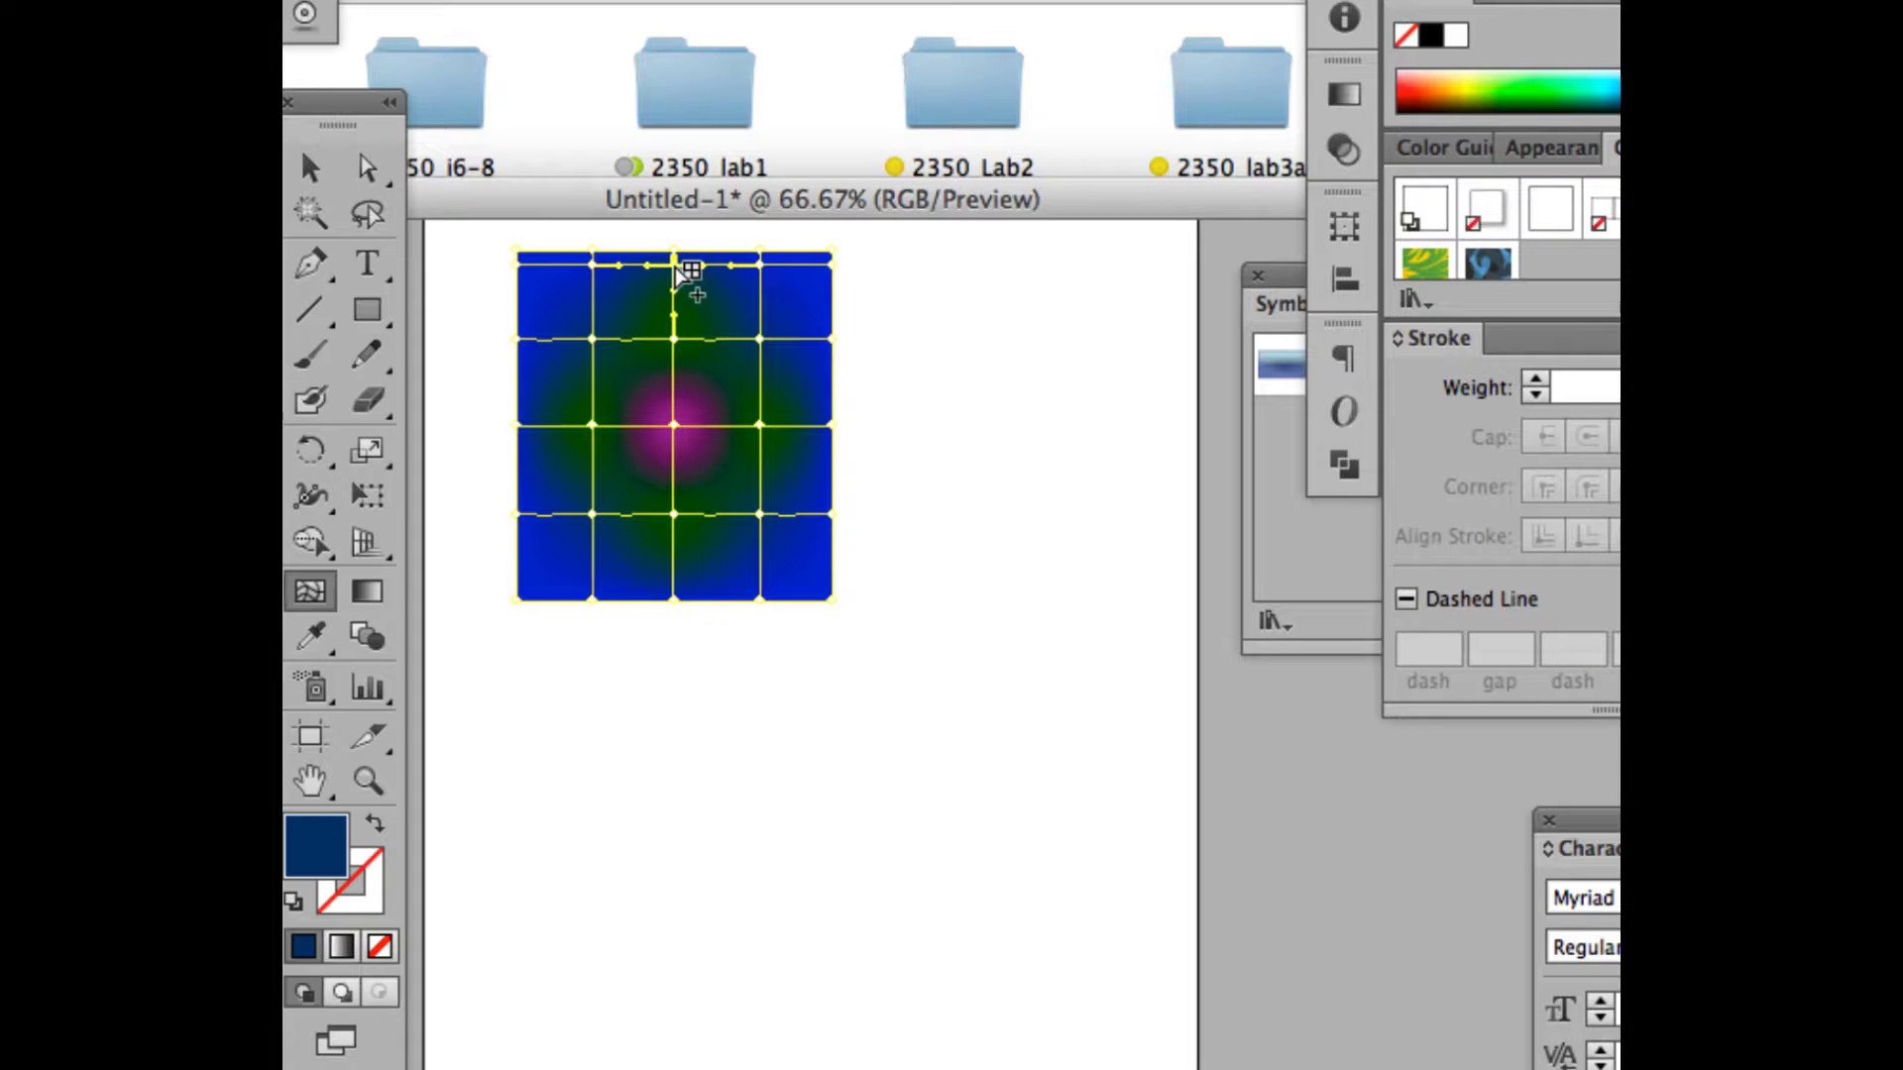
left_click(1422, 83)
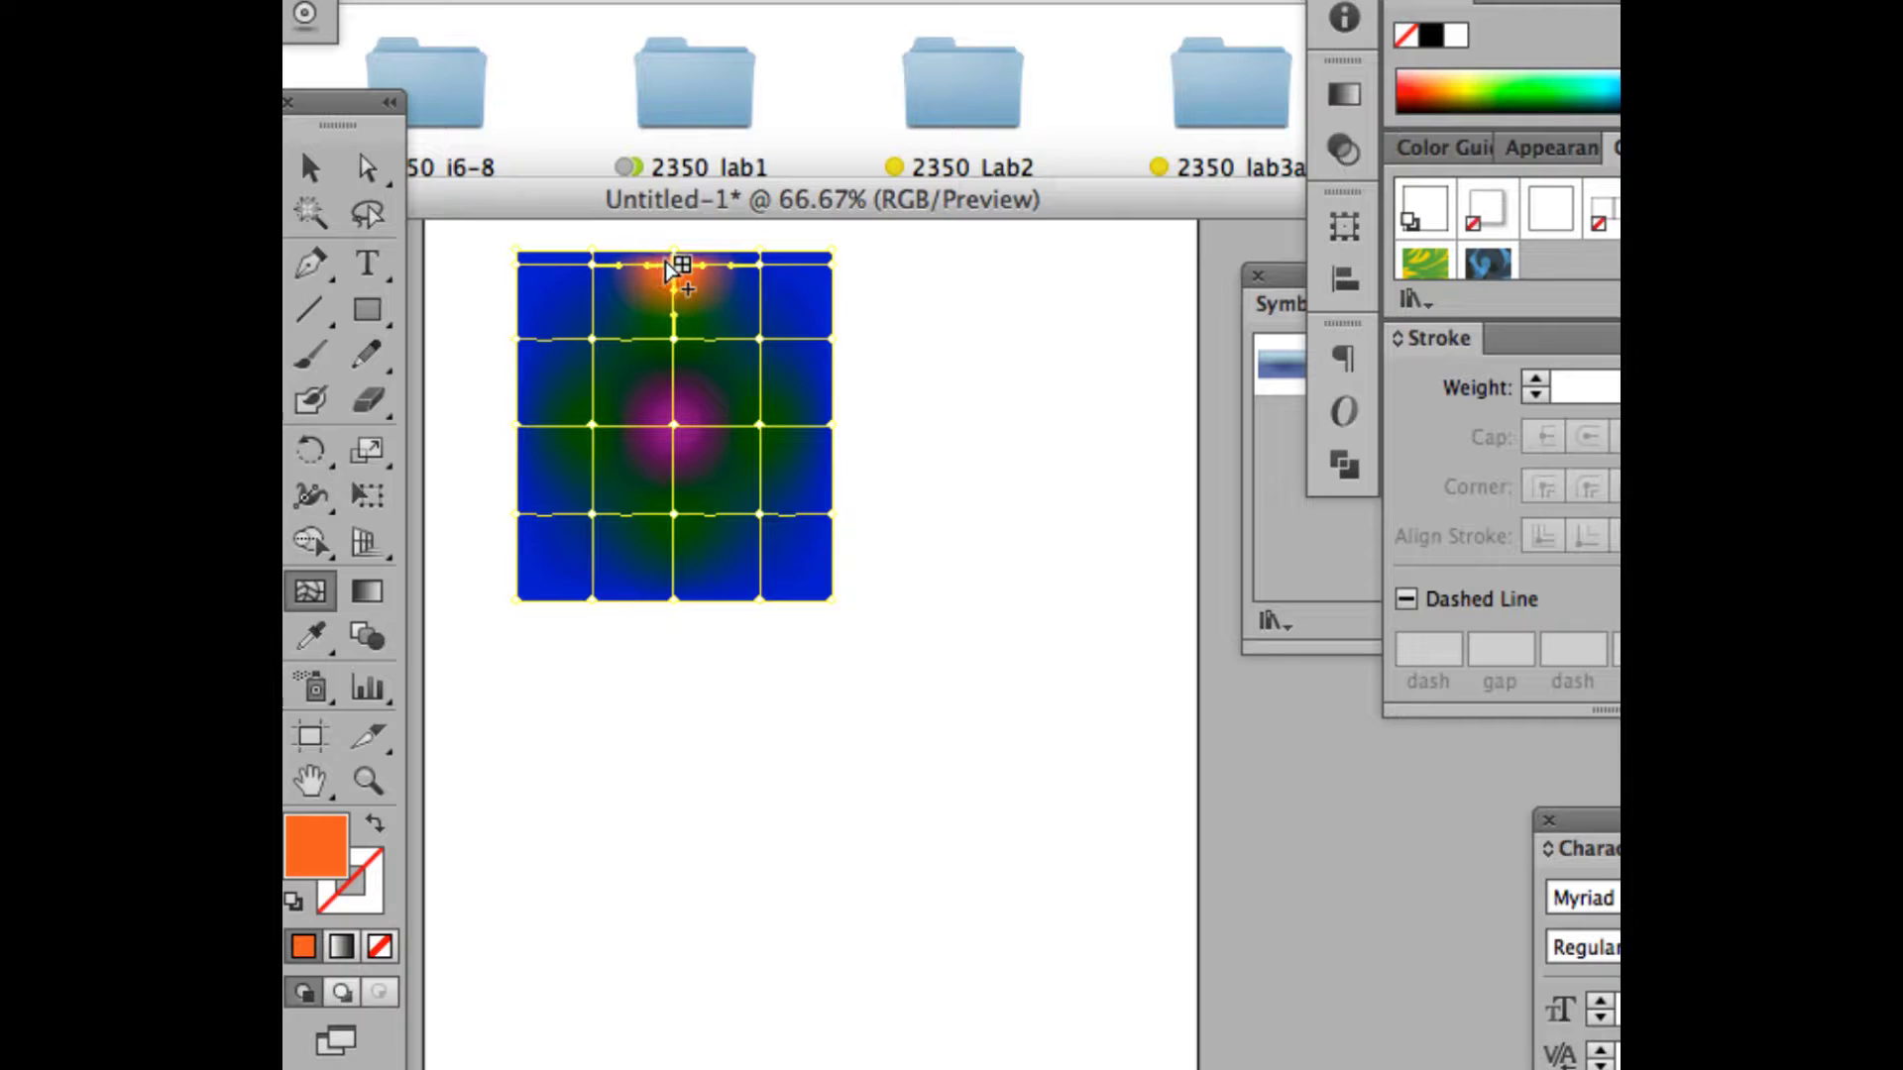
- Colour the mesh points on either side of the orange top point by sampling its orange with the Eyedropper
left_click(592, 266)
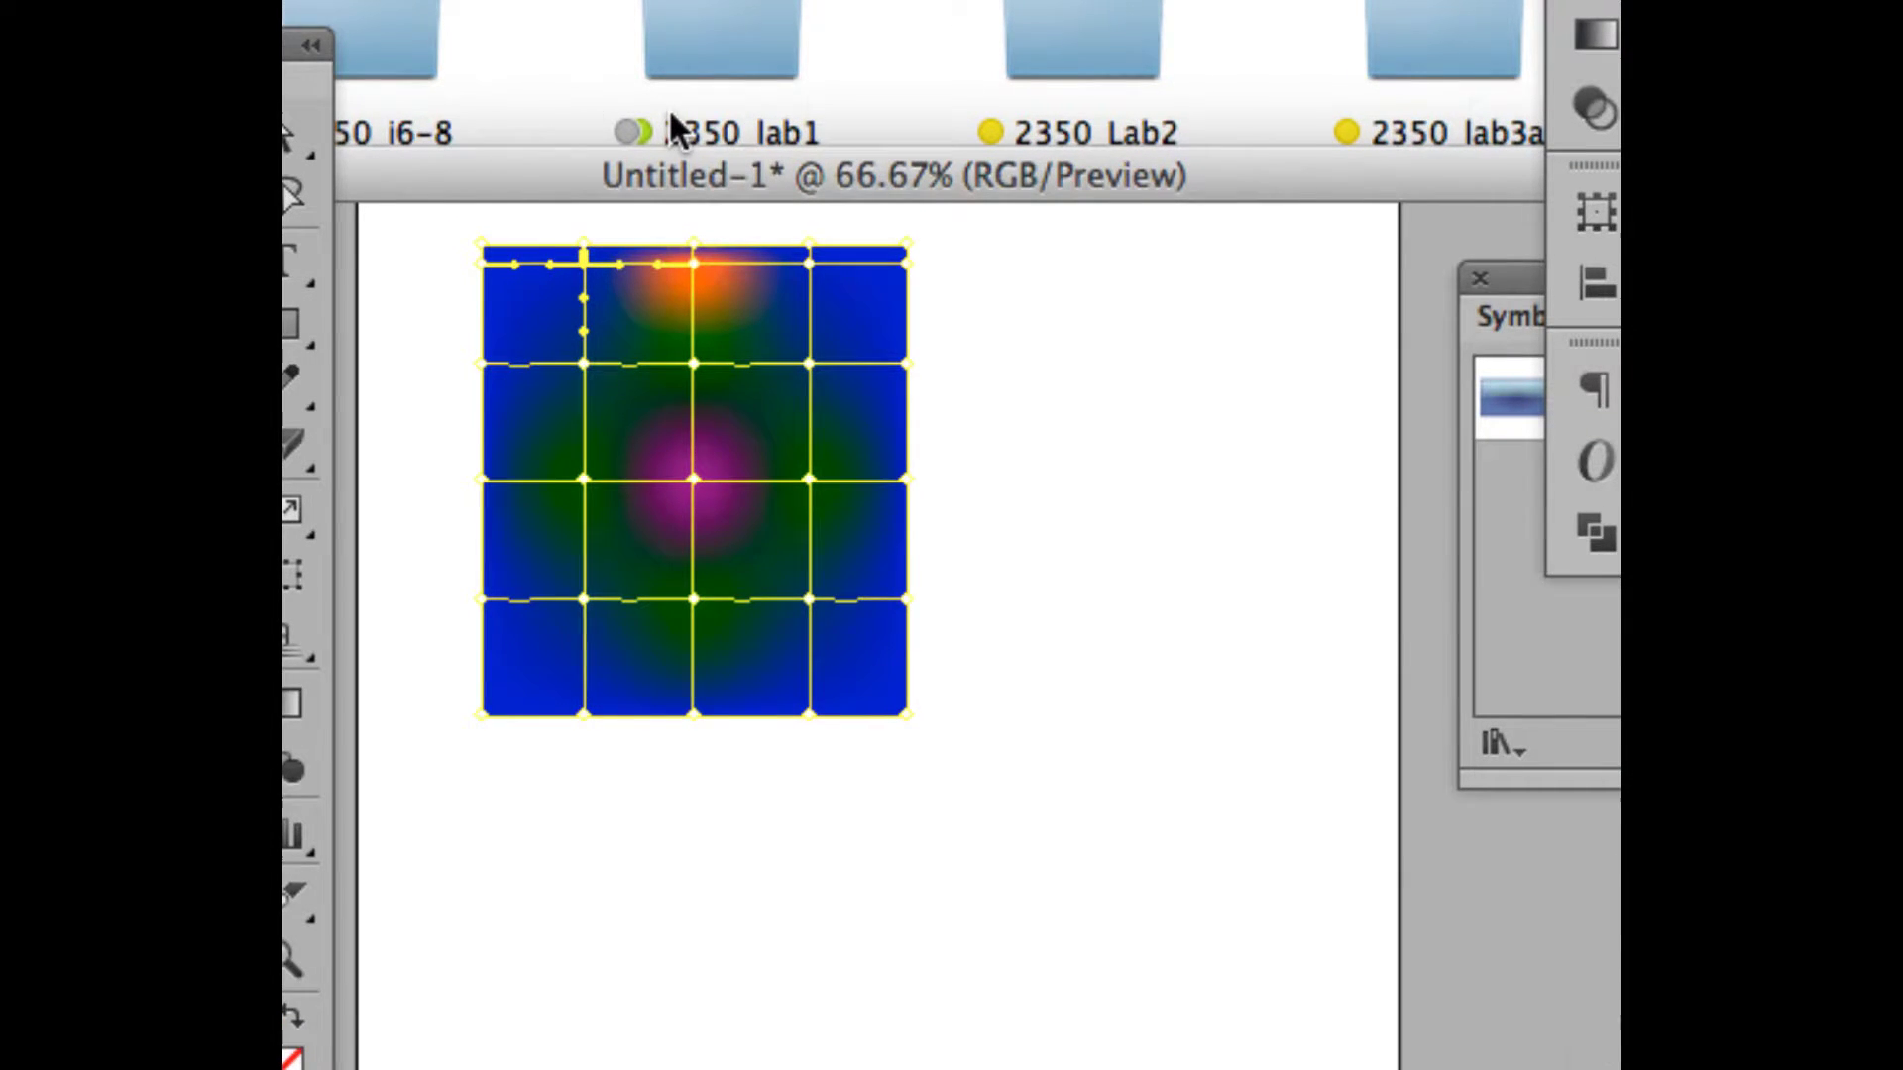
left_click_drag(393, 63, 1038, 99)
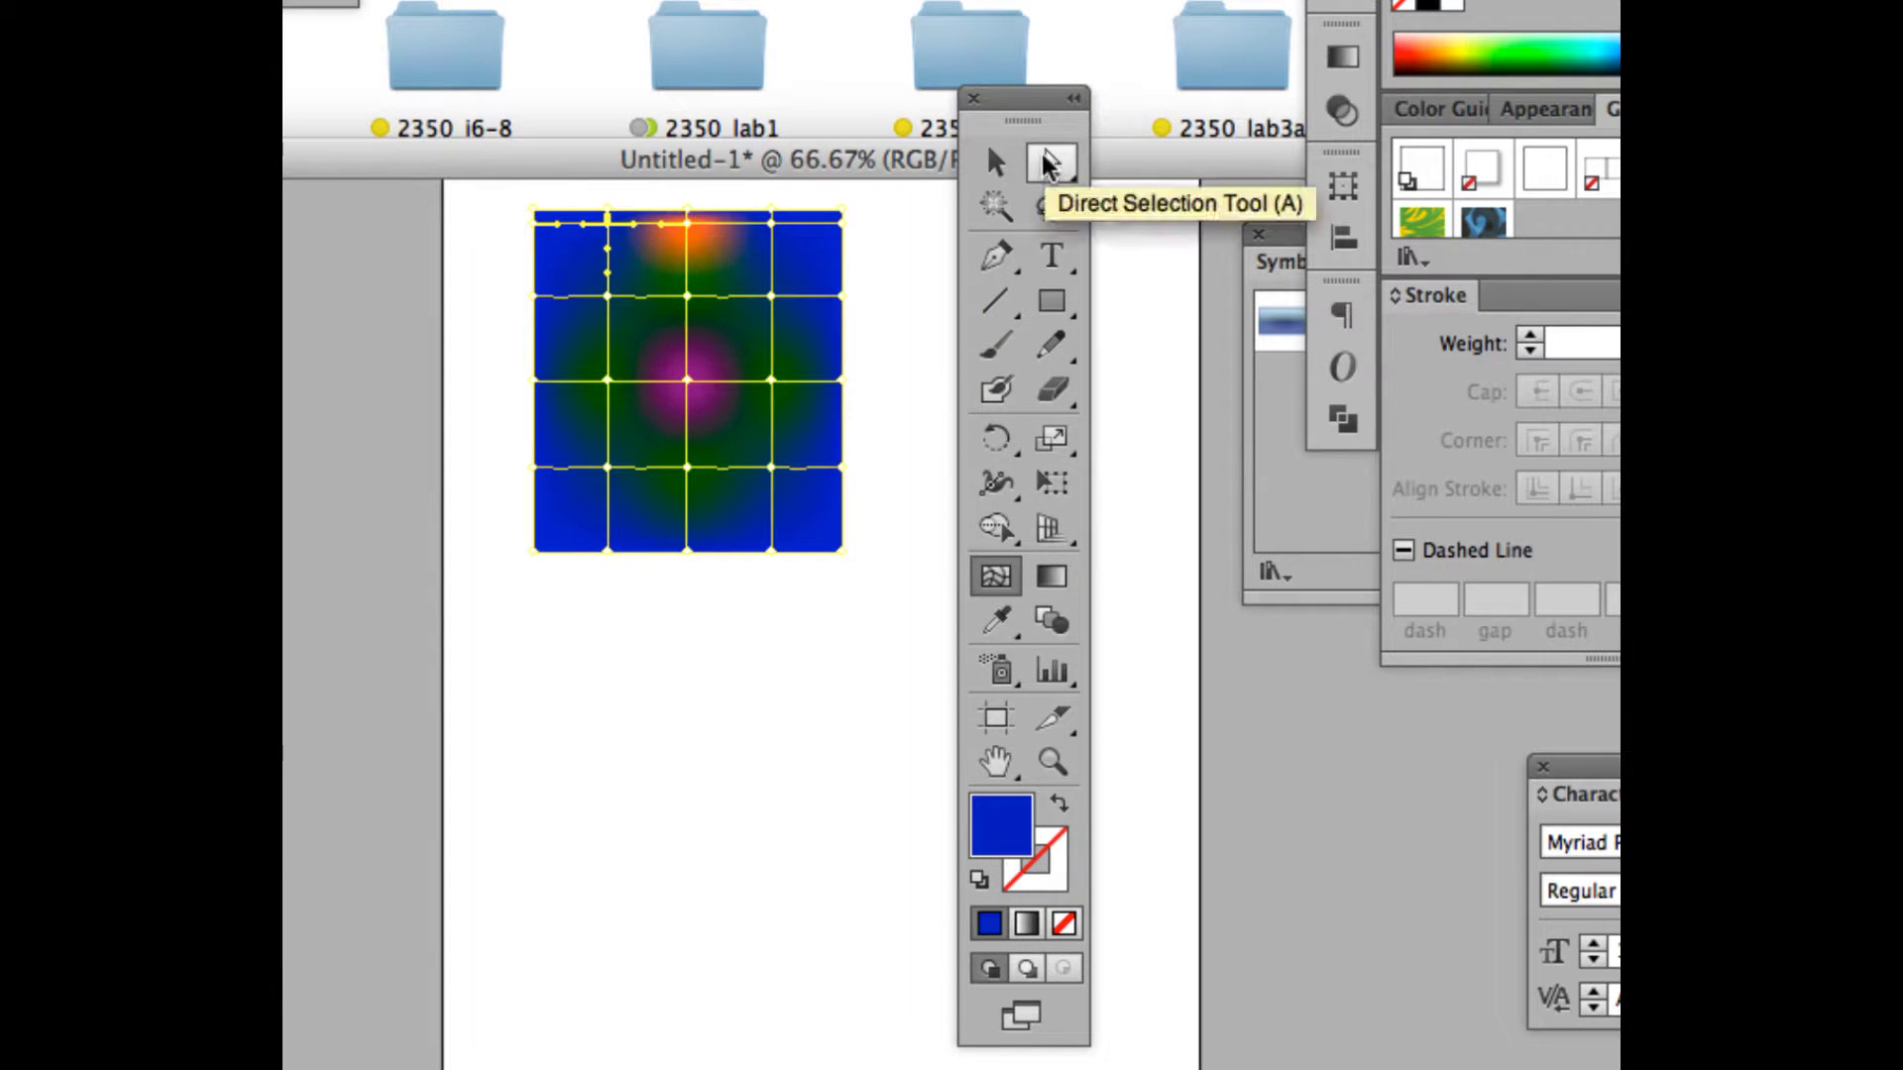
left_click(1001, 620)
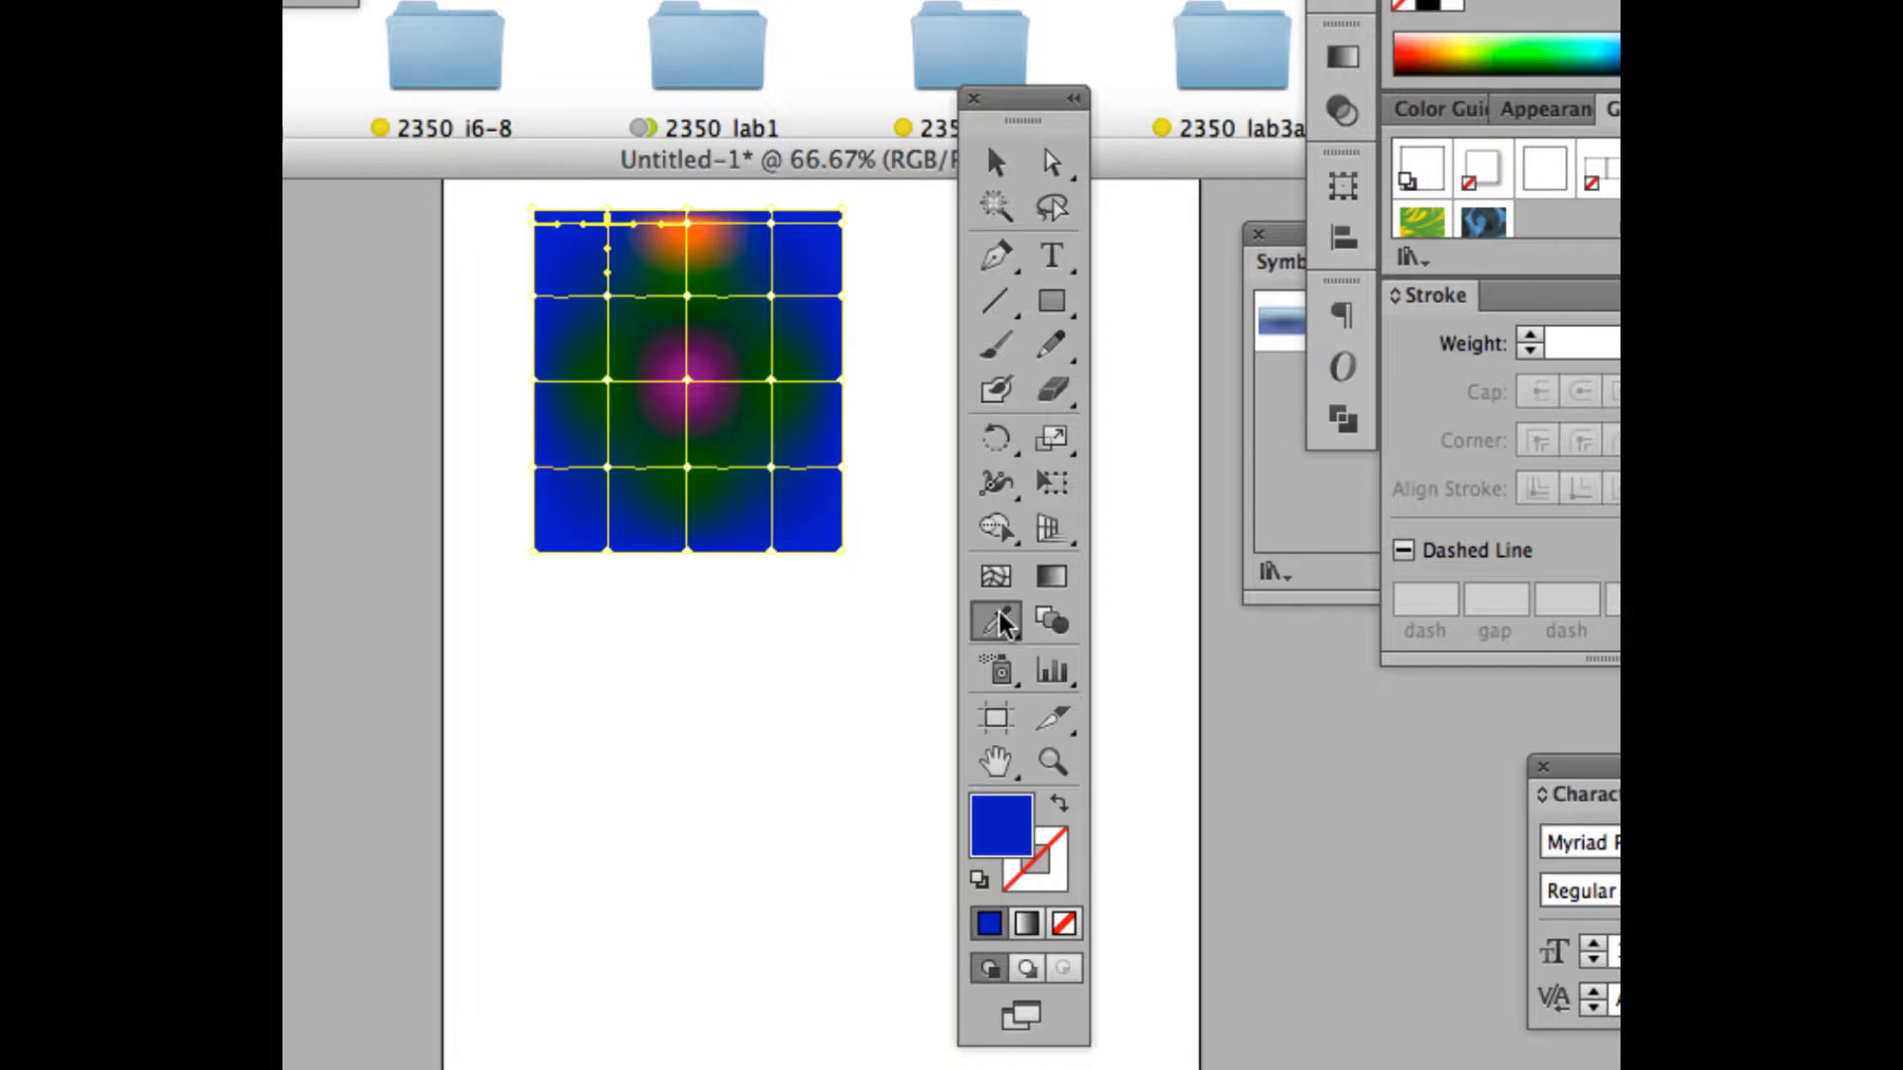
left_click(682, 231)
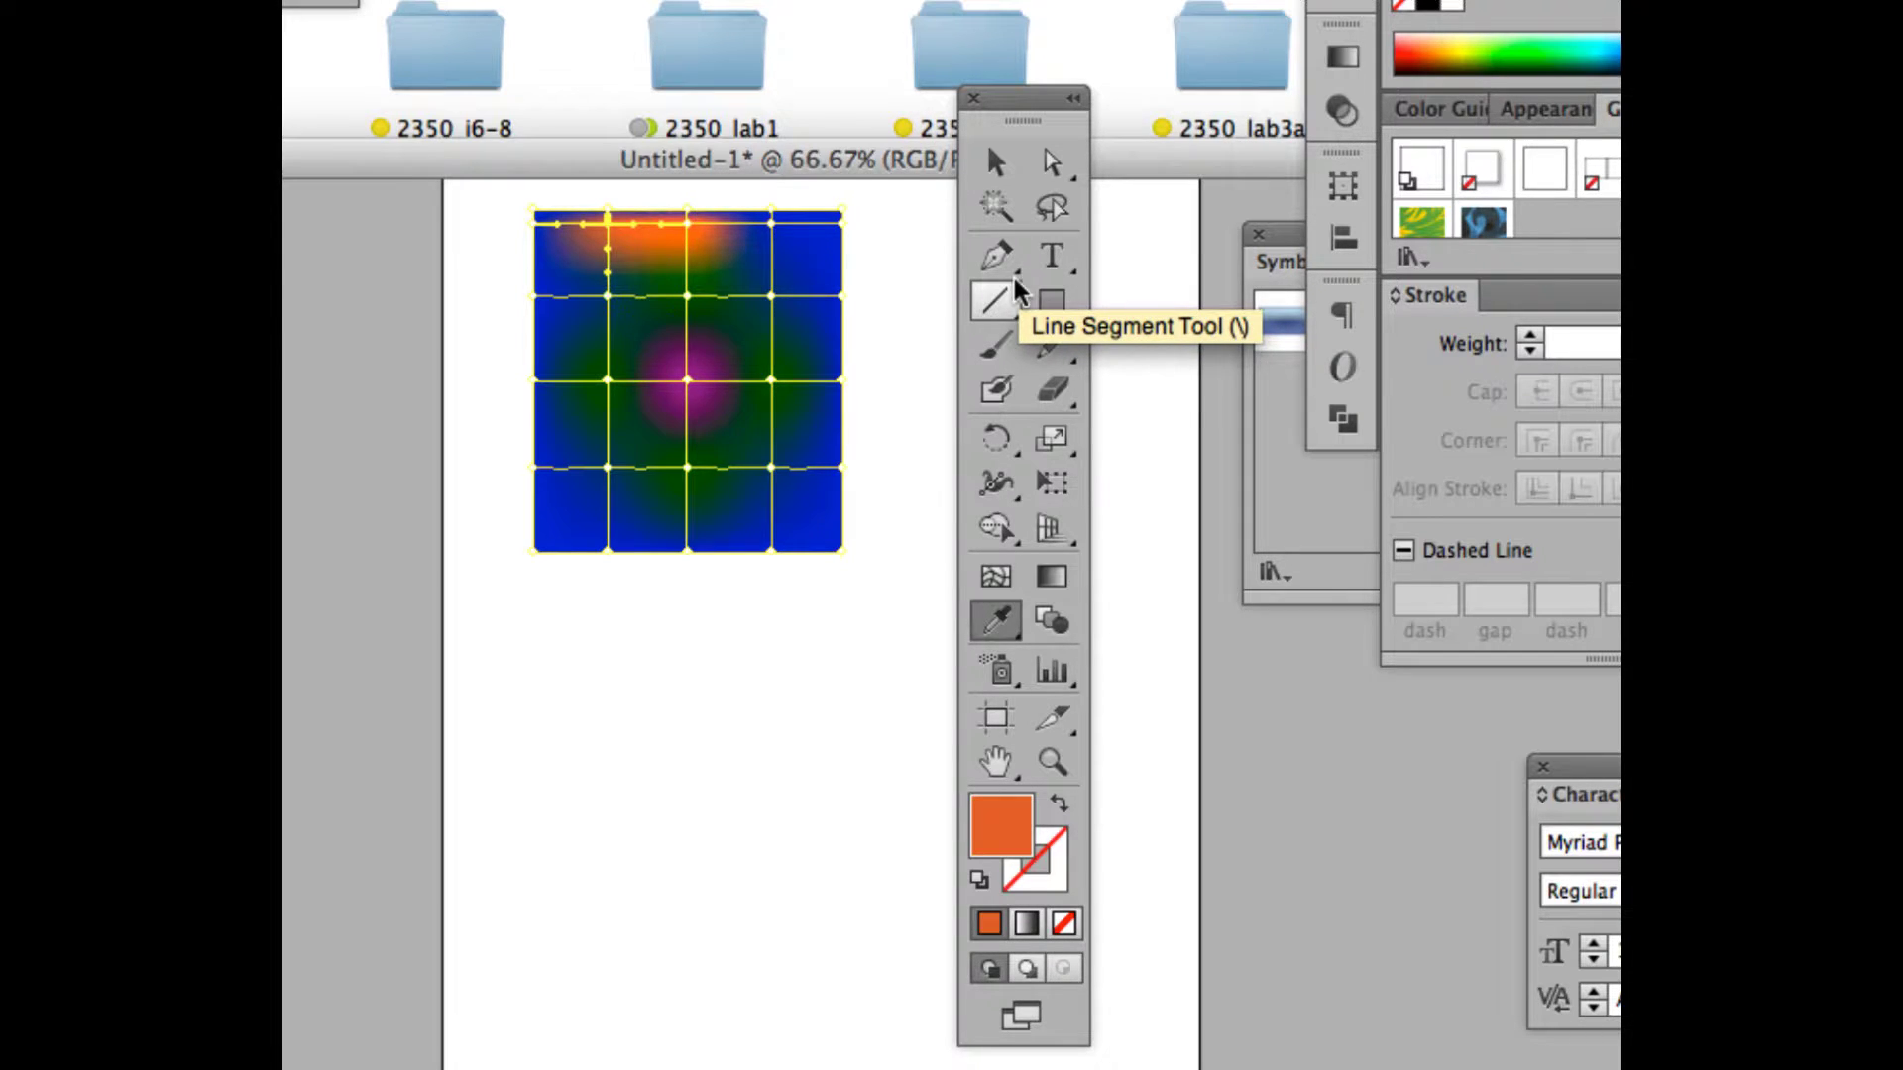
key("a")
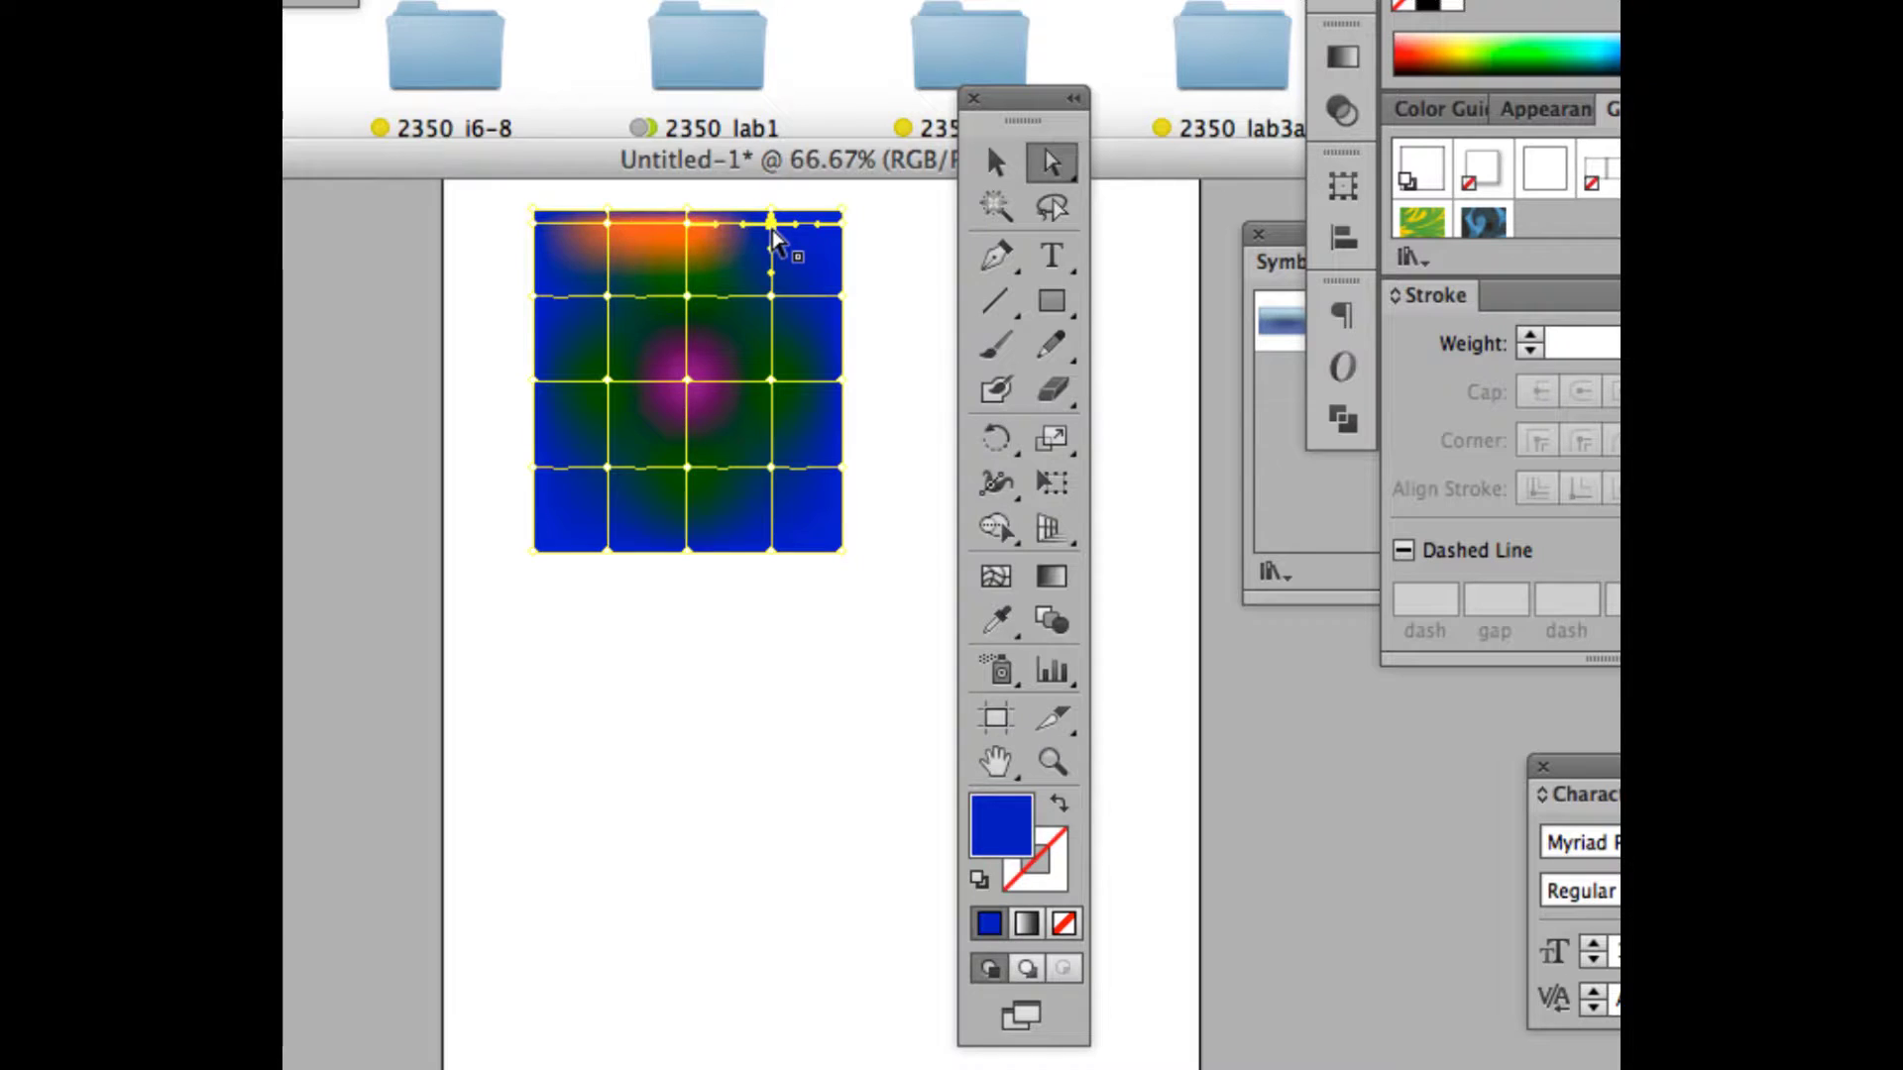
key("i")
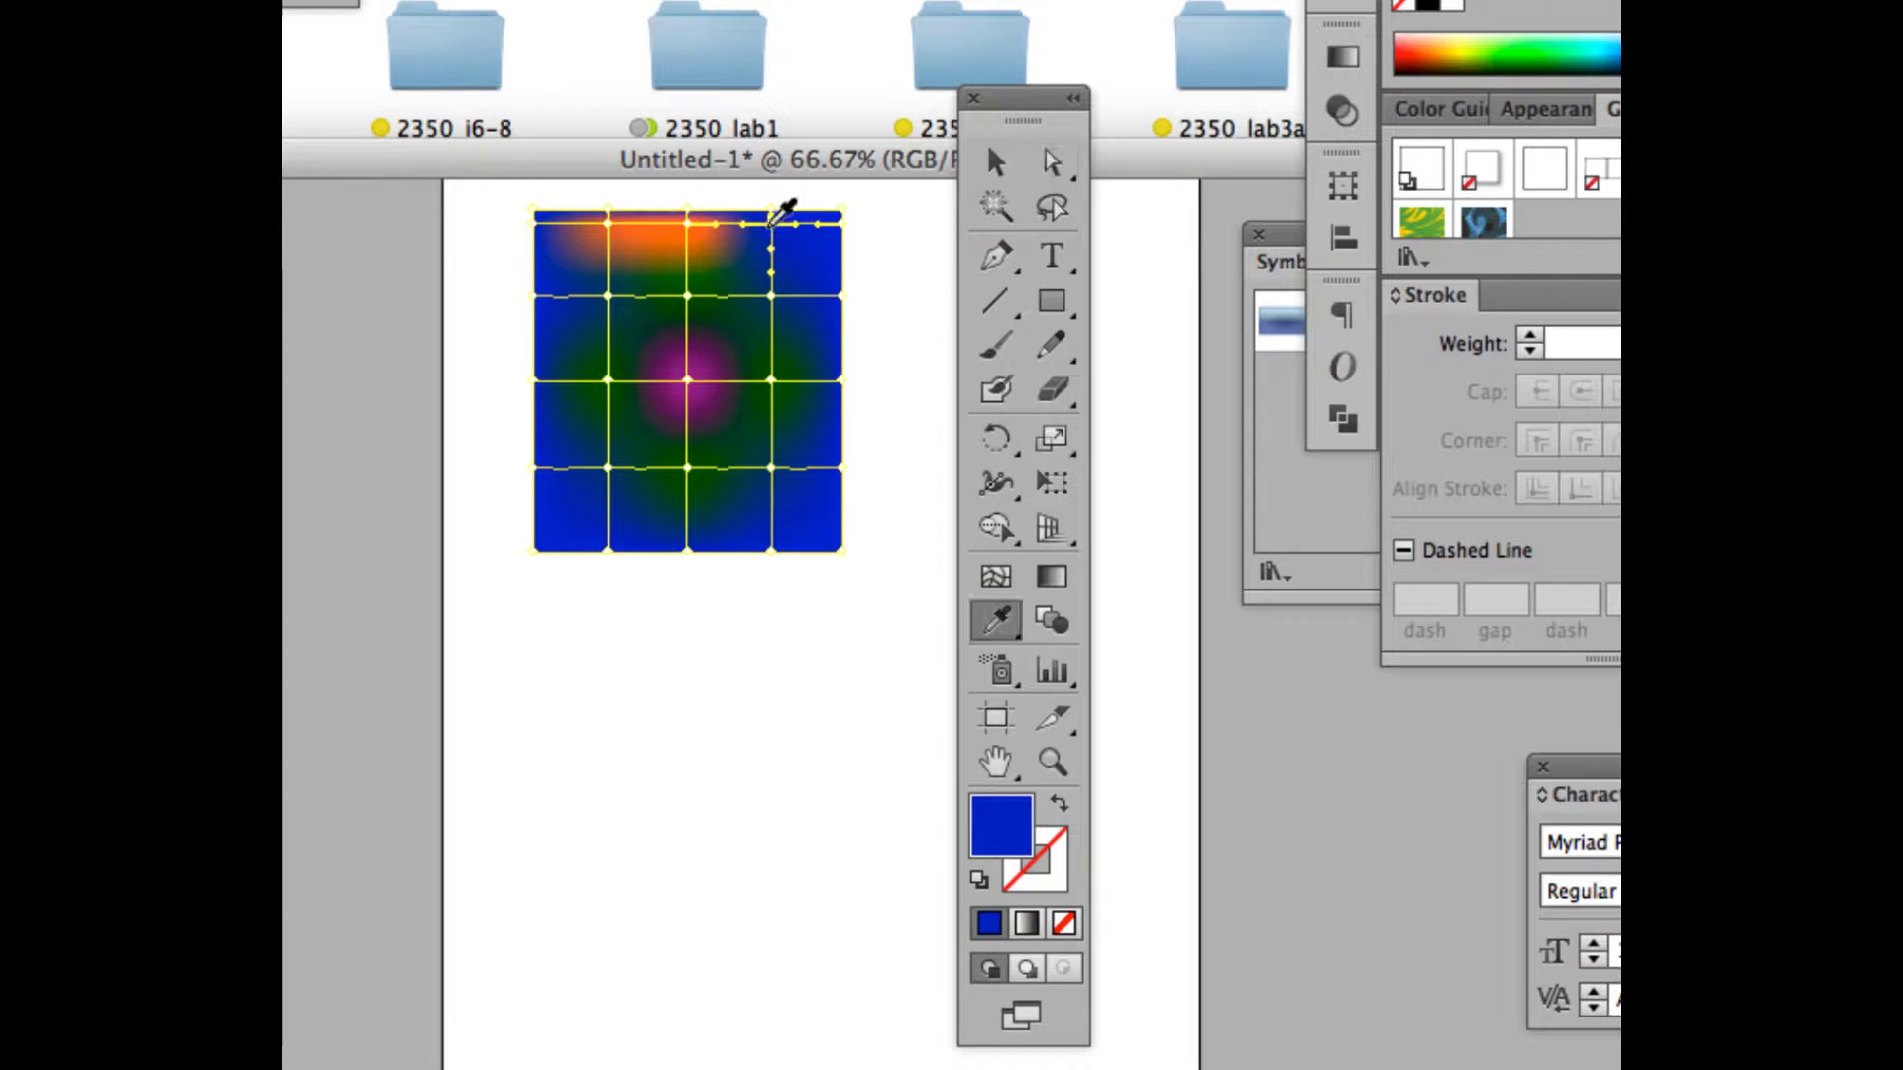
left_click(677, 233)
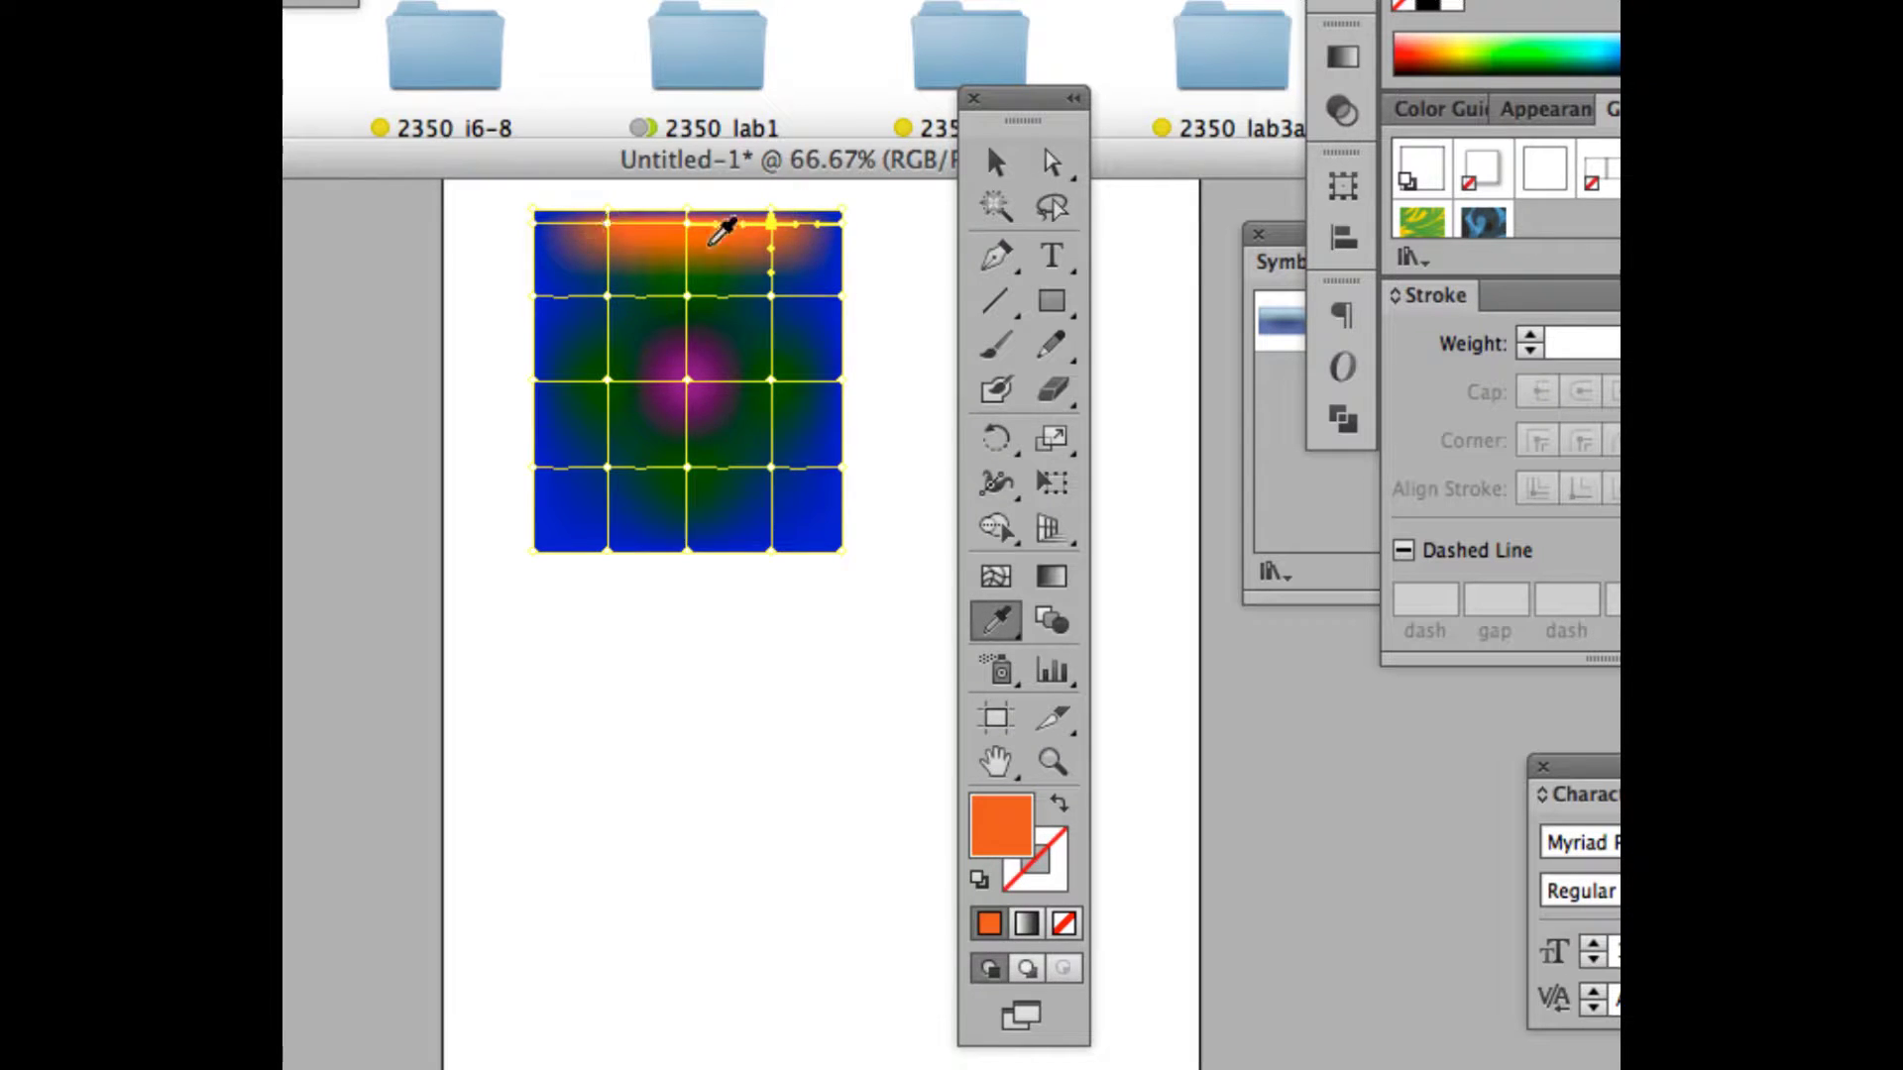
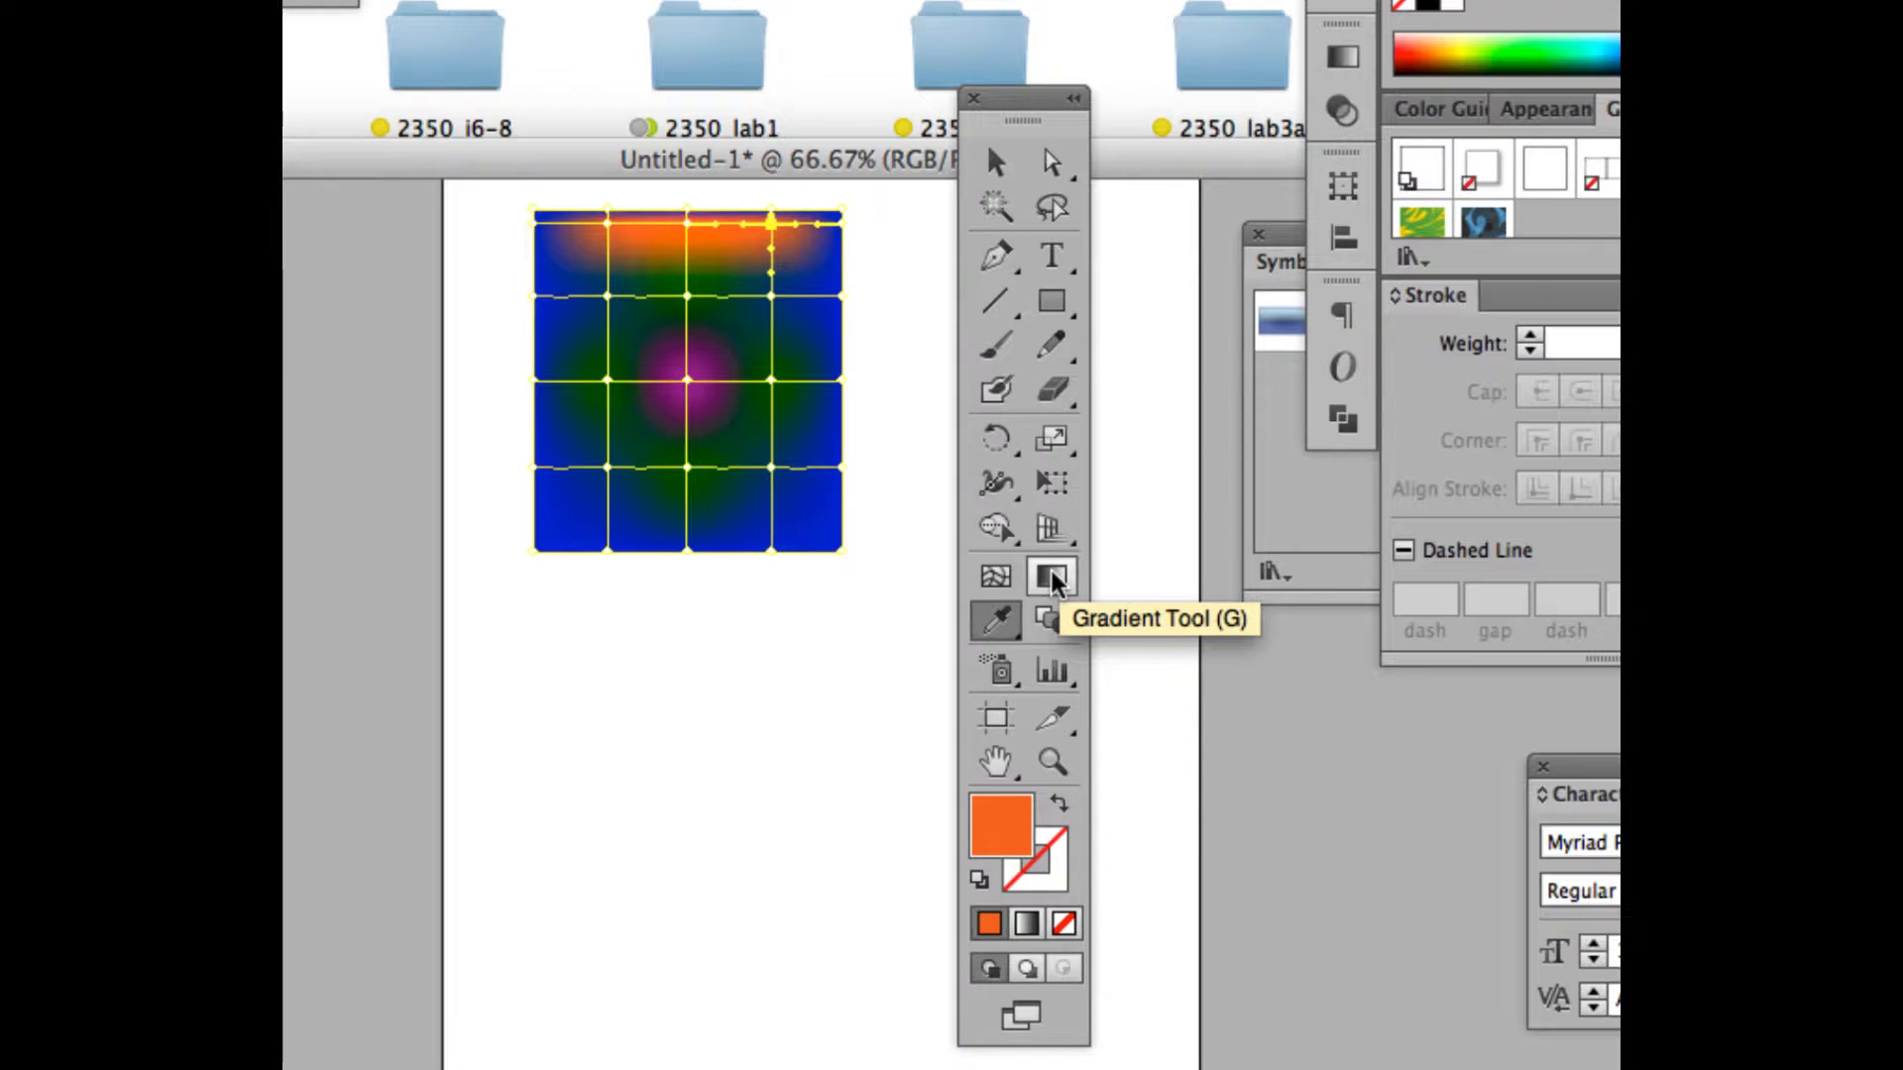
- Add an orange mesh point on the left interior line near the bottom edge, and sample its colour onto the centre point beside it
key("u")
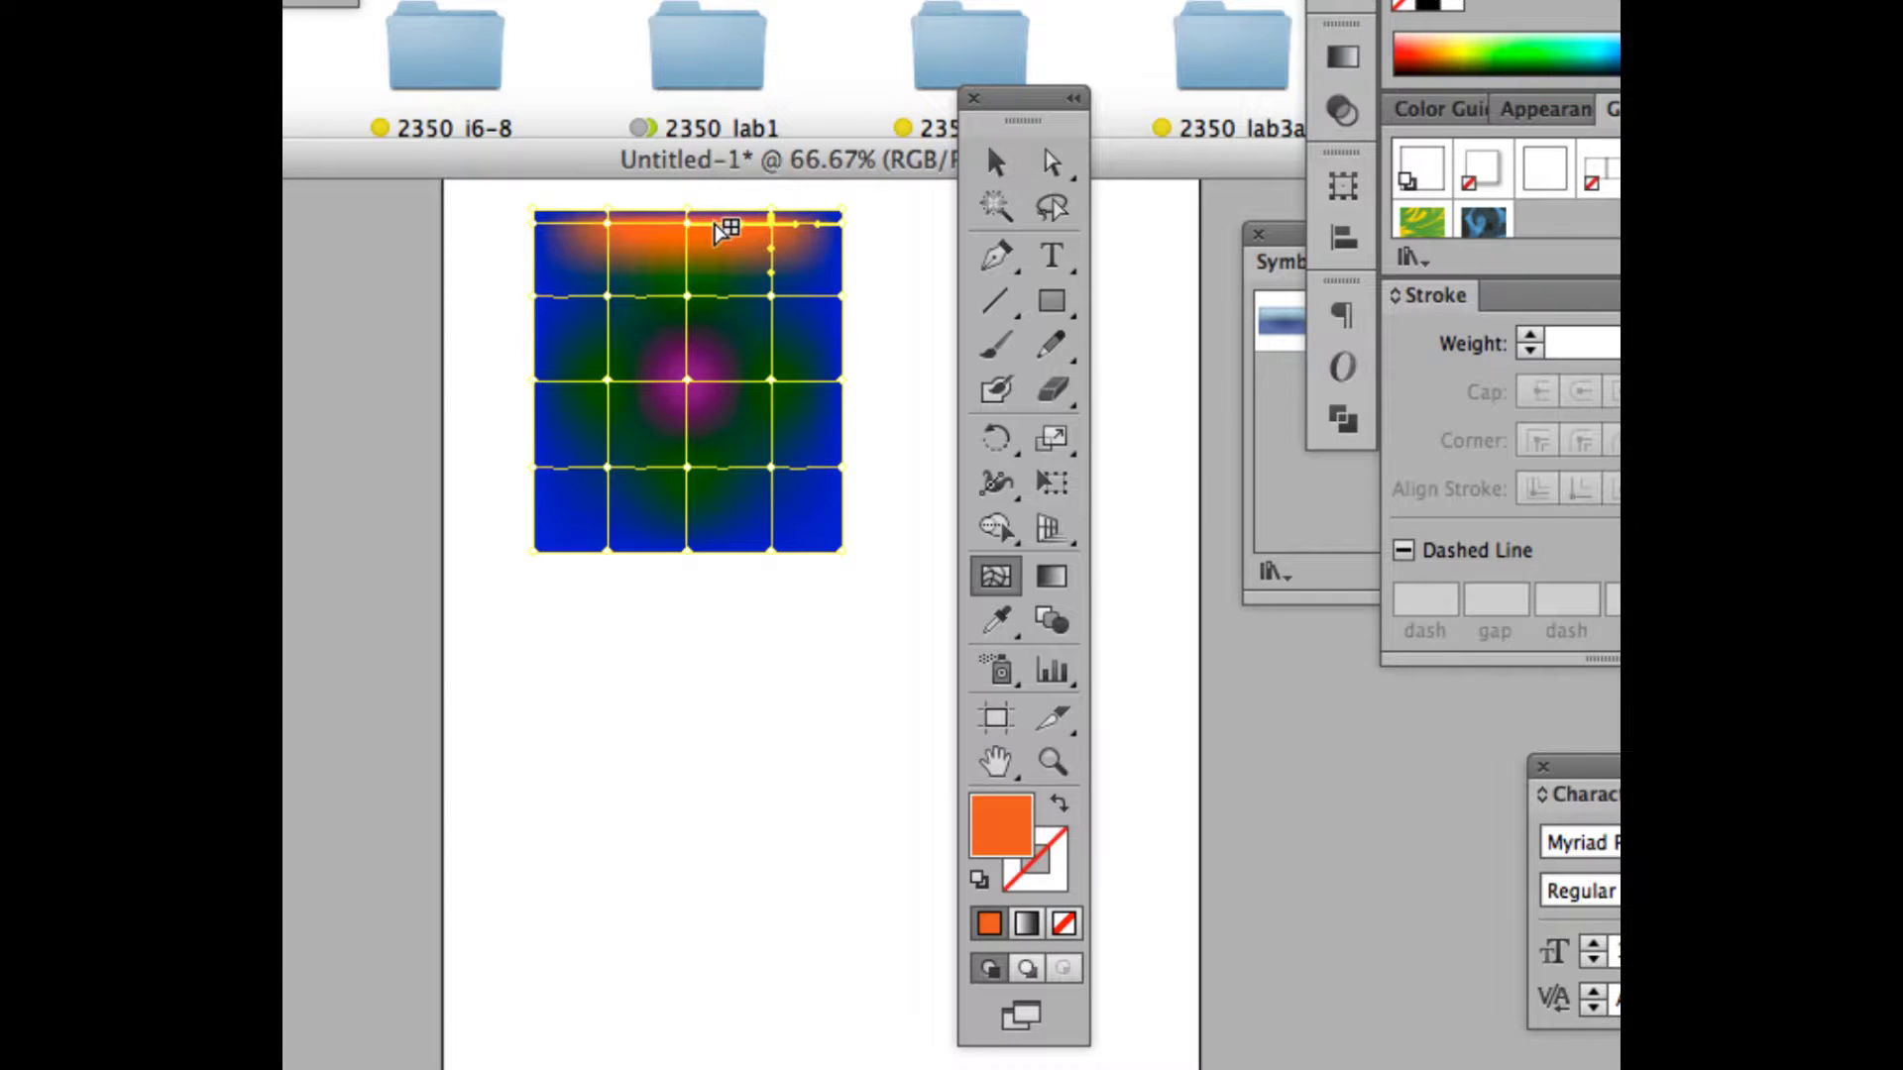
left_click(606, 527)
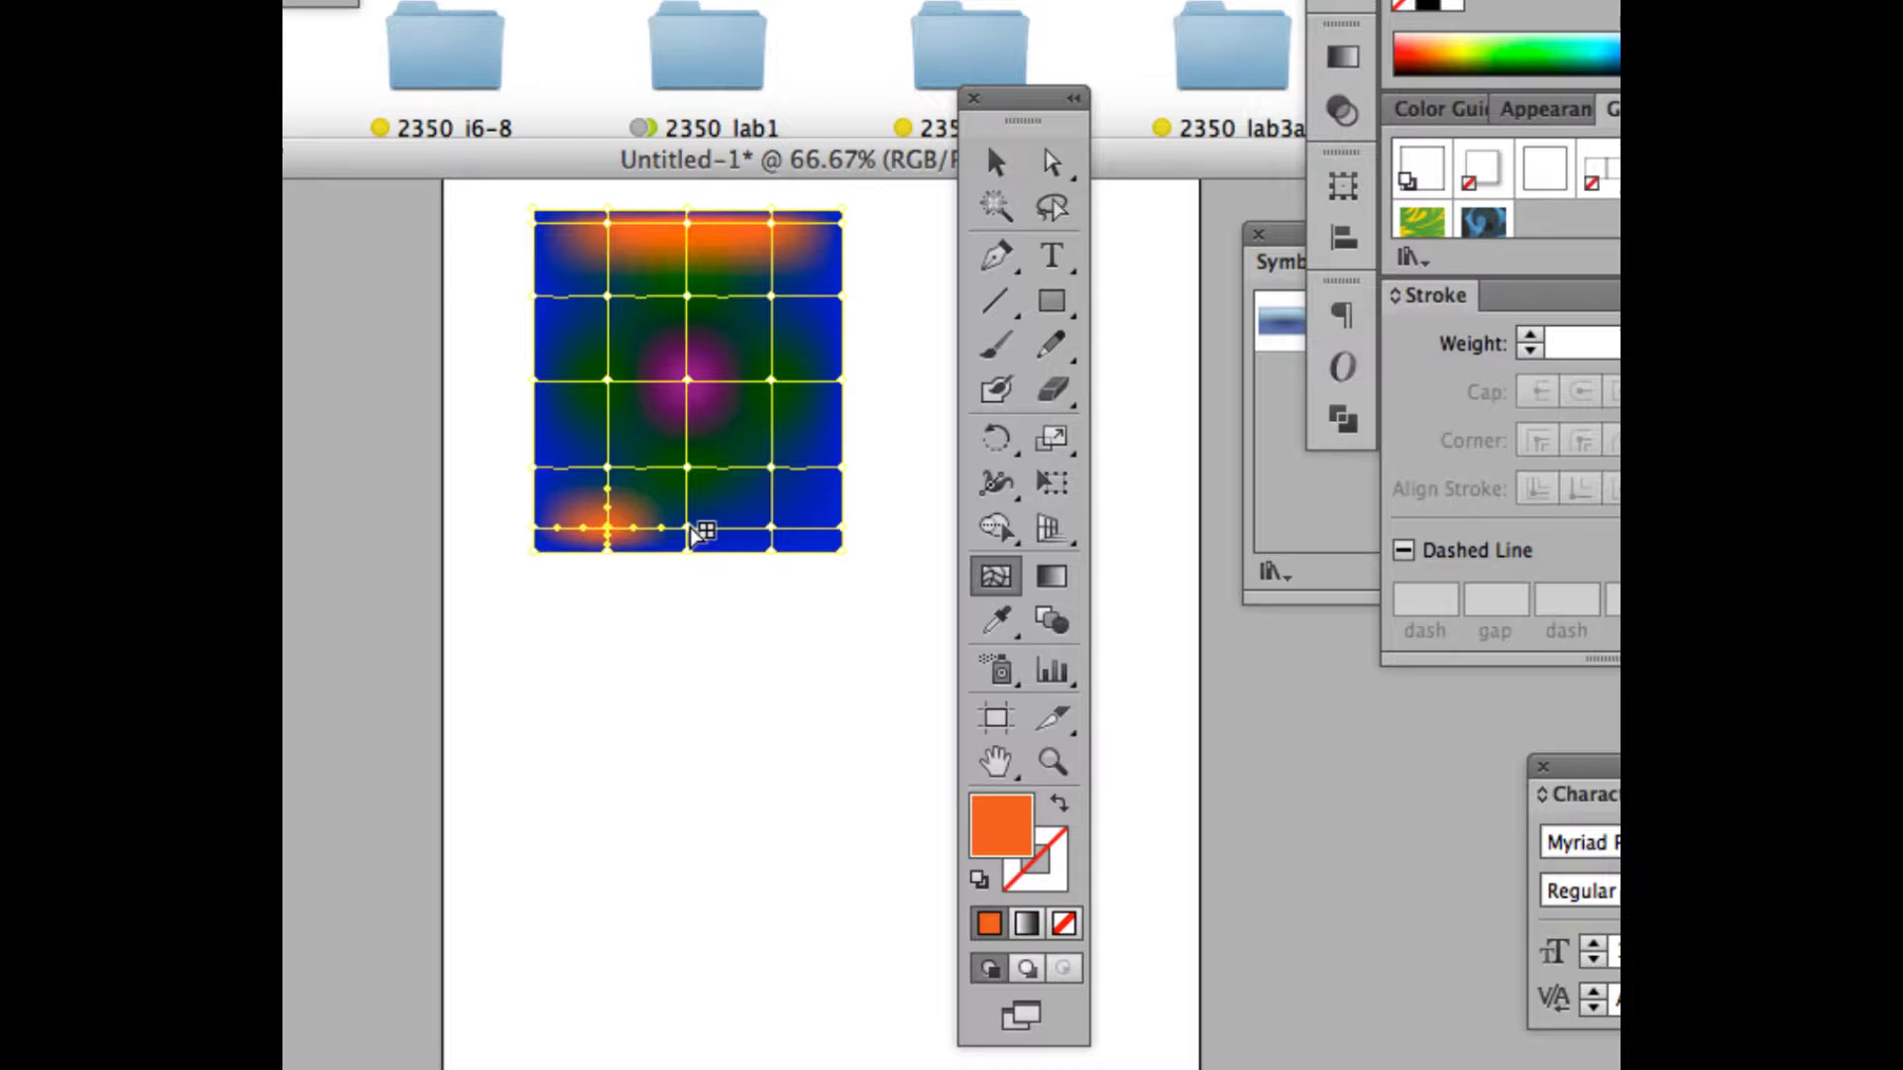
key("a")
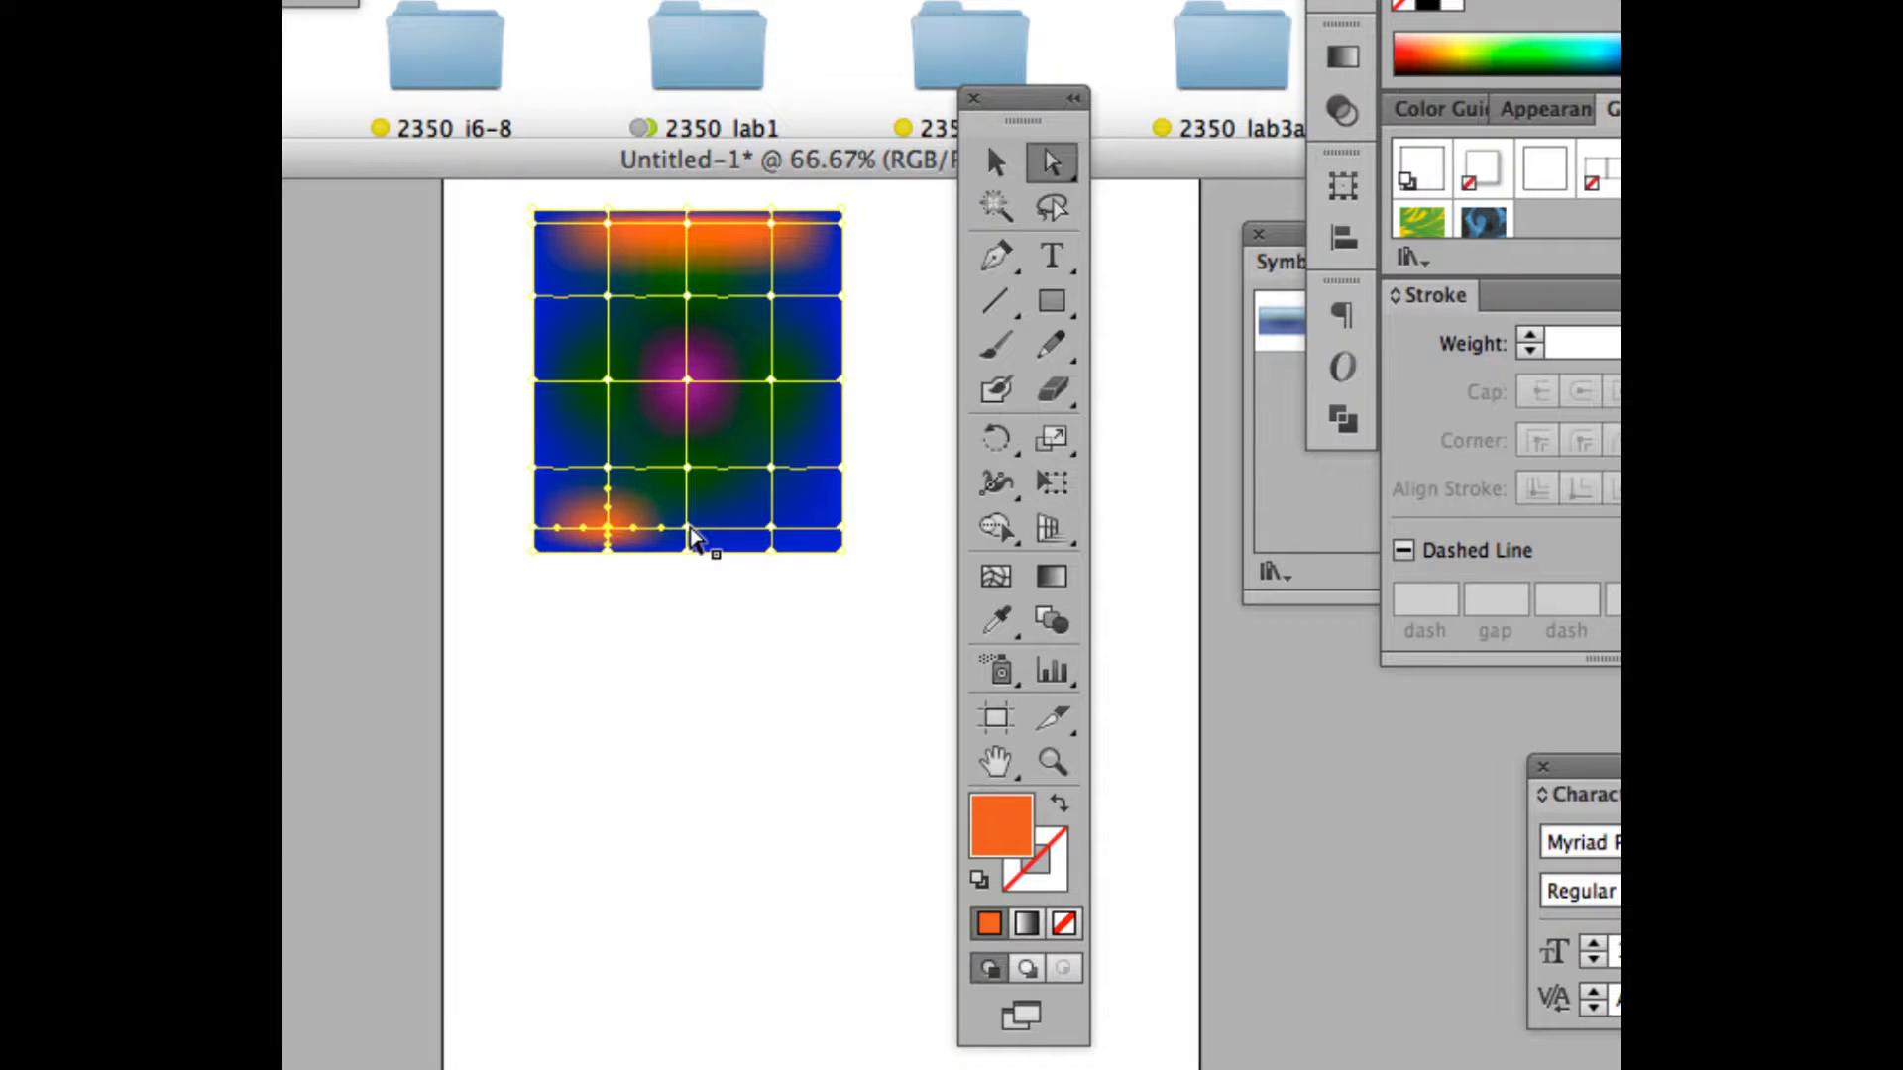
left_click(688, 528)
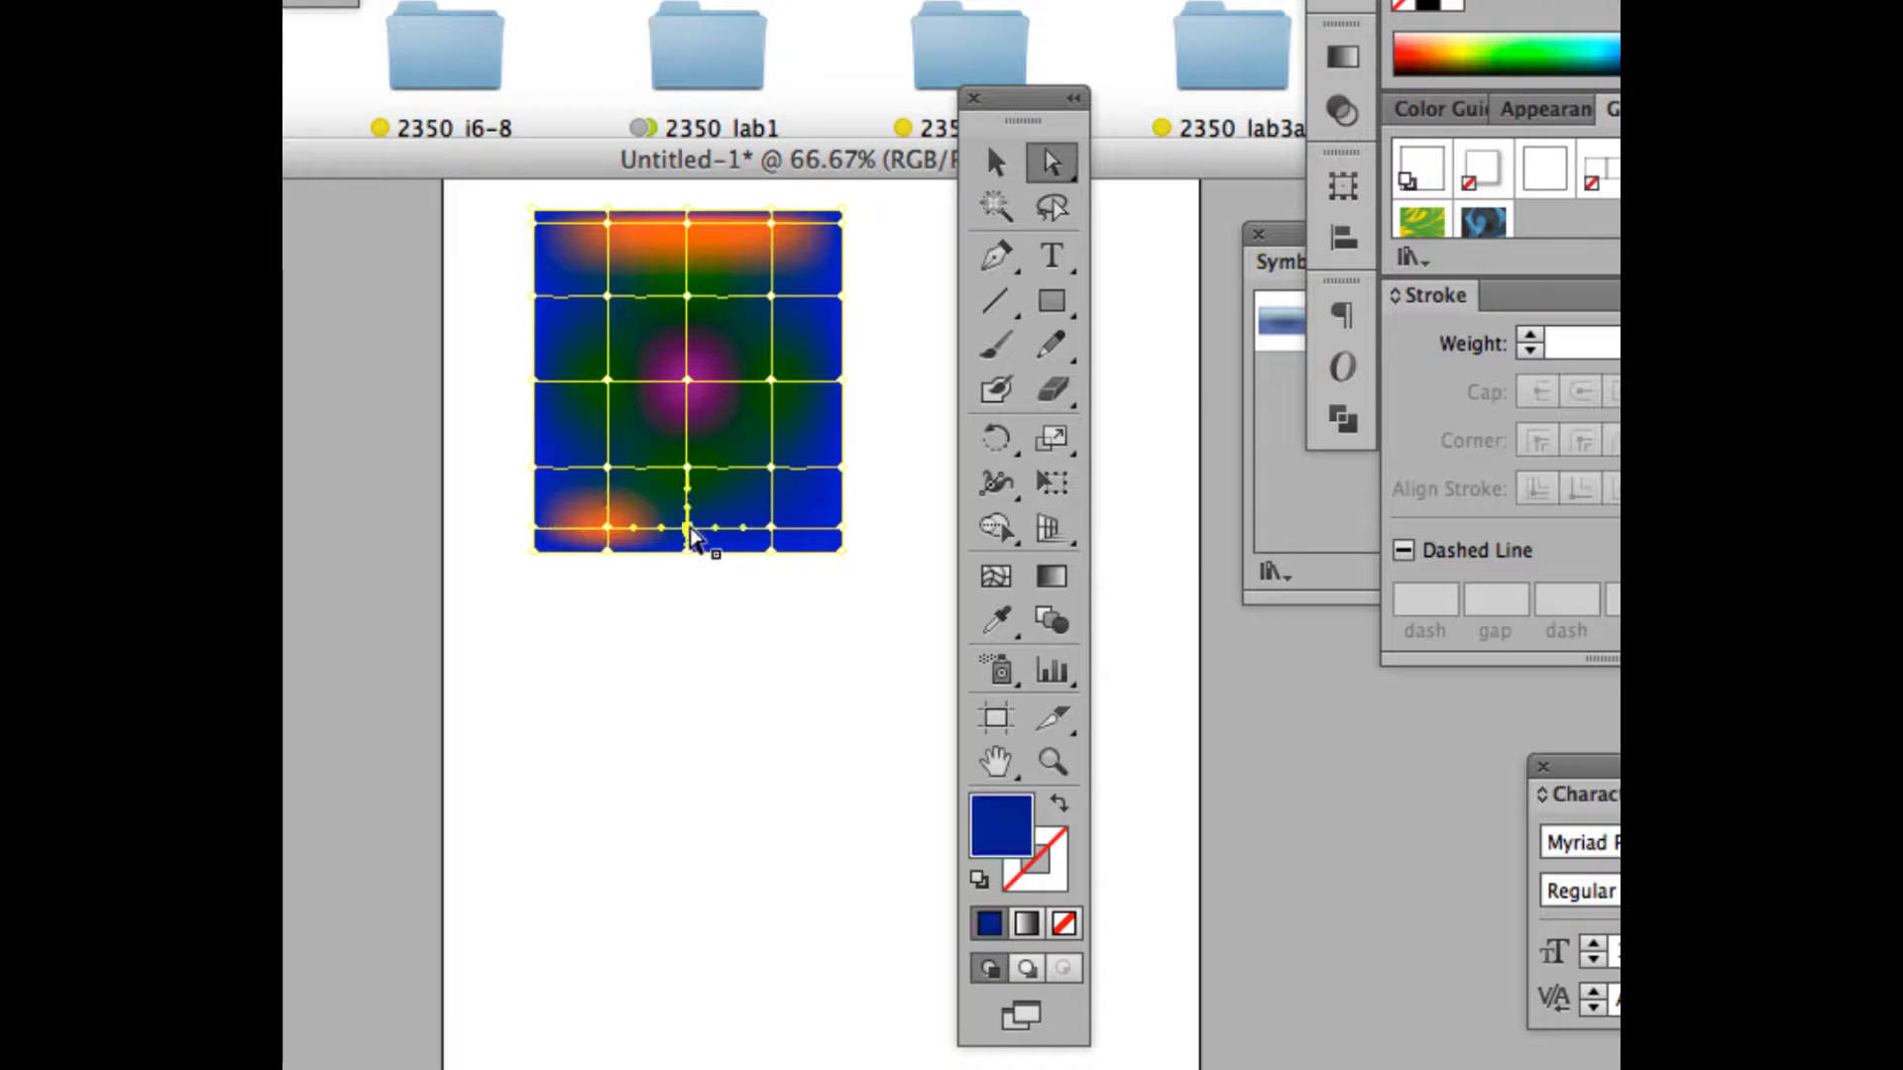
key("i")
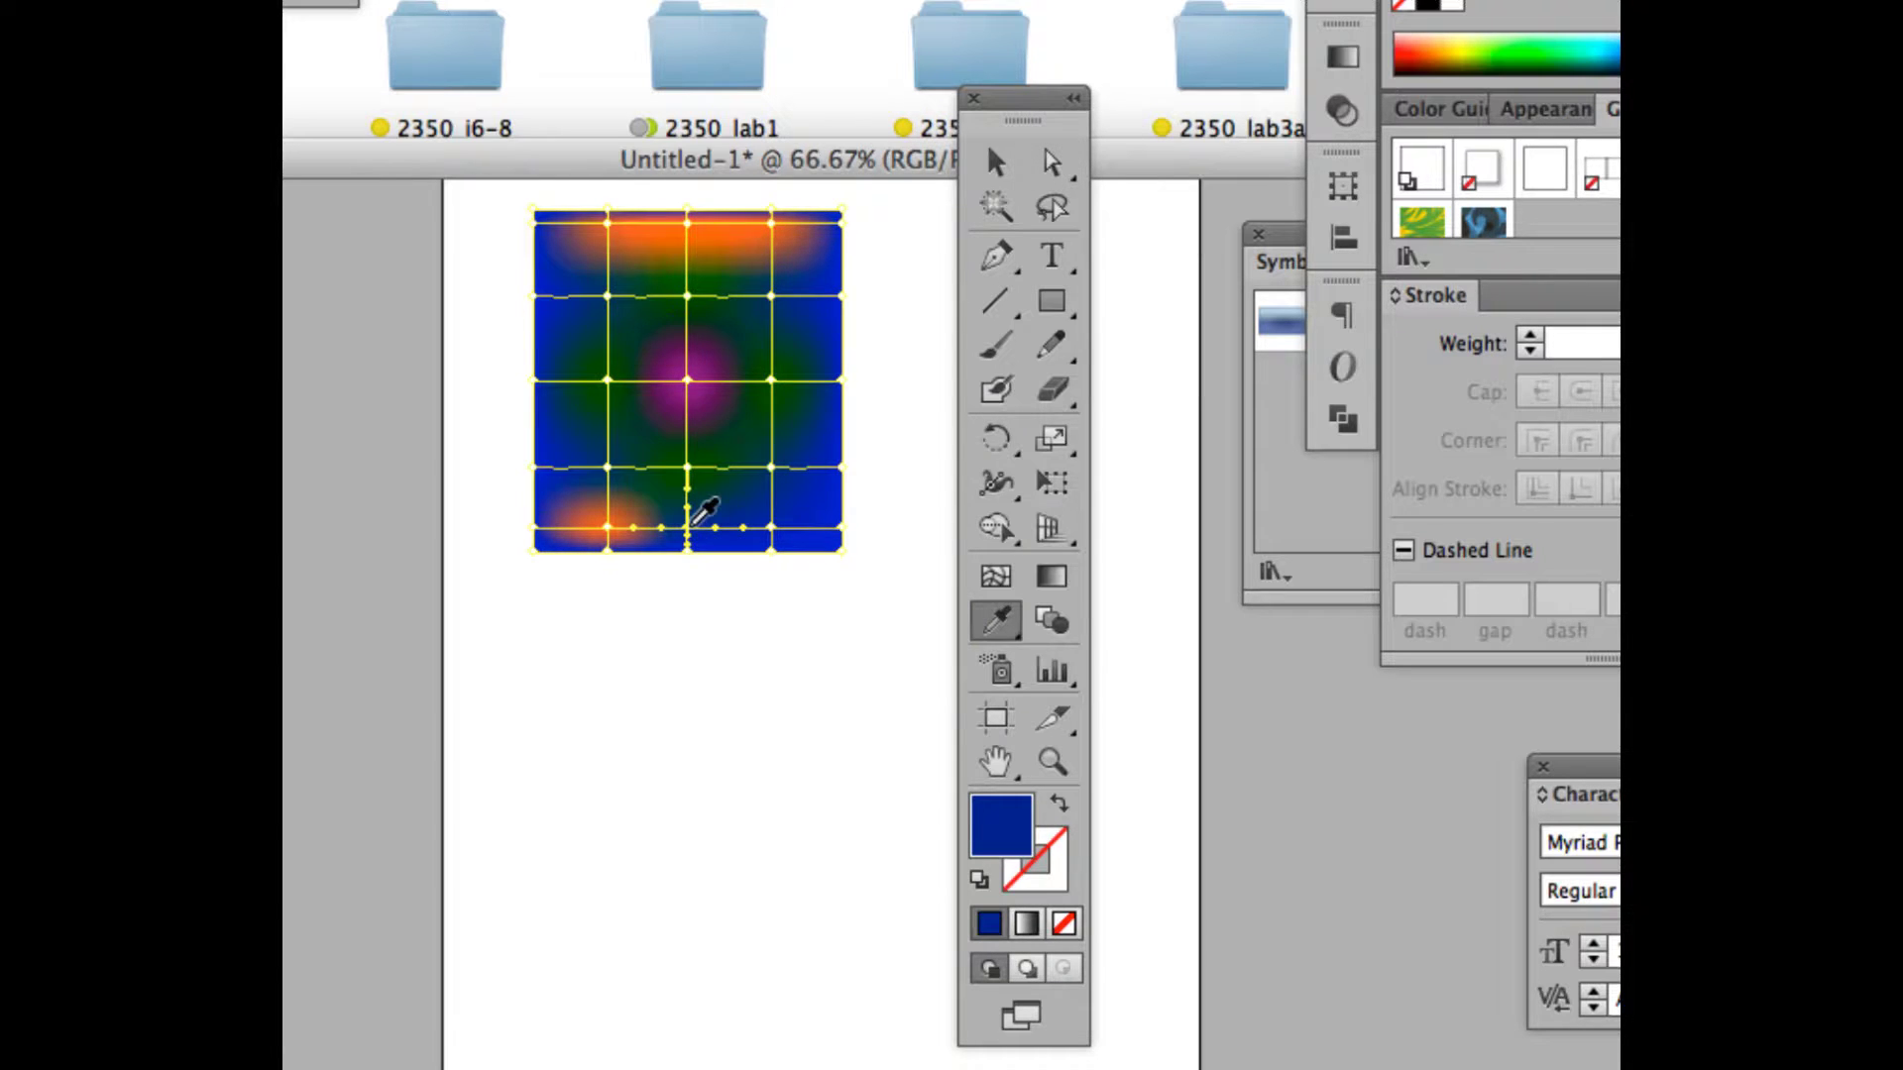
left_click(624, 519)
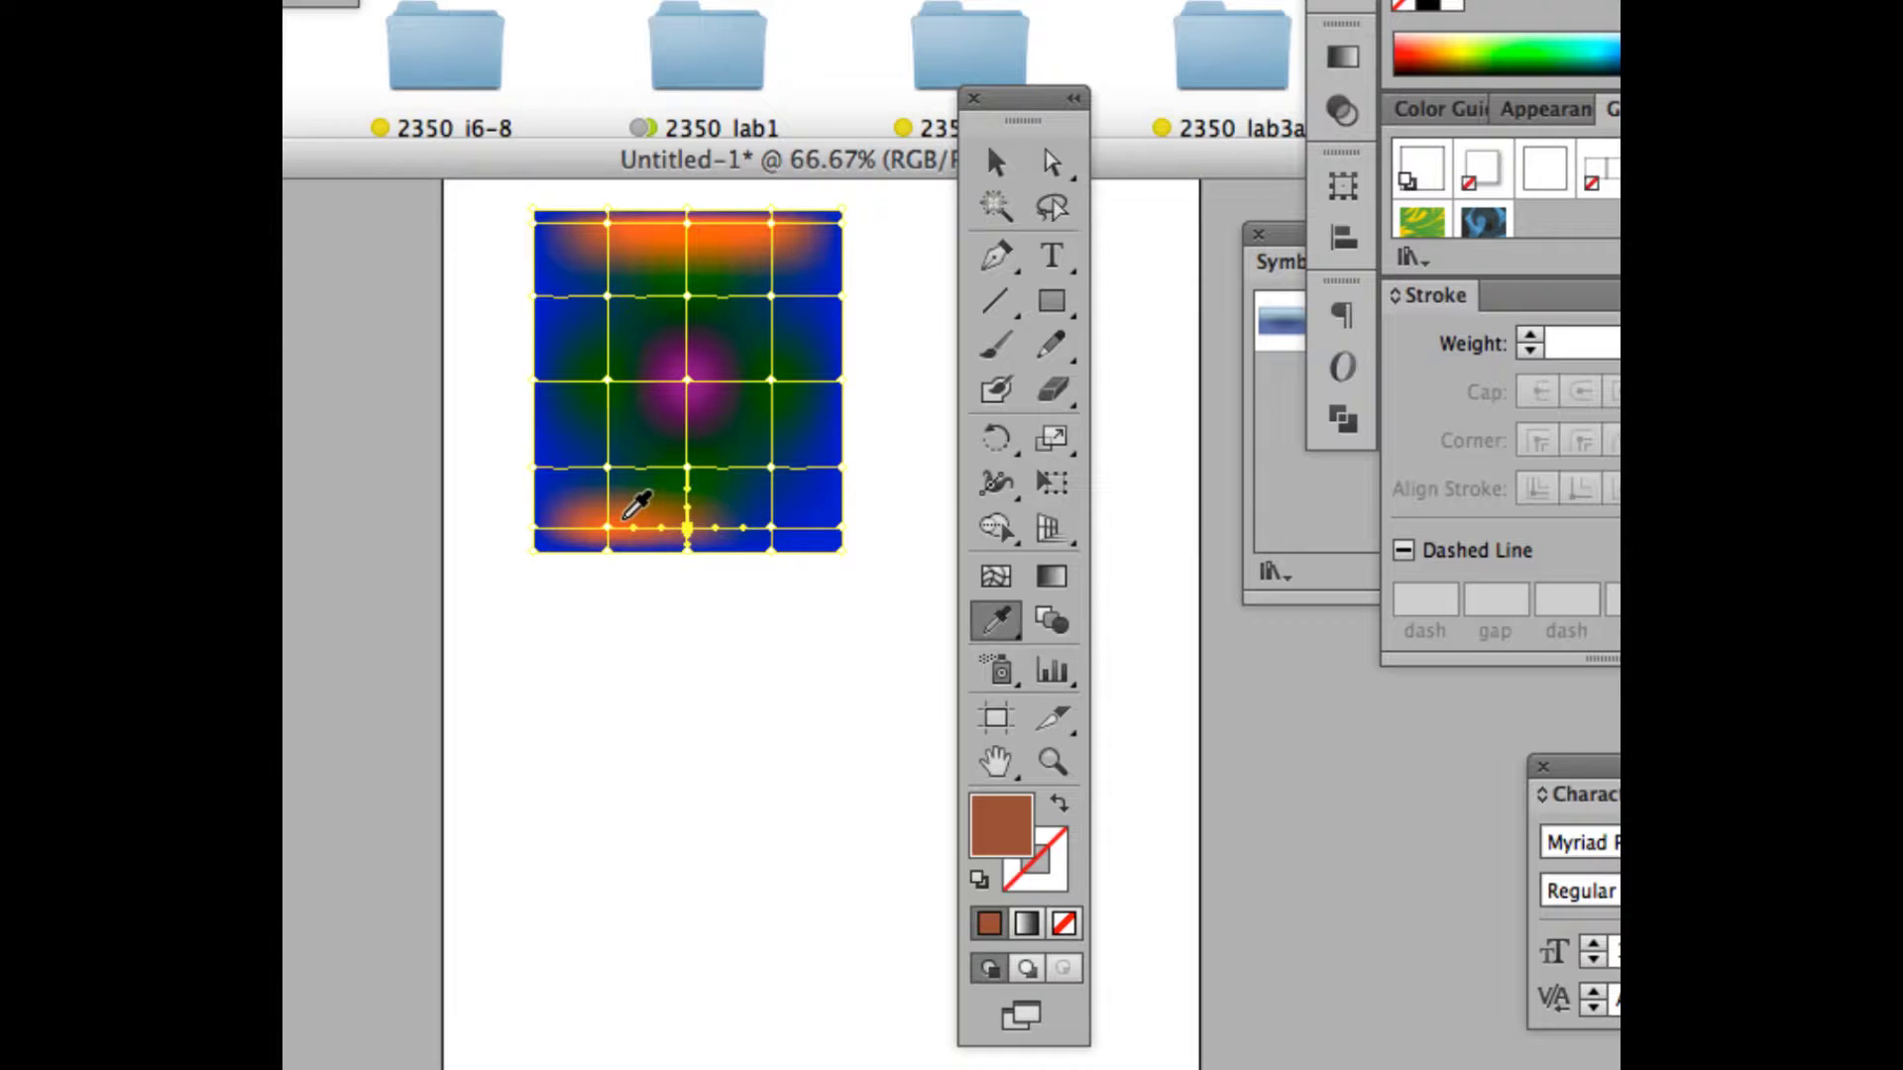
- Colour the right interior mesh point near the bottom edge by sampling the neighbouring orange with the Eyedropper
key("a")
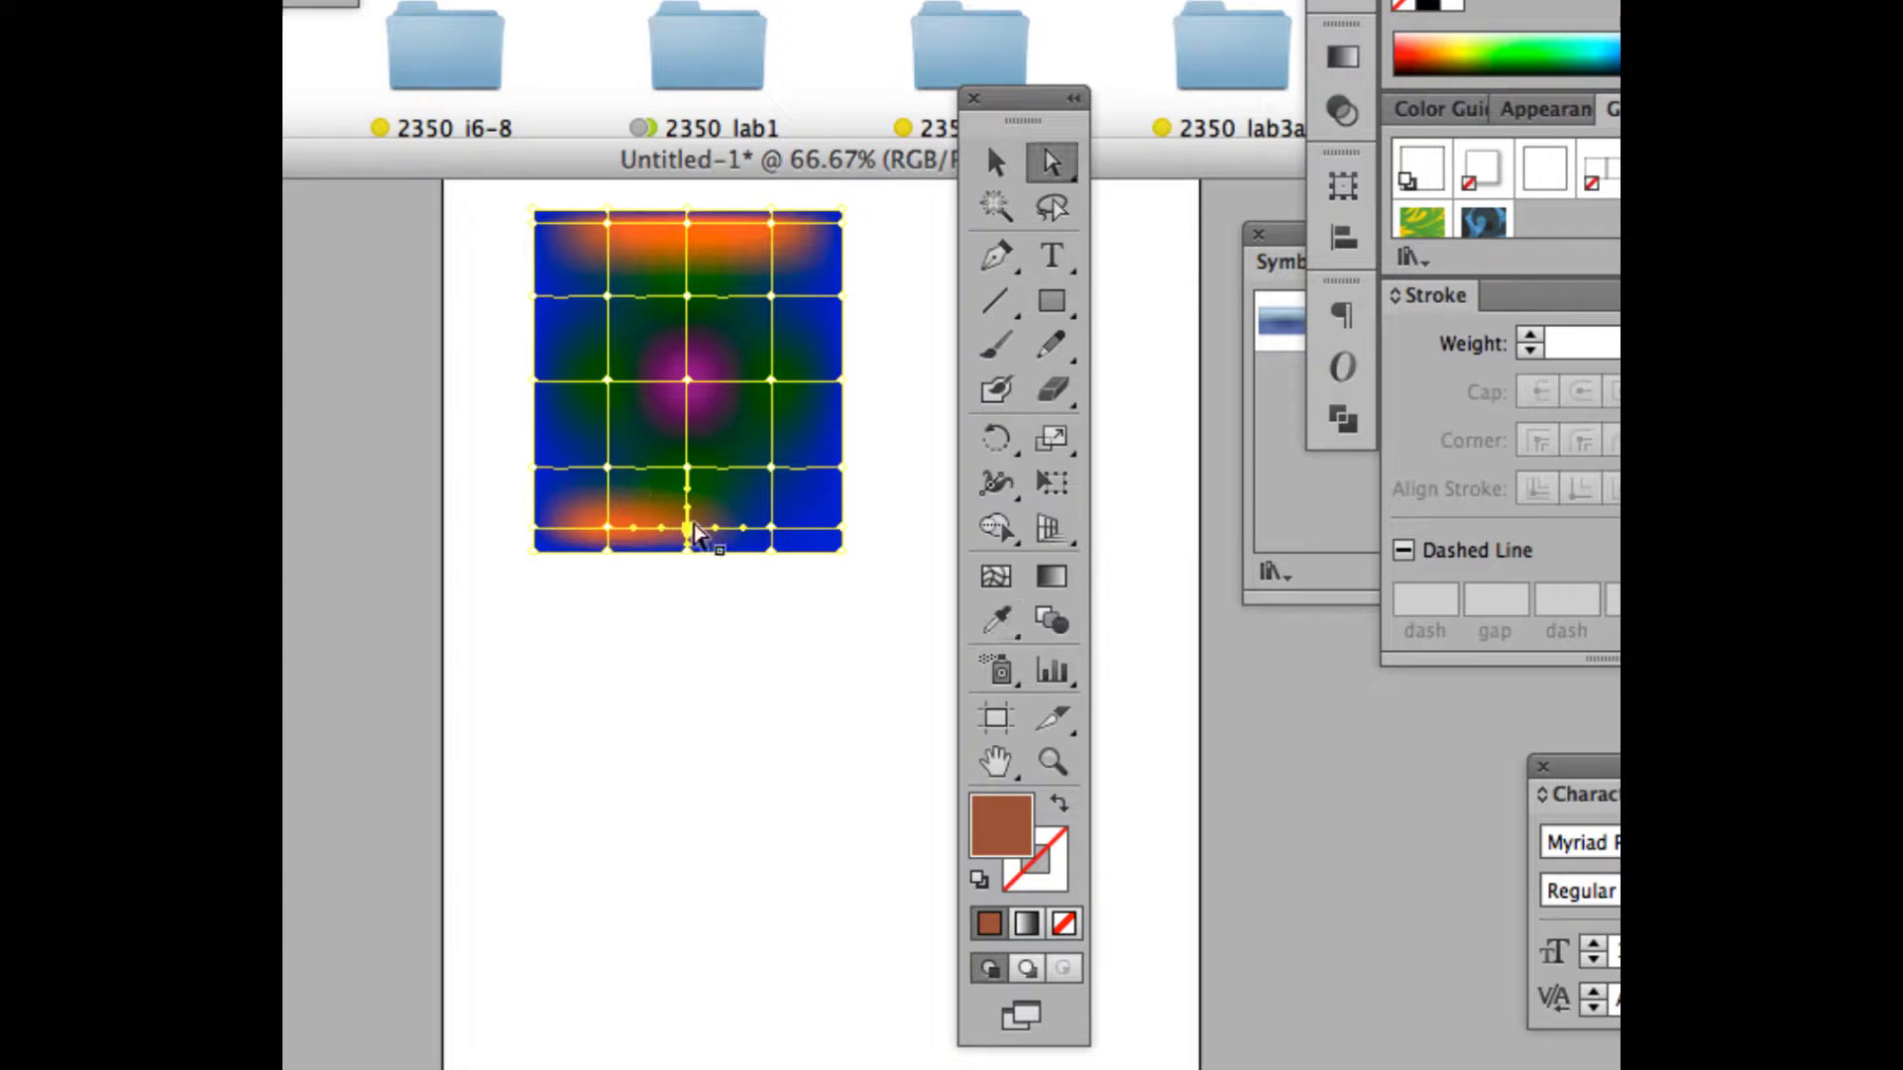
left_click(772, 528)
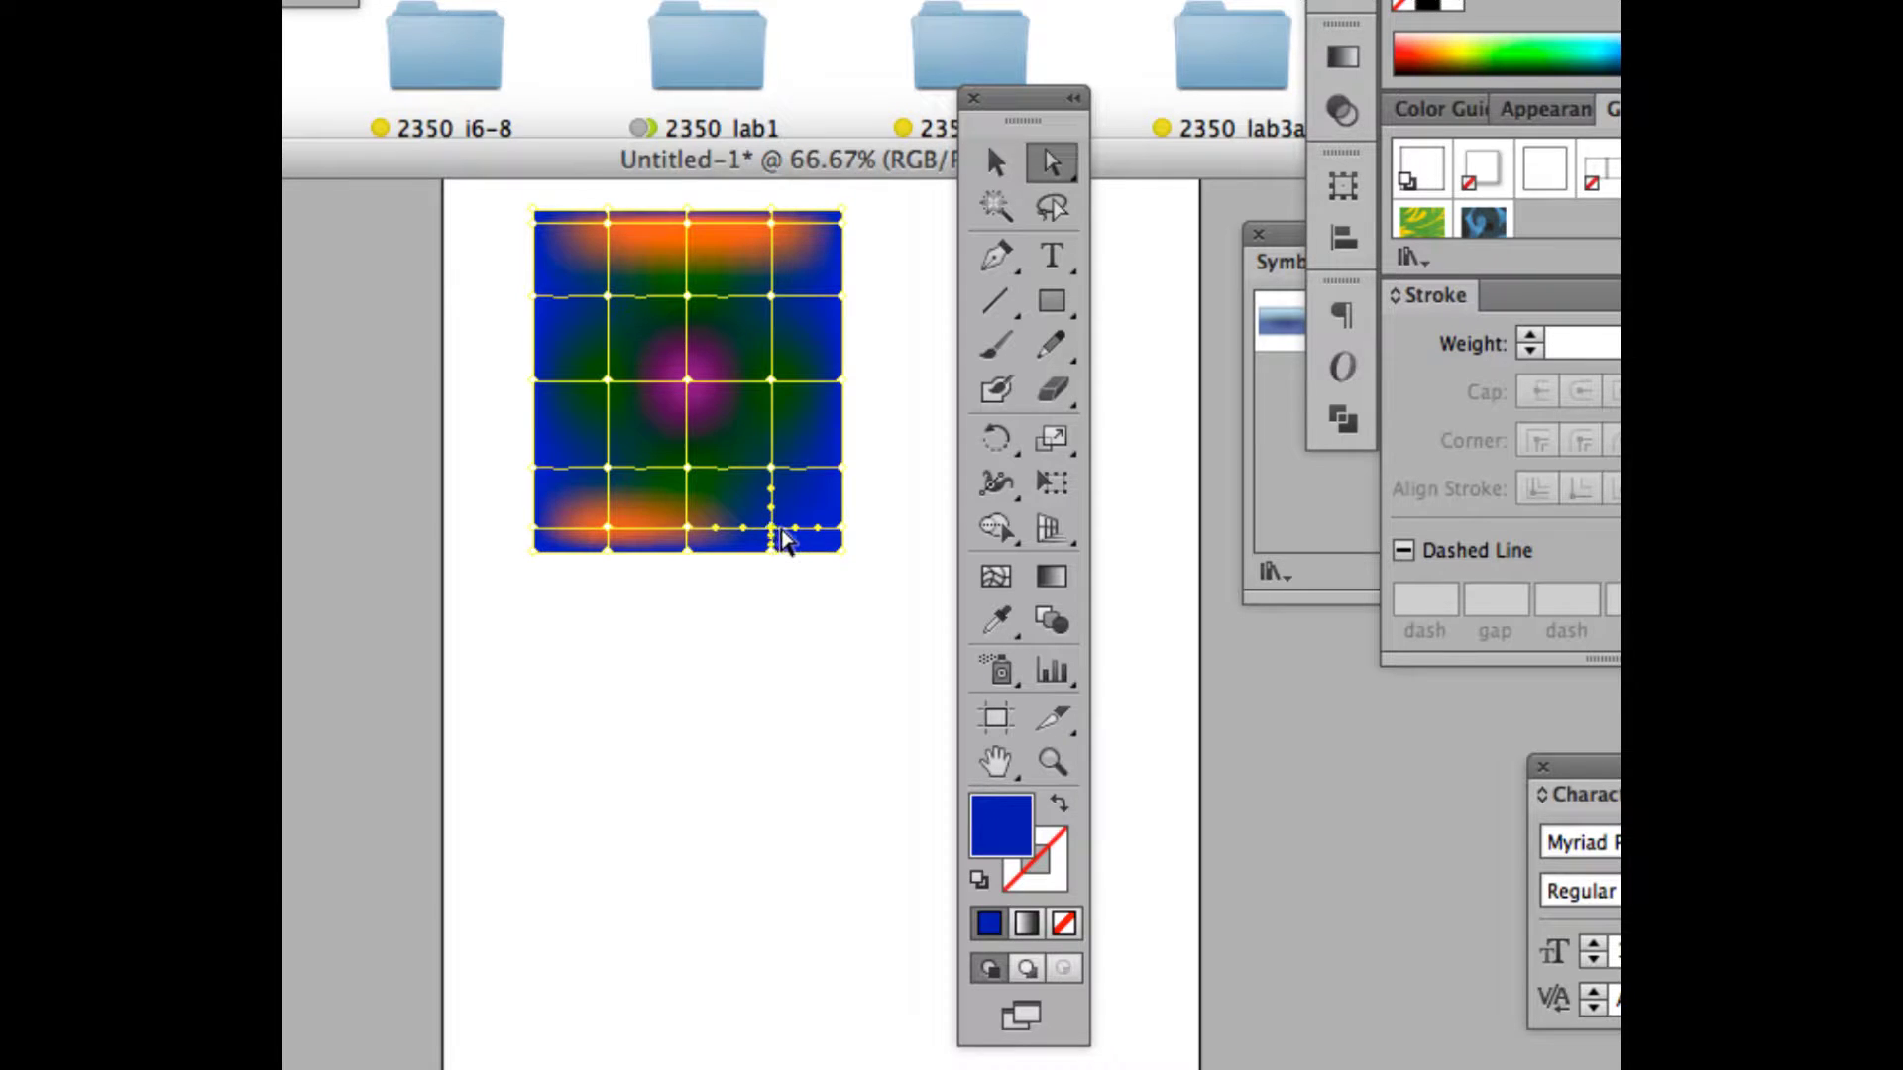
key("i")
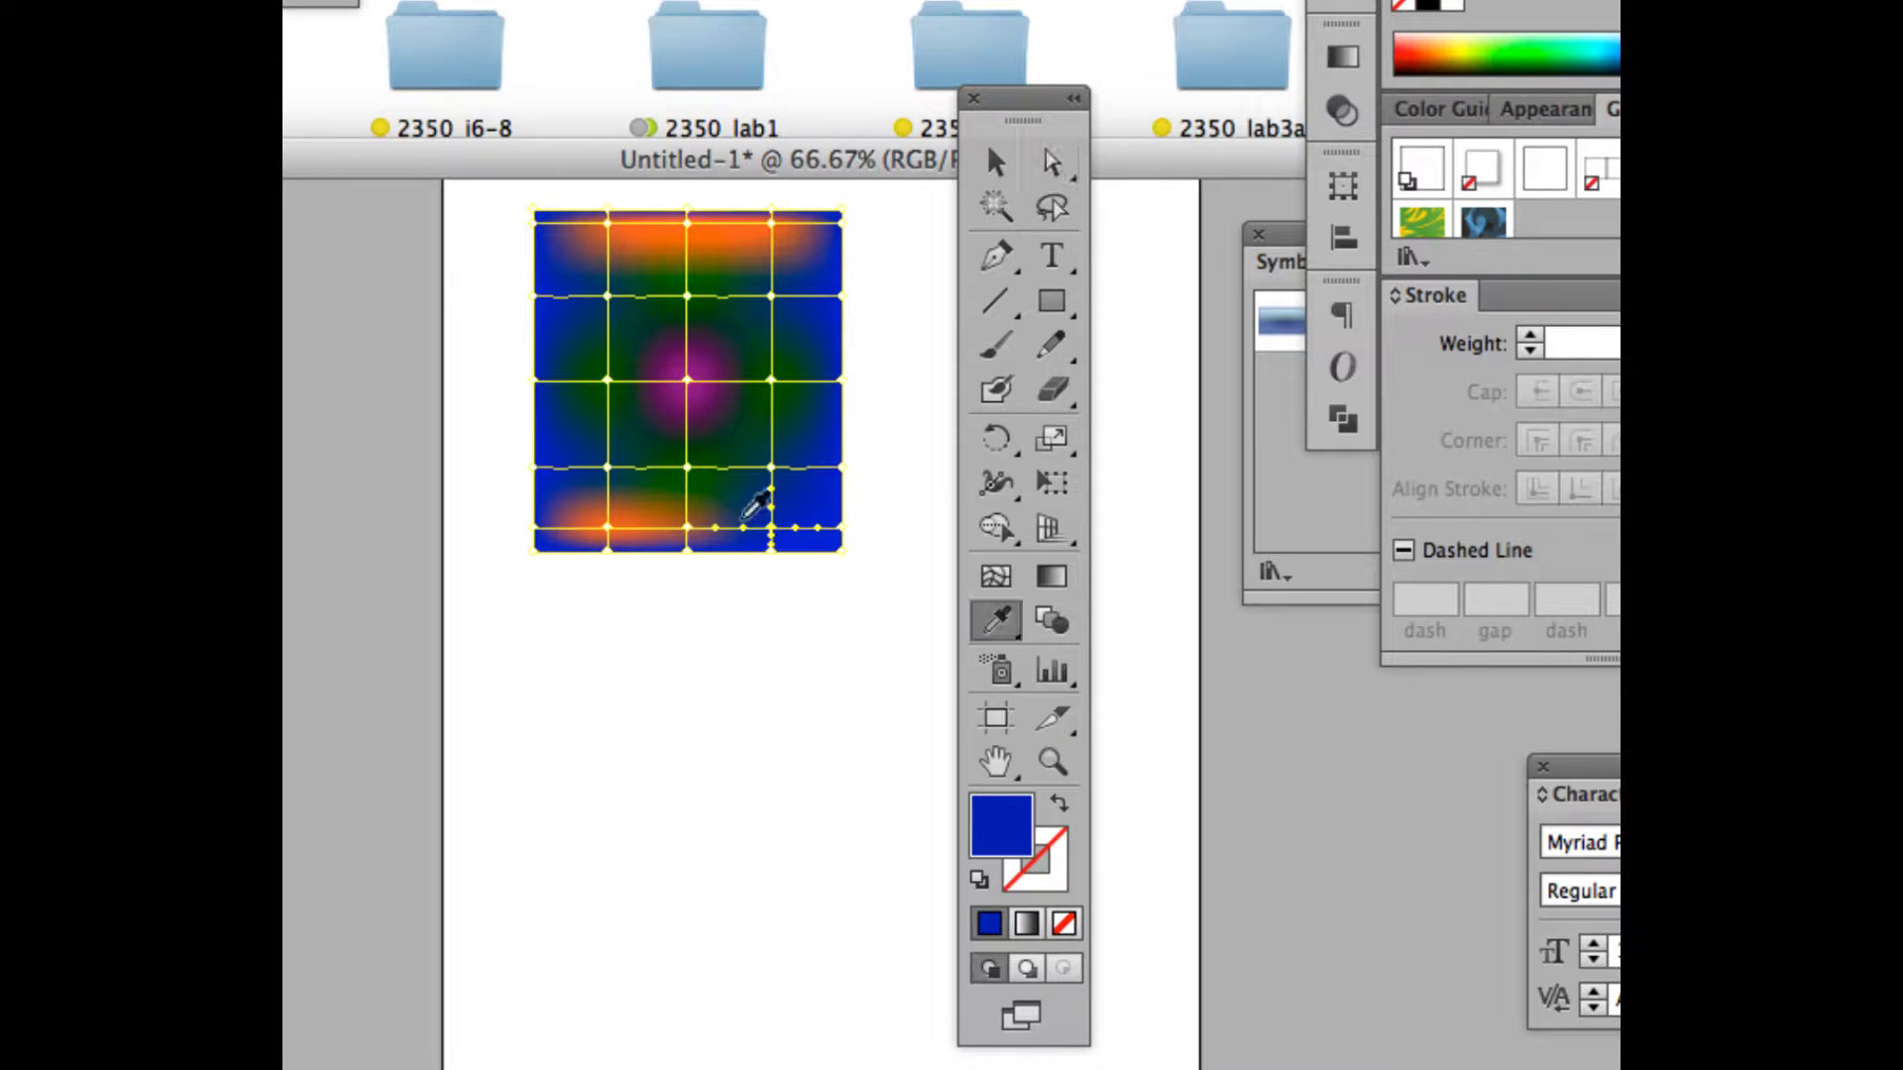
left_click(682, 509)
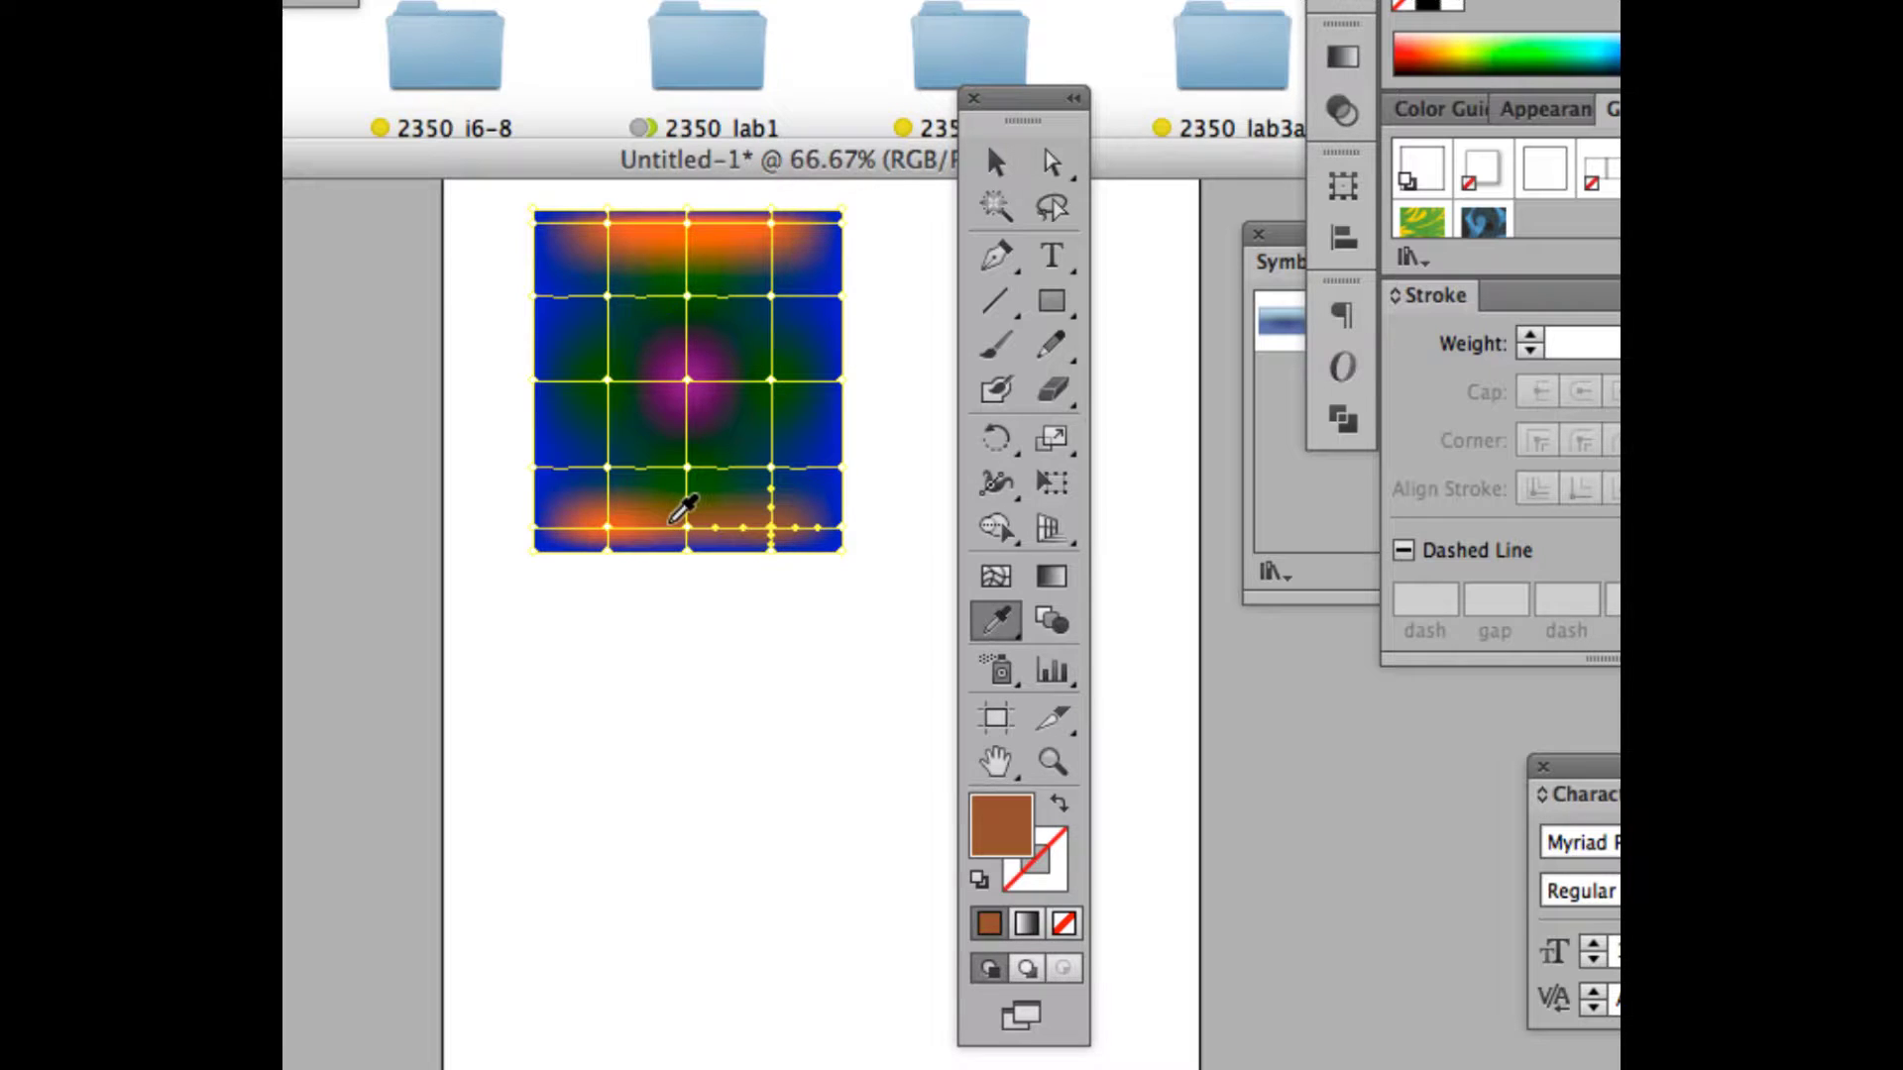
left_click(639, 507)
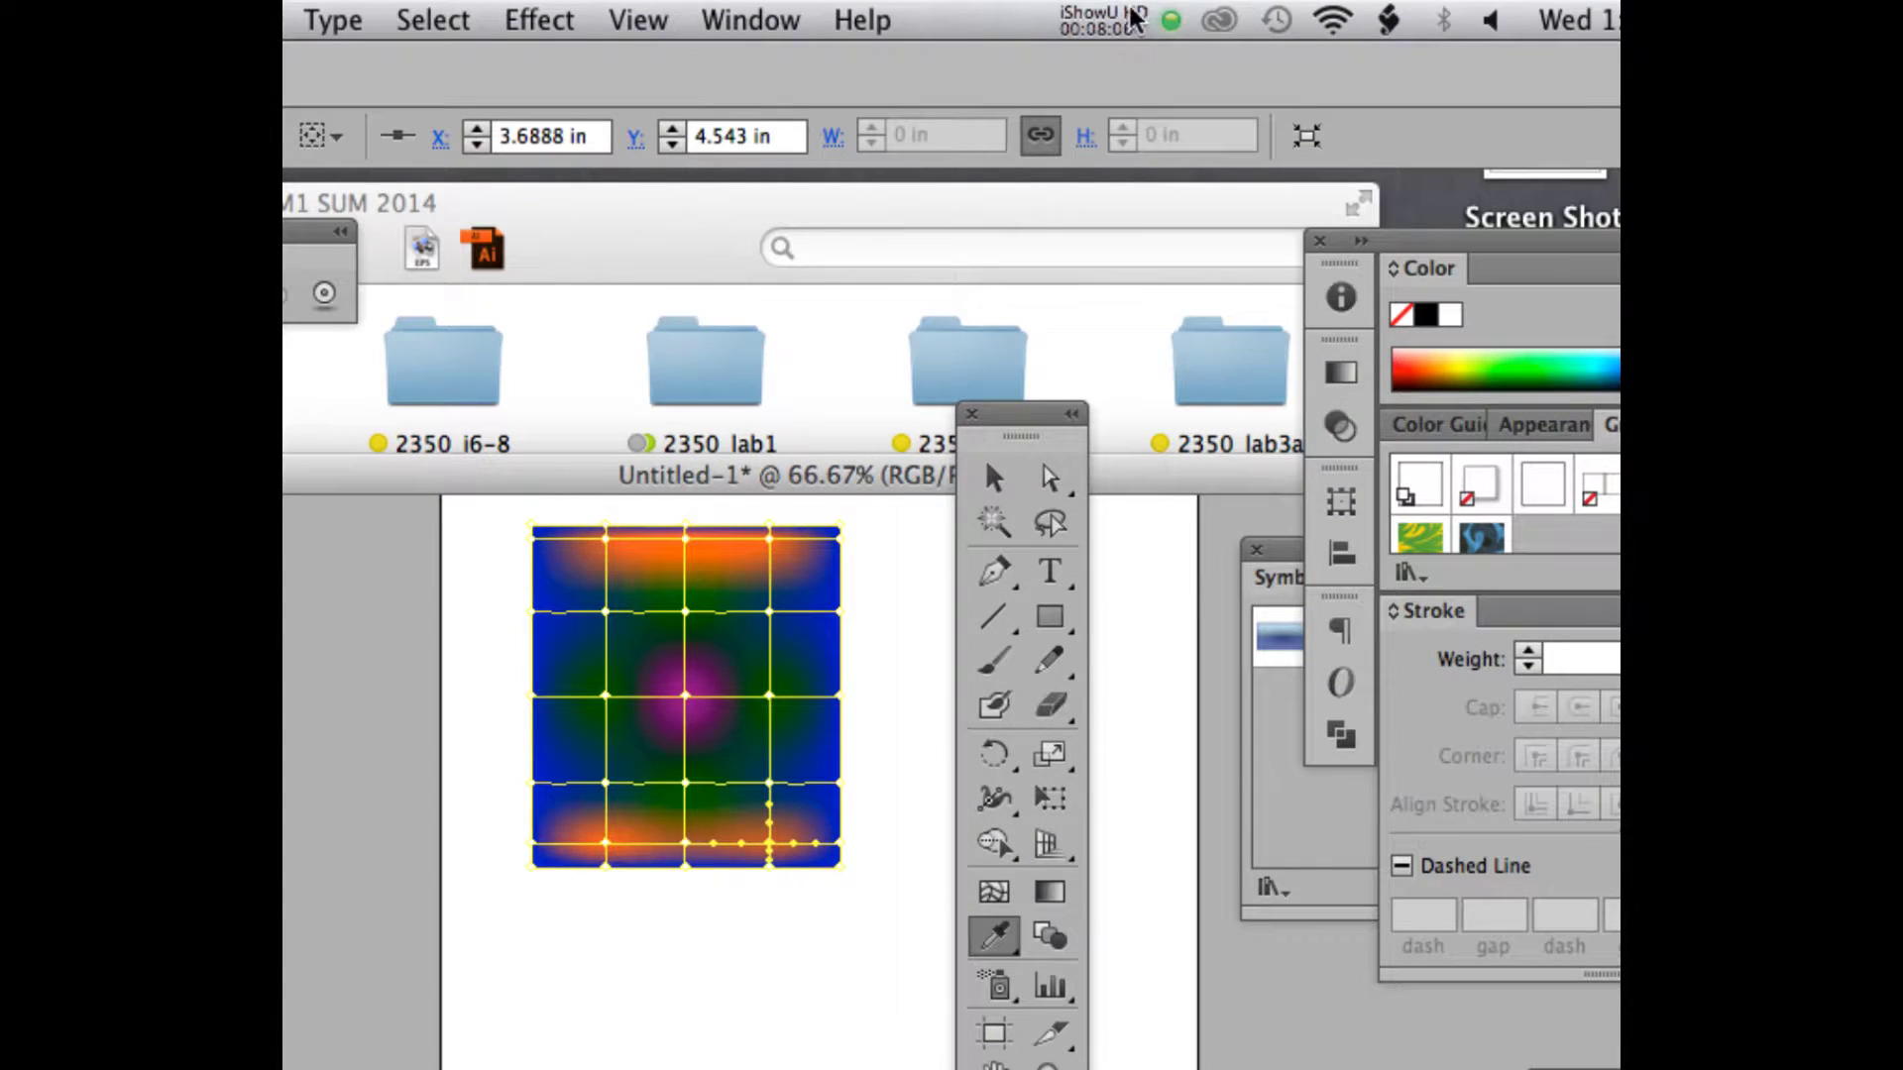
left_click(1138, 17)
left_click(1112, 132)
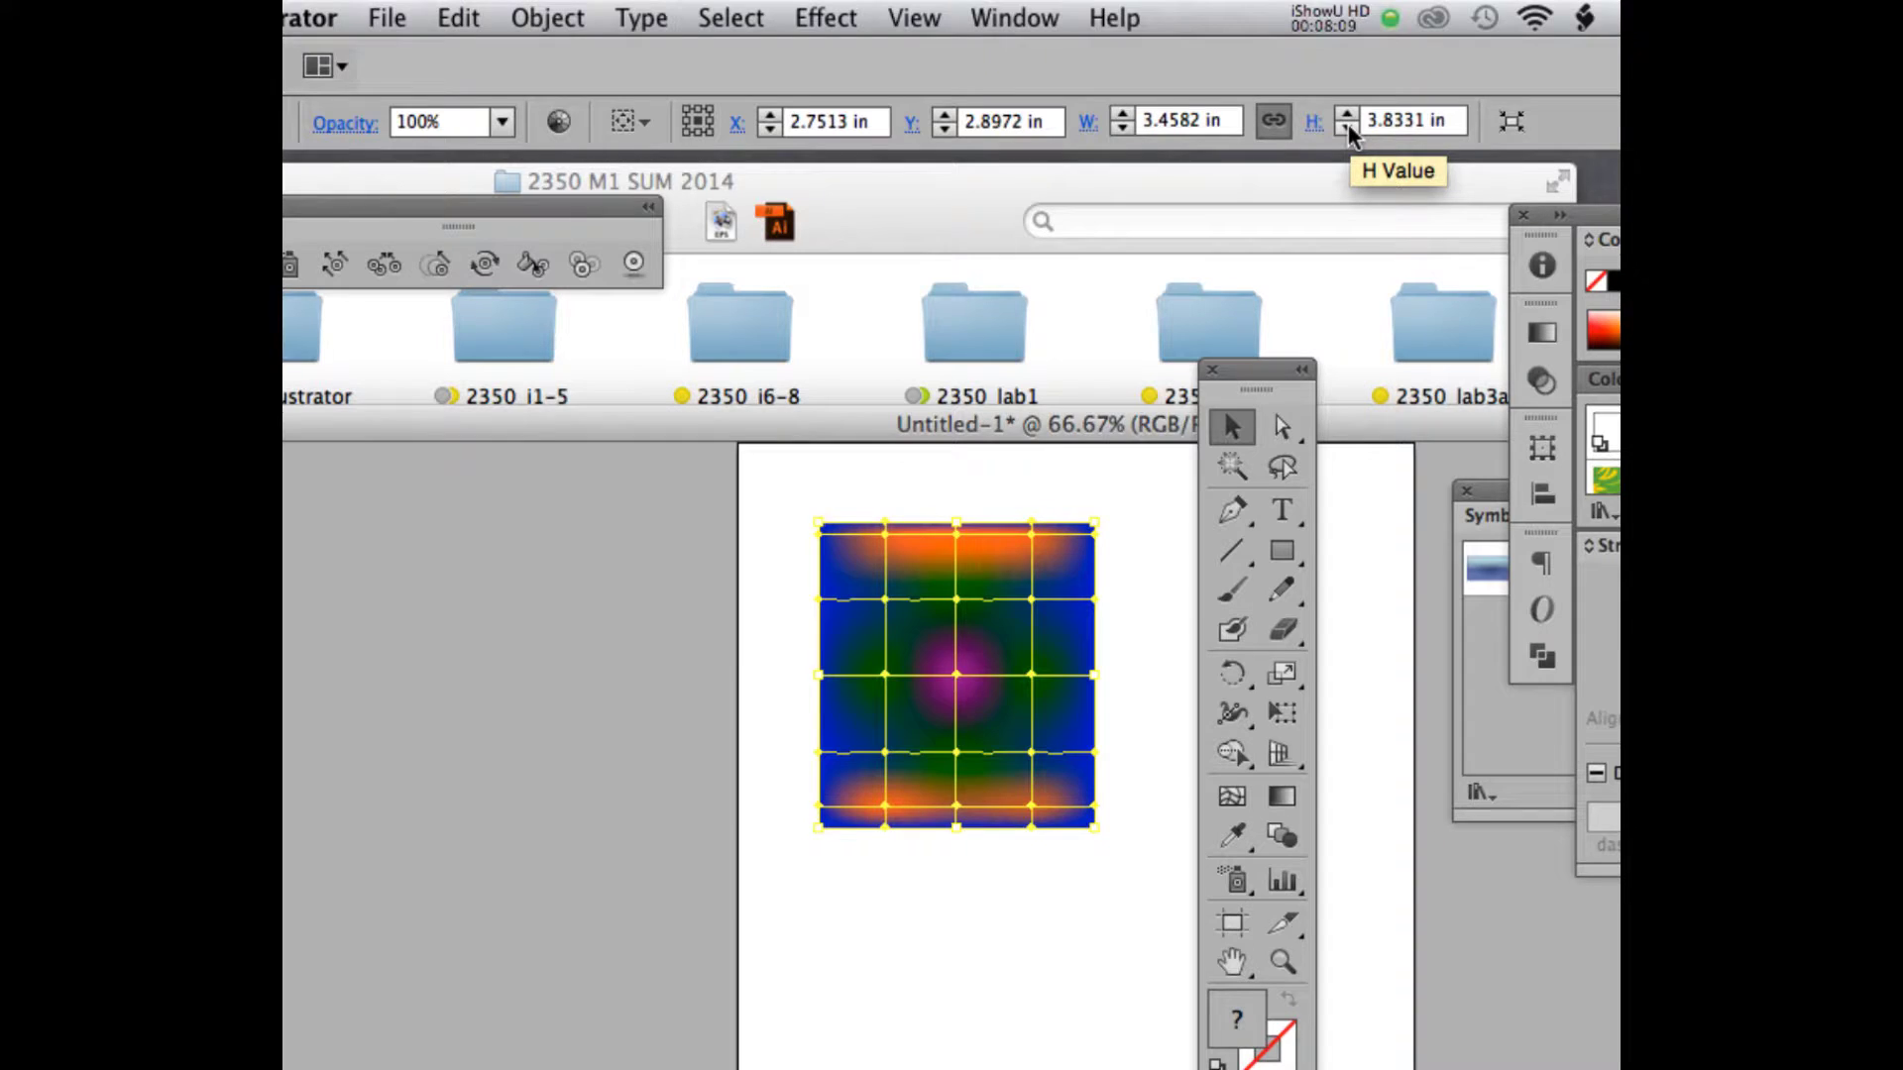
- Colour the interior mesh point directly below the upper-left orange point light cyan (6ADBFF)
key("super+1")
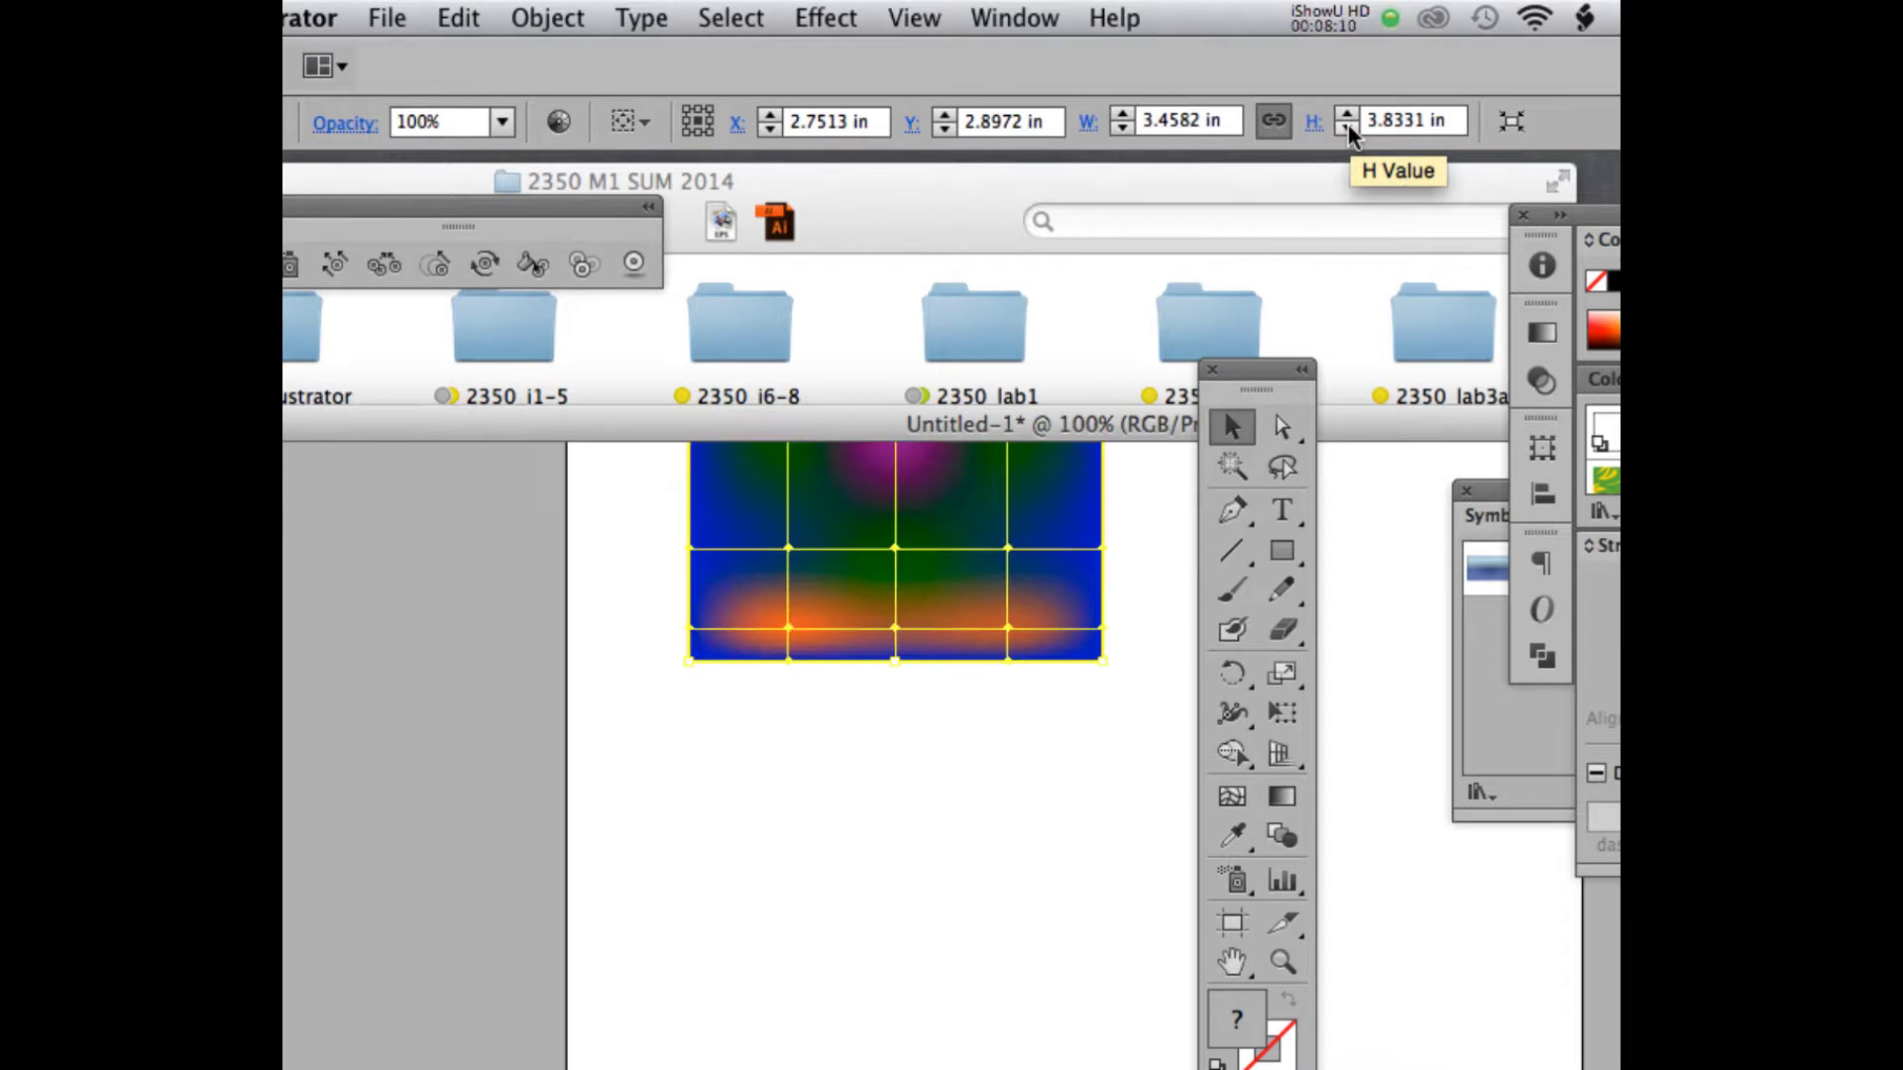
scroll(679, 724, "up", 5)
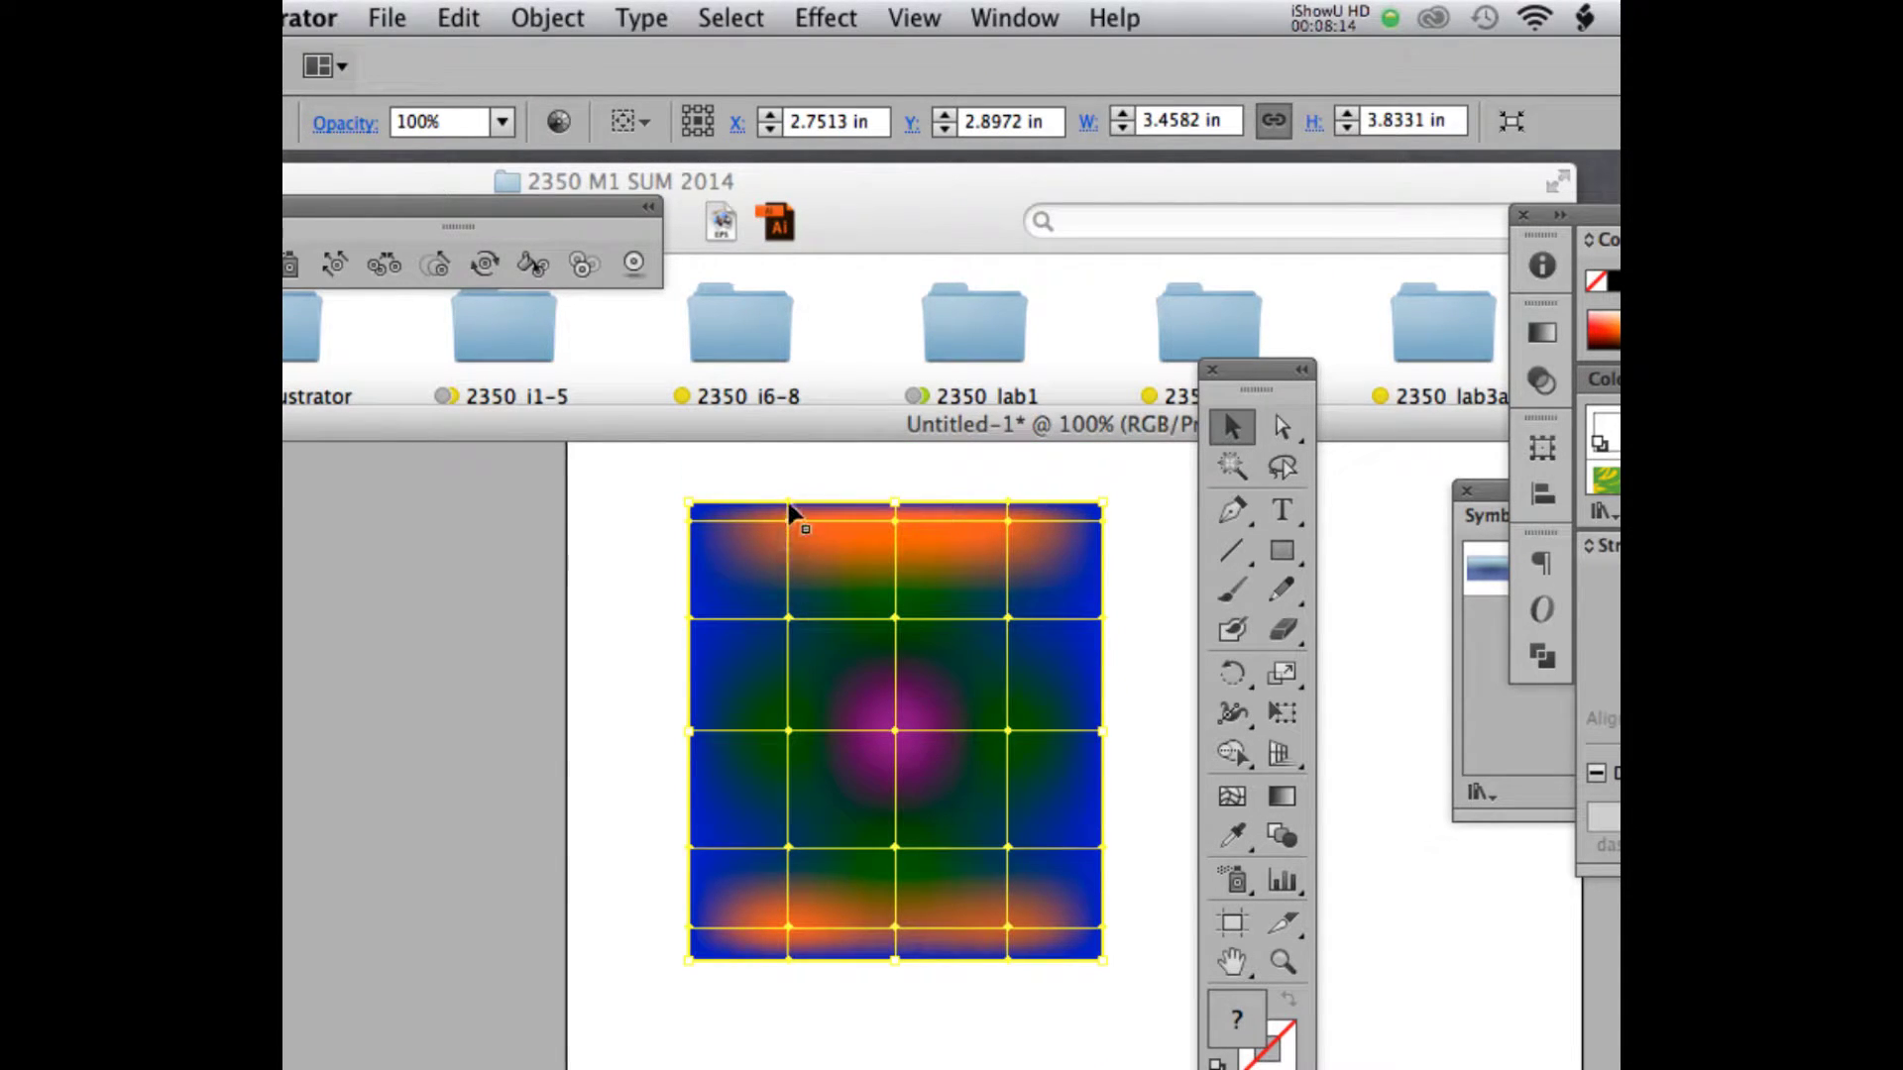
key("a")
left_click(789, 619)
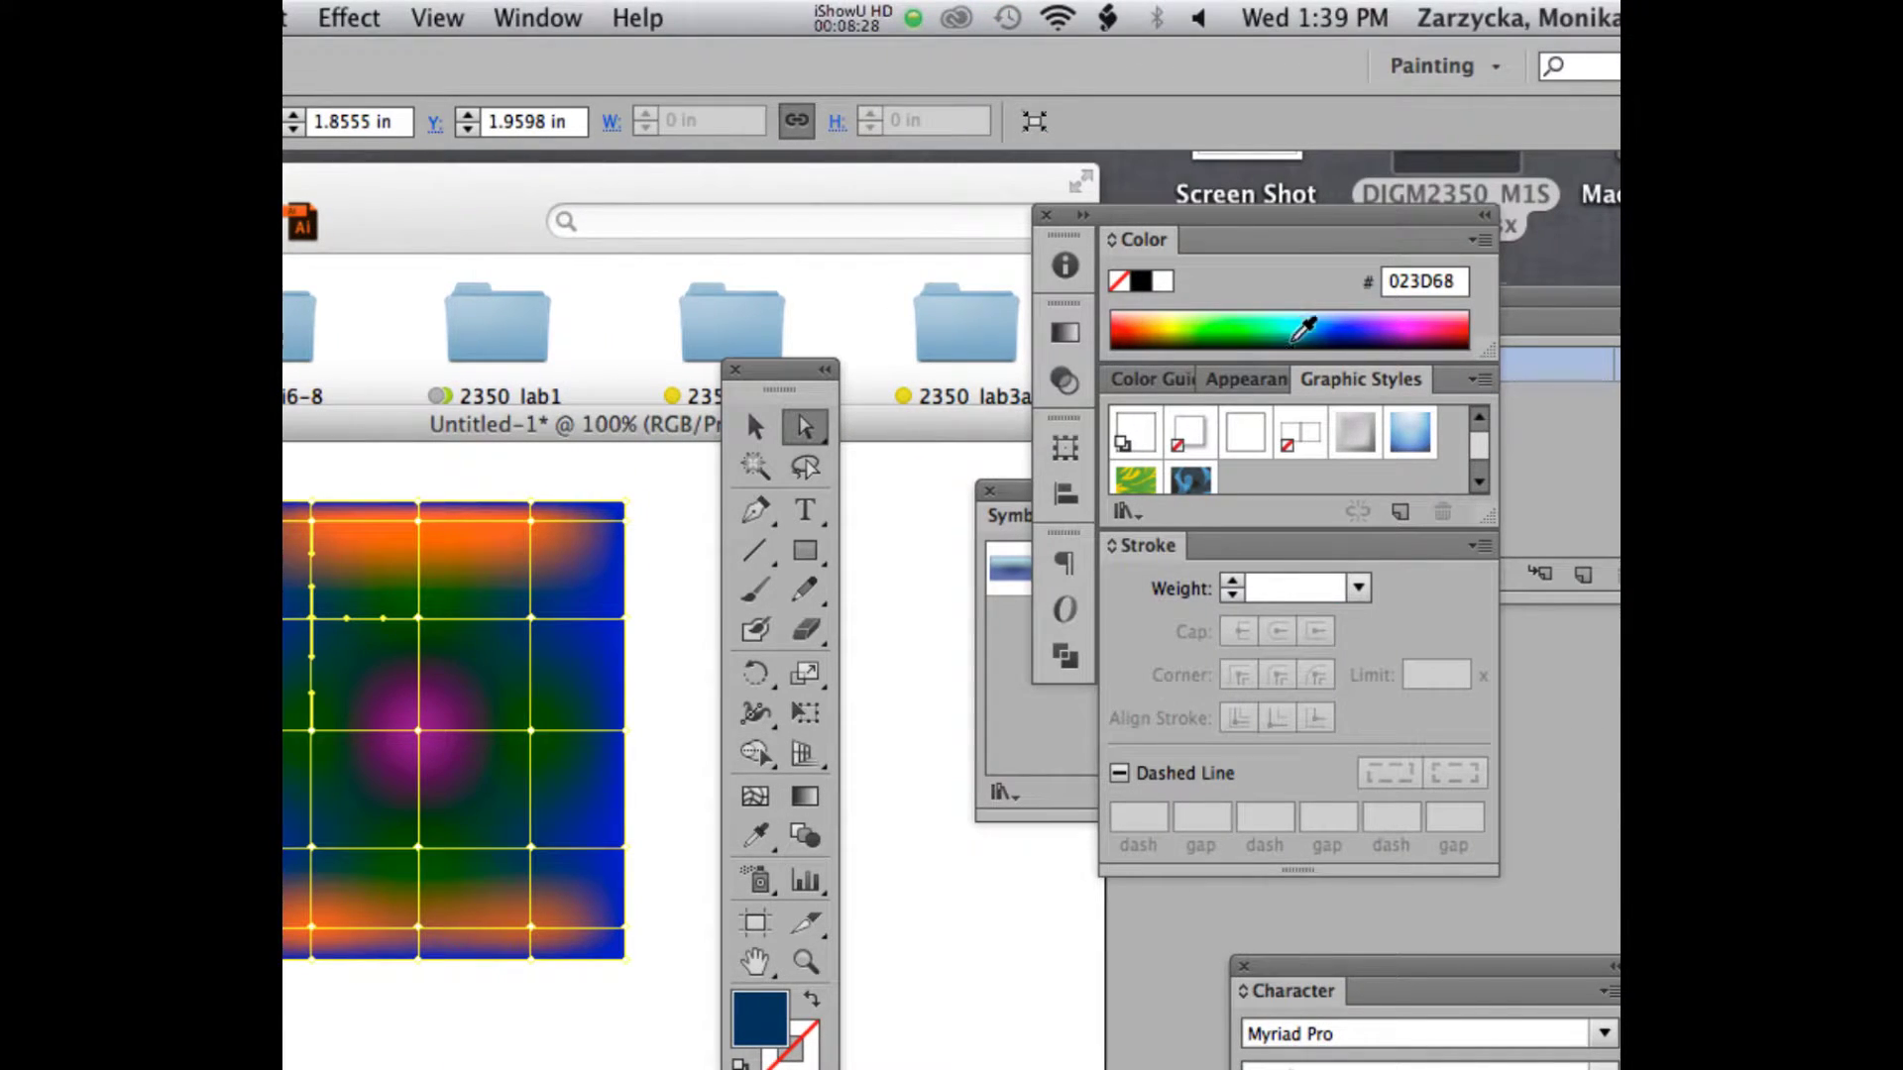
left_click(1304, 317)
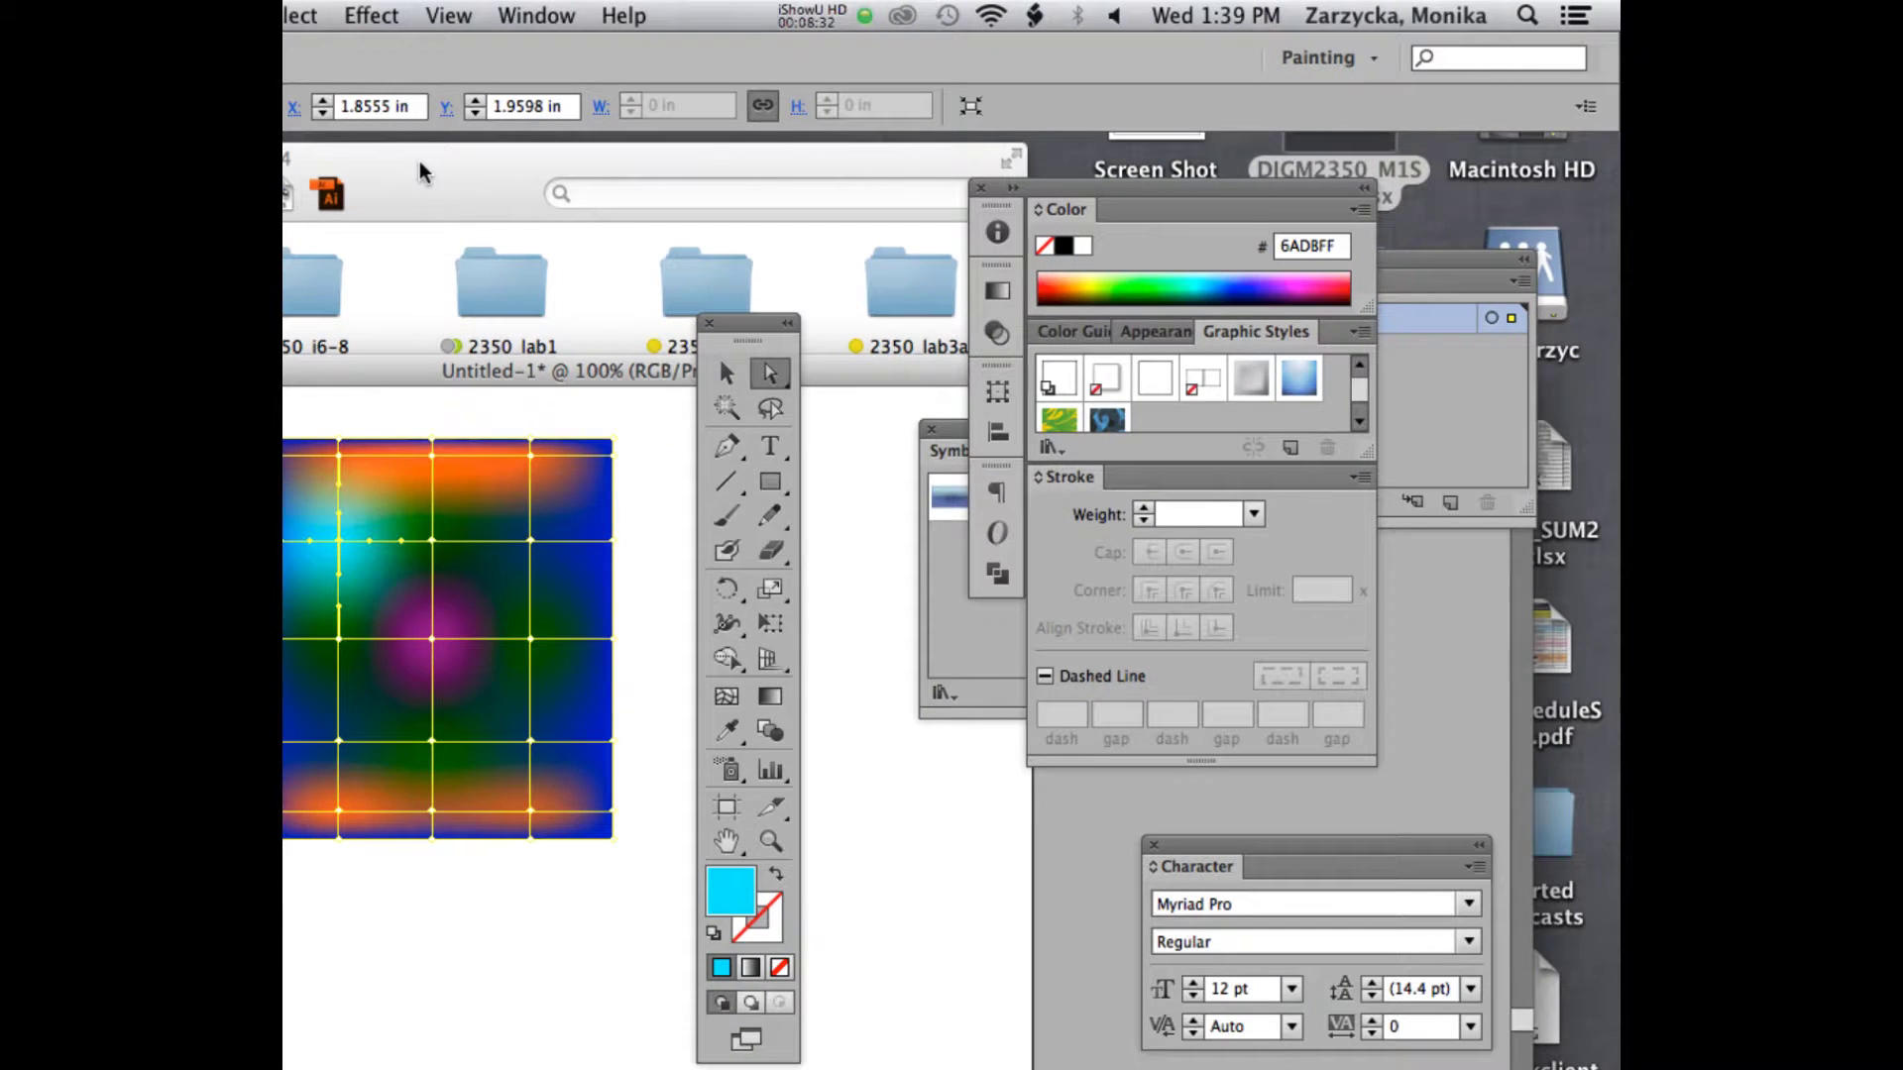
- Move the document window up over the Finder window, and shift the floating tools clear of the upper mesh points
left_click_drag(419, 173, 464, 163)
left_click(1388, 366)
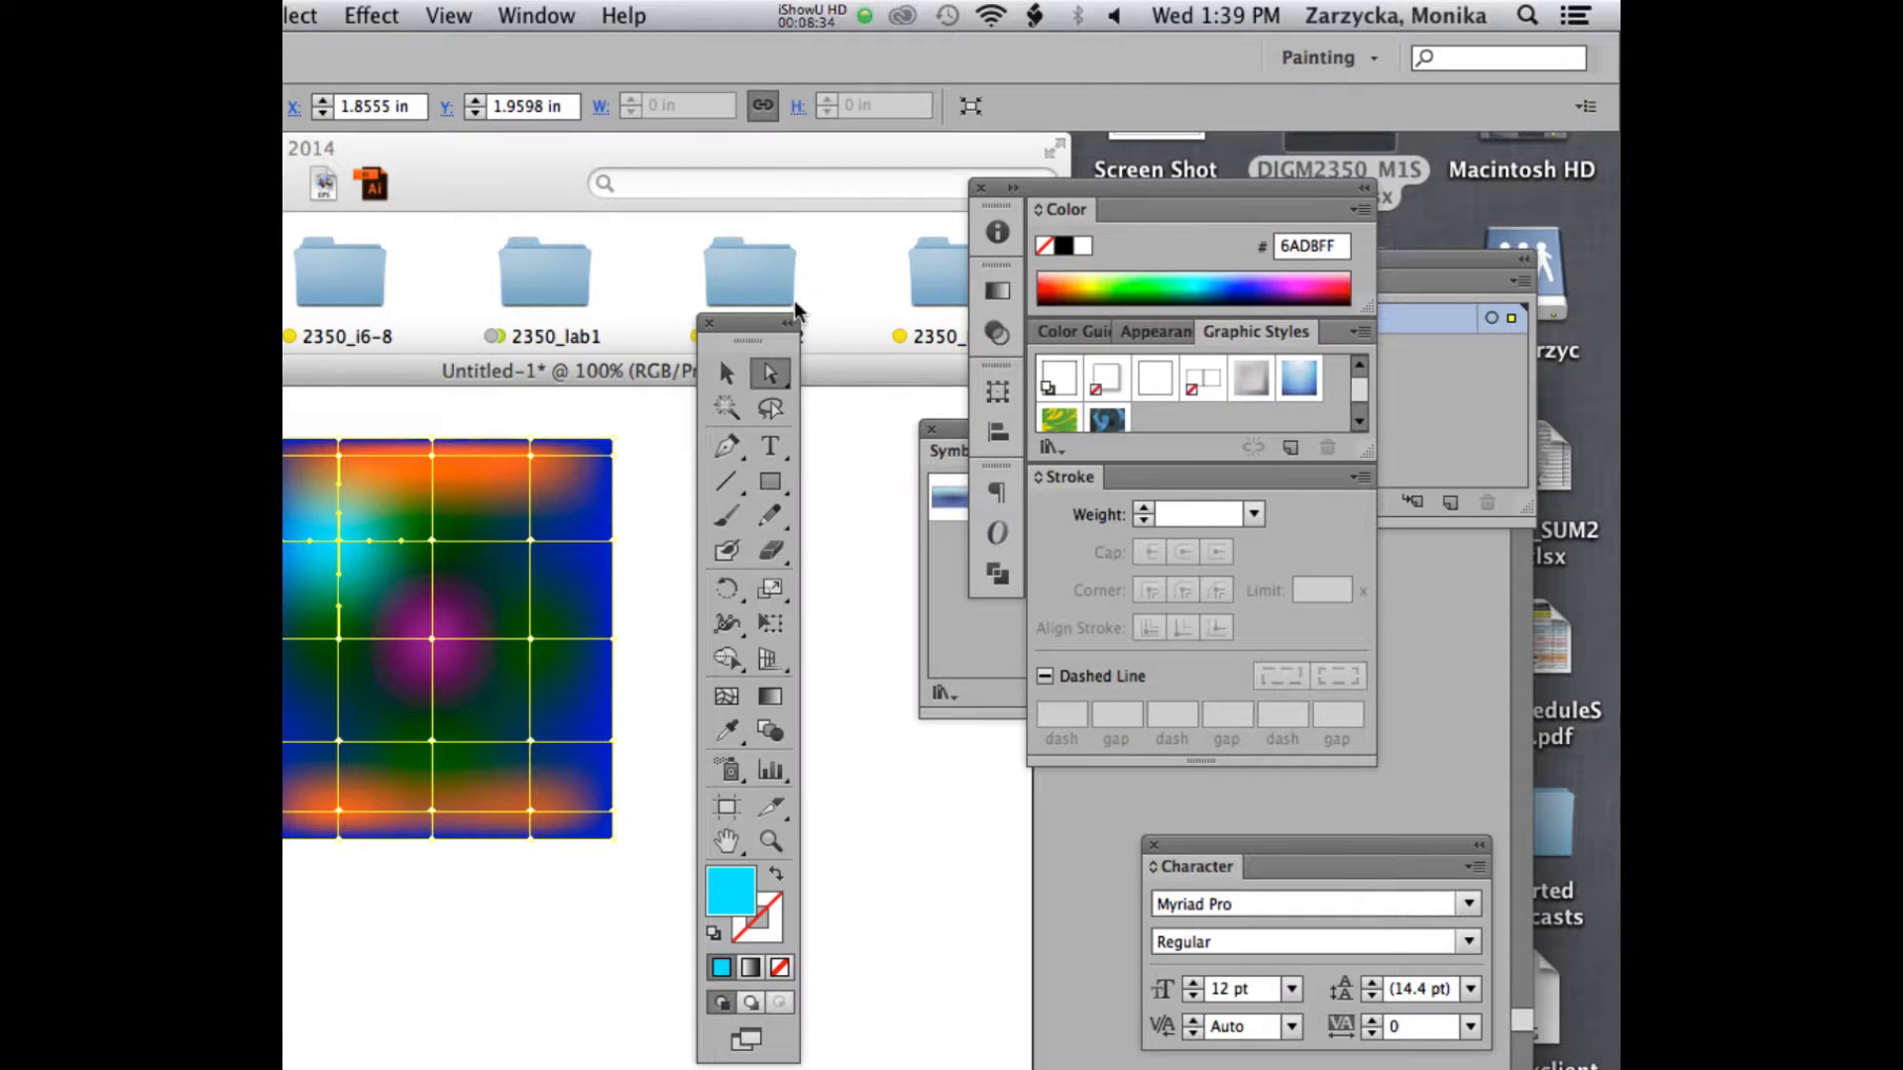
left_click_drag(580, 371, 862, 148)
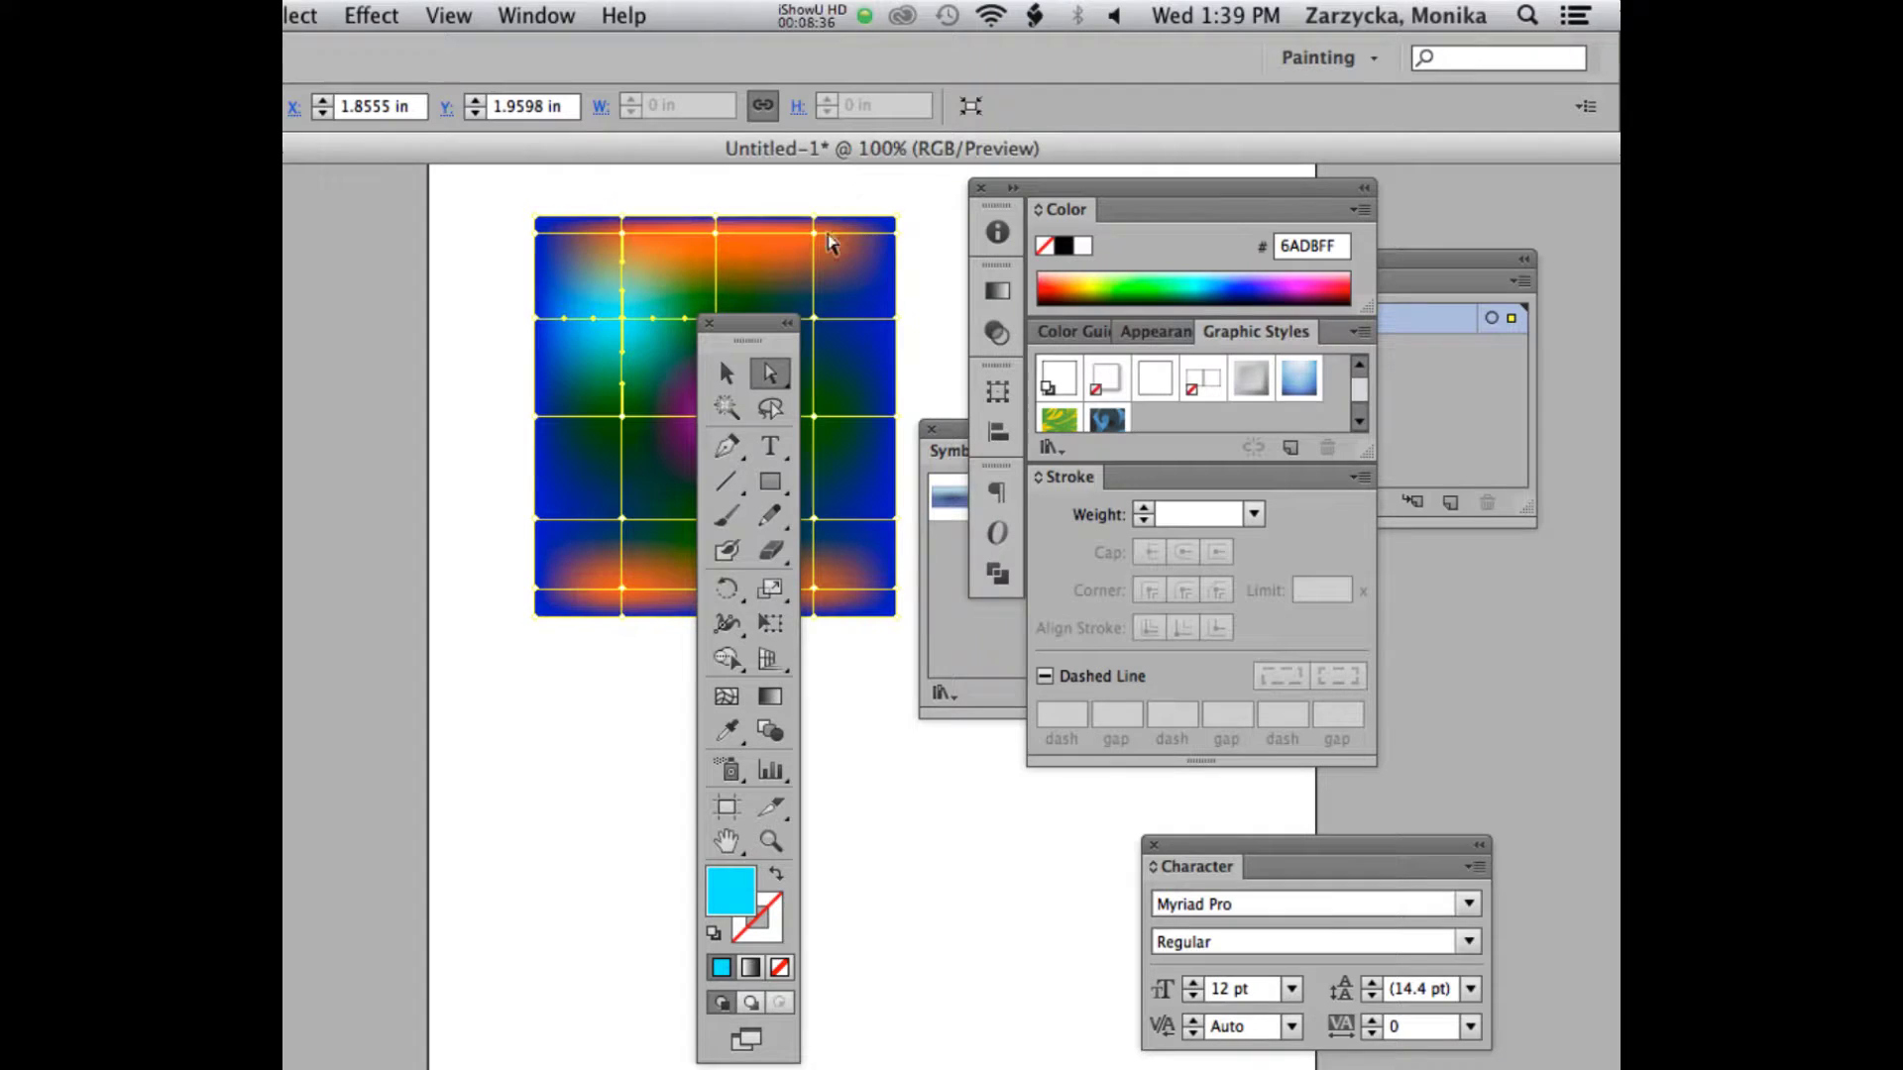
left_click_drag(757, 321, 861, 481)
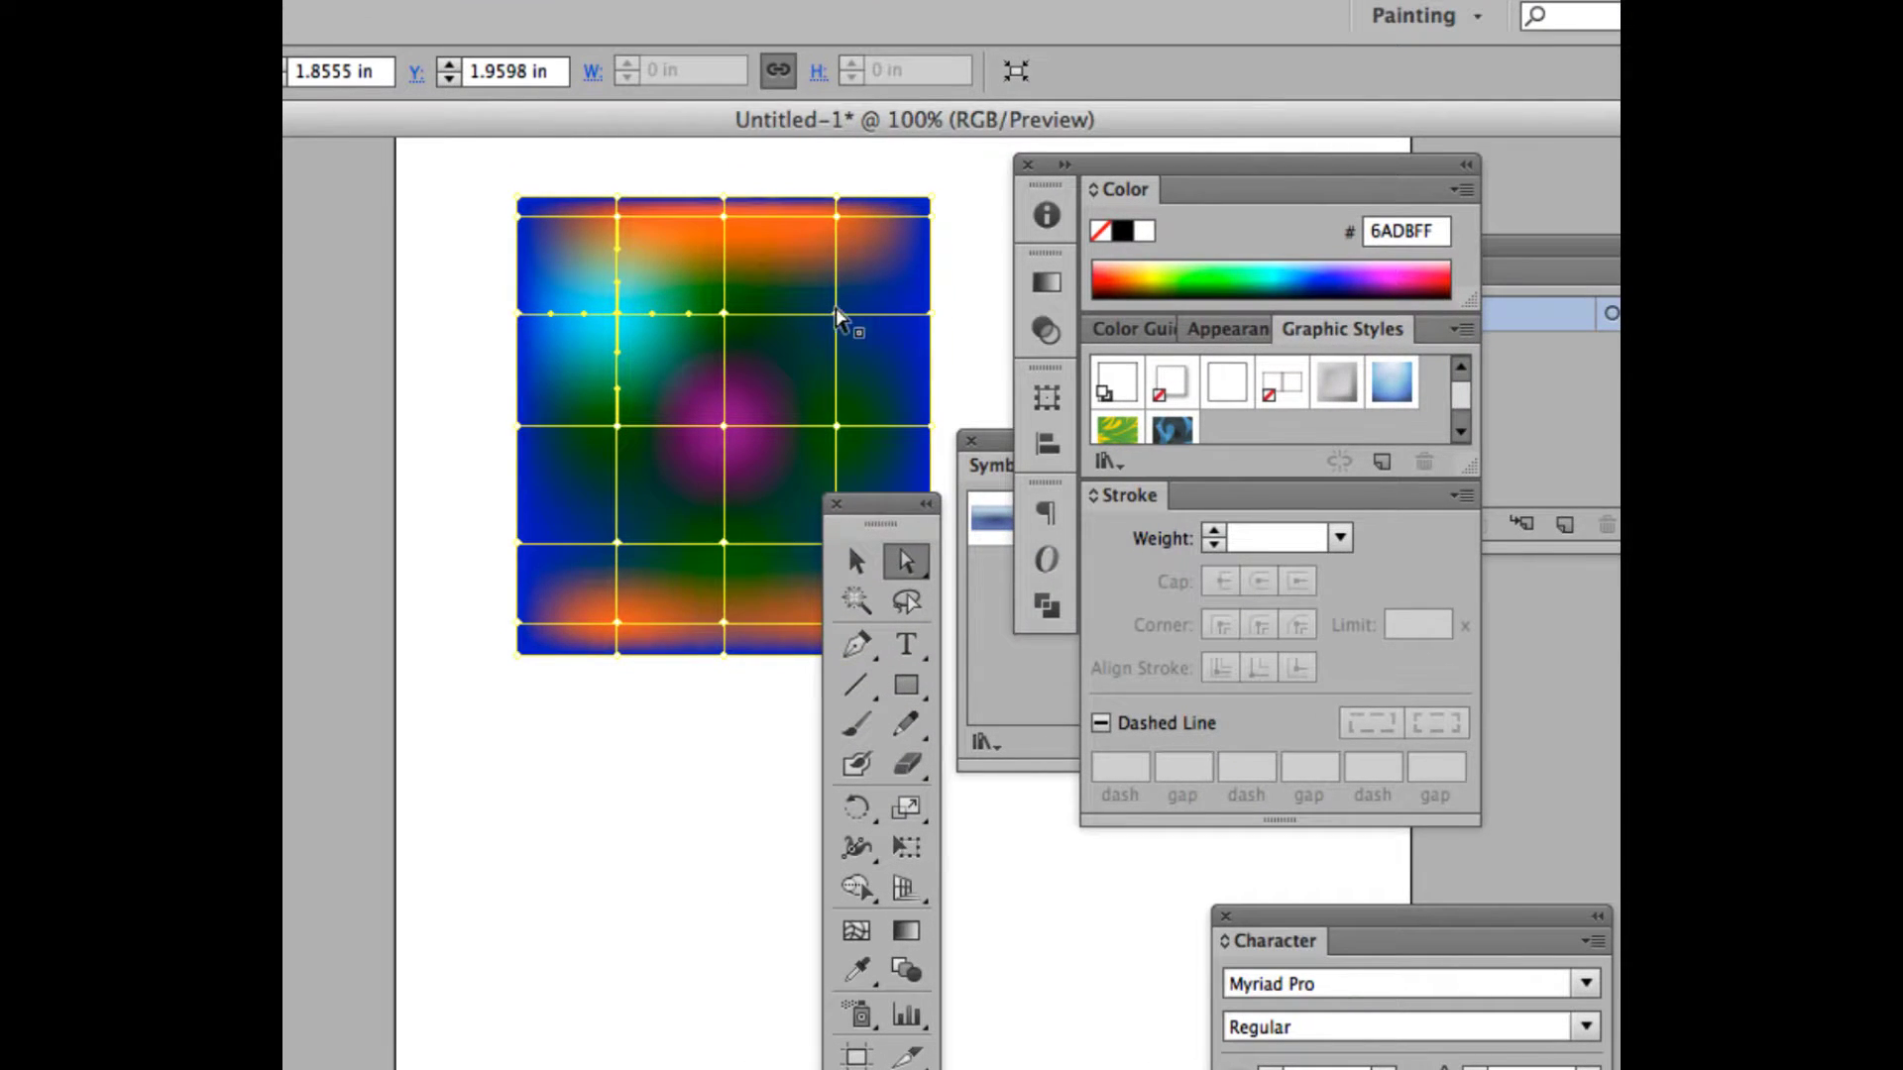
- Colour the interior mesh point below the upper-right orange point by sampling the cyan with the Eyedropper
left_click(837, 315)
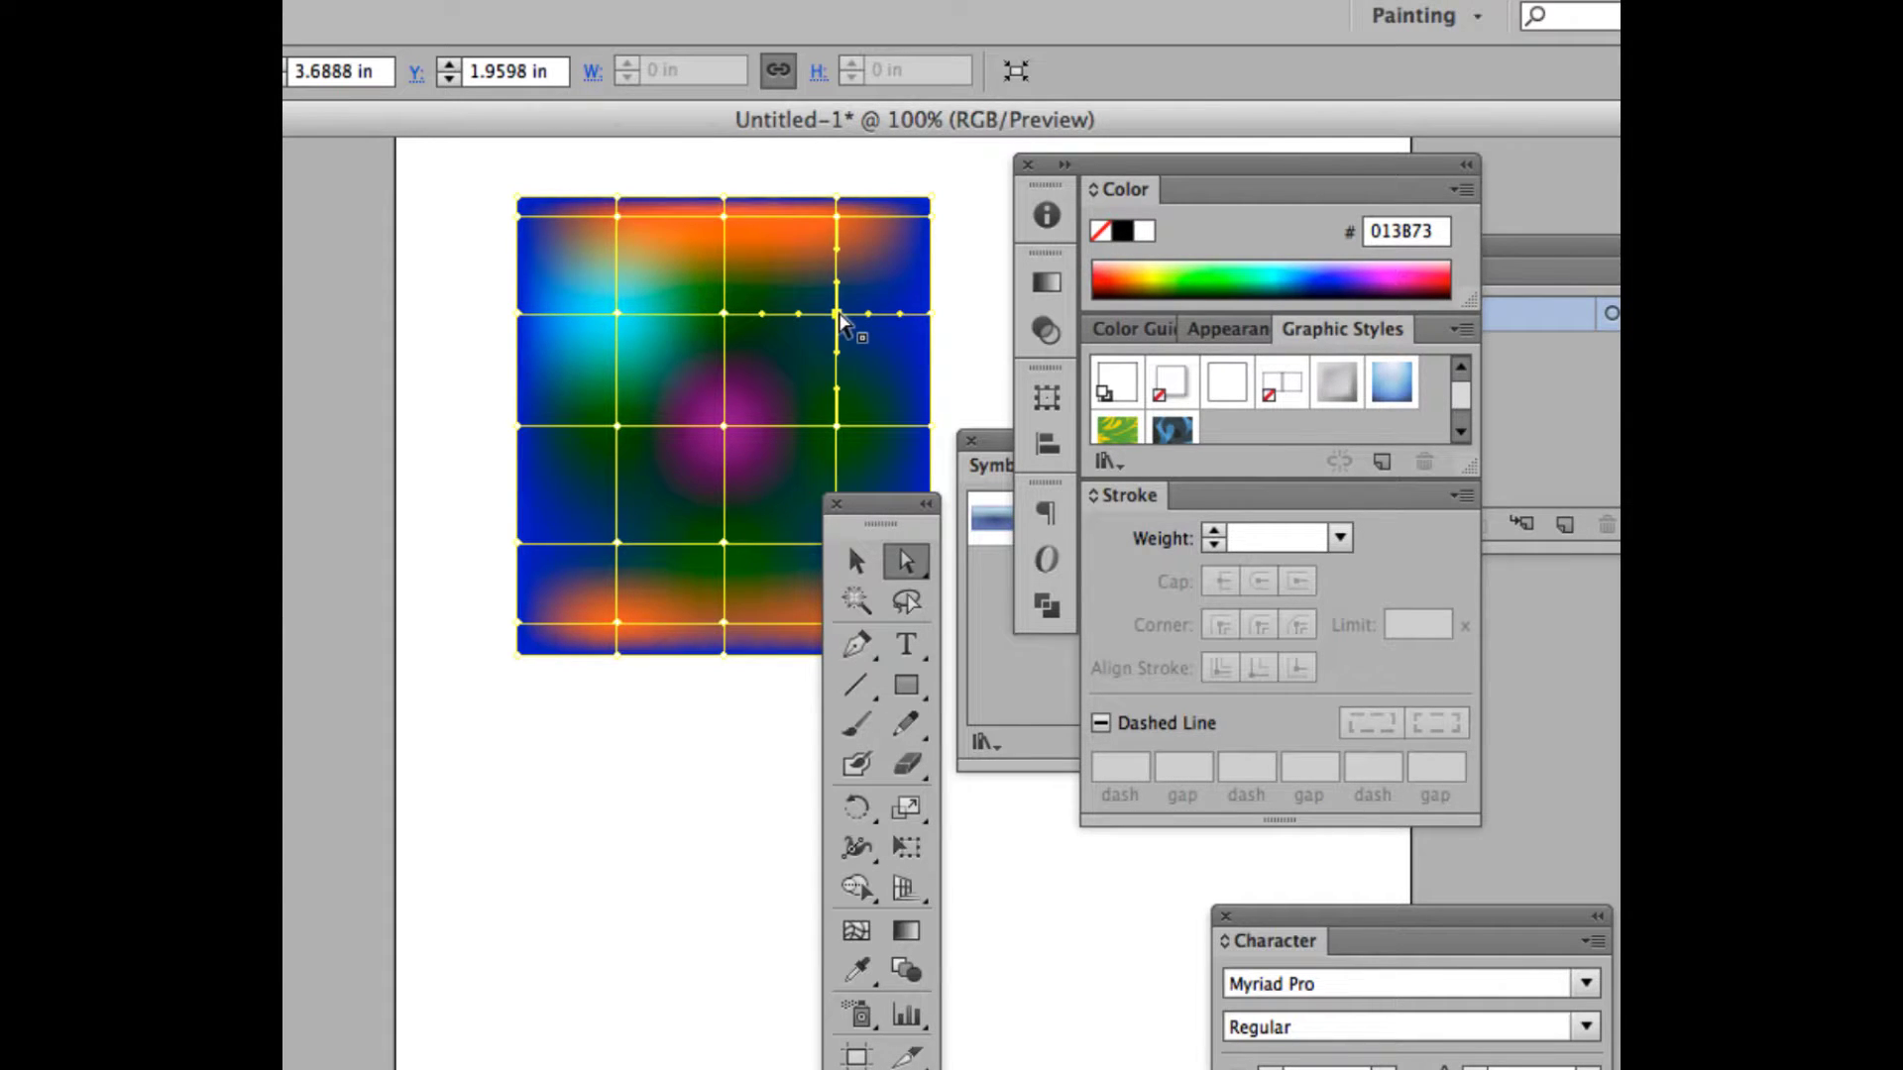
key("i")
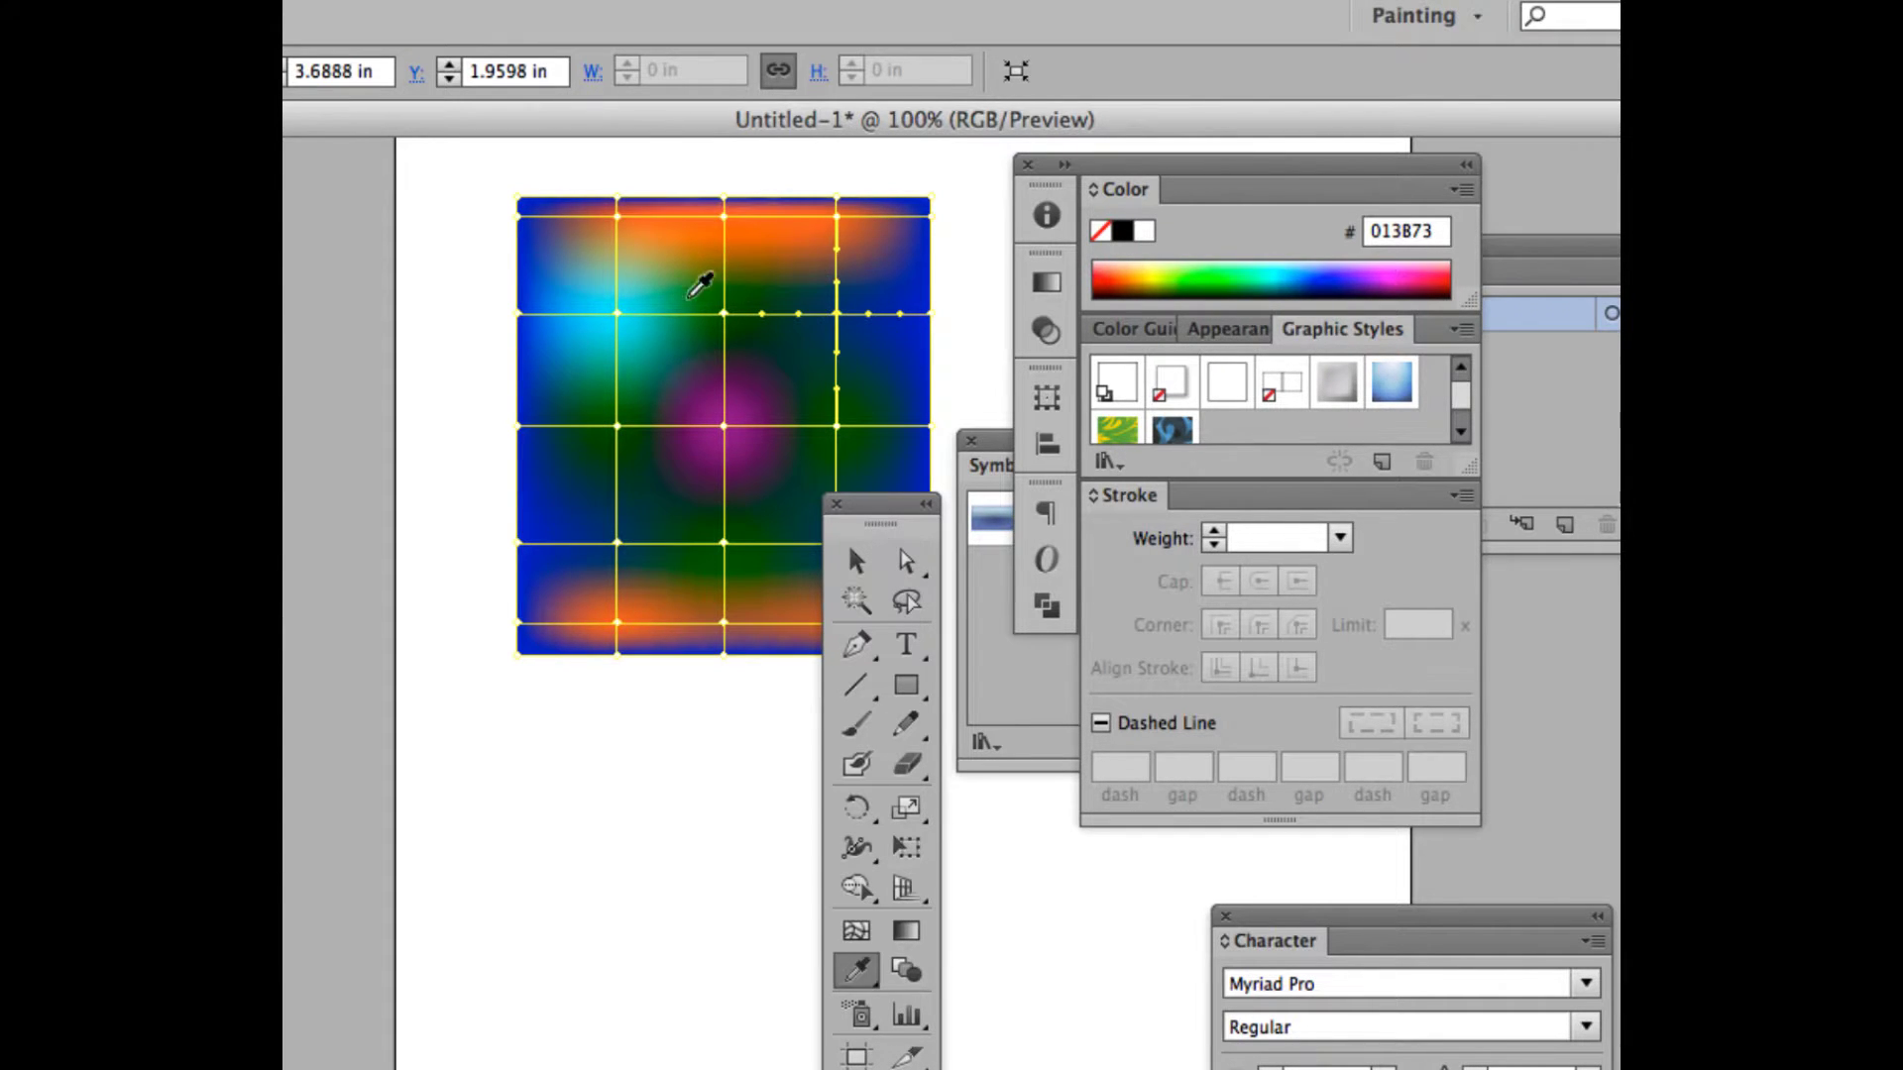
left_click(616, 301)
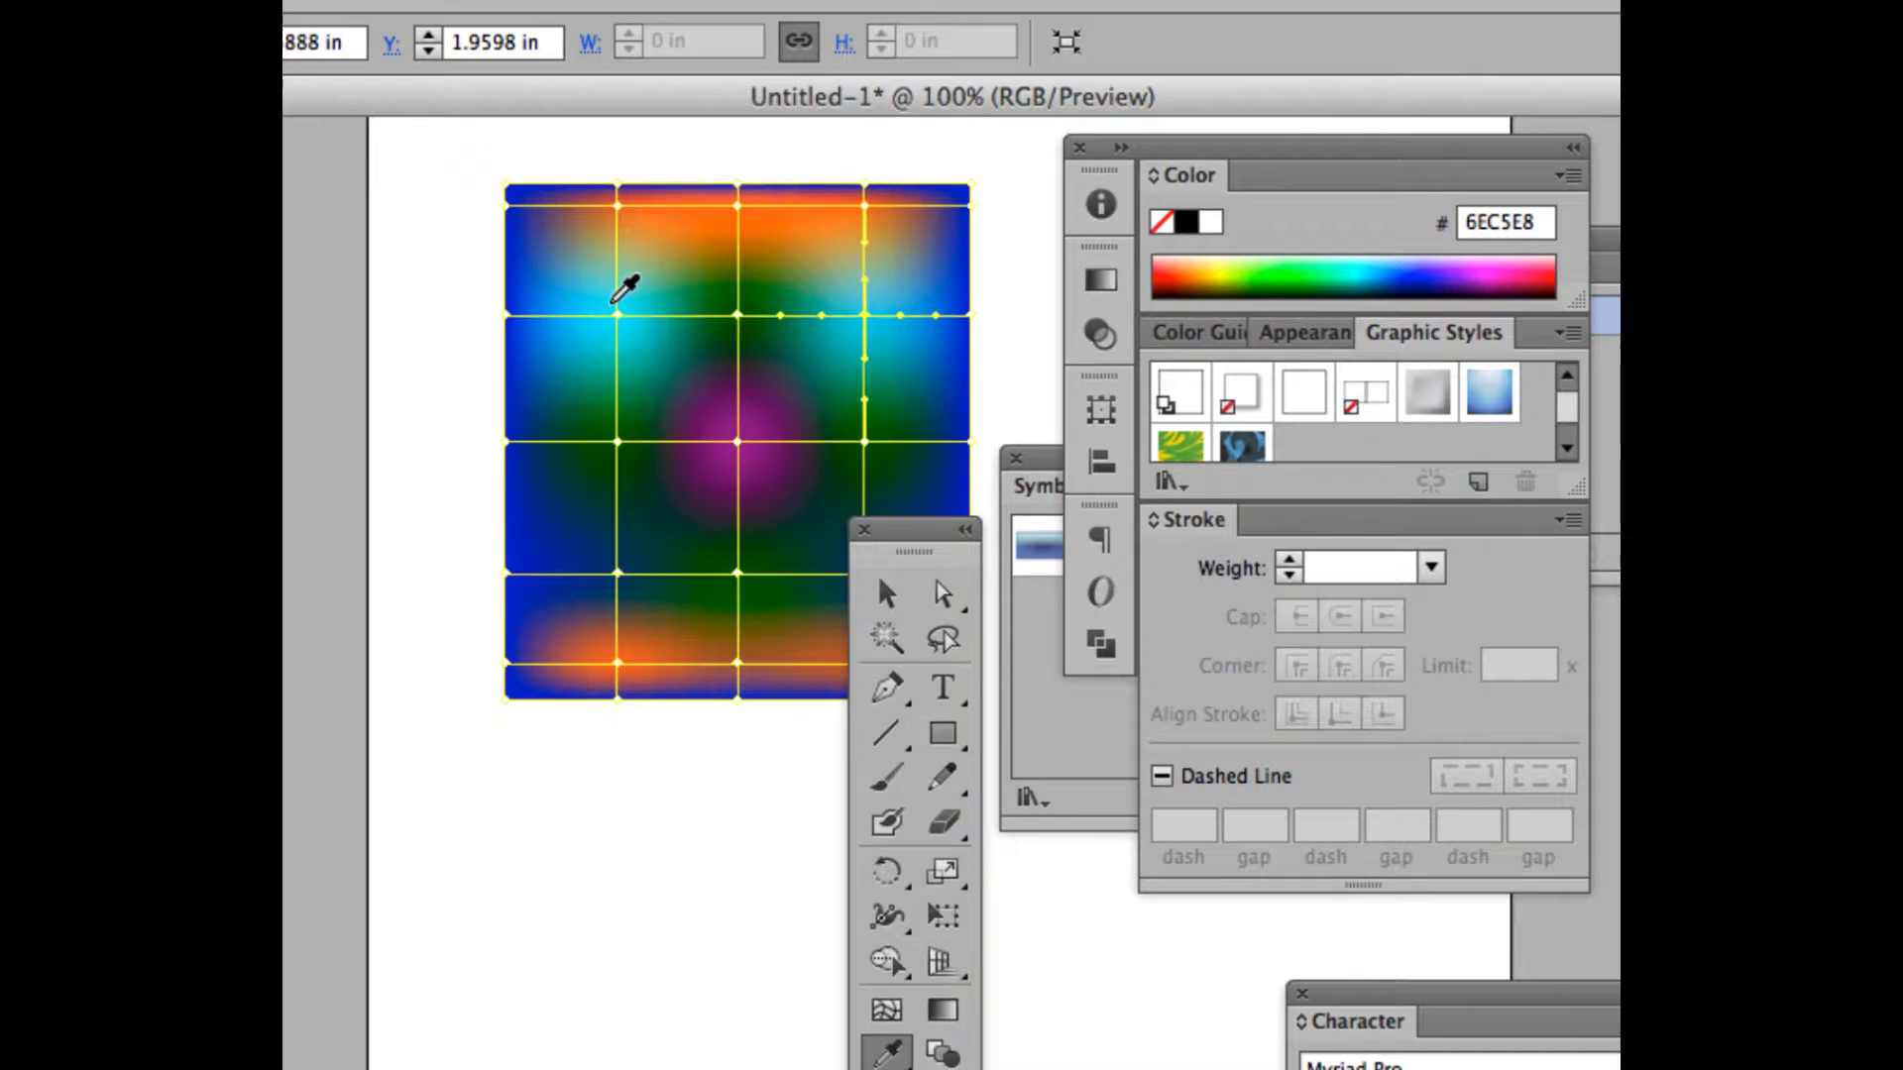
- Move the floating tools clear of the mesh and colour the lower-left interior mesh point above the orange by sampling the upper cyan with the Eyedropper
left_click_drag(994, 575, 1028, 728)
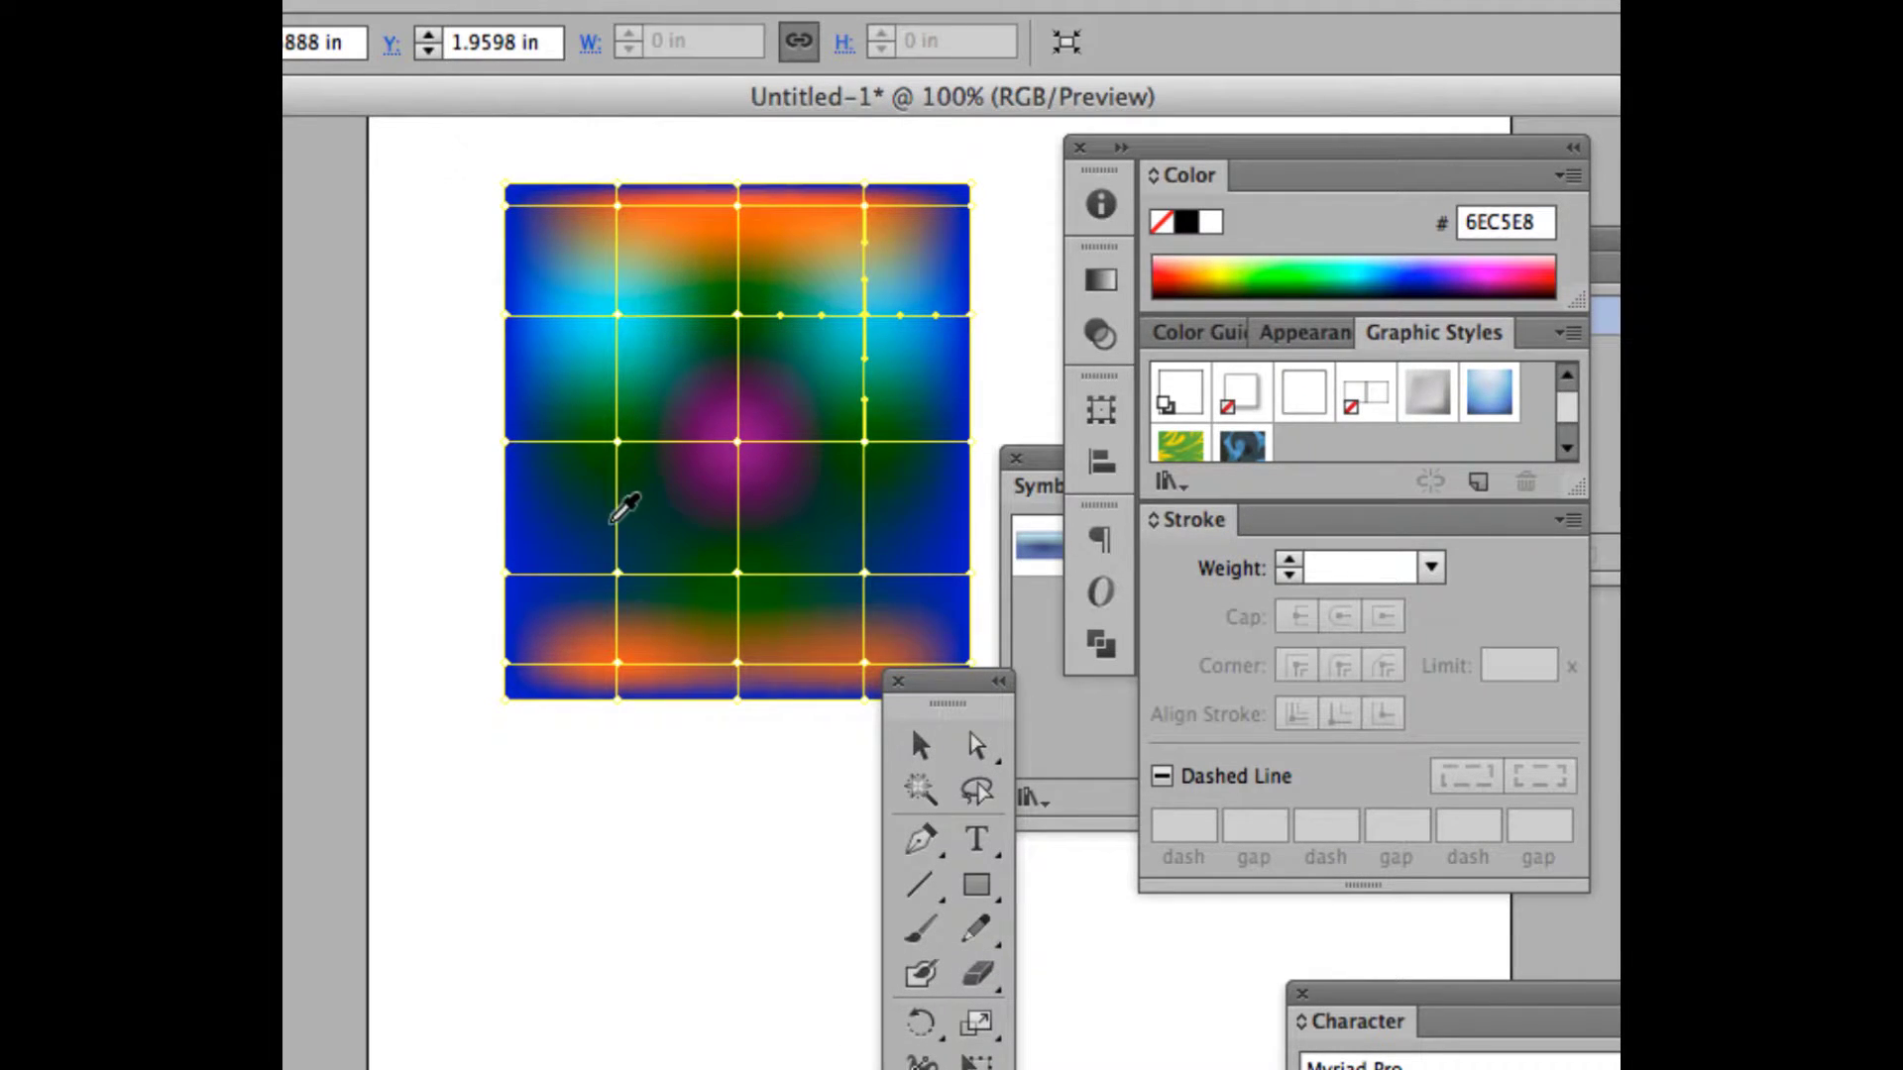
key("a")
left_click(617, 573)
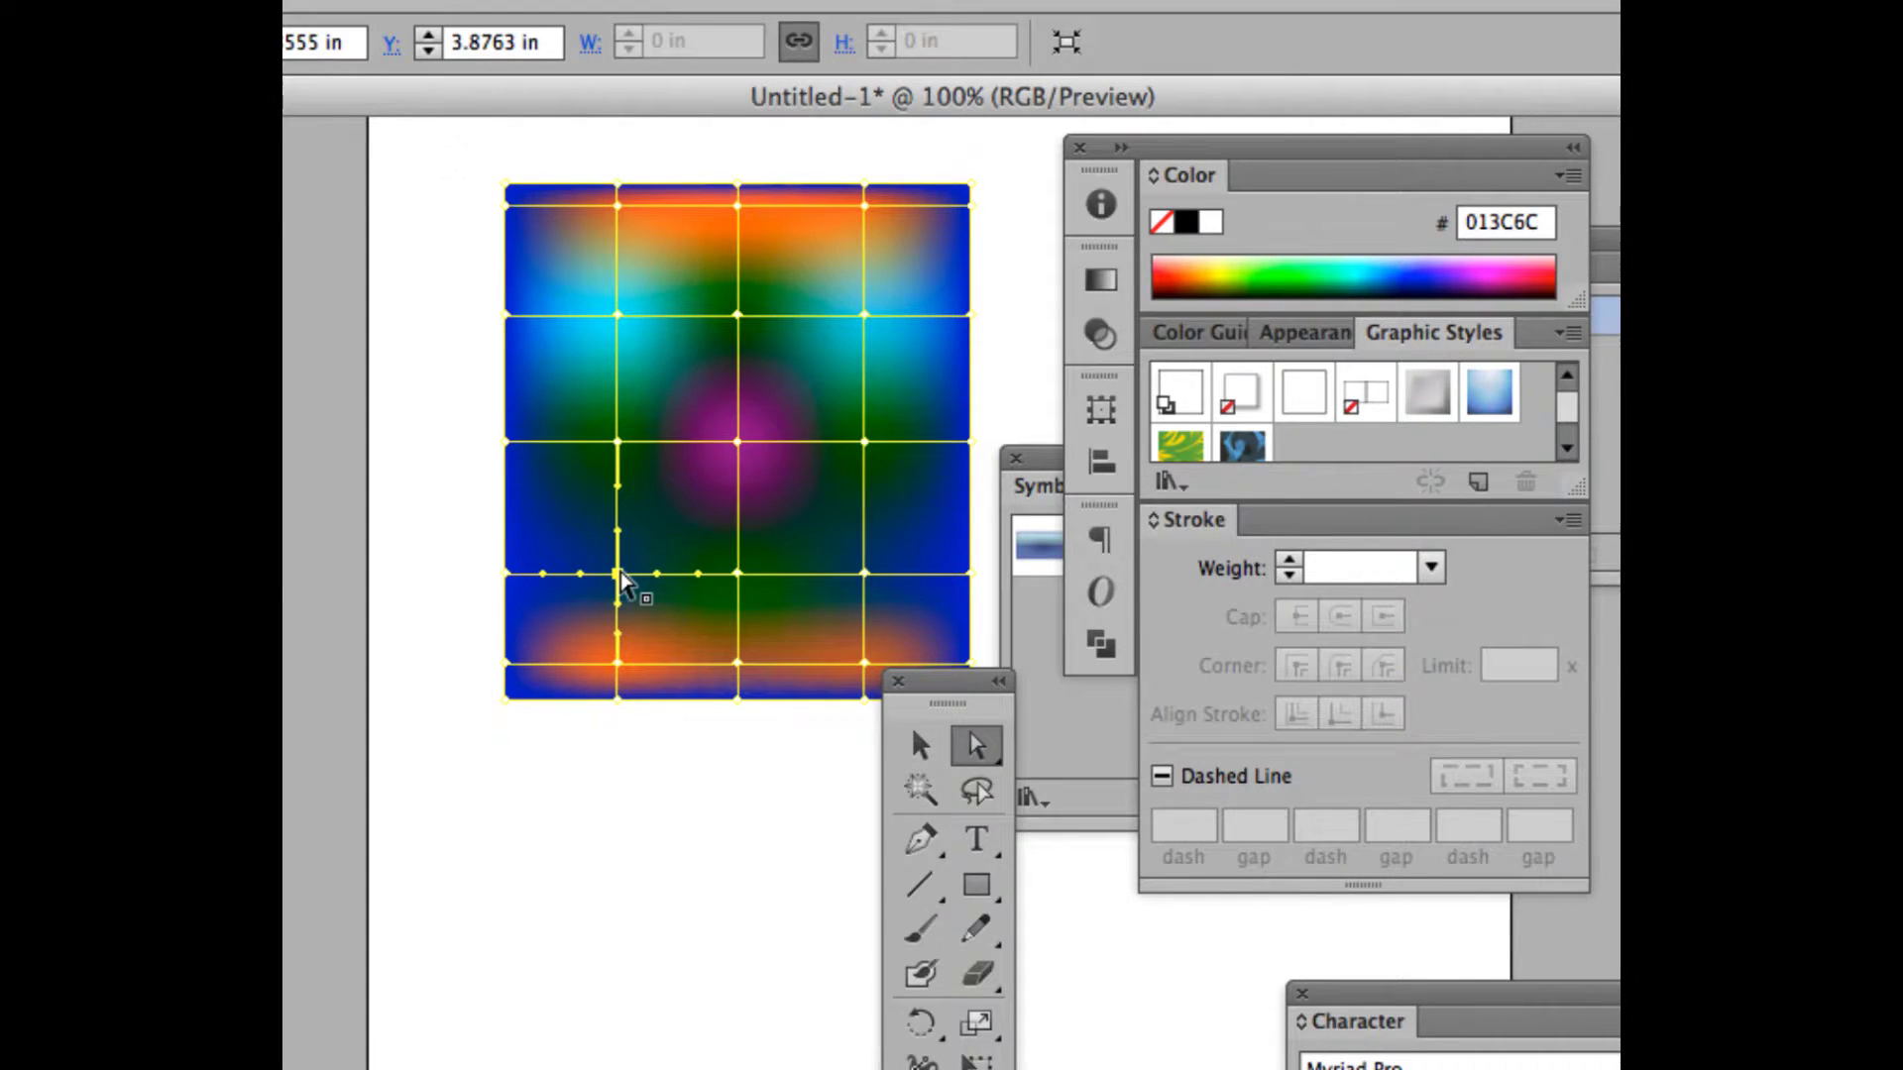
key("i")
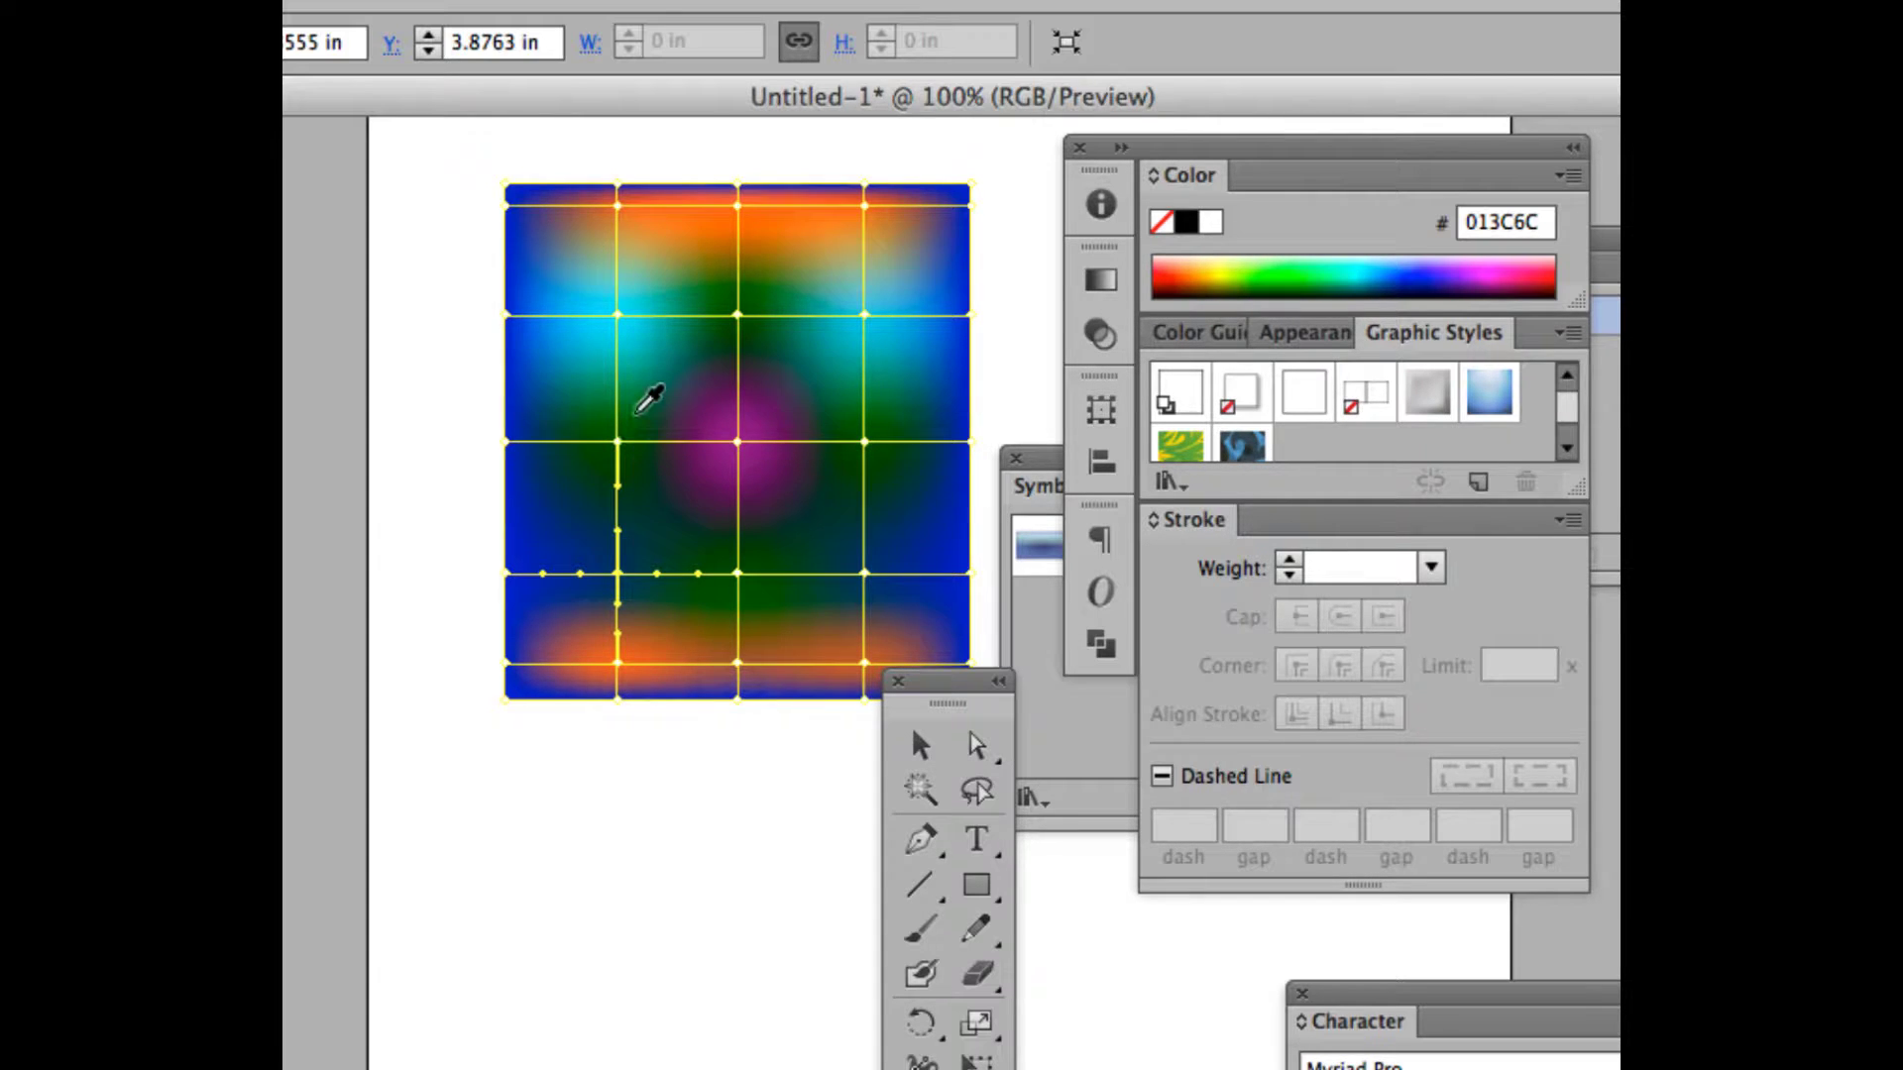
left_click(608, 302)
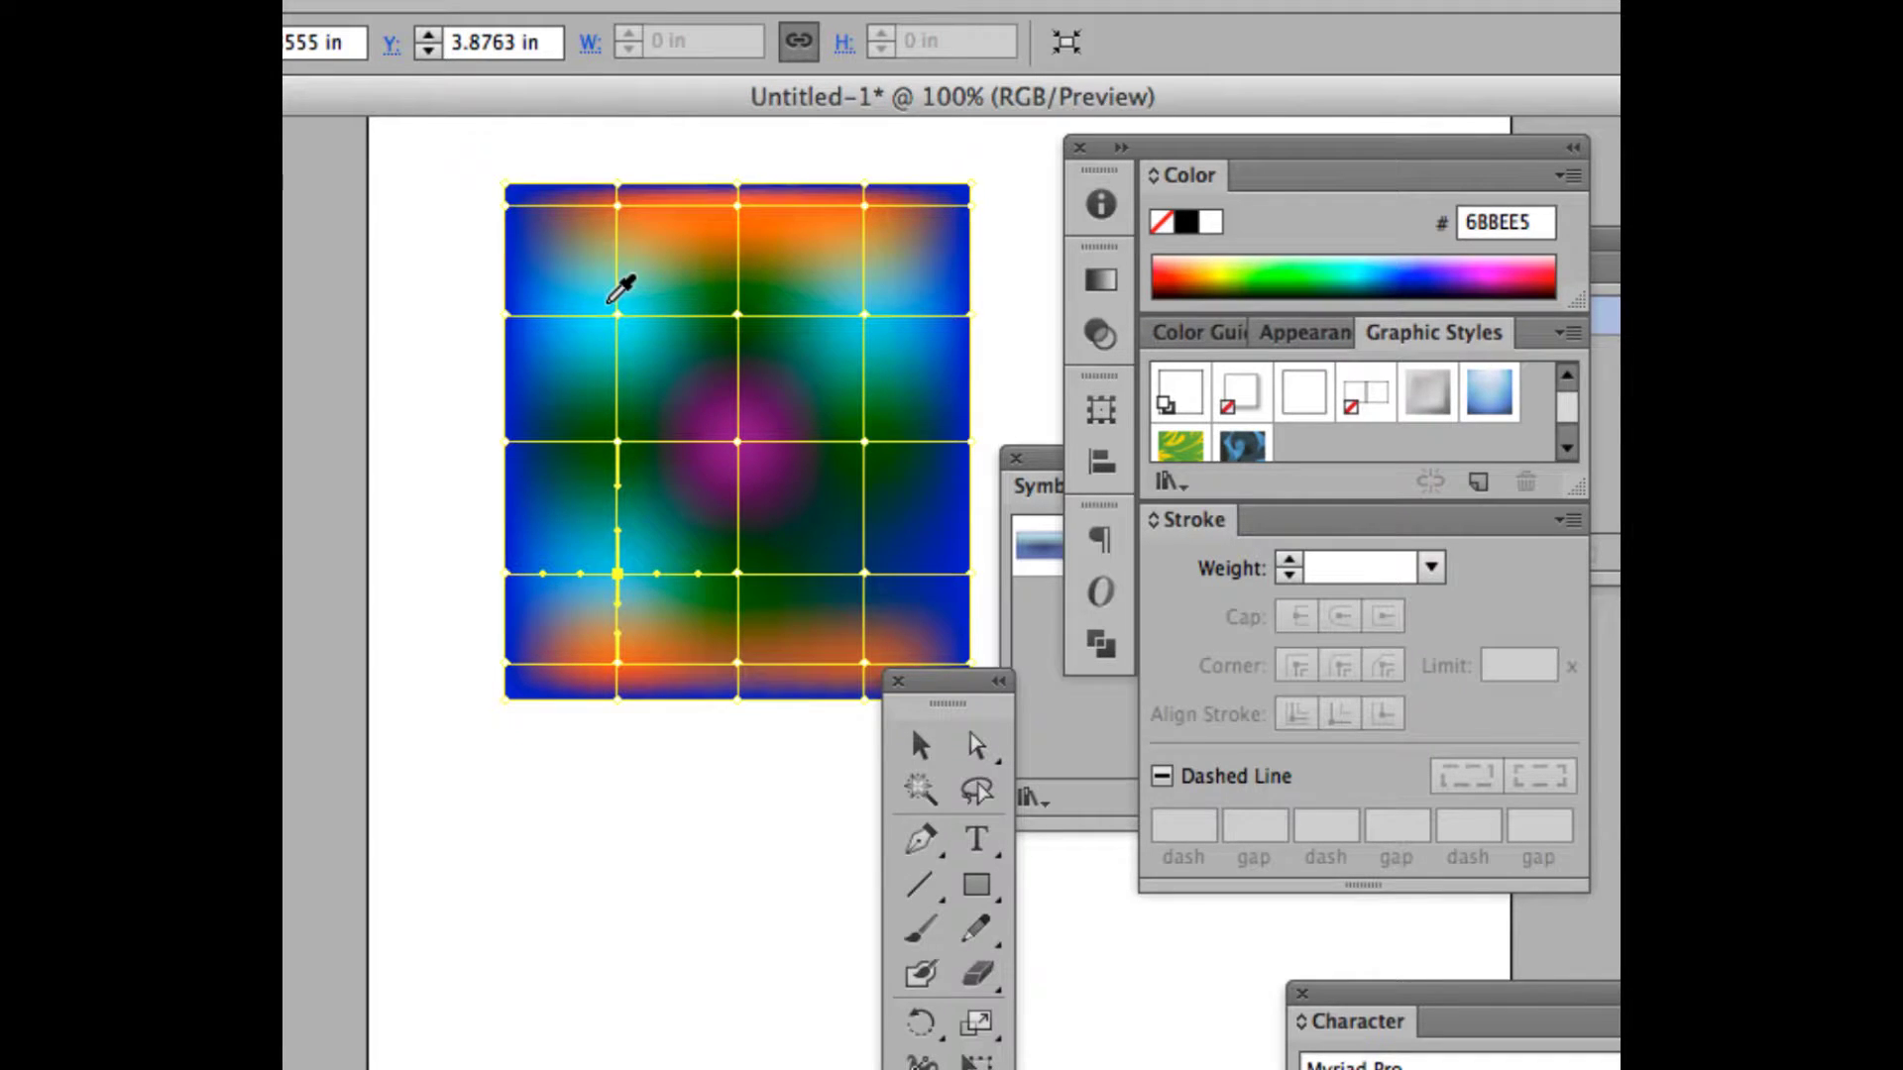
- Colour the lower-right interior mesh point above the orange by sampling the upper-right cyan with the Eyedropper
key("a")
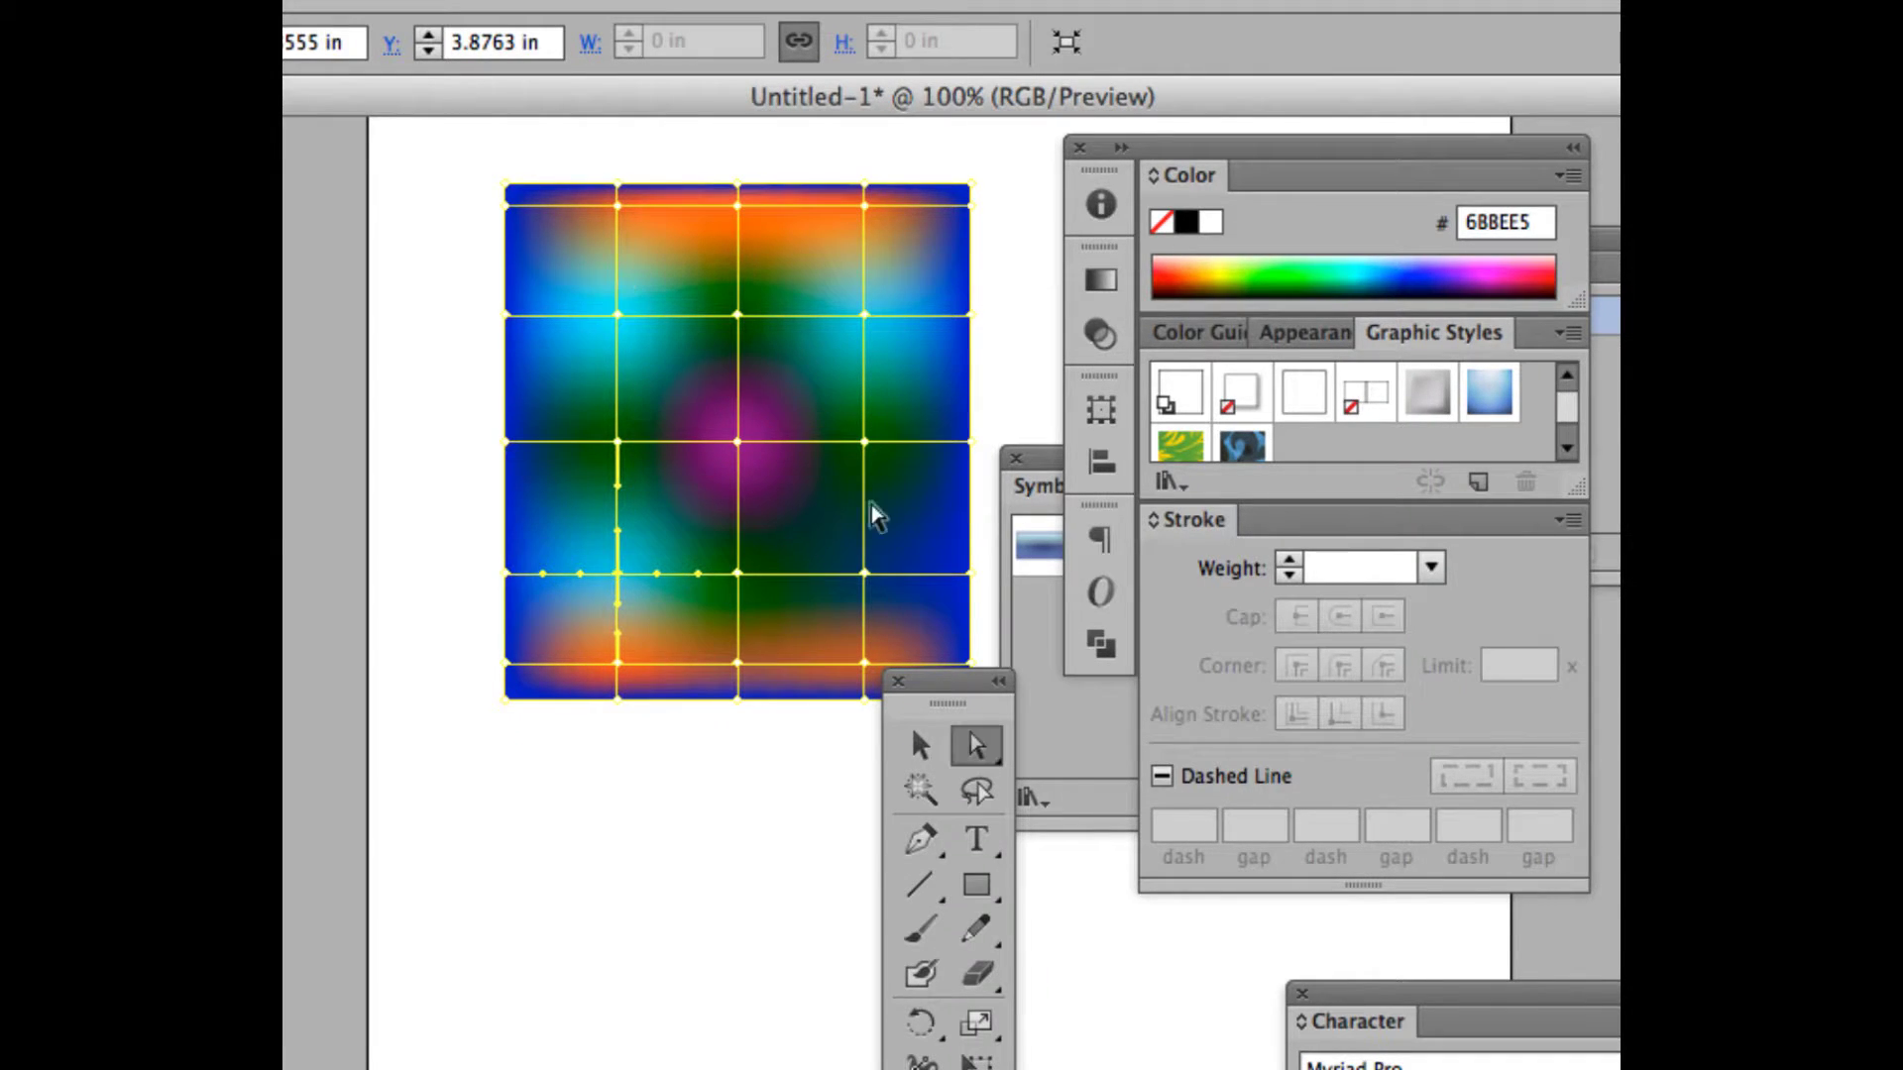
left_click(864, 572)
key("i")
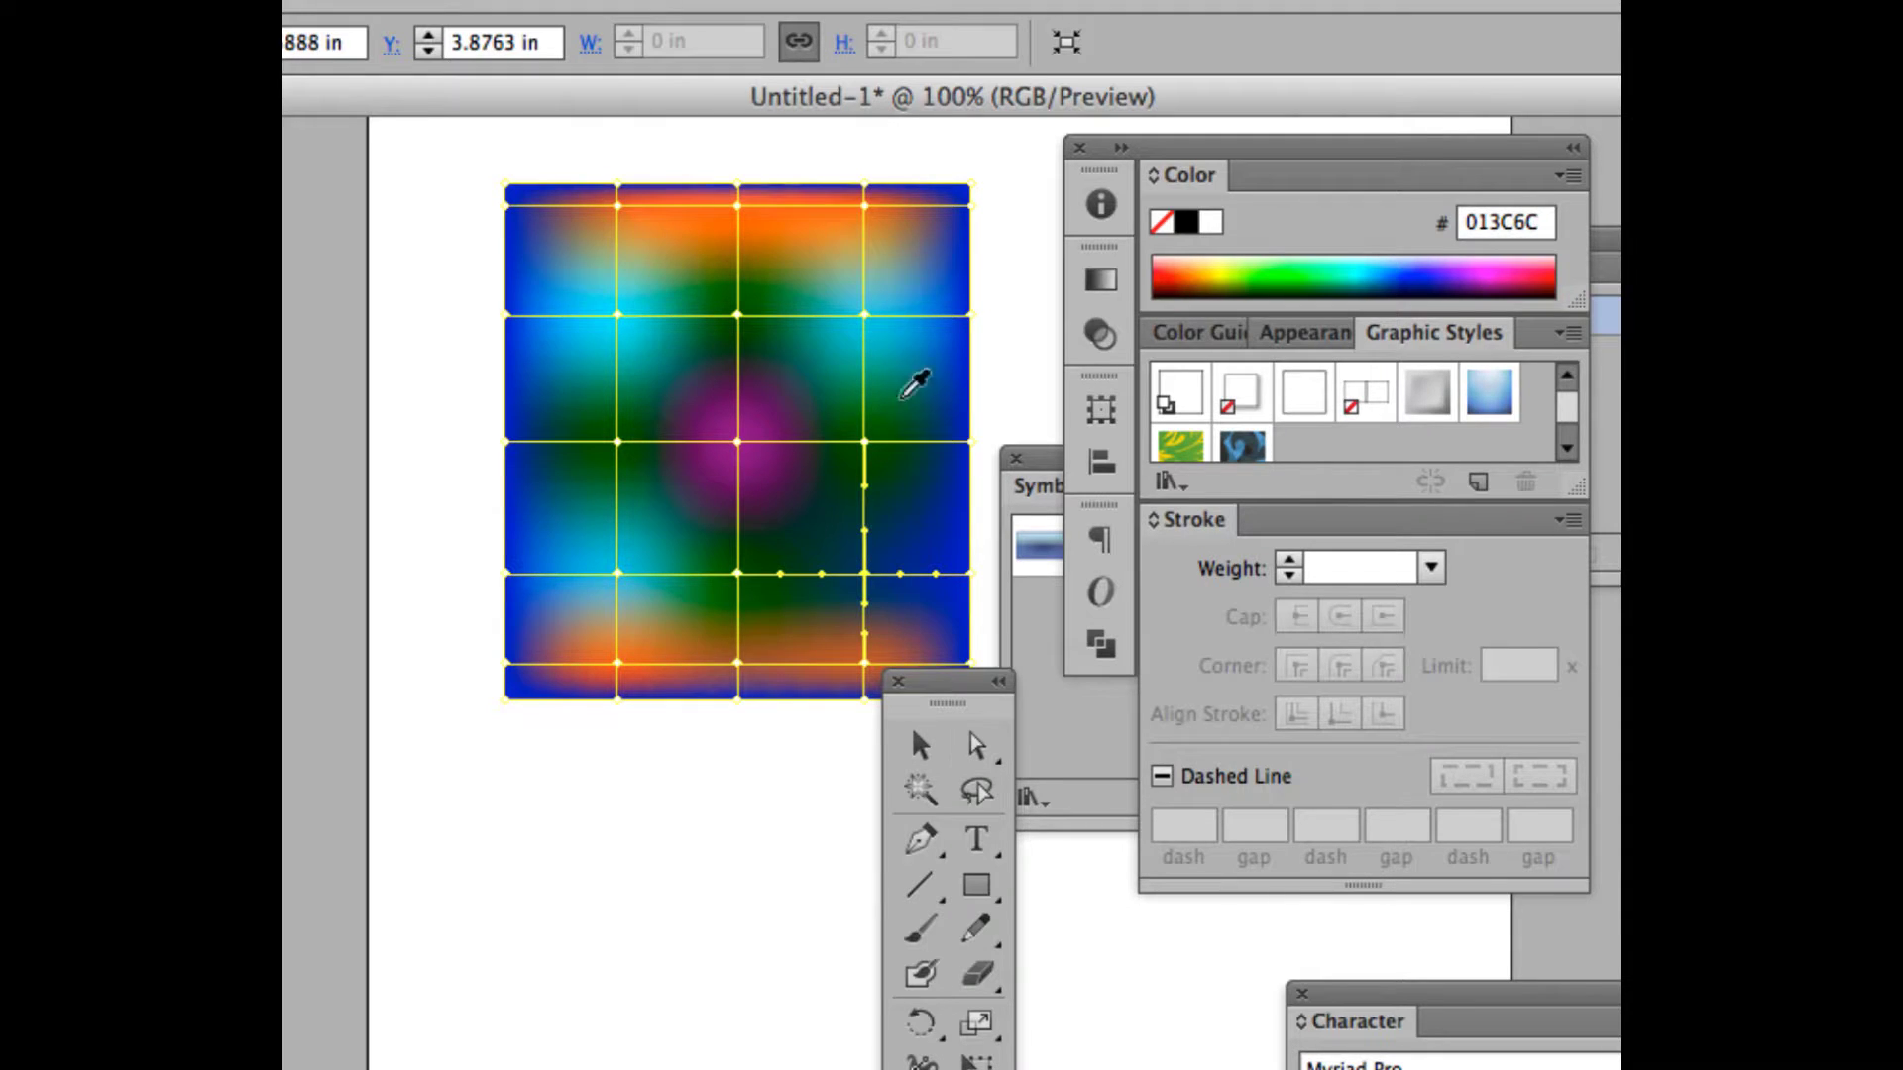
left_click(878, 302)
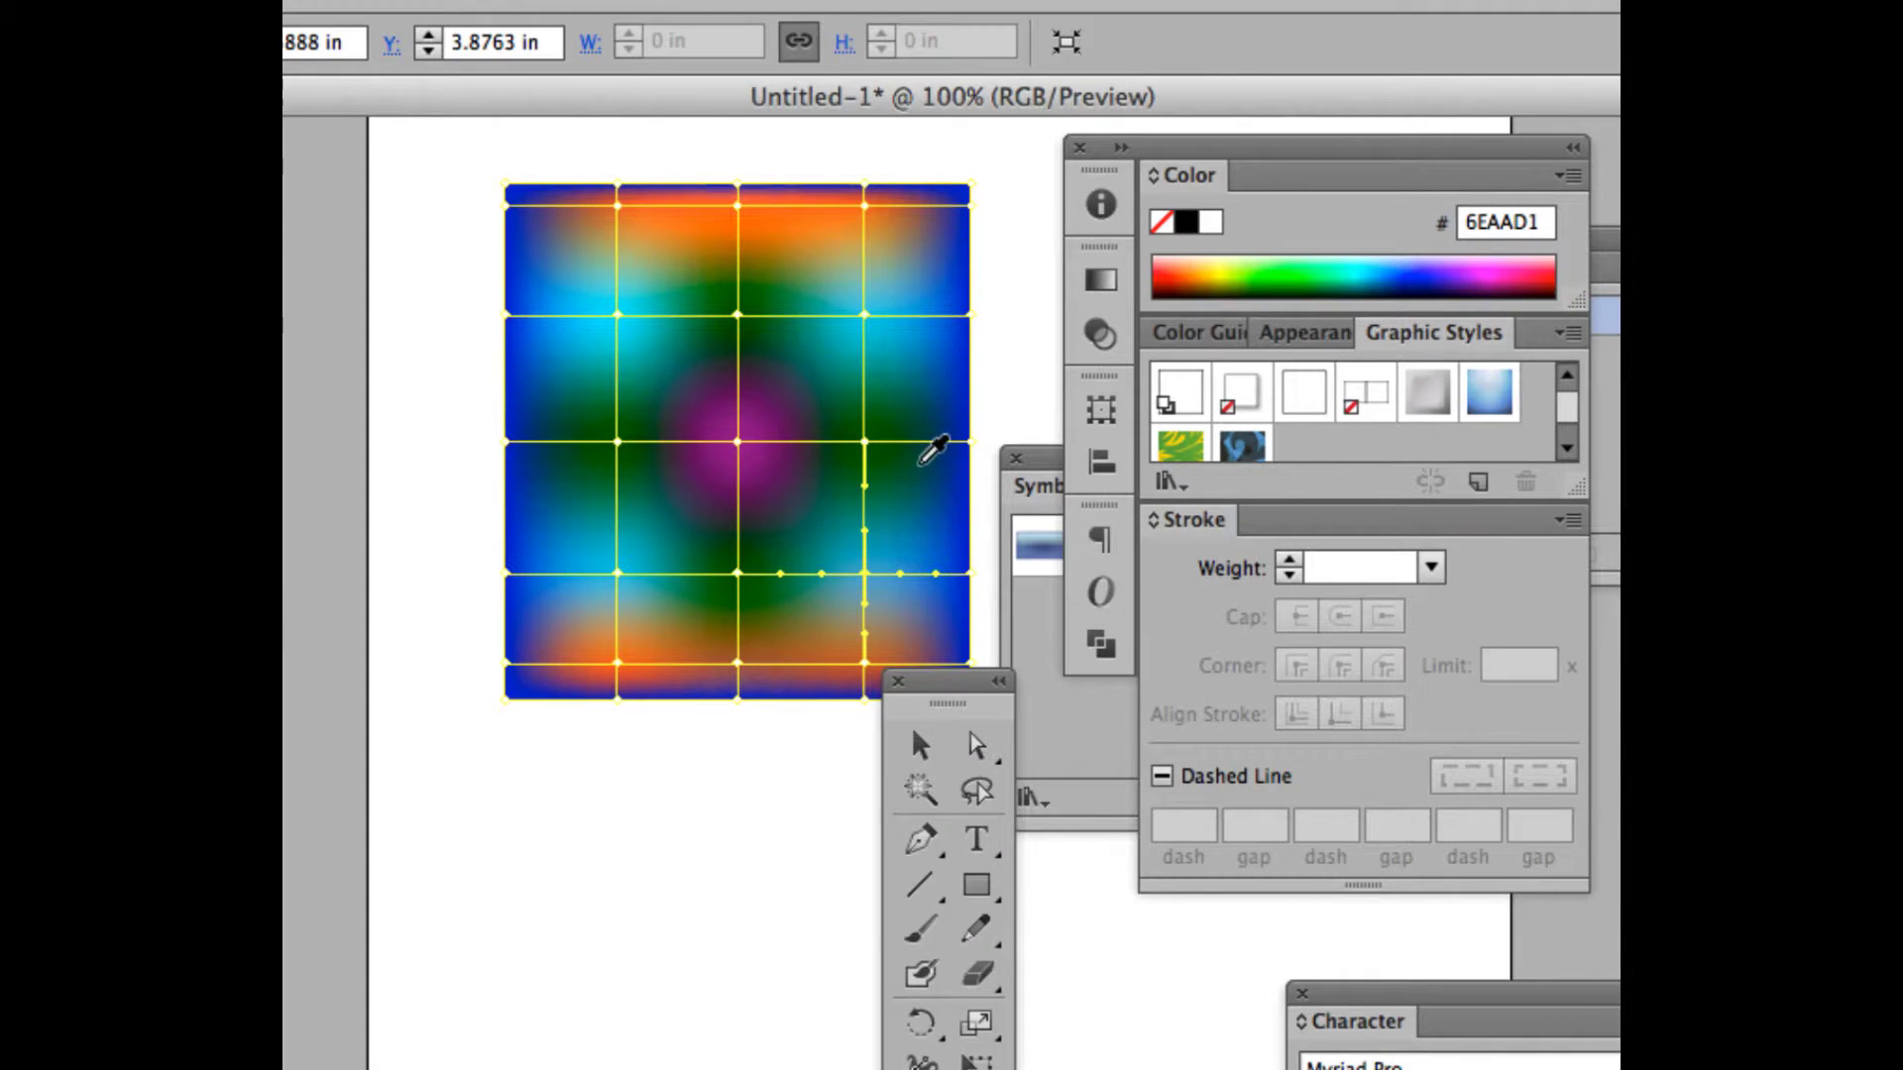
scroll(976, 282, "up", 3)
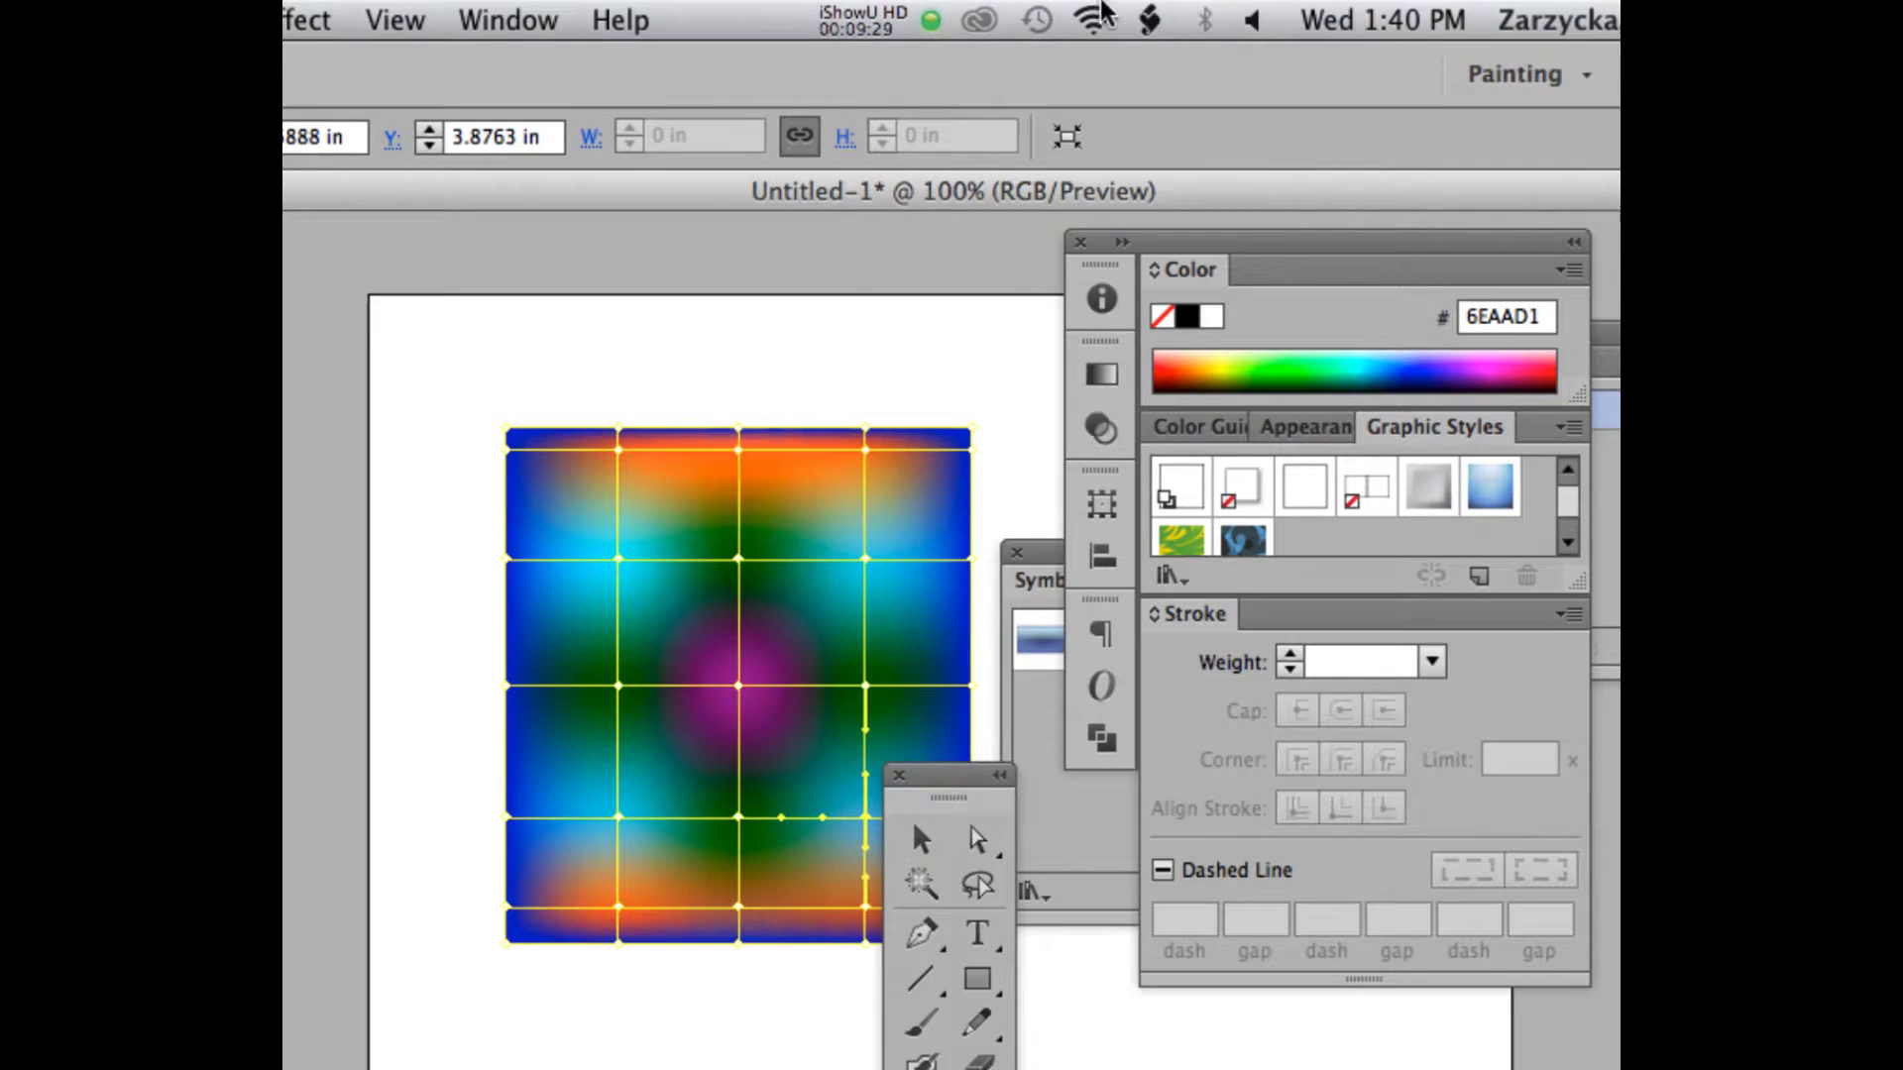
left_click(895, 15)
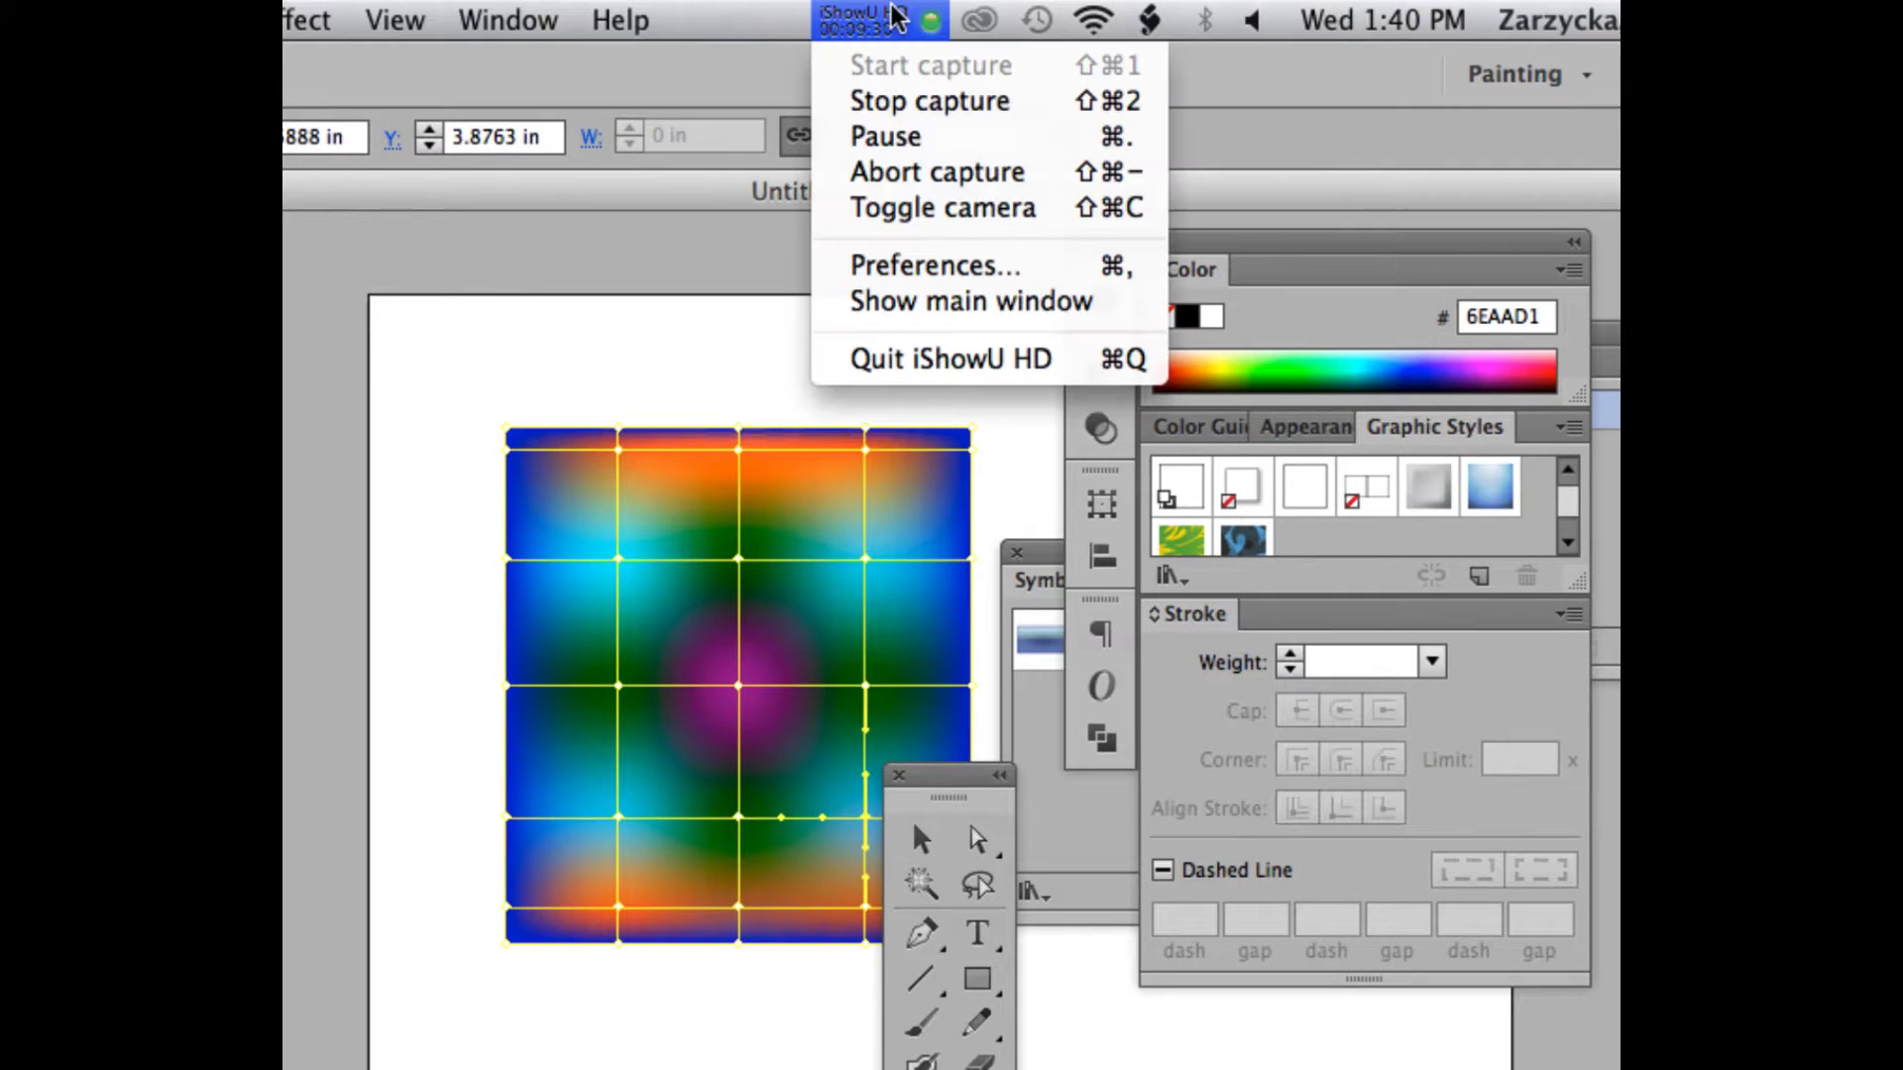
left_click(908, 139)
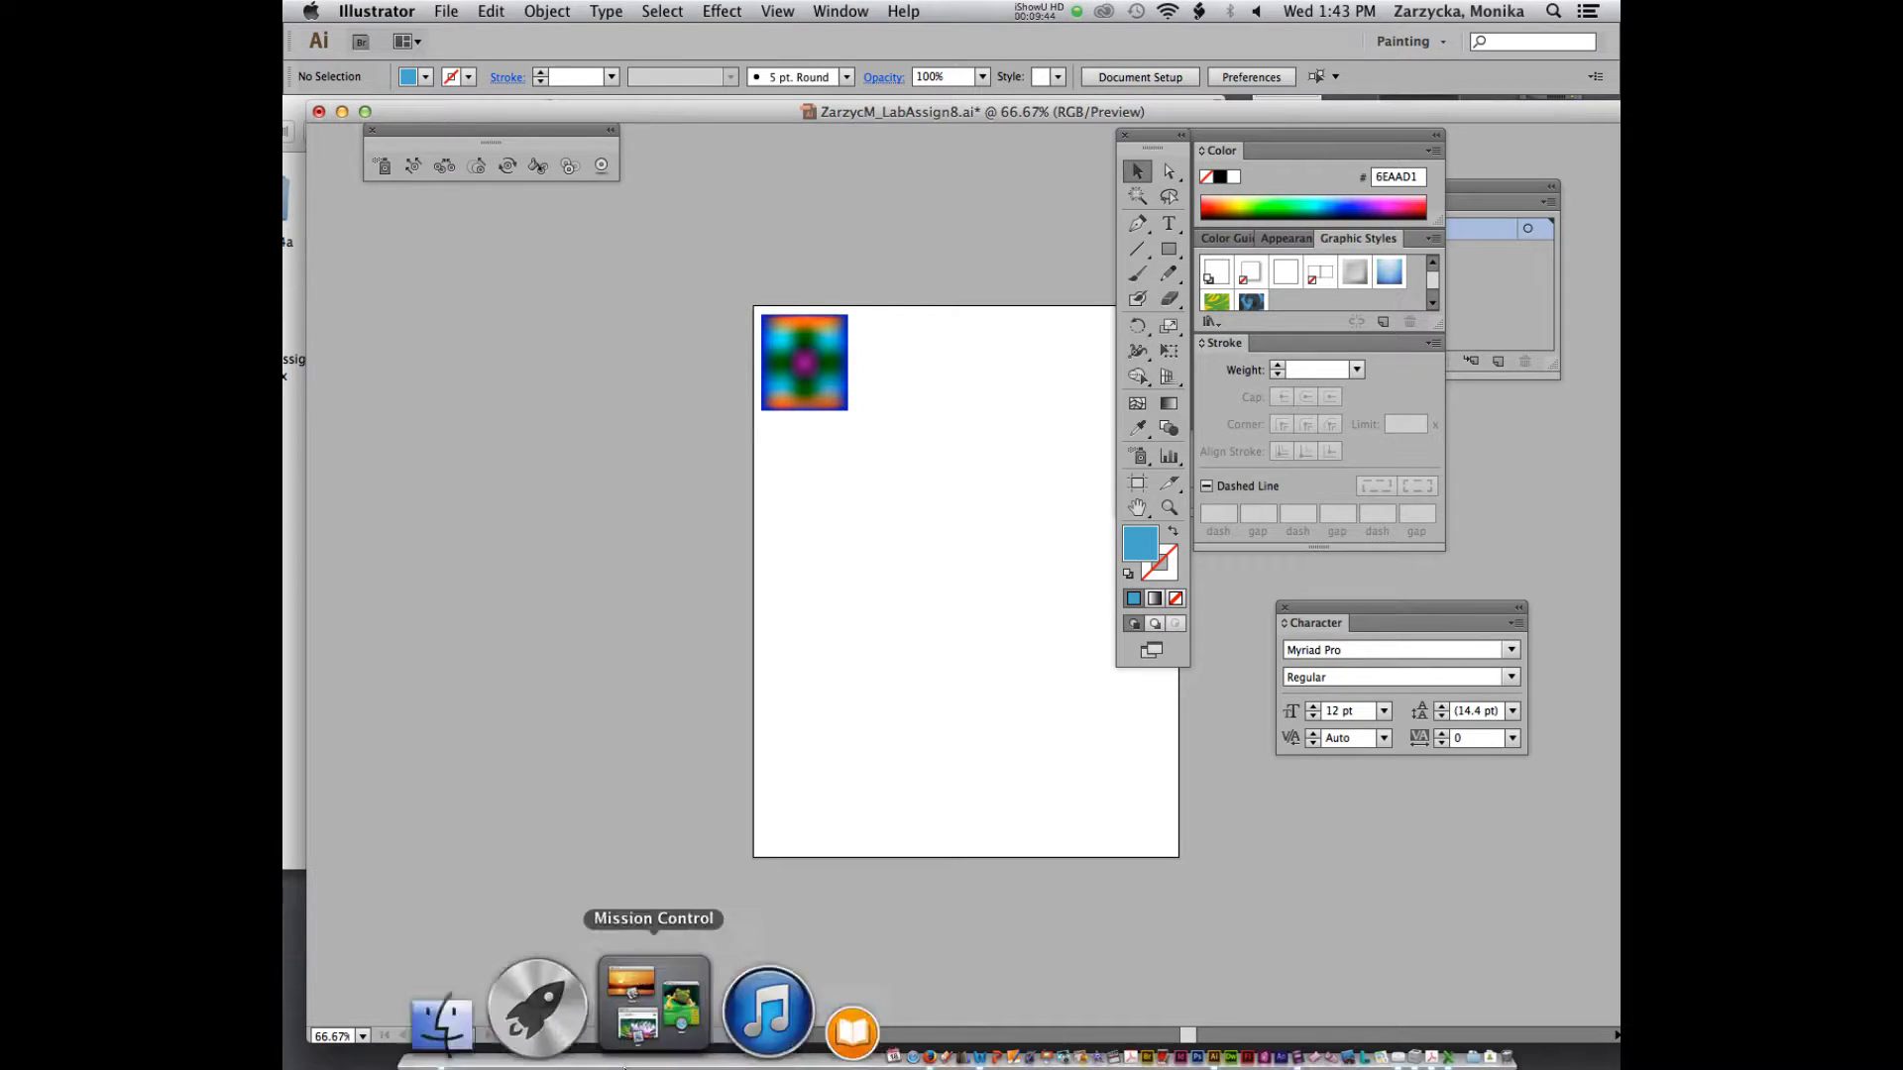
- Switch to Finder, connect to the server cot-digital.tech.uh.edu and mount its Public volume
left_click(615, 1001)
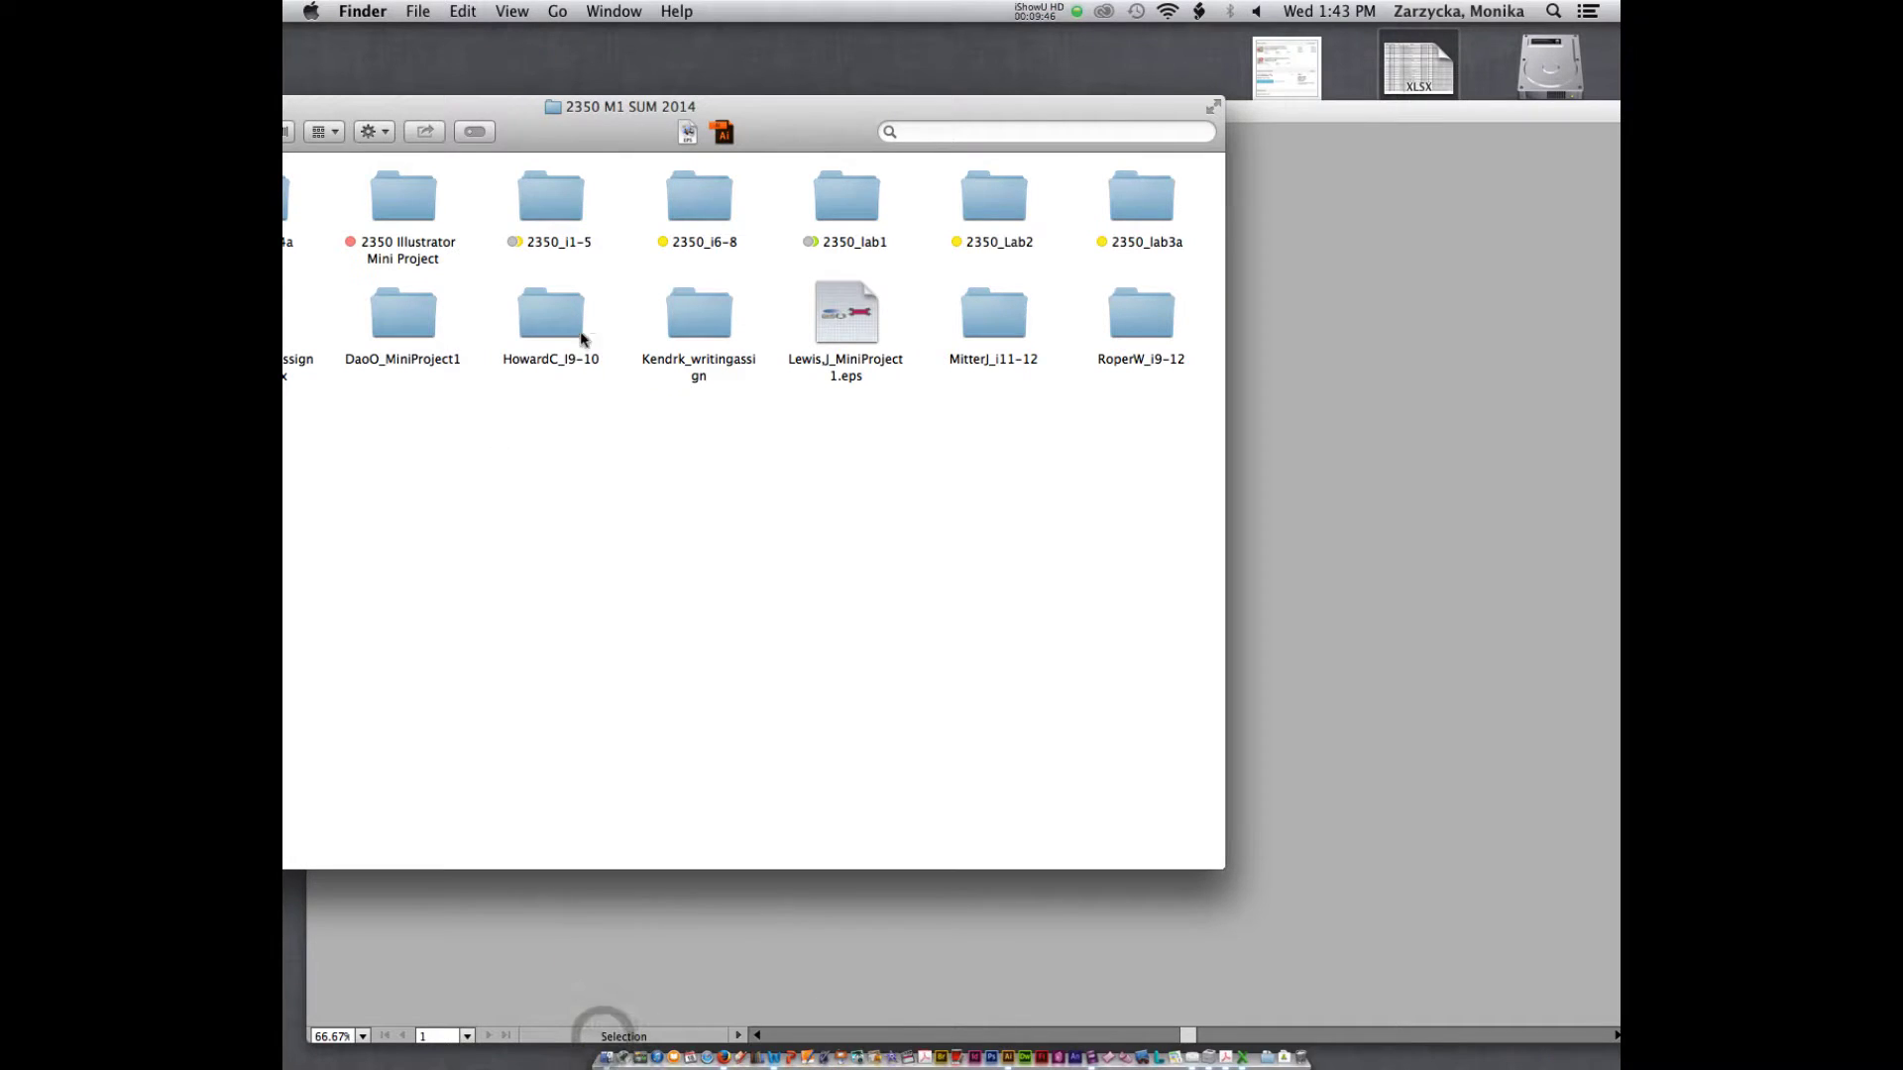
left_click_drag(293, 102, 597, 141)
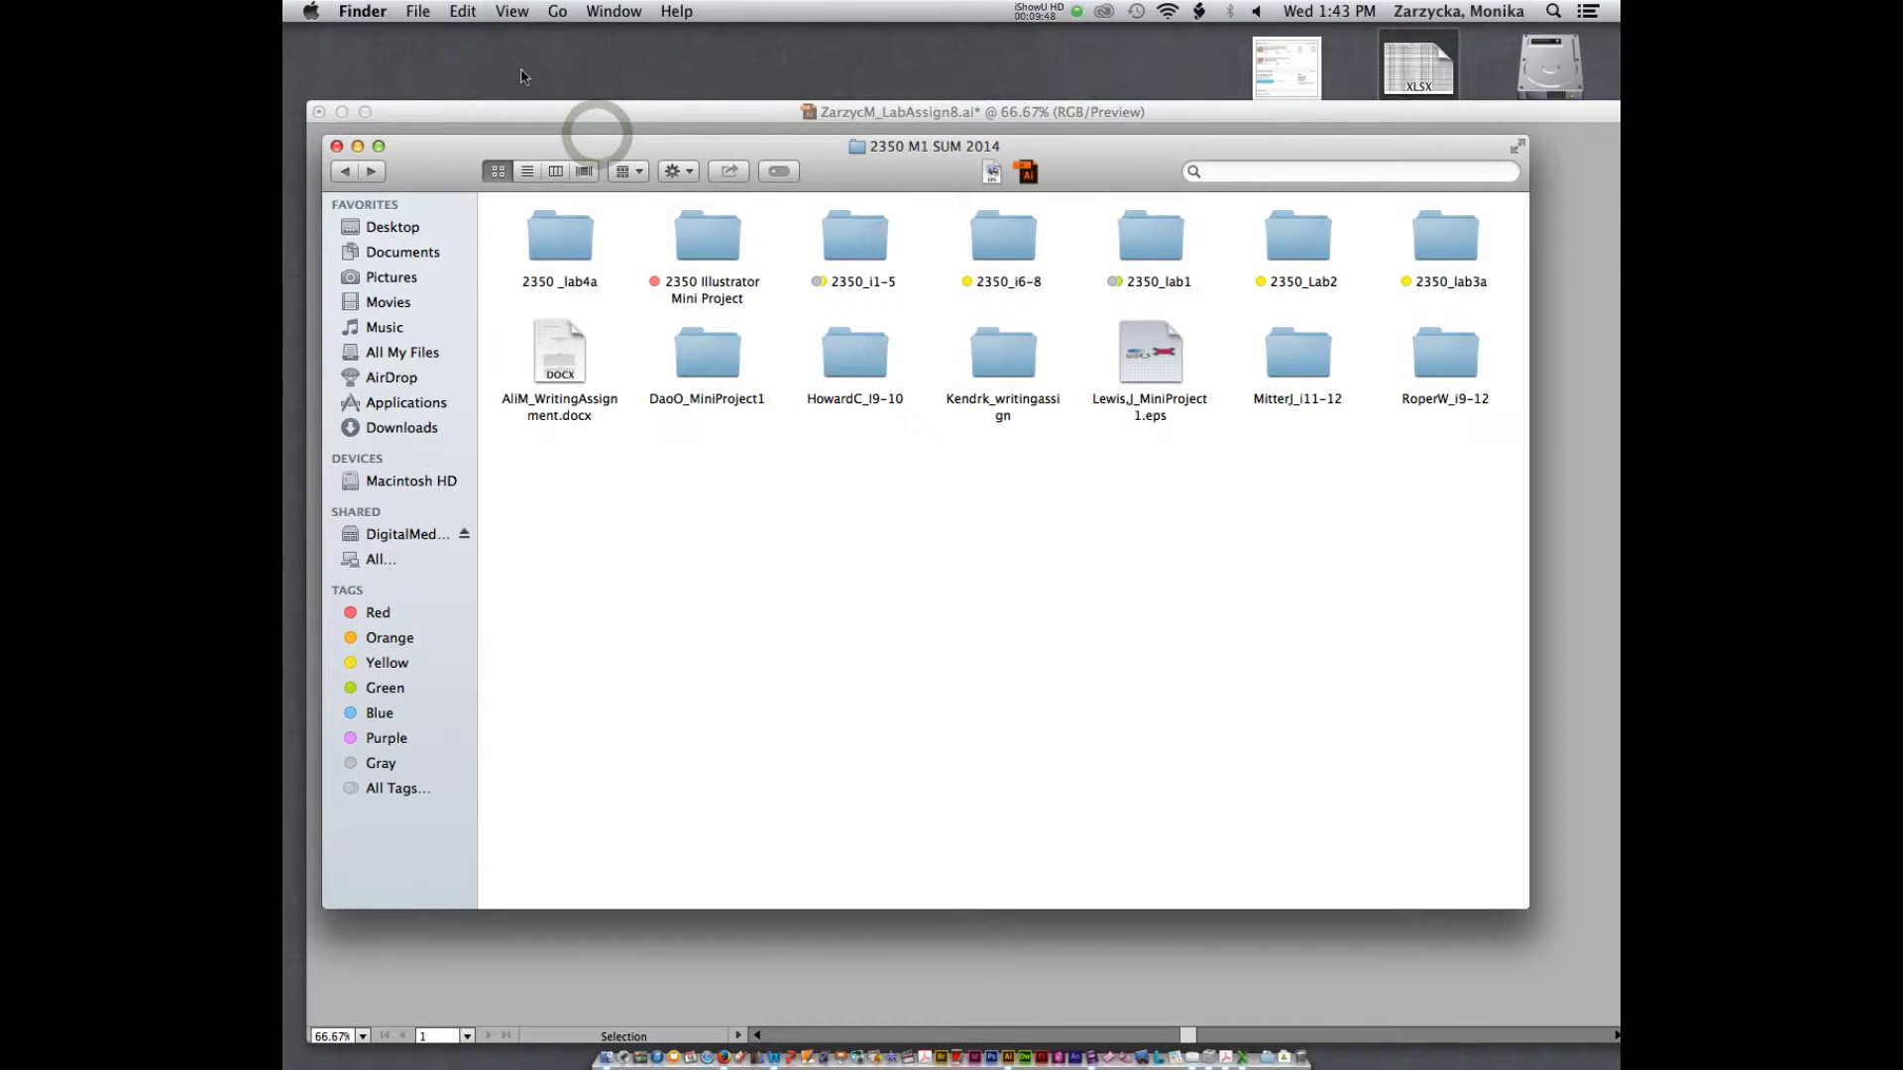
key("super+k")
left_click_drag(520, 192, 876, 197)
left_click(1056, 397)
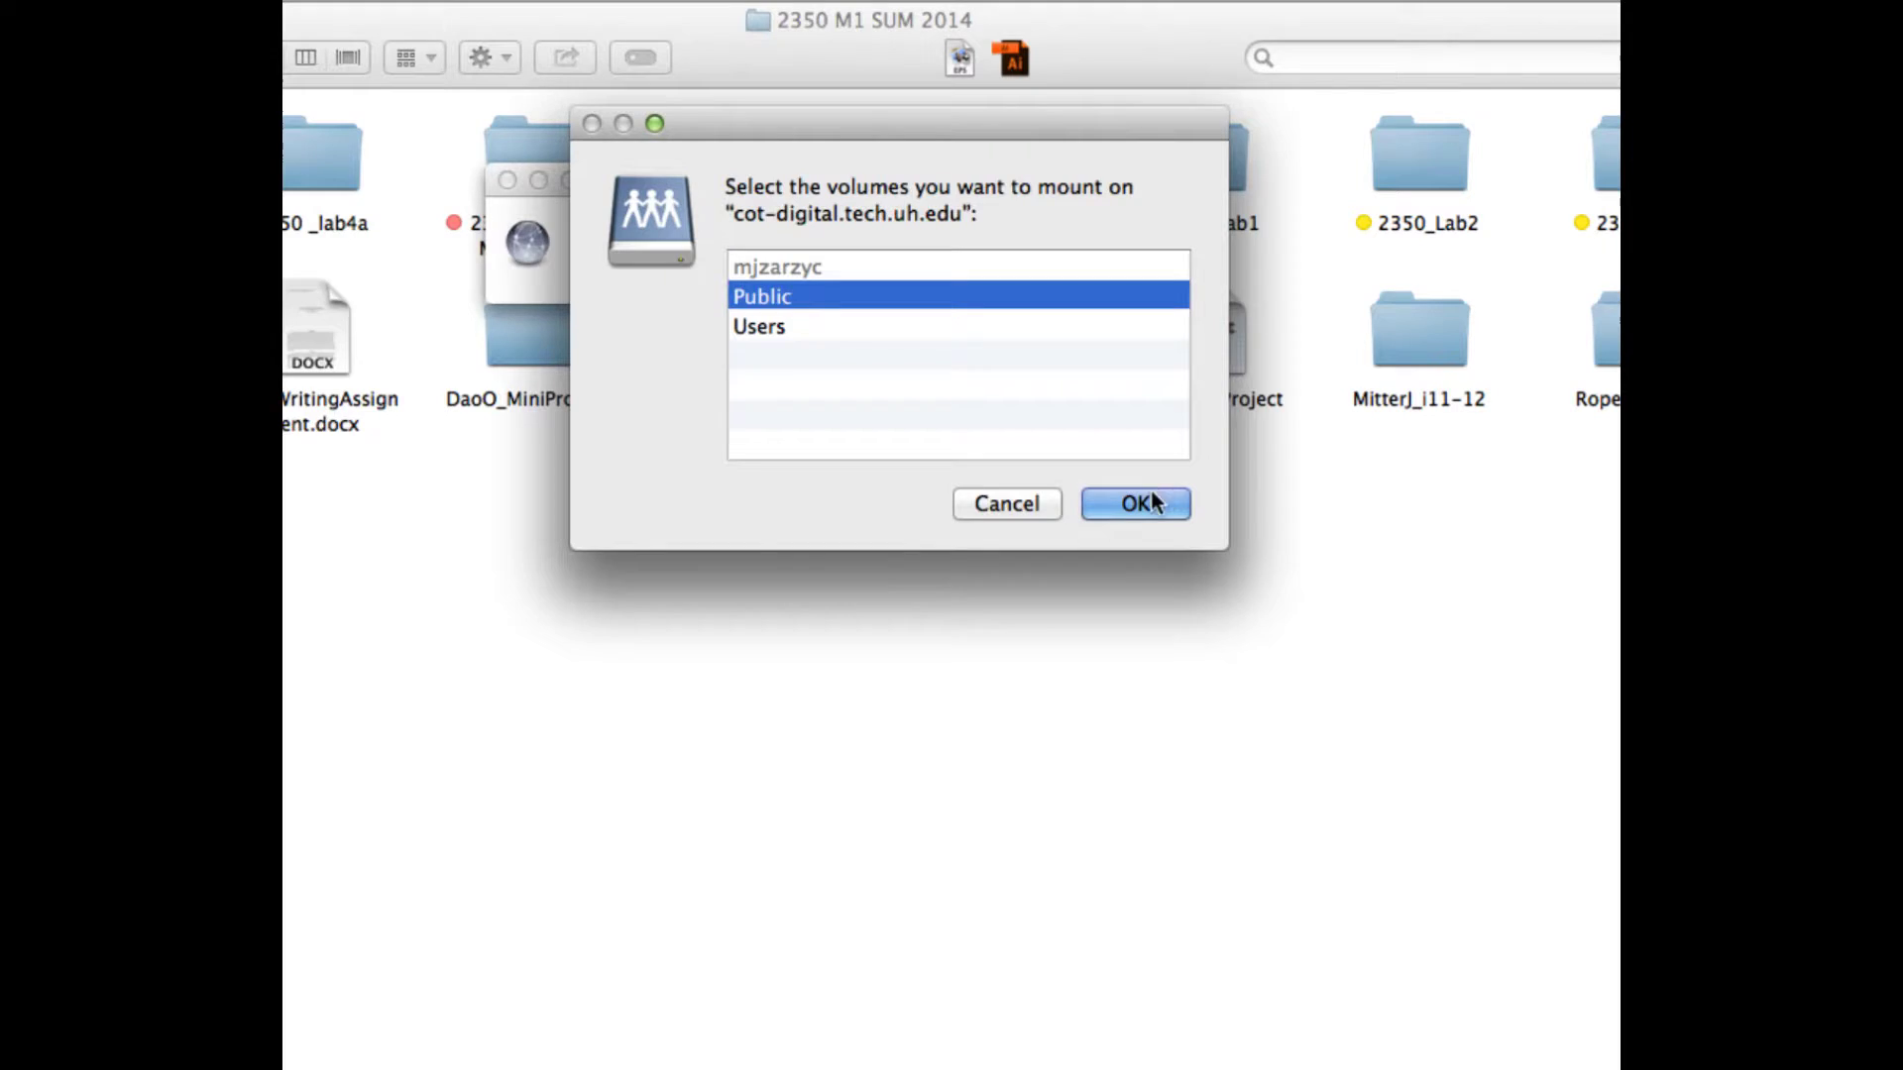
left_click(1151, 495)
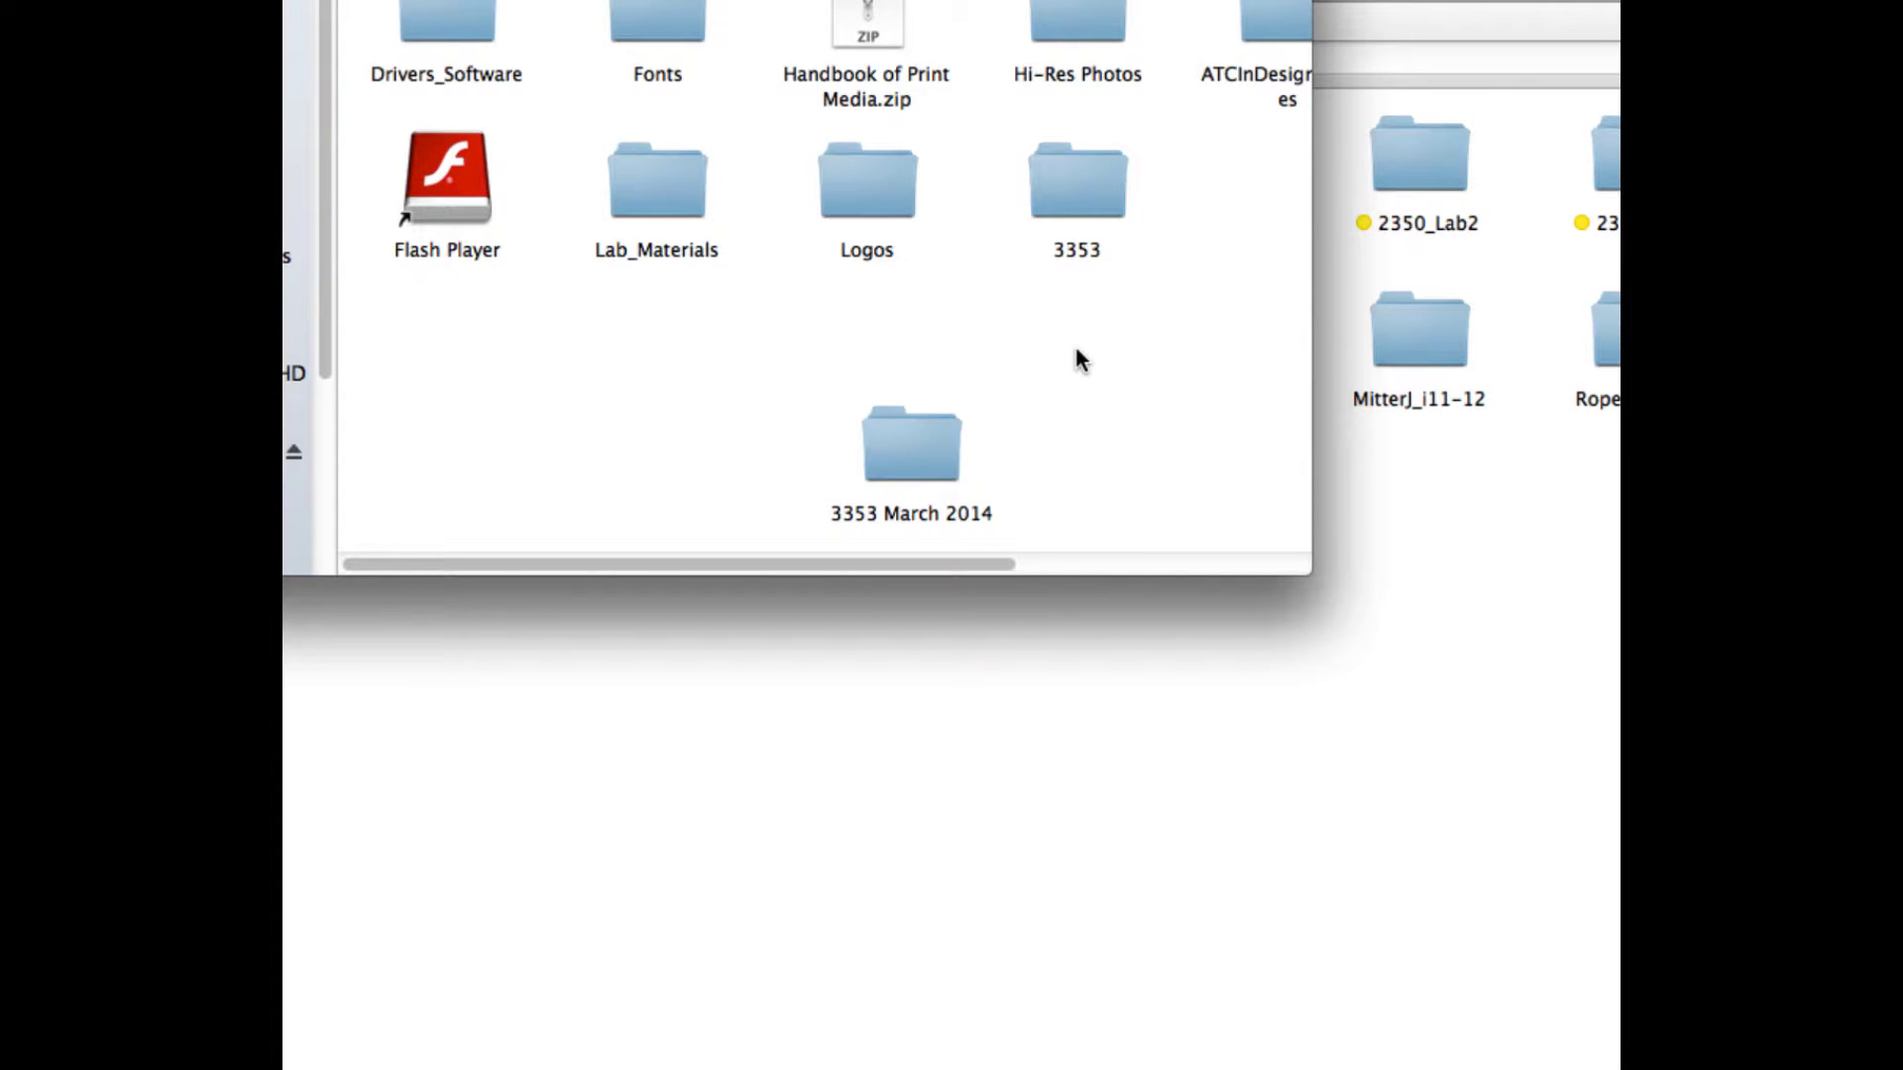
- Open Lab_Materials and its DIGM 2350 folder on the server, and copy the Lab5 folder to the desktop
double_click(639, 188)
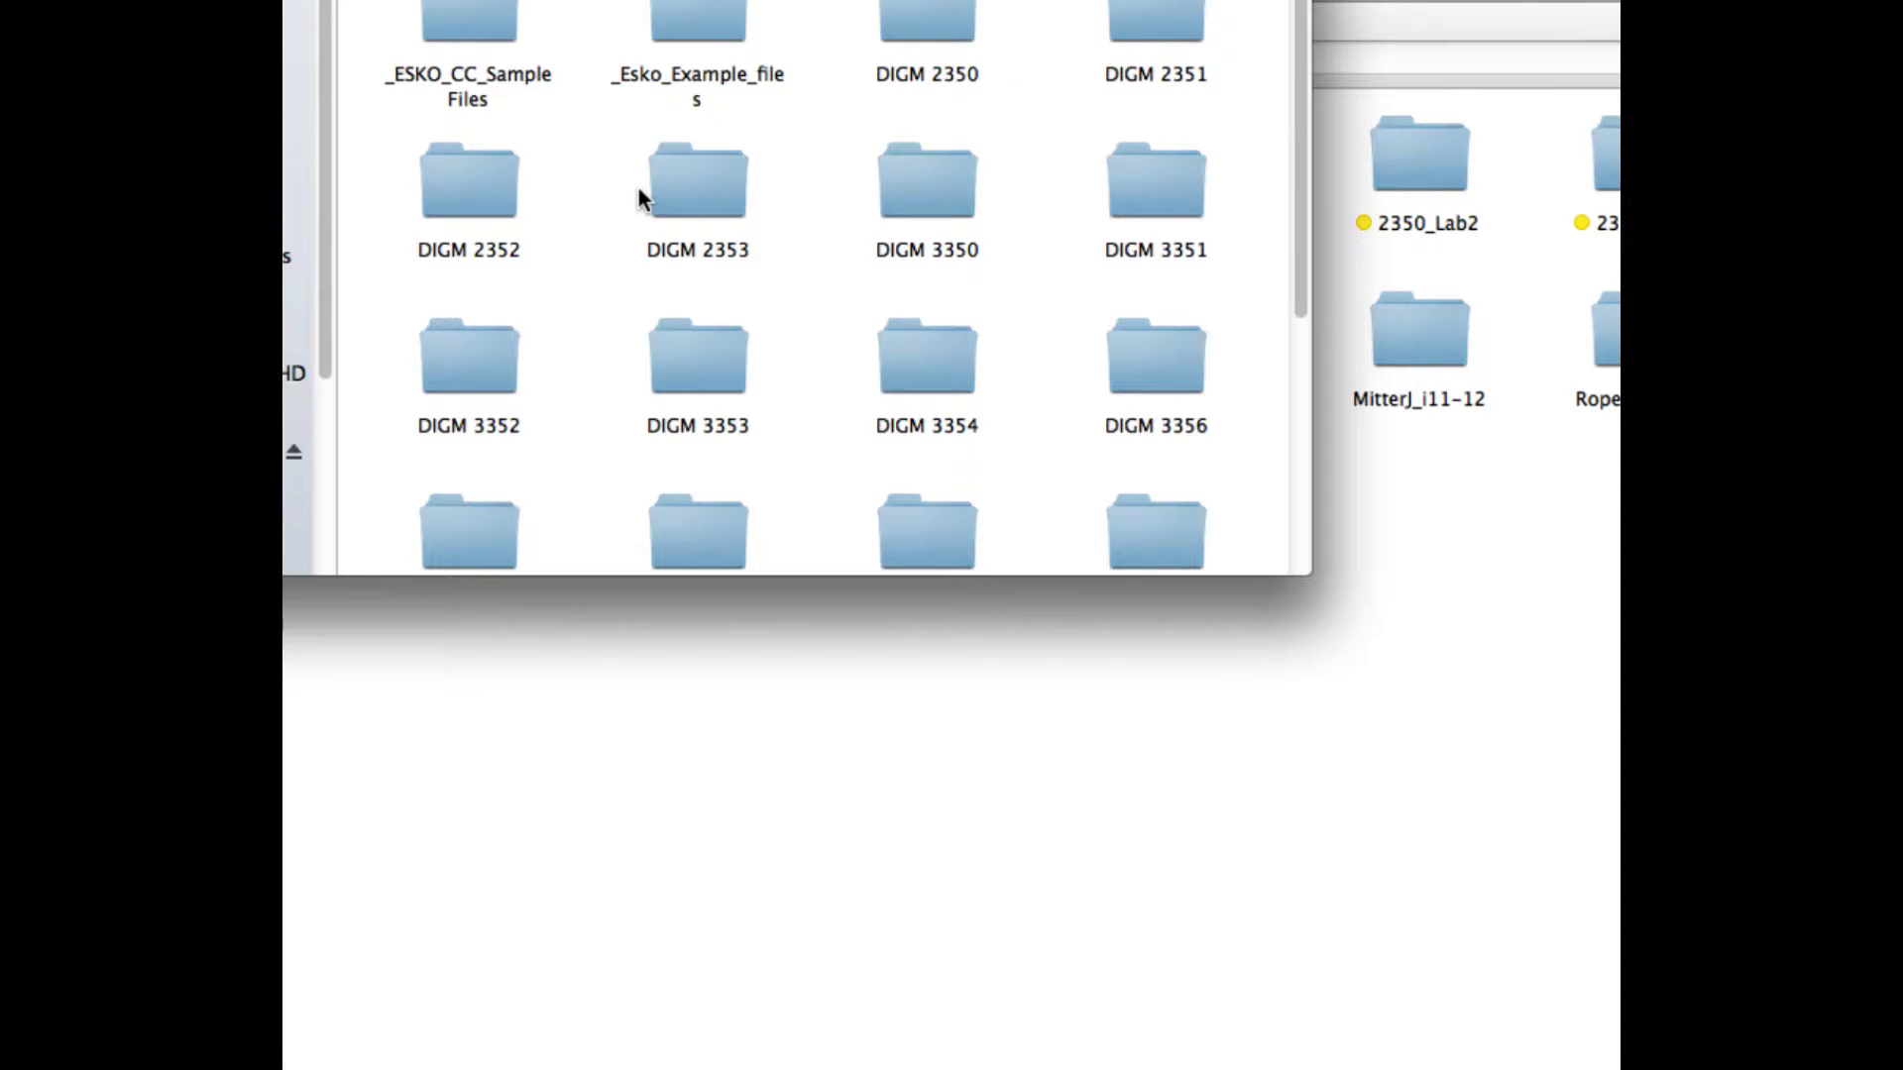
double_click(938, 20)
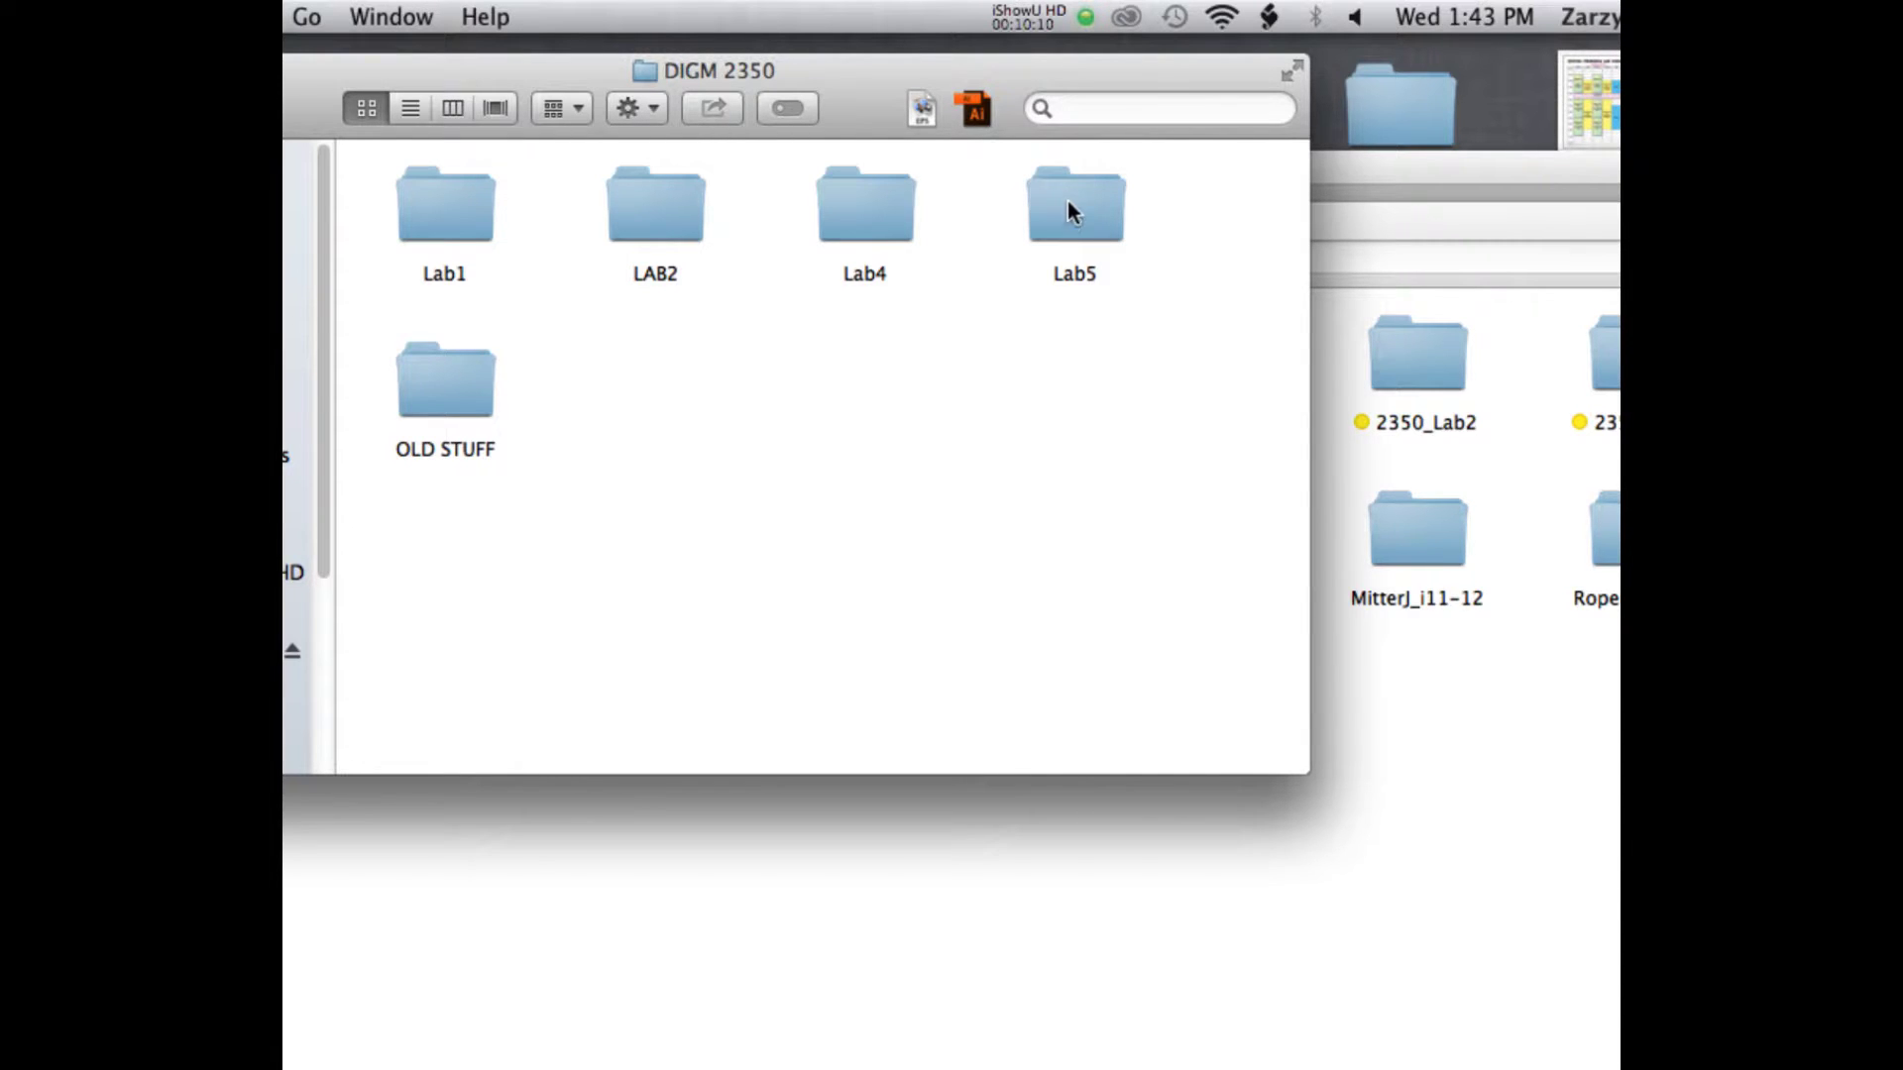
left_click_drag(1064, 207, 1095, 10)
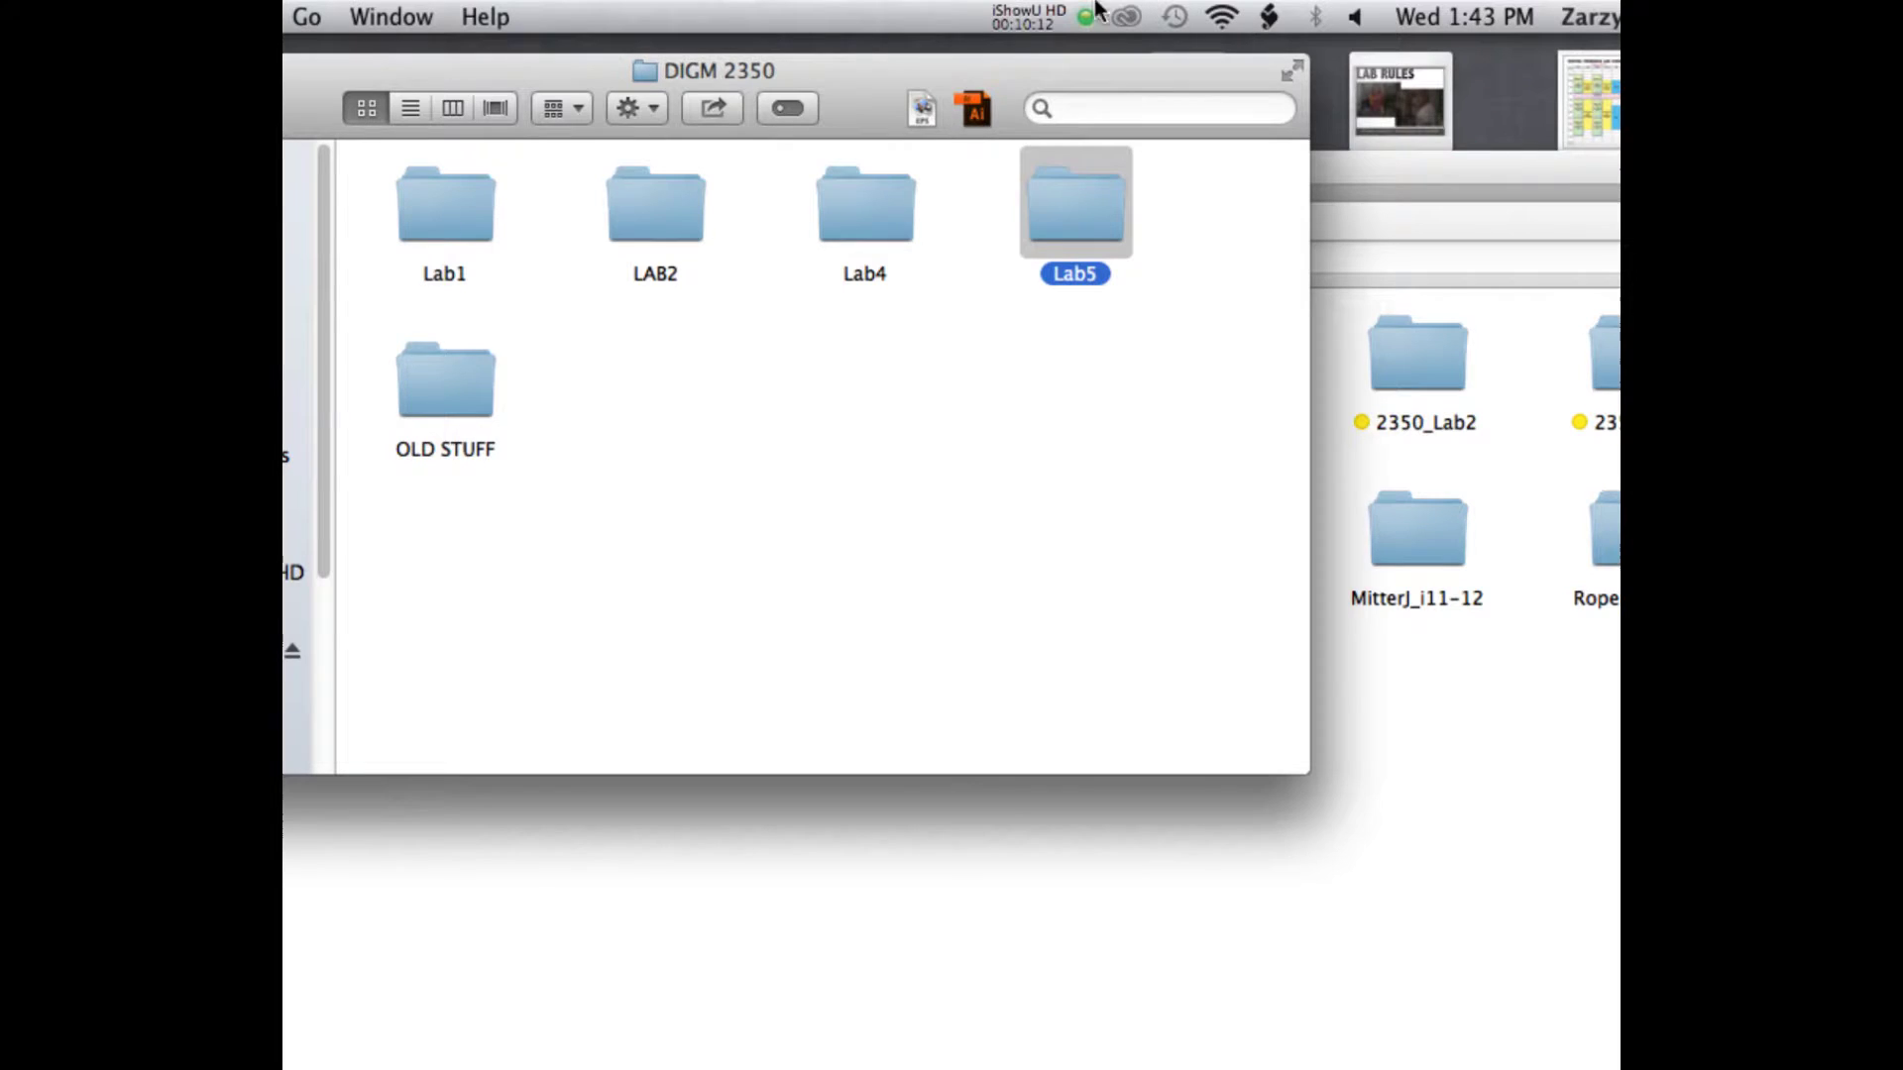
left_click(1009, 12)
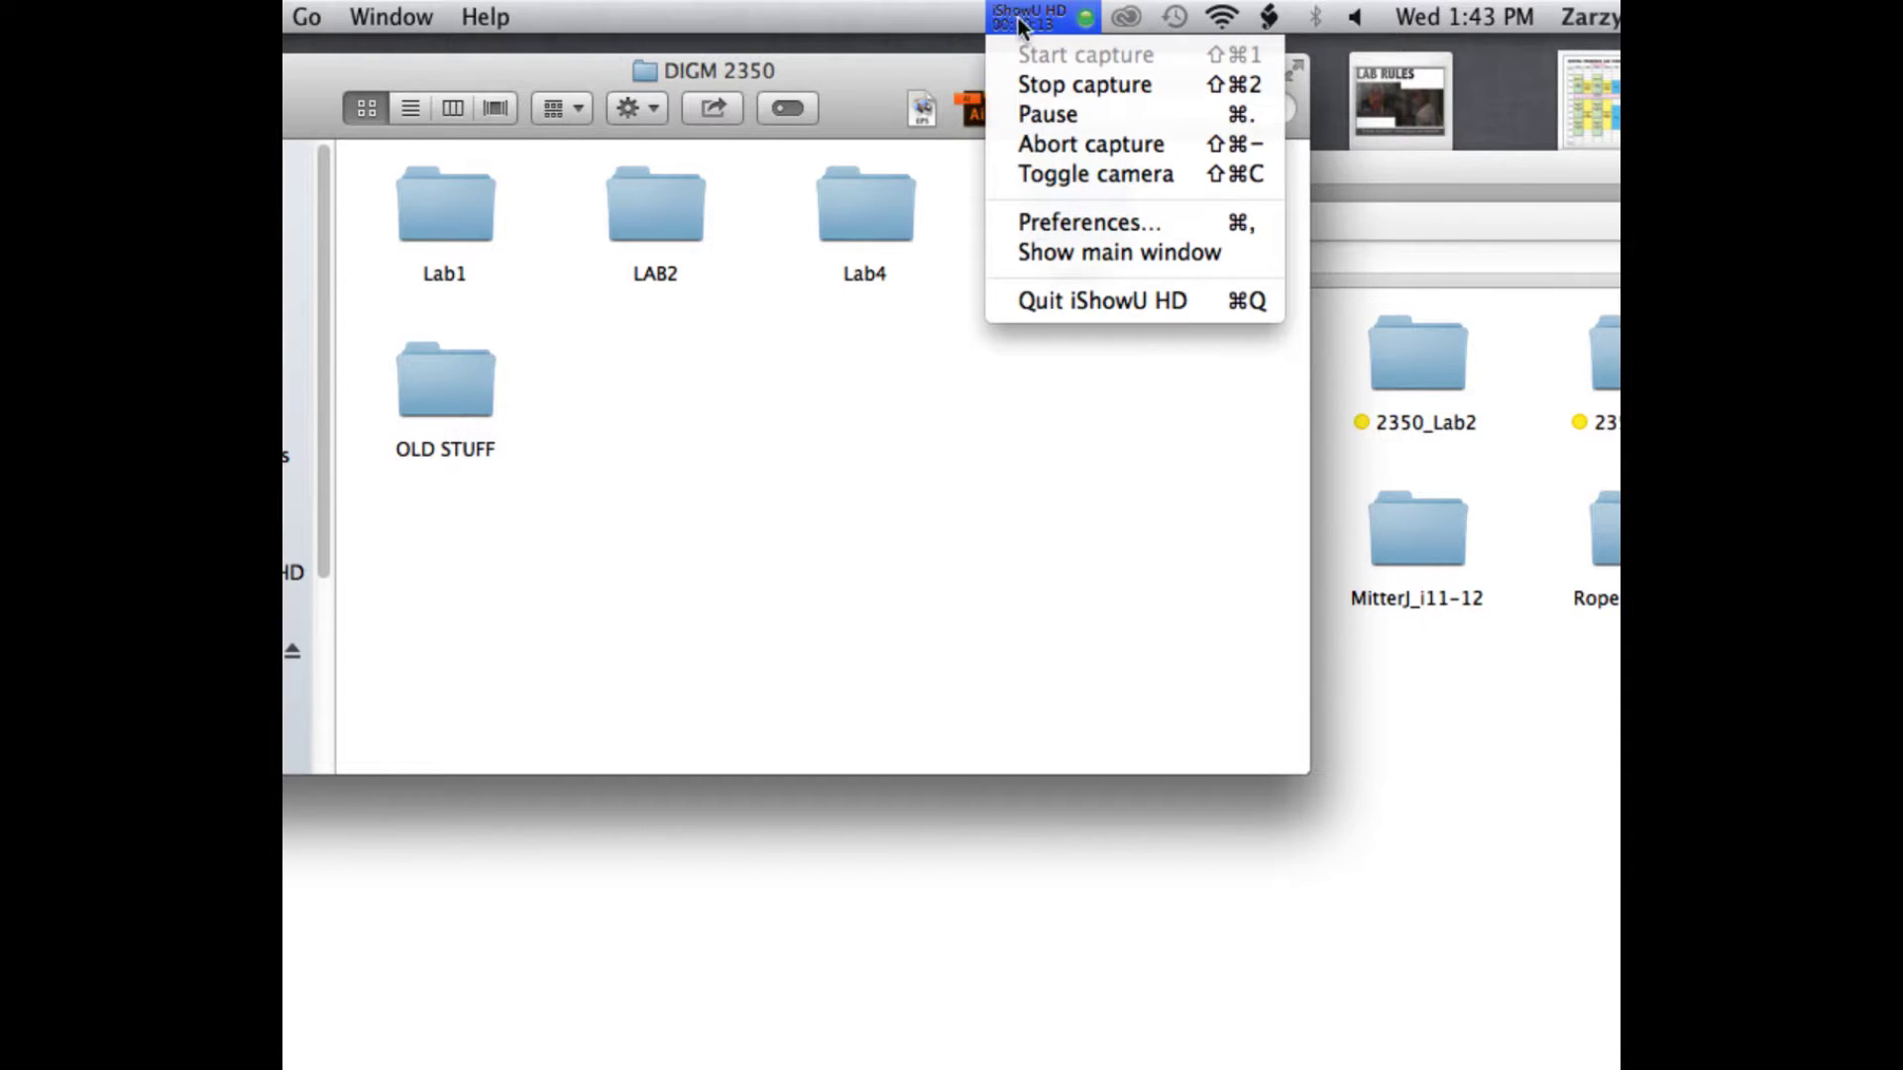
left_click(1052, 111)
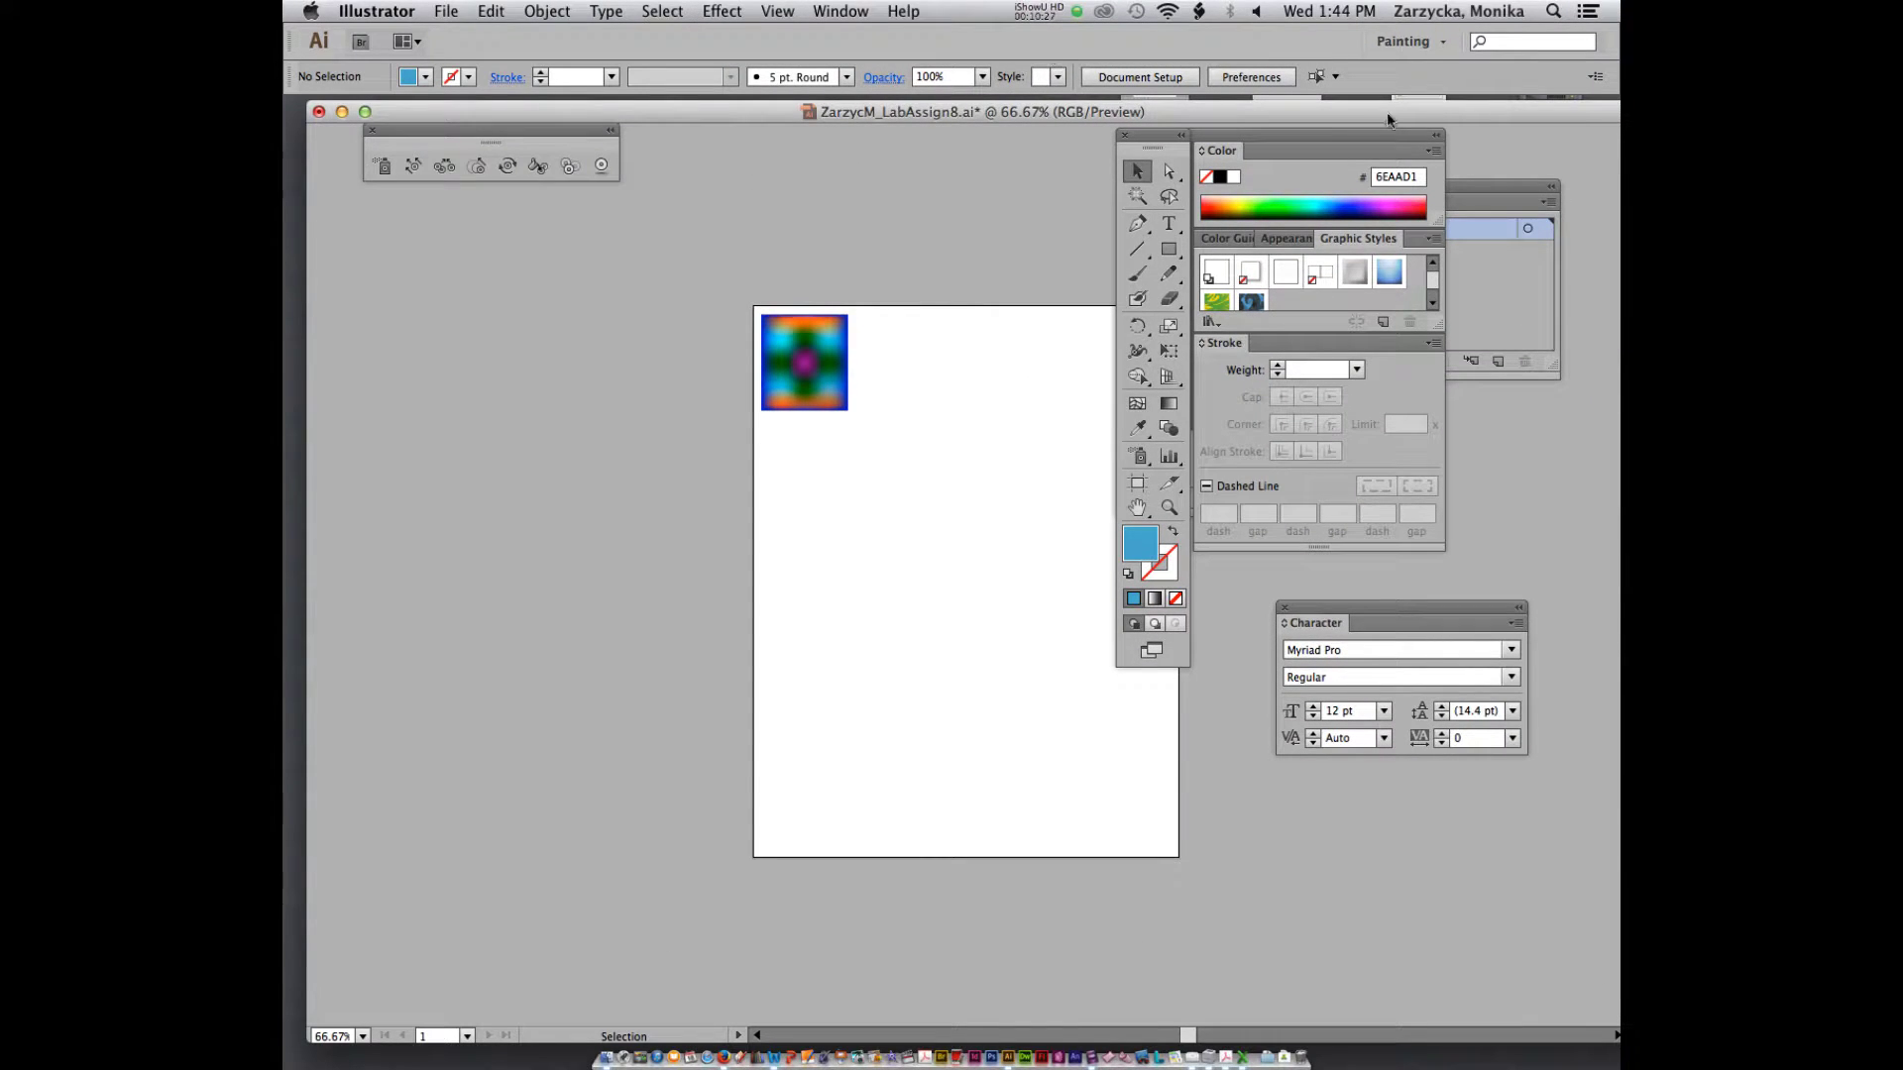
- In Illustrator, lock Layer 1 holding the mesh rectangle and add a new layer above it
left_click(1473, 188)
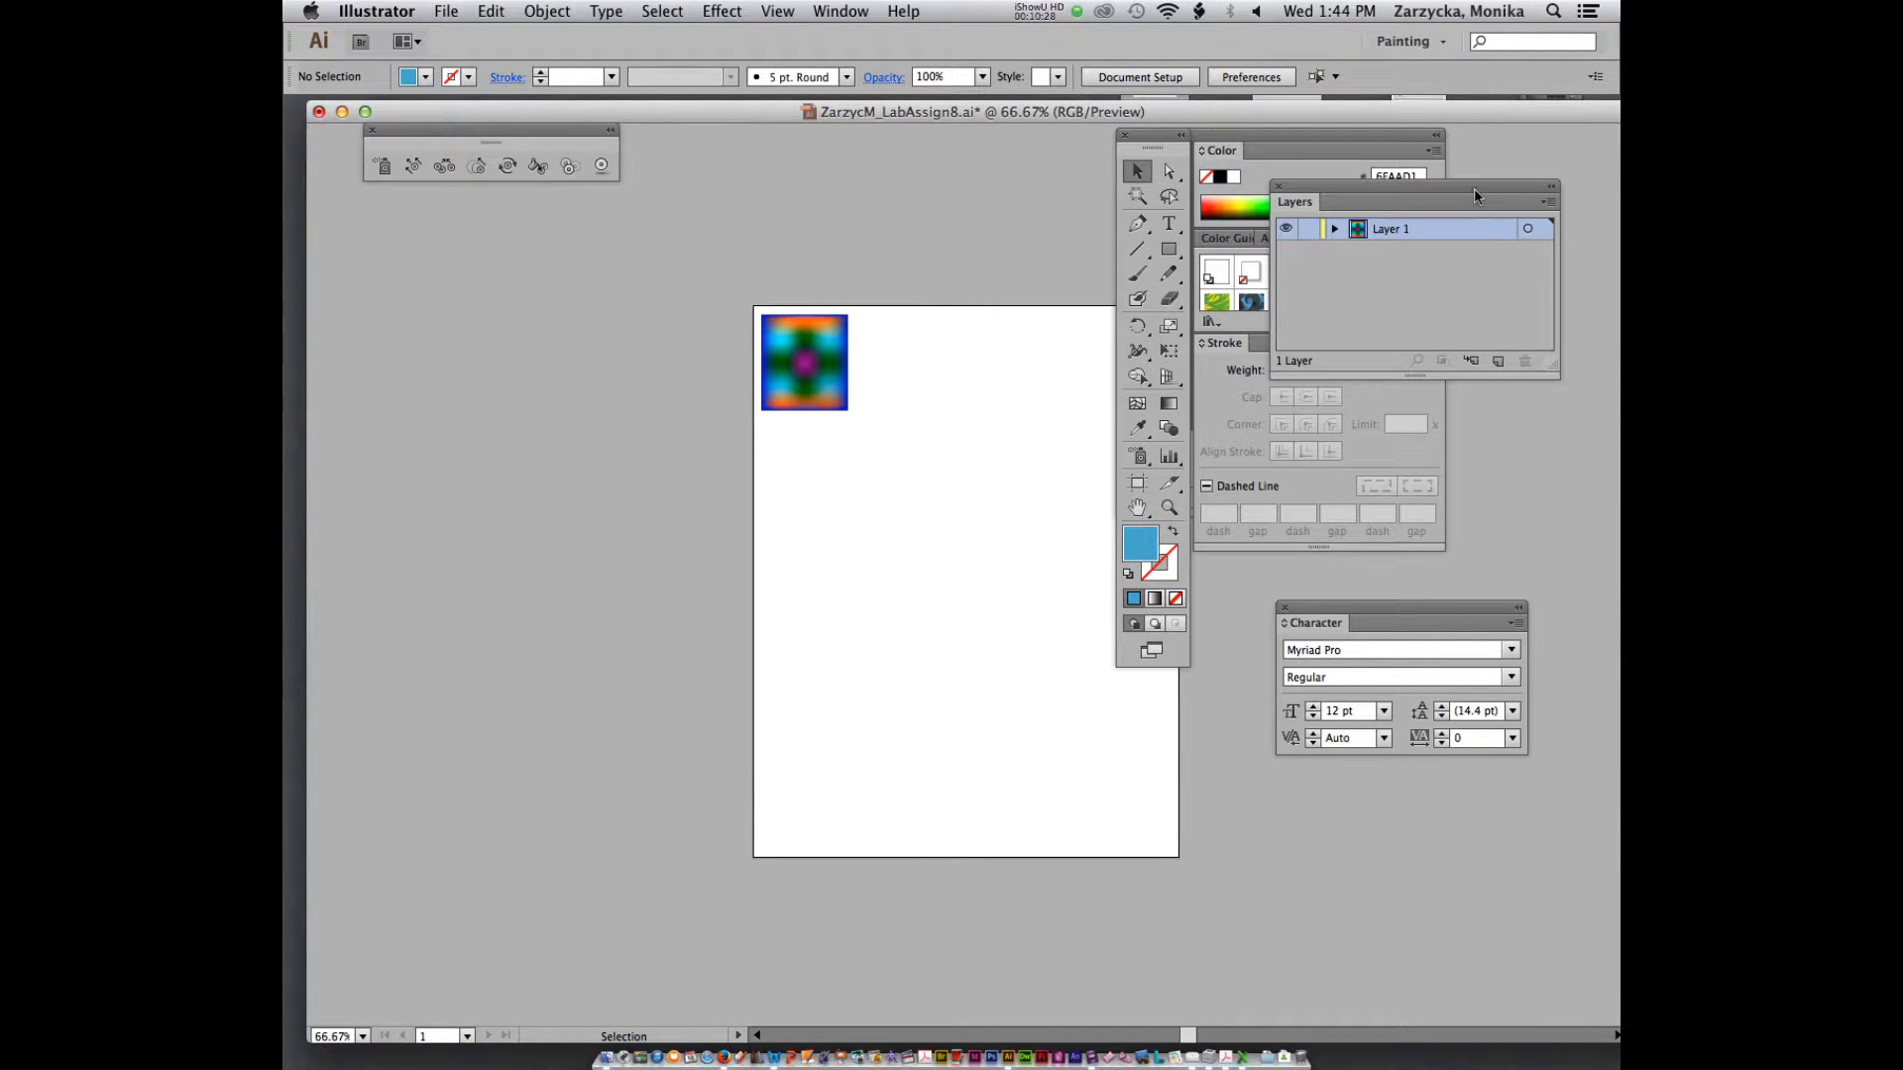
left_click(1397, 230)
left_click(1308, 229)
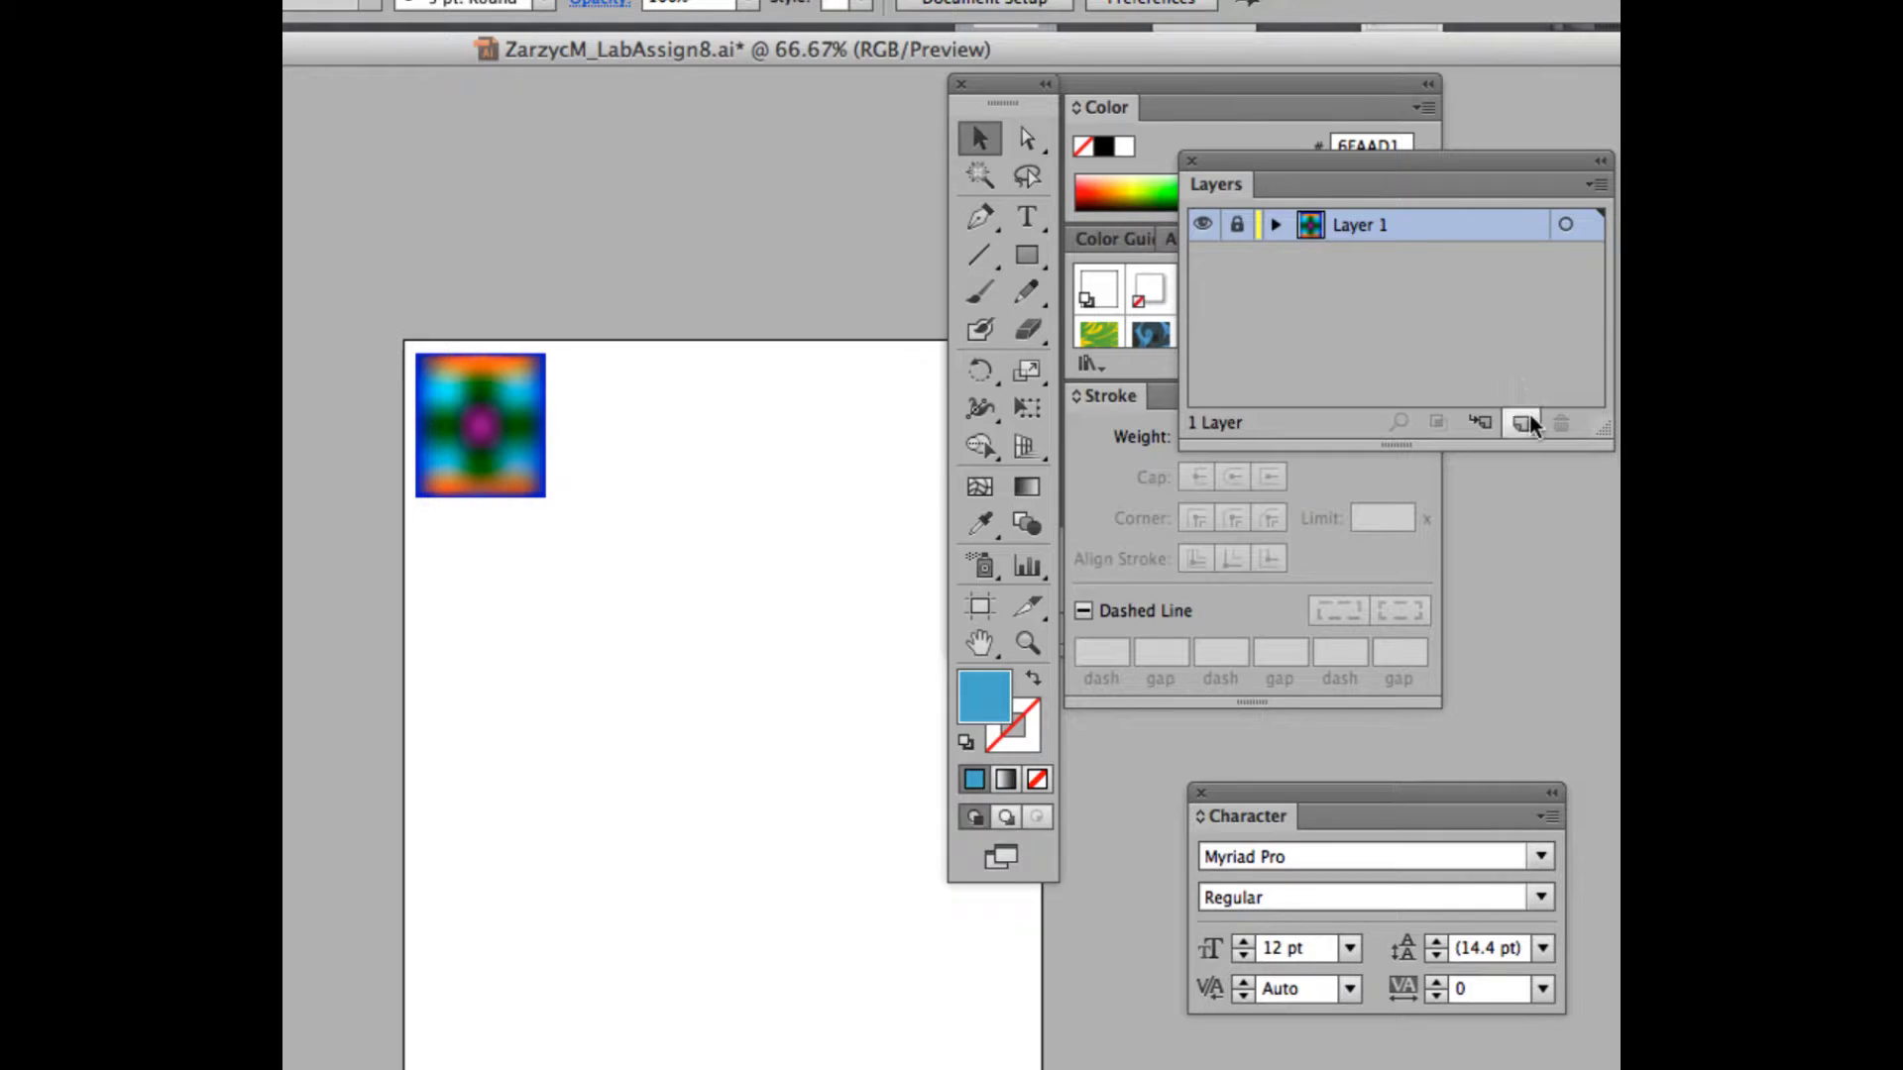
left_click(1524, 422)
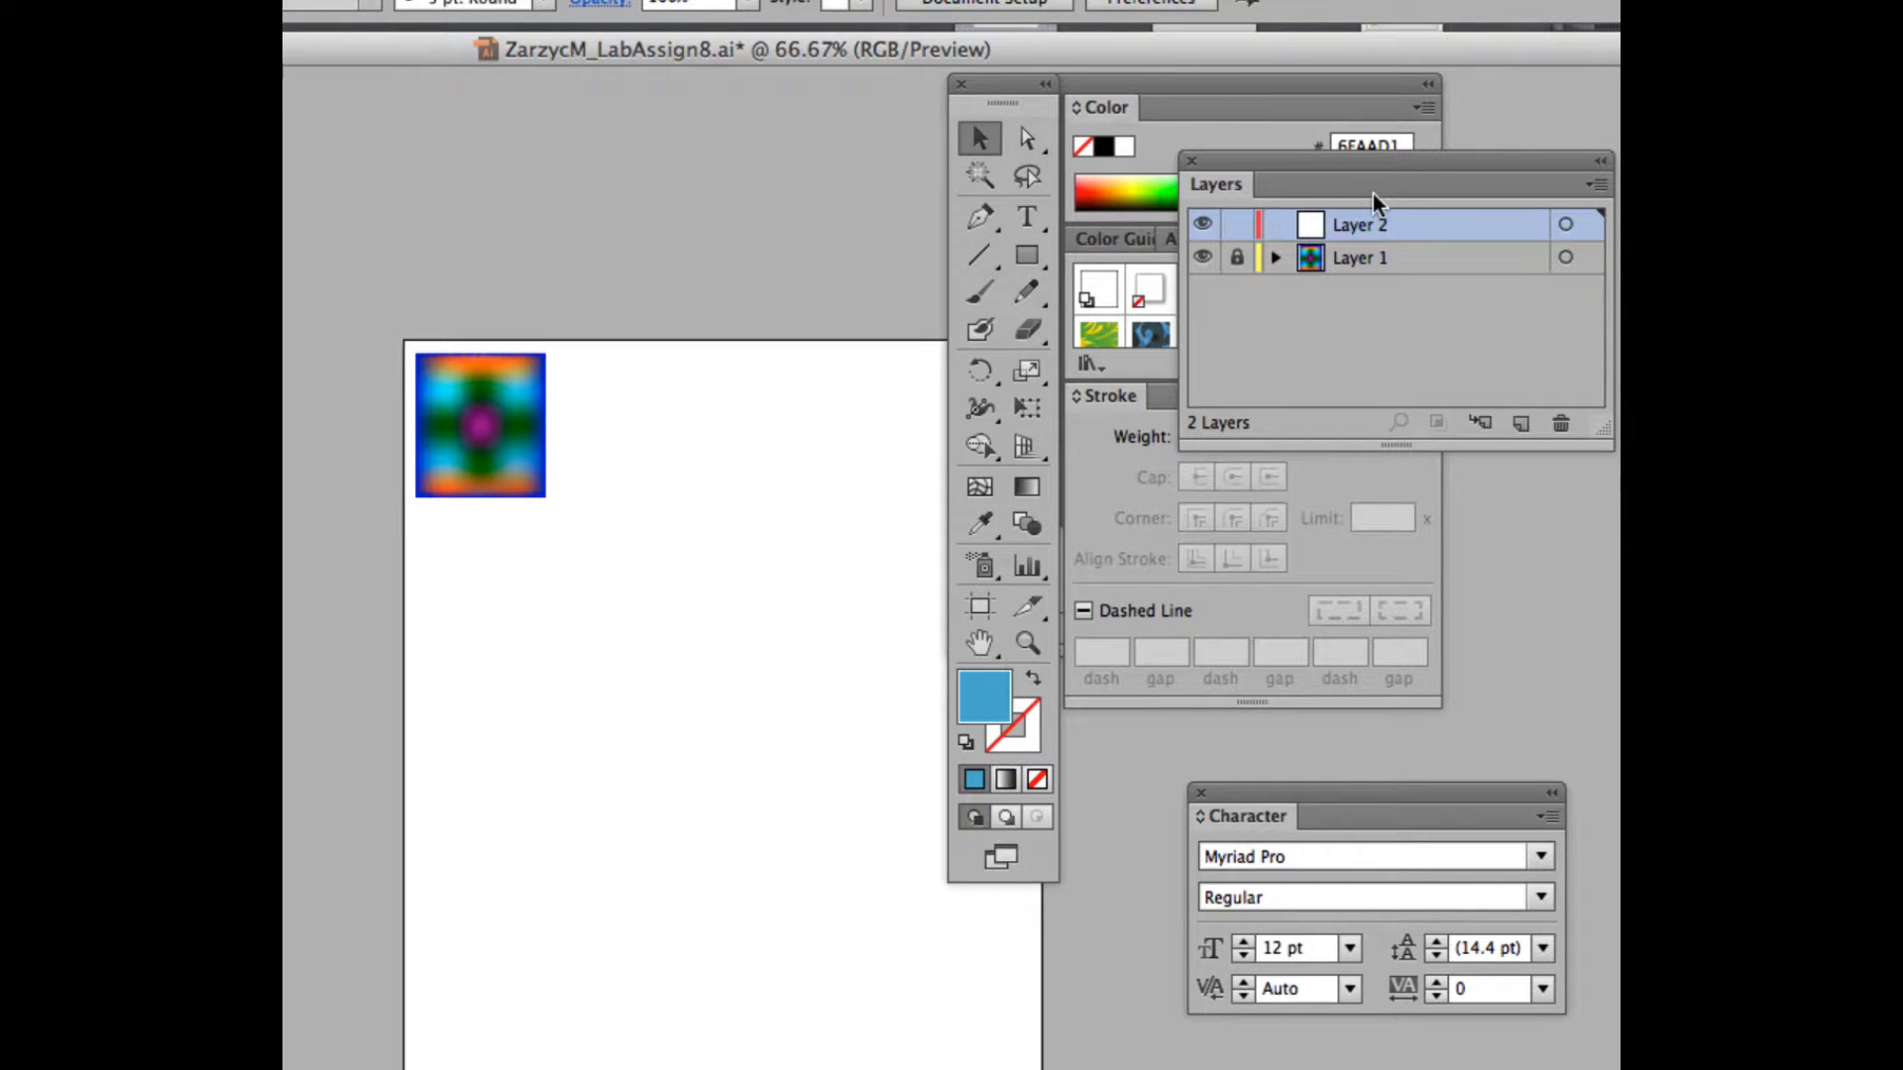
- Rename the new top layer as "original 1"
double_click(1359, 223)
type("original")
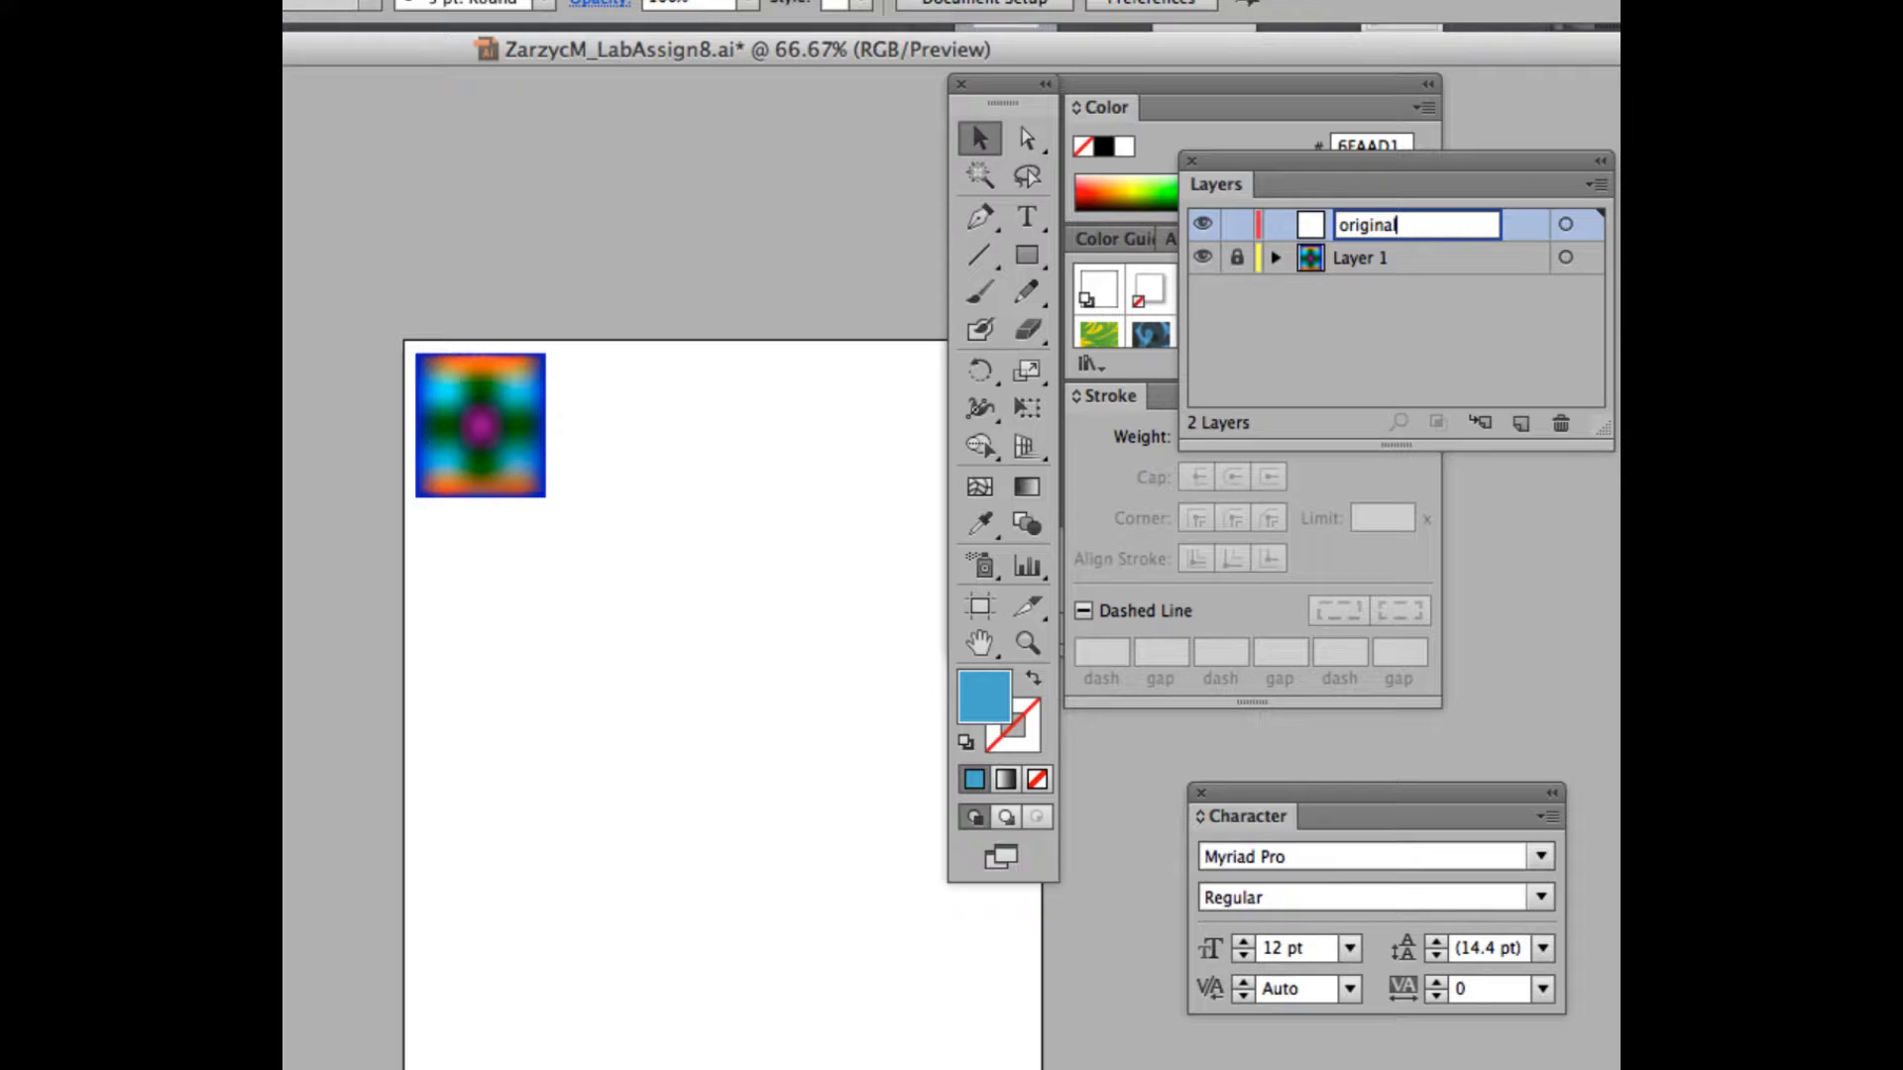
type("1")
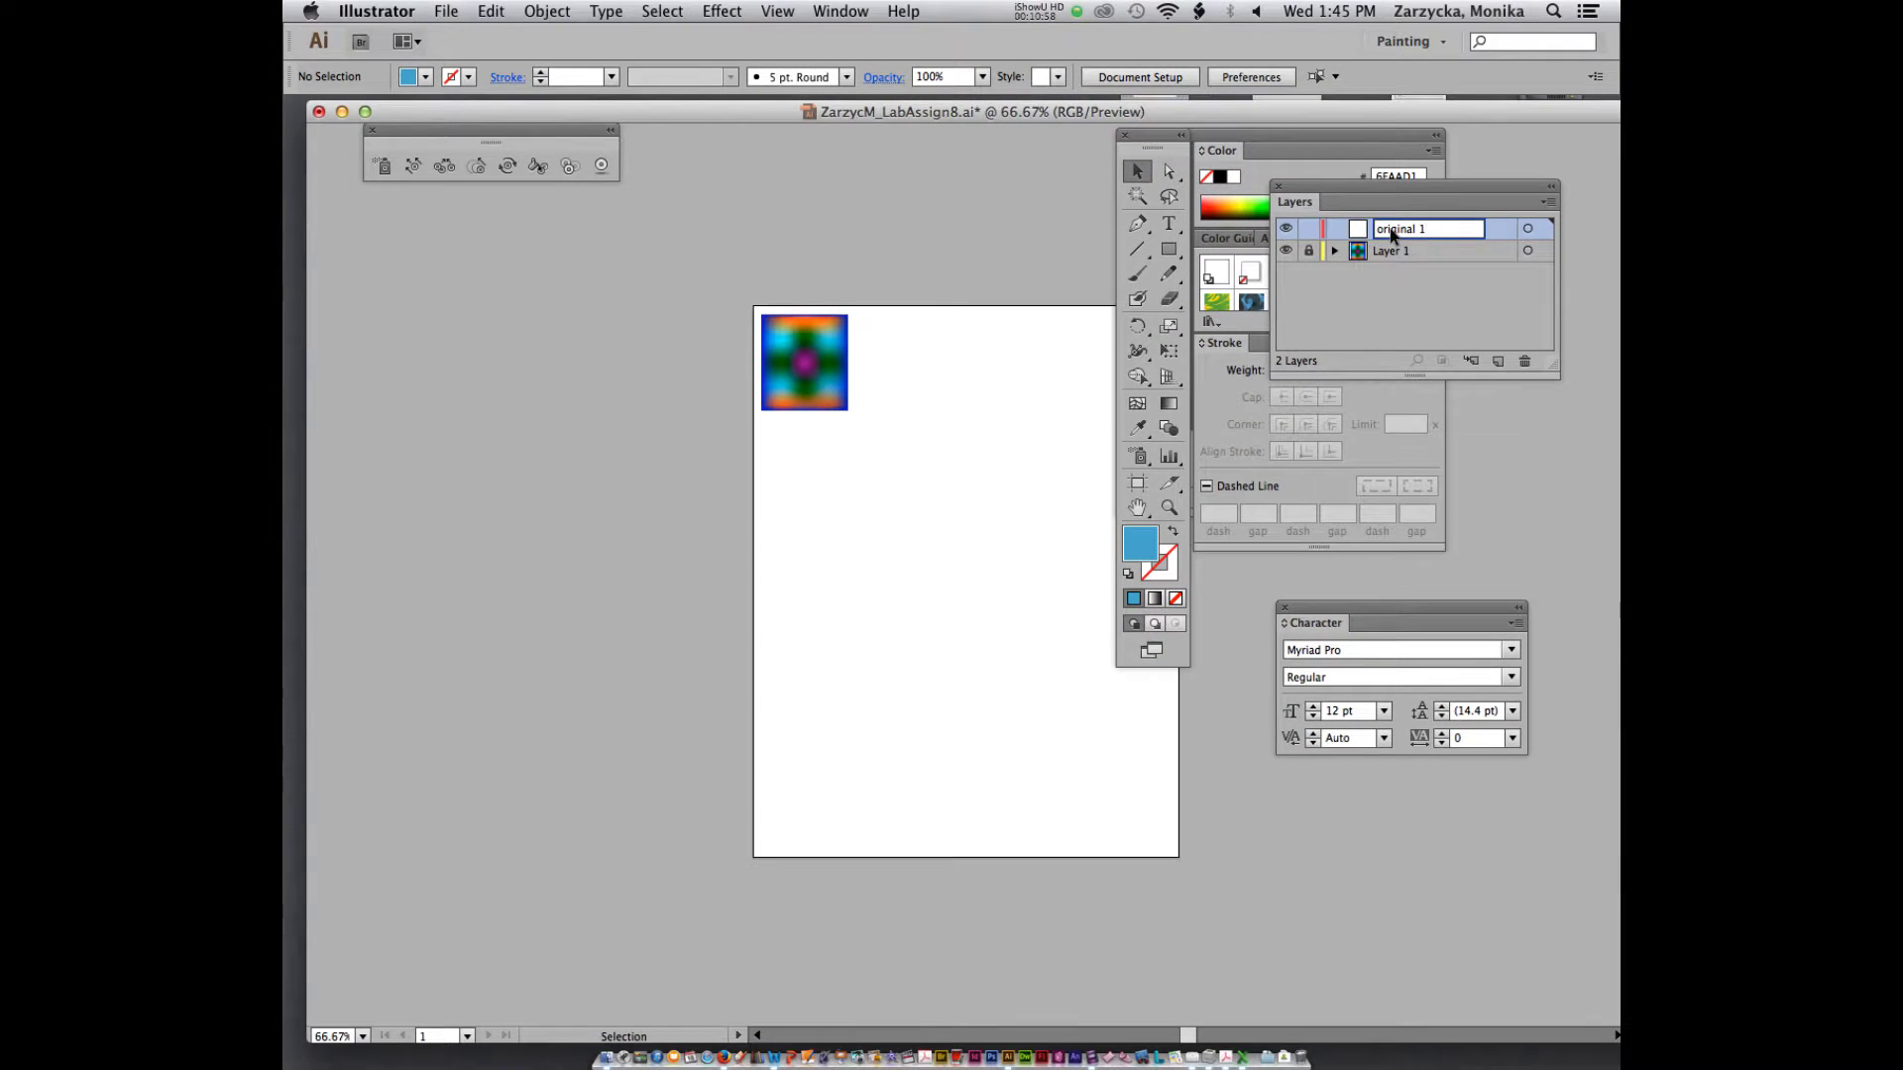
left_click(1333, 228)
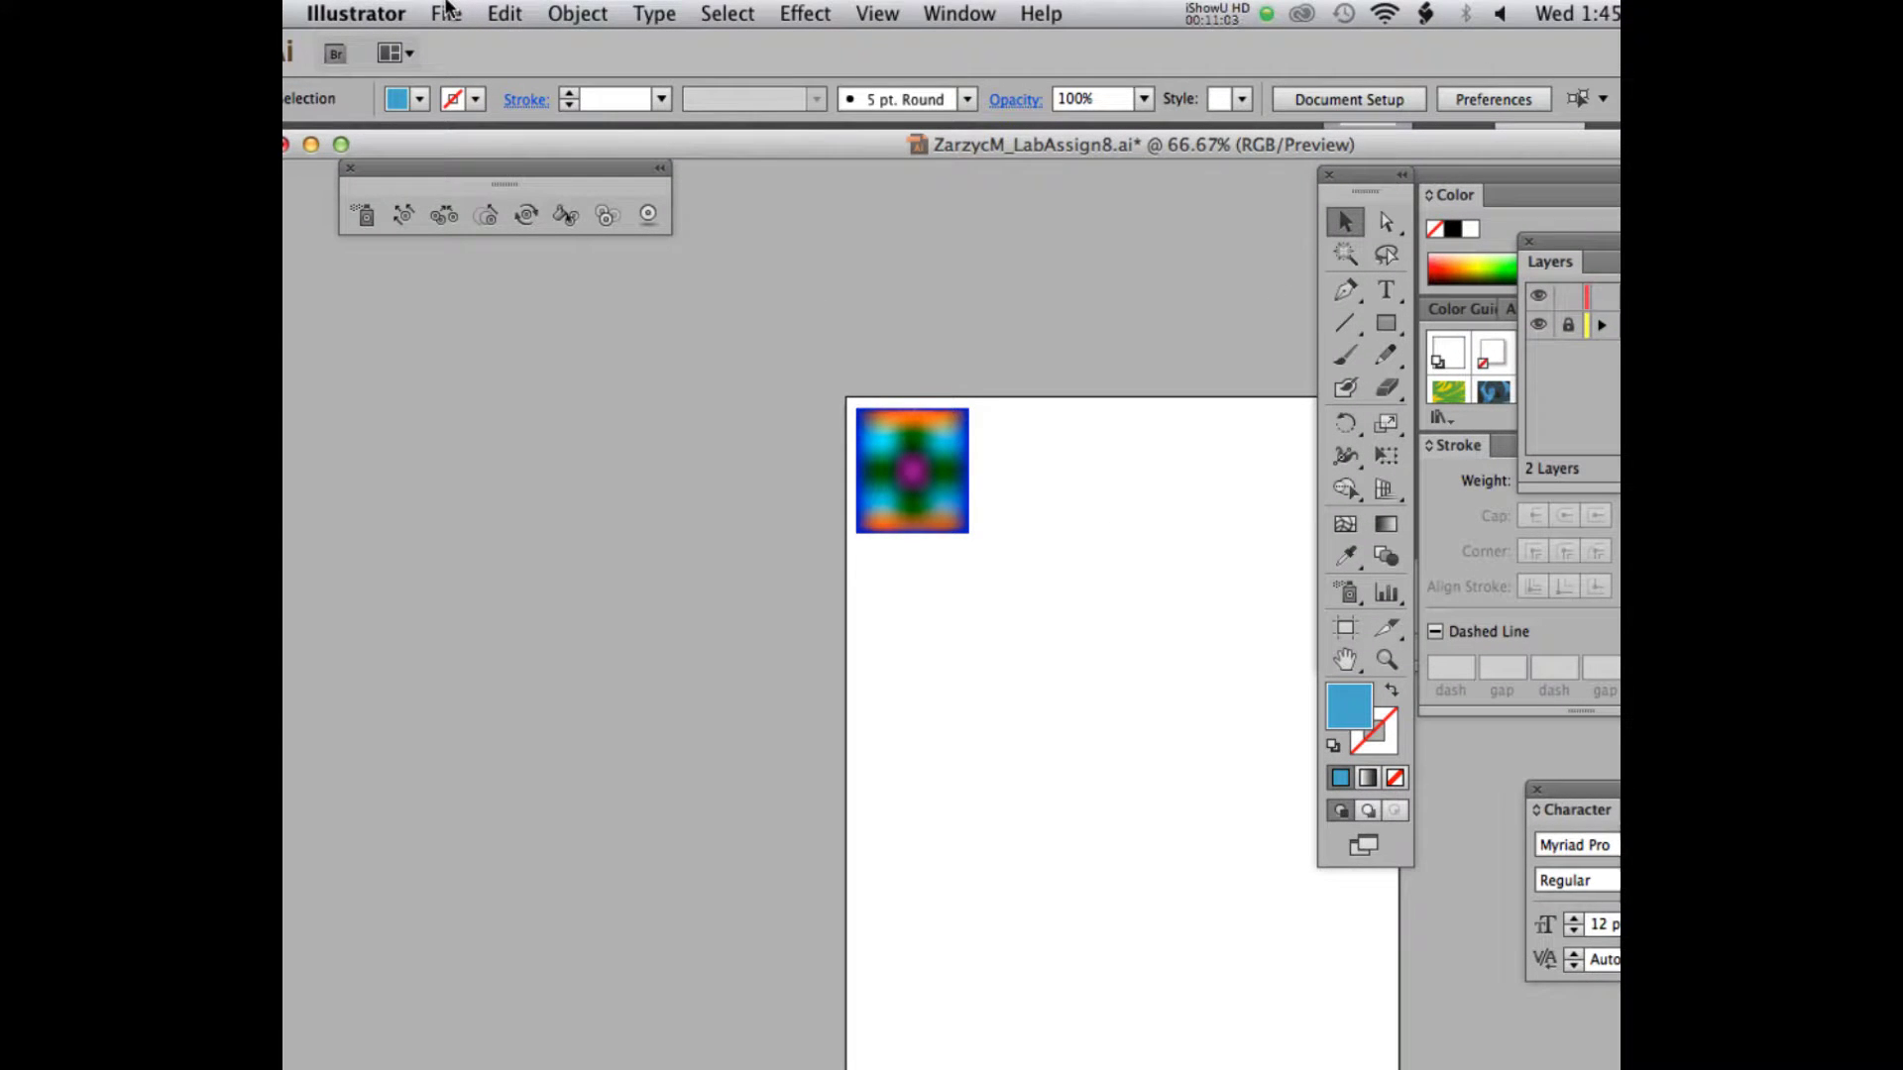
- Place grapes.jpg from the Lab5 folder on the desktop as a linked image on the original 1 layer
left_click(446, 12)
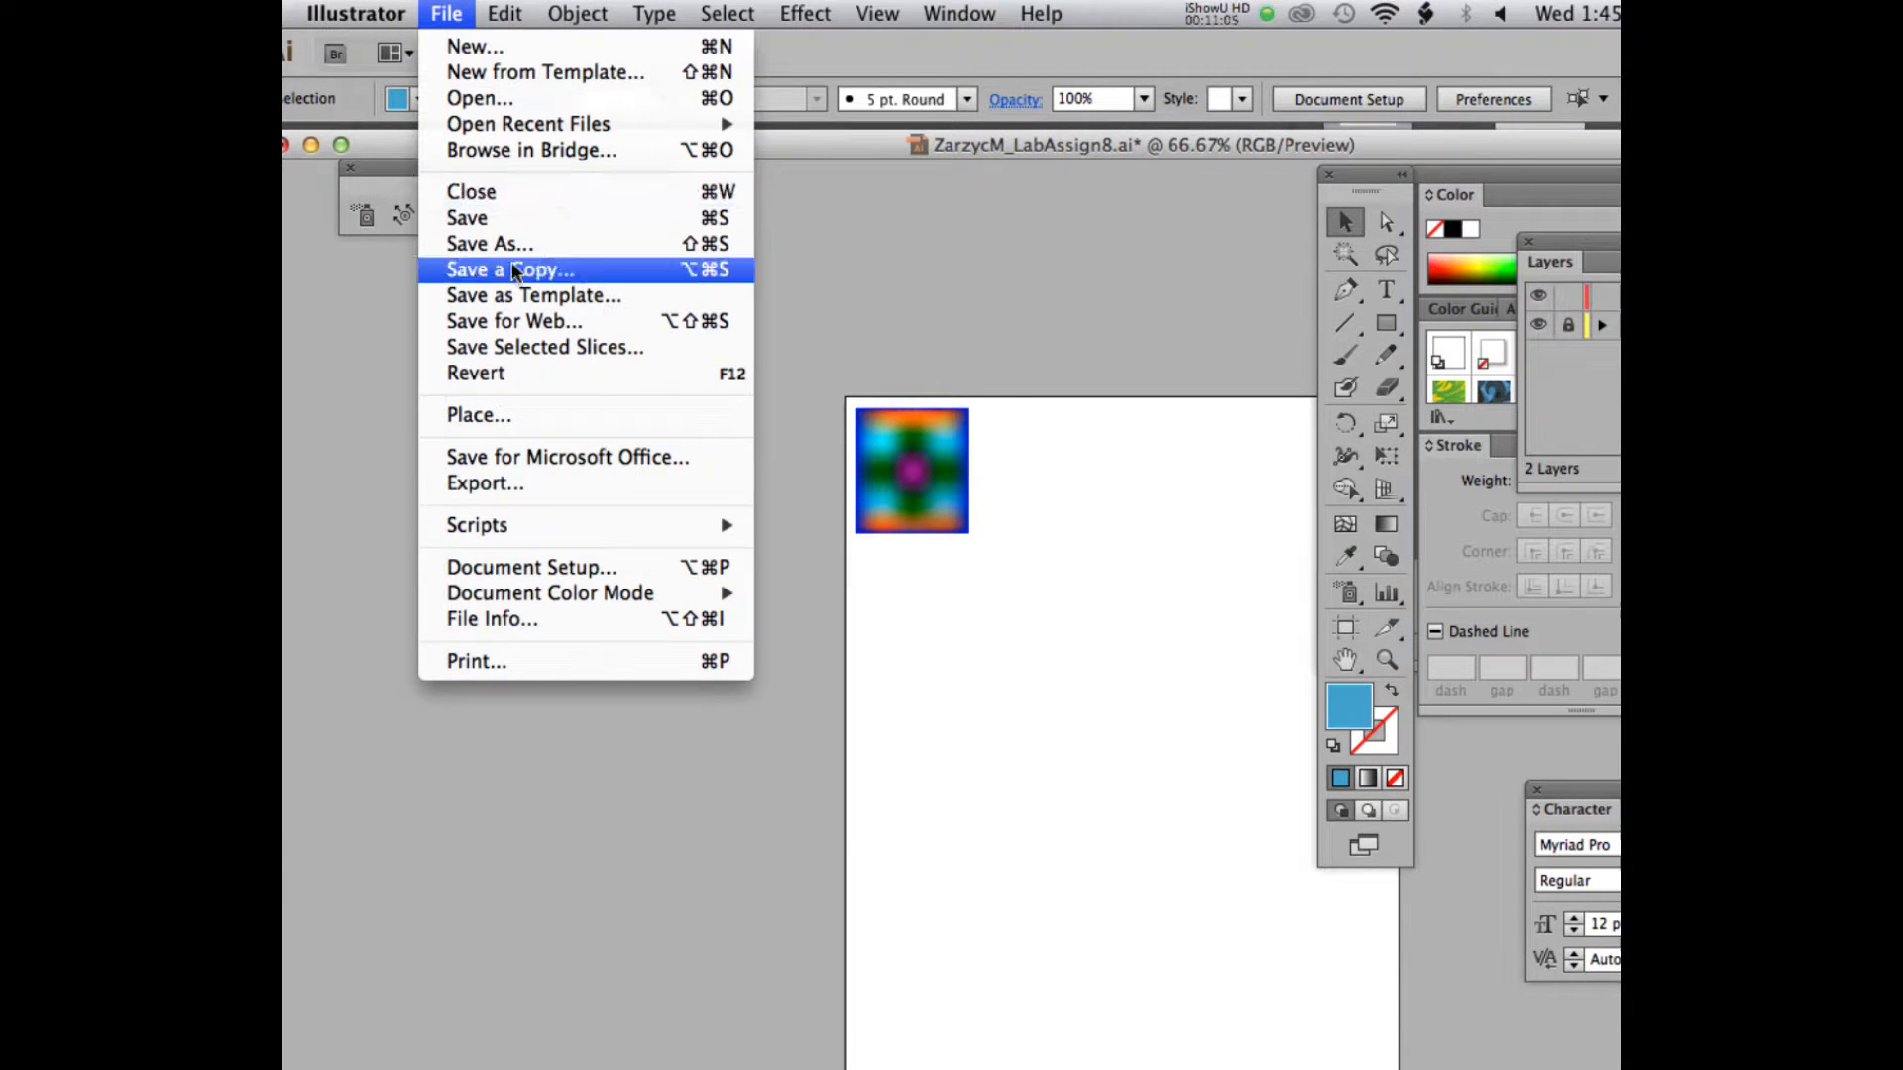
left_click(477, 414)
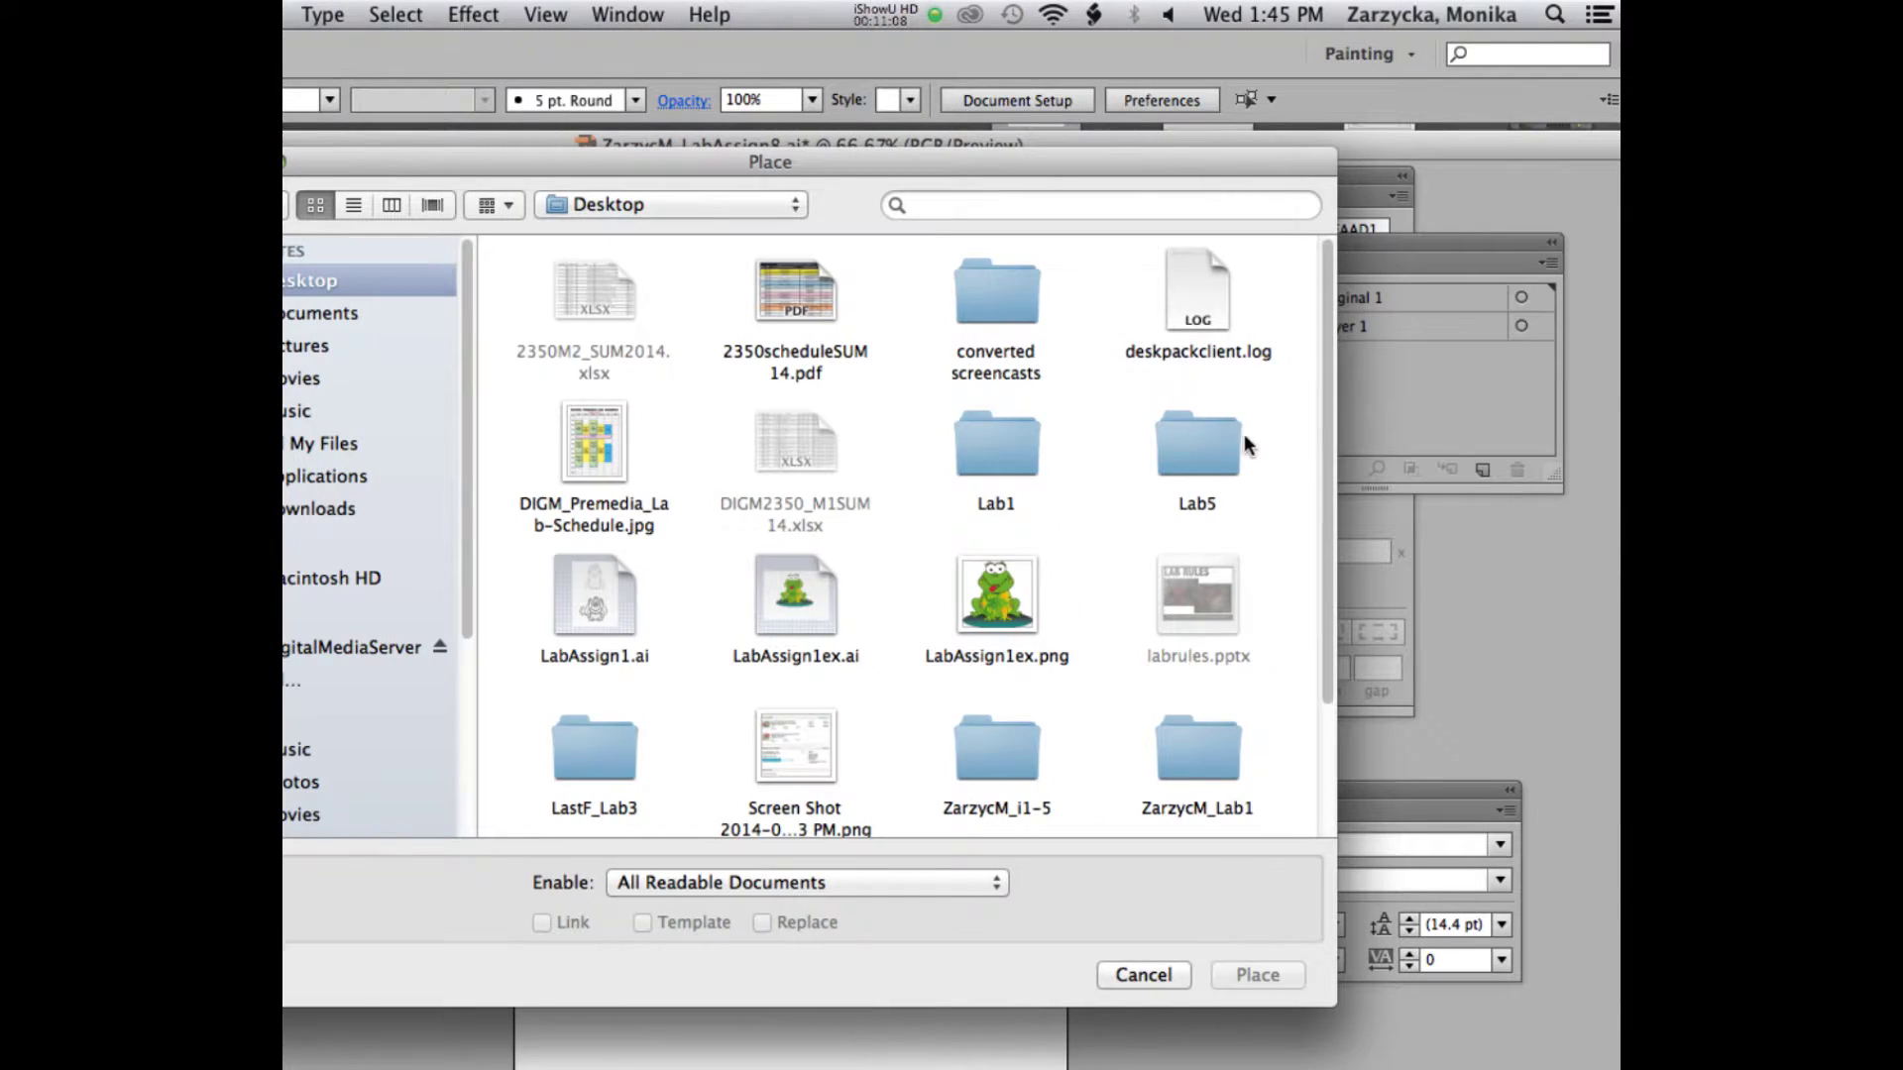
double_click(1241, 438)
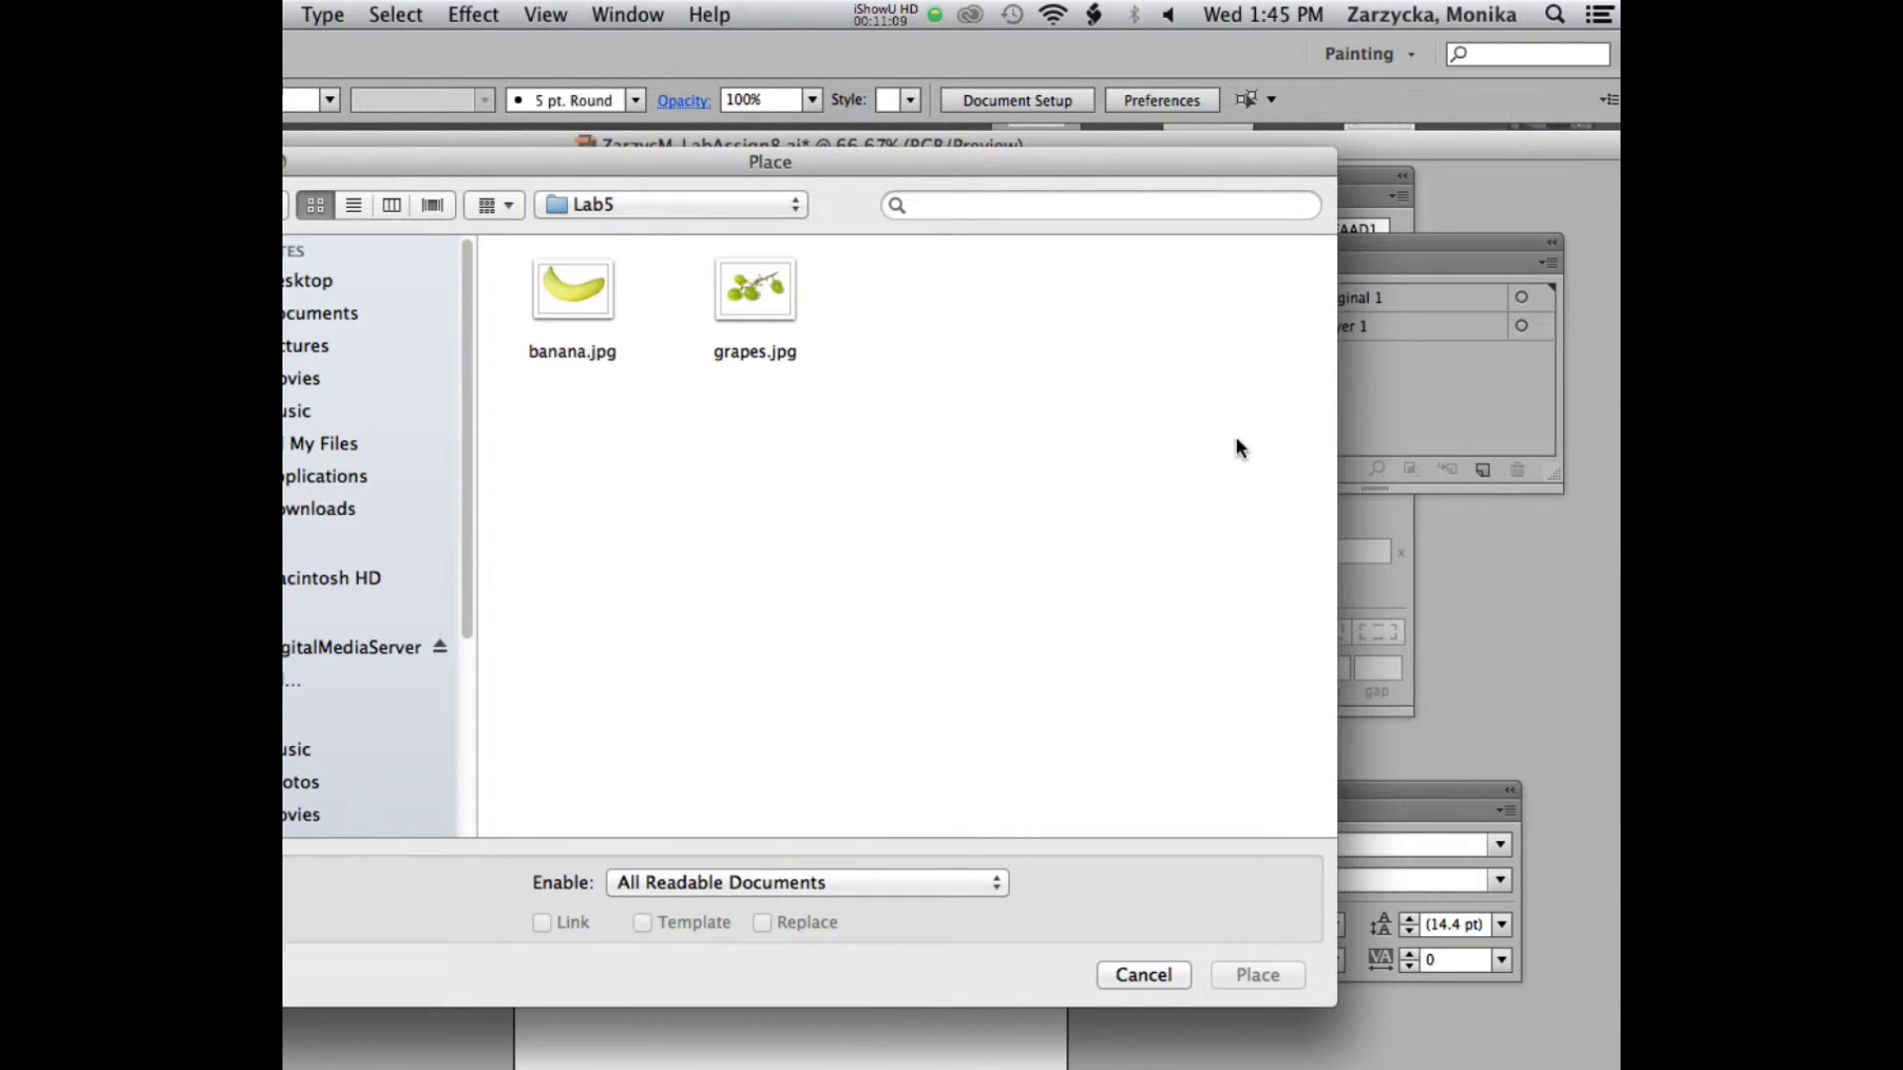
left_click(746, 293)
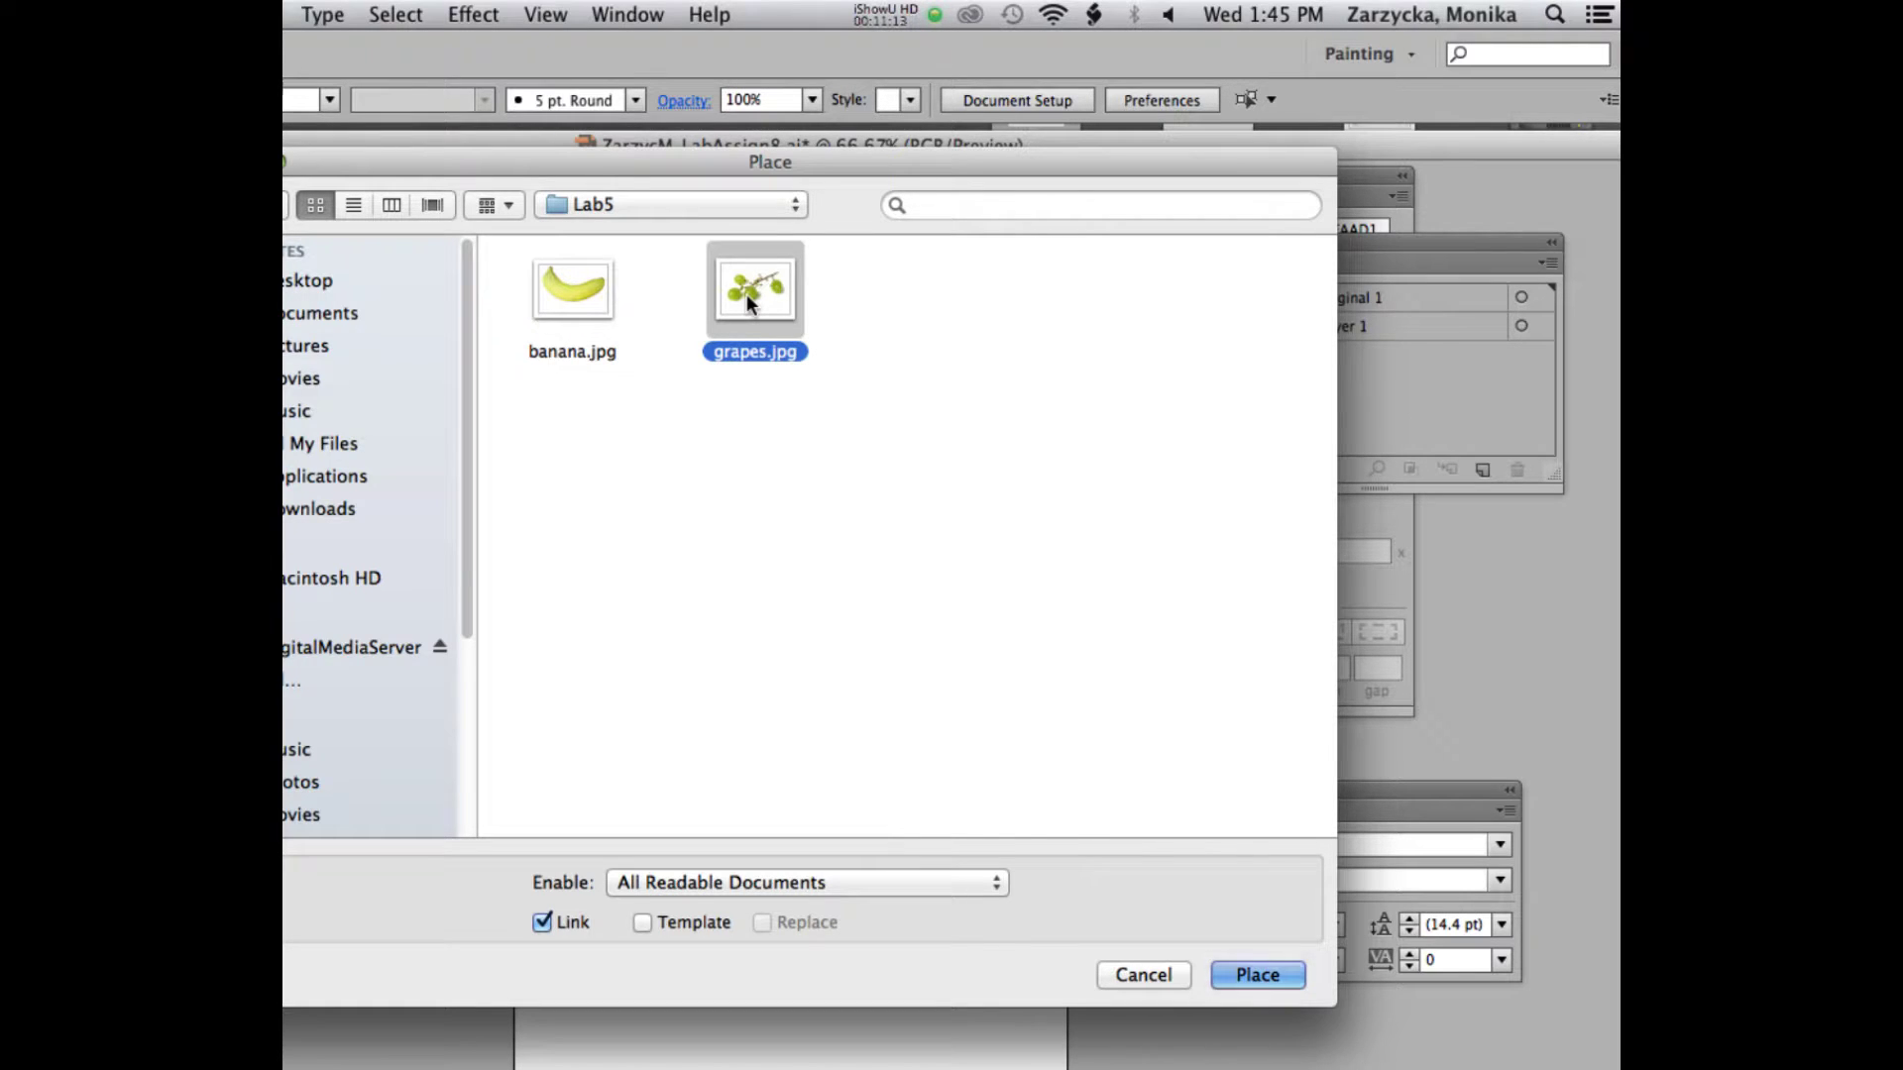
double_click(746, 294)
- Position the grapes image over the artboard's upper part, covering the mesh rectangle and keeping the left-hand grapes inside the page edge
left_click_drag(622, 800, 703, 740)
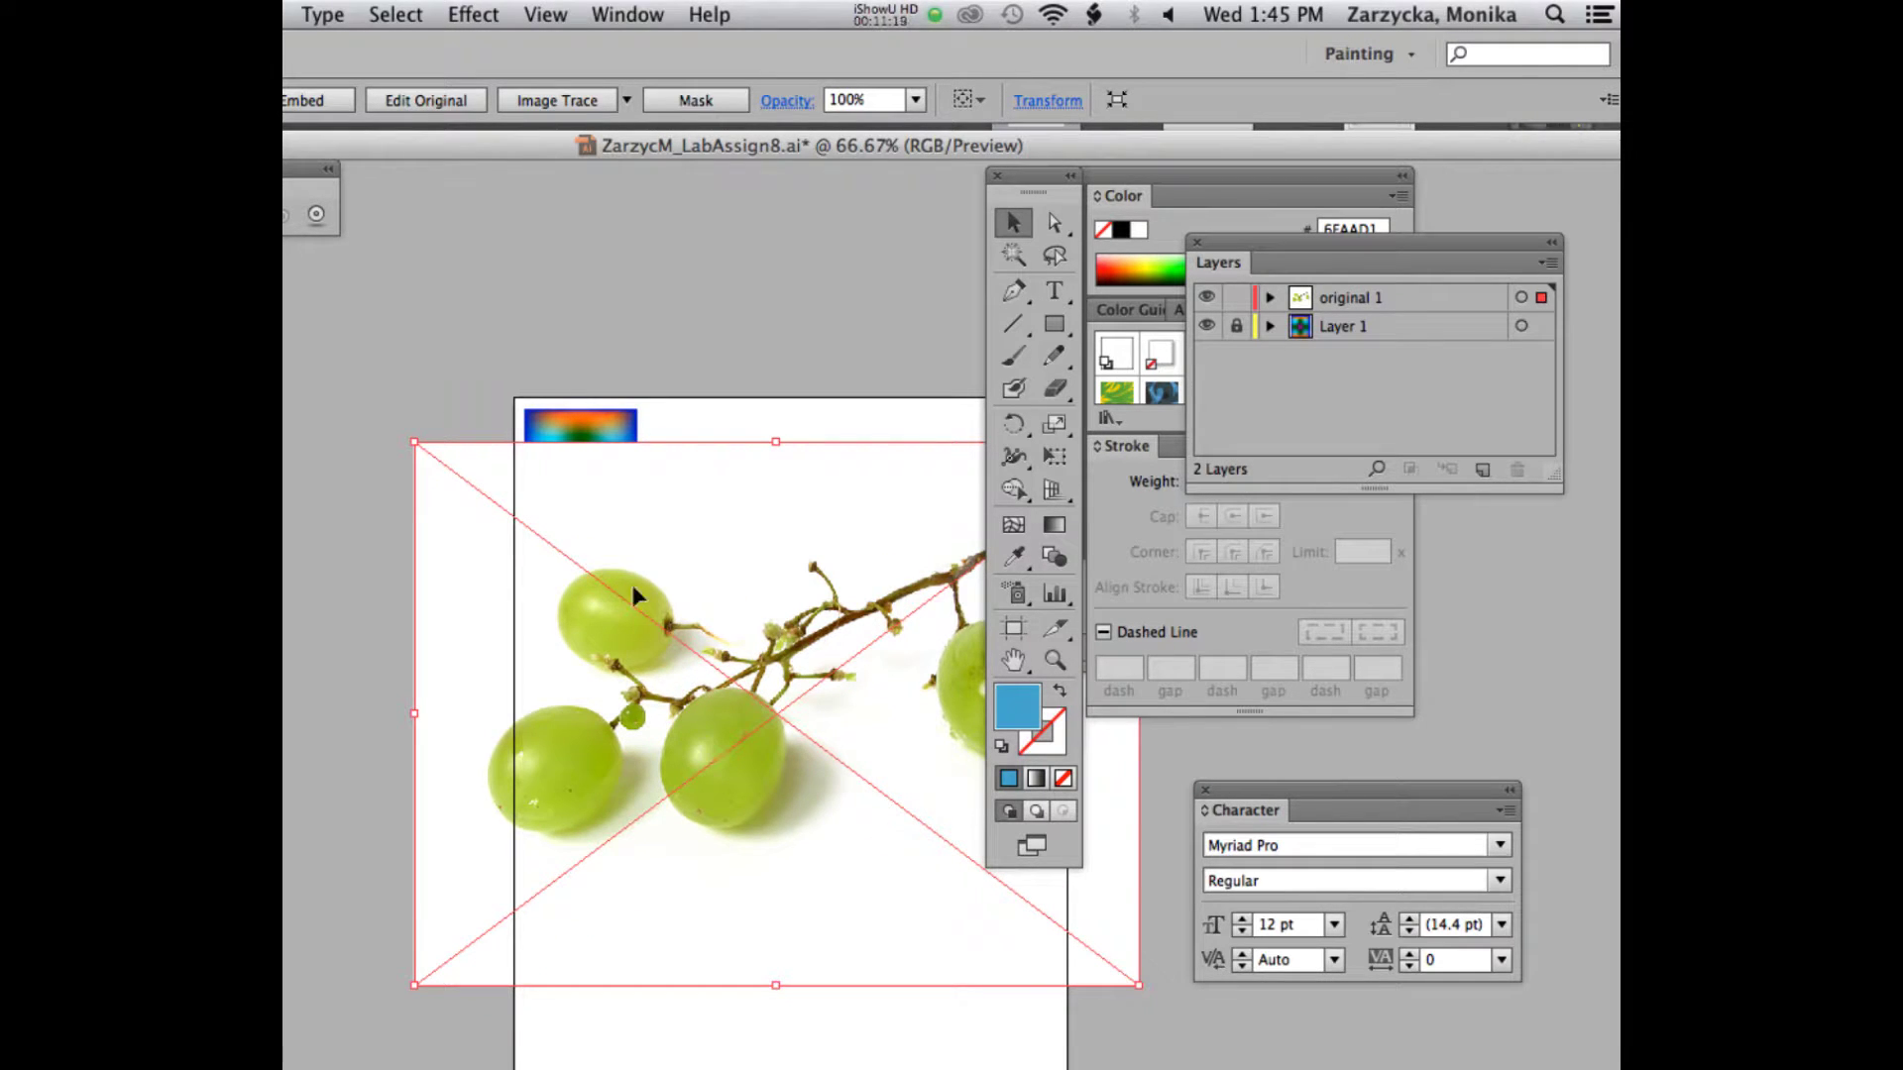
left_click_drag(677, 612, 505, 580)
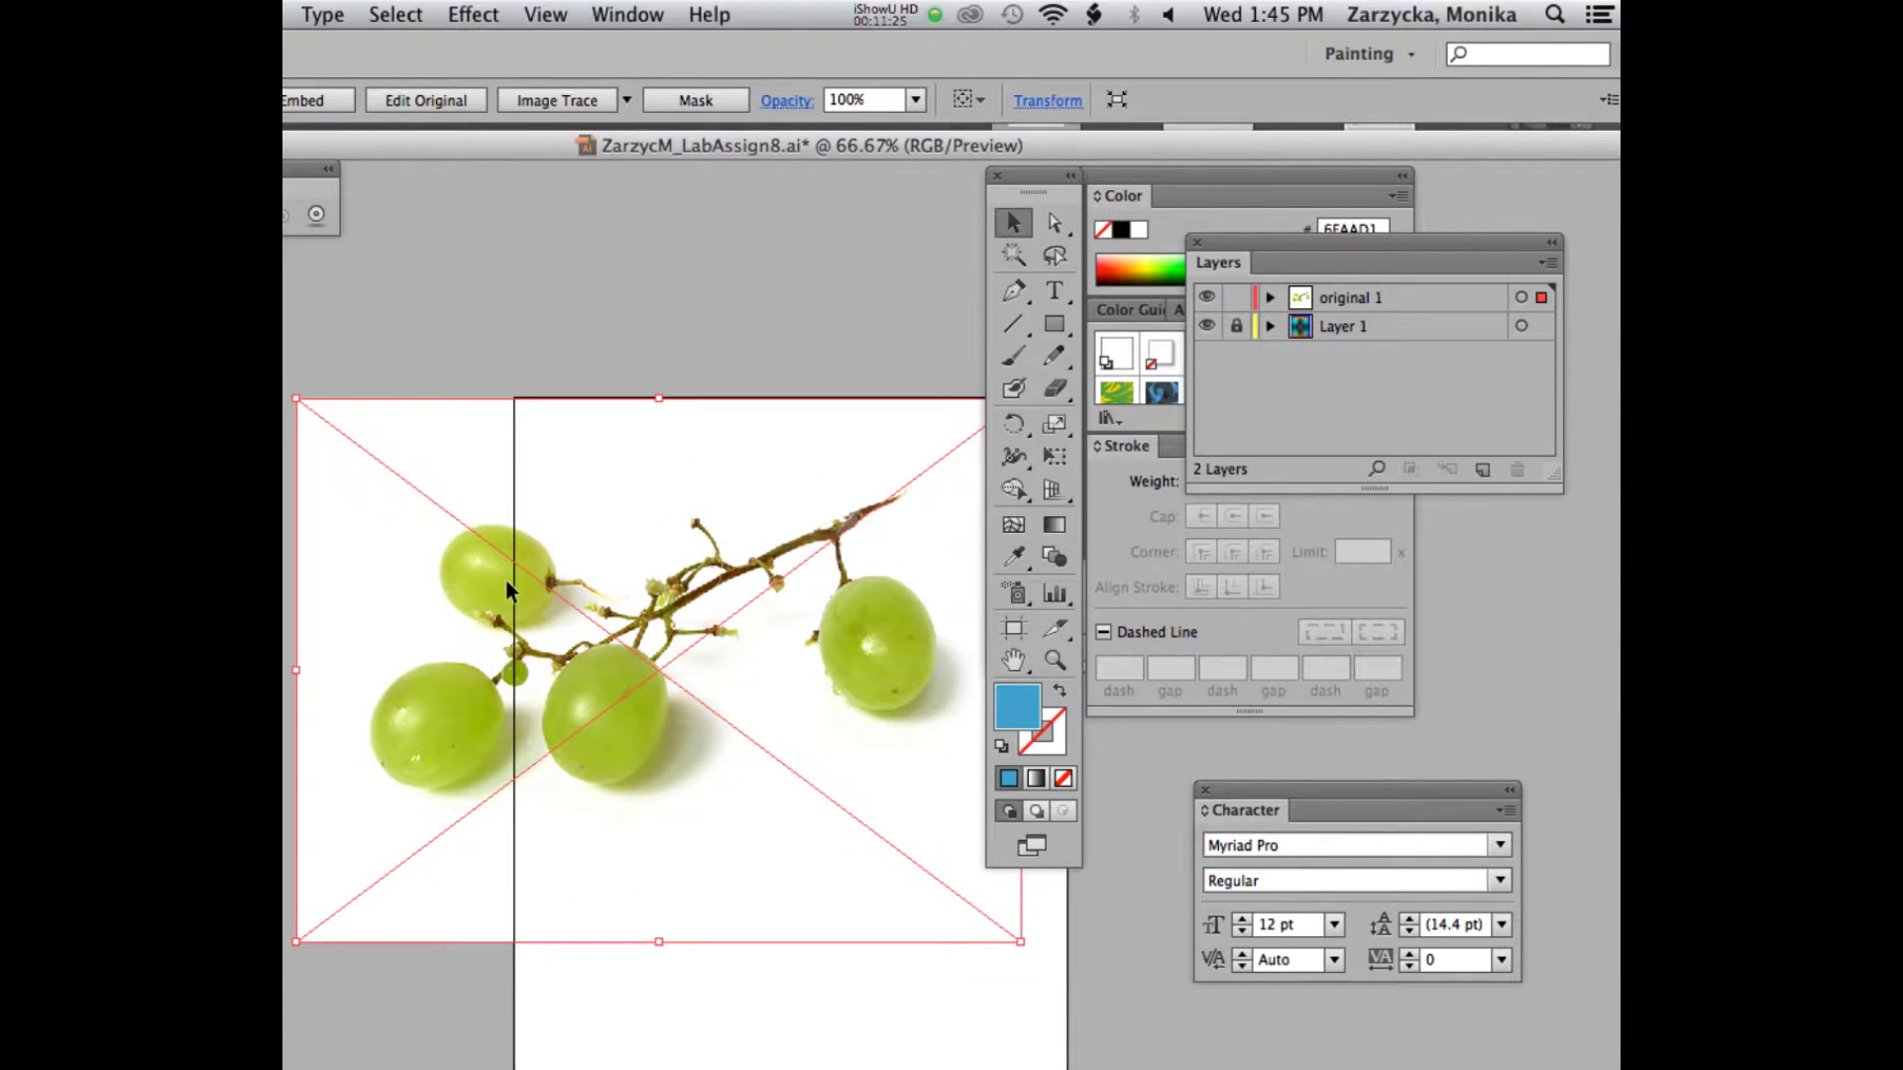
left_click_drag(527, 701, 624, 721)
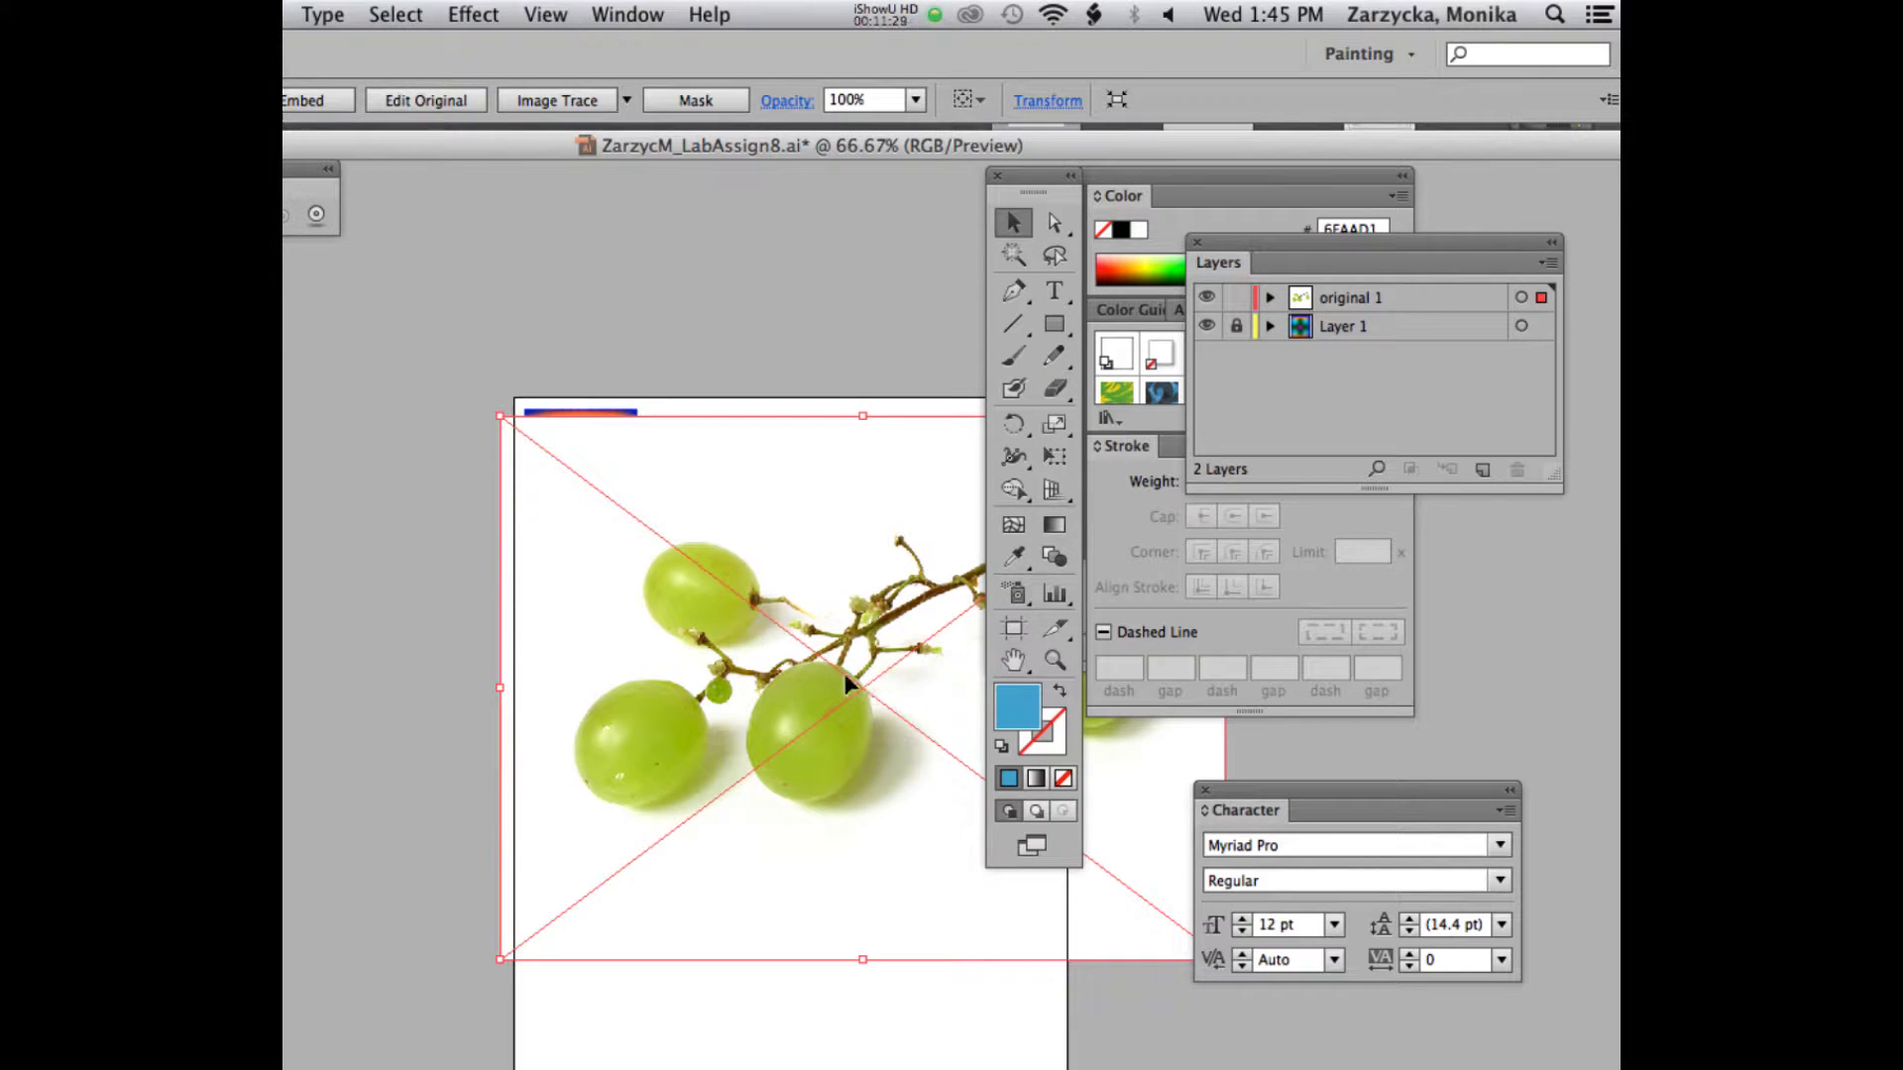
left_click_drag(913, 634, 875, 642)
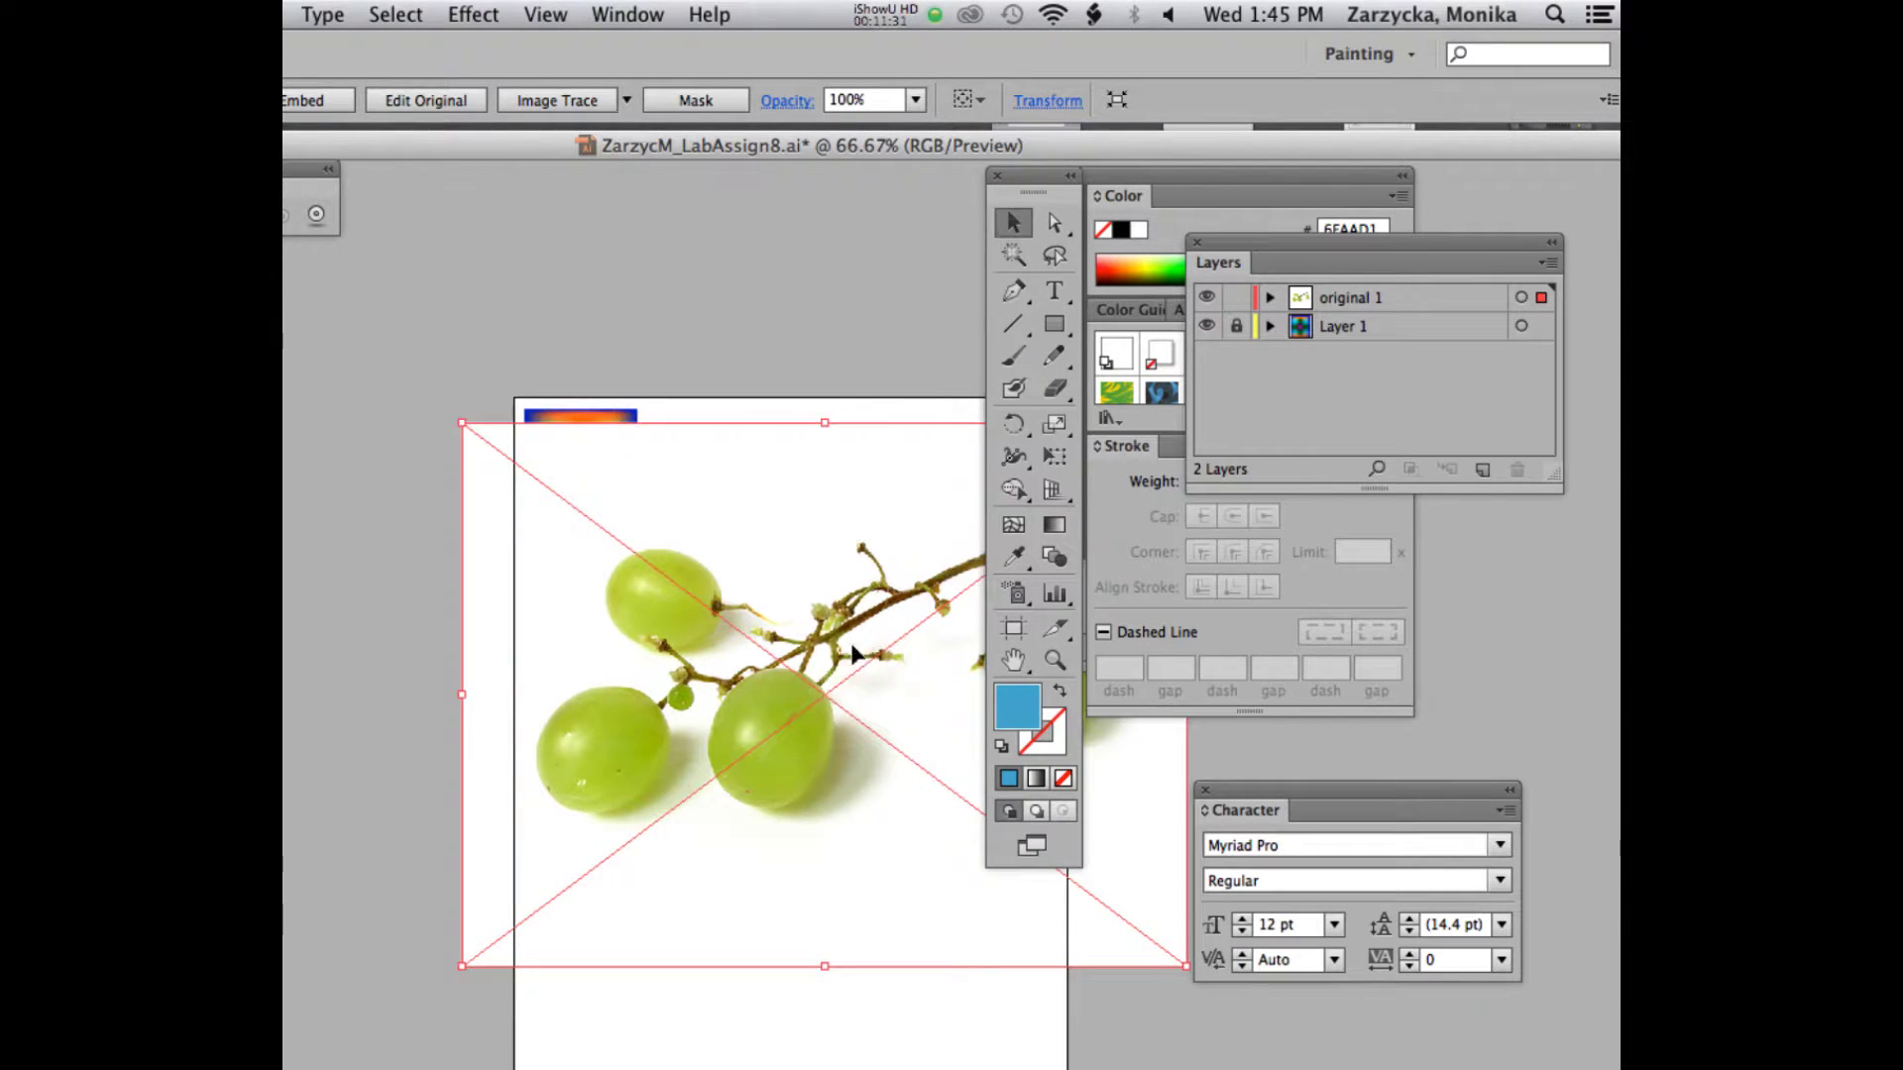
left_click_drag(716, 475, 704, 482)
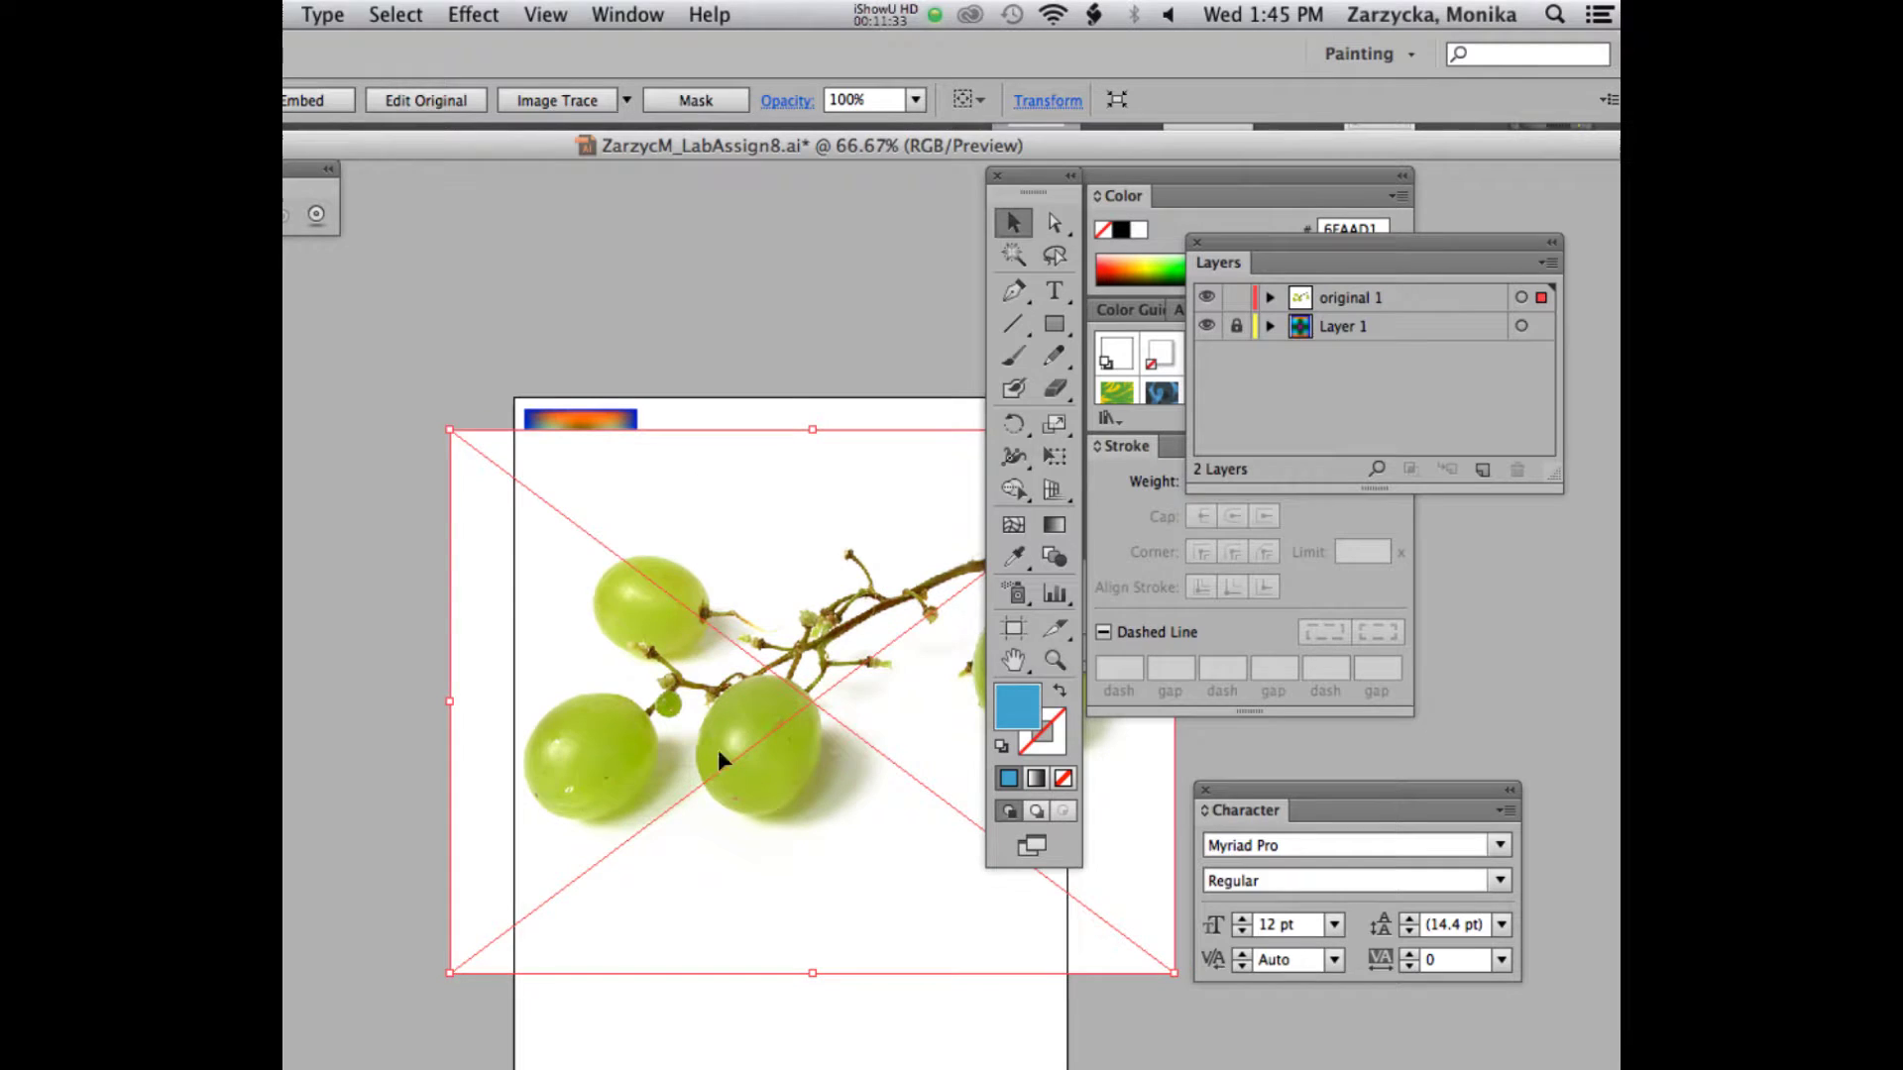
left_click_drag(743, 703, 740, 654)
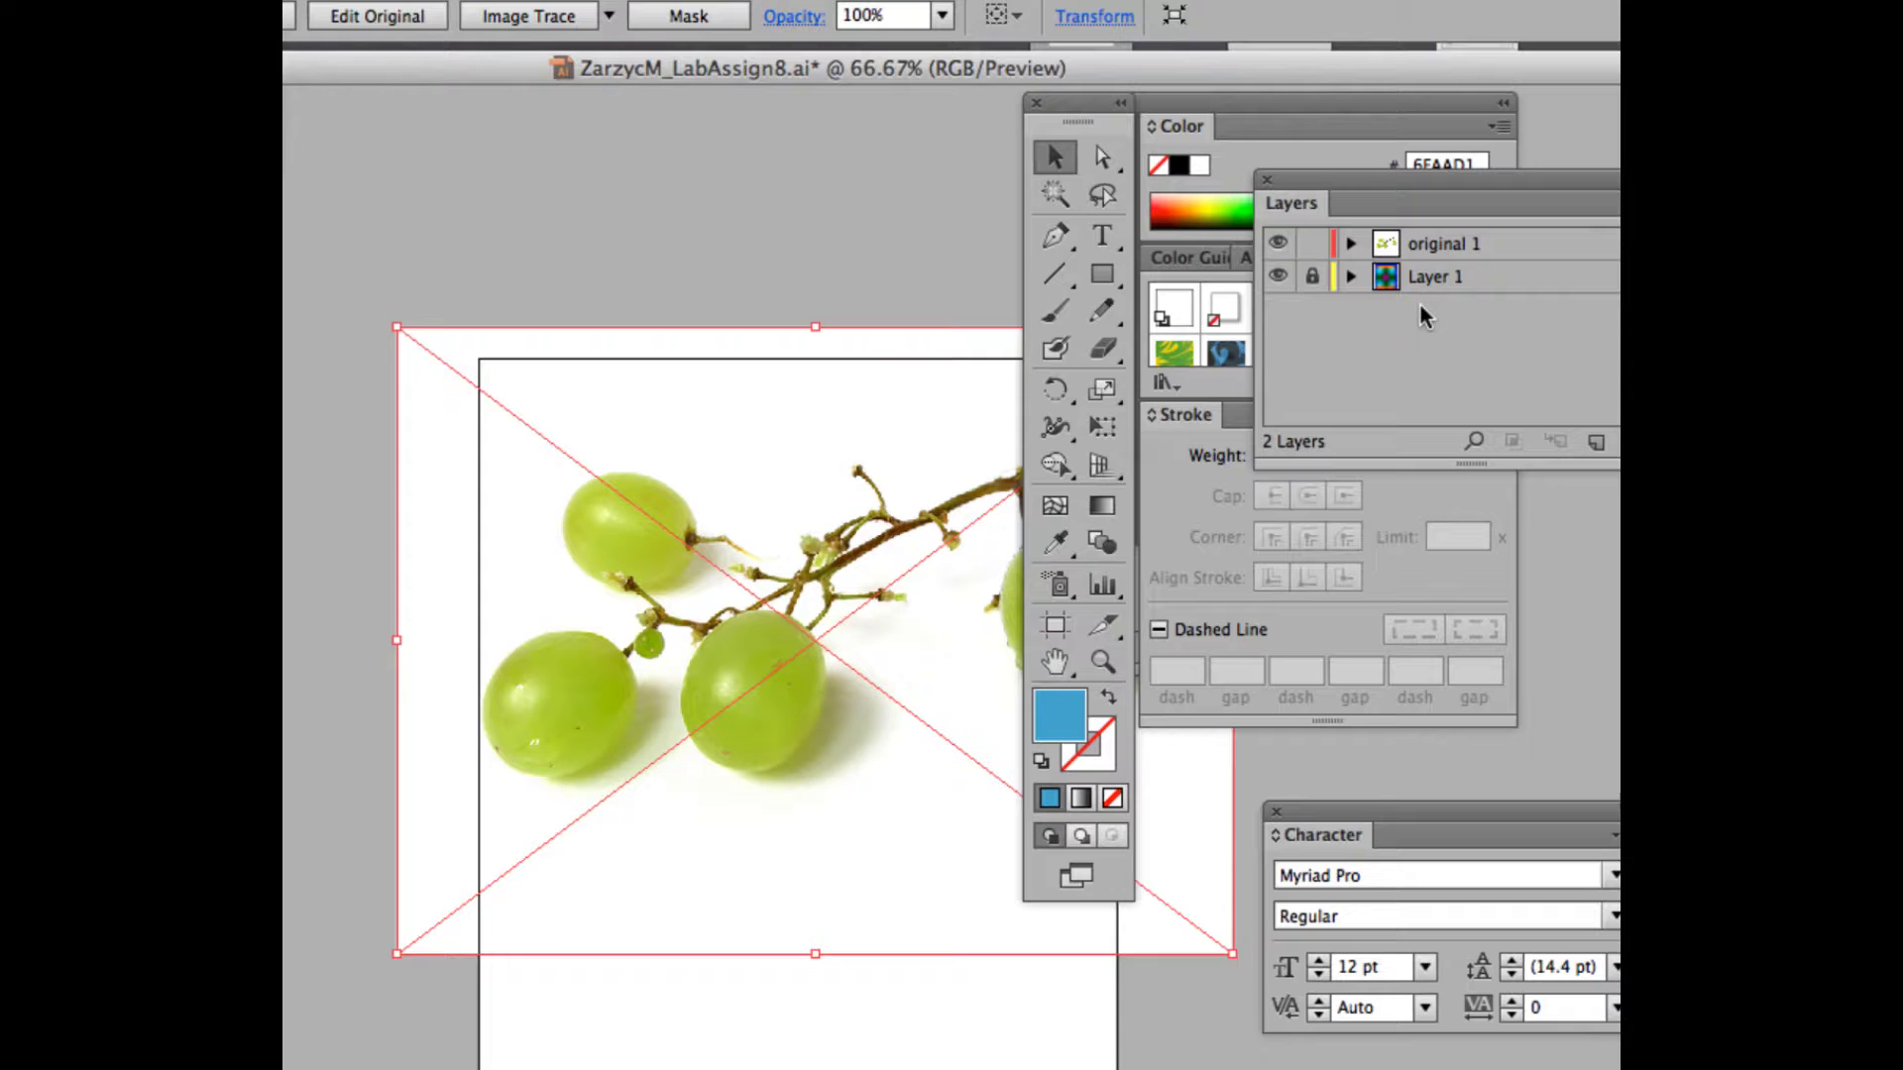
- Show the Navigator and move it so its full page preview is within view
left_click_drag(1354, 175, 1269, 156)
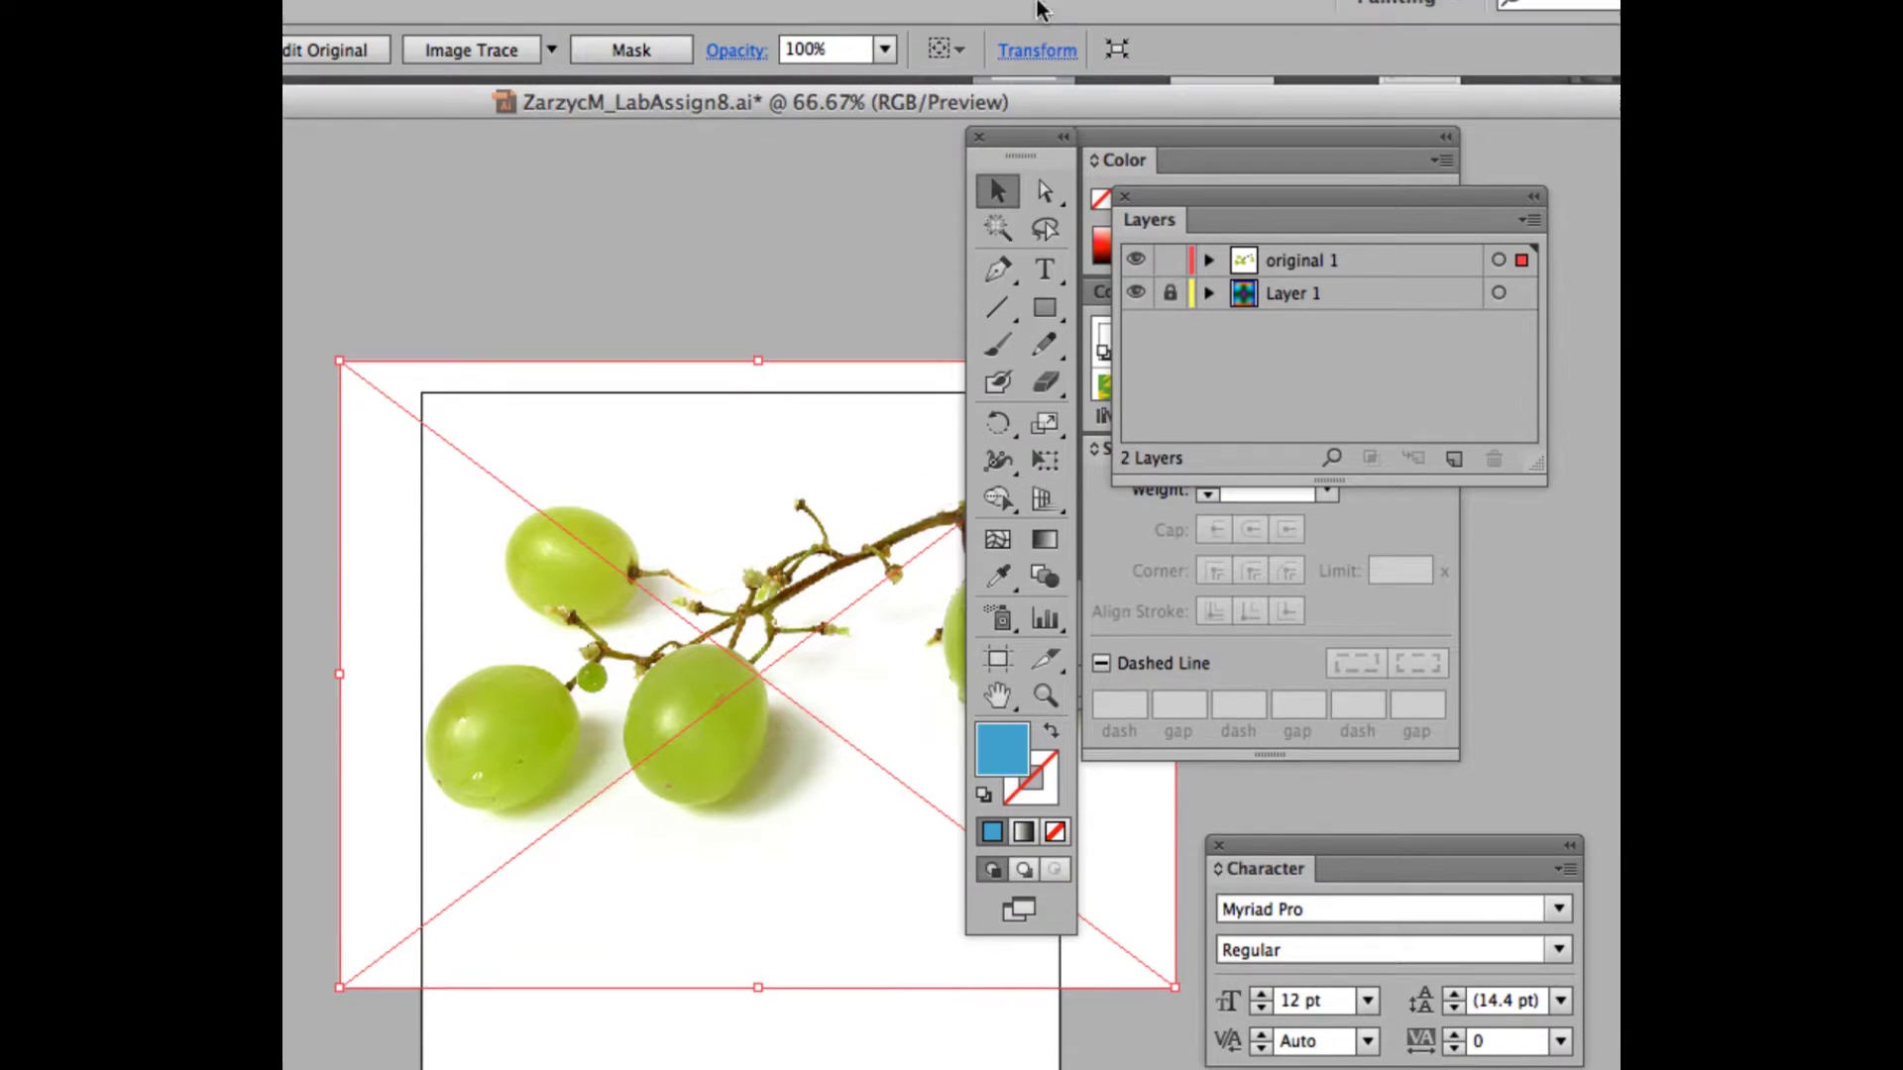
left_click(551, 16)
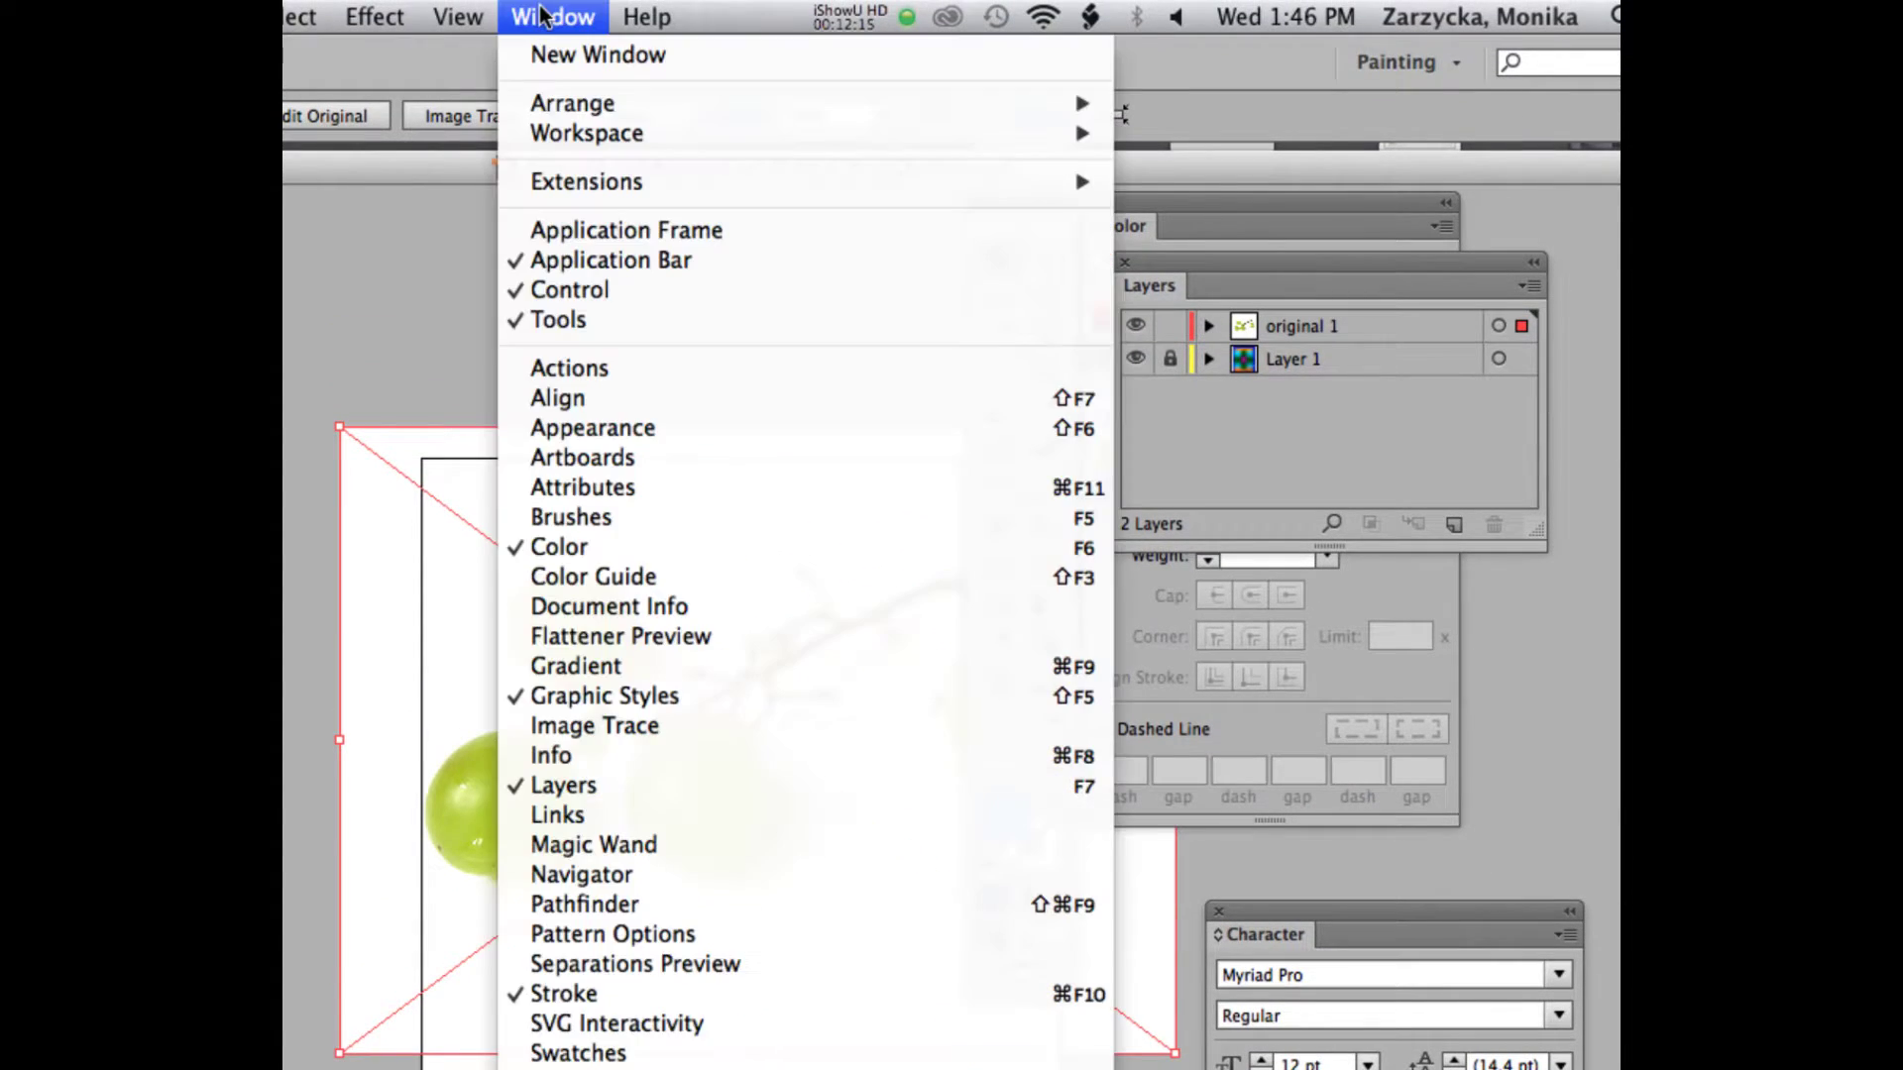
left_click(637, 876)
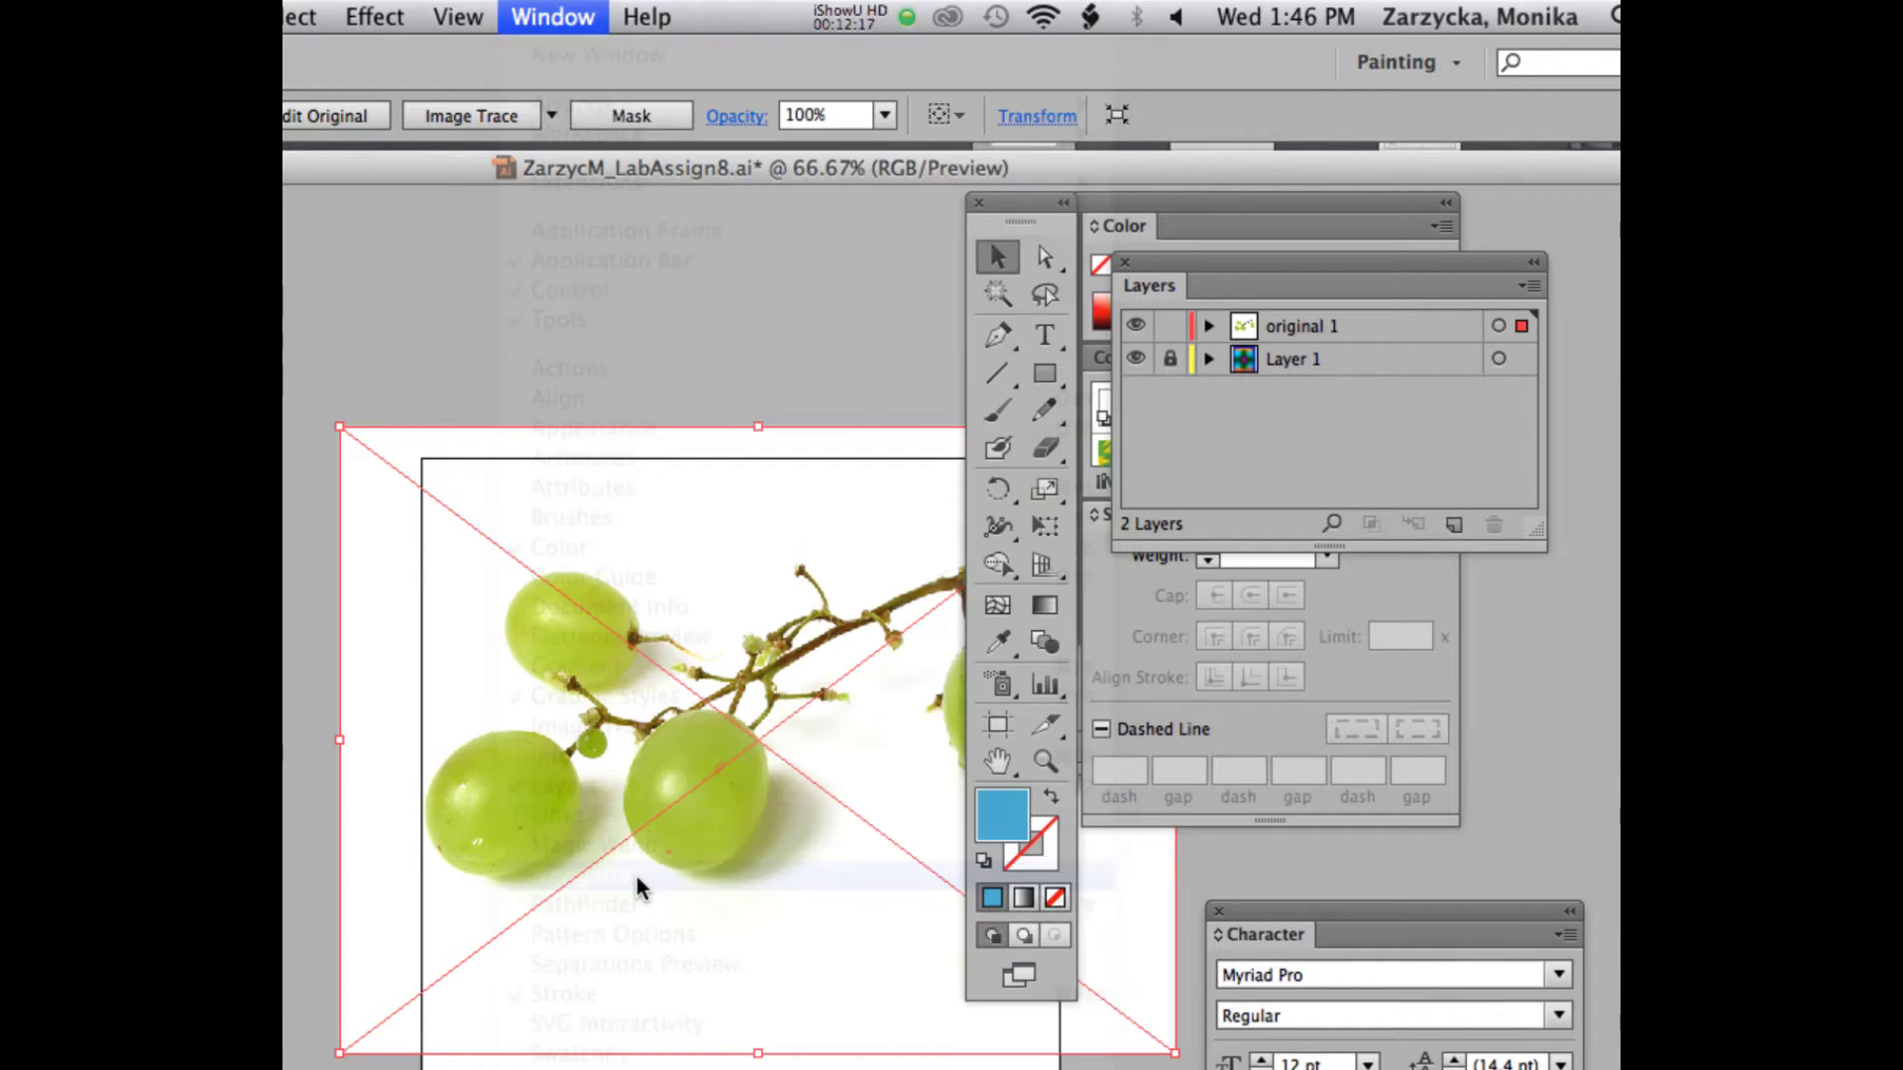
left_click_drag(1353, 327, 864, 146)
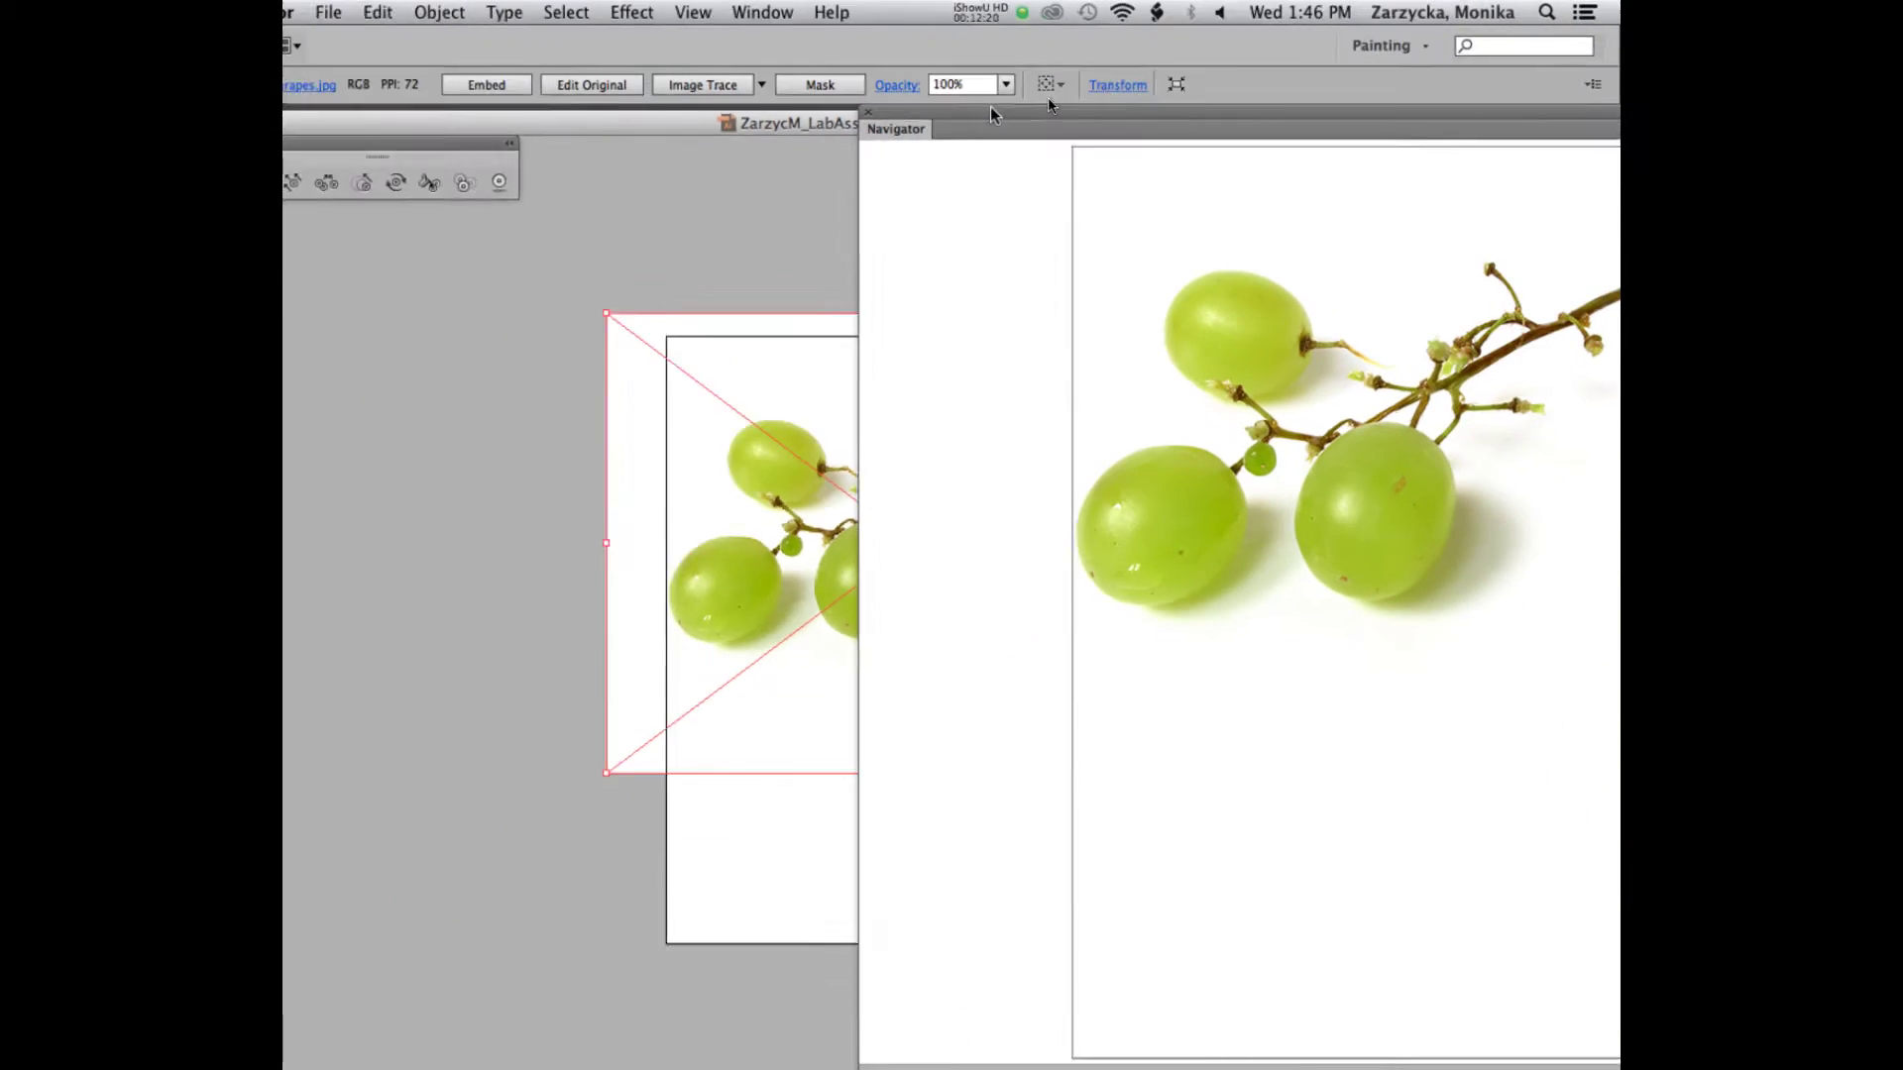
left_click_drag(990, 105, 404, 79)
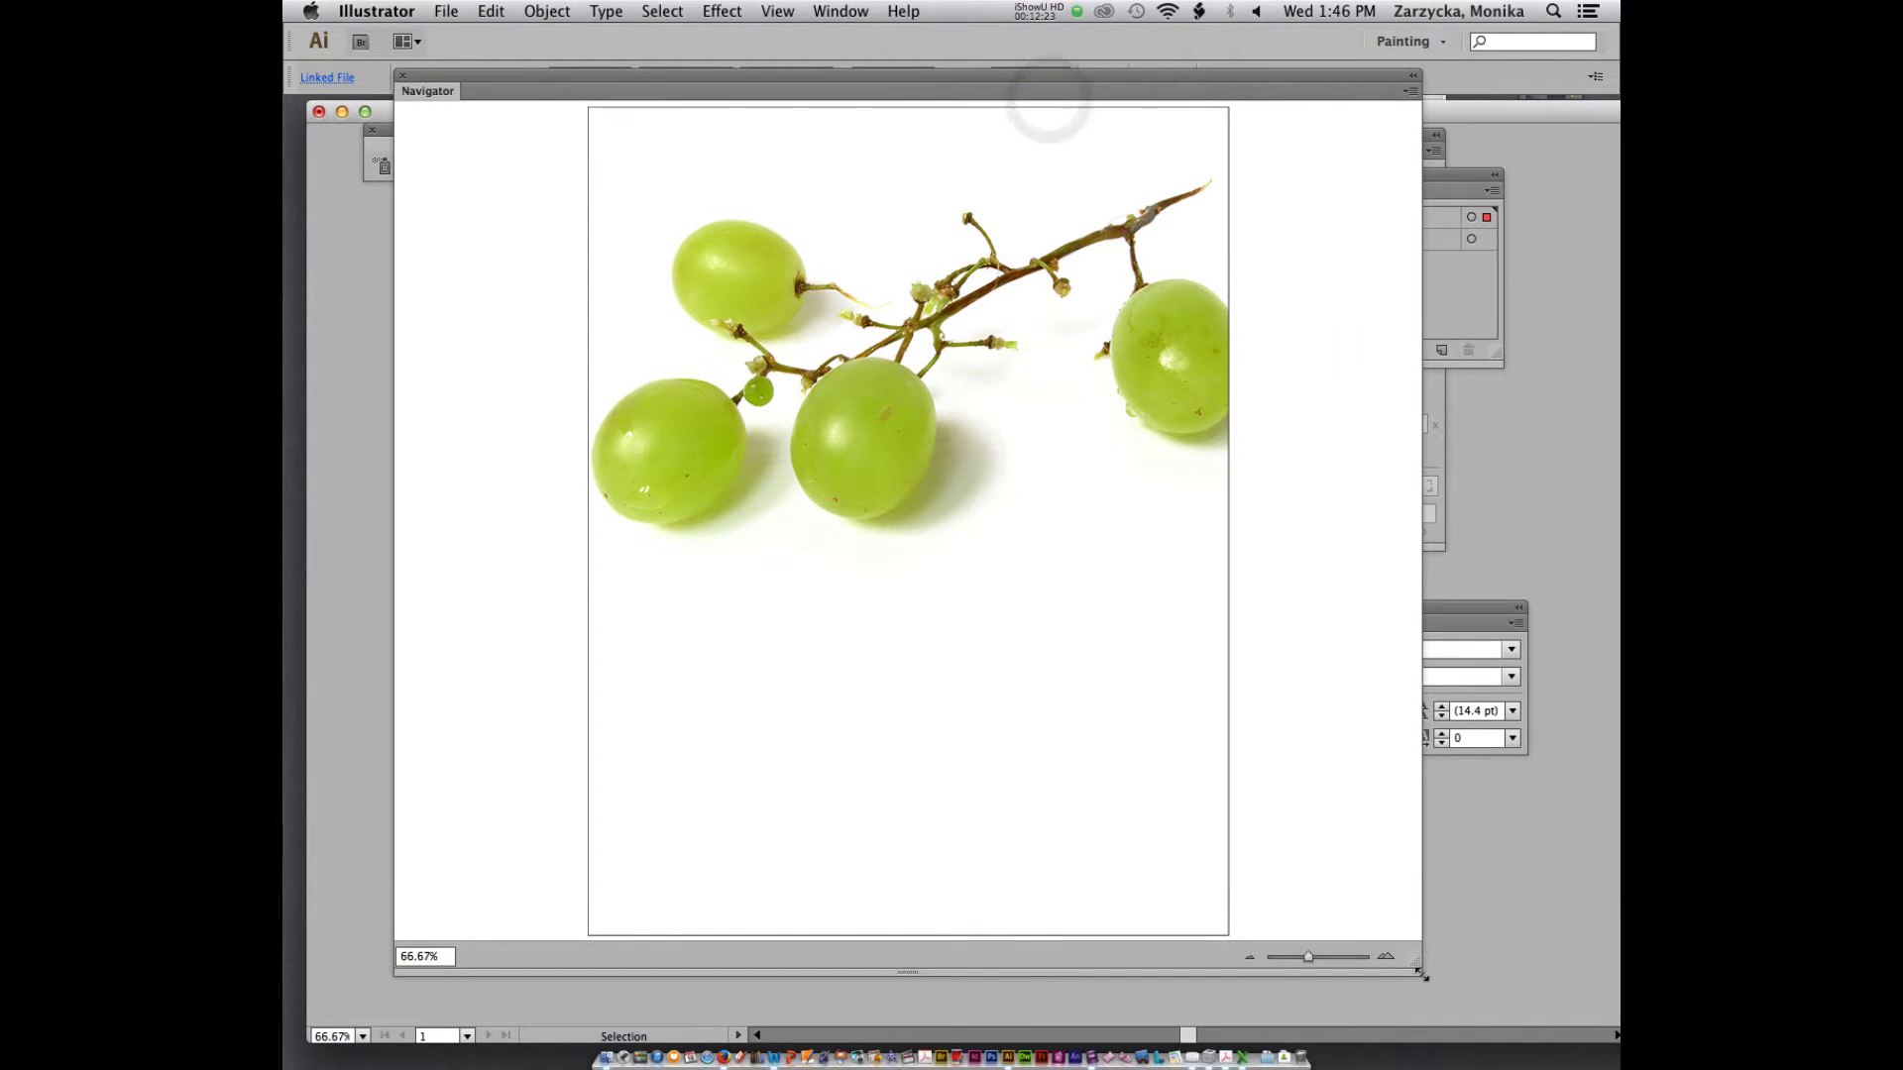
- Shrink the Navigator and move it aside so that the placed grapes on the artboard are uncovered
mouse_move(1415, 967)
left_mouse_down()
mouse_move(1070, 649)
mouse_move(1238, 664)
left_mouse_up()
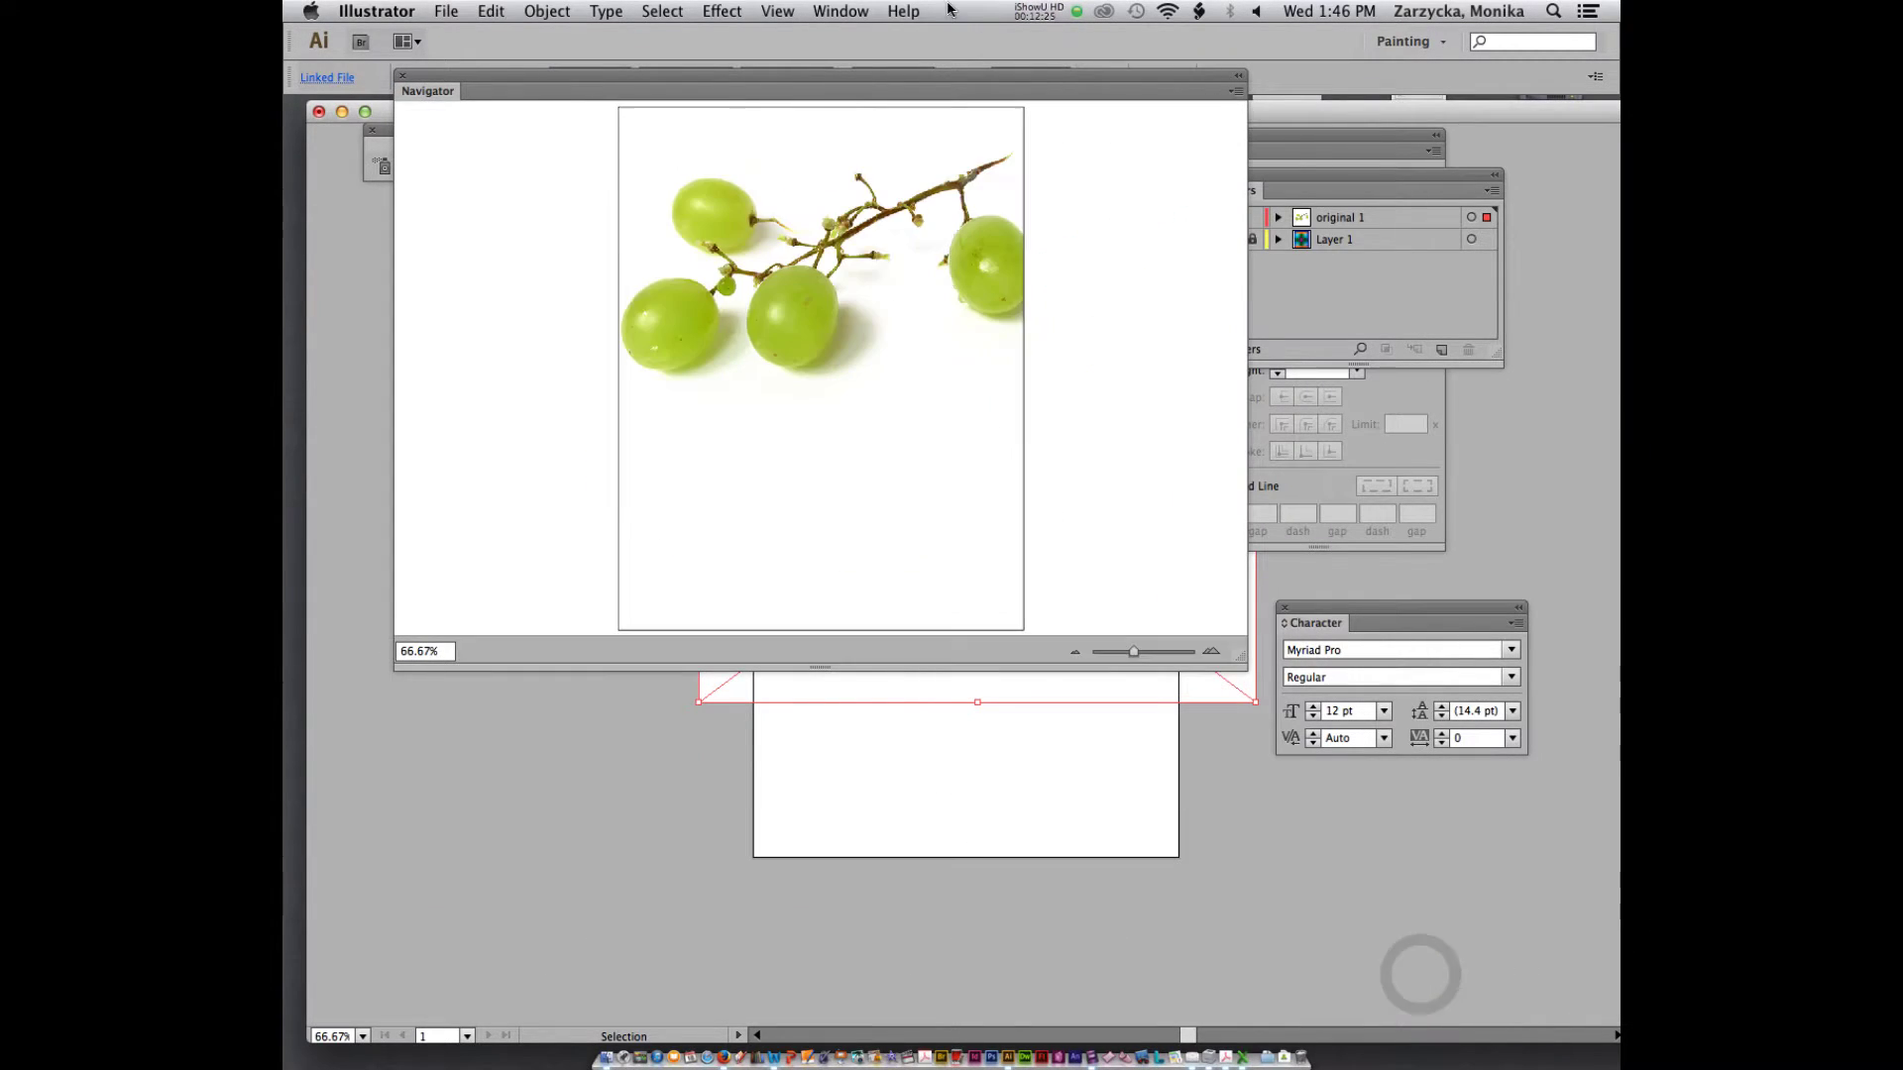
left_click_drag(946, 87, 727, 129)
left_click_drag(1058, 695, 843, 614)
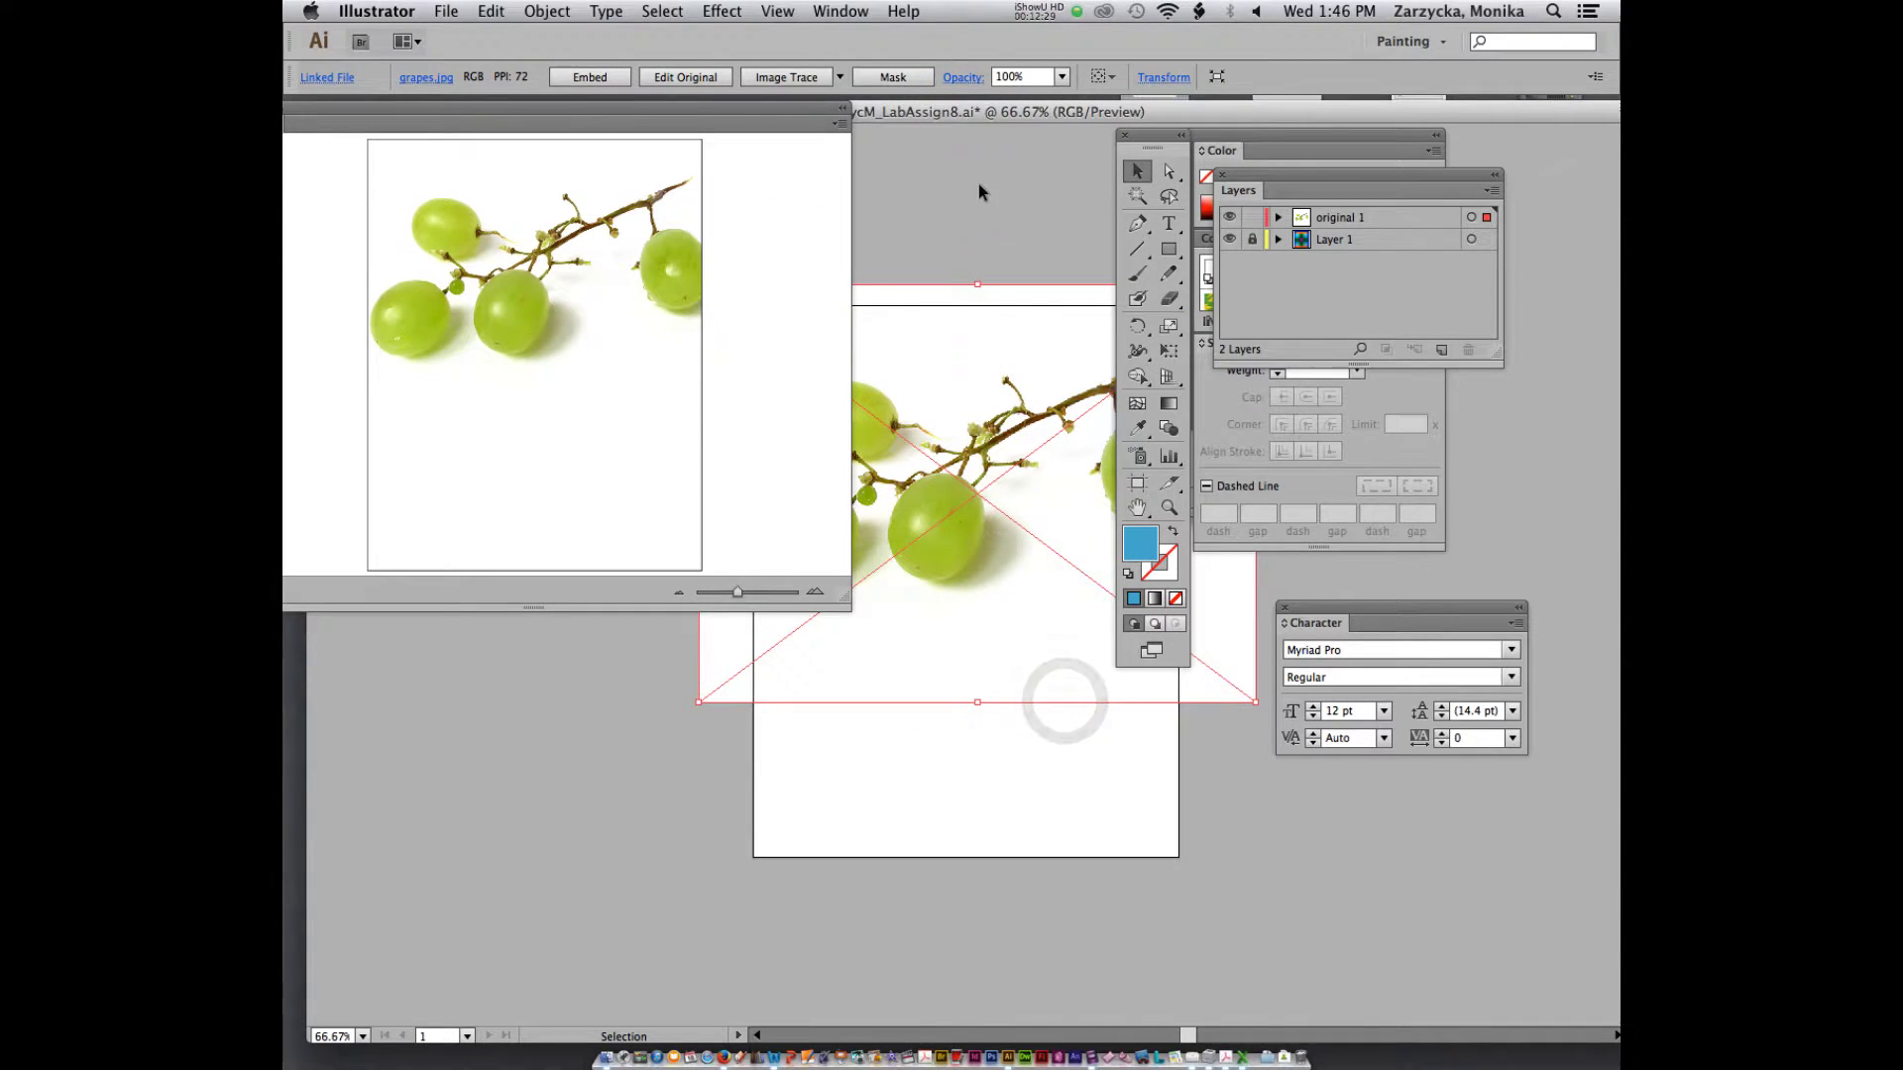
scroll(979, 174, "up", 3)
scroll(979, 175, "up", 4)
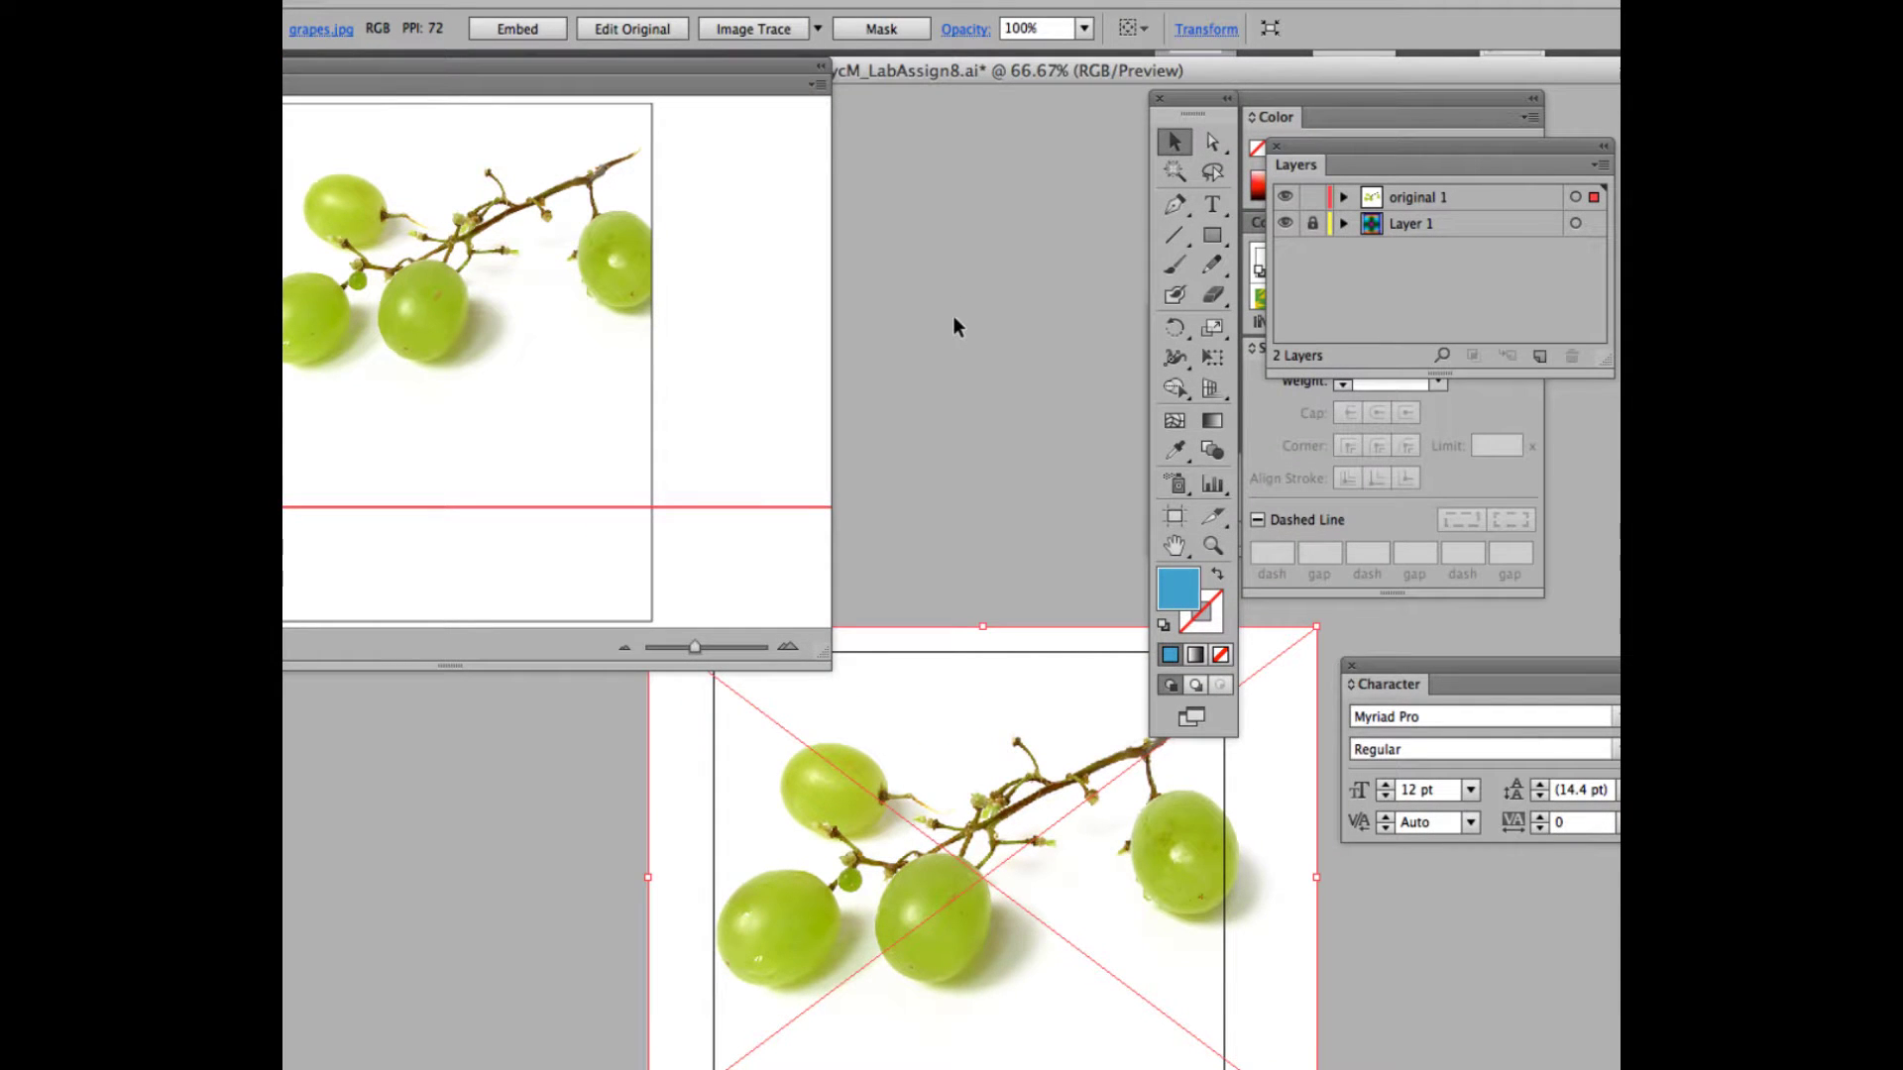
scroll(938, 430, "down", 2)
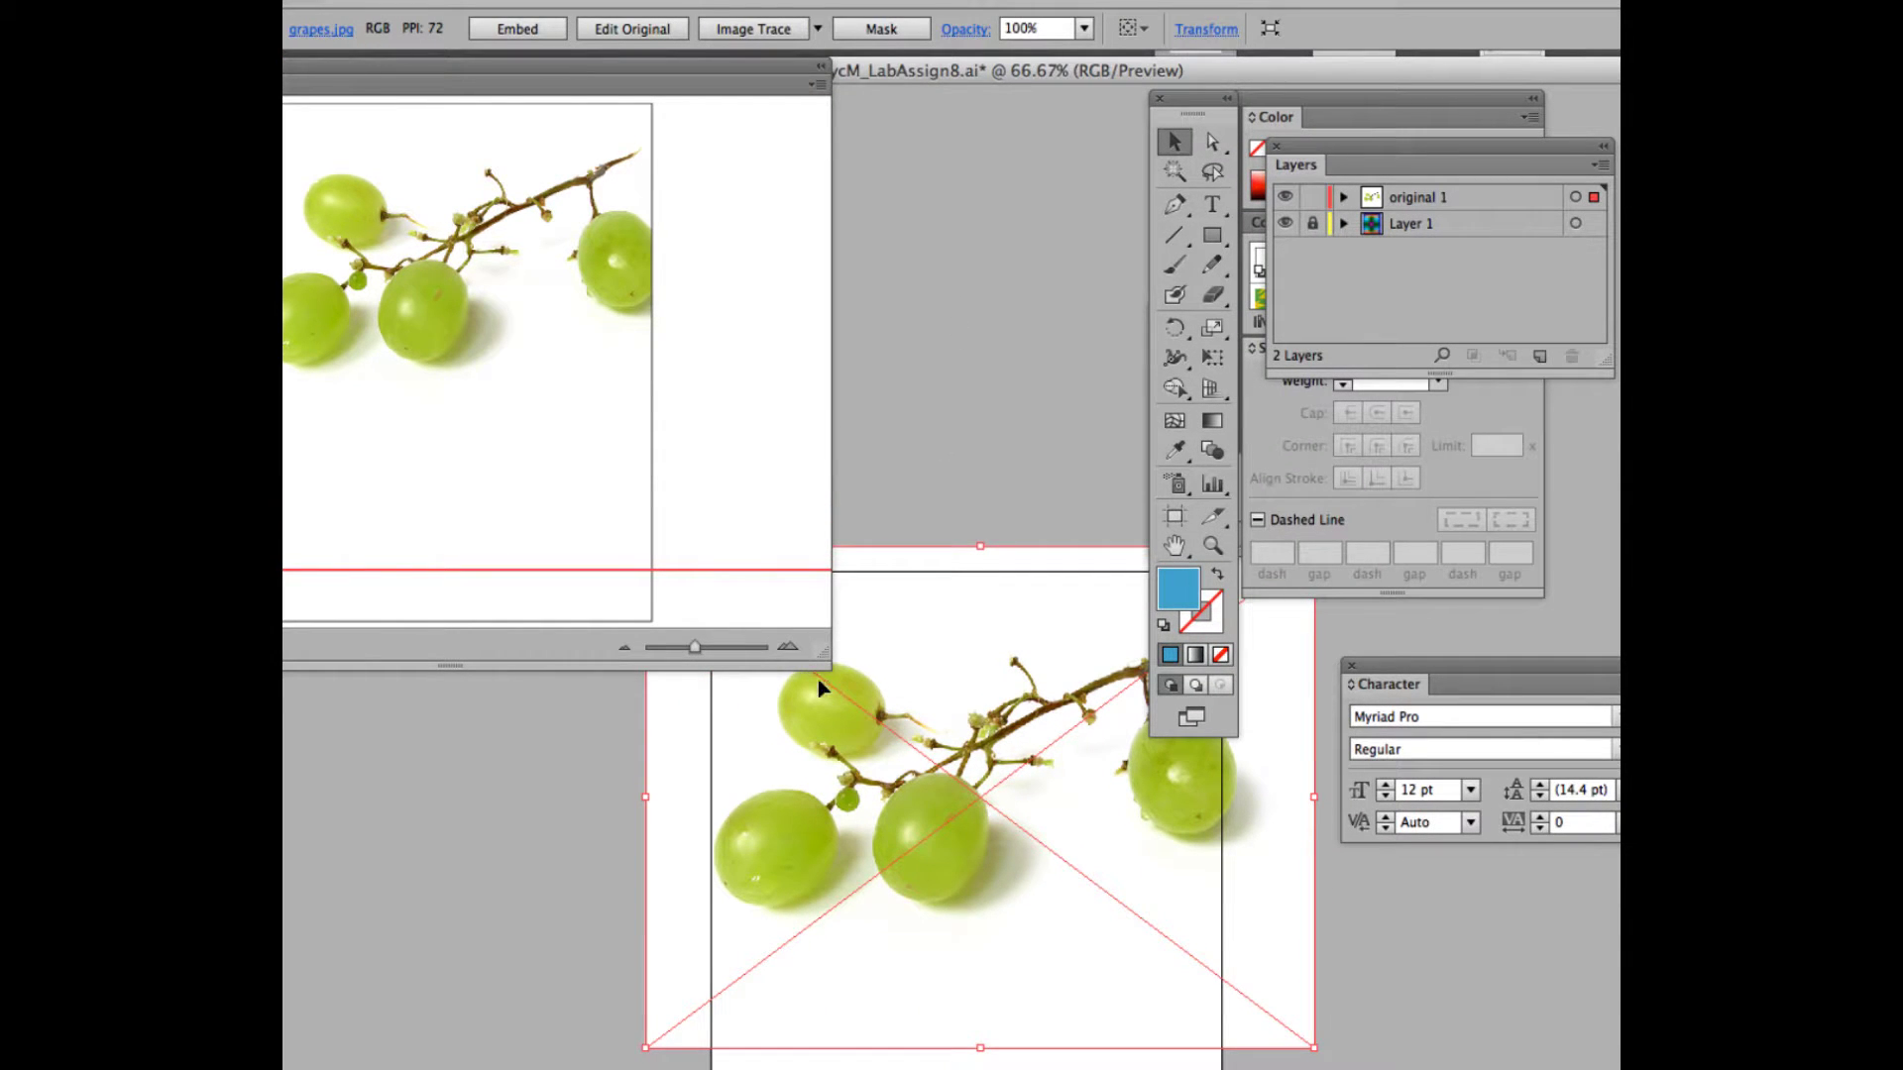
left_click_drag(826, 661, 776, 587)
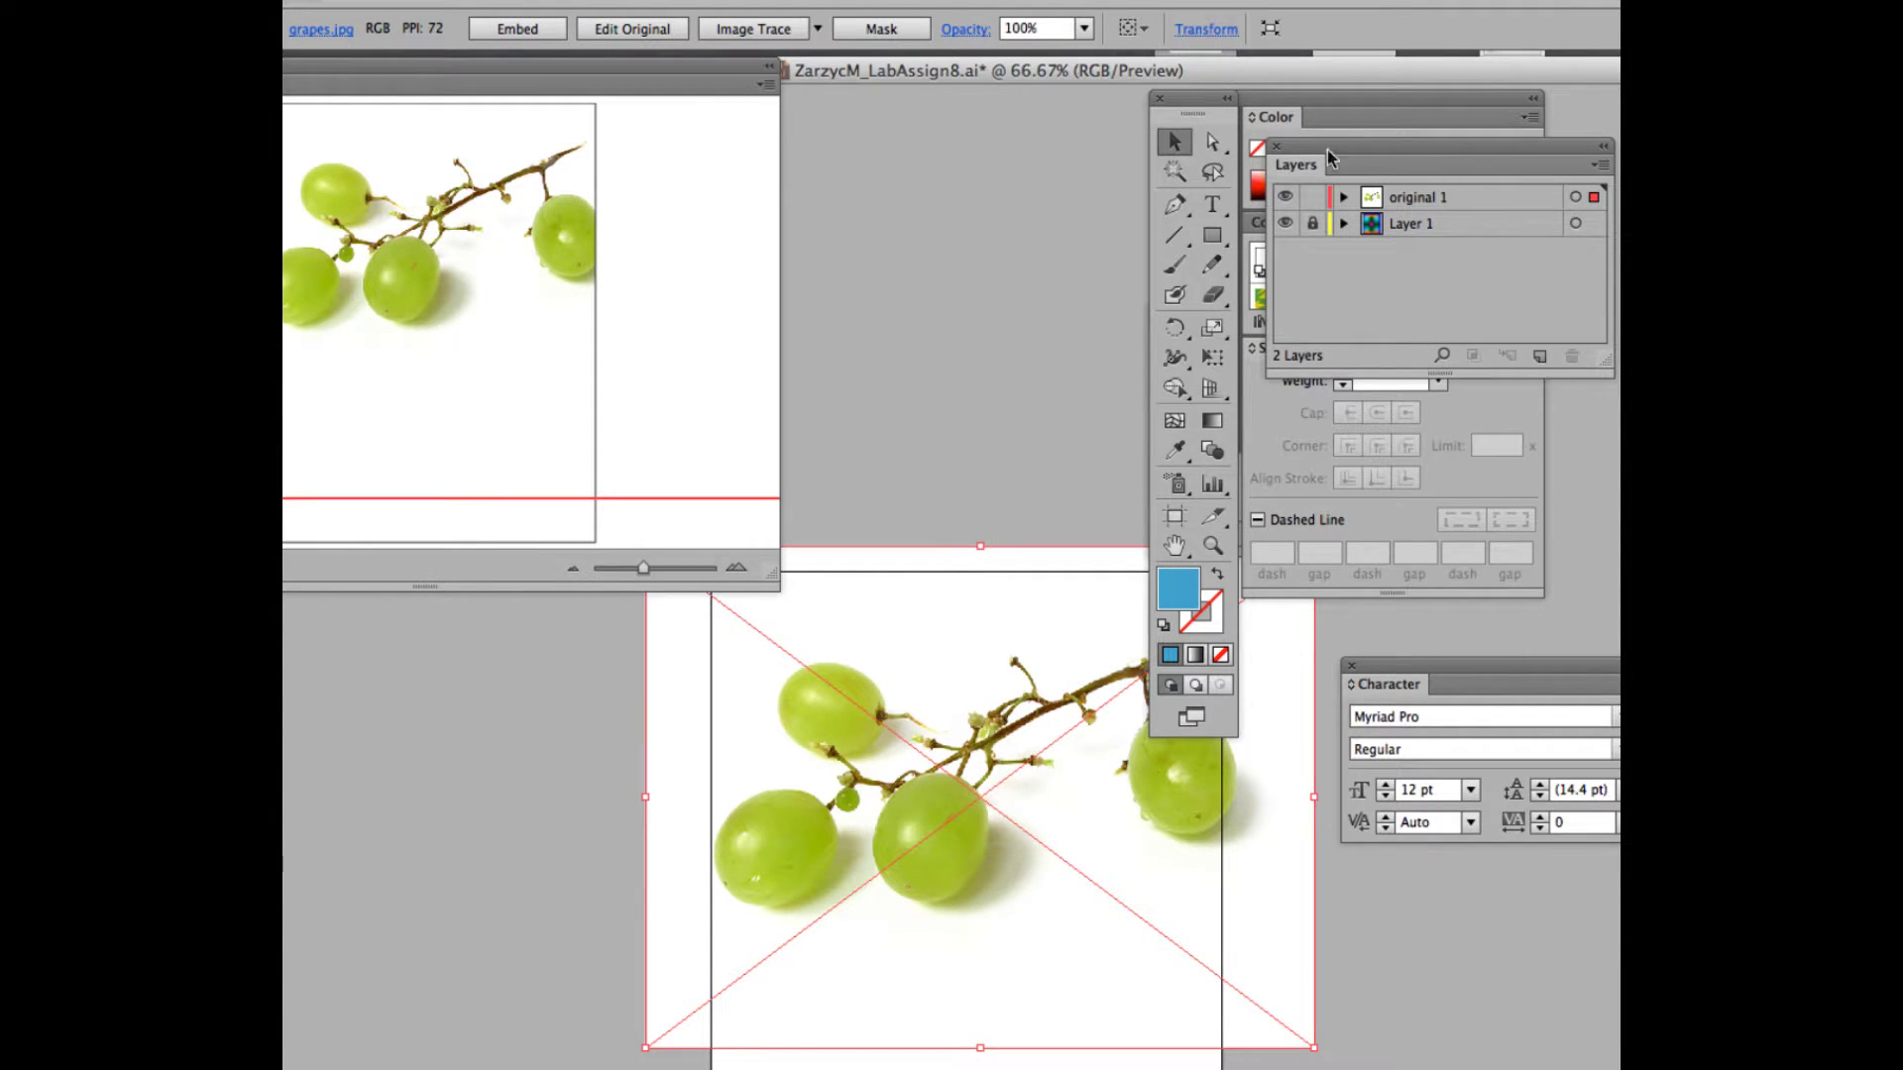
- Lock the original 1 layer, keep Layer 1 locked, and add a new layer above them
left_click(1312, 197)
left_click(1313, 223)
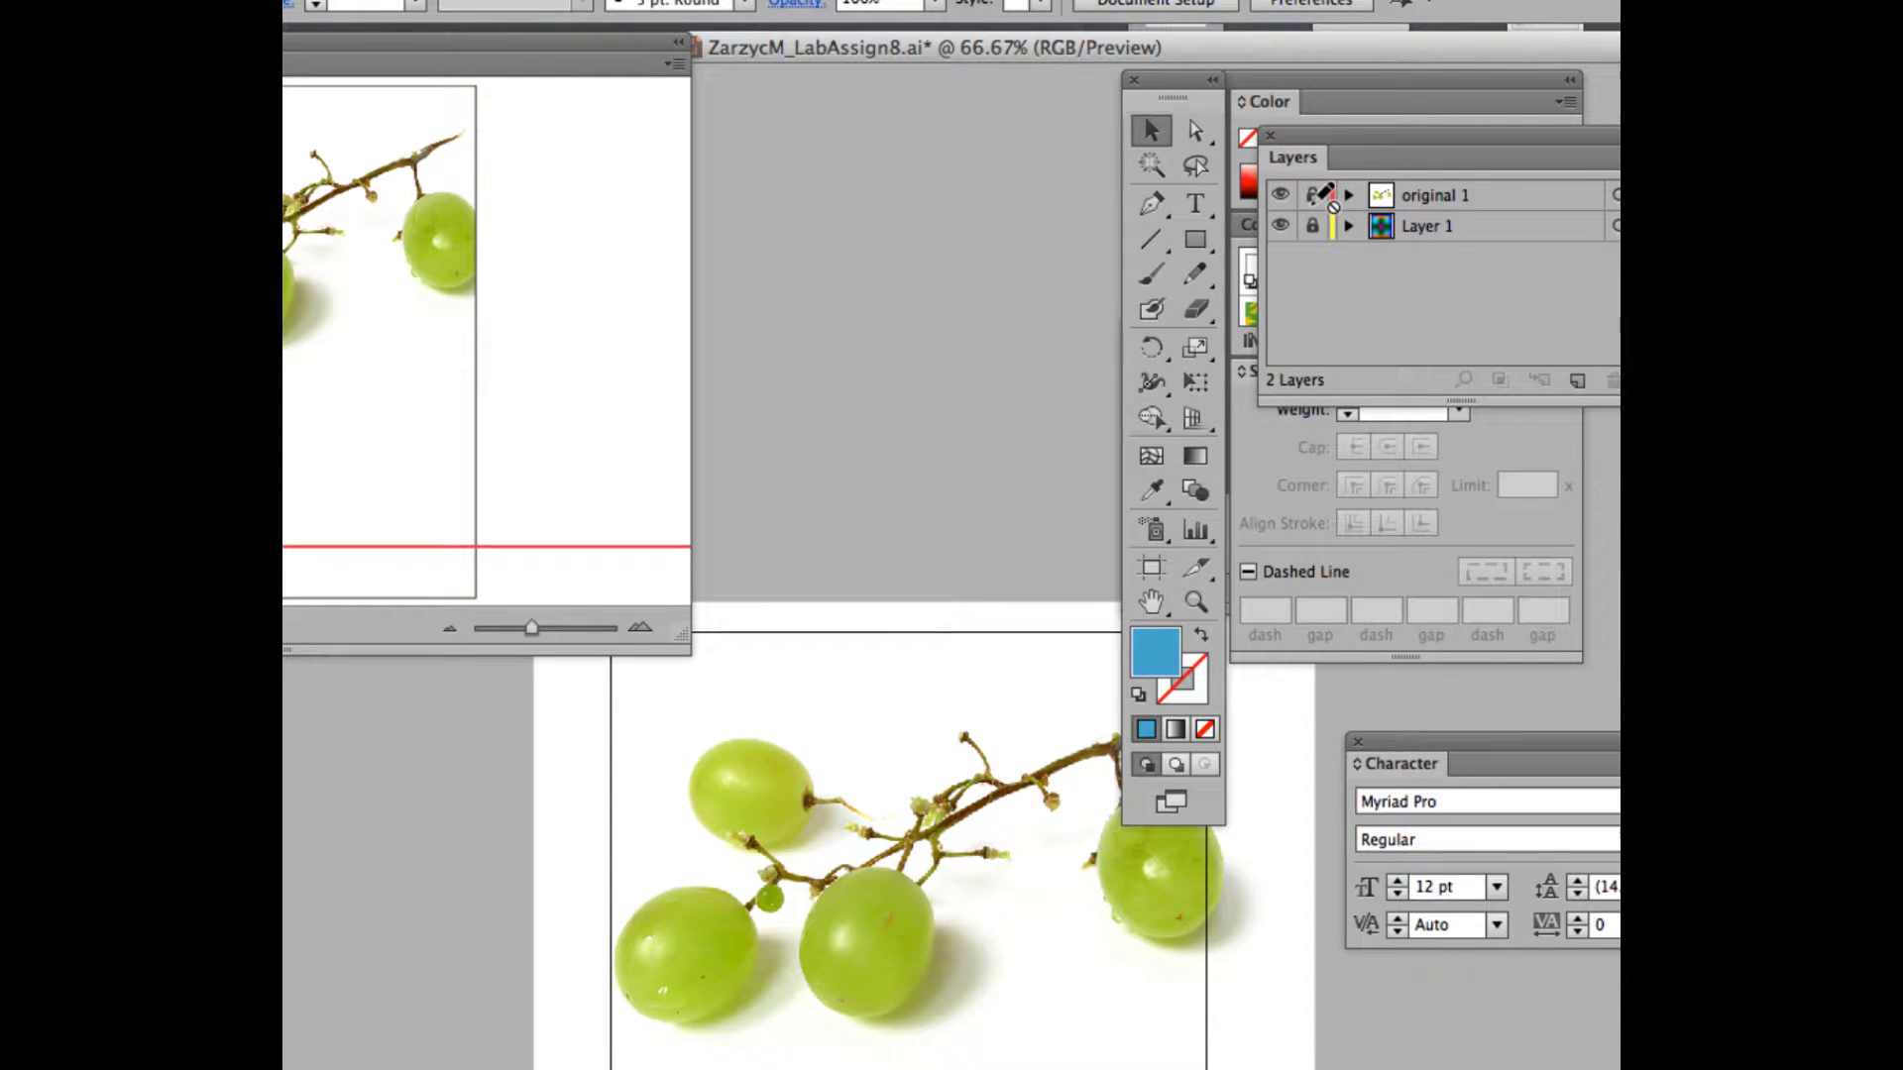
left_click(1576, 382)
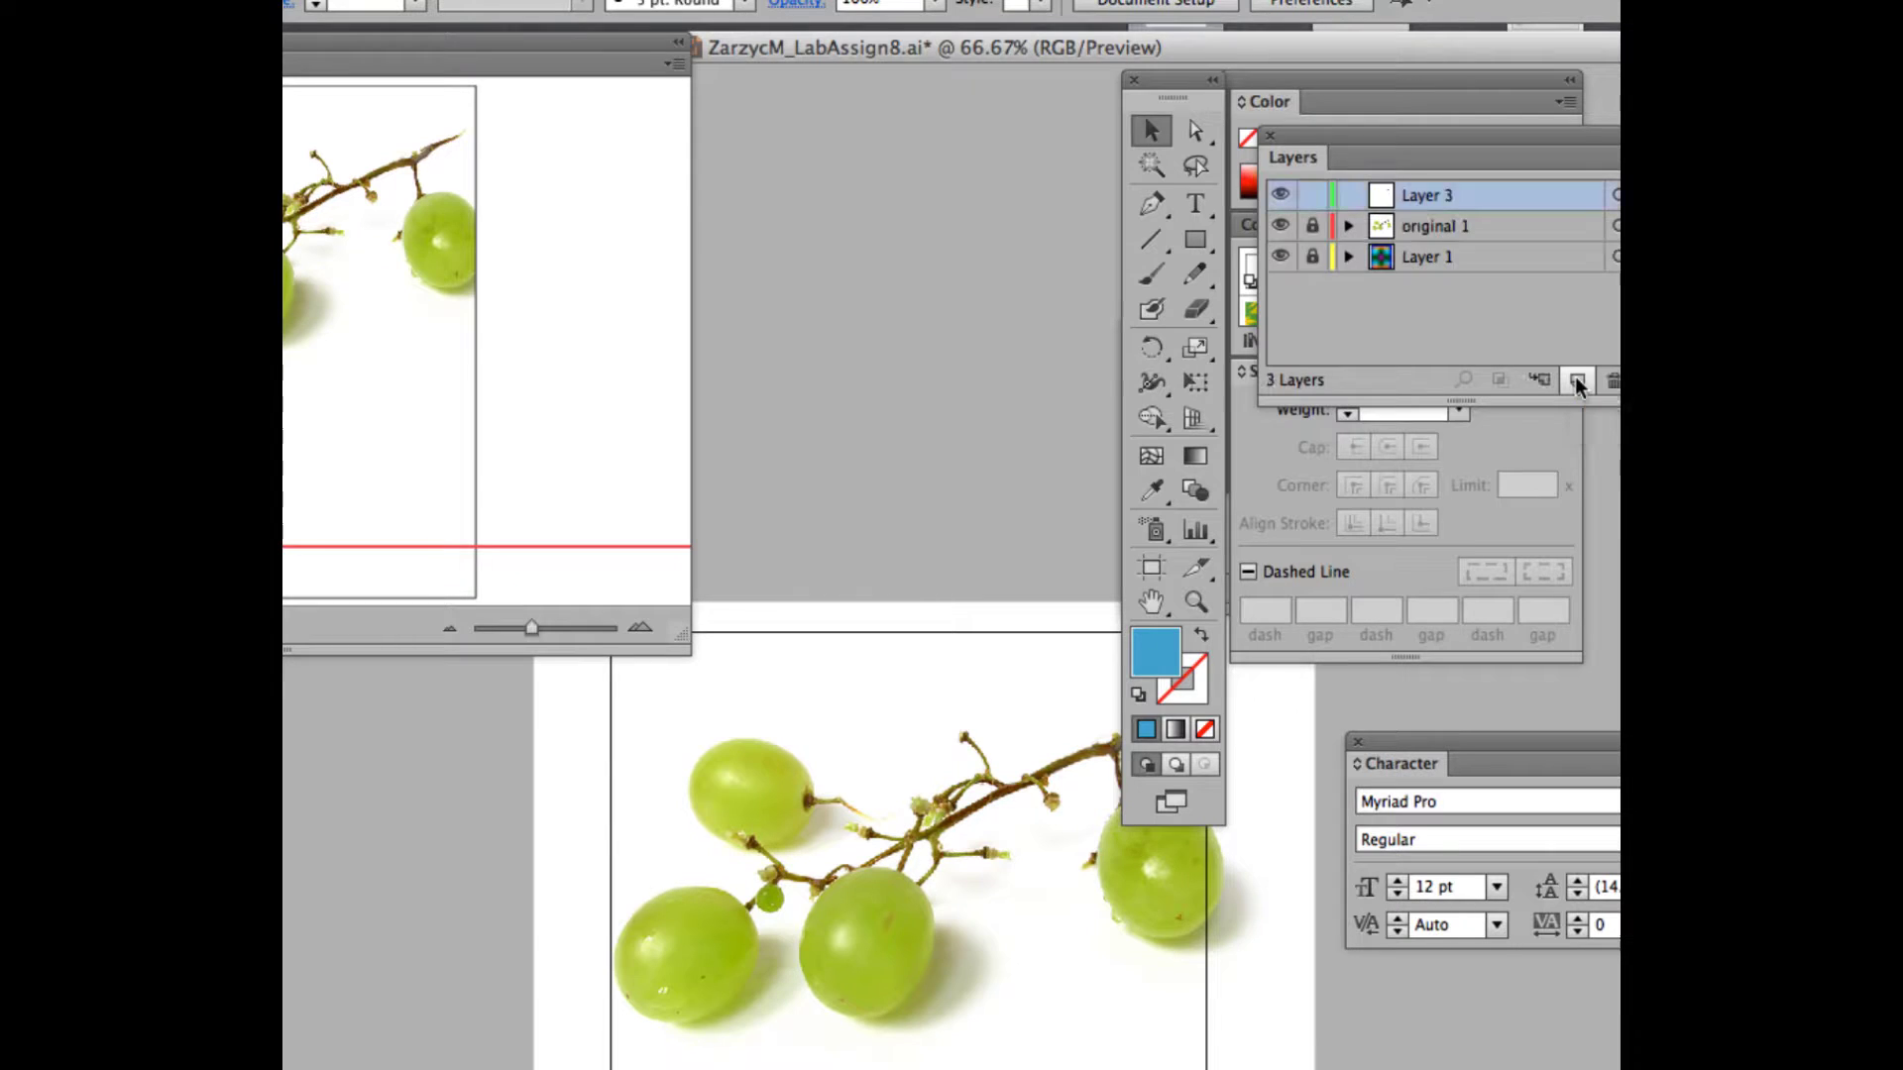
- Rename the new top layer as "grape"
double_click(1439, 197)
type("grape")
key("BackSpace")
key("BackSpace")
type("pe")
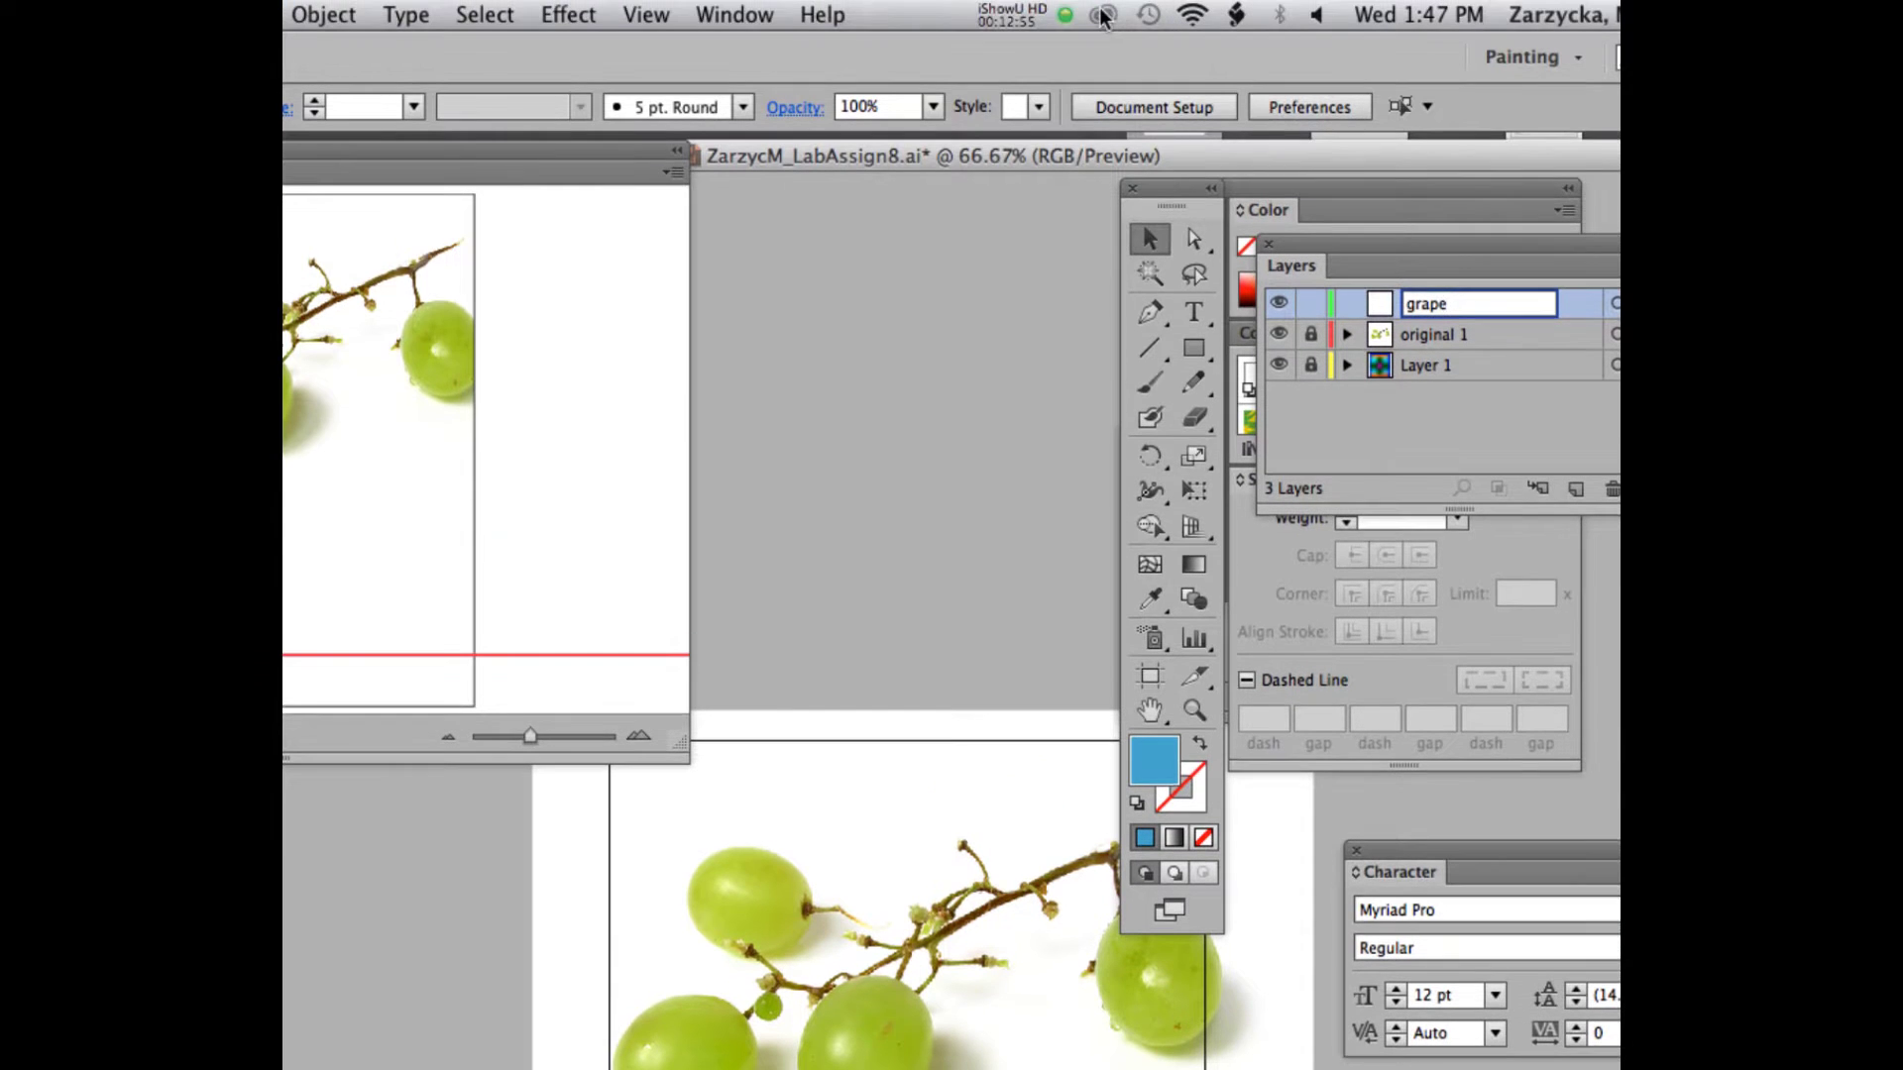
left_click(1012, 12)
left_click(1029, 105)
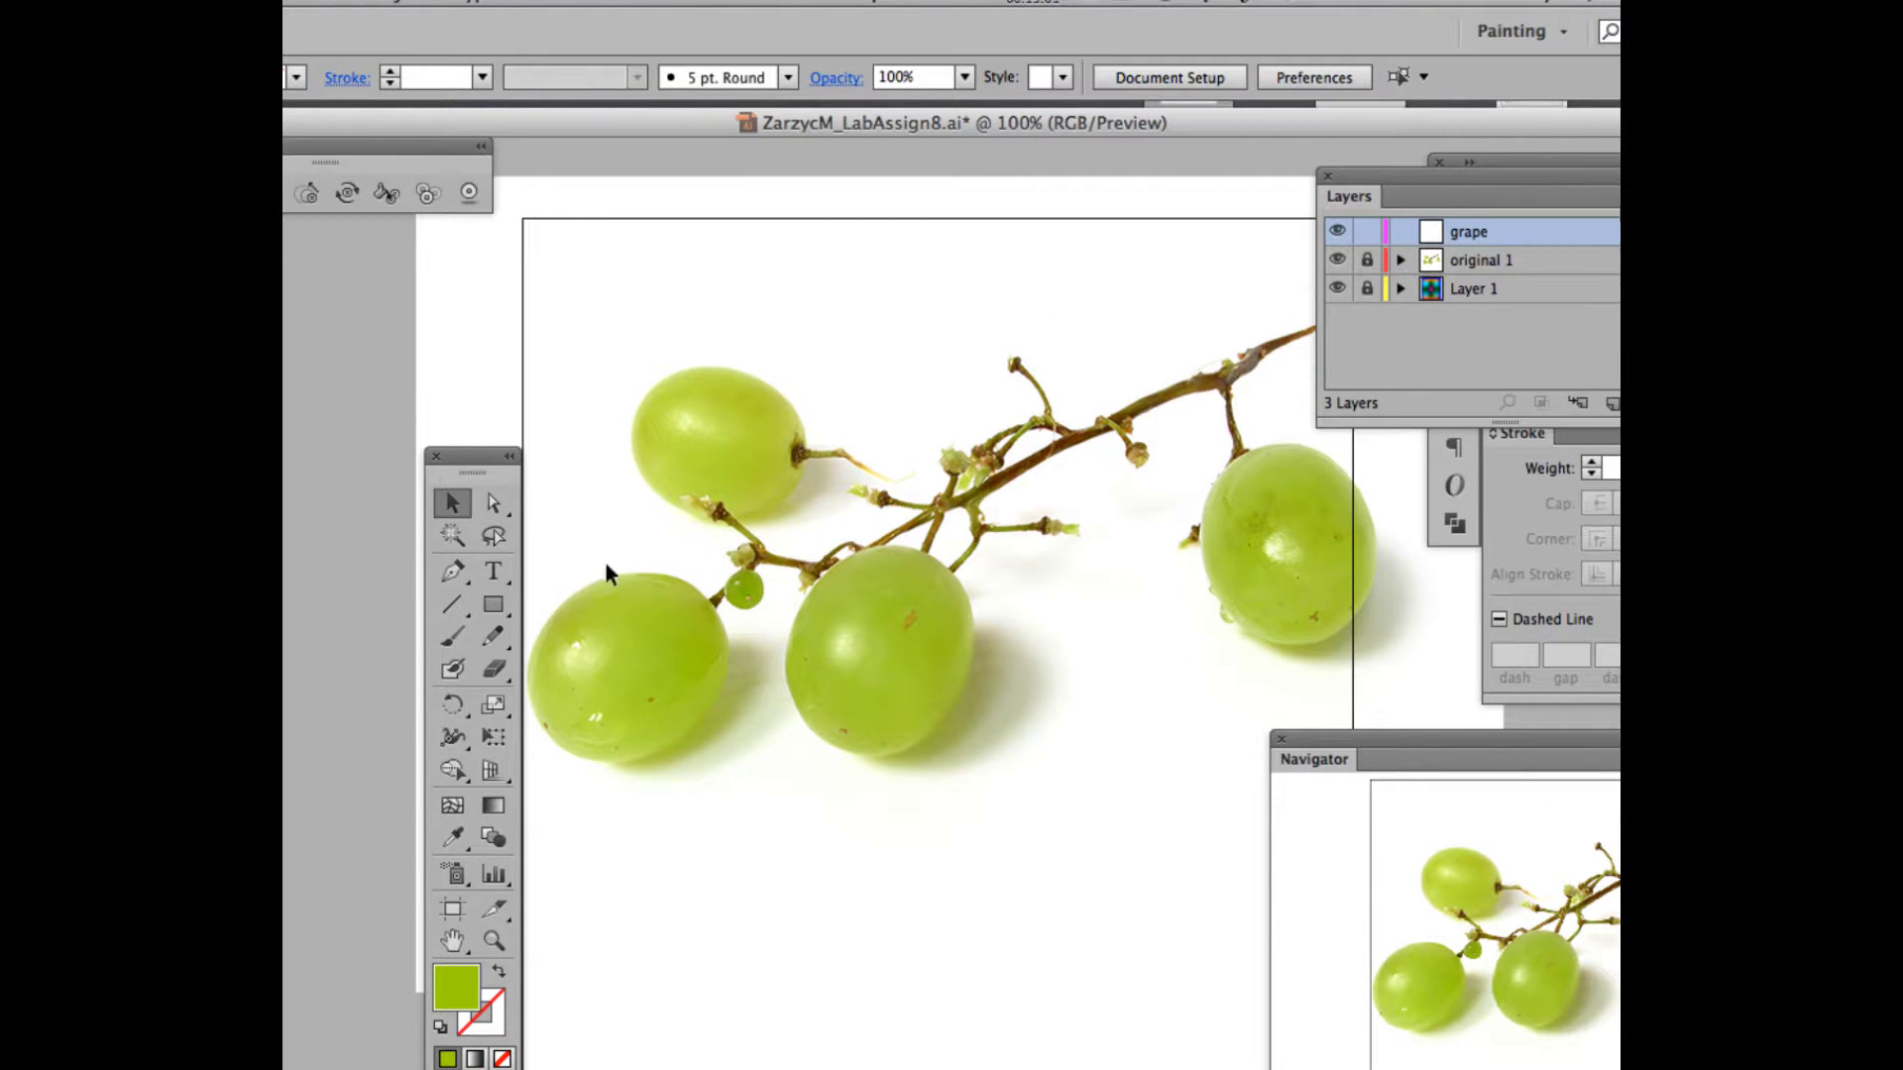
- Move the Layers and Tools palettes clear of the middle grape and activate the Pen tool with green fill and no stroke
left_click(455, 572)
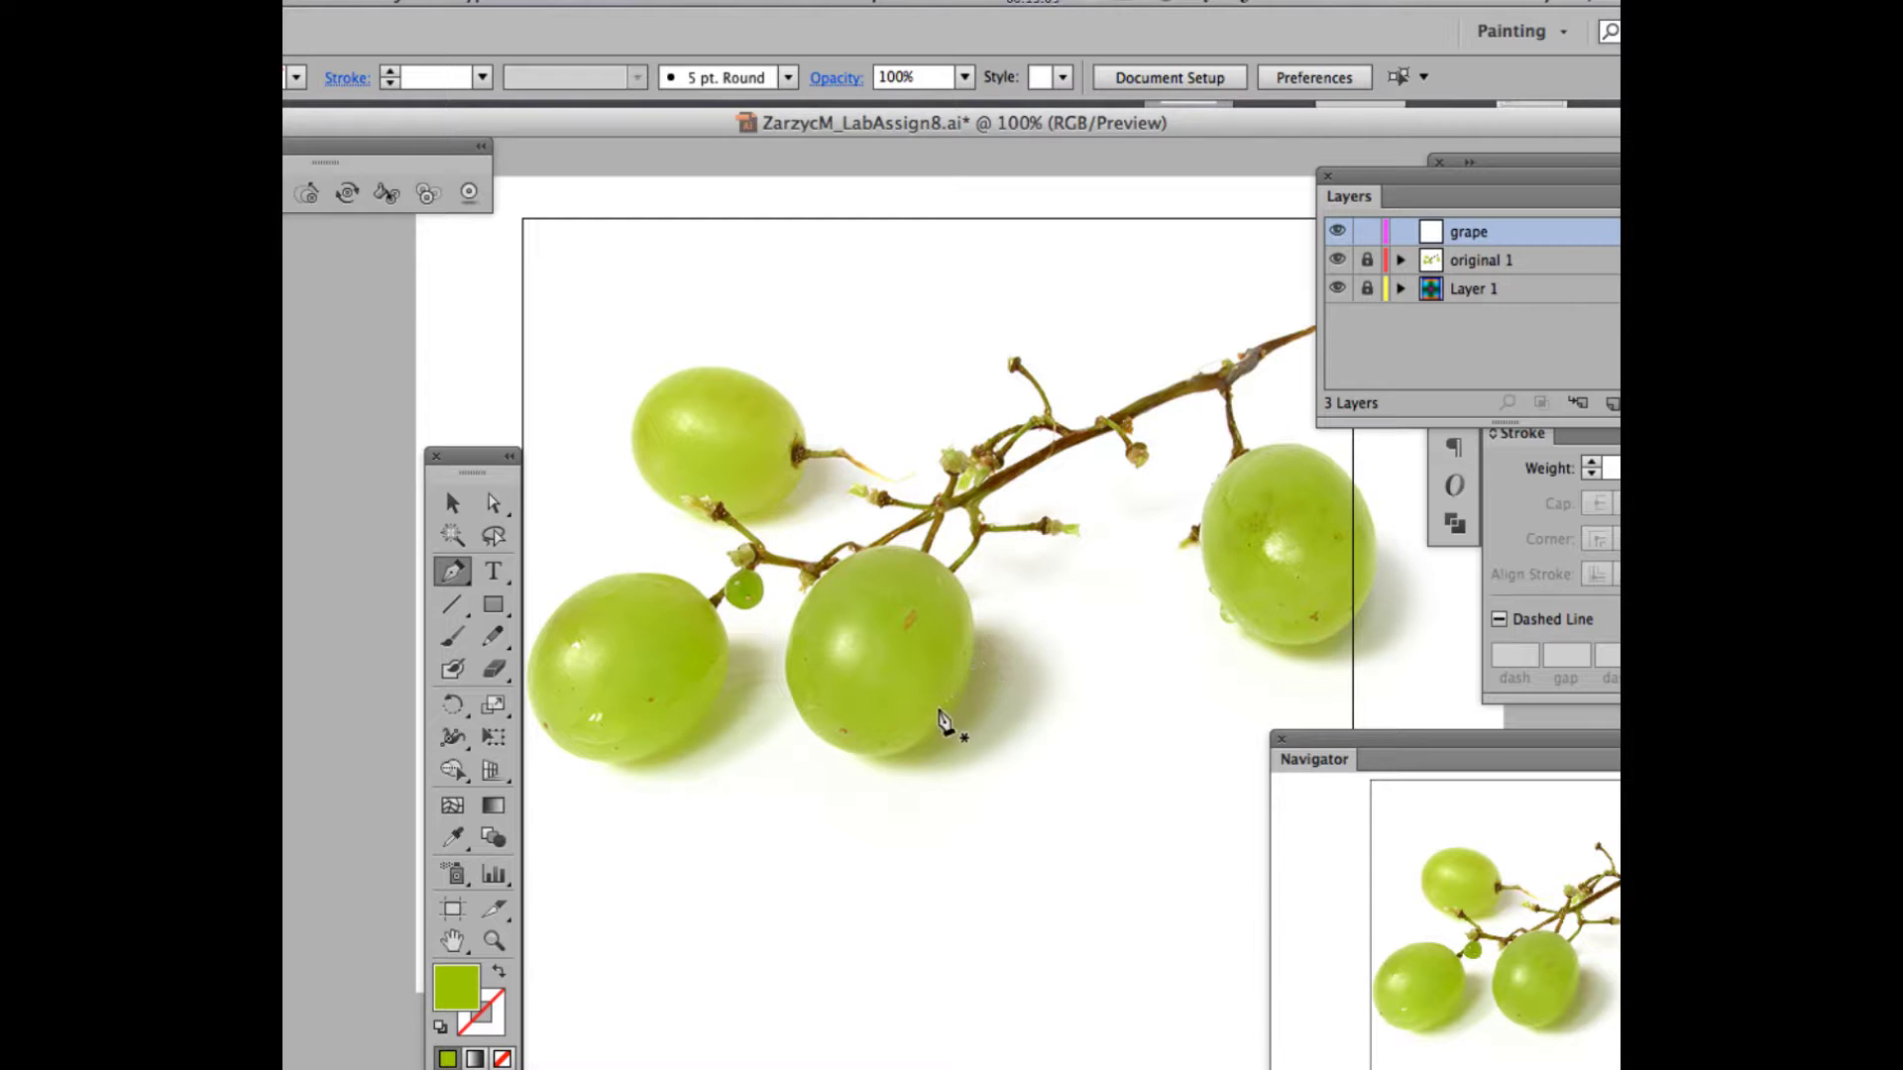
left_click_drag(1422, 179, 1256, 164)
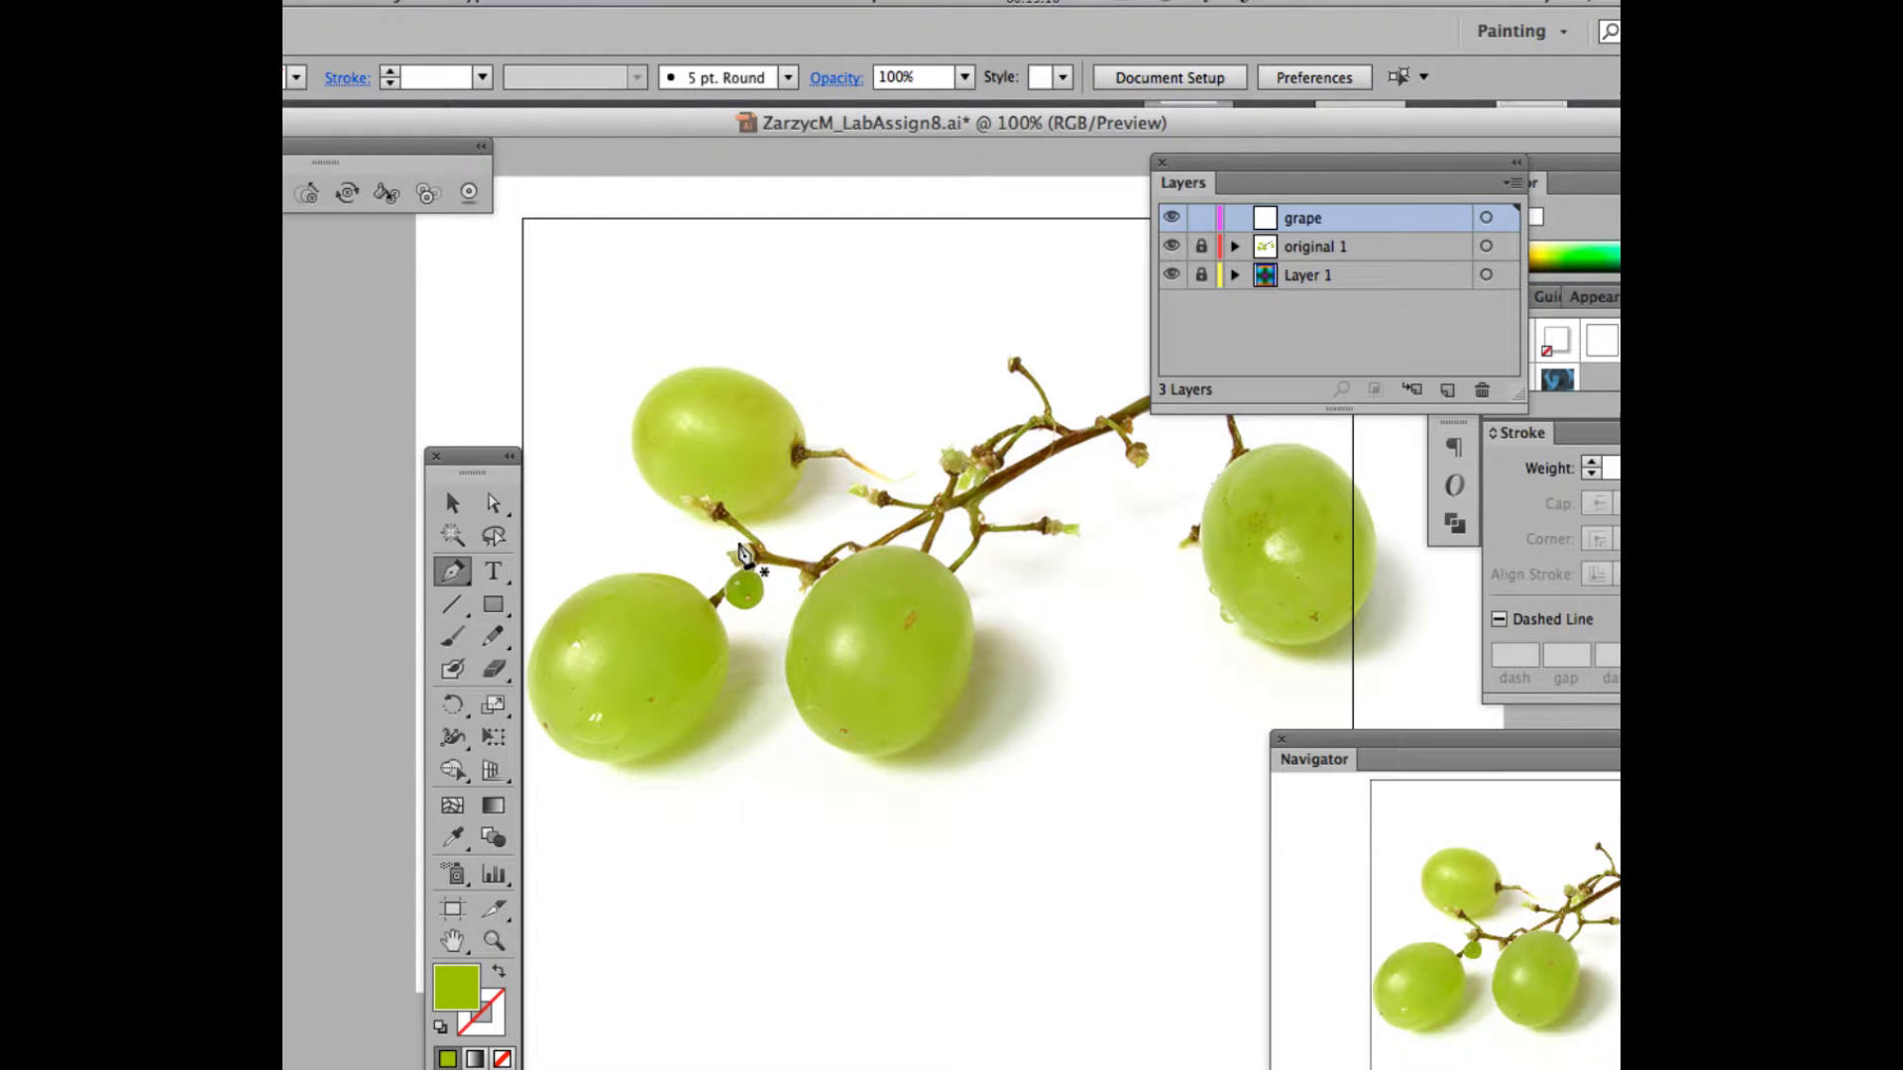
left_click_drag(475, 458, 493, 313)
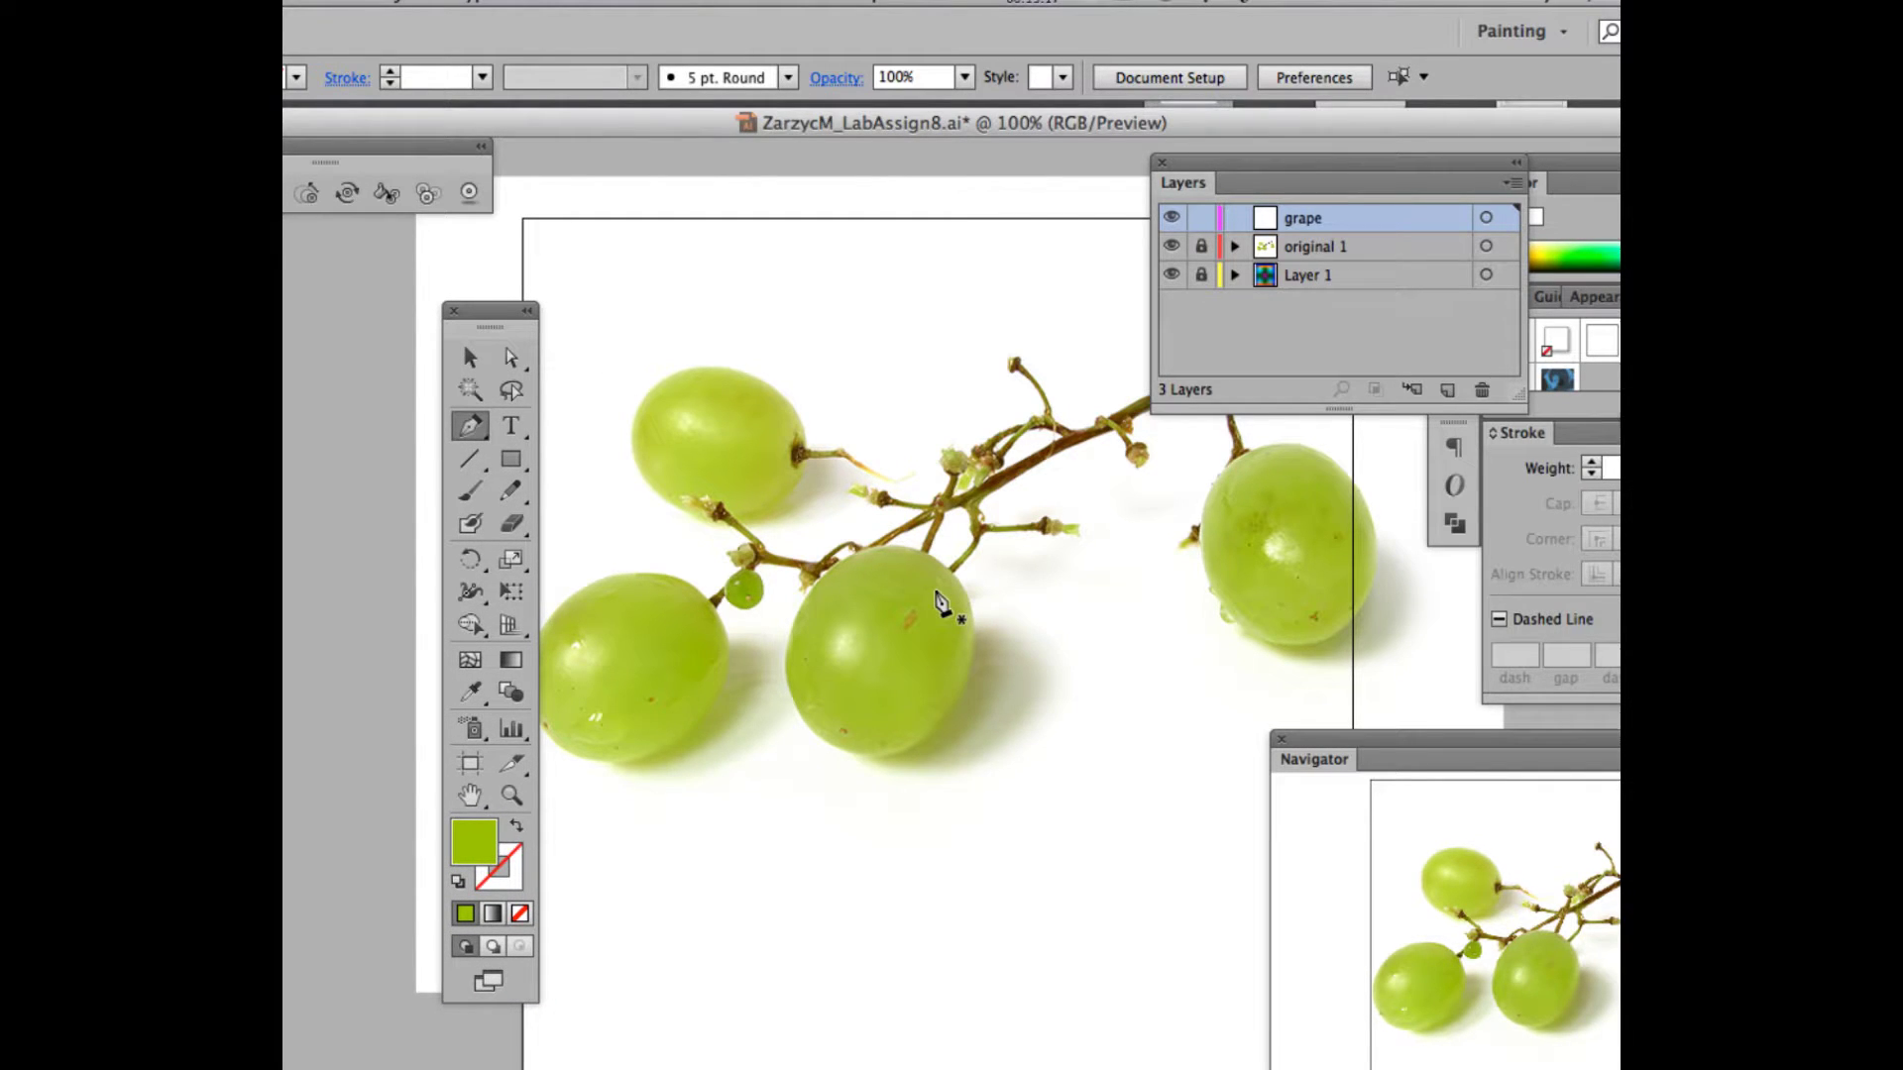
left_click(501, 855)
left_click(470, 692)
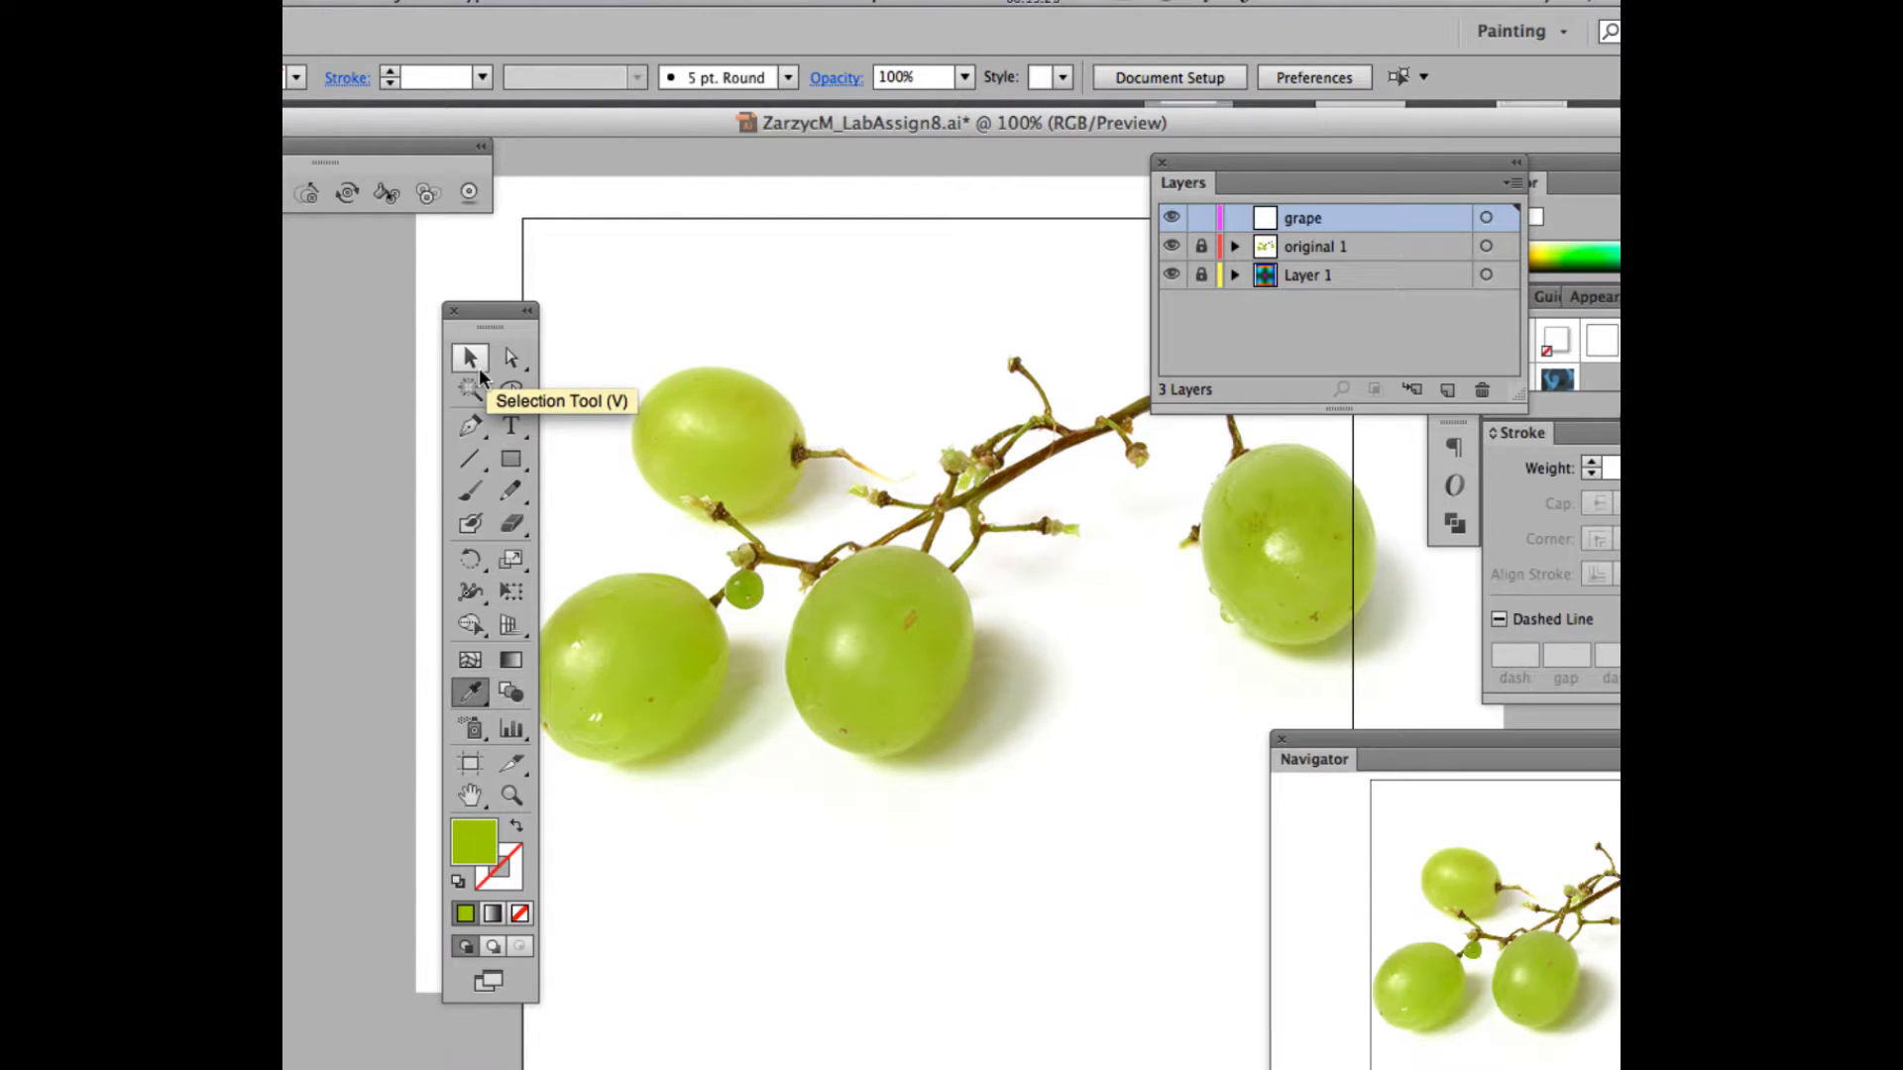
left_click(469, 426)
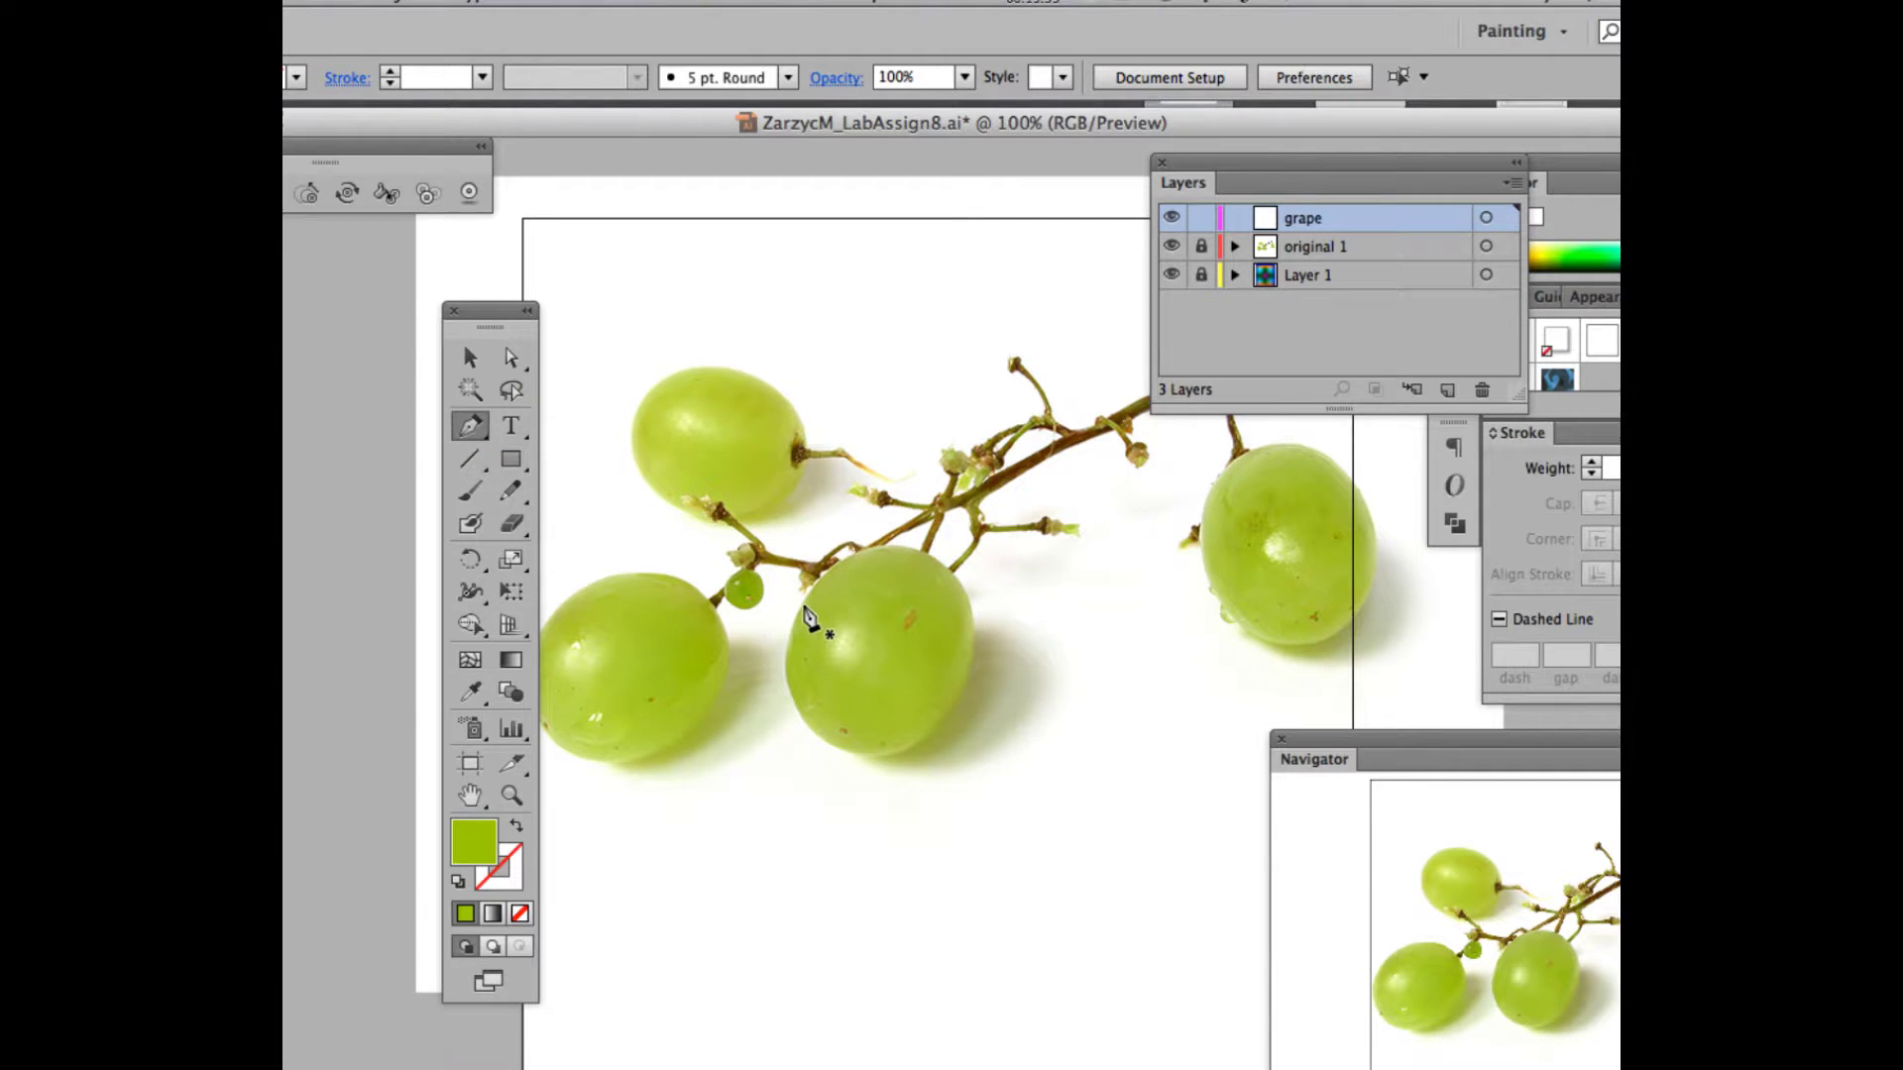
- Trace the middle grape's outline with the Pen tool as a closed, green-filled curved path on the grape layer
left_click(806, 597)
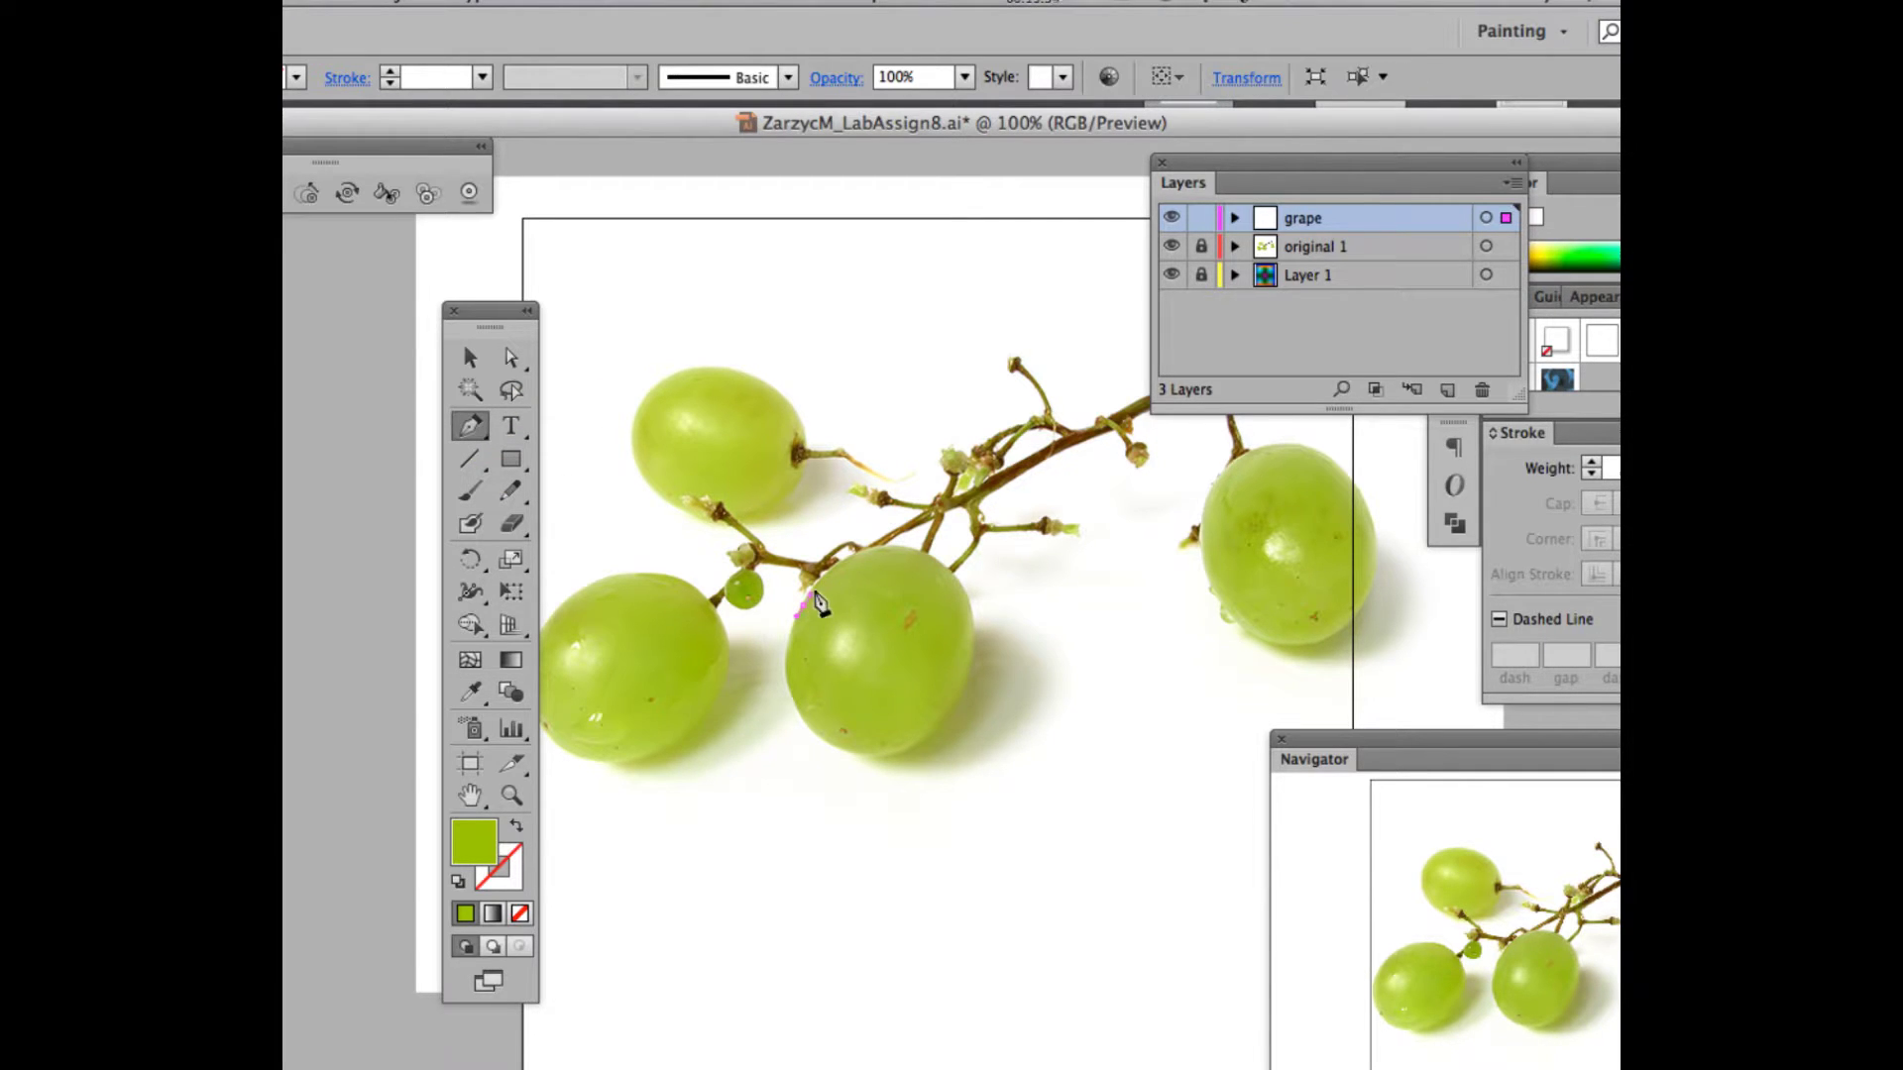
left_click(858, 555)
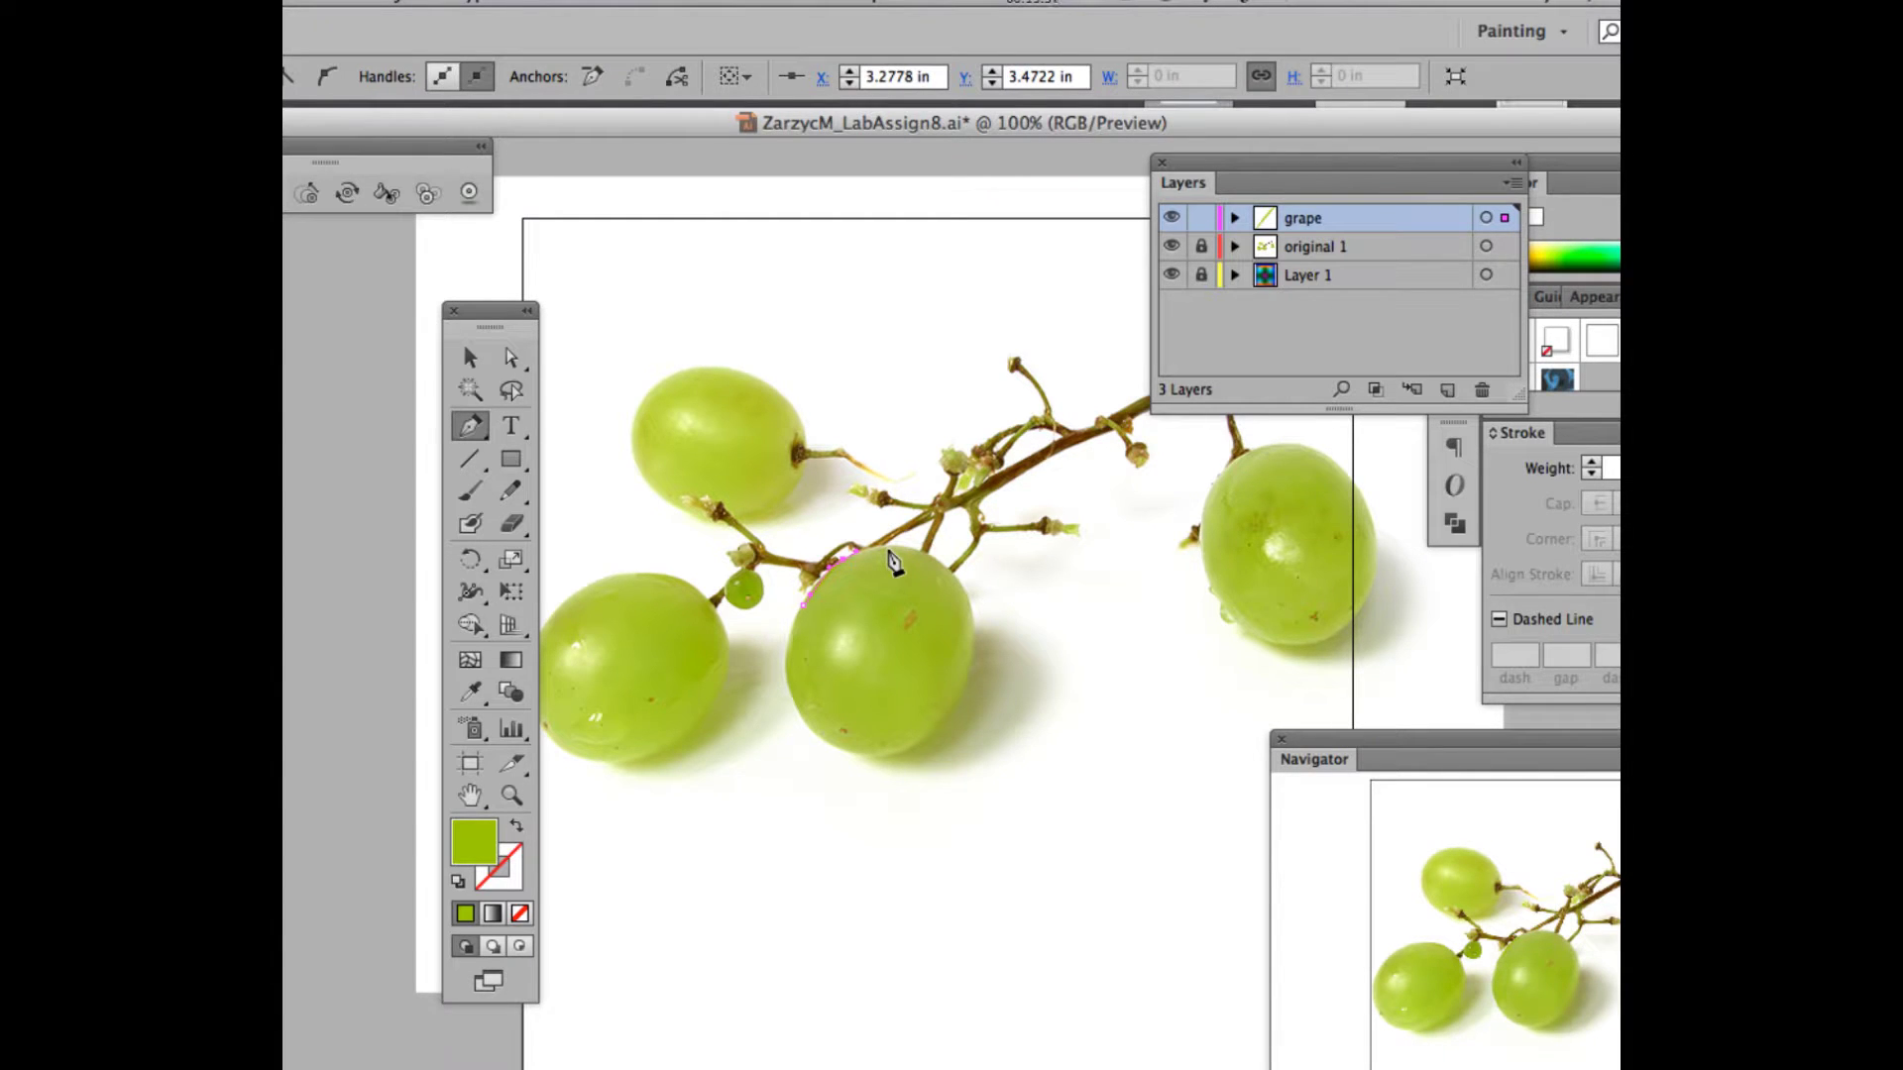
key("super+equal")
left_click_drag(870, 458, 896, 461)
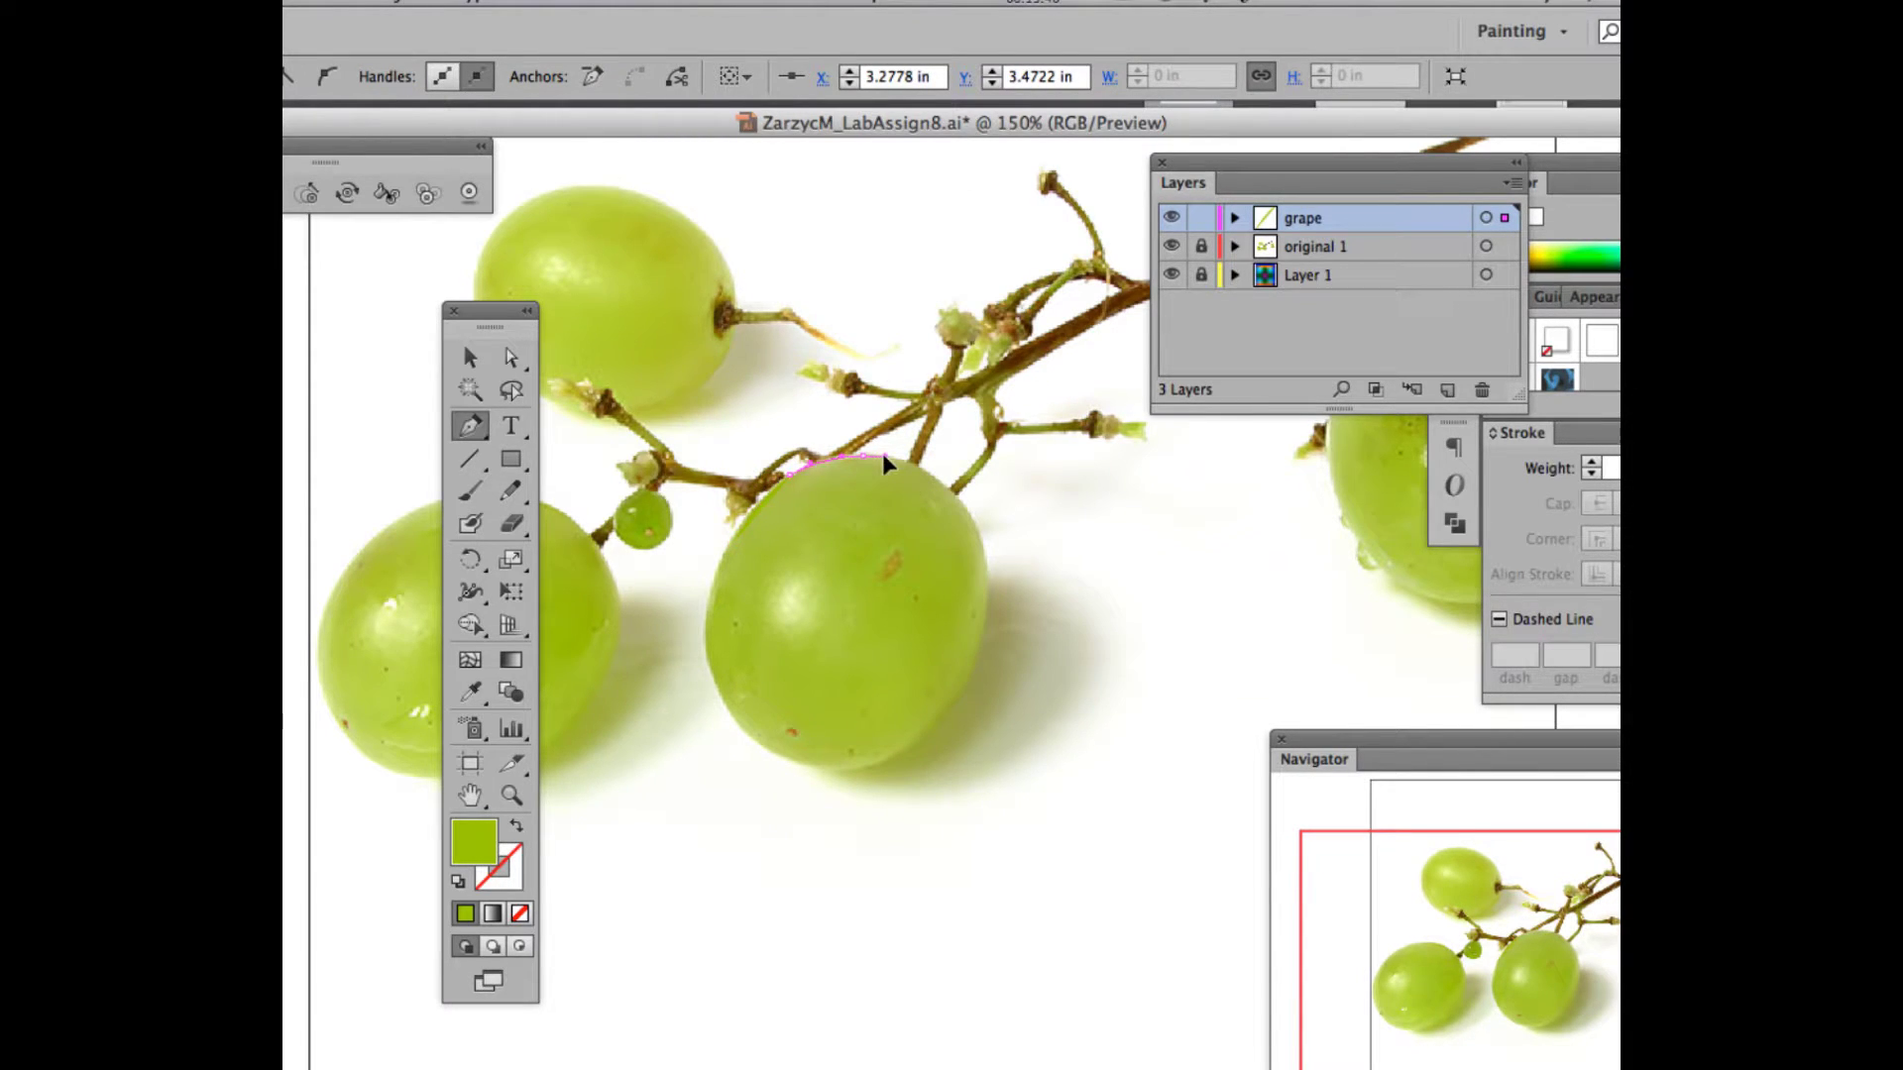
left_click(946, 486)
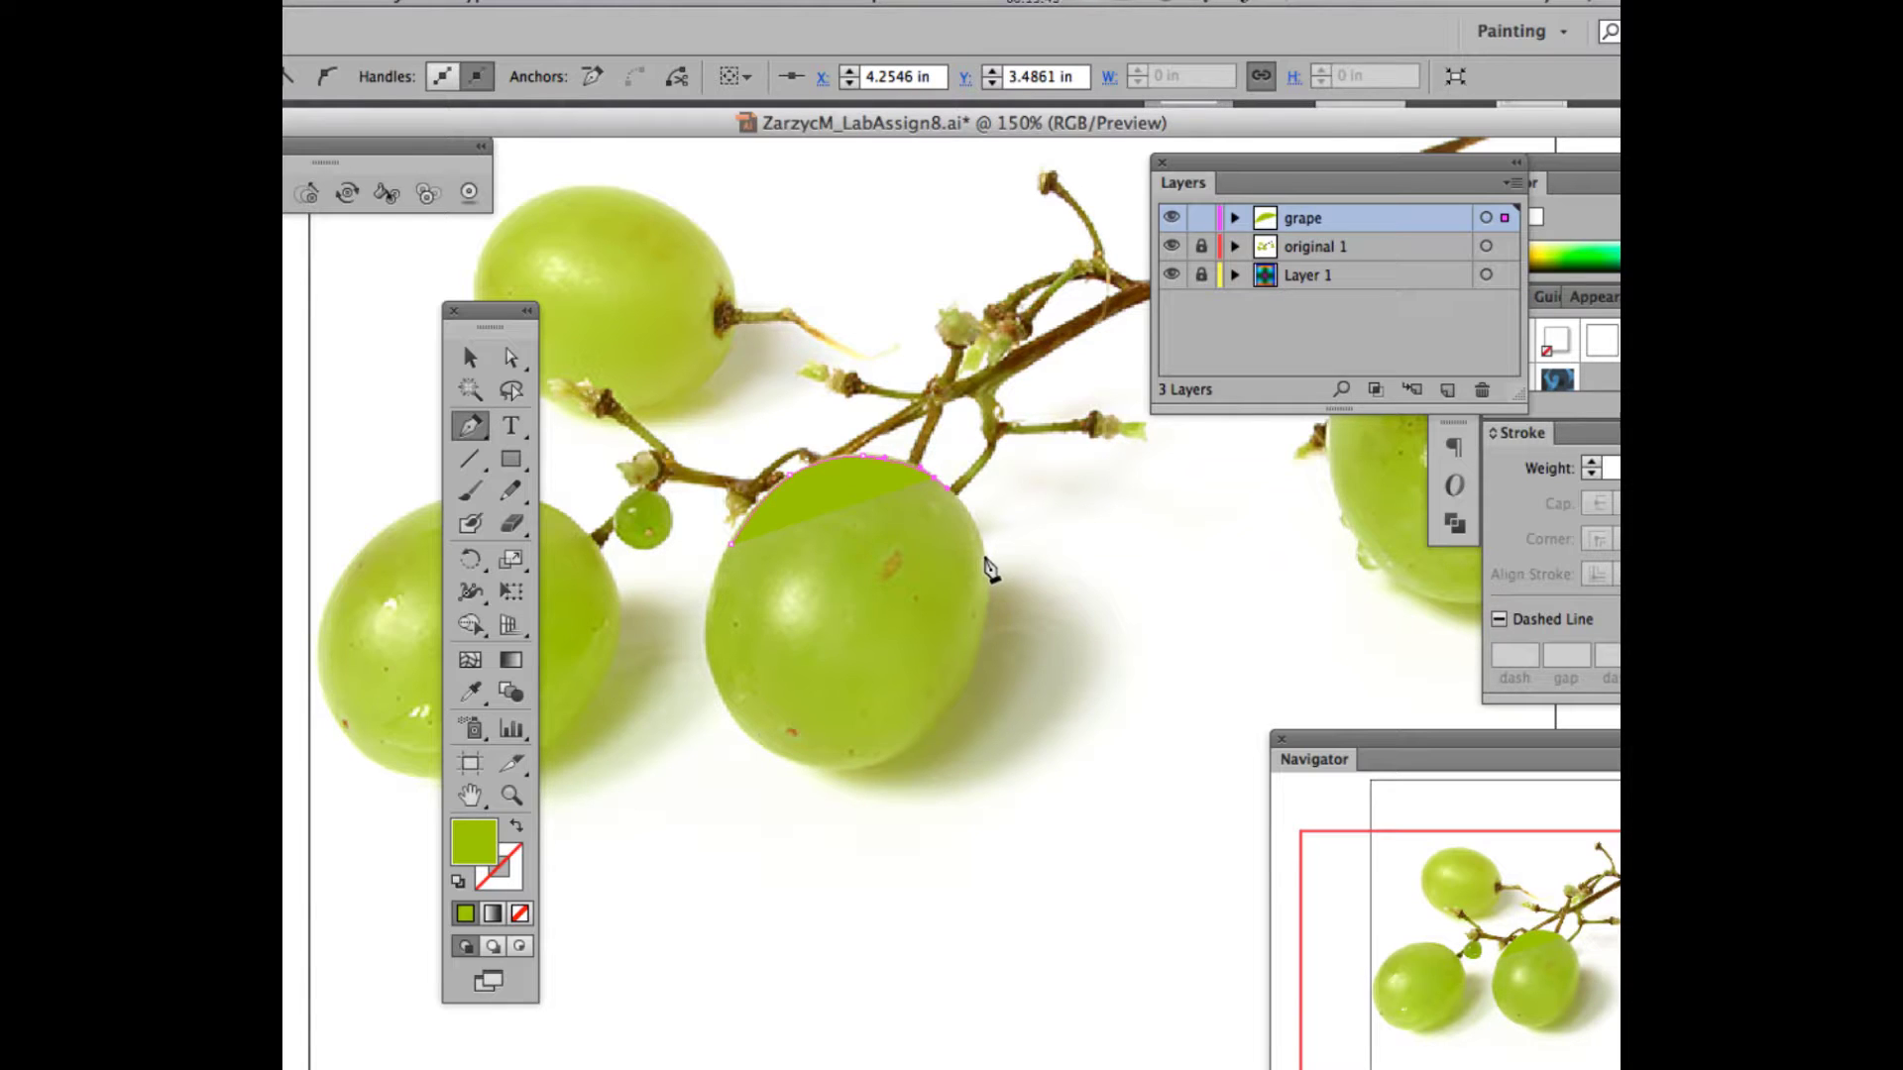
left_click_drag(985, 561, 988, 597)
left_click_drag(963, 683, 749, 738)
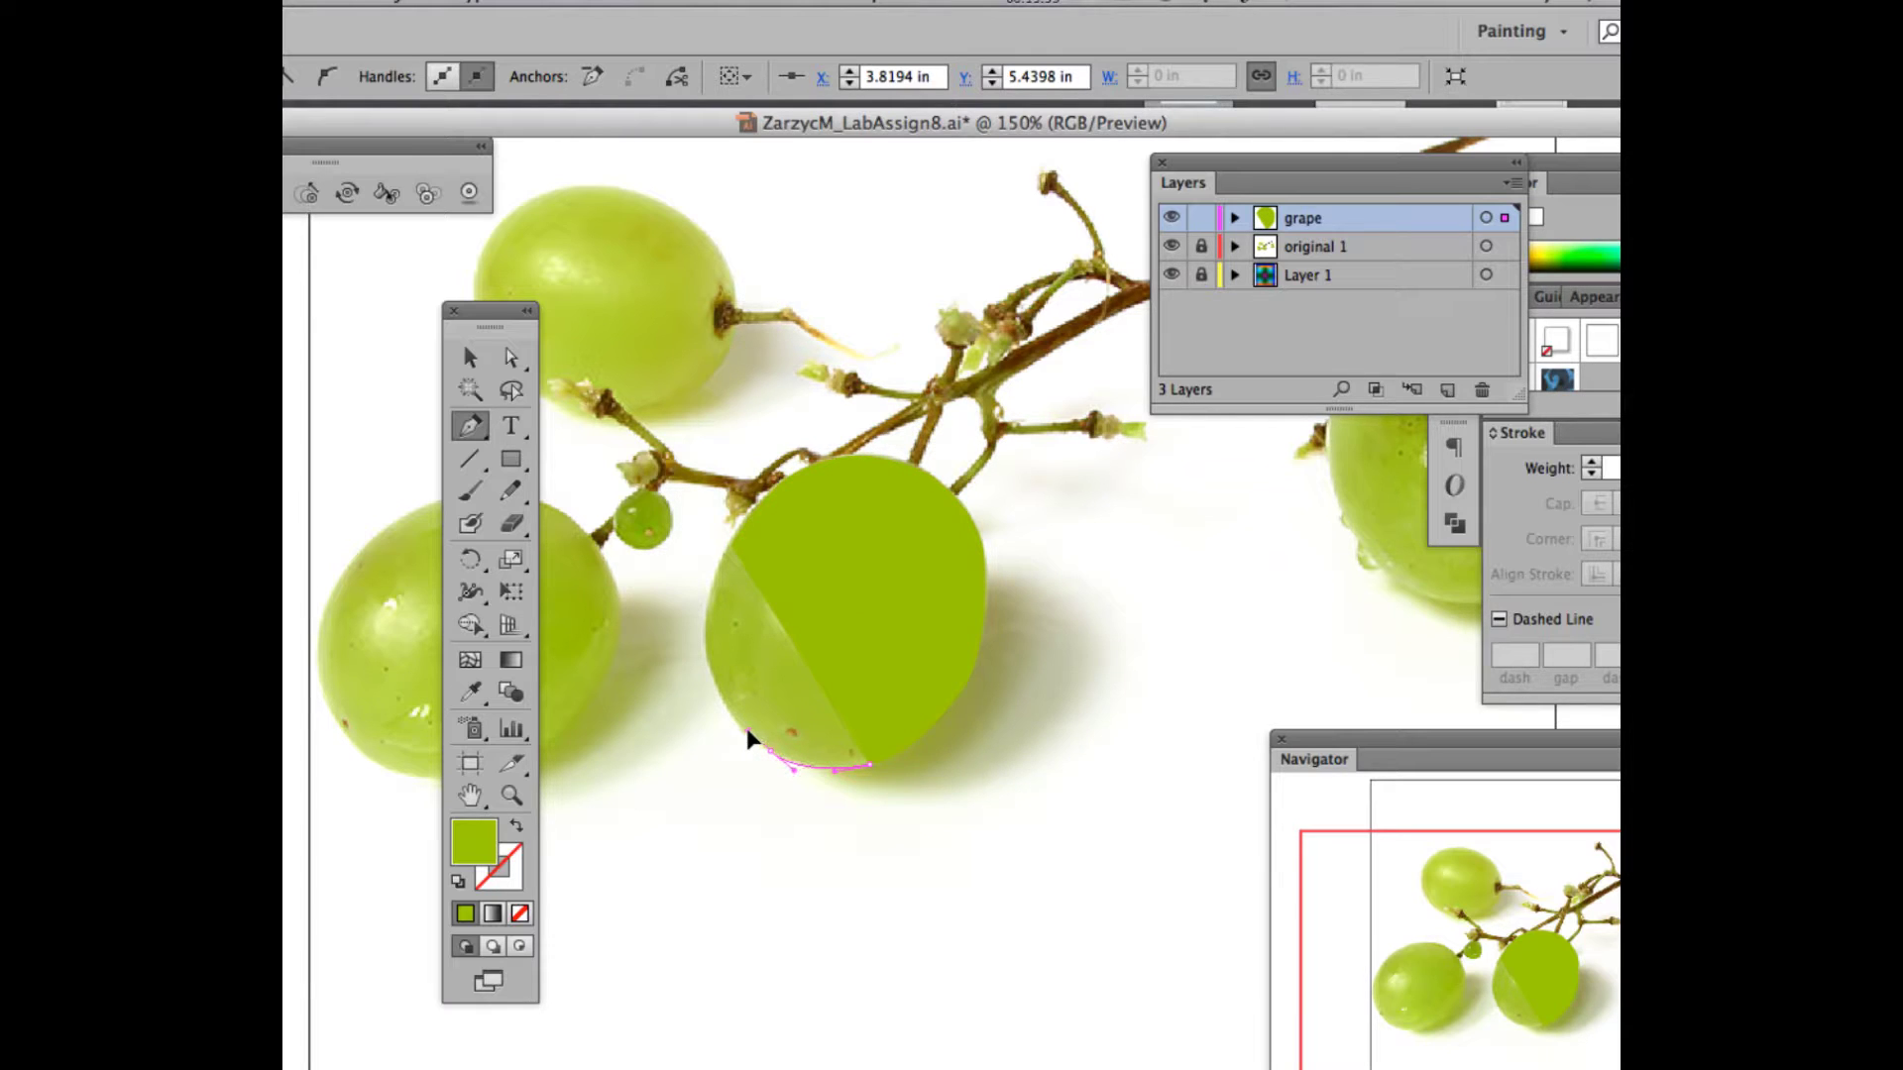
left_click(710, 660)
left_click_drag(710, 660, 709, 638)
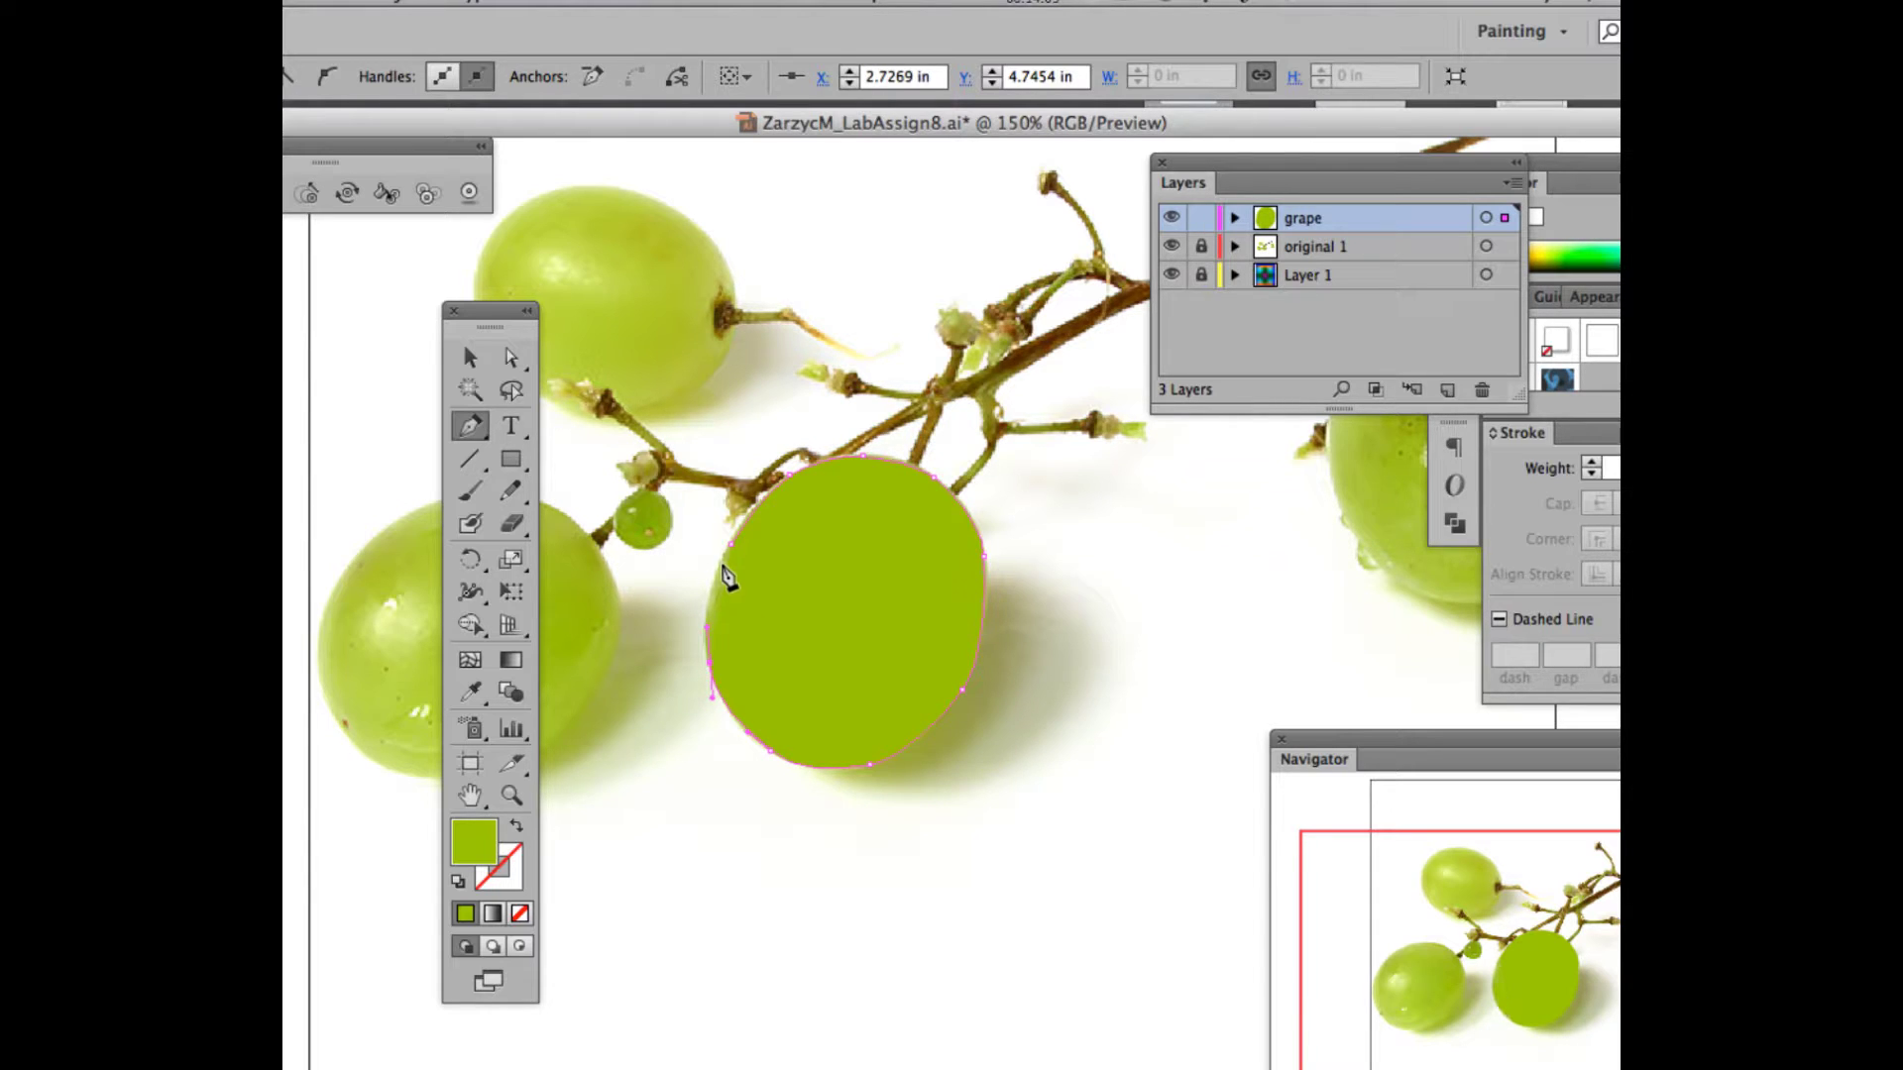
left_click_drag(733, 546, 756, 531)
- Select the anchor point on the traced middle grape's left edge with the Direct Selection tool
key("a")
left_click(705, 635)
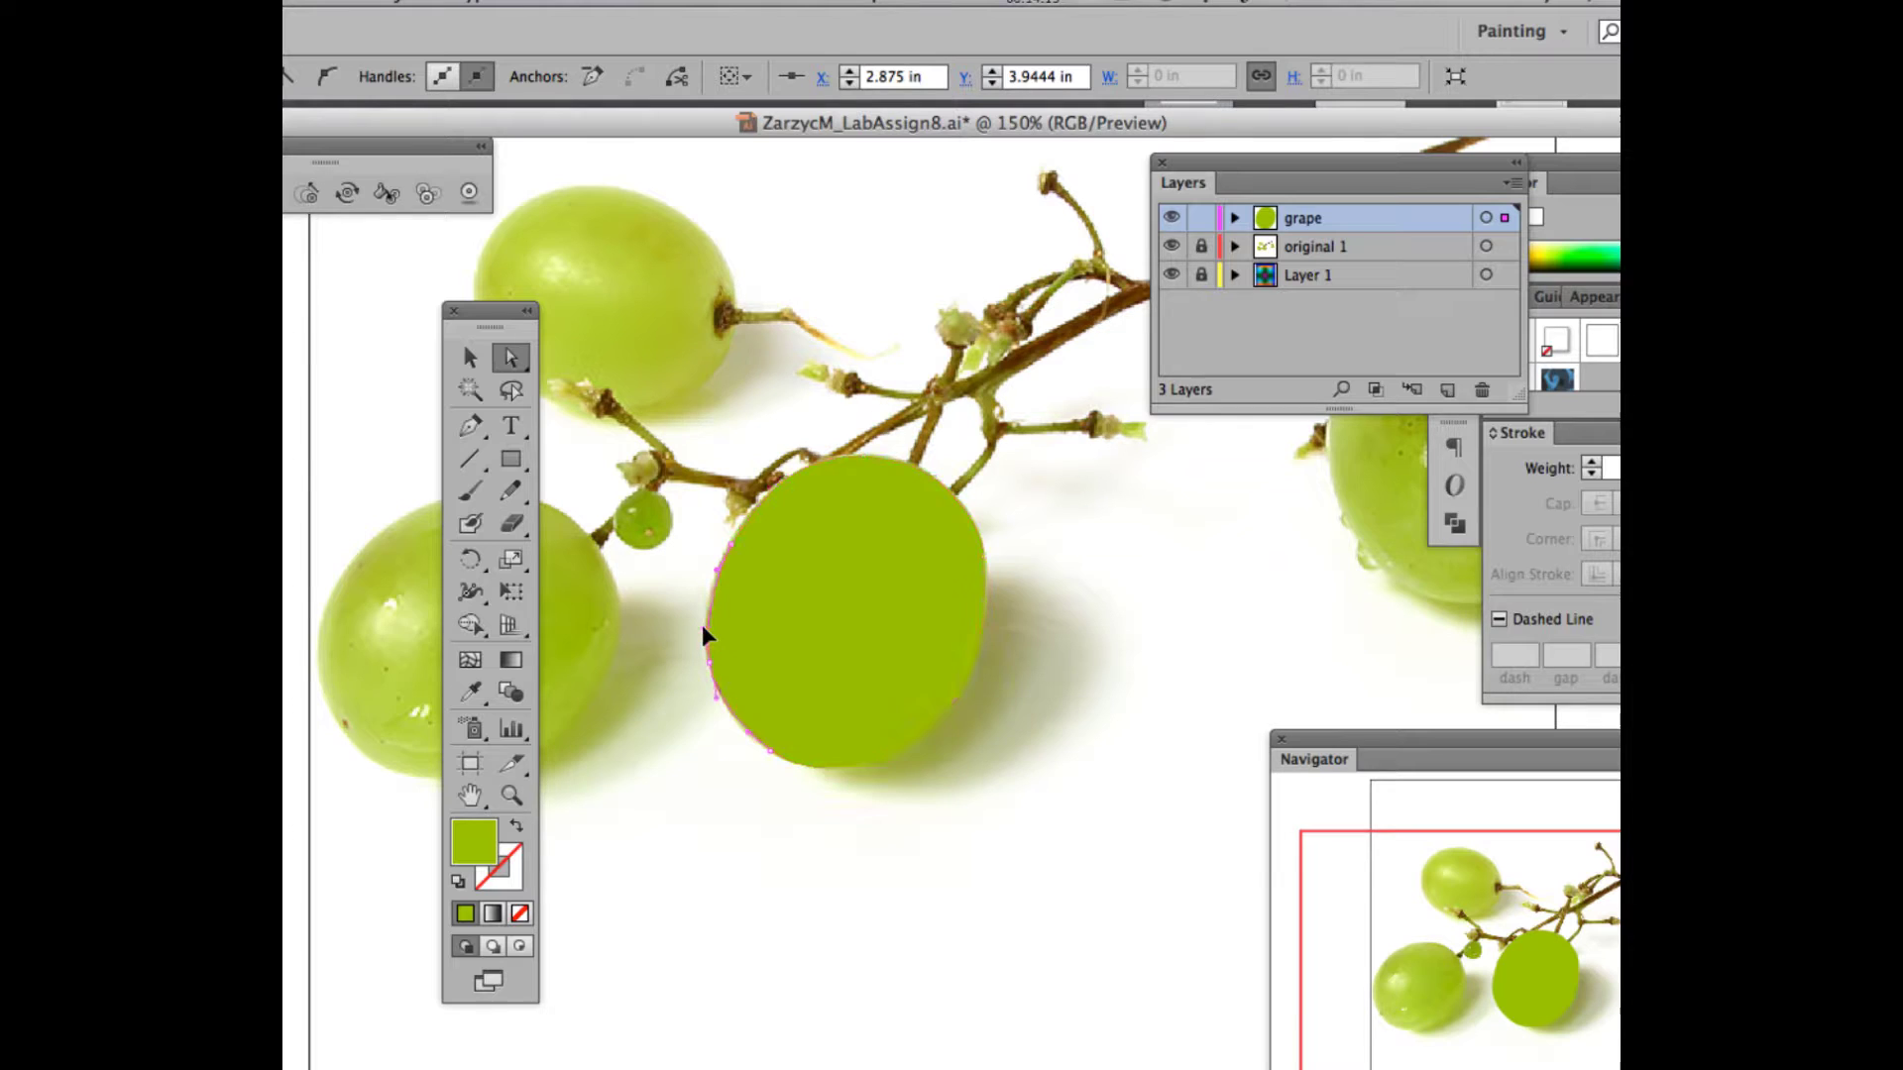
left_click(757, 565)
left_click(1048, 13)
left_click(1048, 99)
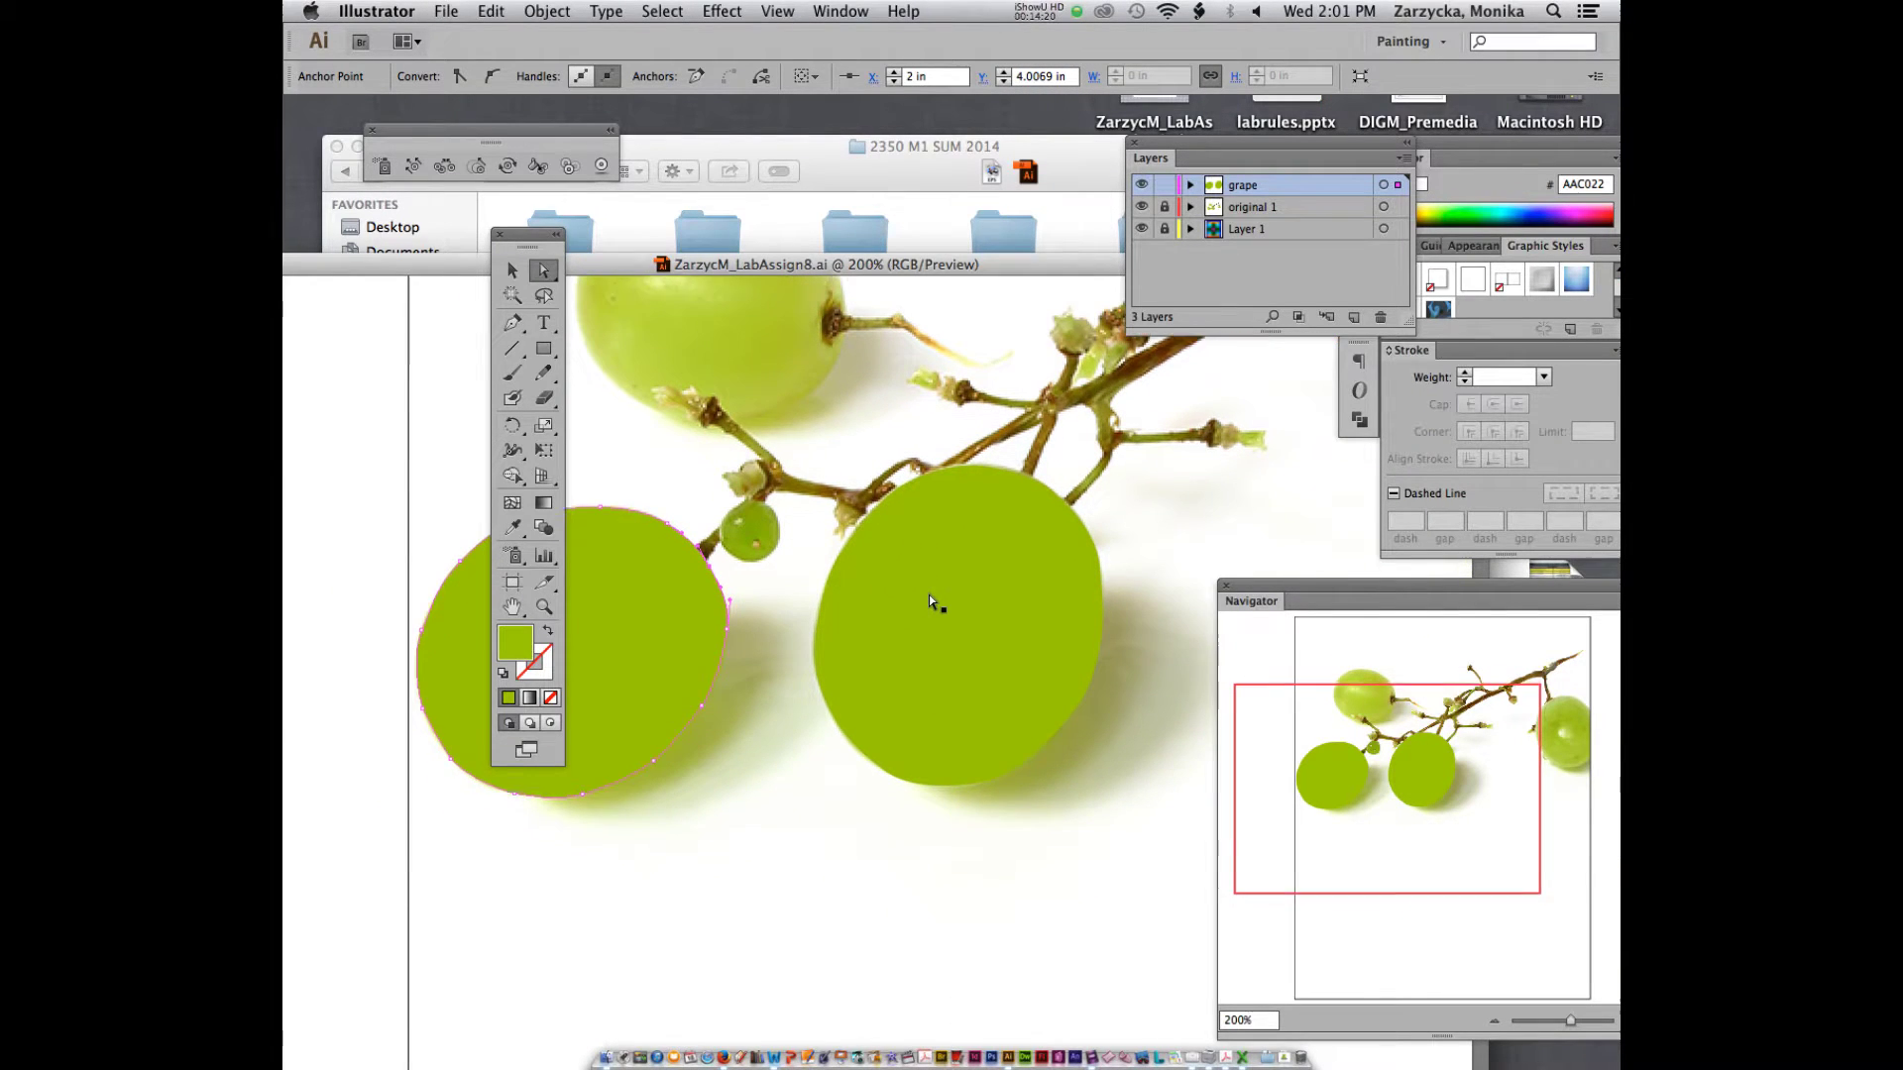
- Display the whole document in Outline mode so the traced grape shapes lose their fills
scroll(929, 594, "down", 1)
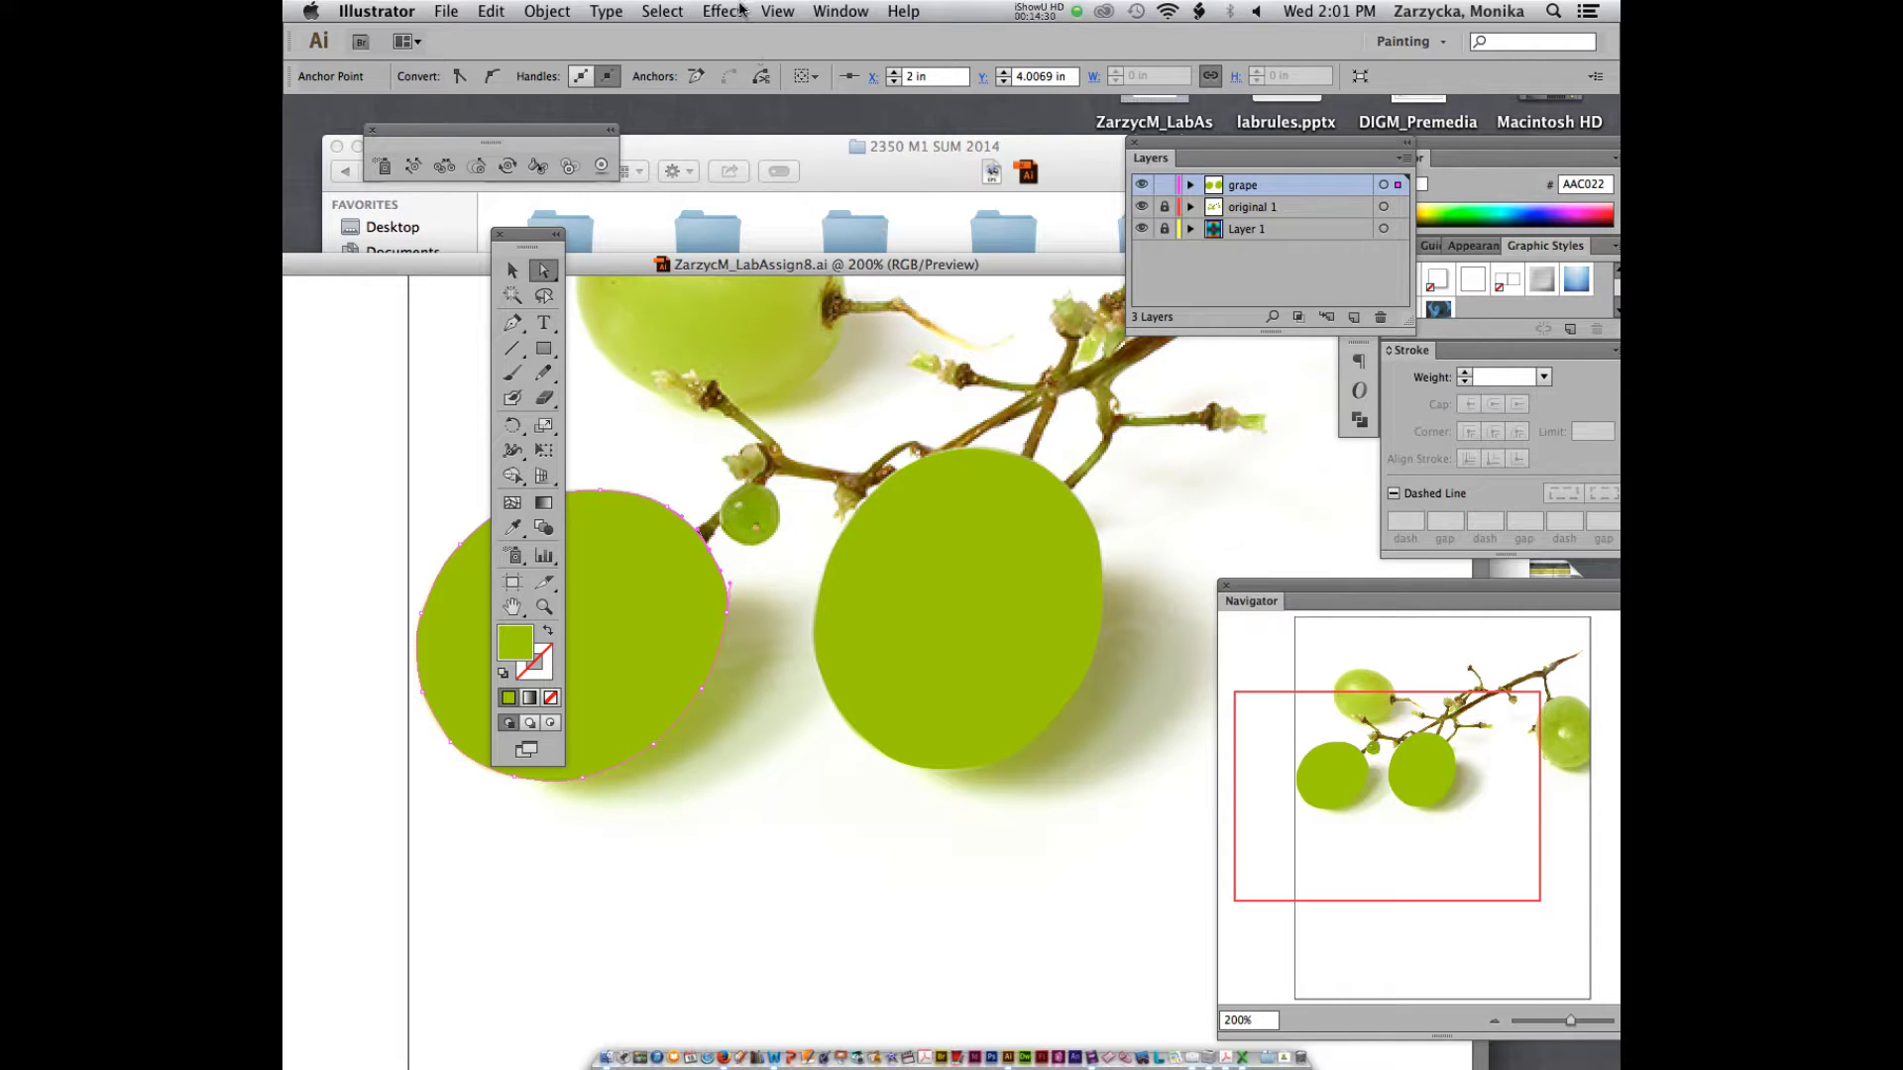
left_click(775, 11)
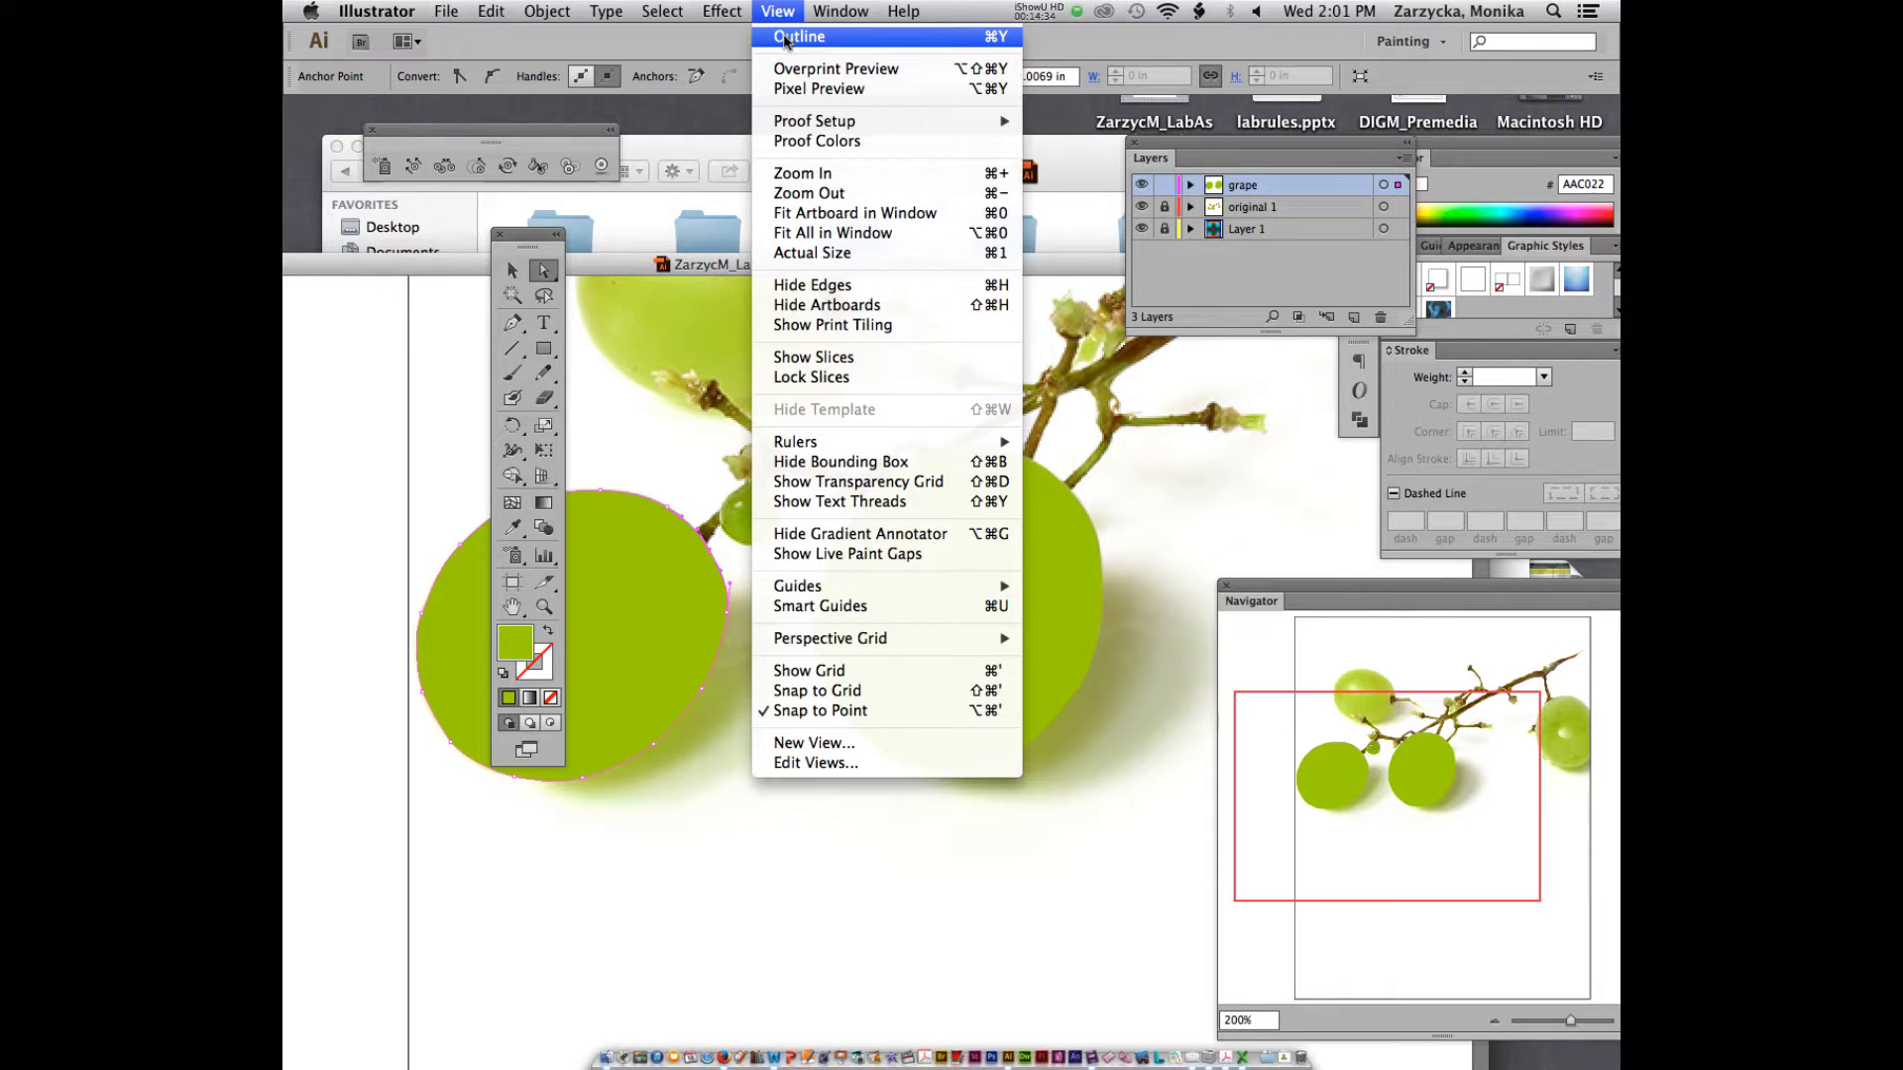
left_click(784, 38)
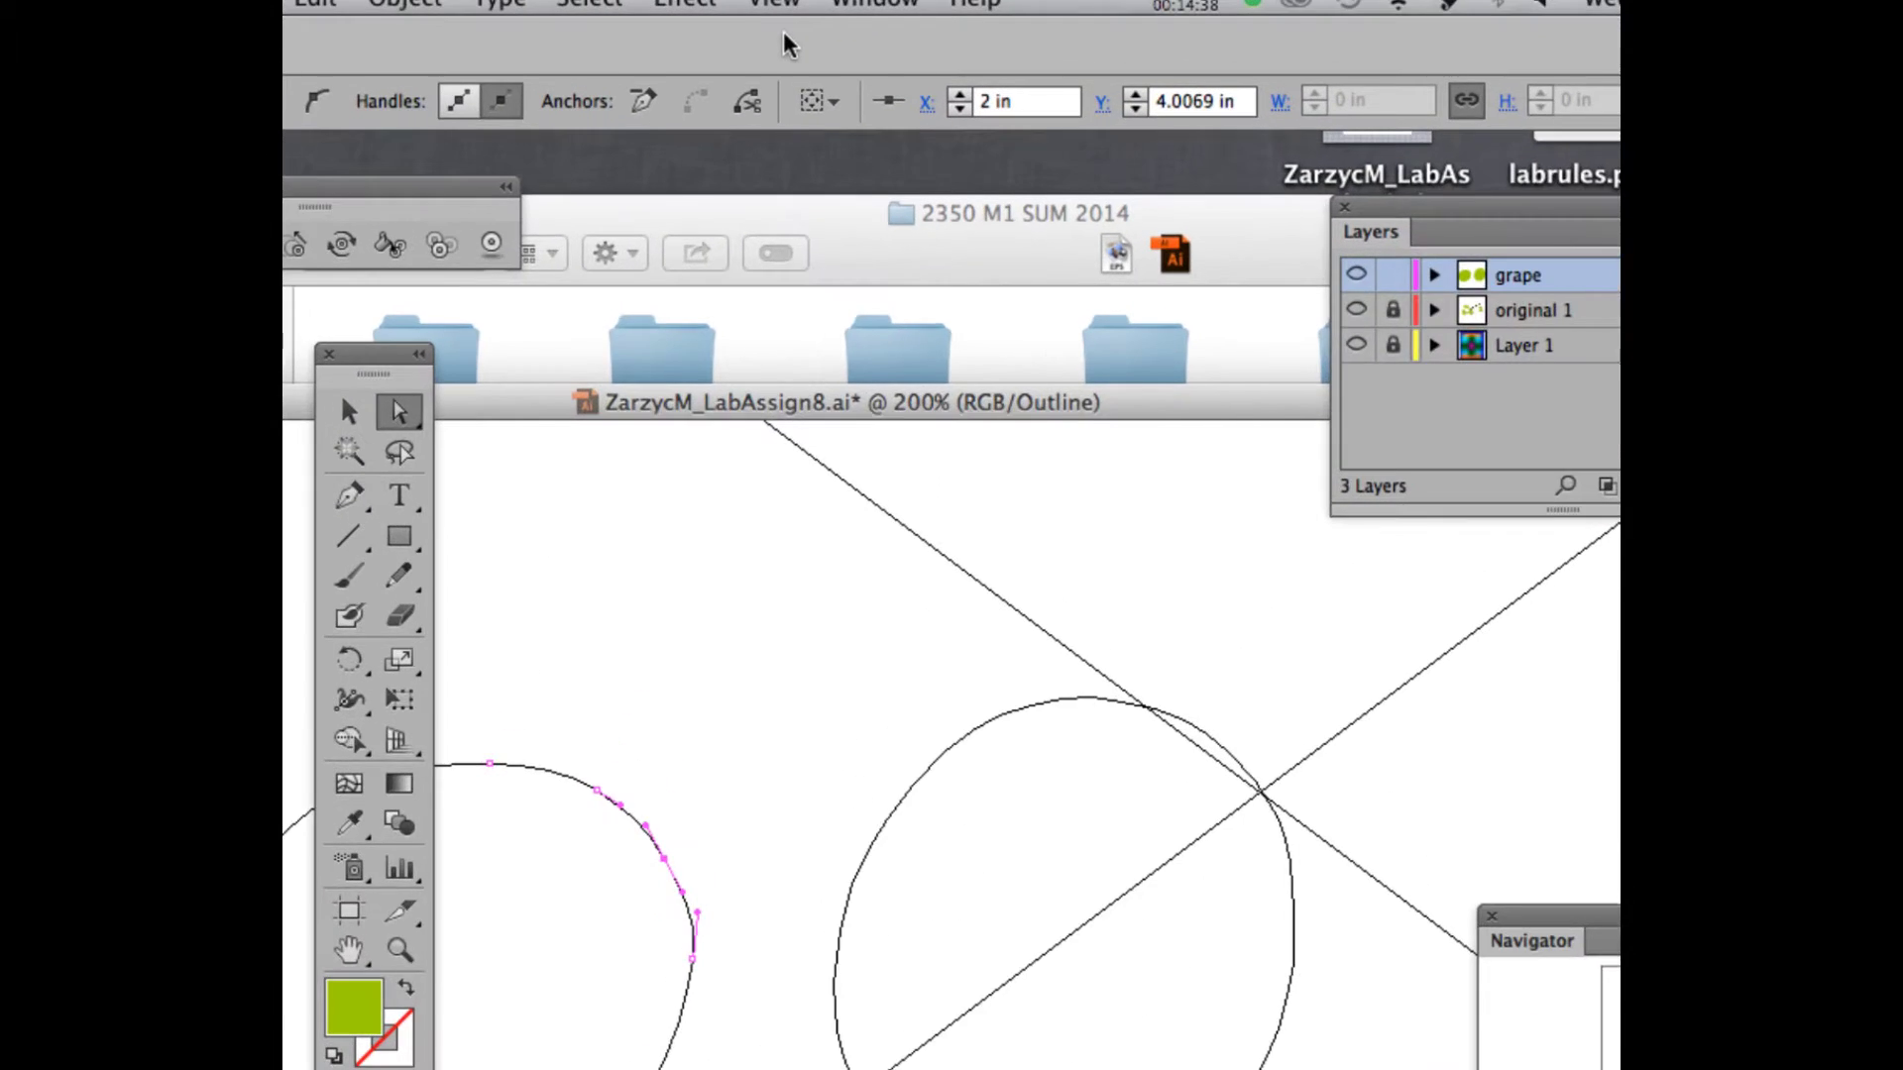
- Try hiding the original 1 layer while the document is in Outline mode
left_click_drag(1583, 233, 1167, 236)
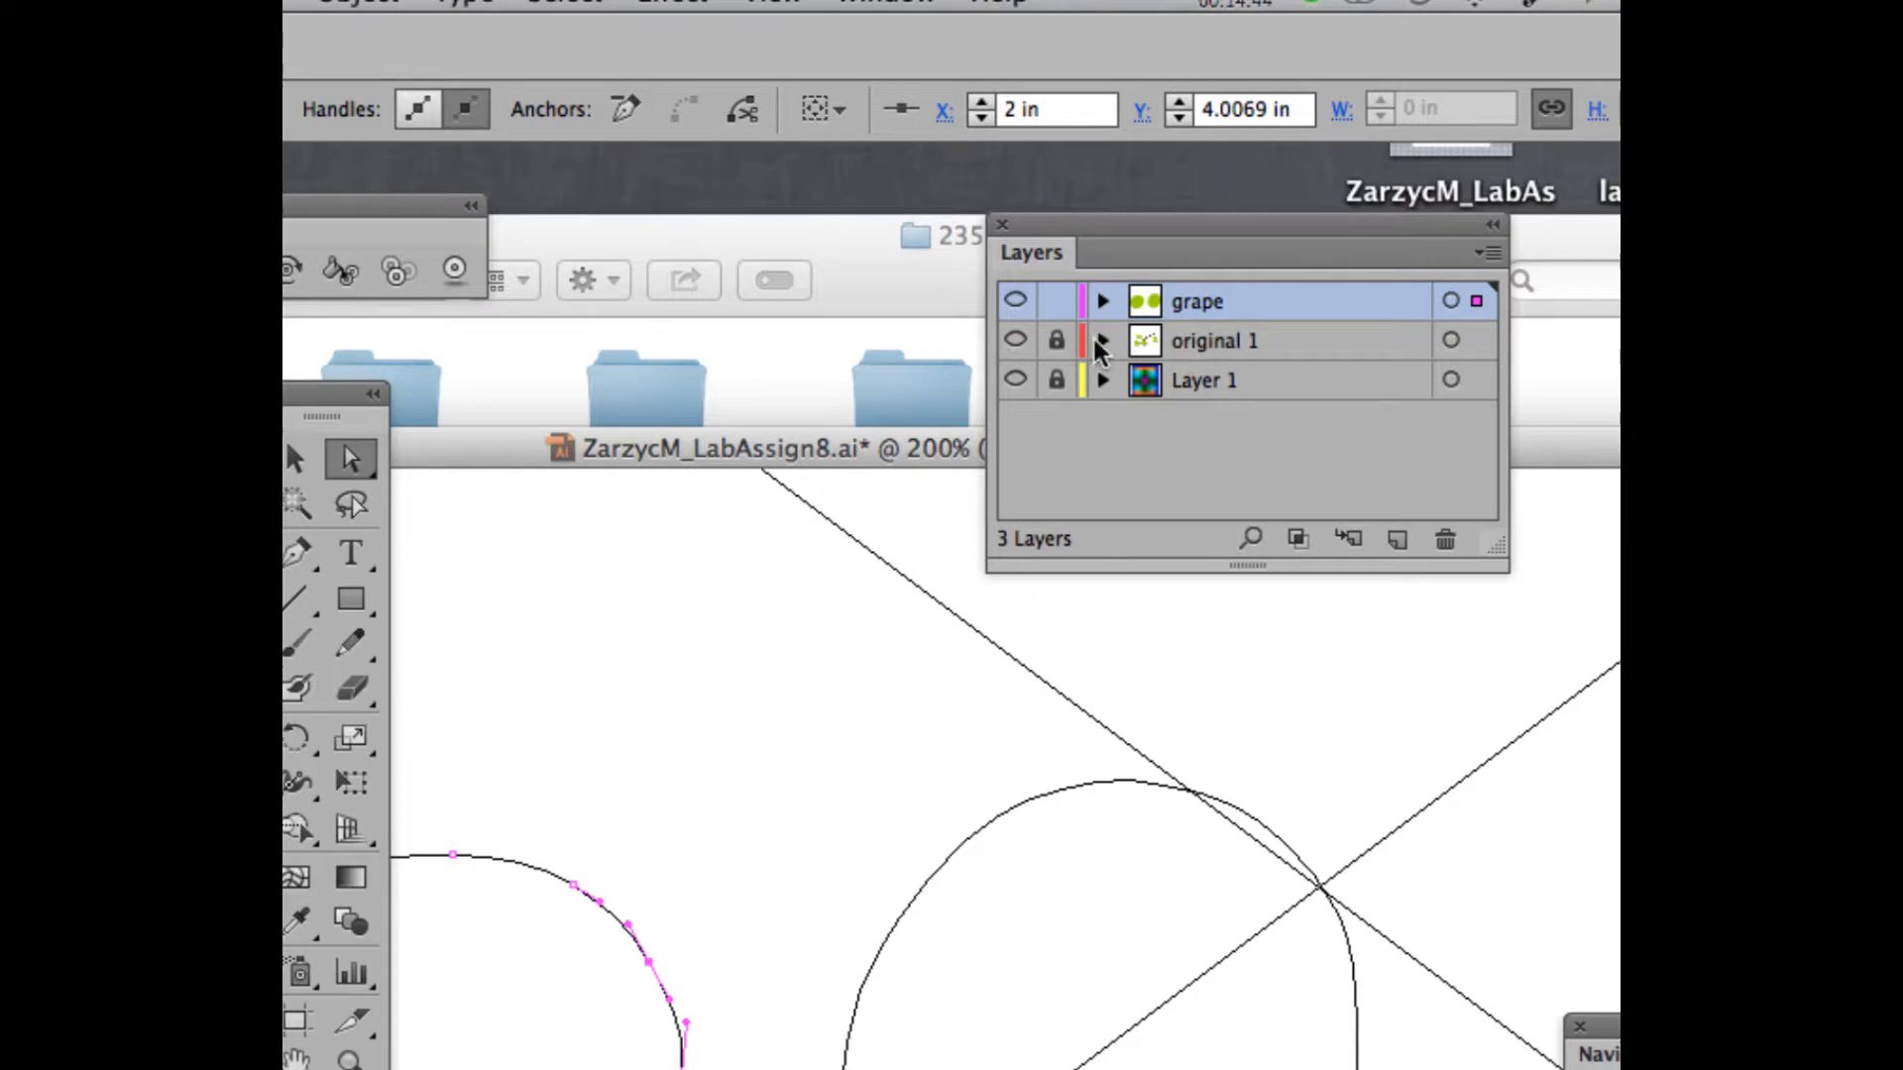
left_click(1014, 340)
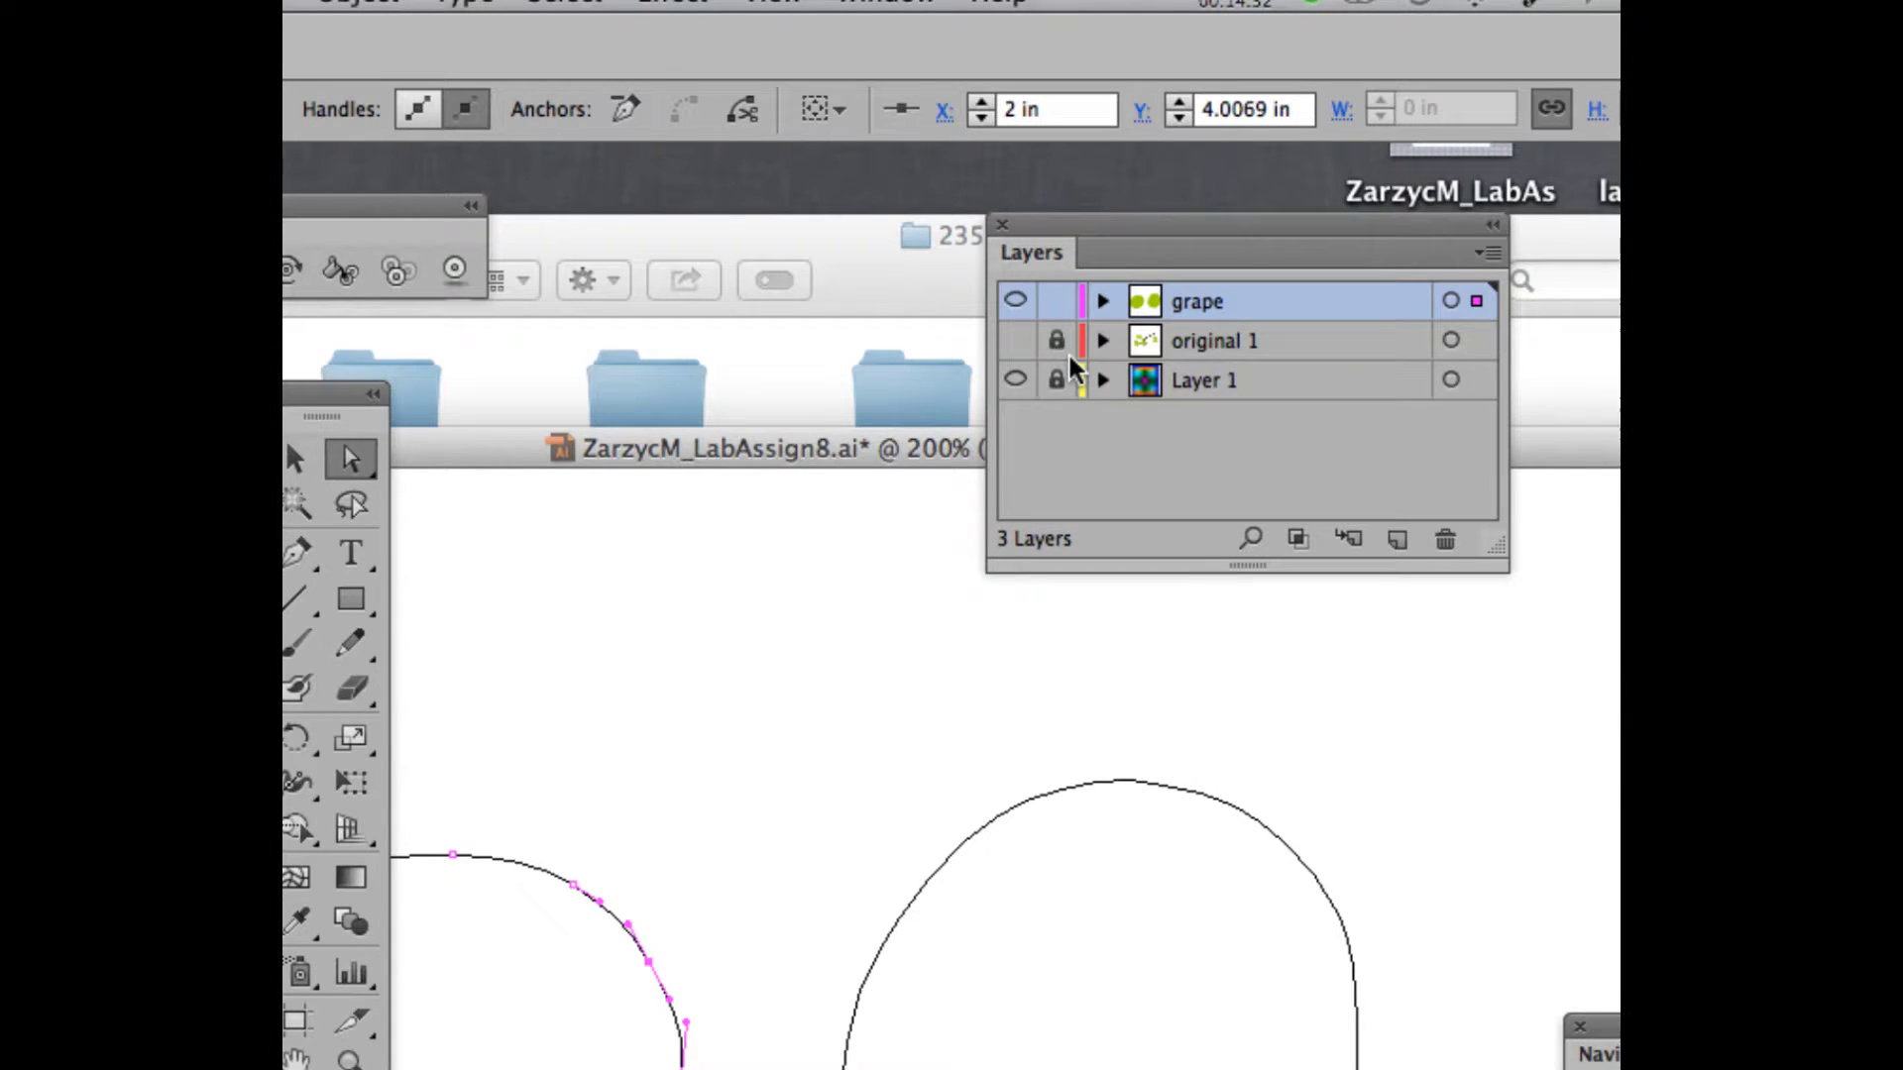
key("ctrl+z")
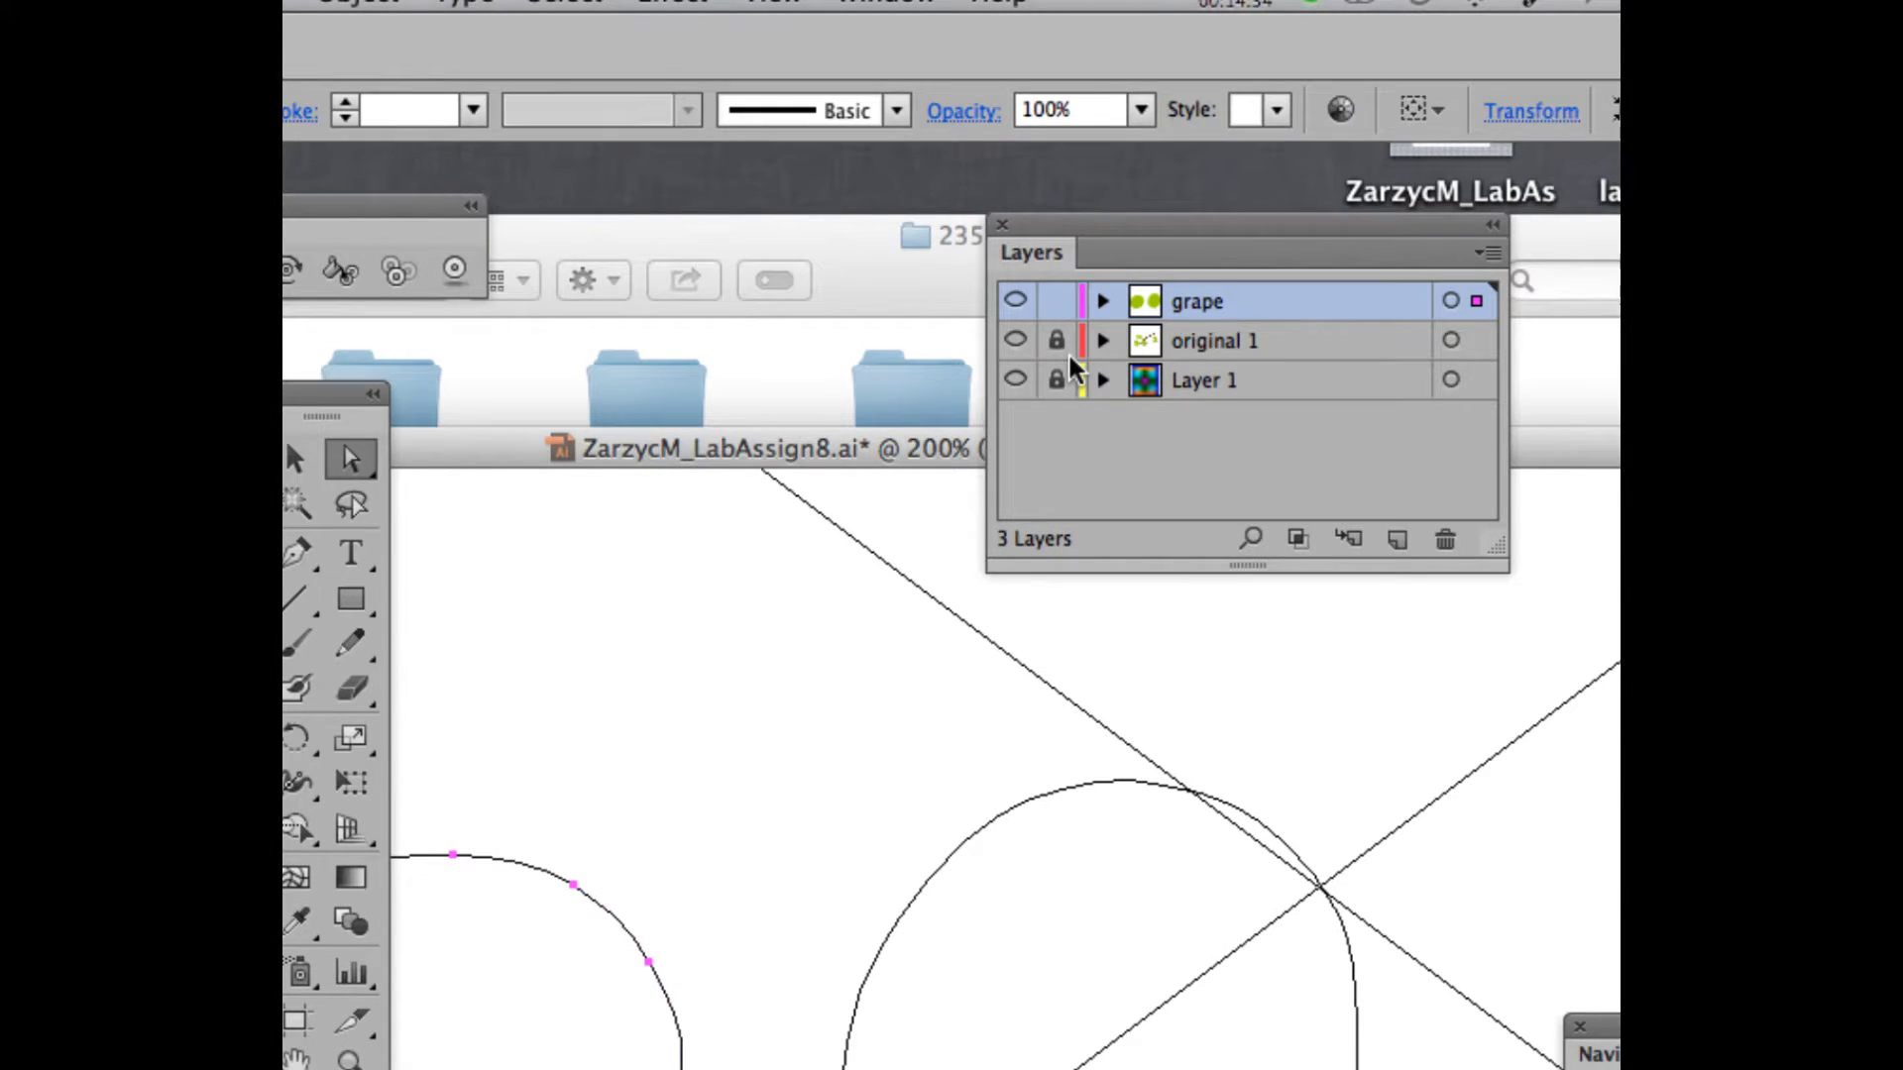
- Switch only the original 1 layer to Preview so the grapes photo shows beneath the outlined shapes
left_click(1015, 340, "ctrl")
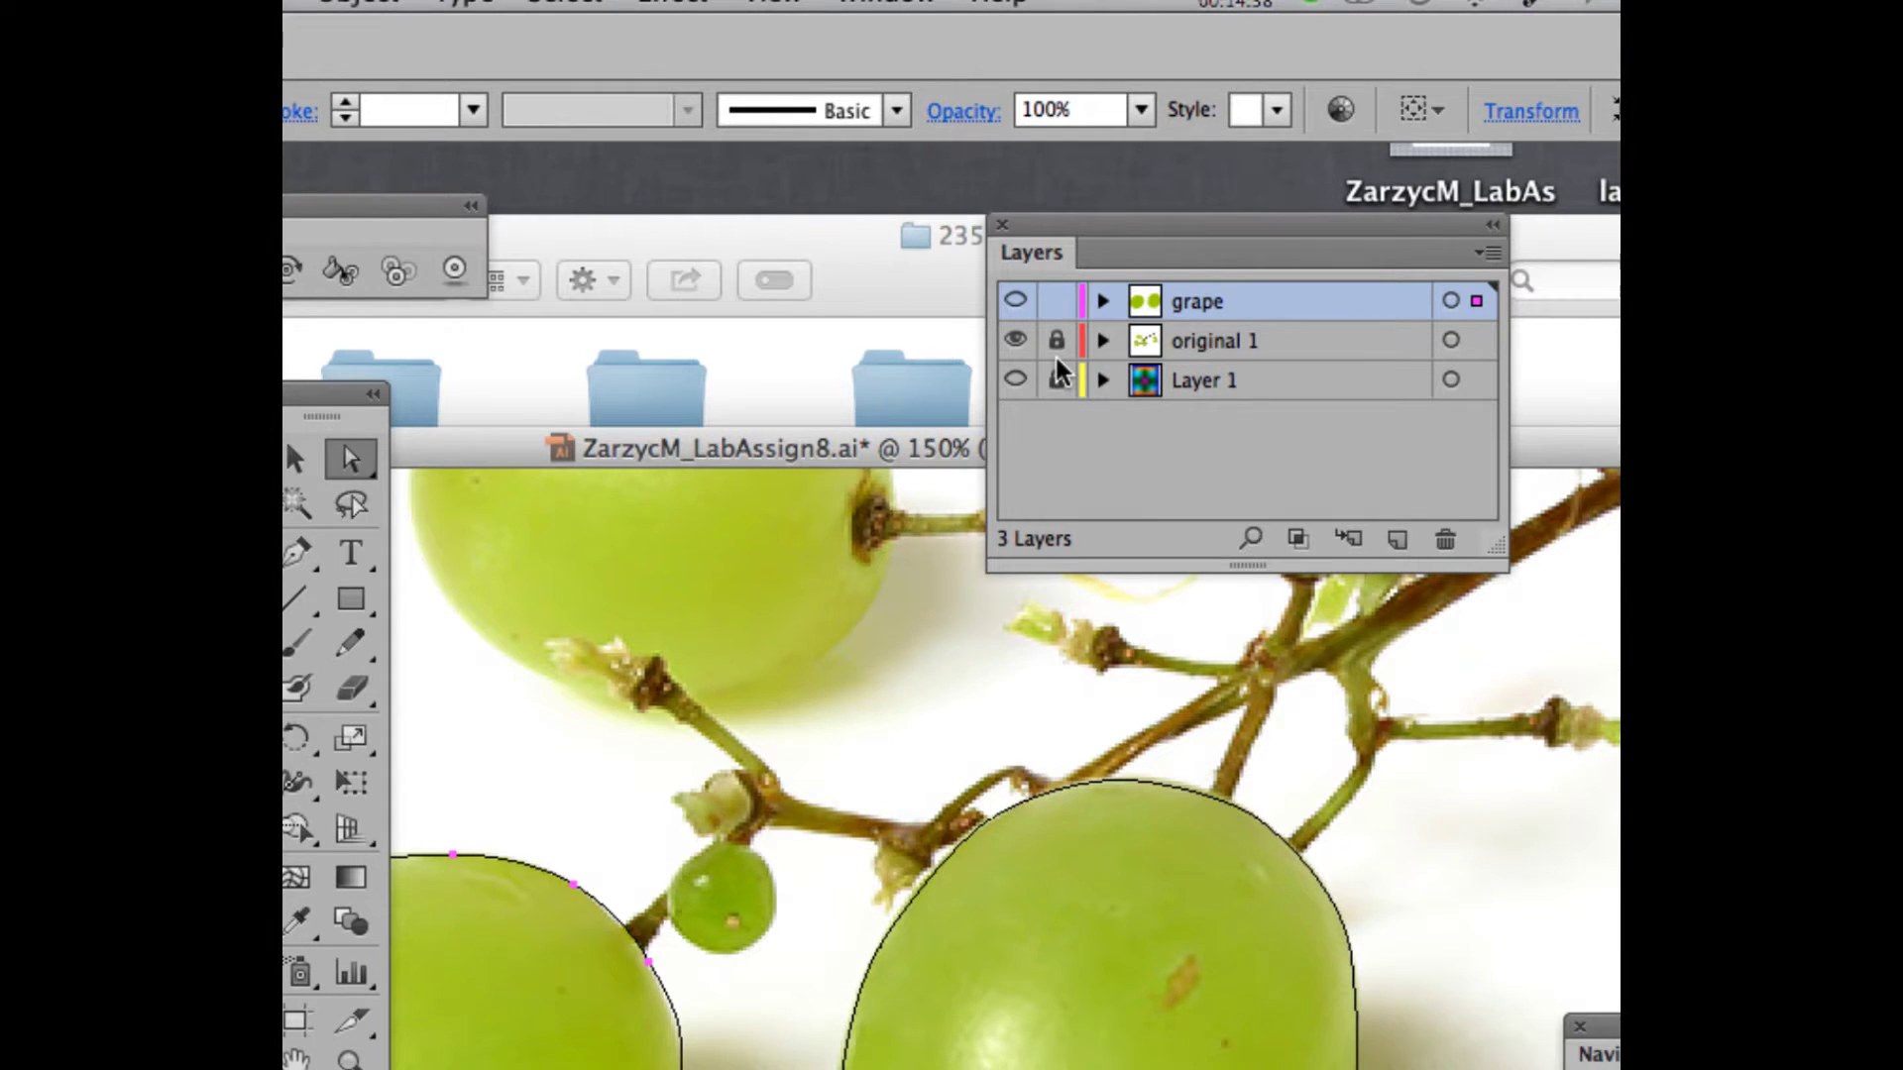
key("ctrl+minus")
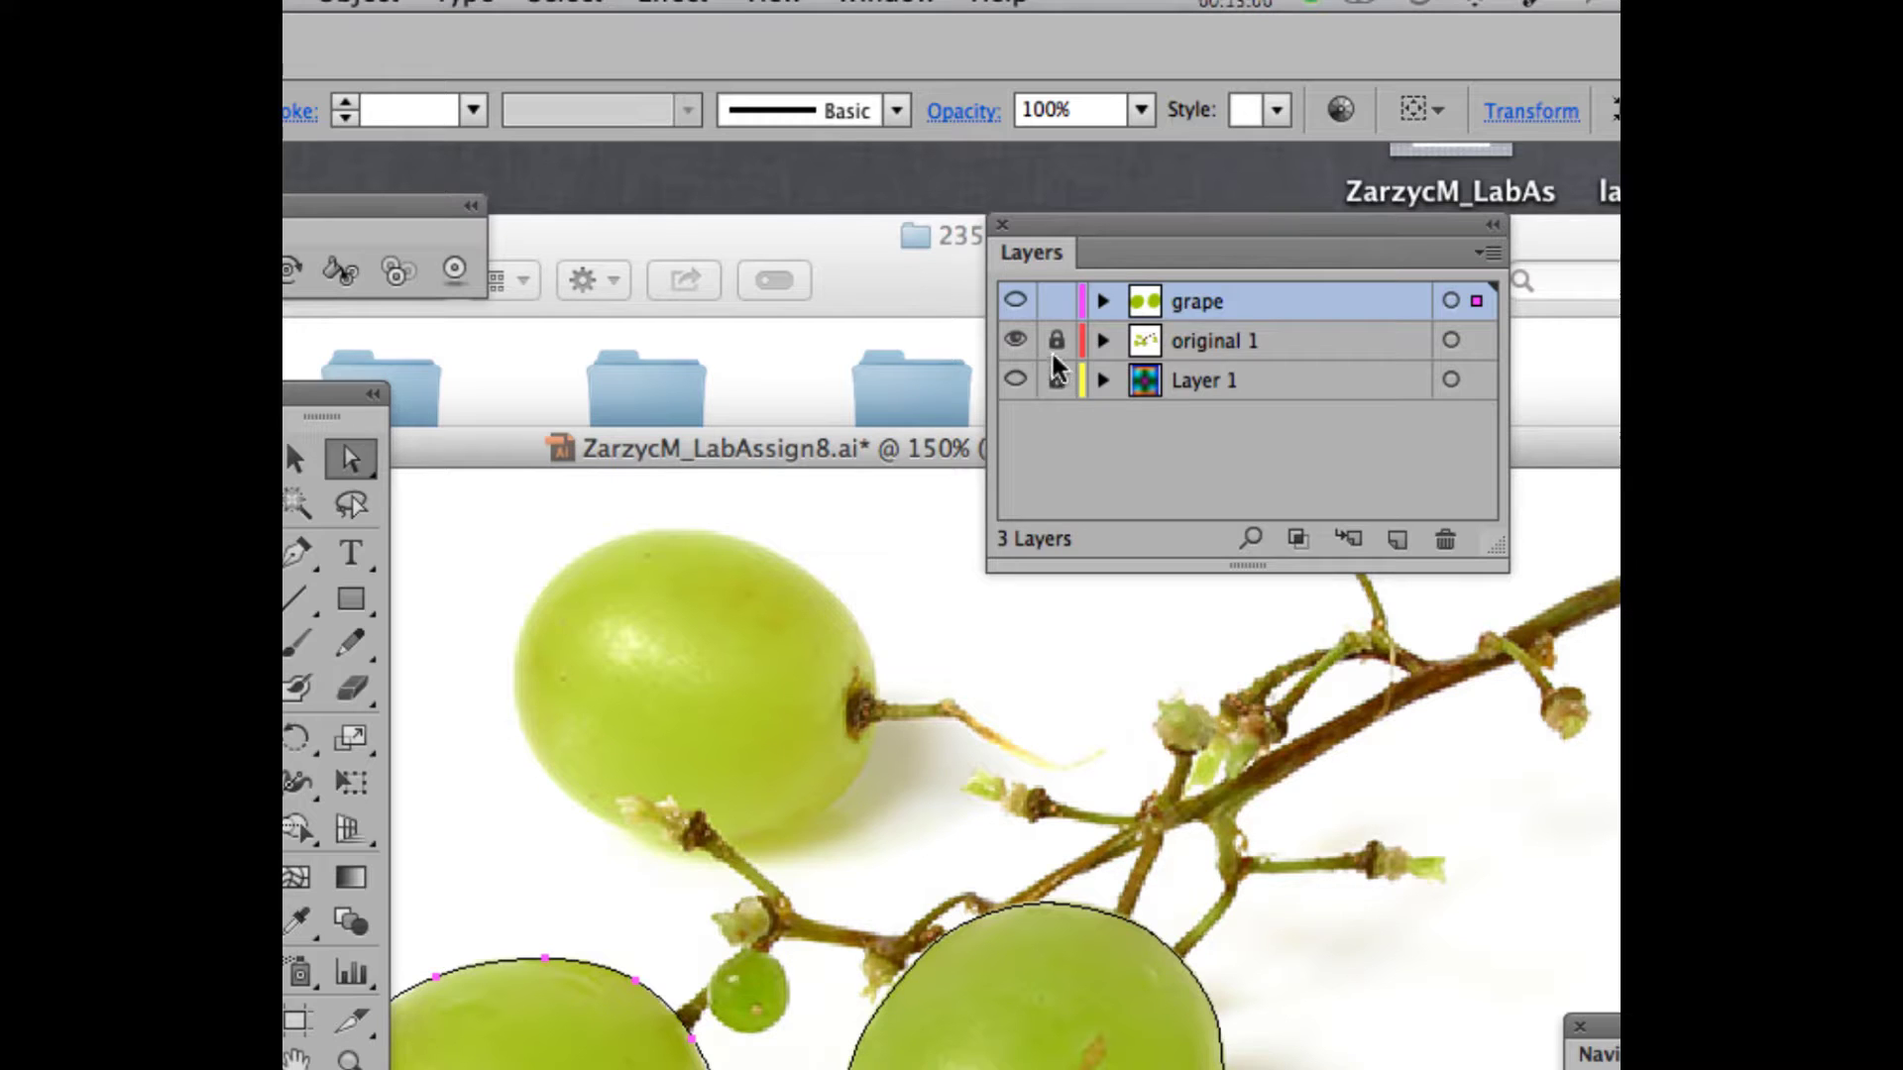
- Zoom the document out to 100%, deselect the artwork and place the Navigator beside the grapes as a colour preview
left_click_drag(897, 456, 868, 324)
key("ctrl+minus")
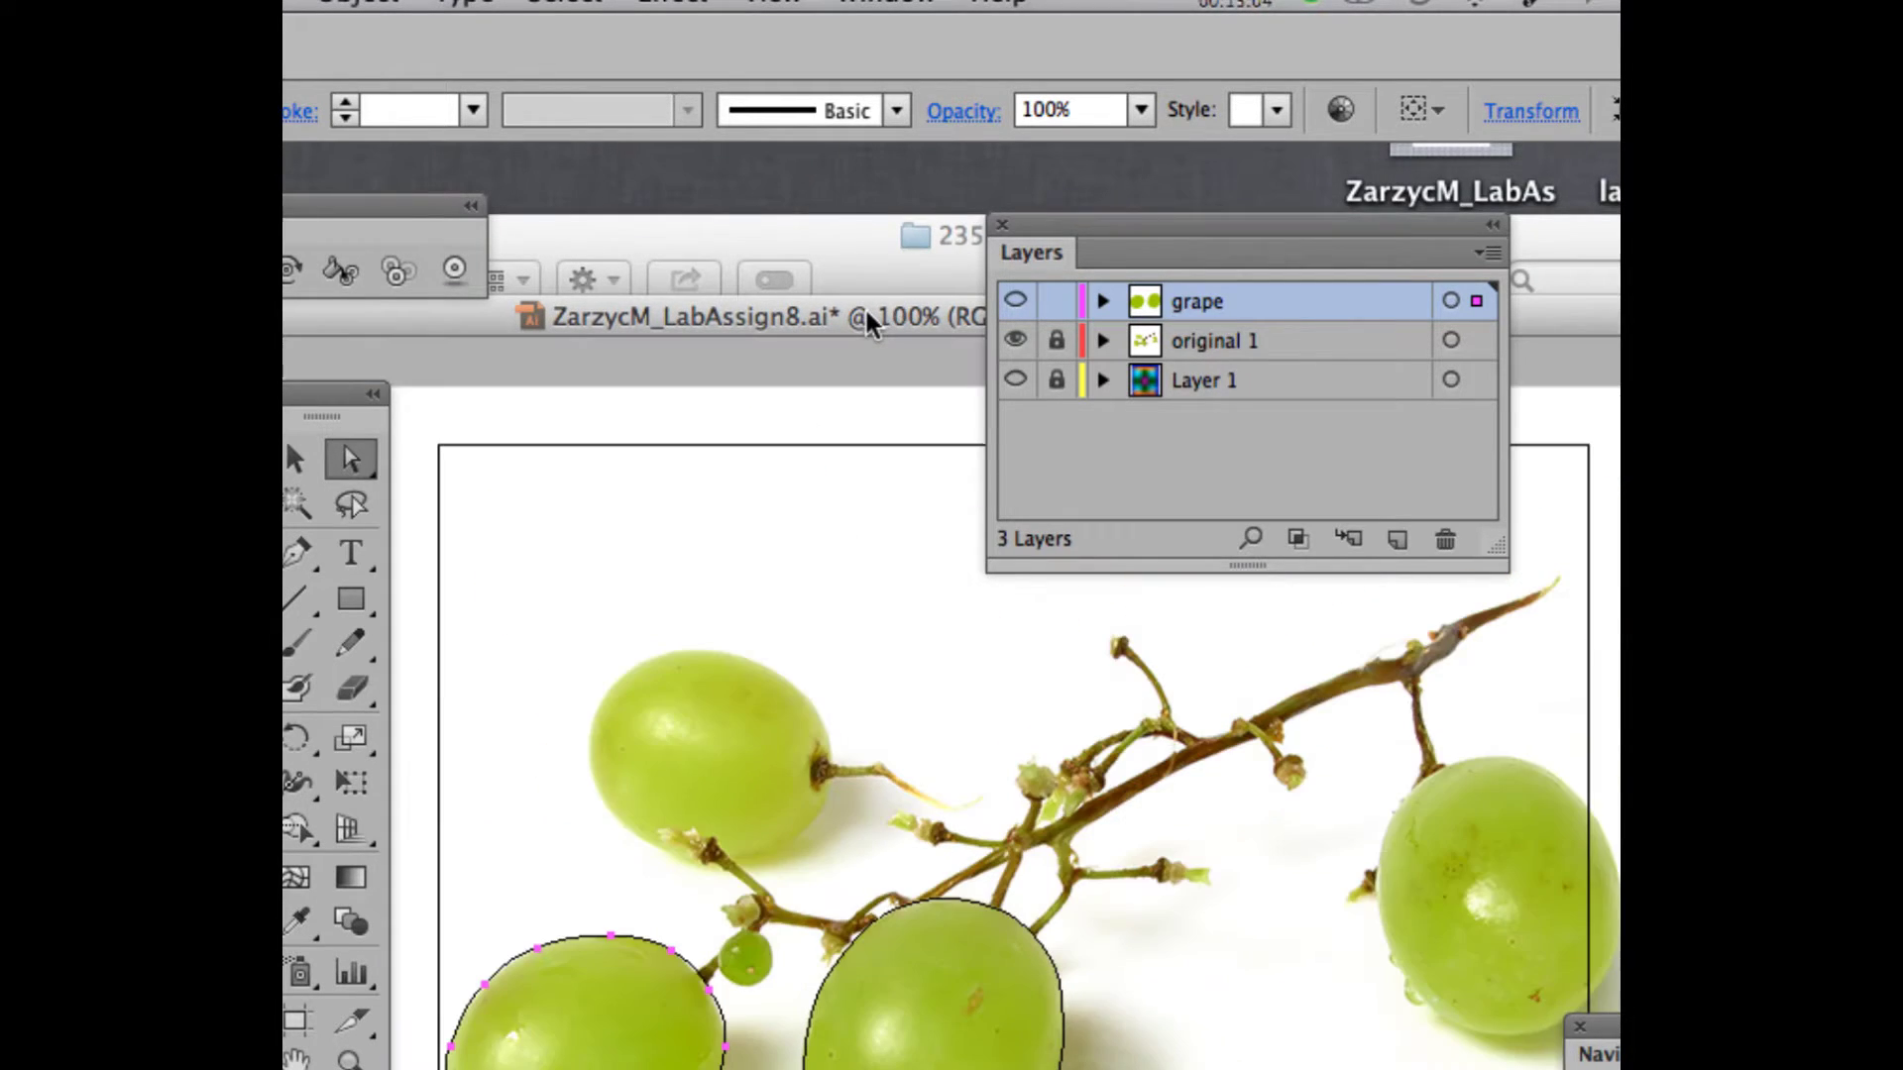
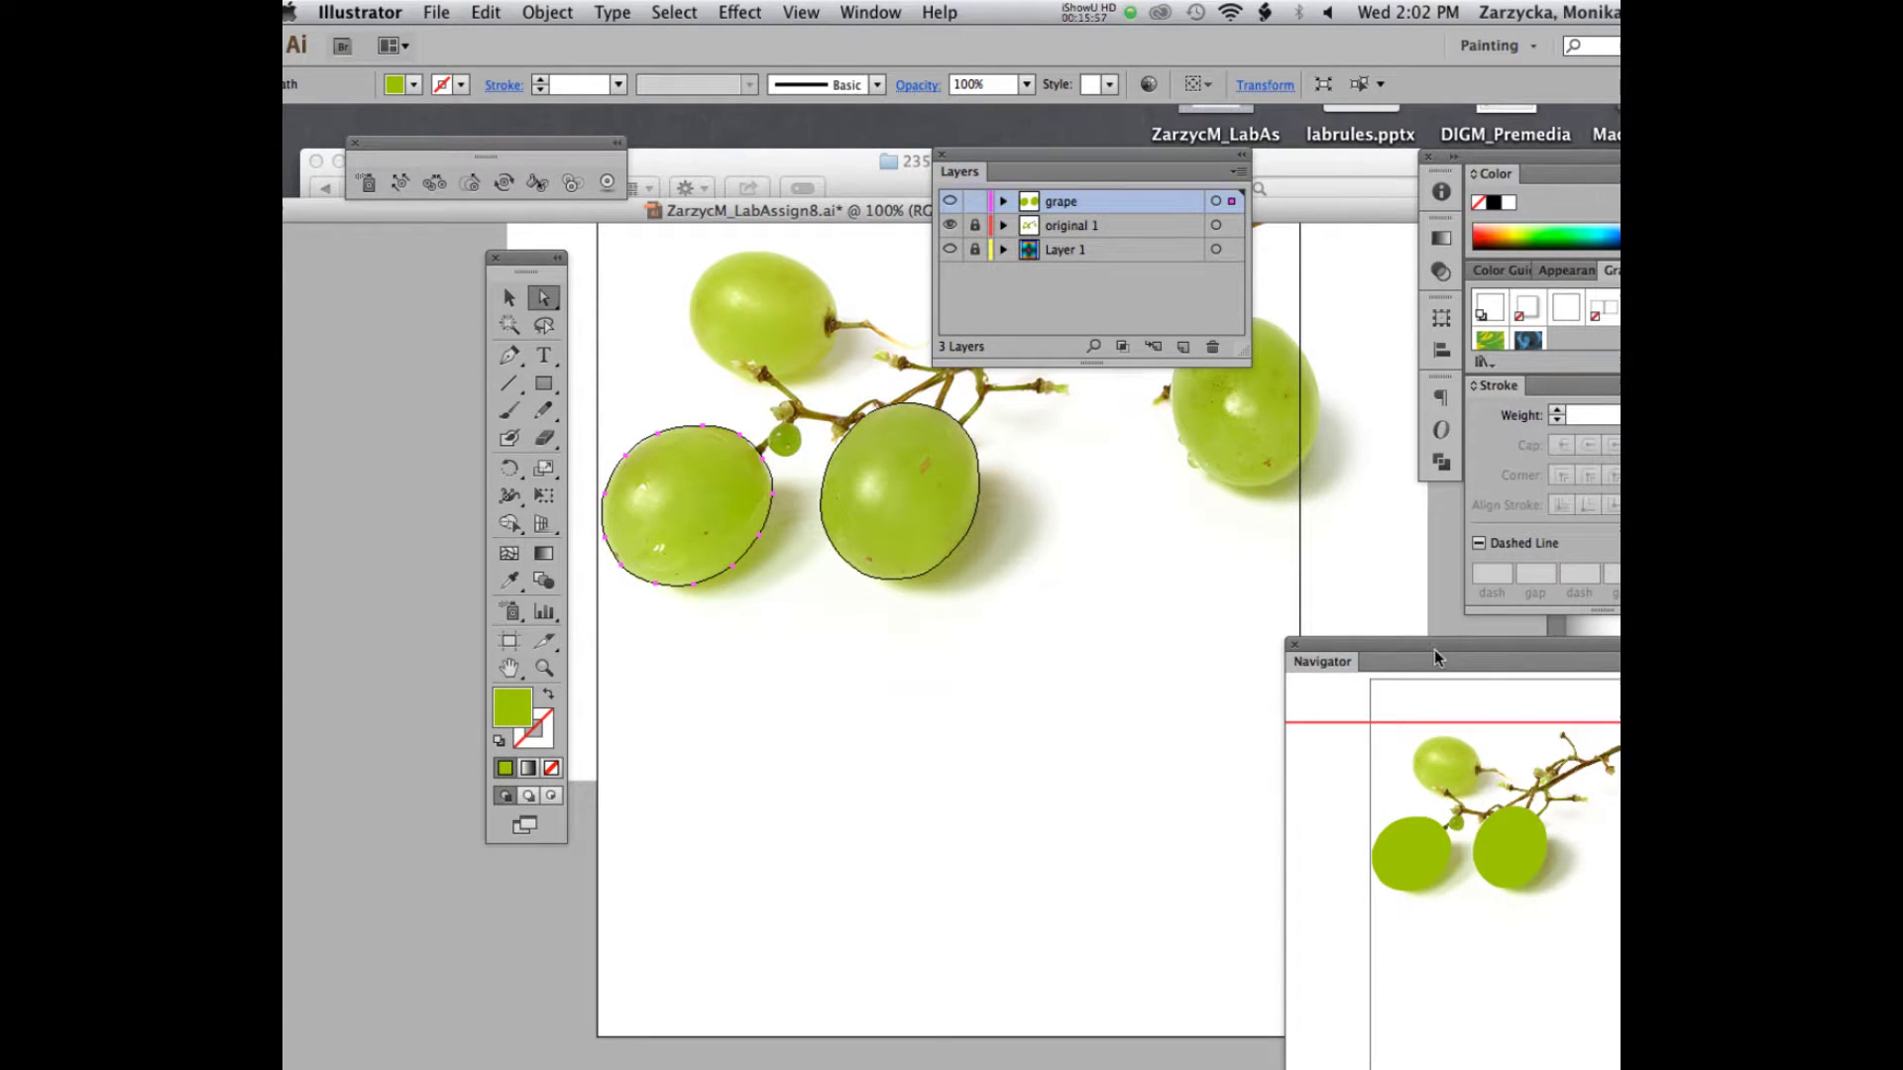
left_click(1328, 535)
left_click_drag(1401, 639, 1163, 340)
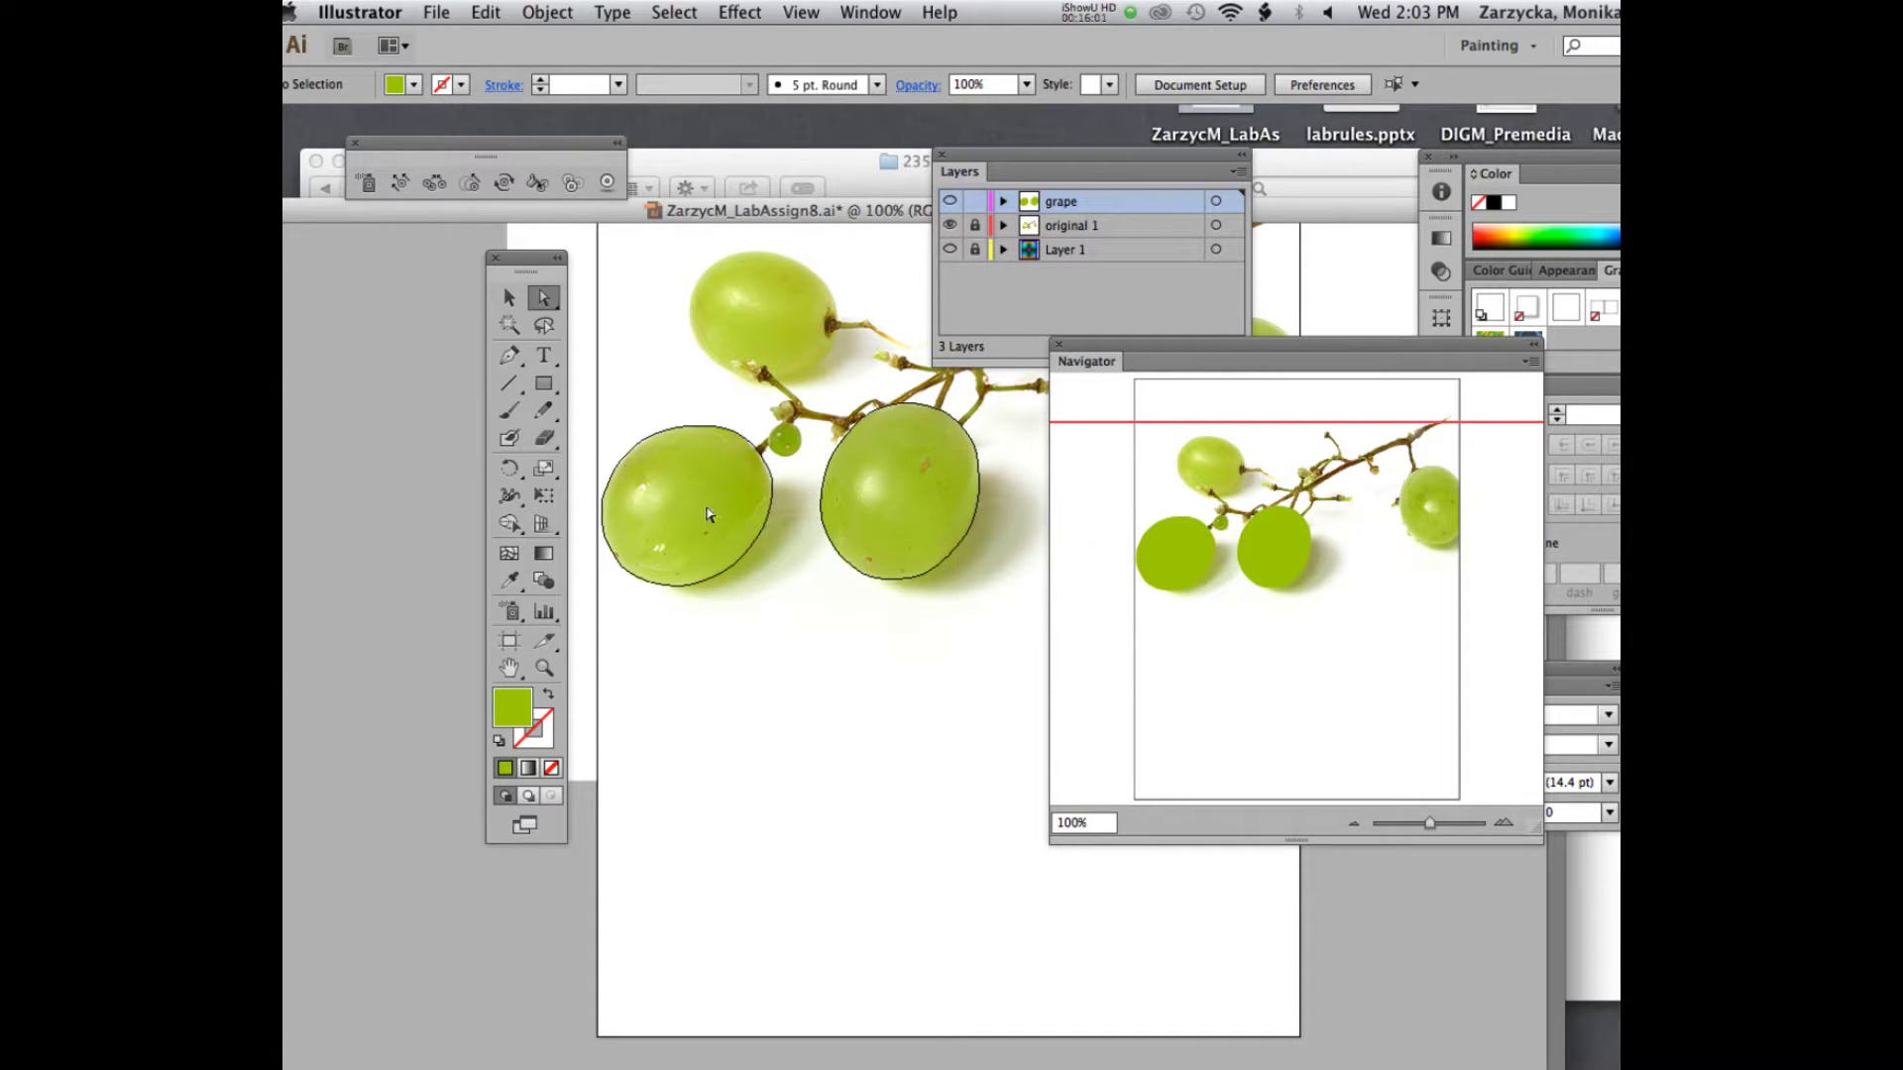
- Try adding a mesh line across the upper part of the traced middle grape with the Mesh tool
left_click(508, 553)
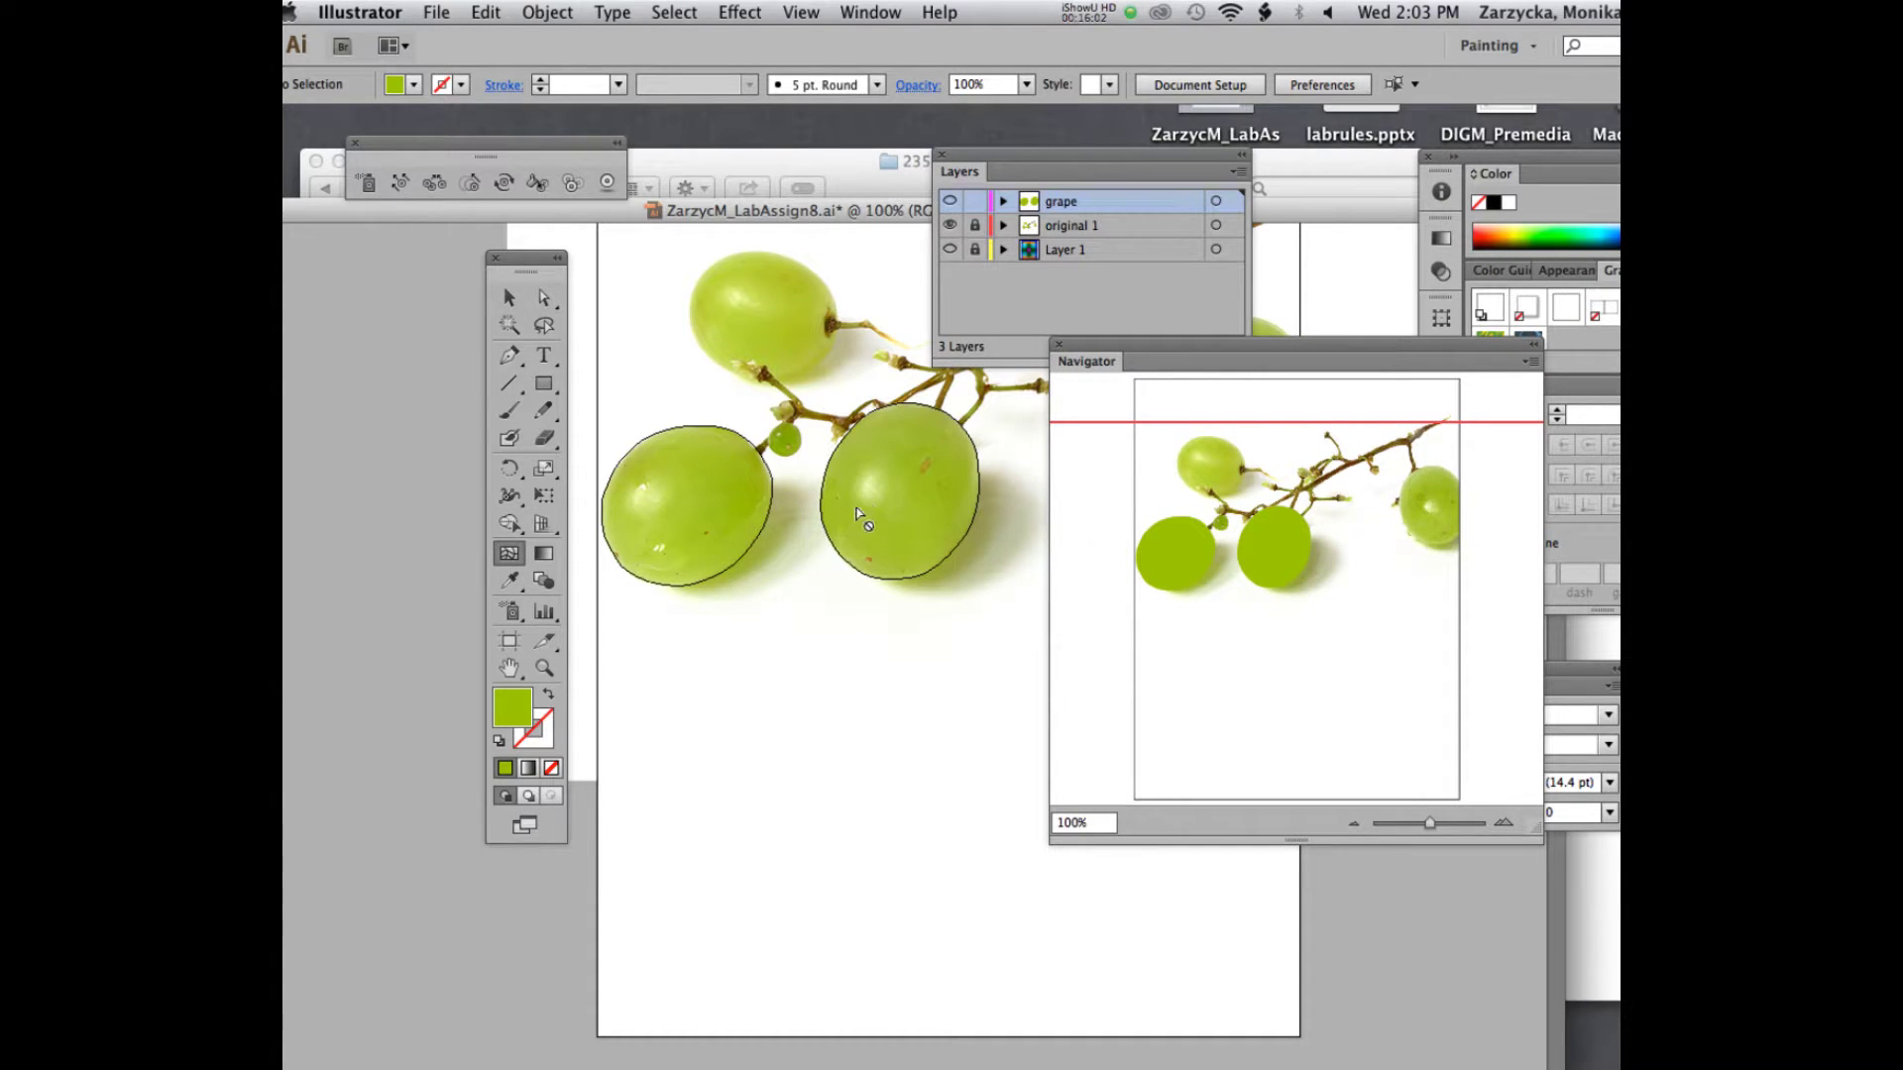
left_click(838, 457)
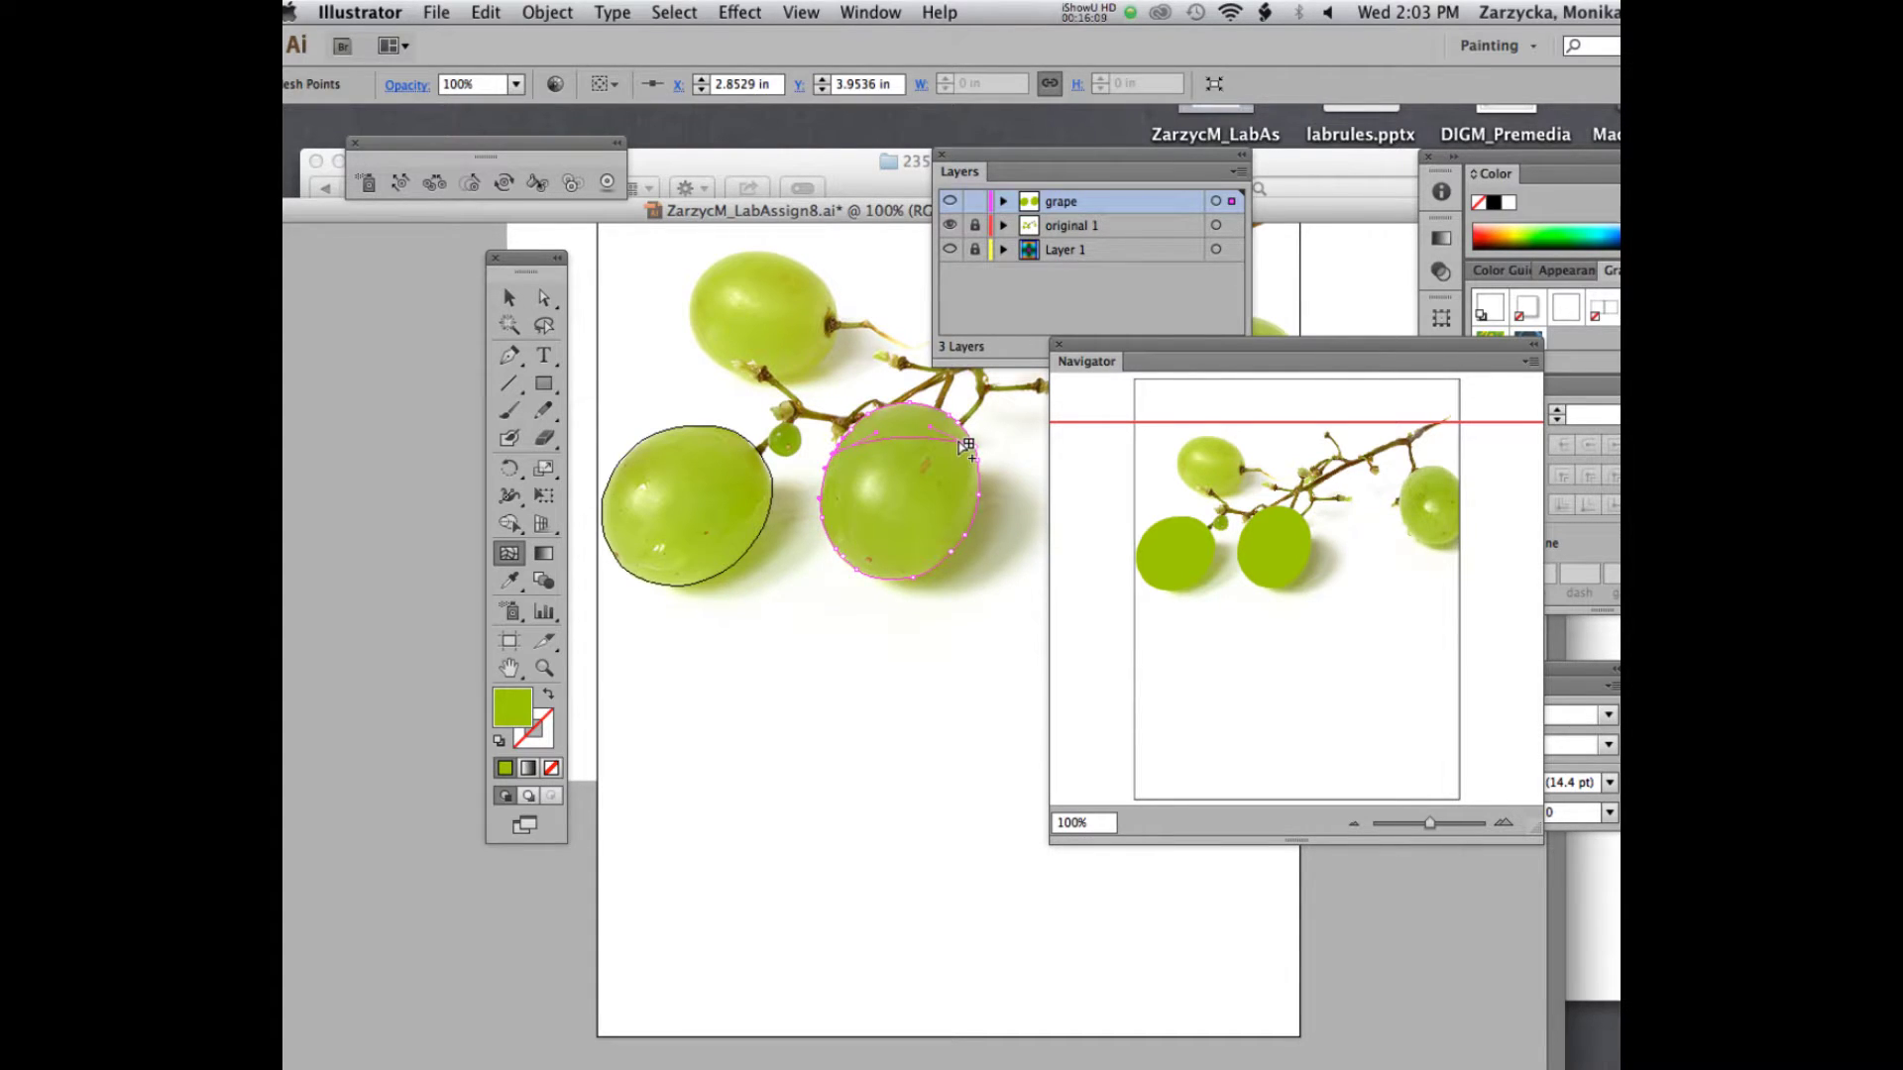
left_click(838, 580)
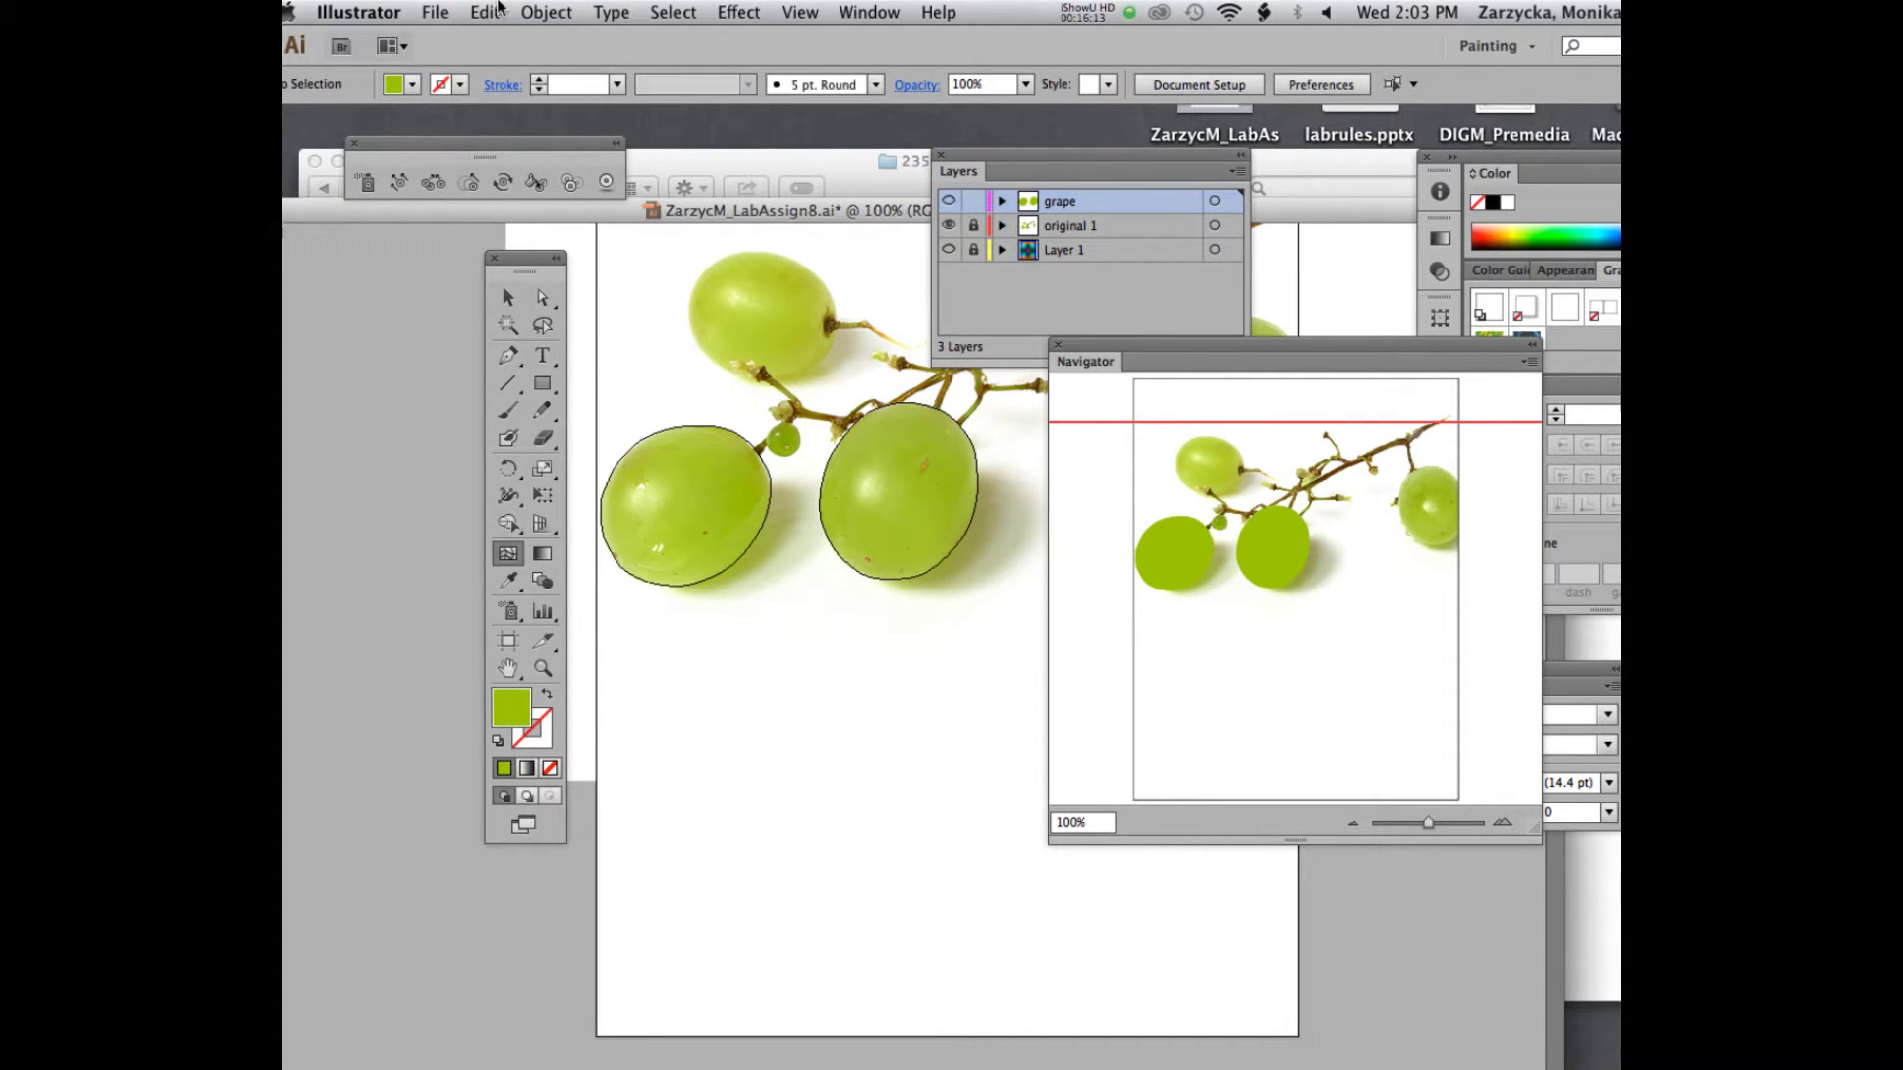
- Create a gradient mesh on the traced middle grape with 2 rows, 2 columns, To Center appearance and 100% highlight
left_click(546, 12)
left_click(546, 12)
left_click(507, 298)
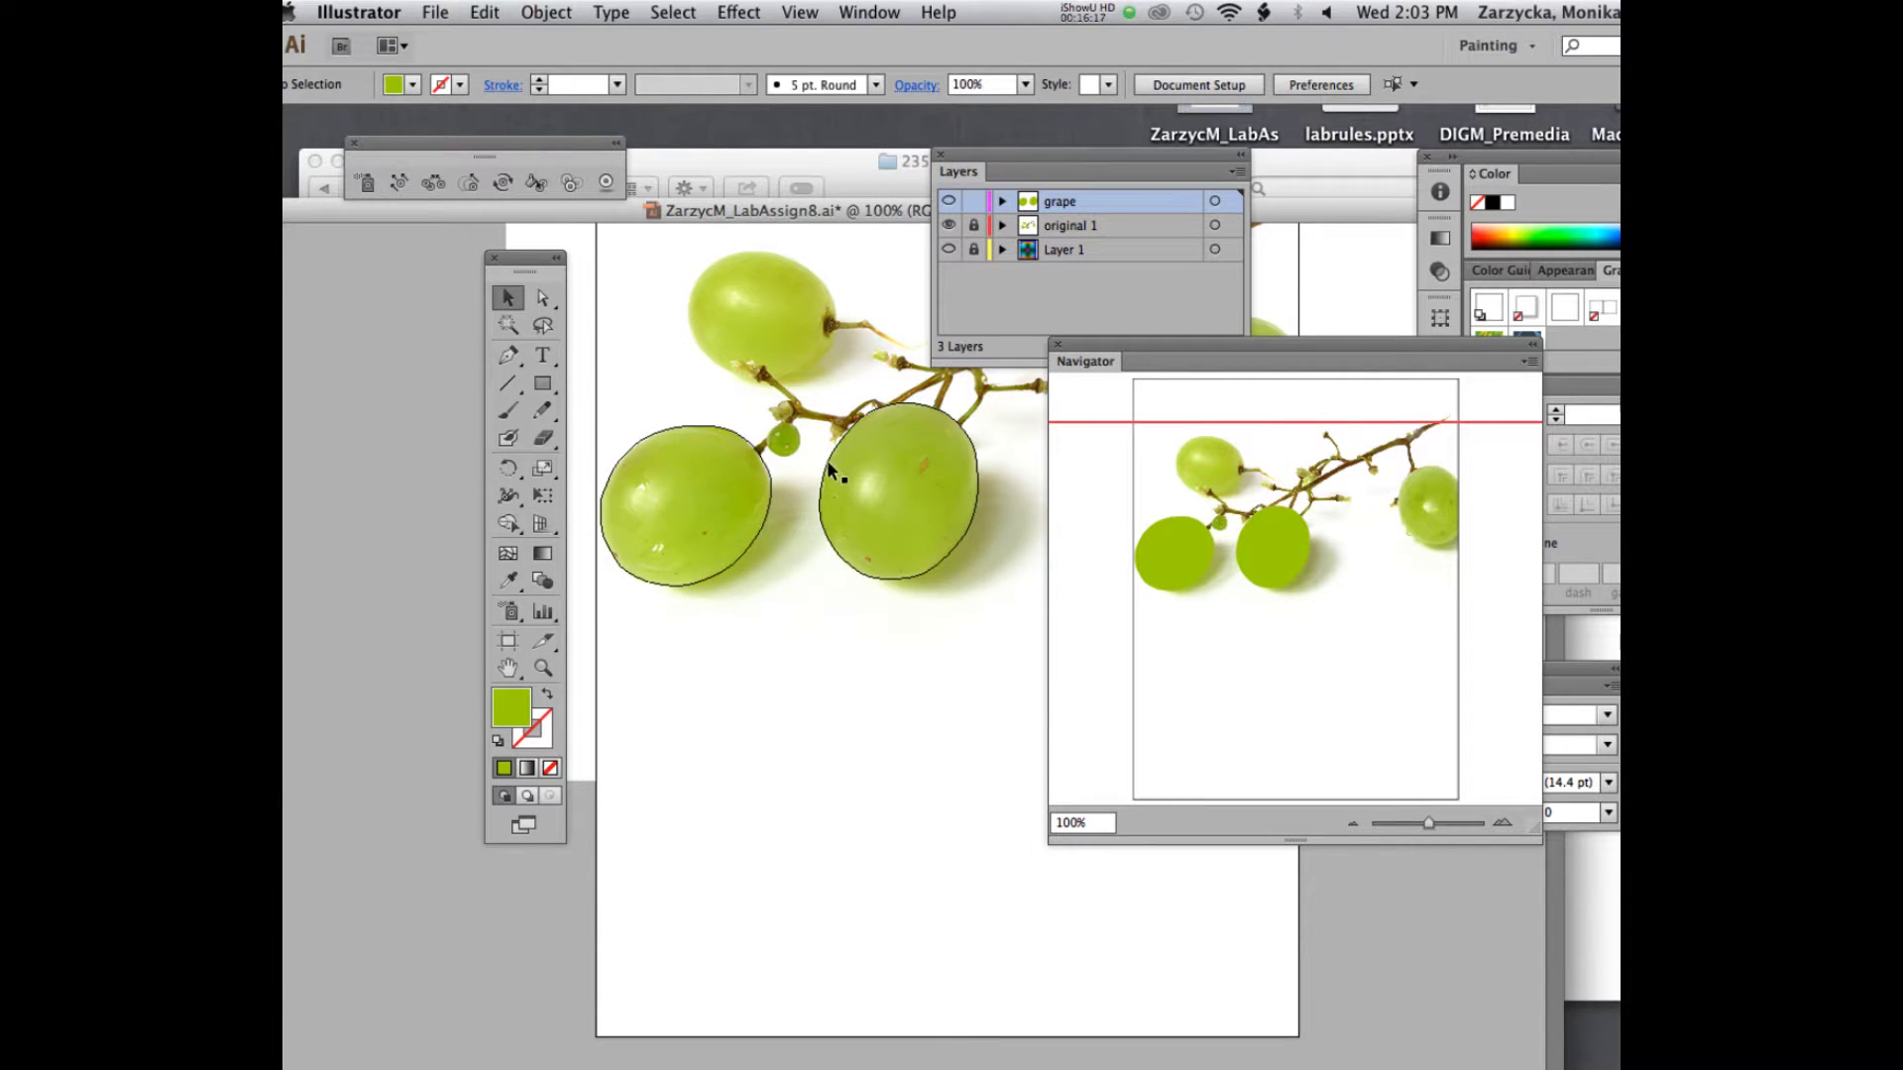
left_click(828, 461)
left_click(495, 12)
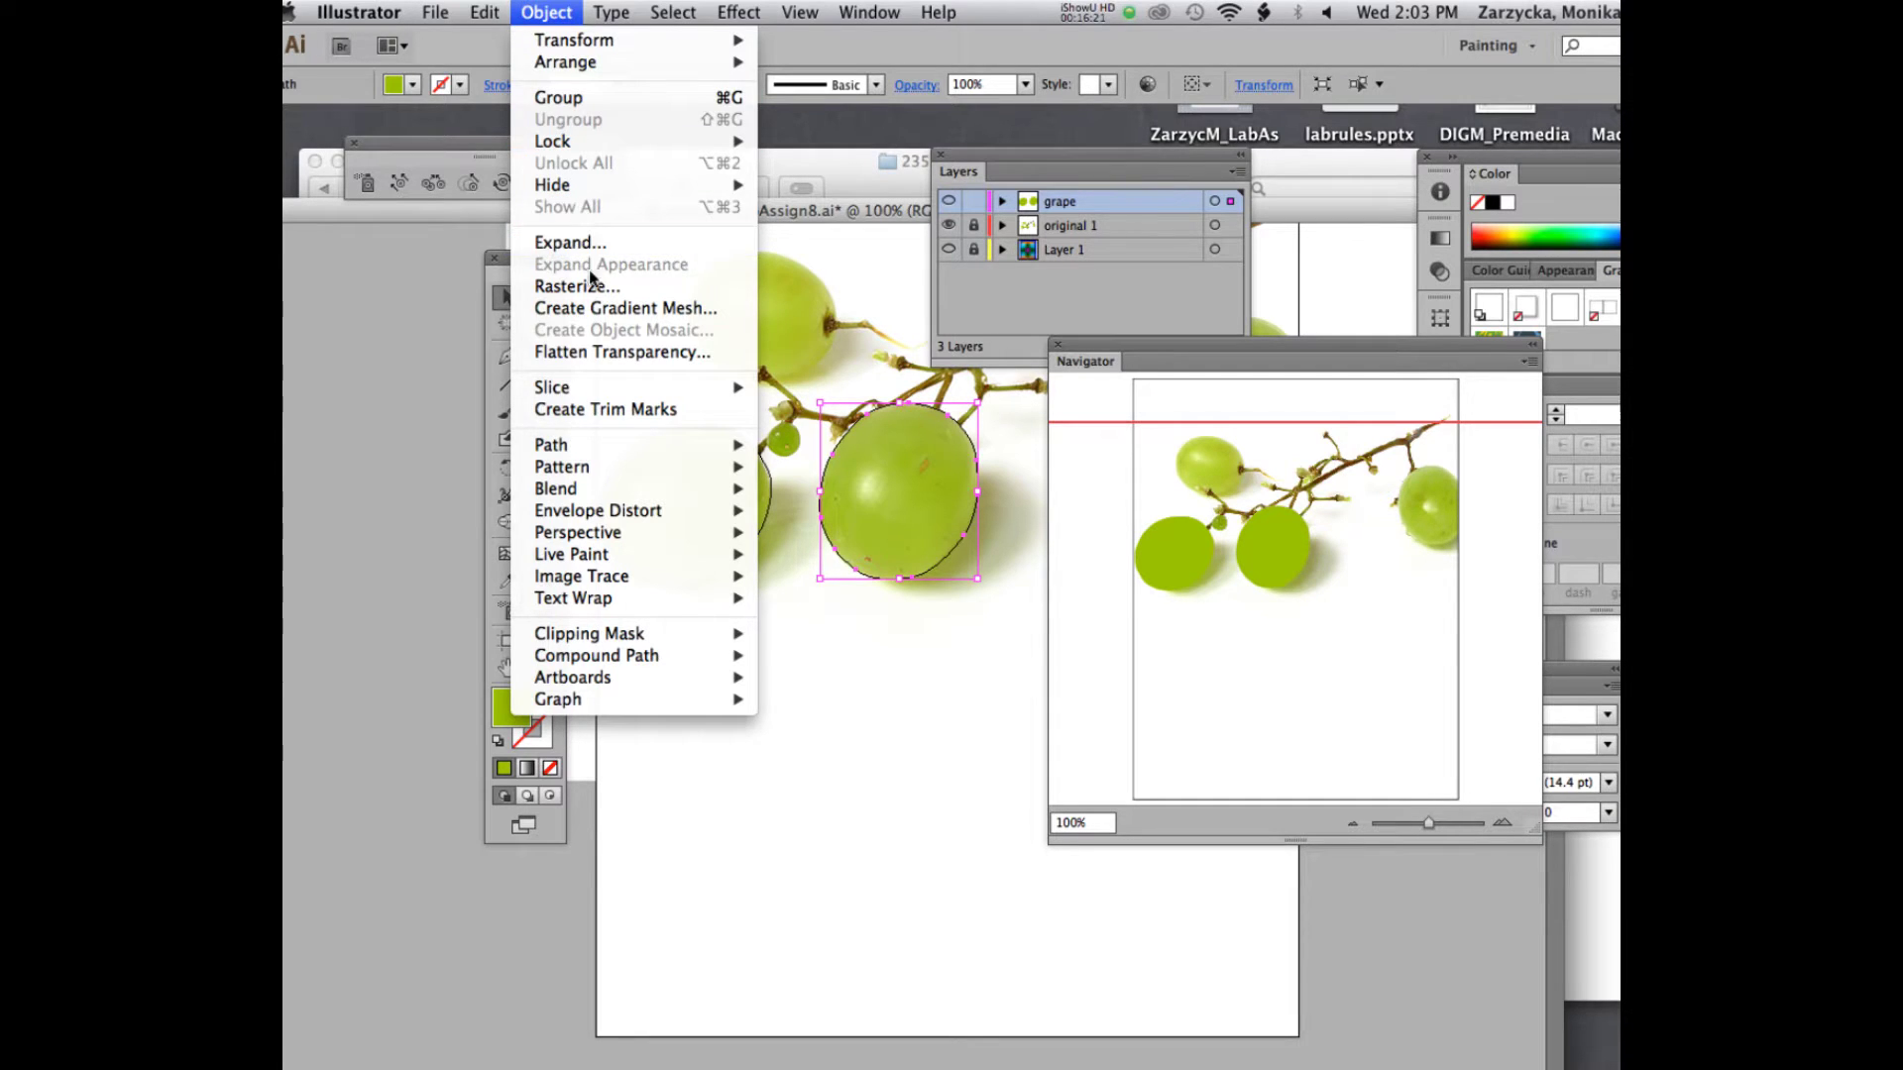
left_click(615, 309)
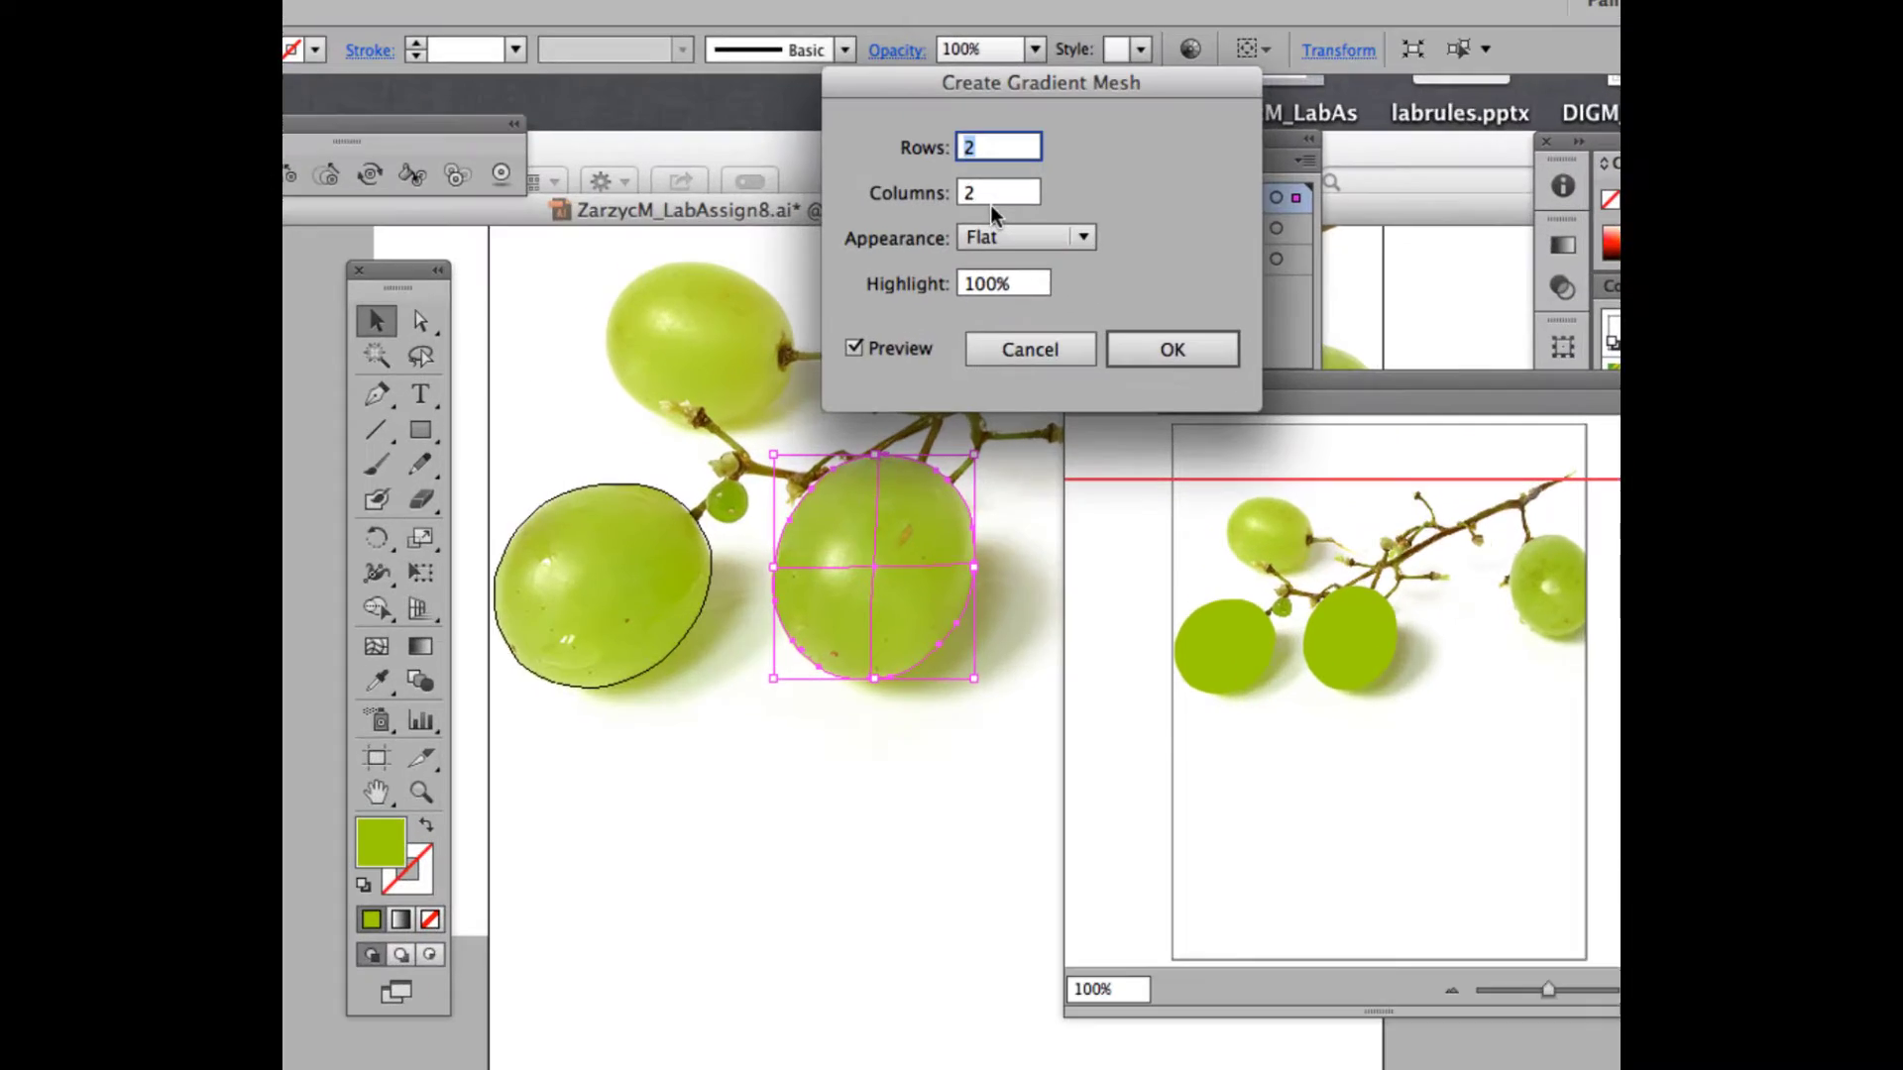
left_click(976, 236)
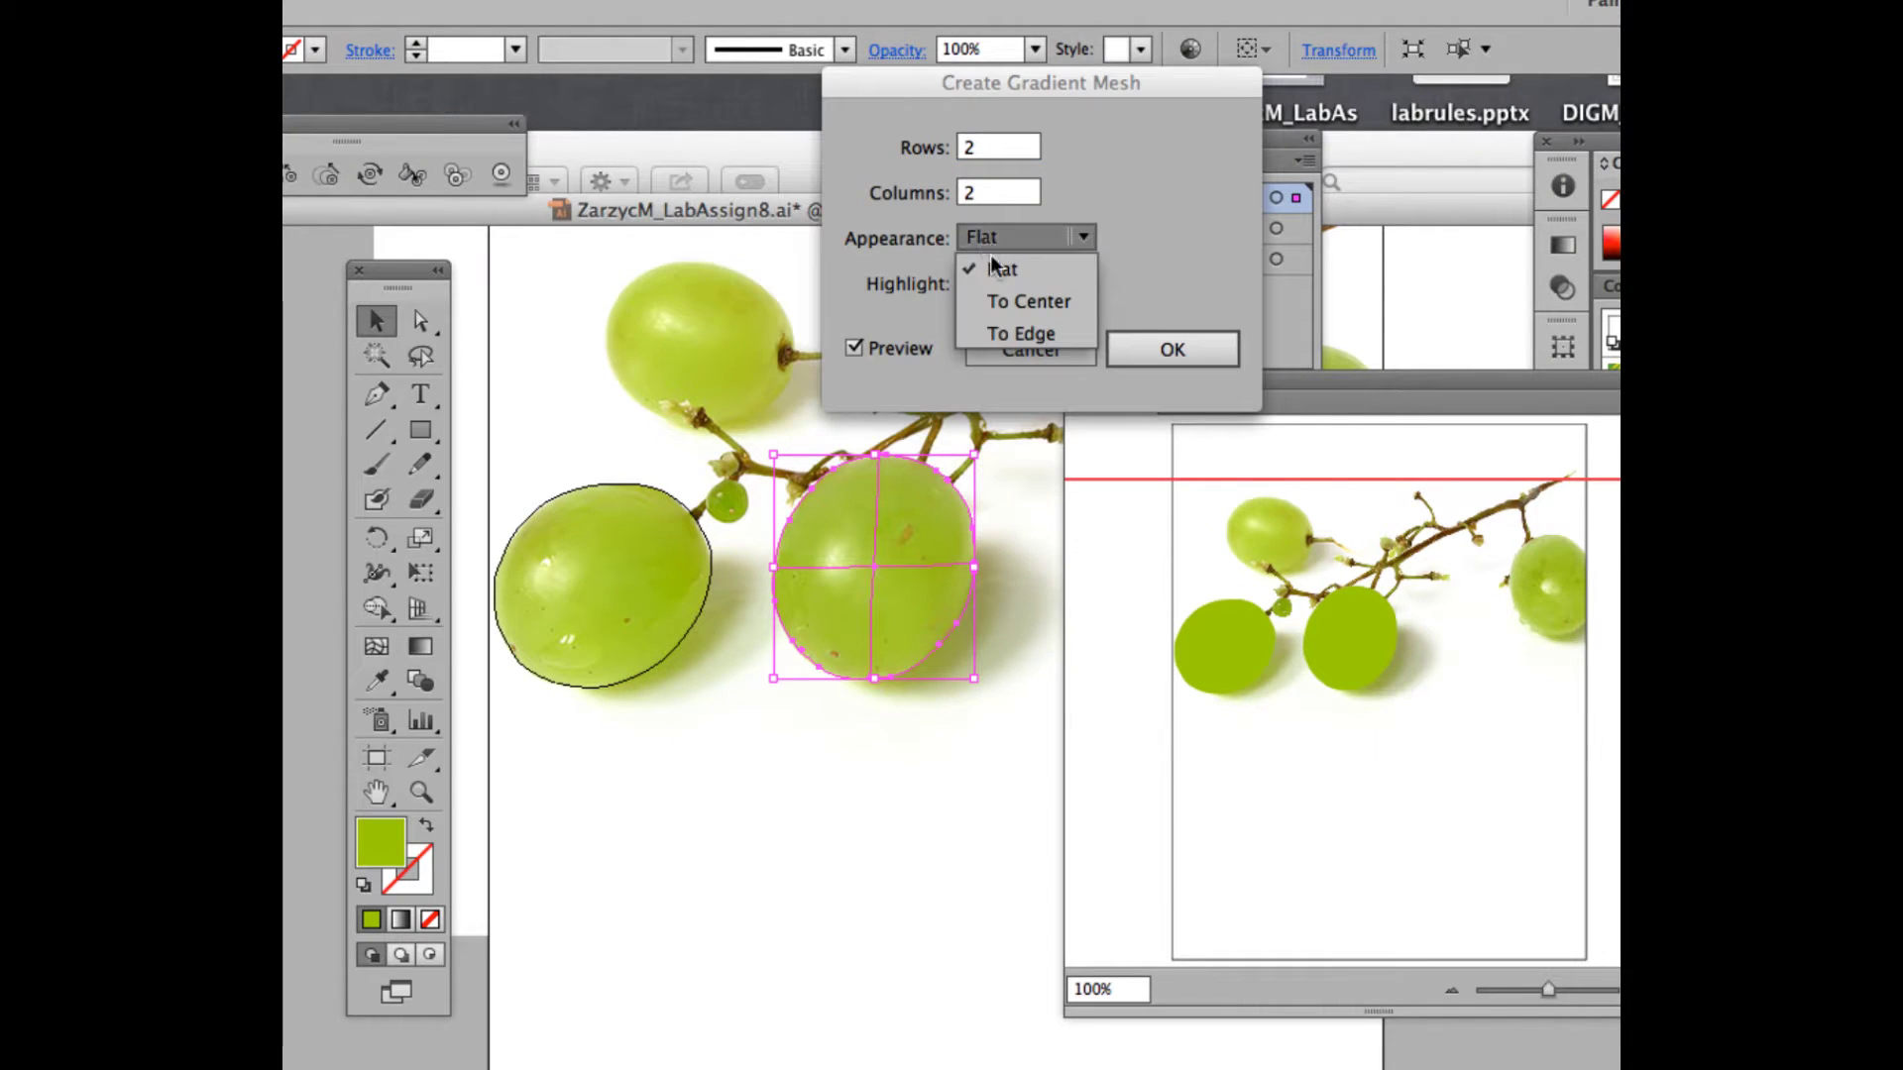
left_click(1006, 302)
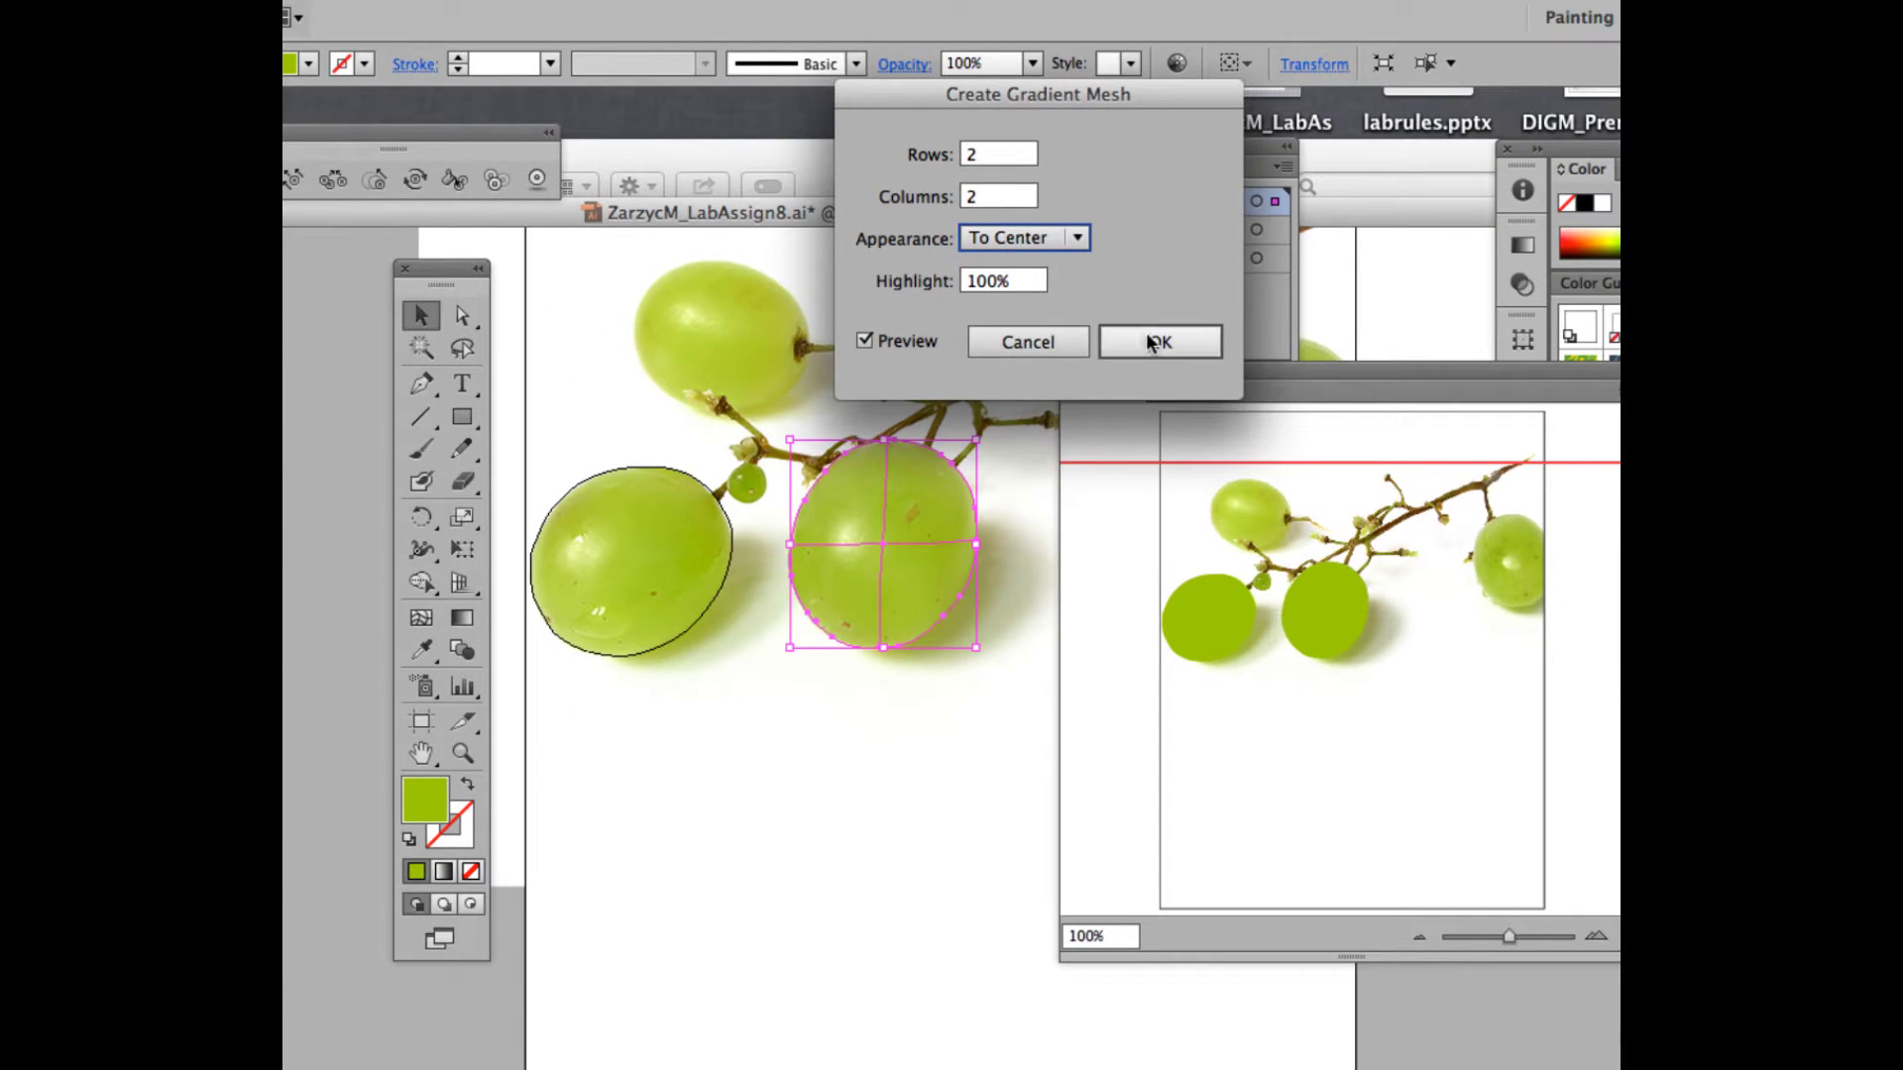
left_click(1156, 341)
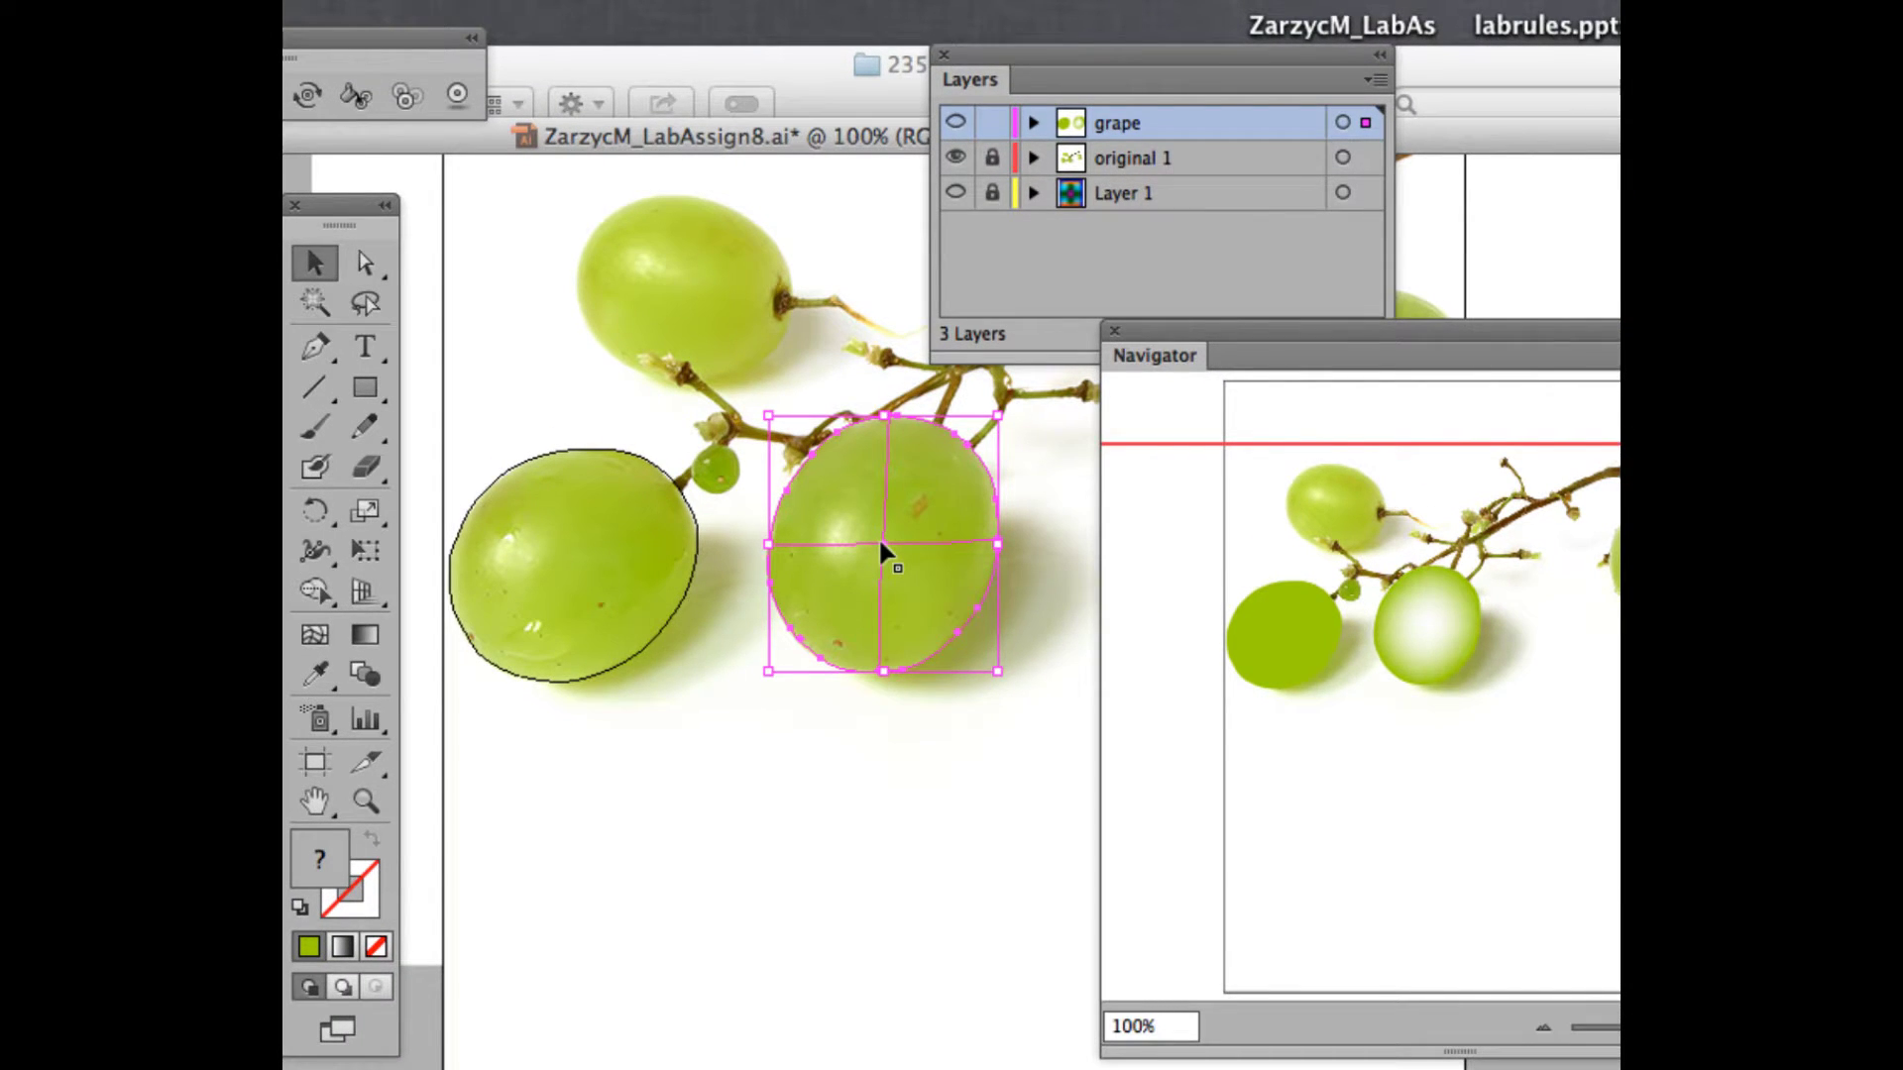
- Move the mesh's centre point left onto the grape's highlight and adjust the lower end of its vertical line with Direct Selection
key("a")
left_click(881, 543)
left_click_drag(881, 543, 845, 552)
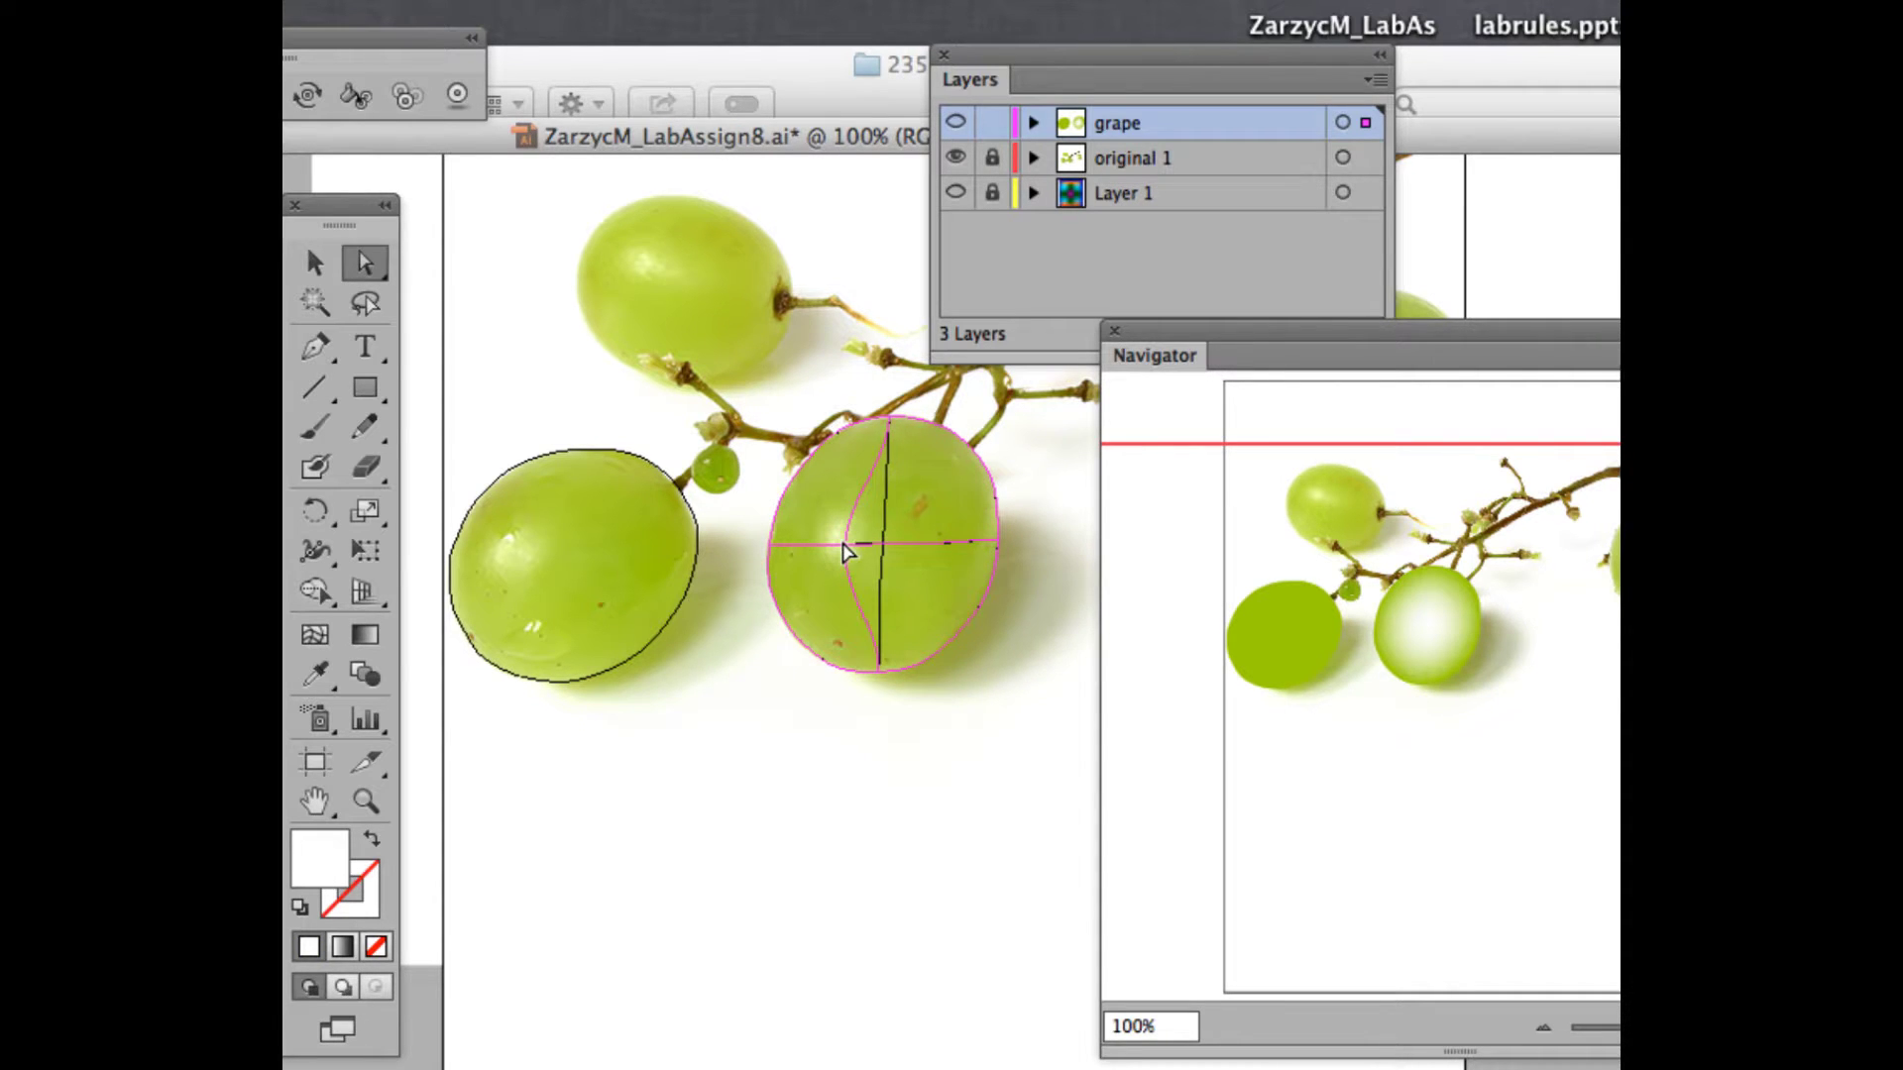
left_click(862, 670)
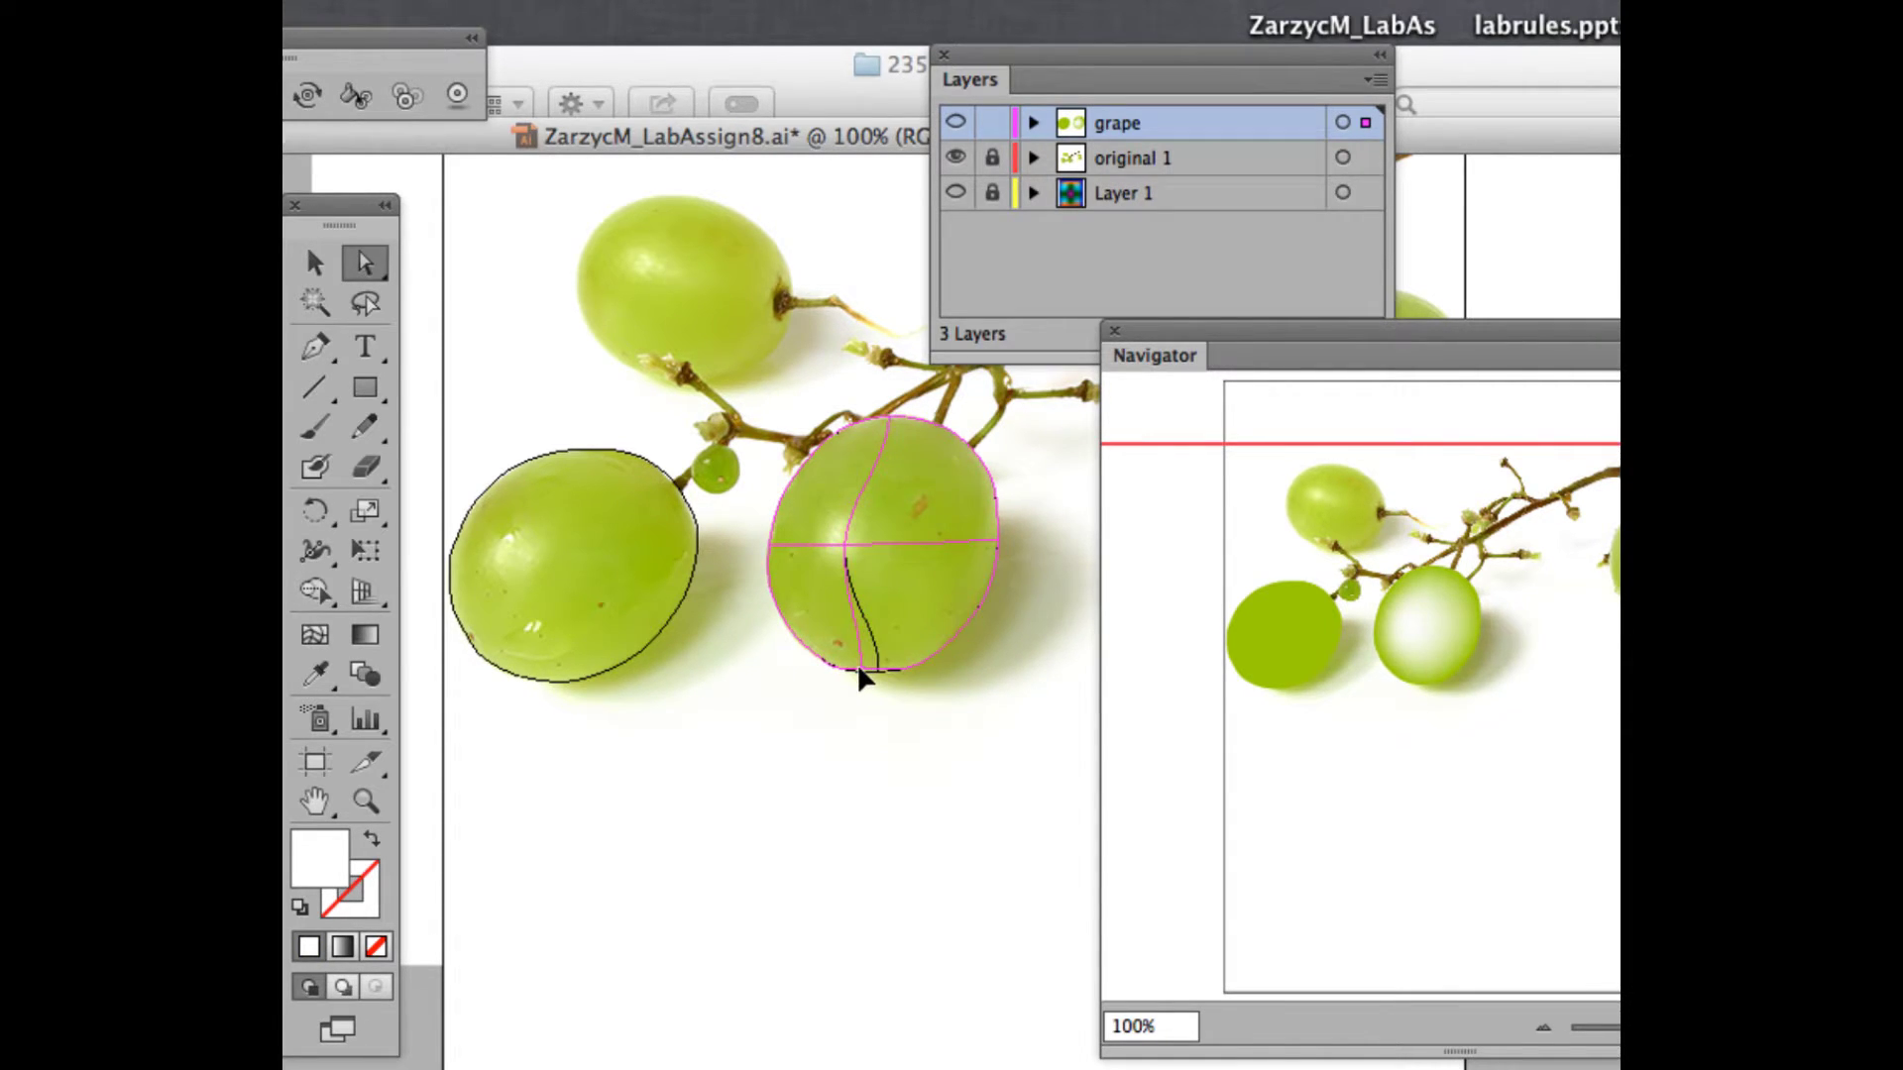
left_click(877, 671)
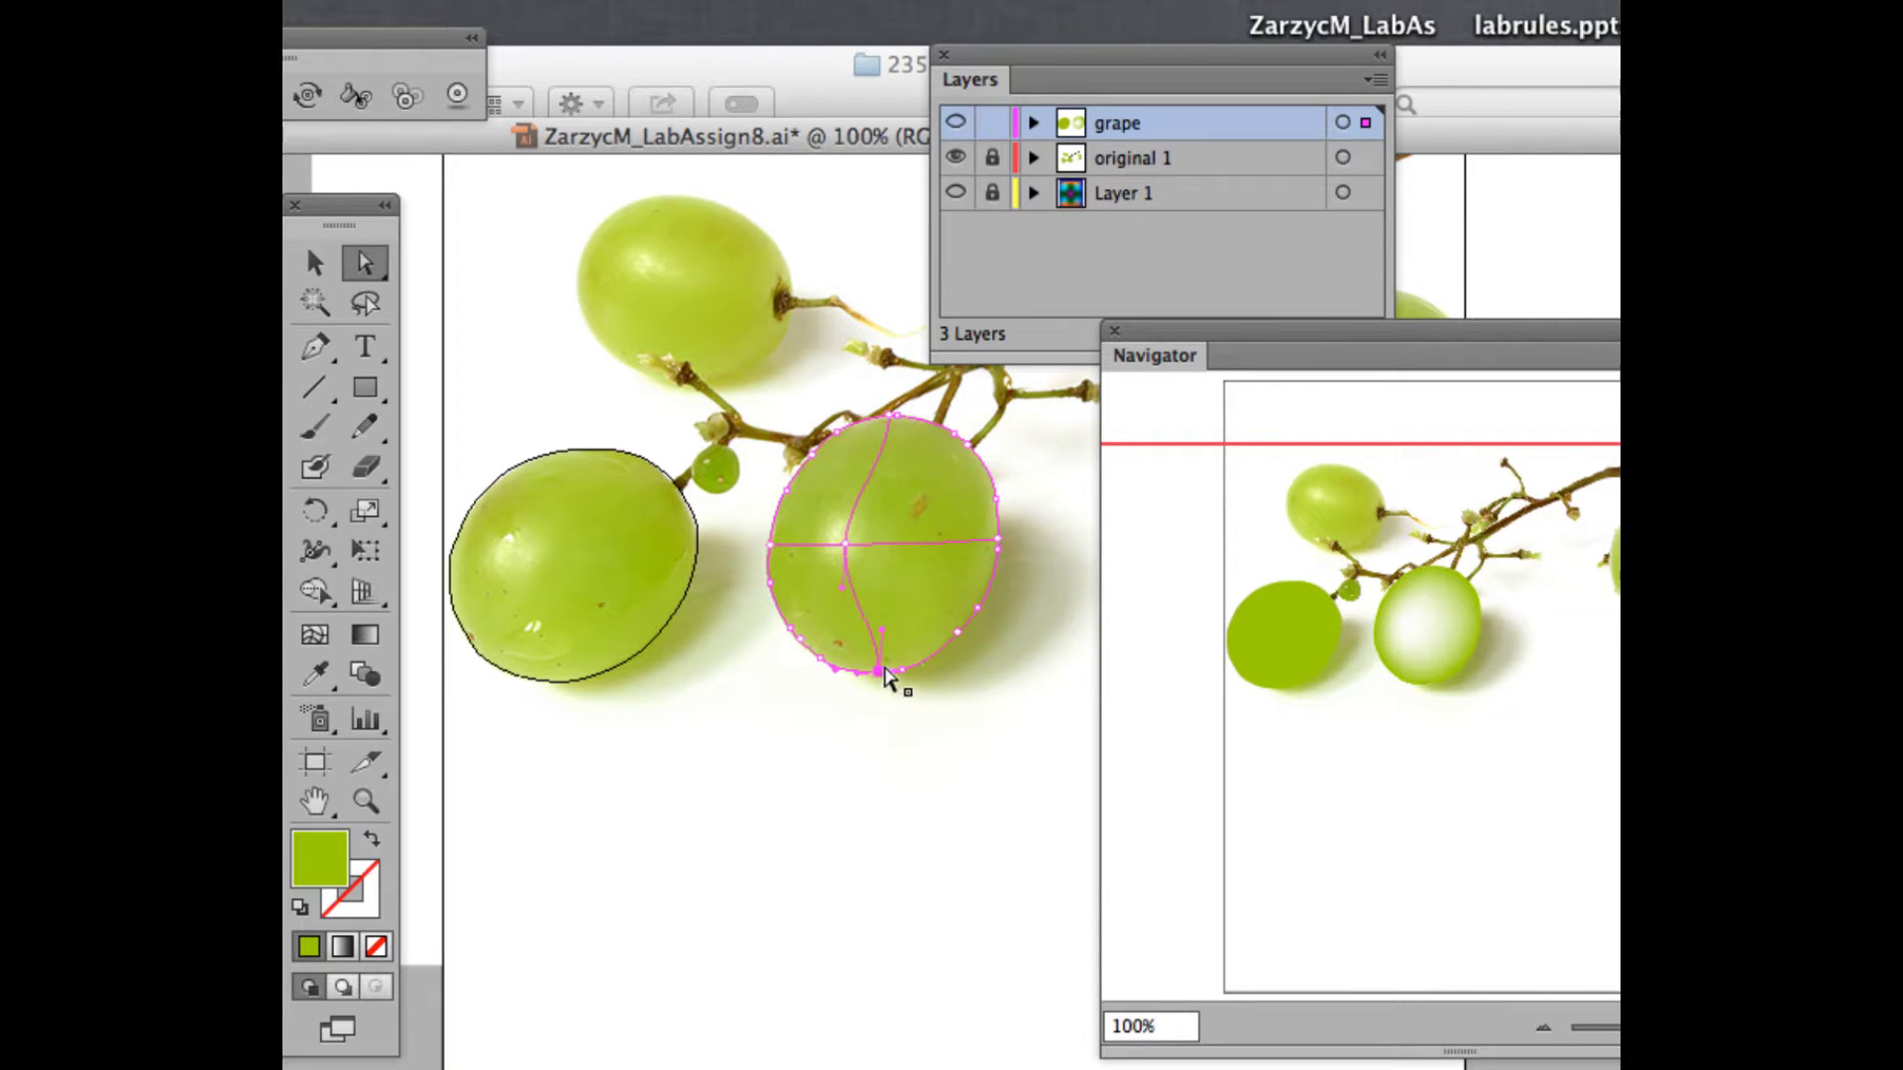
left_click(844, 545)
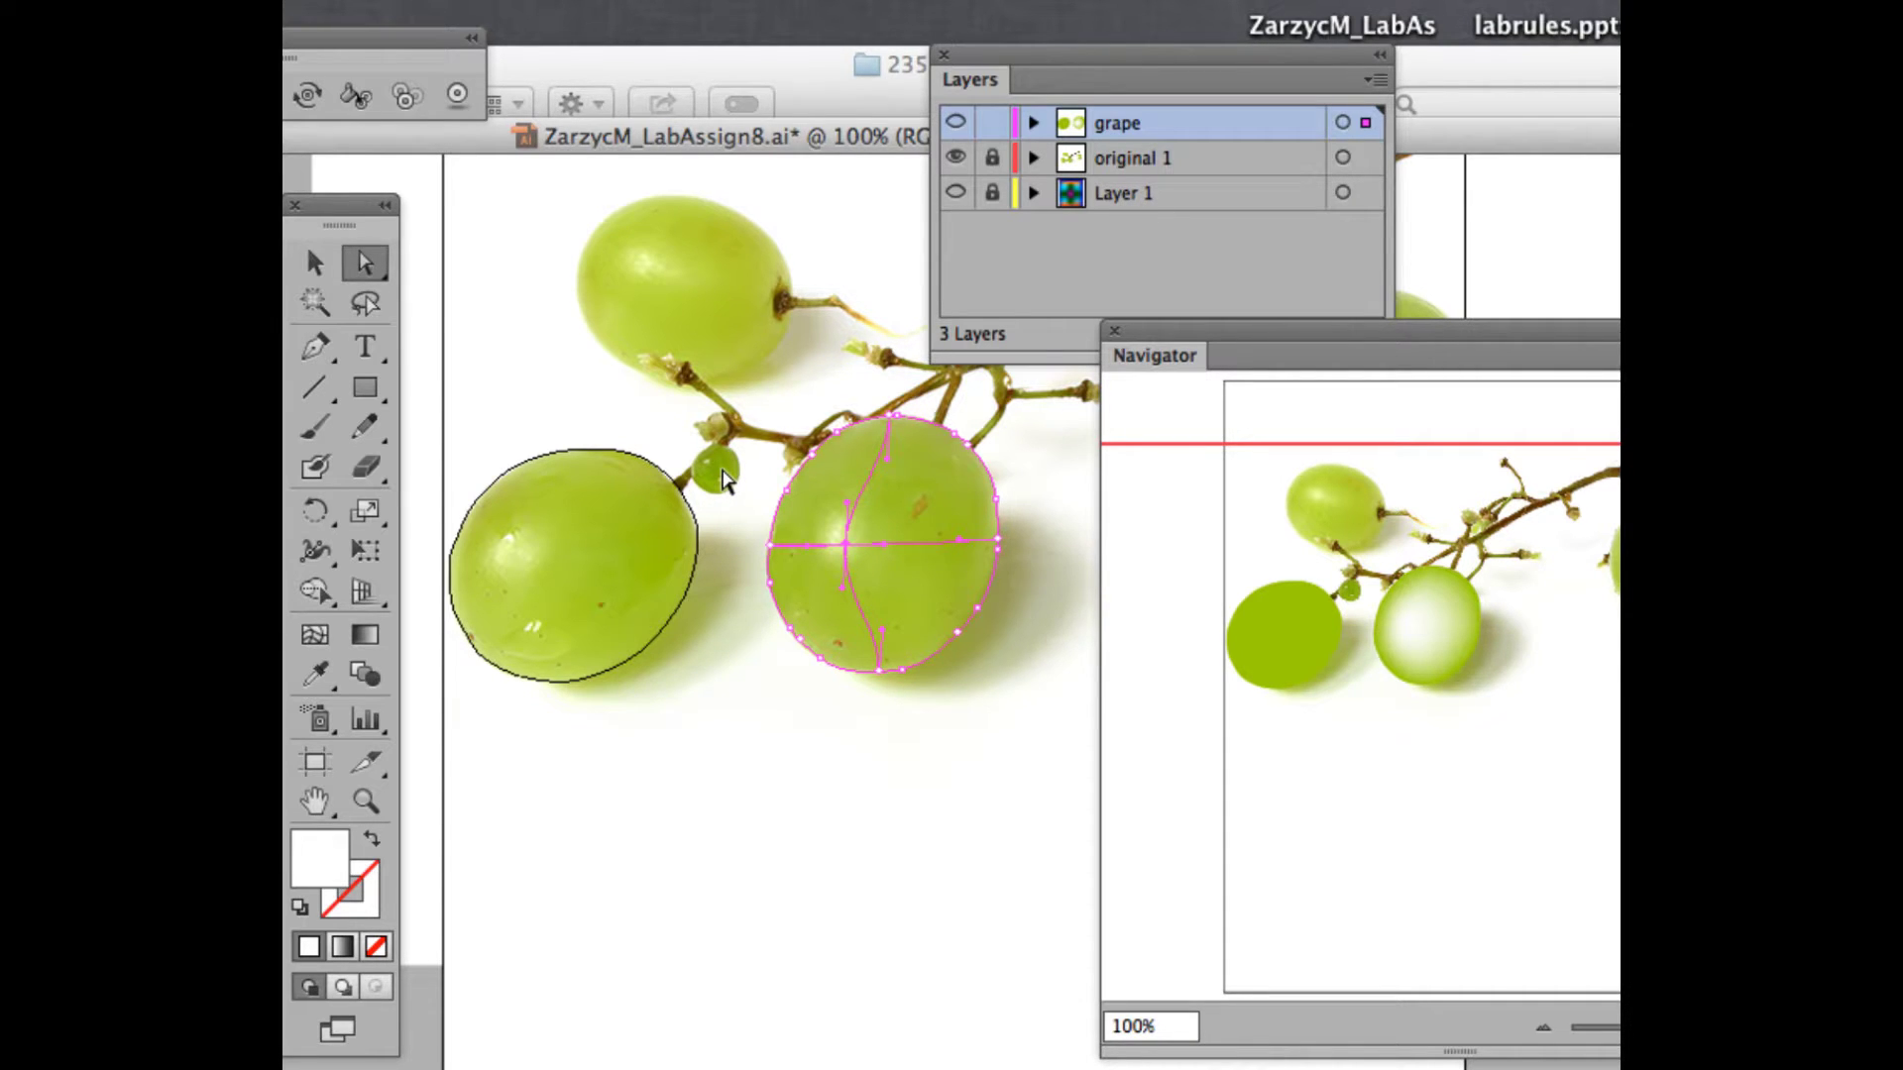
- Add a vertical mesh line just left of the grape's highlight and switch to the Eyedropper tool
key("u")
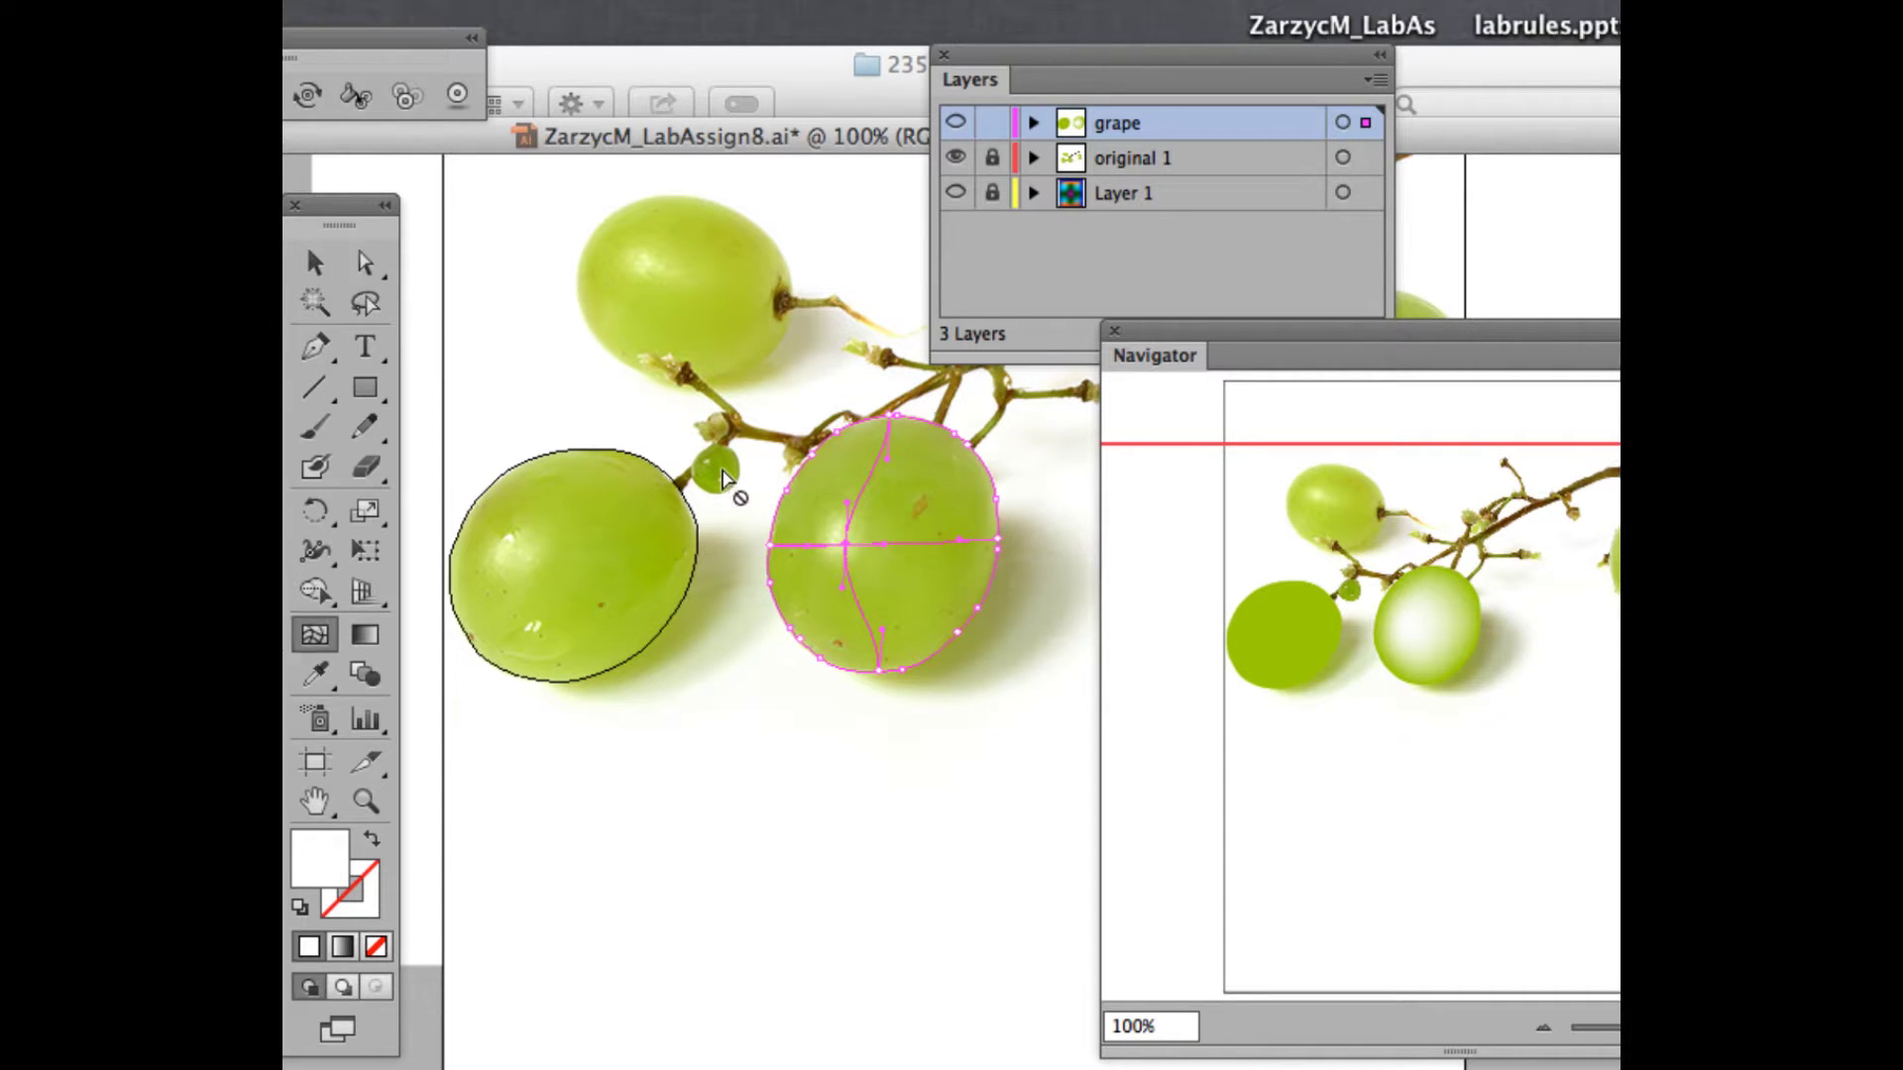
left_click(818, 545)
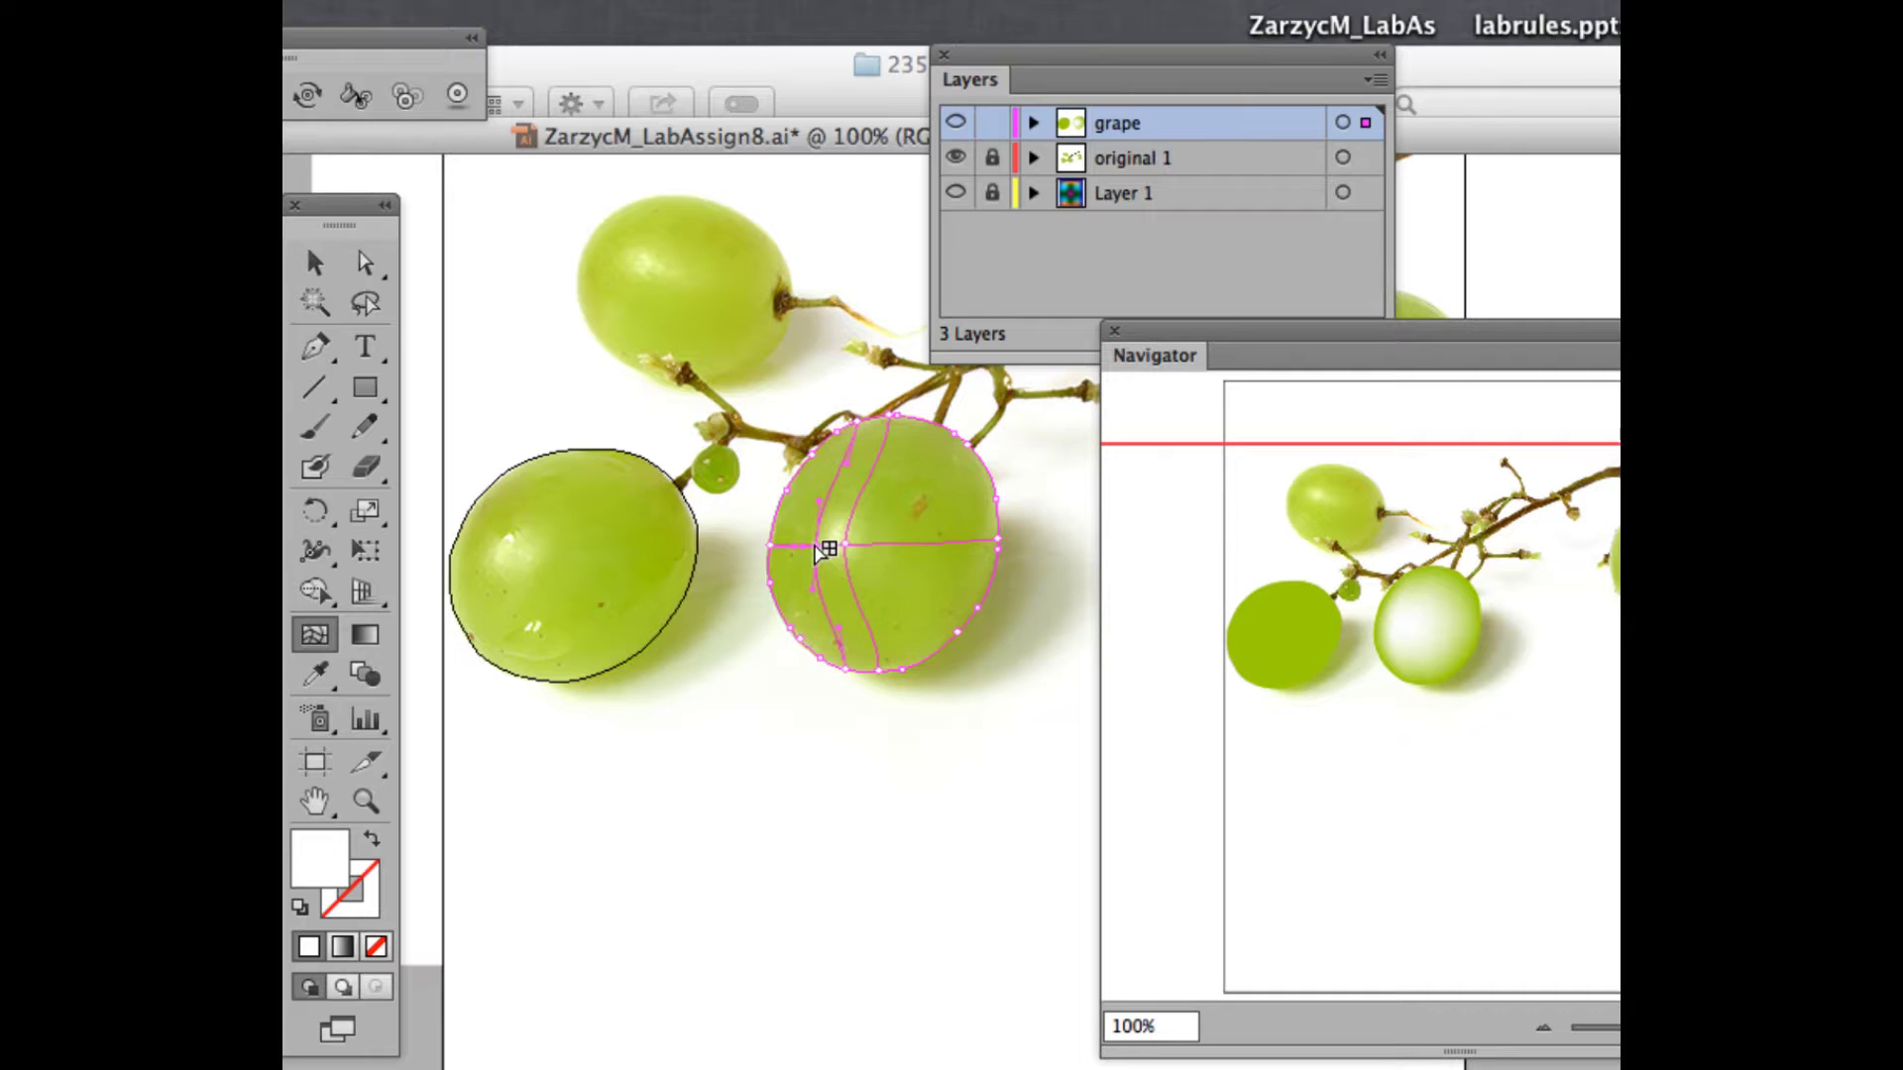
key("i")
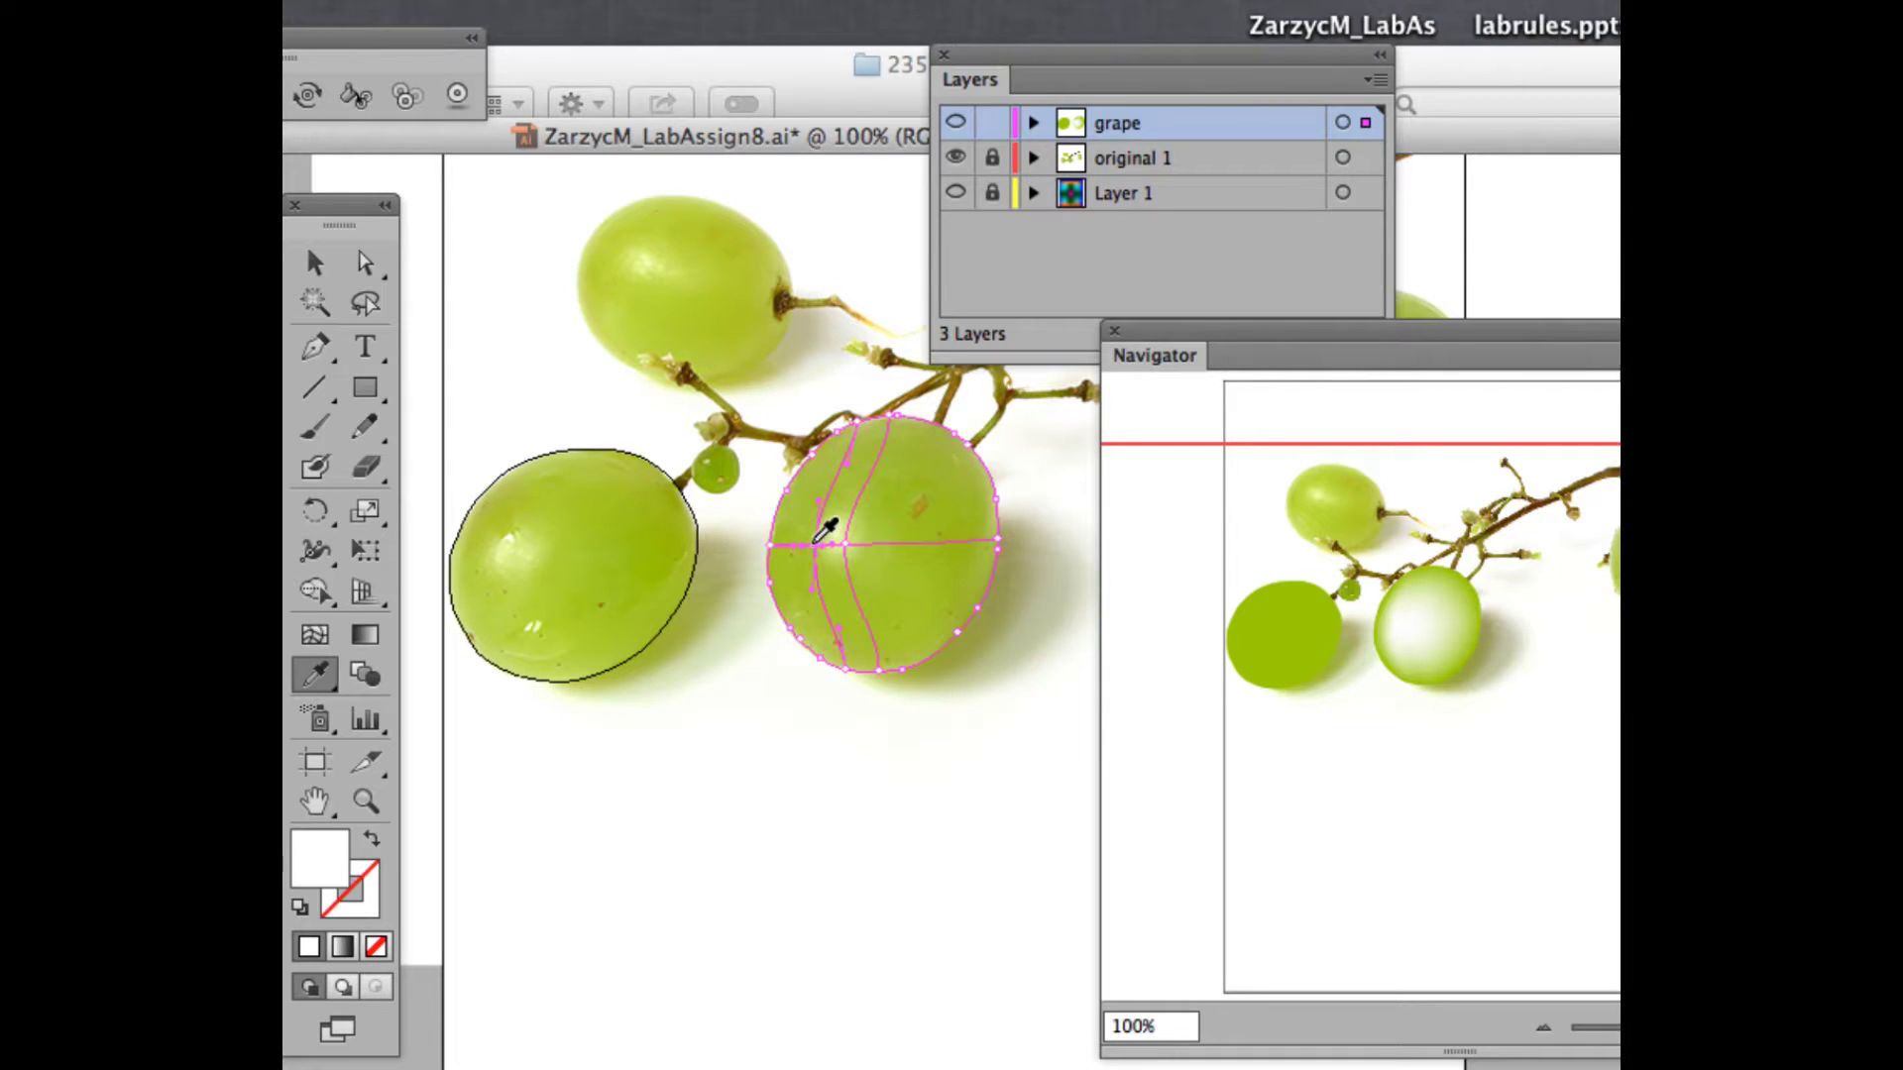
- Try sampling the photo's green for the new mesh point, temporarily unlocking the original 1 layer
left_click(785, 567)
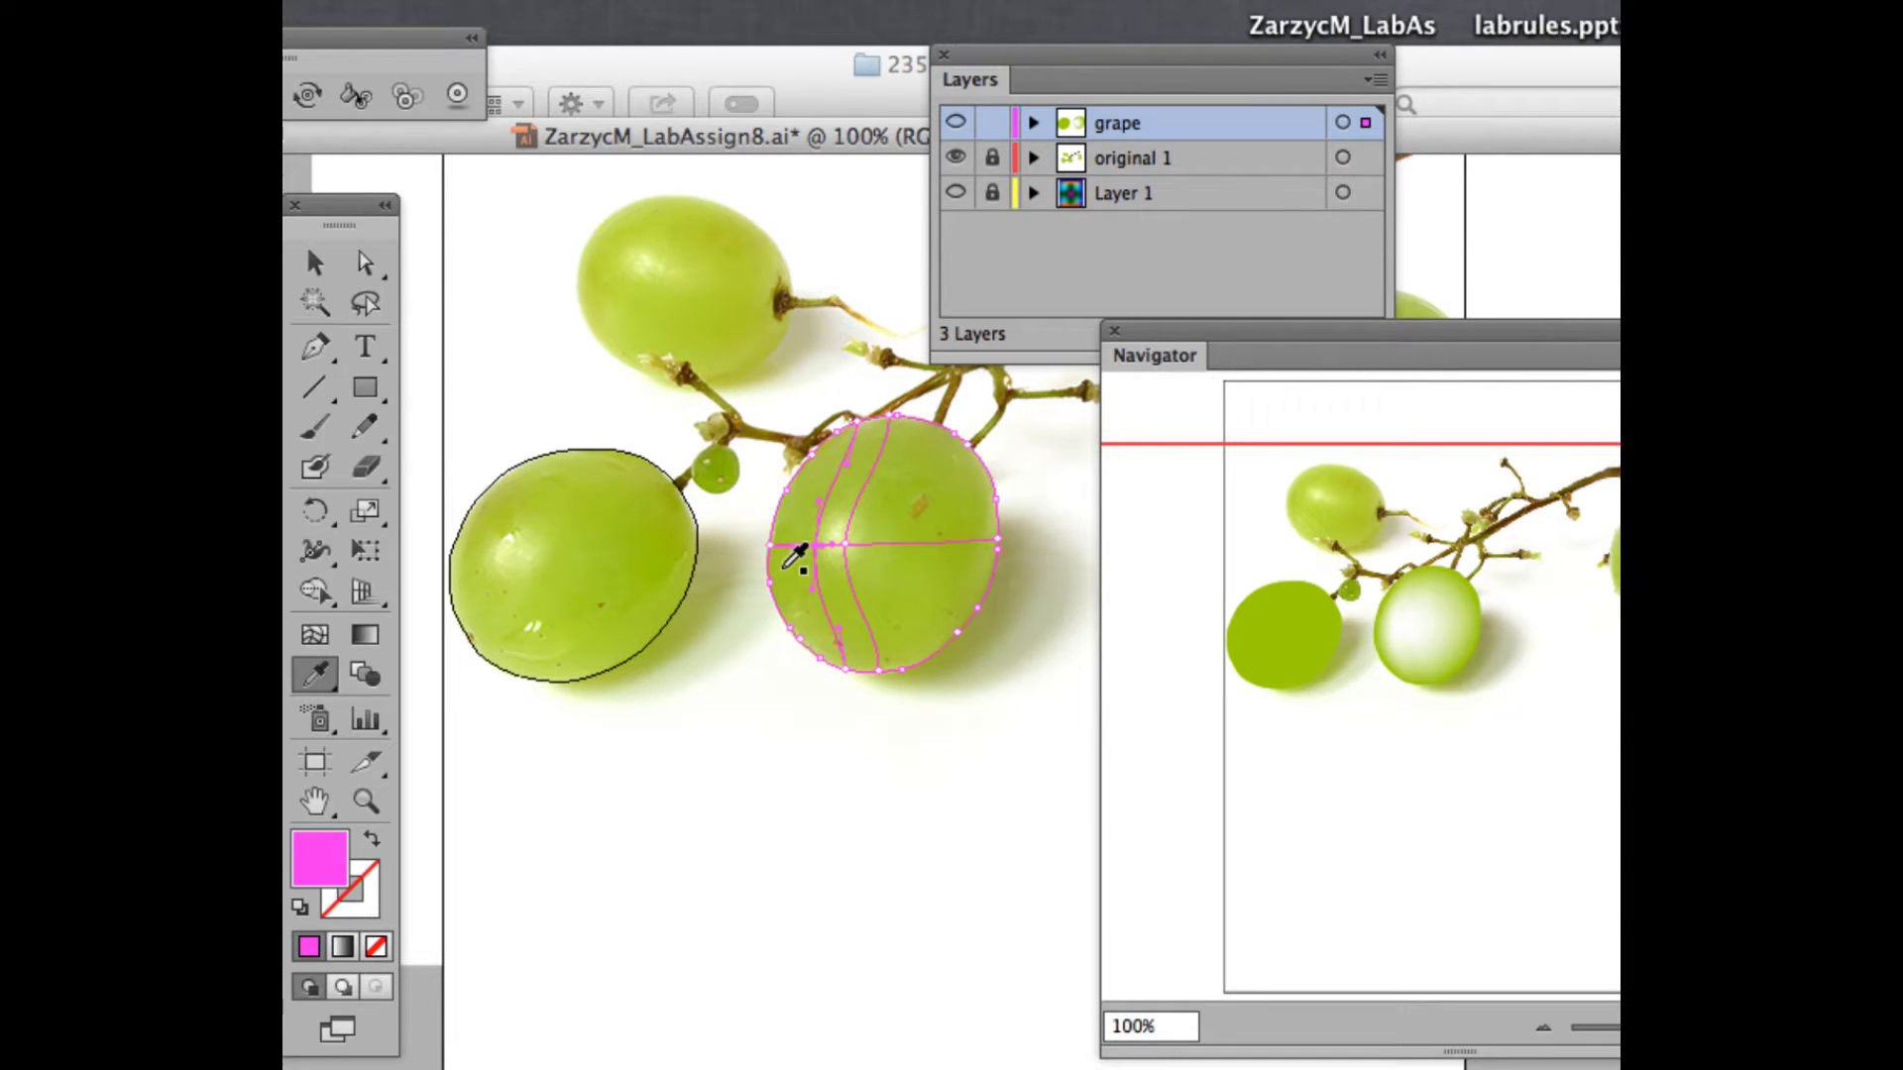
left_click(783, 551)
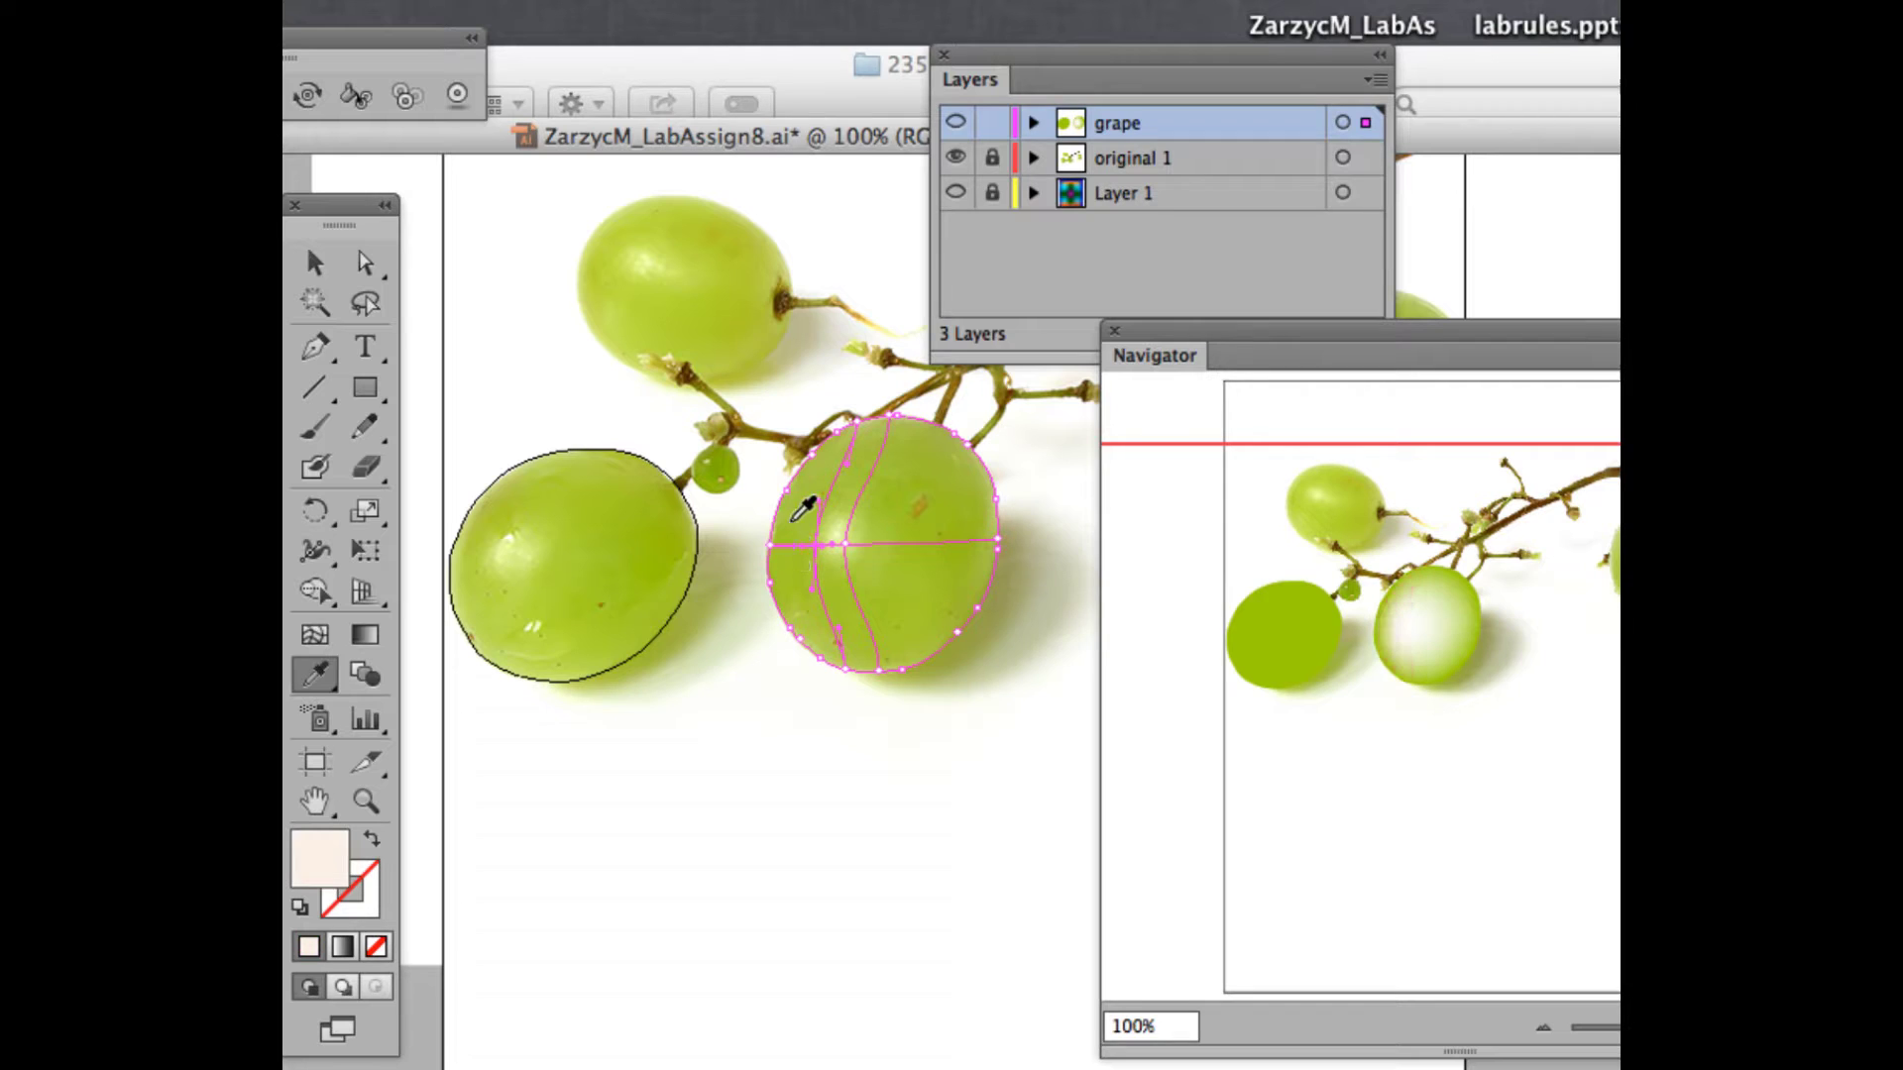
left_click(794, 520)
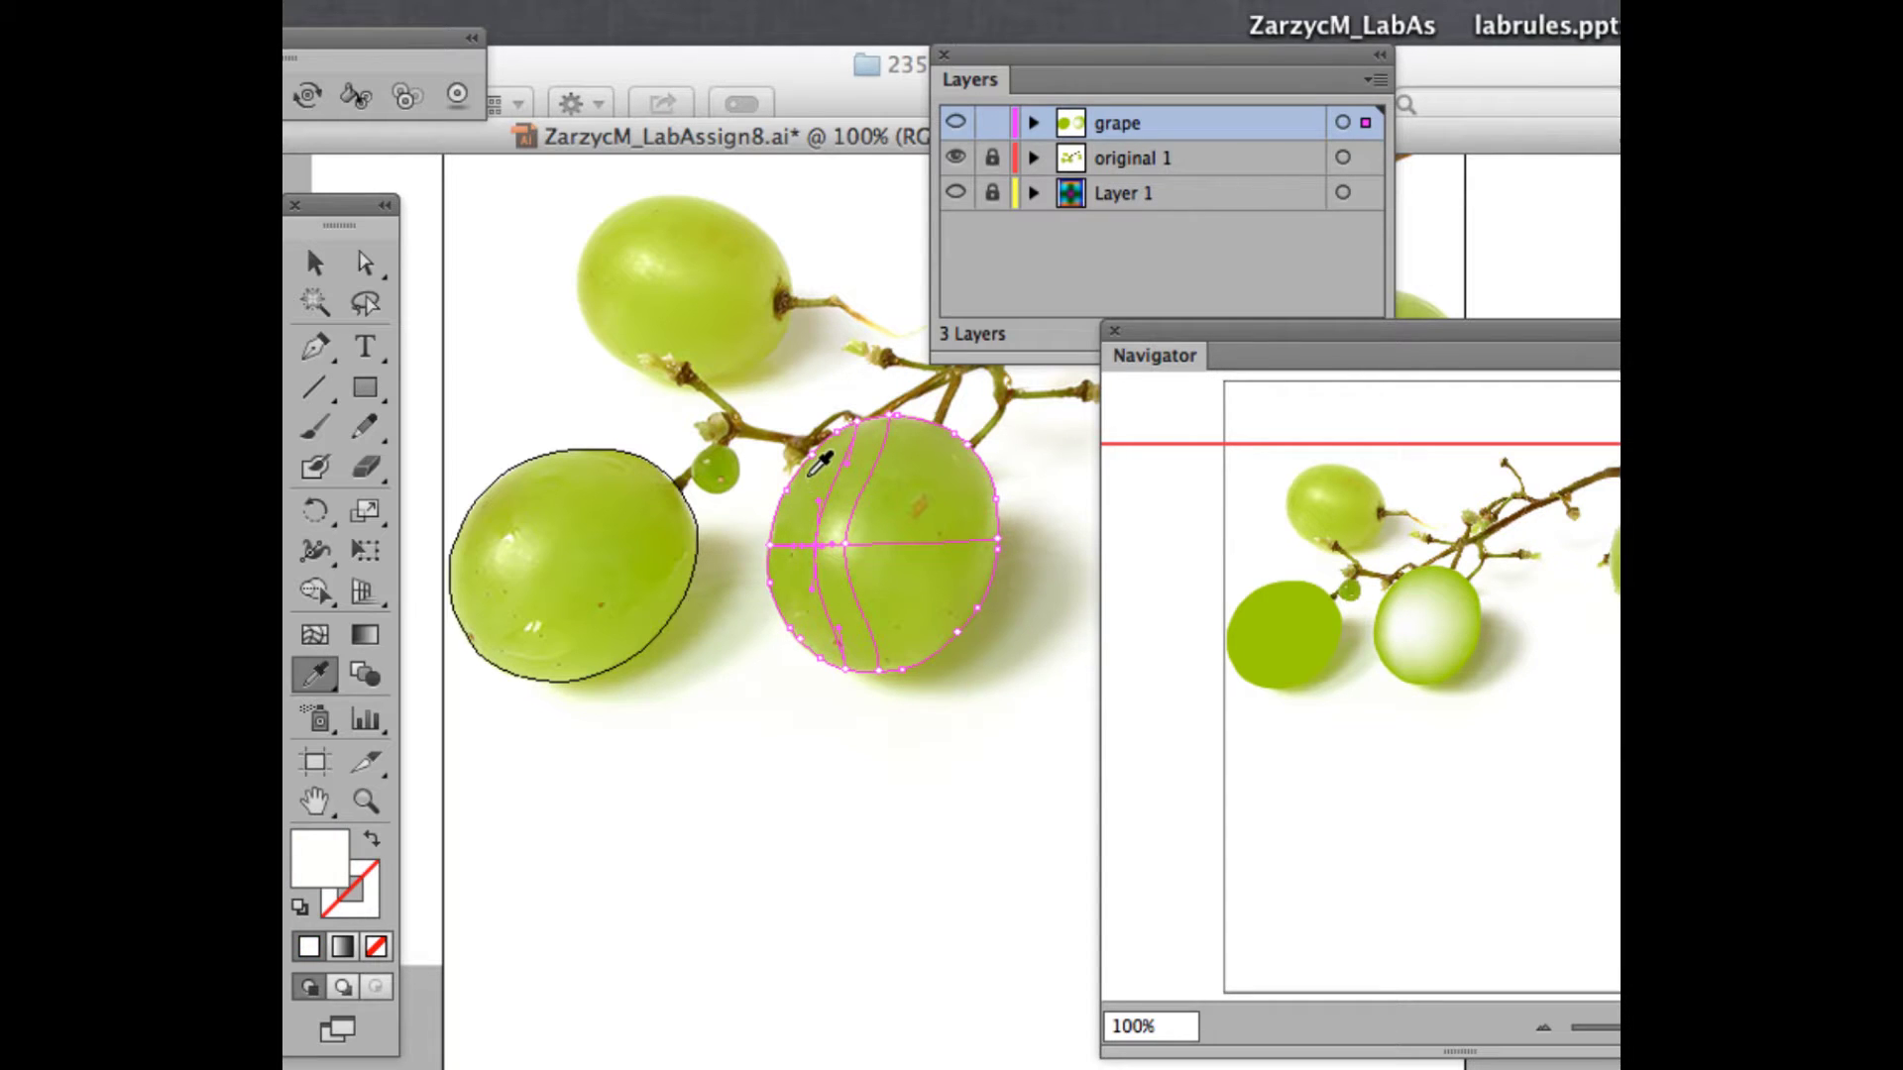
left_click(835, 452)
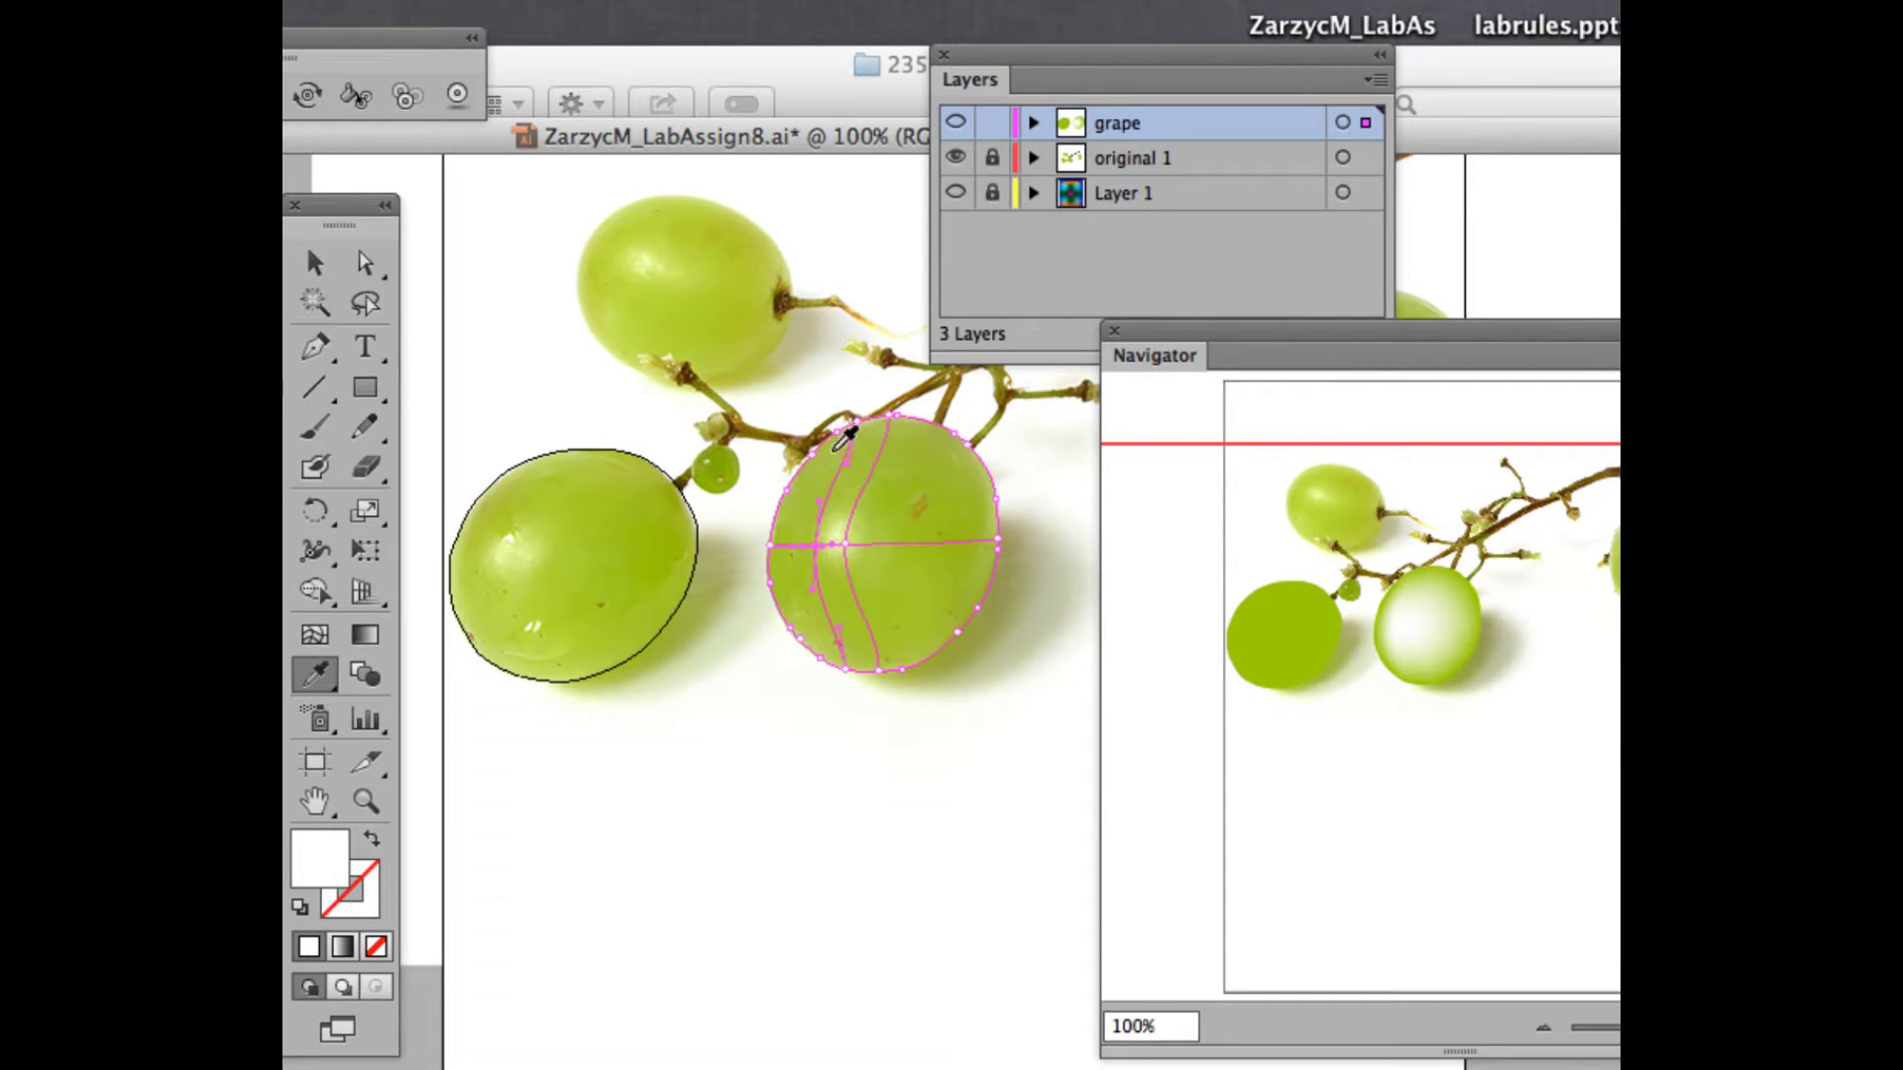
left_click(992, 160)
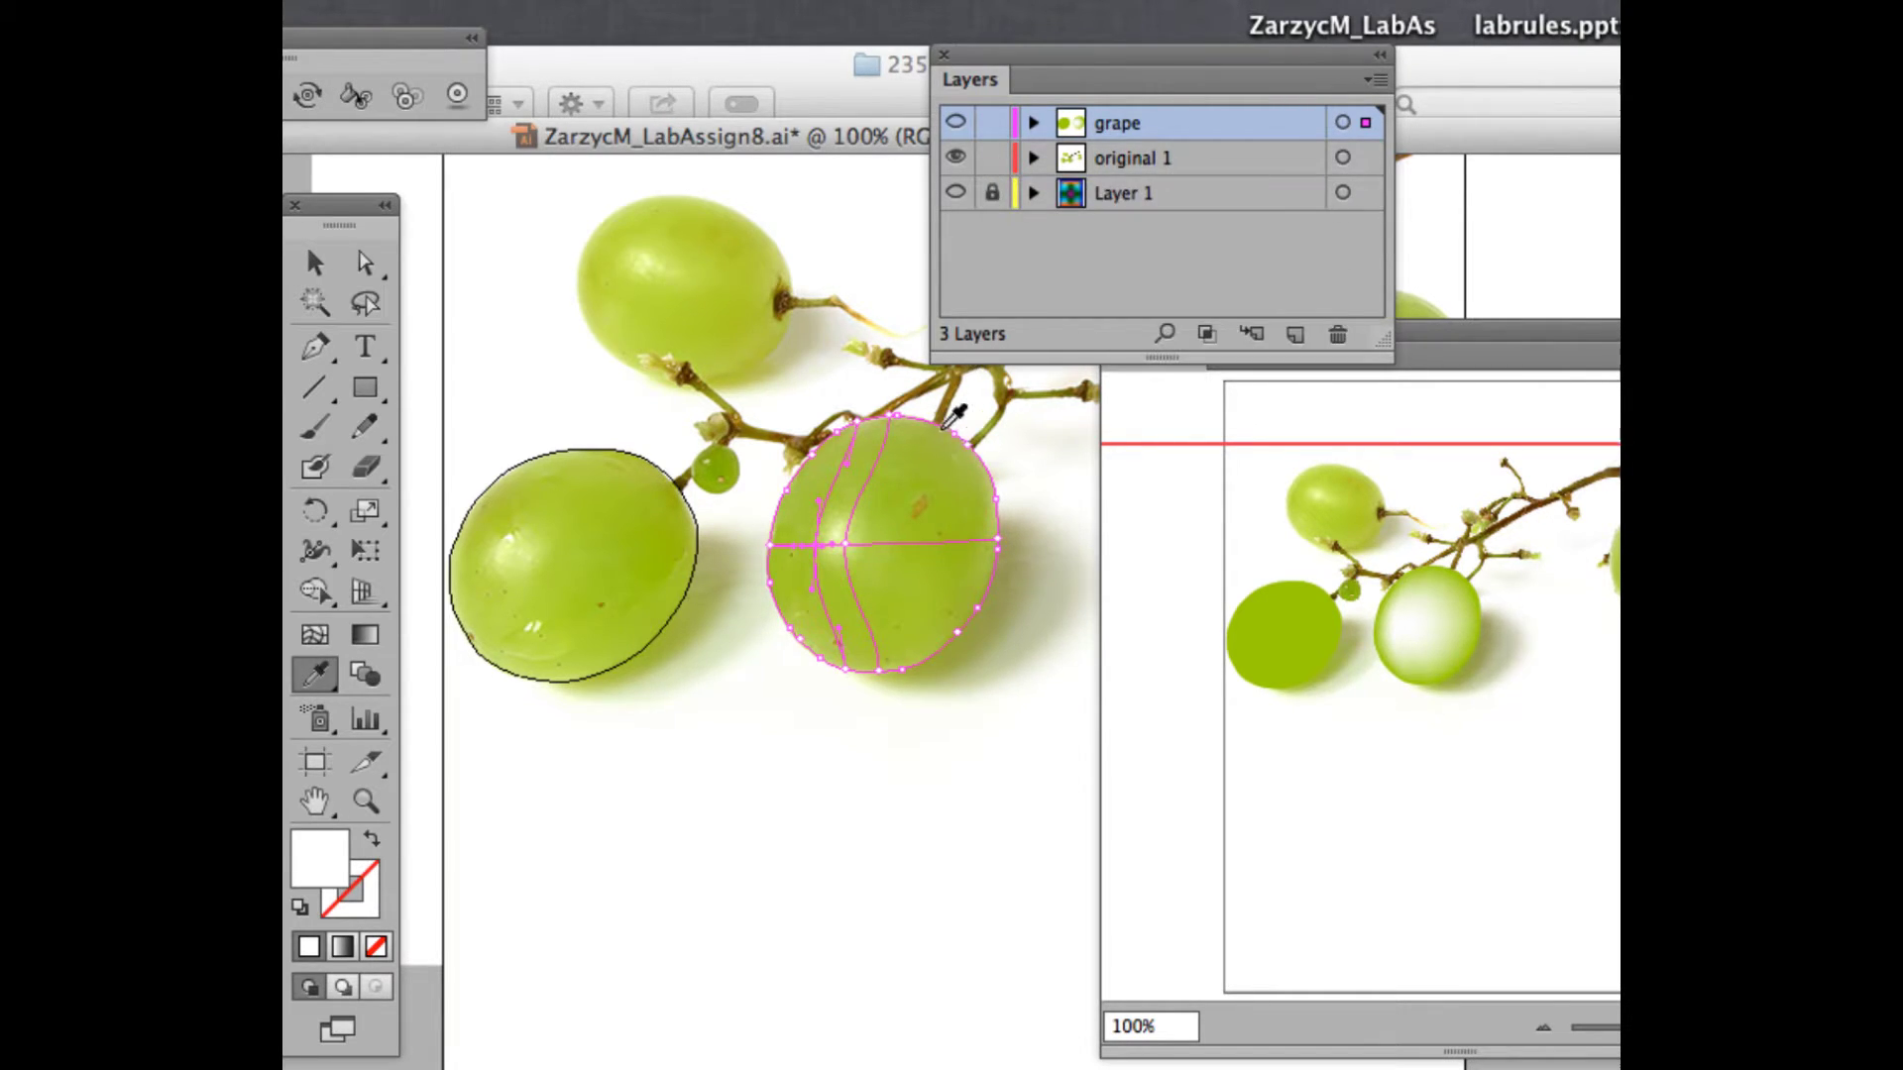
left_click(993, 159)
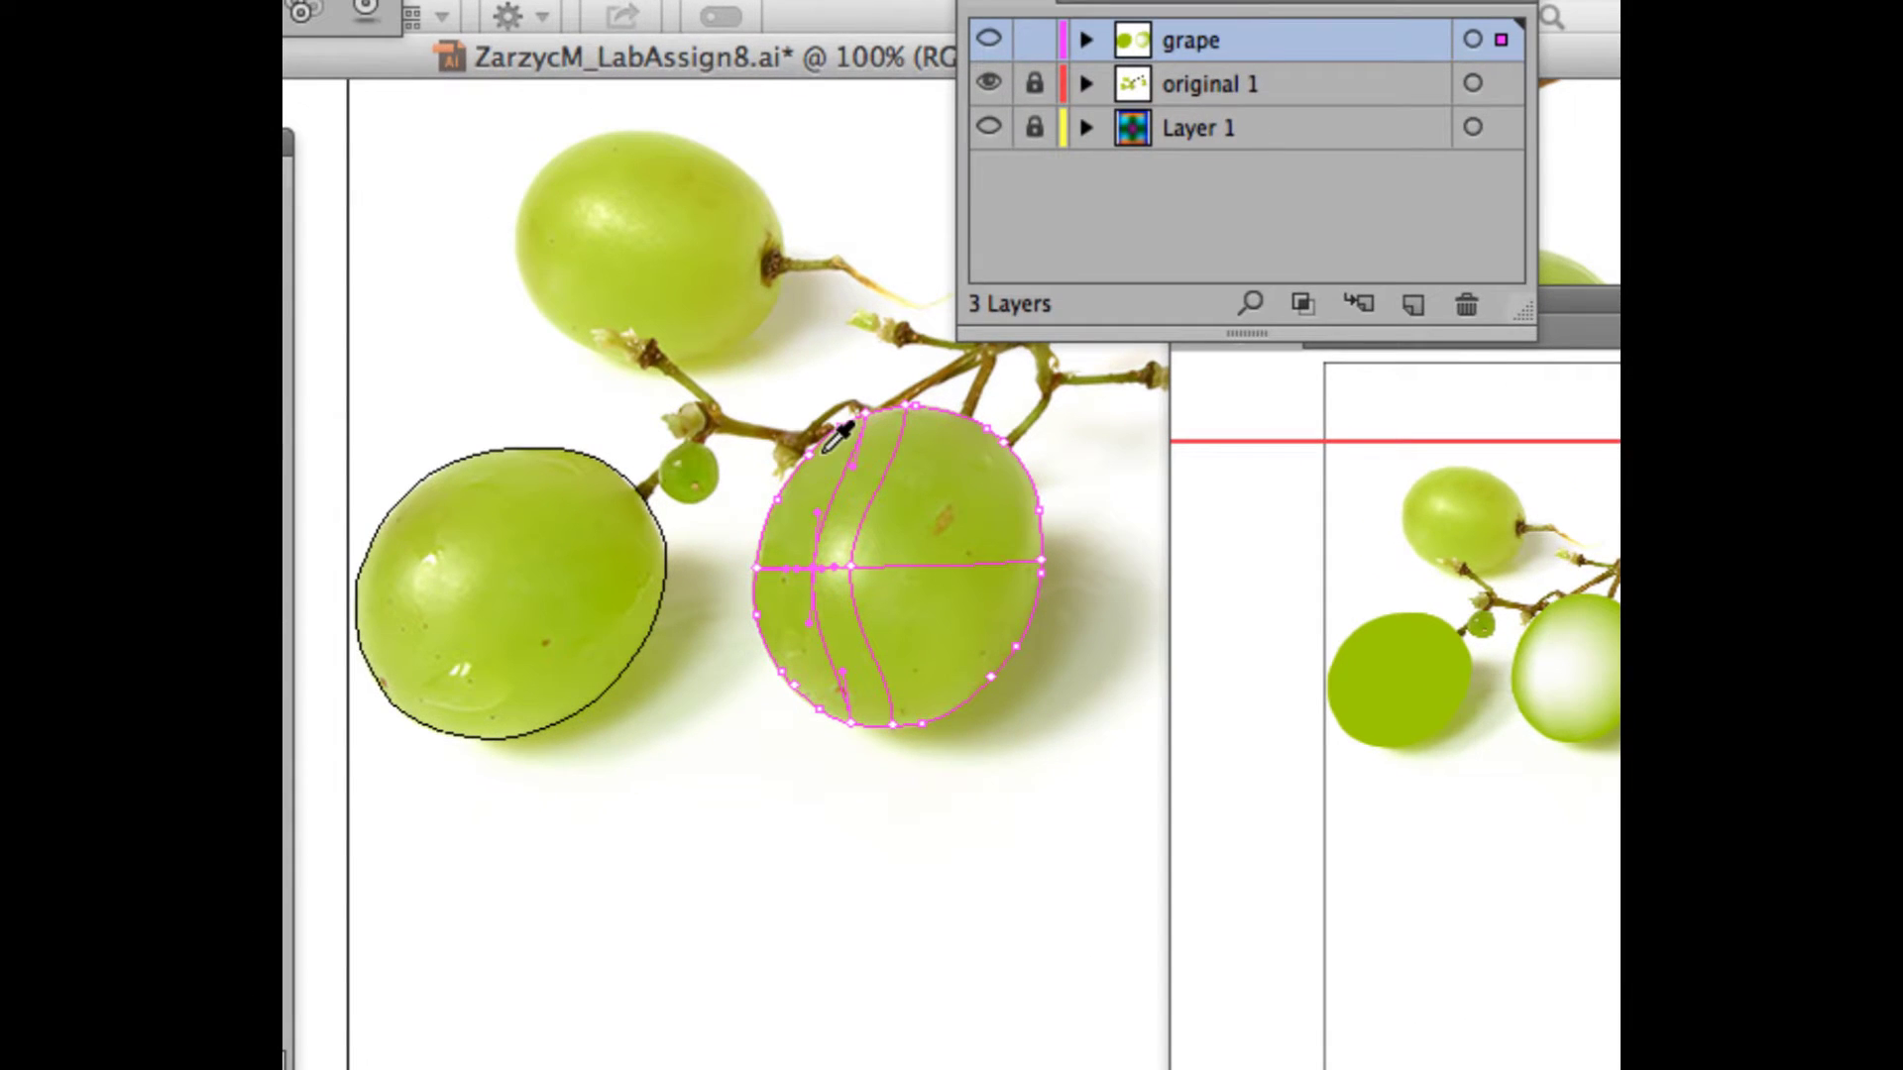
- Colour the mesh point left of the highlight with a green sampled from the middle grape in the photo
left_click(790, 539)
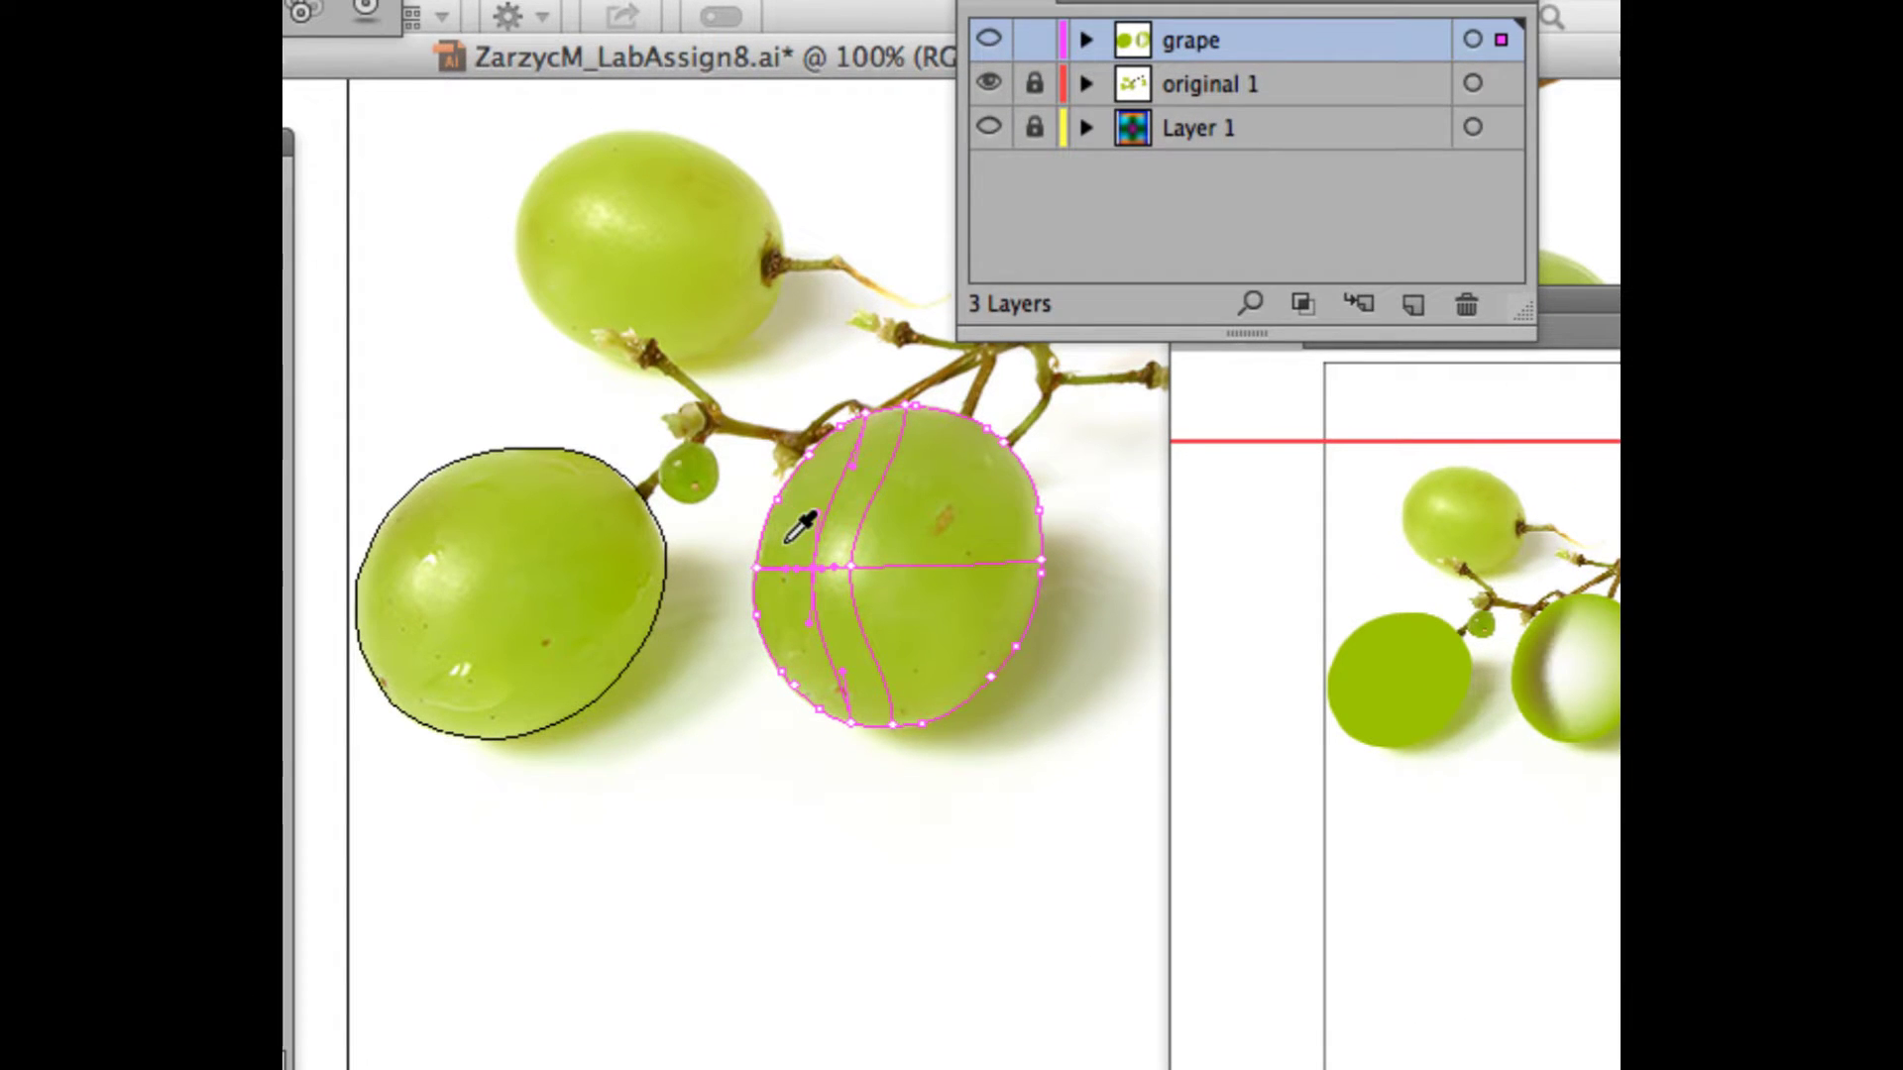
left_click(798, 551)
left_click(799, 549)
left_click(803, 538)
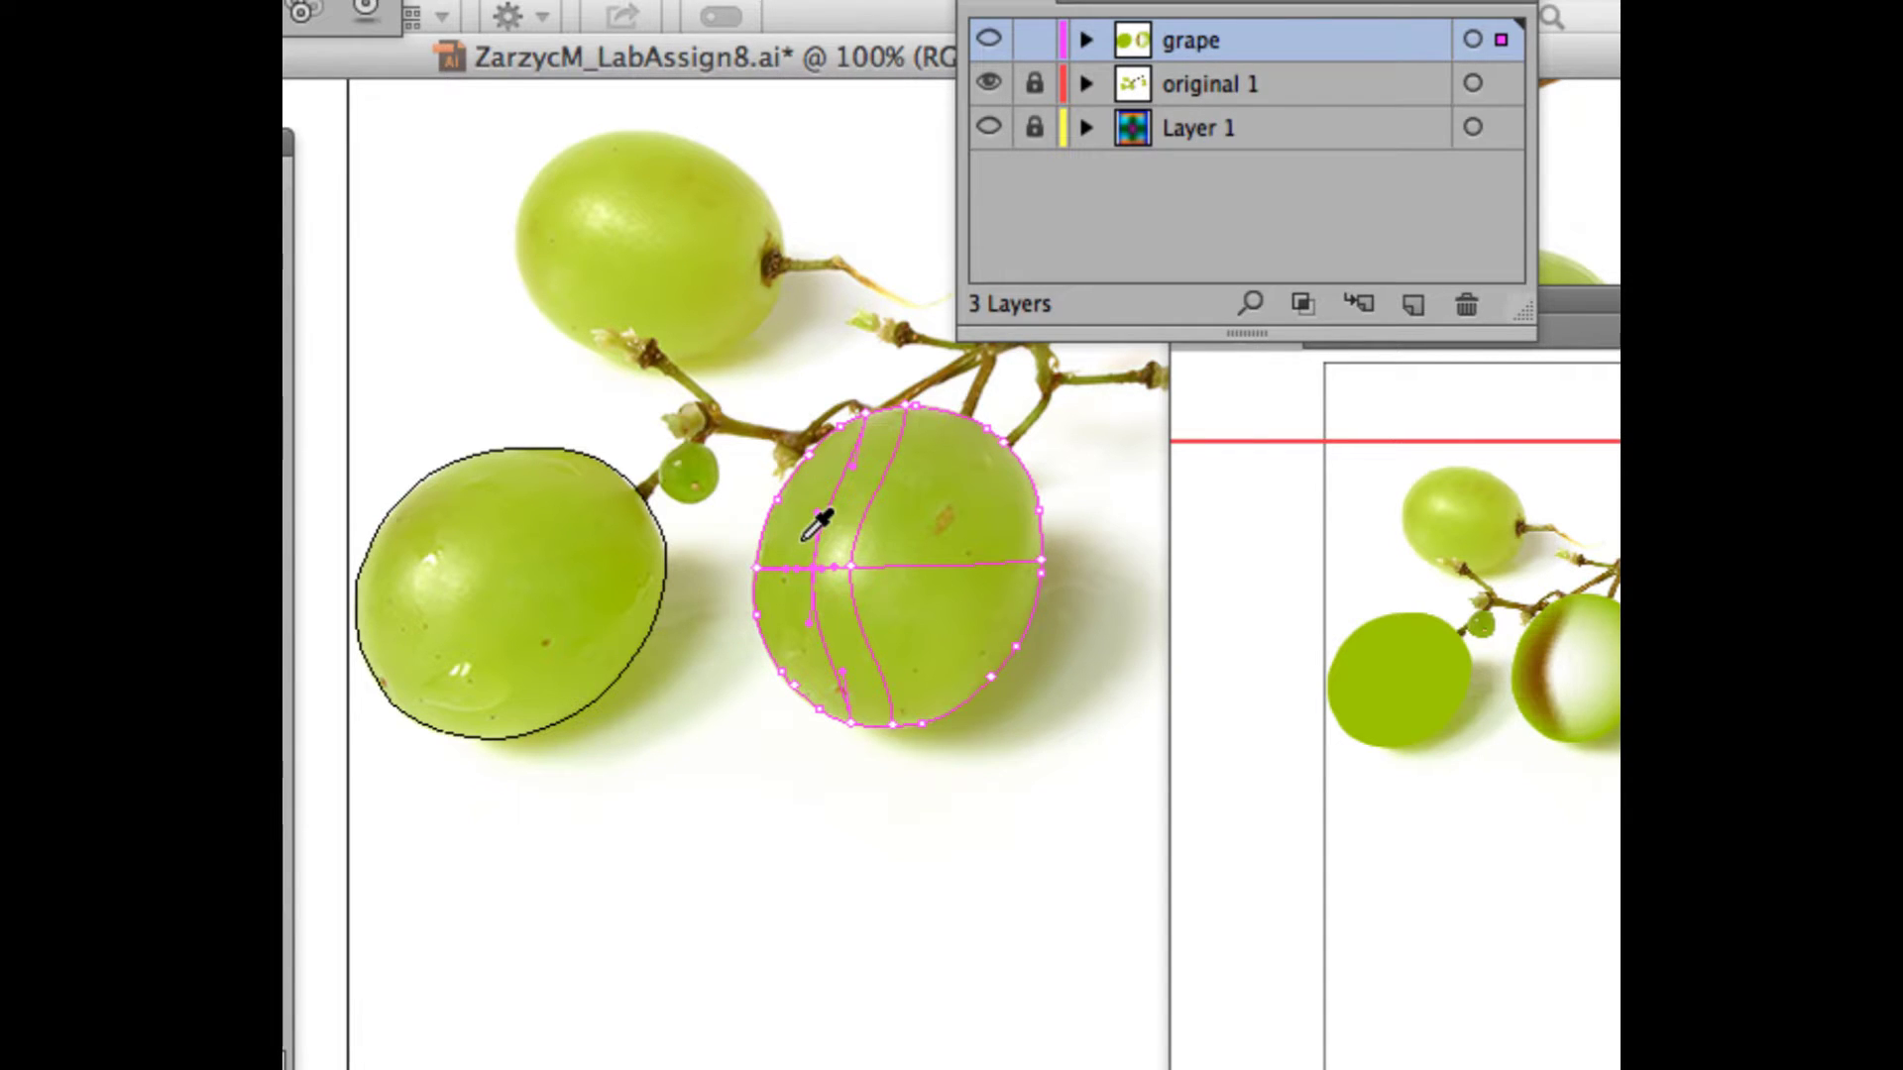
left_click(798, 533)
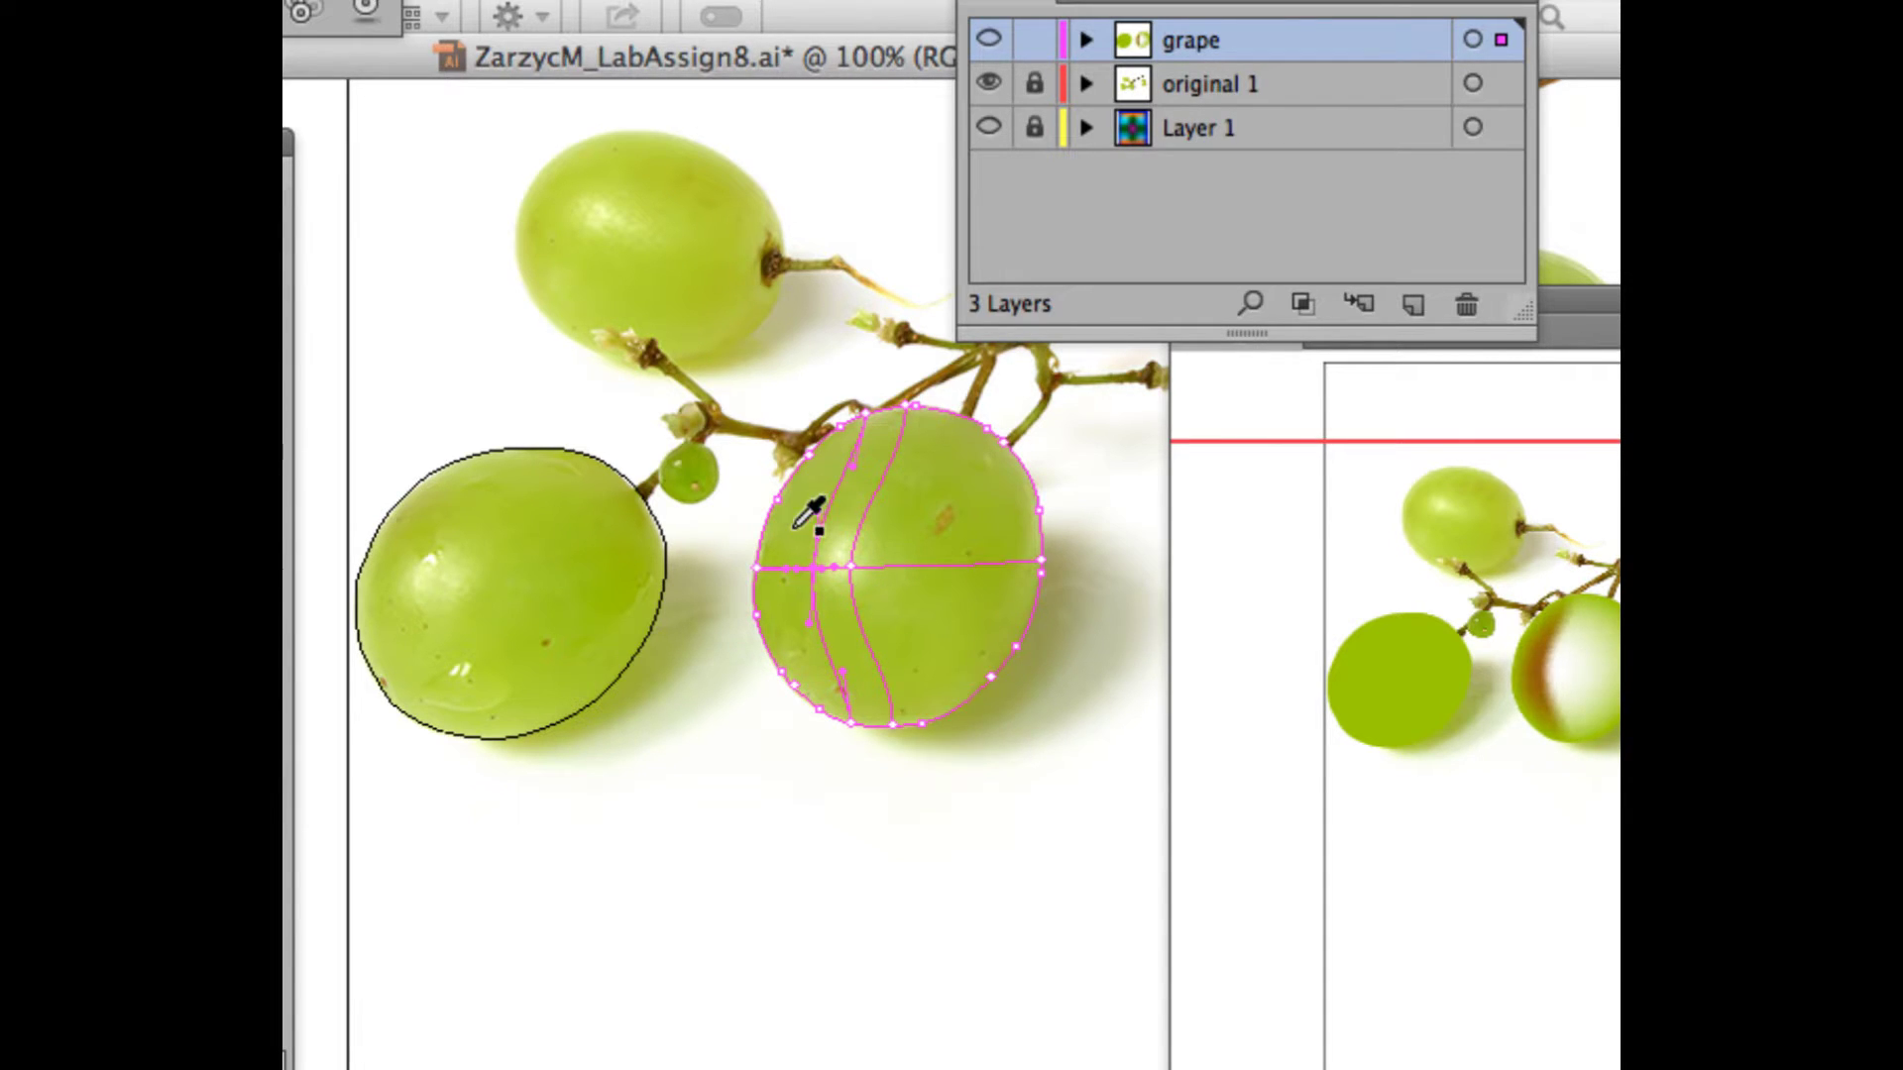
left_click(901, 597)
left_click(903, 610)
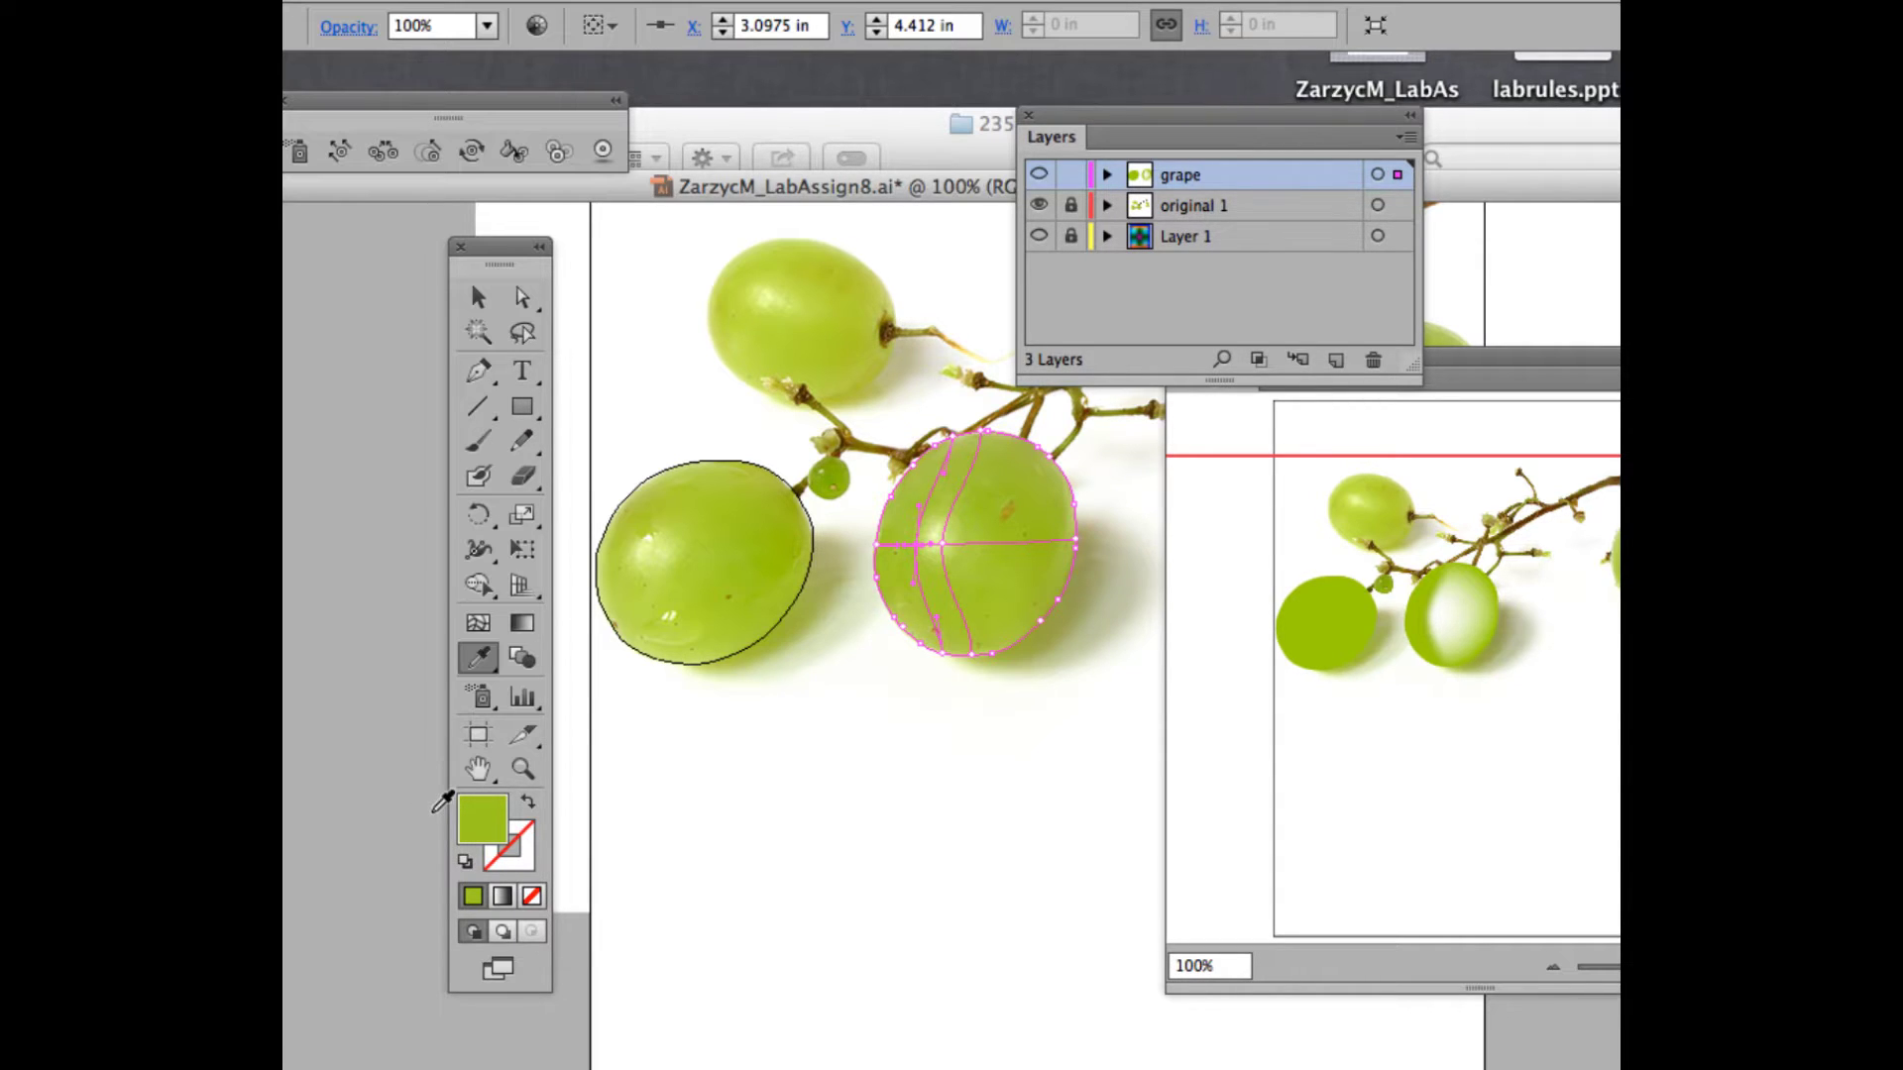
- Add two green vertical mesh lines right of the highlight, bowing the outer one right and pulling its lower end left
key("u")
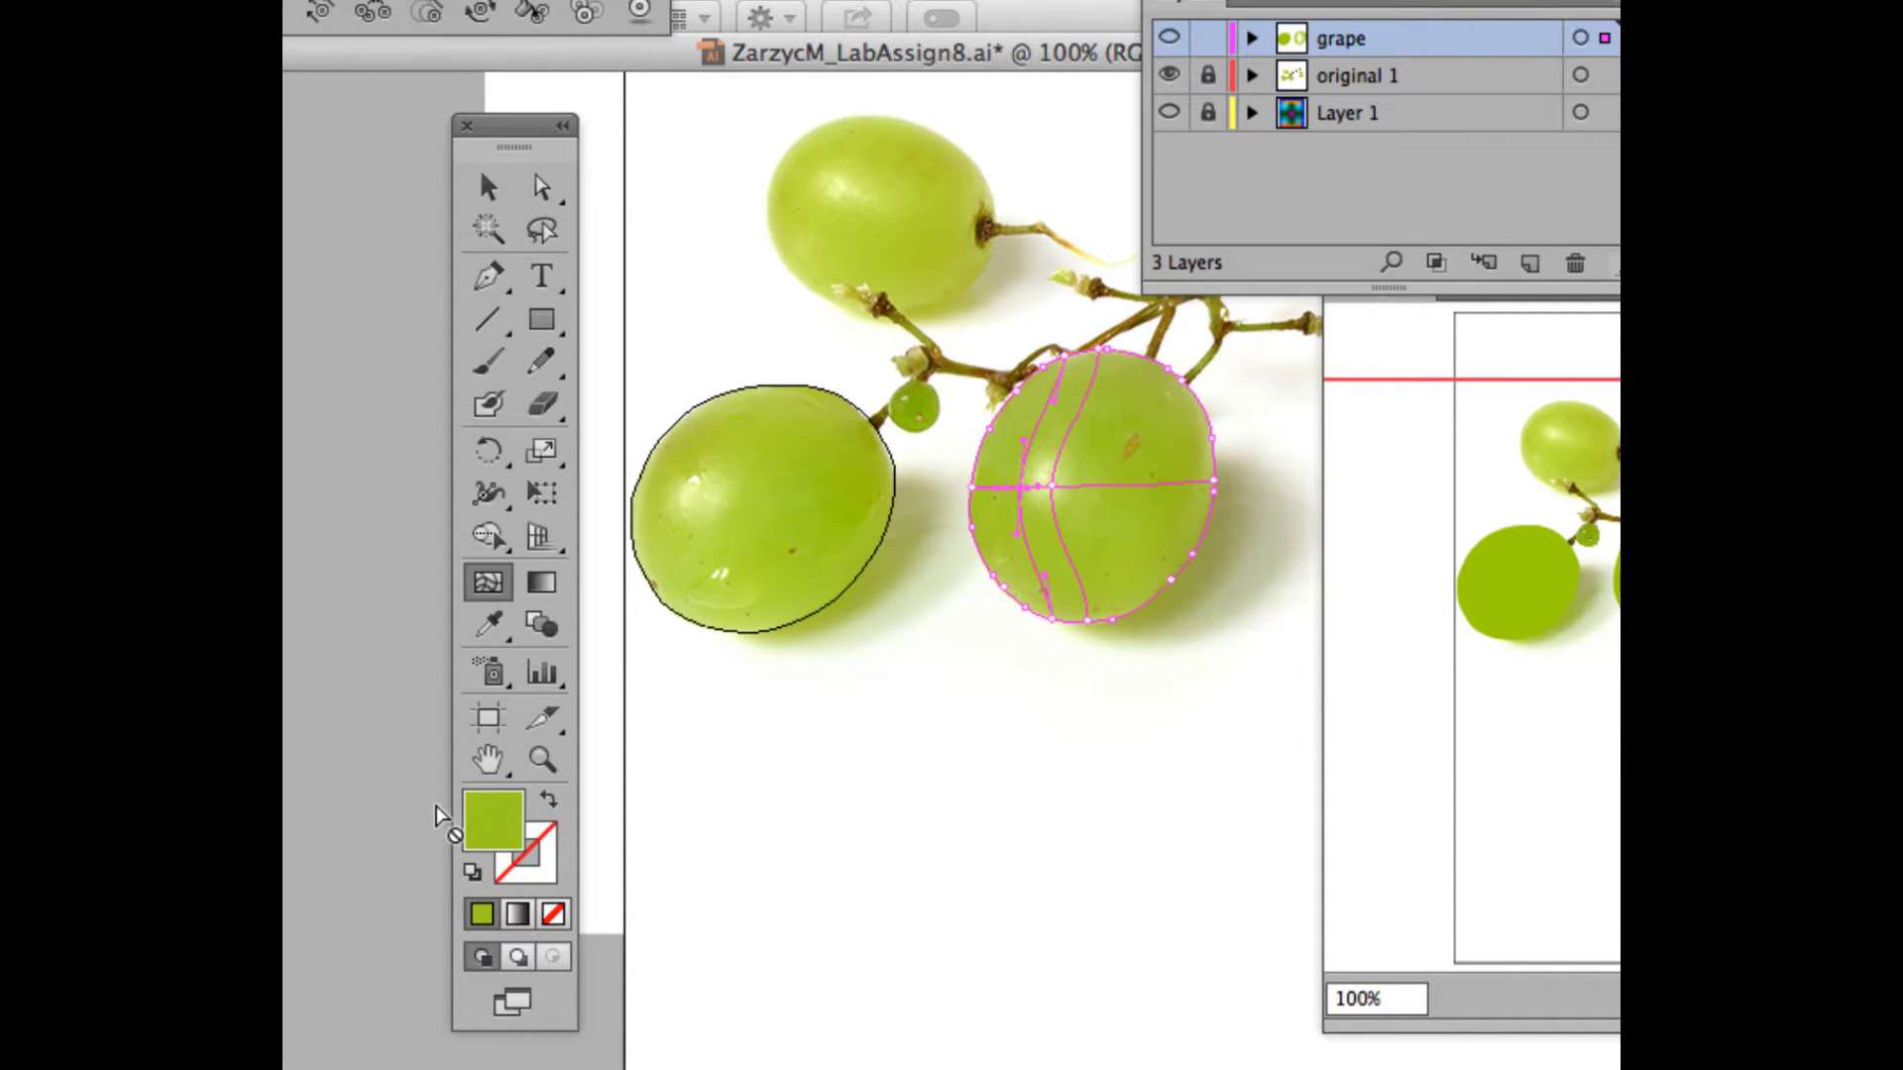
left_click(1082, 490)
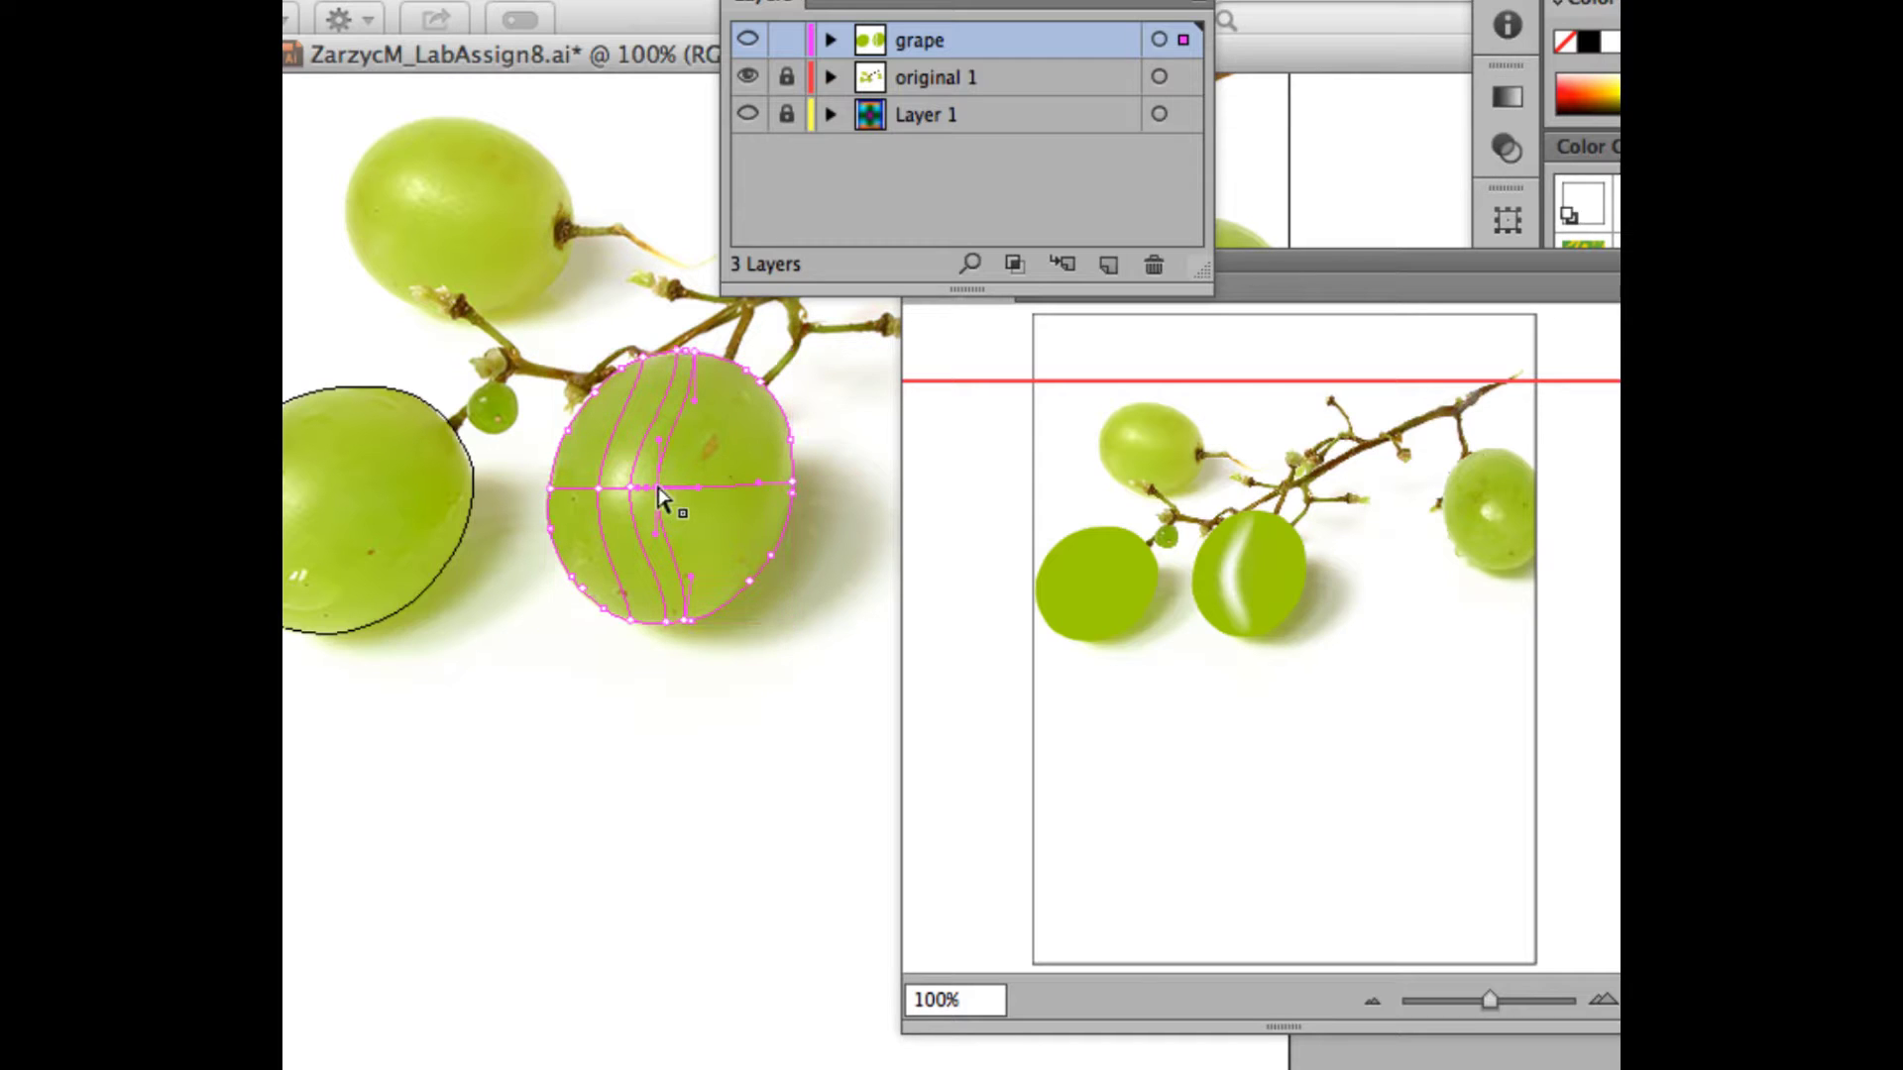
left_click_drag(659, 488, 673, 488)
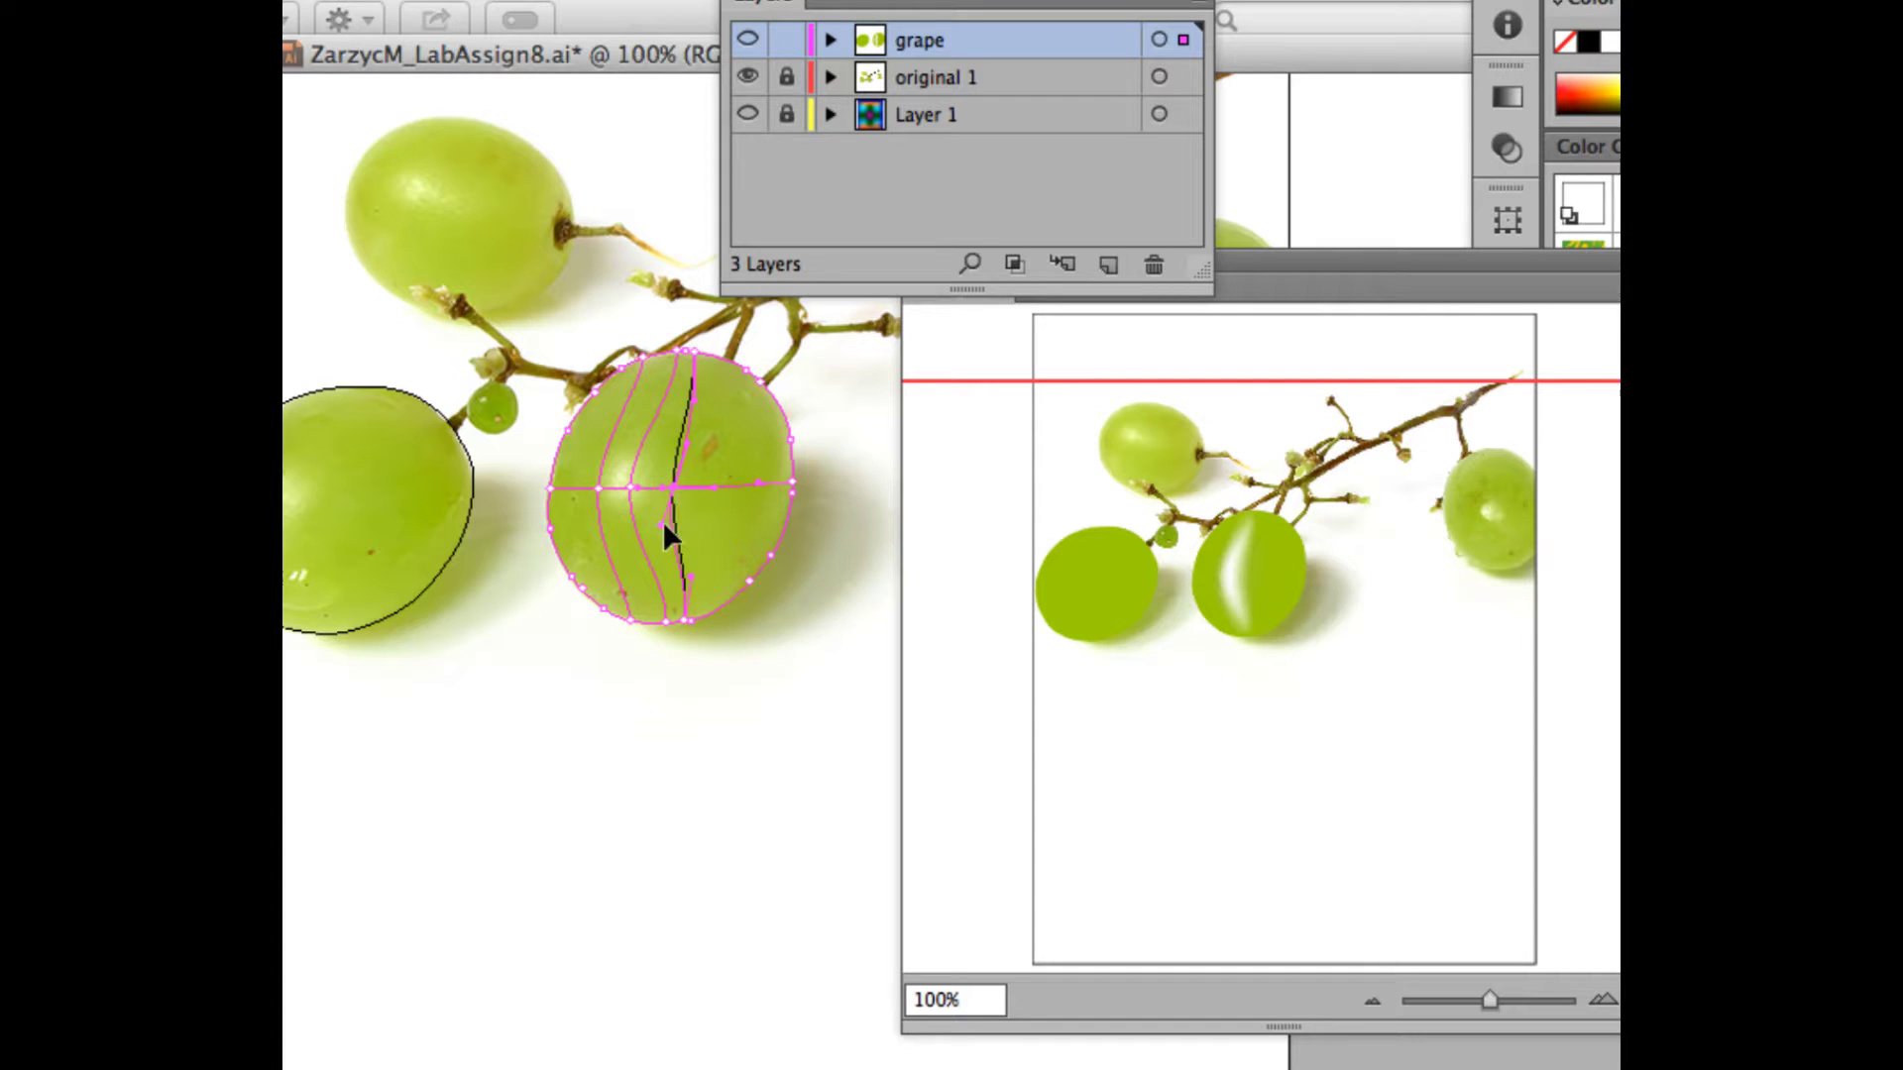
left_click_drag(677, 488, 714, 490)
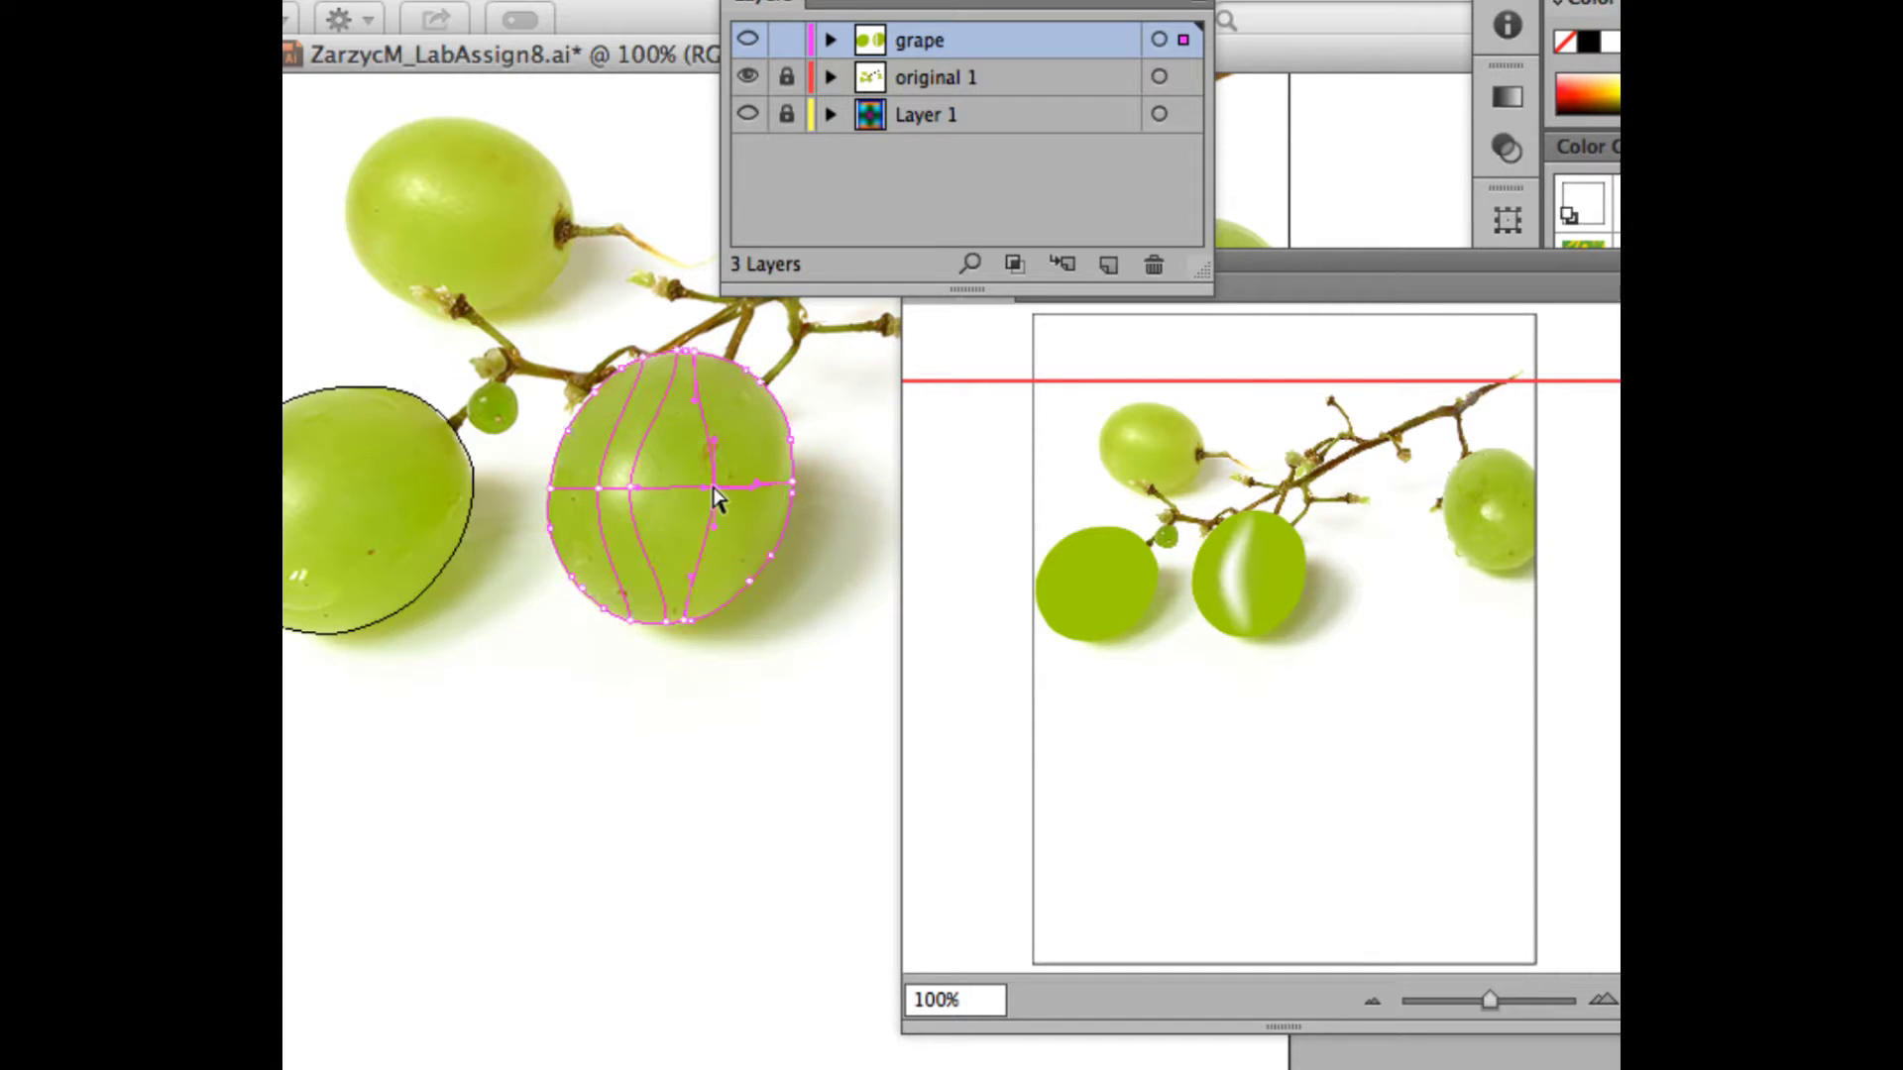
left_click(678, 624)
left_click(674, 624)
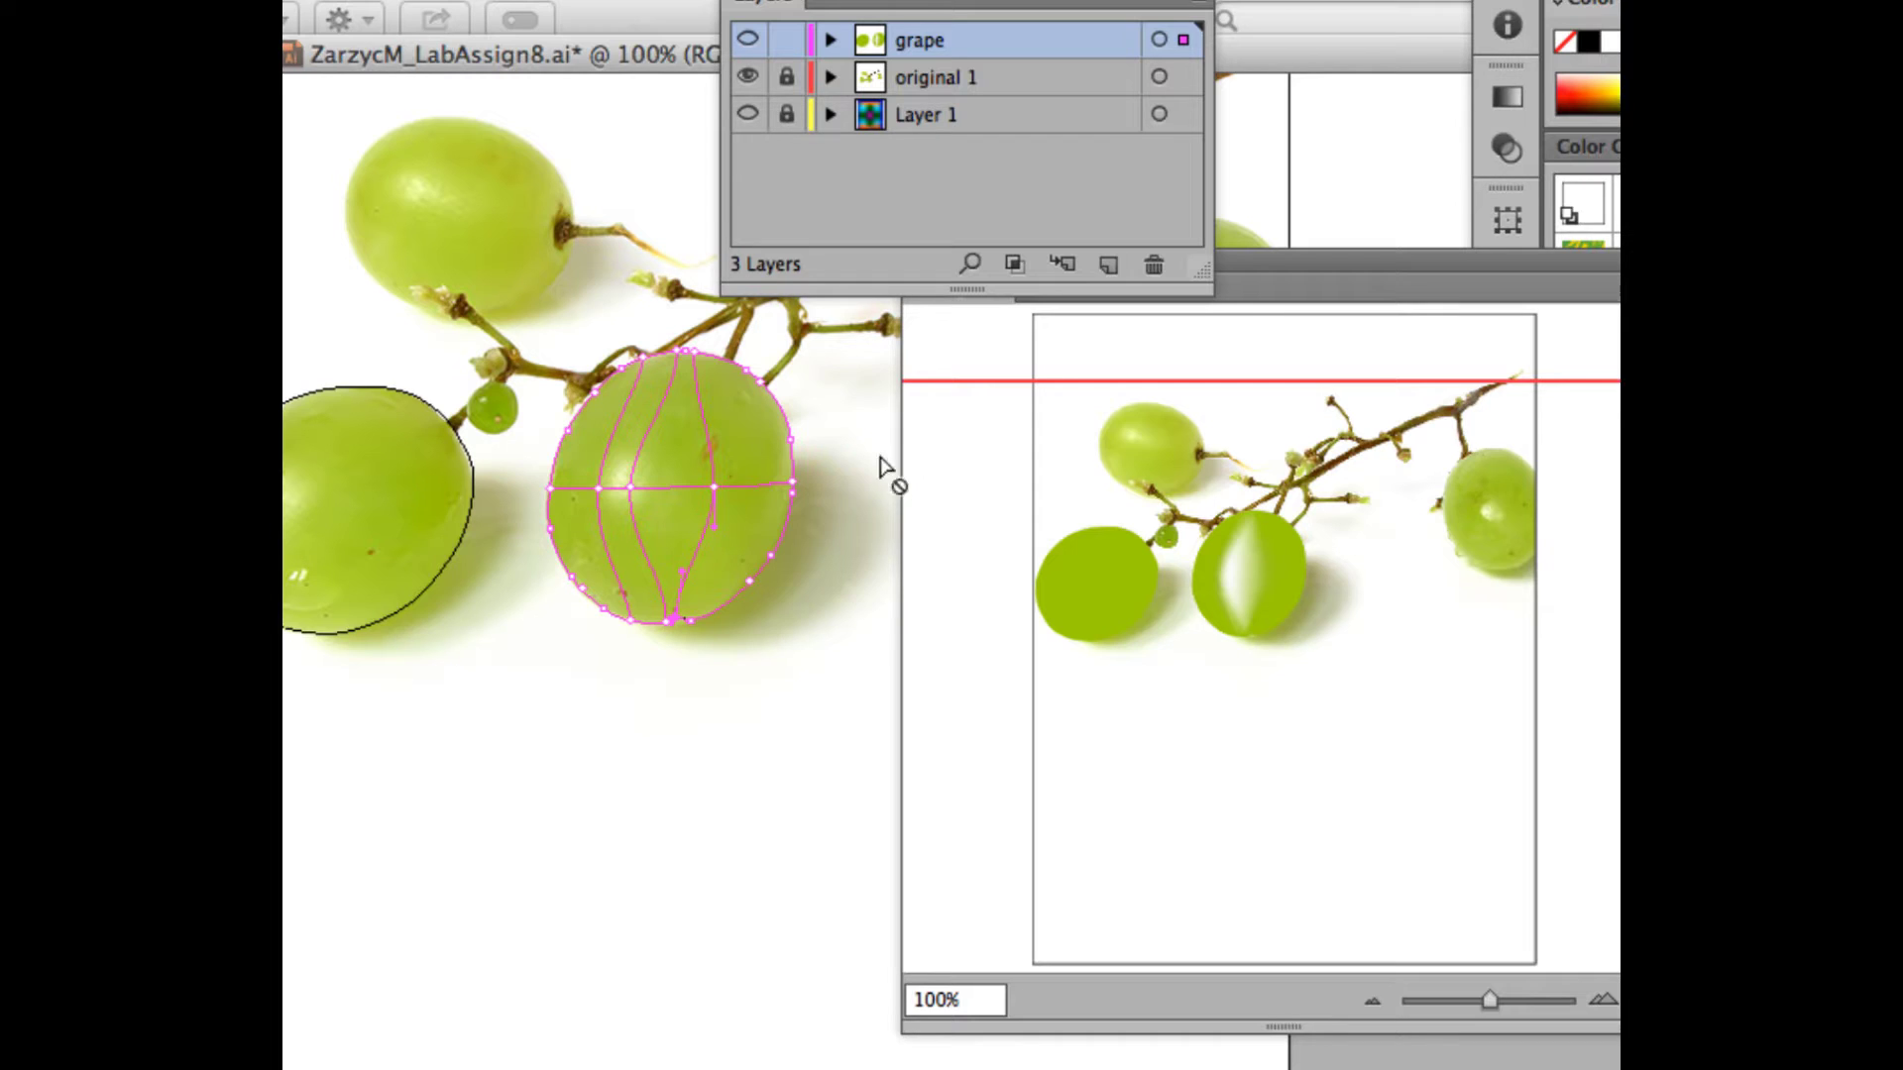
left_click(662, 489)
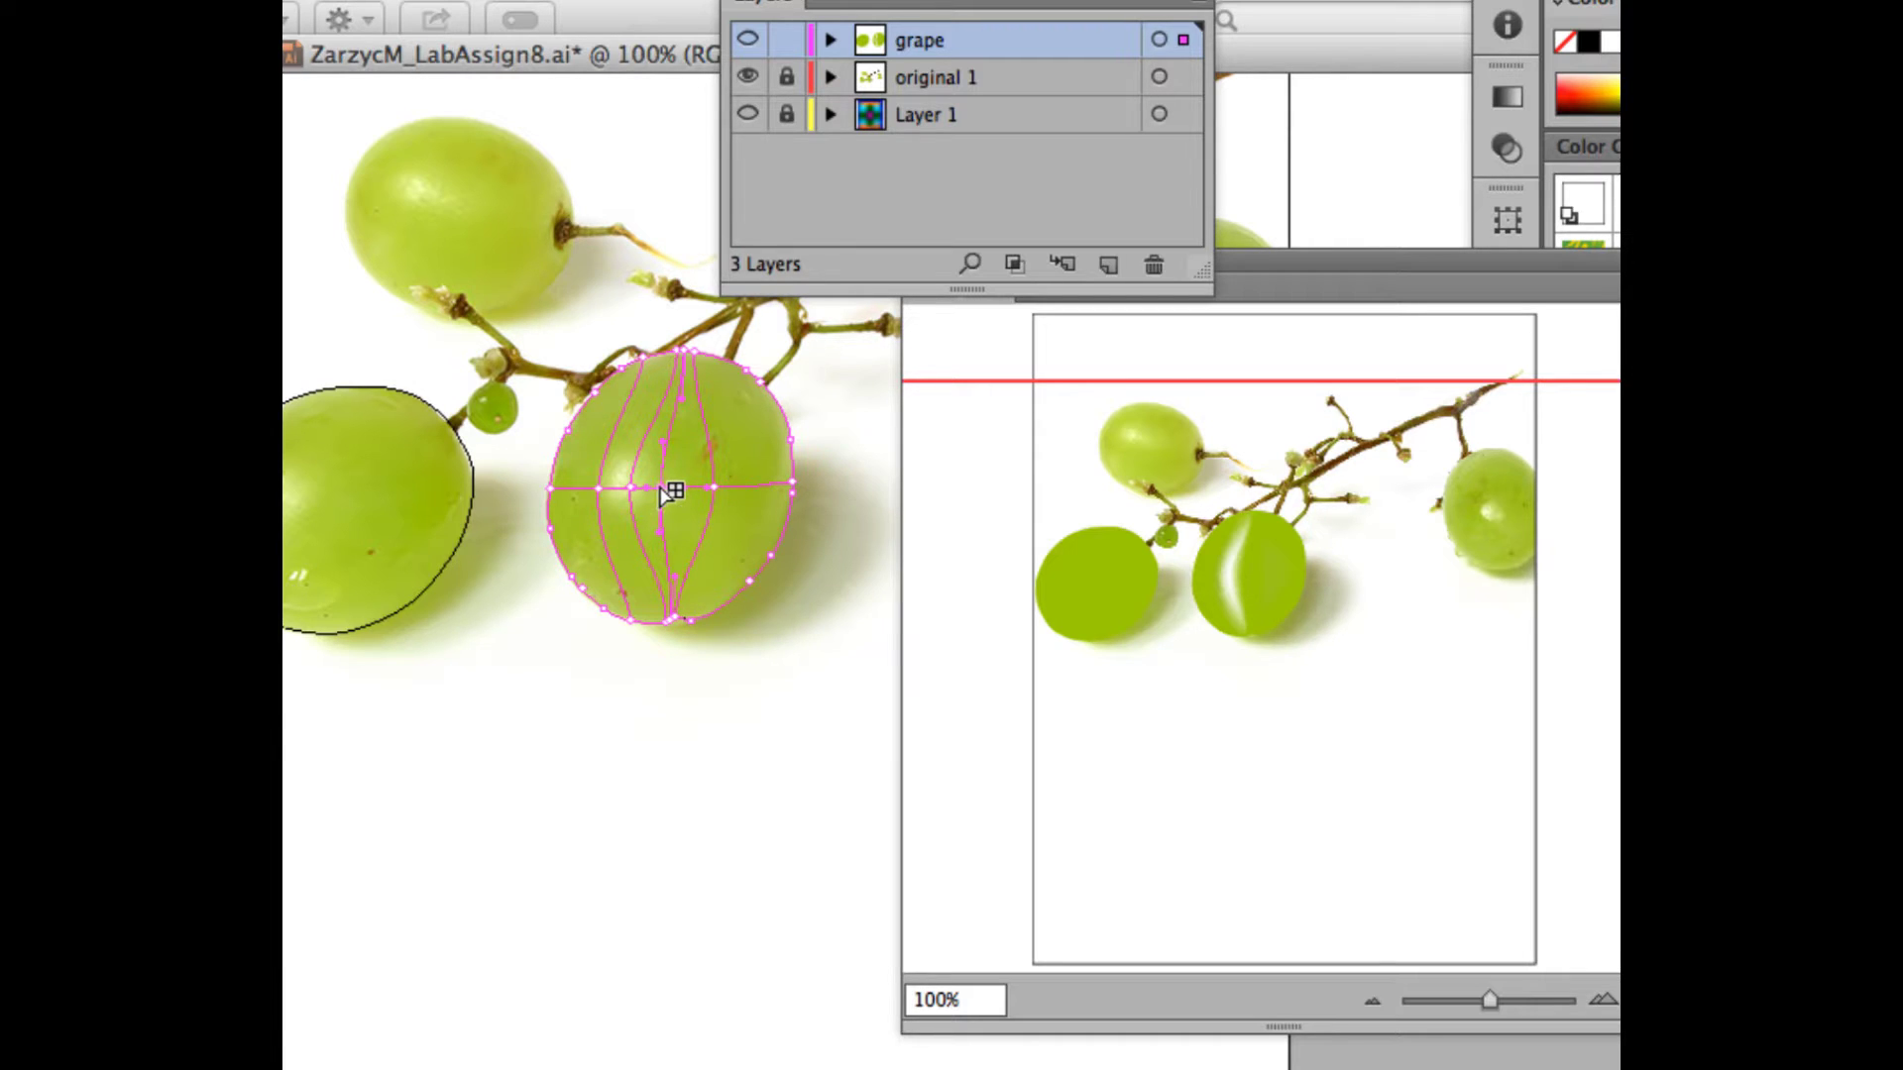
- Spread the vertical mesh lines right of the highlight with one extra line, and add horizontal mesh lines above and below the highlight
left_click(670, 492)
left_click_drag(682, 493, 698, 493)
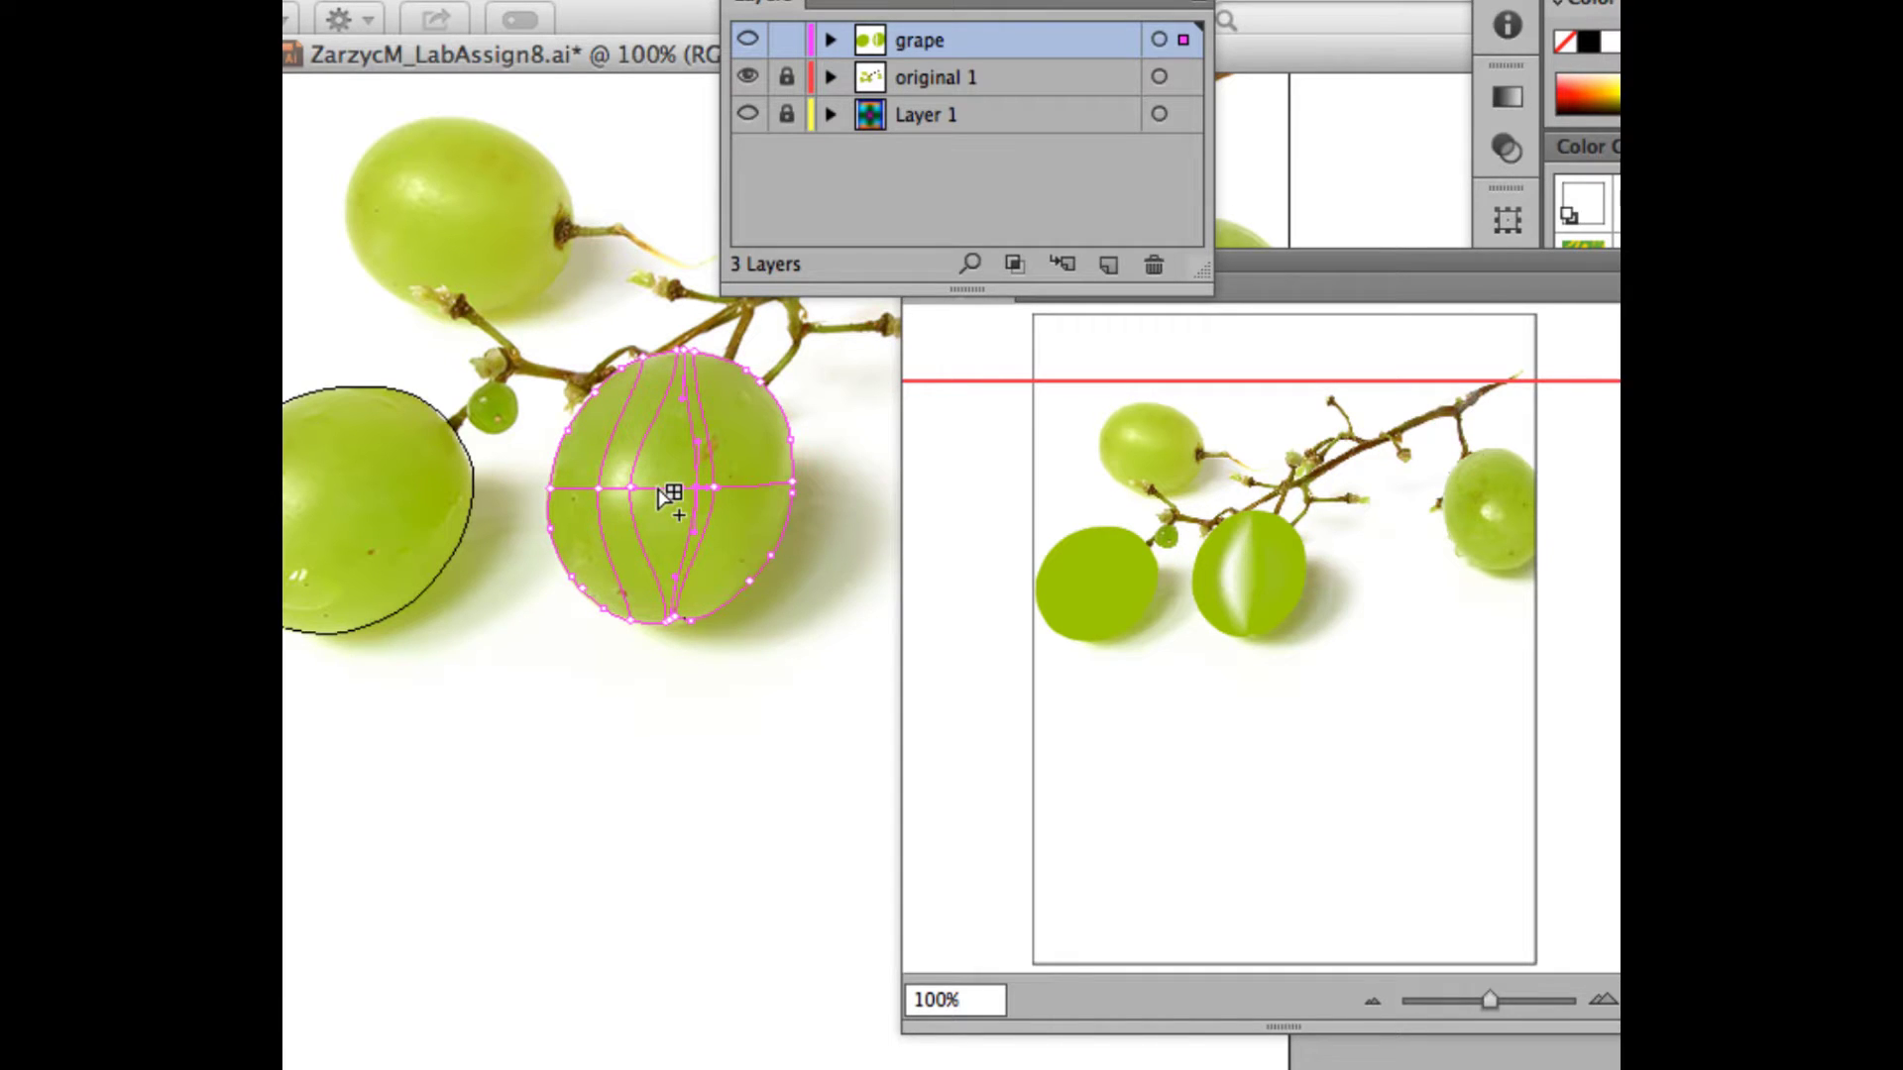
left_click(663, 485)
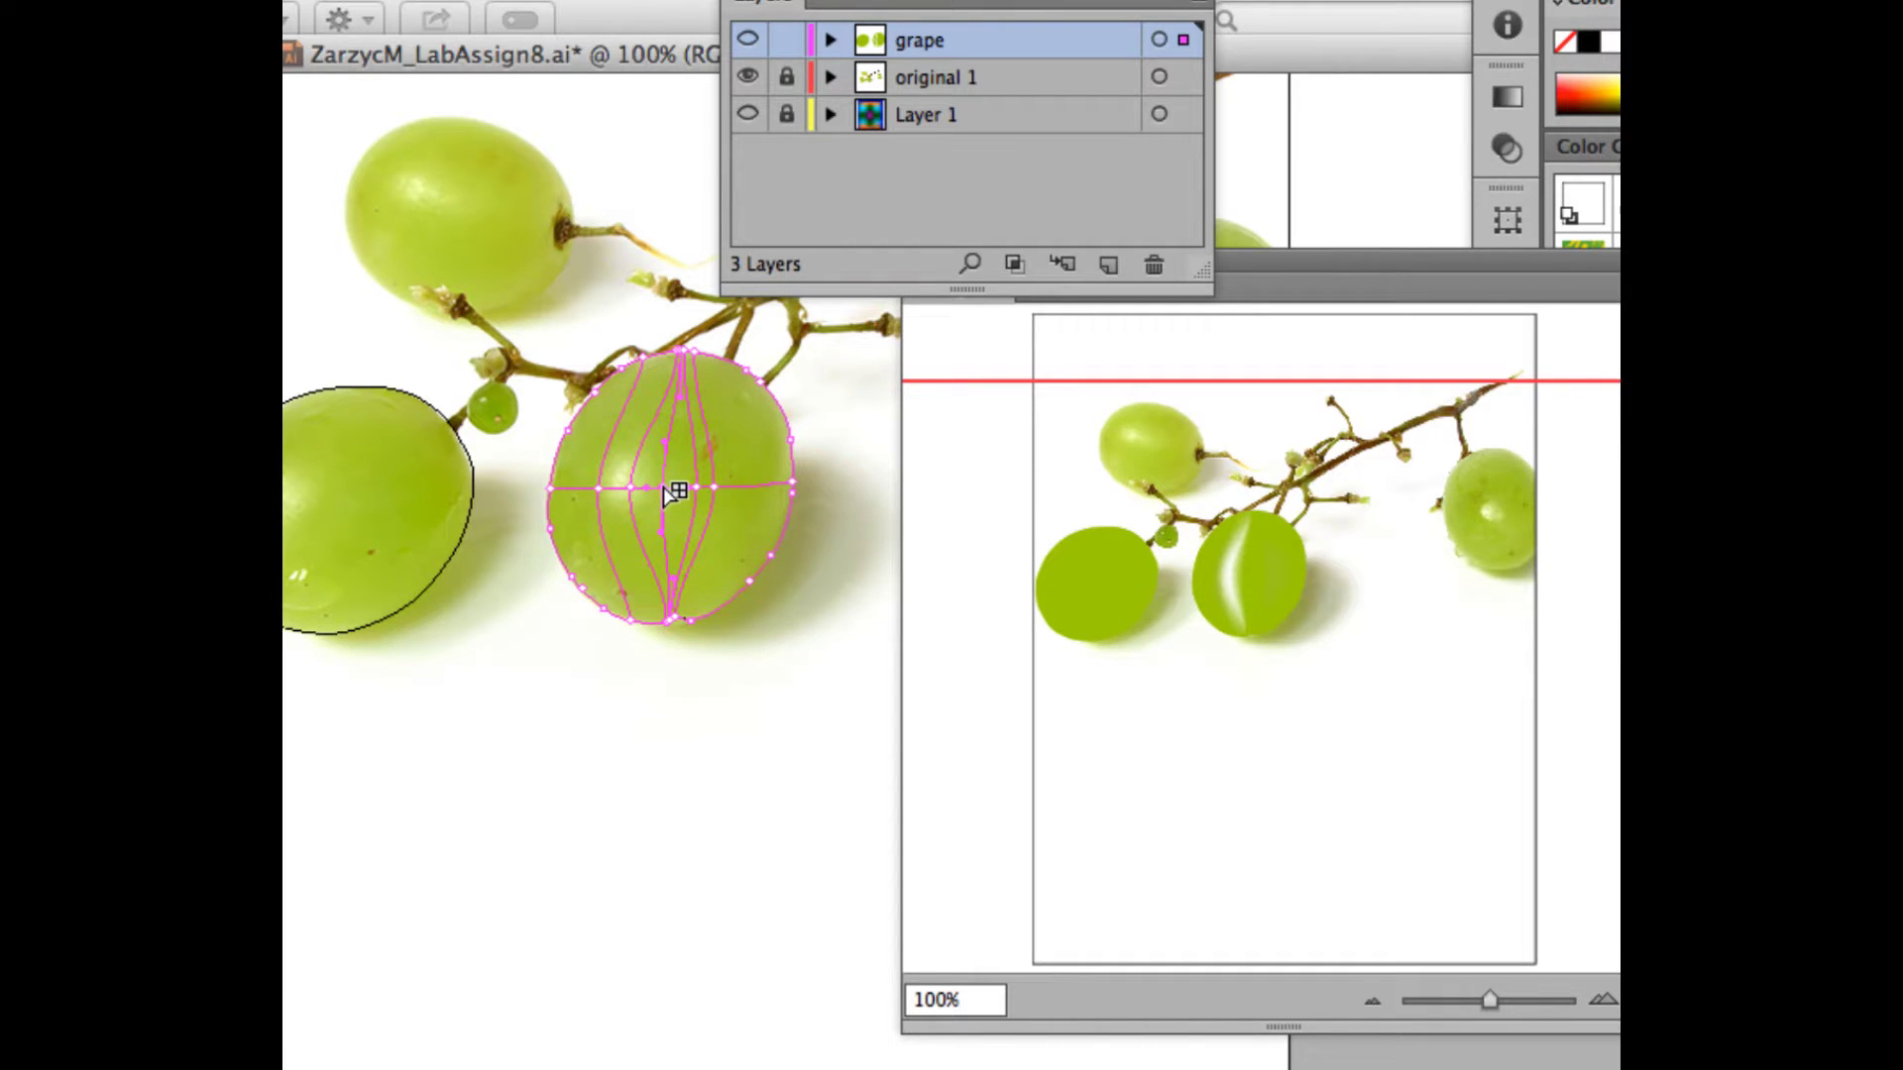
left_click_drag(663, 485, 674, 492)
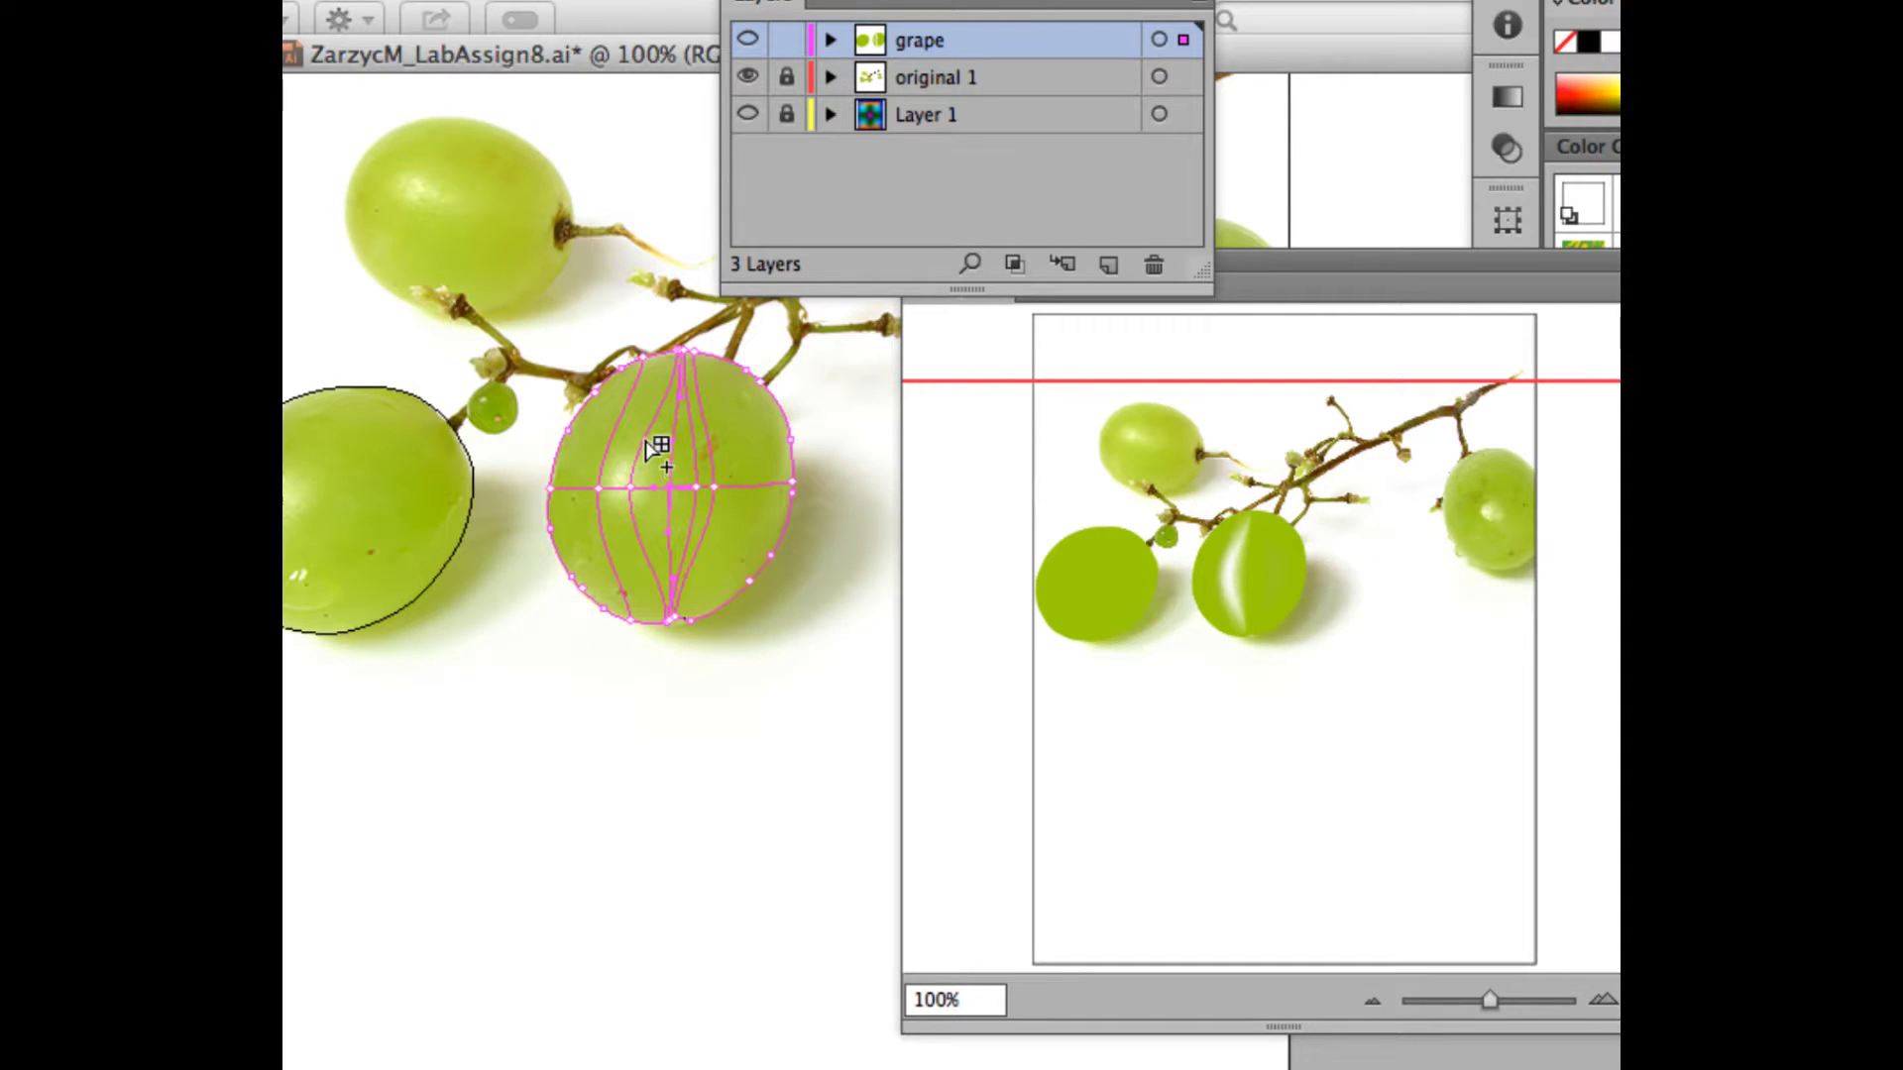
left_click(644, 452)
left_click(635, 515)
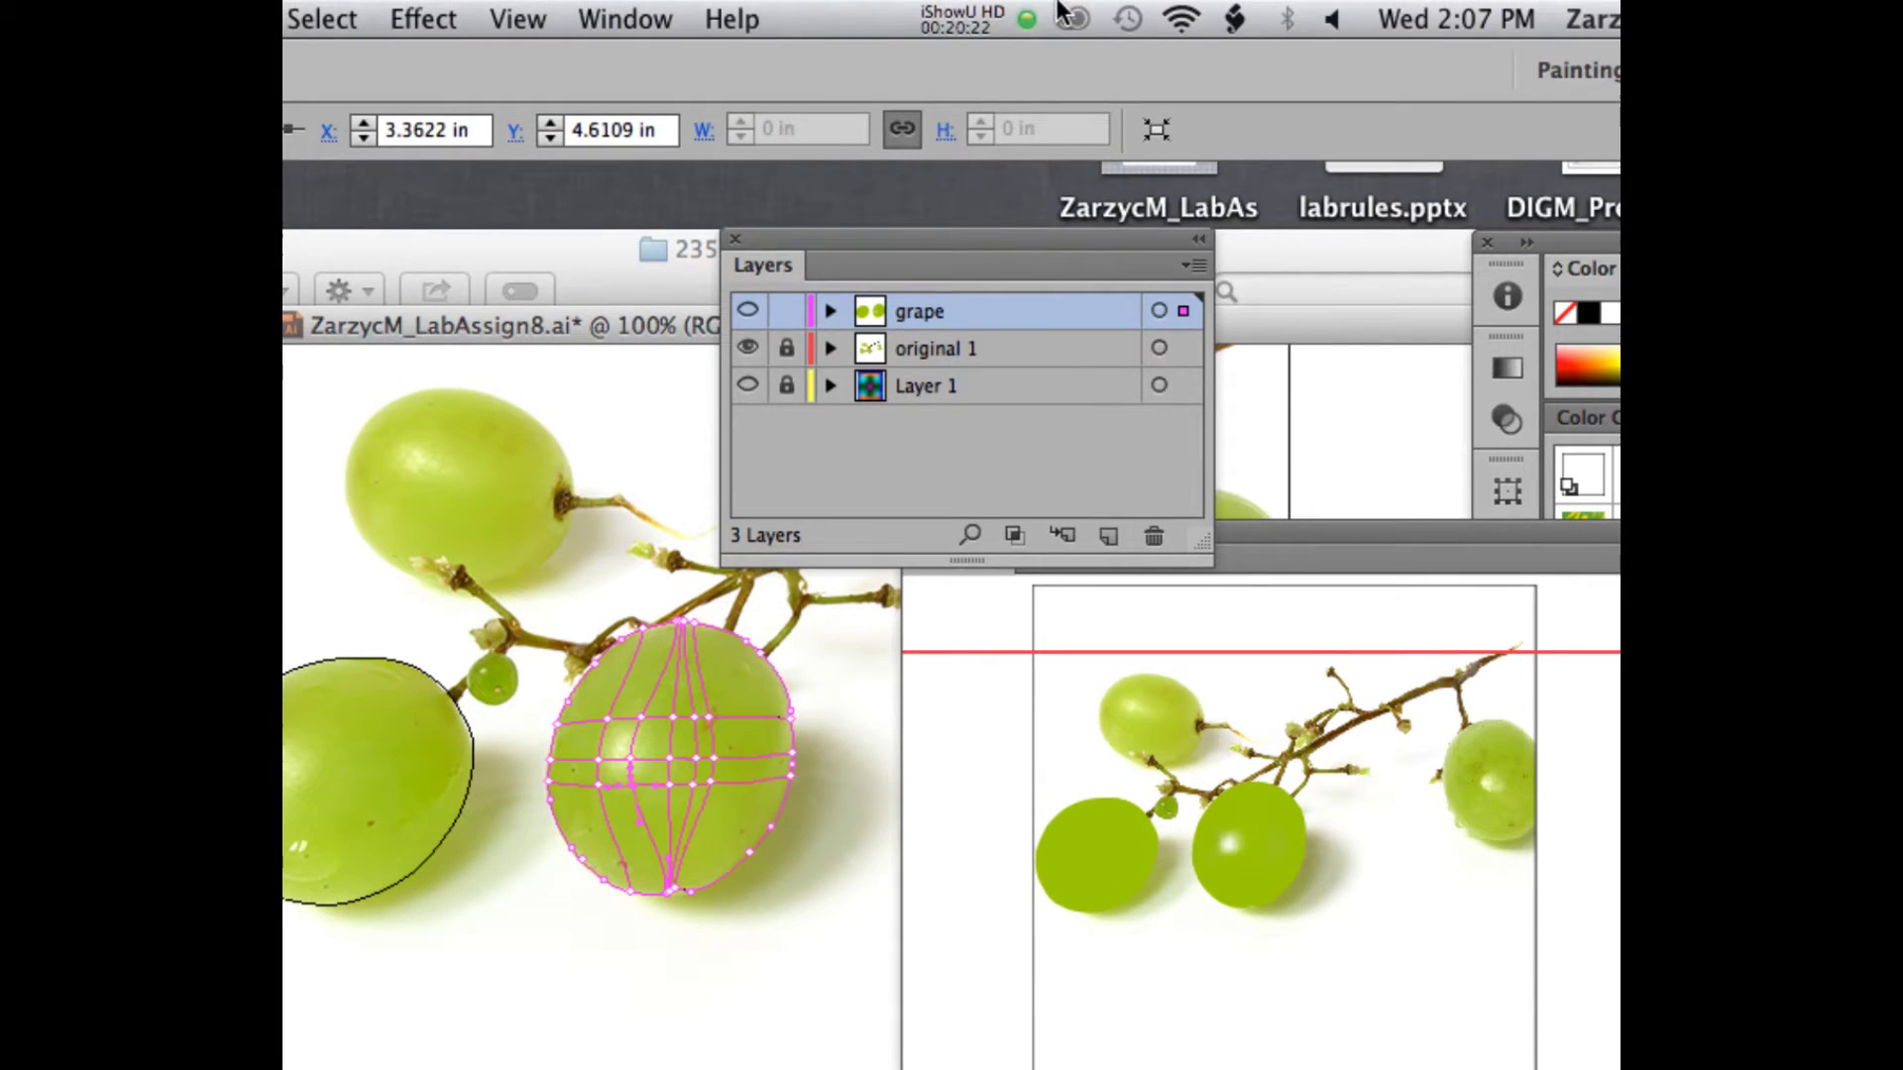
left_click(971, 18)
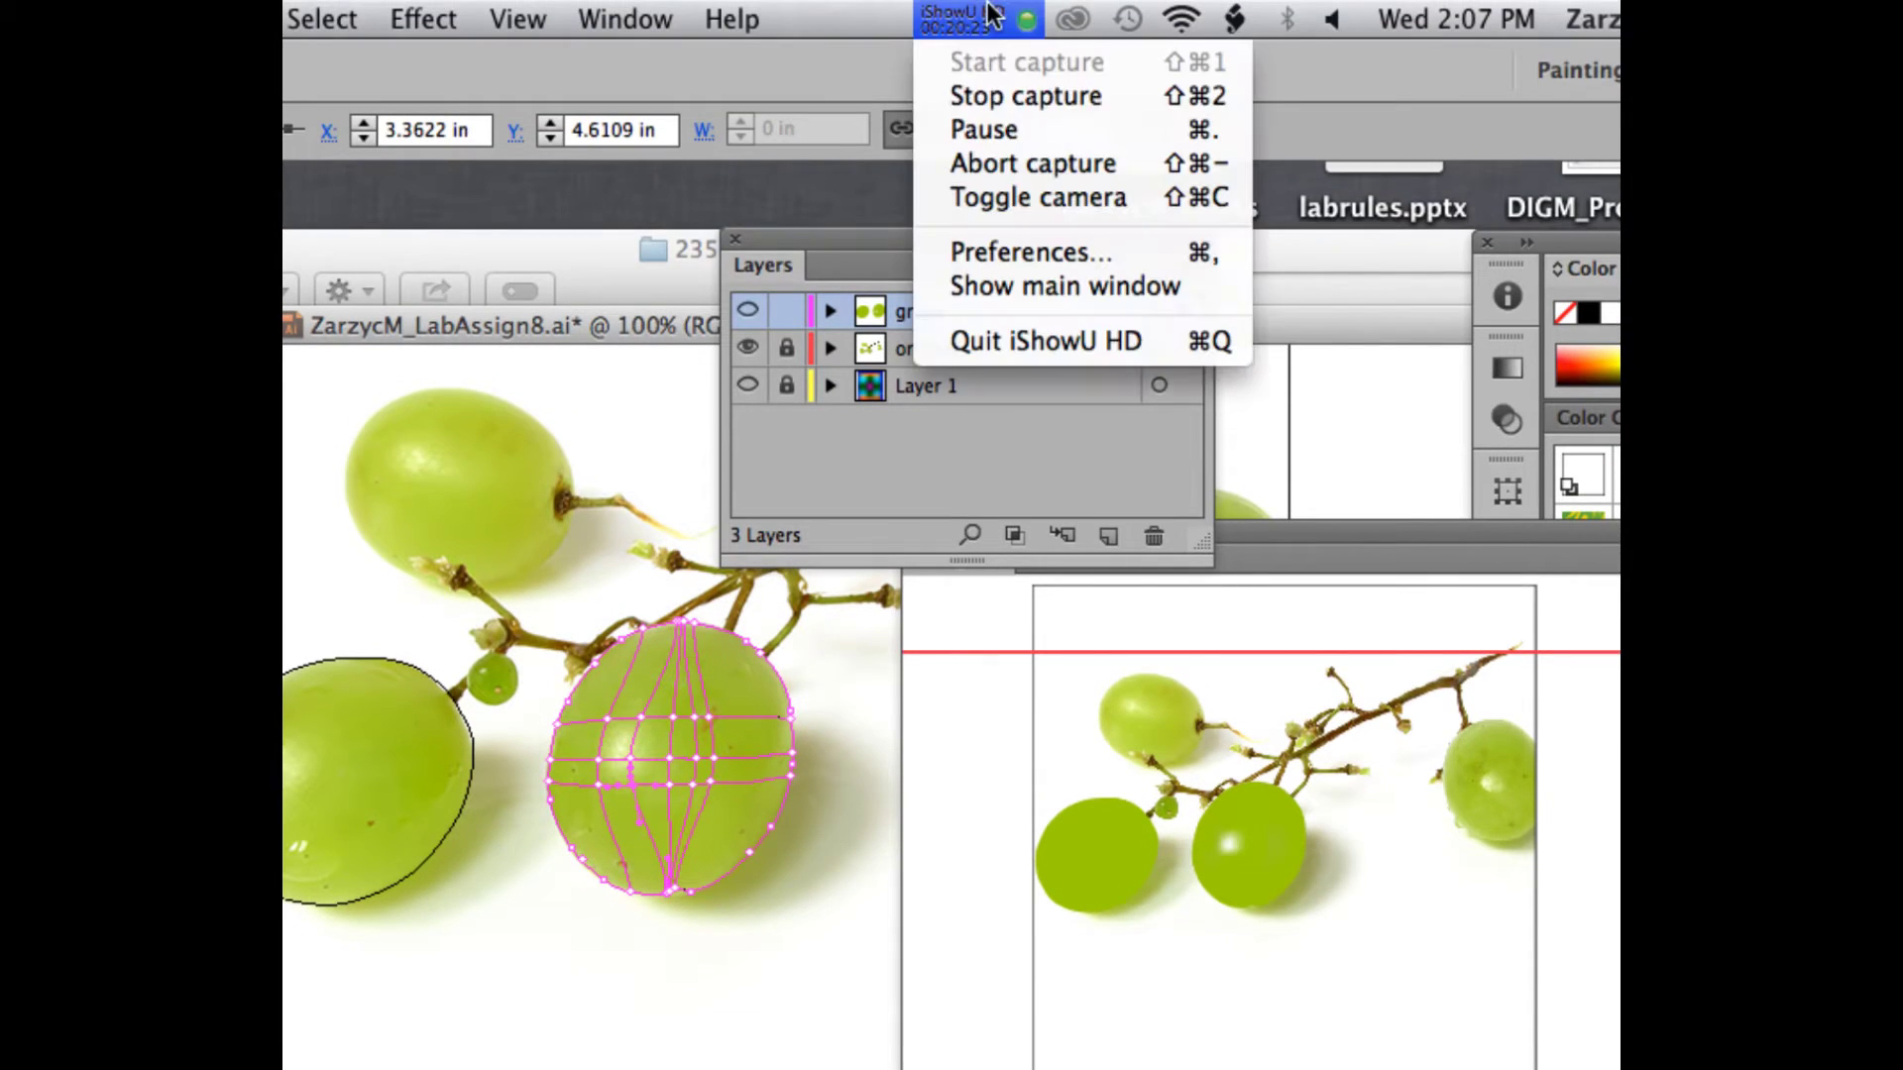
left_click(994, 130)
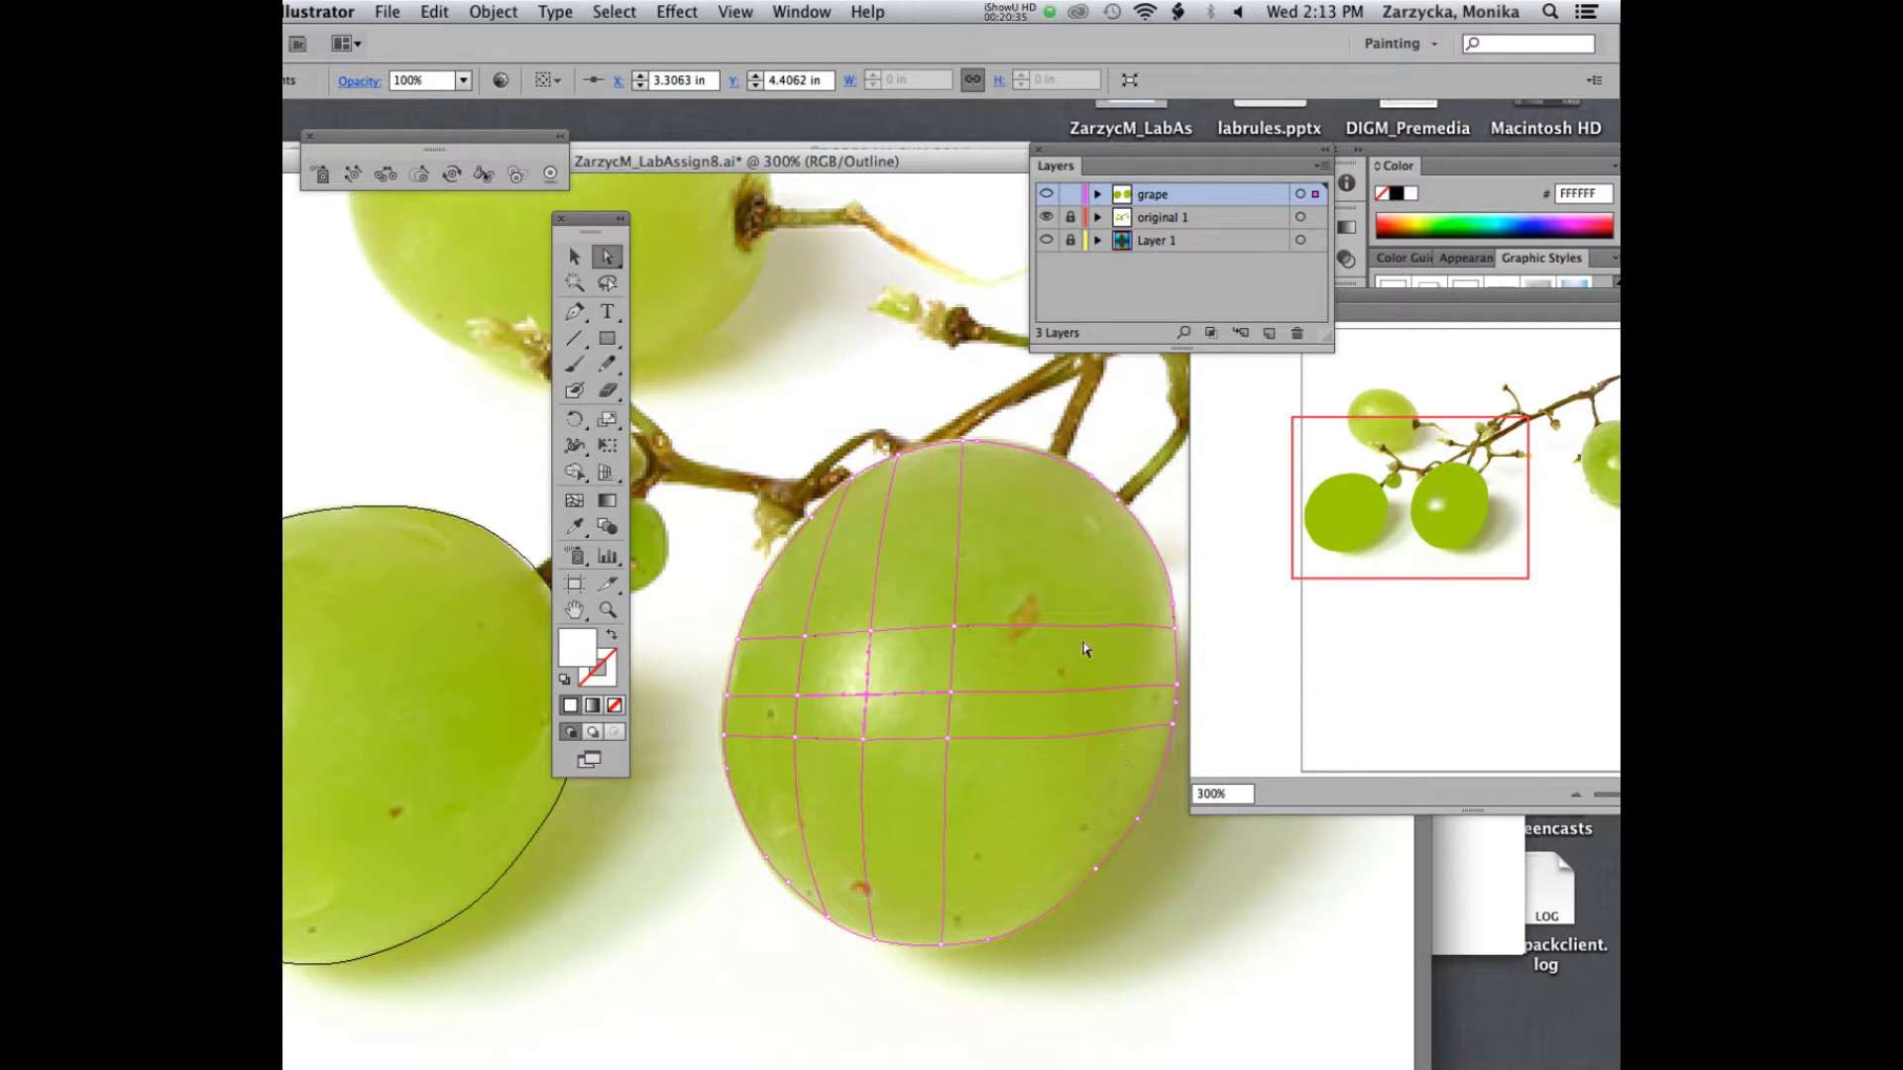
- Try adding mesh lines just inside the middle grape's right, lower and left edges using the white fill
left_click(575, 501)
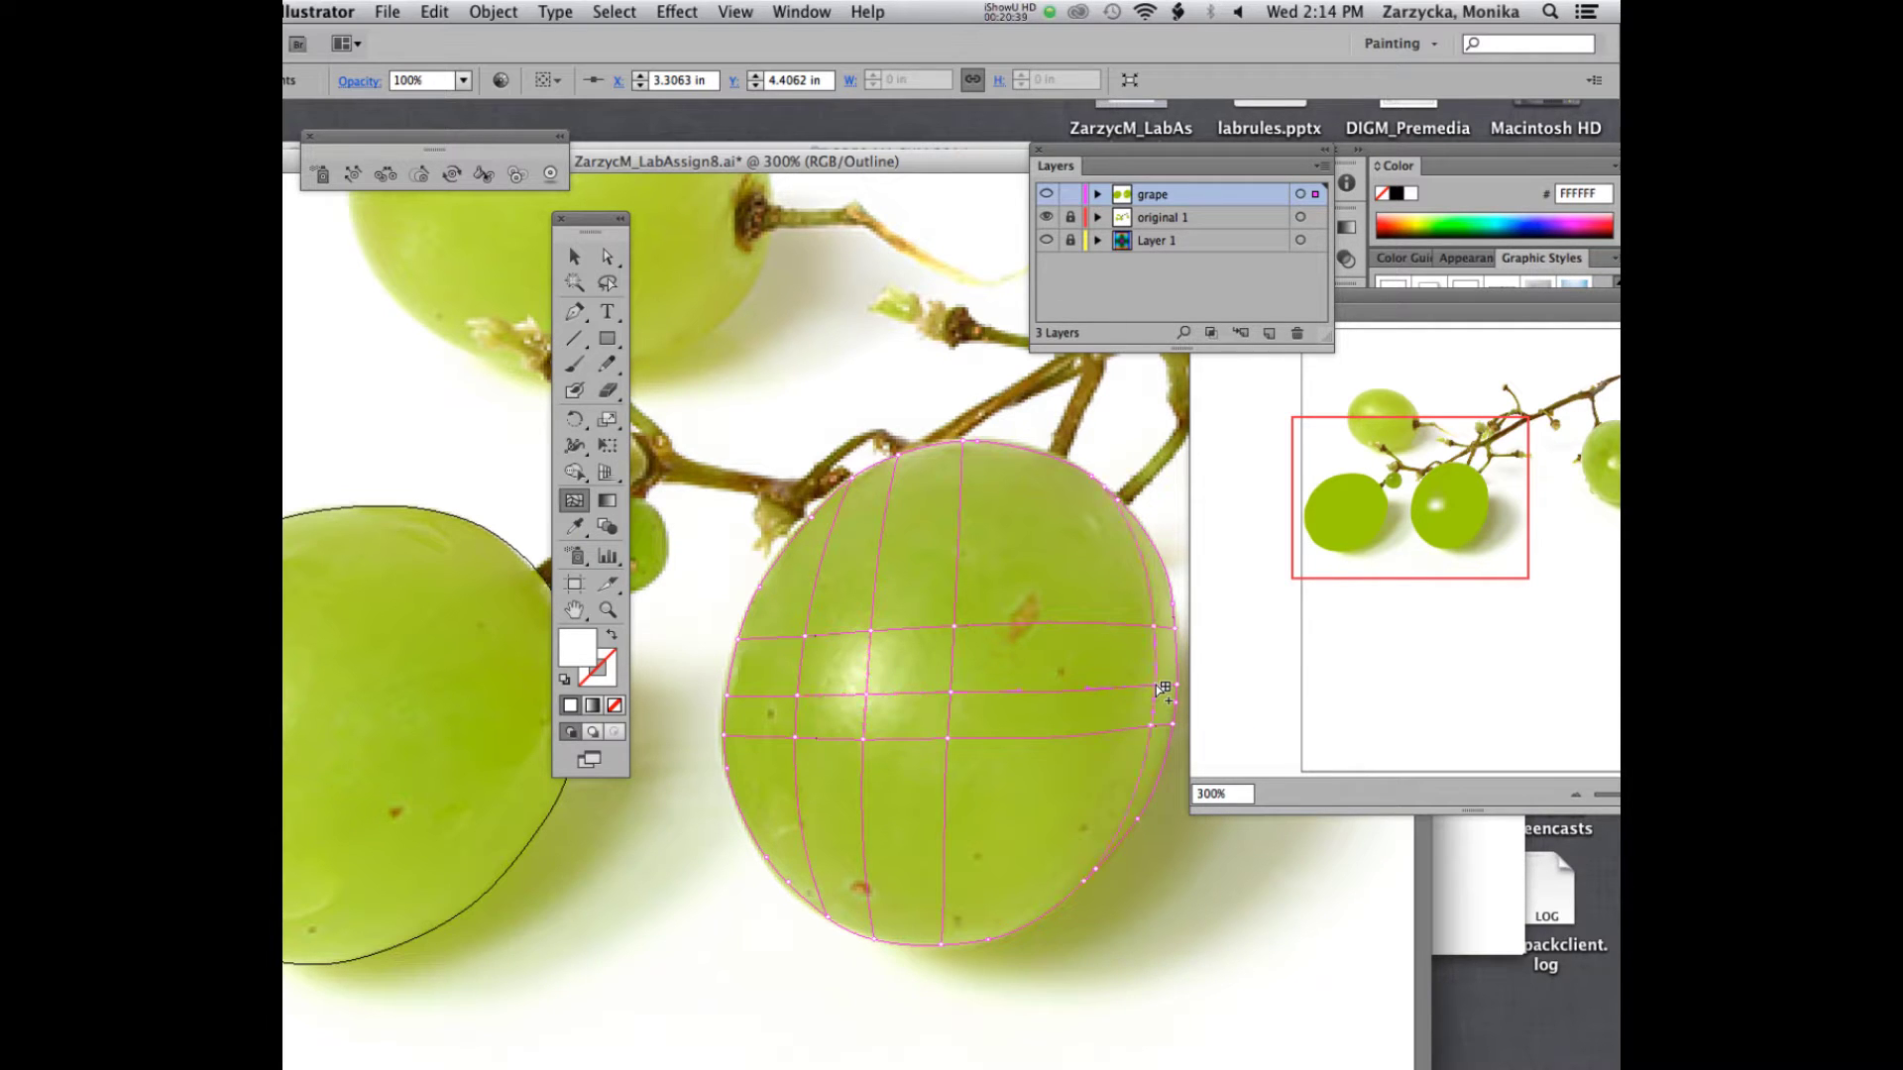
left_click(1157, 685)
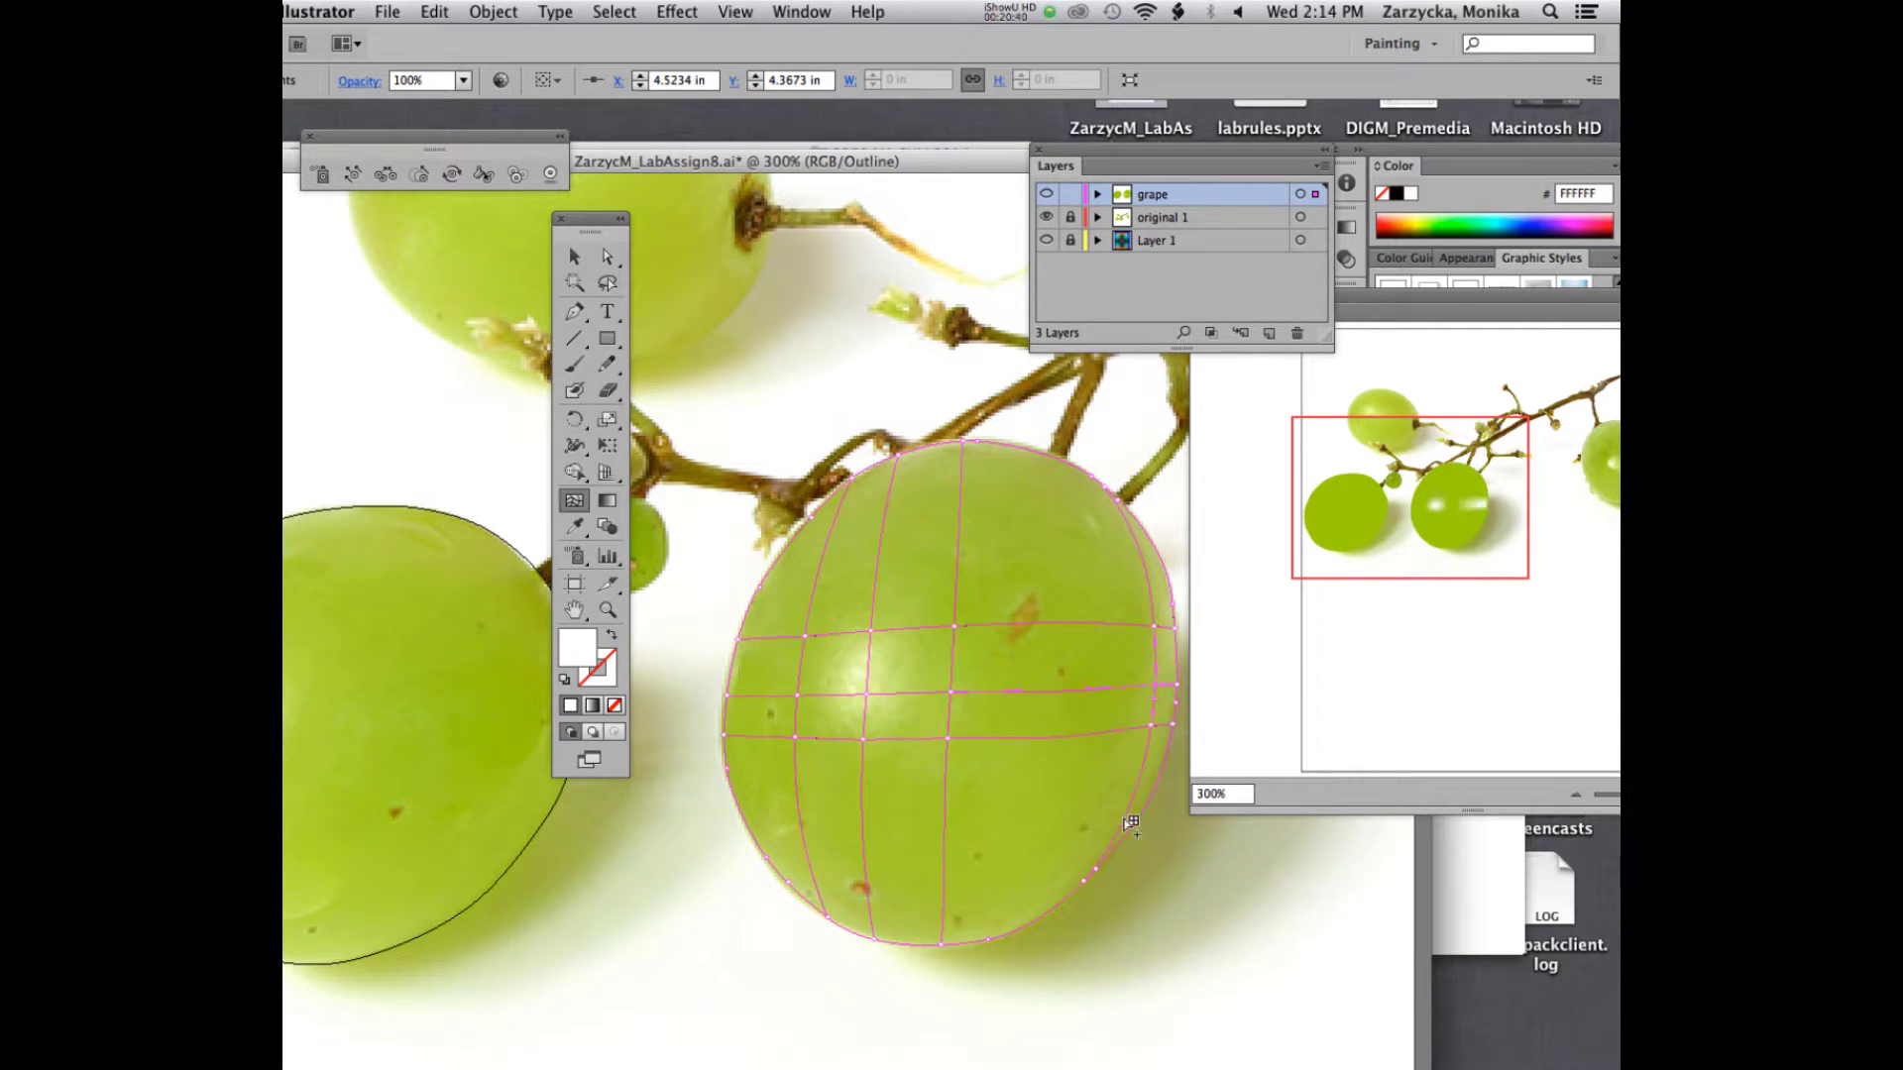
left_click(945, 919)
left_click(737, 696)
key("super+equal")
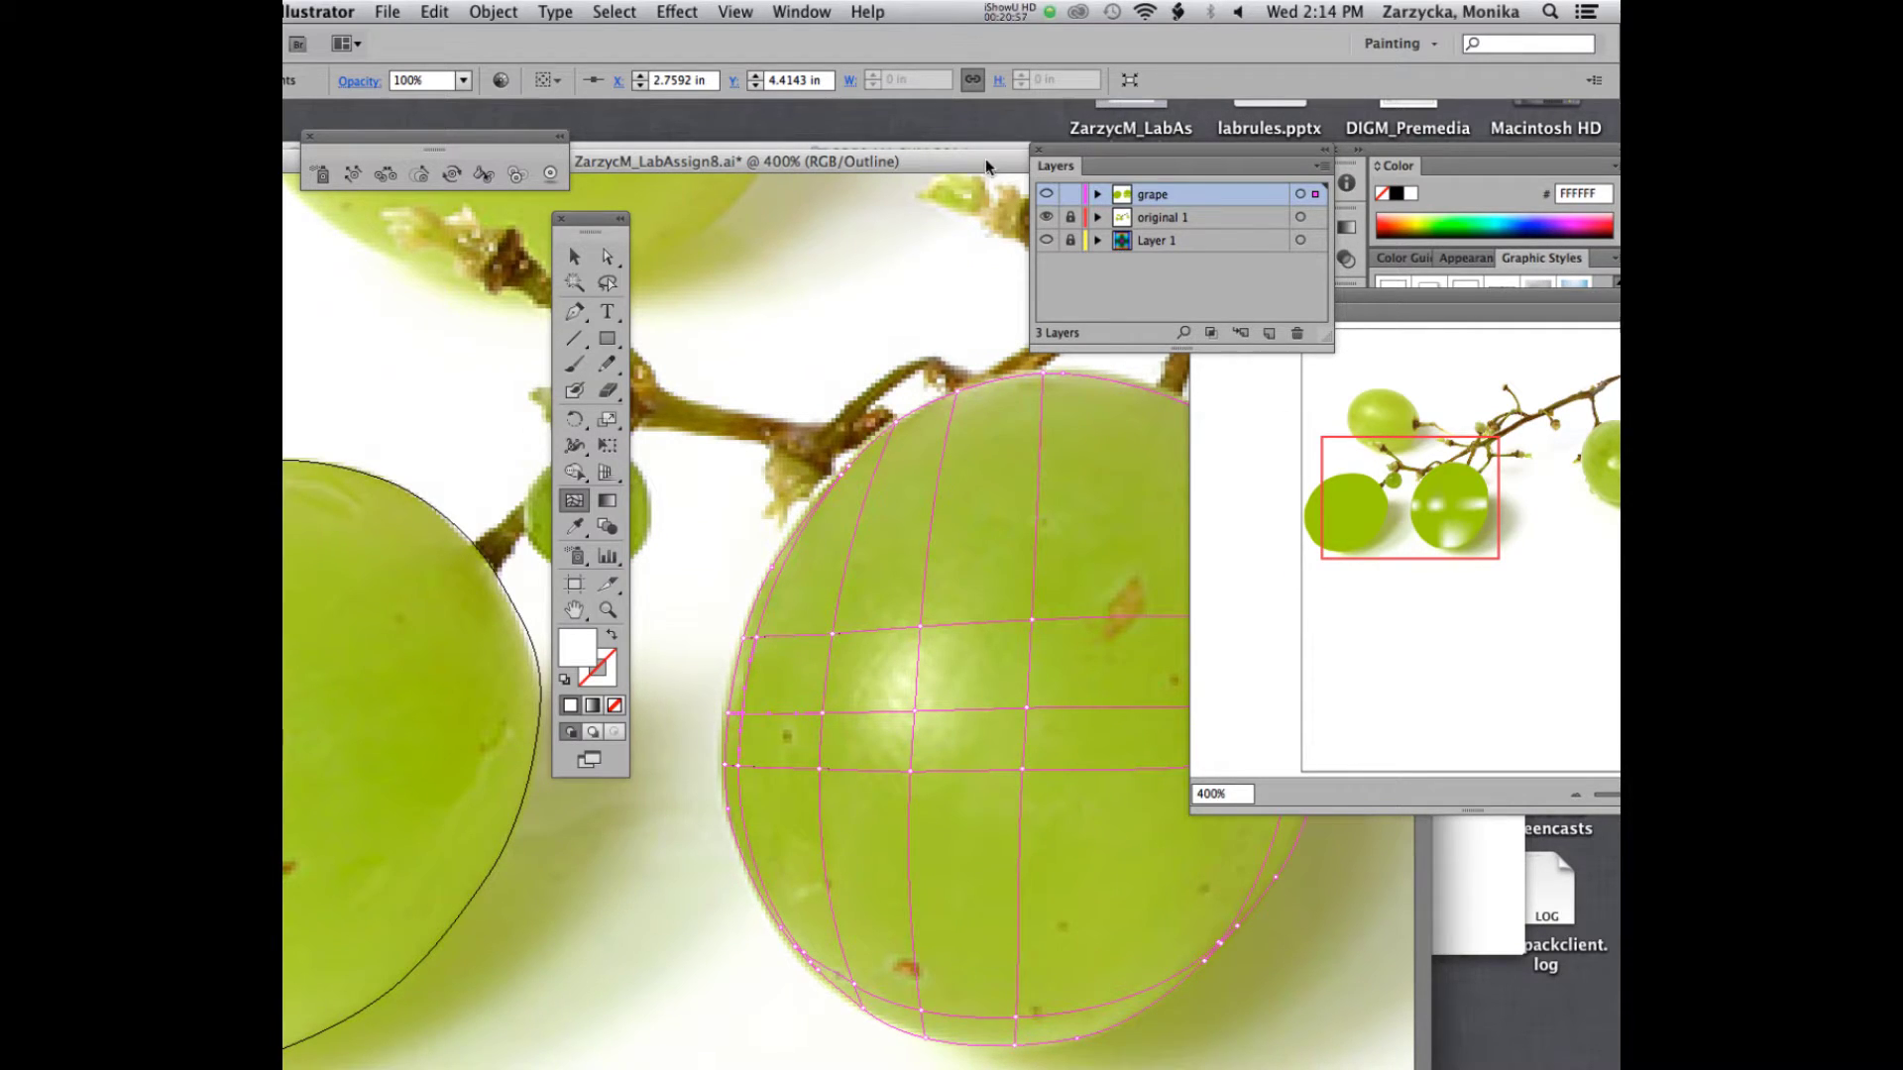
- Try colouring the upper mesh point near the grape's right edge with a colour sampled from the photo
left_click_drag(985, 158, 758, 129)
left_click(606, 258)
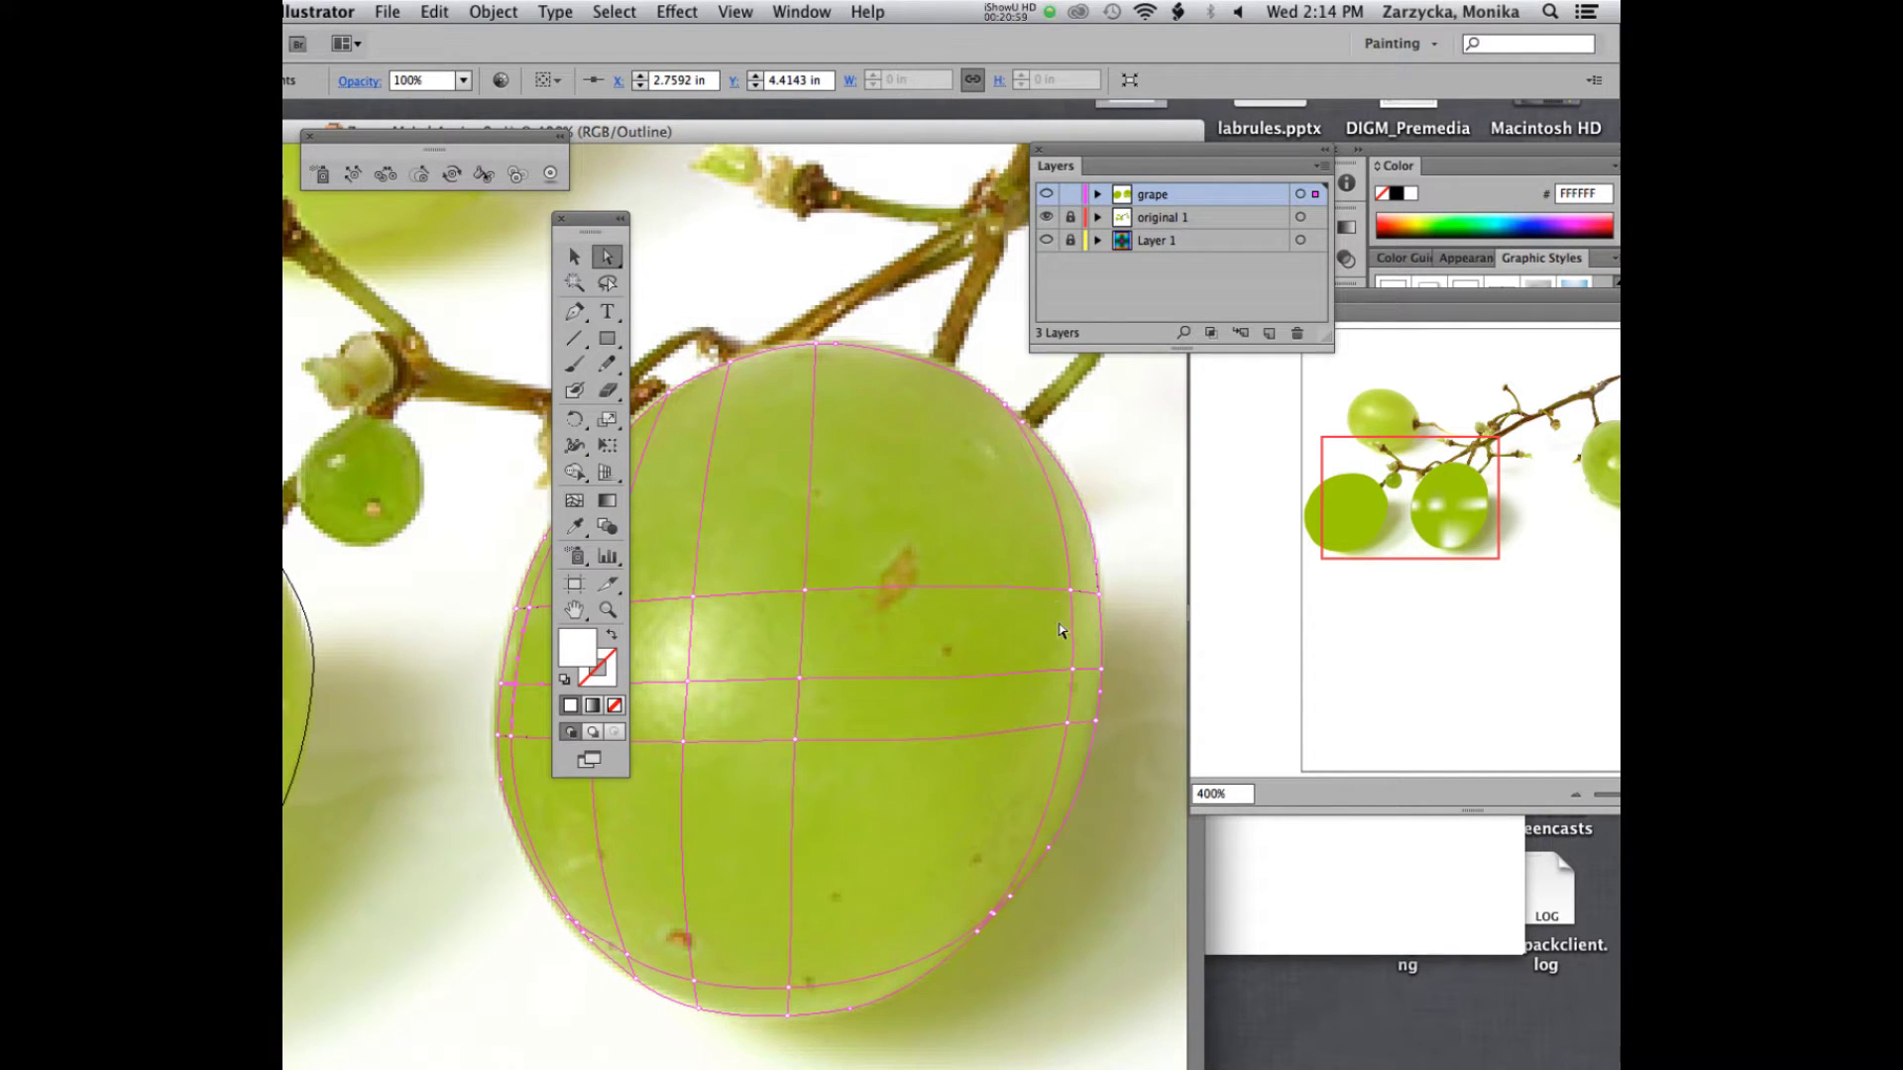
left_click(1073, 592)
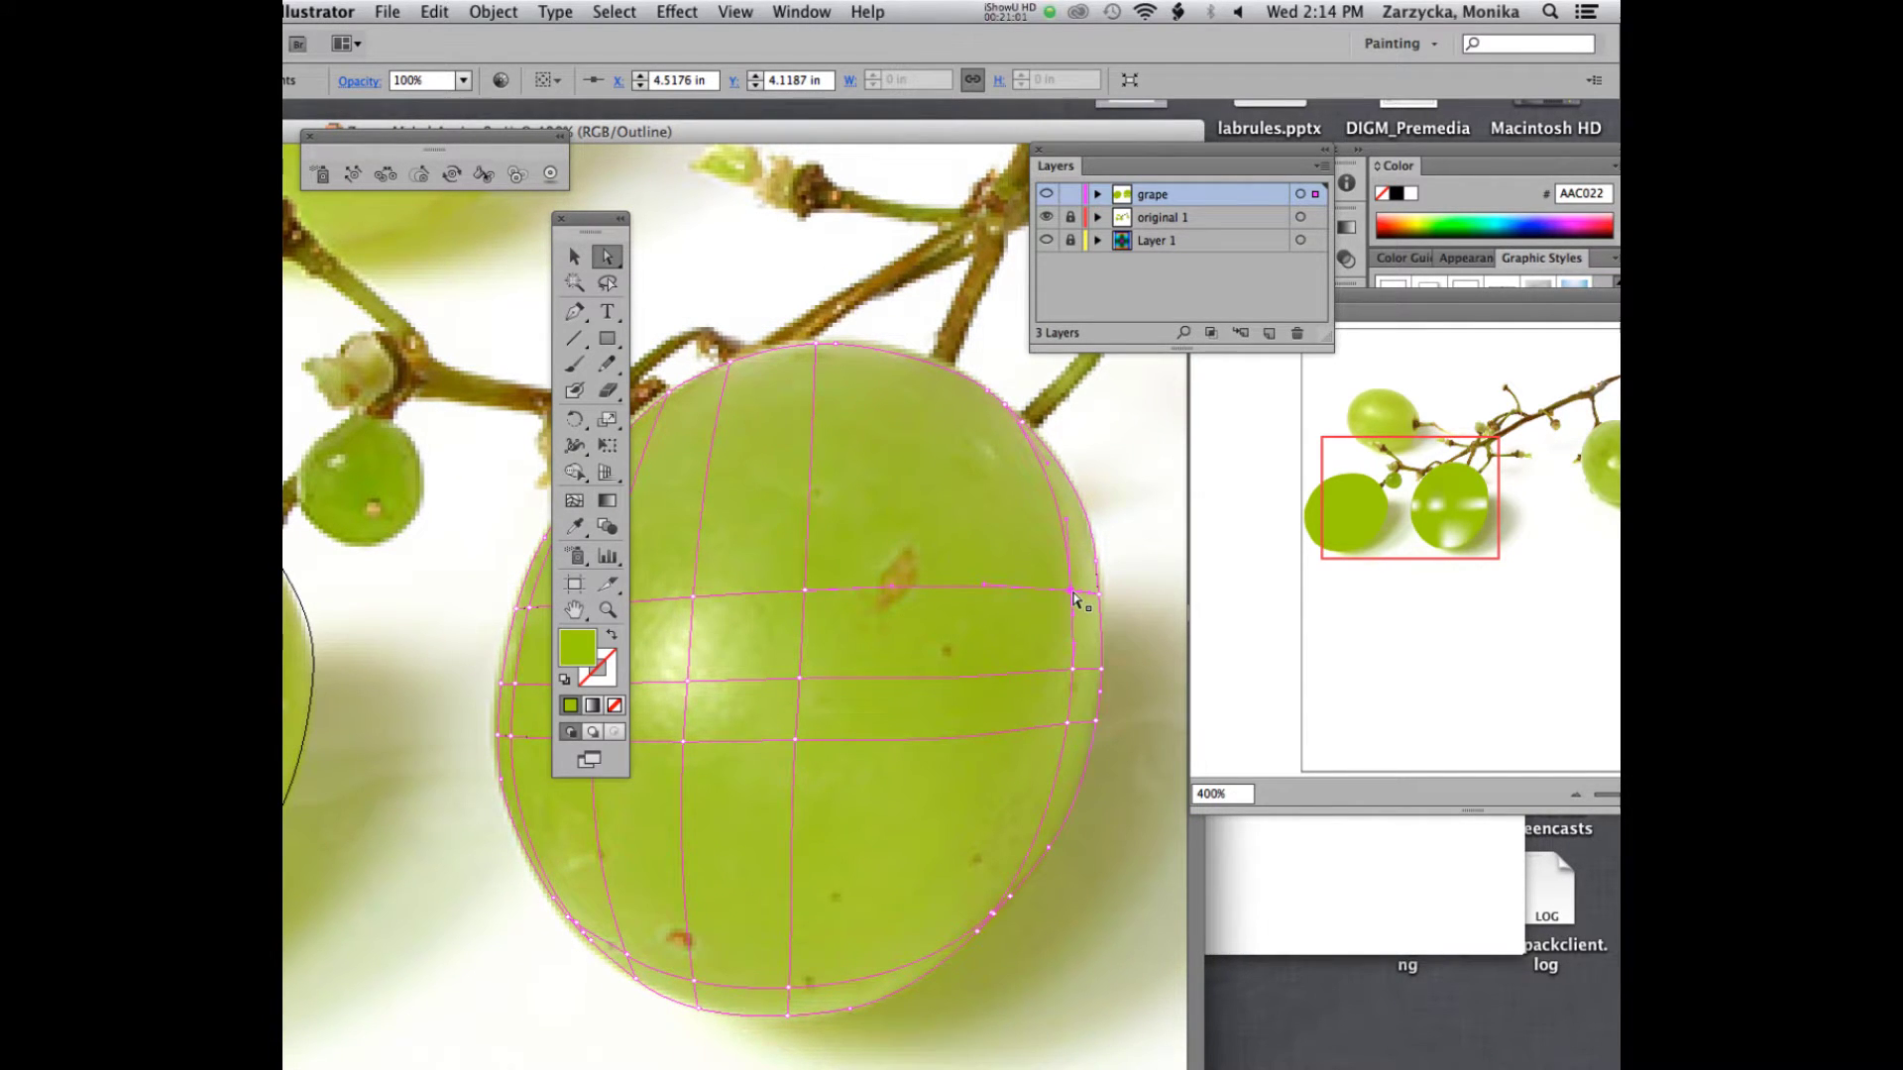
left_click(573, 526)
left_click(1096, 608)
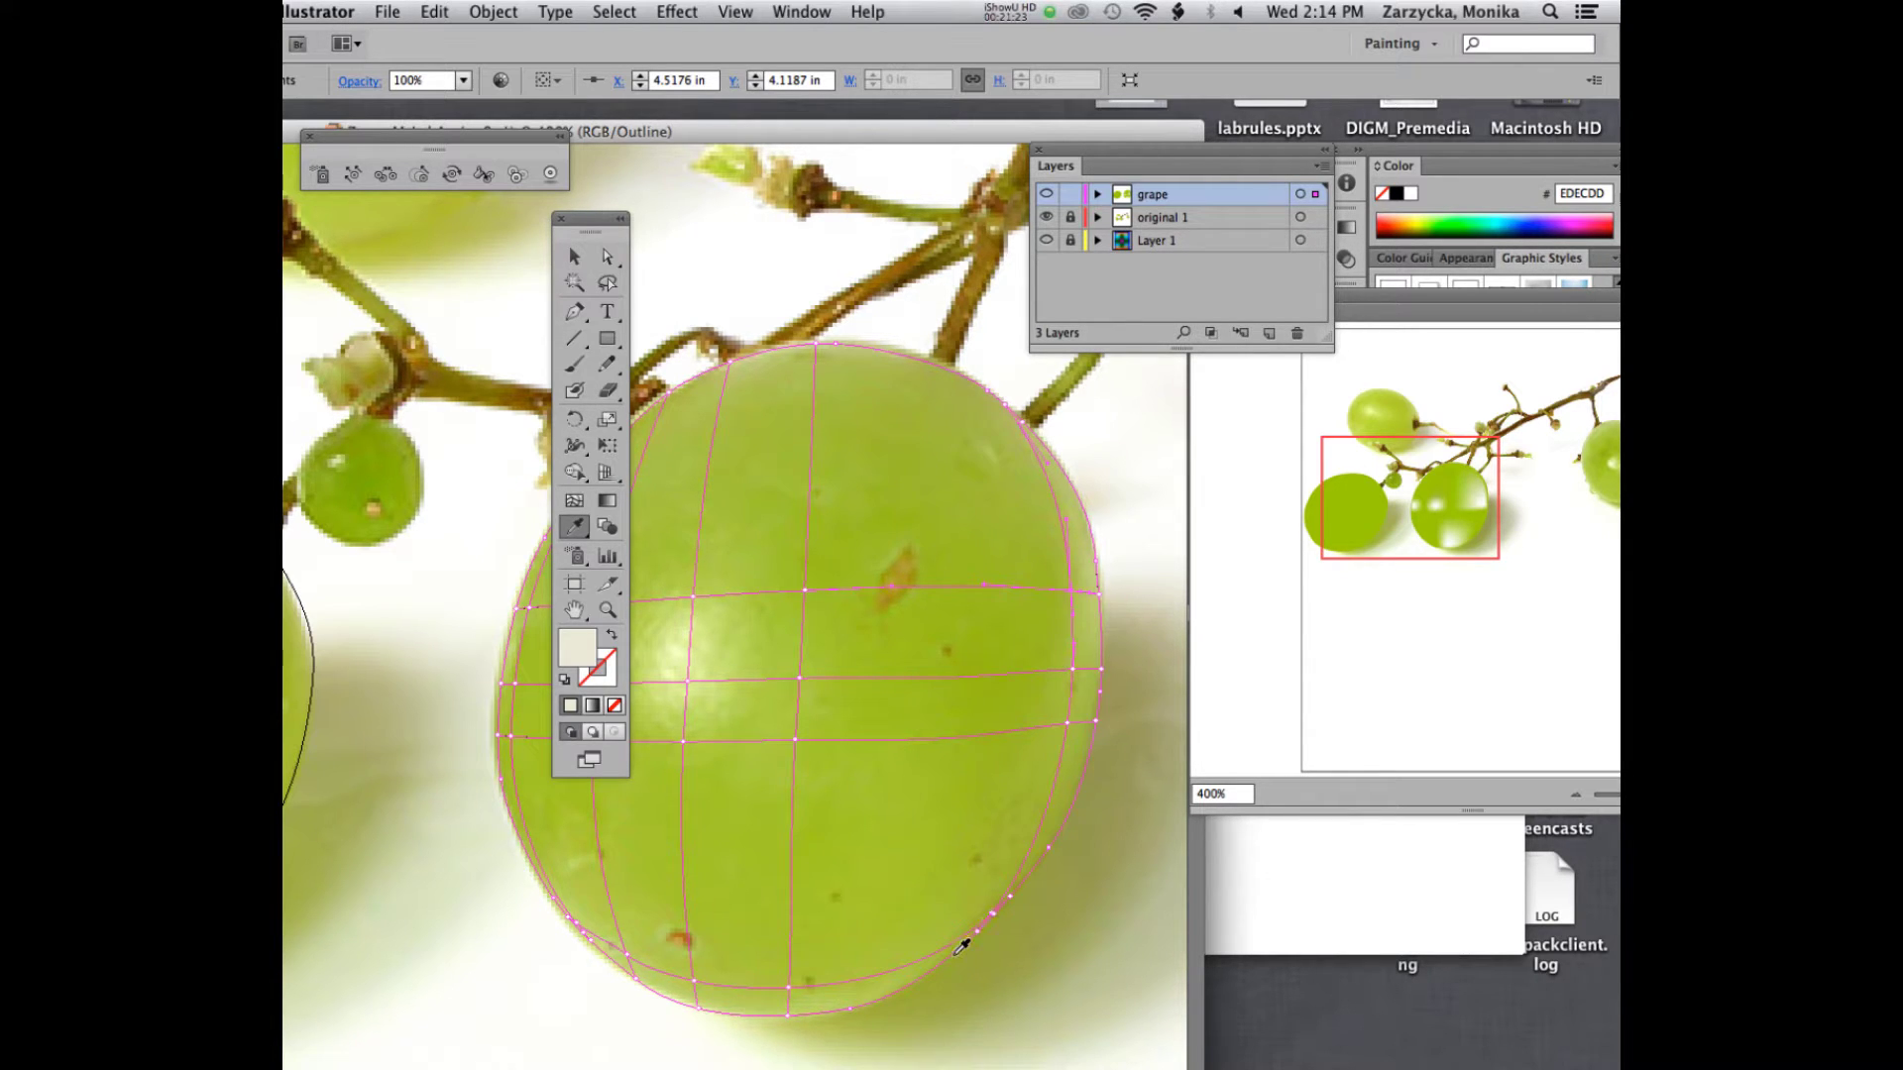
left_click(1013, 941)
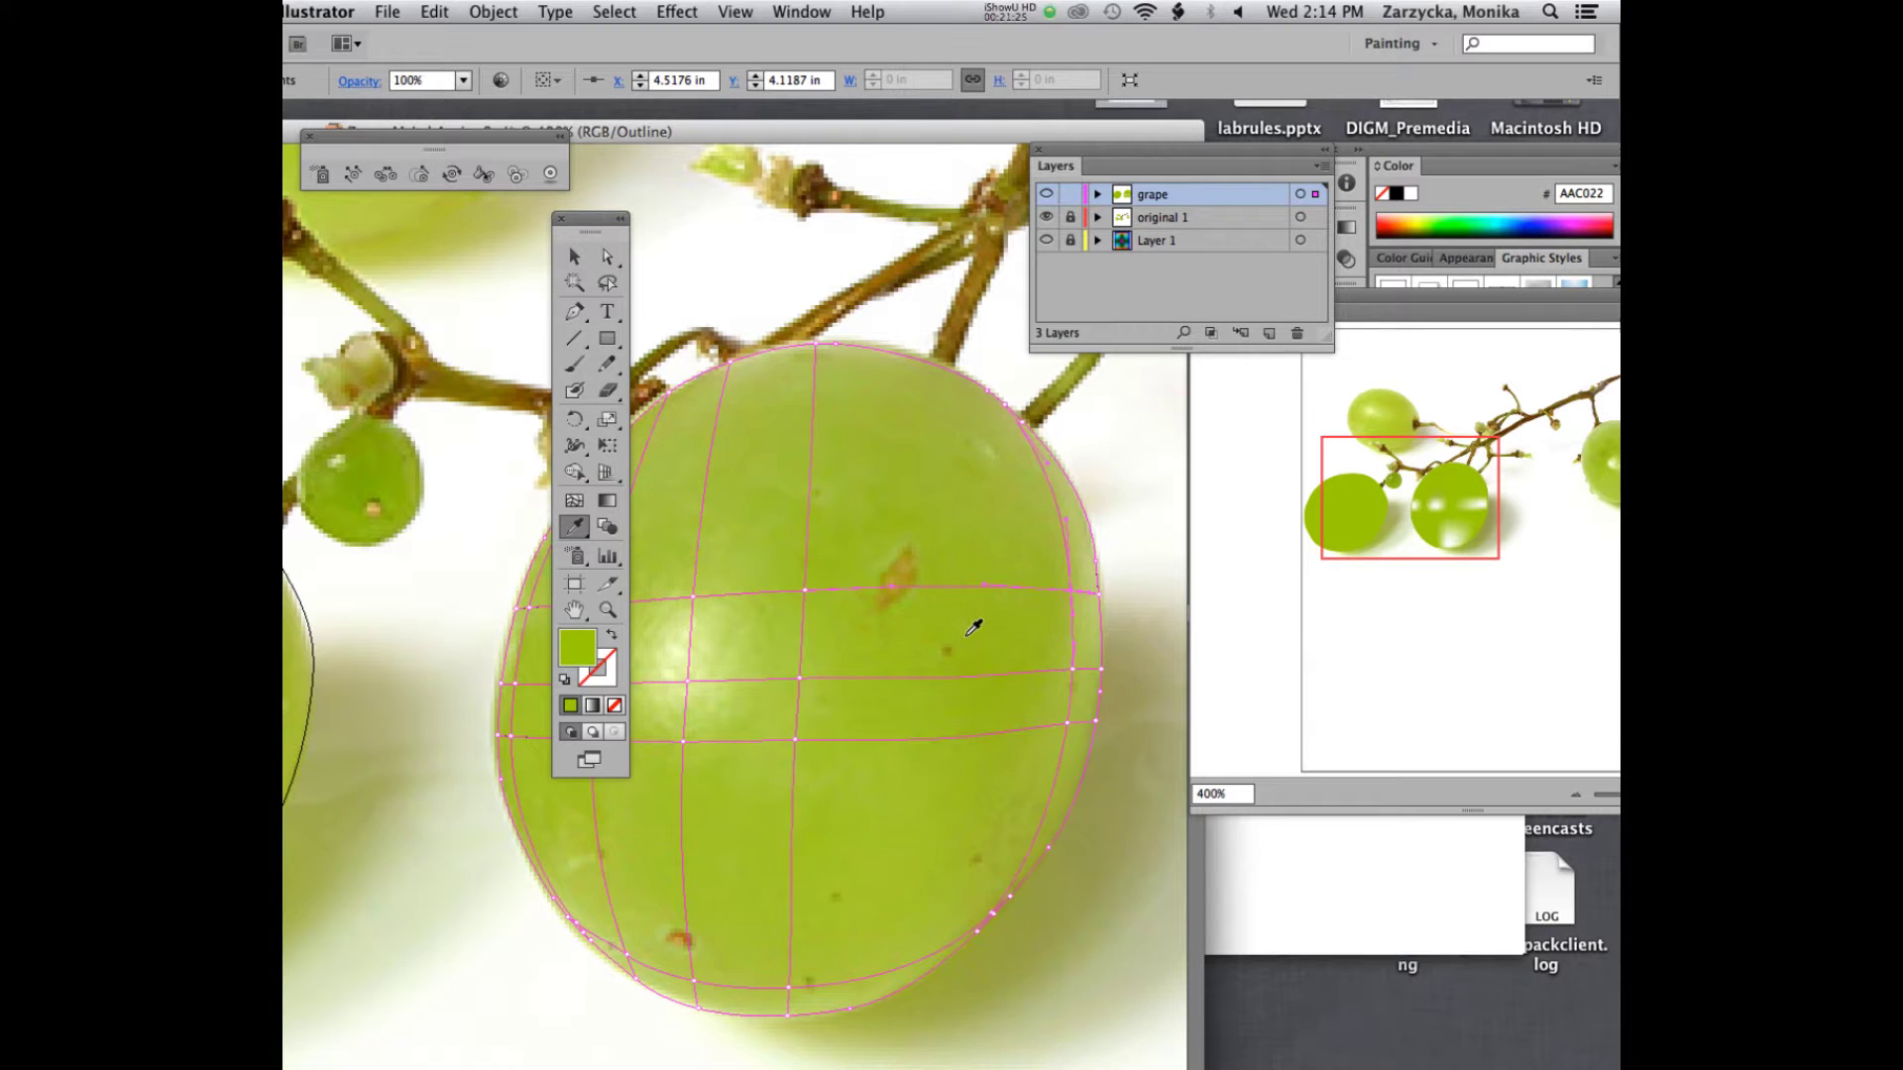
- Undo the mesh lines just added along the grape's edges and move the Tools panel off the grape
left_click(612, 278)
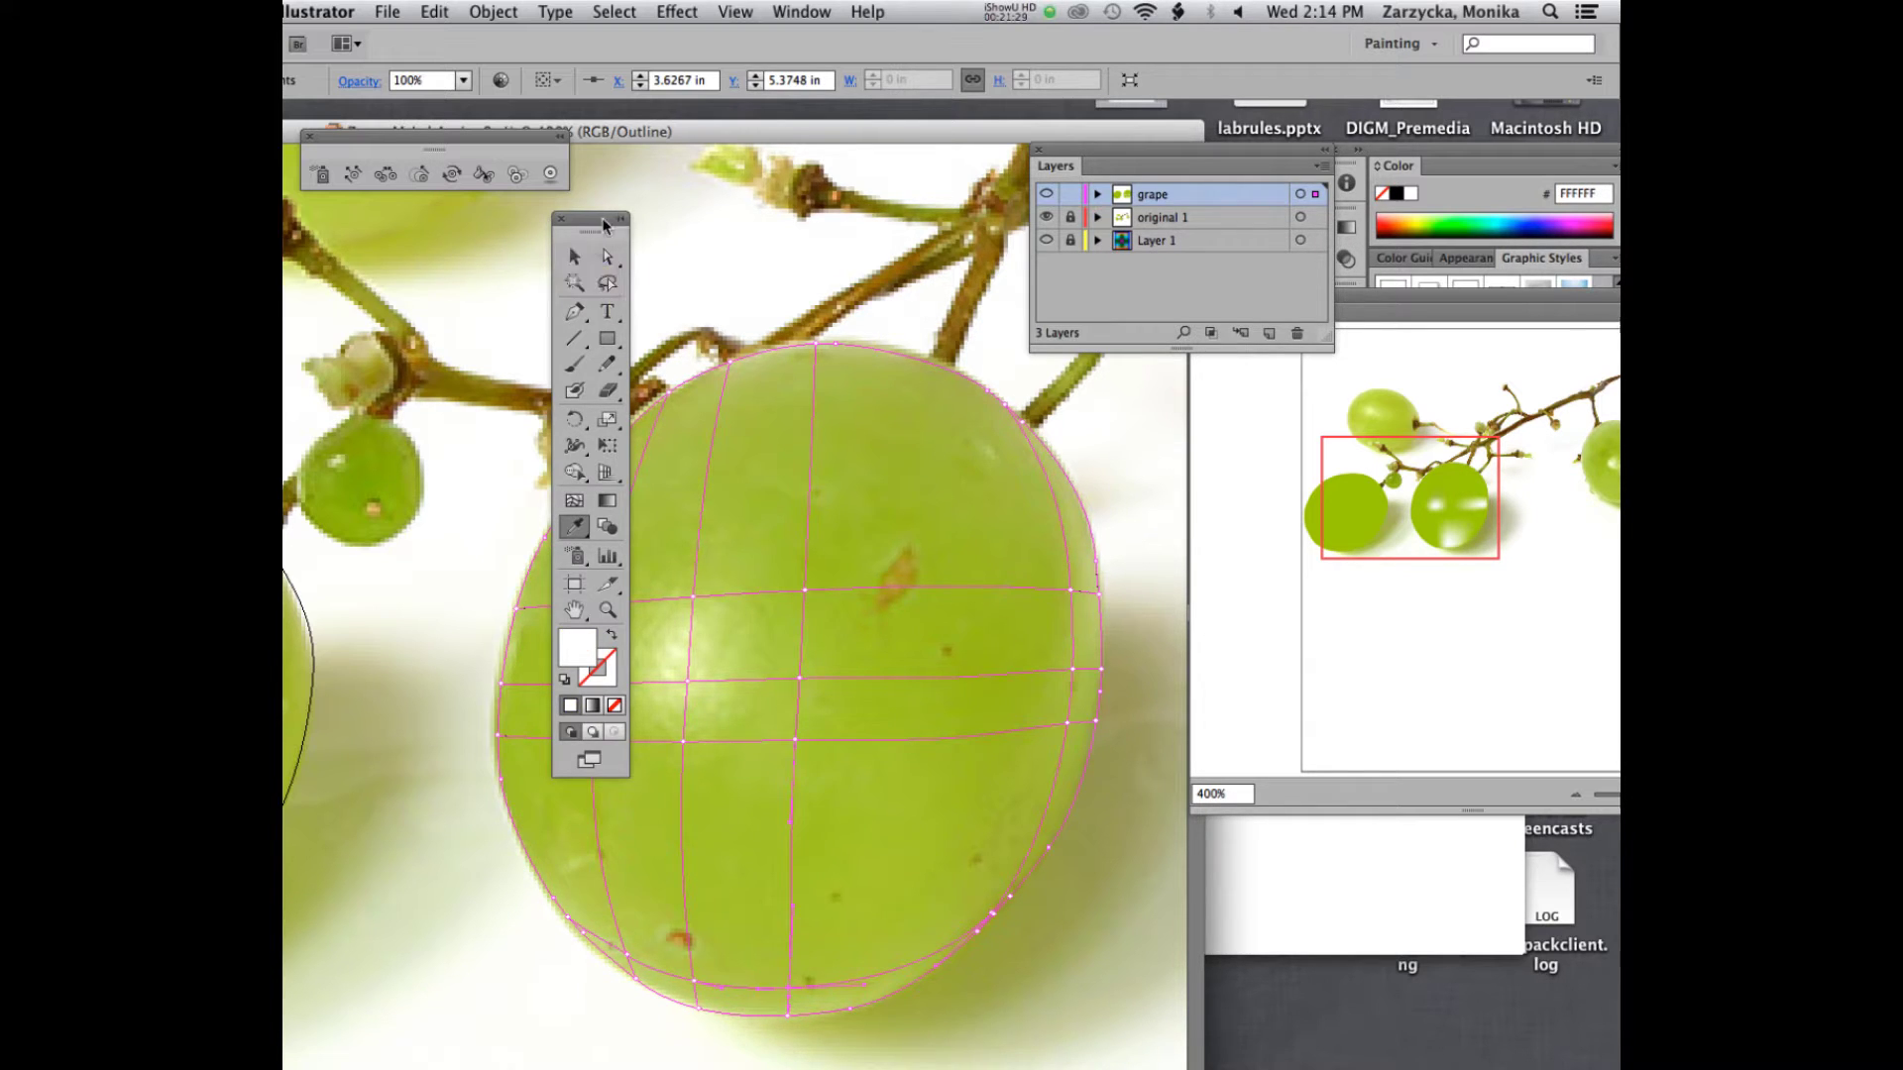
mouse_move(599, 224)
left_mouse_down()
mouse_move(770, 205)
mouse_move(411, 322)
left_mouse_up()
key("super+z")
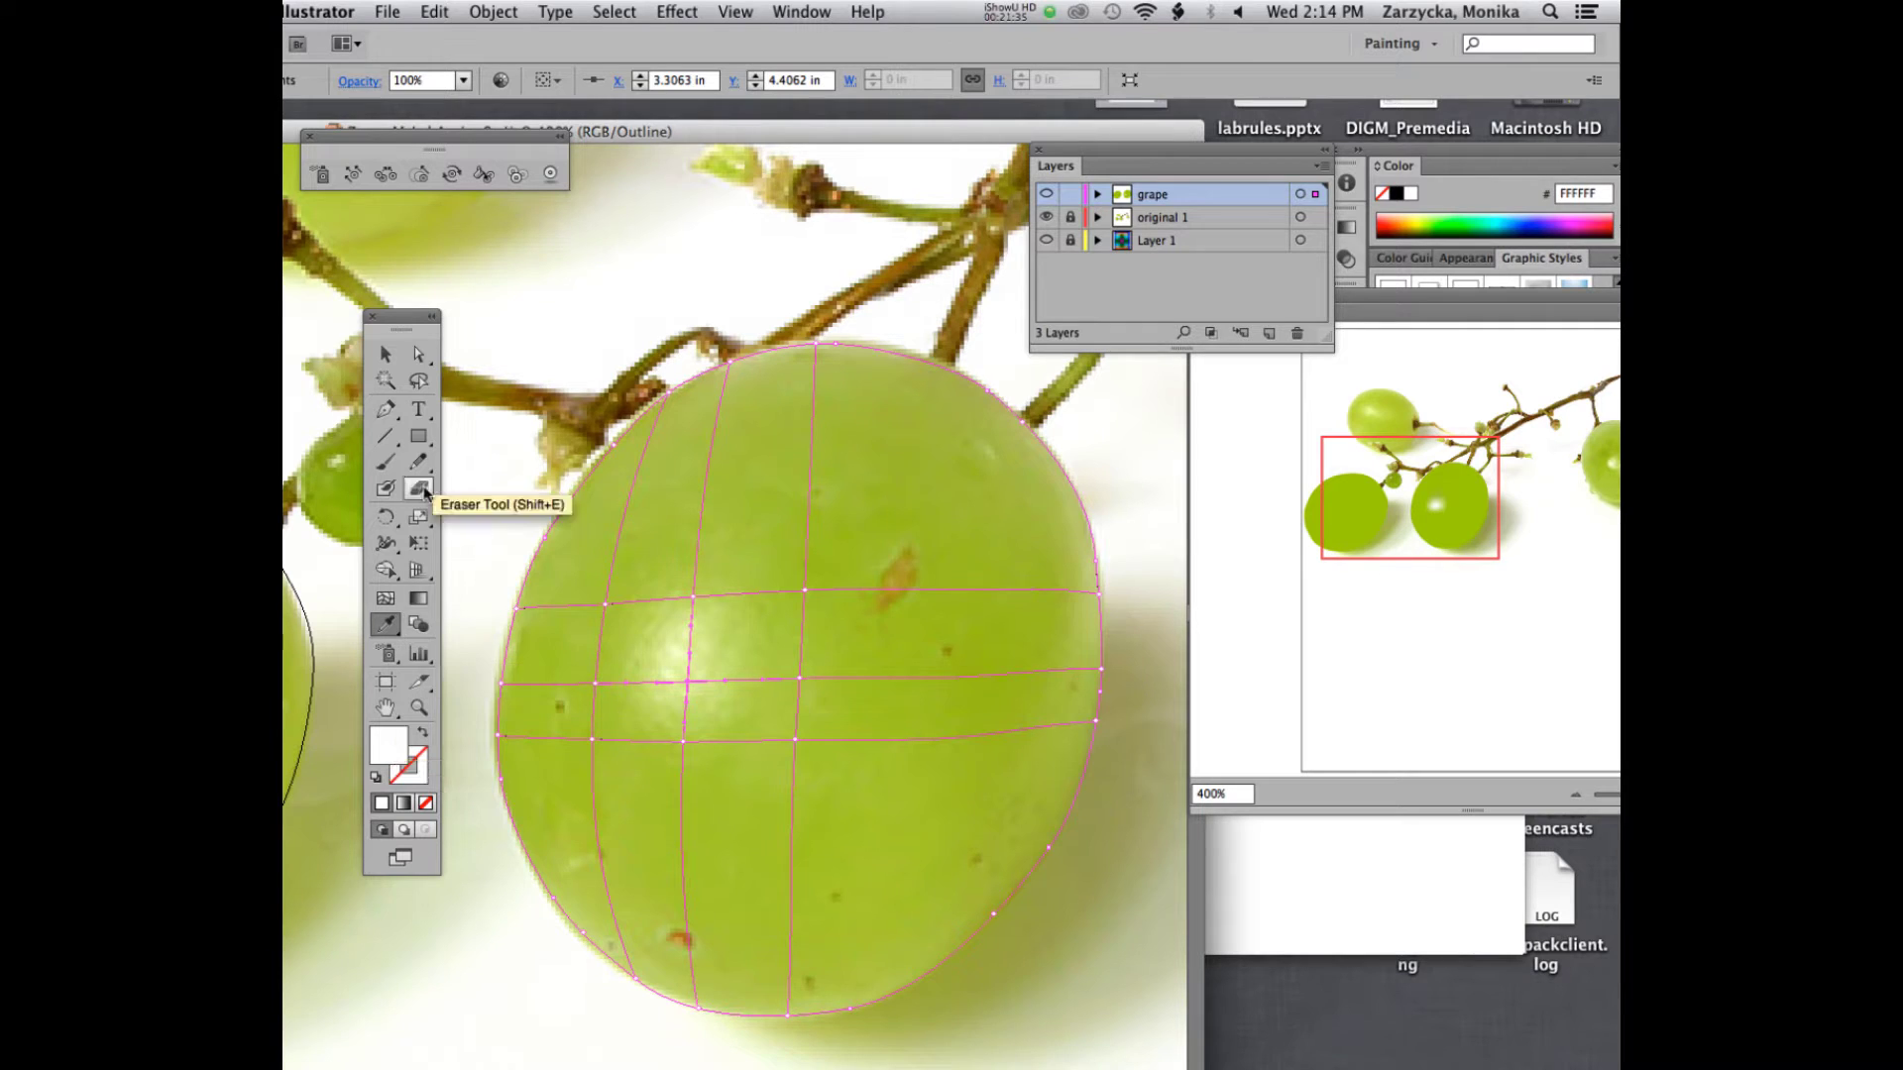
- Sample the grape's green from the photo and add mesh lines just inside its right, lower, left and upper edges
left_click(942, 628)
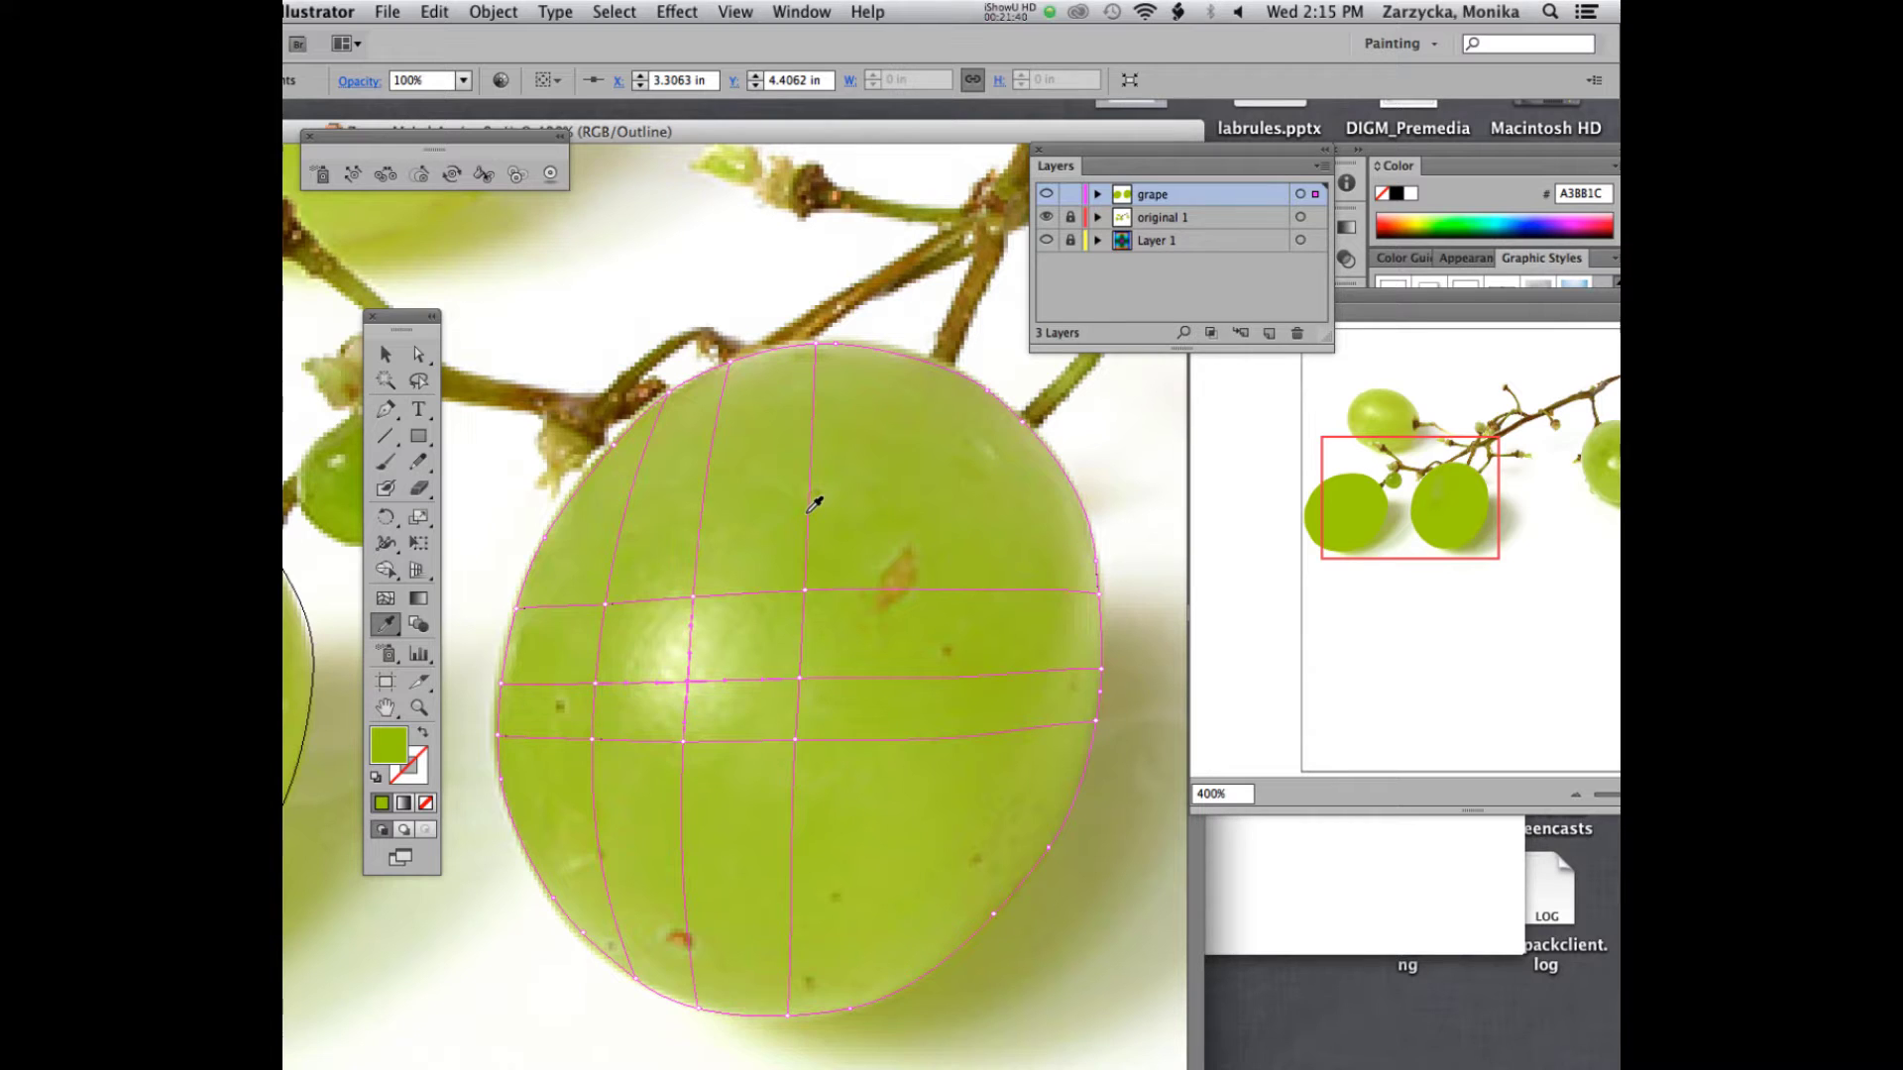
left_click(385, 597)
left_click(1081, 593)
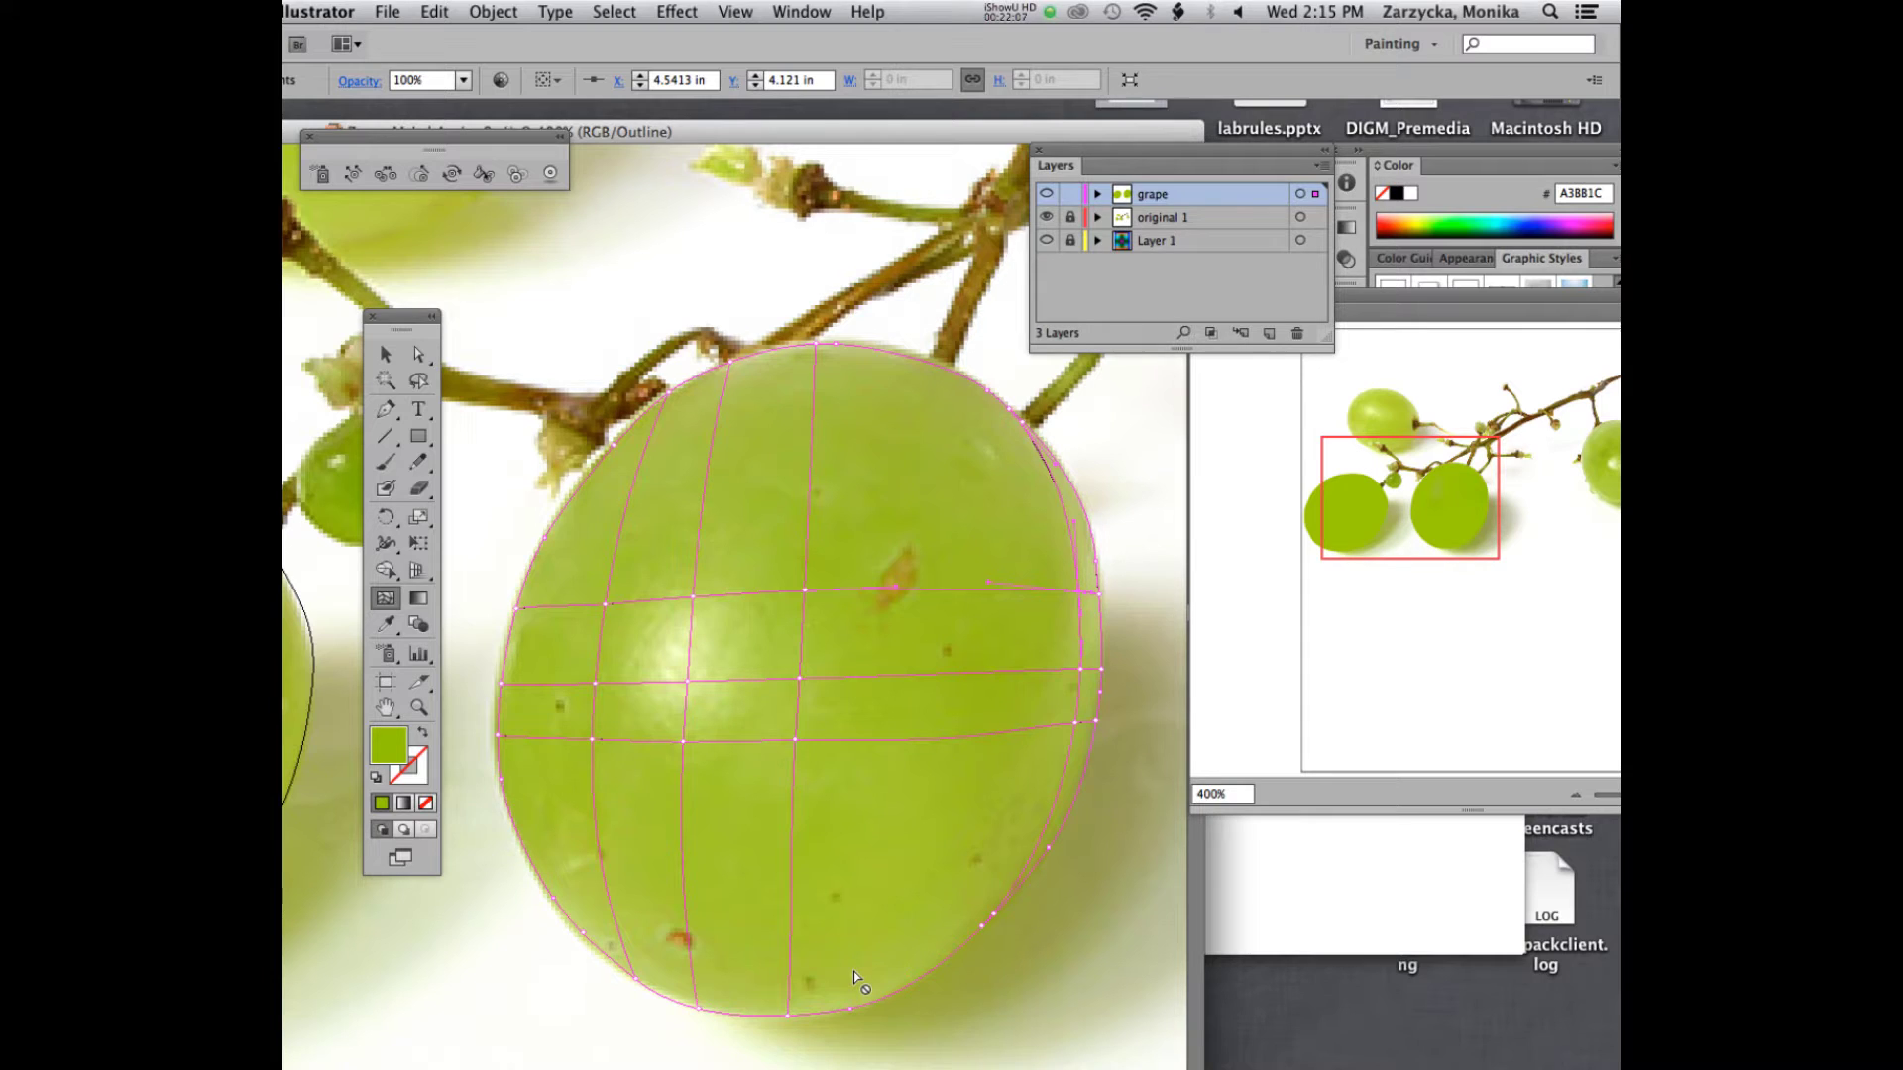
left_click(791, 992)
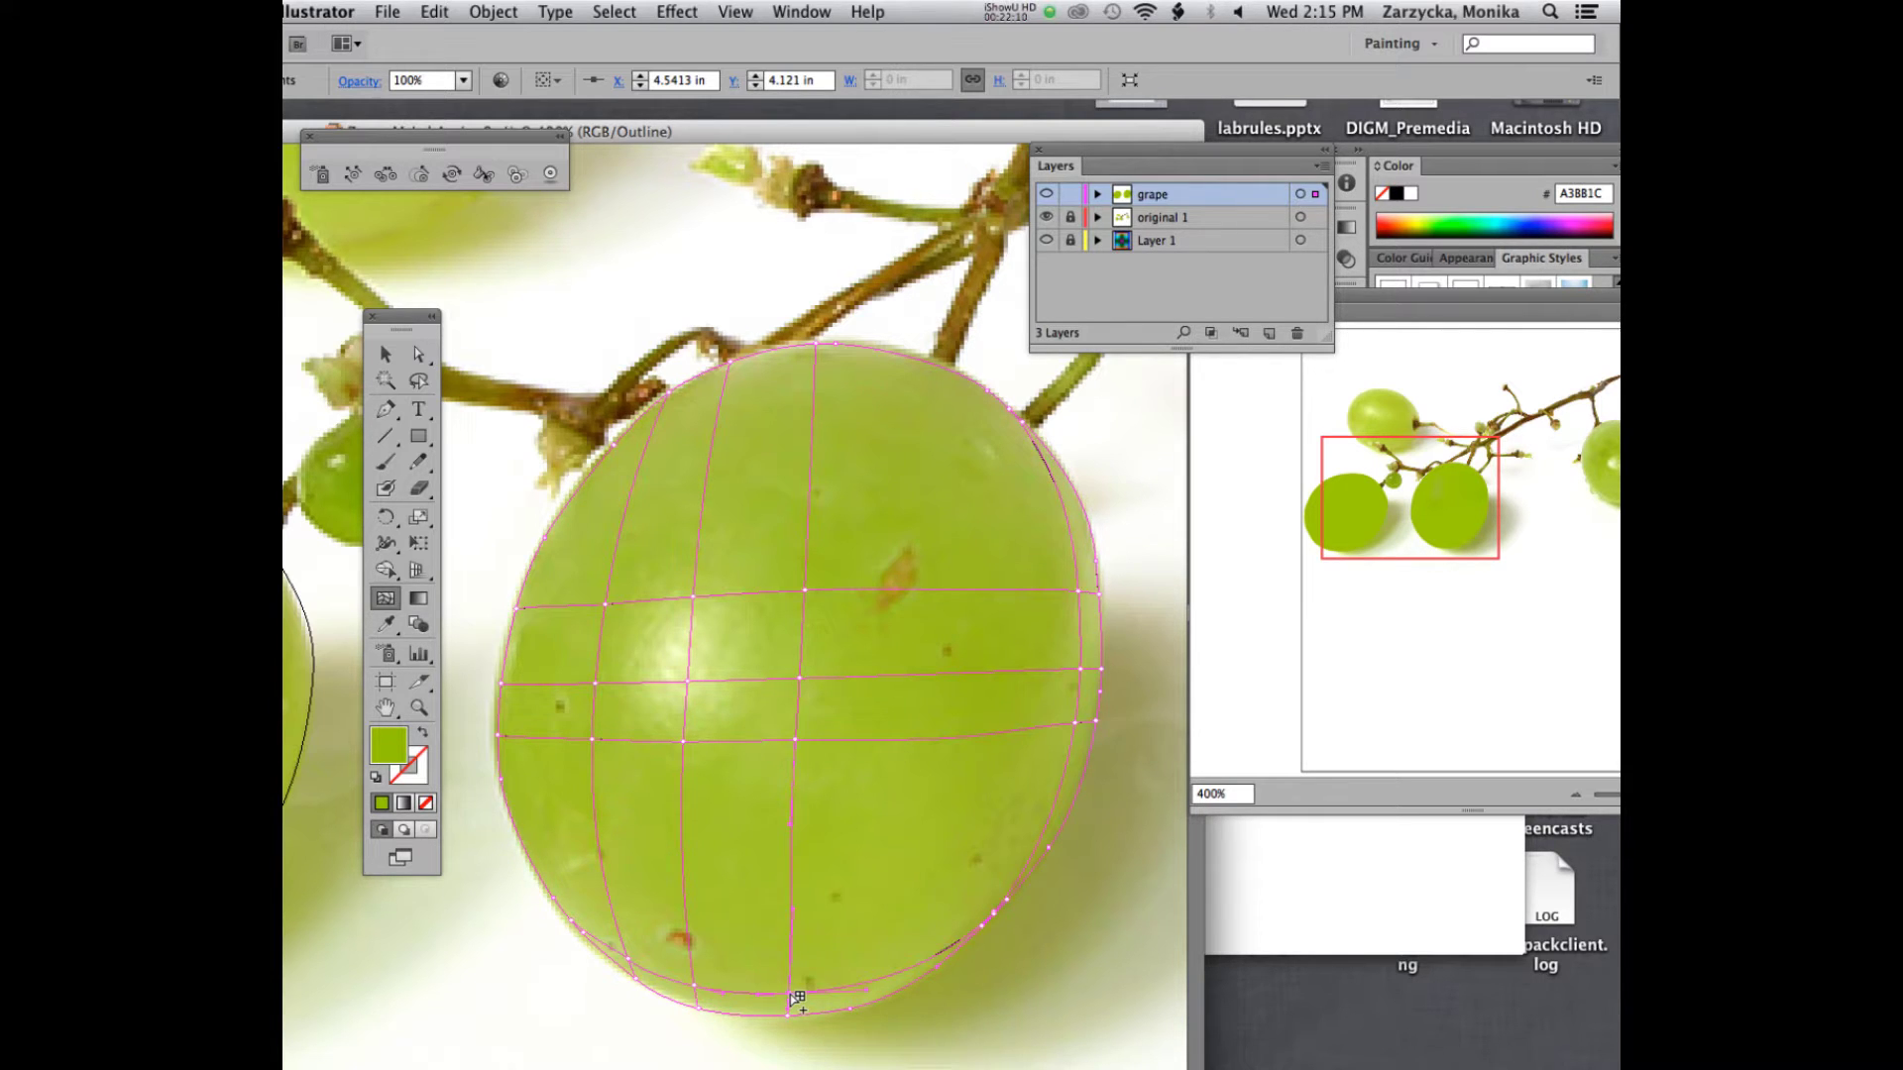
left_click(515, 739)
left_click(730, 371)
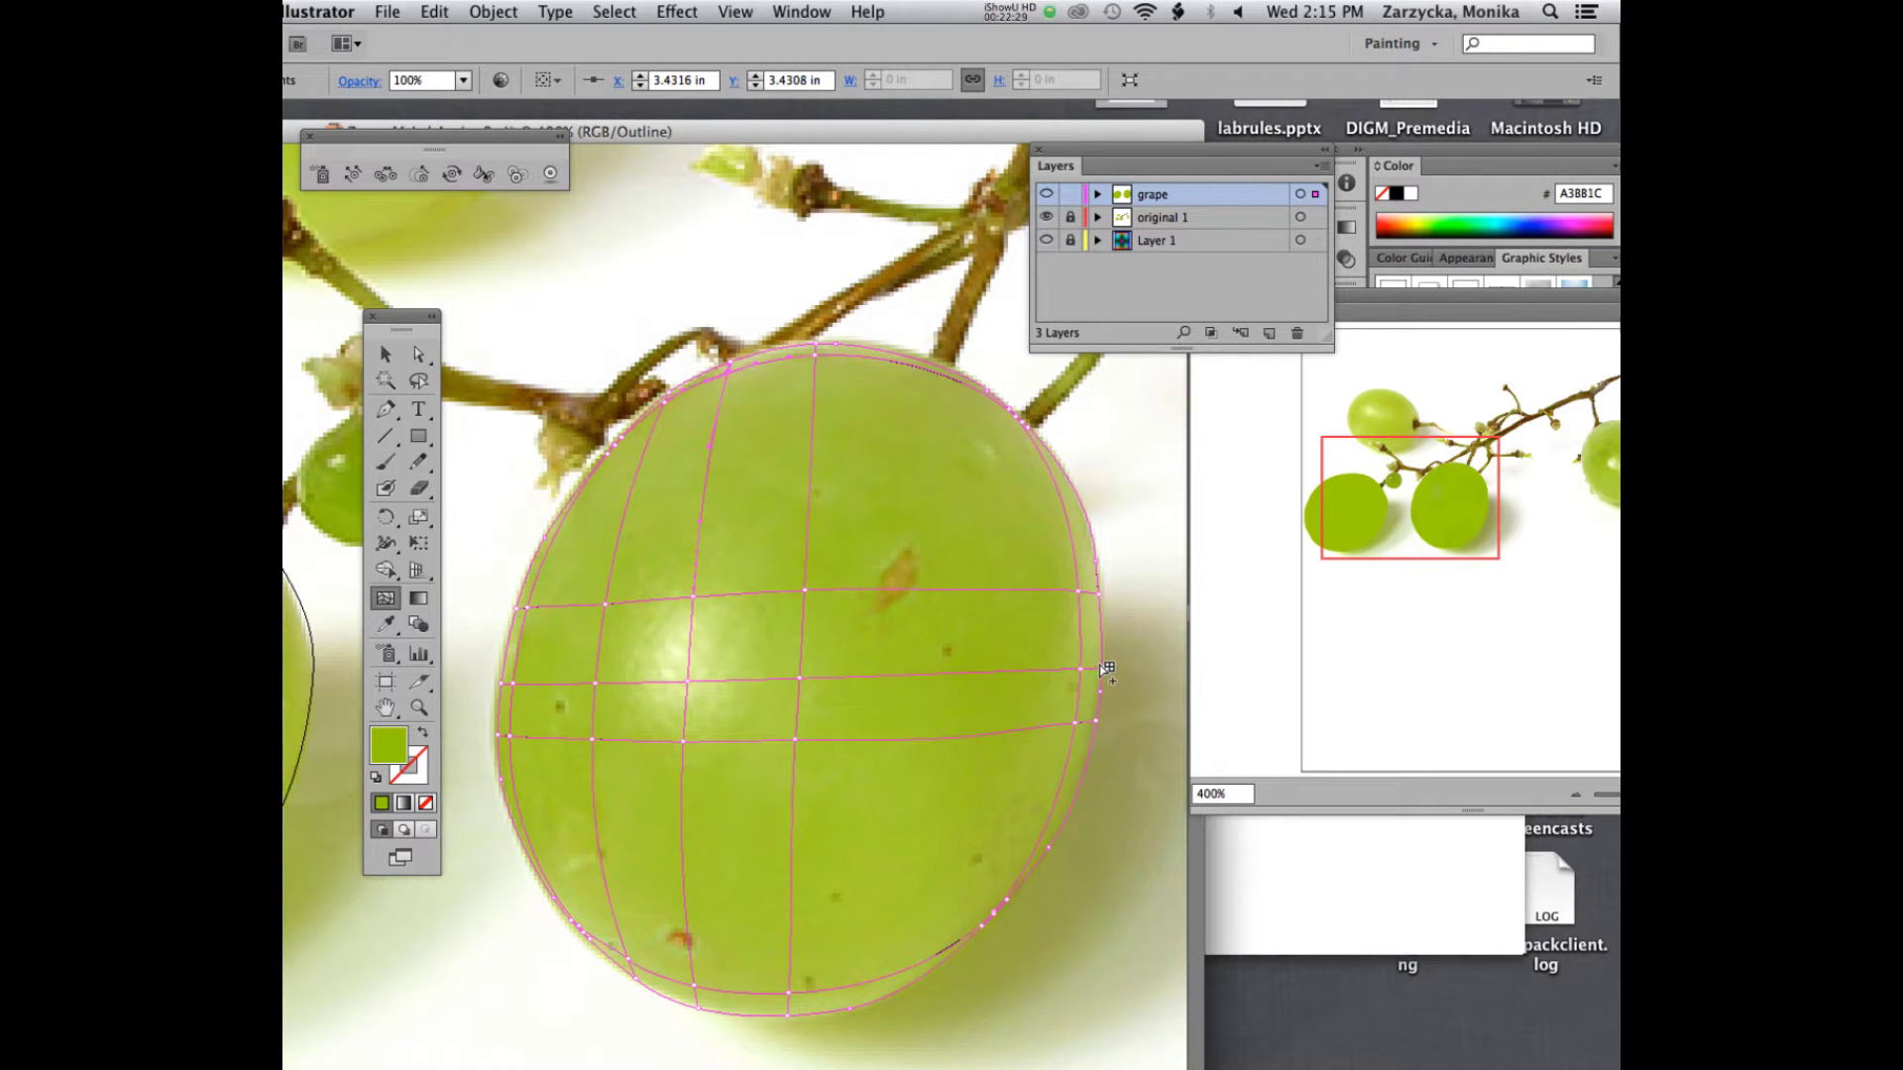
- Select the middle mesh point on the grape's right edge, widen the document window and move the Tools panel clear of that edge
key("a")
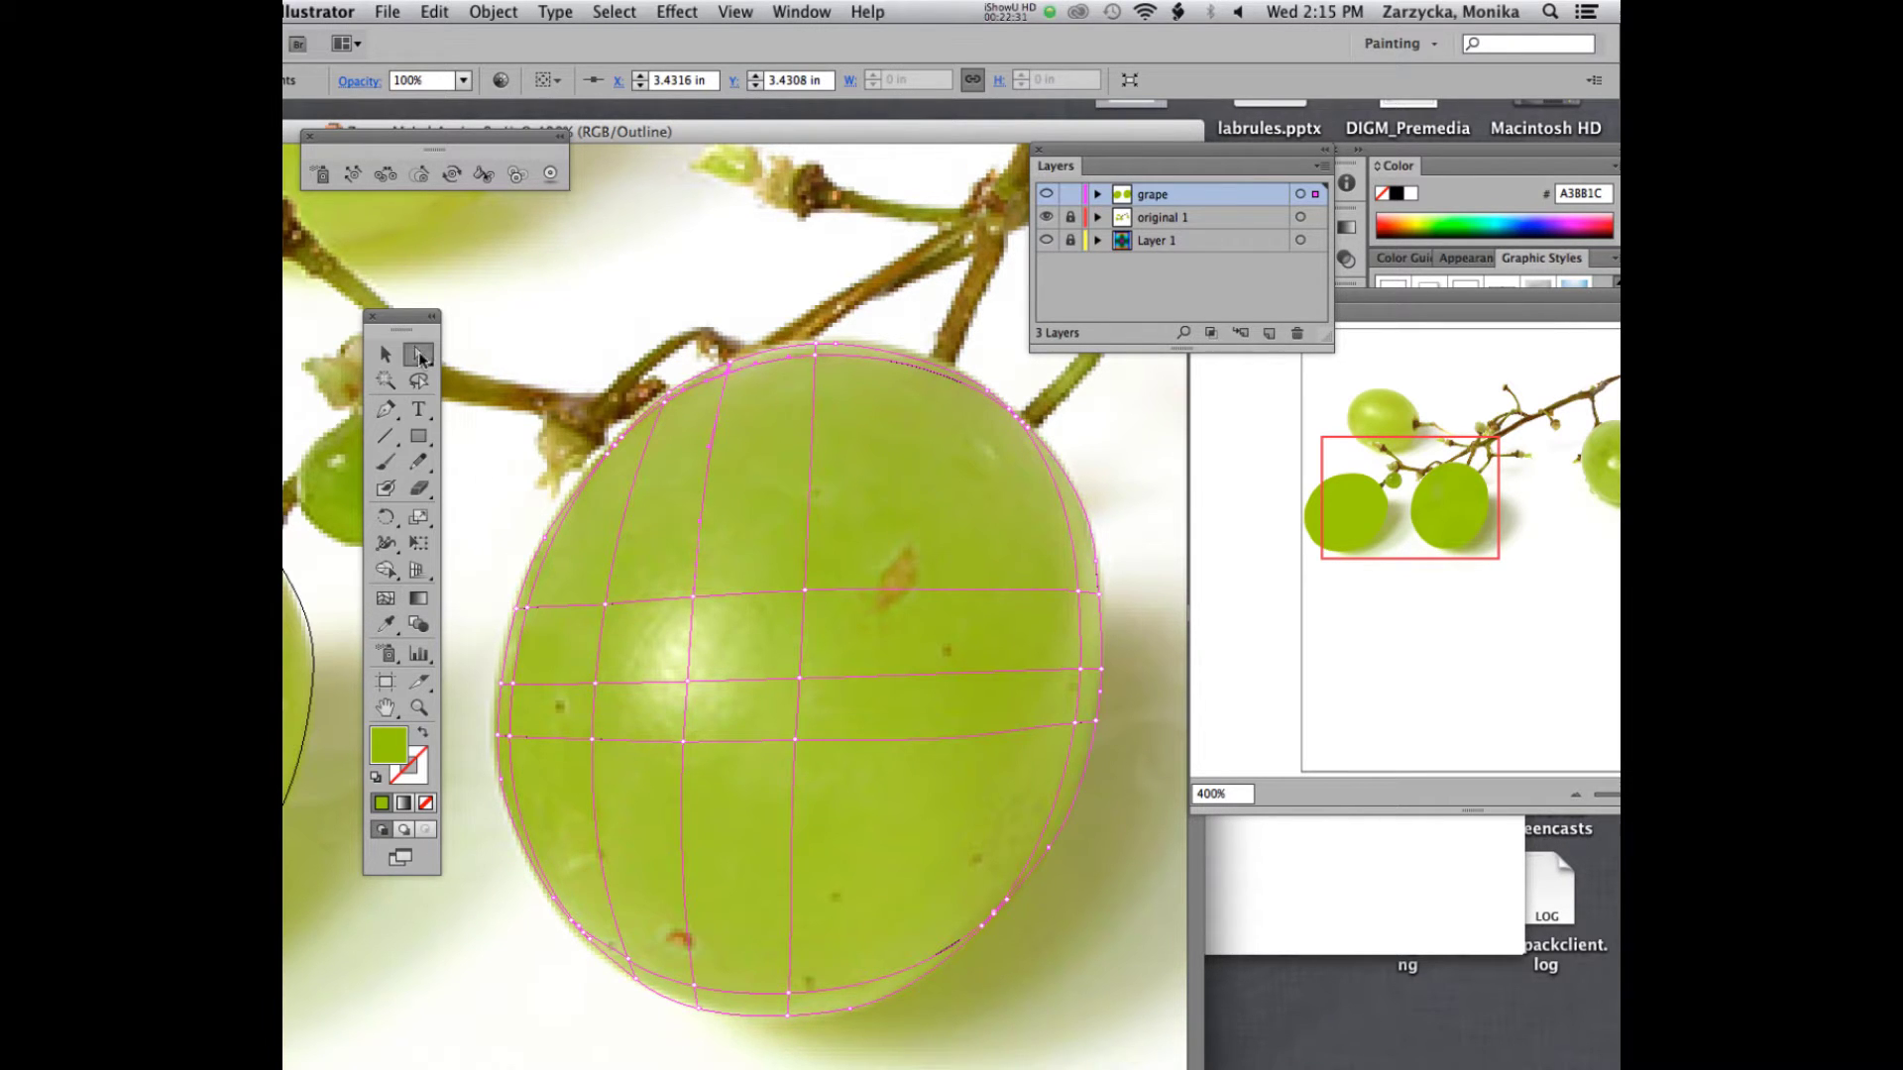
left_click(1100, 674)
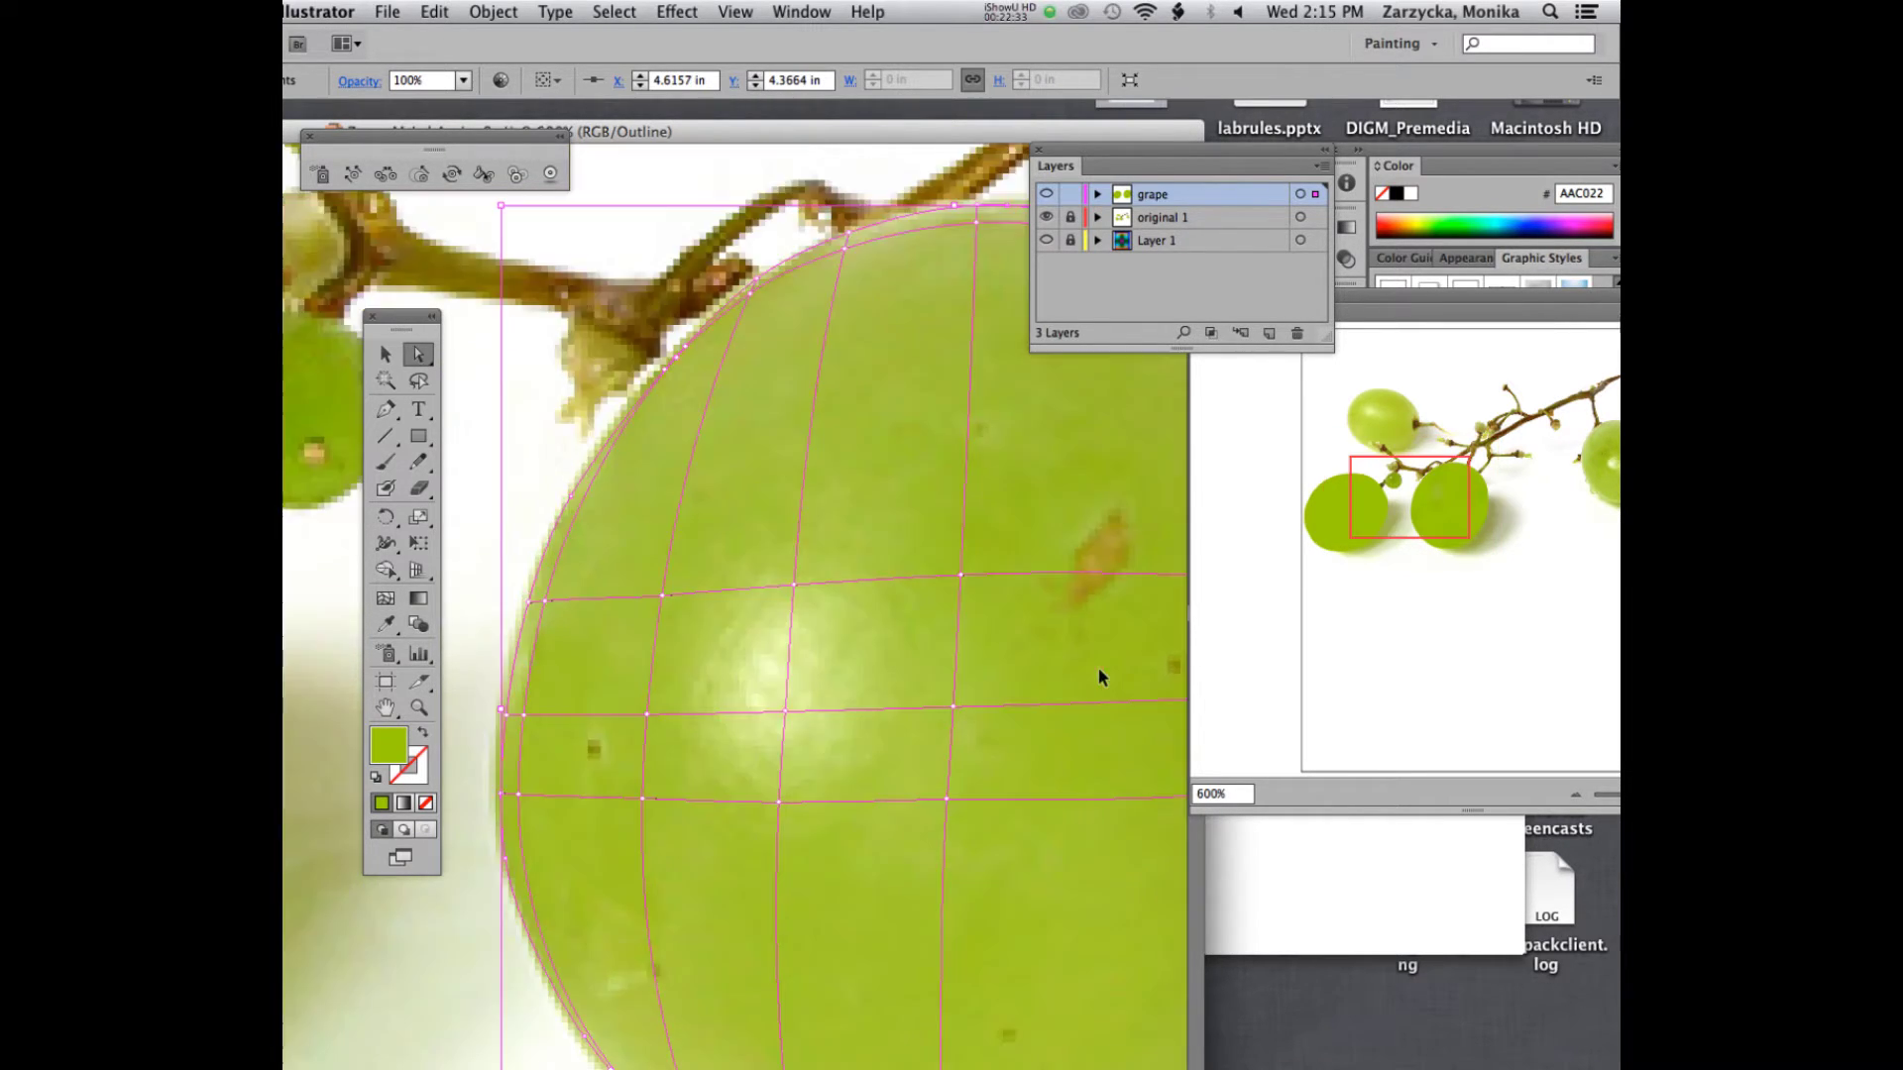
key("super+equal")
scroll(1070, 677, "down", 5)
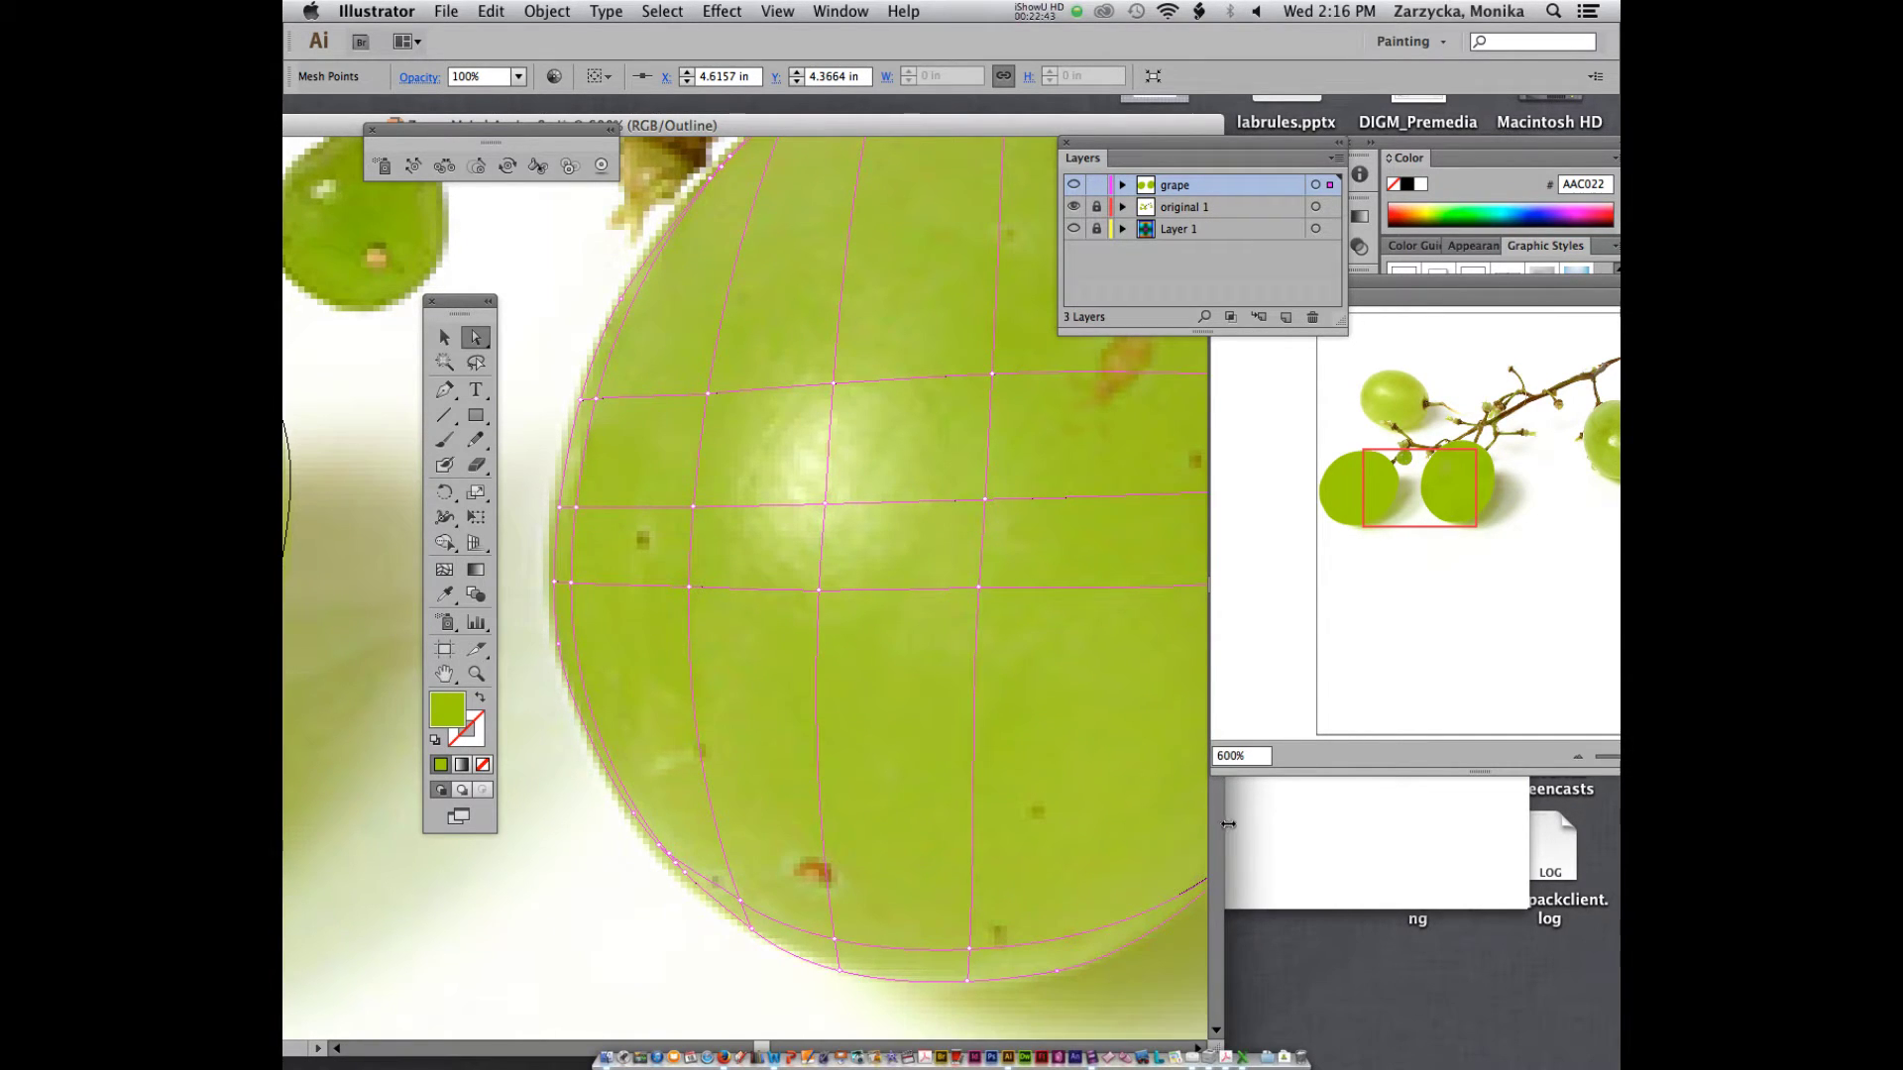
left_click_drag(1226, 821, 1561, 852)
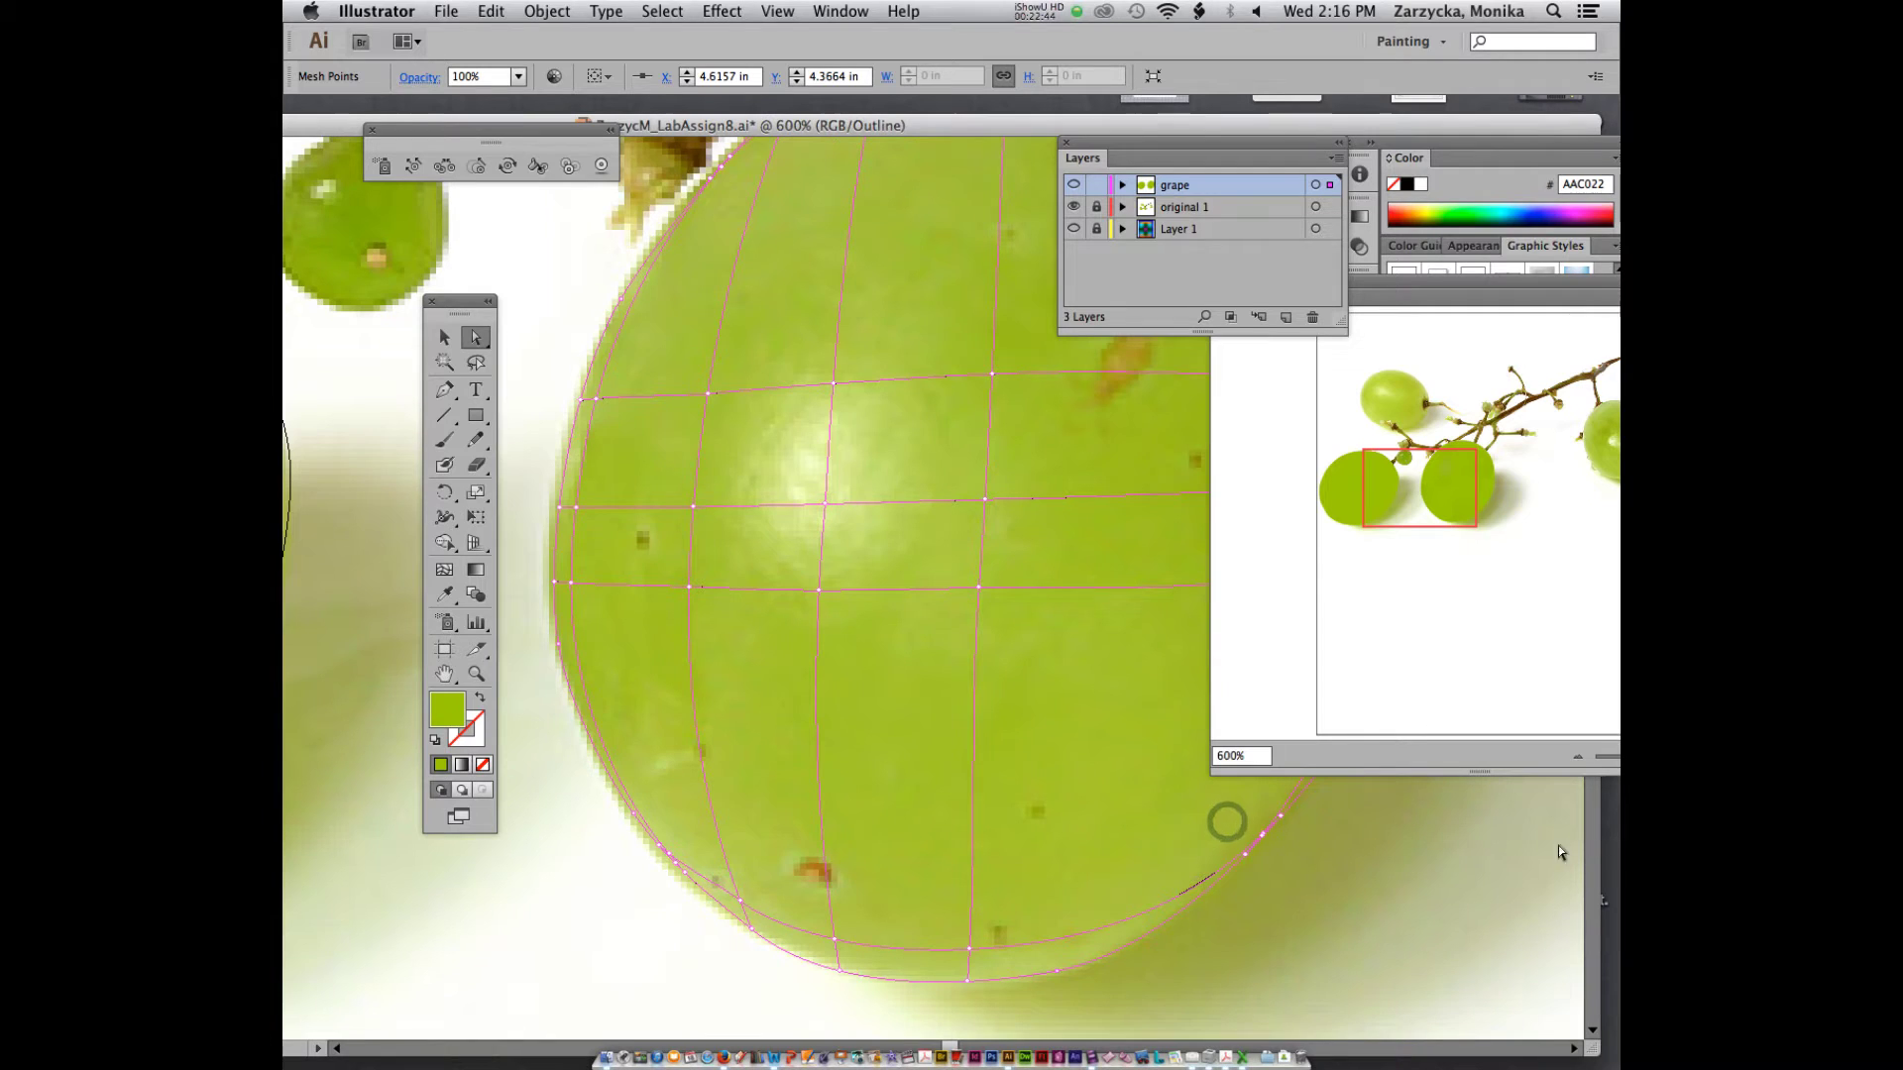
left_click(1491, 1046)
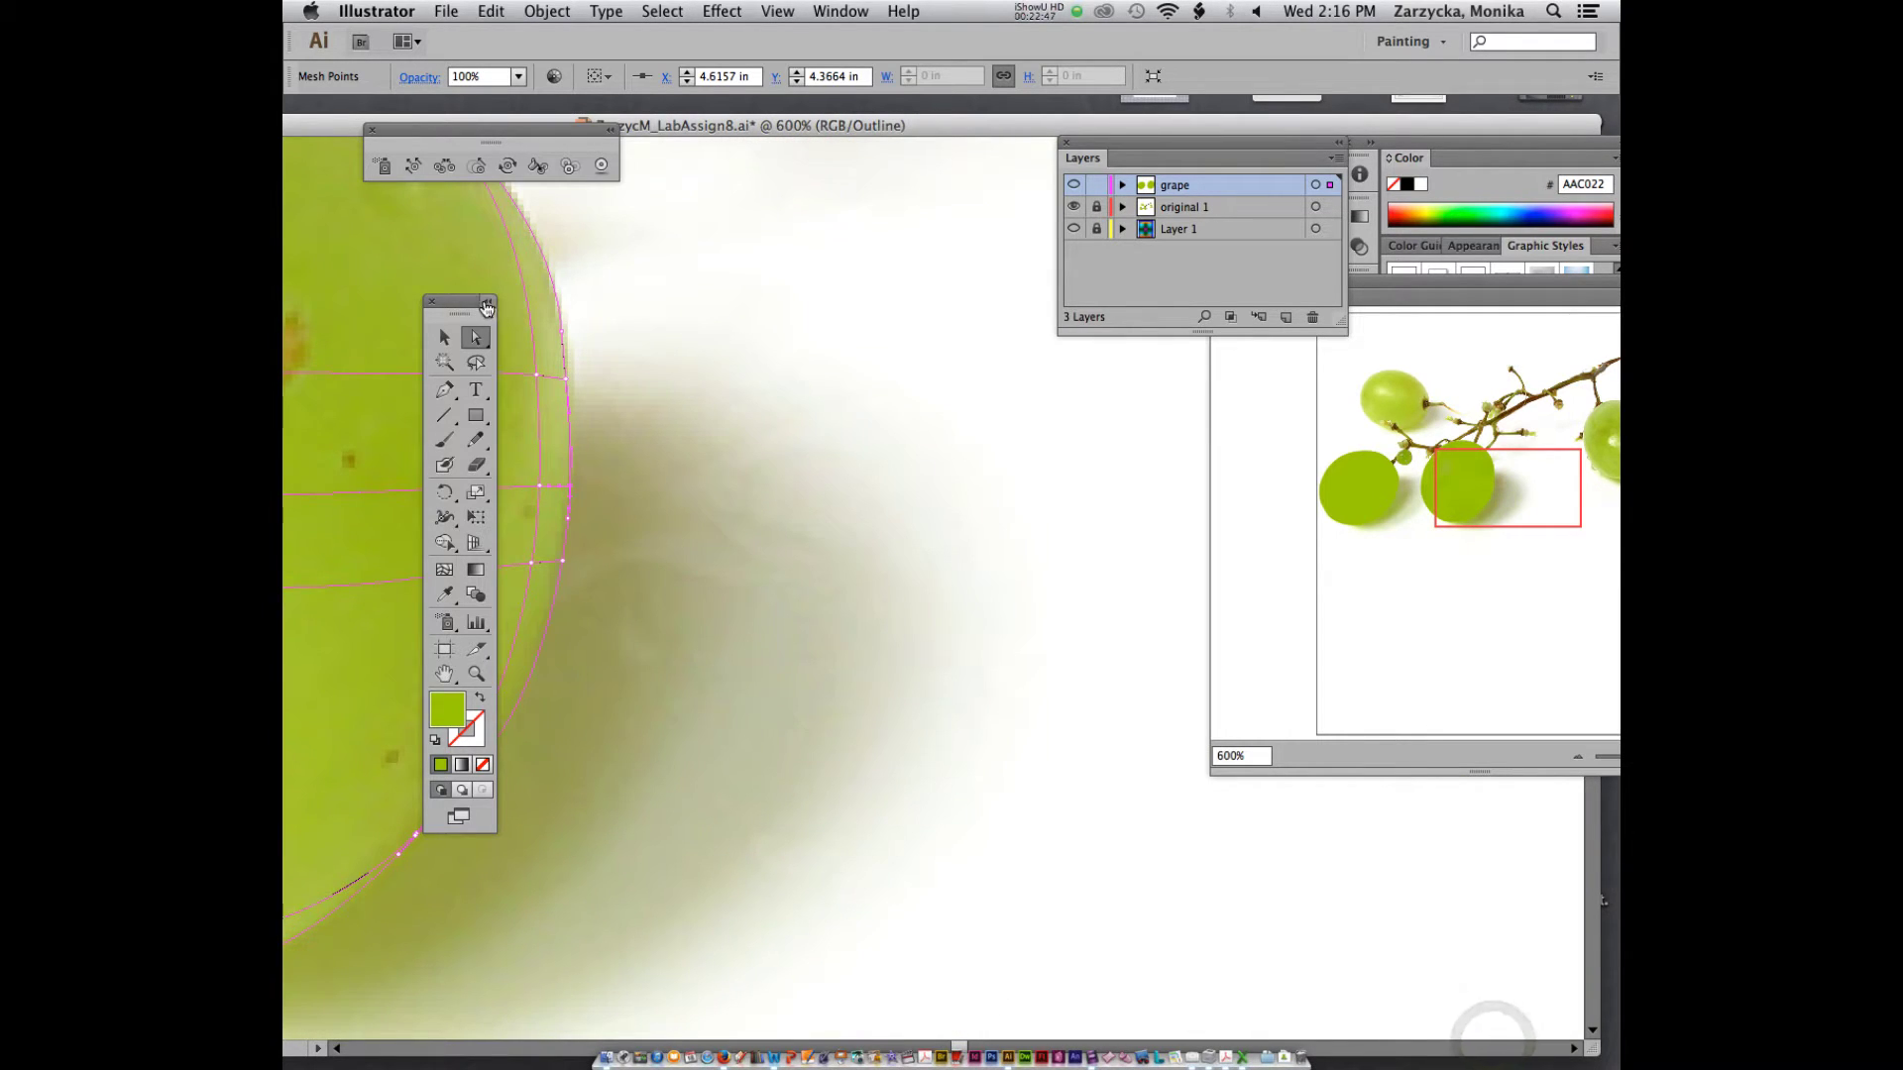
left_click_drag(464, 302, 359, 286)
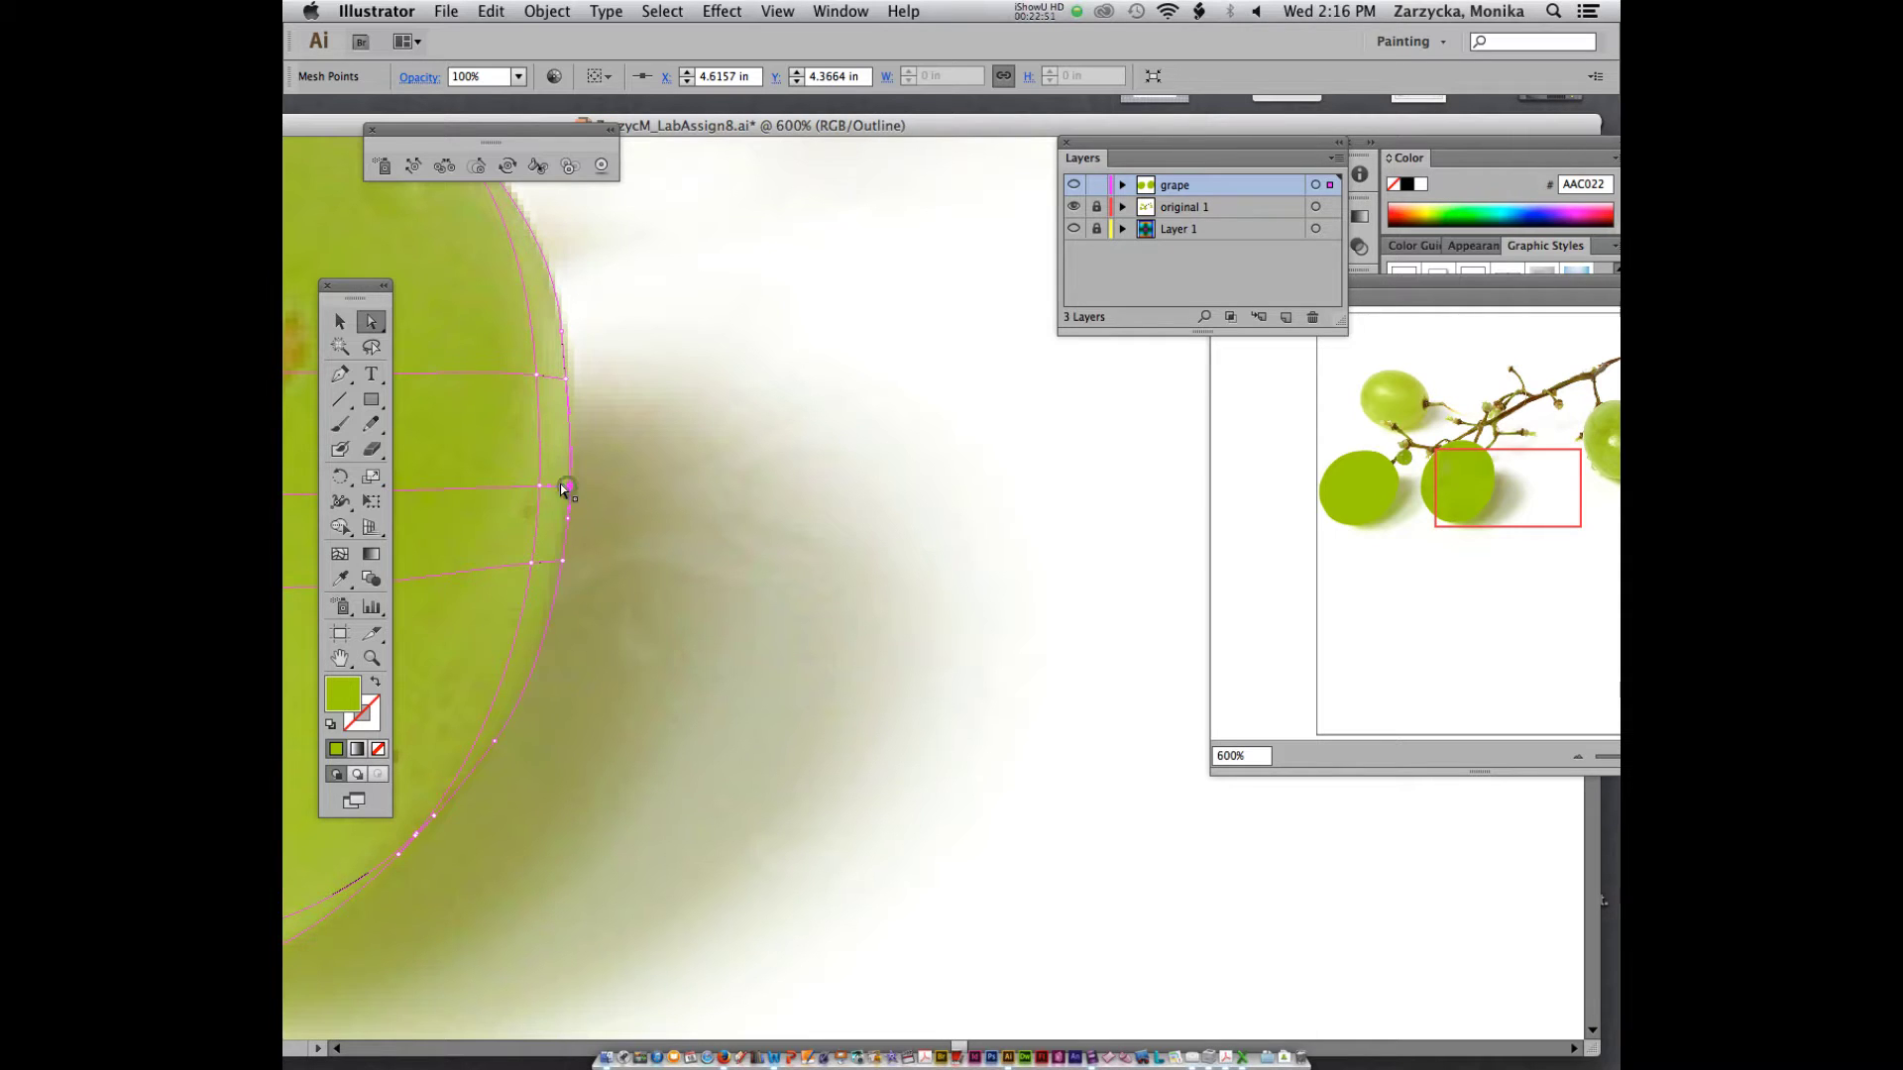
- Colour the middle mesh point on the grape's right edge with the olive green sampled from the photo beside it
left_click(565, 484)
key("i")
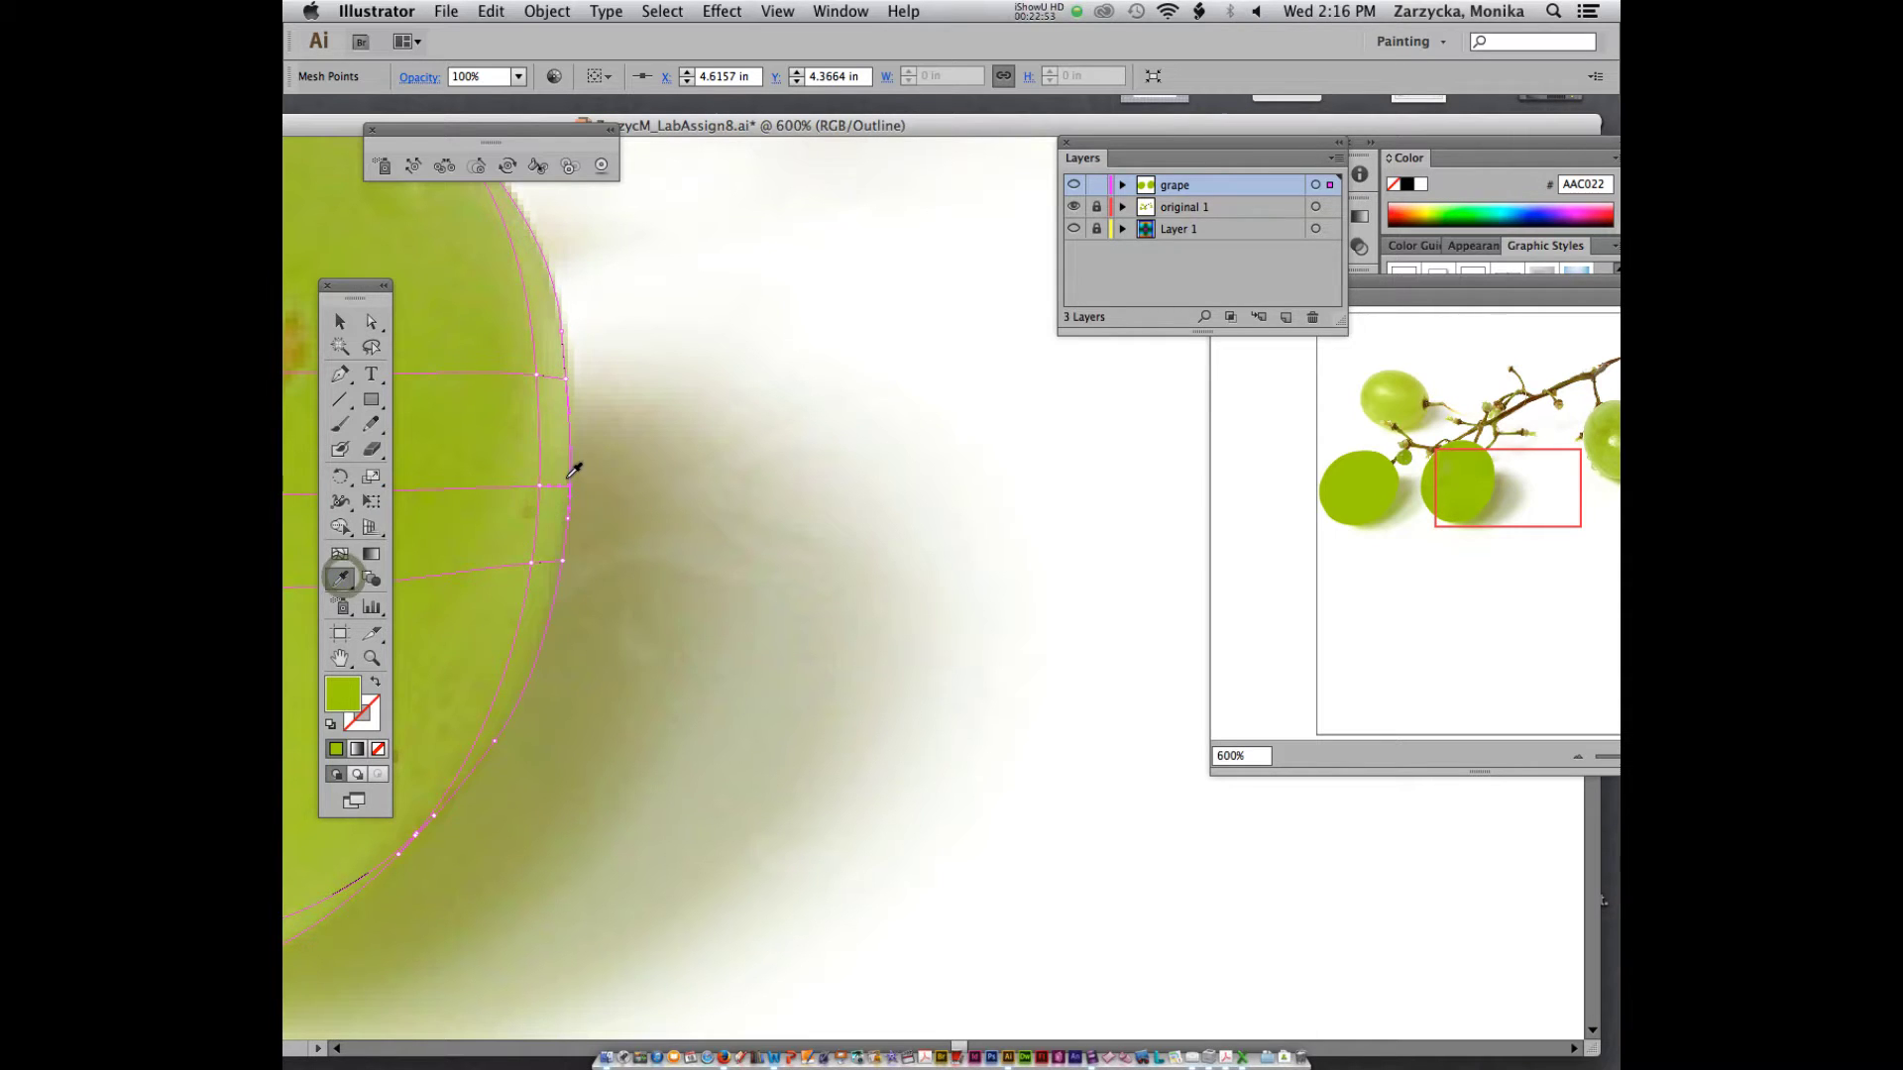
left_click(567, 480)
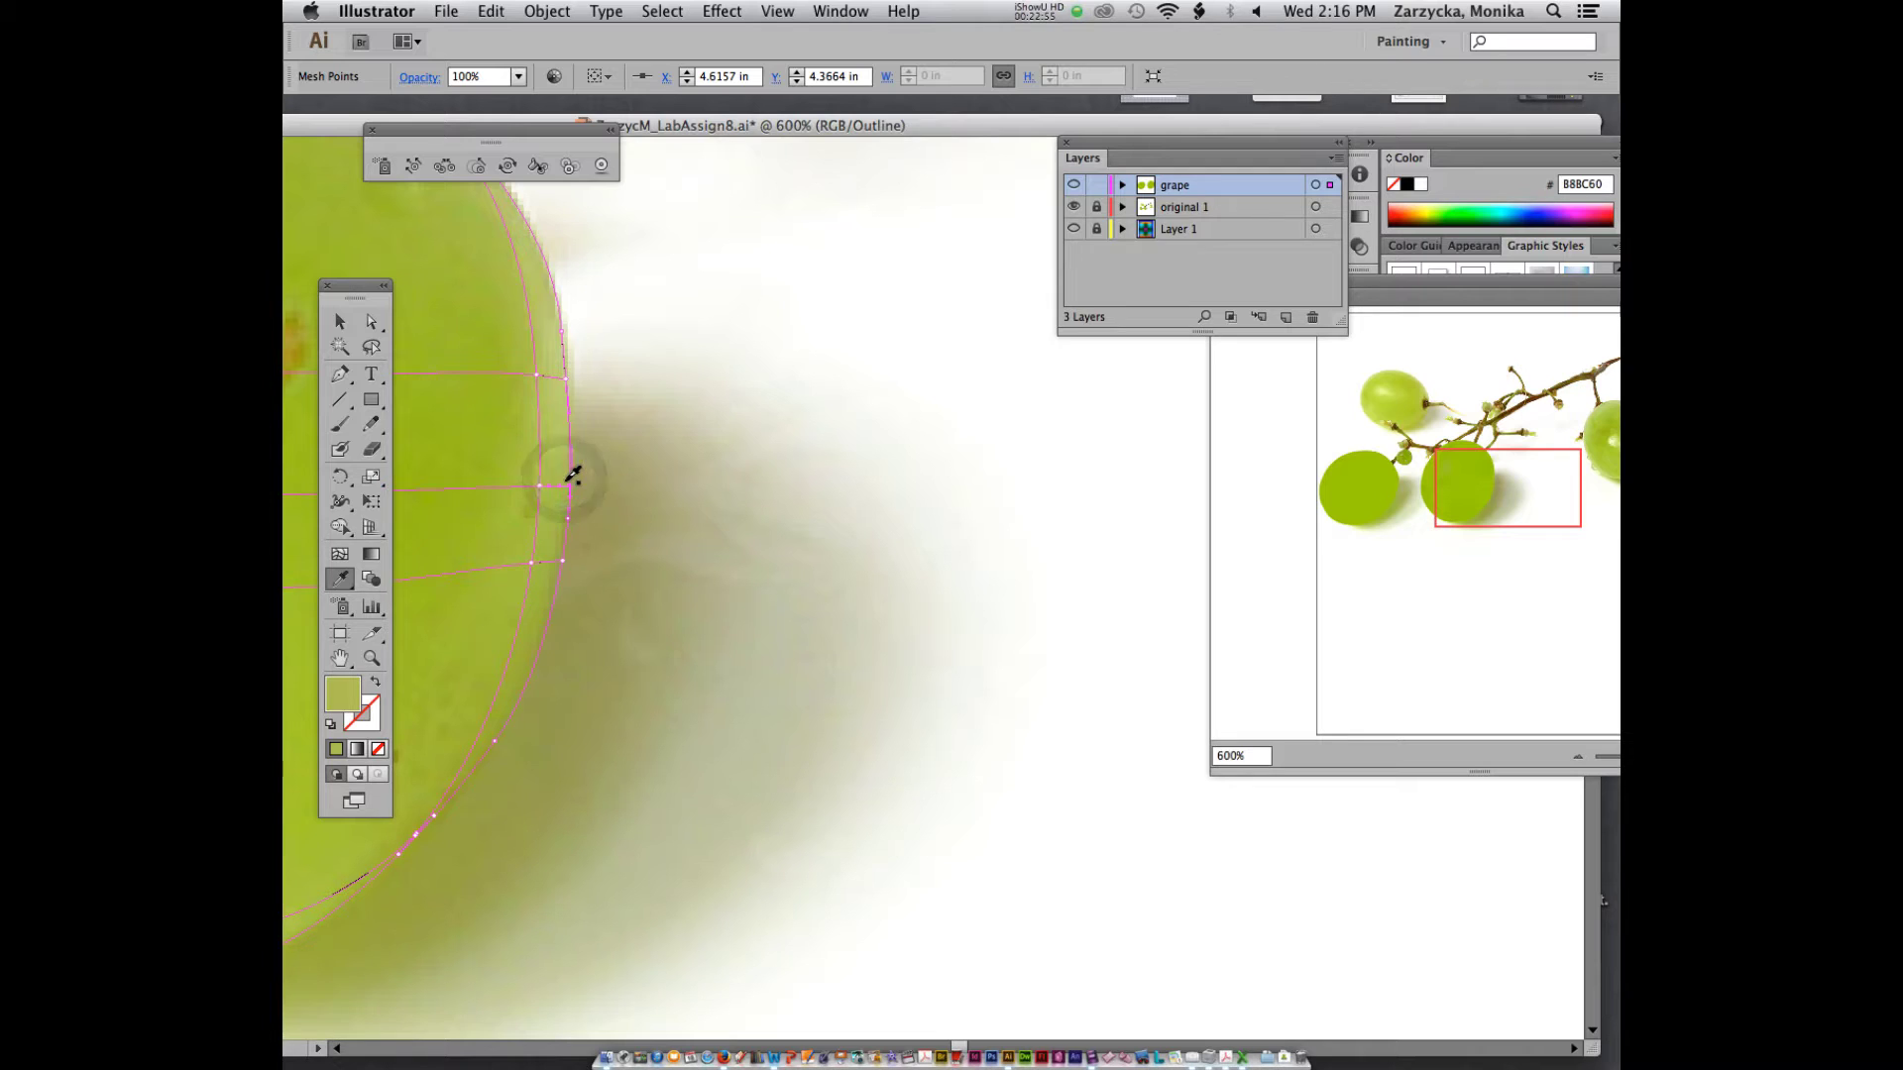
left_click(570, 474)
left_click(572, 475)
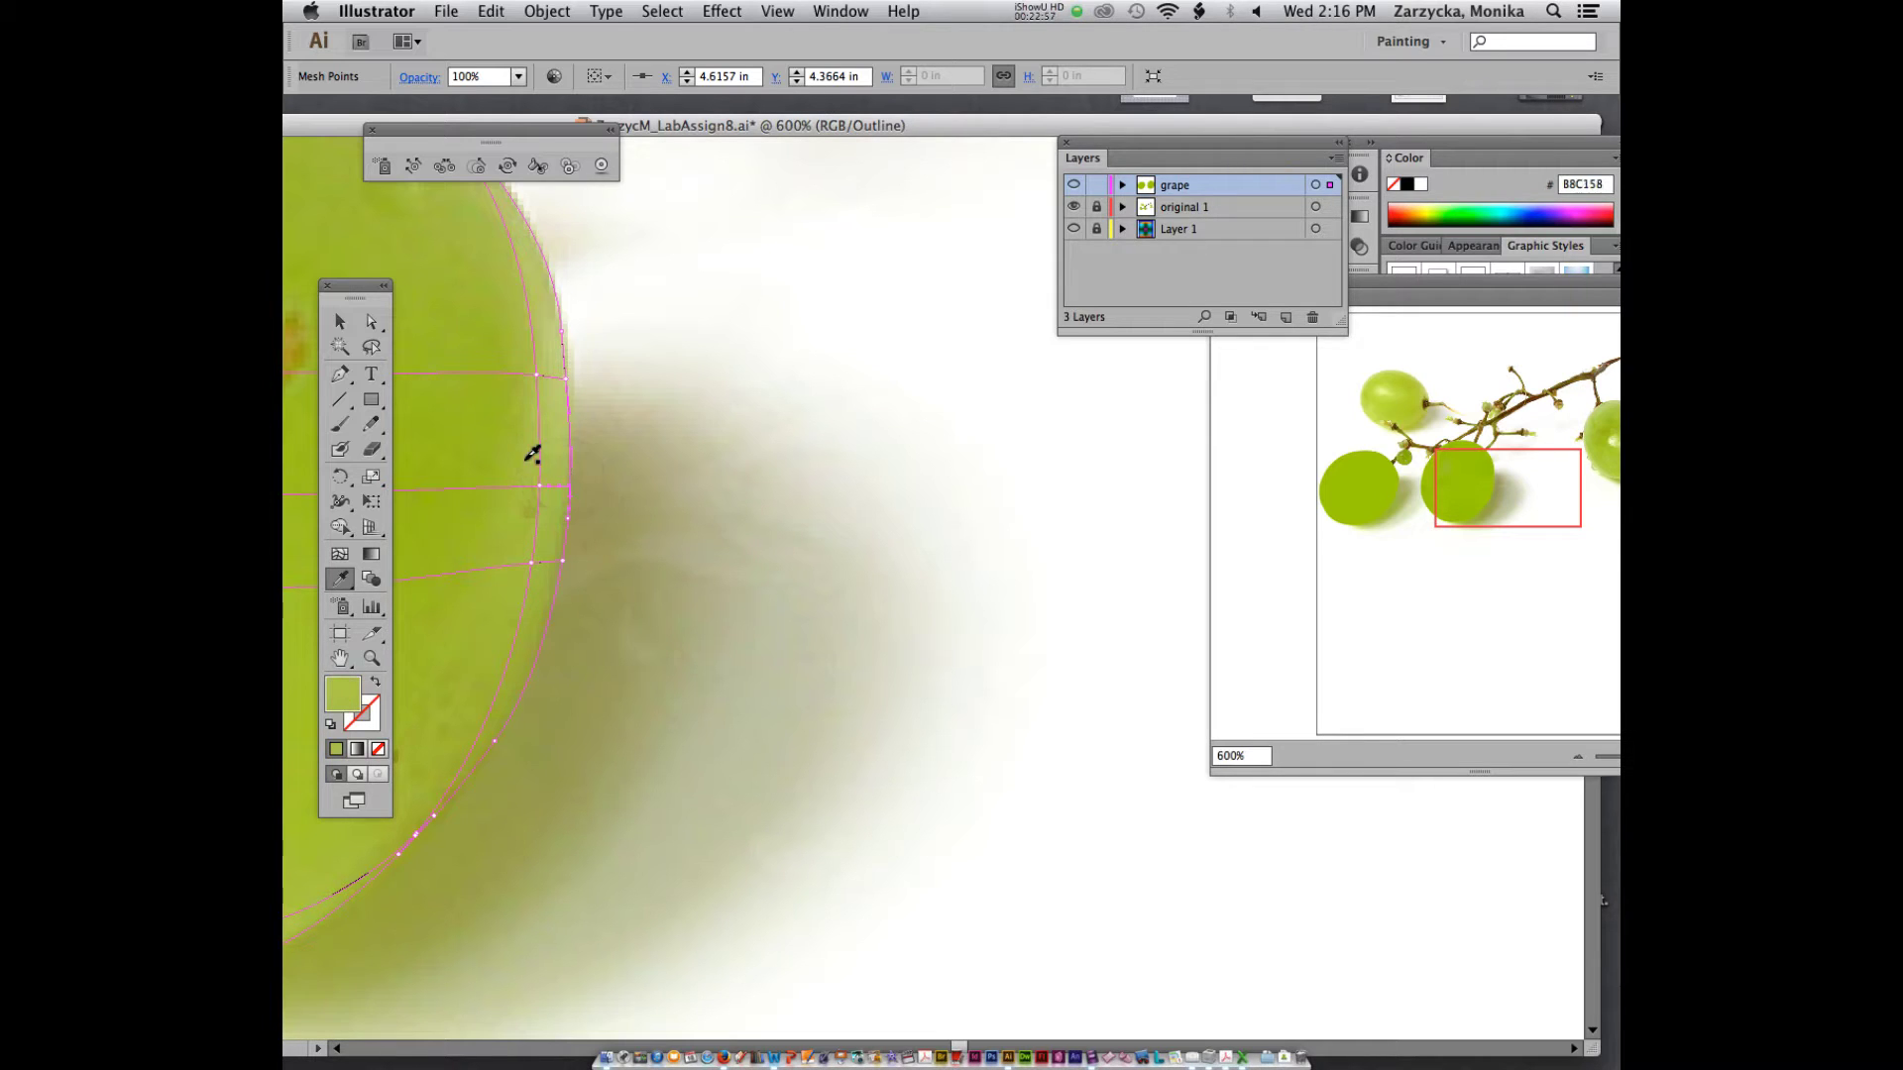
left_click(573, 476)
- Colour the upper mesh point on the grape's right edge with the pale green sampled from the adjacent photo edge
left_click(371, 321)
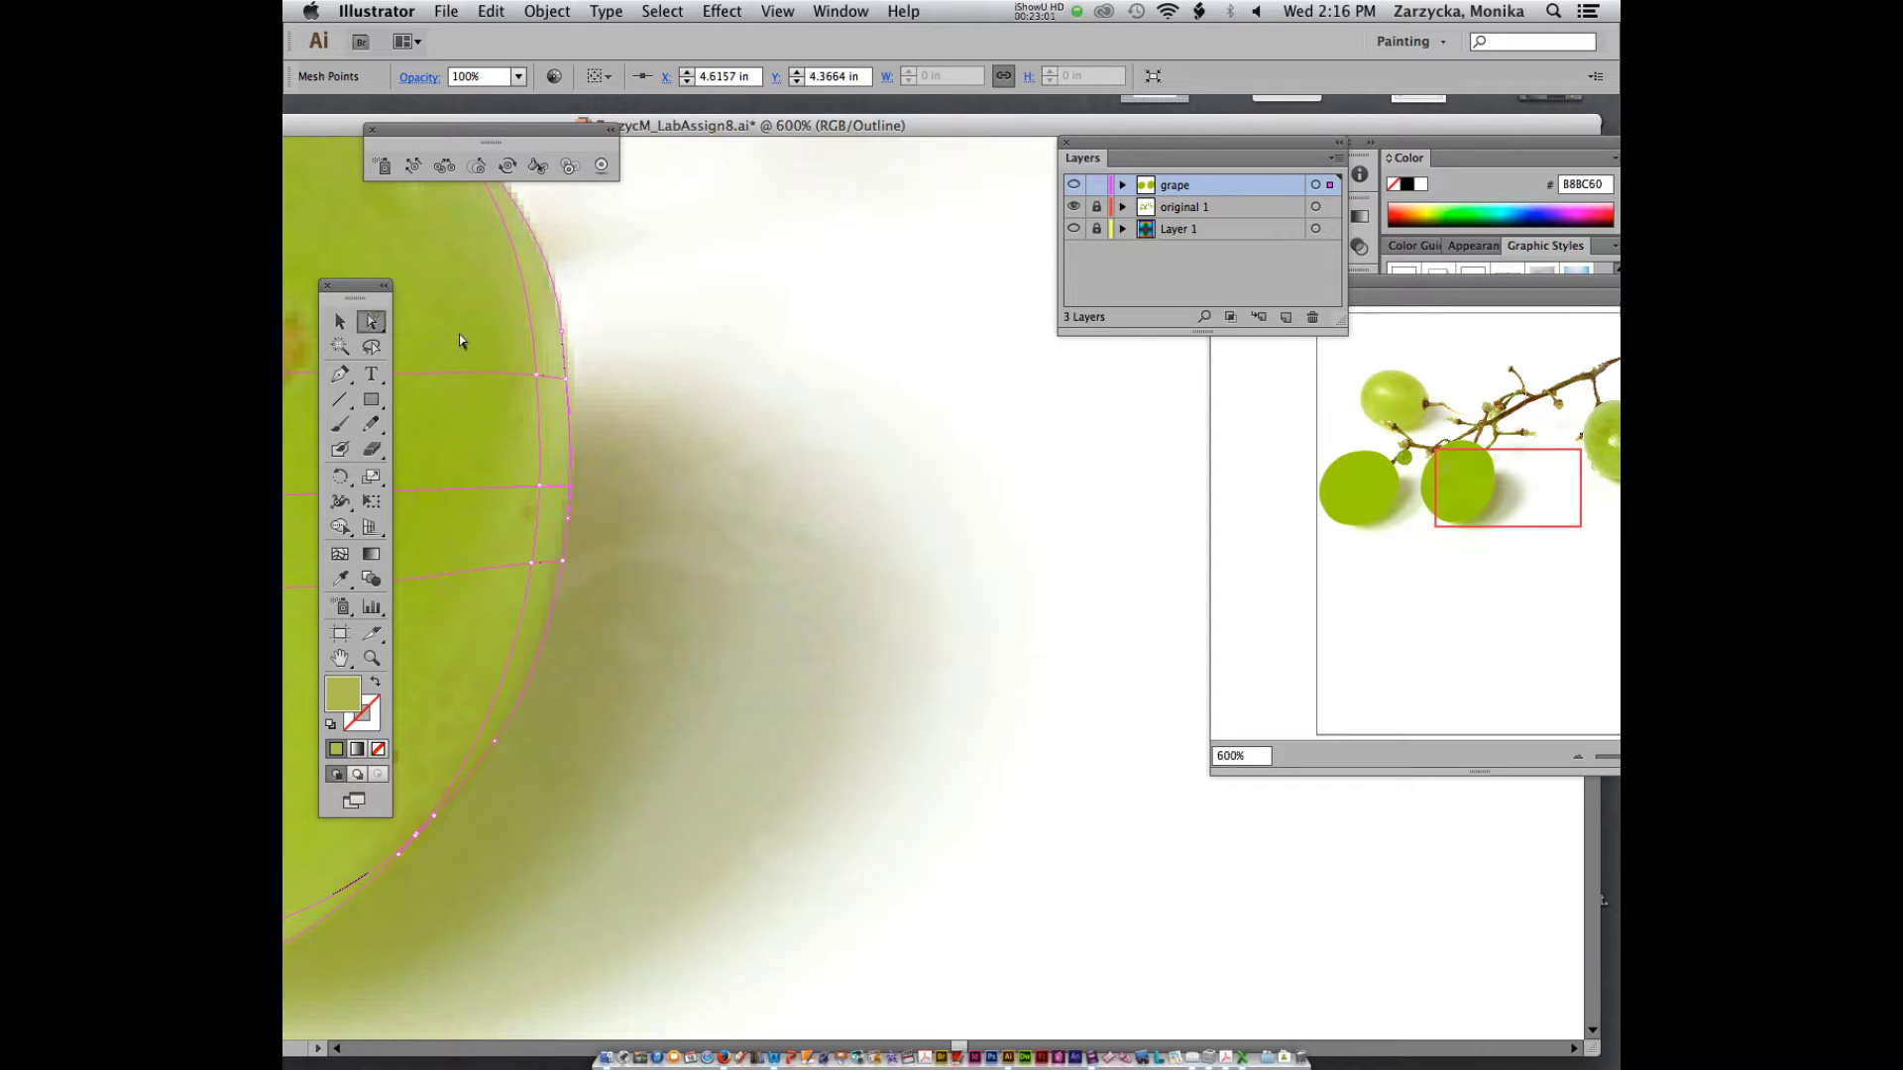
left_click(563, 380)
left_click(563, 381)
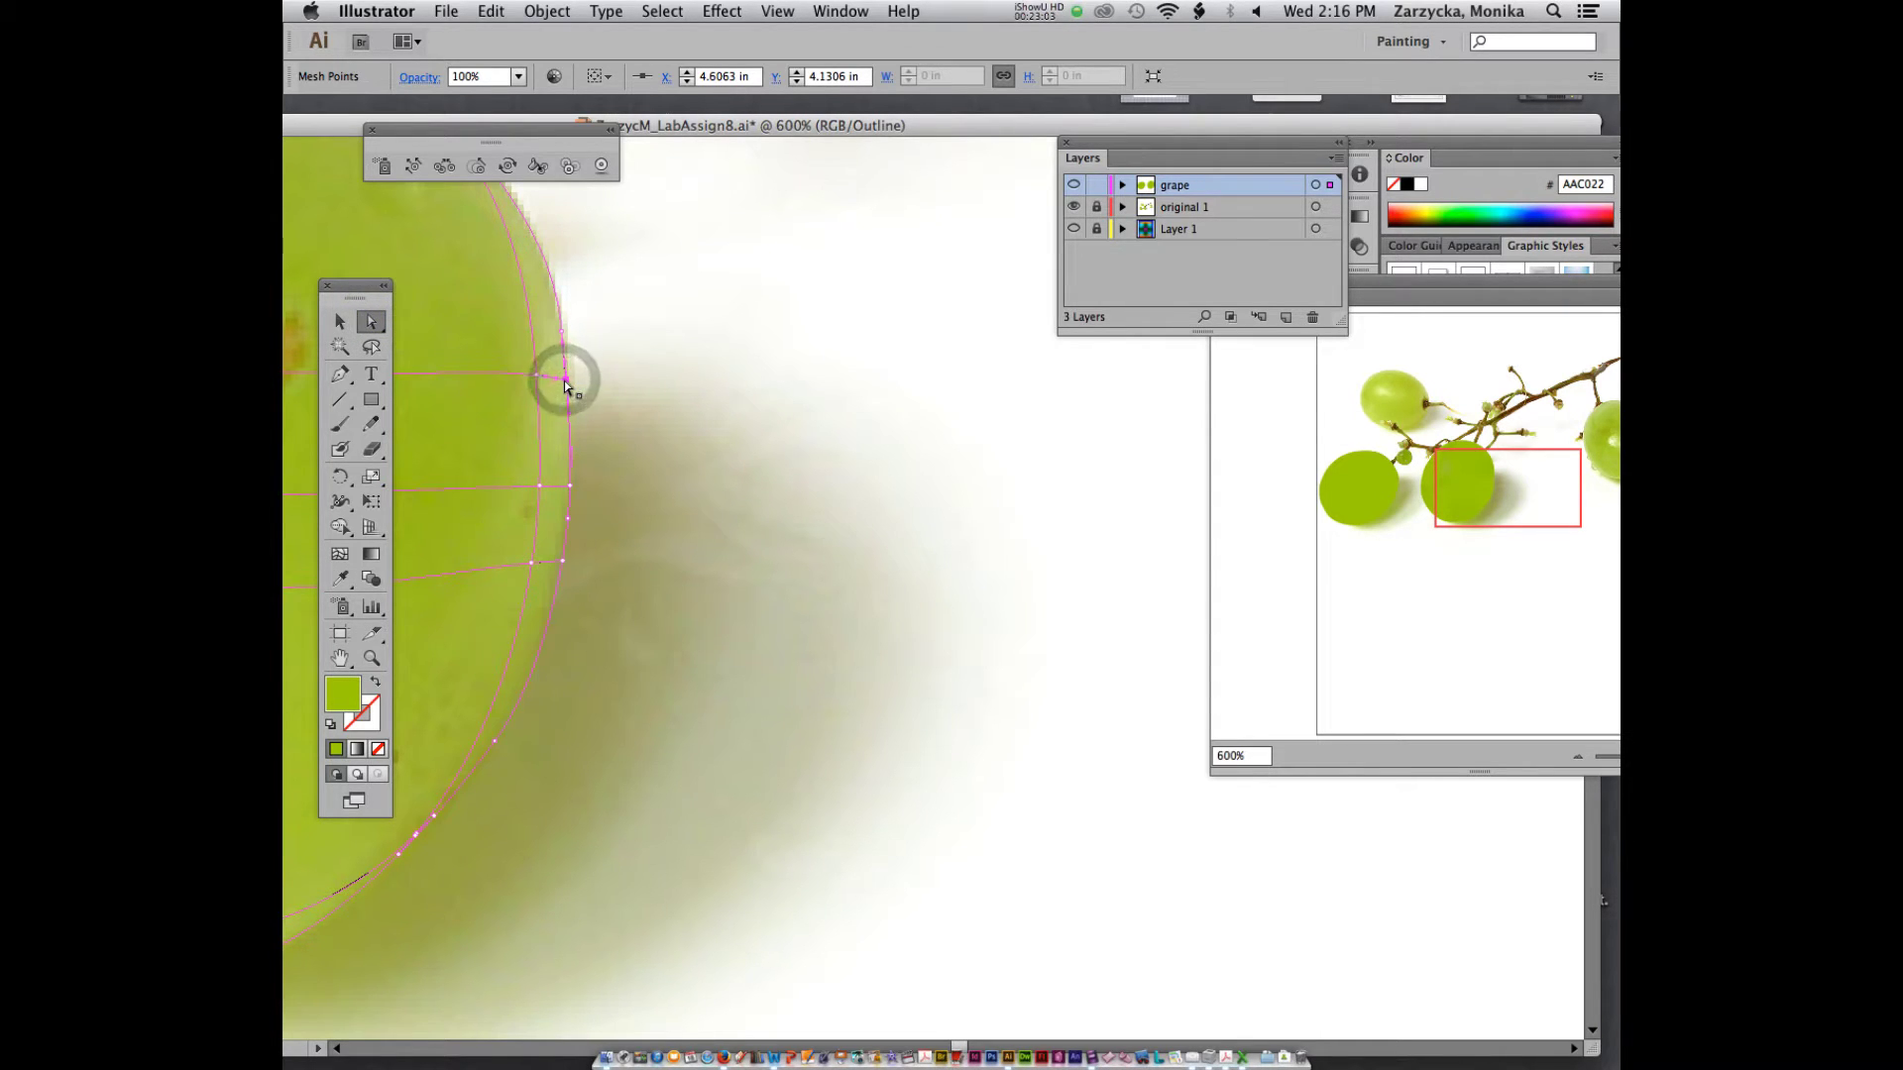
key("i")
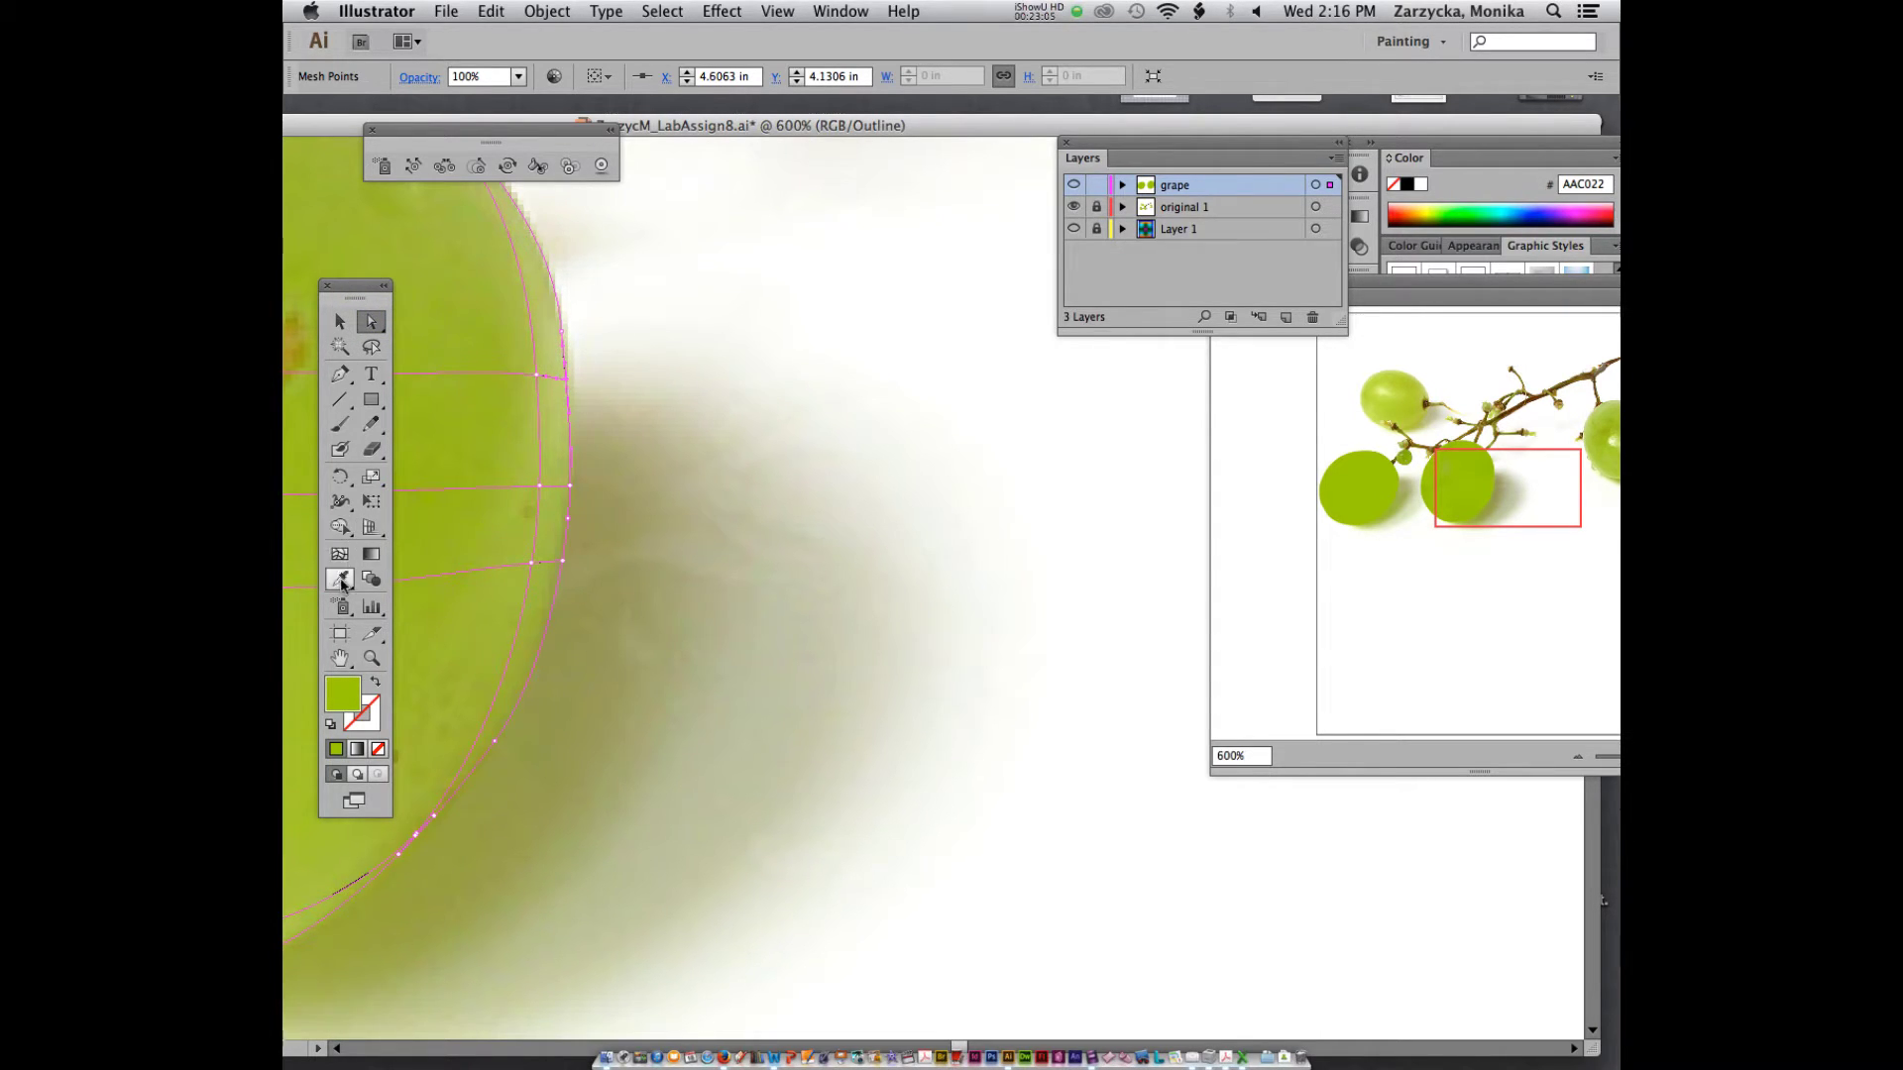
left_click(560, 372)
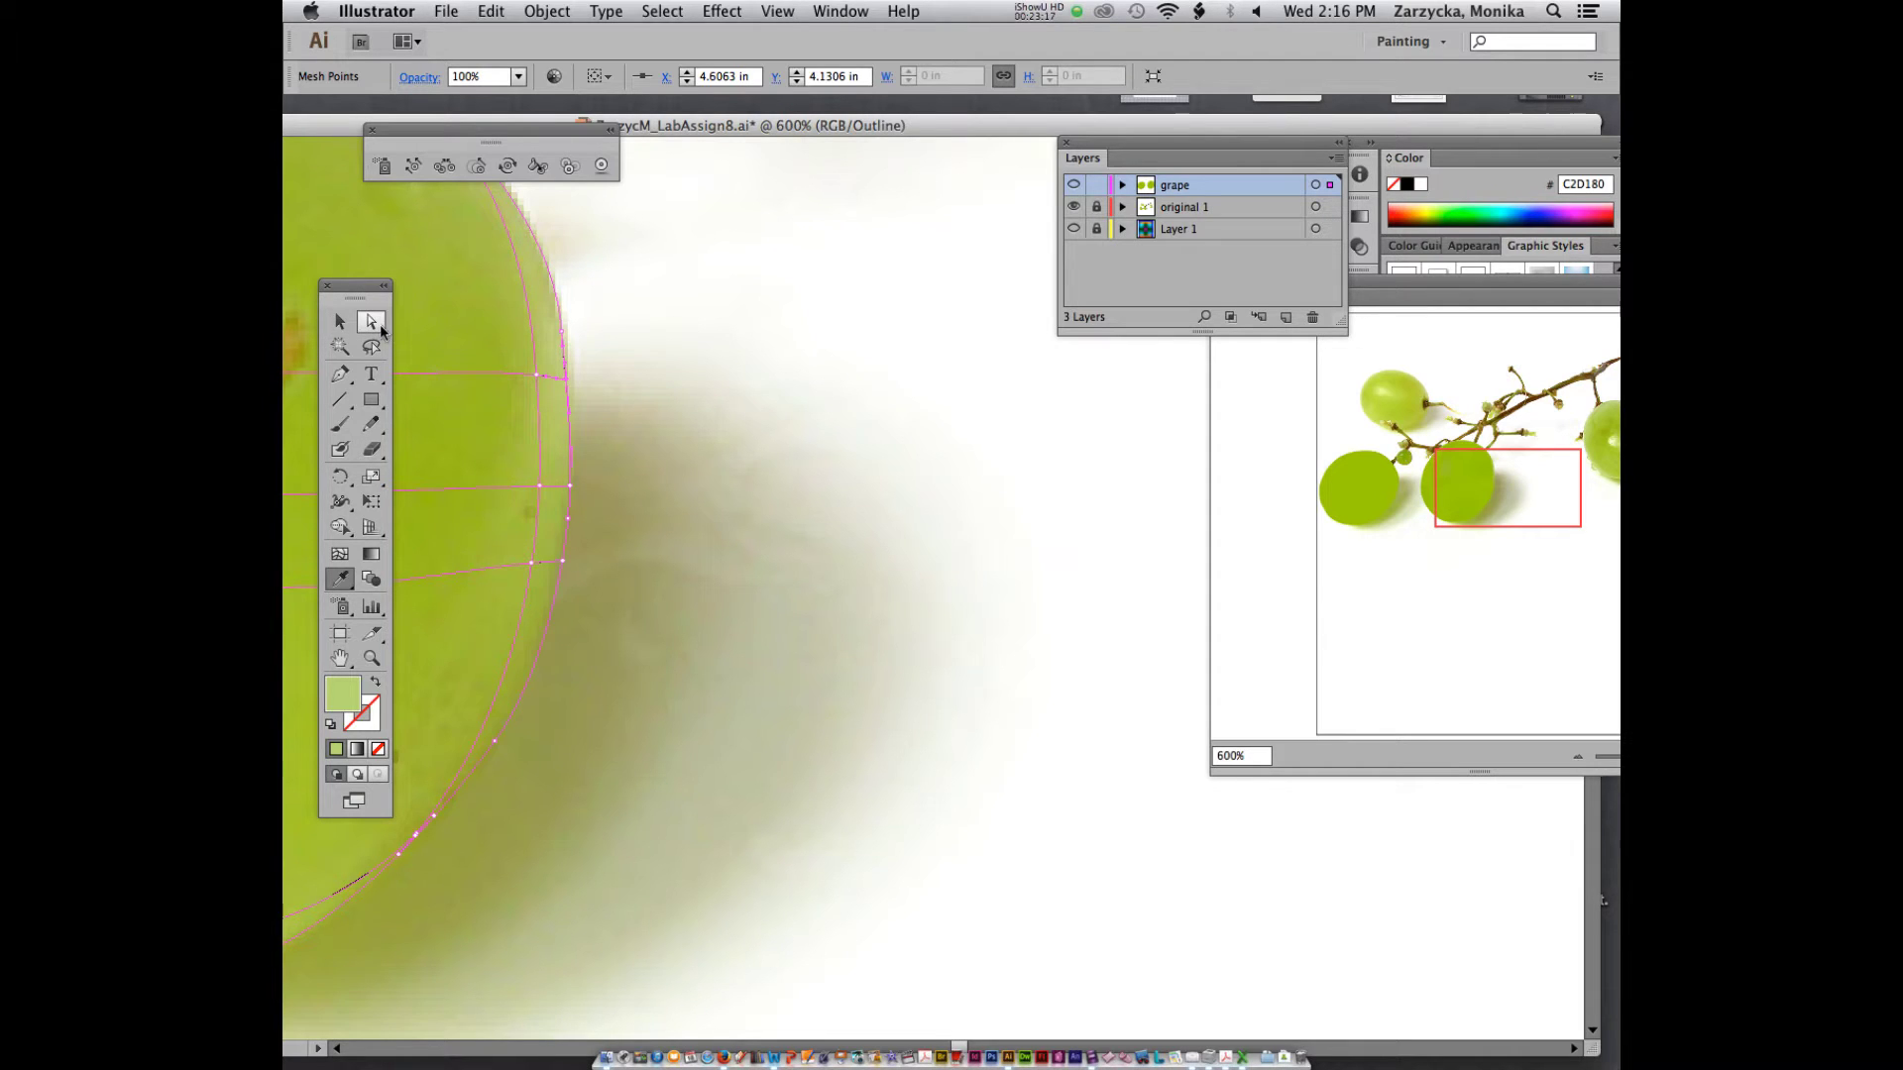
- Colour the lower mesh point on the grape's right edge with the darker green sampled from the photo beside it
left_click(372, 322)
left_click(564, 565)
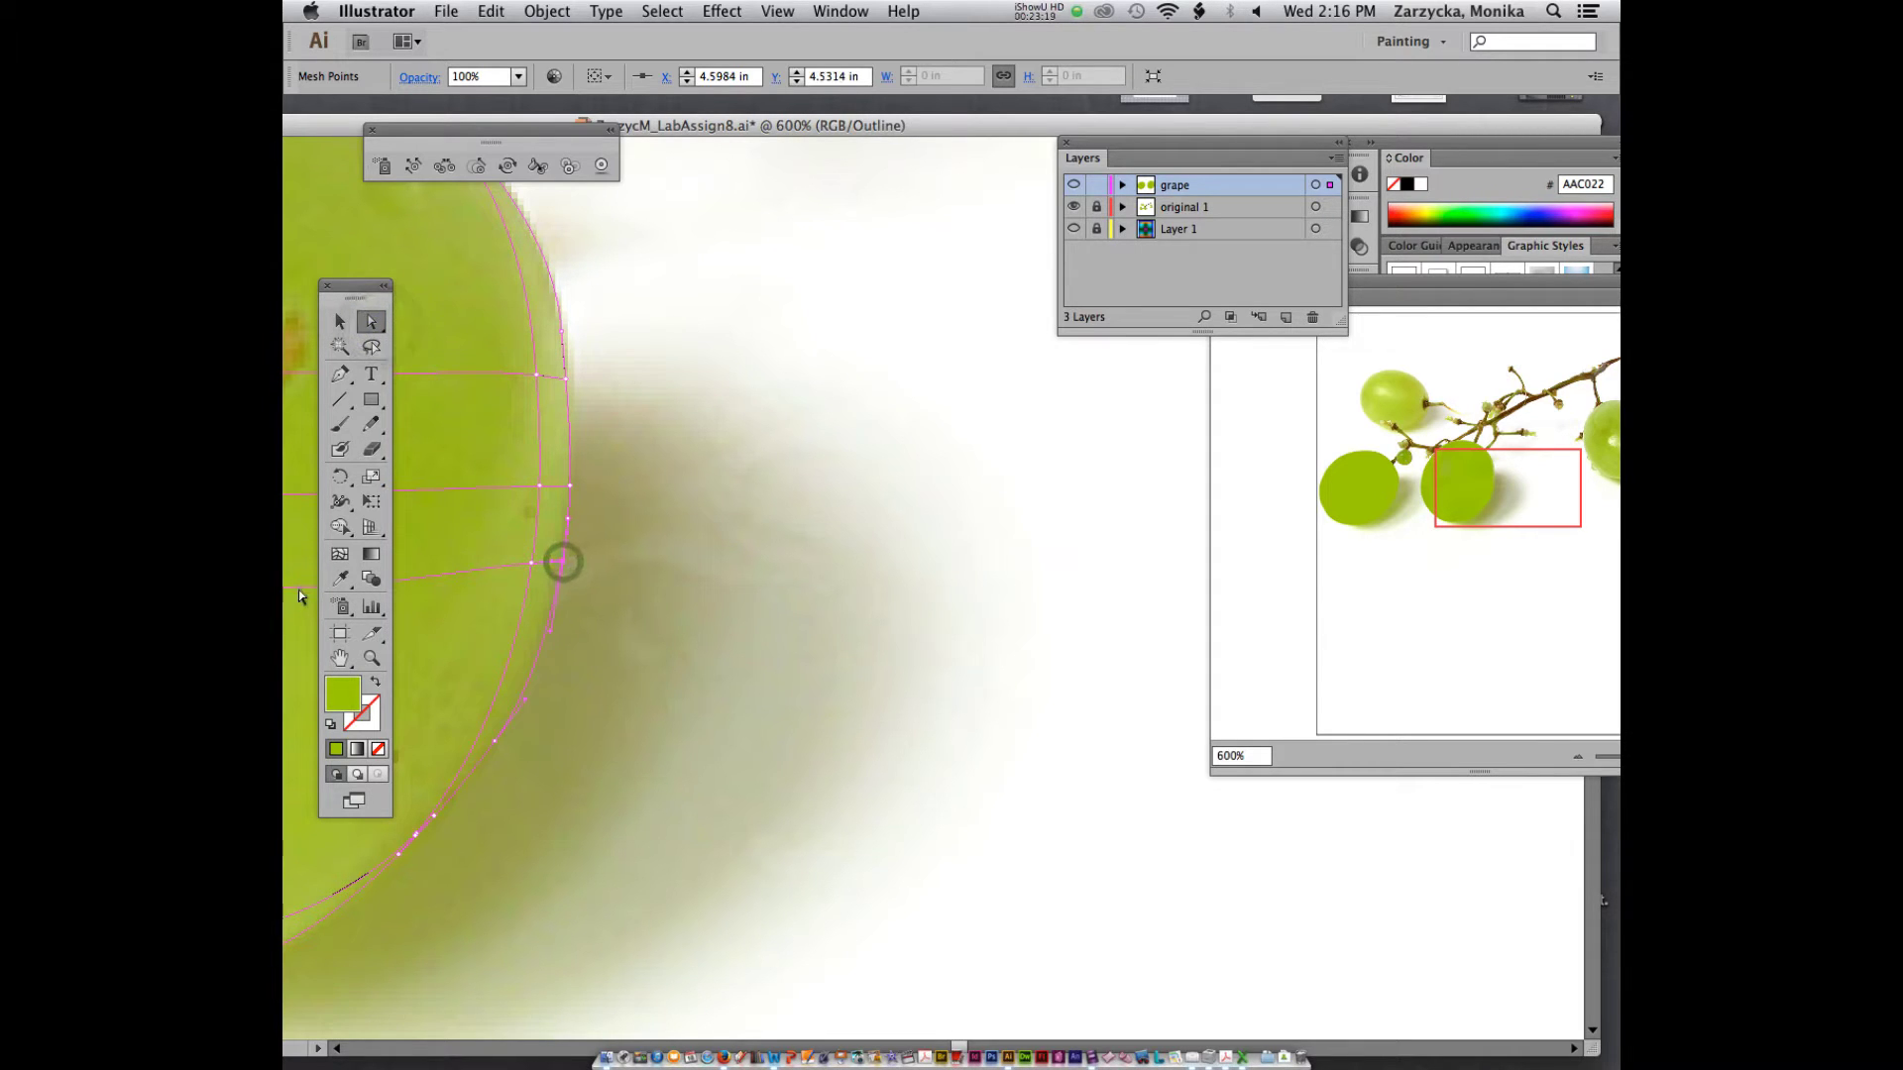
key("i")
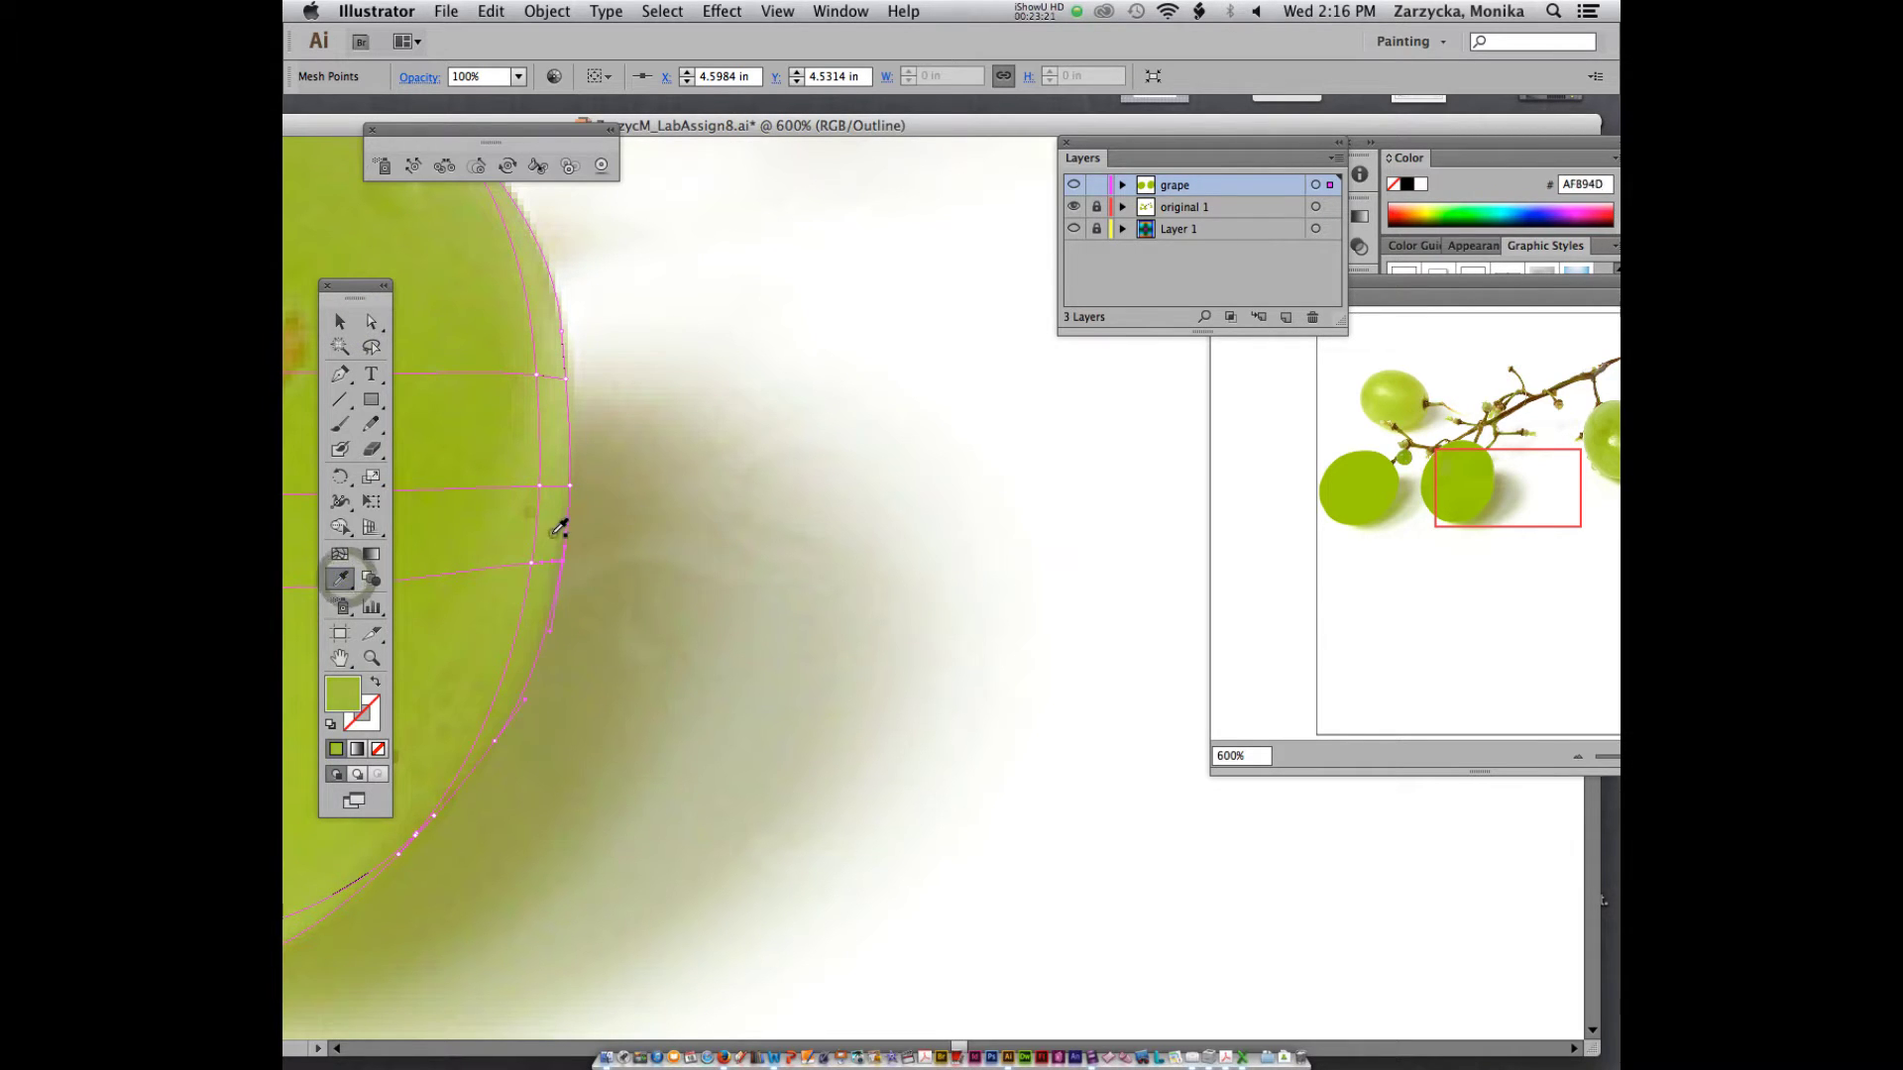
left_click(554, 531)
left_click(551, 583)
left_click(558, 573)
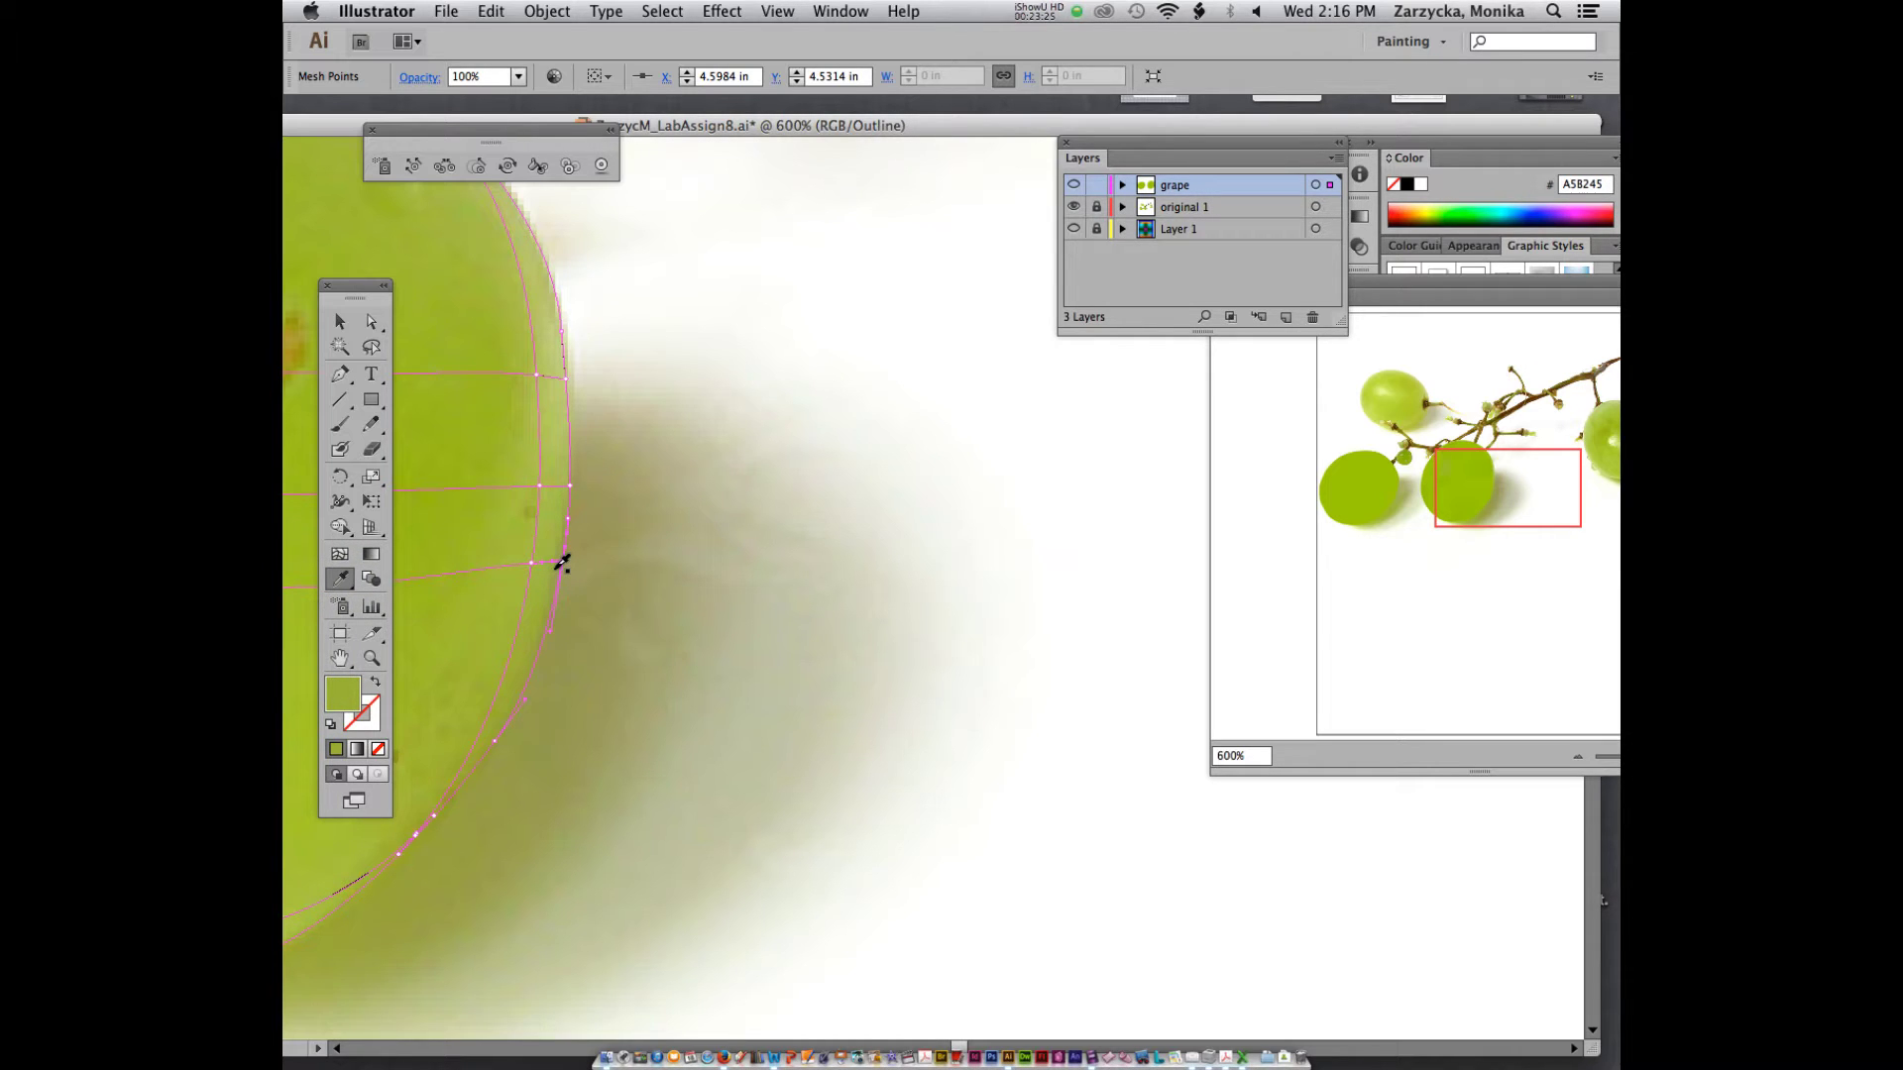
- Resample the green for the selected lower mesh point on the grape's right edge from the photo just beside it
left_click(558, 538)
left_click(559, 543)
- Select the next point down the grape's lower right edge and sample the olive green from the photo beside it
key("a")
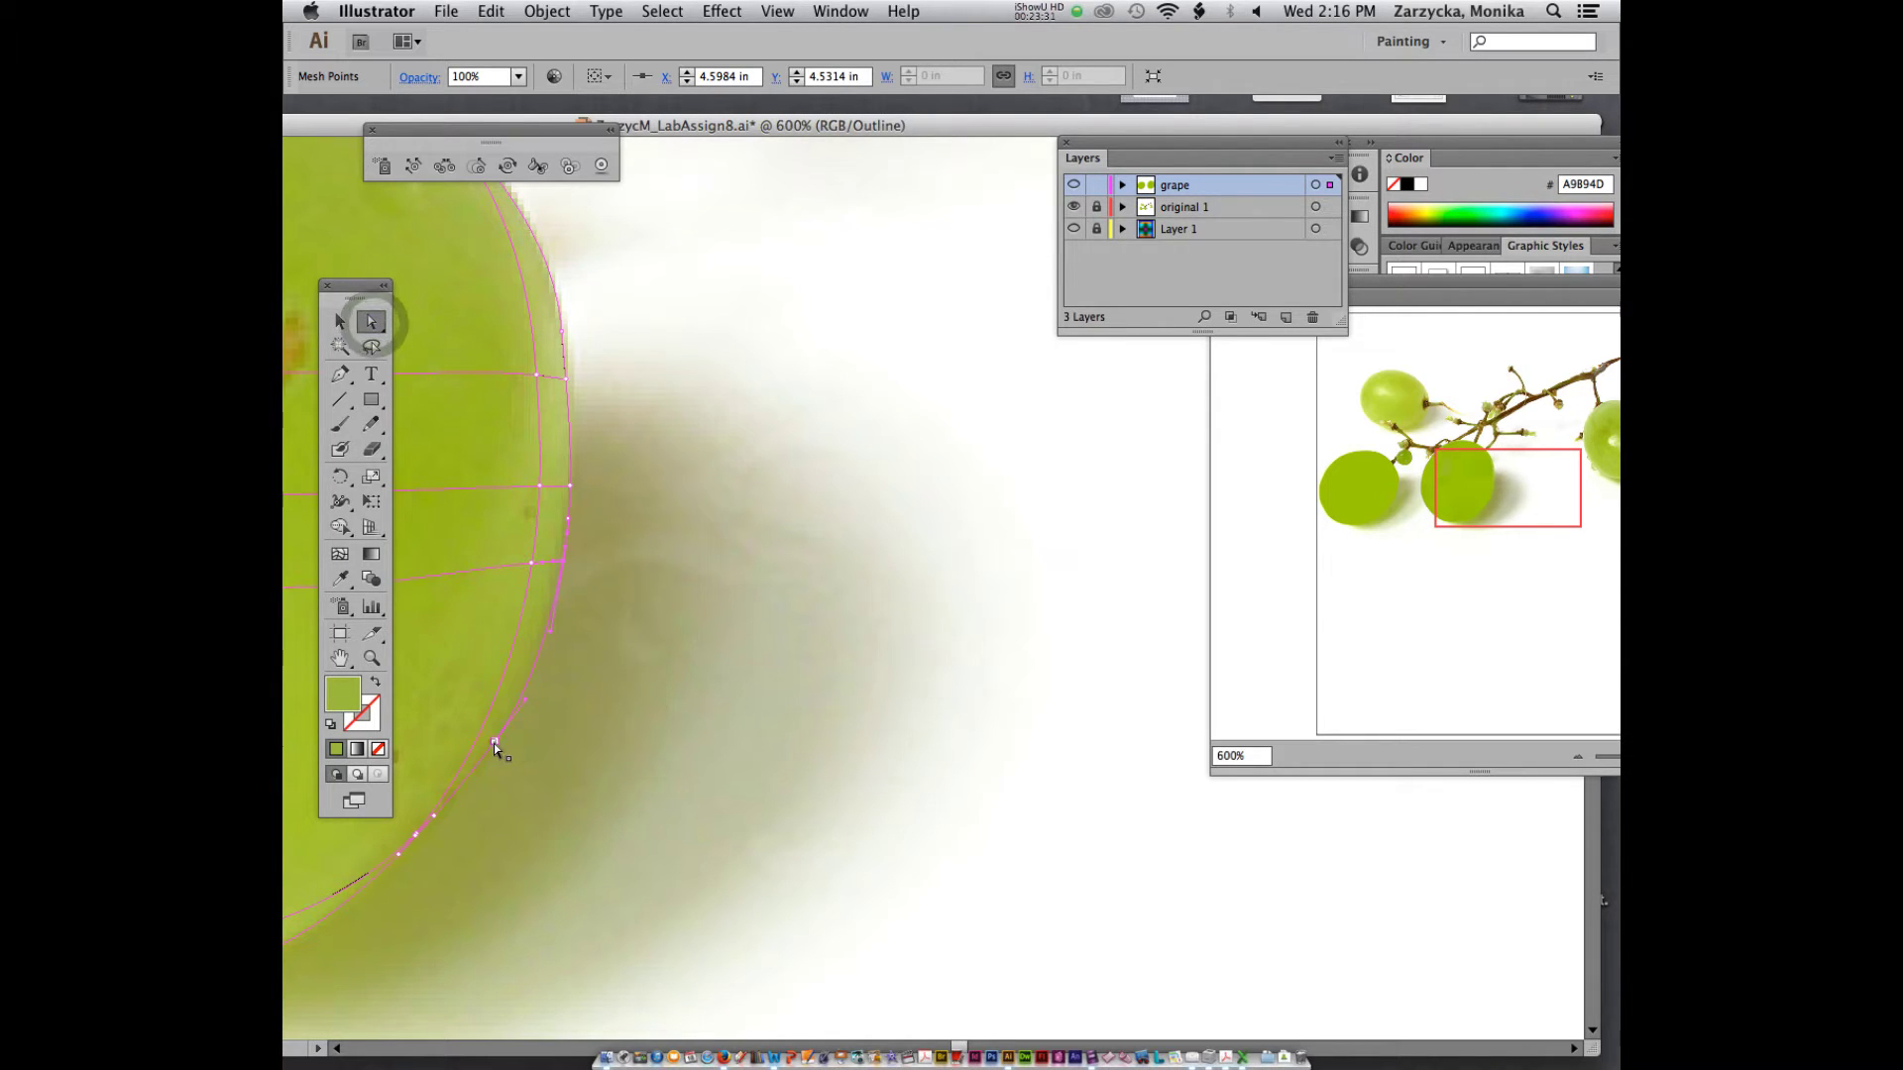
left_click(493, 743)
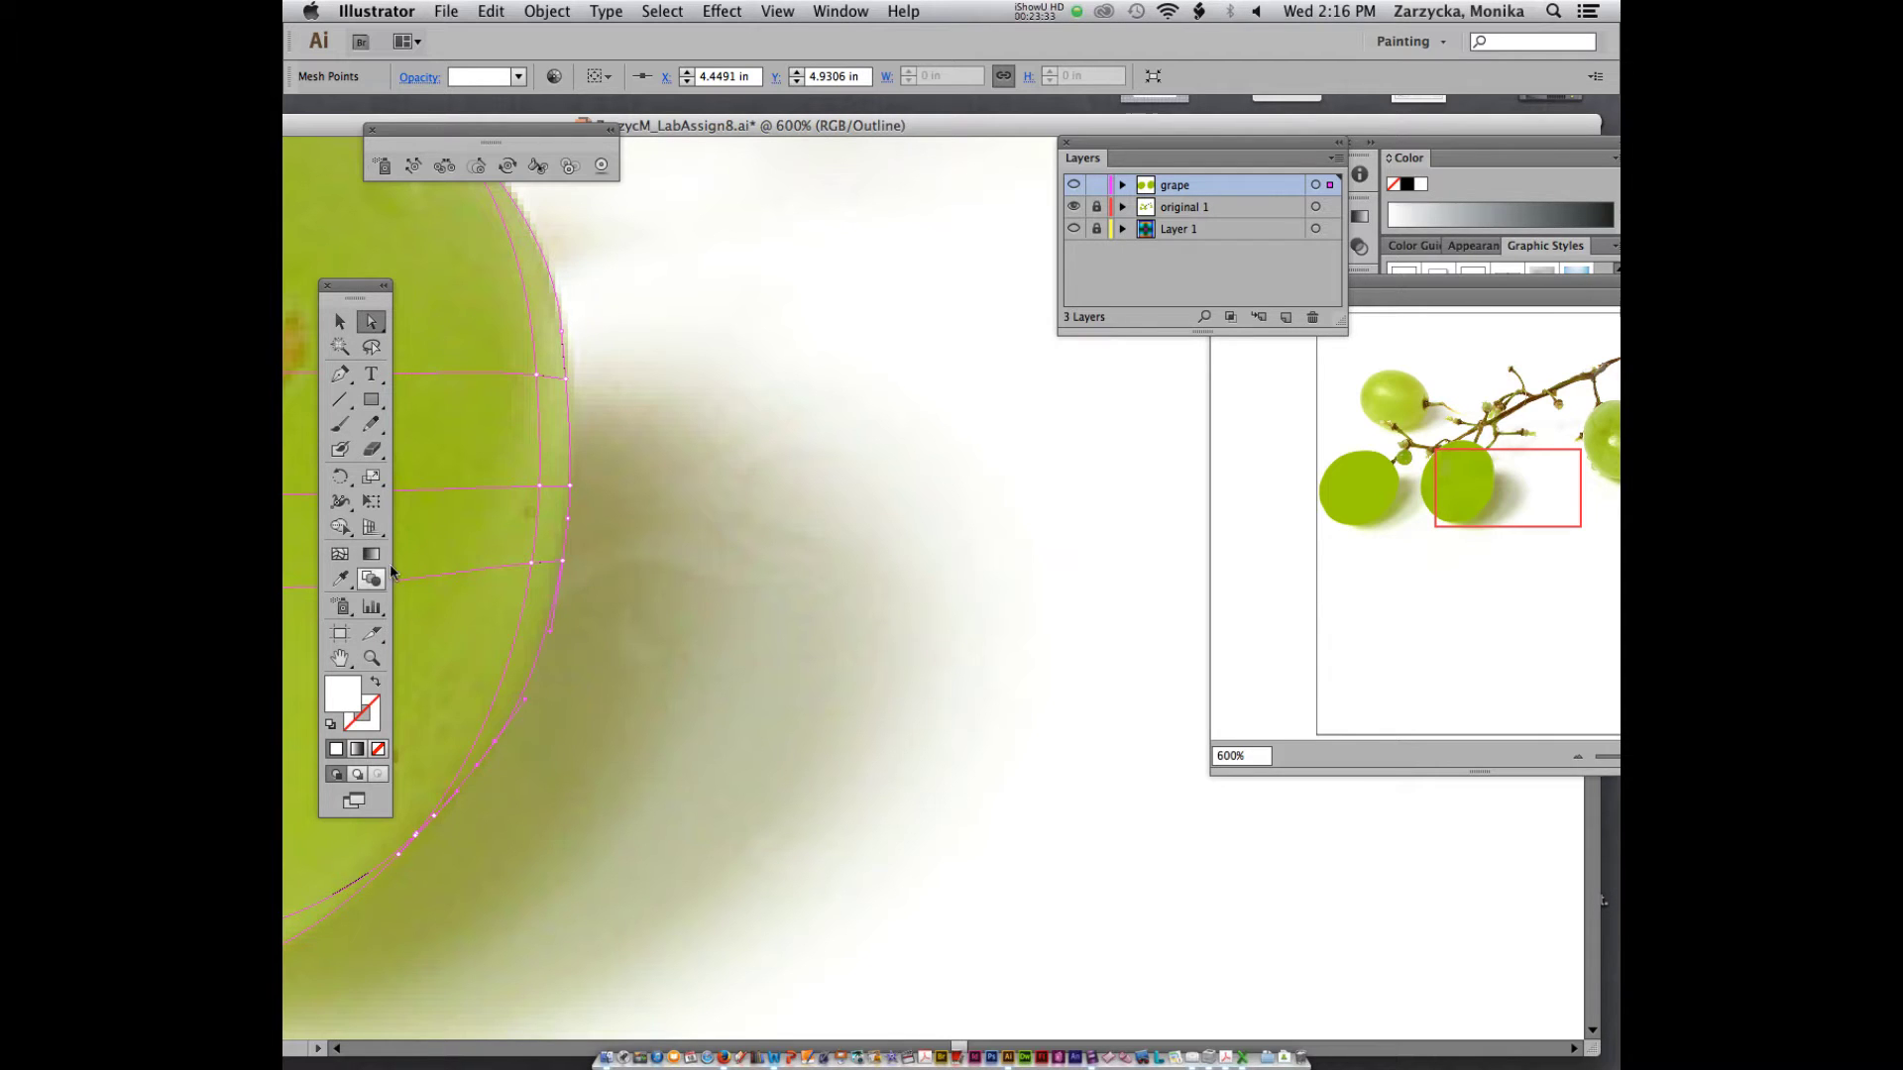
key("u")
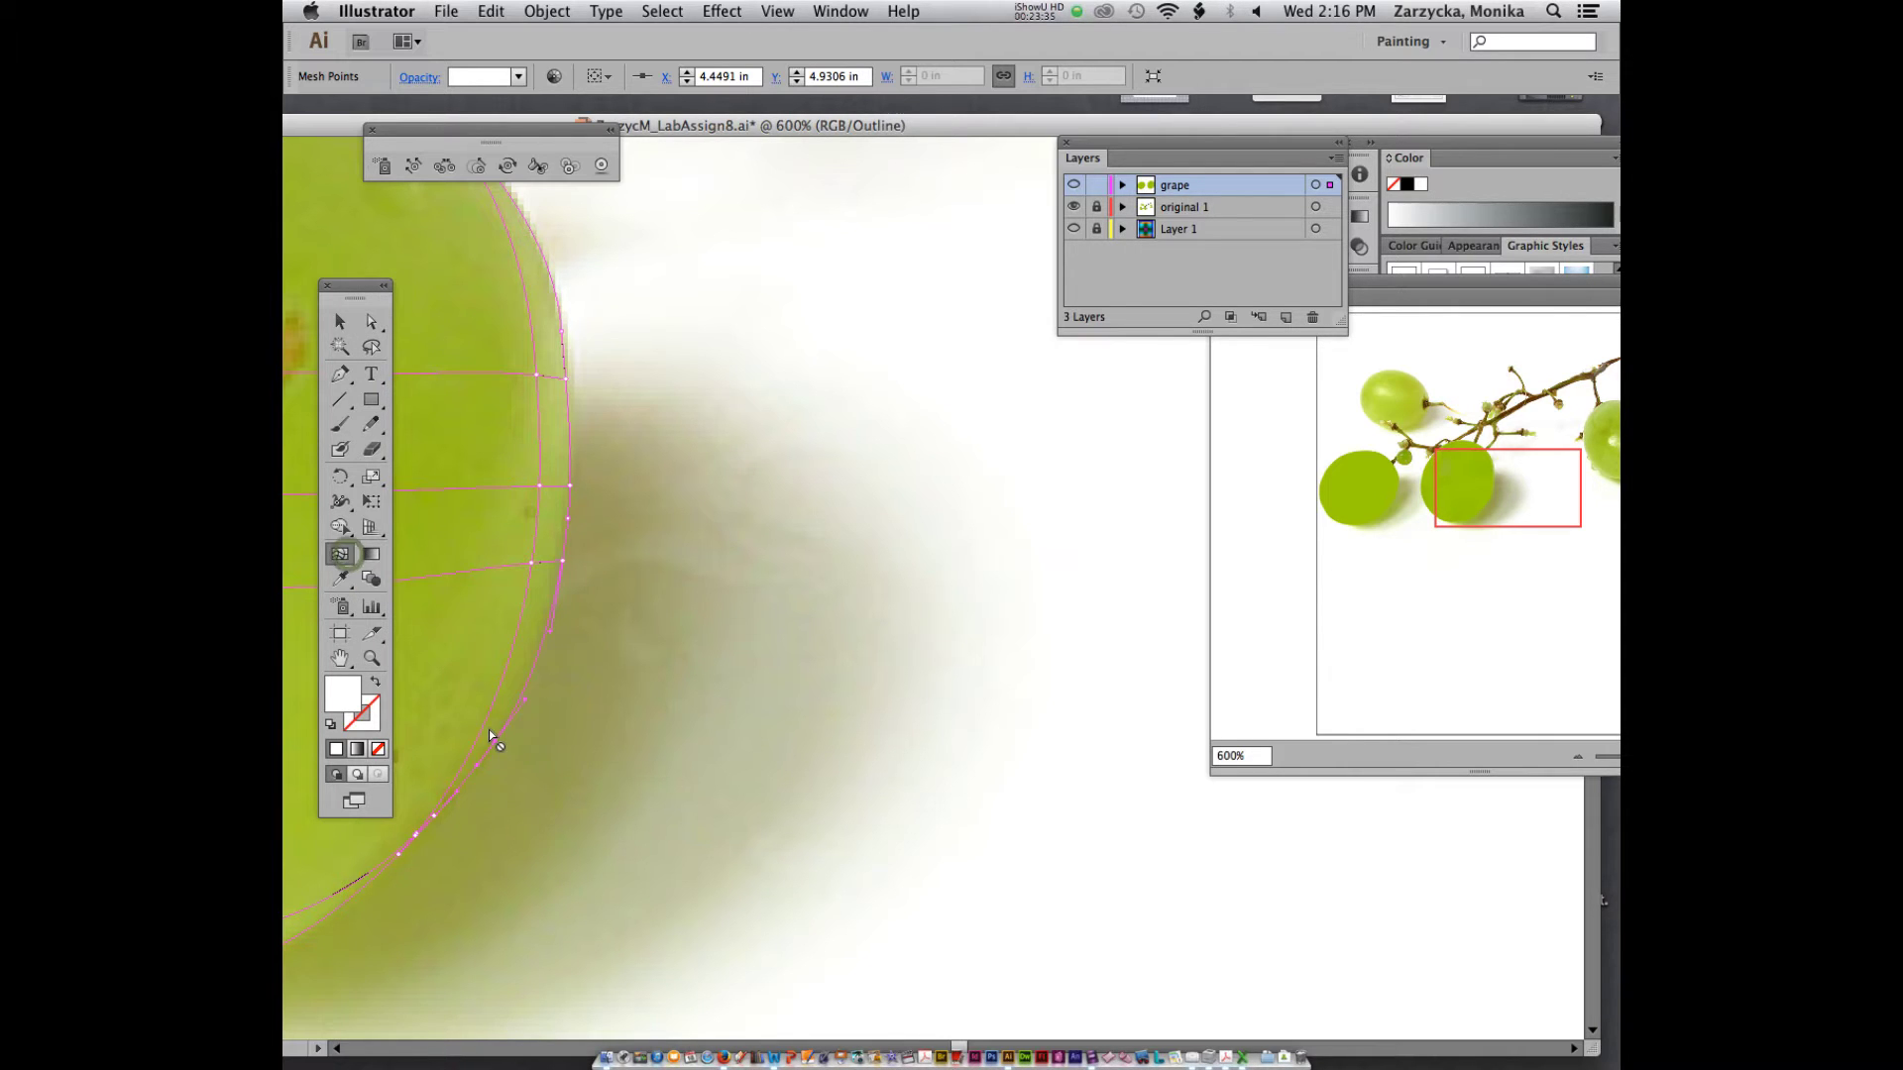
left_click(373, 325)
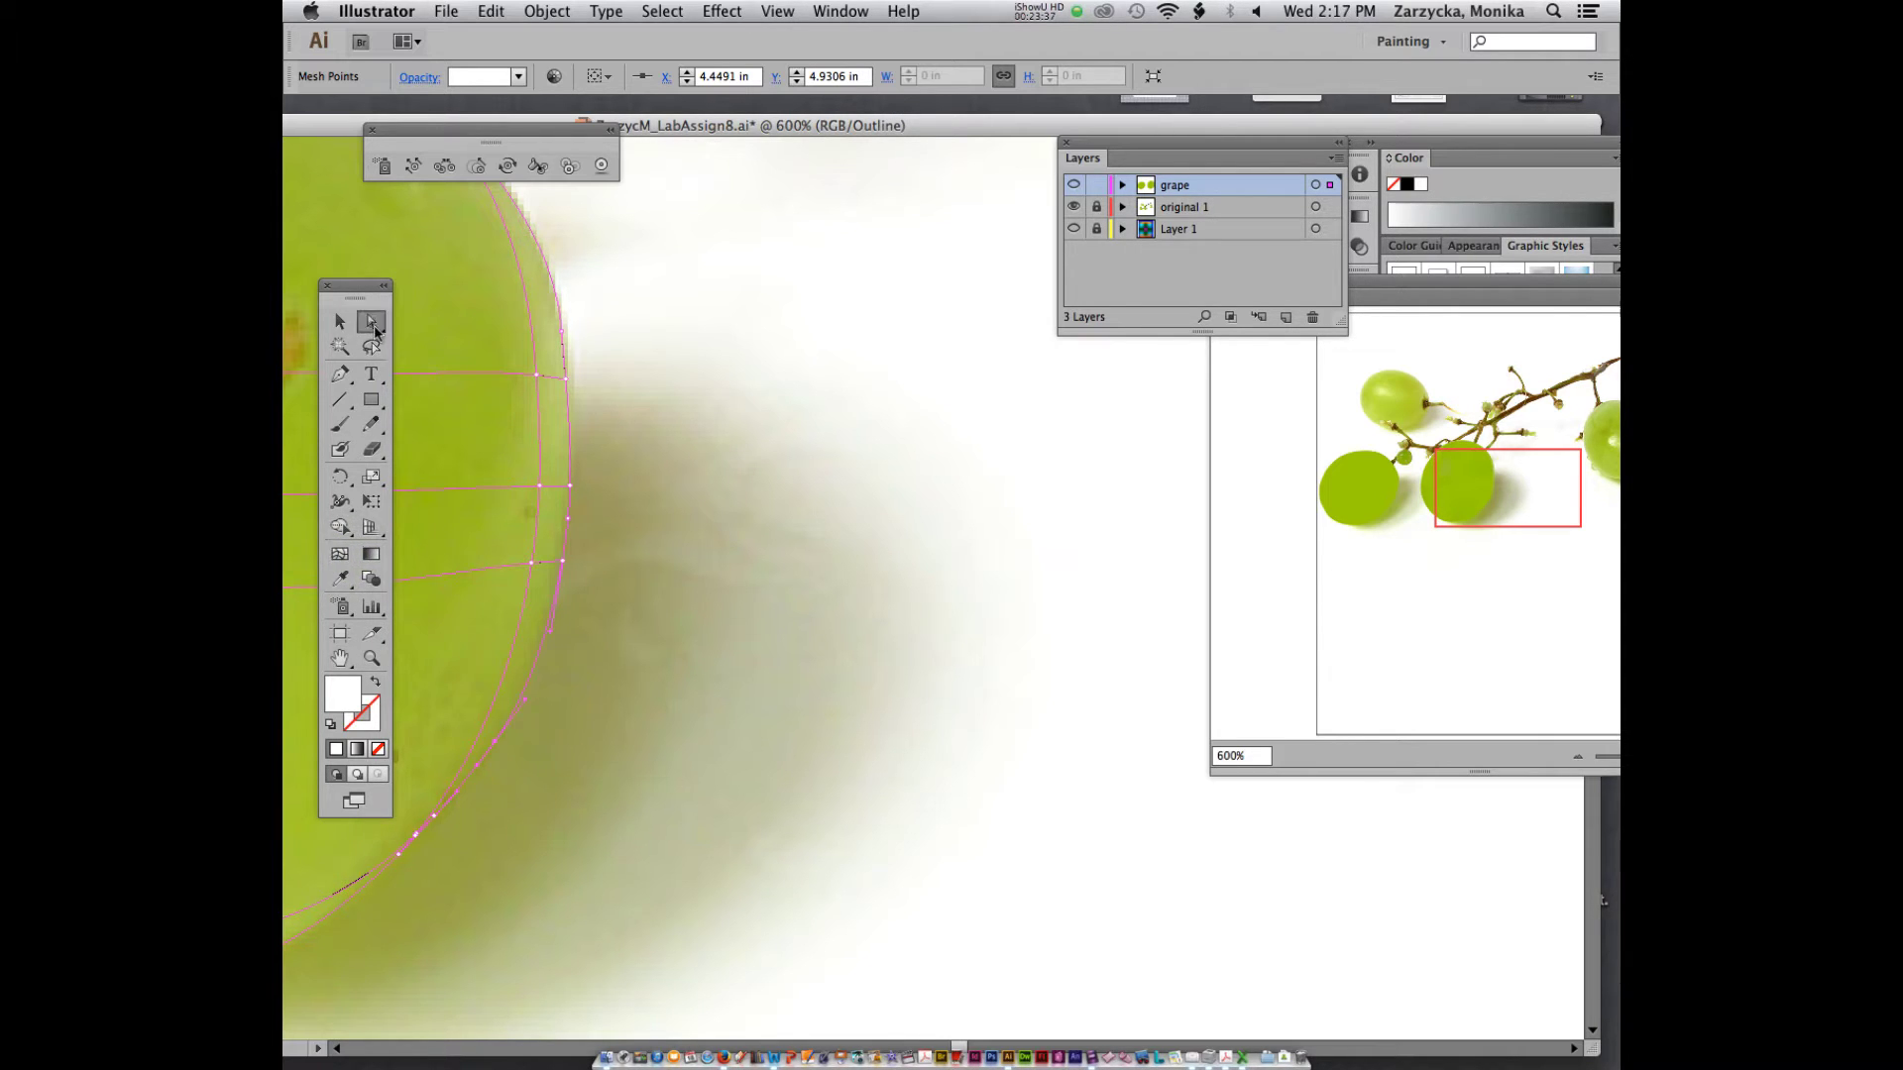
key("i")
left_click(499, 729)
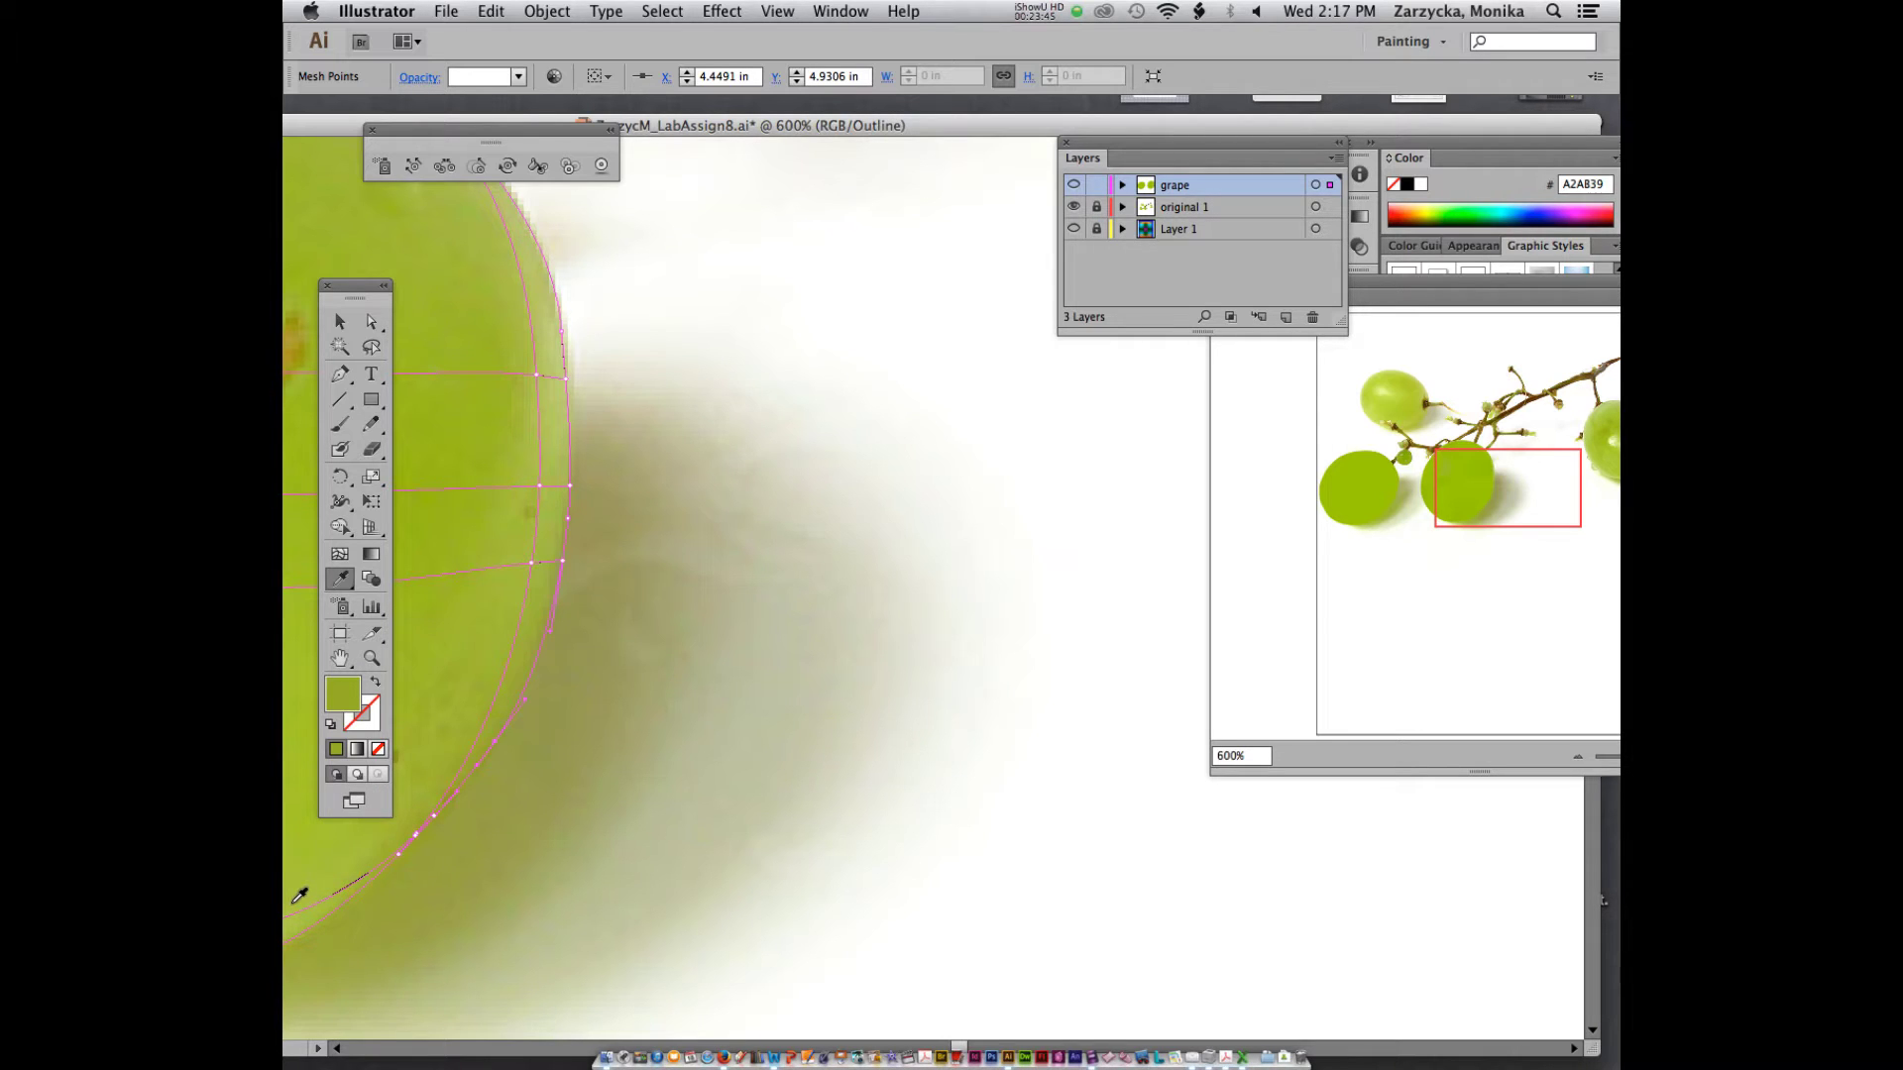
- Select the mesh point in the middle grape's highlight and choose the off-white F6F7F0 as its fill colour
key("super+minus")
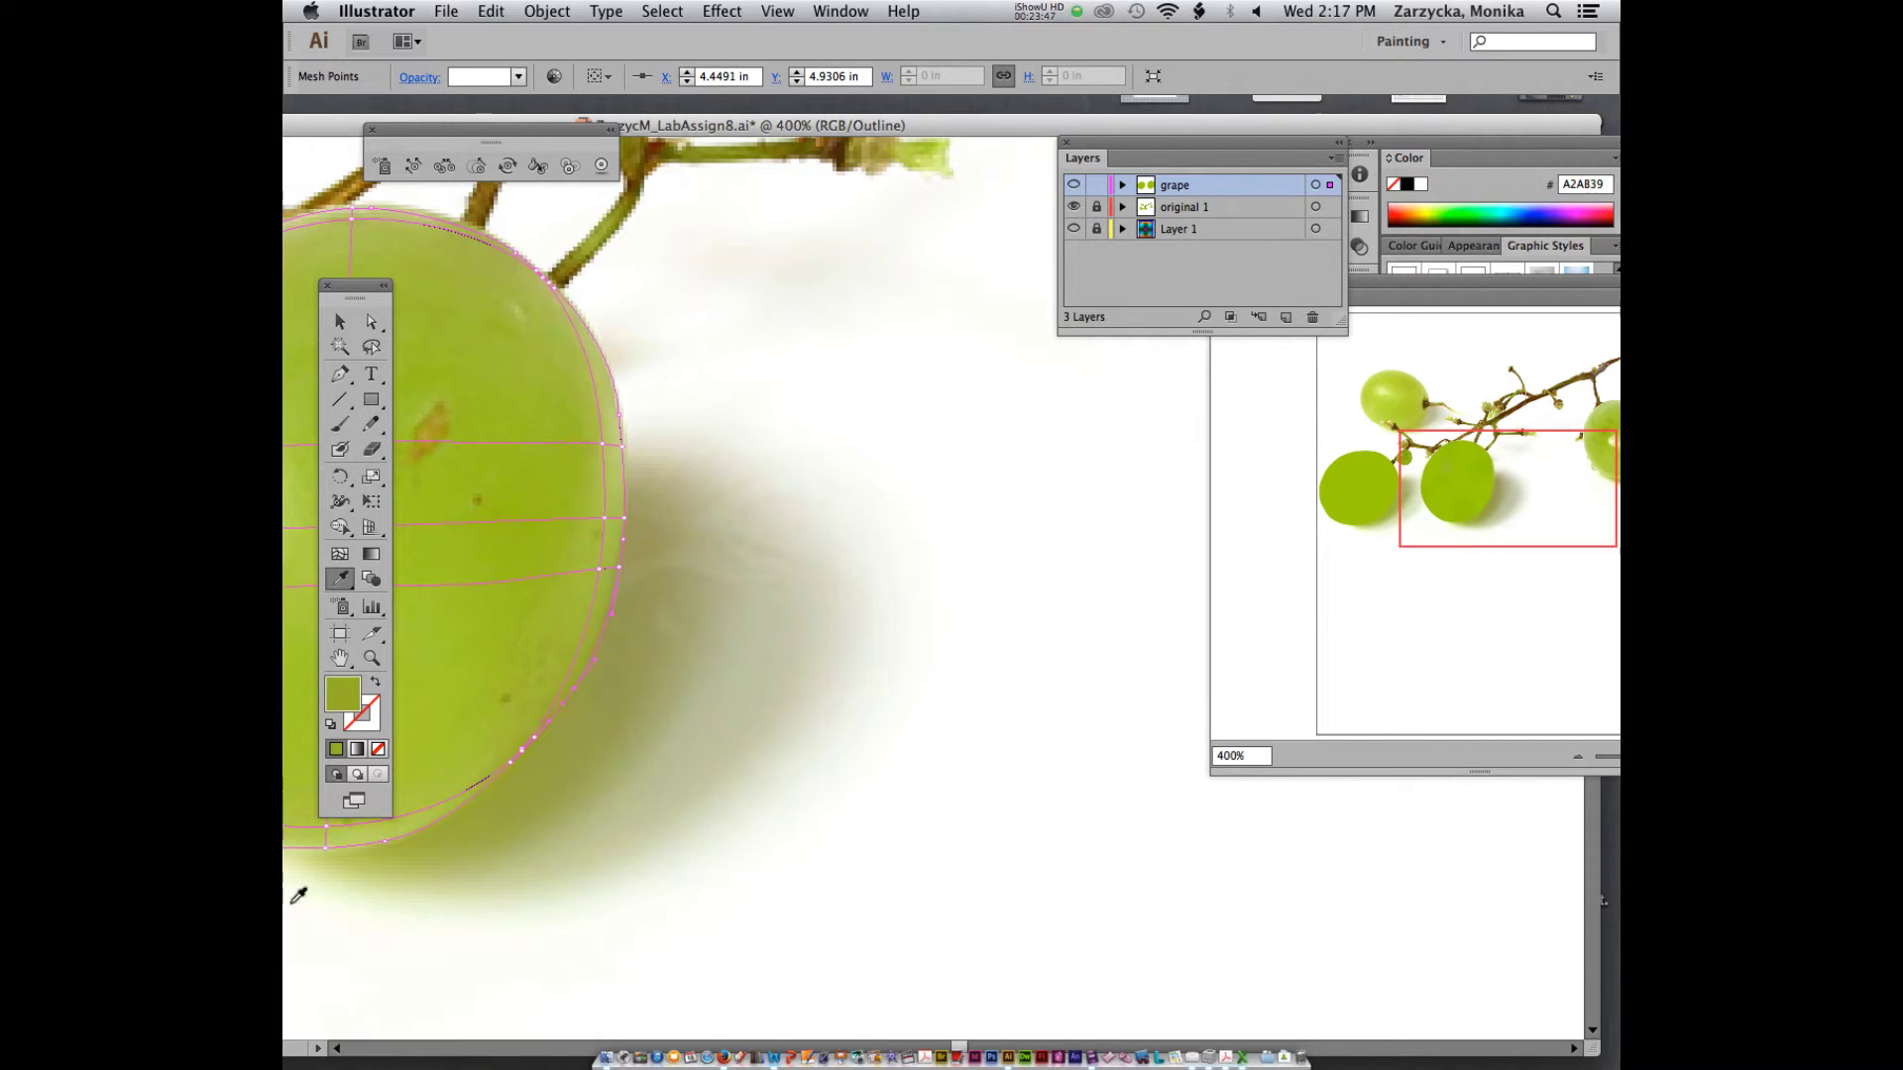
key("super+minus")
key("super+minus")
key("super+minus")
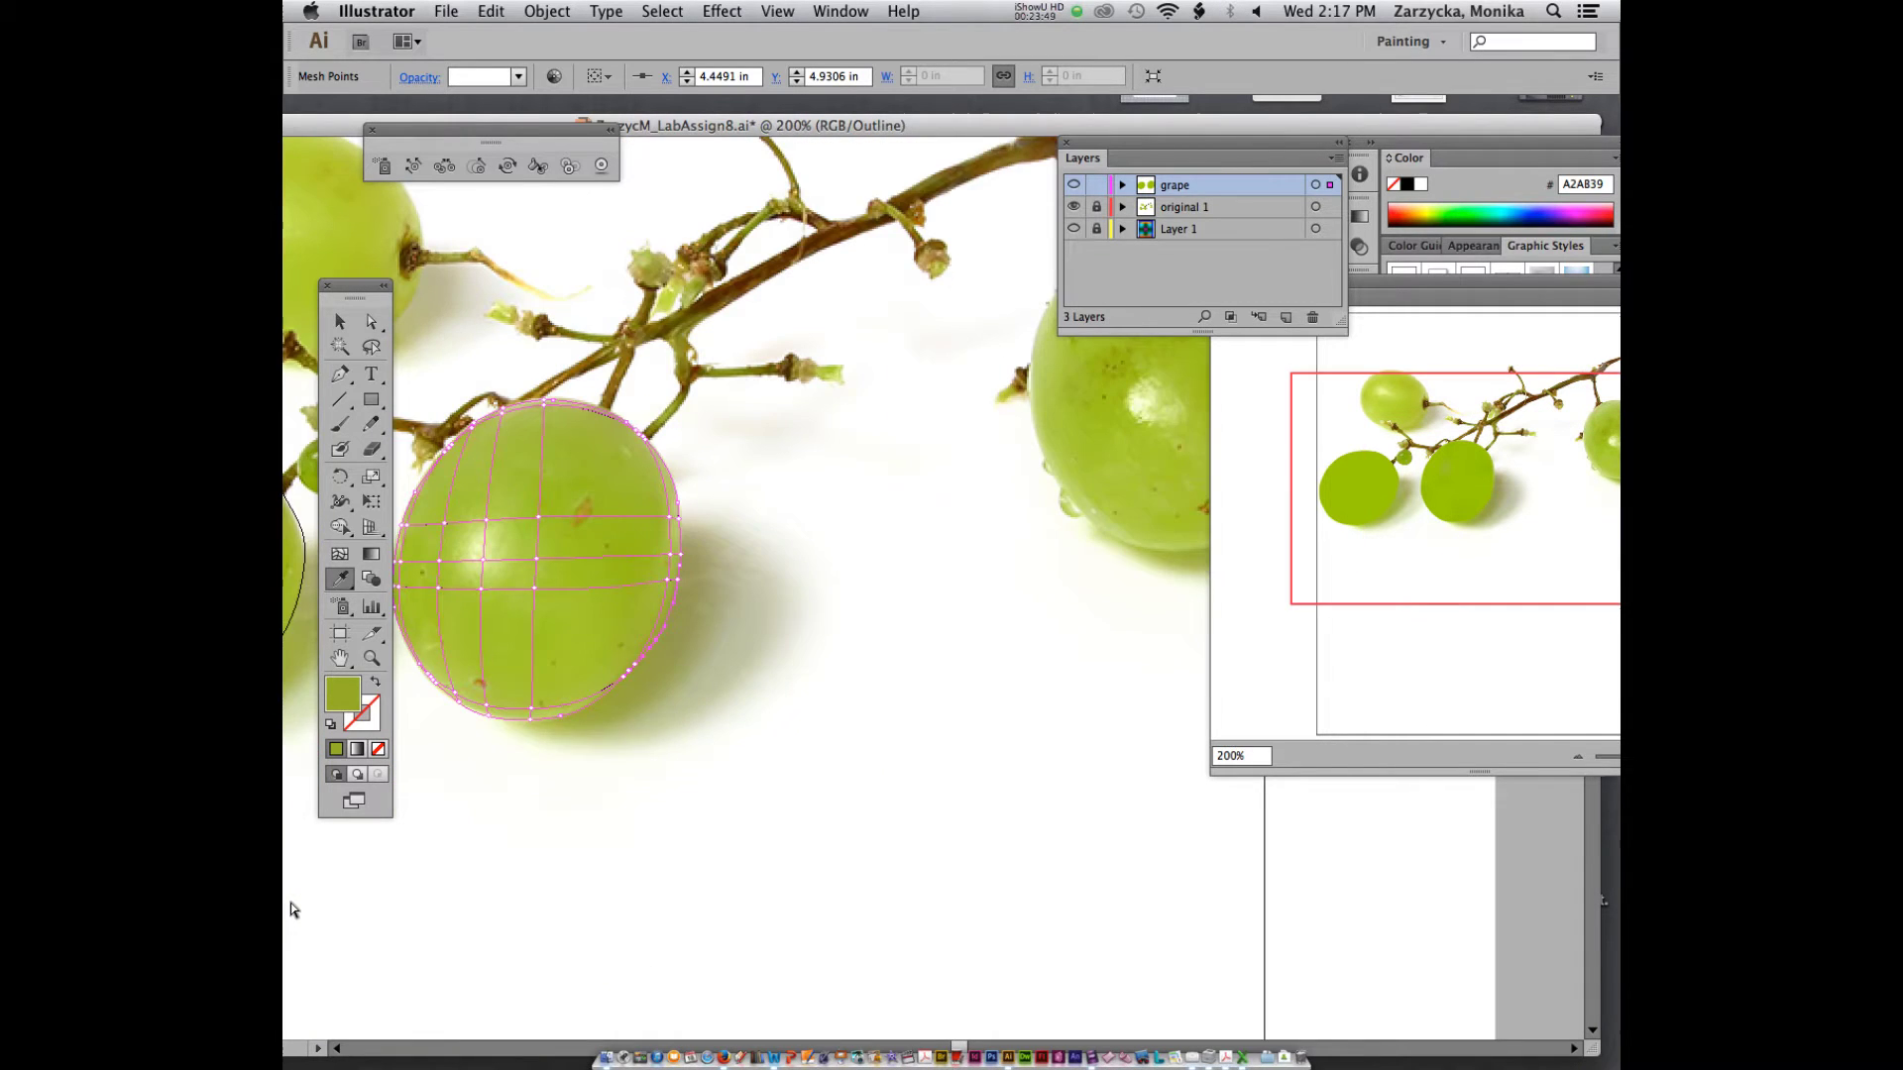
double_click(662, 120)
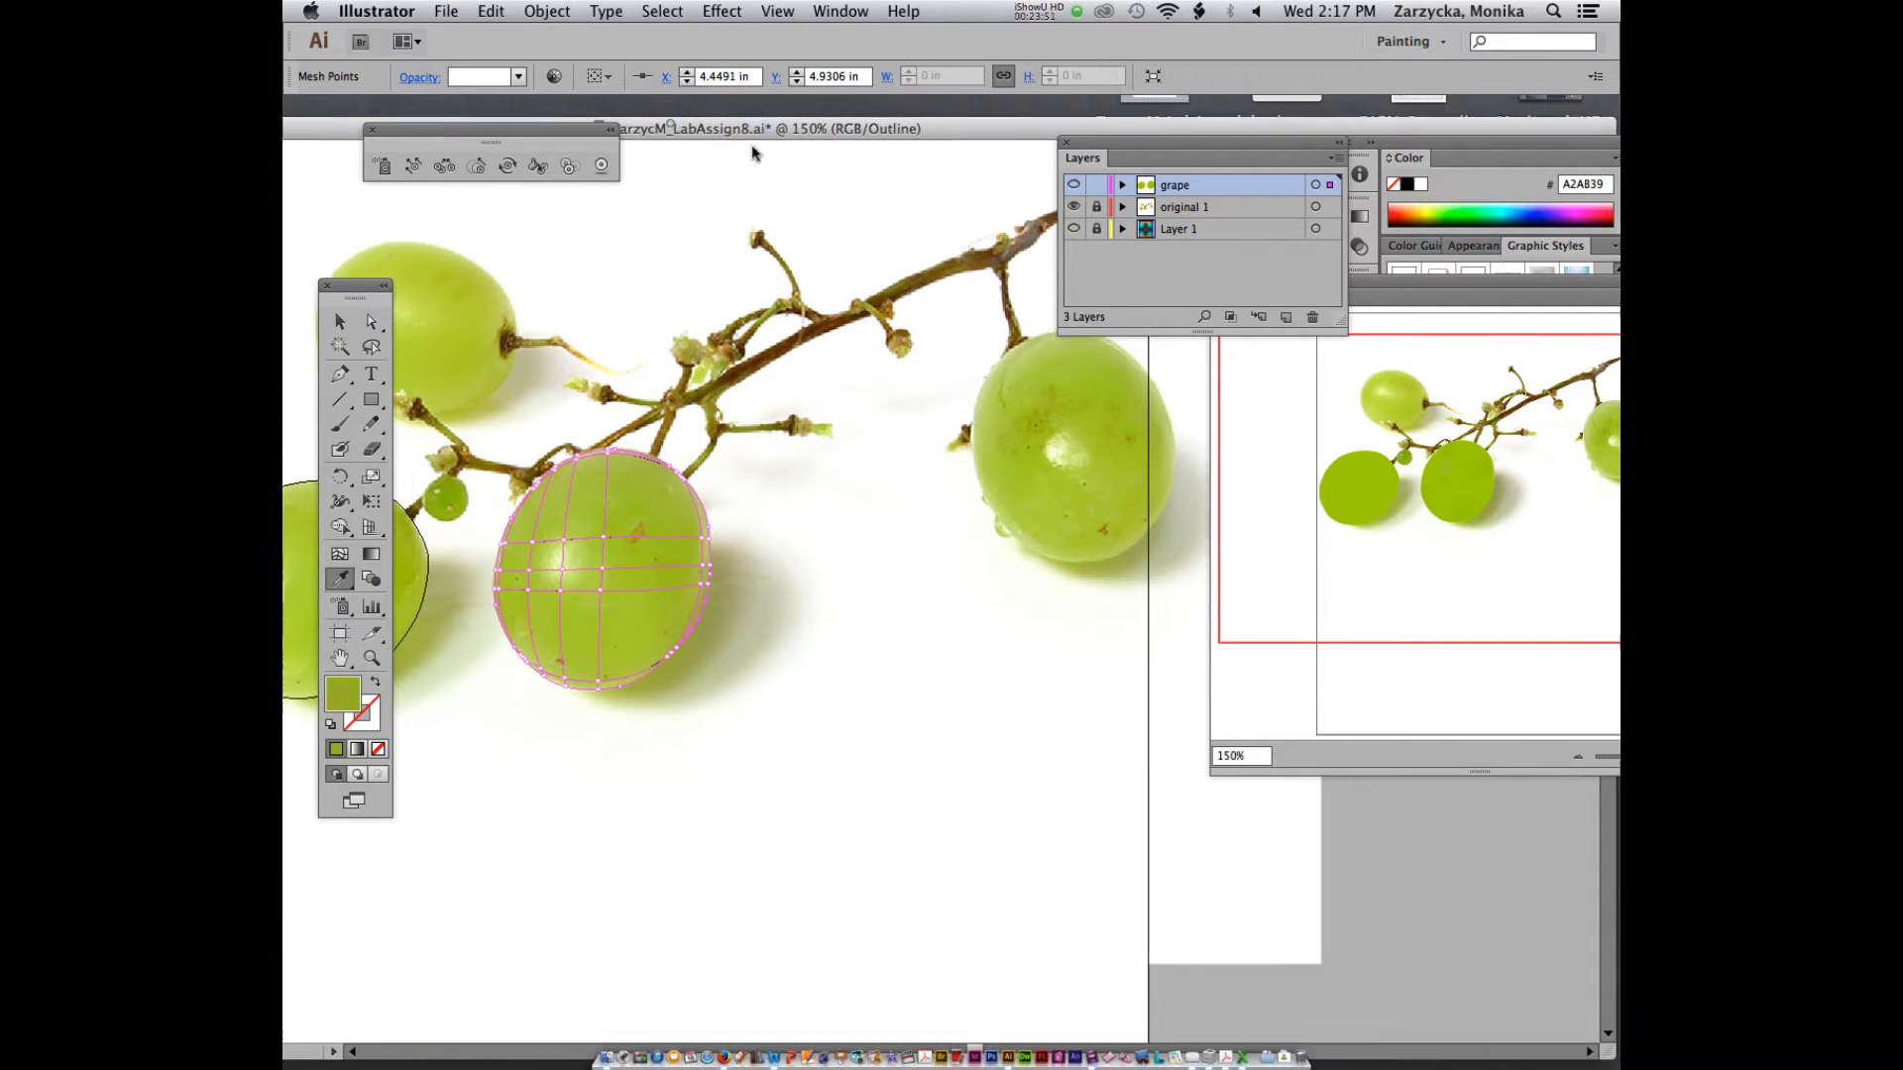
left_click(371, 321)
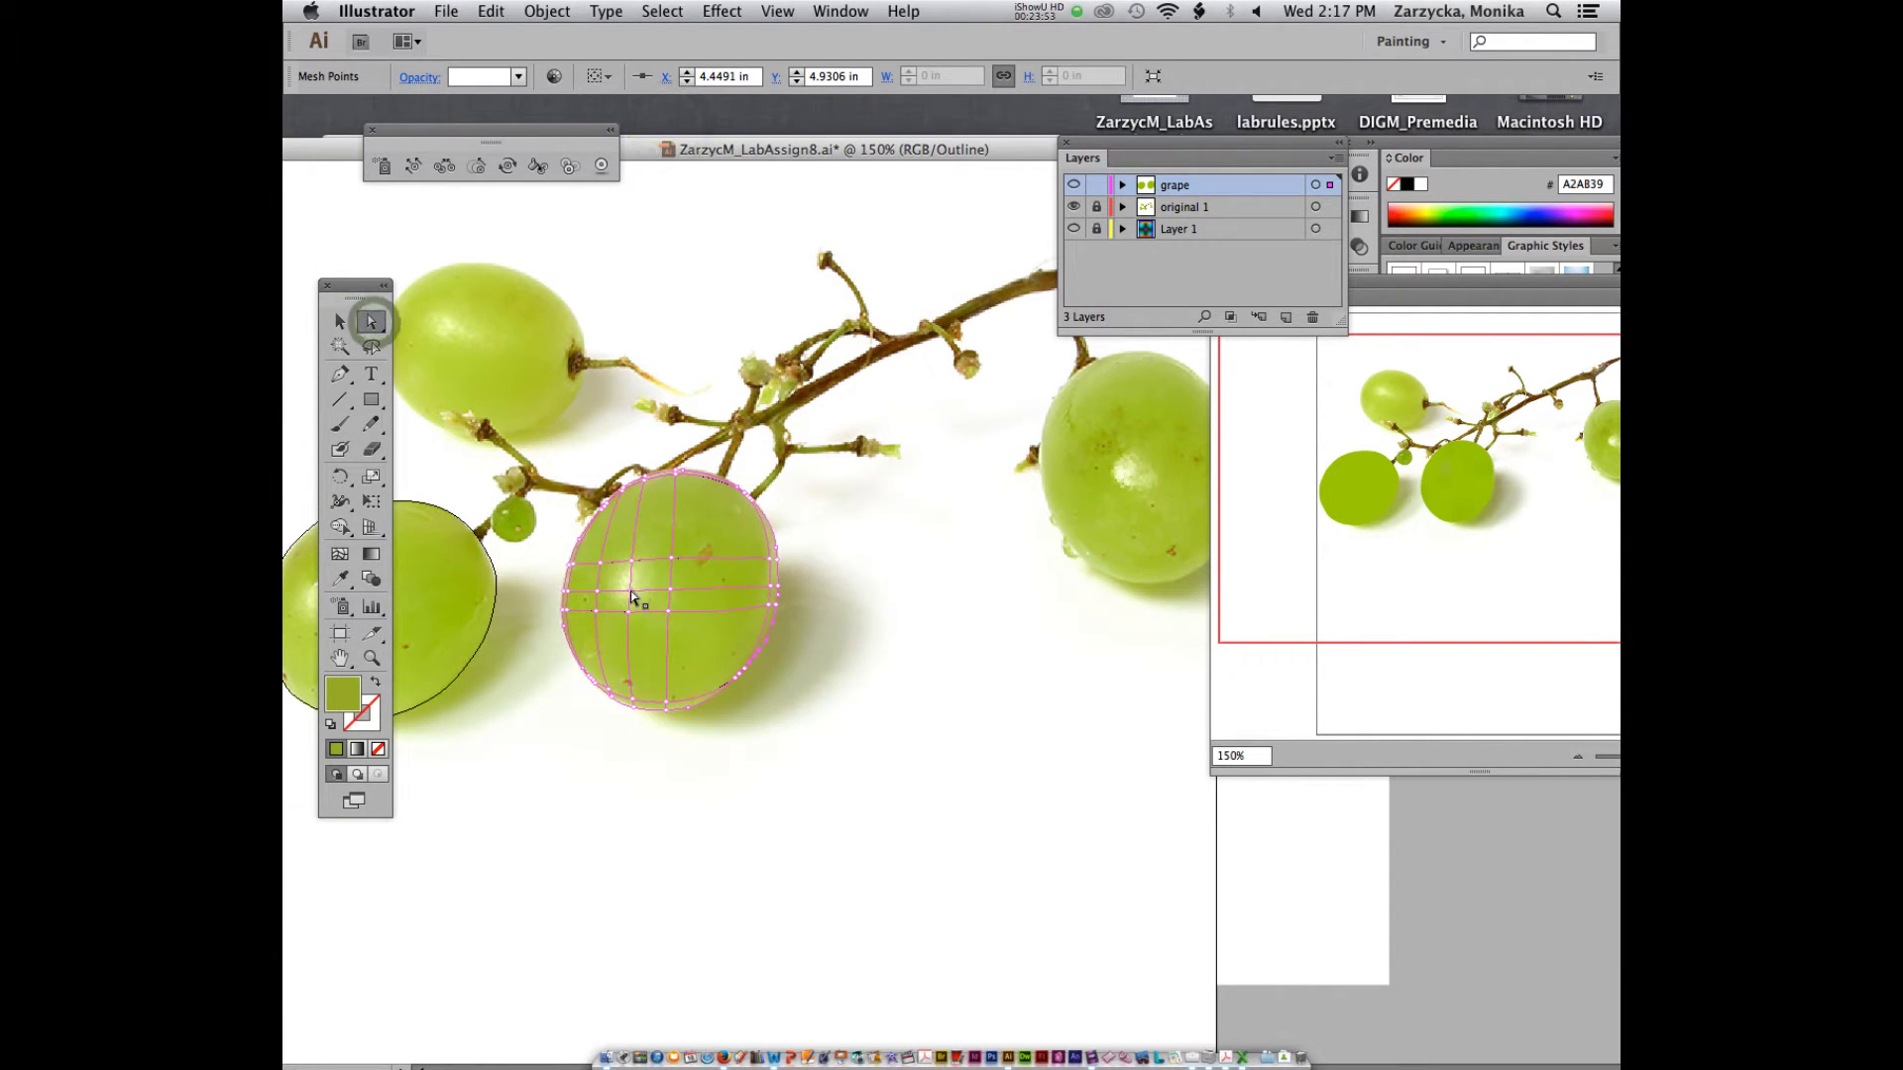
left_click(630, 592)
double_click(353, 684)
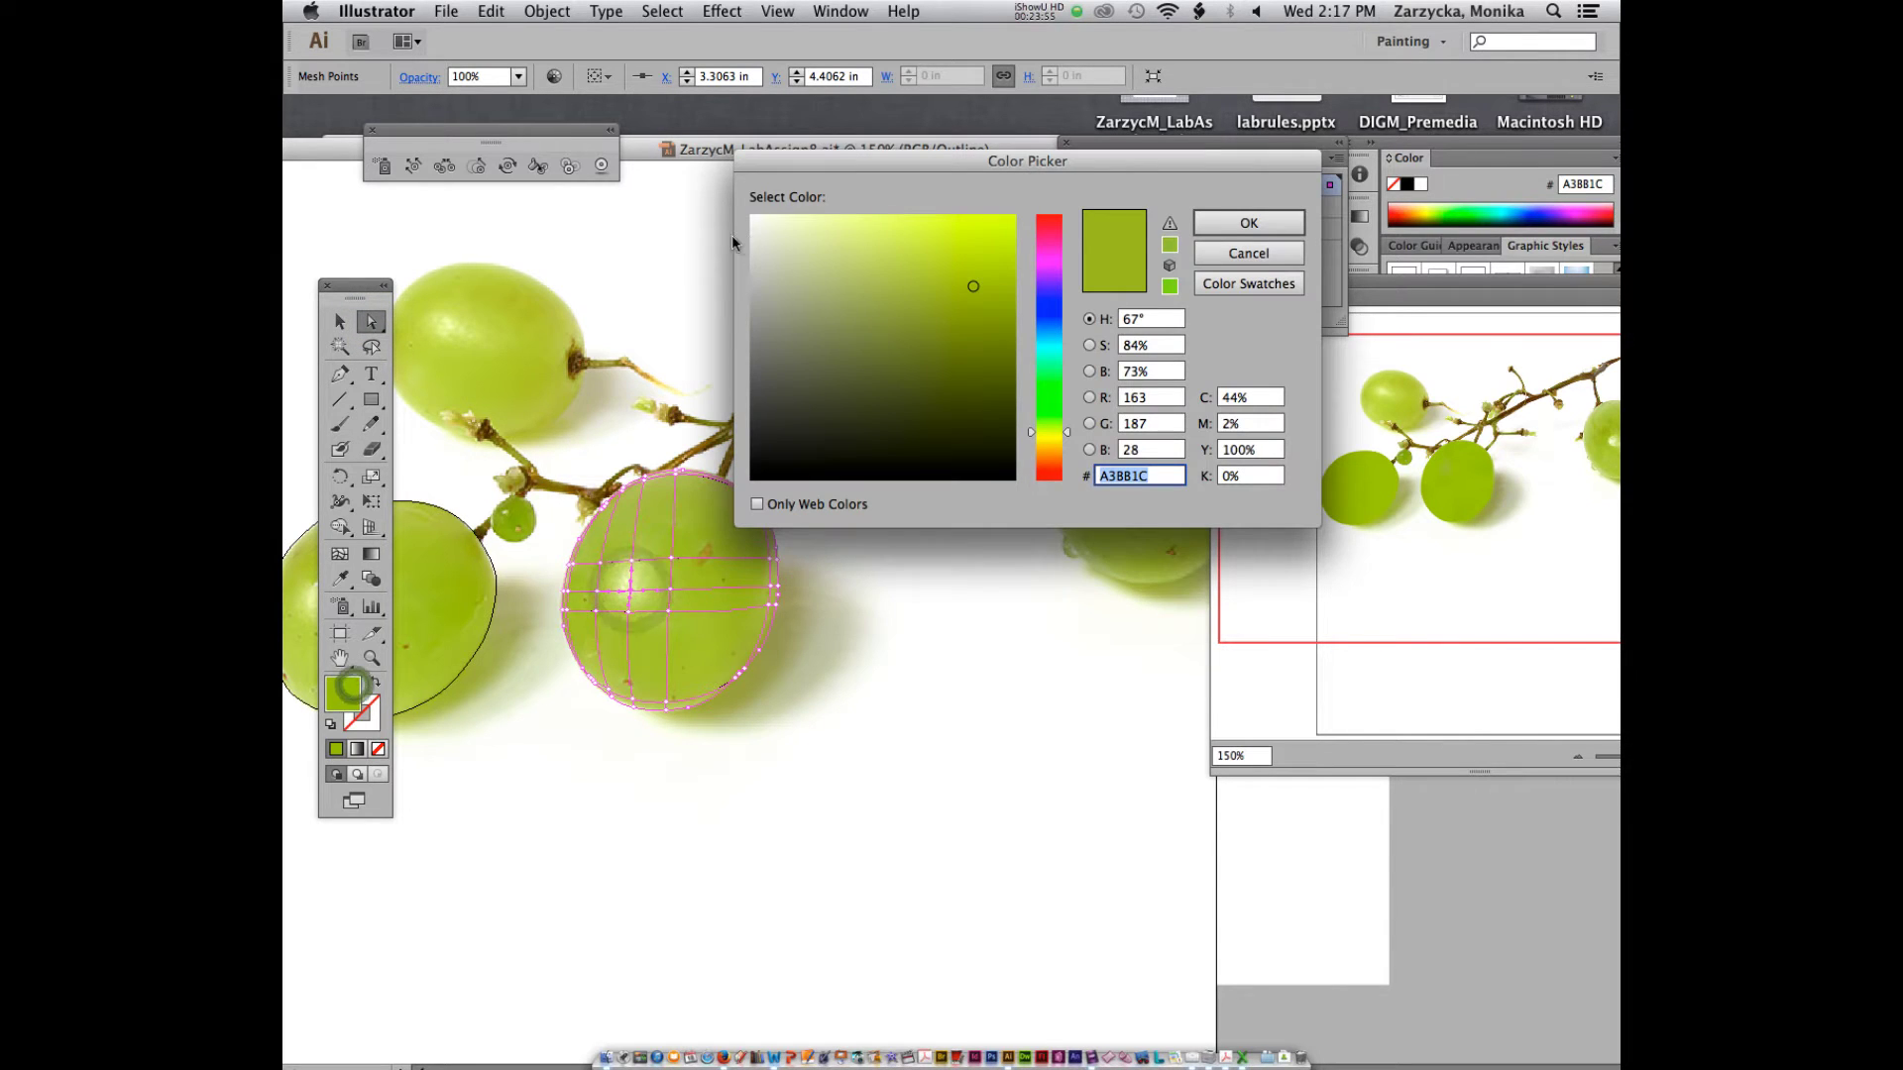
left_click(759, 227)
left_click(757, 224)
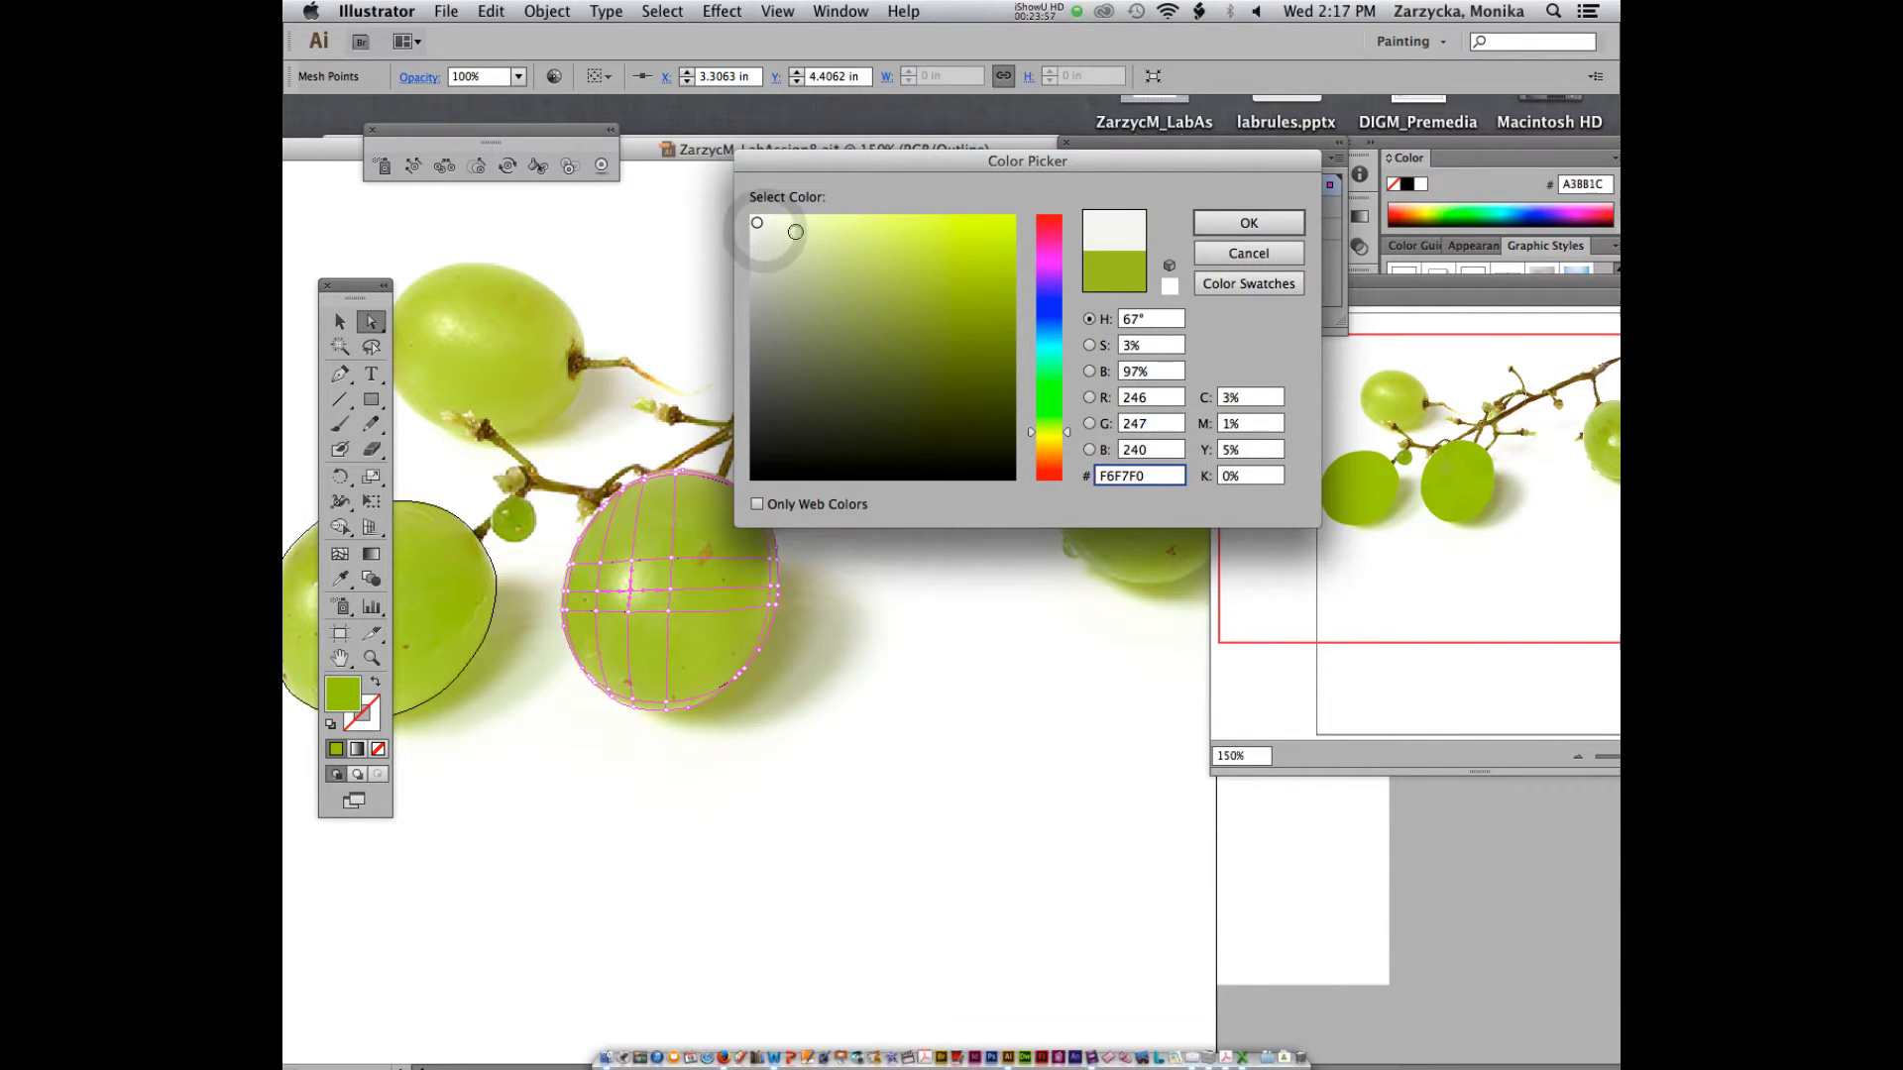
- Set the selected highlight mesh point on the centre grape to the pale off-white green EFF2D1
left_click(787, 227)
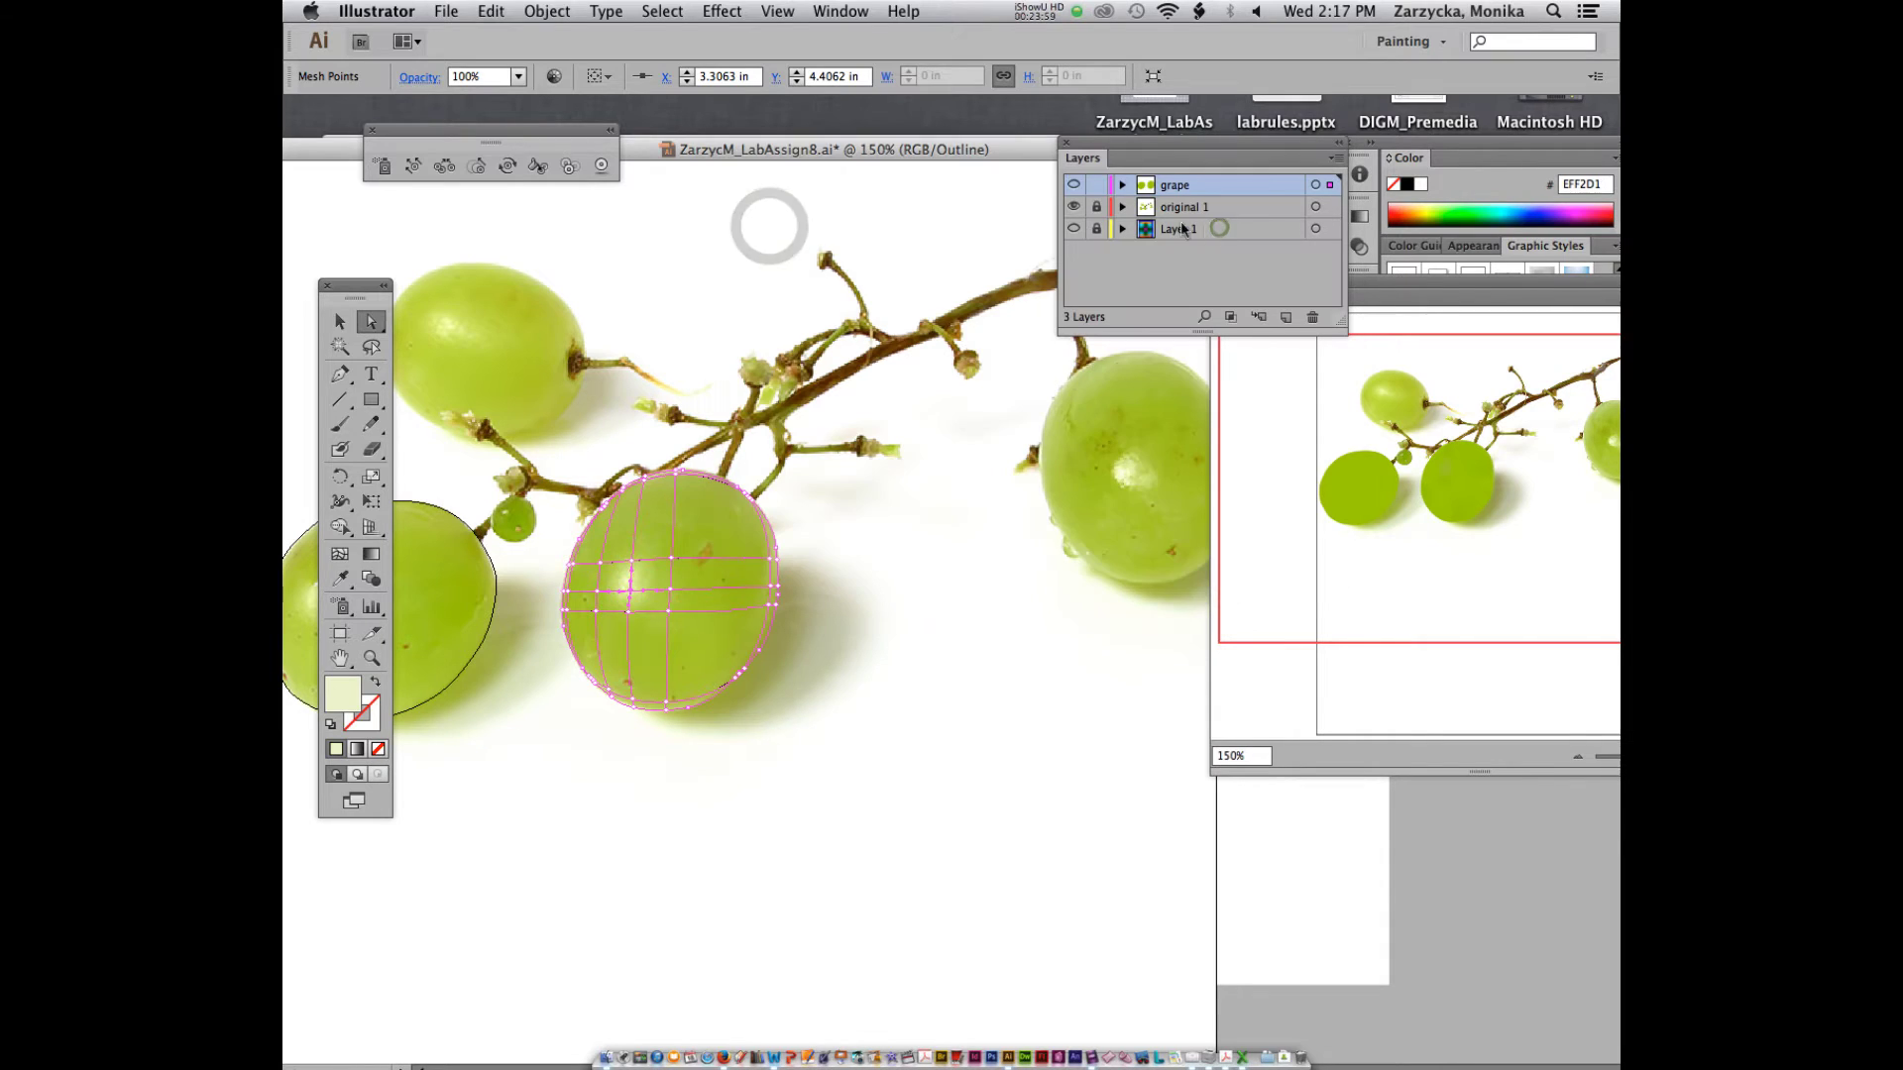
key("Return")
- Examine the mesh points on both side edges of the centre grape at up to 400% magnification
scroll(621, 485, "up", 5)
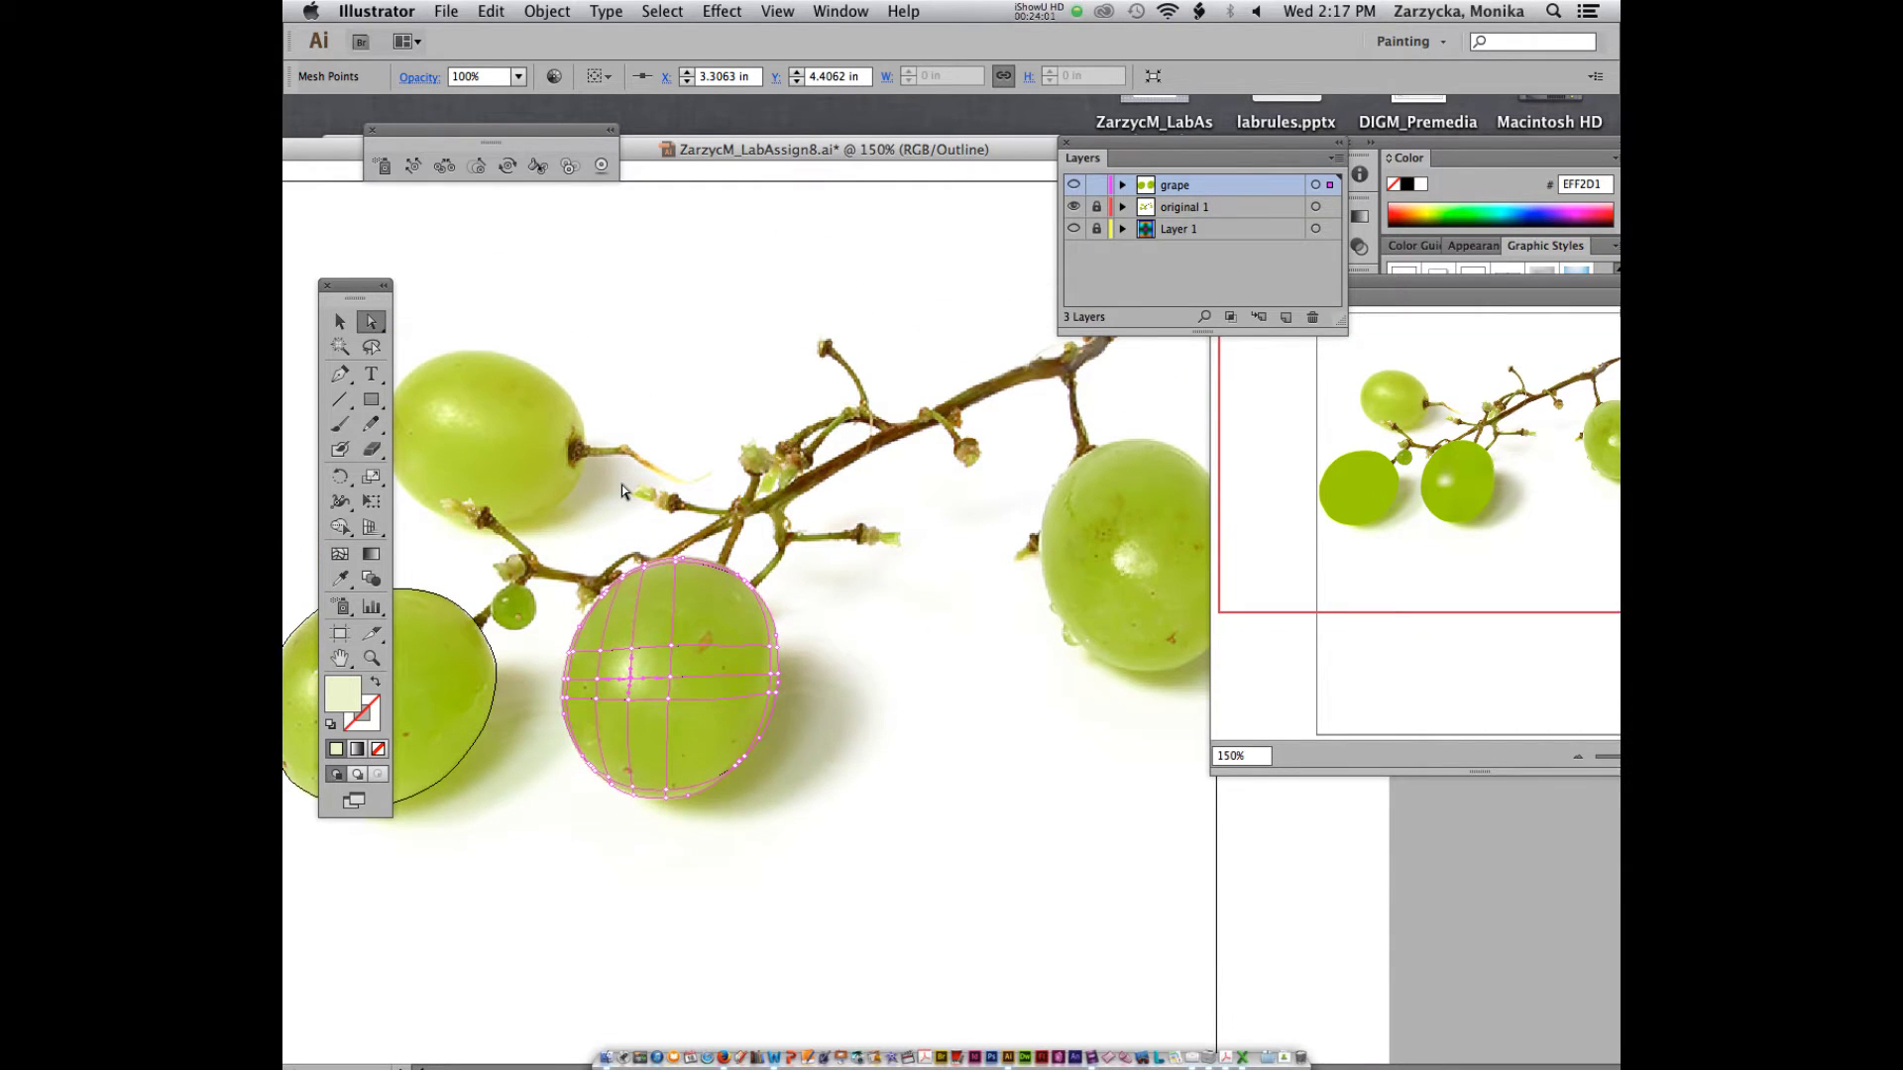
key("super+equal")
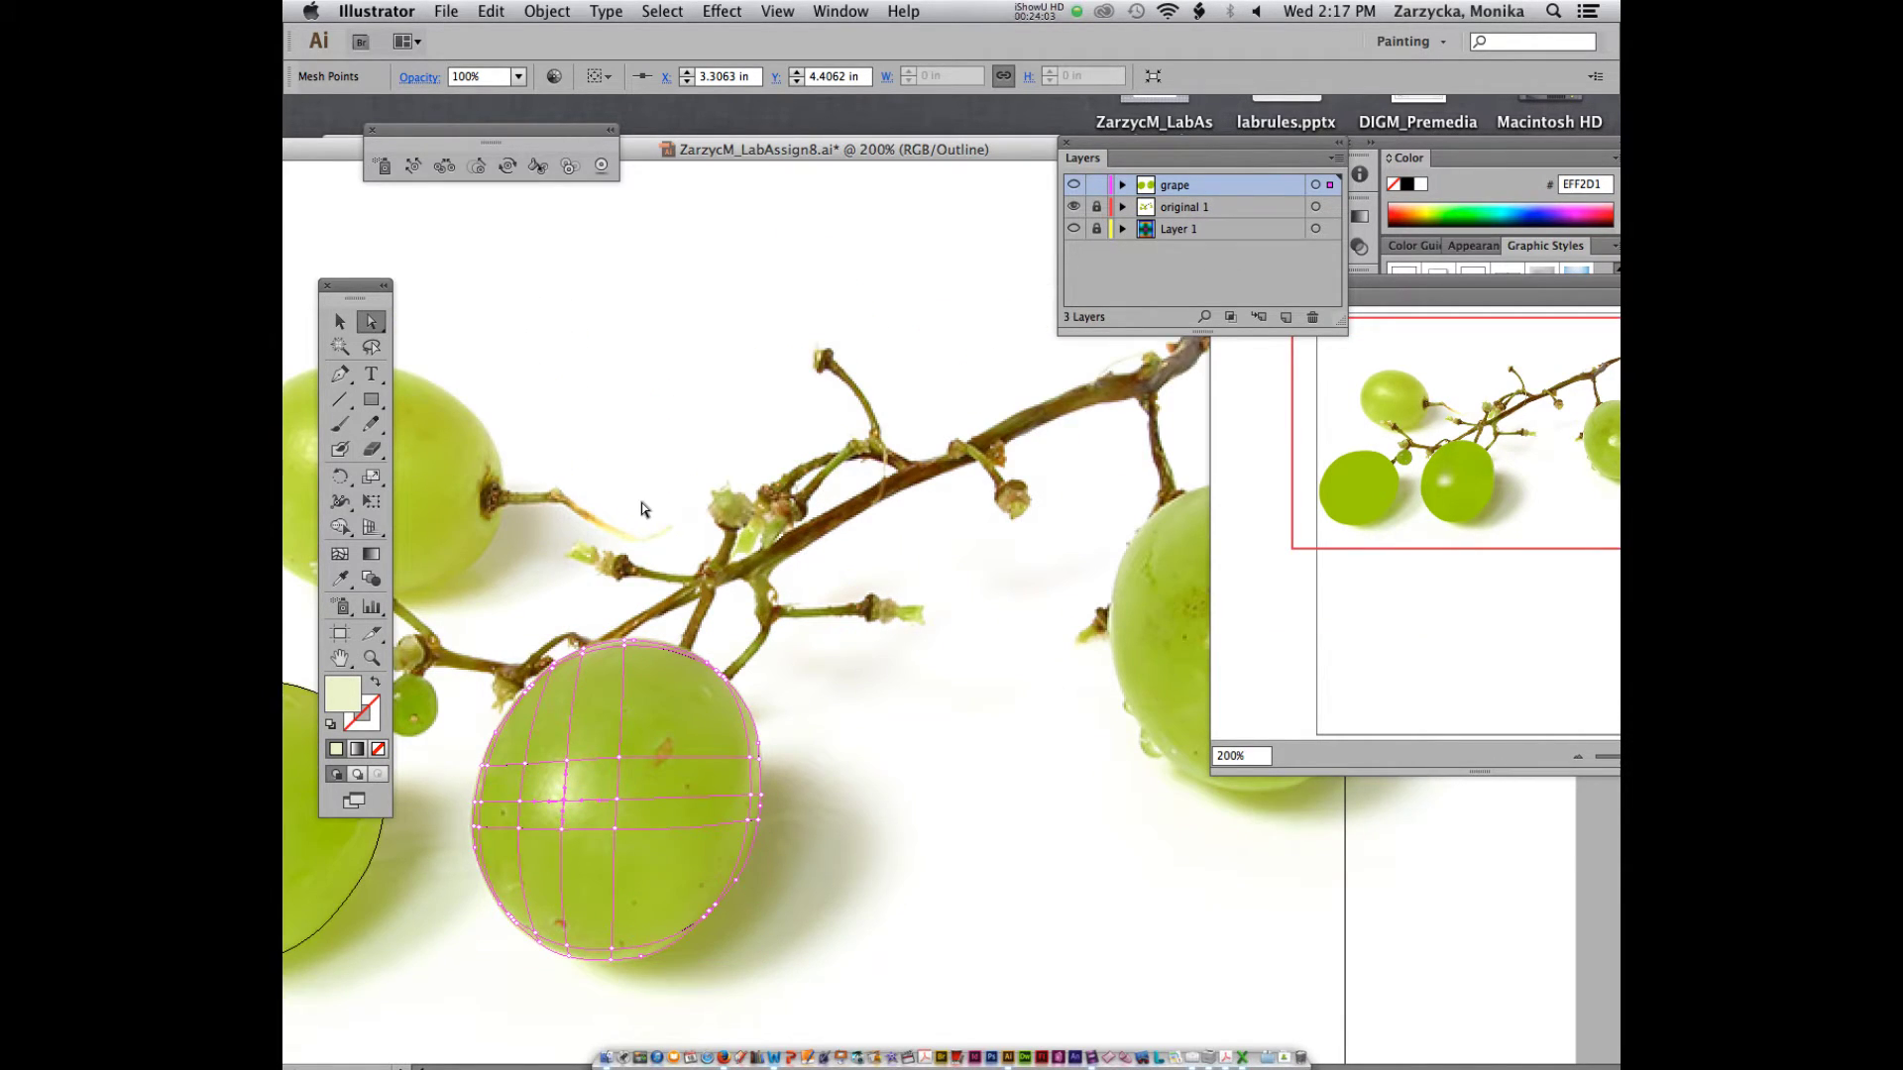
scroll(640, 502, "down", 5)
key("super+equal")
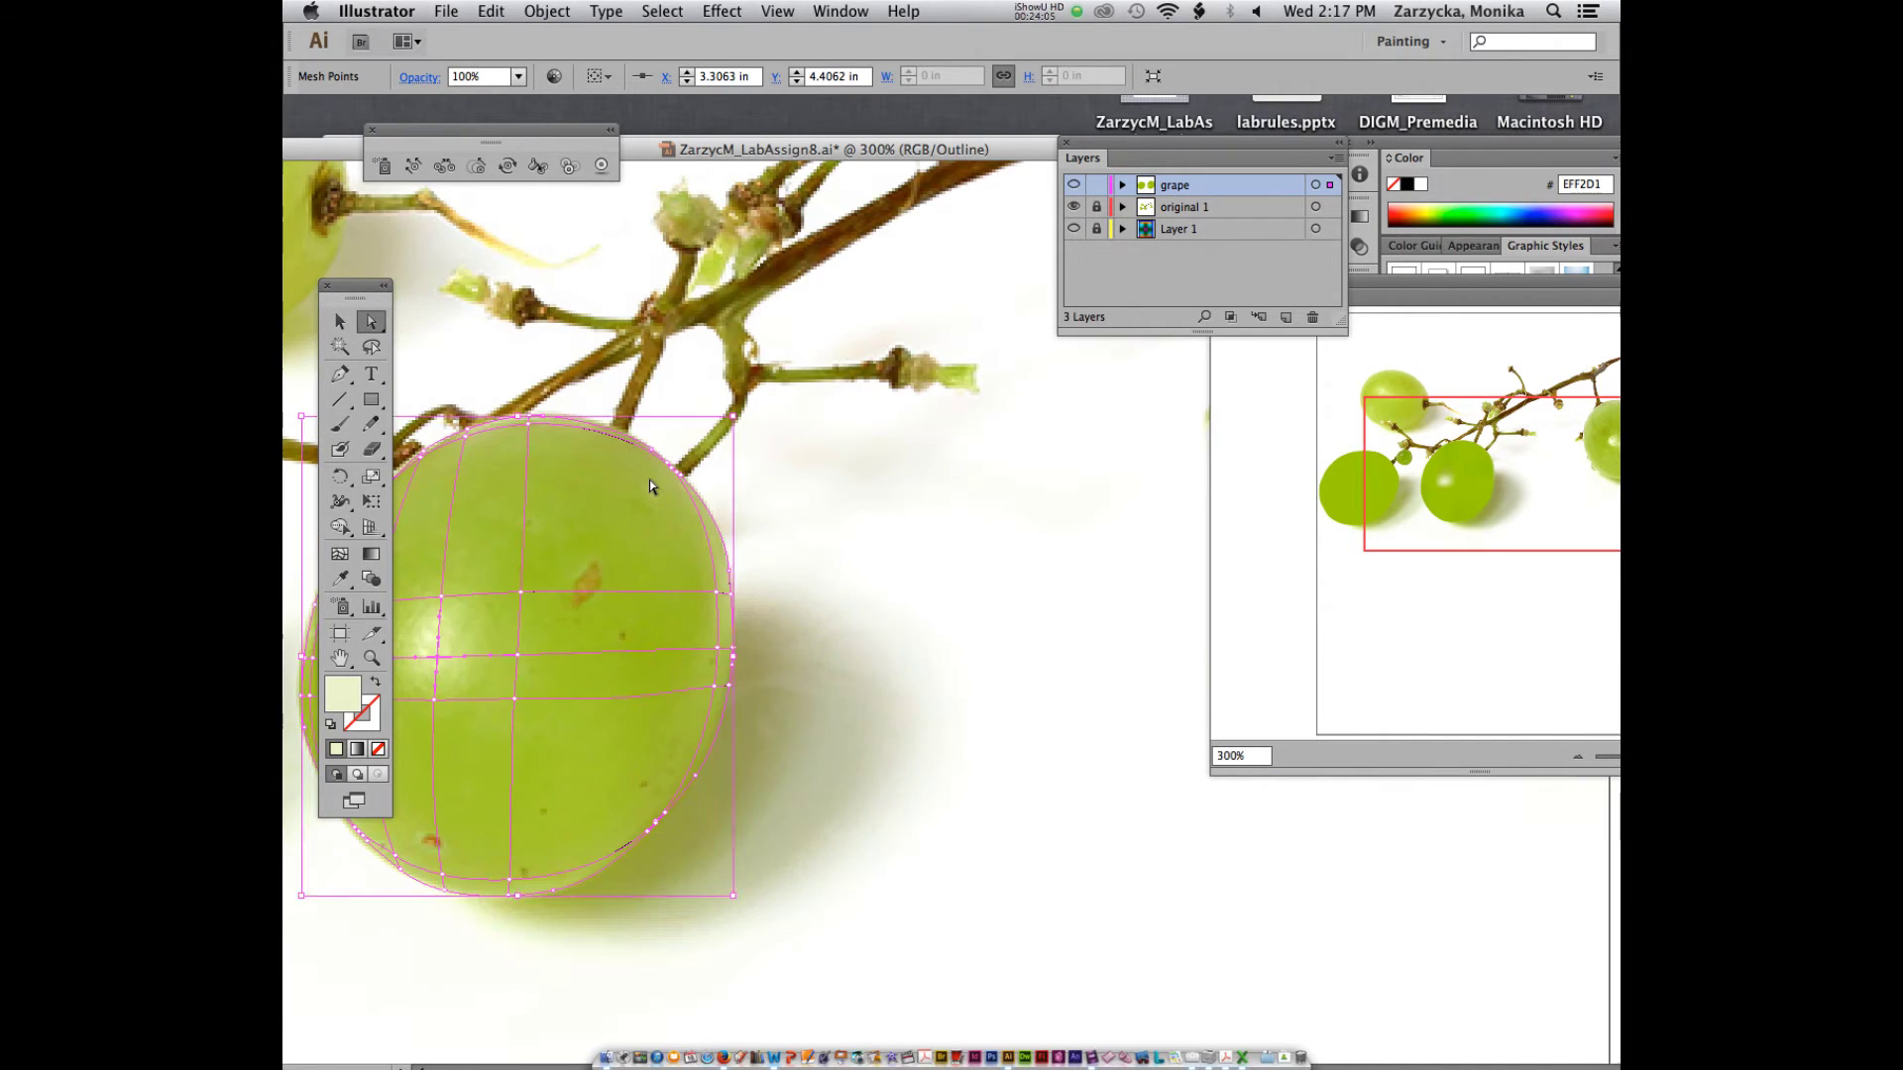
left_click_drag(652, 148, 832, 149)
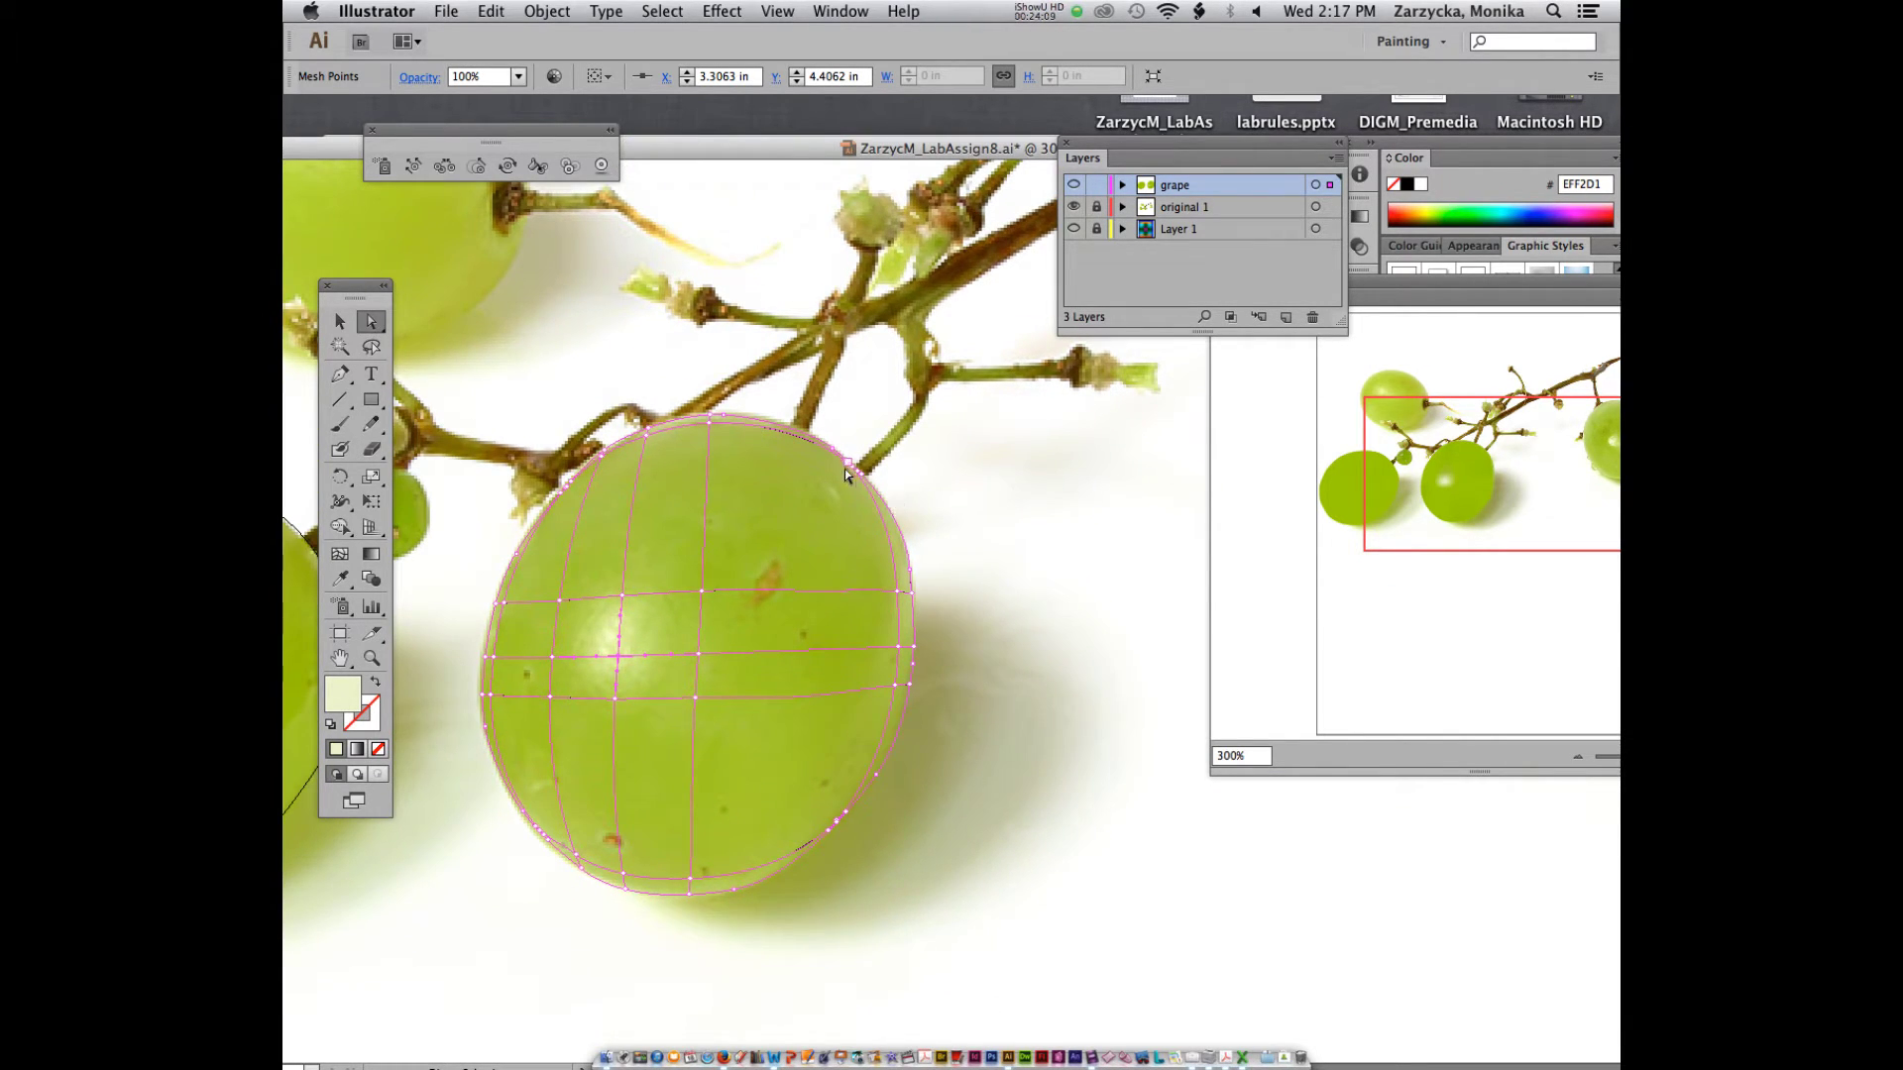
left_click(900, 595)
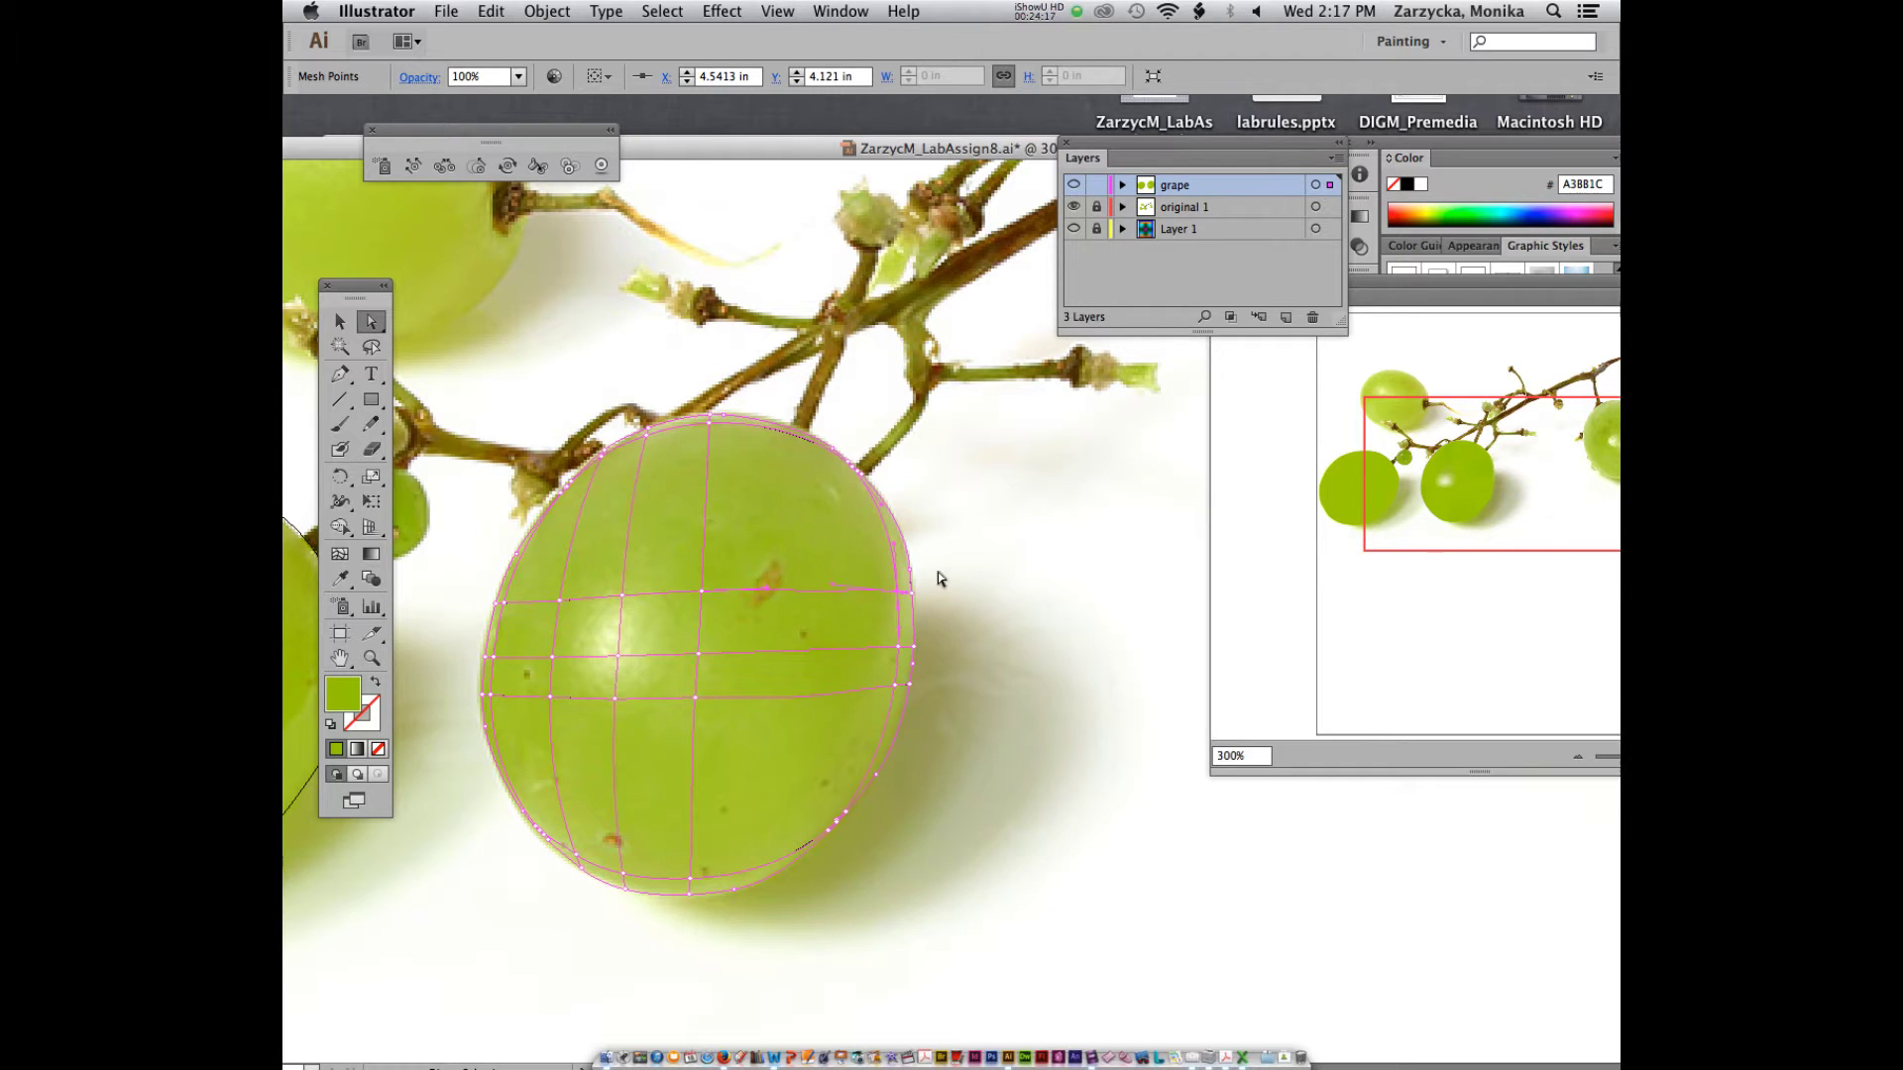
left_click(485, 698)
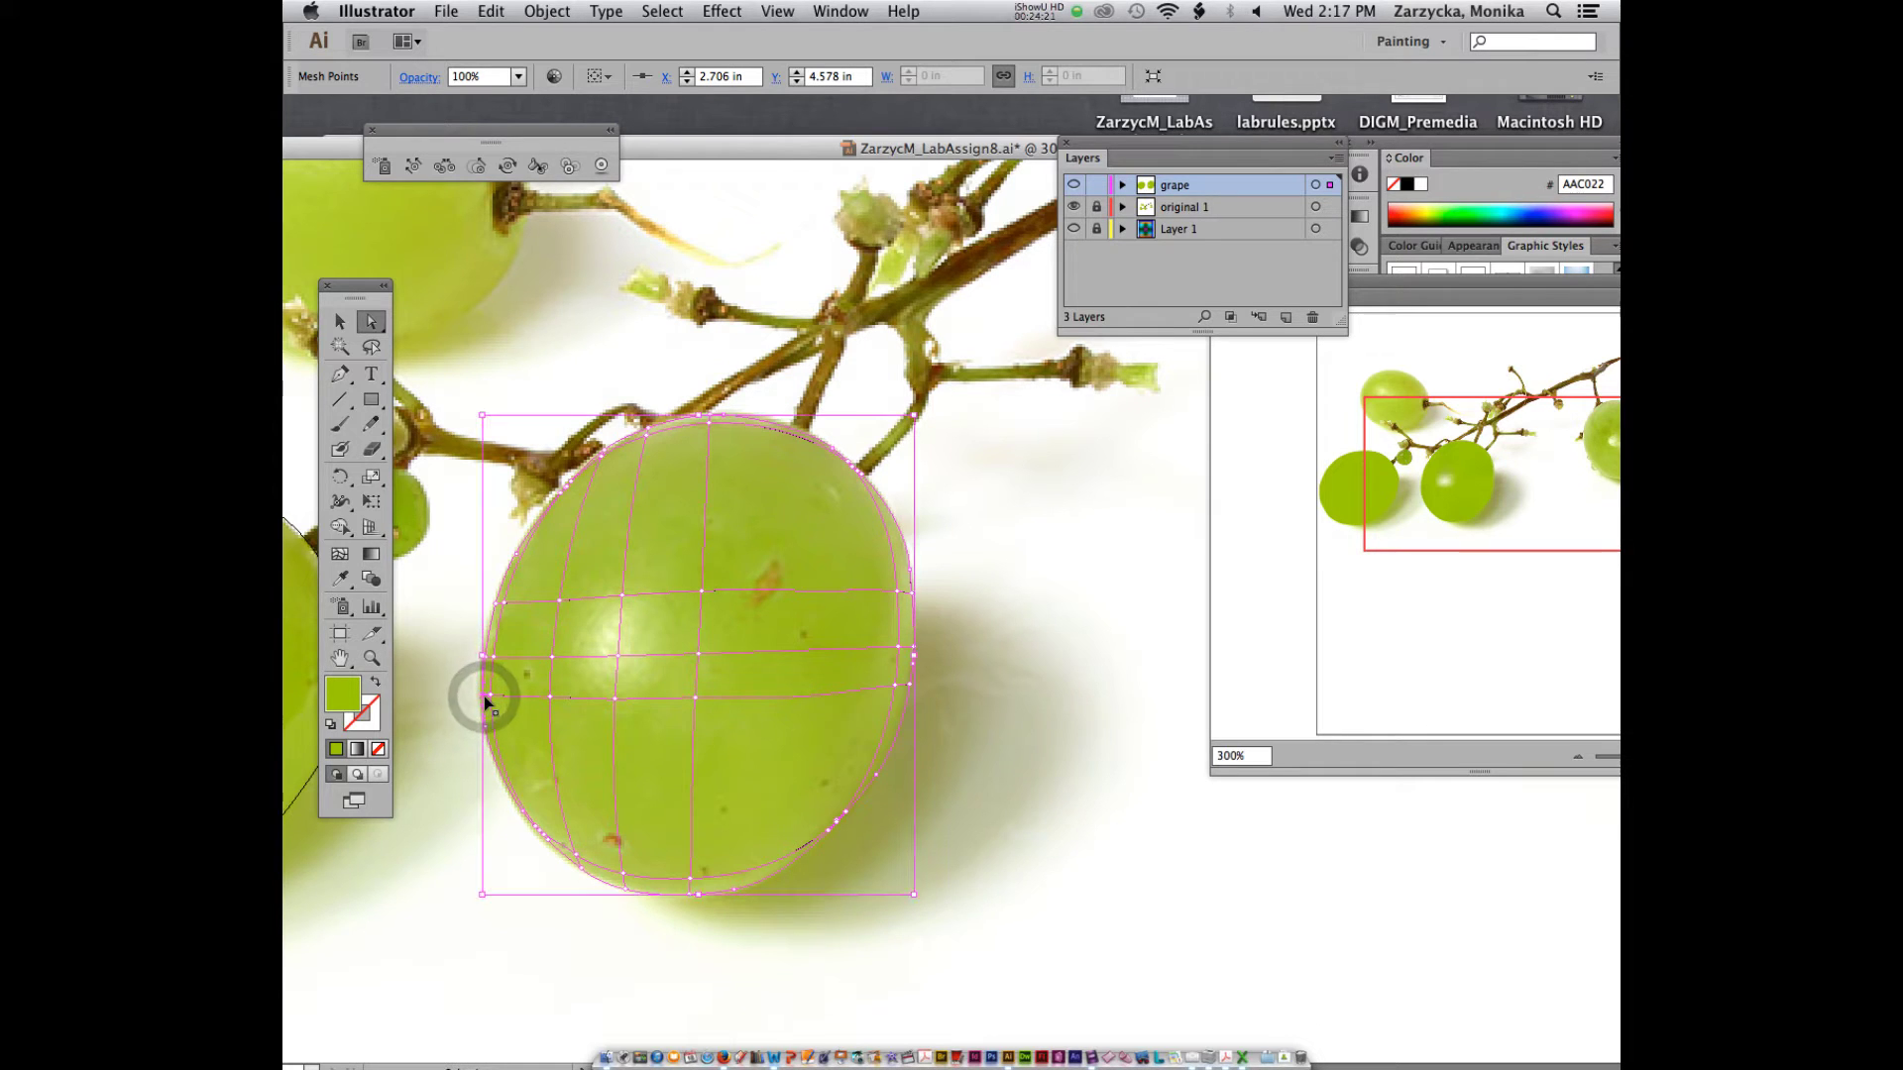
key("super+equal")
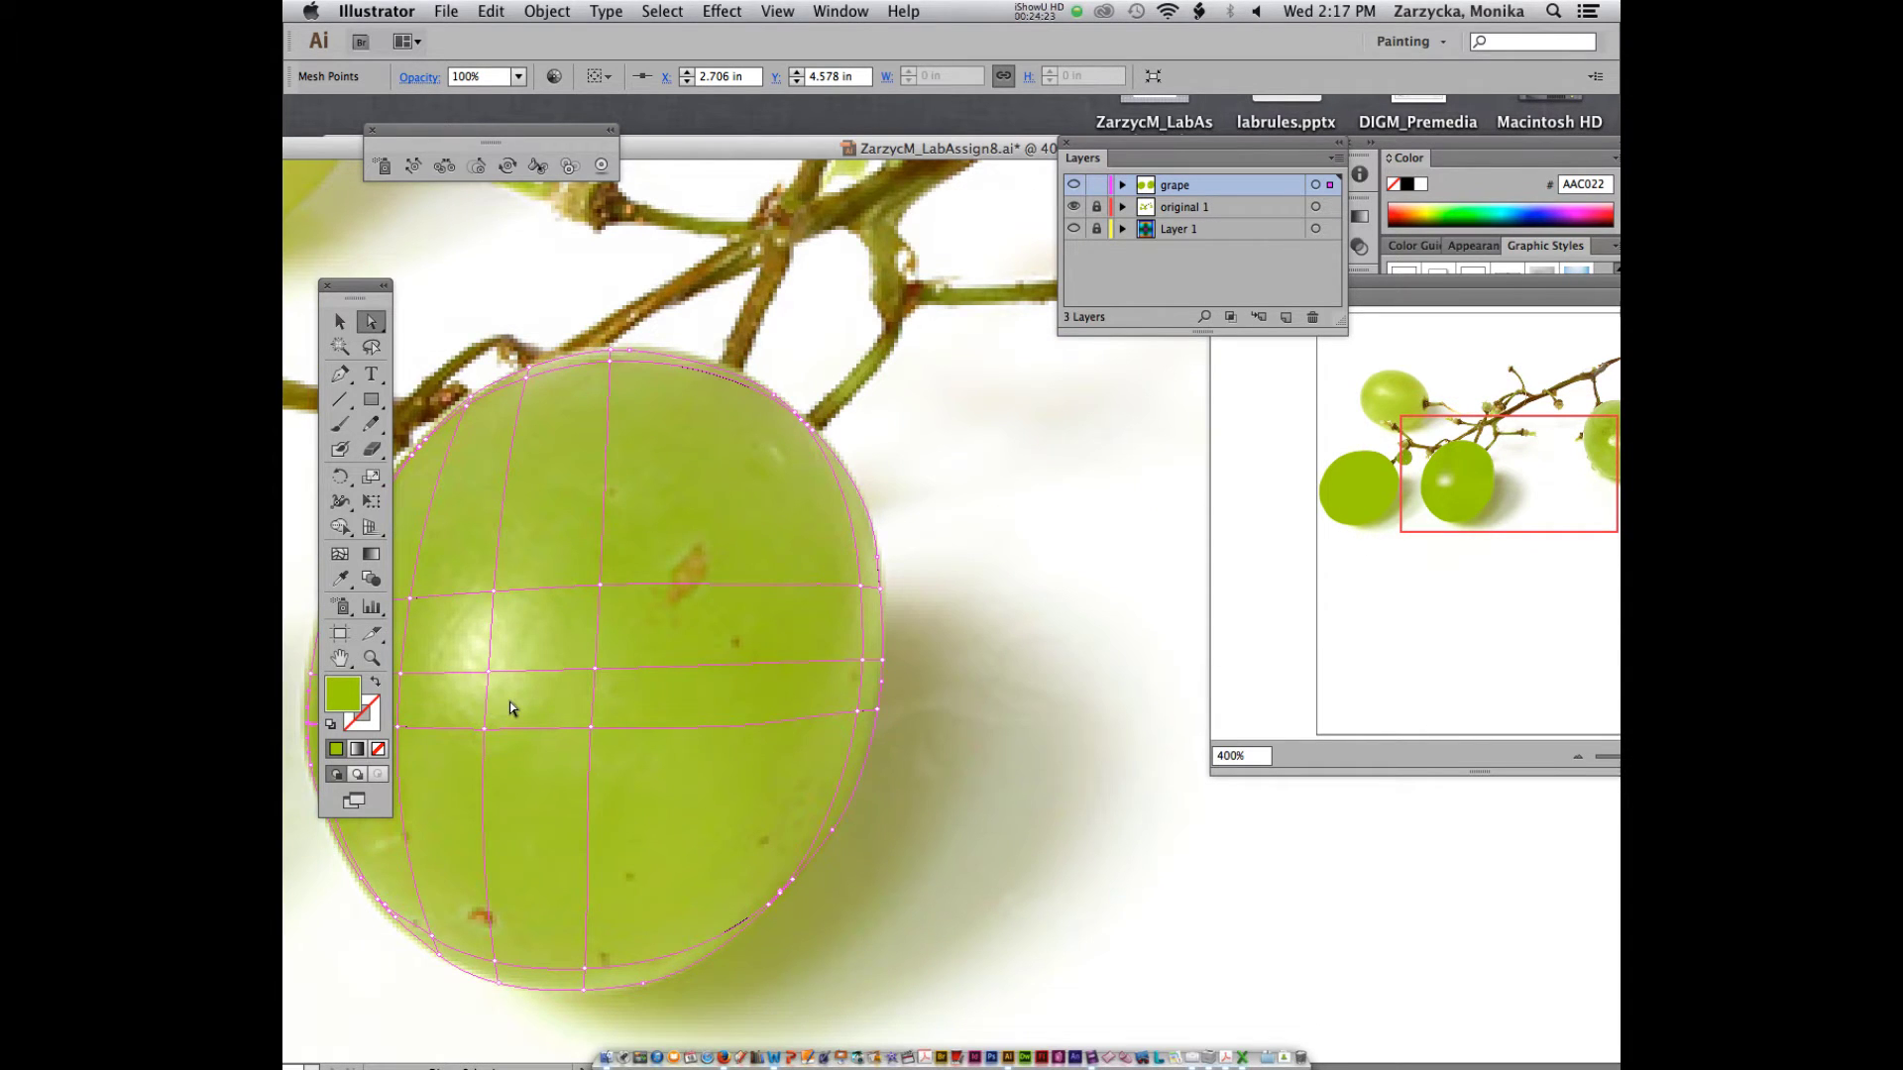
scroll(509, 702, "down", 3)
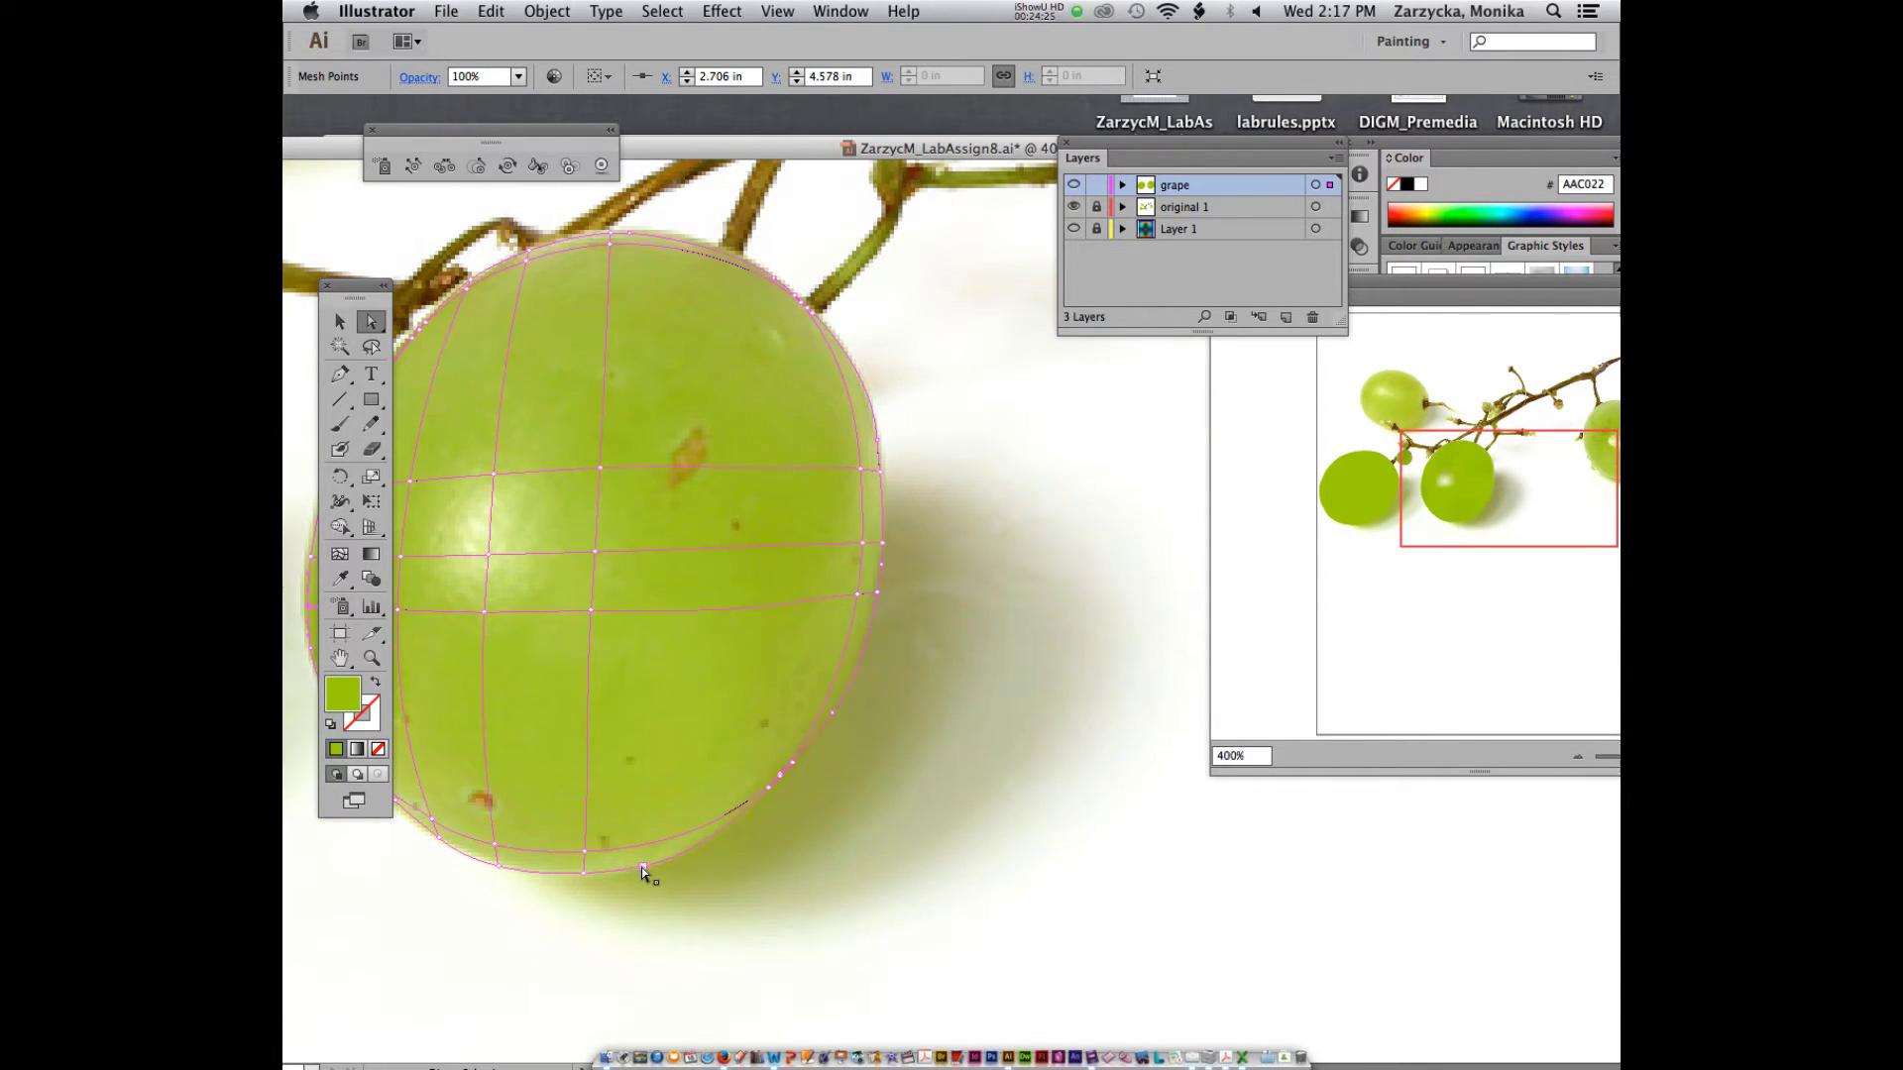
- Recolour the rim point just right of the grape's bottom centre and the bottom-centre mesh point with light greens sampled from the adjacent photo rim
left_click(640, 866)
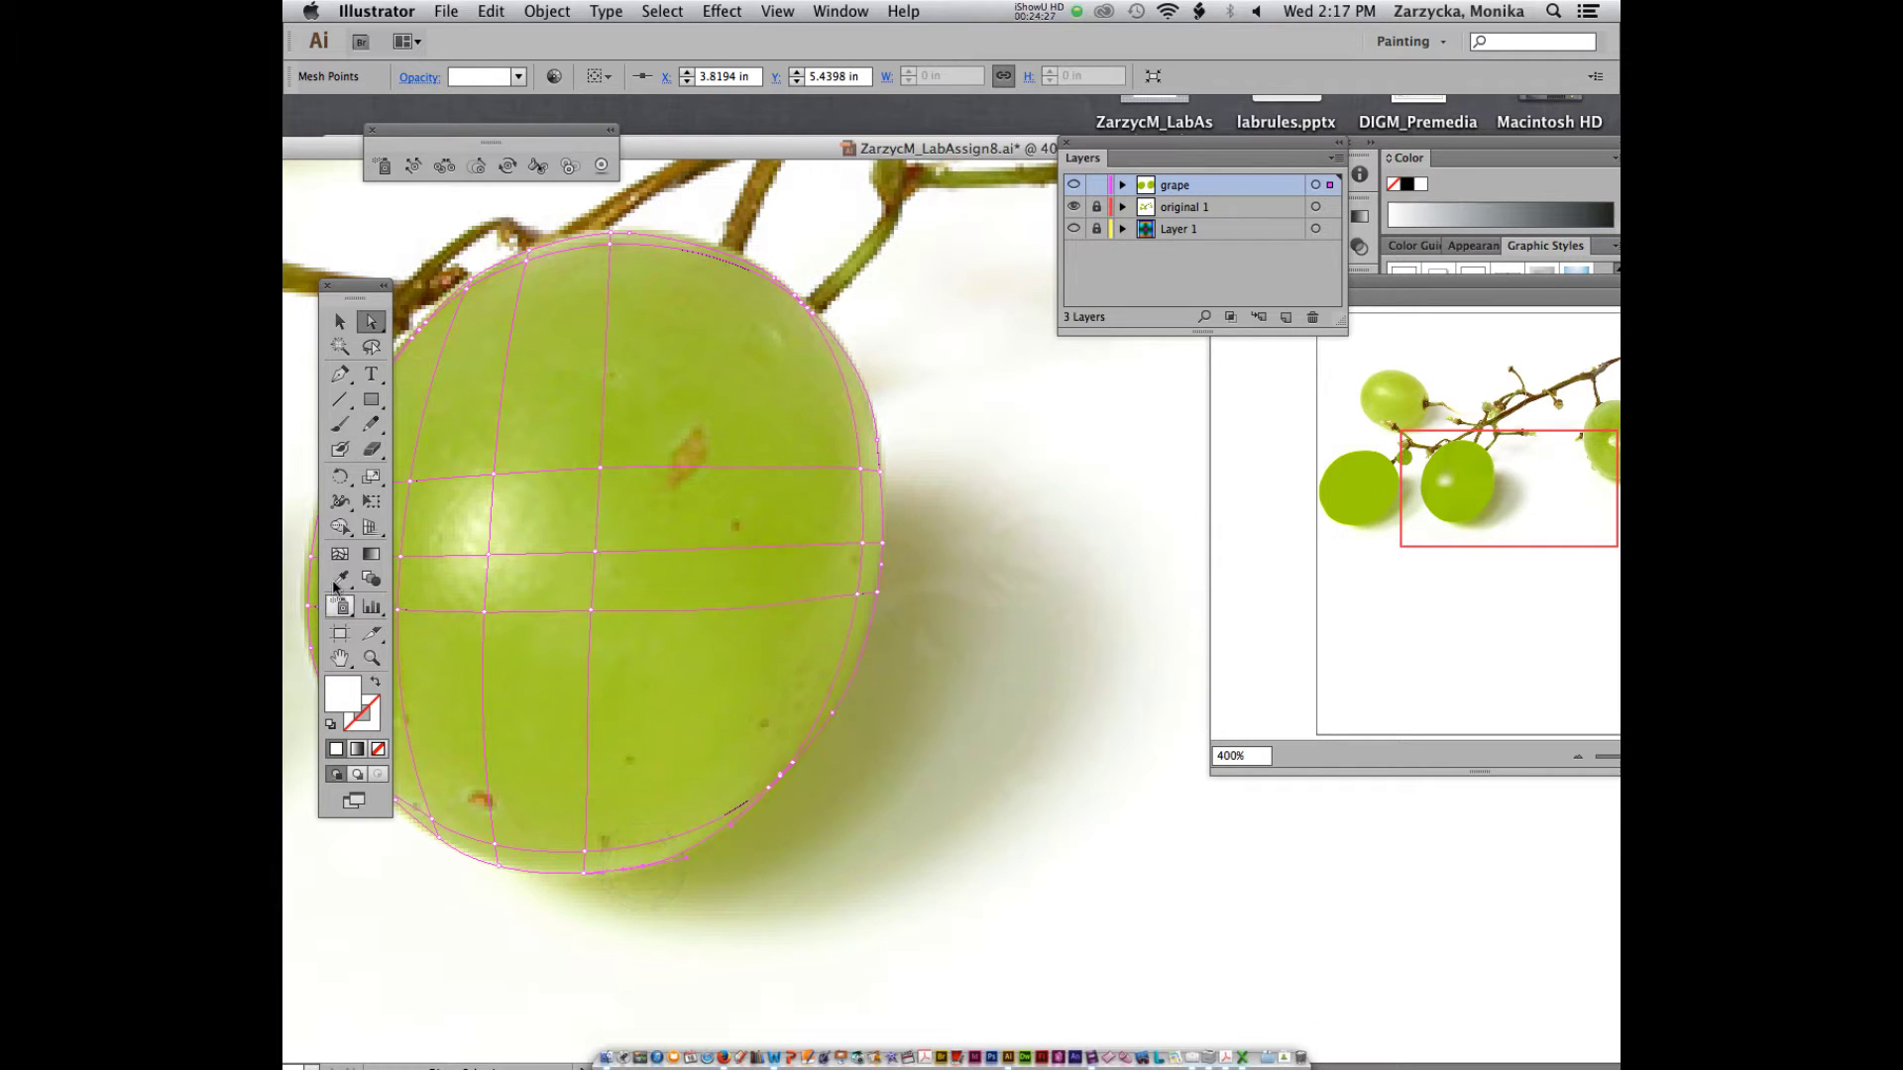
left_click(338, 580)
left_click(642, 860)
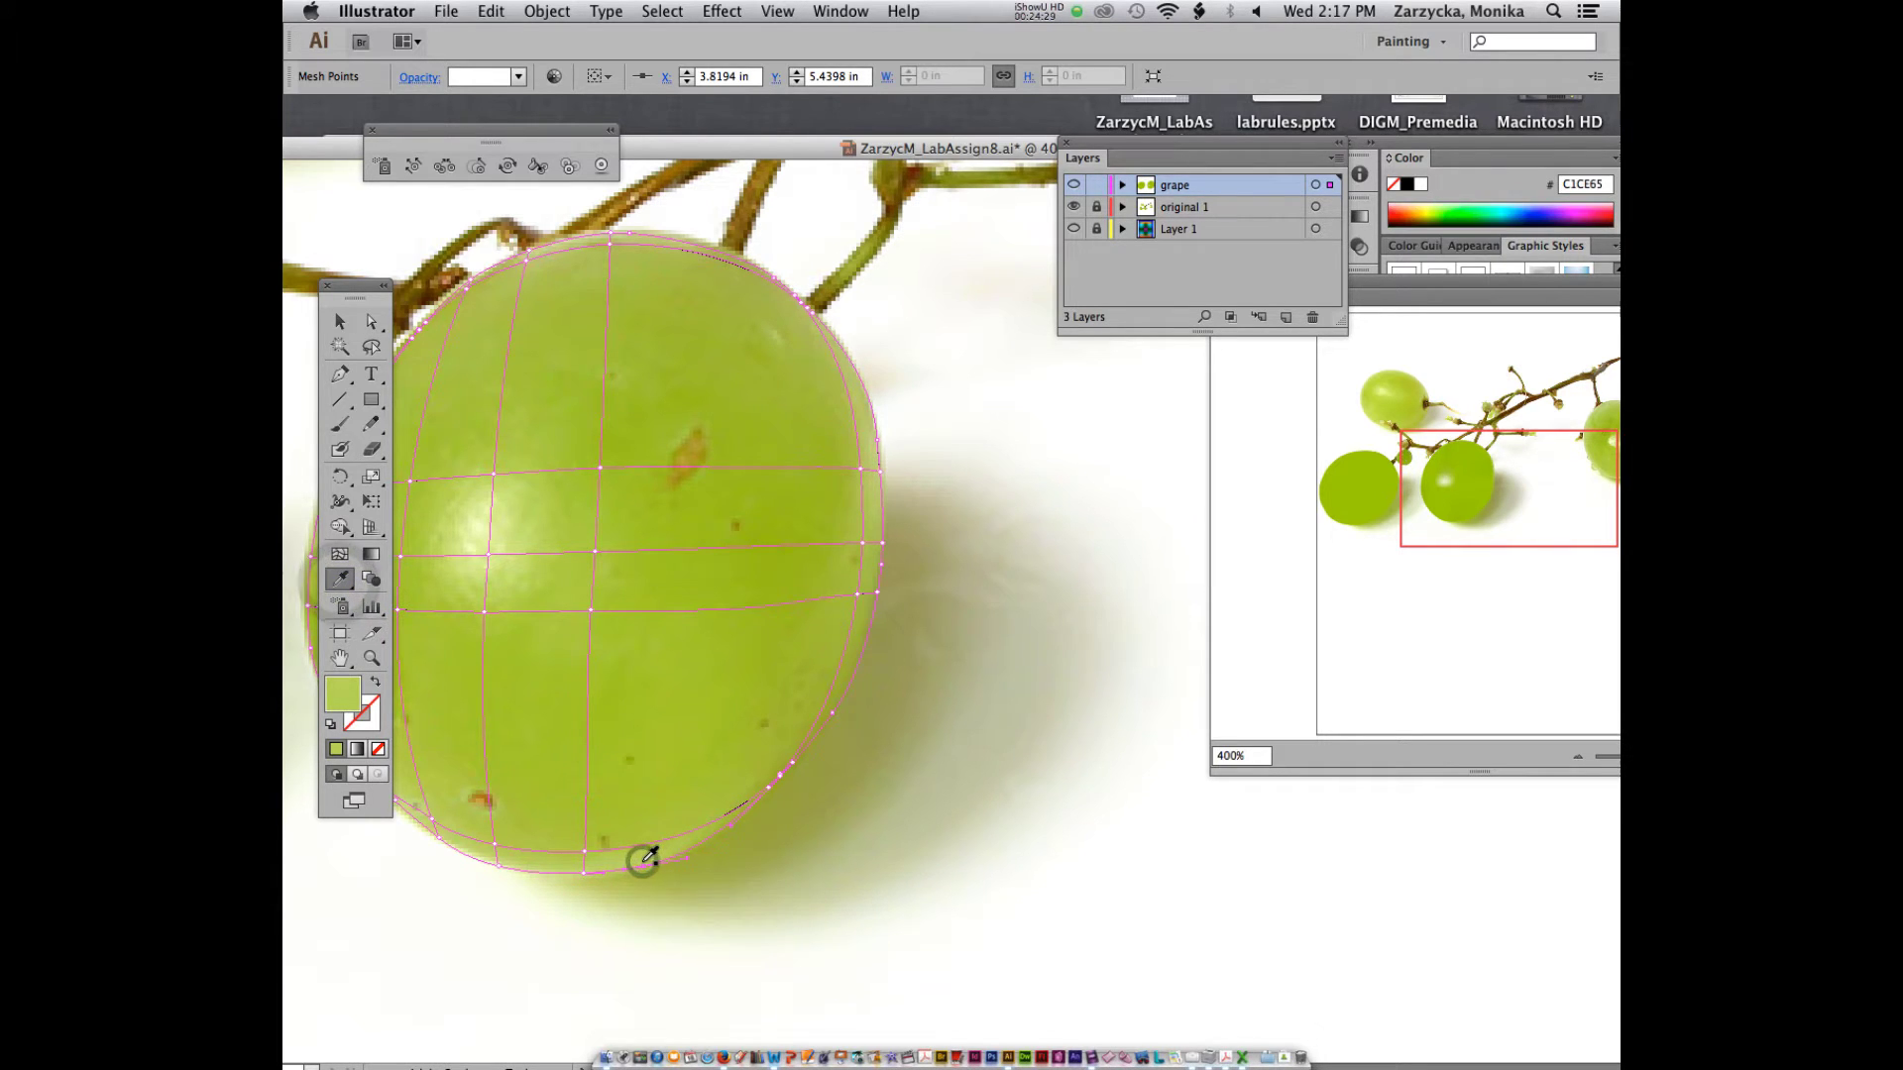
left_click_drag(642, 860, 593, 862)
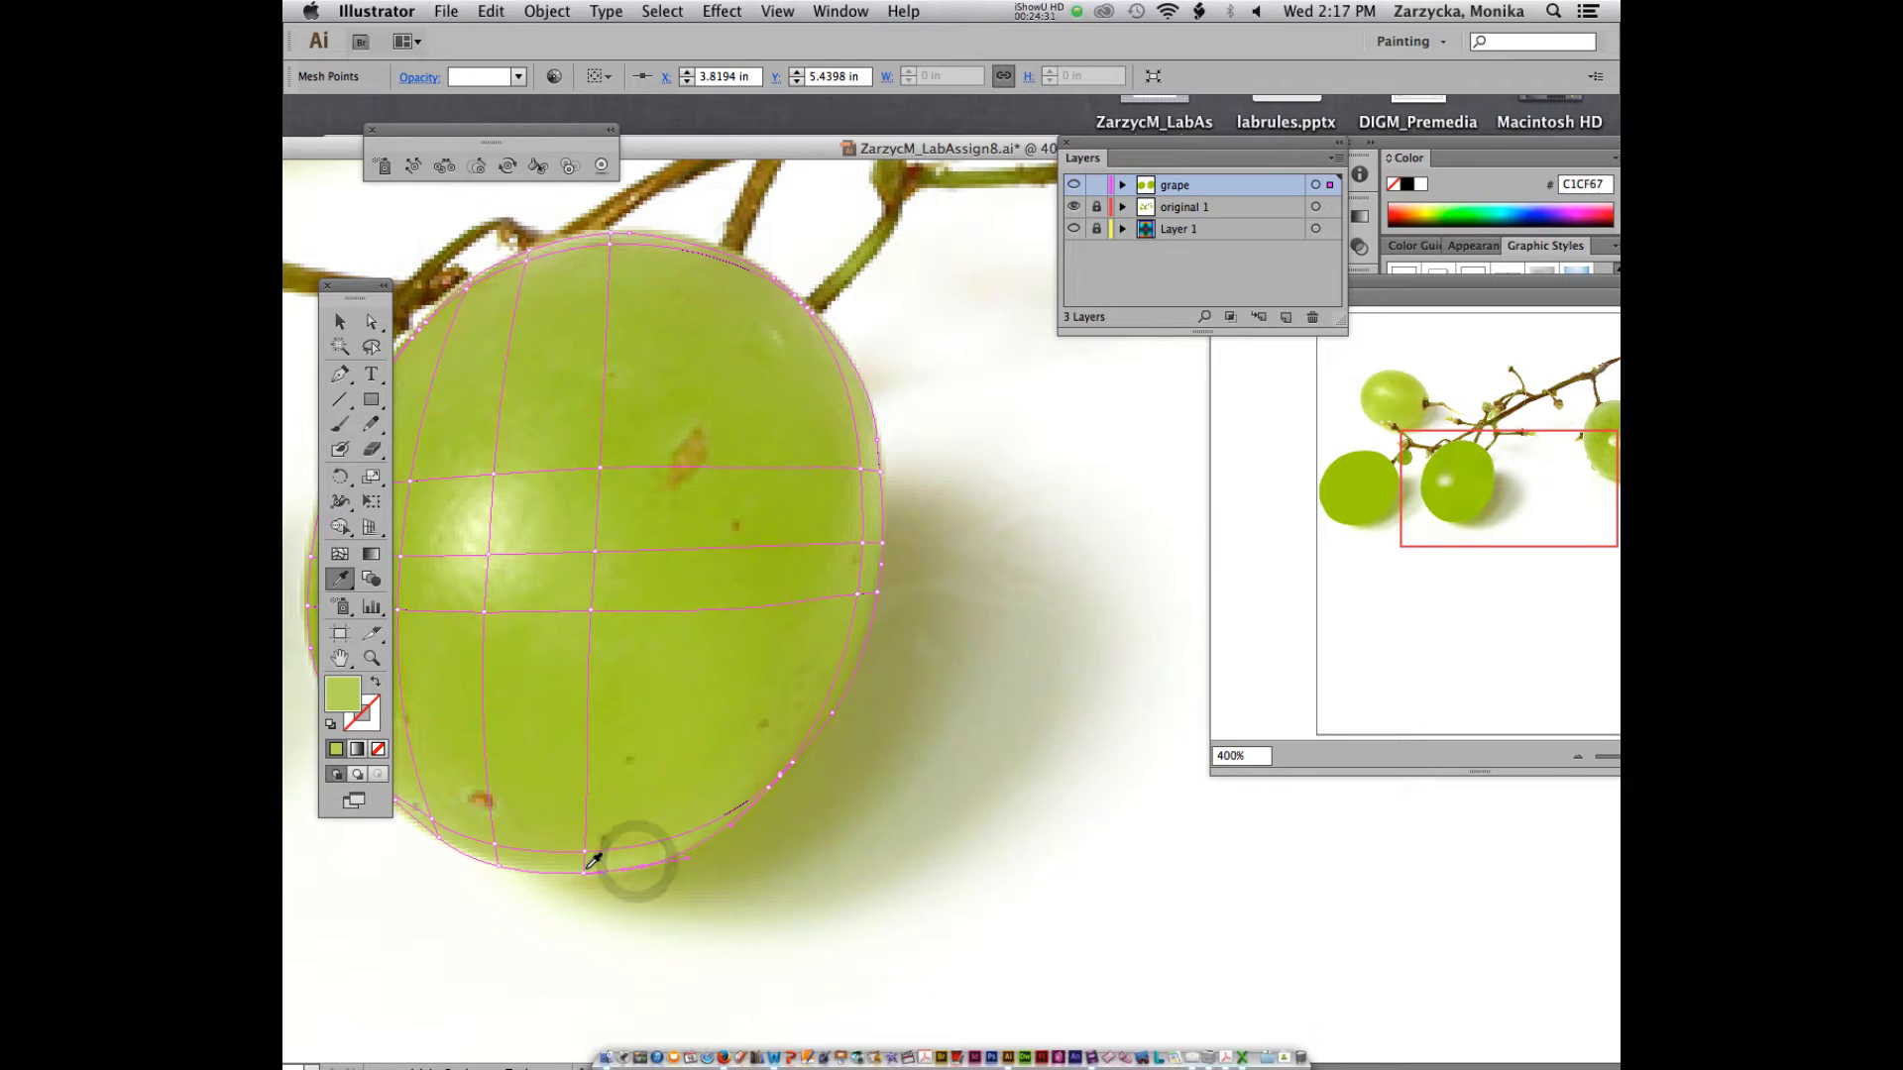
key("a")
left_click(585, 876)
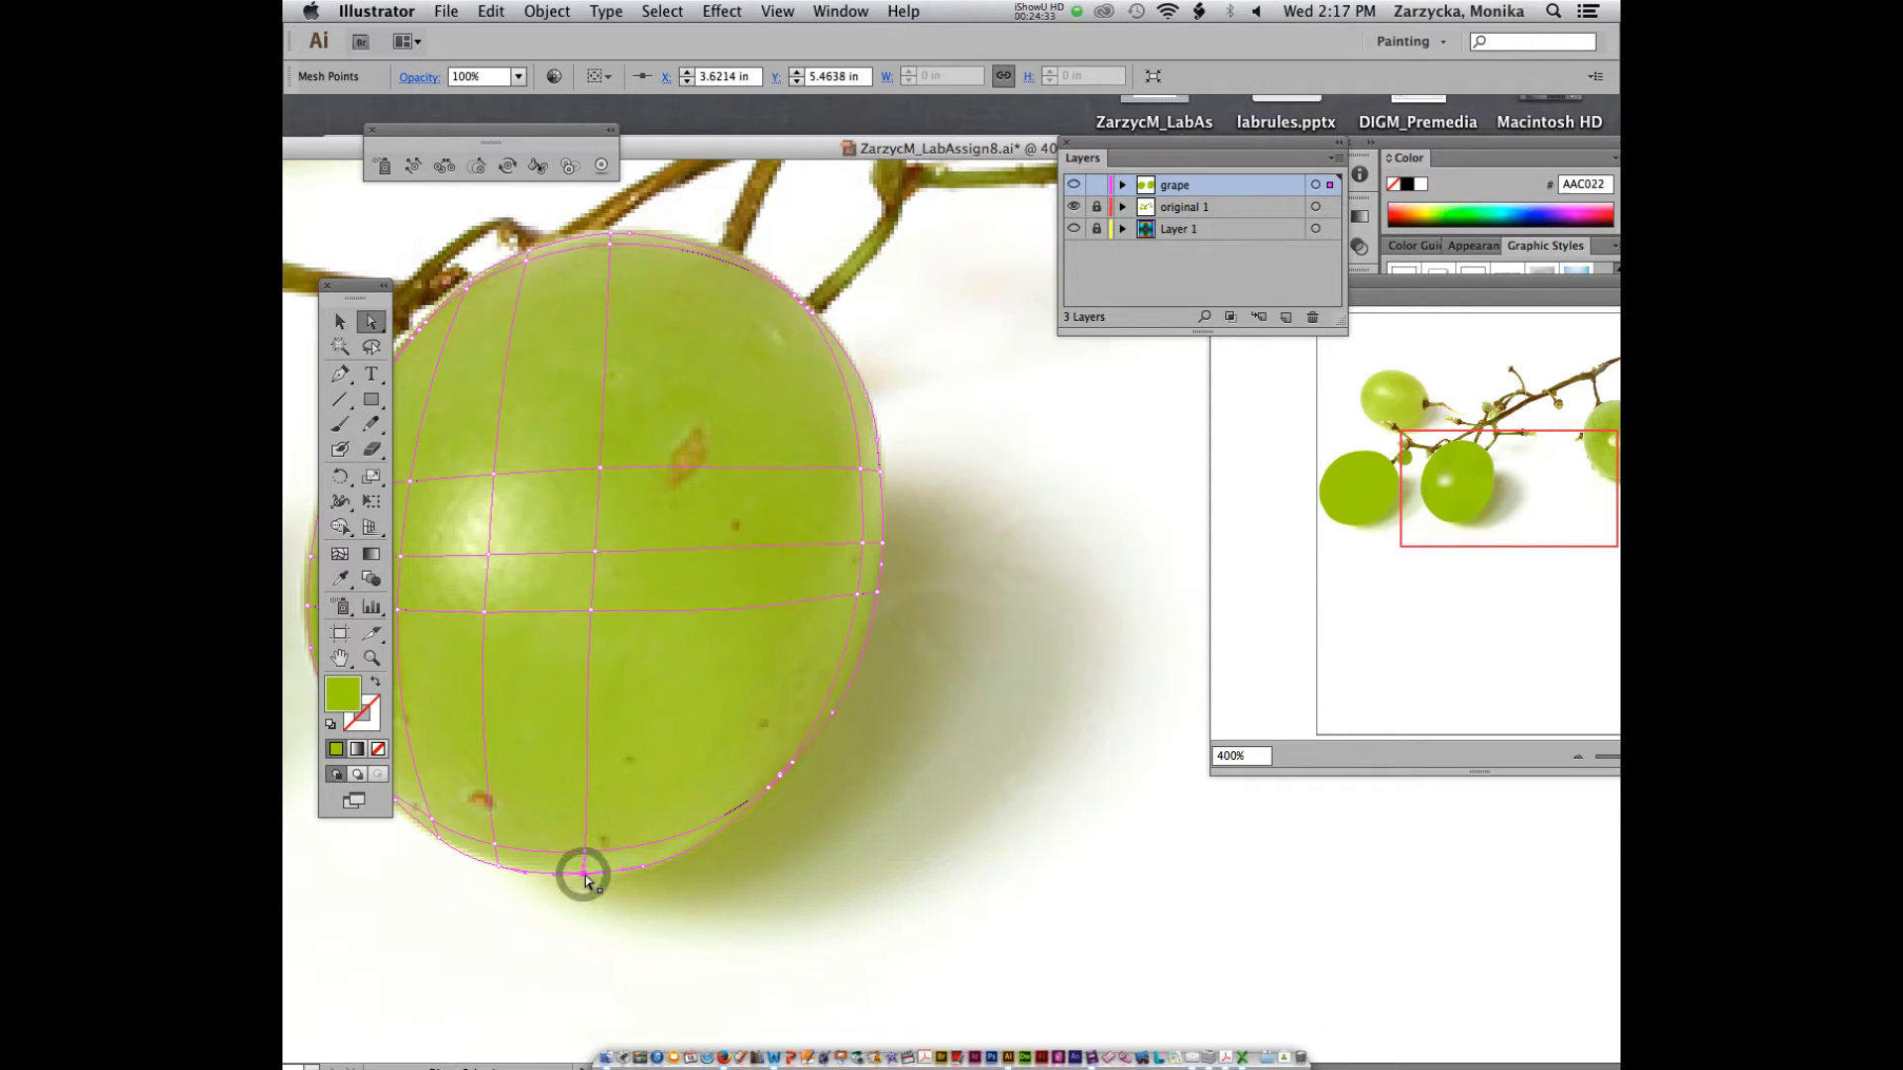
key("i")
left_click(582, 868)
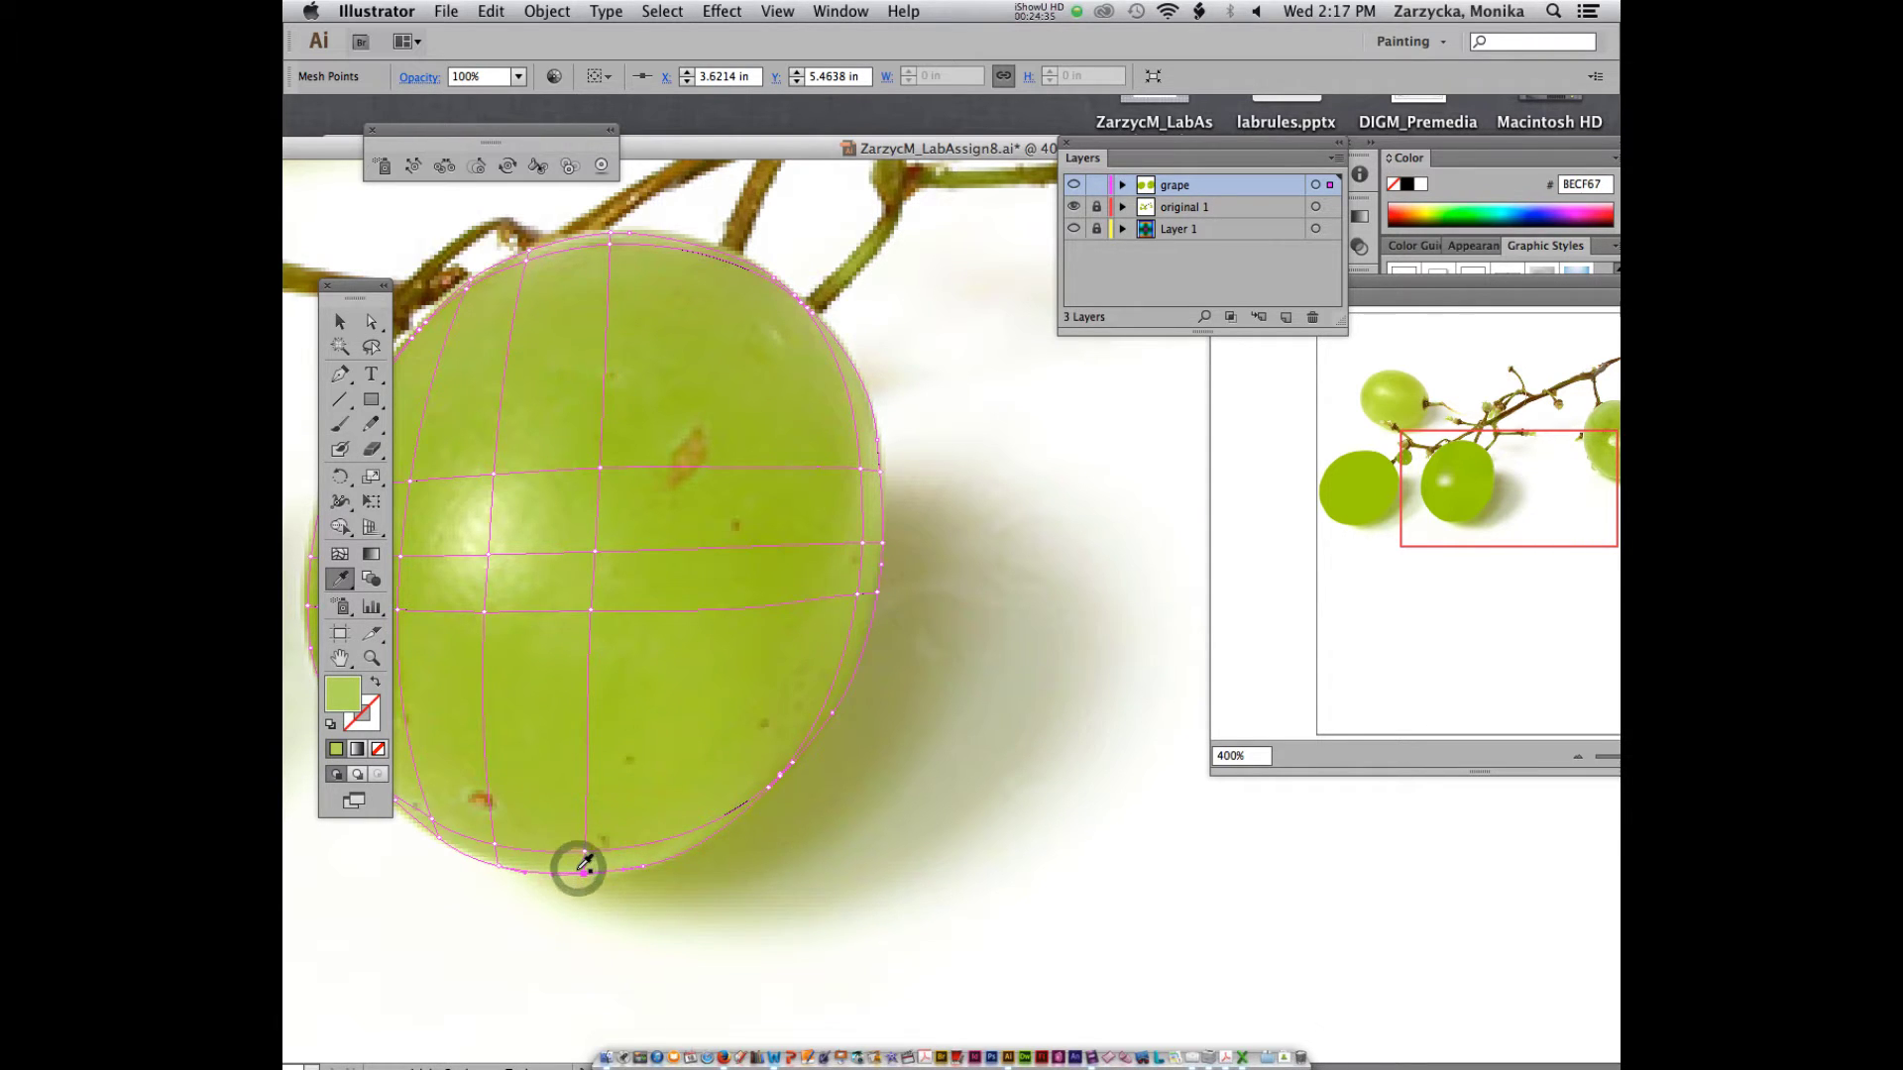
- Recolour the two bottom rim mesh points left of the grape's centre with sampled light greens, CEDE88 and C3D475
left_click_drag(747, 150, 880, 154)
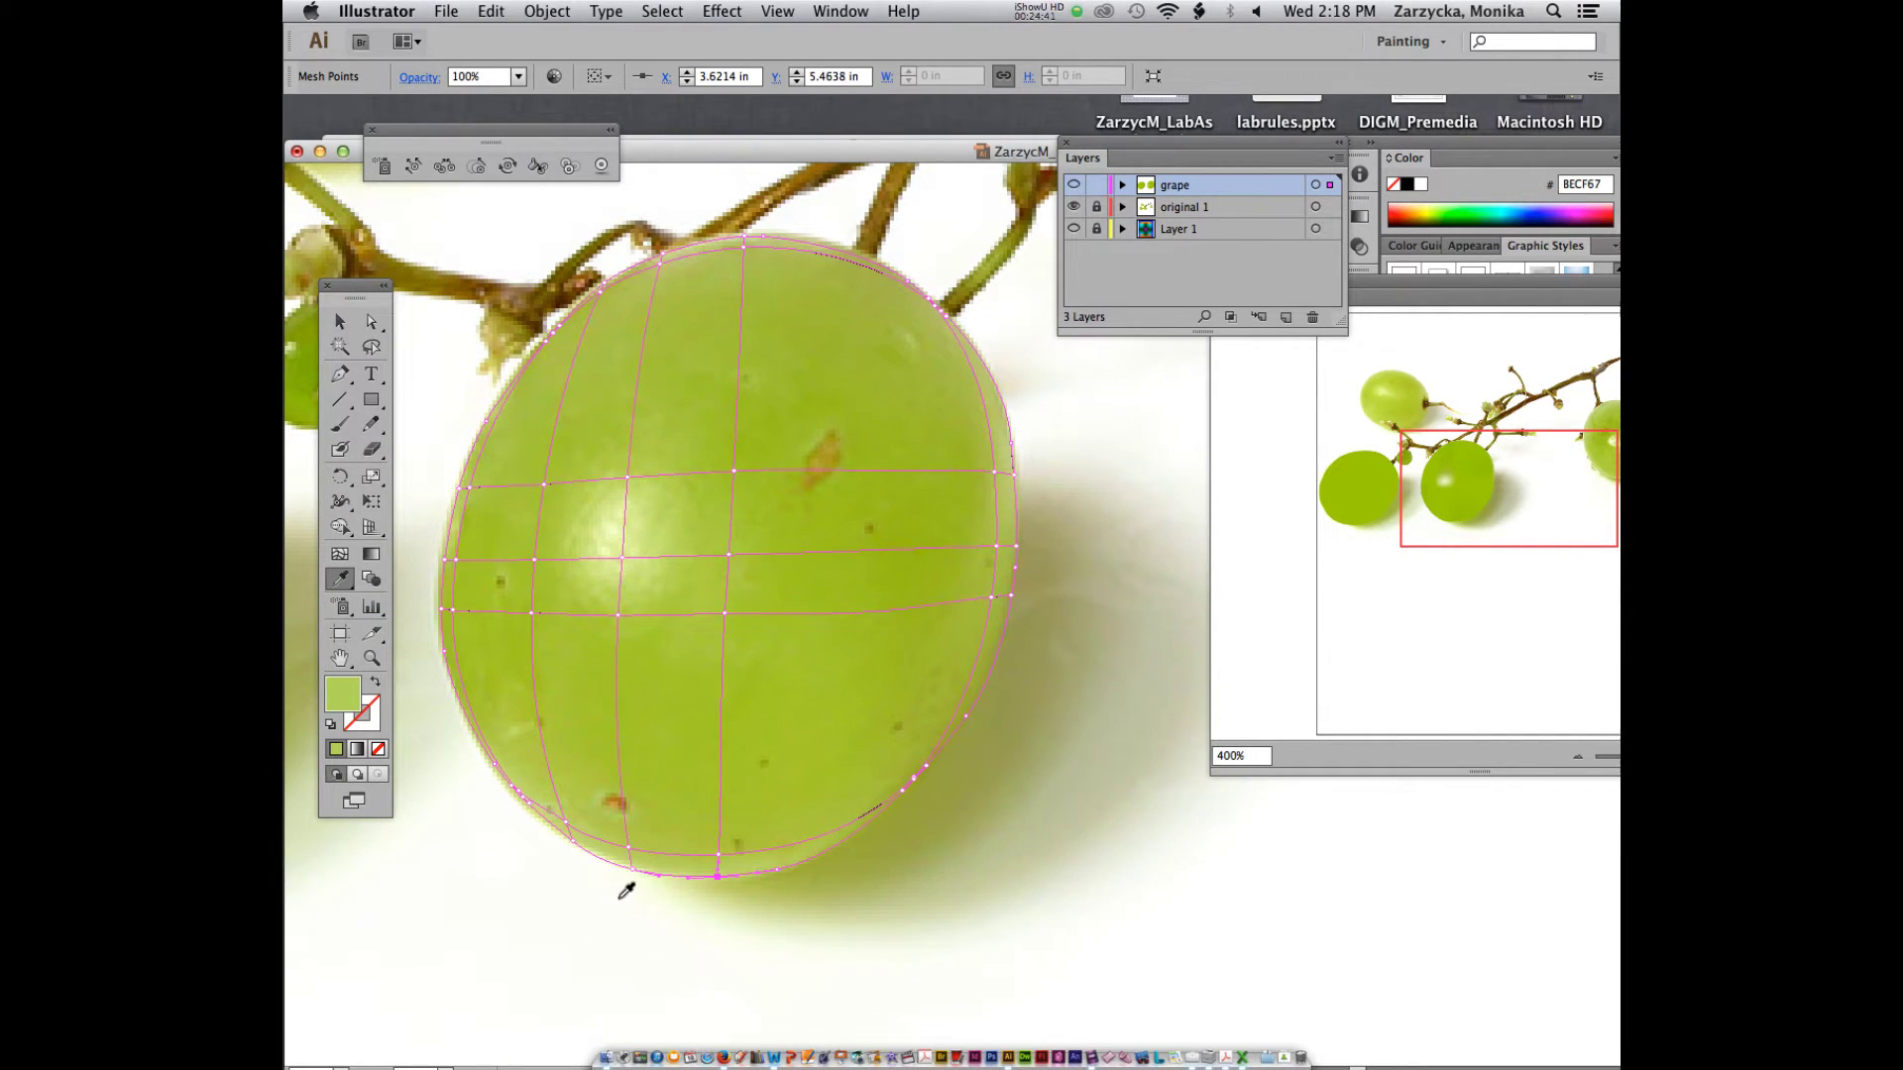
key("a")
left_click(634, 871)
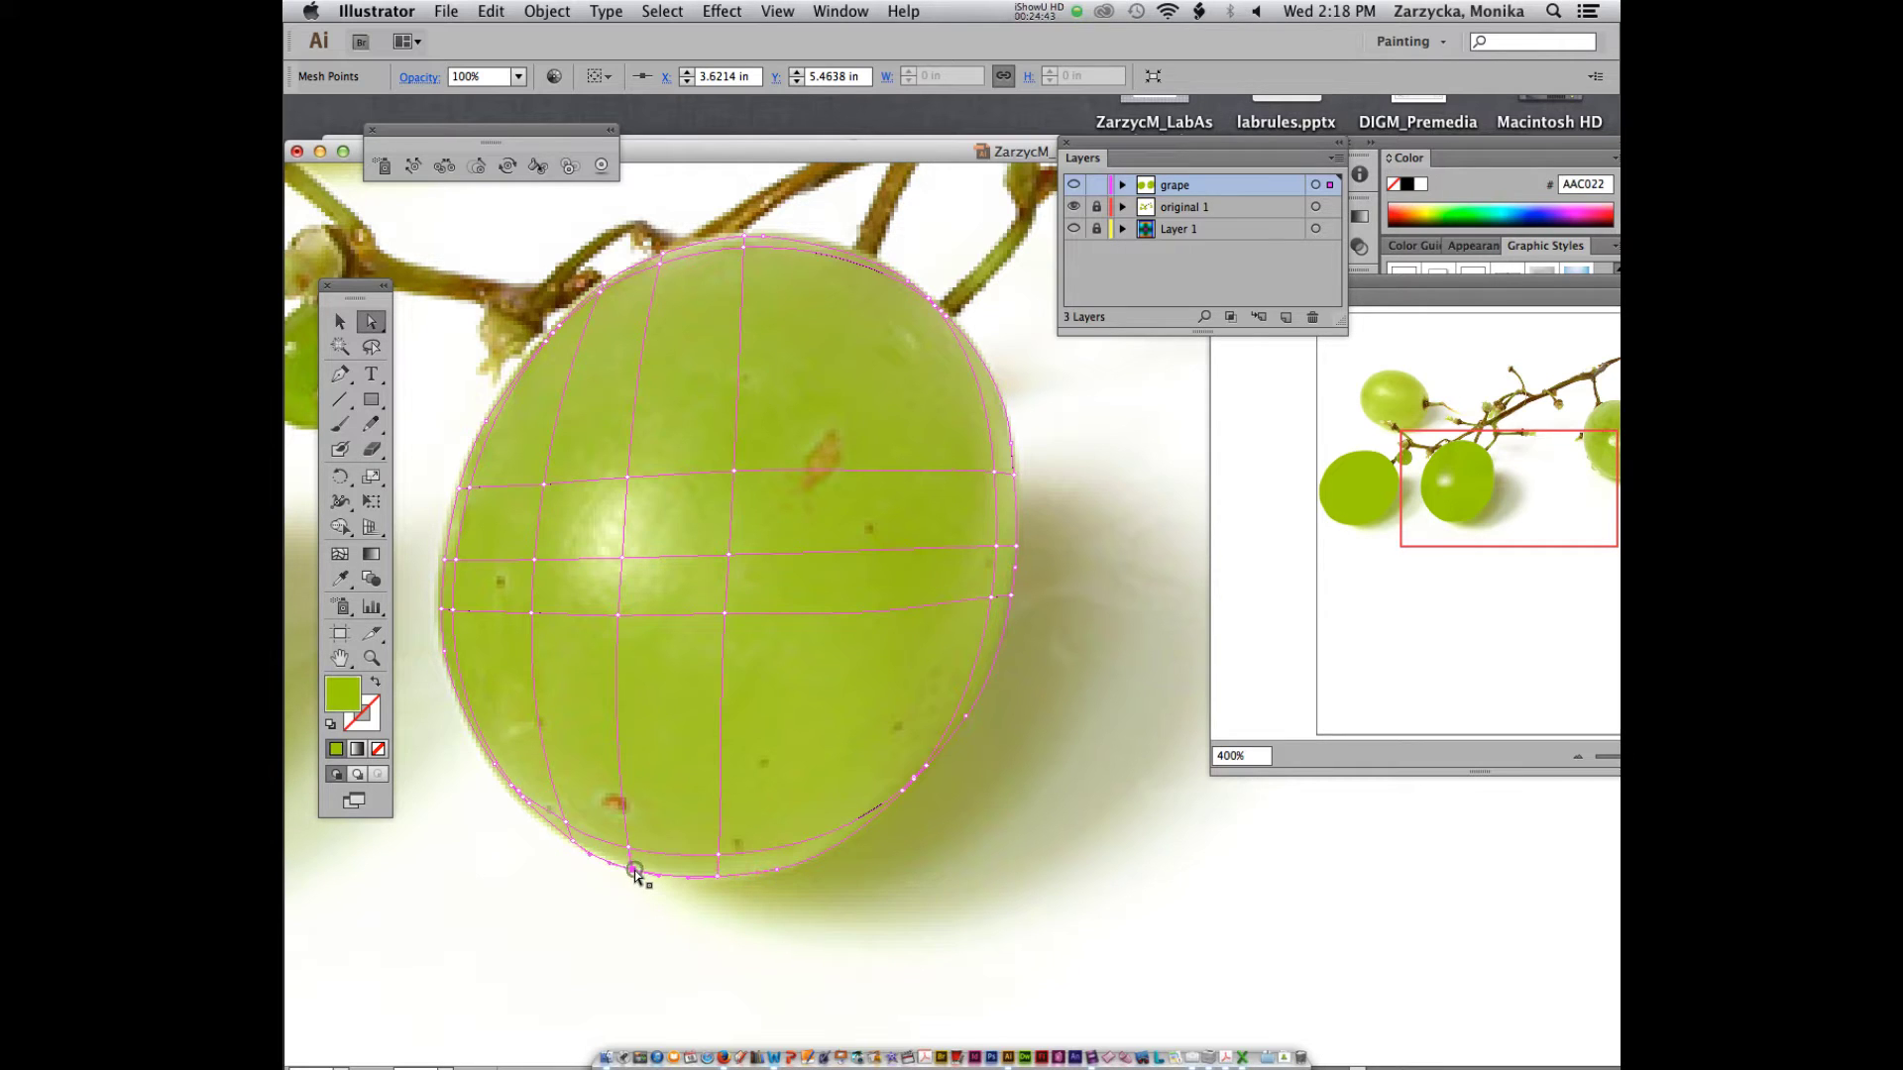
key("i")
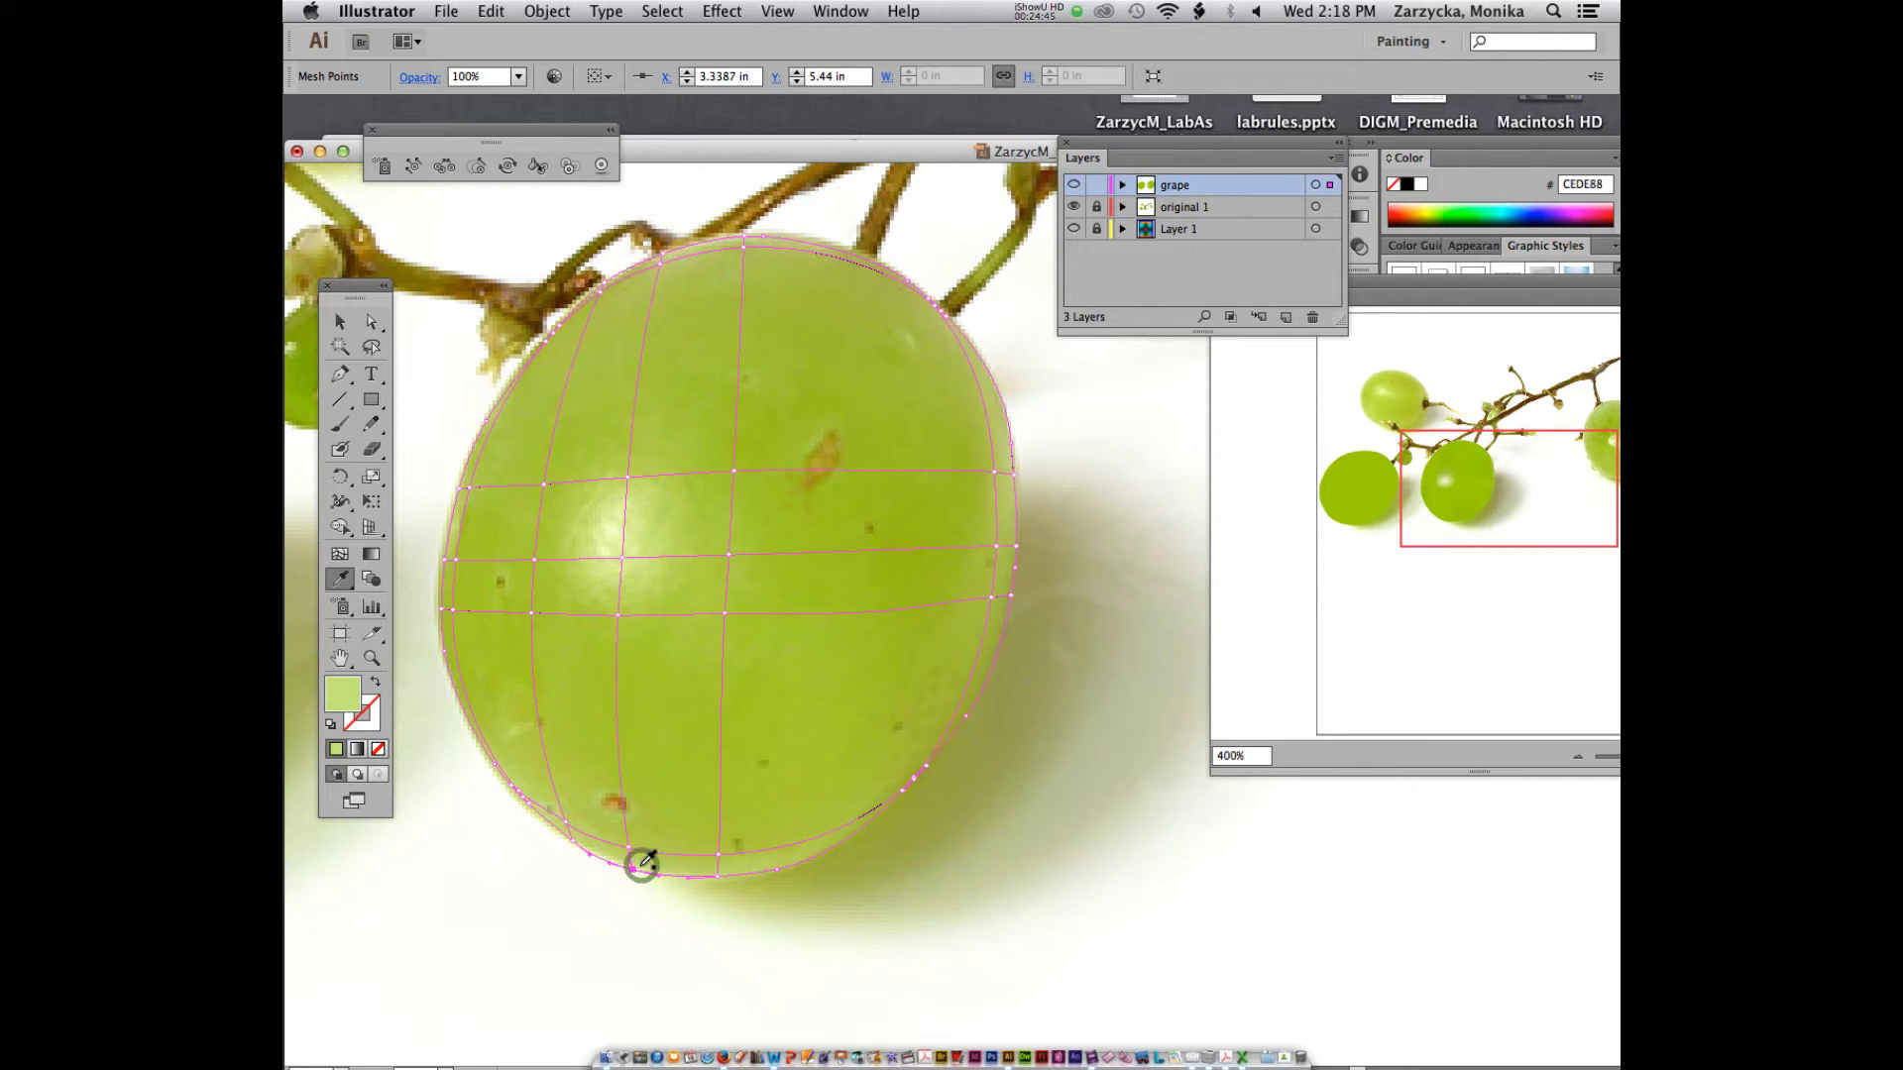
key("a")
left_click(573, 842)
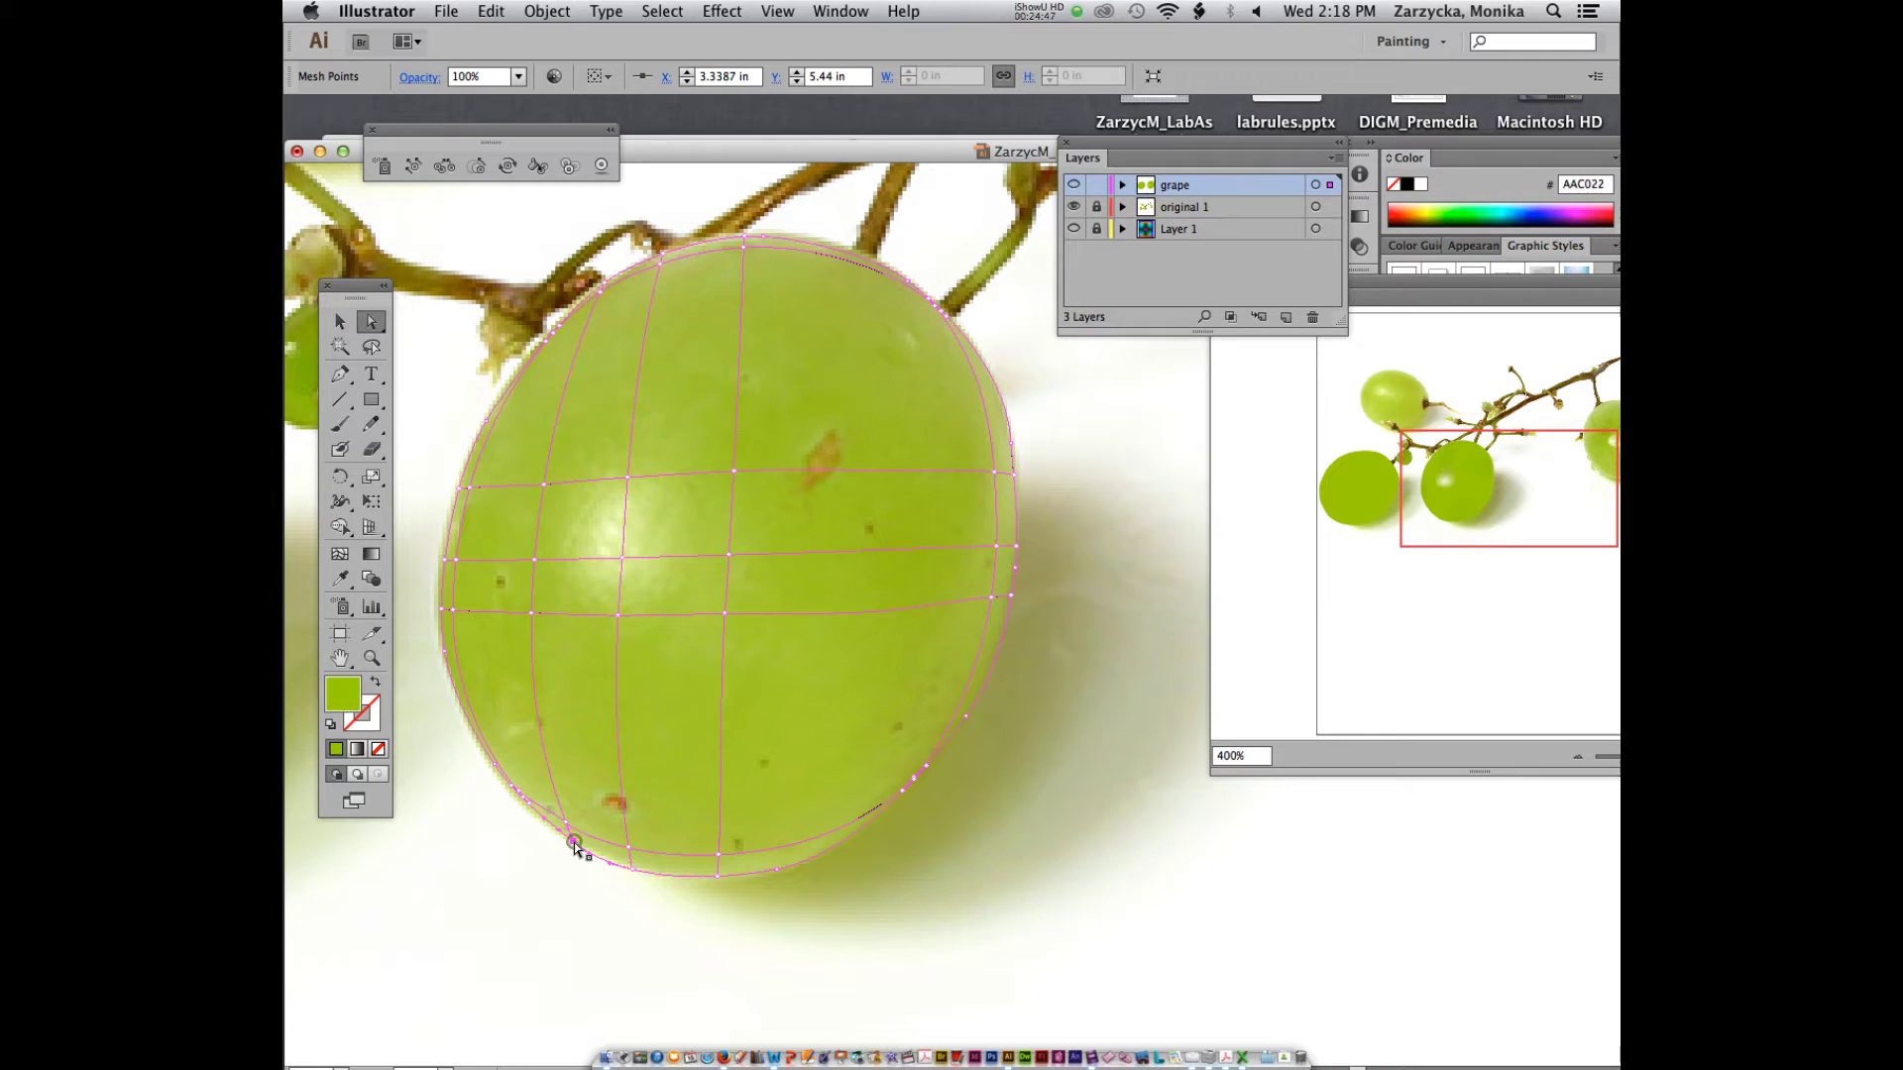
key("i")
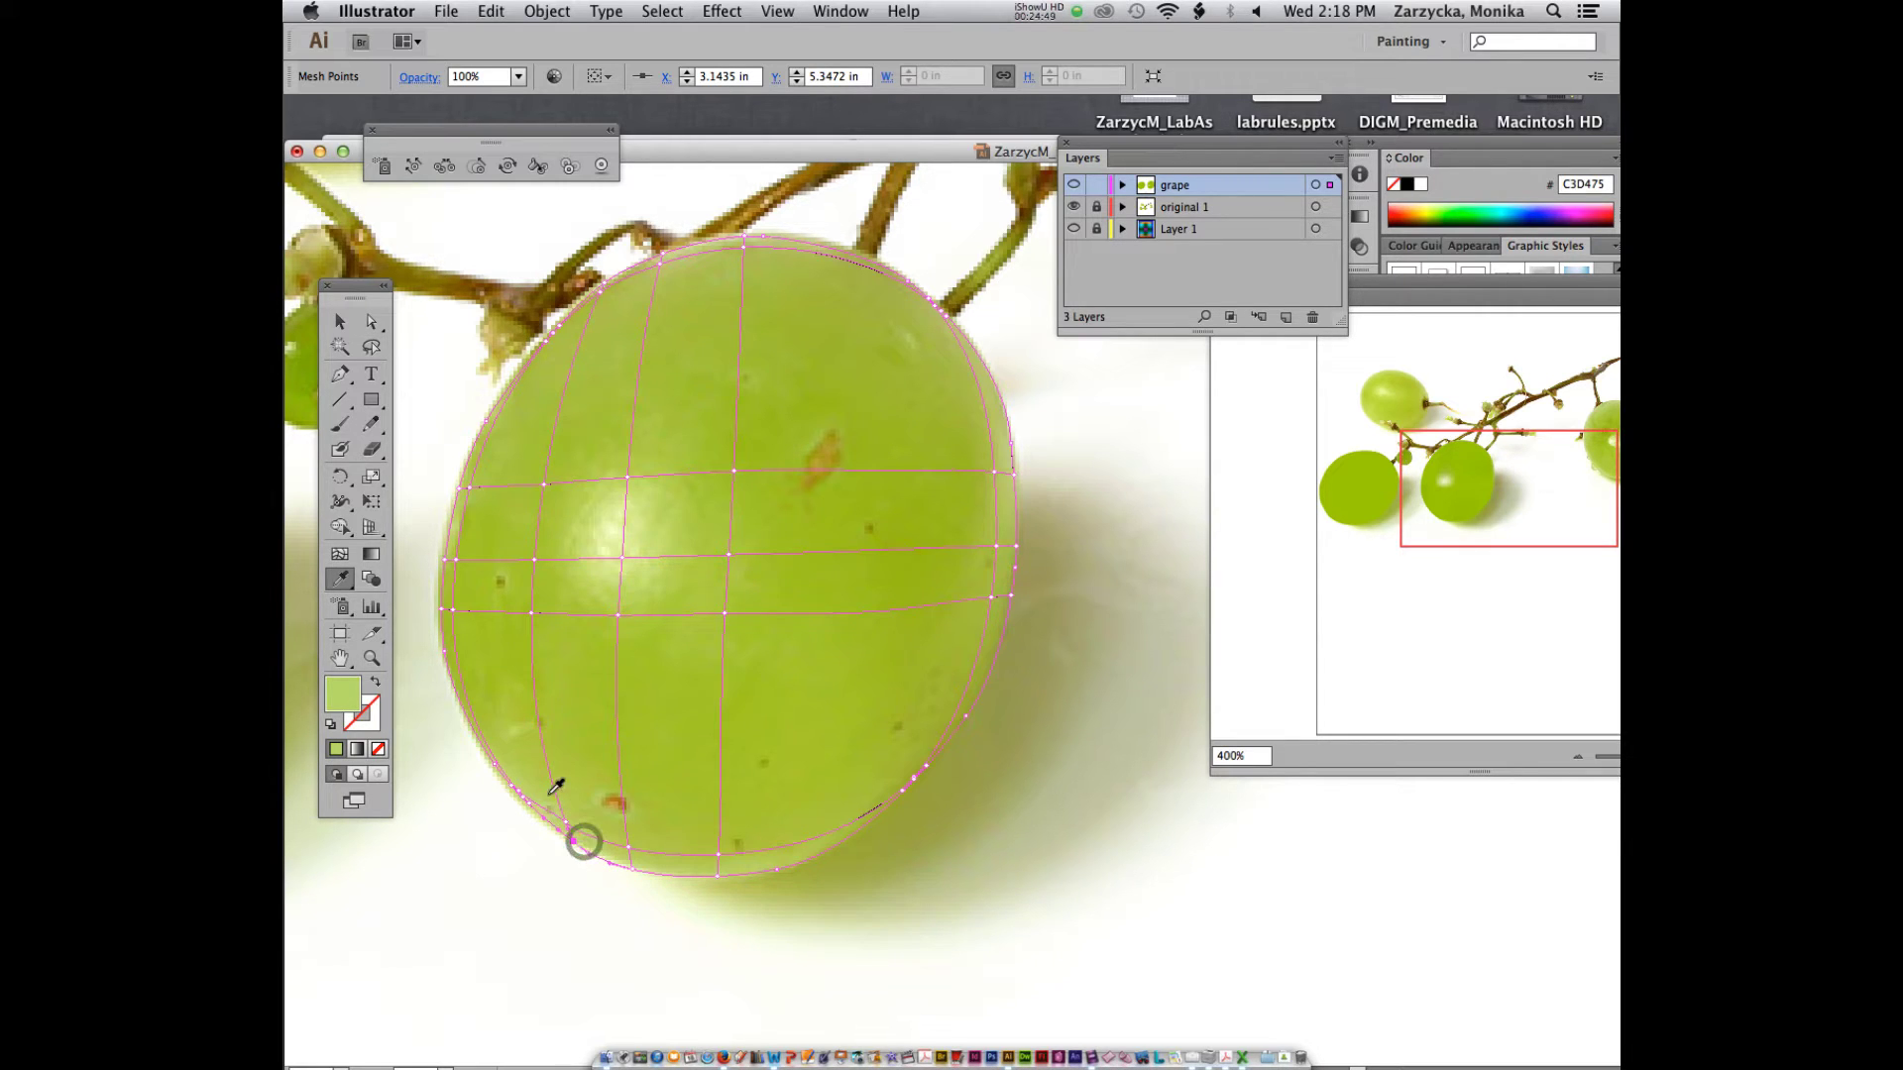
- Recolour the grape's lower-left rim mesh point with the light green C6D774 sampled from the photo beside it
key("a")
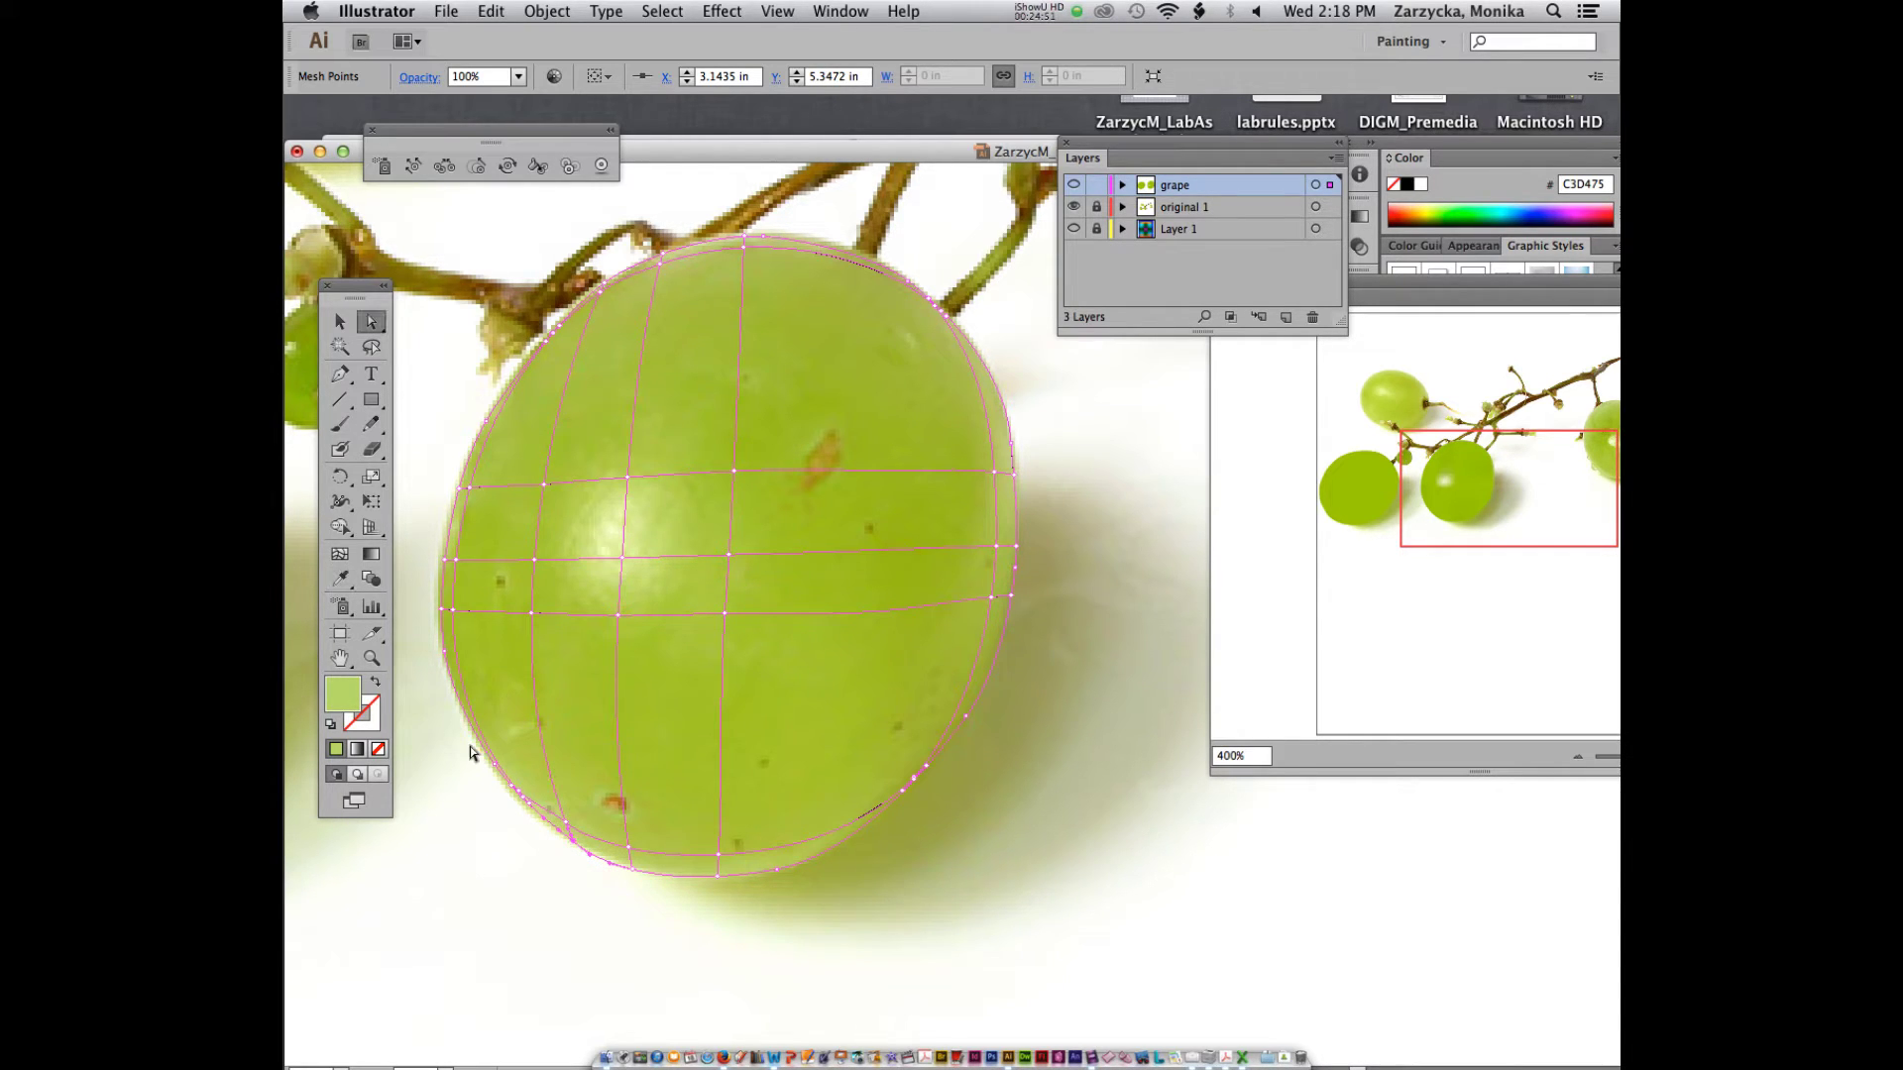
left_click(517, 789)
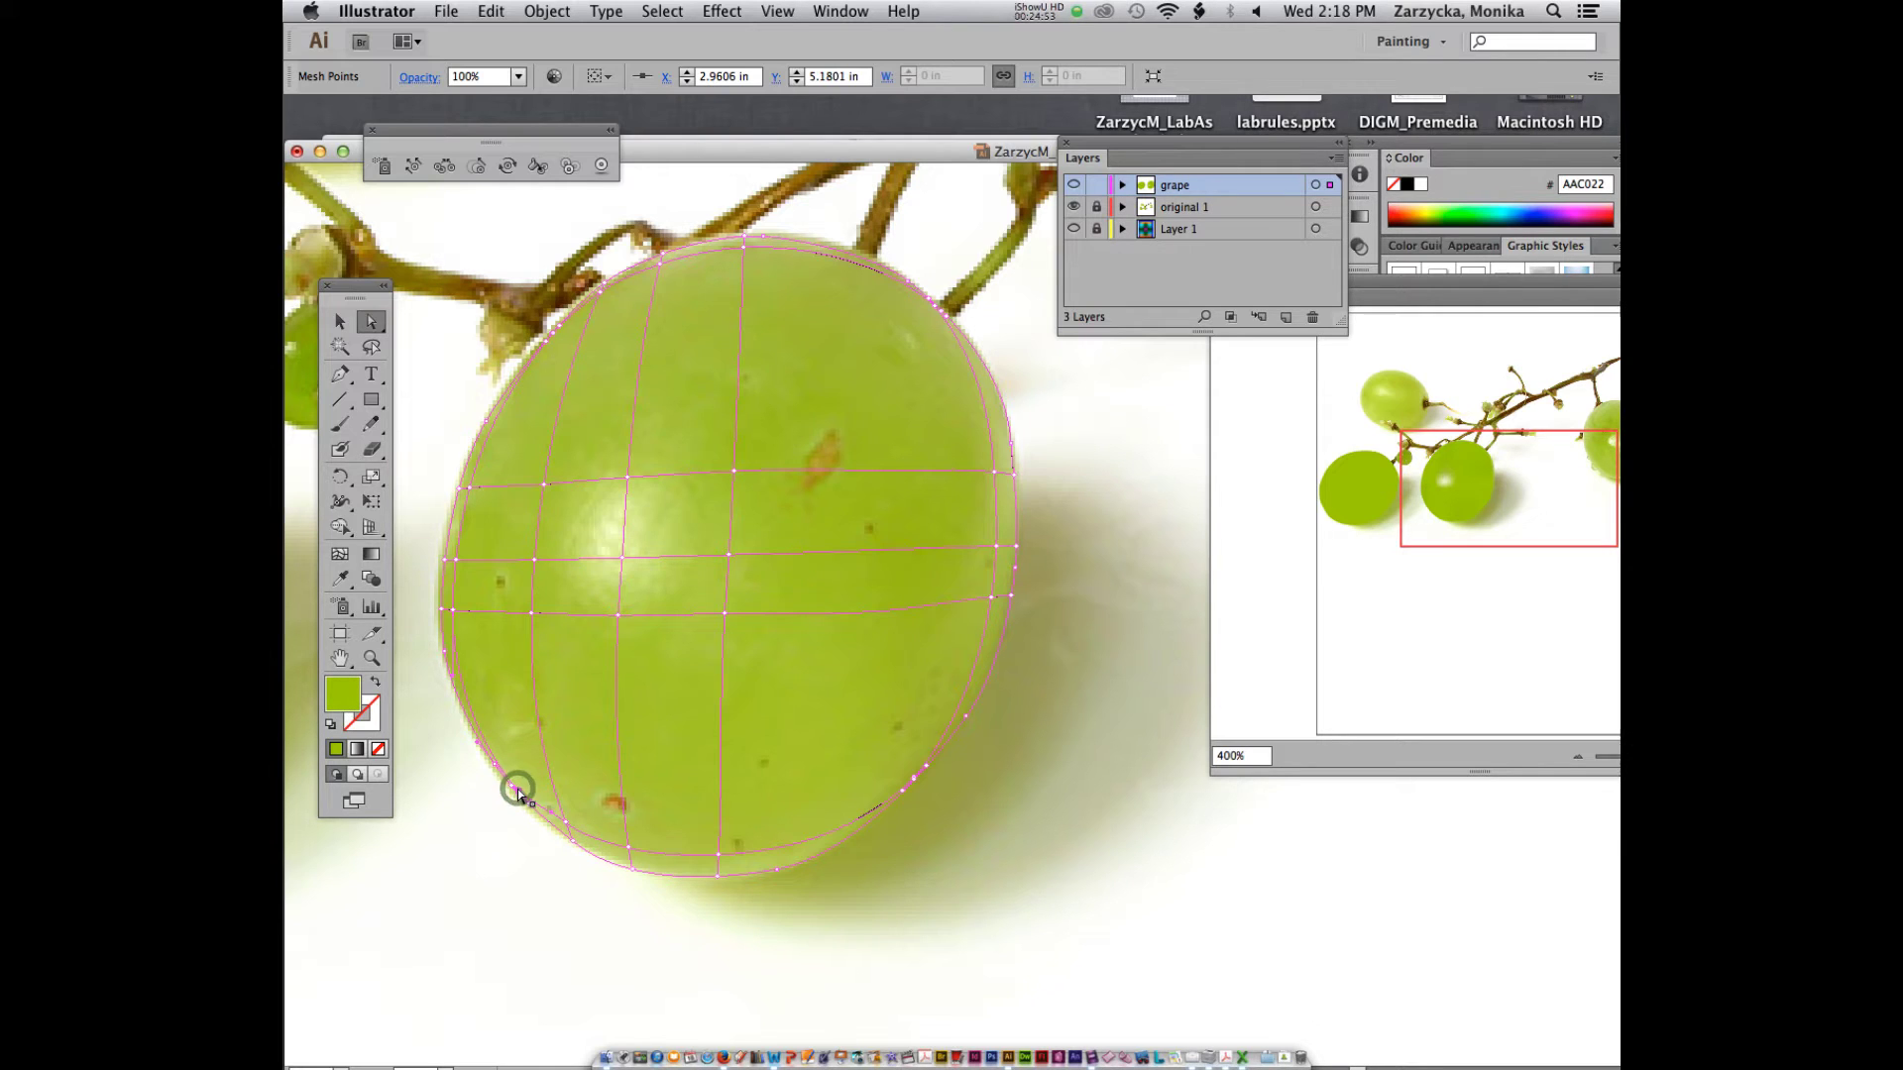
key("i")
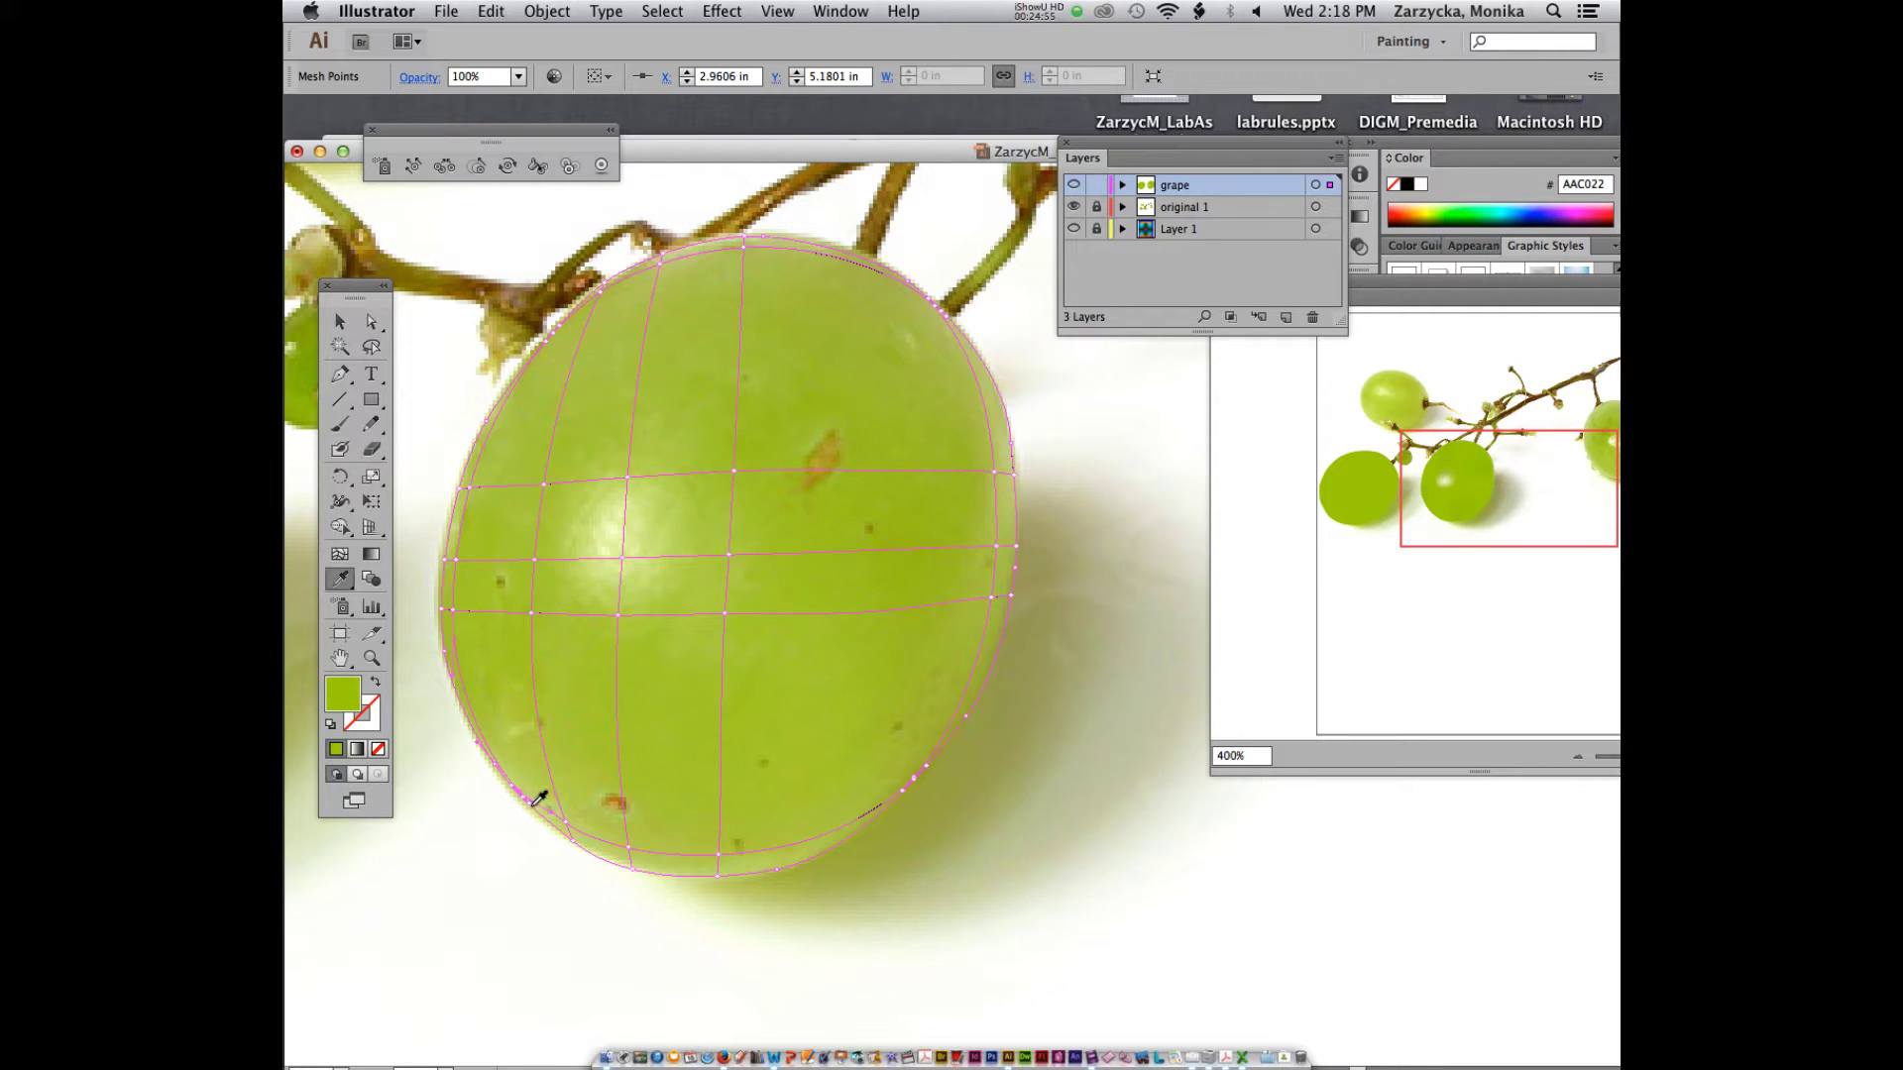
left_click(526, 791)
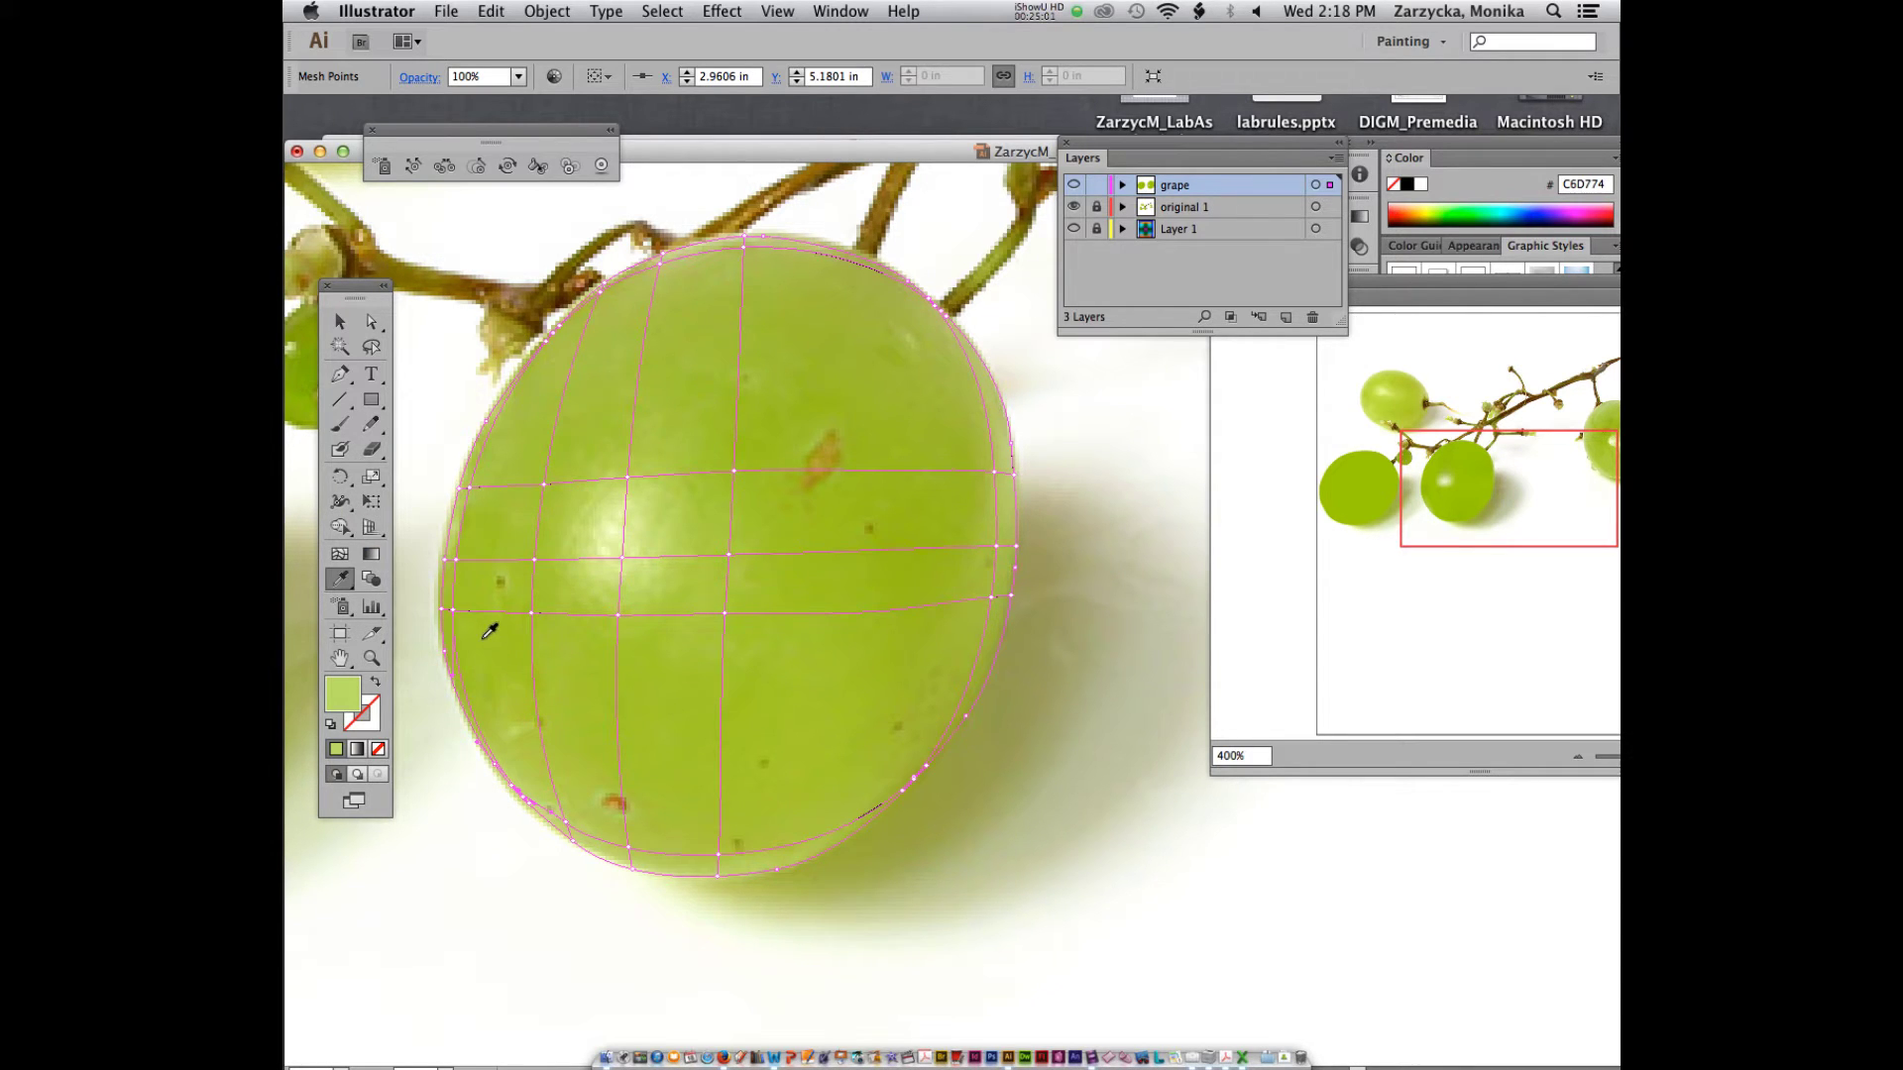
- Recolour the two lower mesh points on the grape's left edge with greens sampled from the photo just inside the rim
key("a")
left_click(442, 611)
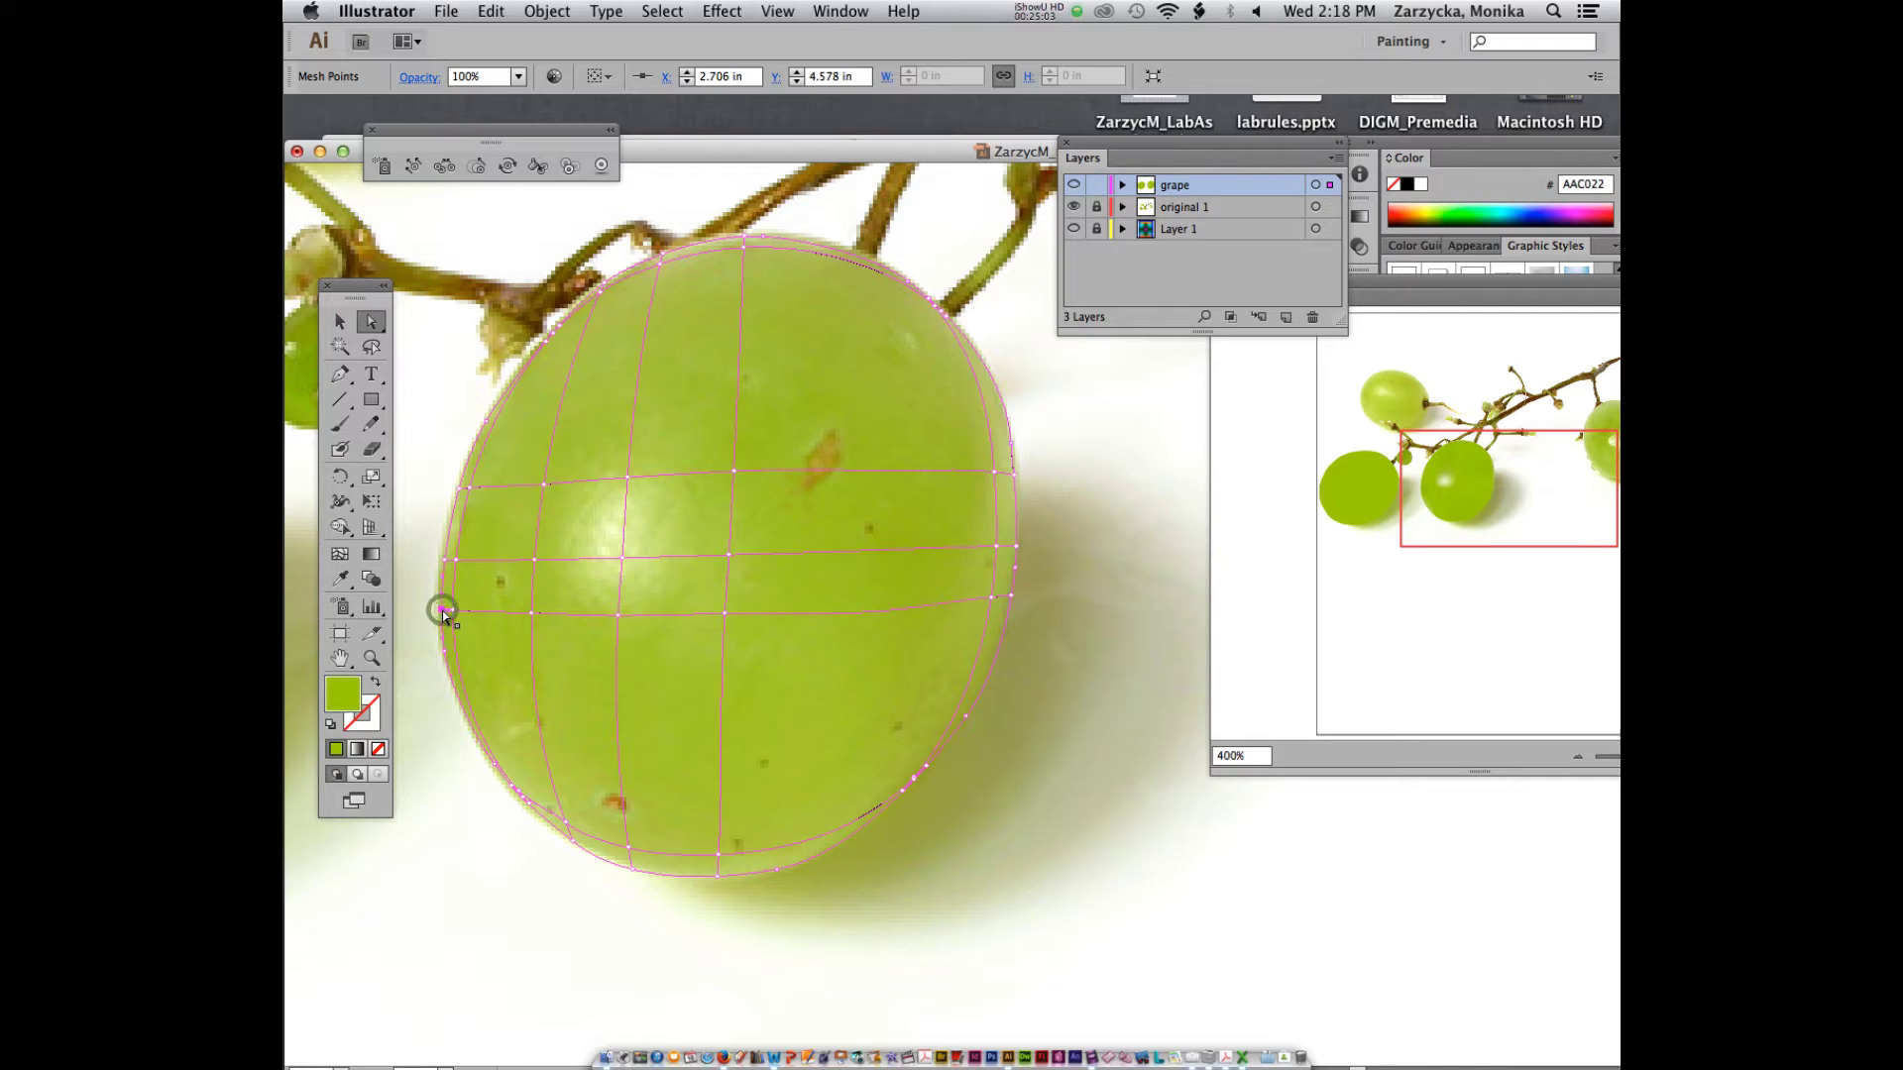
key("i")
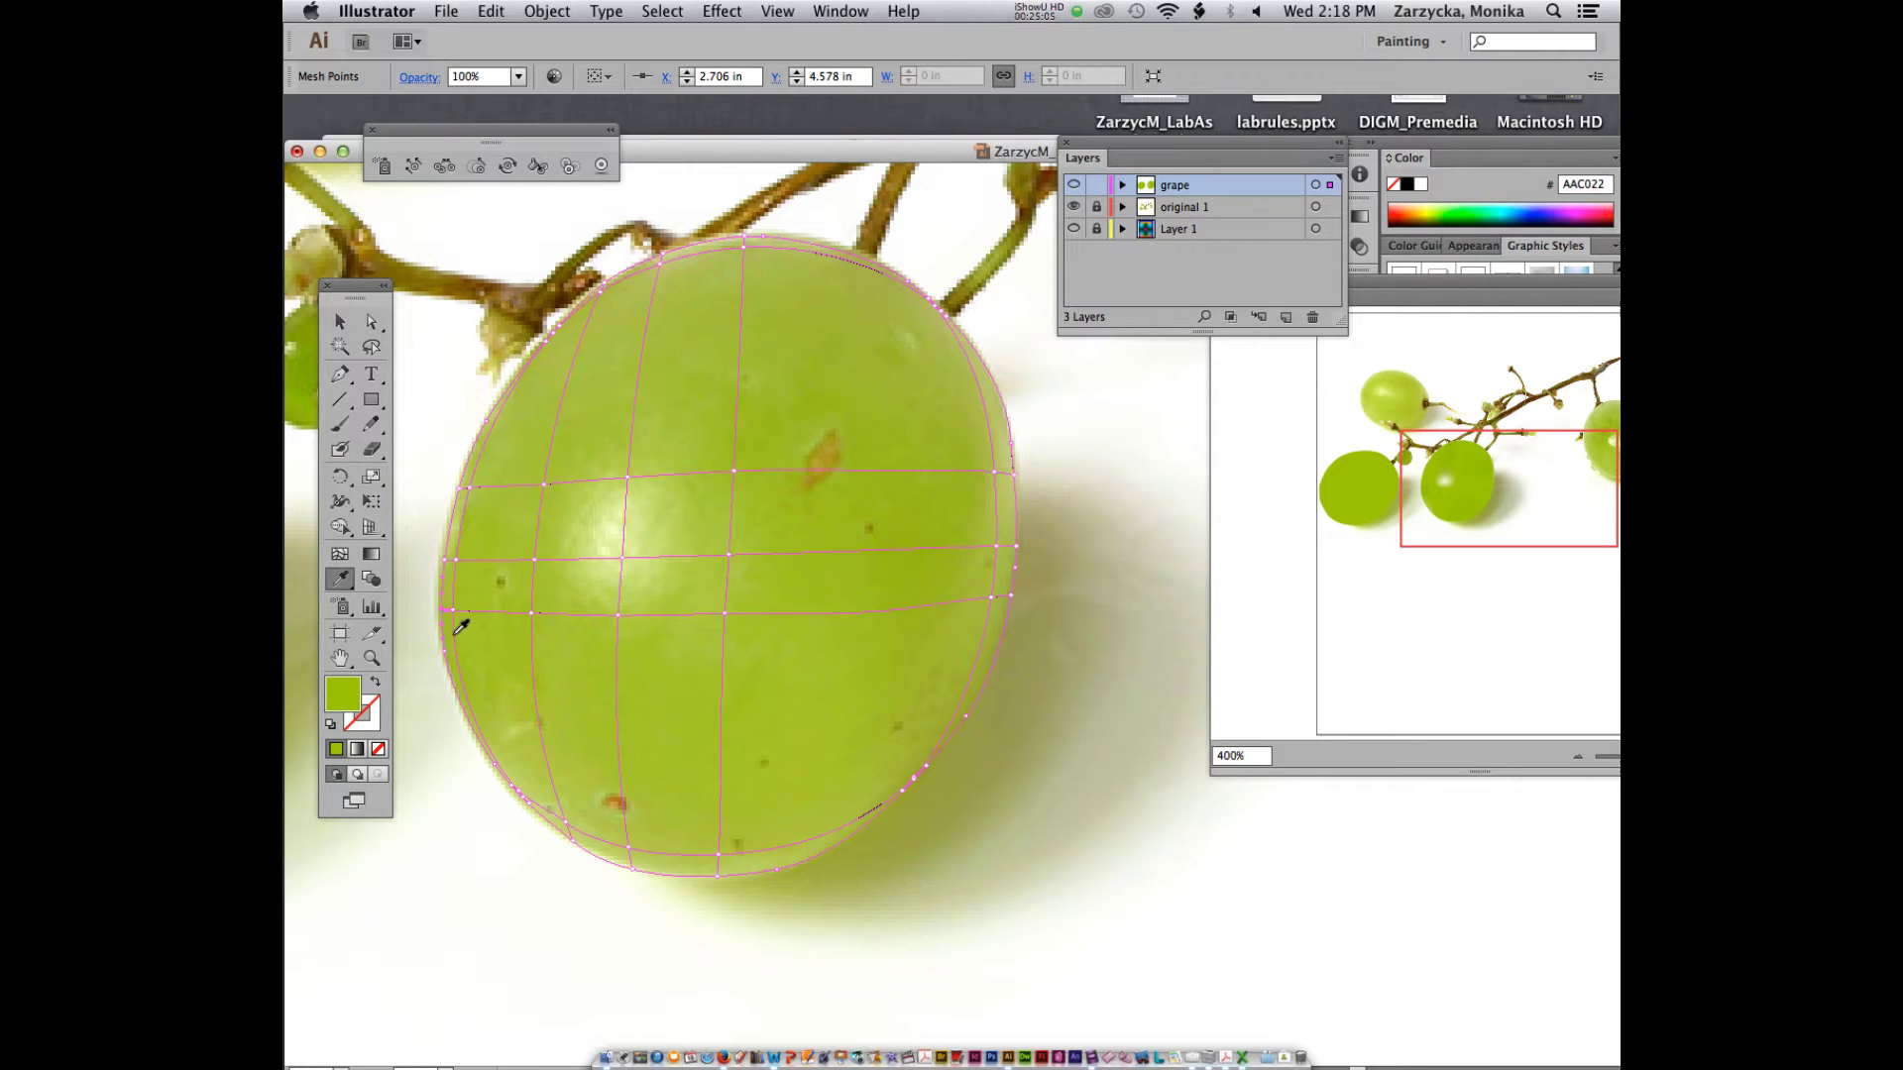
left_click(457, 625)
key("a")
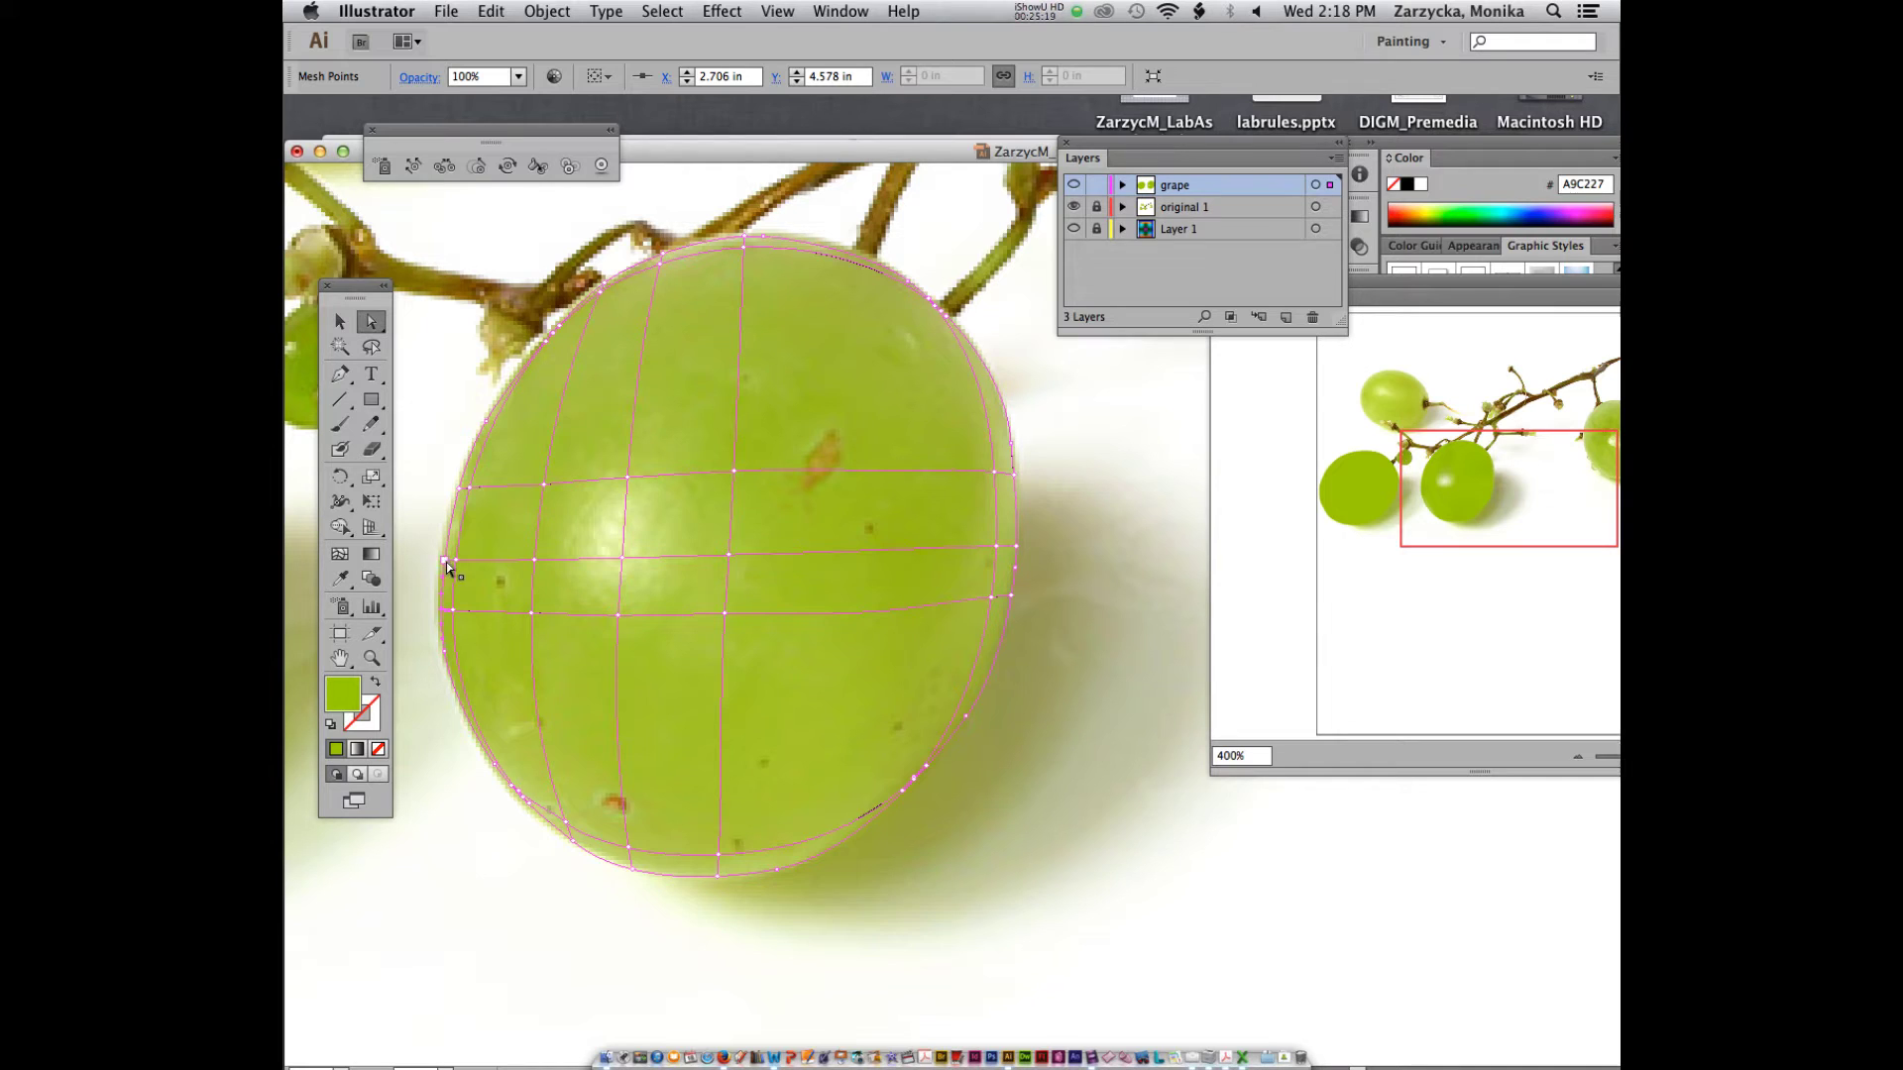
left_click(446, 561)
key("i")
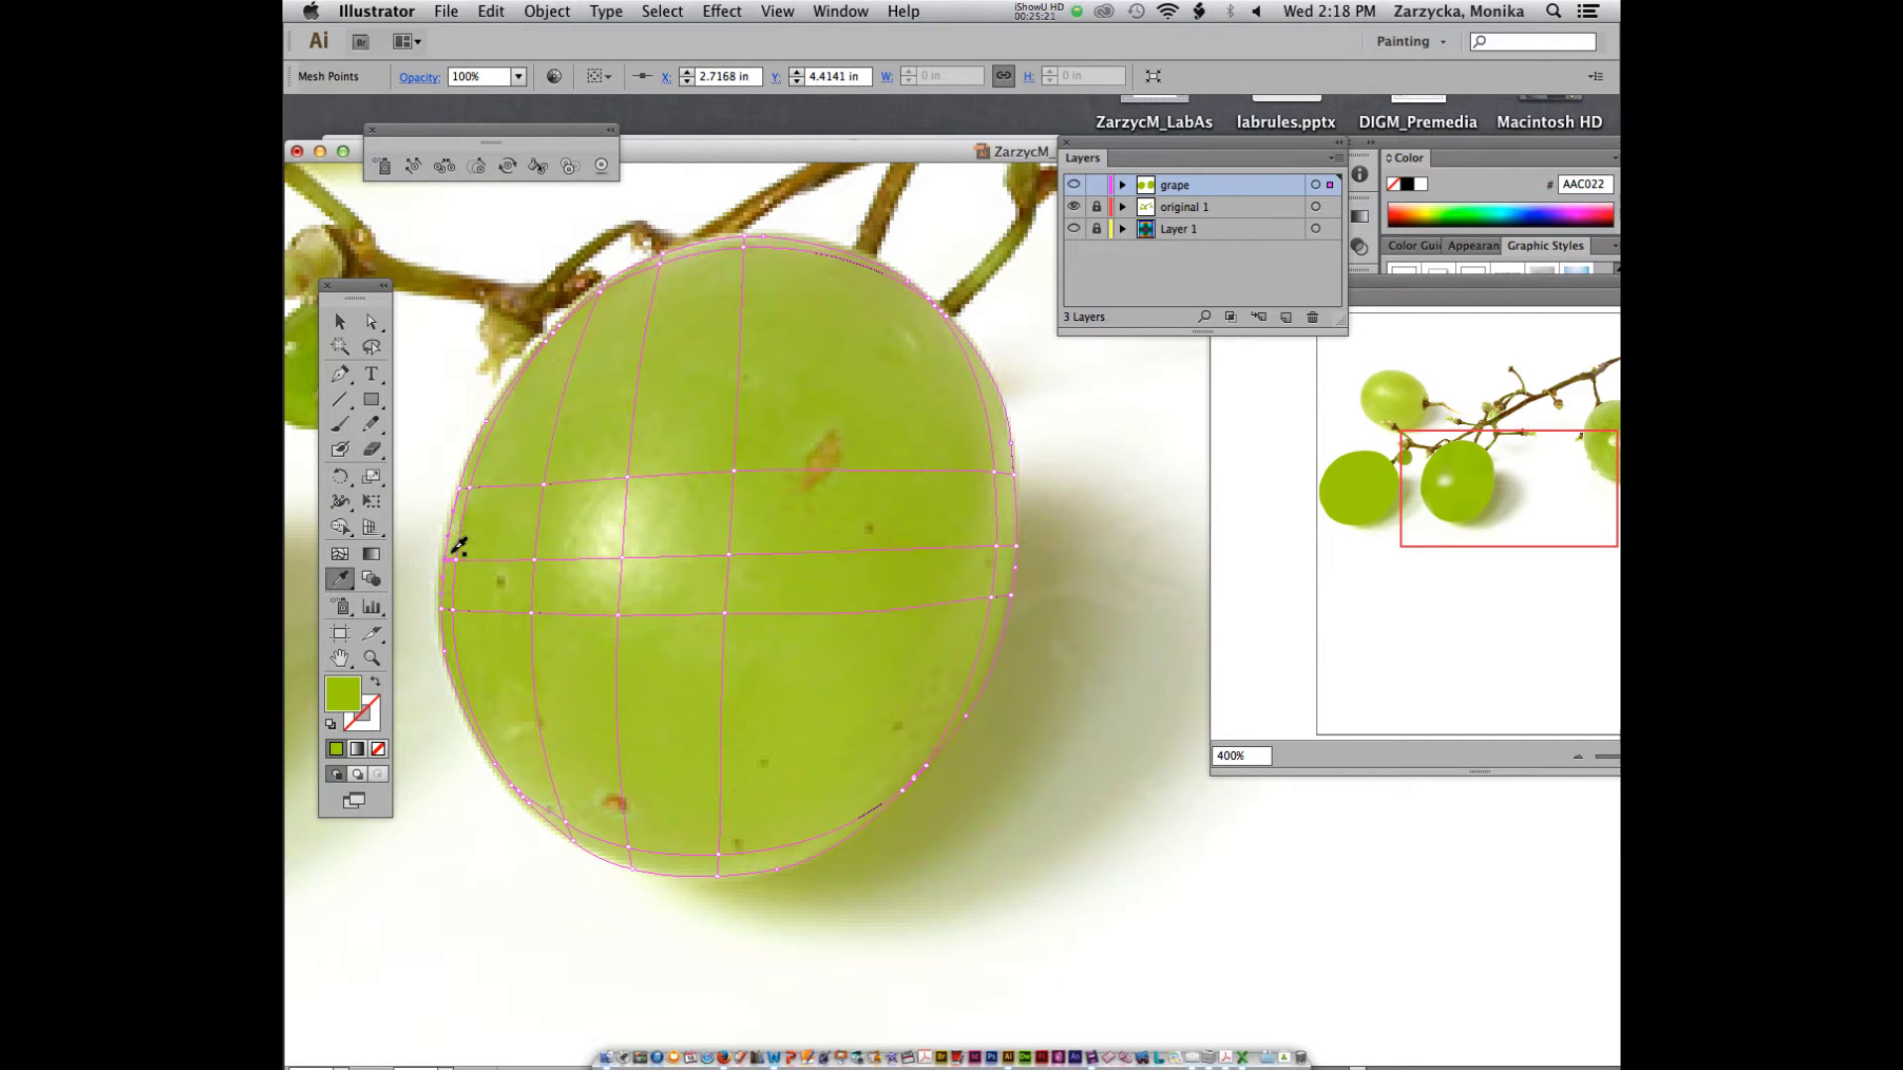
left_click(454, 552)
- Recolour the highest of the three left-edge mesh points with a light green sampled from the photo's rim beside it
key("a")
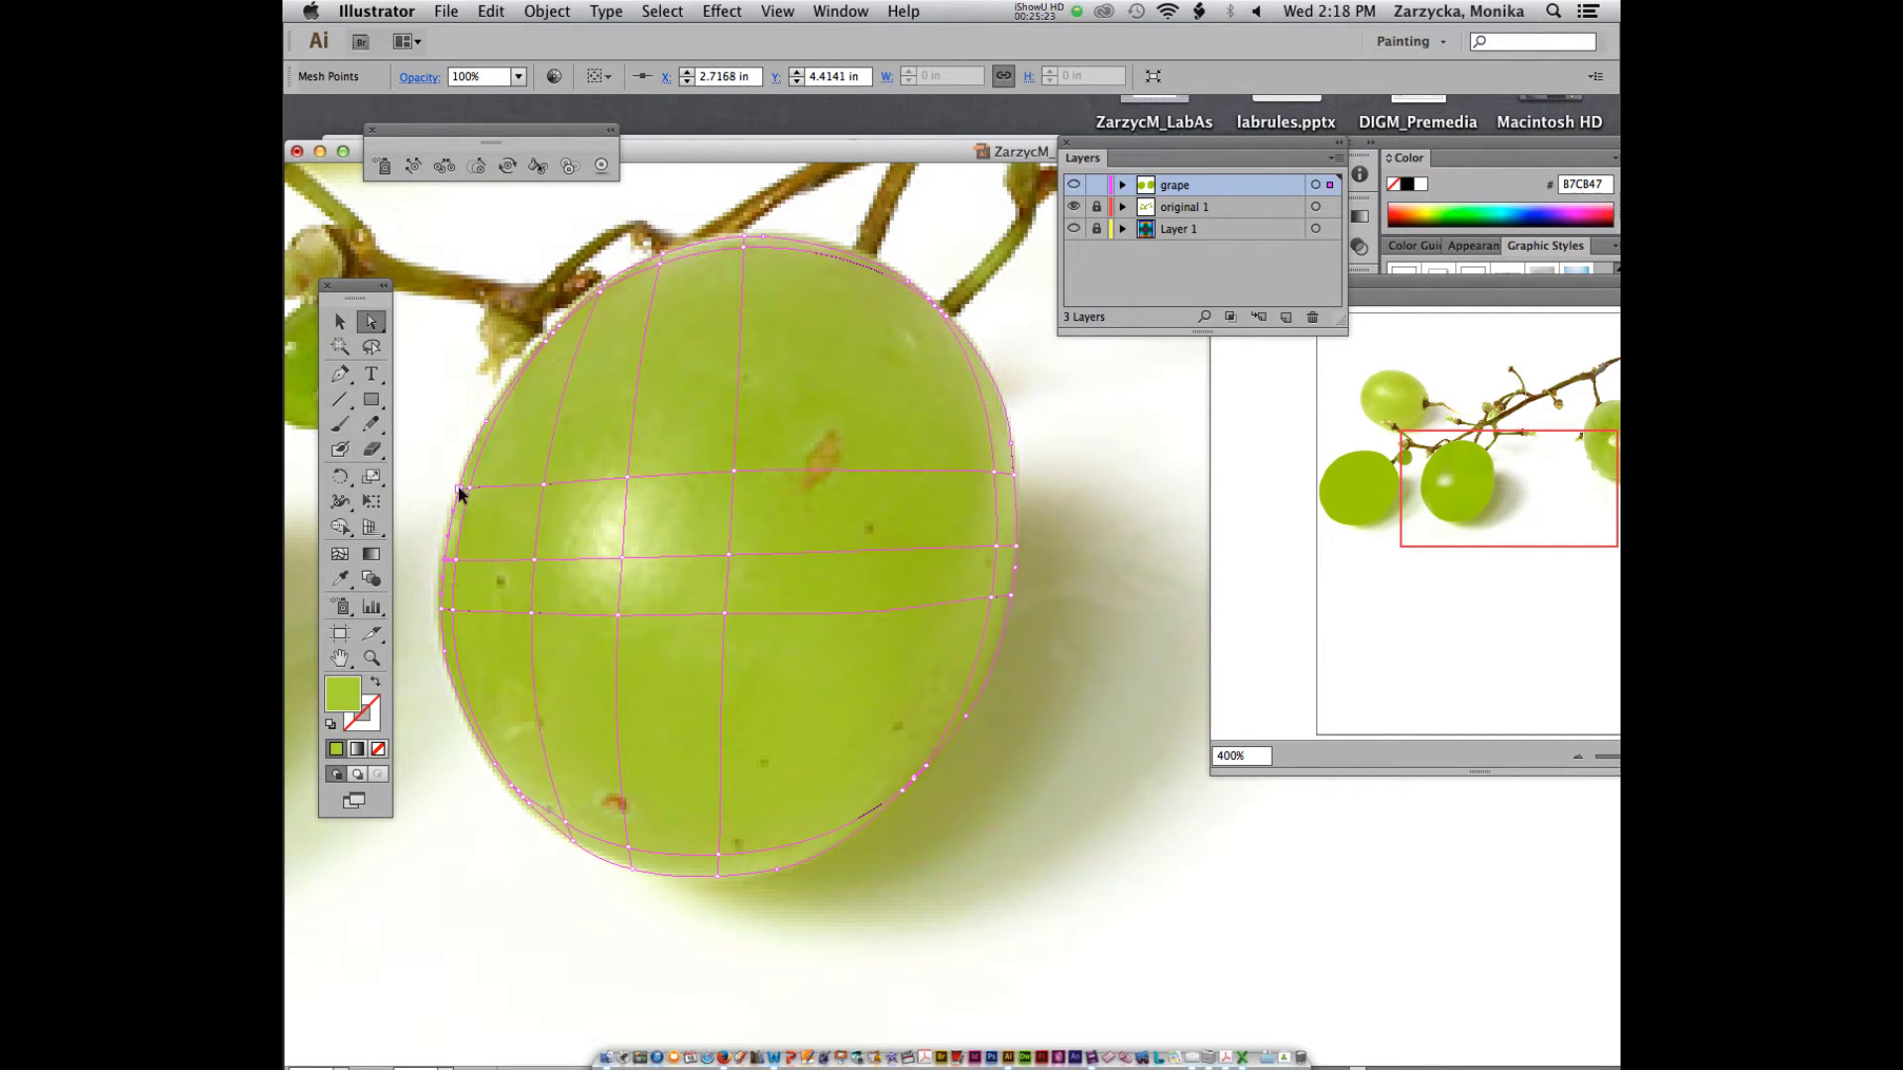
left_click(459, 492)
key("i")
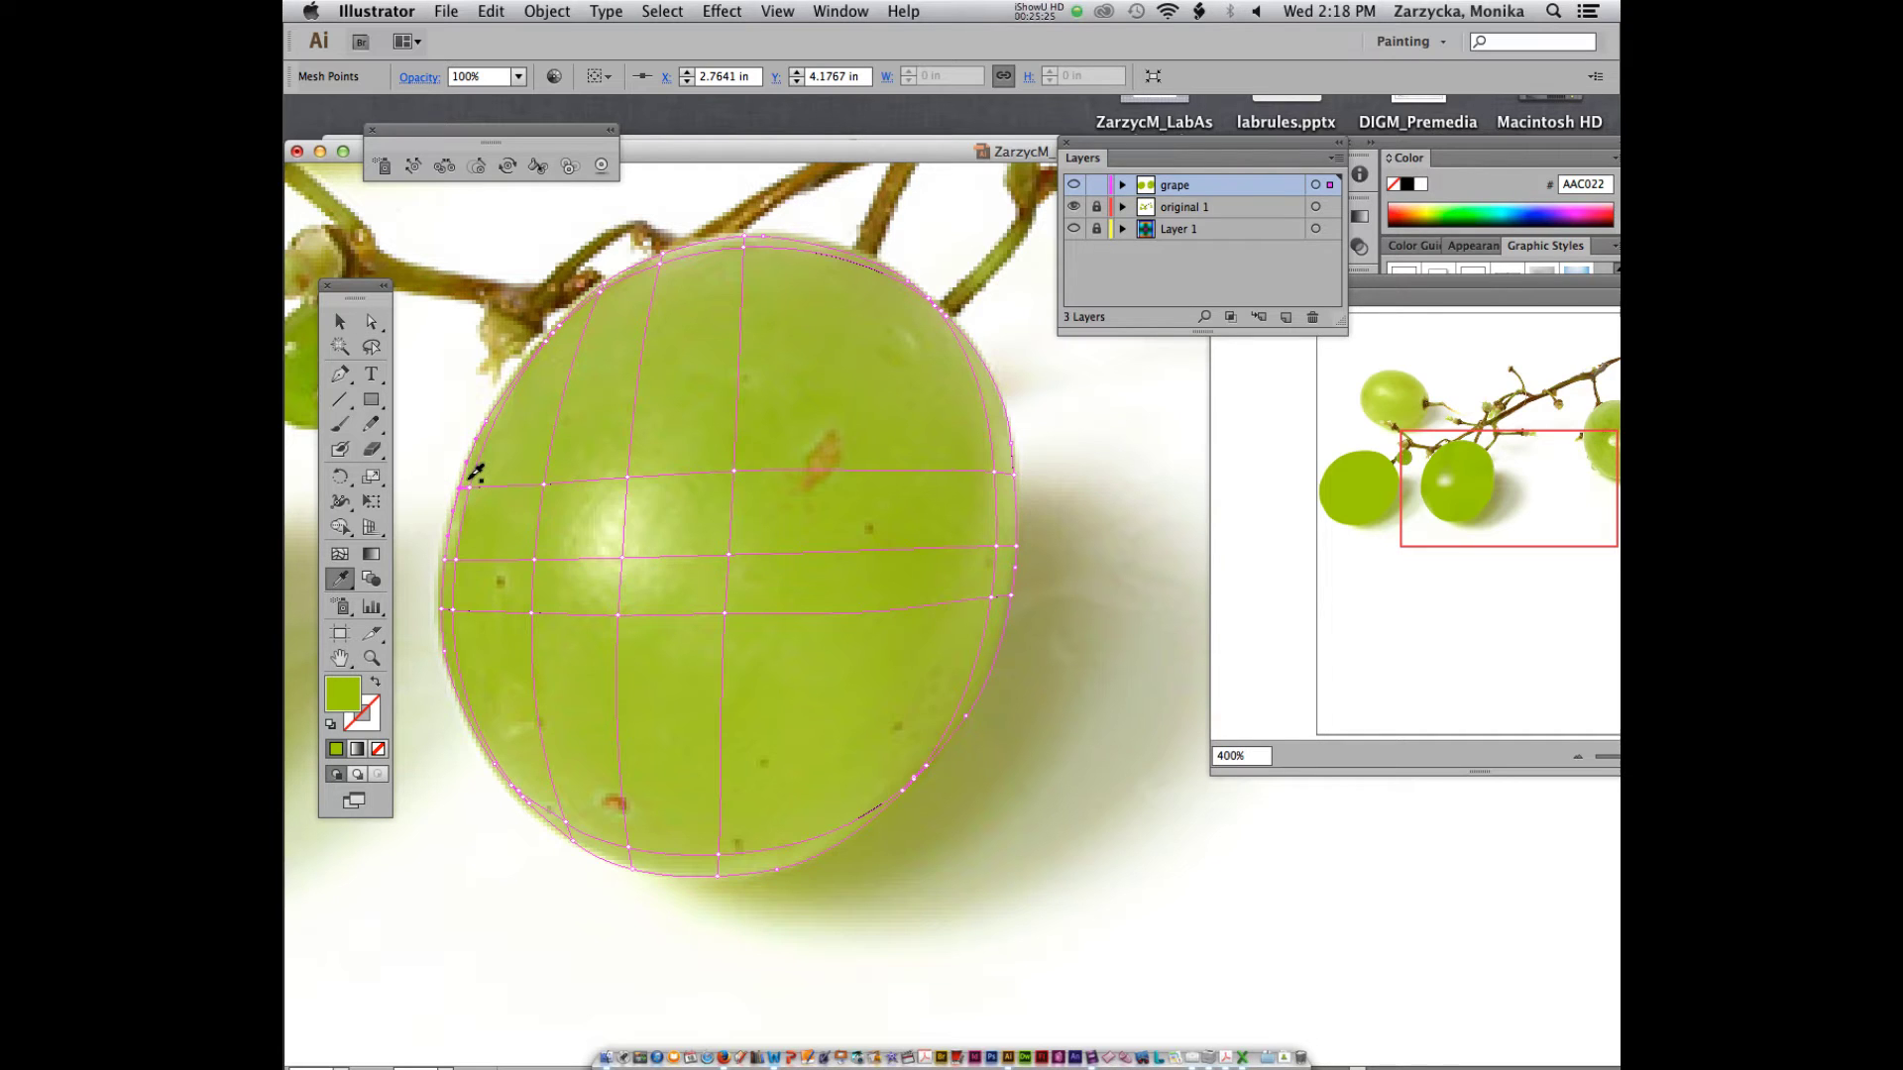
left_click(474, 477)
key("a")
left_click(467, 477)
key("i")
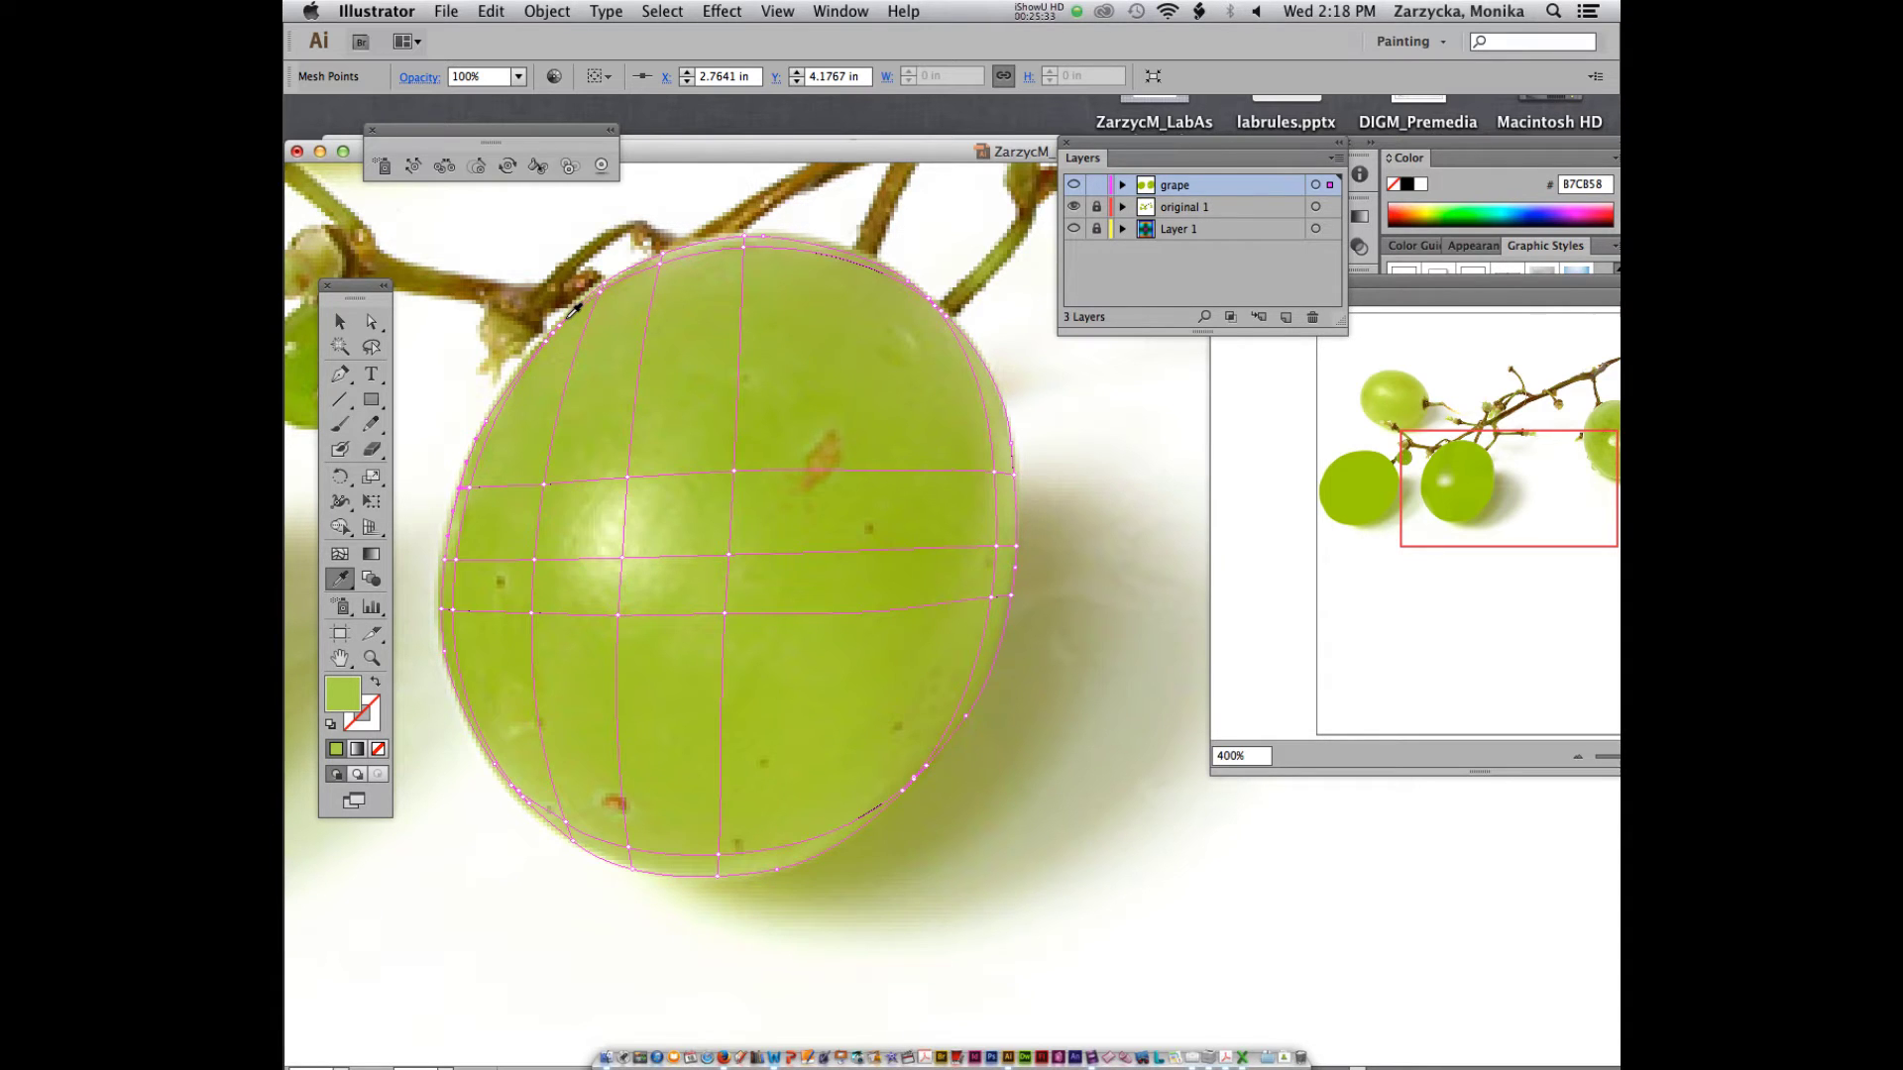
- Recolour the top-edge mesh point left of centre with sampled CFD891 and the top-centre mesh point with sampled C0CA7A
key("a")
left_click(662, 257)
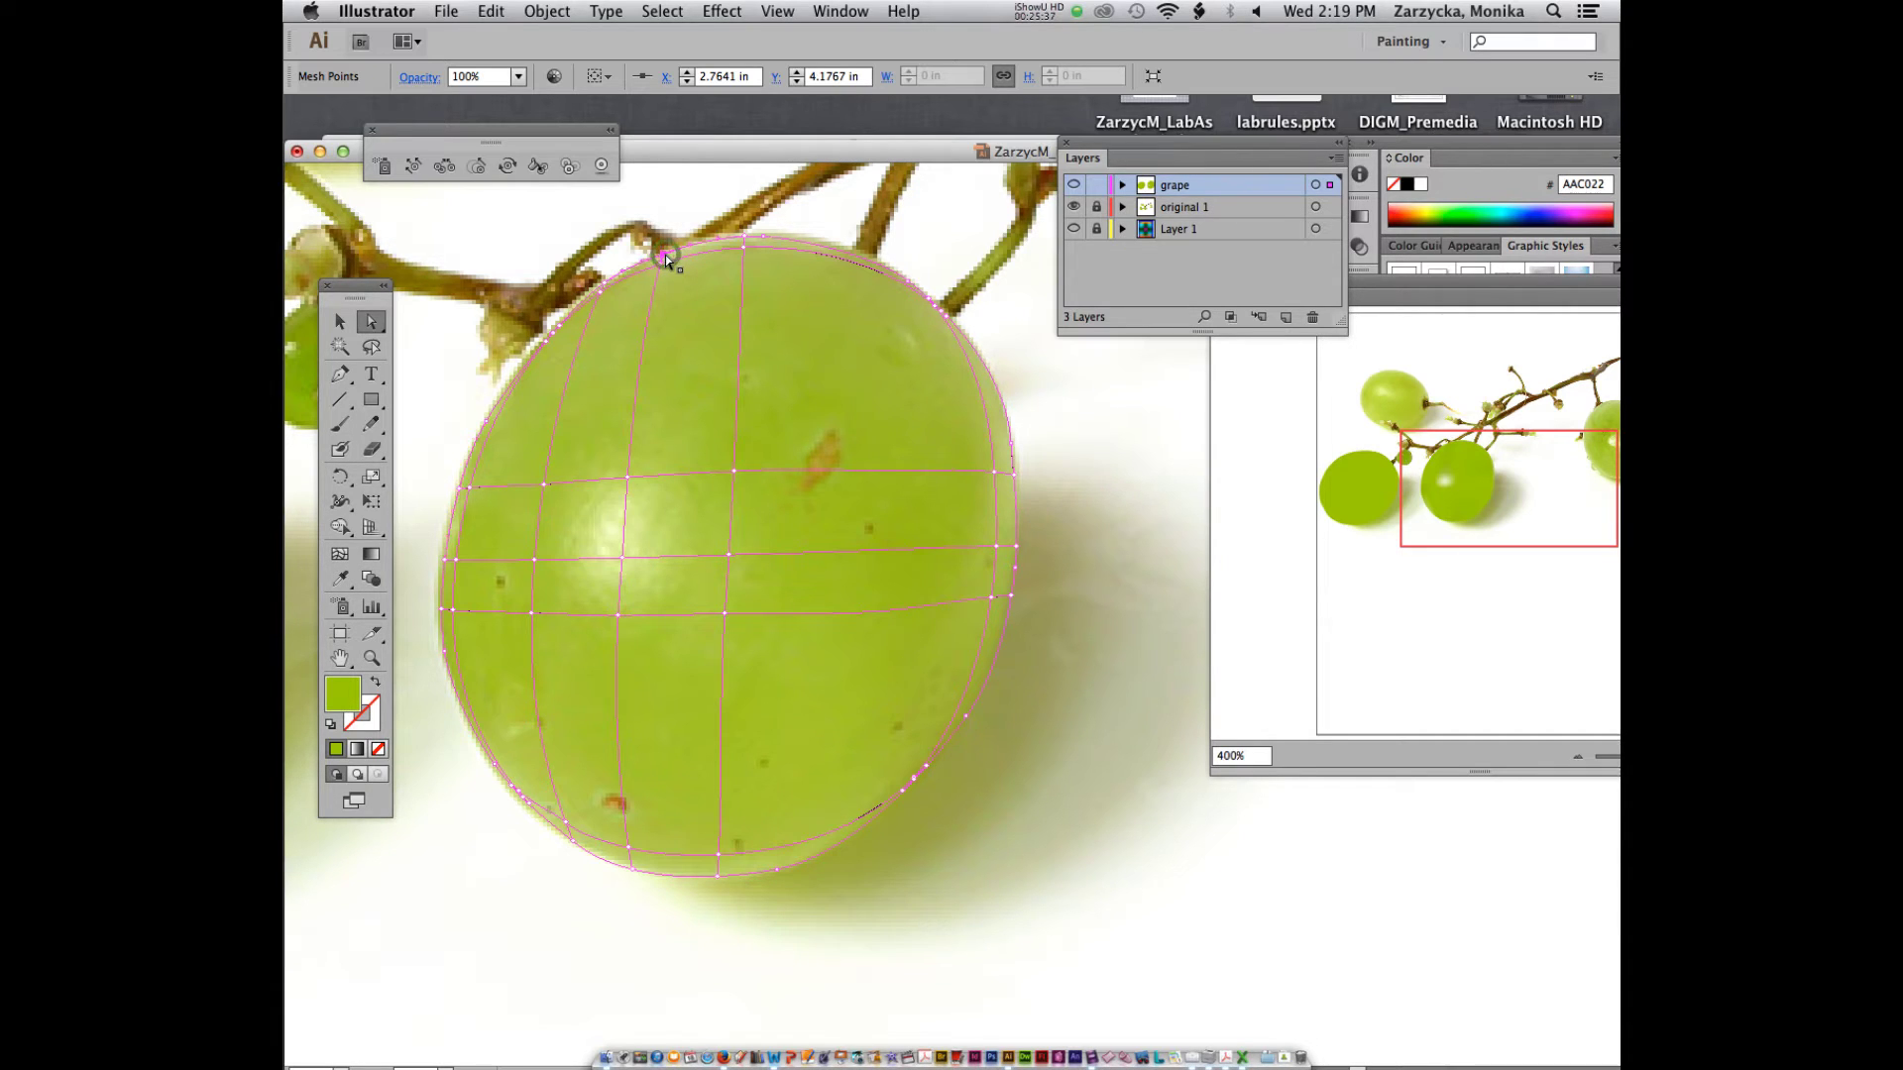
key("i")
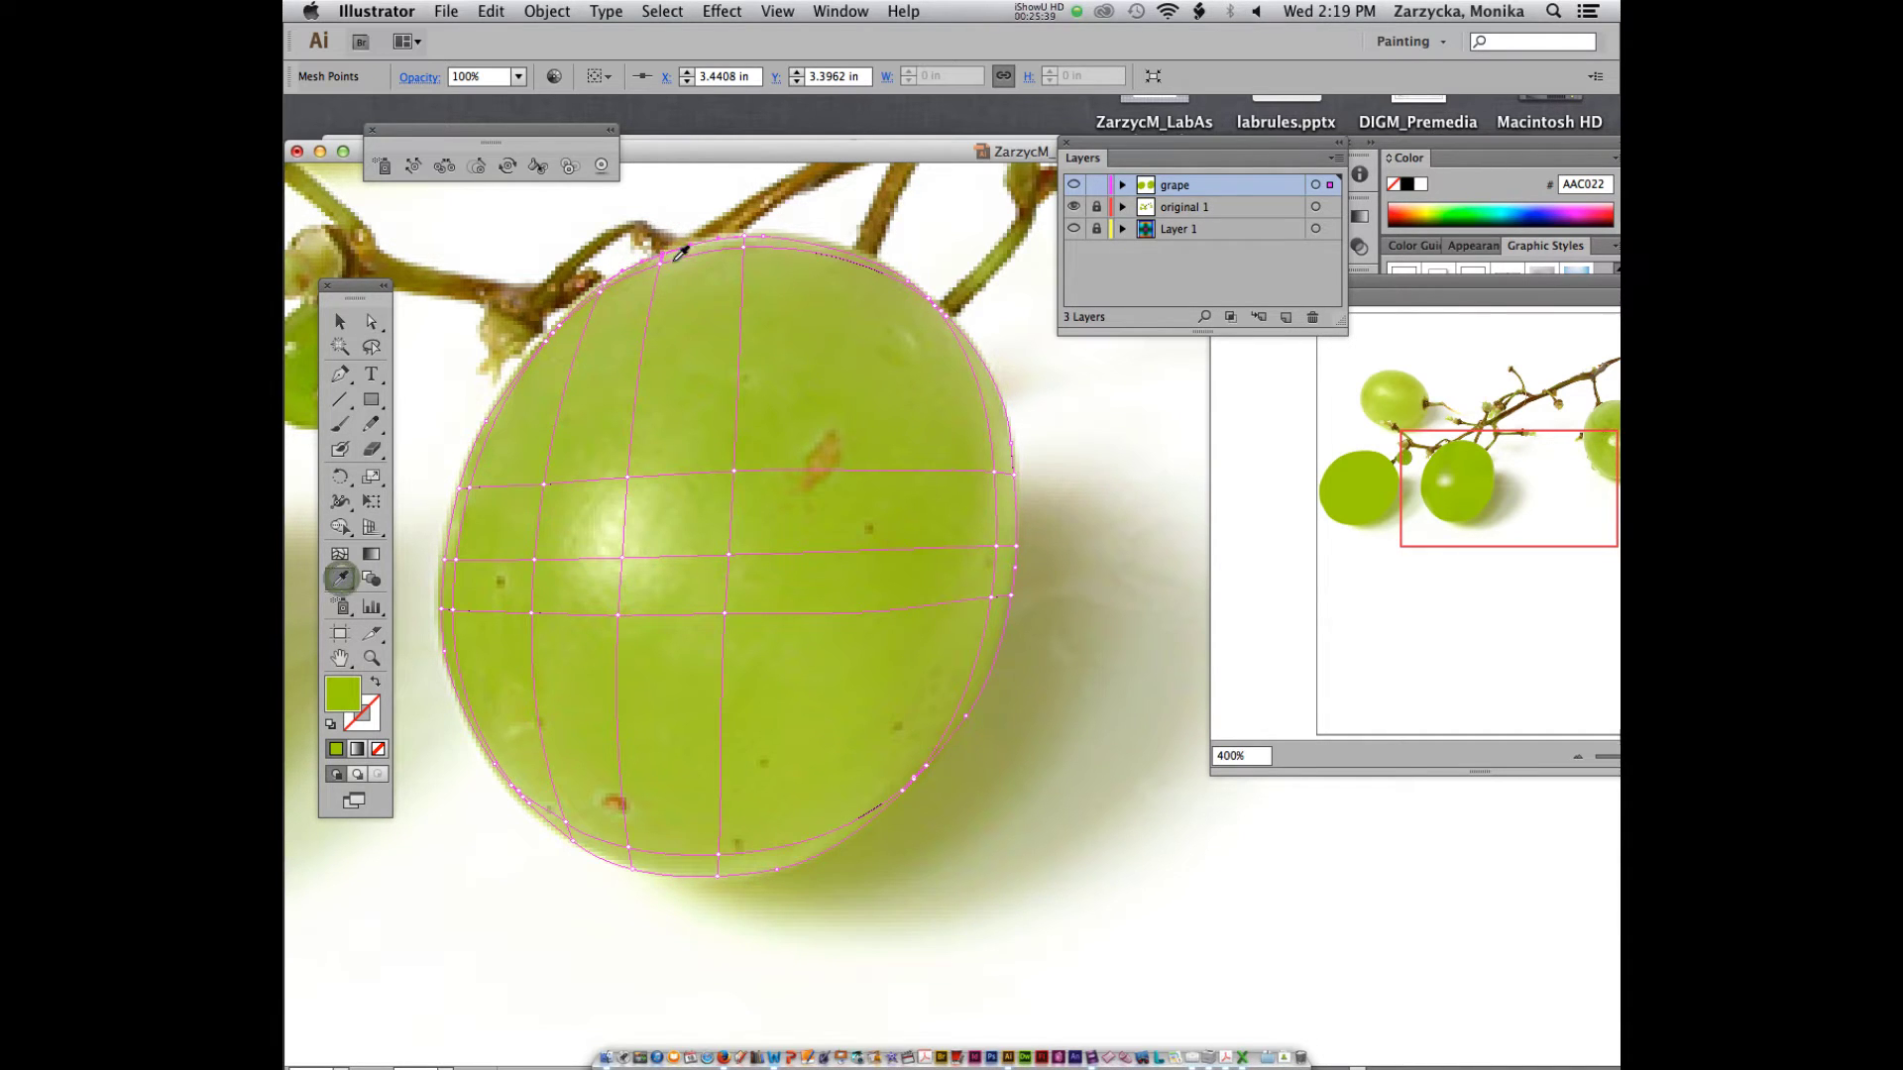
left_click(672, 257)
key("a")
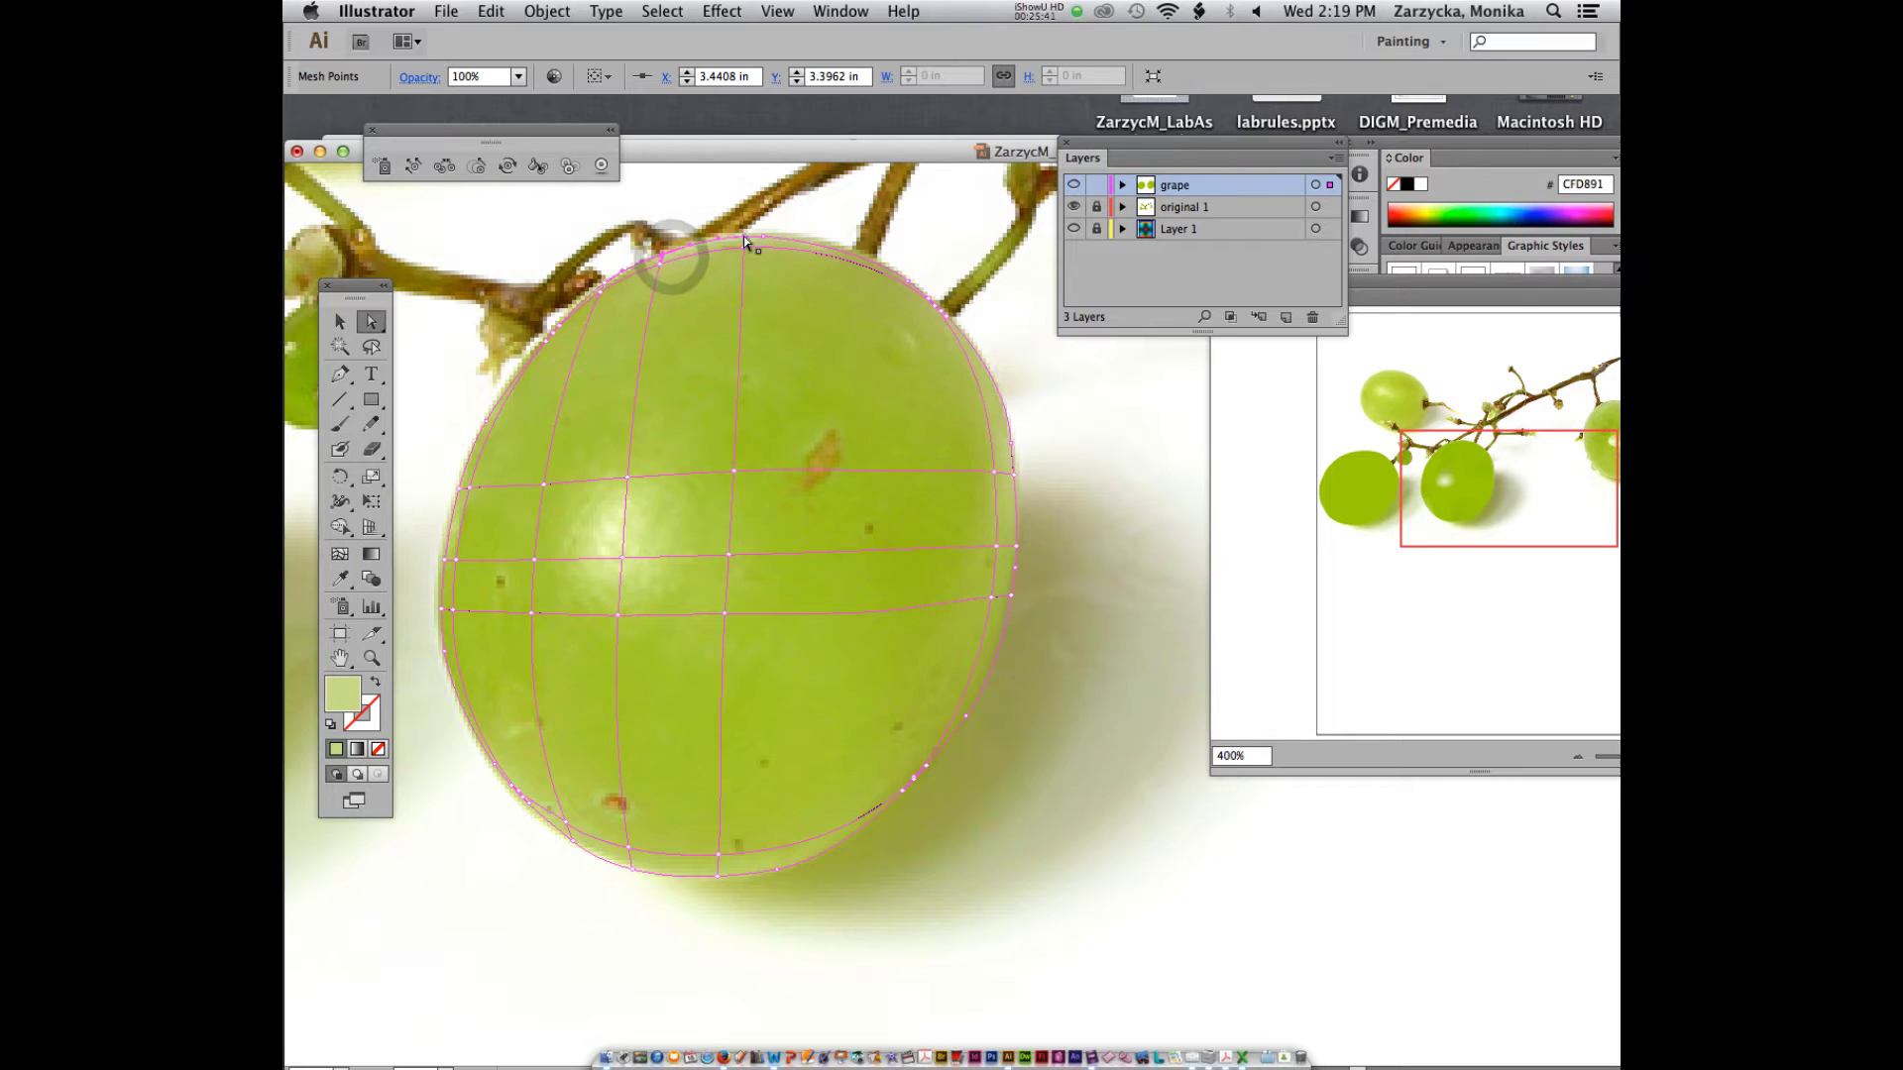
left_click(744, 236)
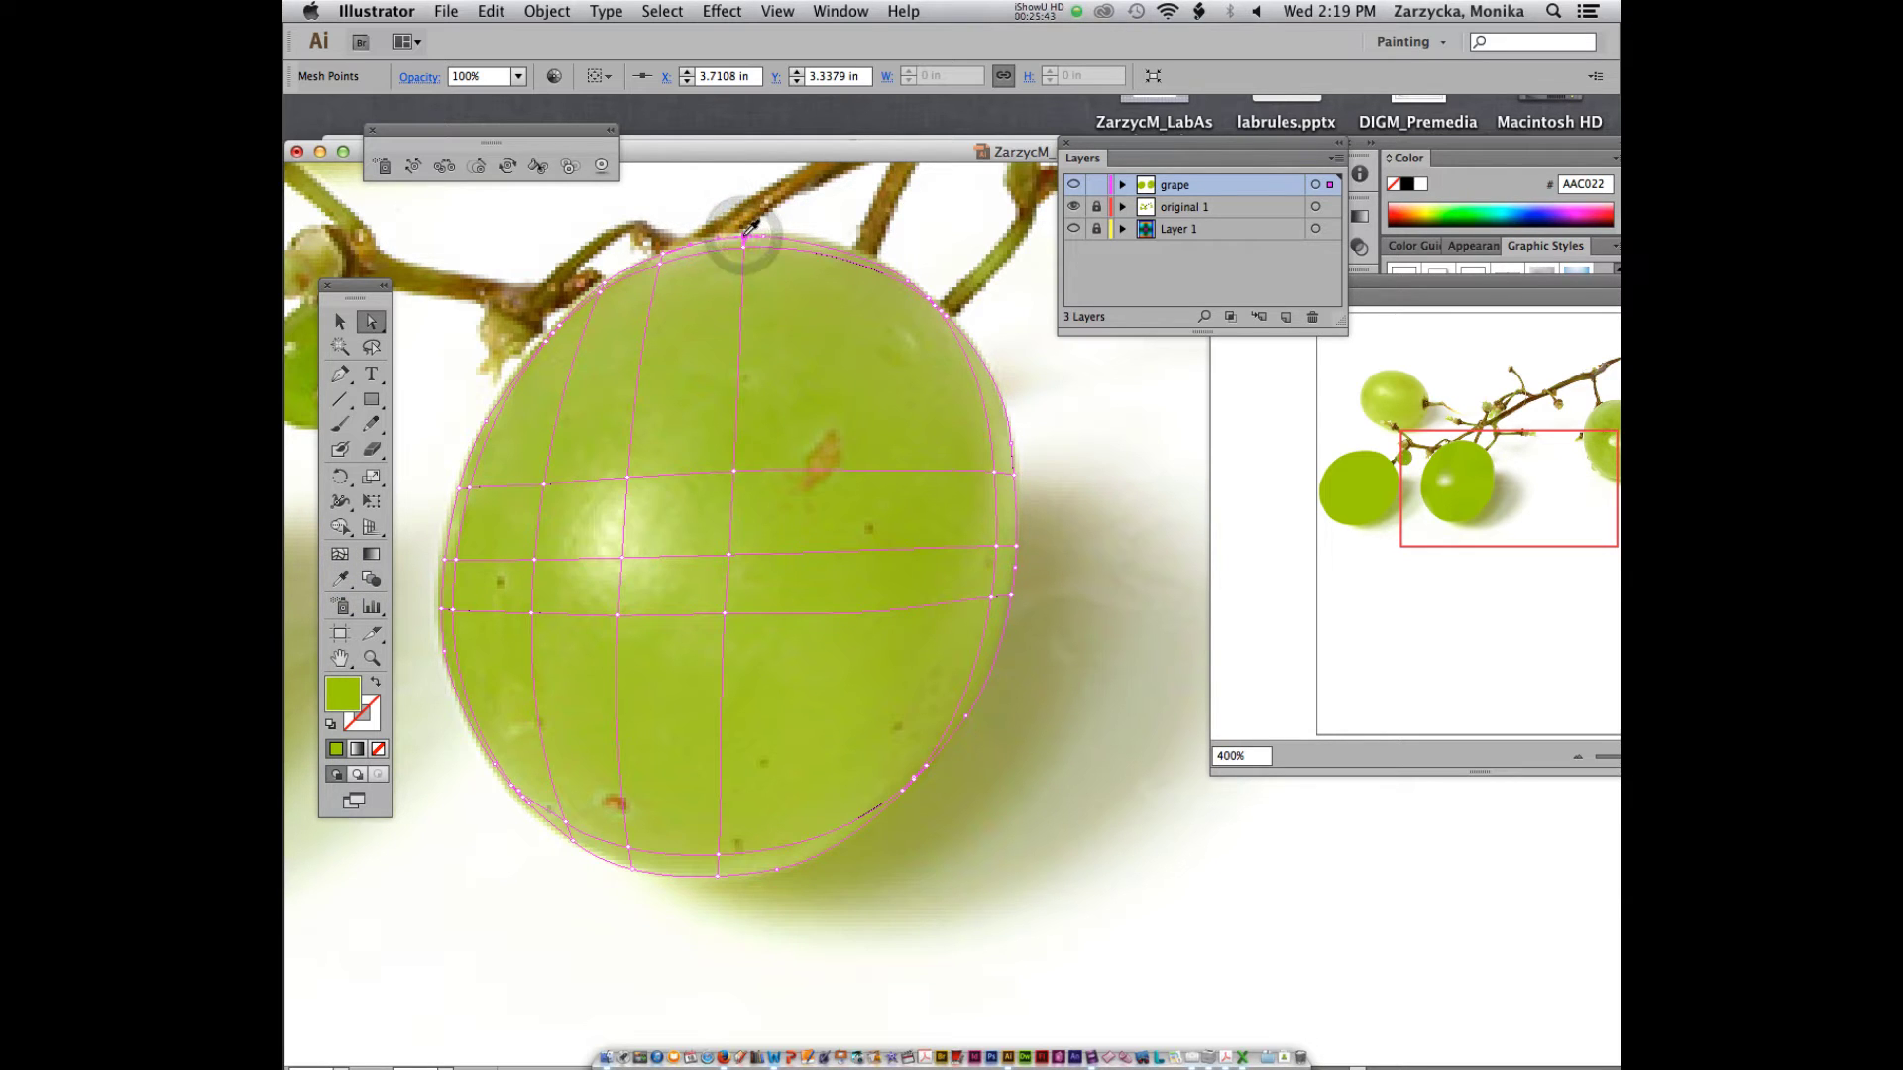
key("i")
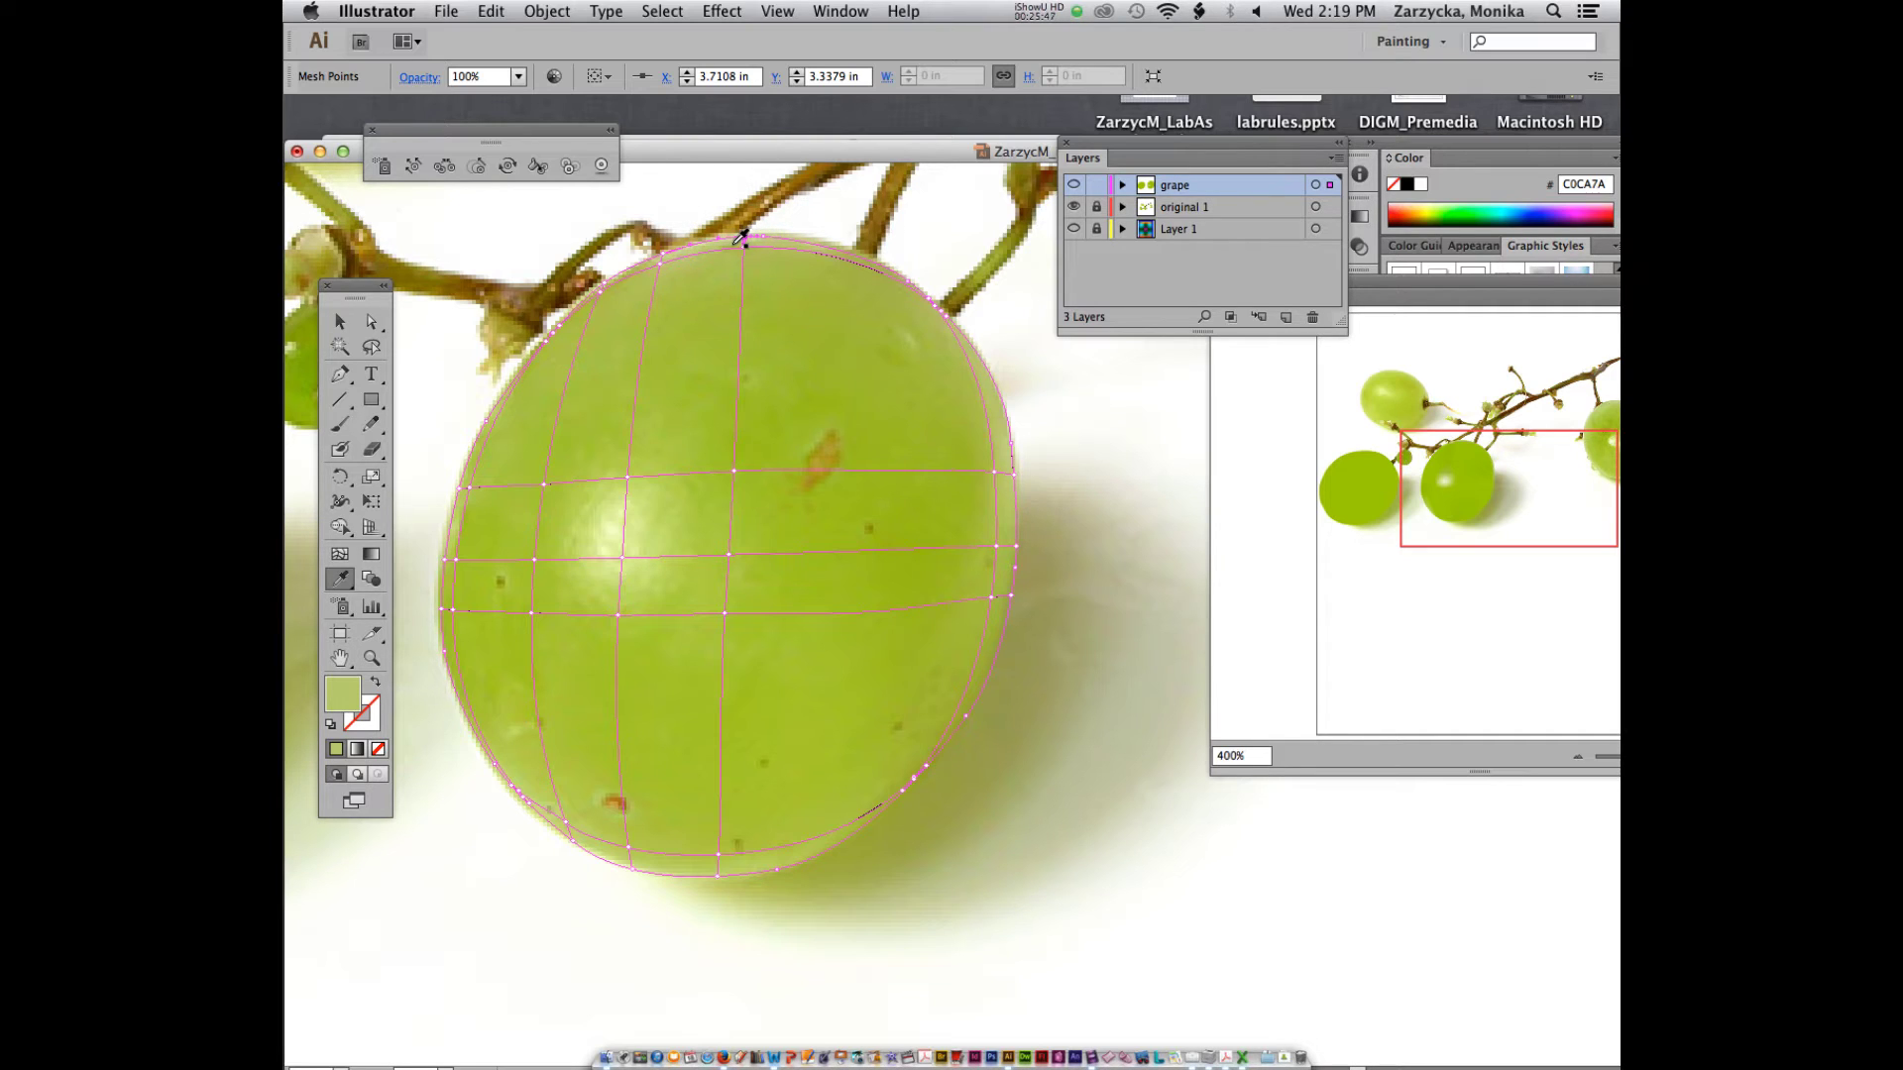
- Return the grape layer to full-colour preview and deselect the mesh to examine the shading
left_click(1074, 186, "super")
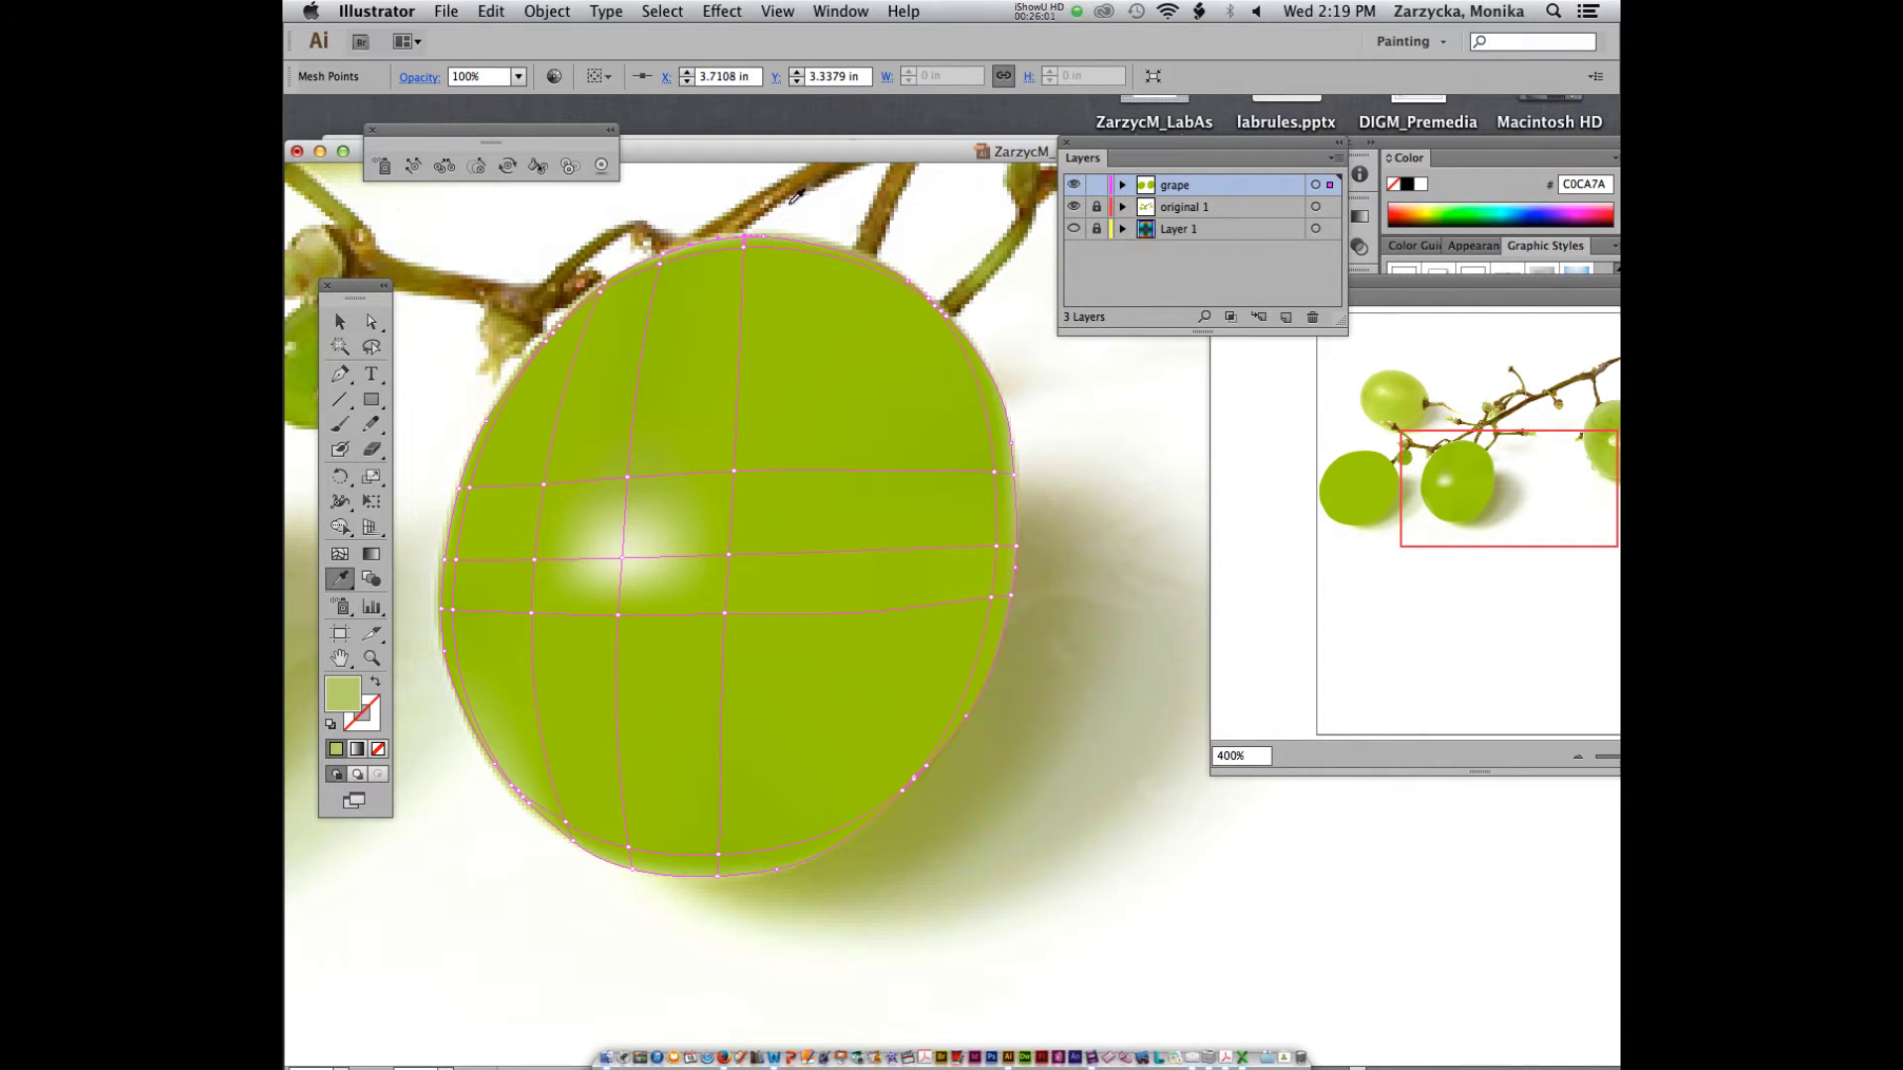
left_click(342, 323)
left_click(1100, 685)
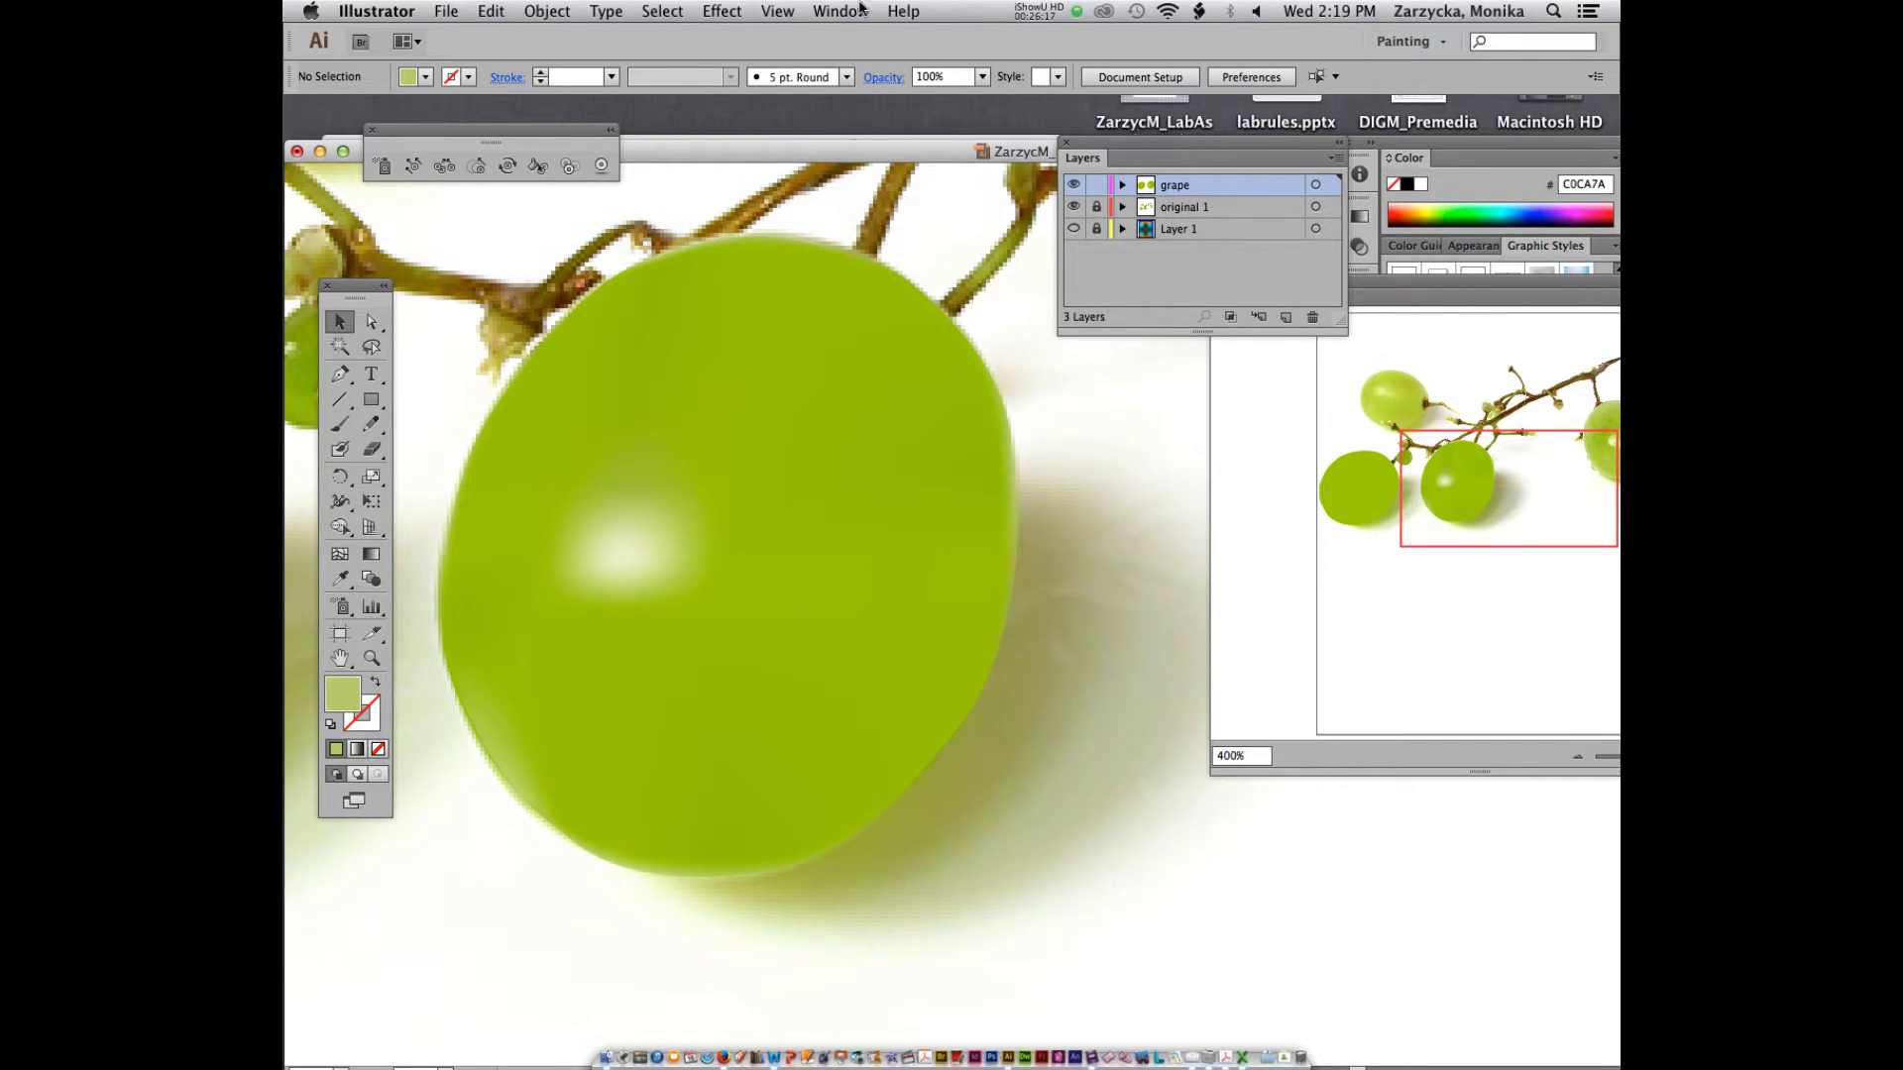
left_click(730, 9)
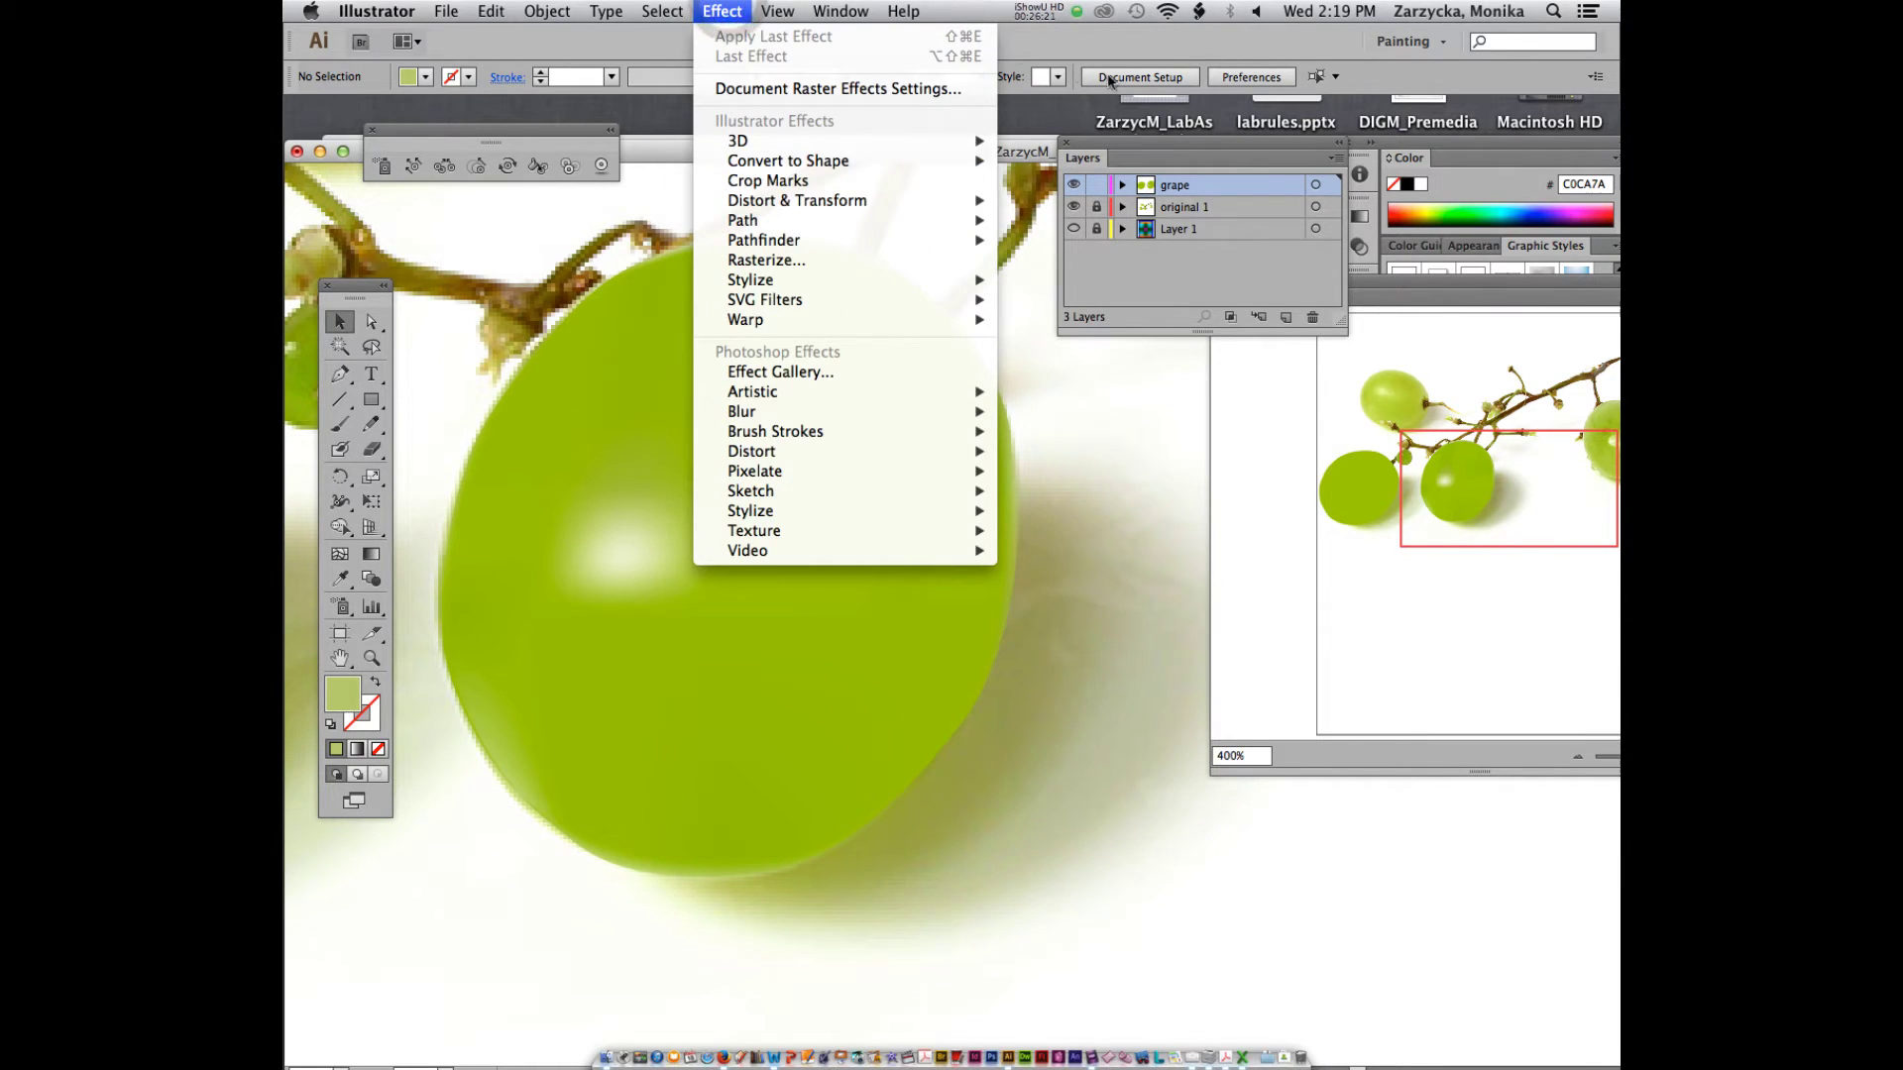
left_click(1015, 97)
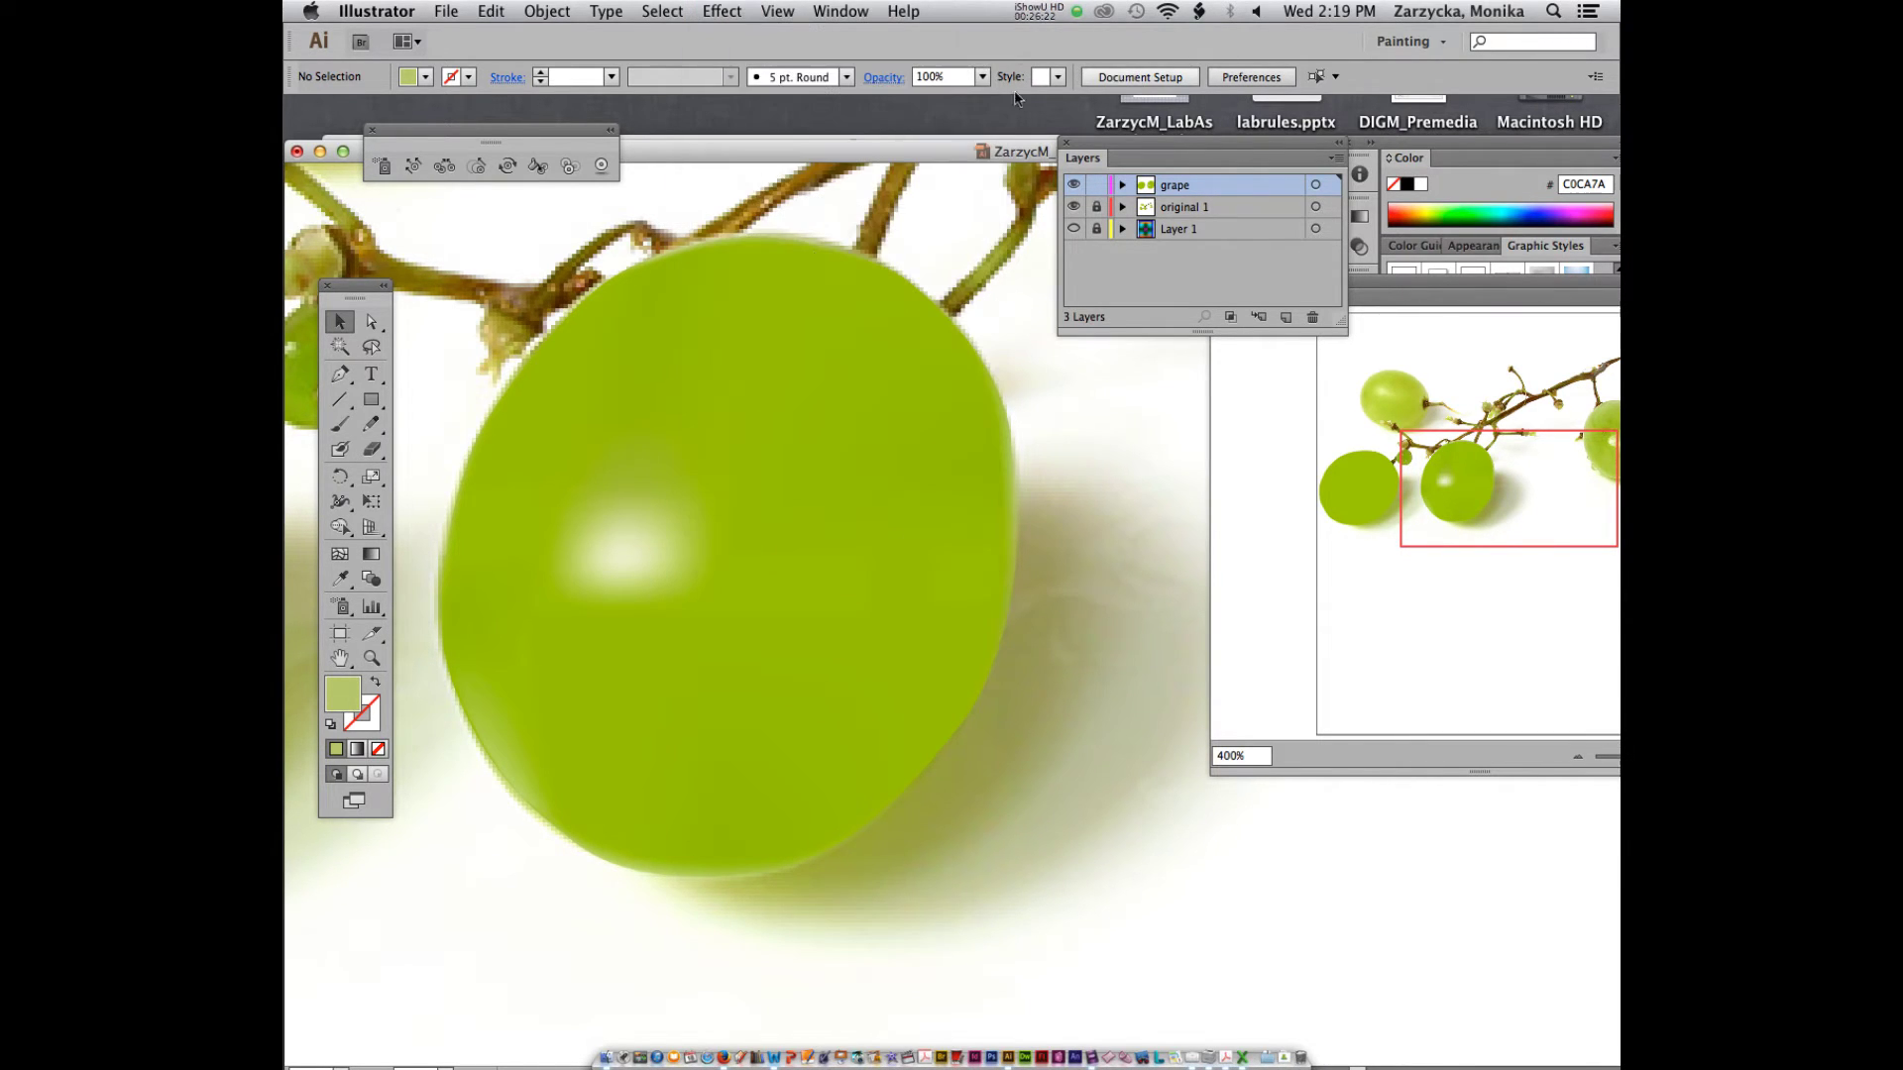
- With the grape layer in outline view, recolour the middle-row mesh point right of the highlight with a green sampled from the photo beside it
left_click(1073, 185, "super")
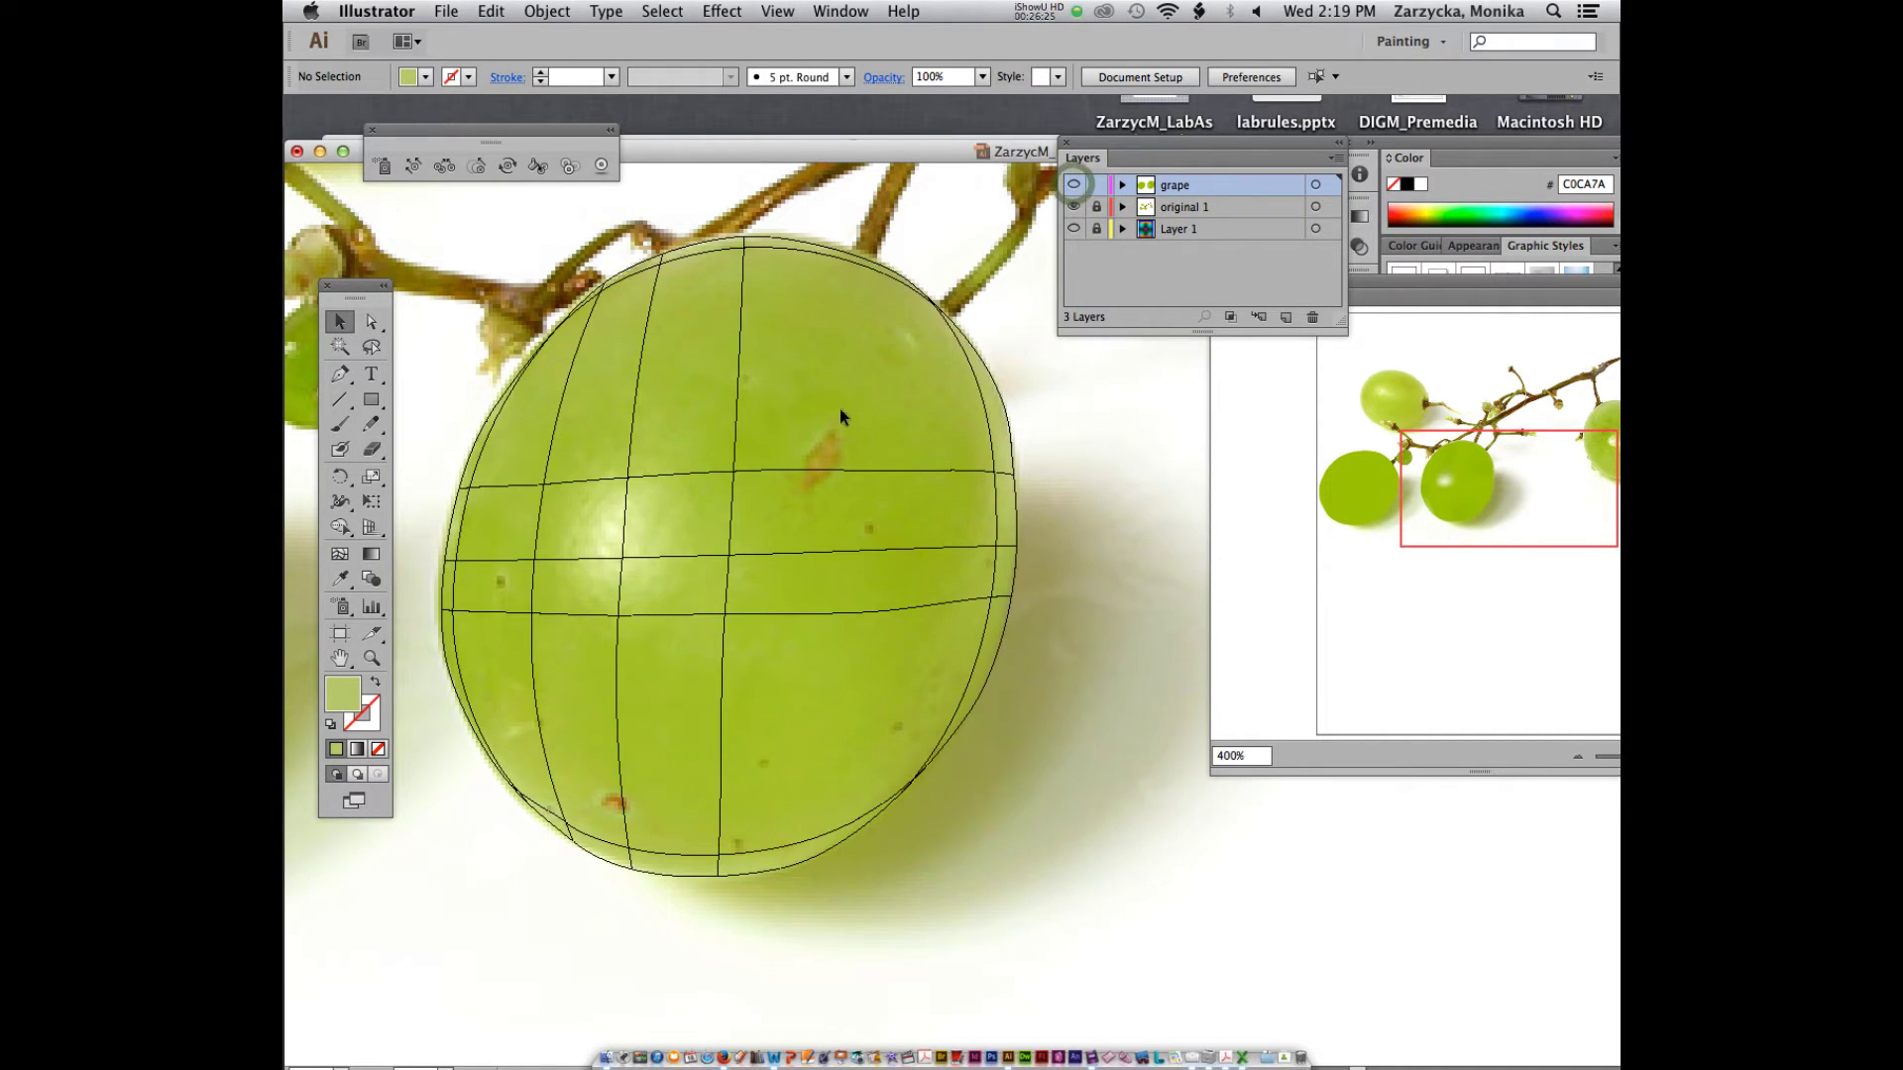
left_click(372, 322)
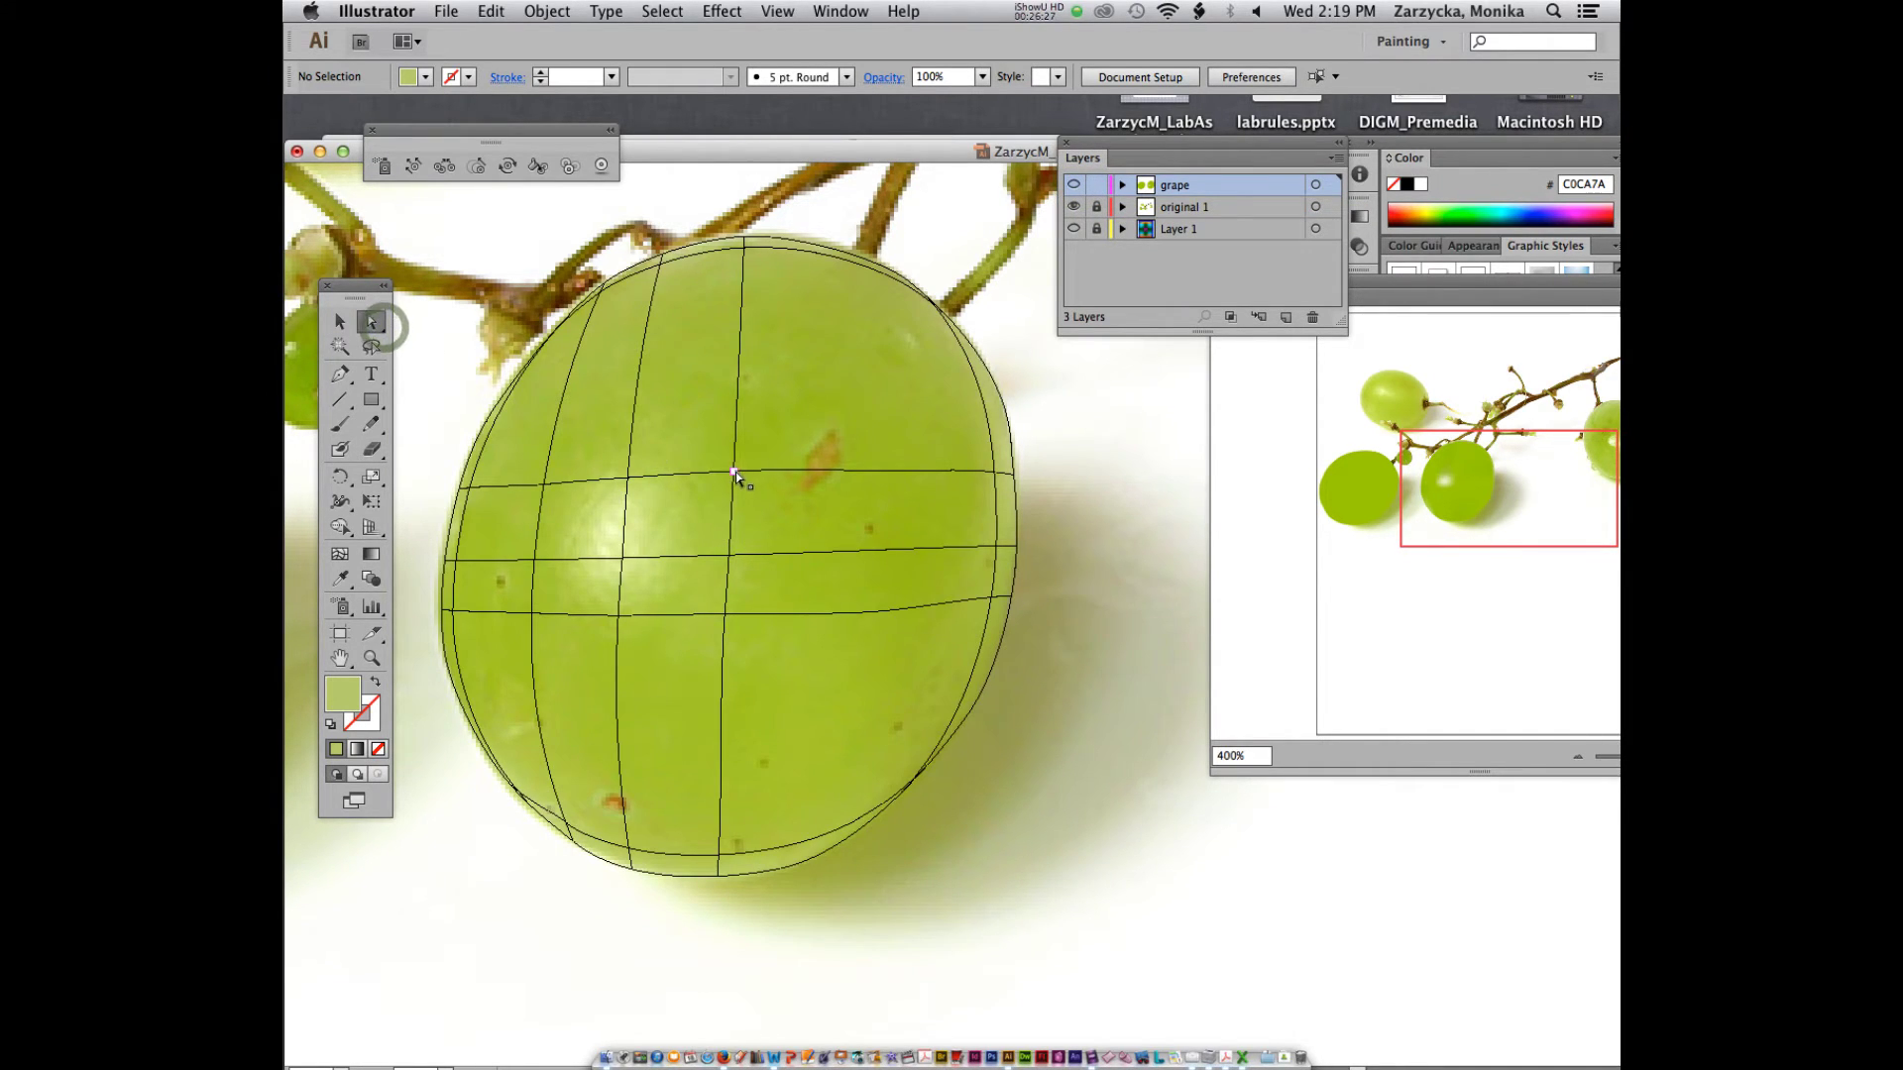
left_click(735, 472)
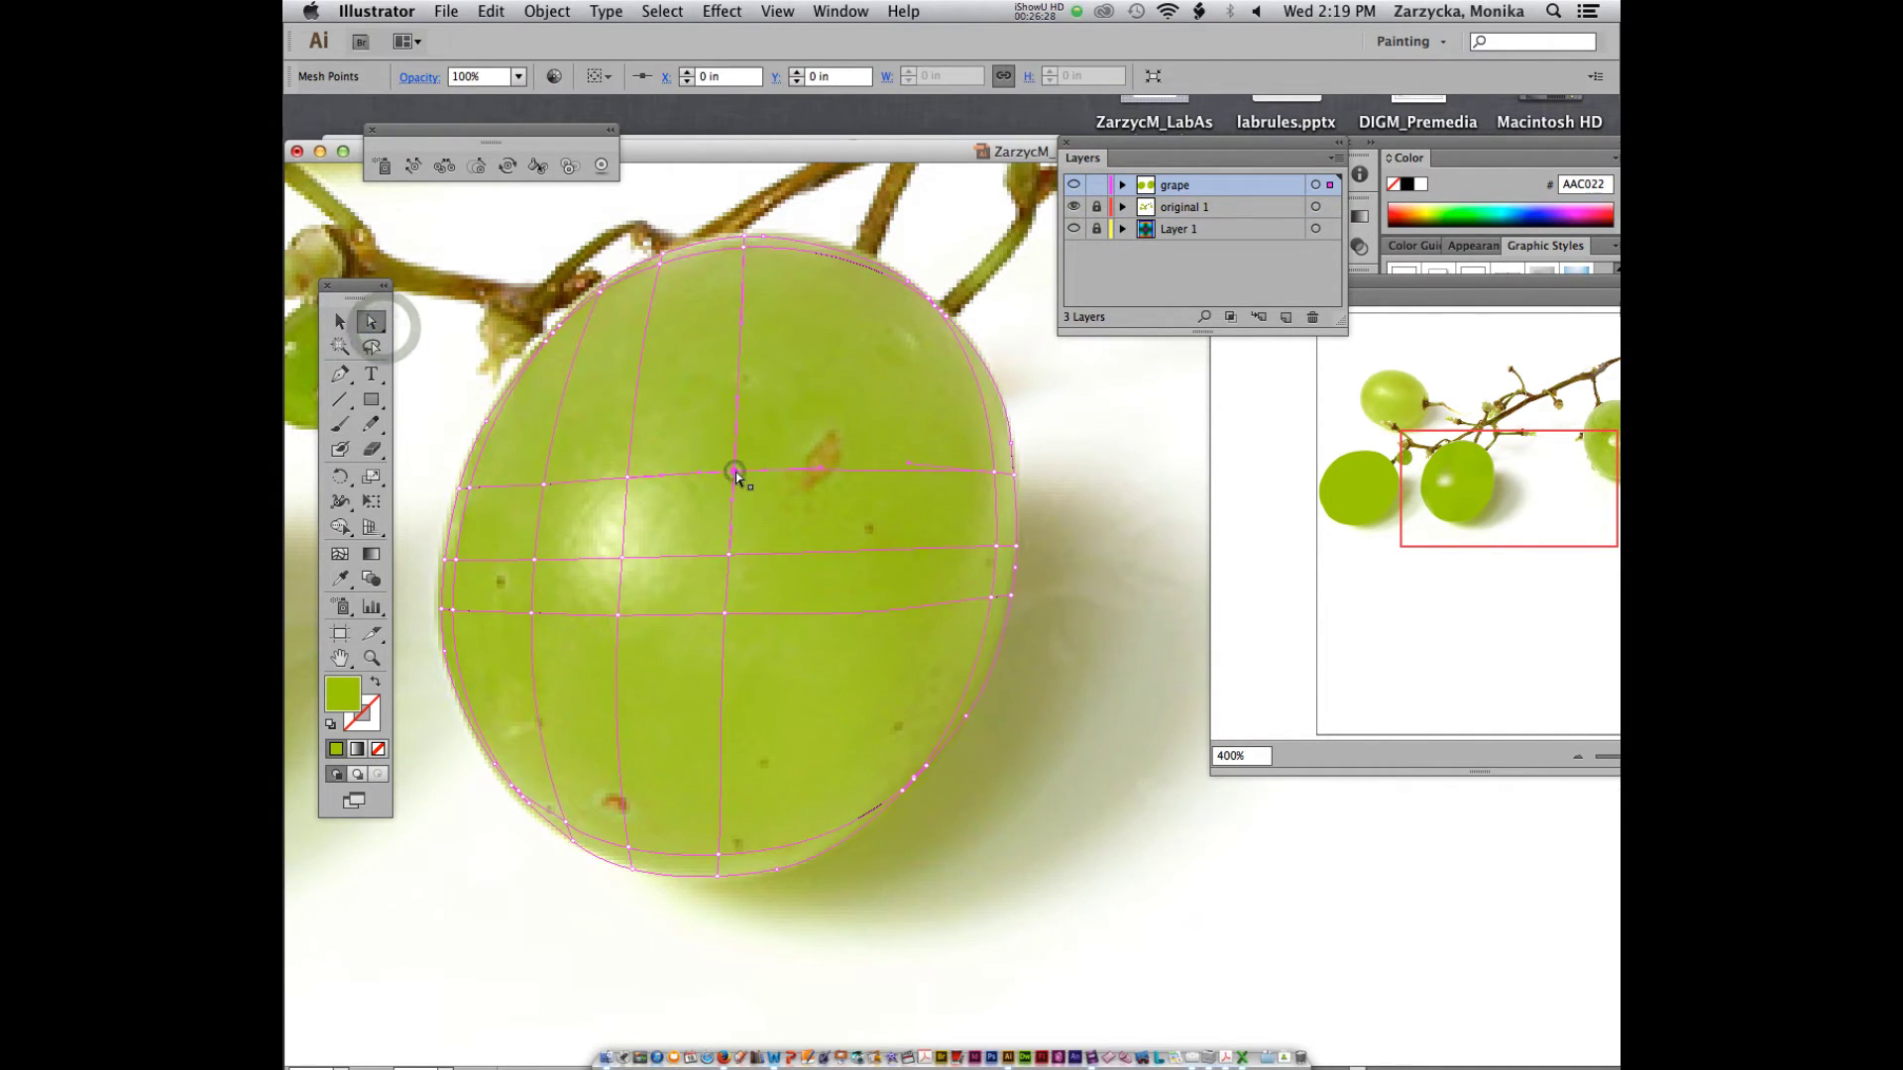
left_click(729, 557)
left_click(340, 579)
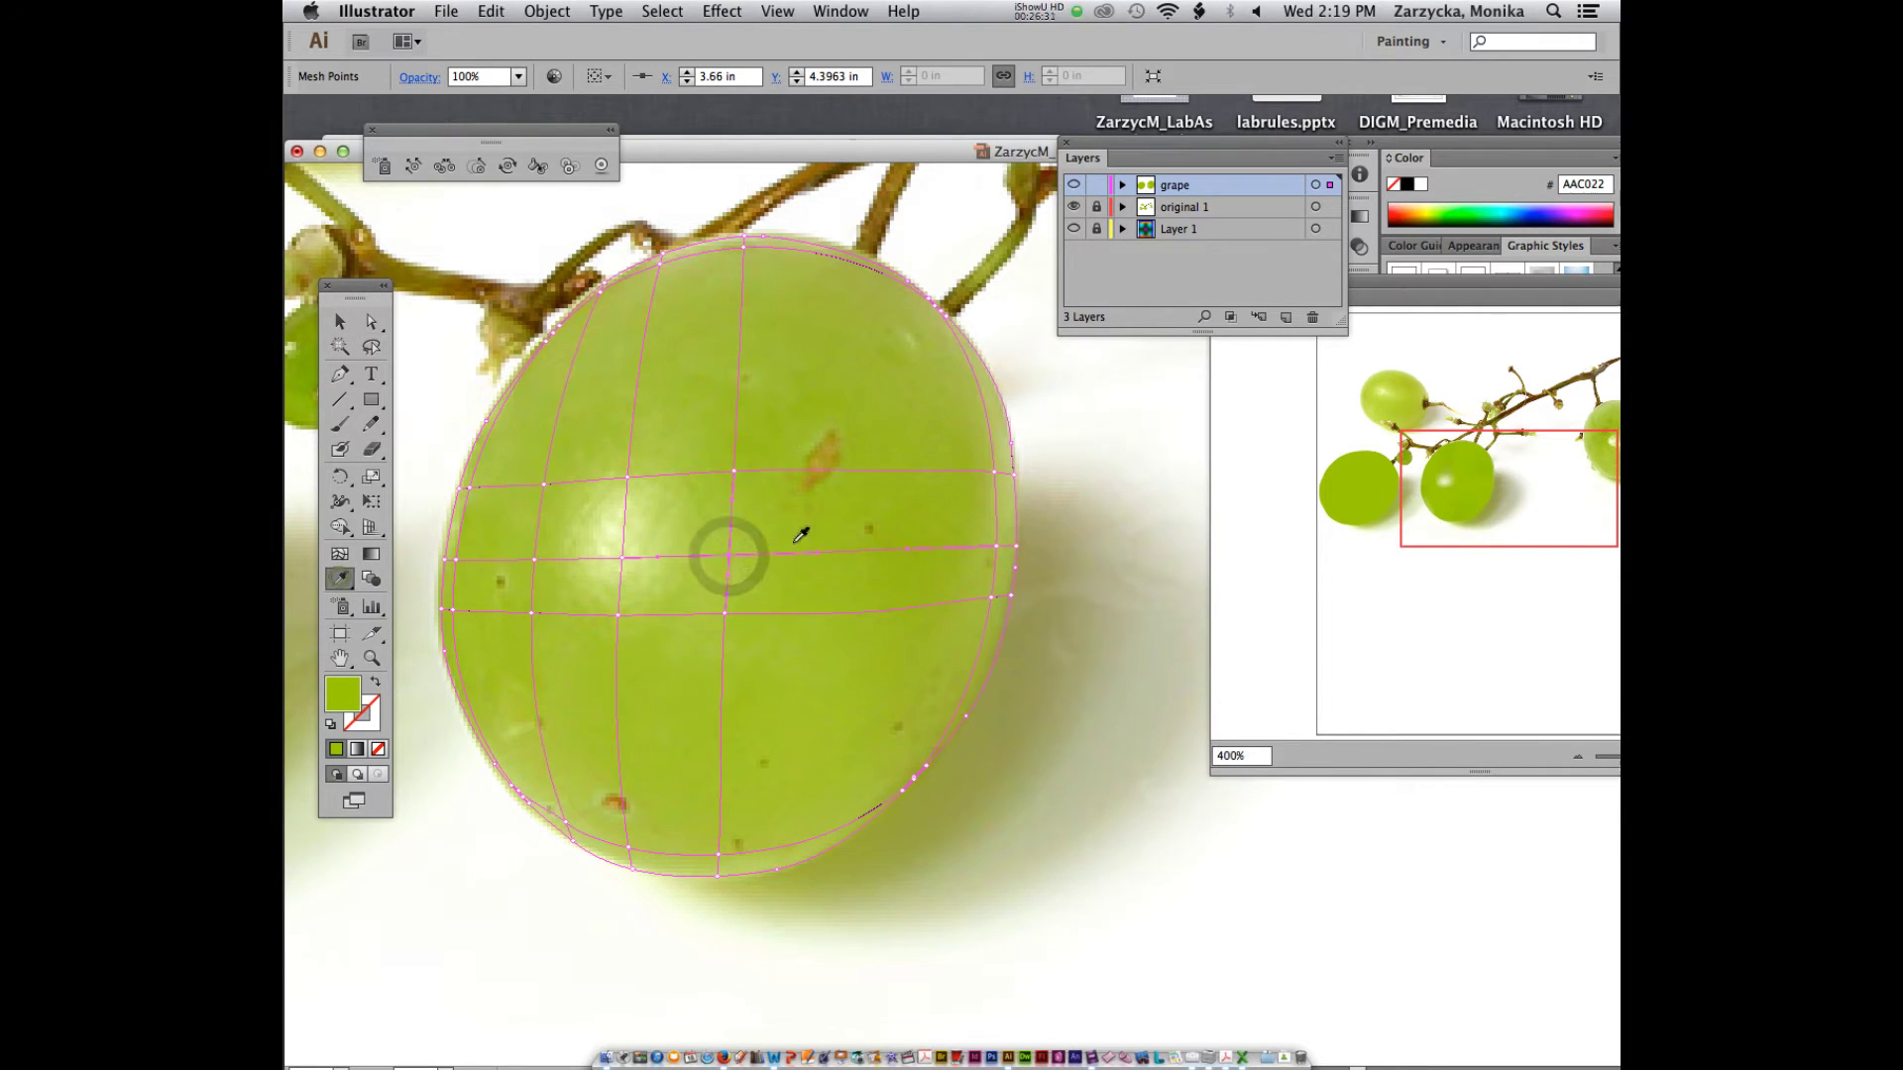
left_click(741, 546)
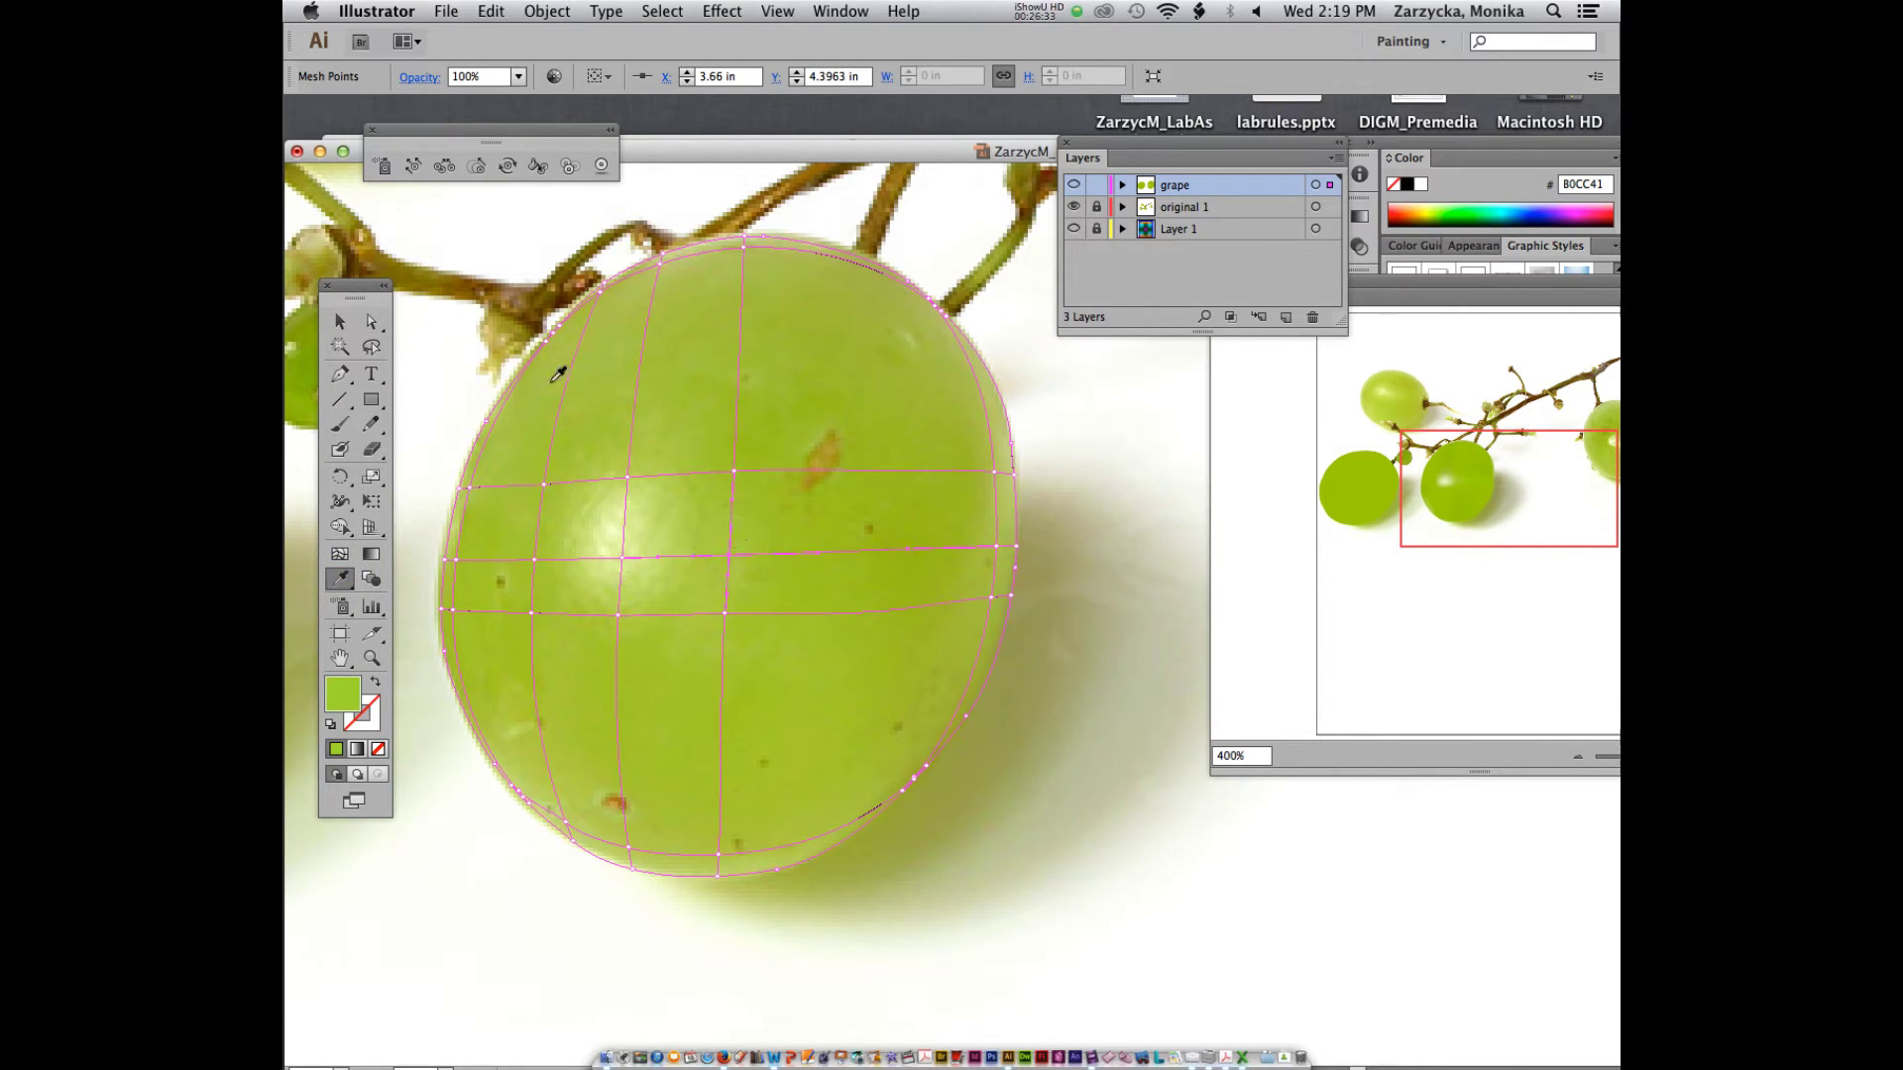
- Recolour the mesh point directly below the middle-row one, right of the highlight, with a green sampled from the photo there
left_click(373, 323)
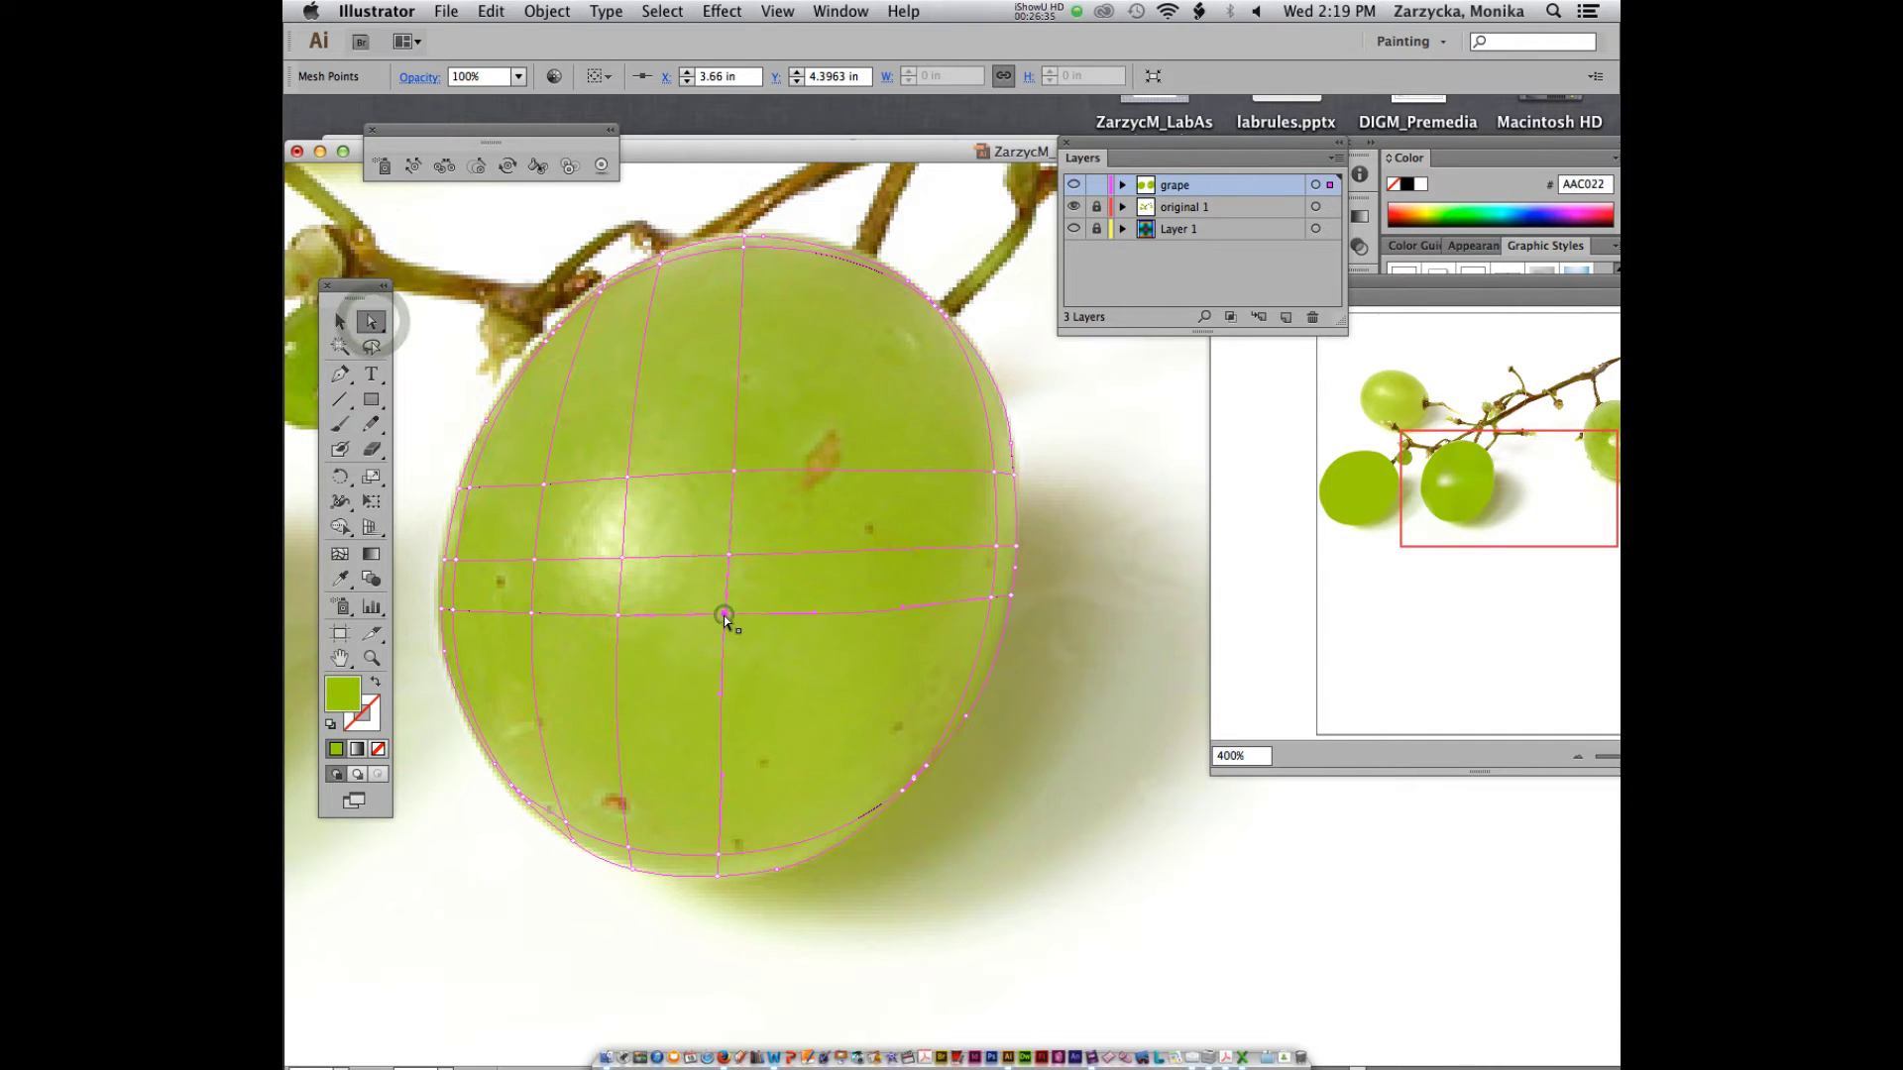
left_click(723, 616)
left_click(340, 579)
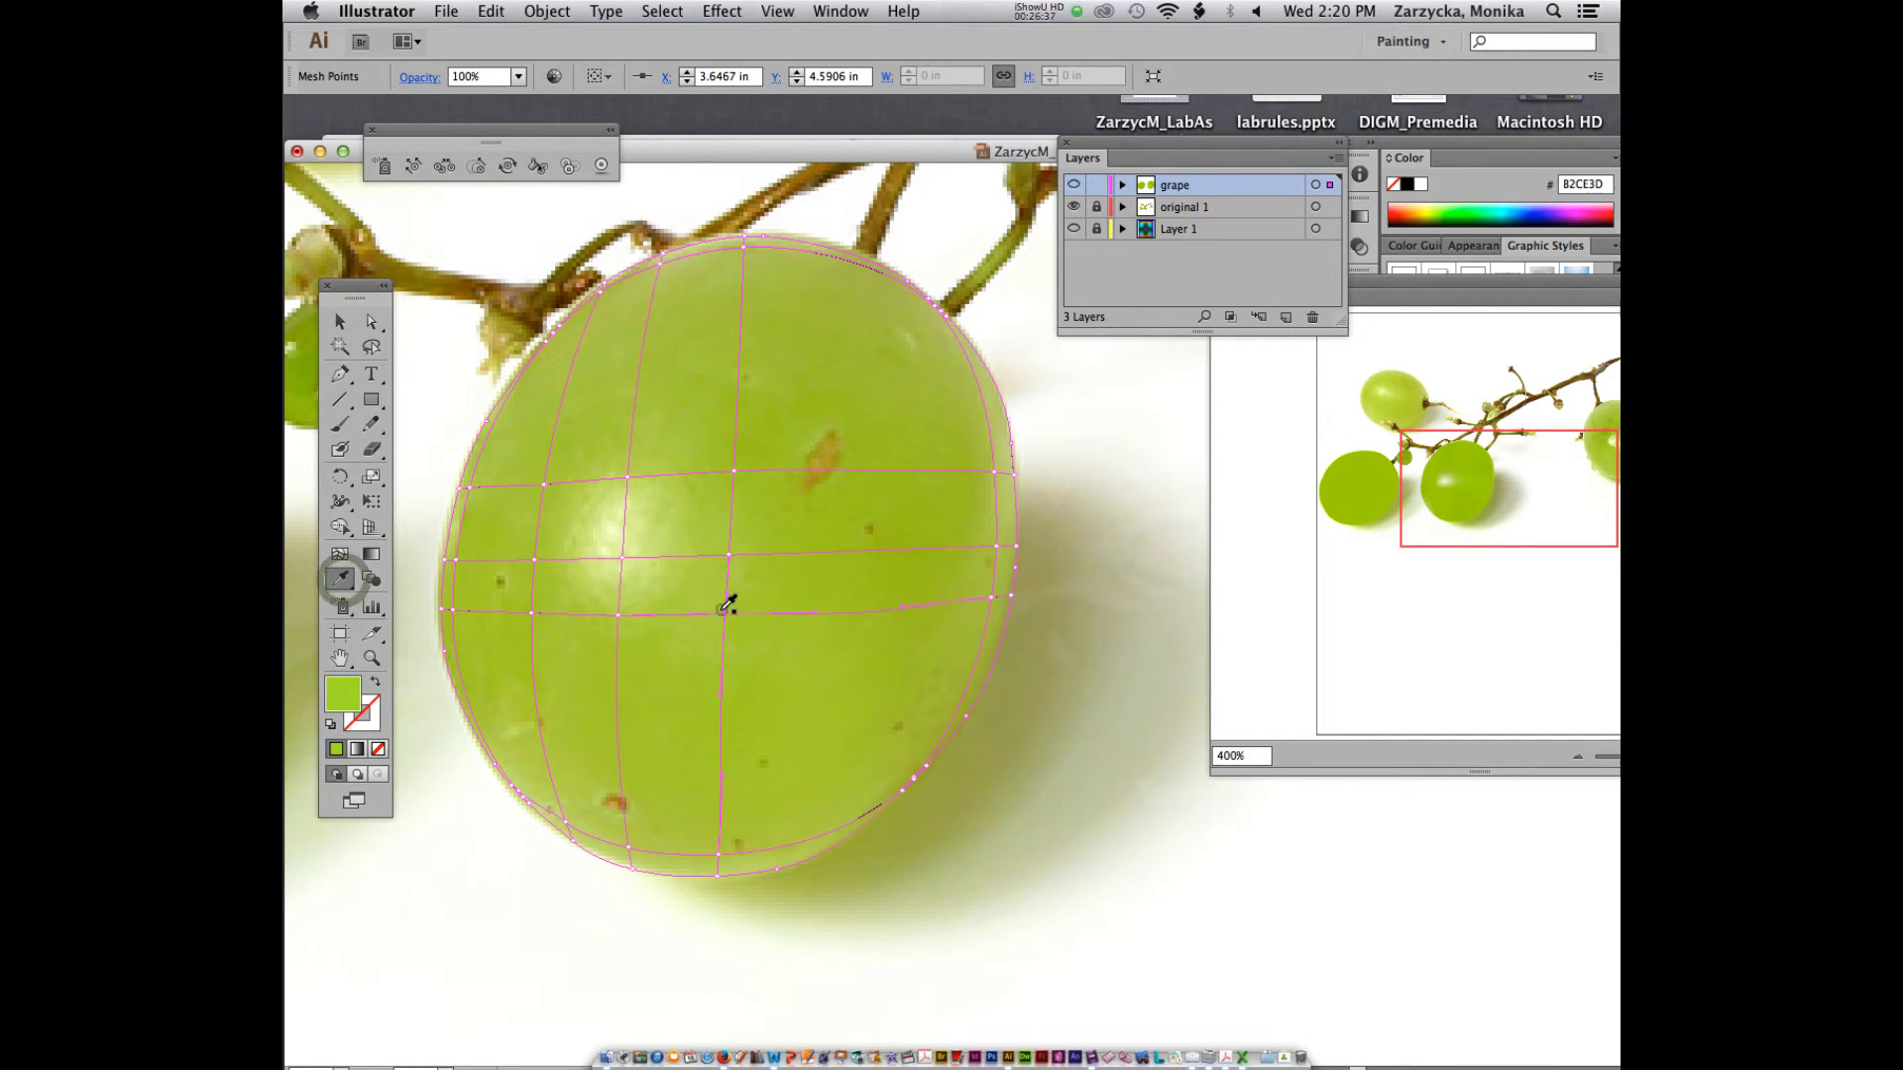
left_click(721, 610)
- Recolour the bottom-row mesh point below the highlight with a green sampled from the photo just above it
left_click(374, 317)
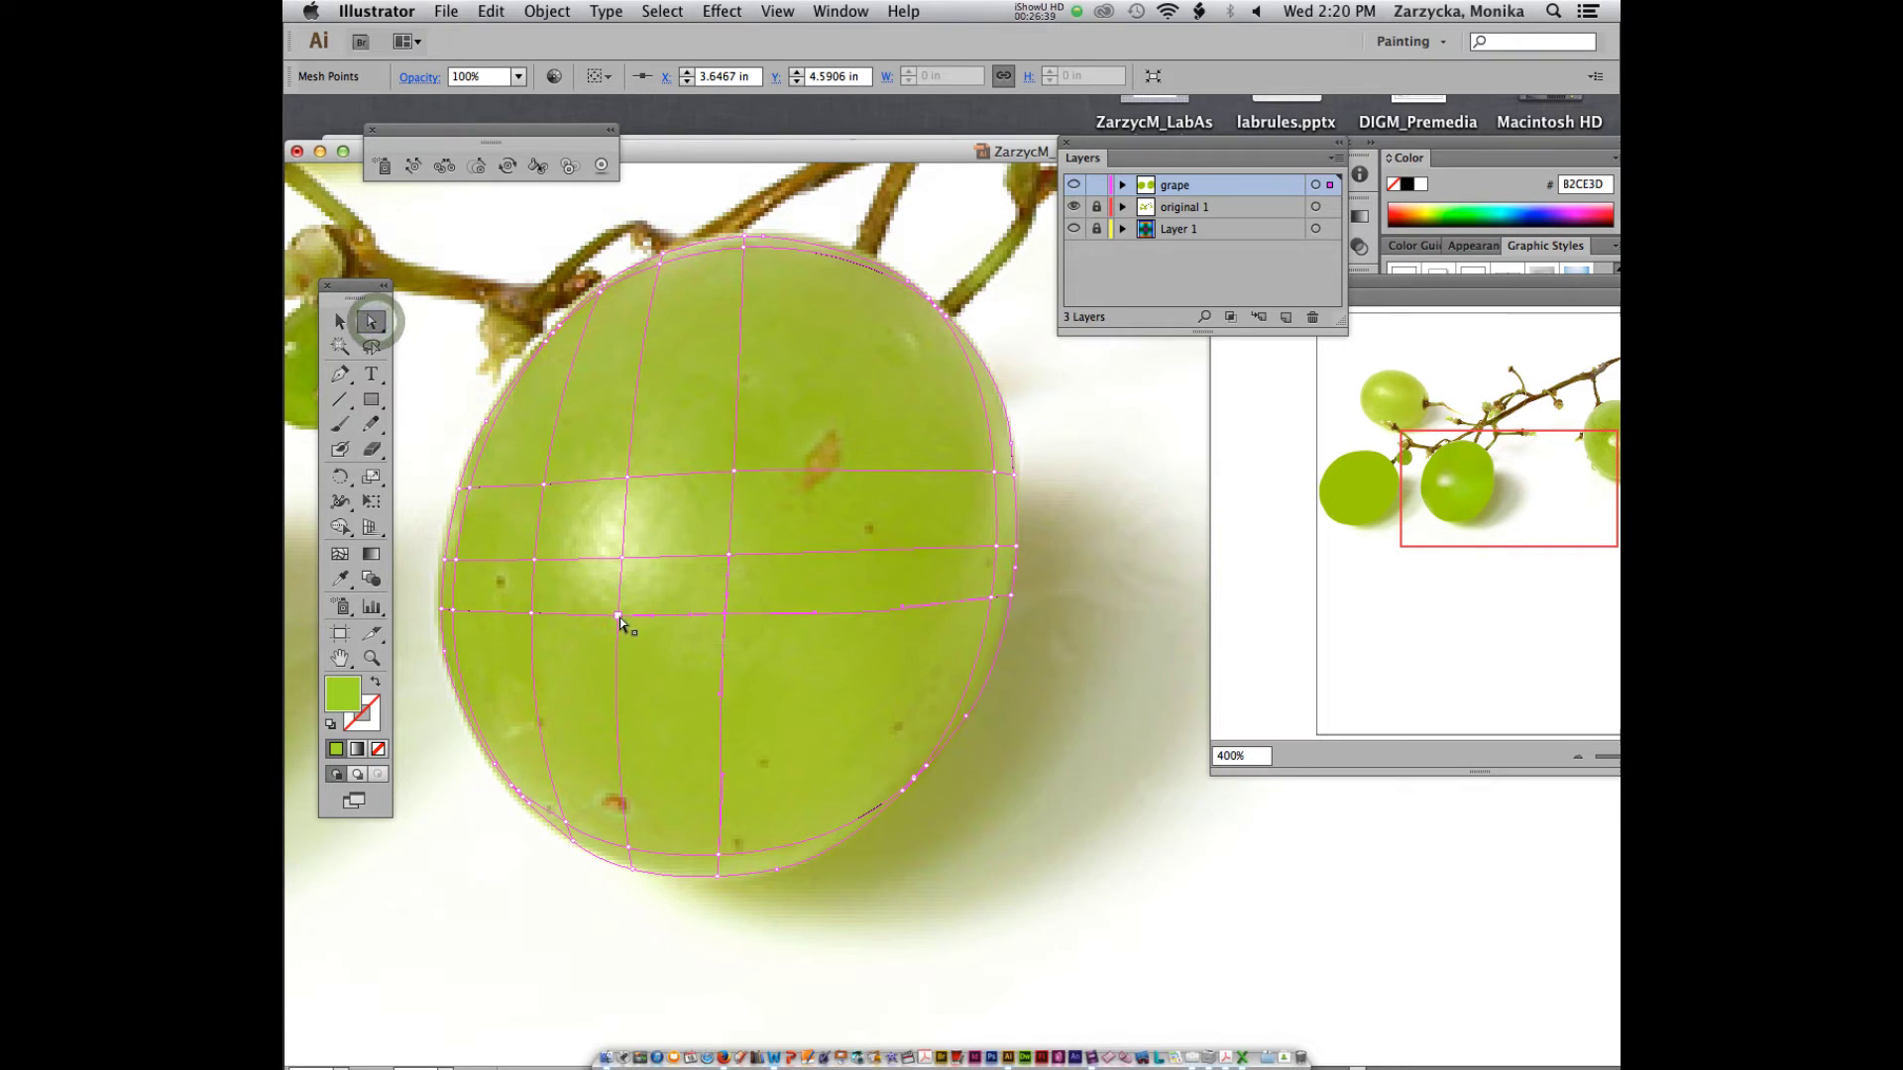
left_click(620, 617)
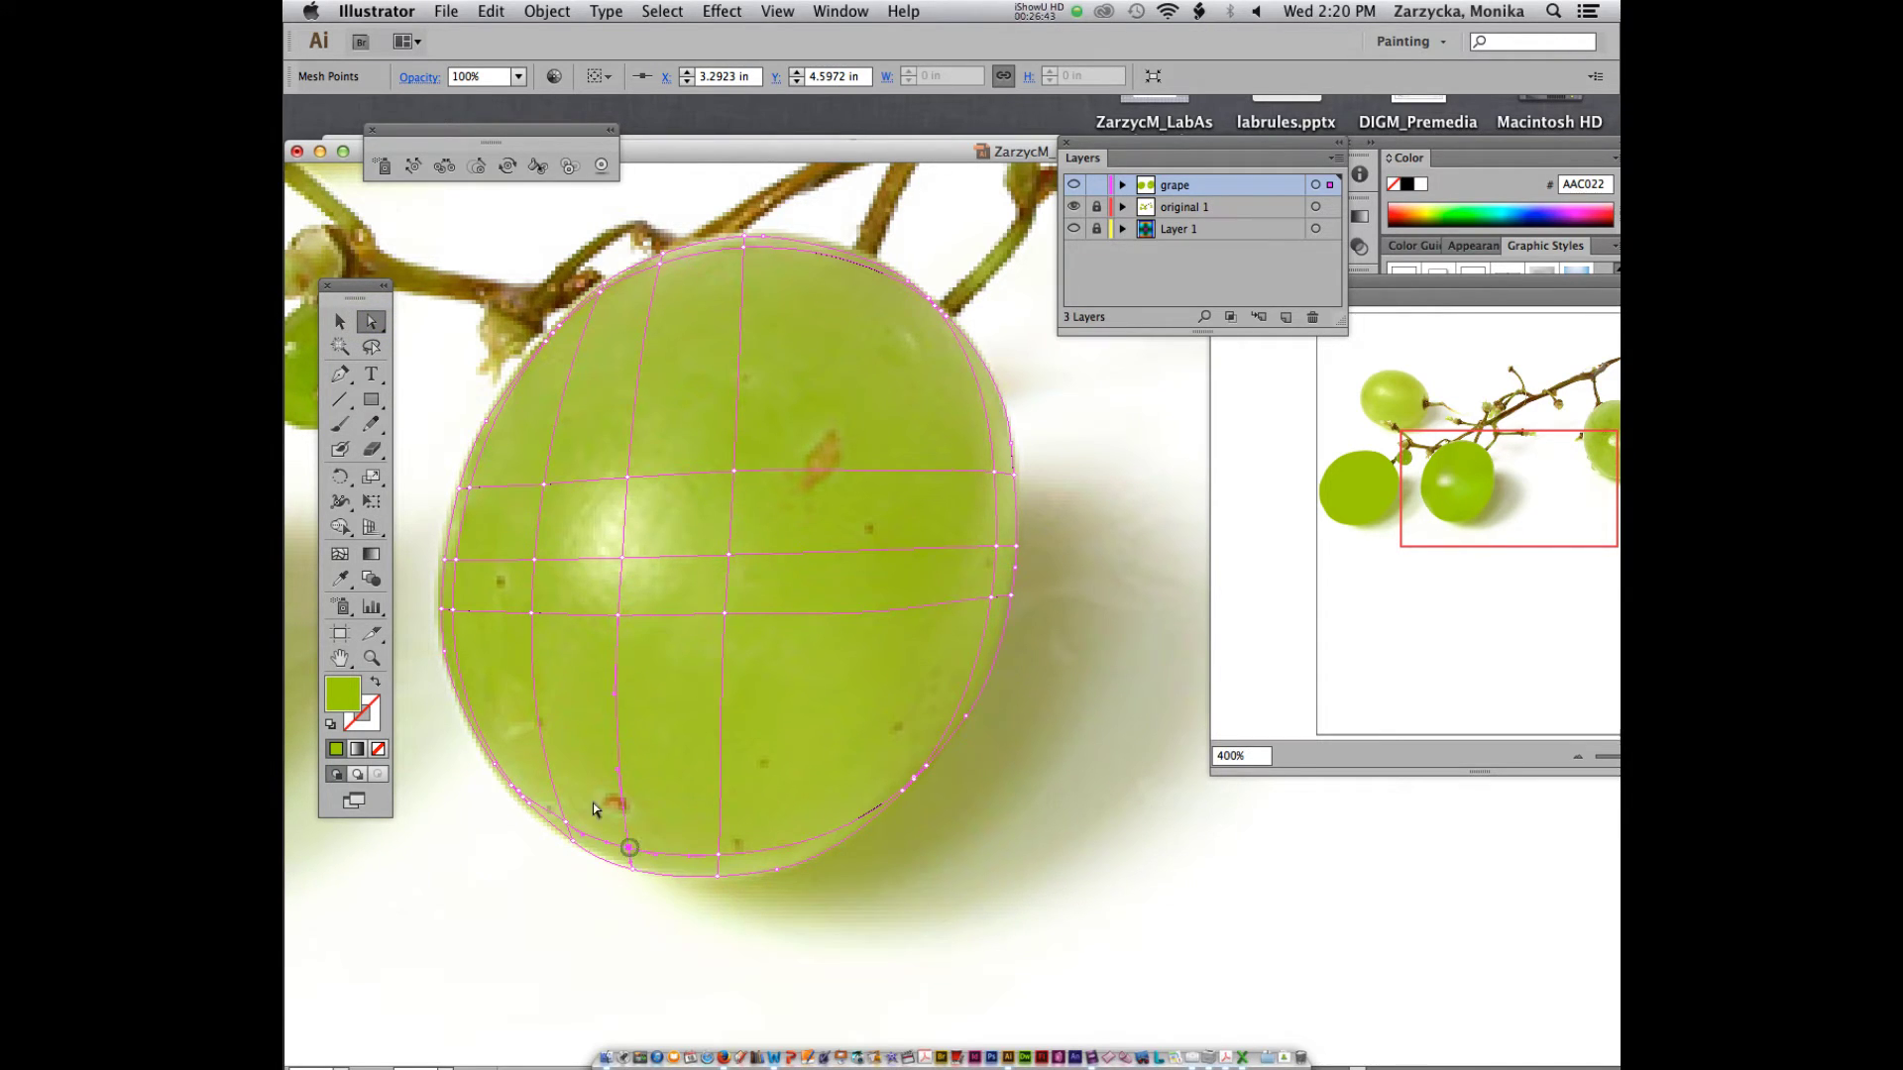
left_click(630, 849)
key("i")
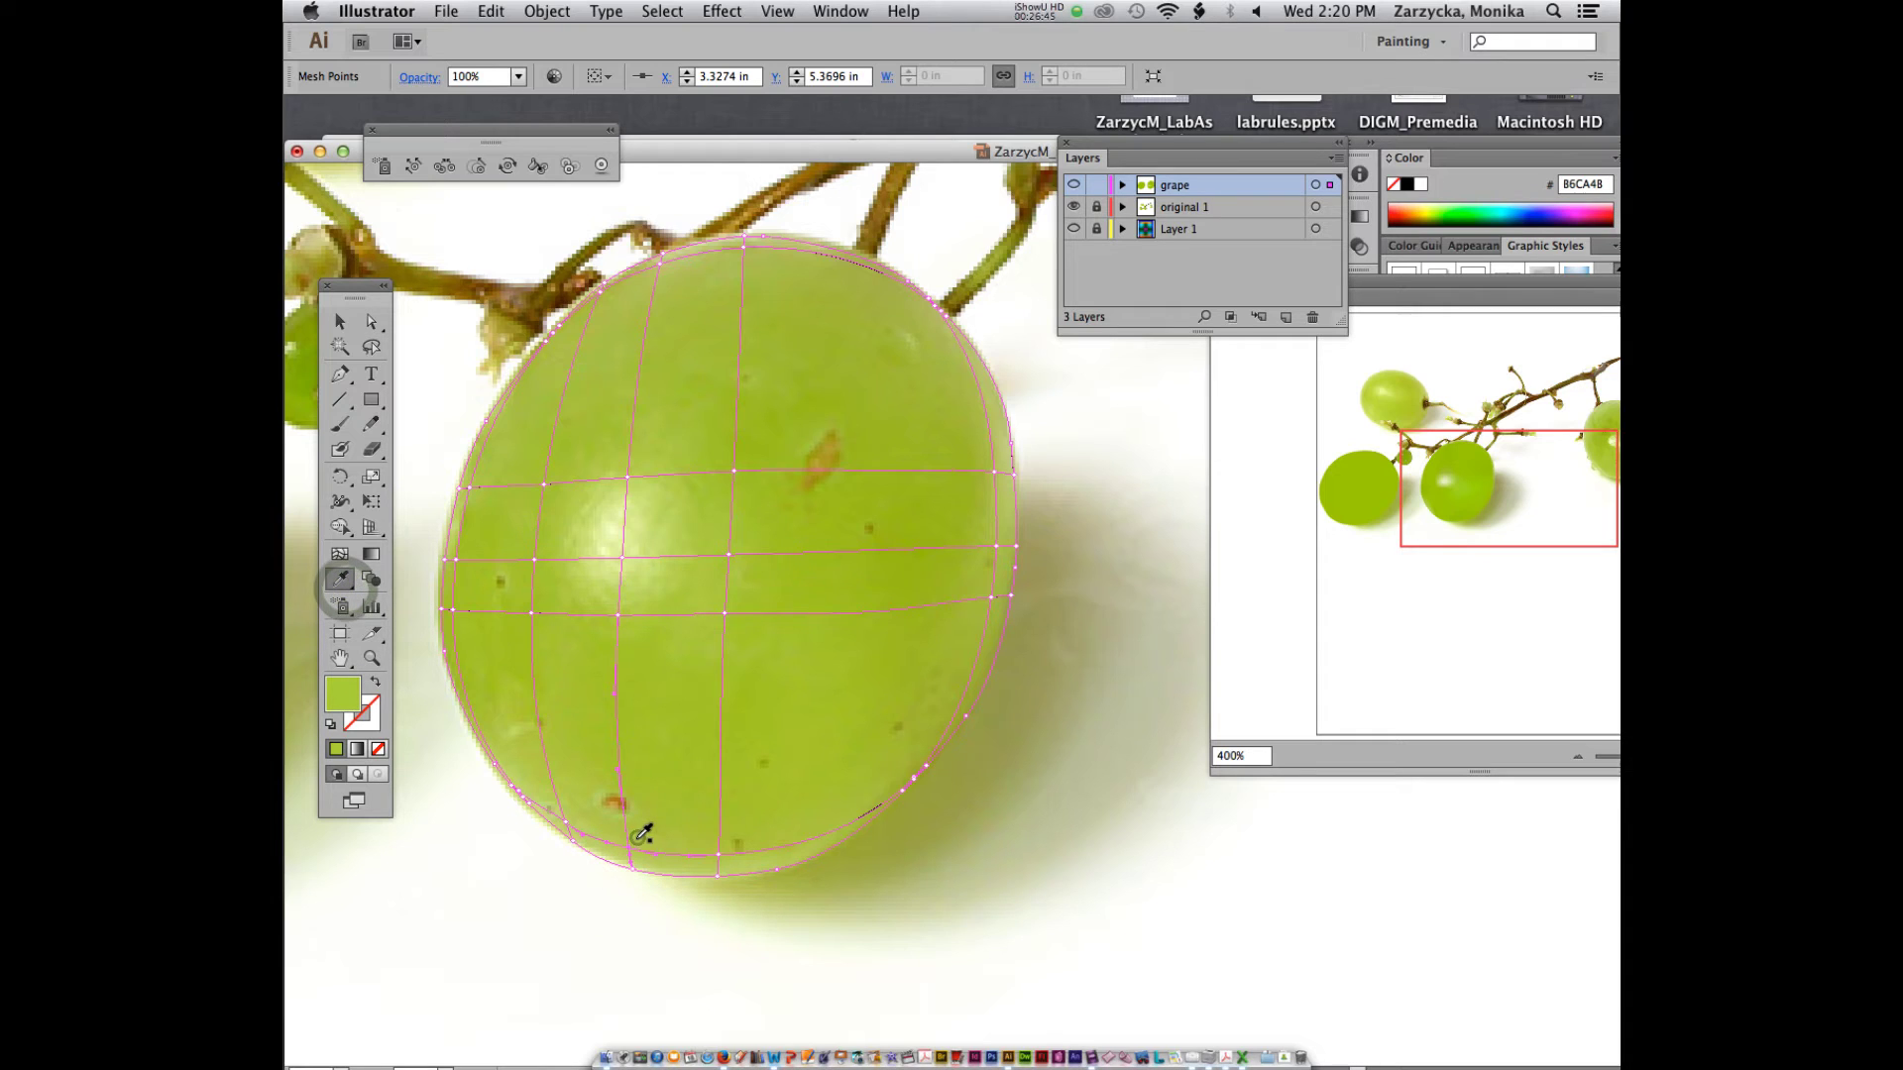
left_click(639, 834)
- Add a horizontal mesh line across the lower part of the grape through the leftmost inner vertical mesh line
left_click(374, 323)
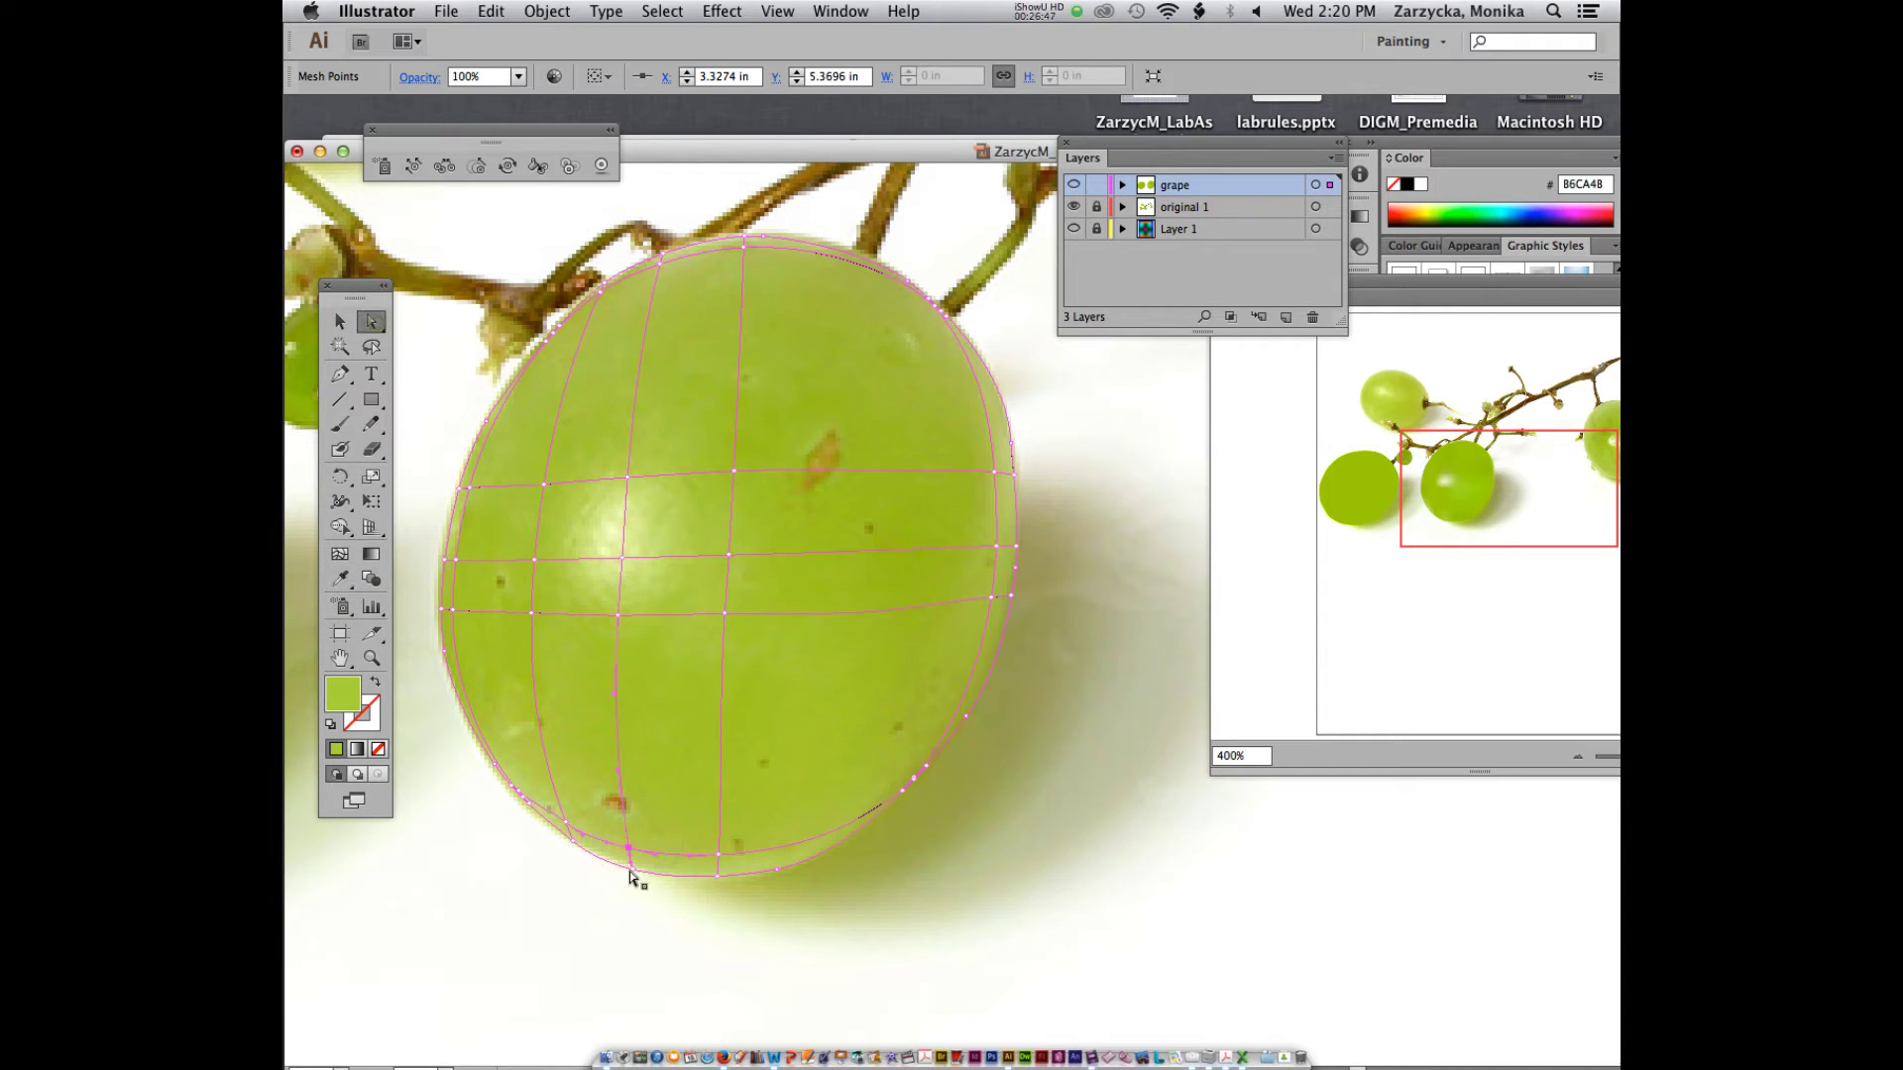
left_click(566, 821)
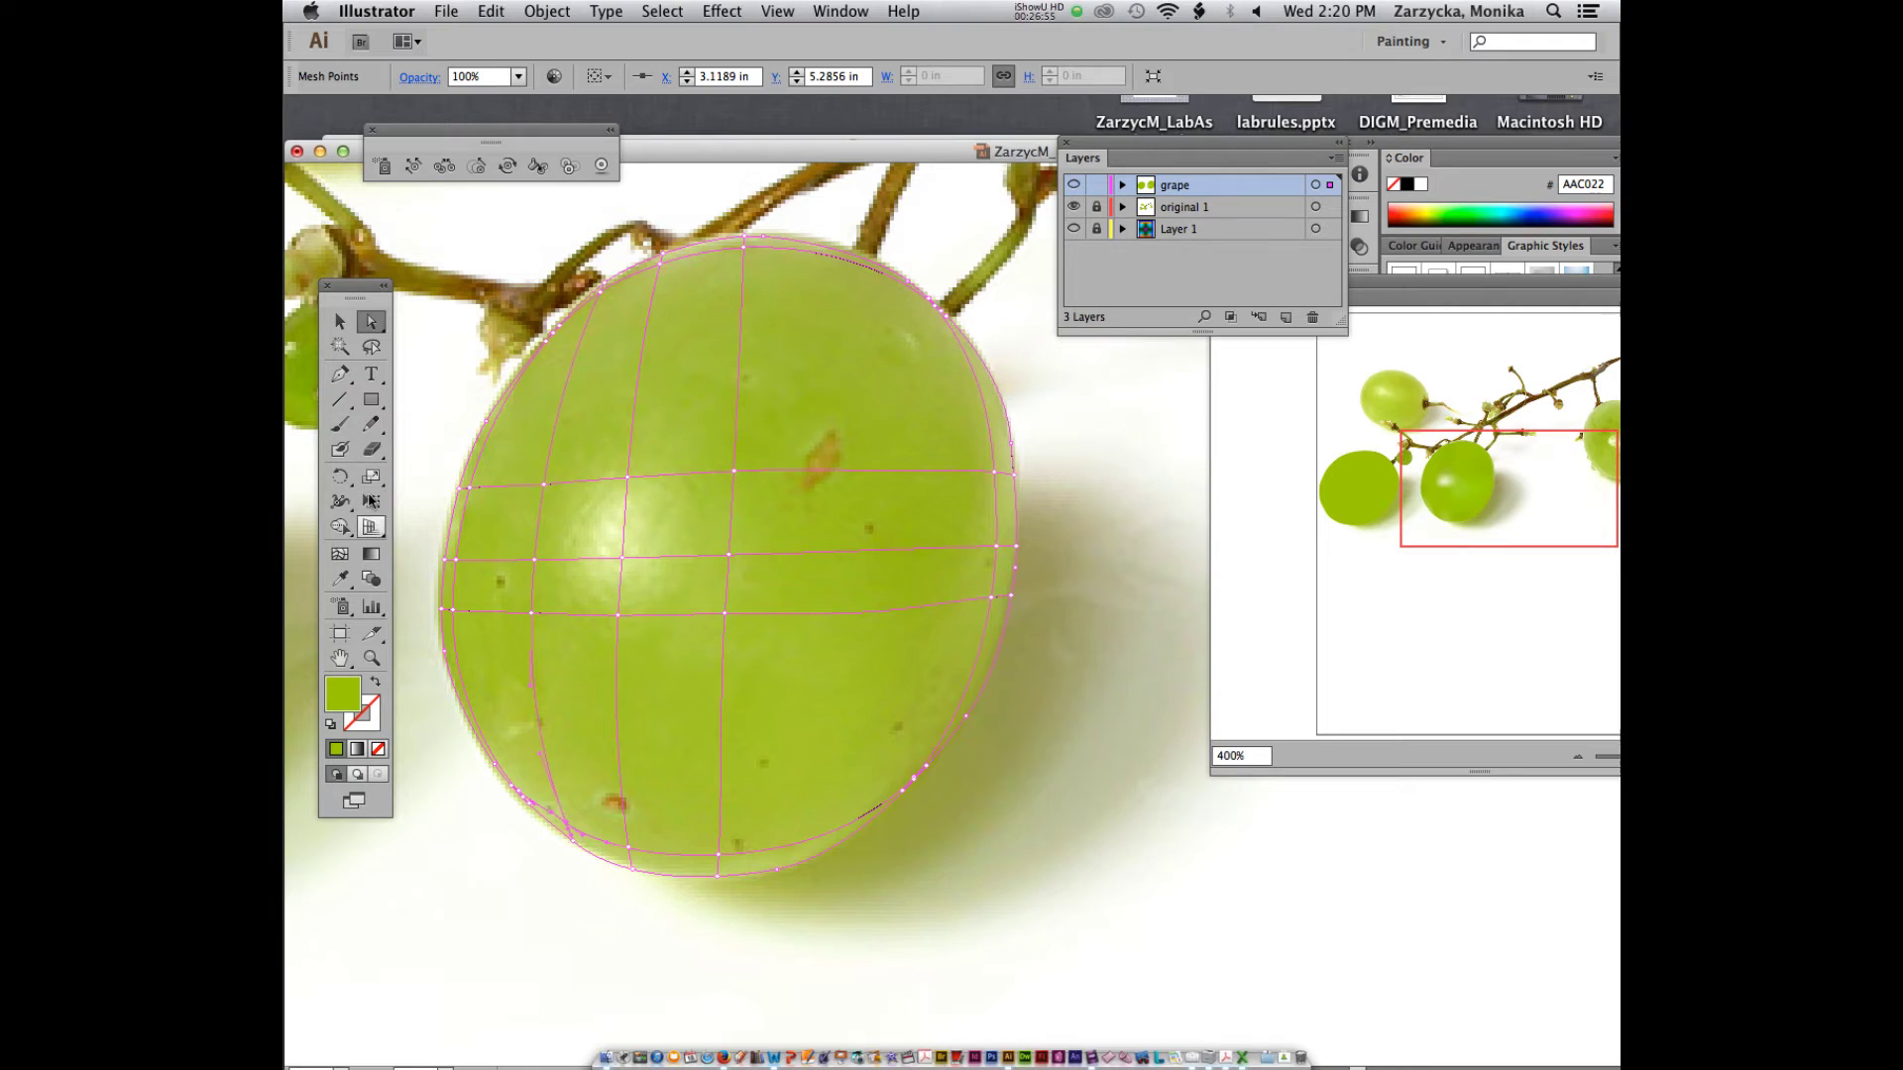
left_click(339, 554)
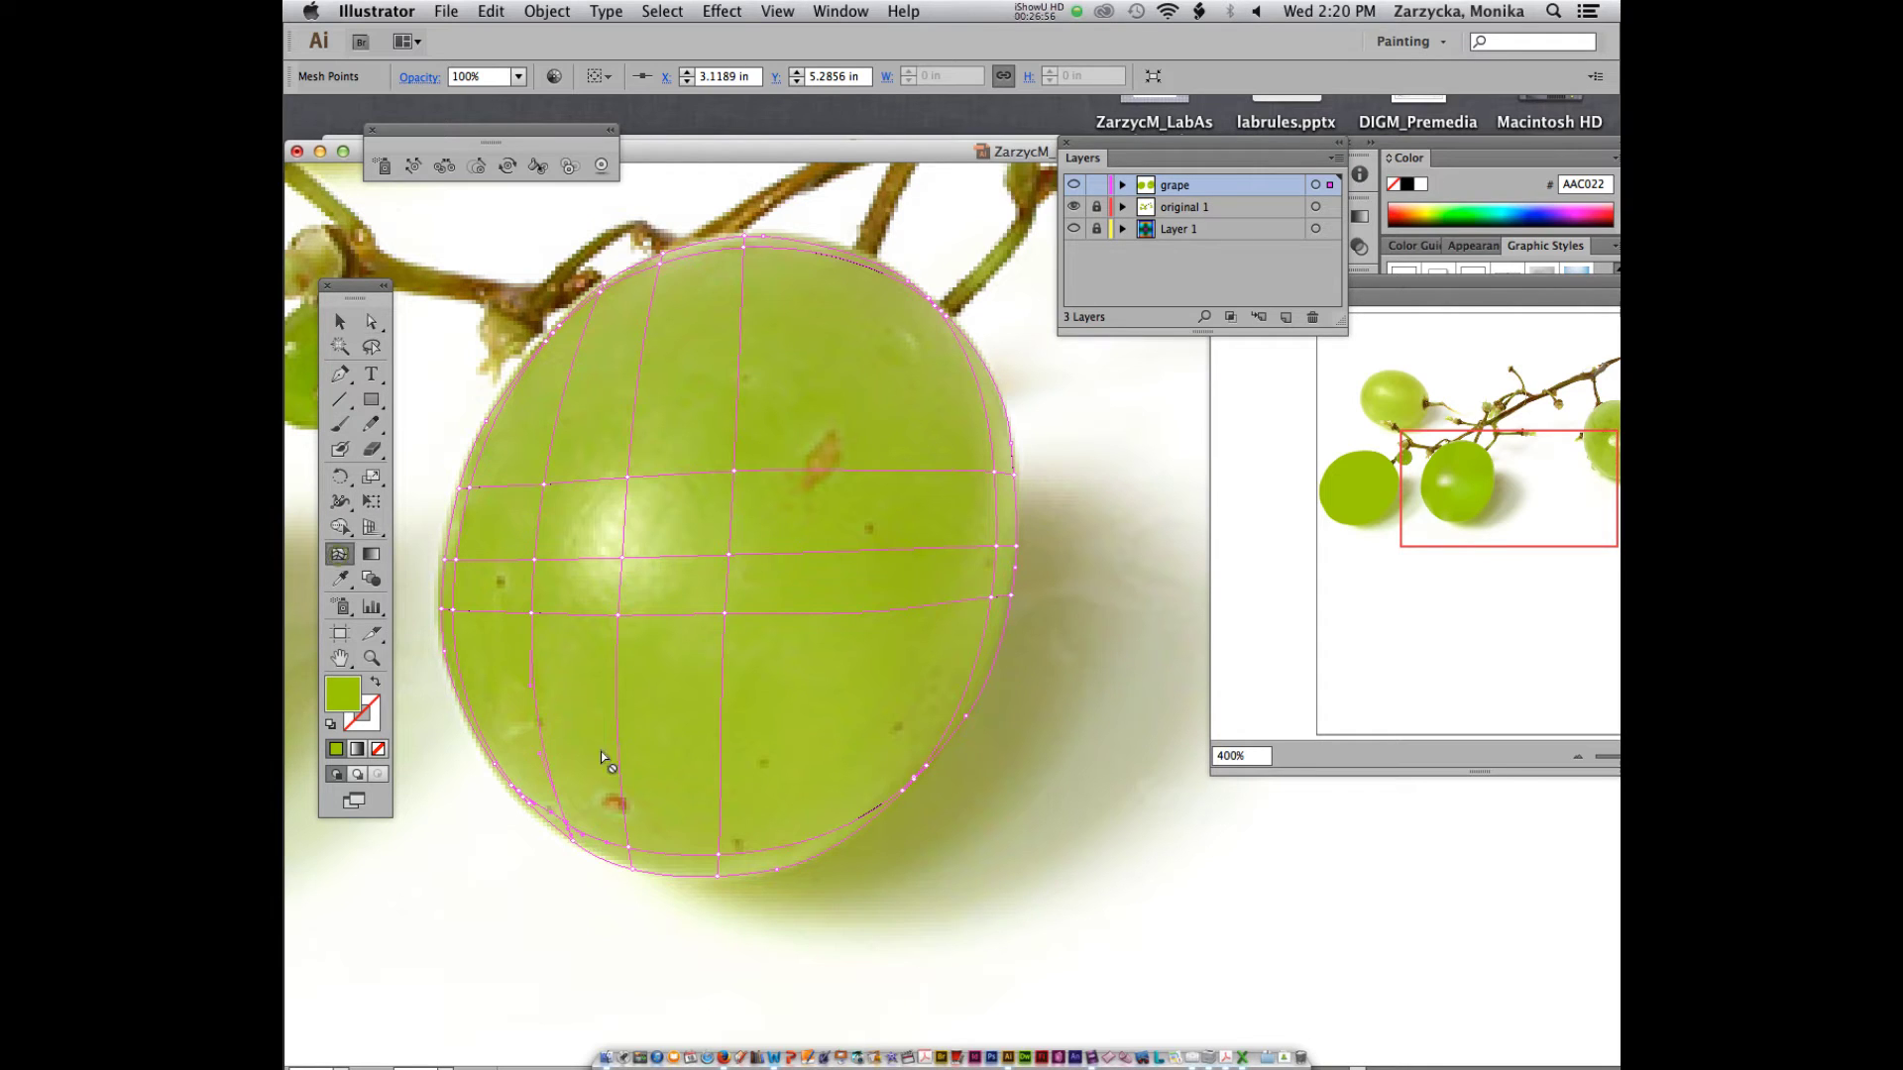
left_click(541, 734)
- Recolour the mesh point at the lower end of the leftmost inner vertical line with C1CA63 sampled from the photo beside it
left_click(373, 320)
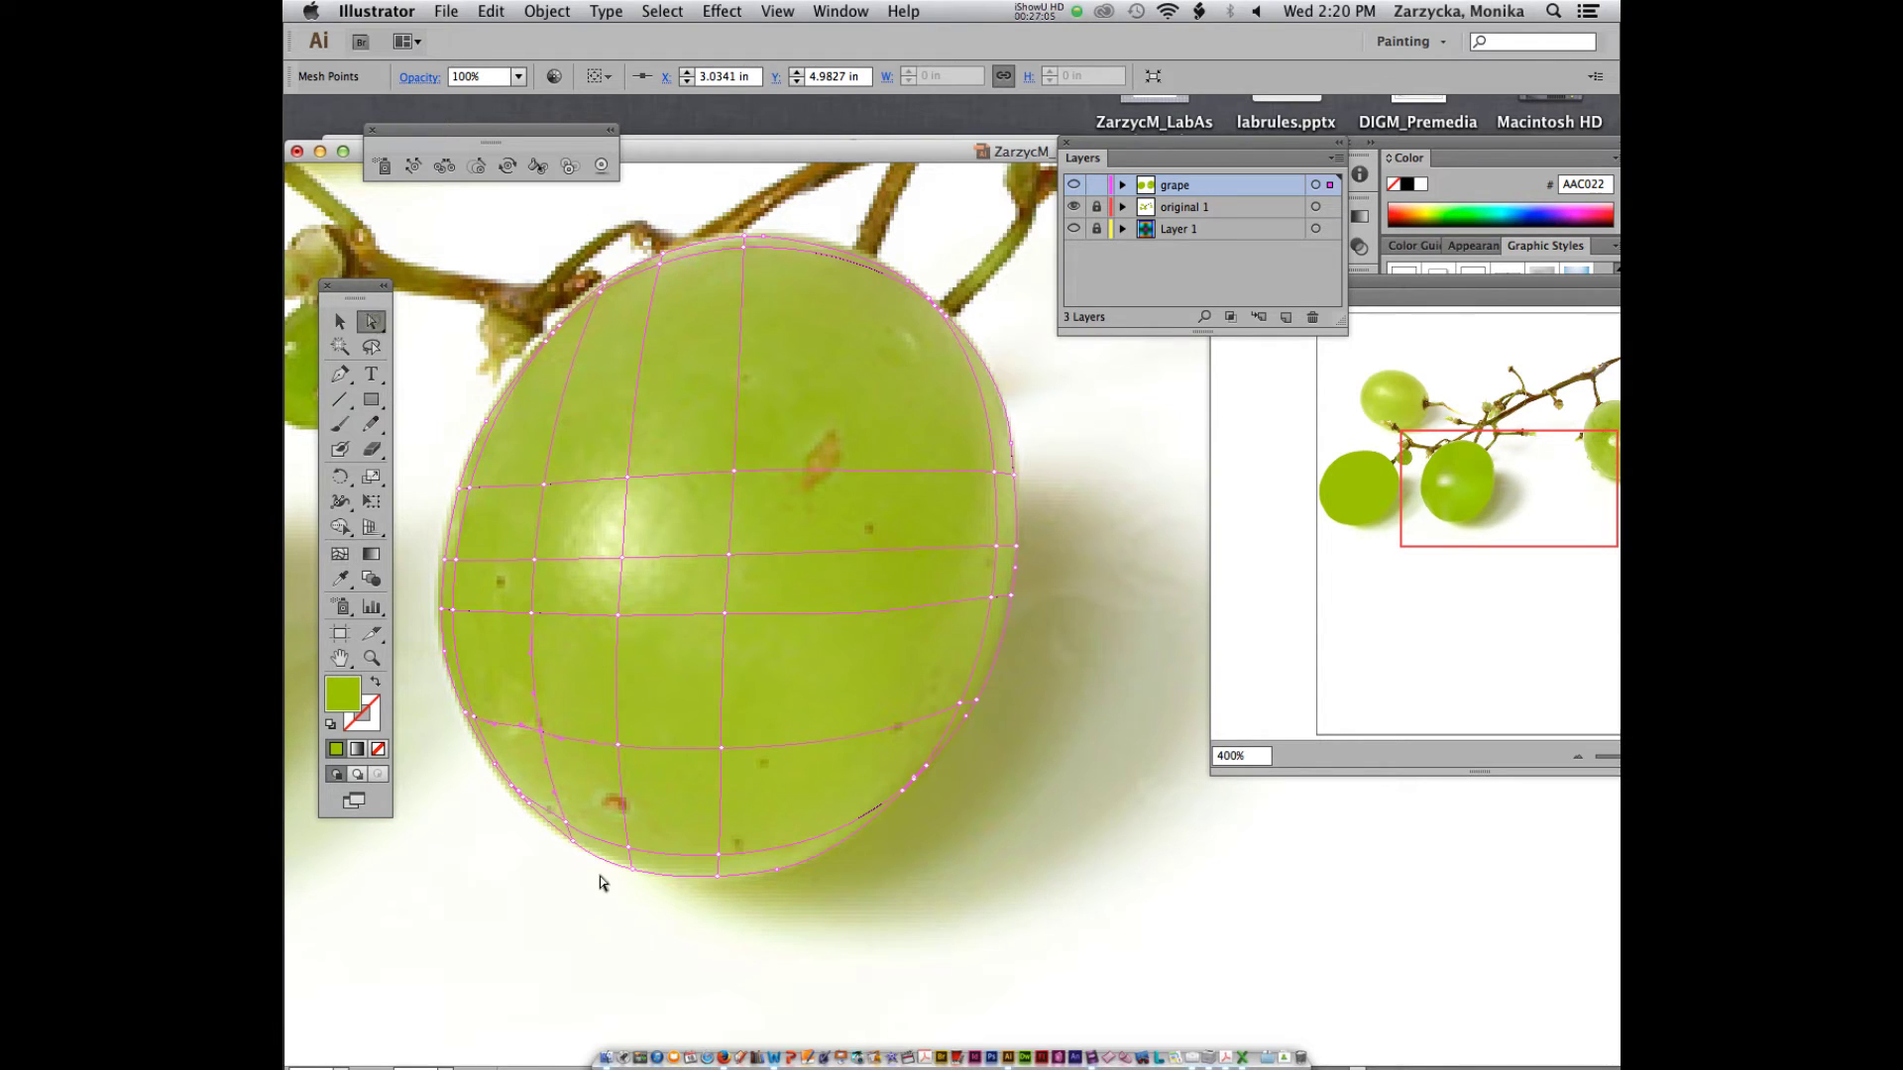
left_click(565, 825)
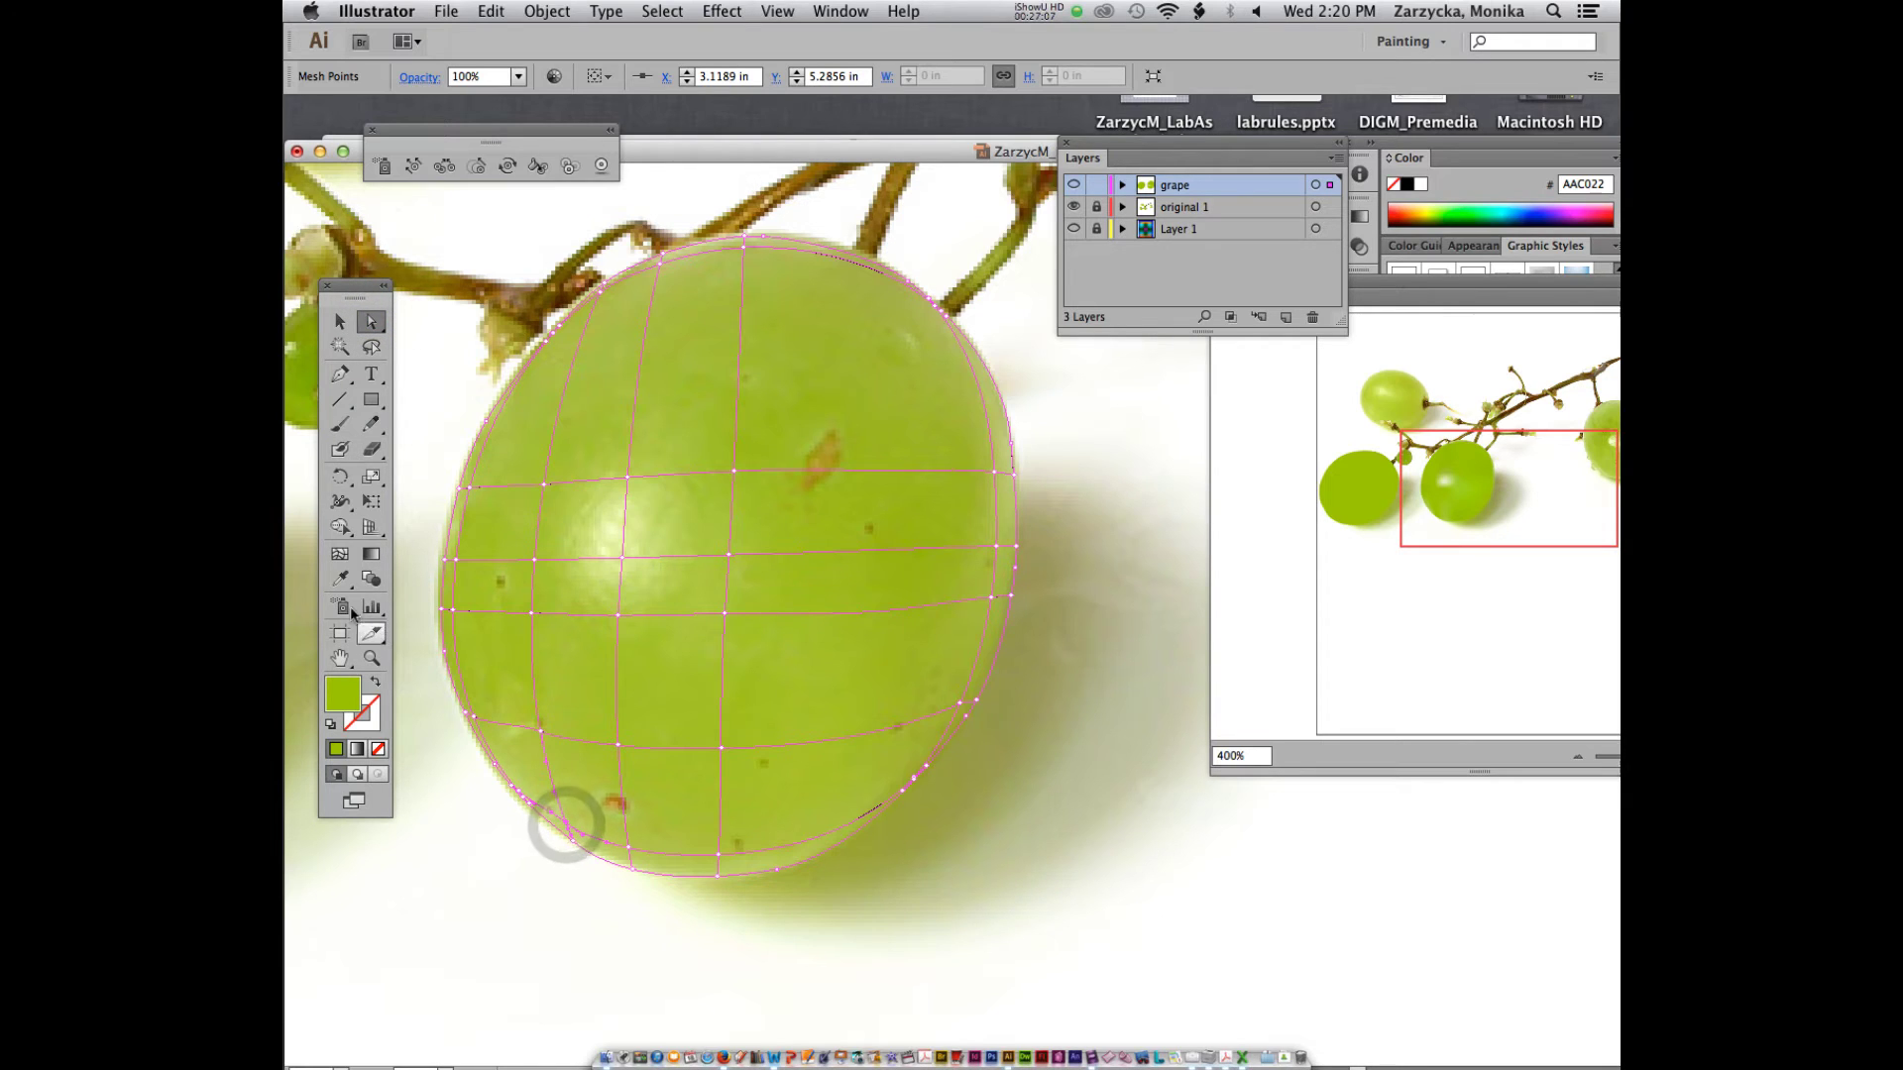
key("i")
left_click(570, 813)
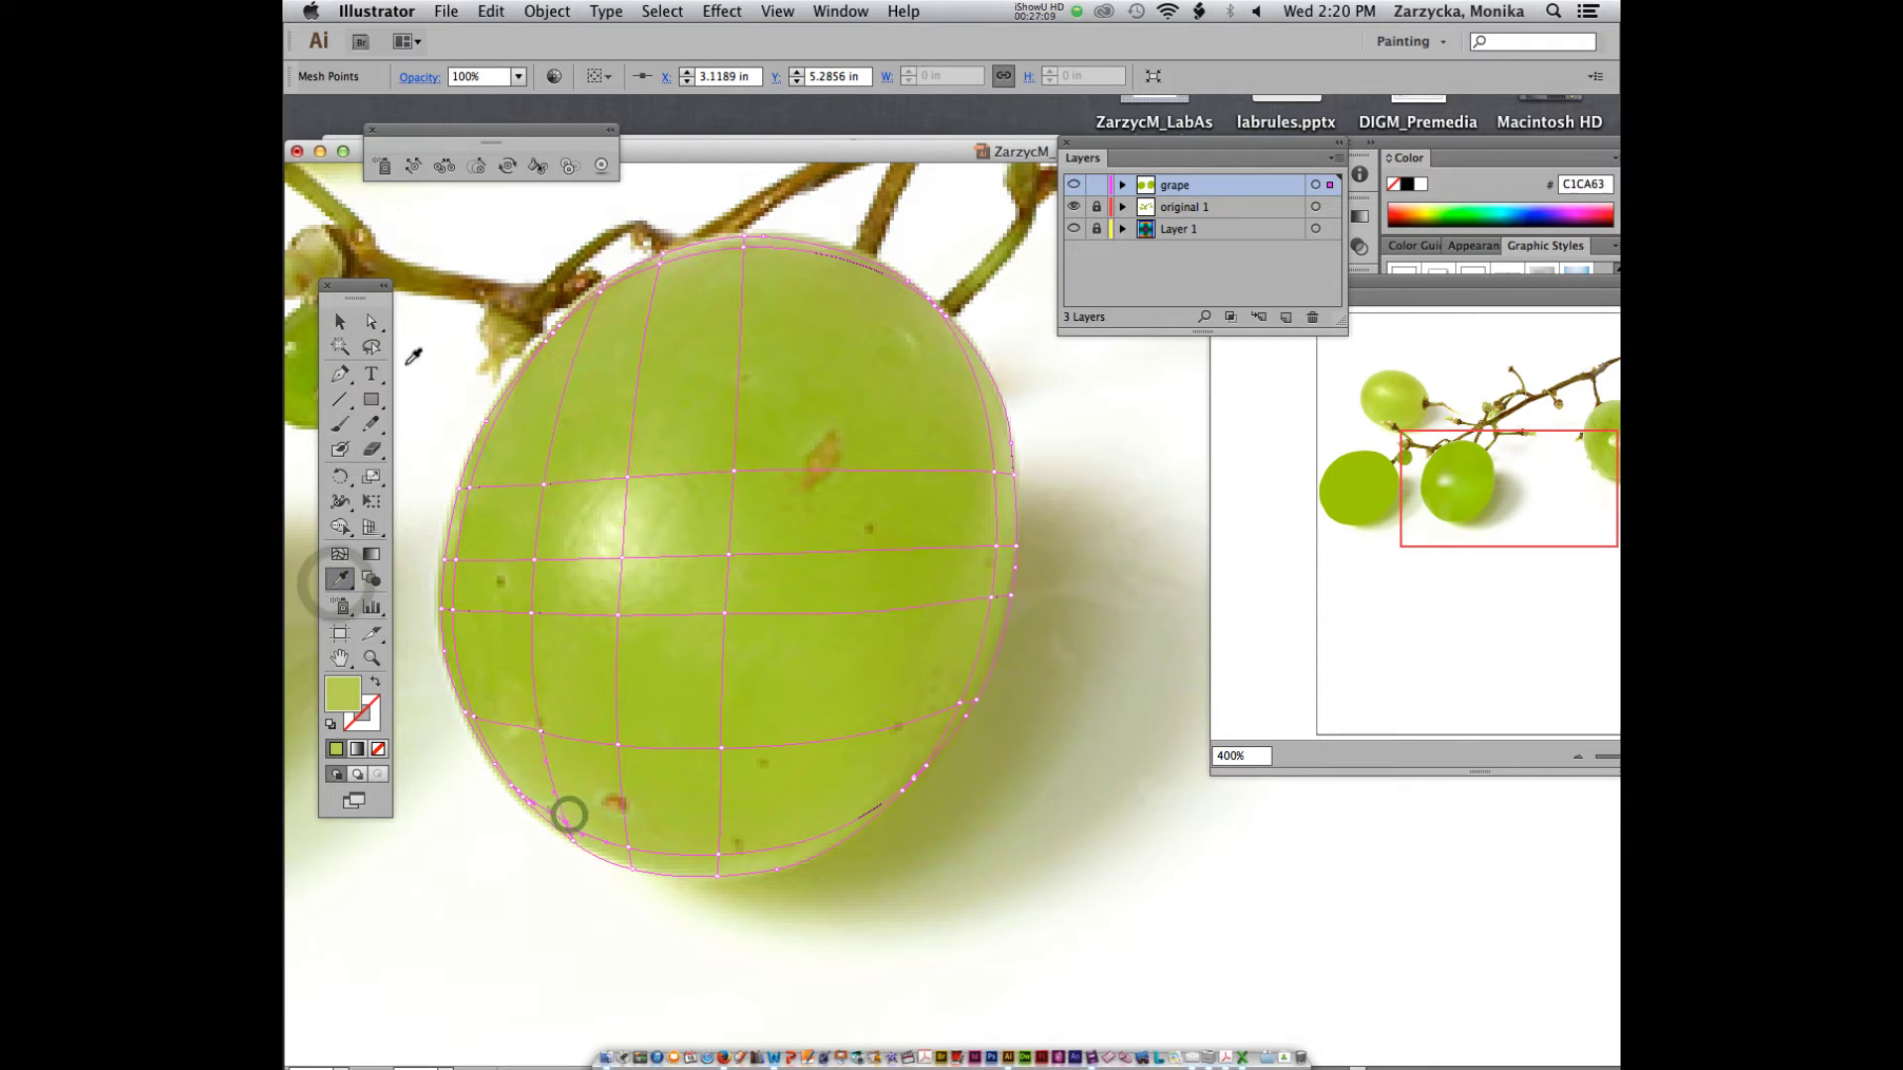
- Recolour the lower-left rim anchor just below the lower horizontal mesh line with the light green C6D66F sampled from the adjacent photo
key("a")
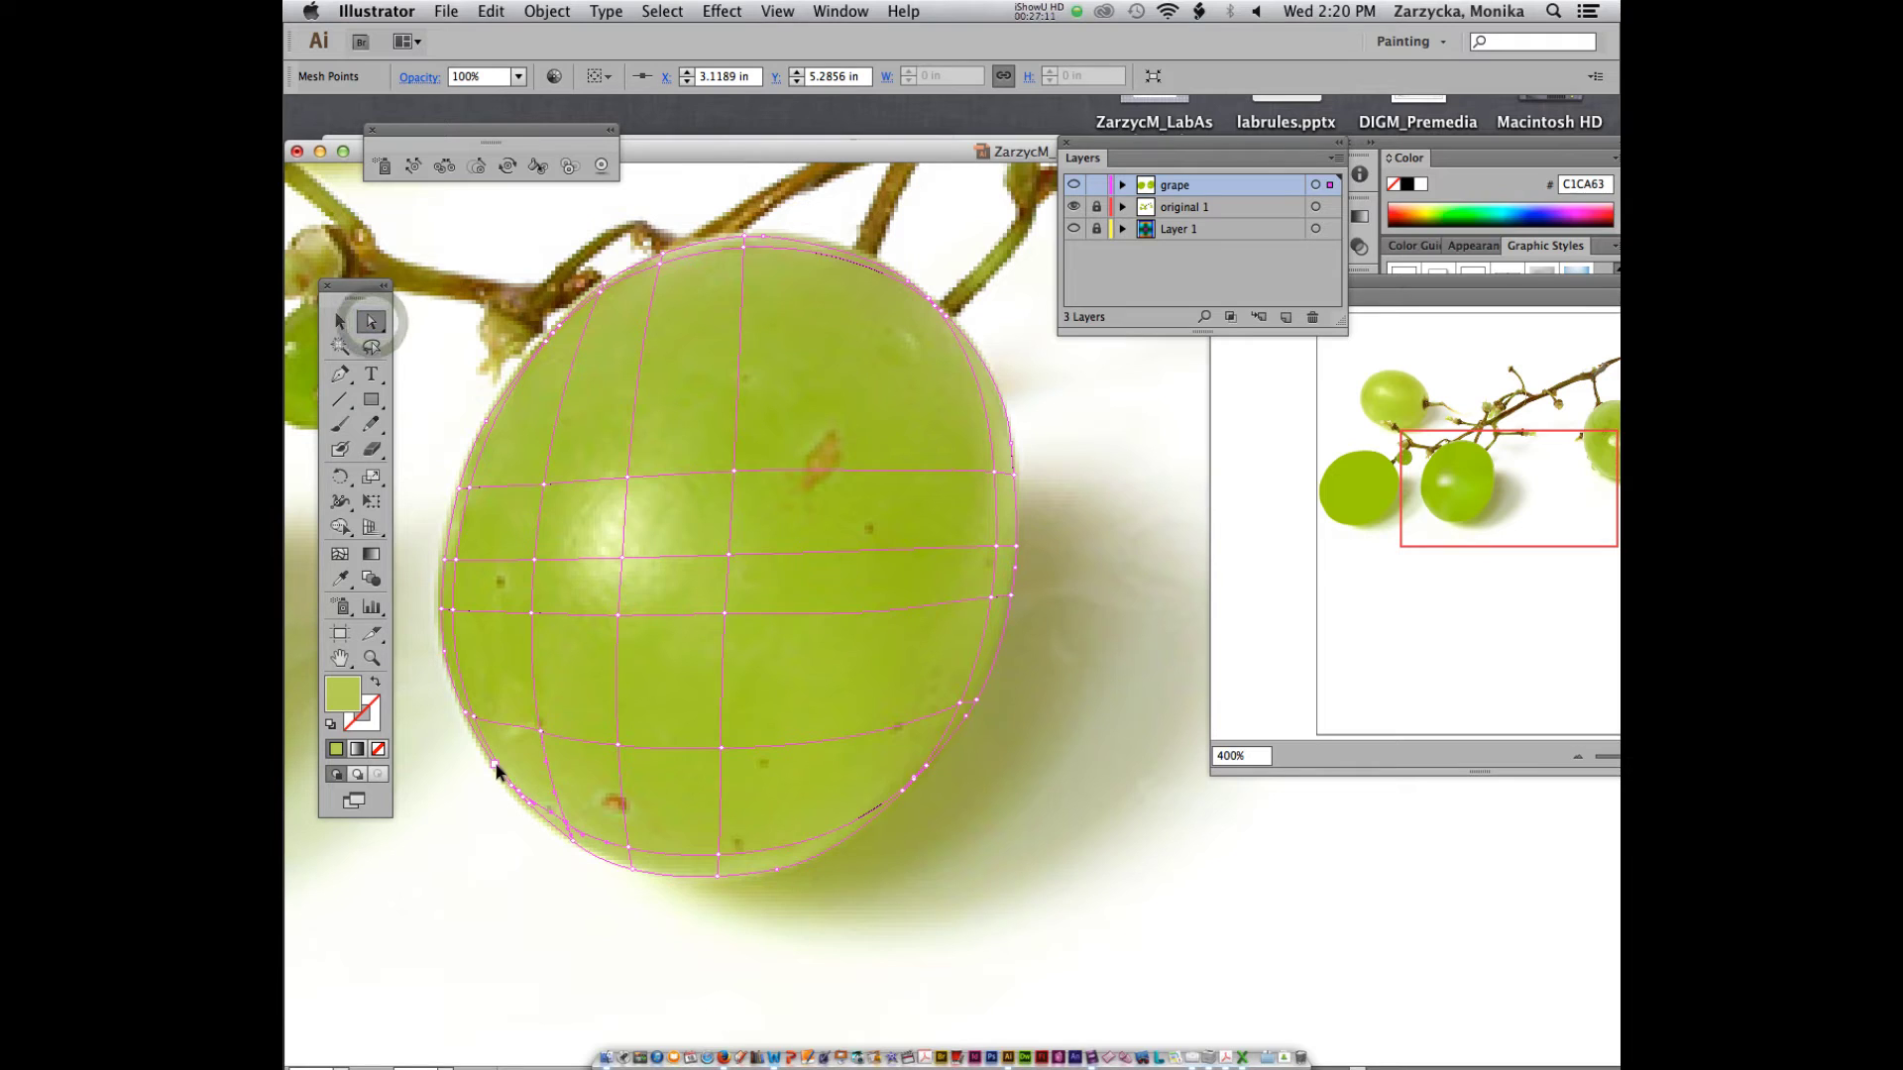
left_click(495, 765)
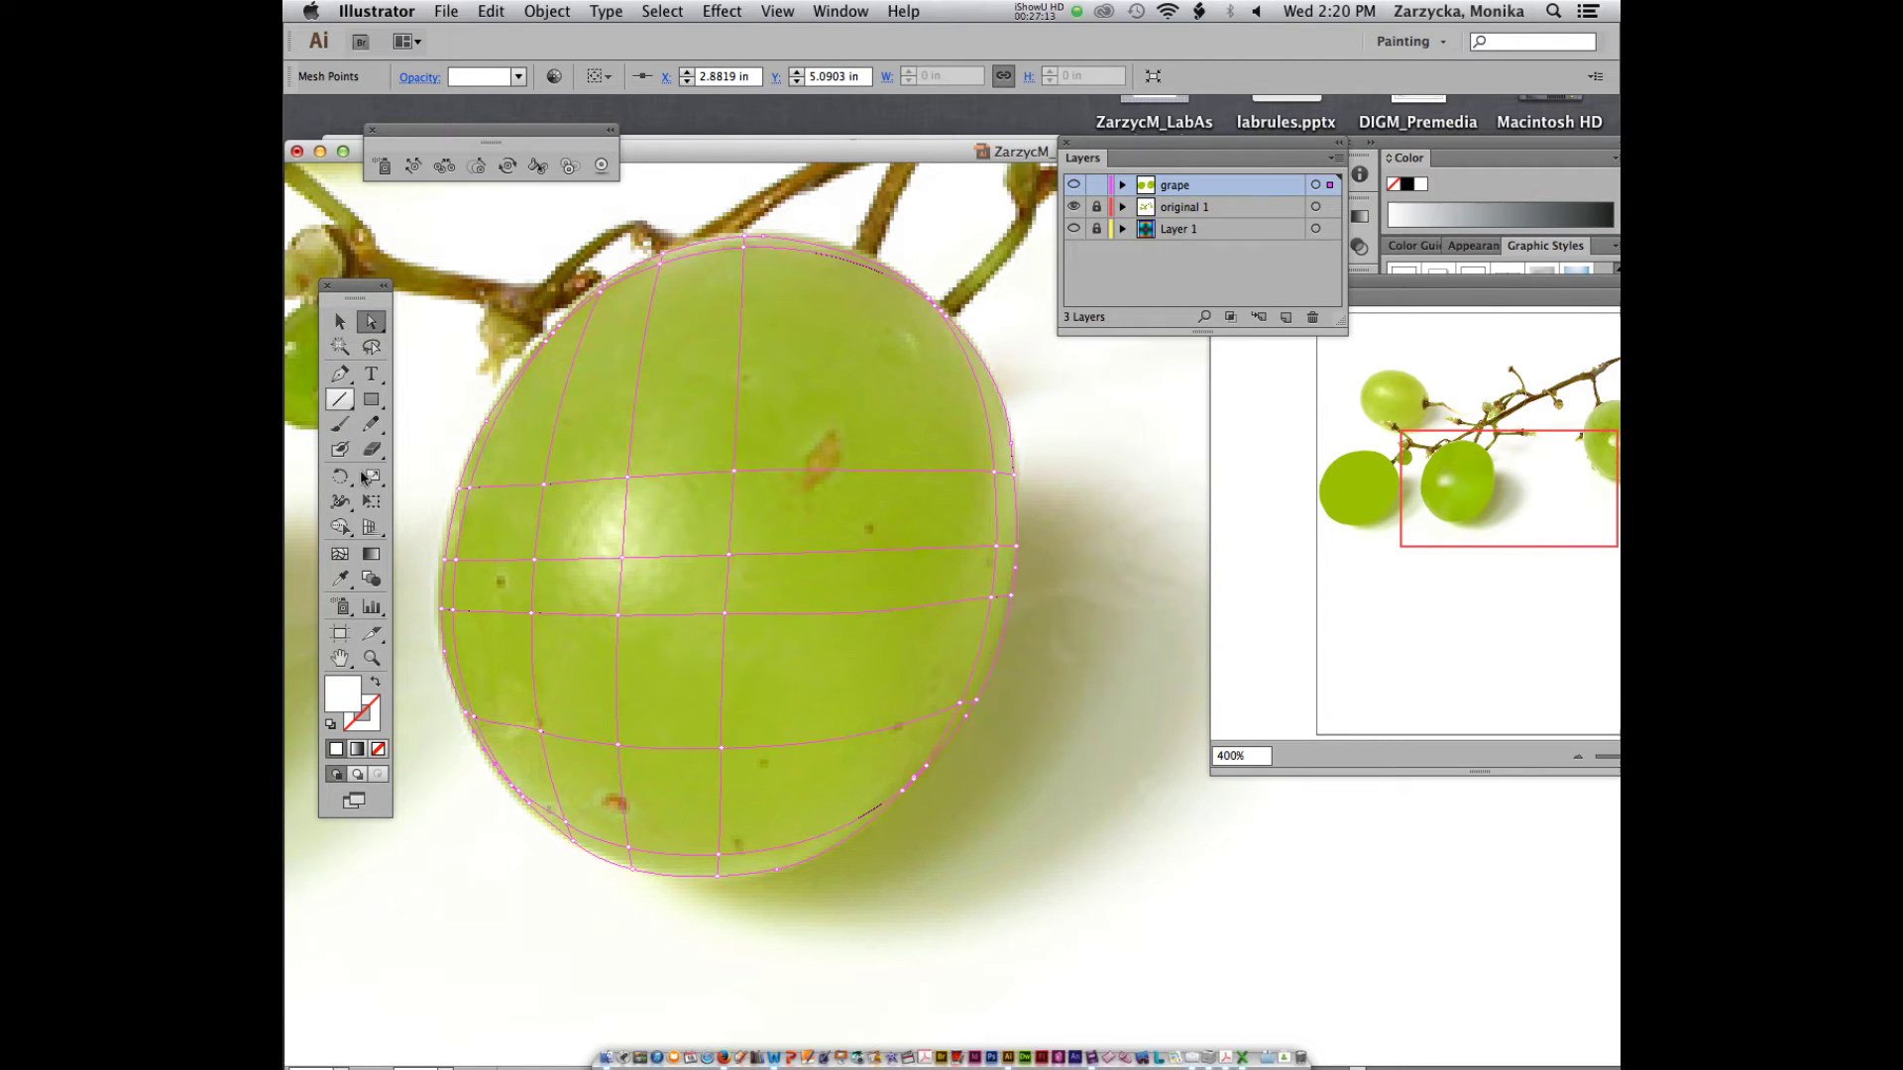
left_click(340, 578)
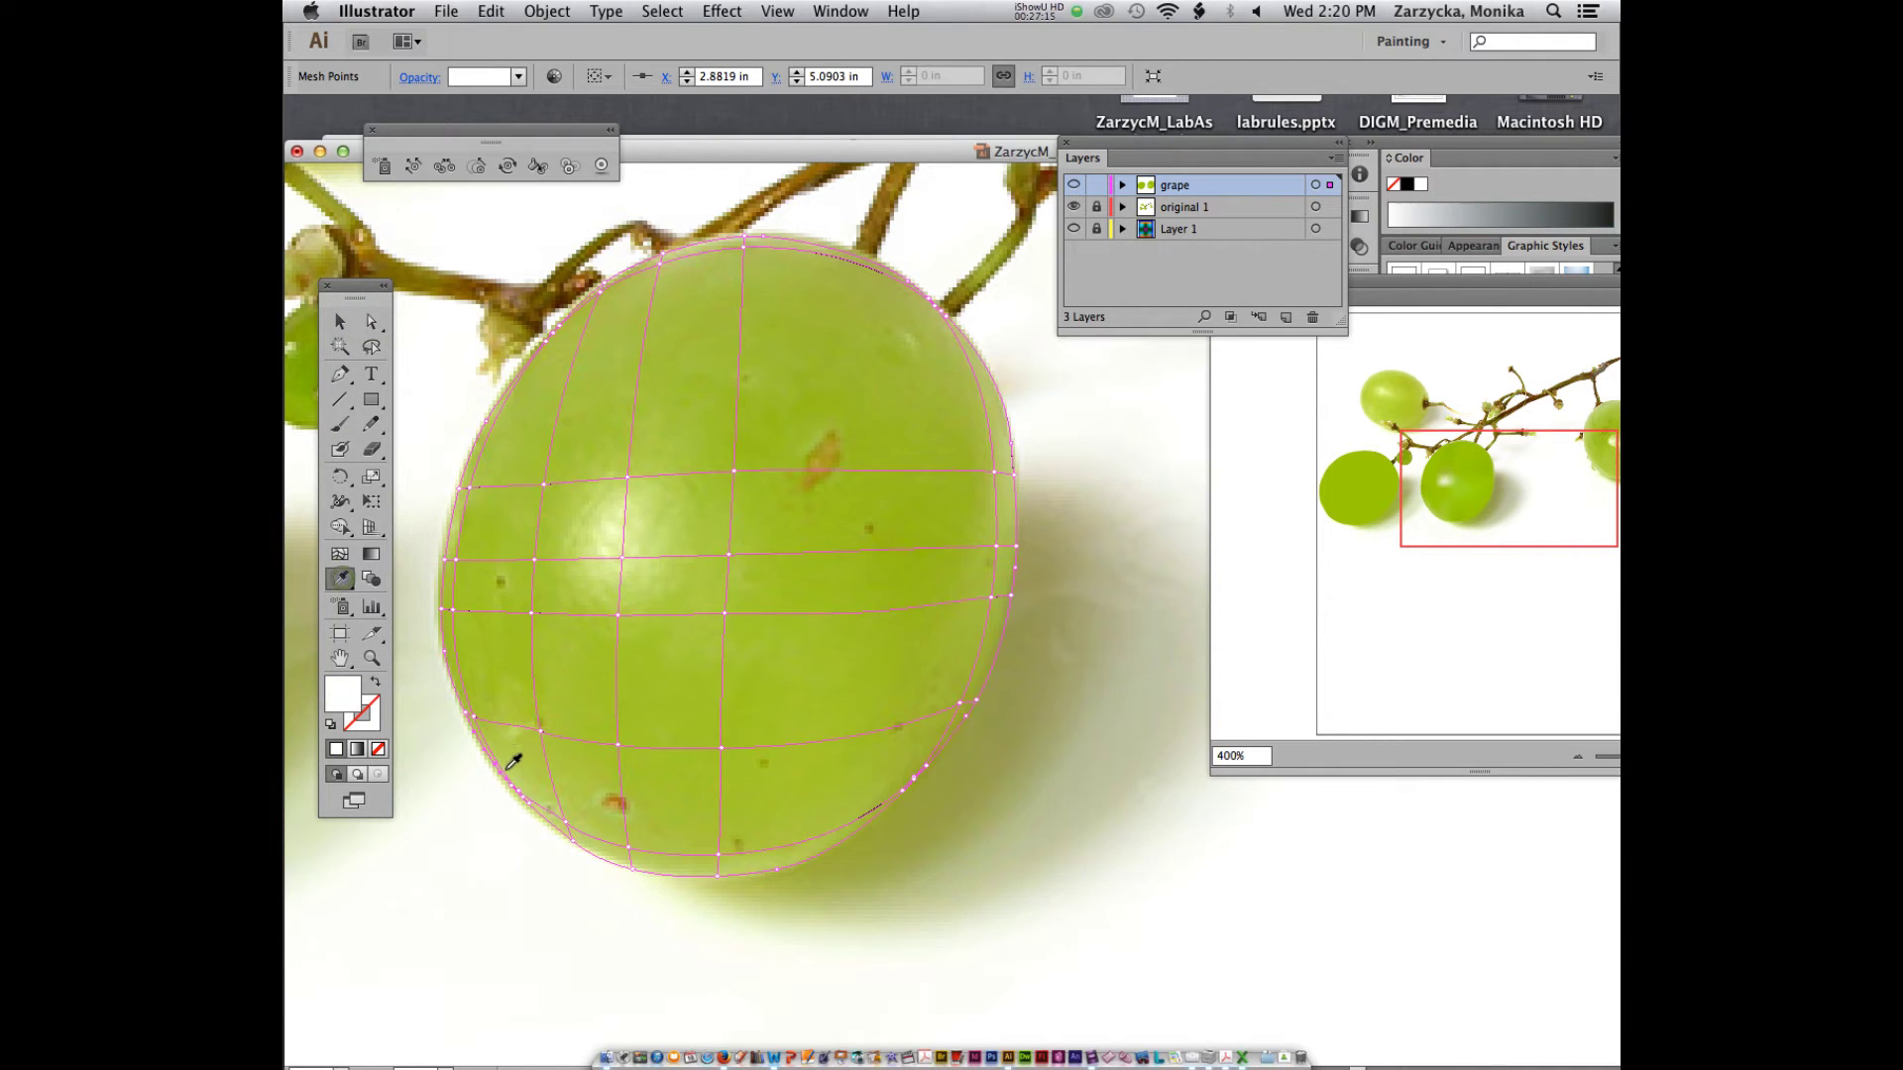
left_click(506, 766)
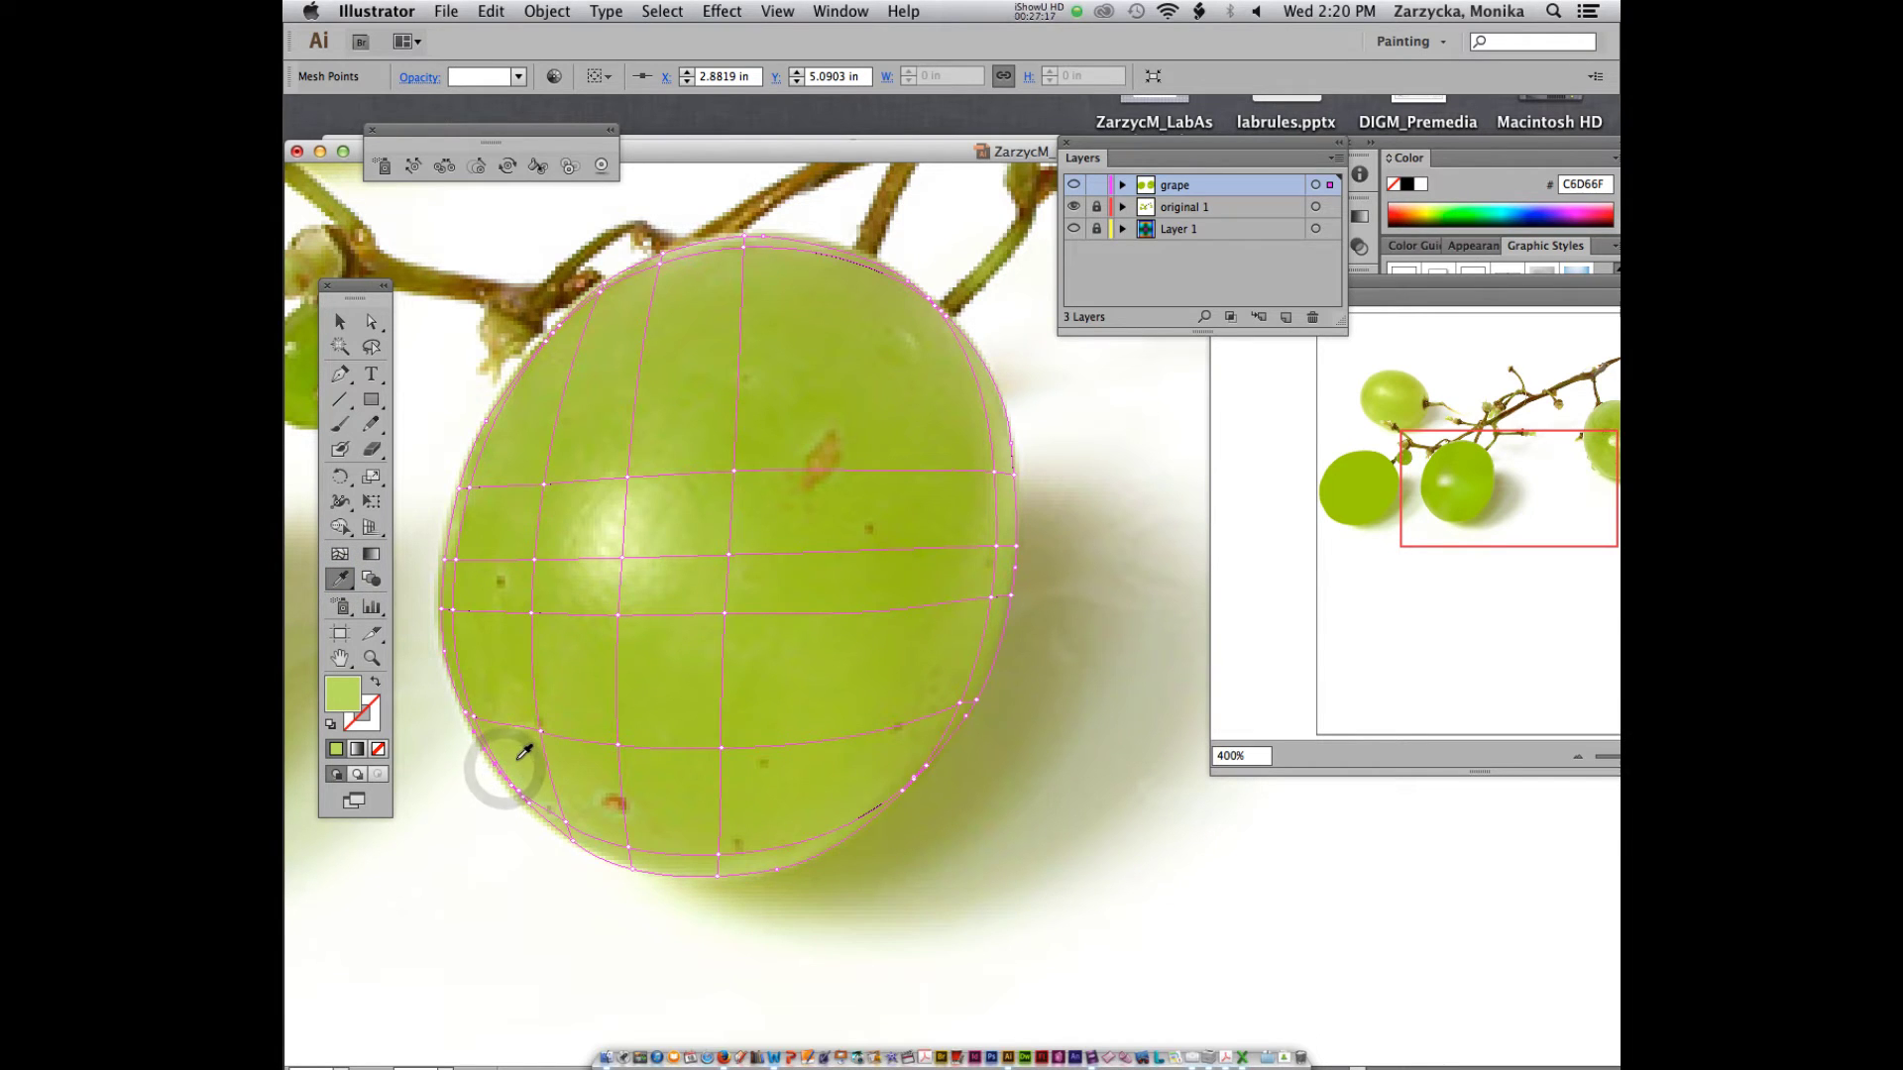
- Recolour the lower-right rim anchor just below the end of the lower horizontal mesh line with an olive green sampled just inside the rim
key("super+equal")
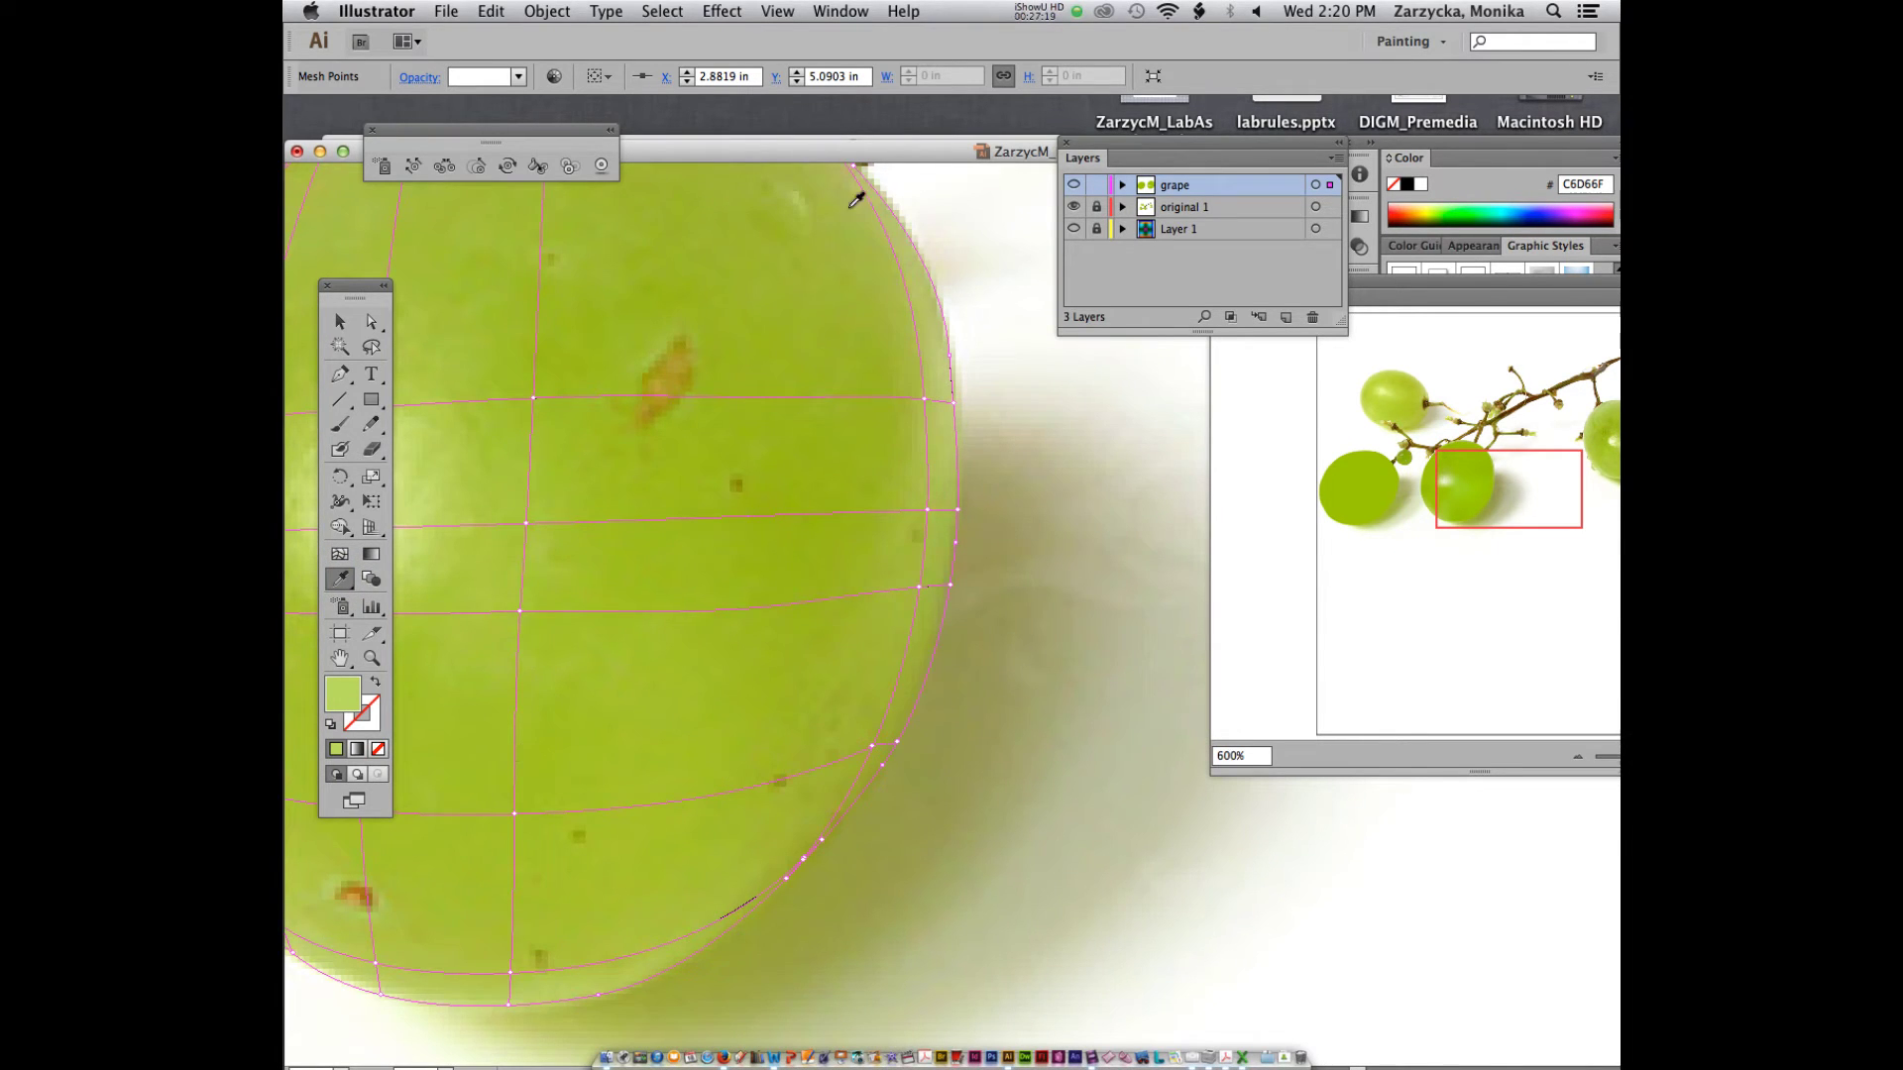
left_click_drag(783, 148, 1026, 161)
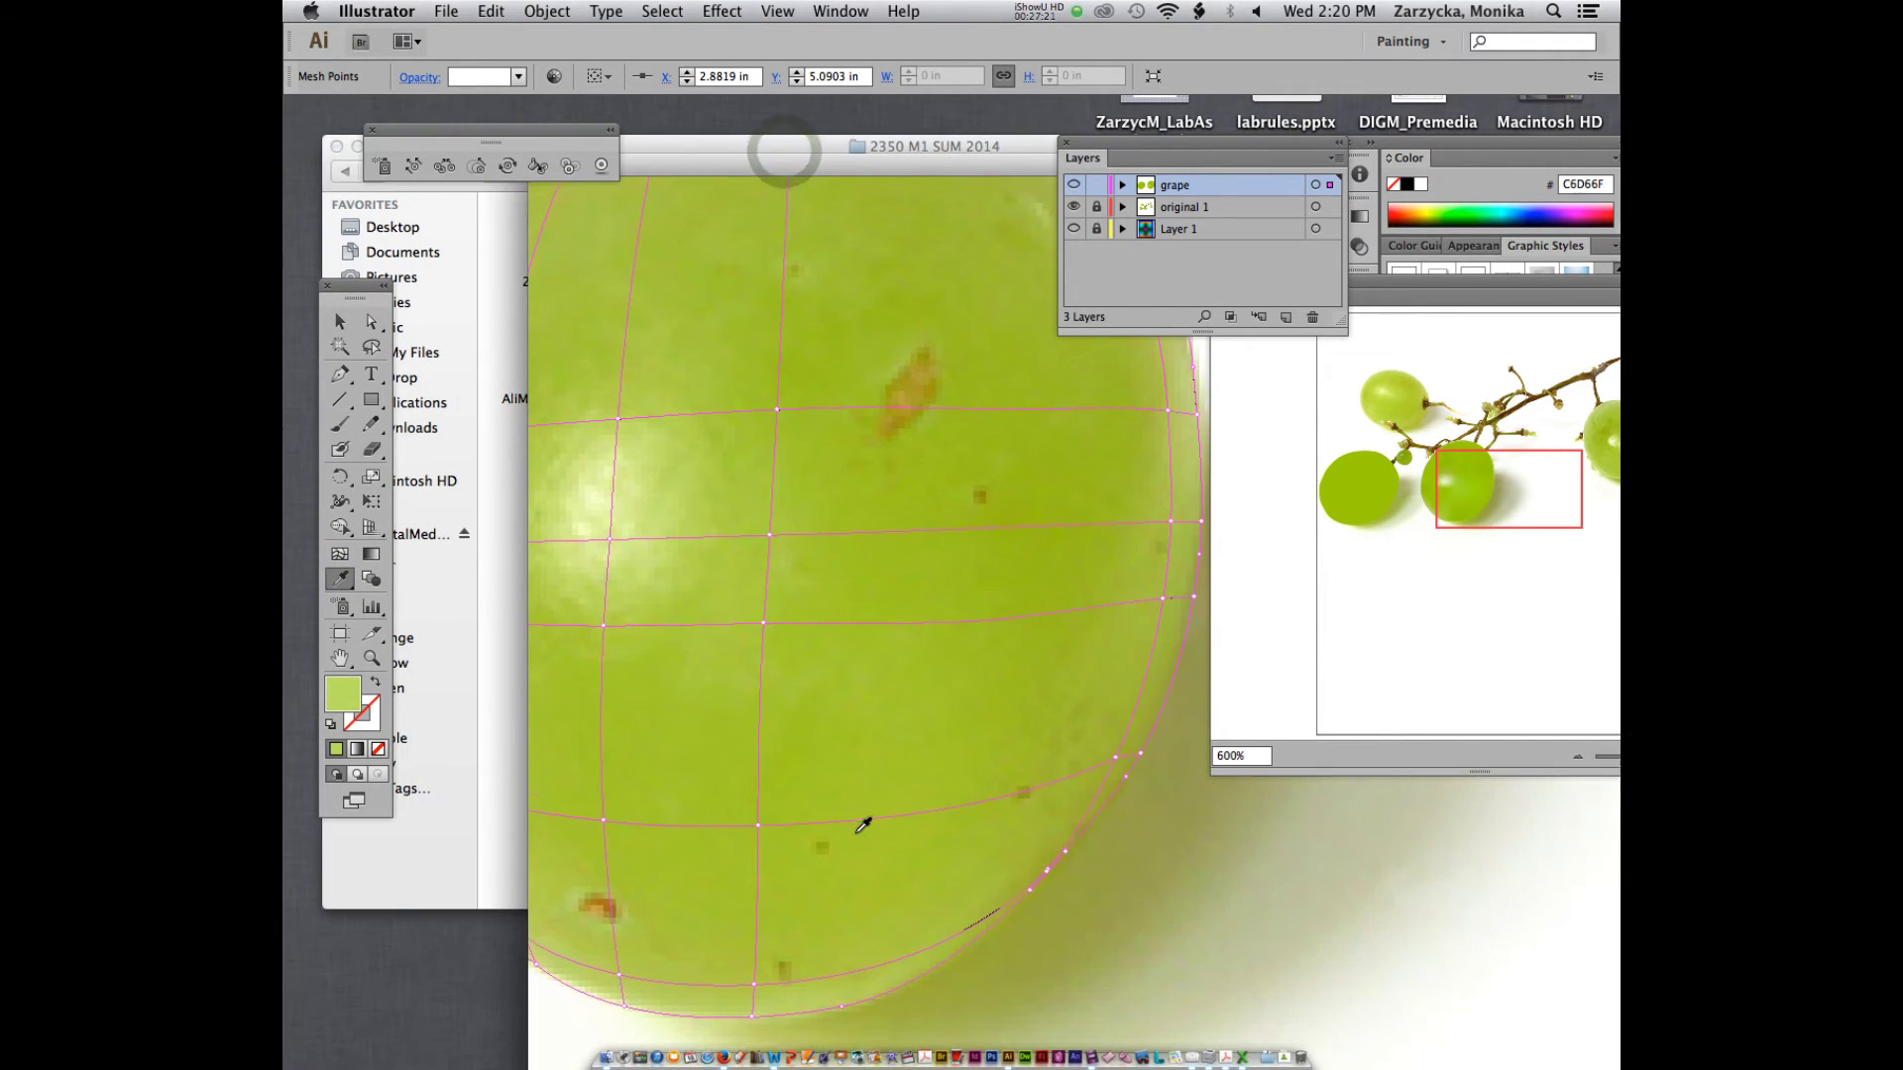
scroll(862, 825, "down", 2)
left_click(373, 323)
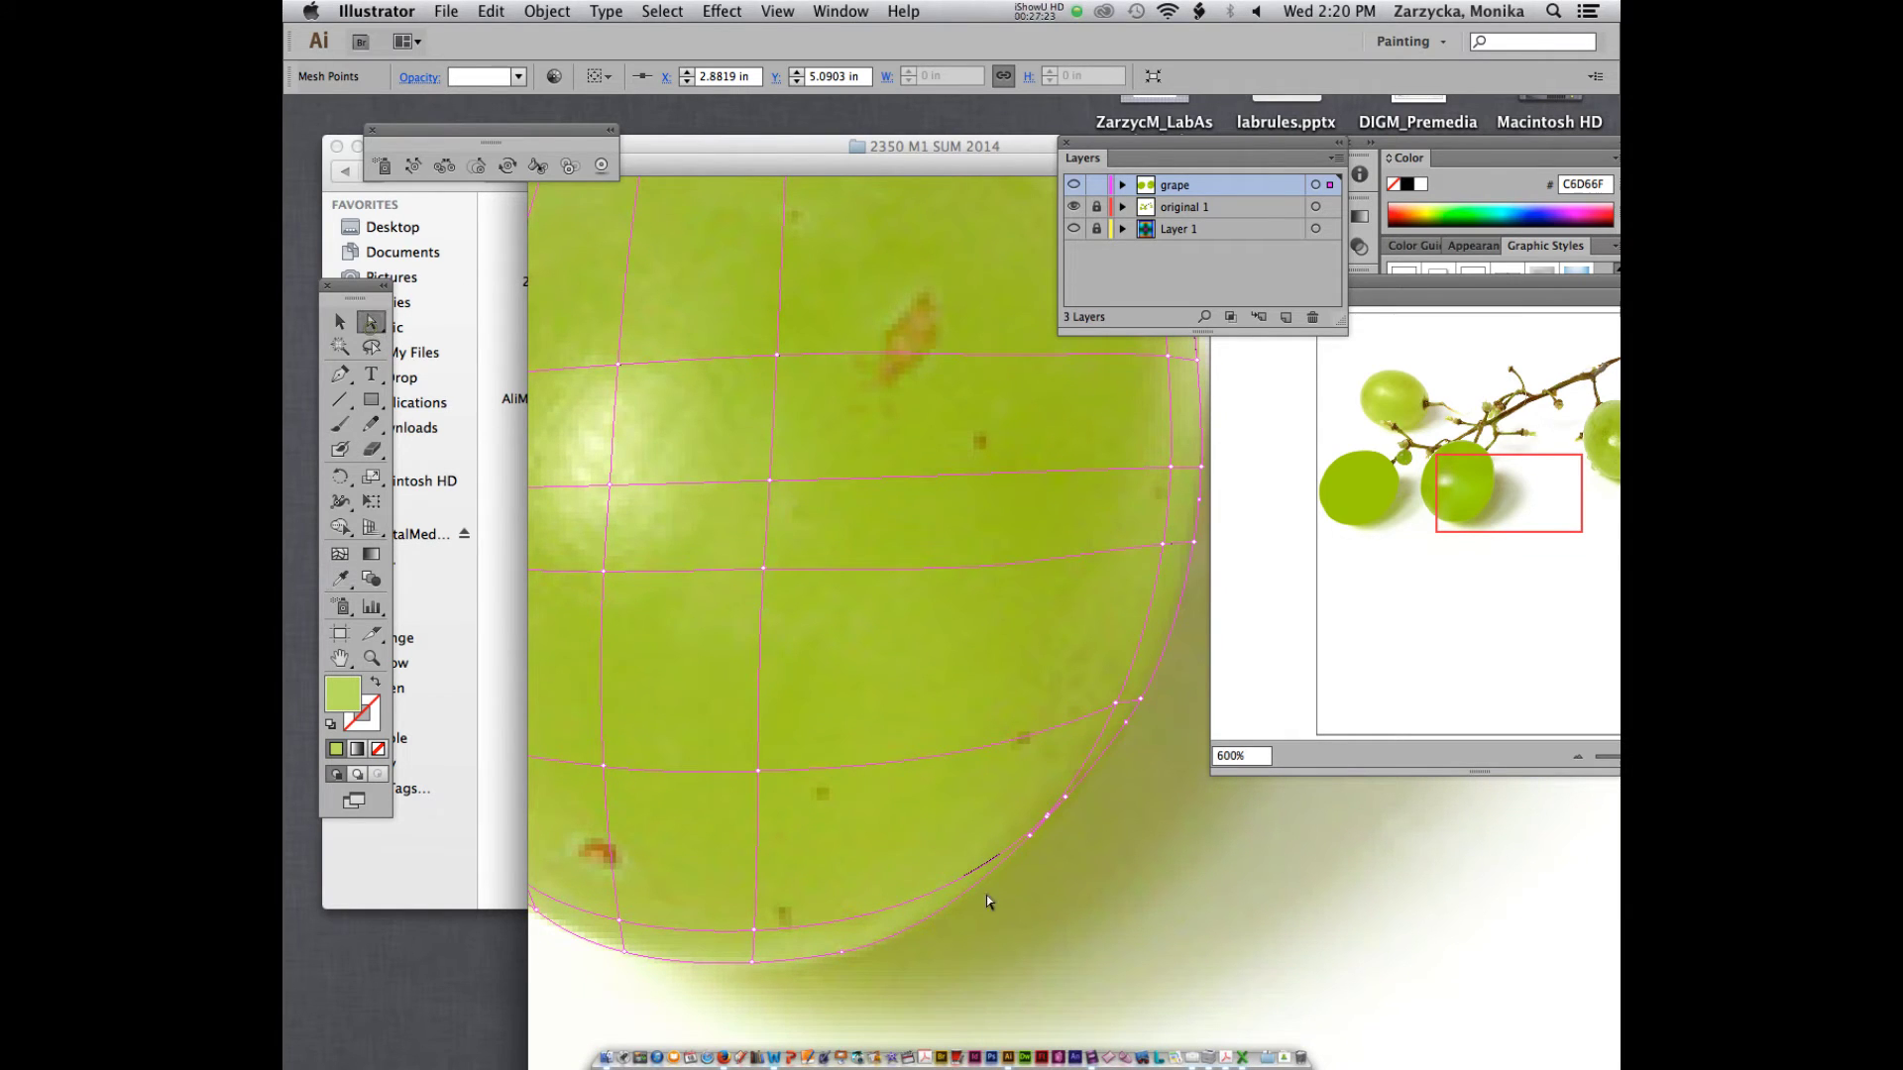
left_click(1048, 816)
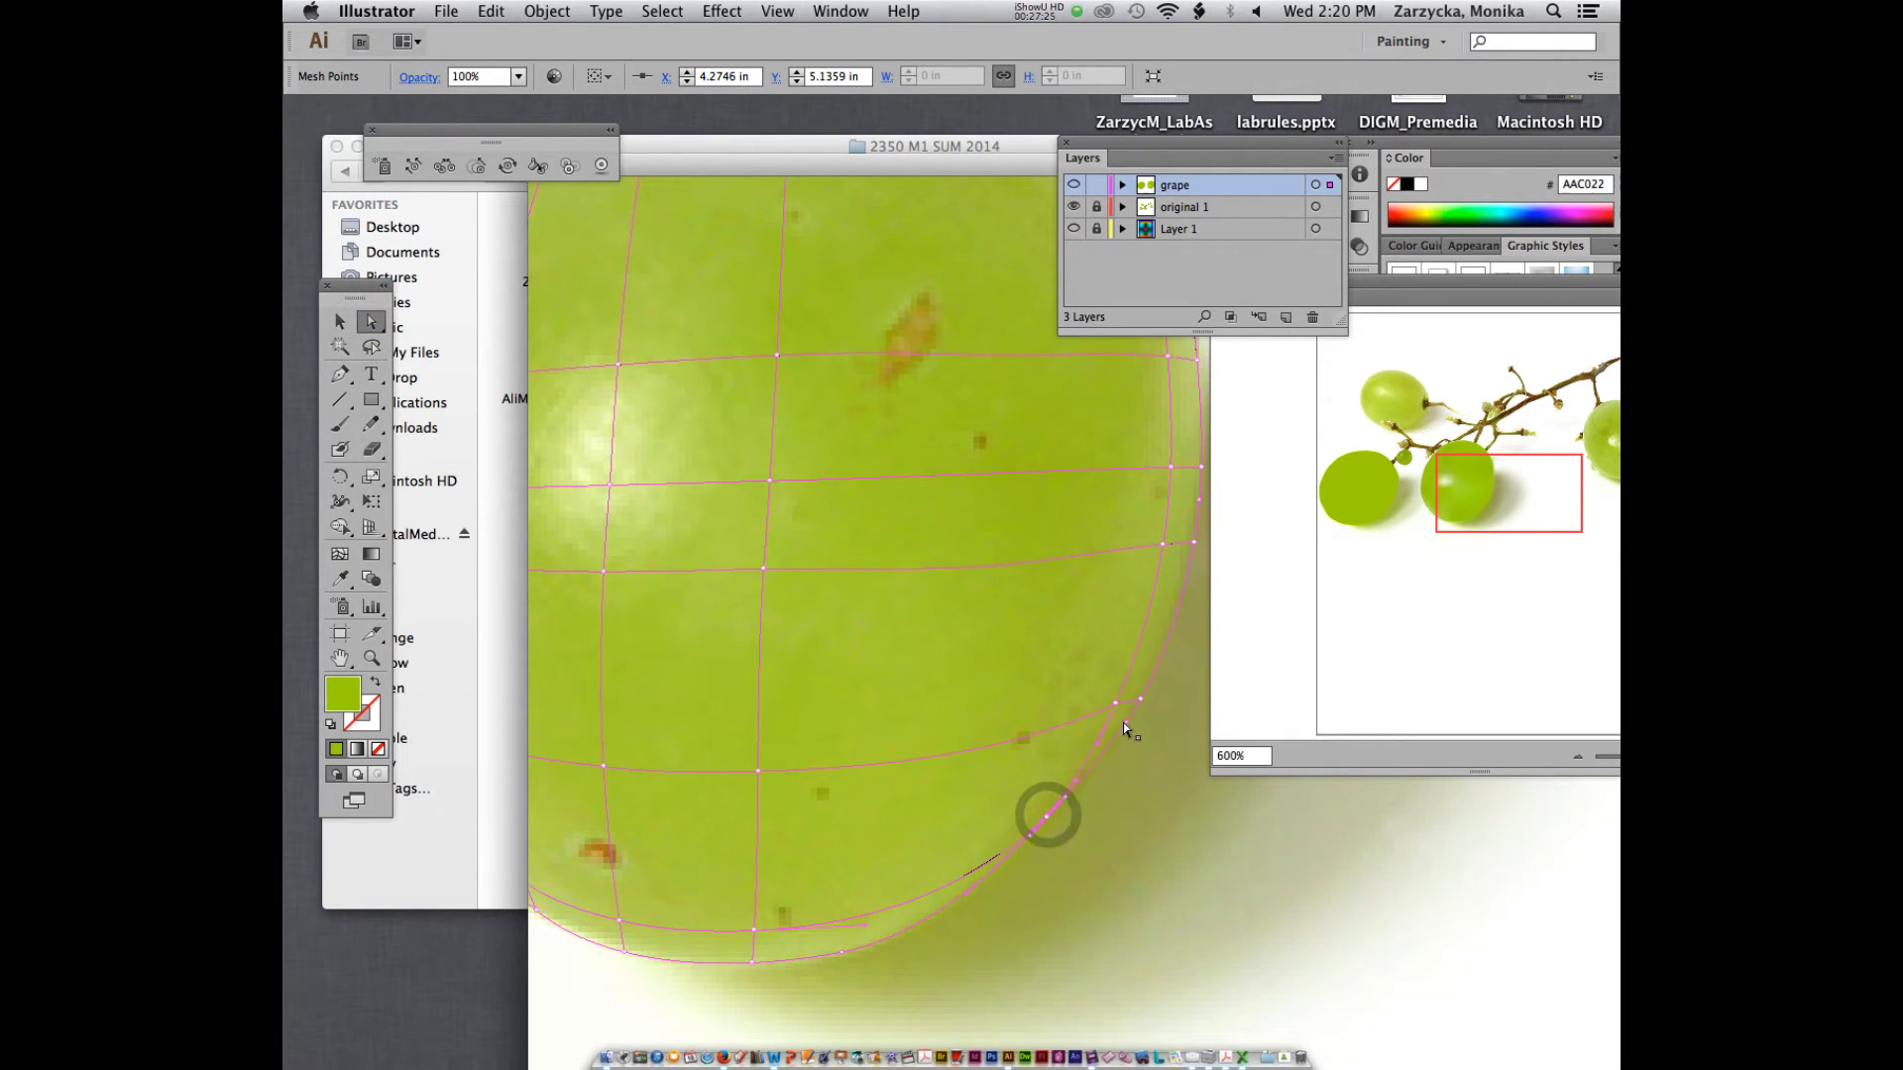
left_click(1126, 721)
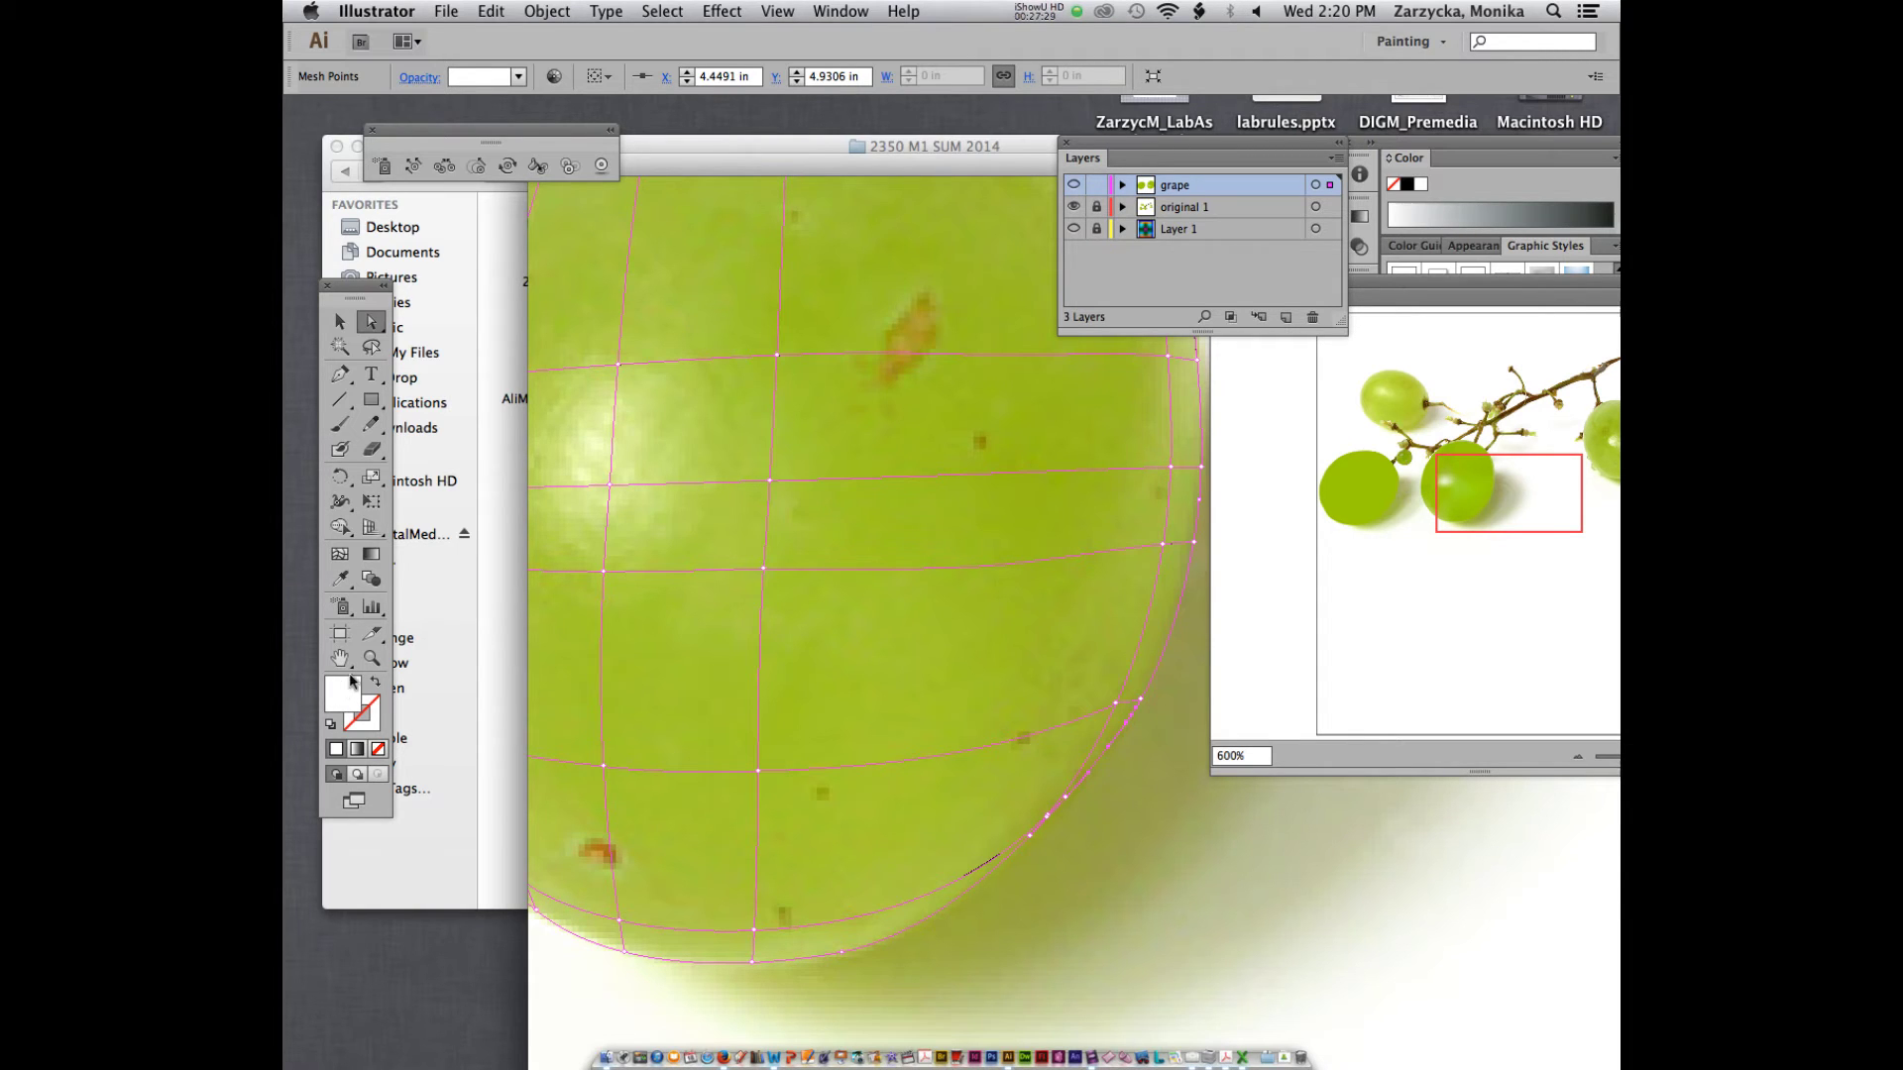
left_click(340, 579)
left_click(1107, 745)
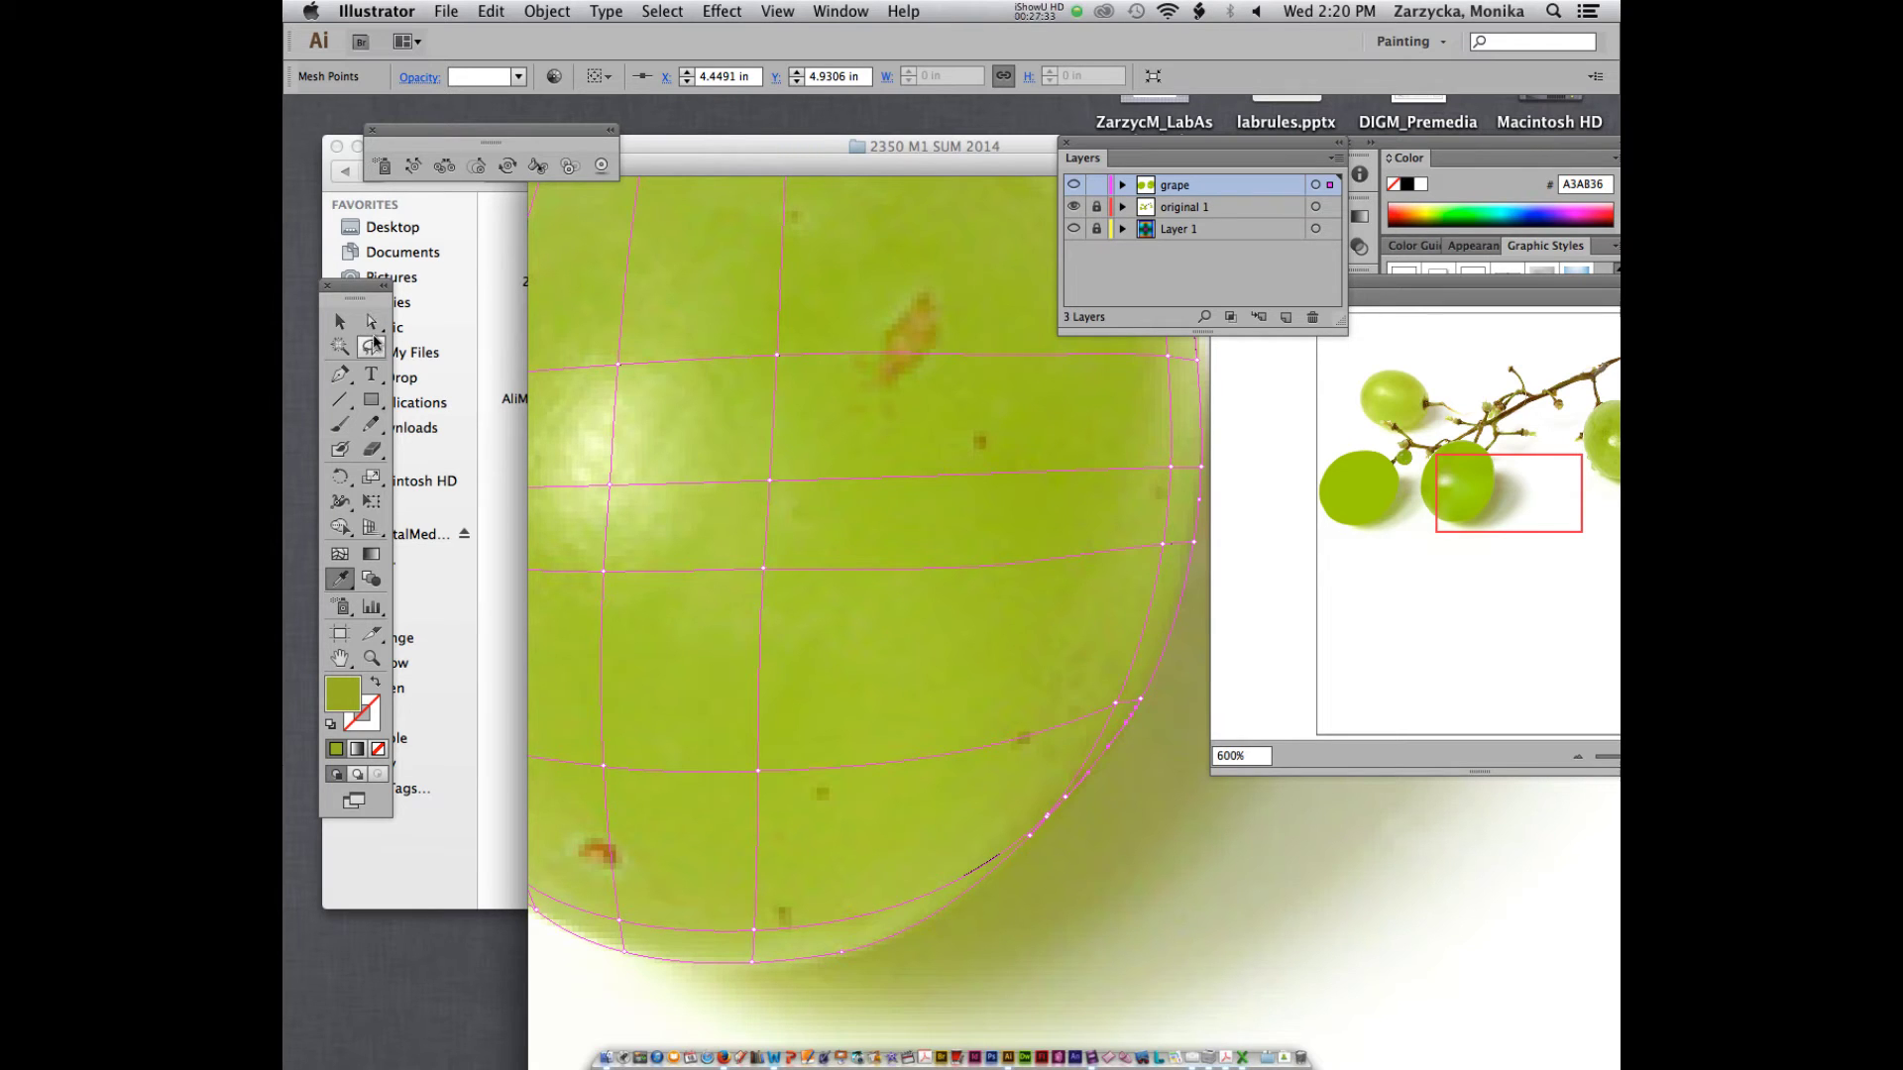
- Recolour the mesh point just inside the lower-right rim on the lower horizontal line with a green sampled from the photo beside it
key("a")
left_click(1142, 700)
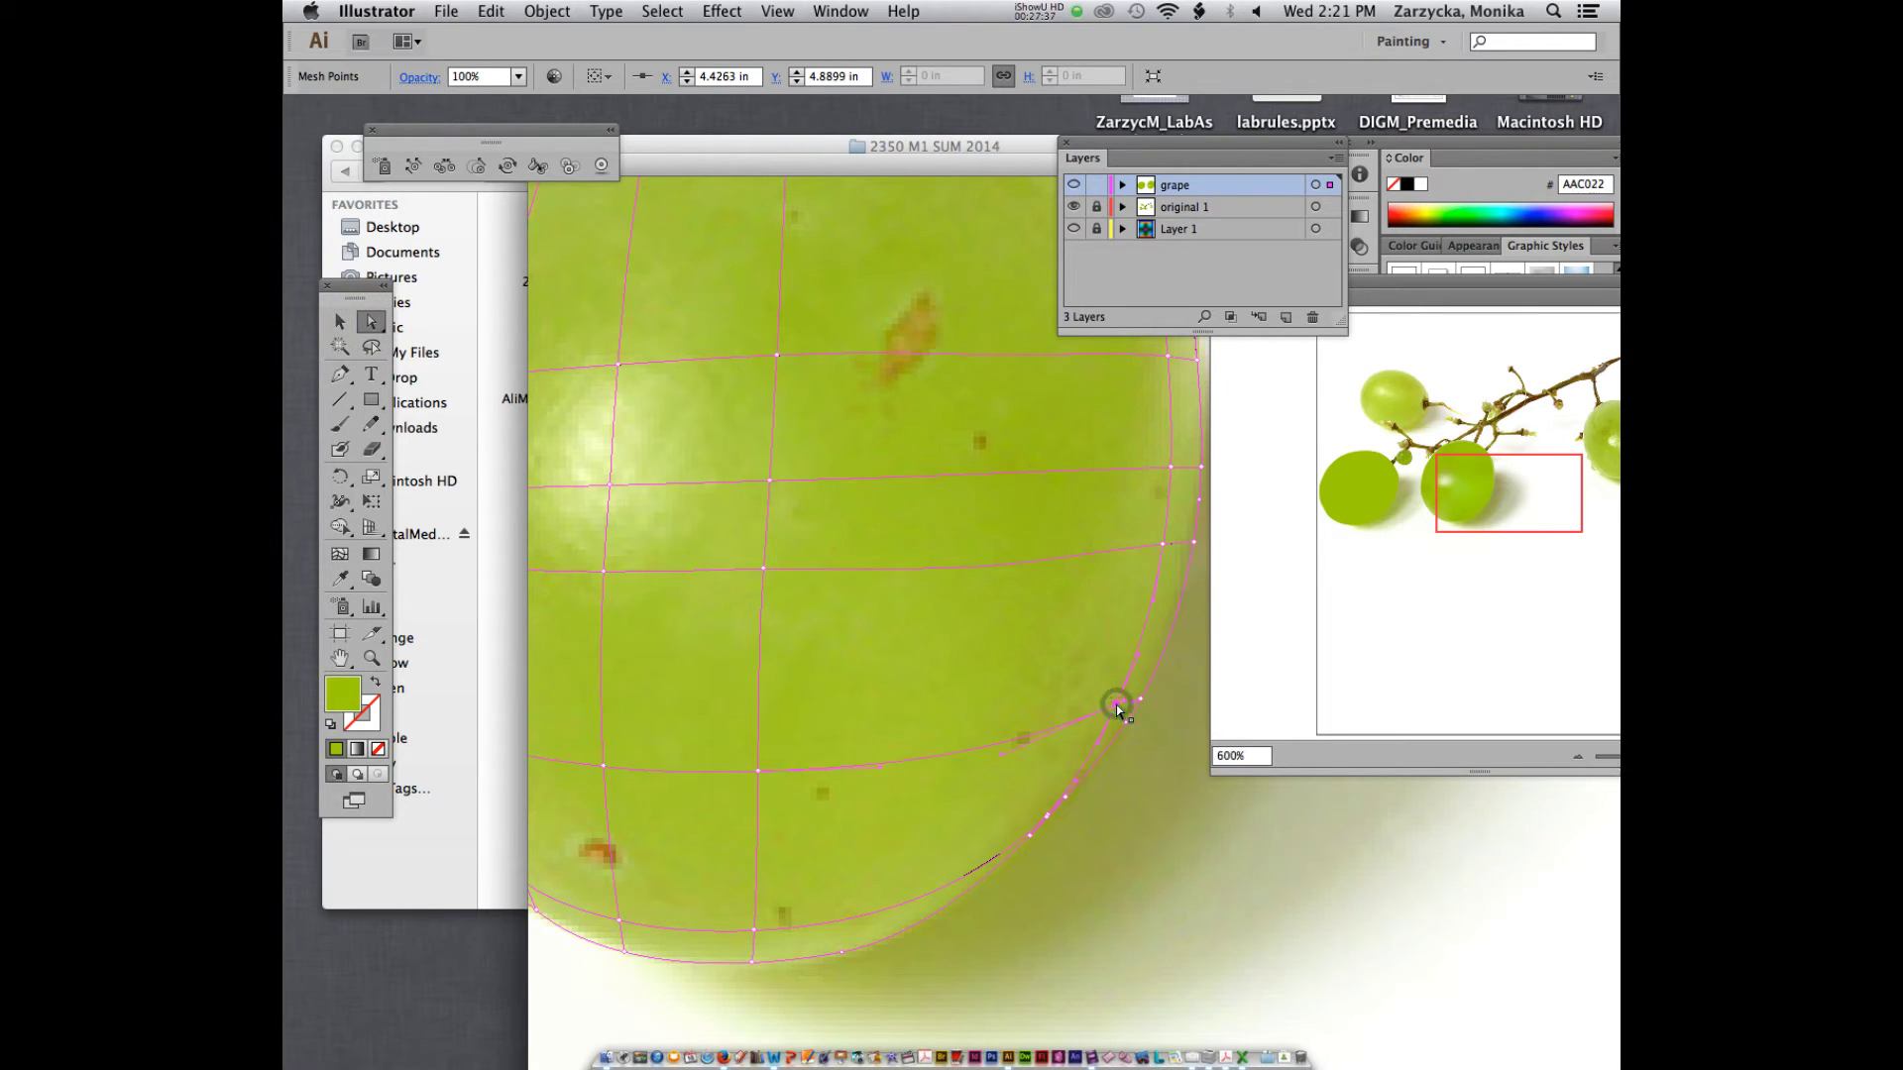
left_click(1115, 705)
left_click(342, 580)
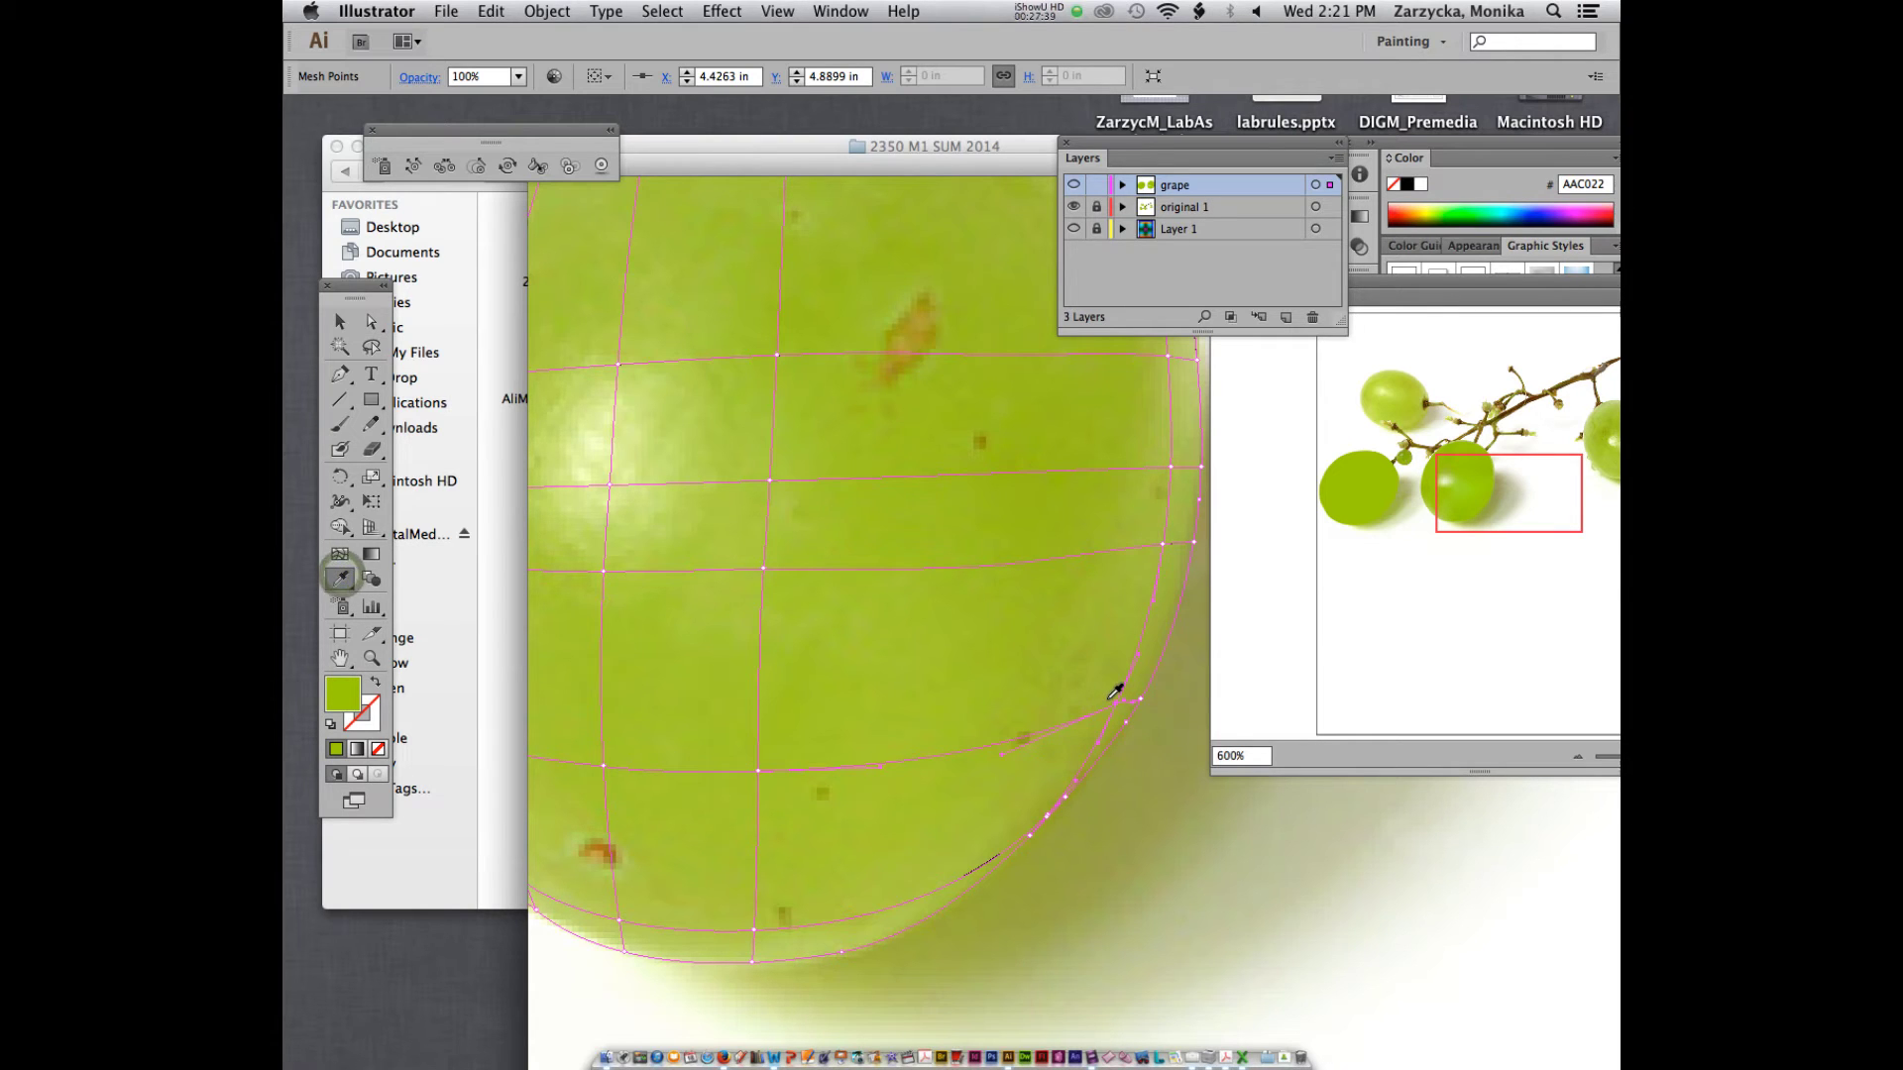
left_click(1105, 699)
- Recolour the bottom-row mesh point on the grape's central vertical line with a green sampled from the photo beside it
left_click(366, 322)
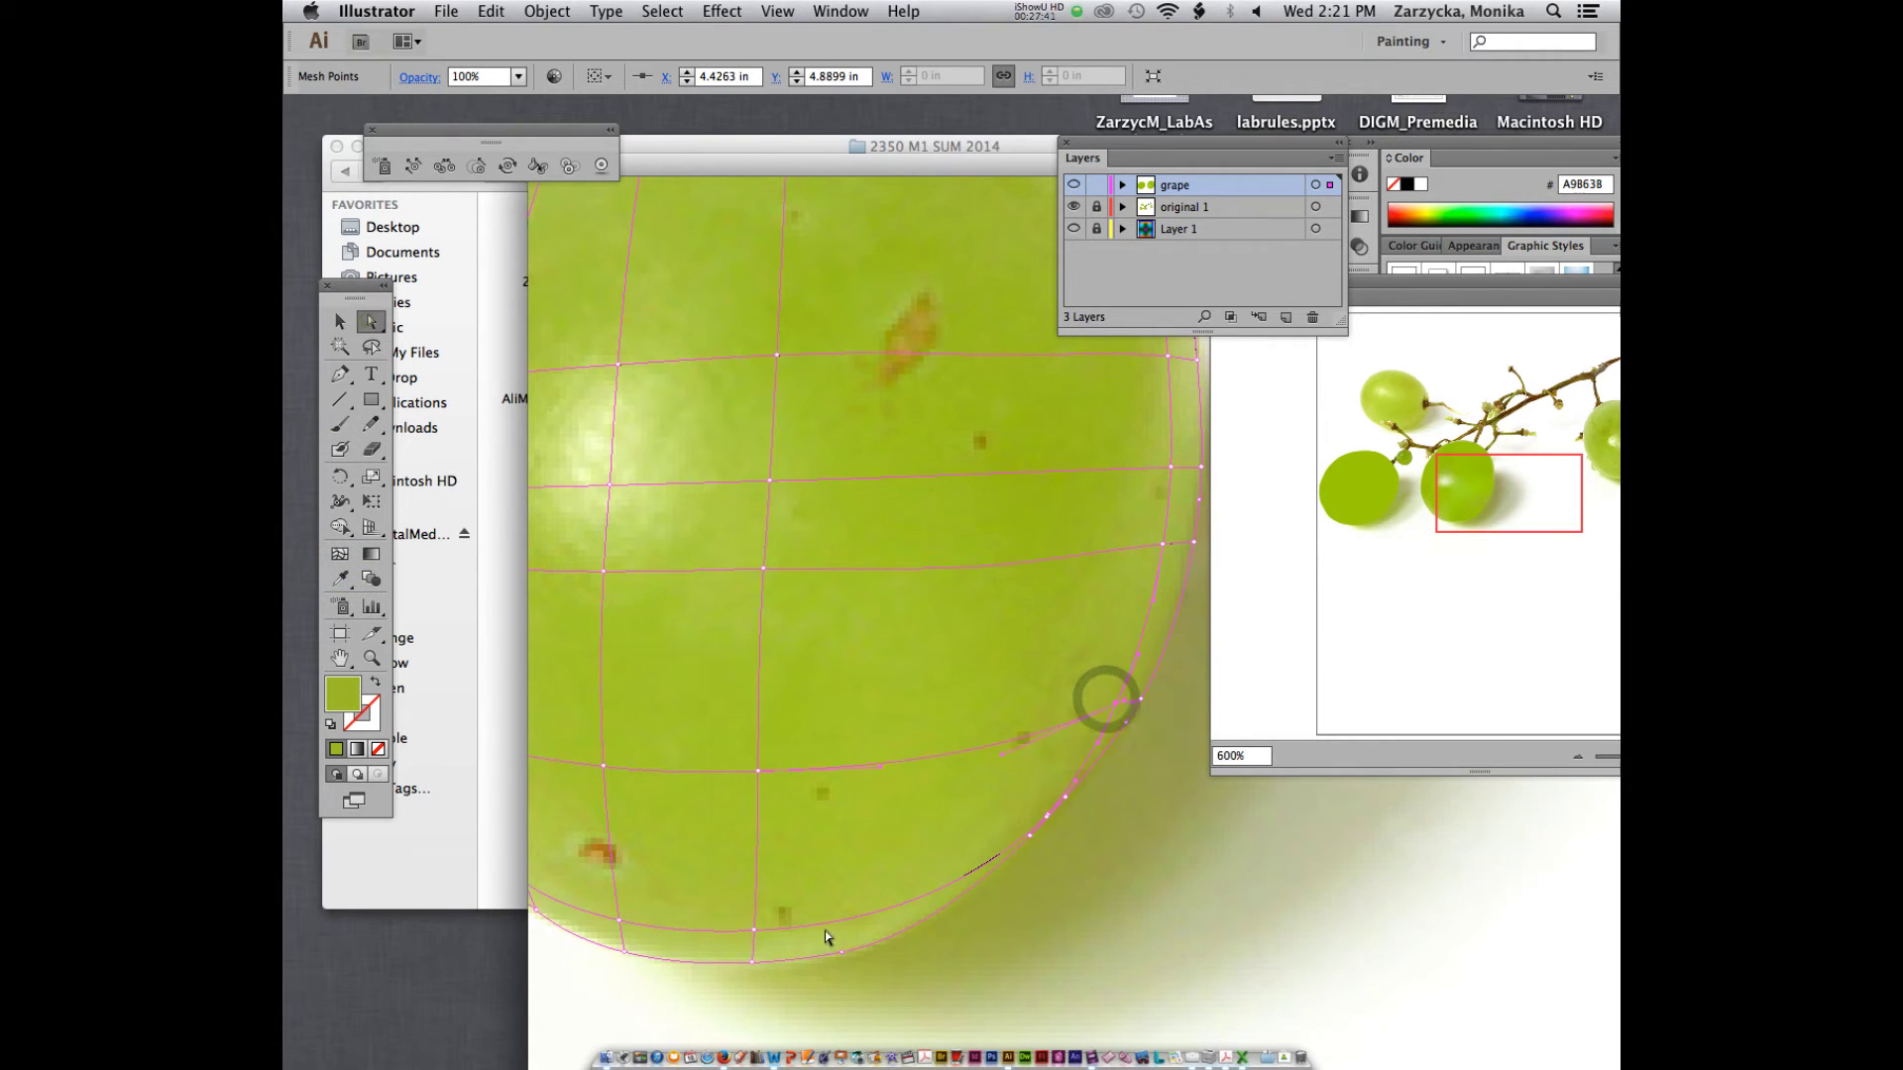
left_click(755, 930)
left_click(340, 578)
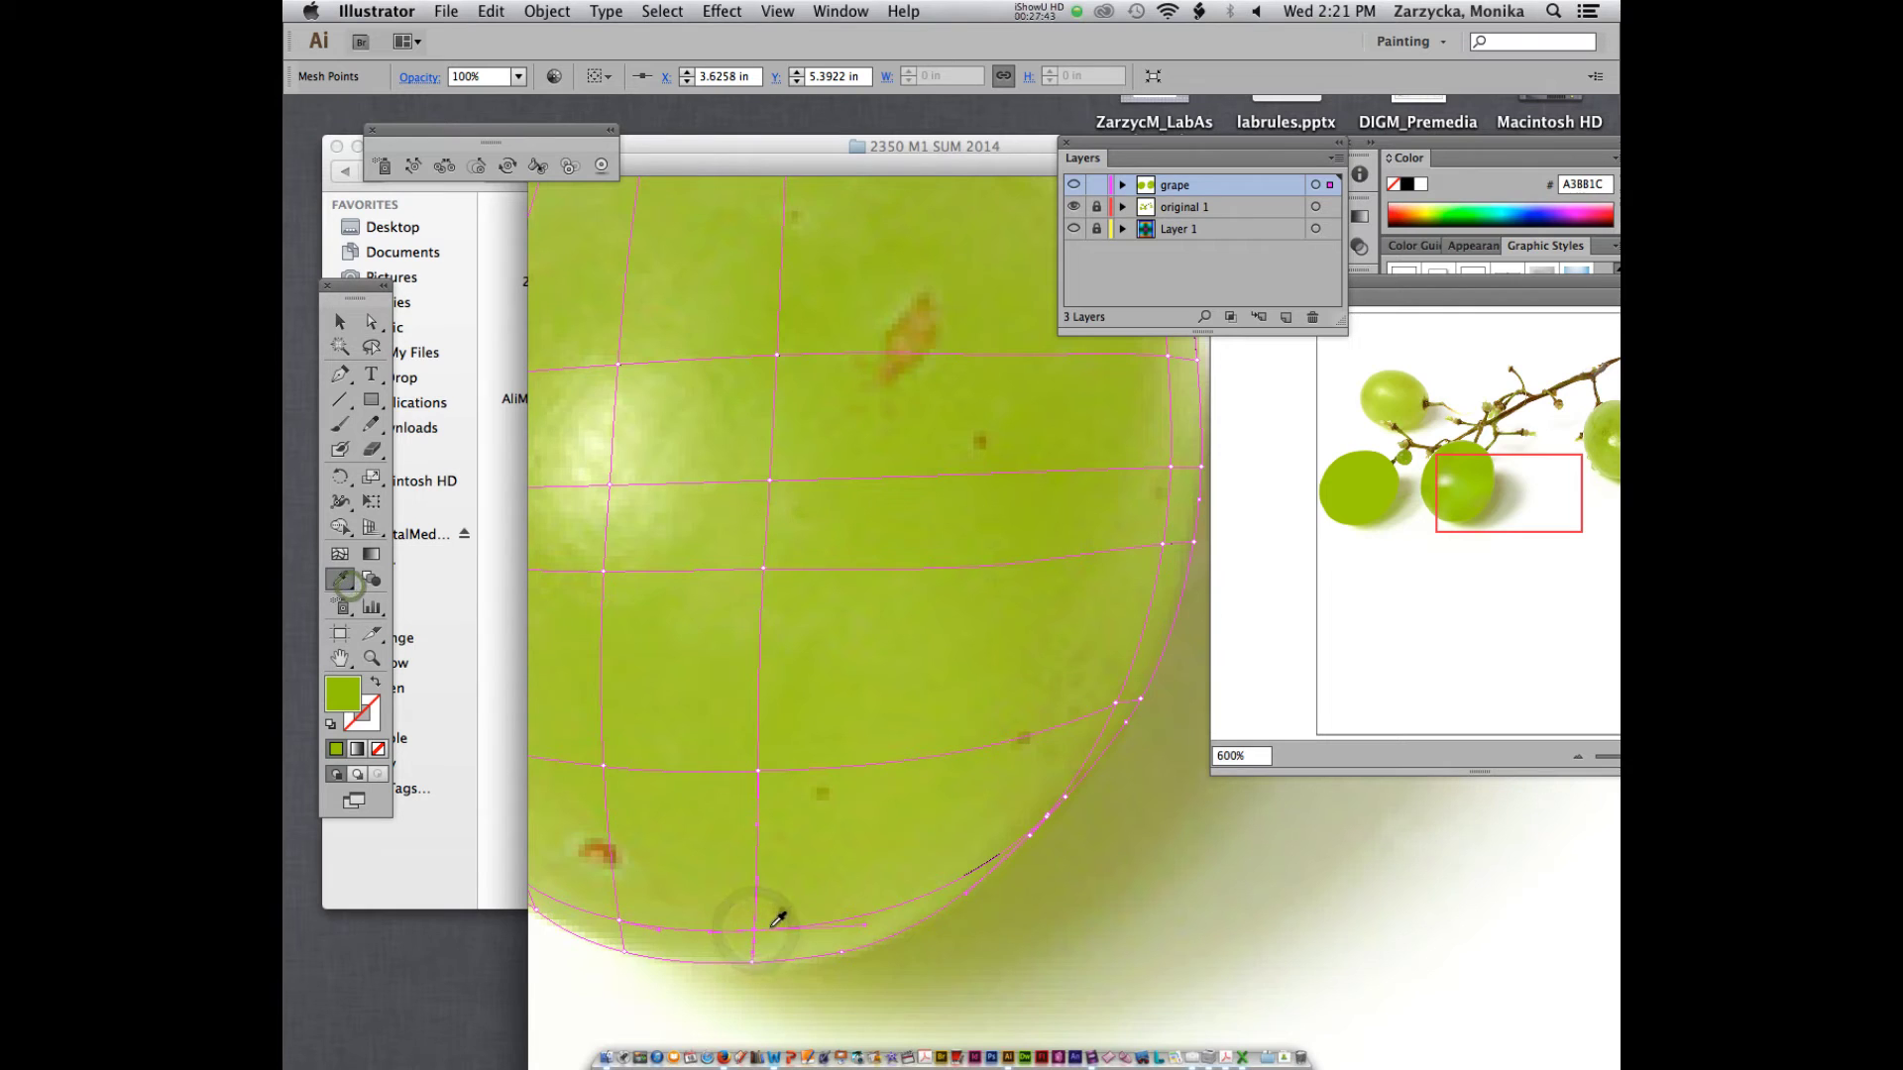
left_click(765, 924)
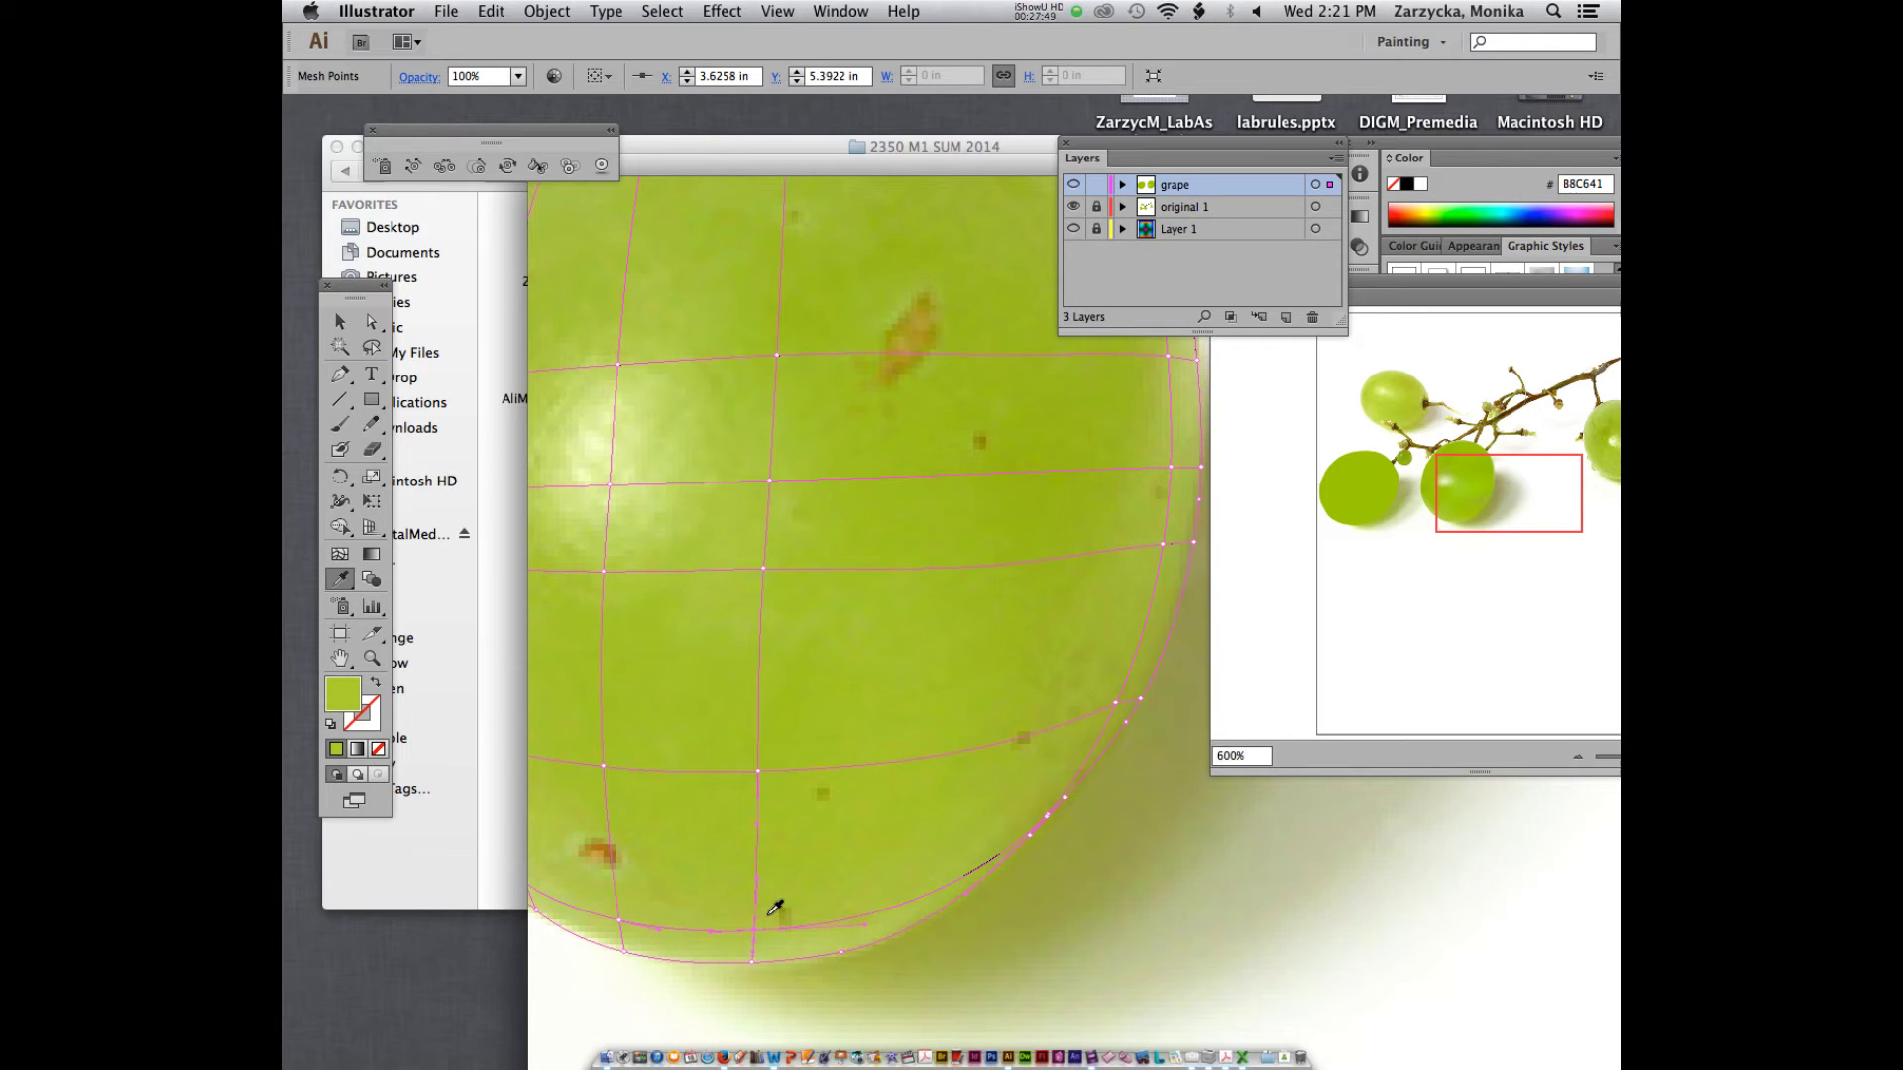
- Recolour the mesh point where the central vertical line crosses the lower horizontal line with a green sampled from the photo beside it
left_click(758, 770)
key("i")
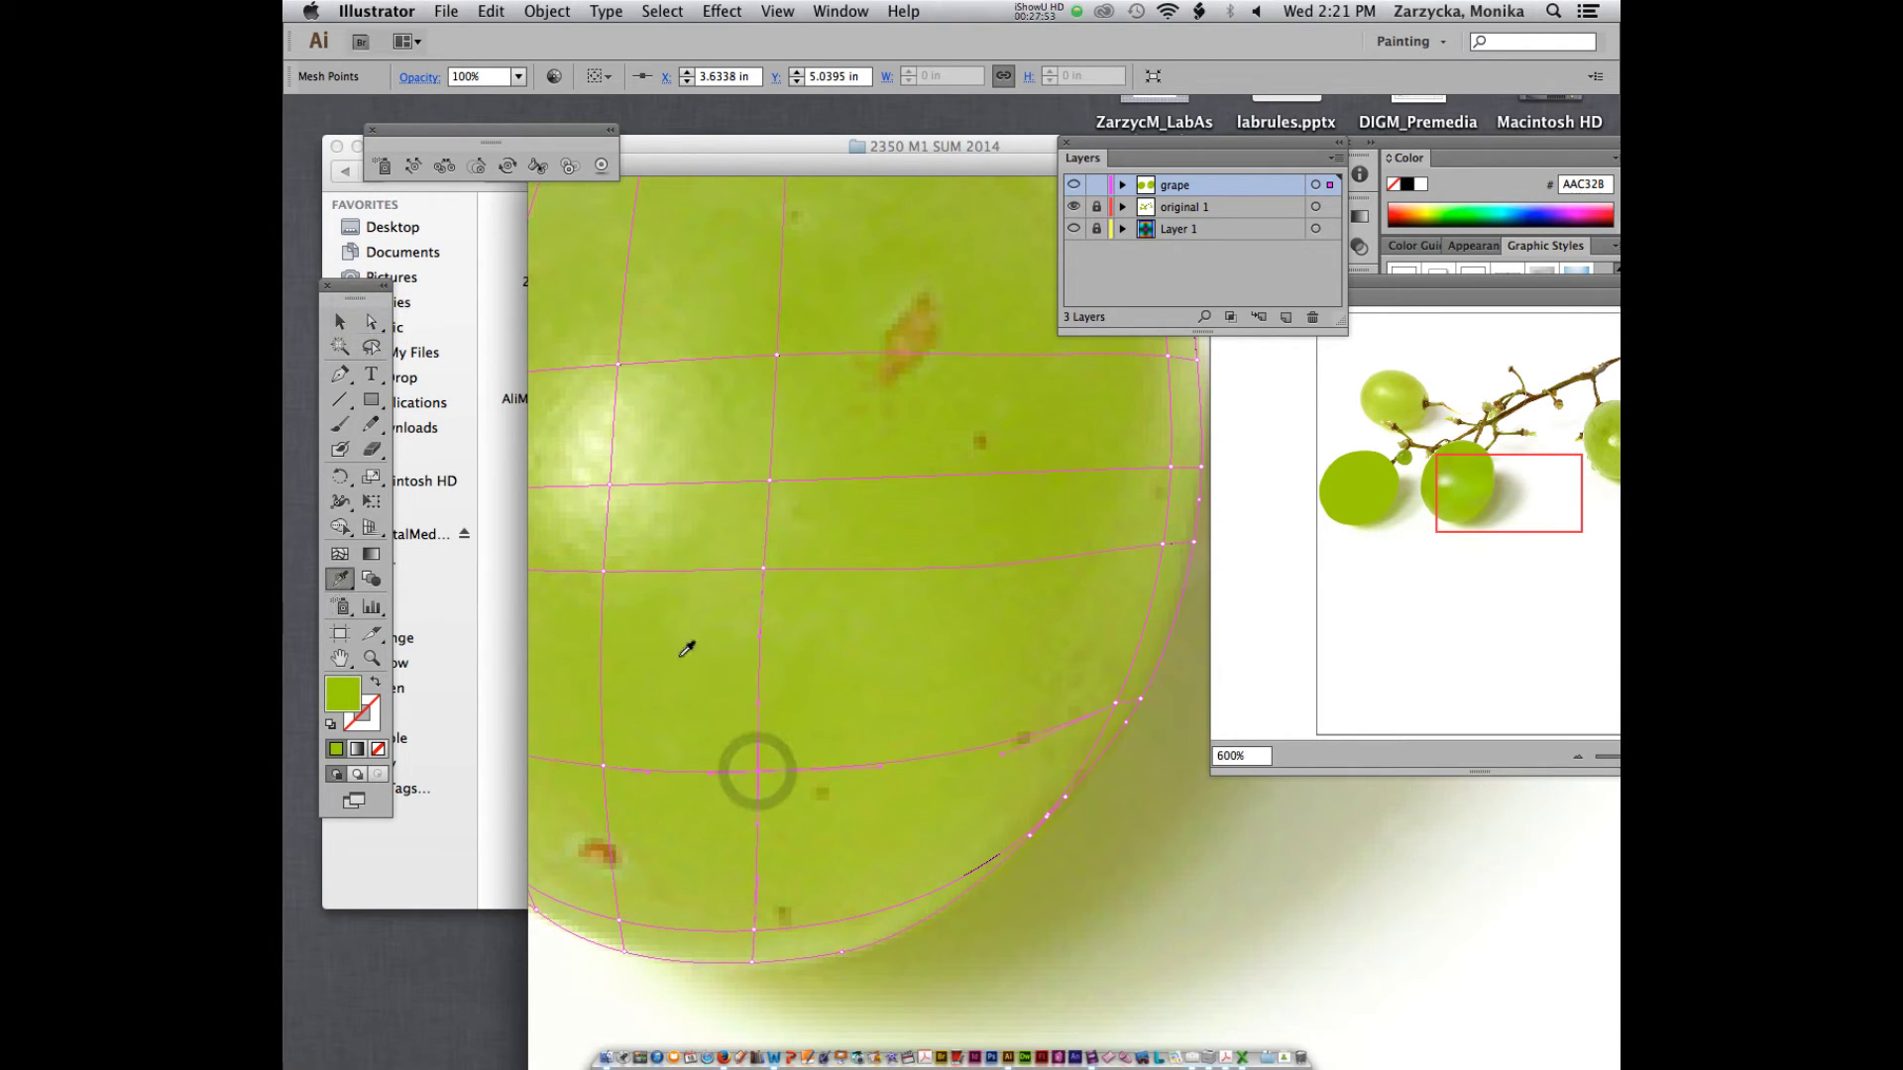
left_click(766, 761)
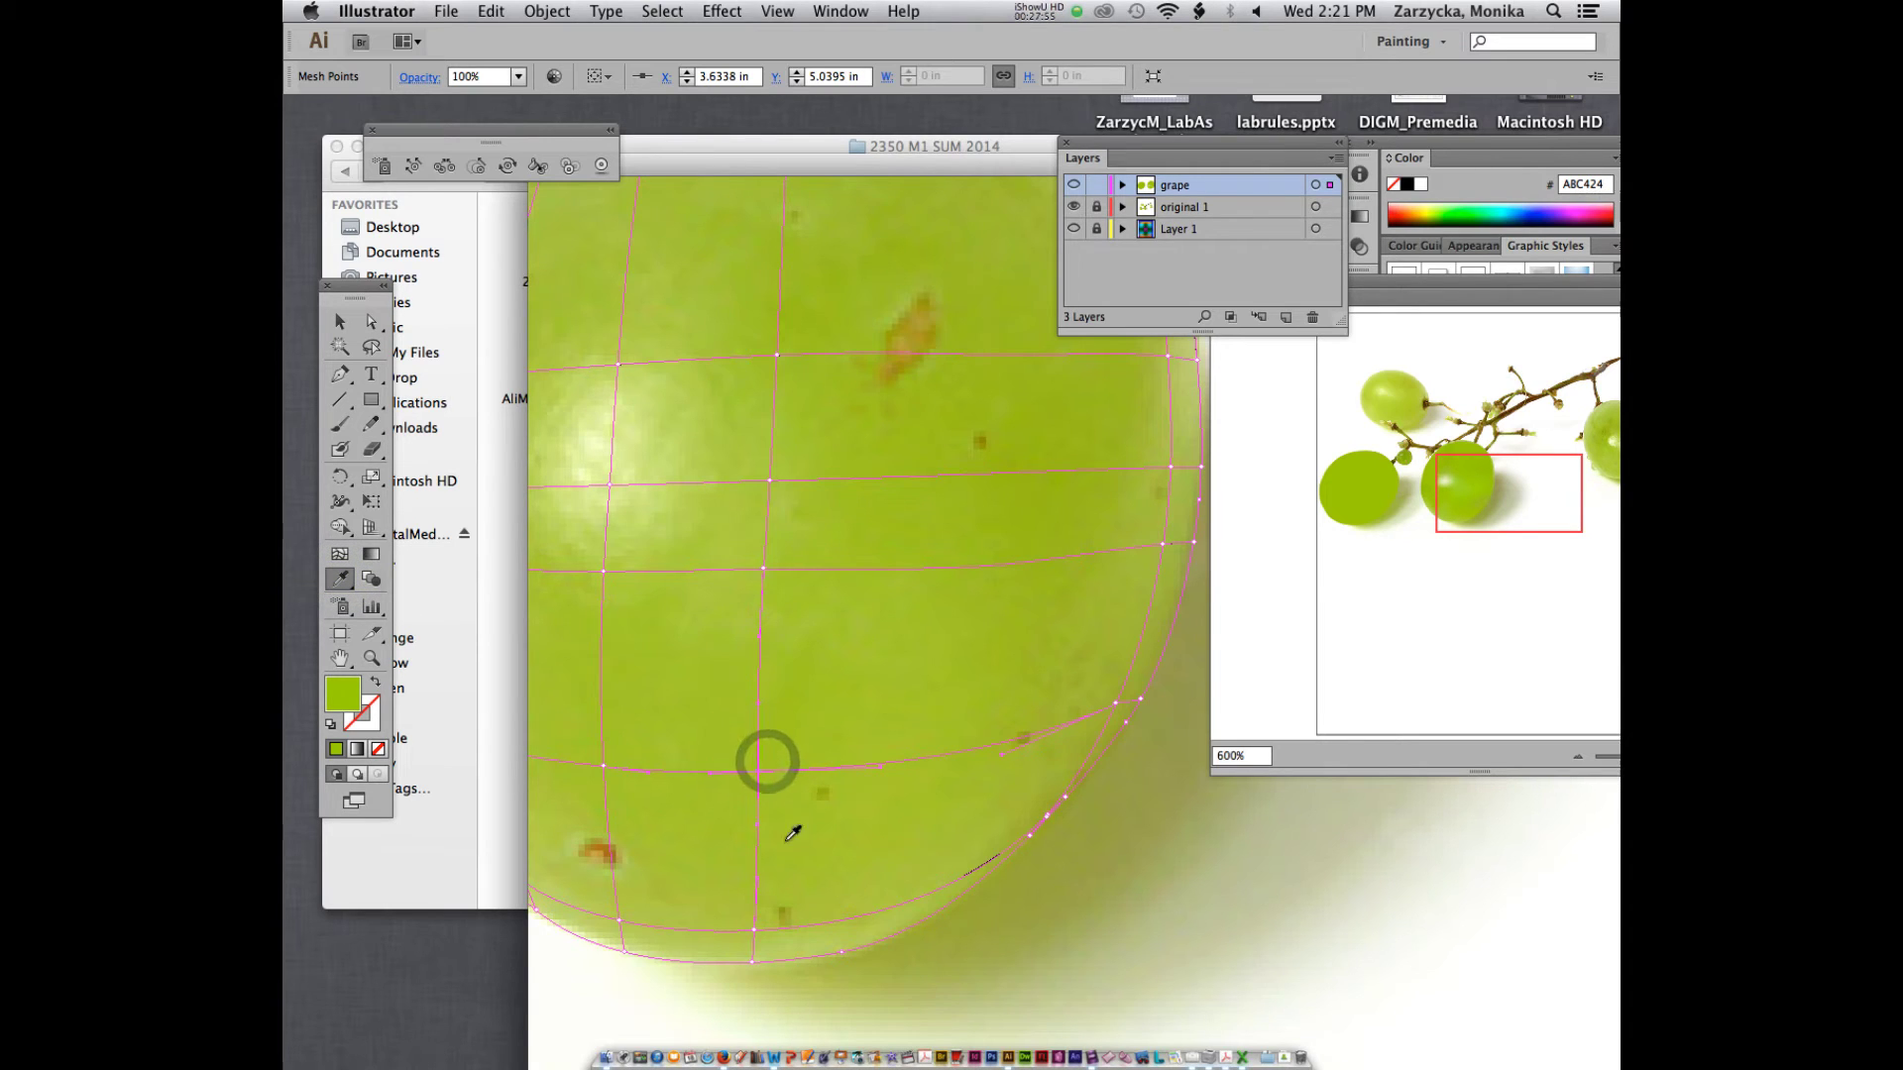
- Recolour the bottom-row mesh point on the vertical line just left of centre with a light green sampled from the photo above it
left_click(369, 331)
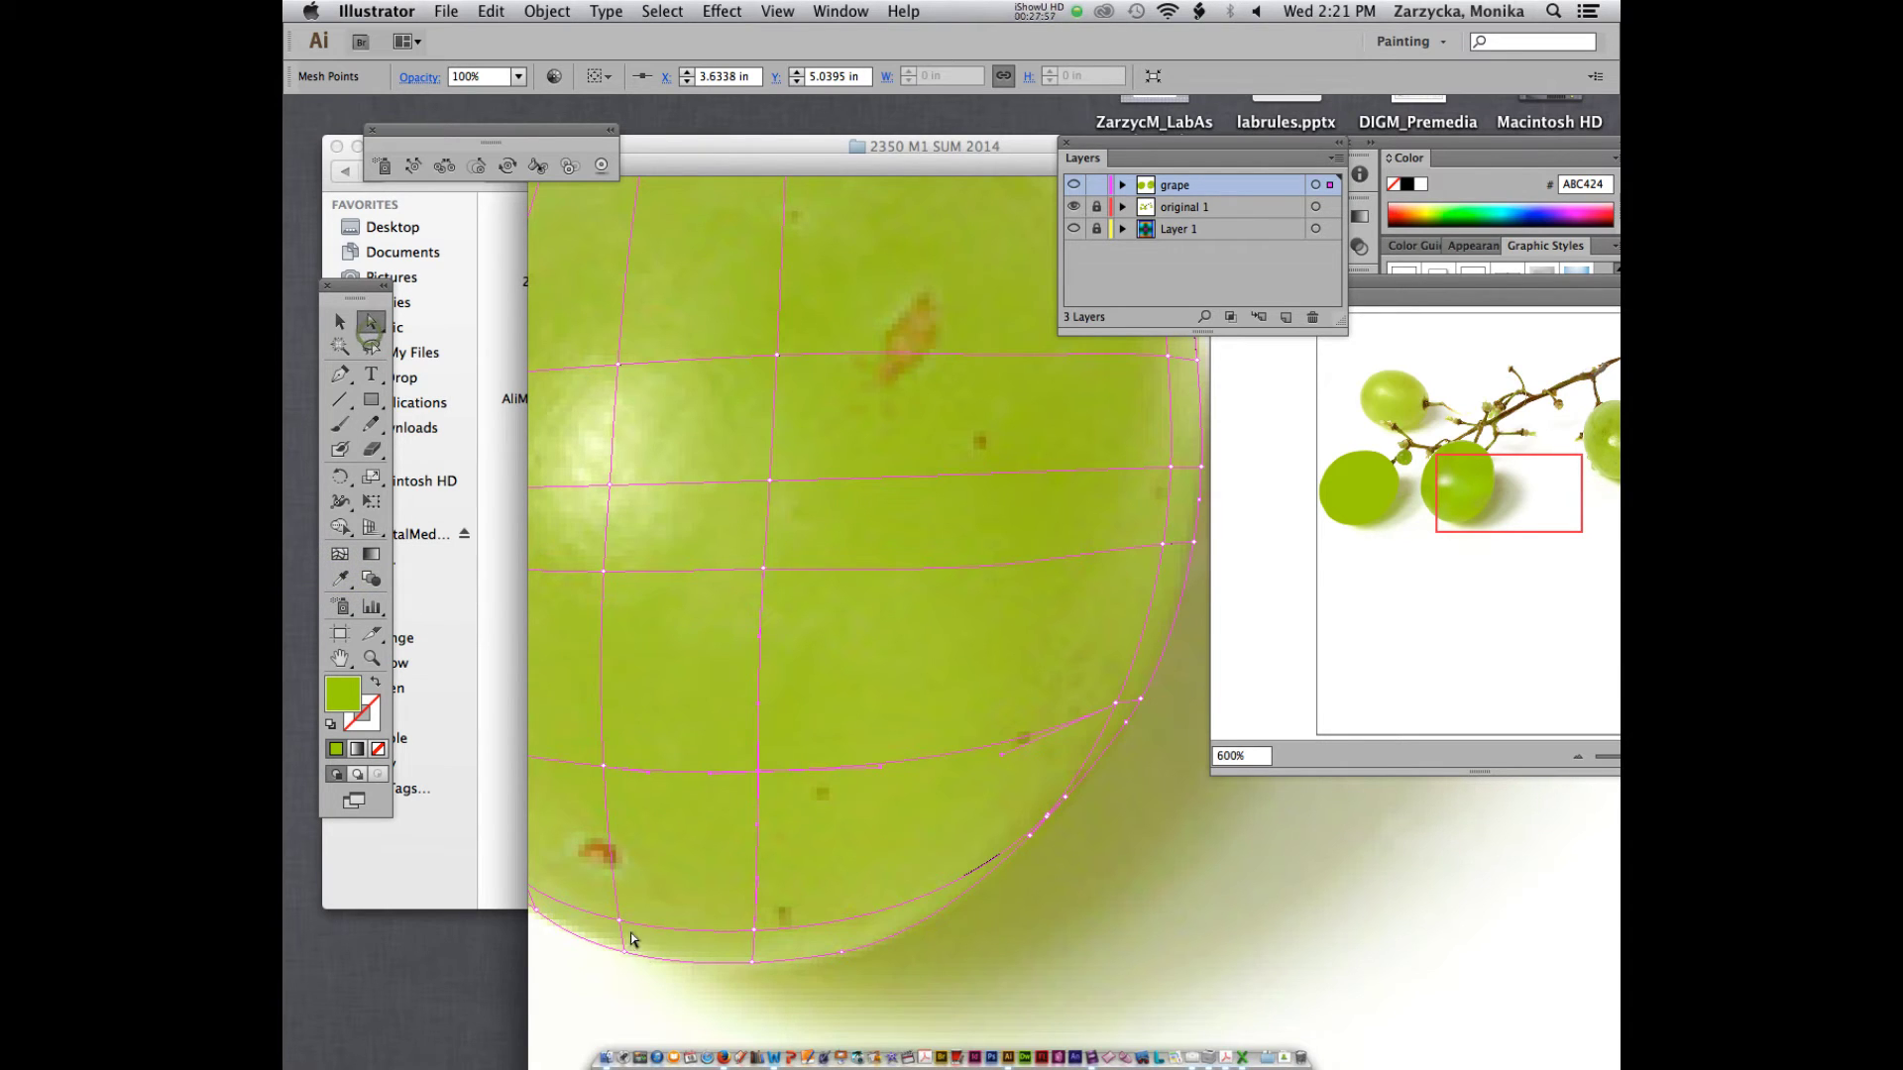
left_click(620, 921)
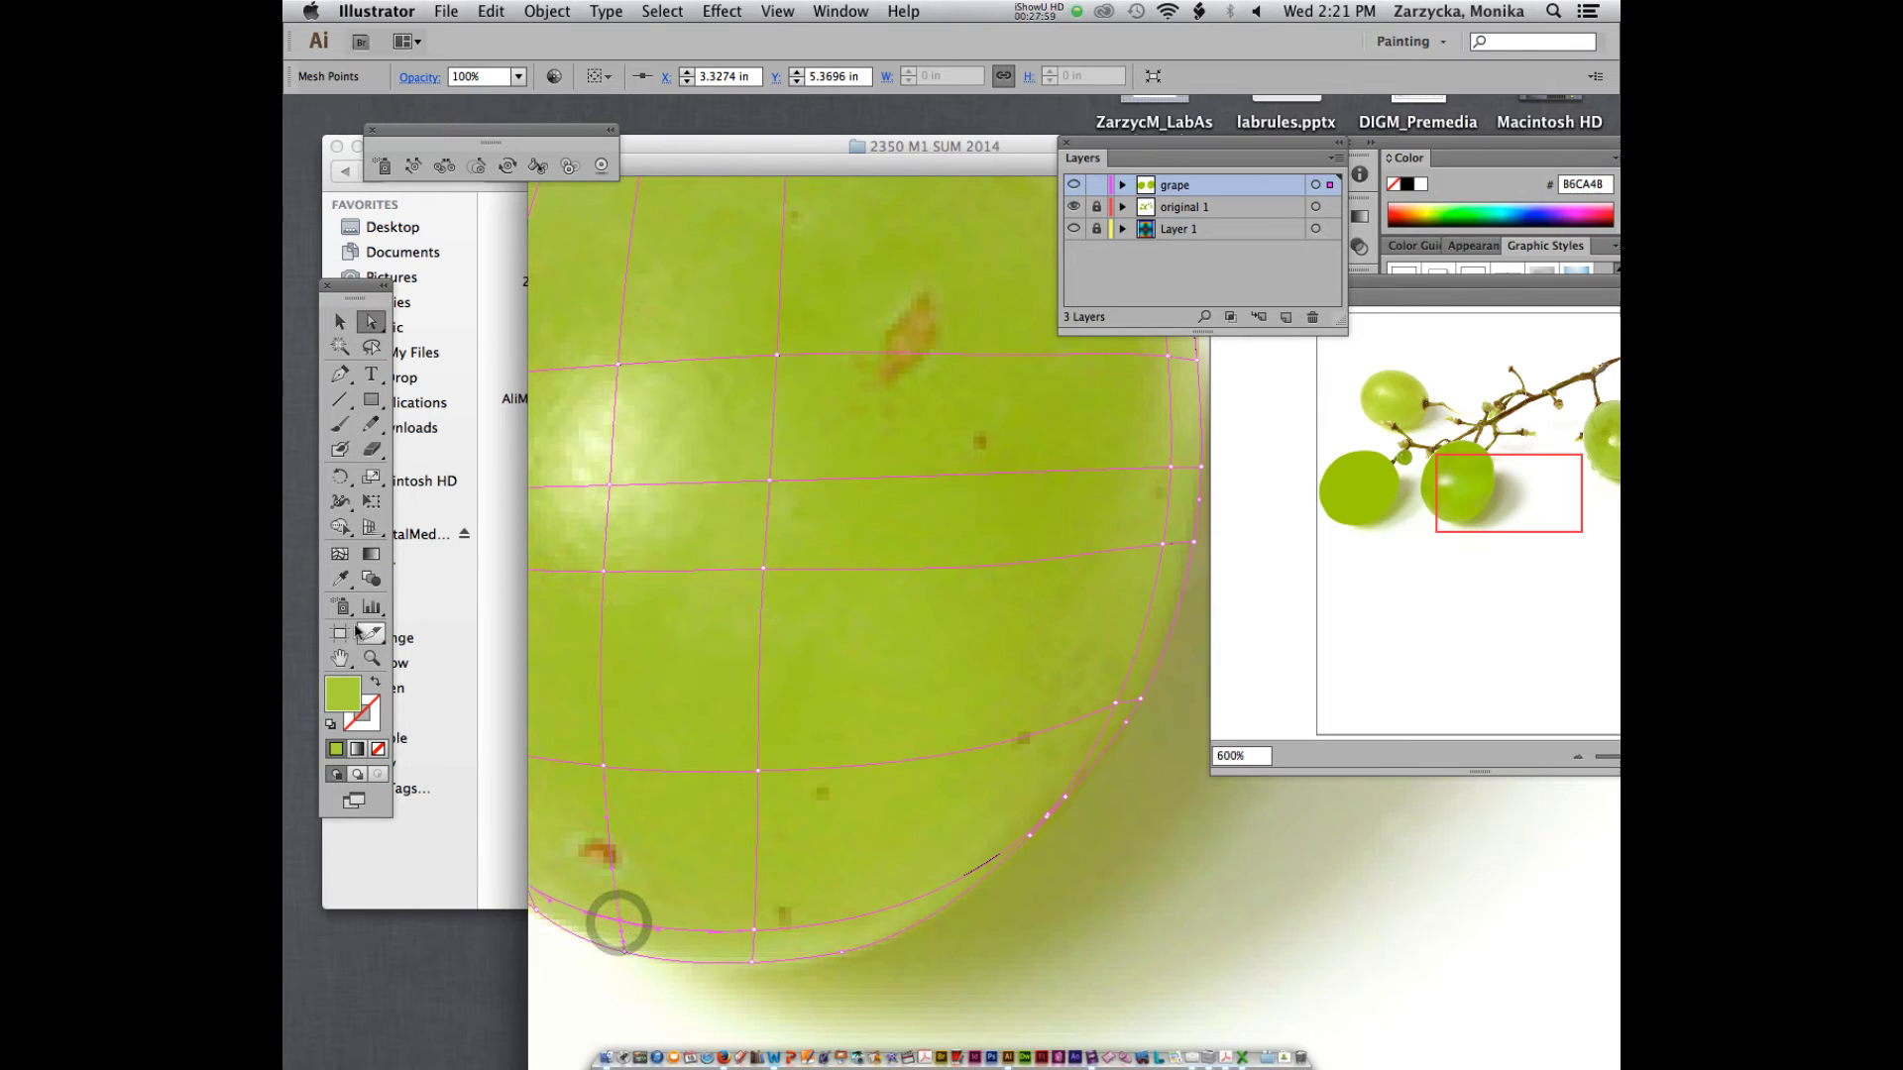
left_click(340, 578)
left_click(630, 897)
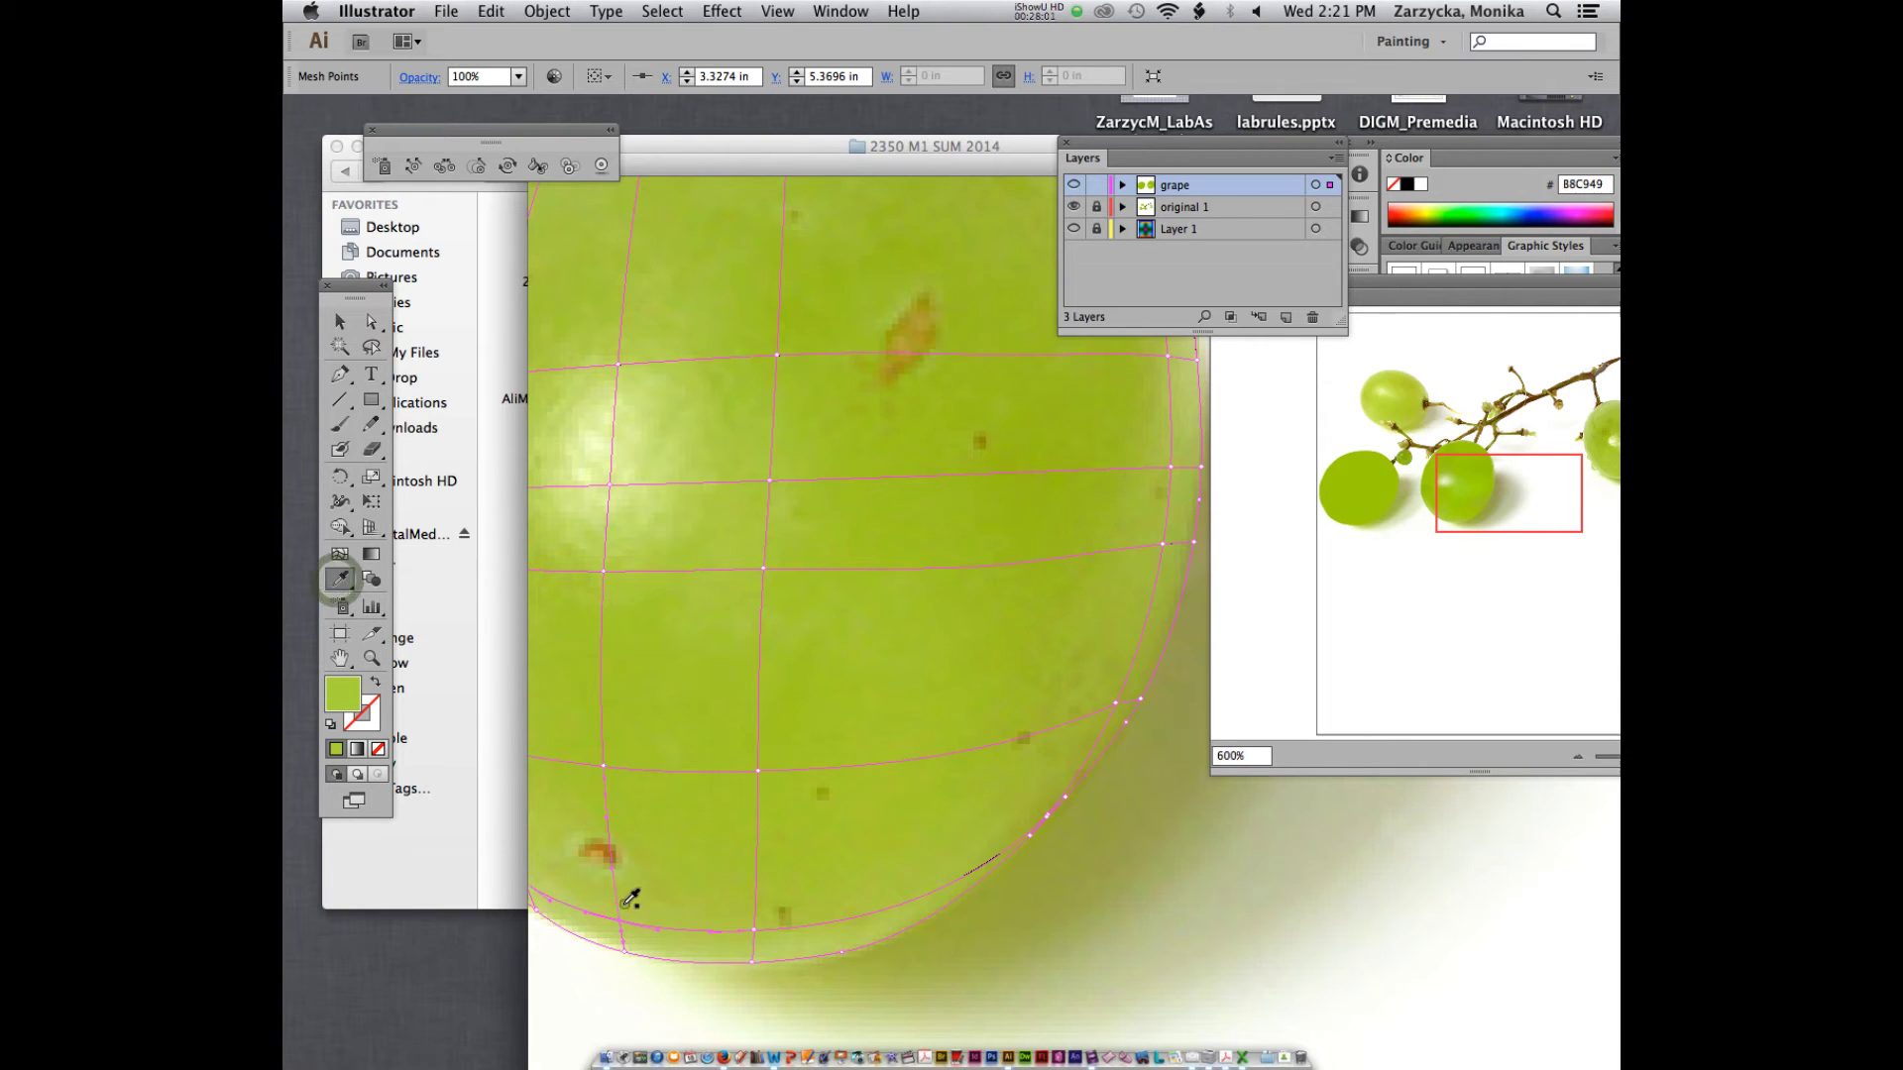
- Recolour the lower horizontal line's mesh point just left of the central vertical line with the green ACC629 sampled from the photo
key("a")
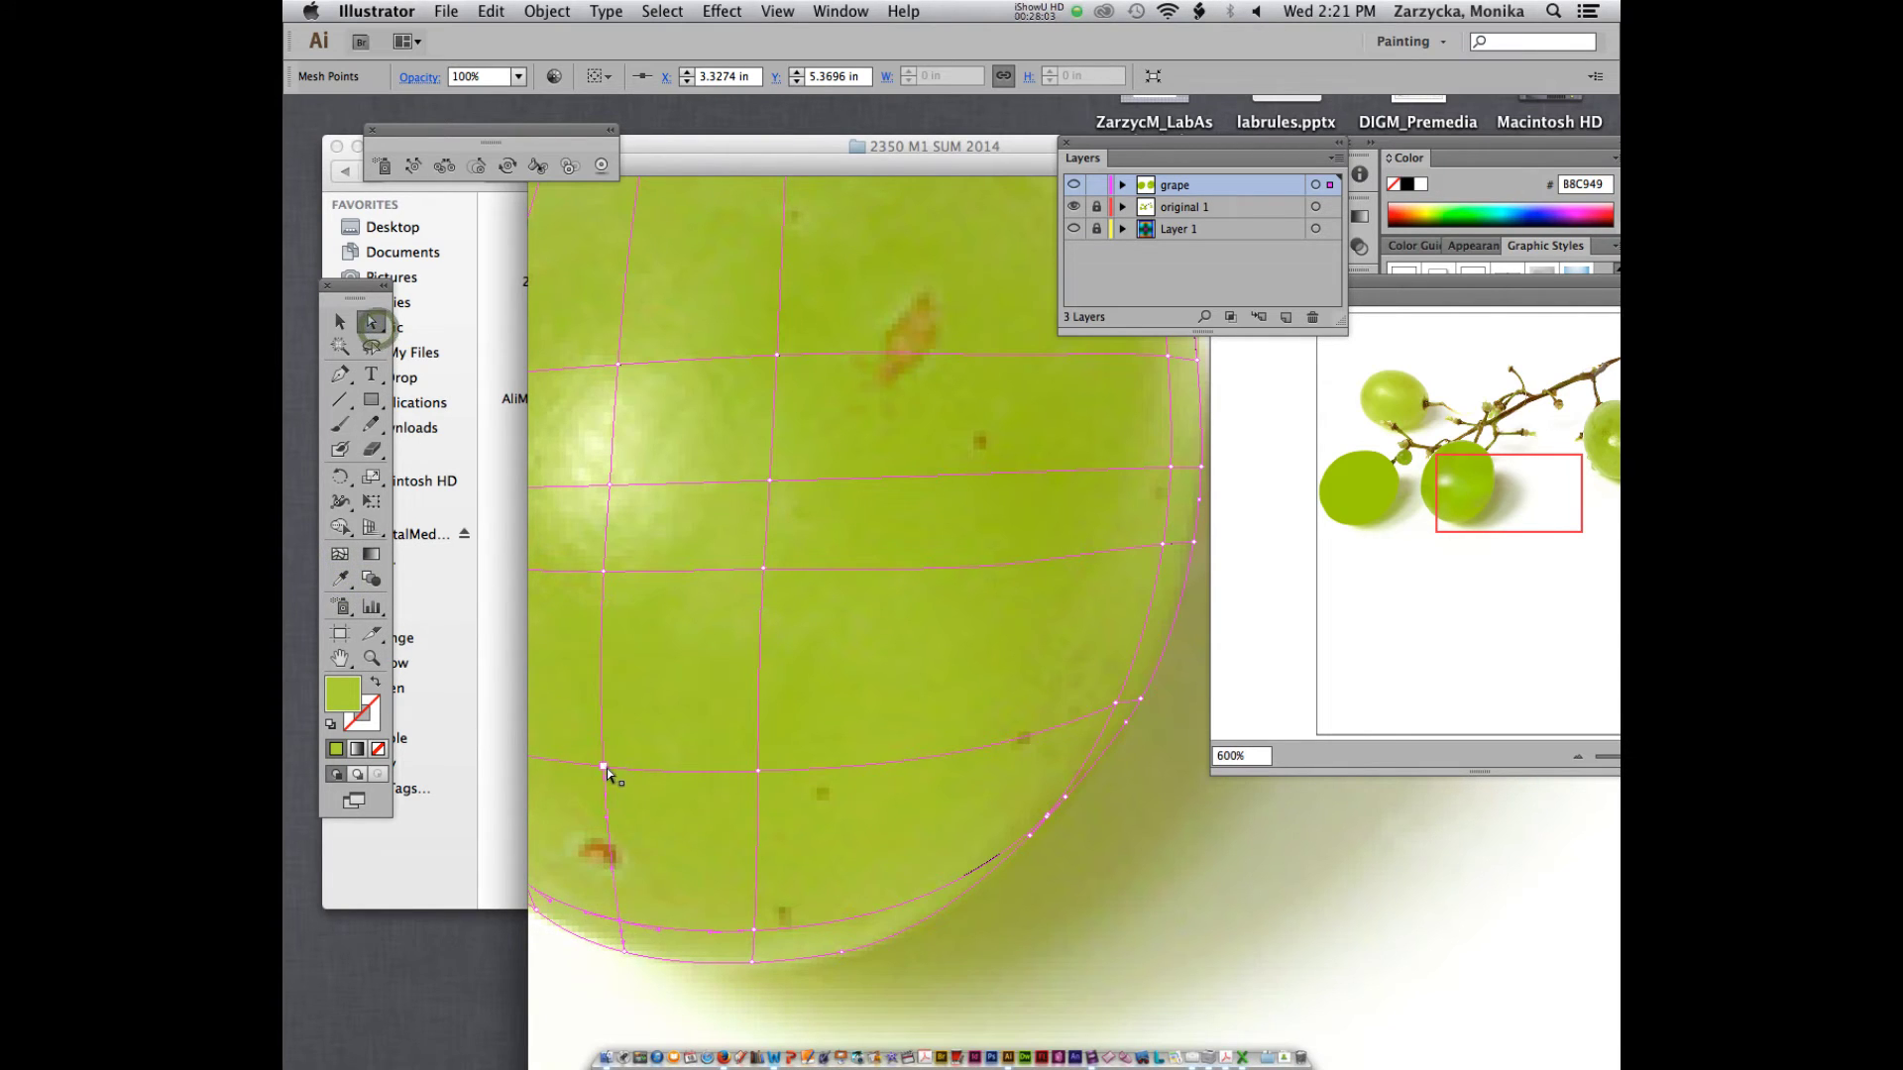
left_click(604, 766)
key("i")
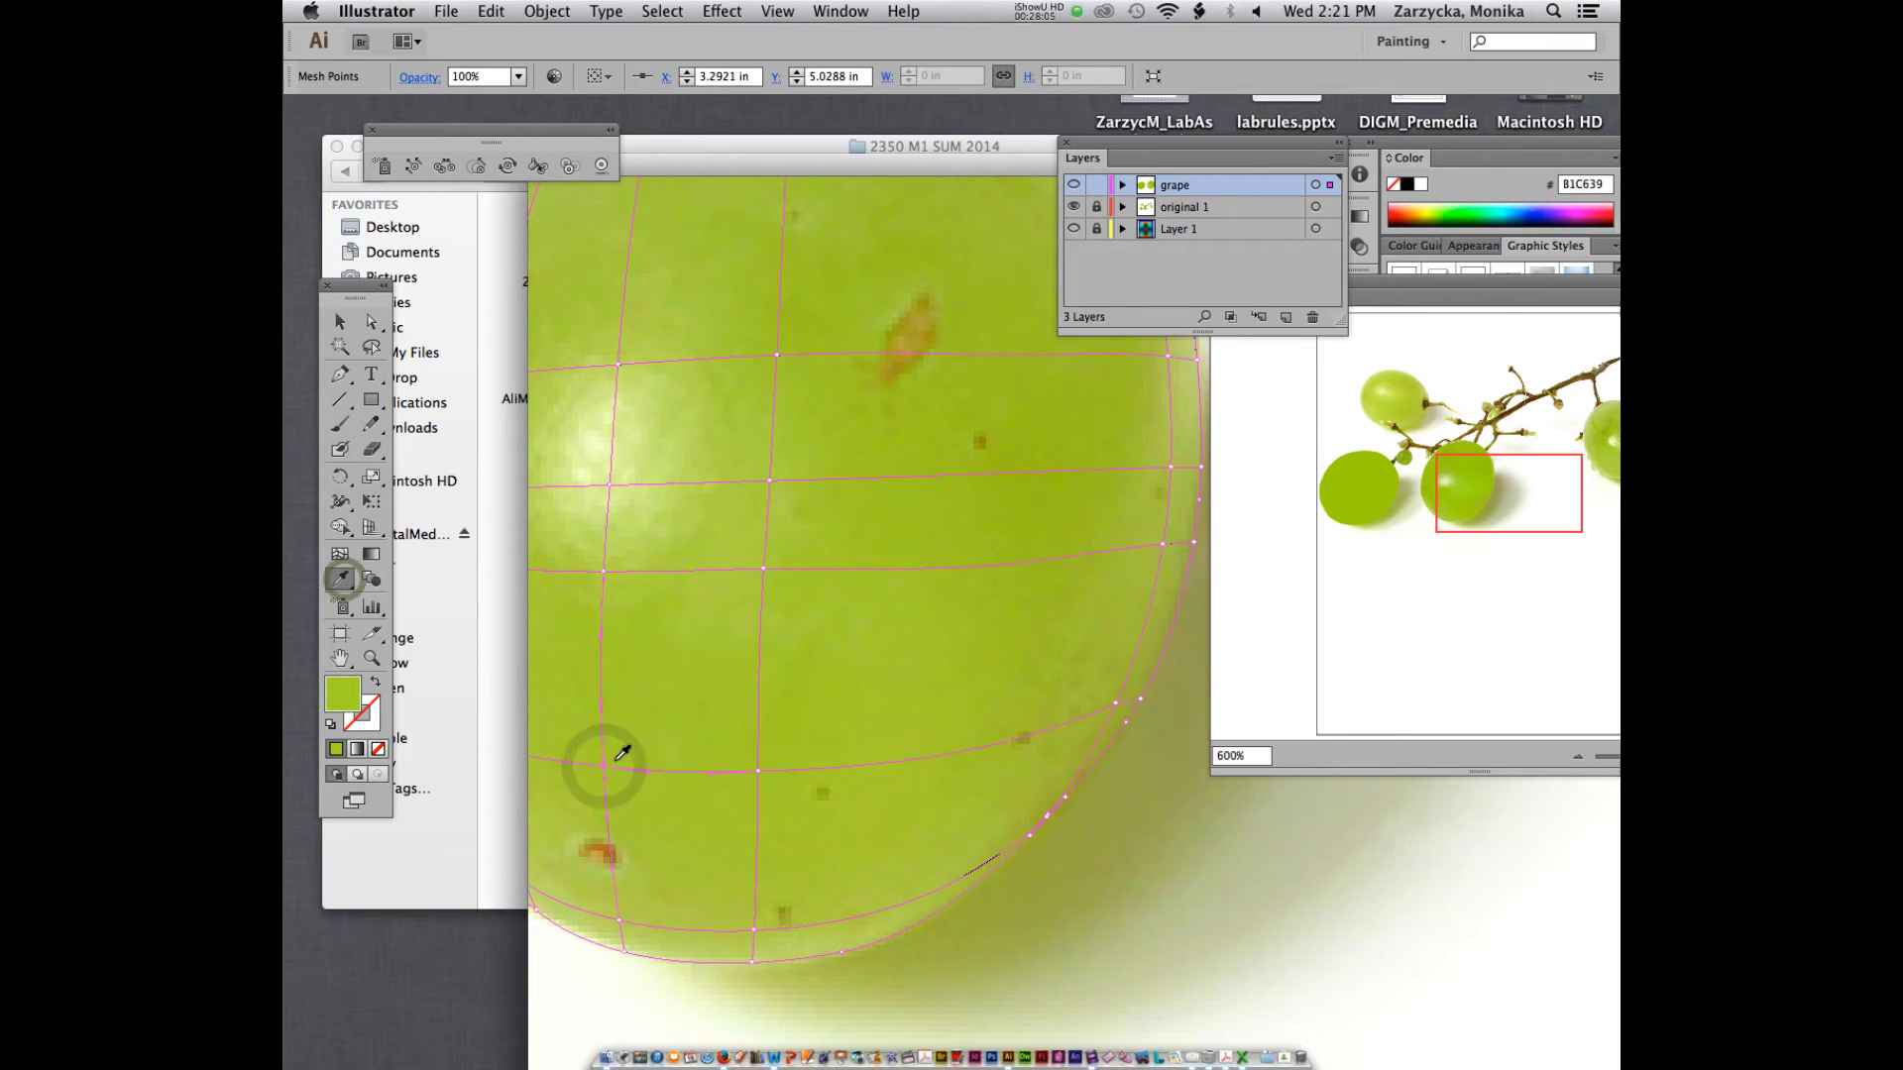
left_click(613, 761)
- Recolour the mesh point just inside the lower-left rim on the lower horizontal line with the green ACC532 sampled beside it
key("super+minus")
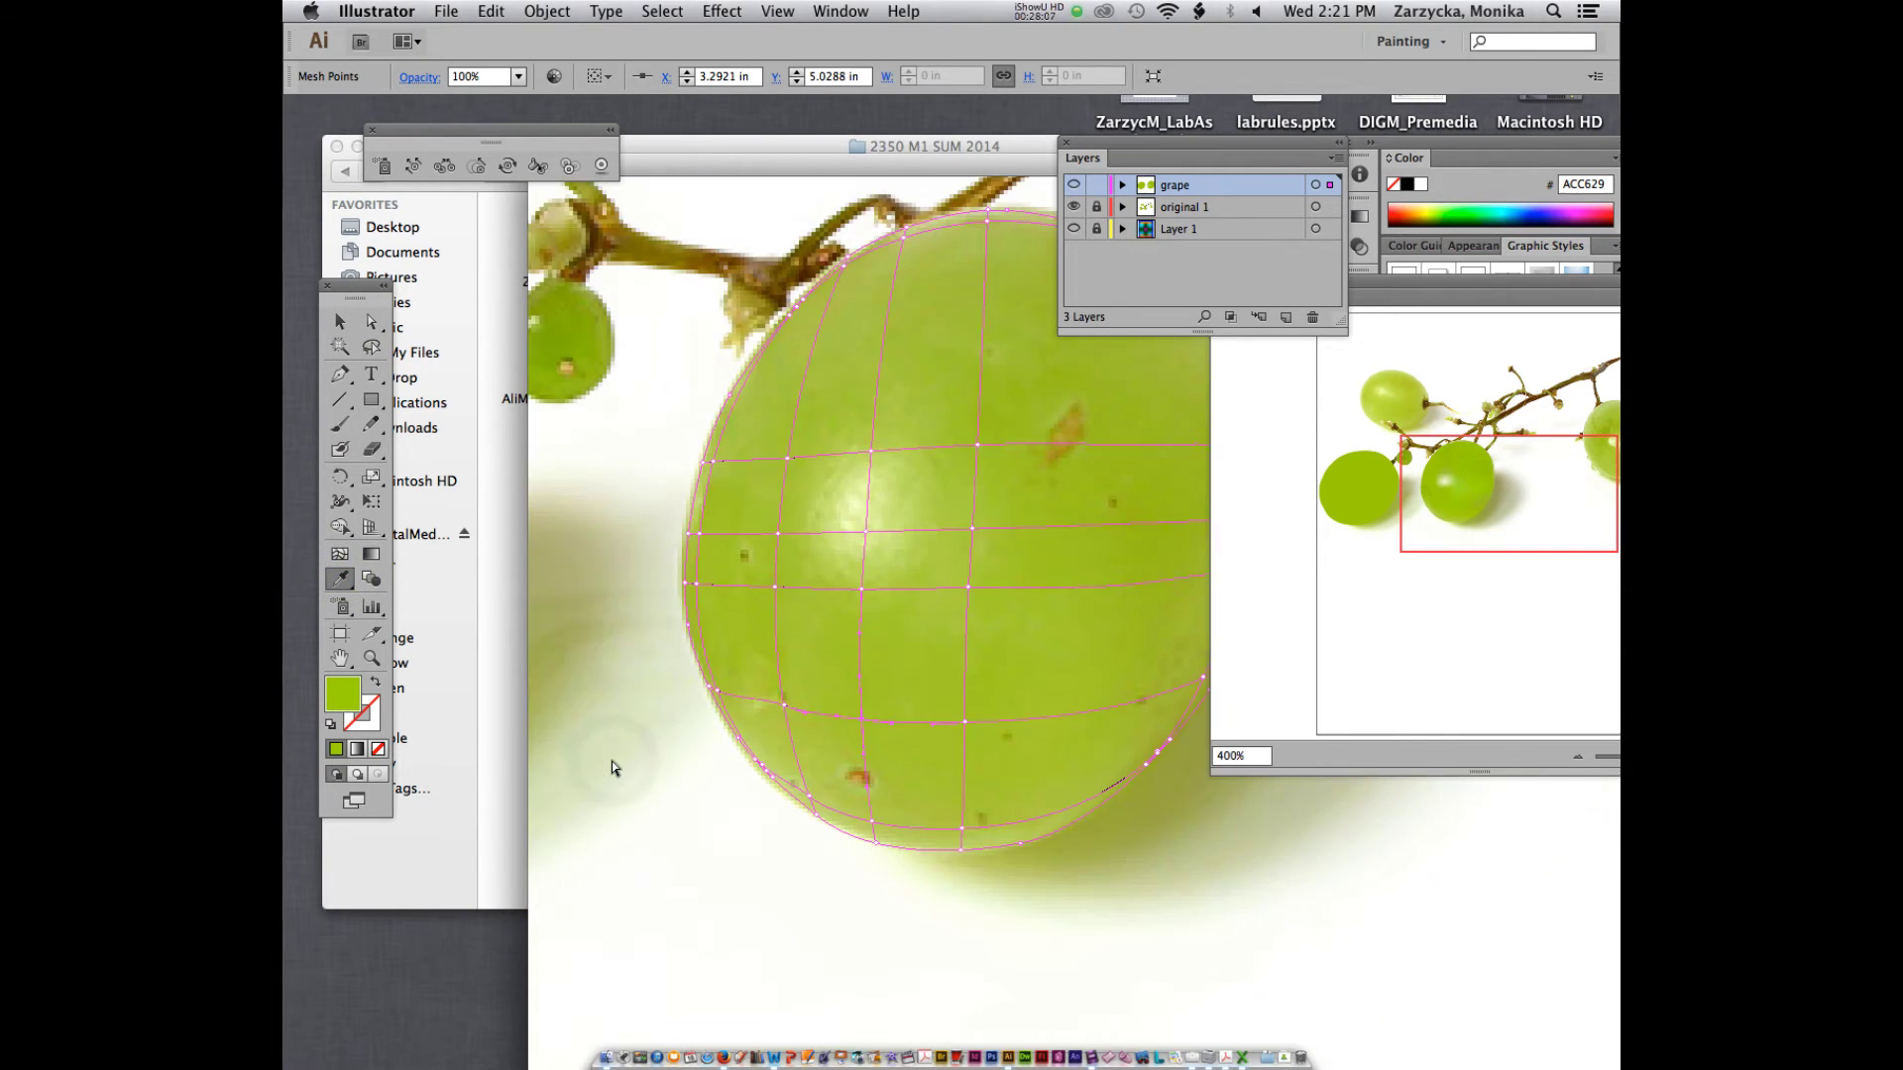
left_click(370, 325)
left_click(717, 692)
left_click(340, 578)
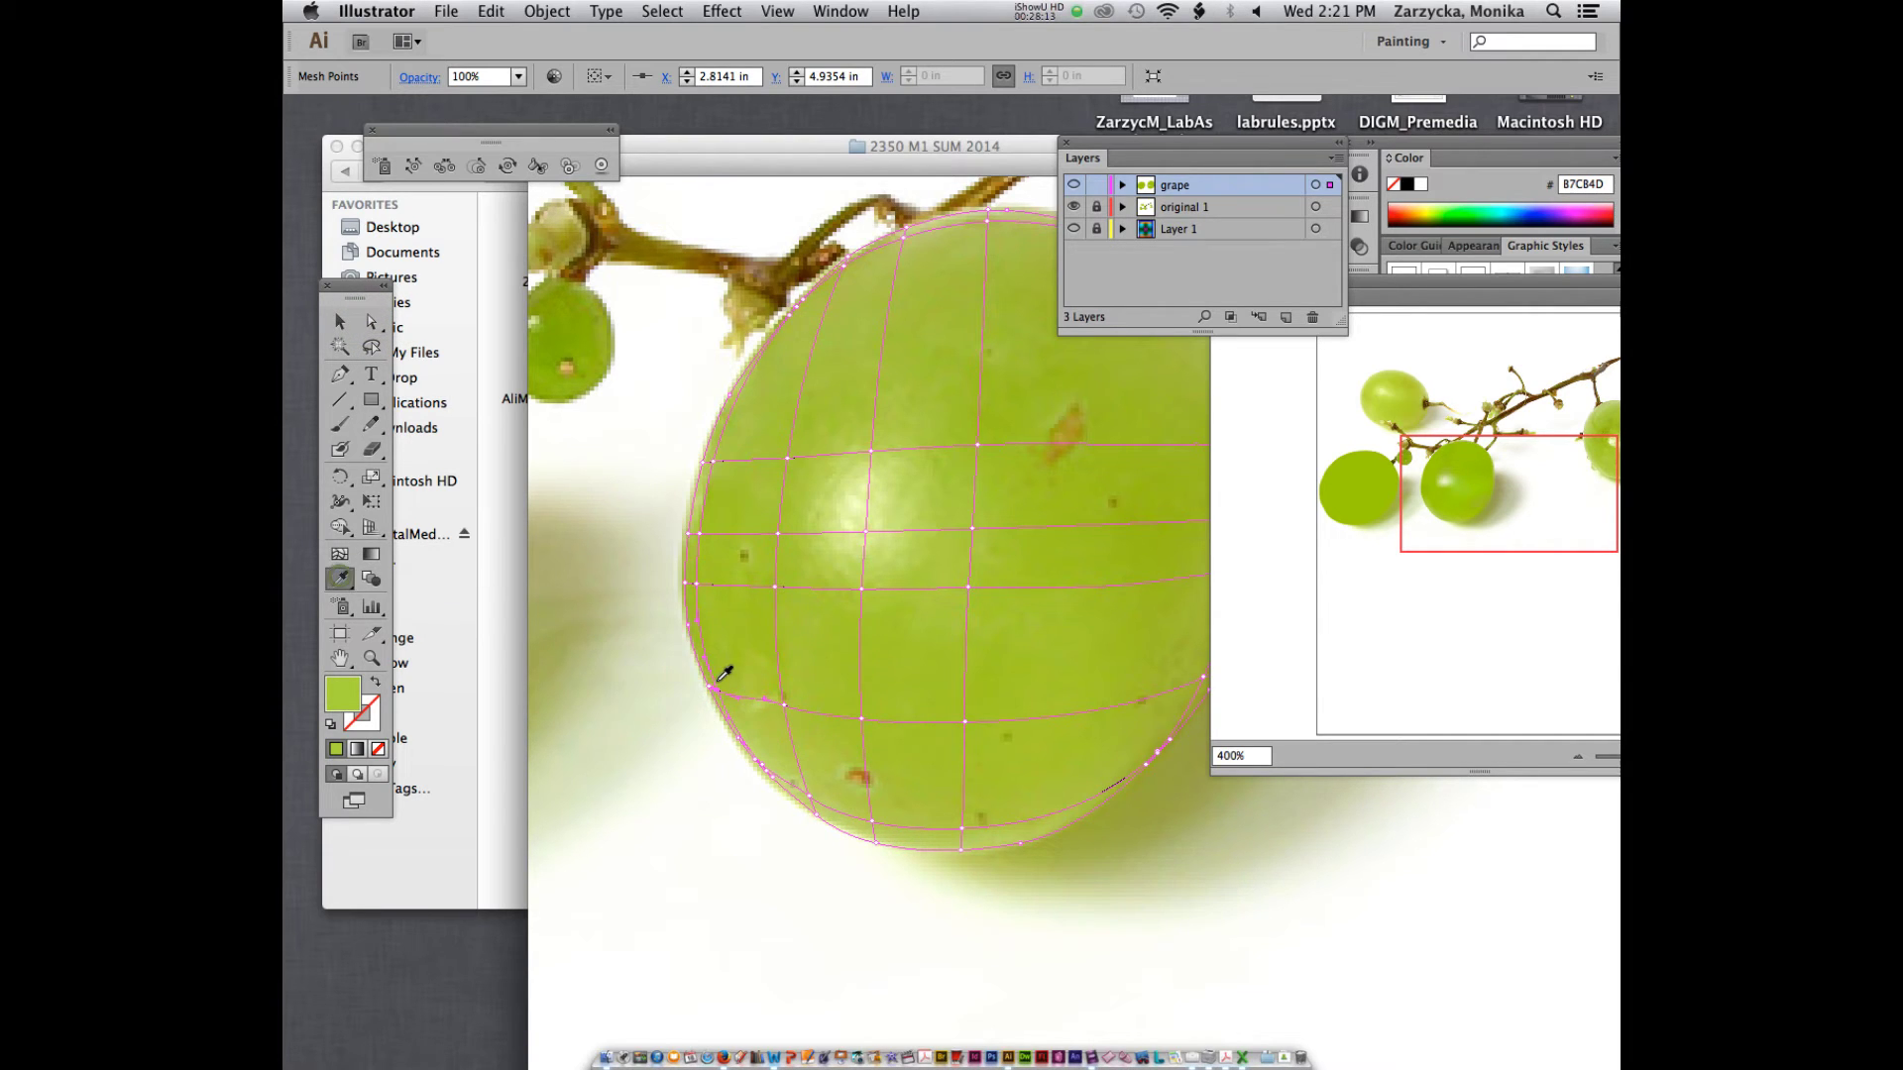
left_click(721, 685)
key("a")
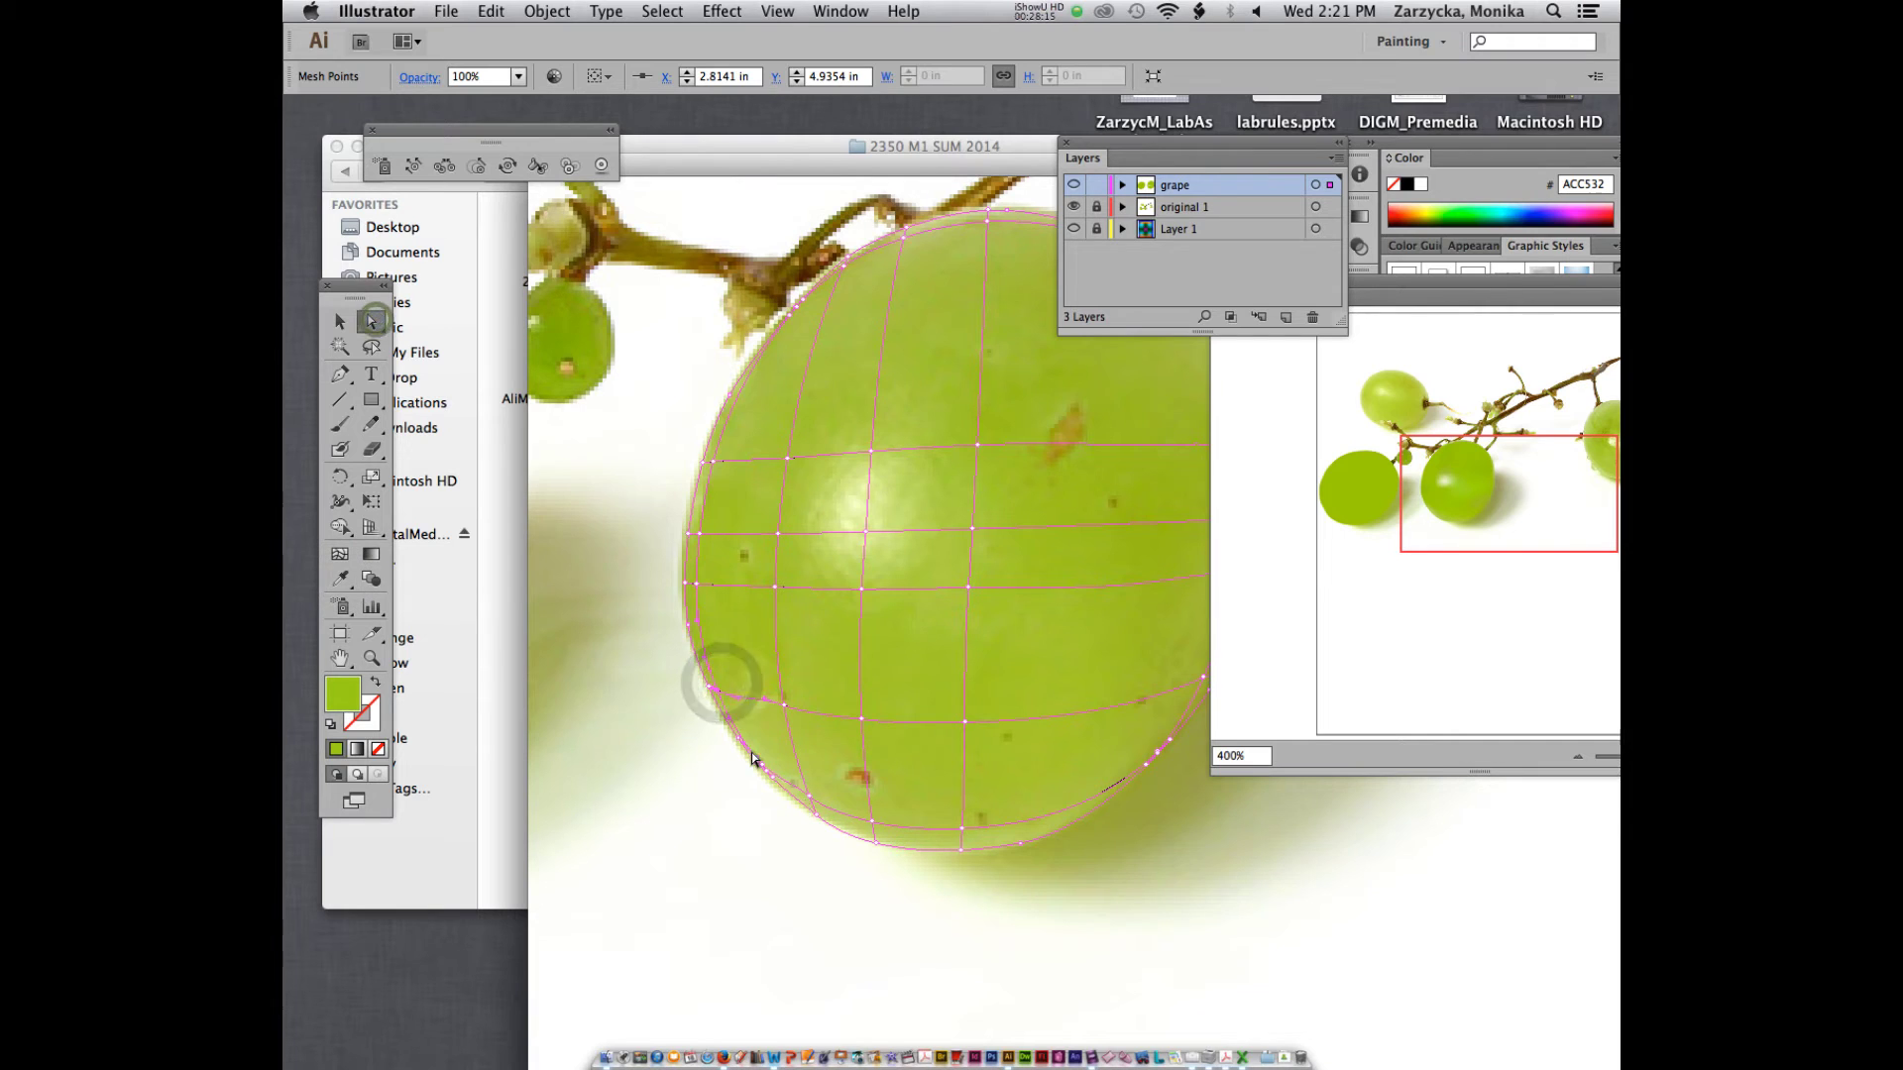
key("super+equal")
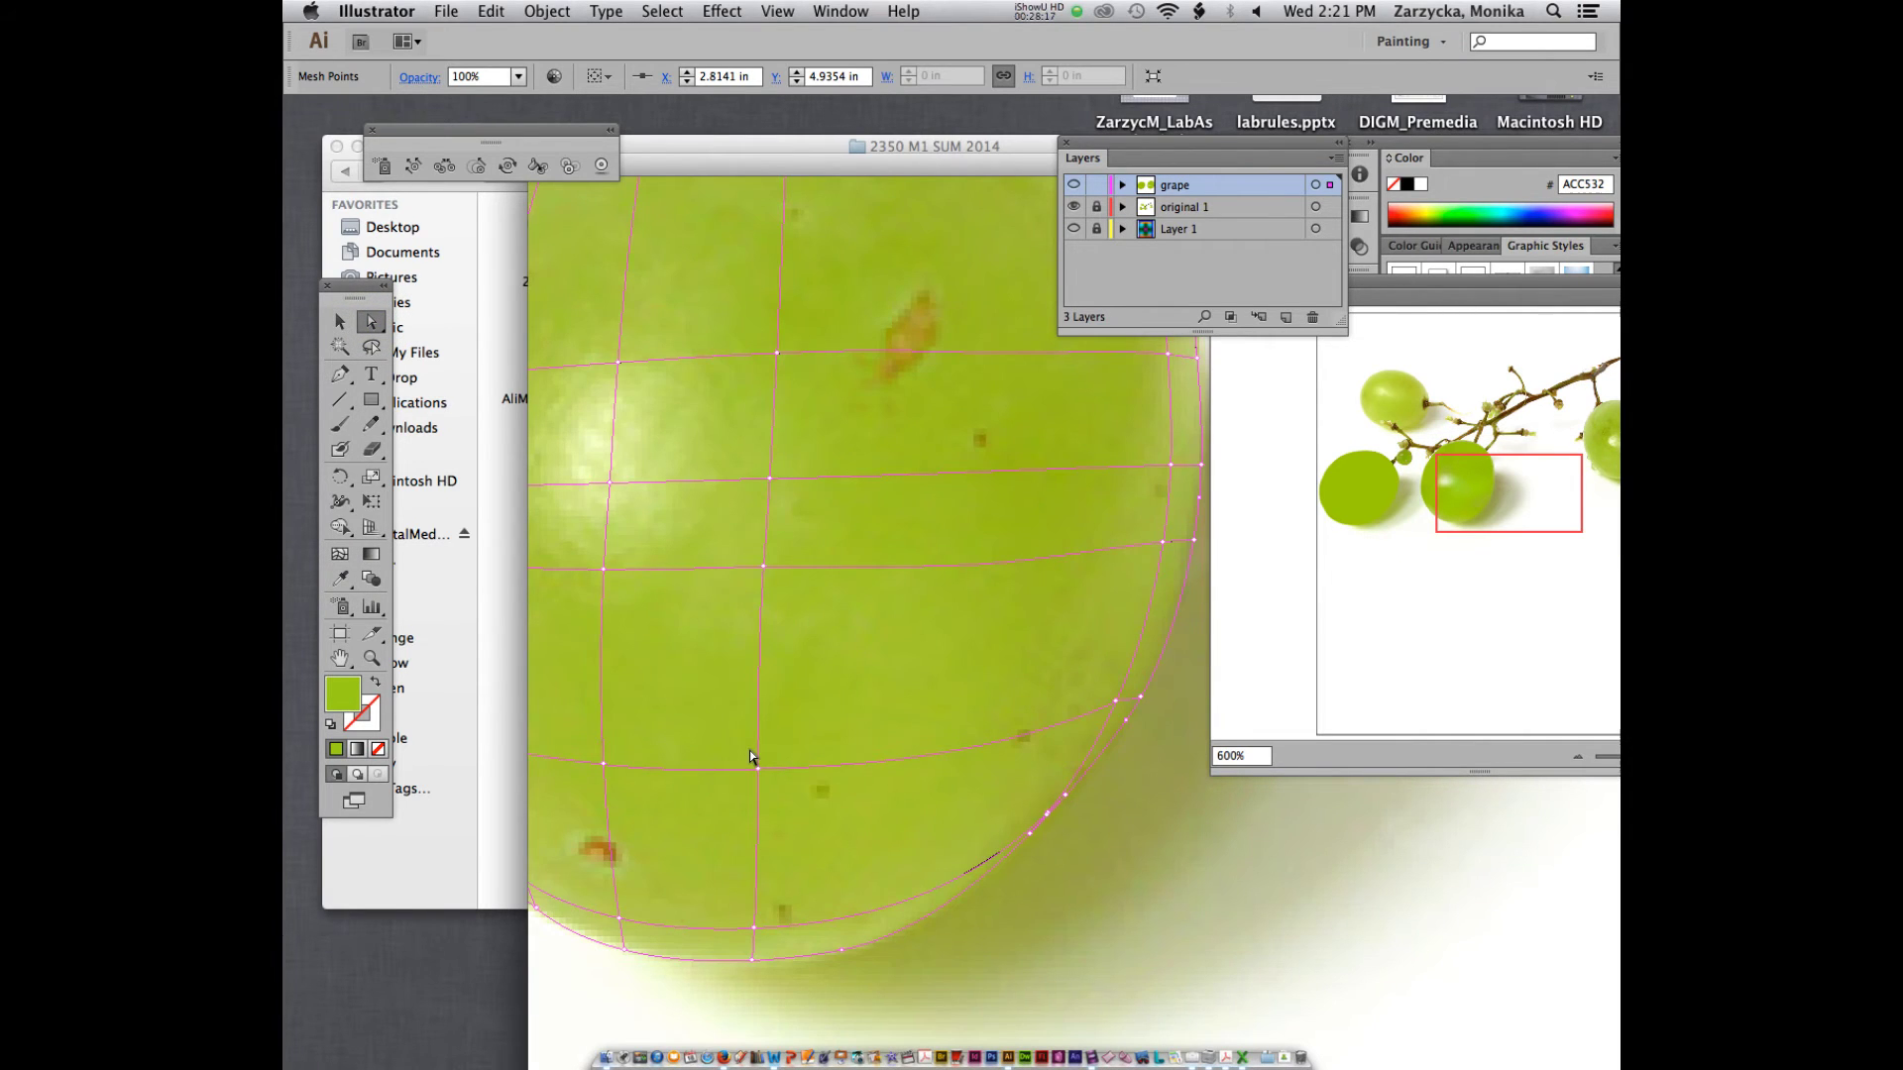
scroll(749, 743, "down", 5)
key("f")
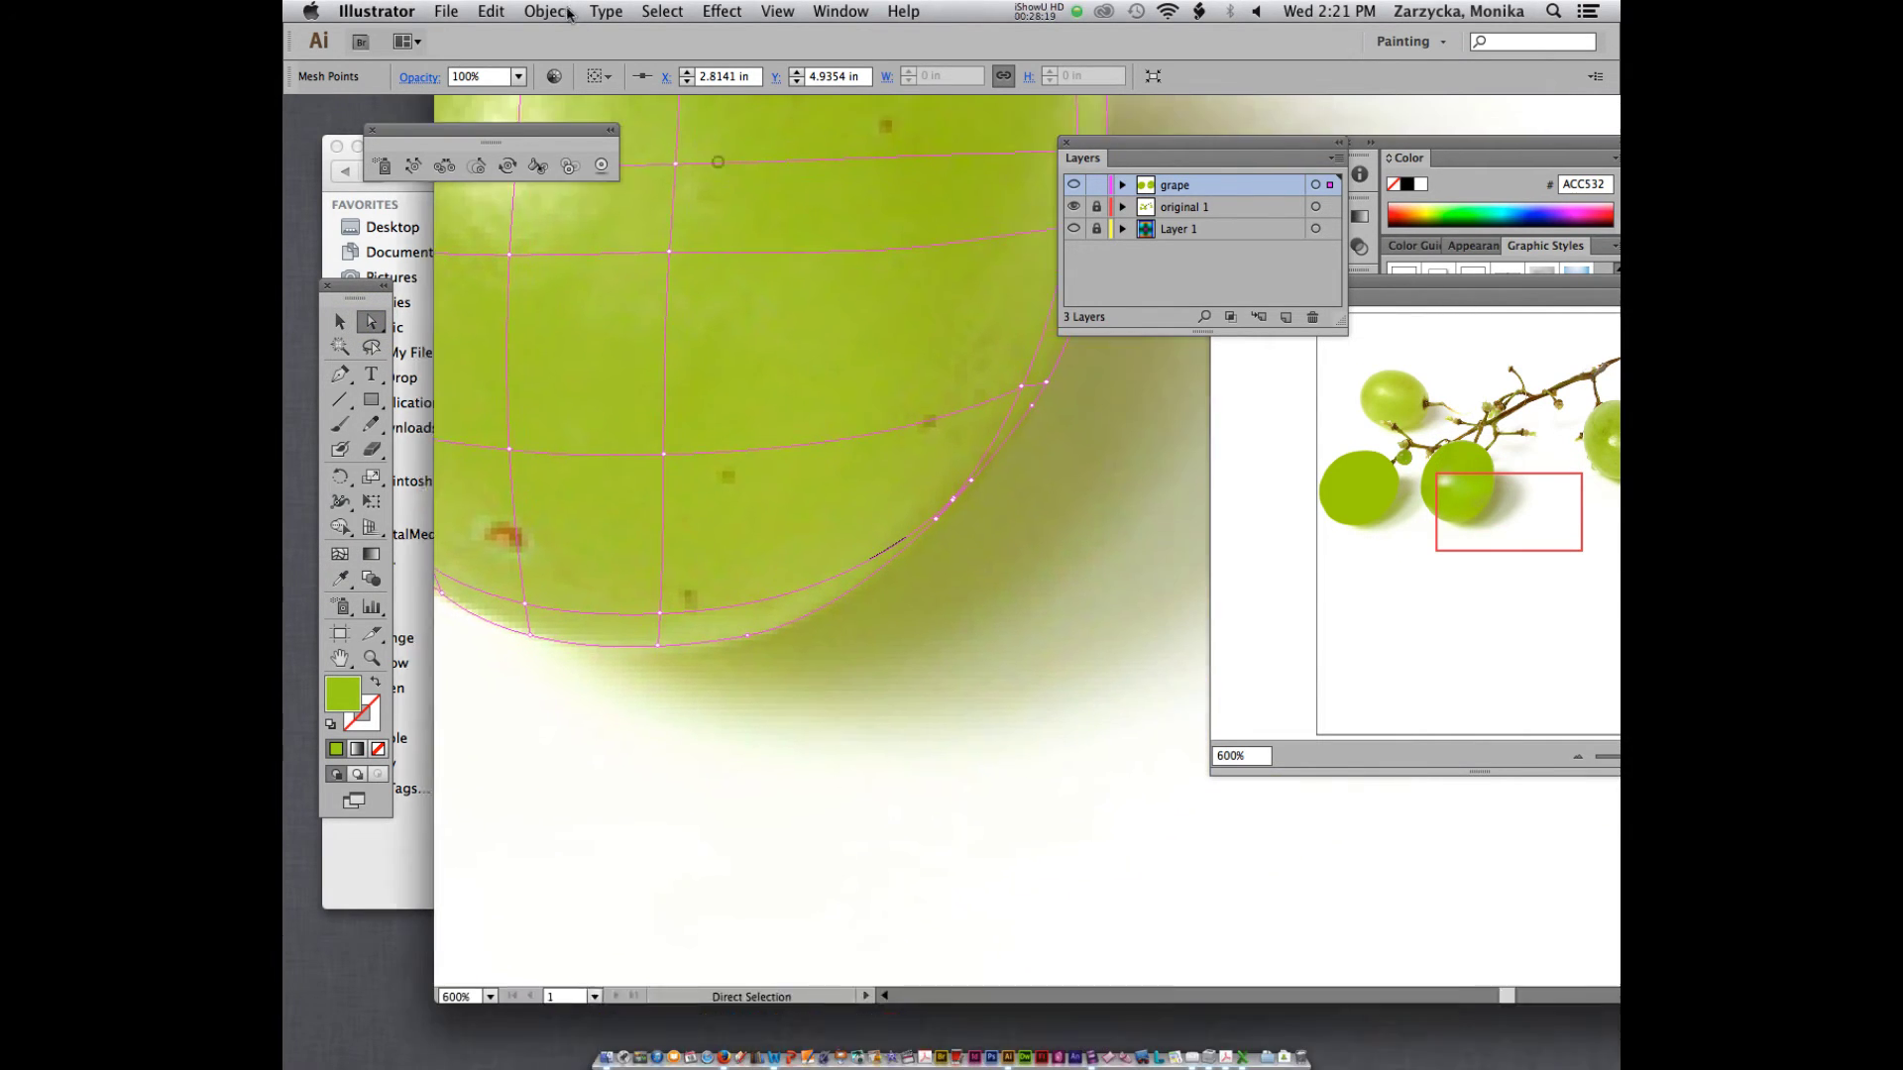
key("f")
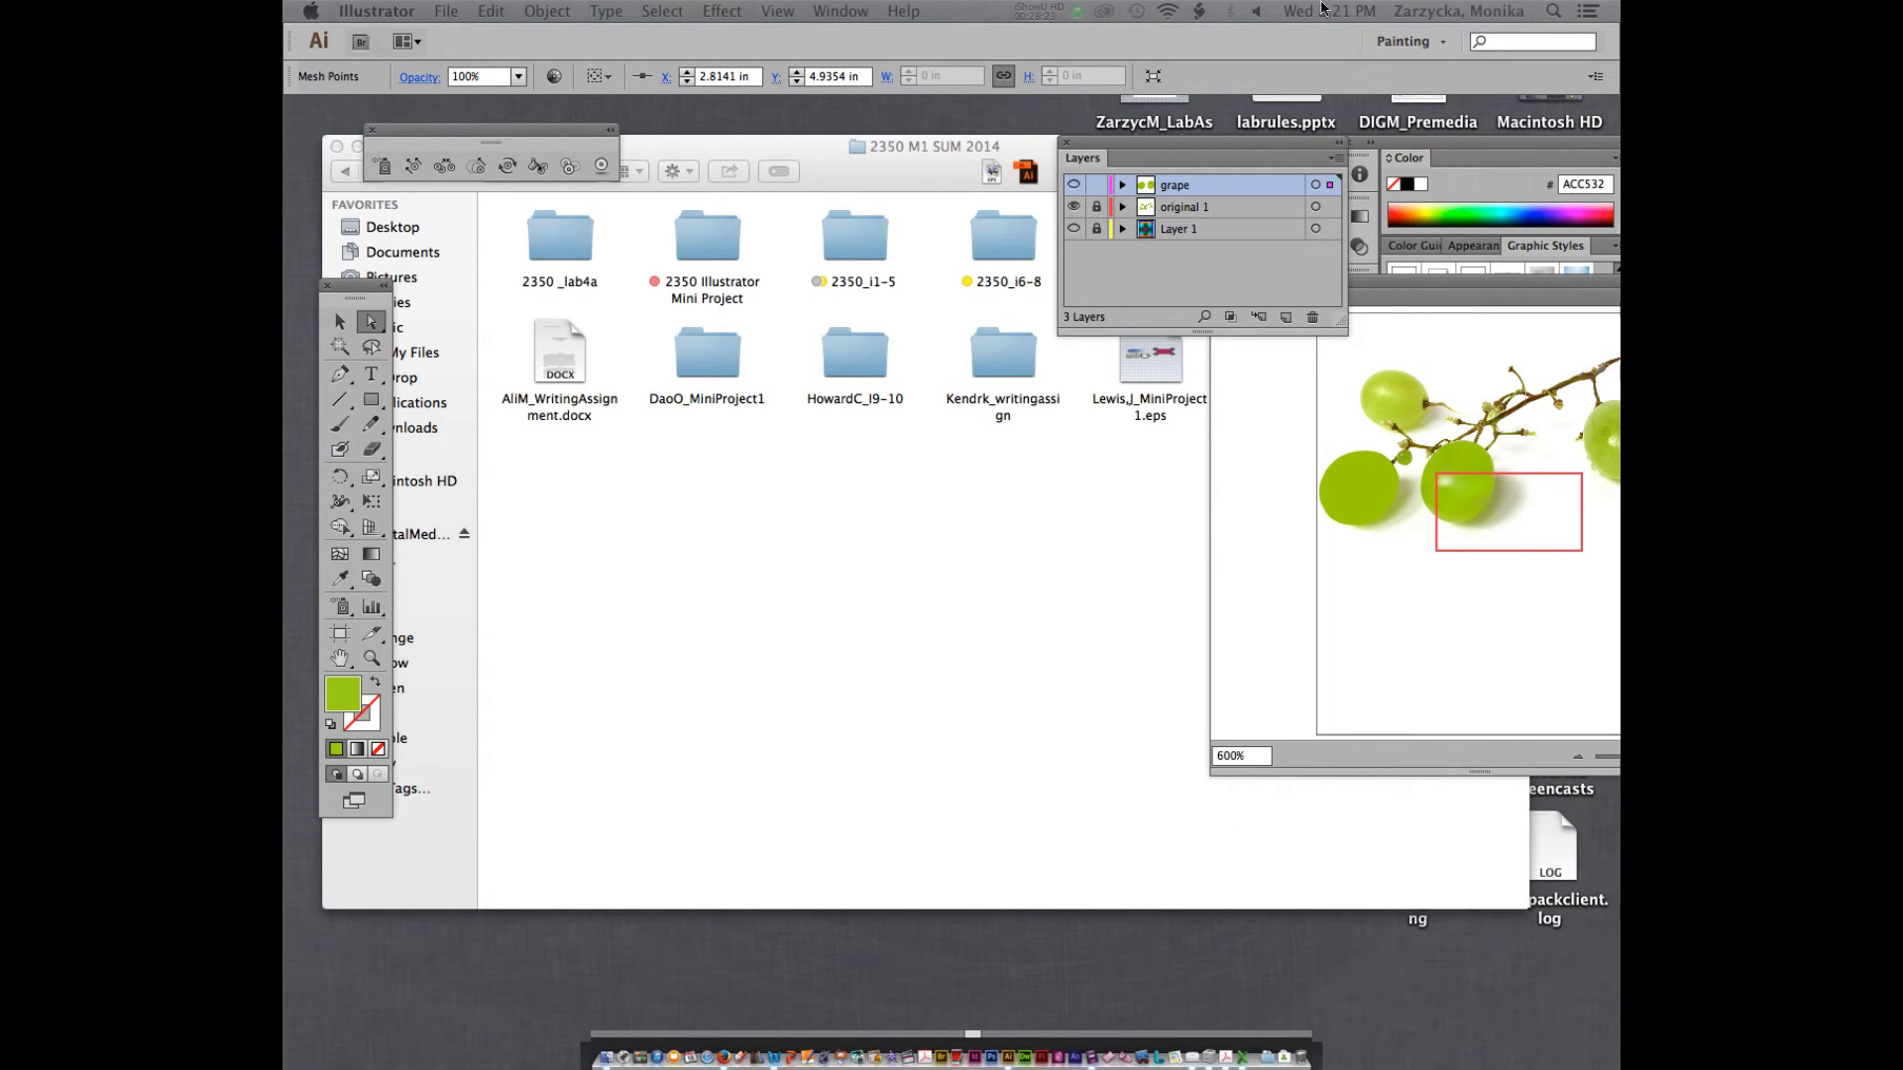
left_click(1031, 10)
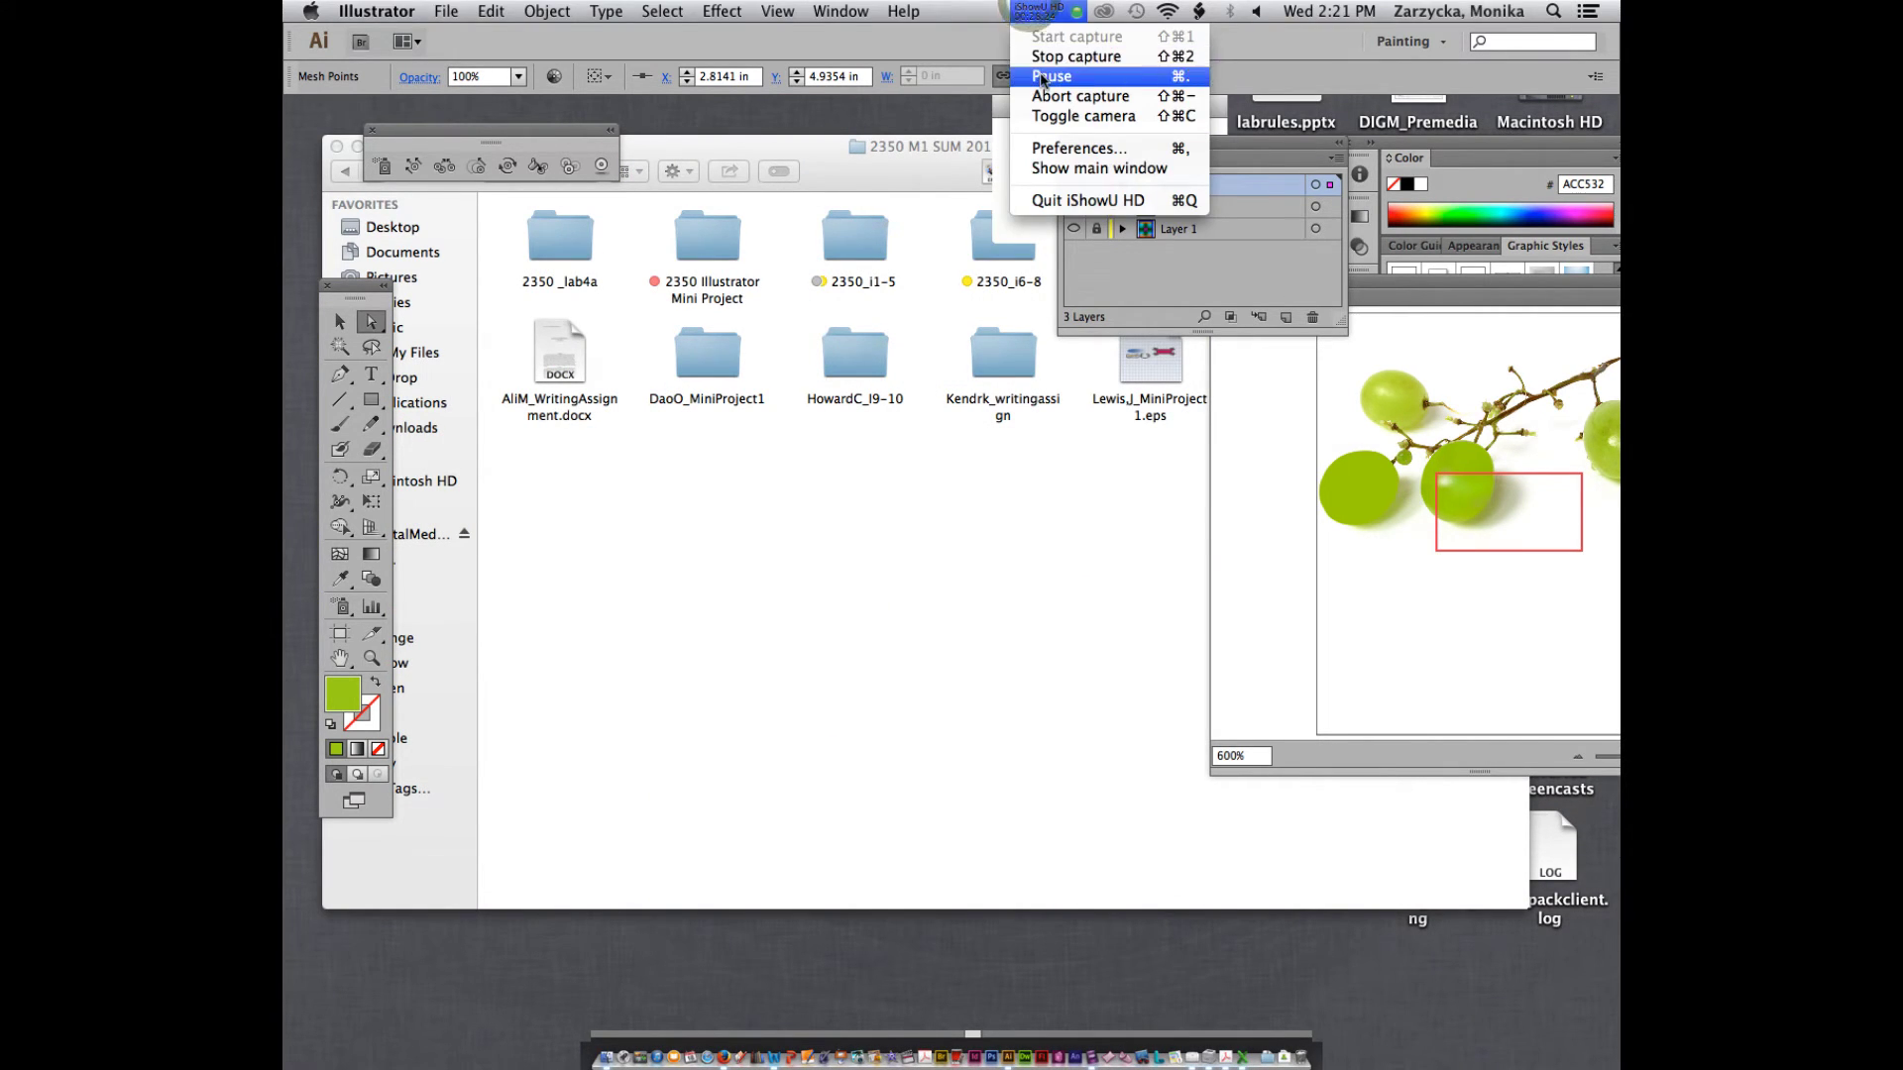
left_click(1052, 76)
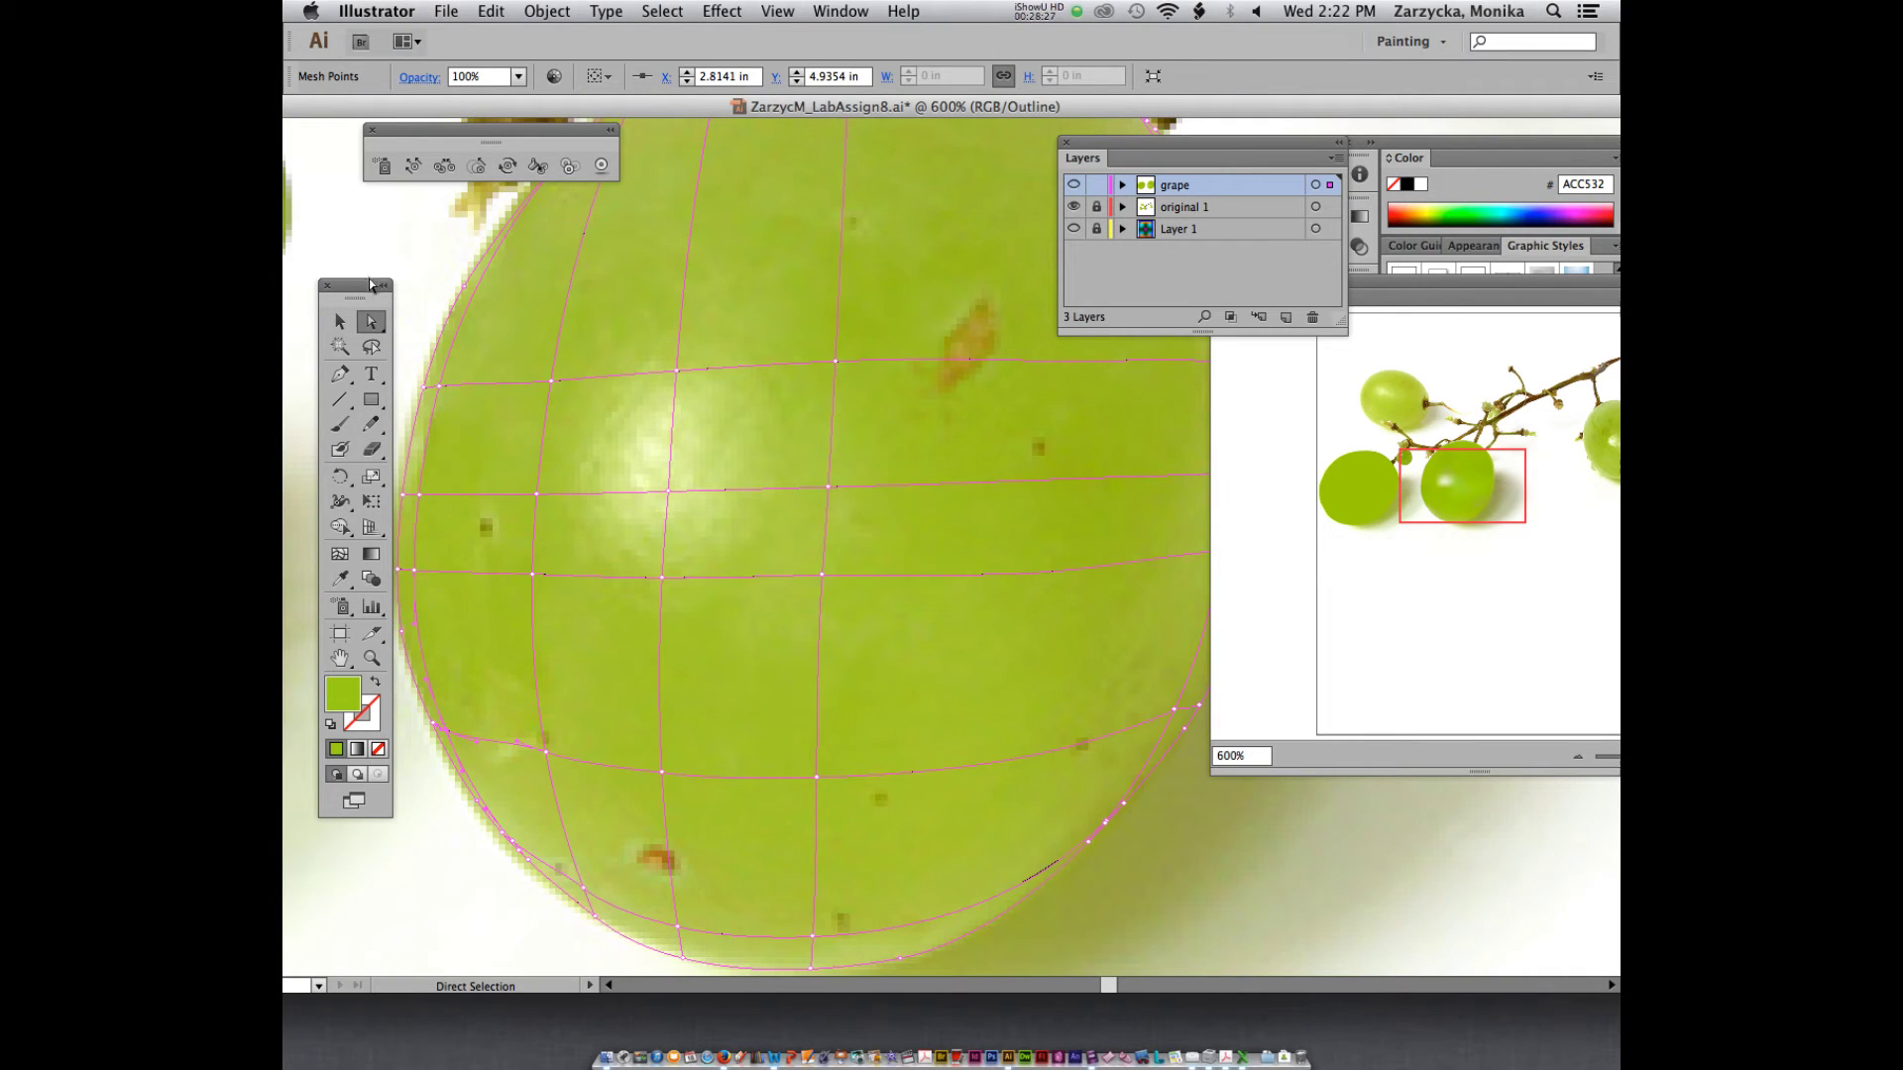
- Move the tools panel clear of the grape and recolour the lower horizontal line's mesh point just inside the left rim with AEC432
left_click_drag(371, 286, 348, 228)
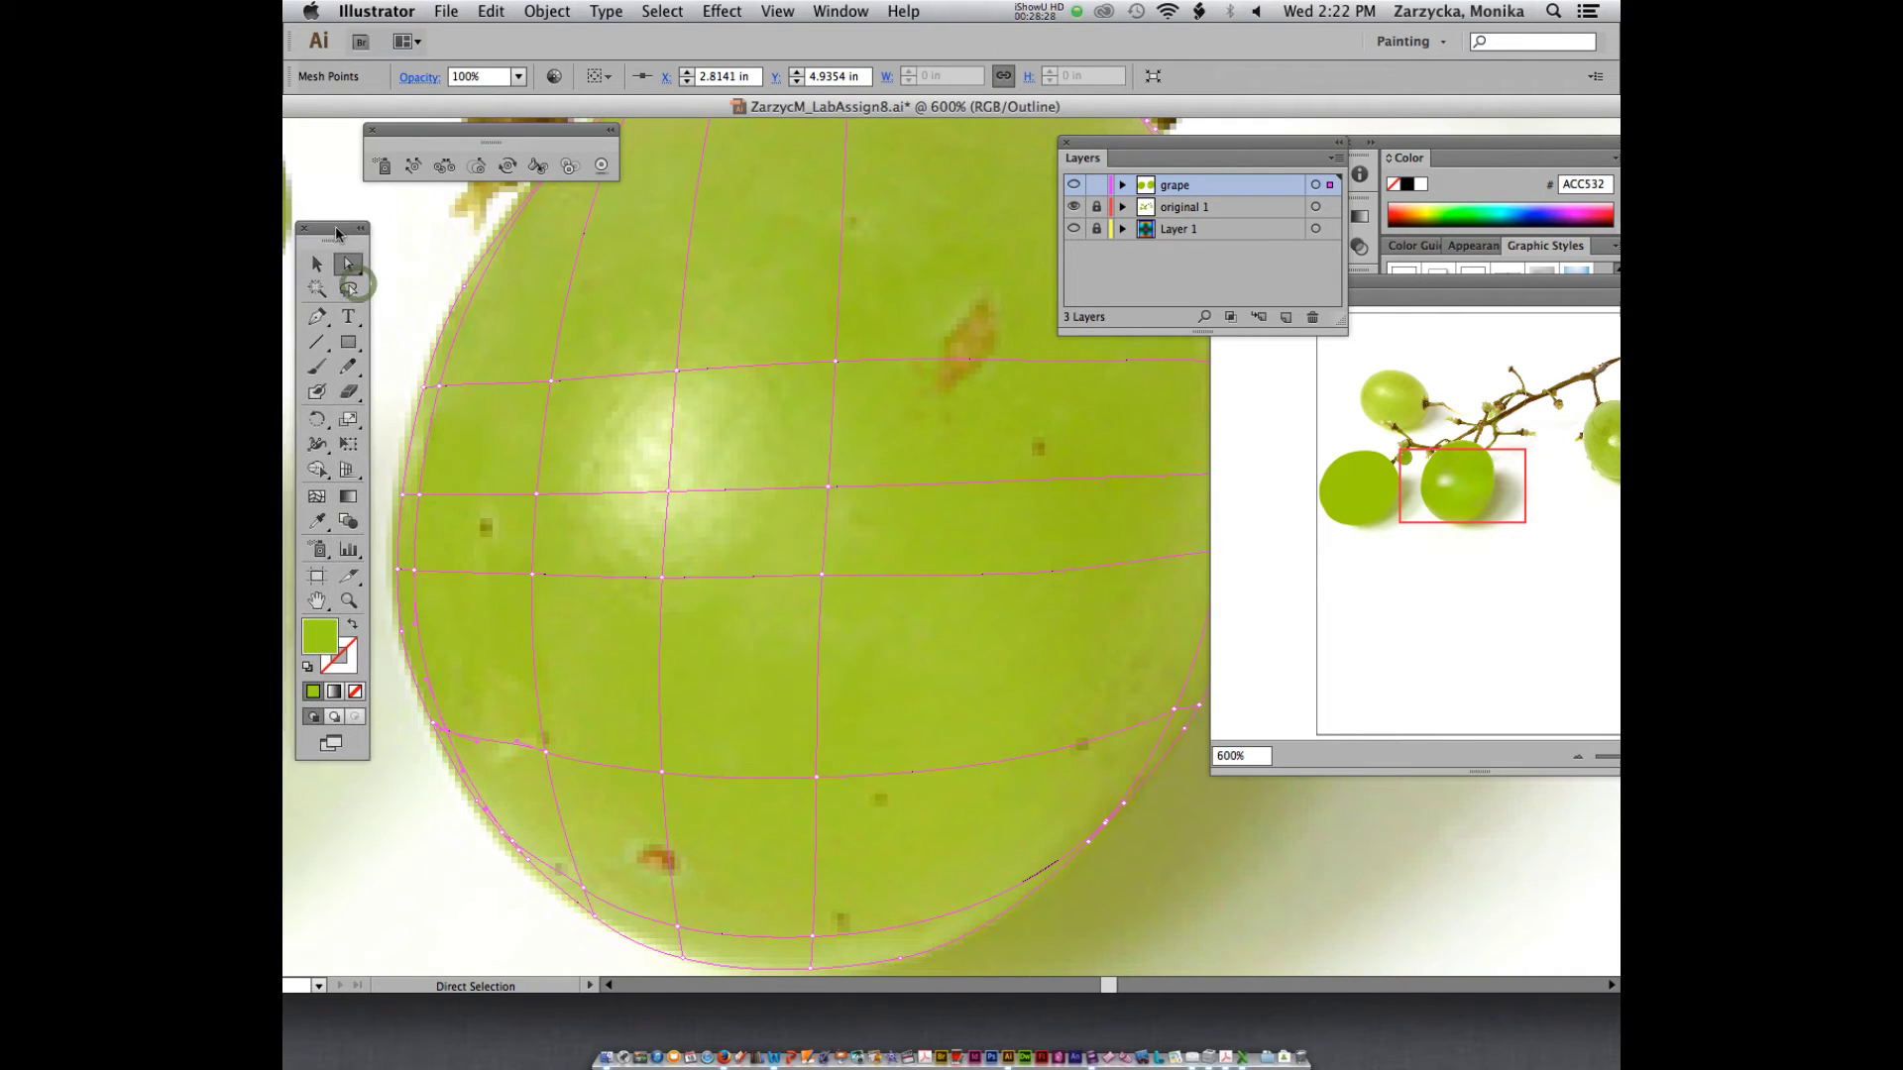
left_click(318, 520)
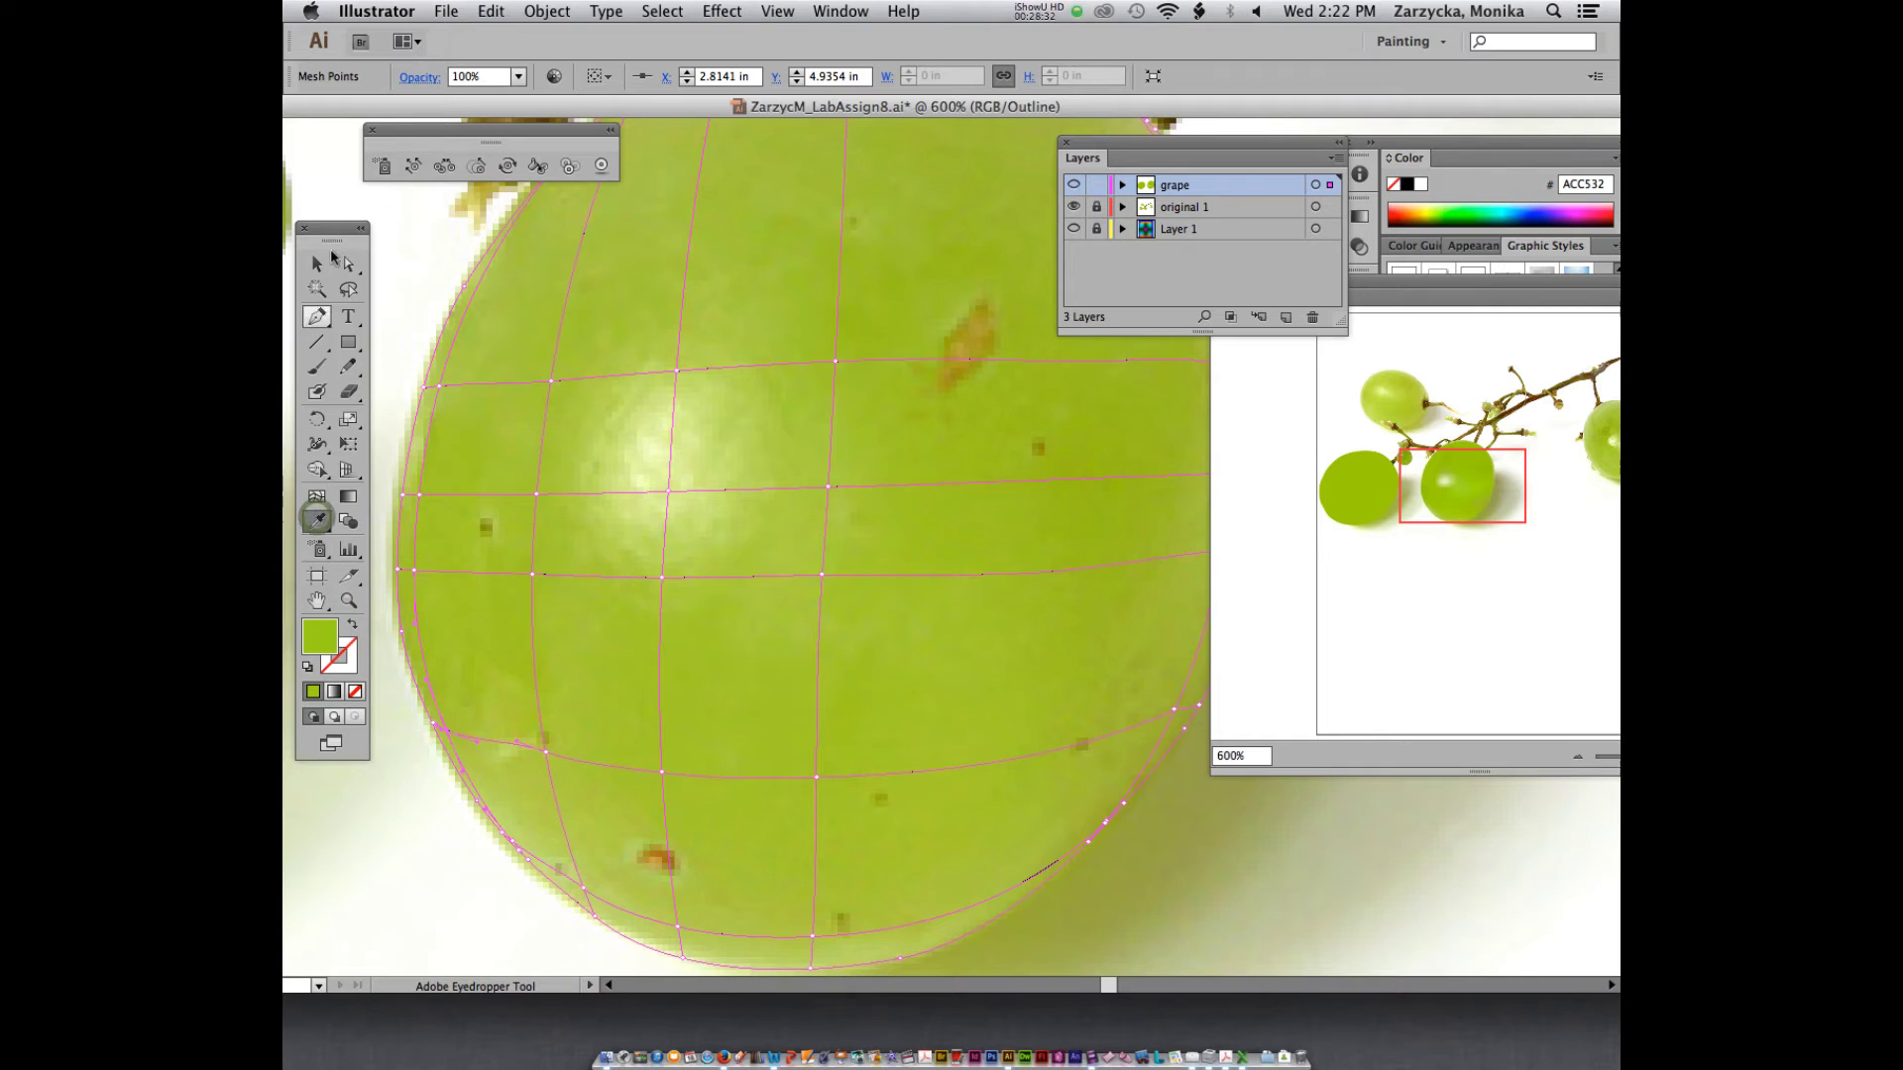
left_click(348, 262)
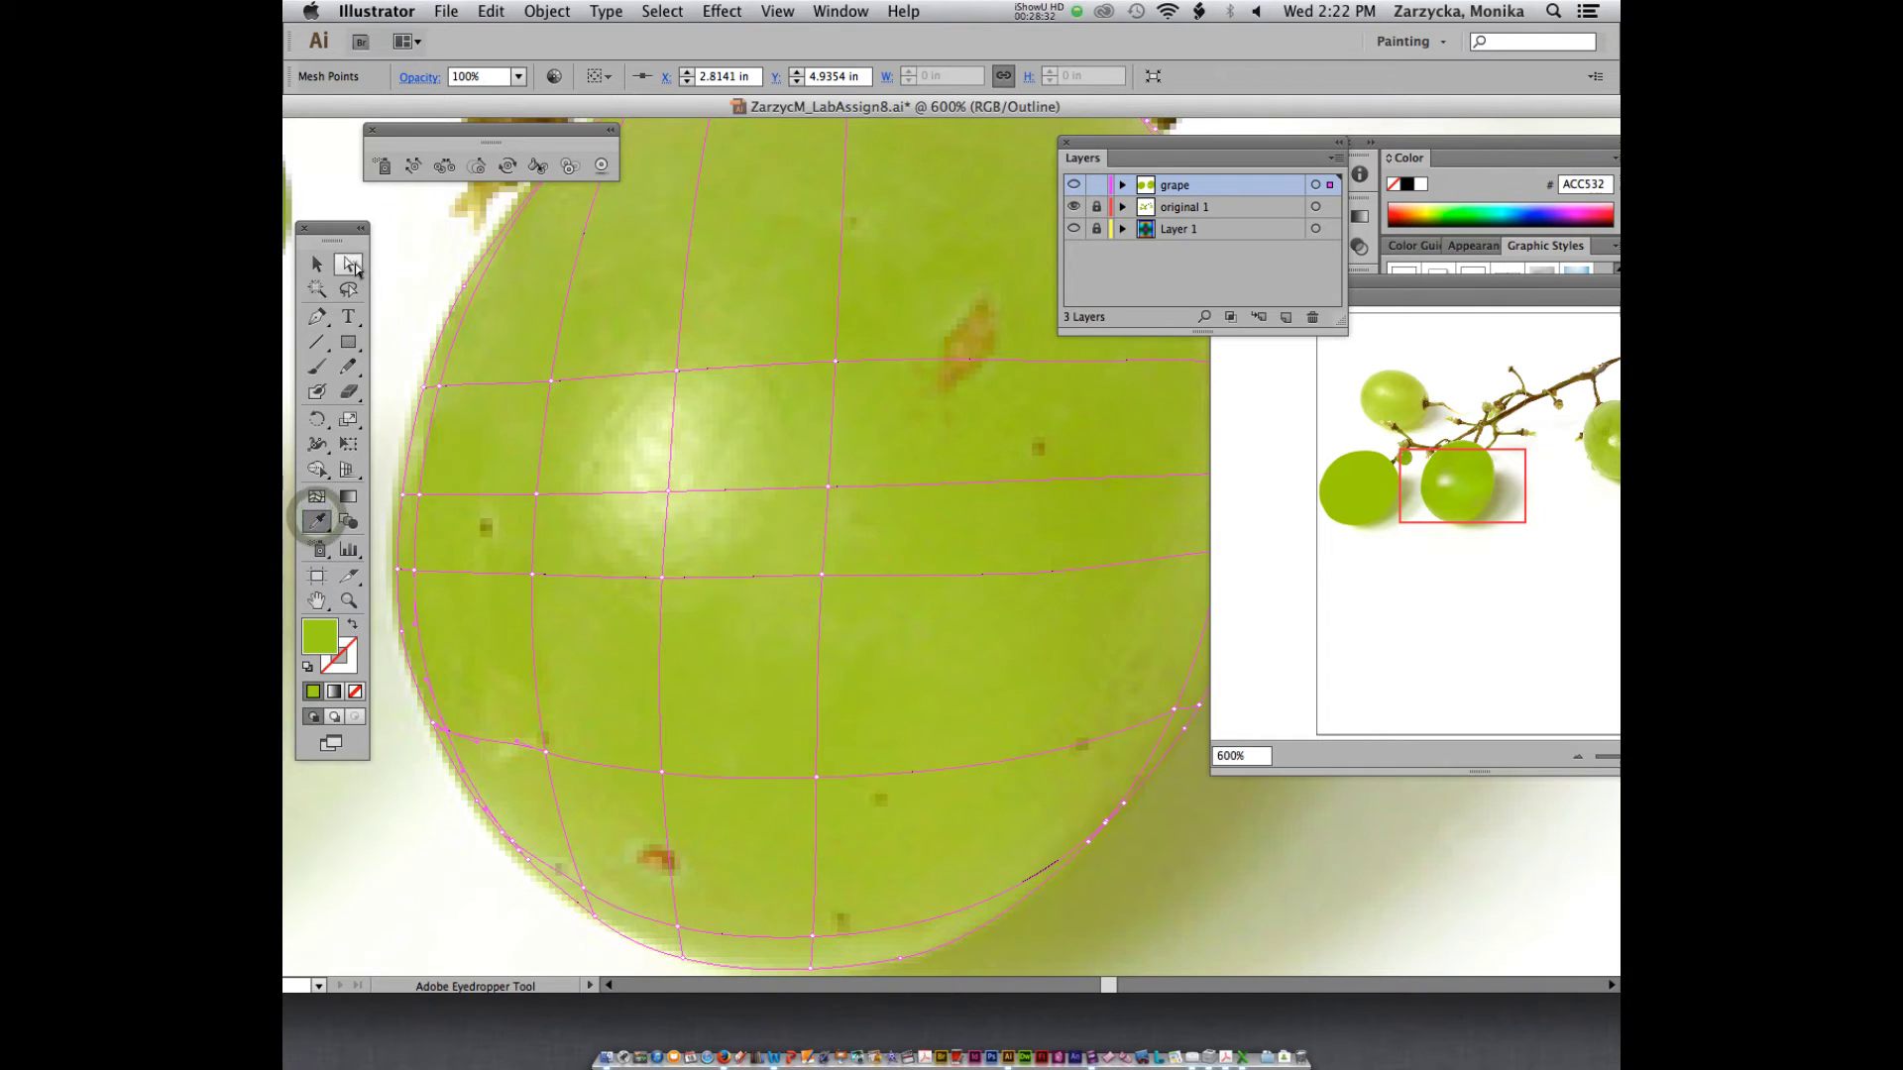
left_click(433, 729)
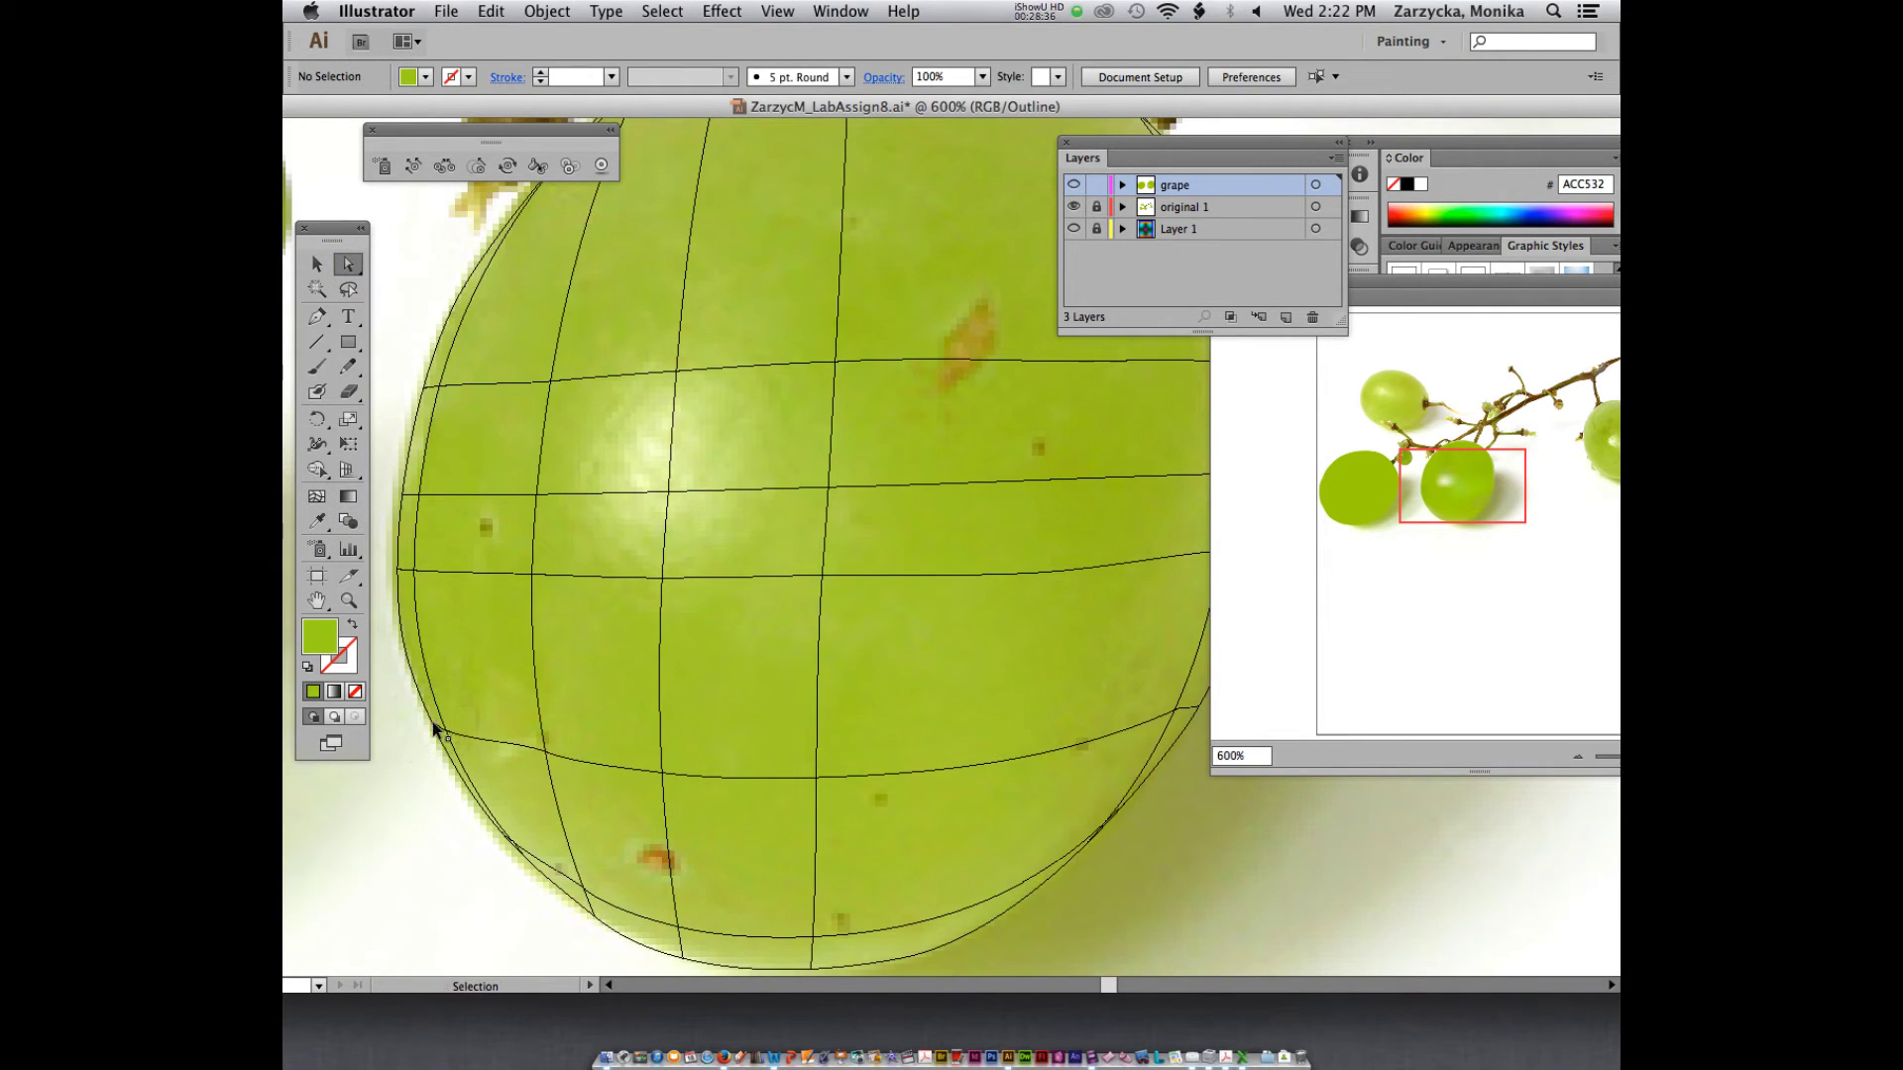
left_click(434, 731)
left_click(436, 733)
left_click(448, 734)
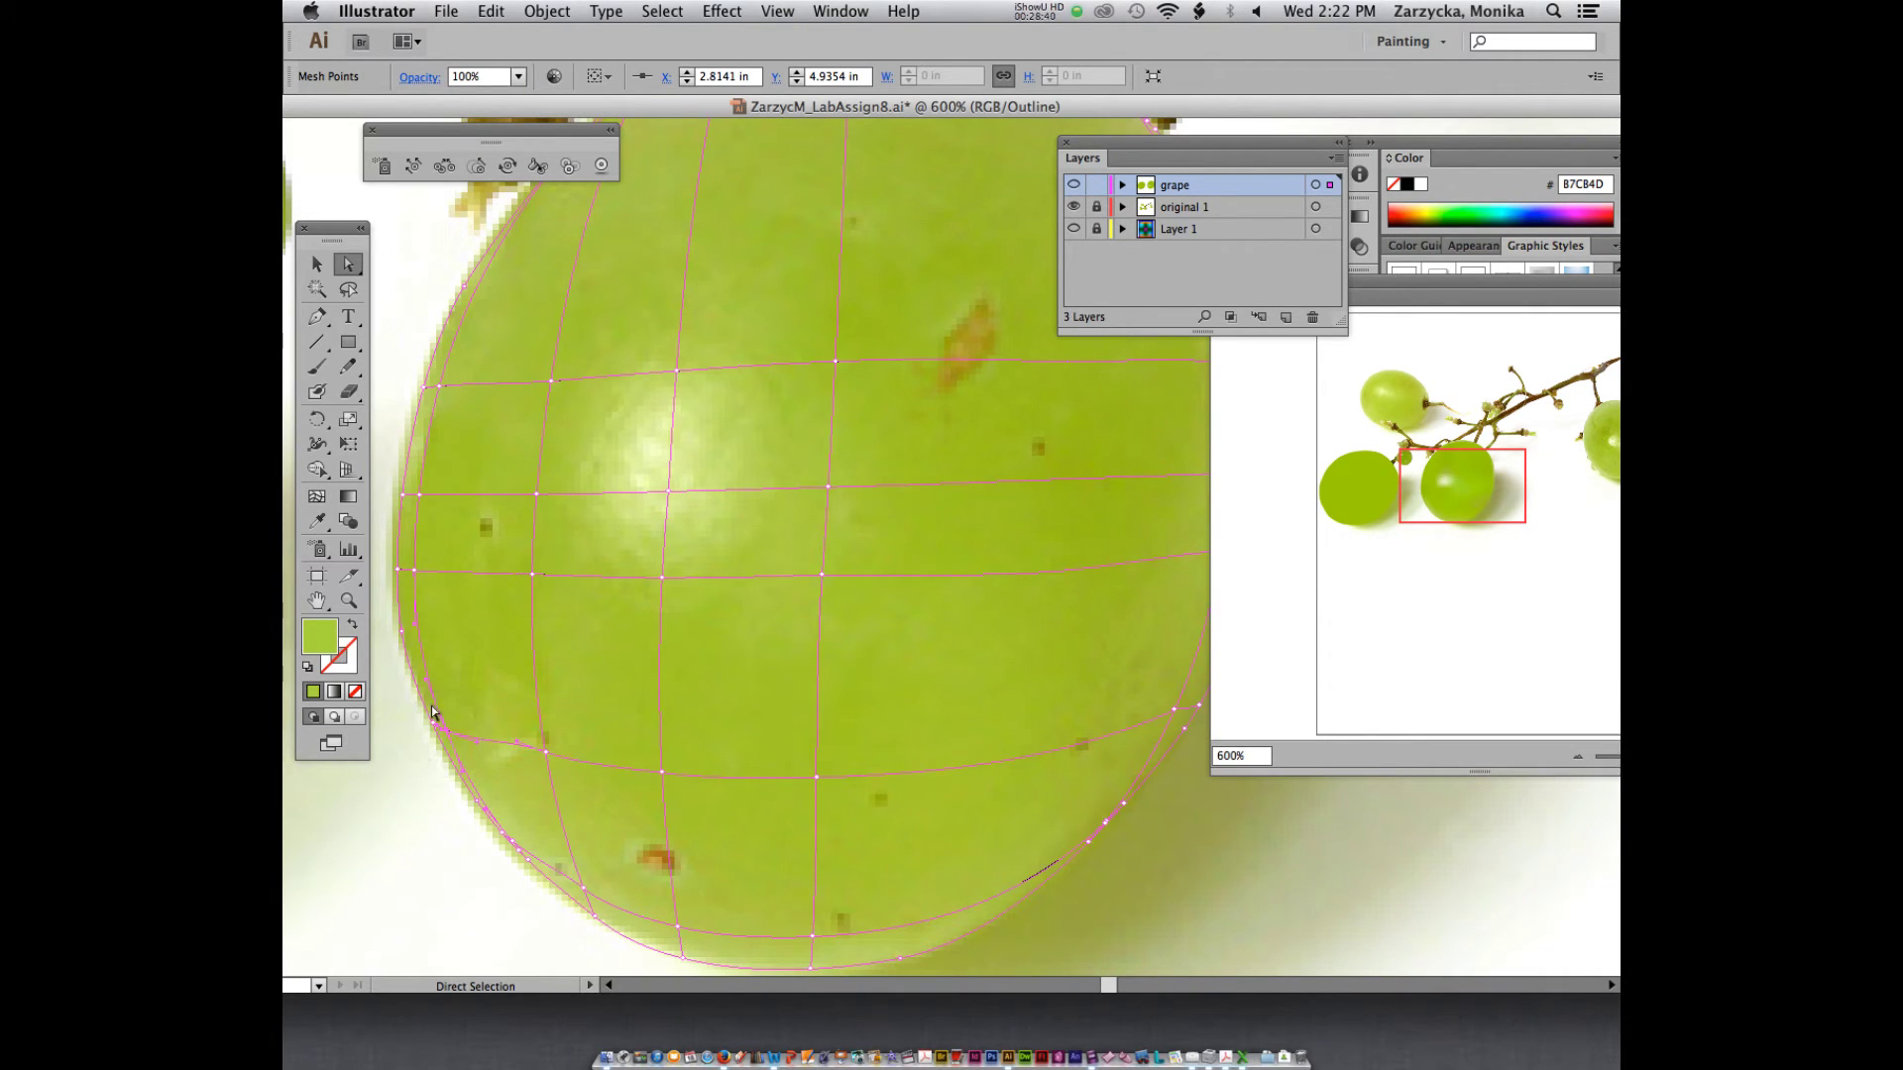
left_click(317, 521)
left_click(449, 725)
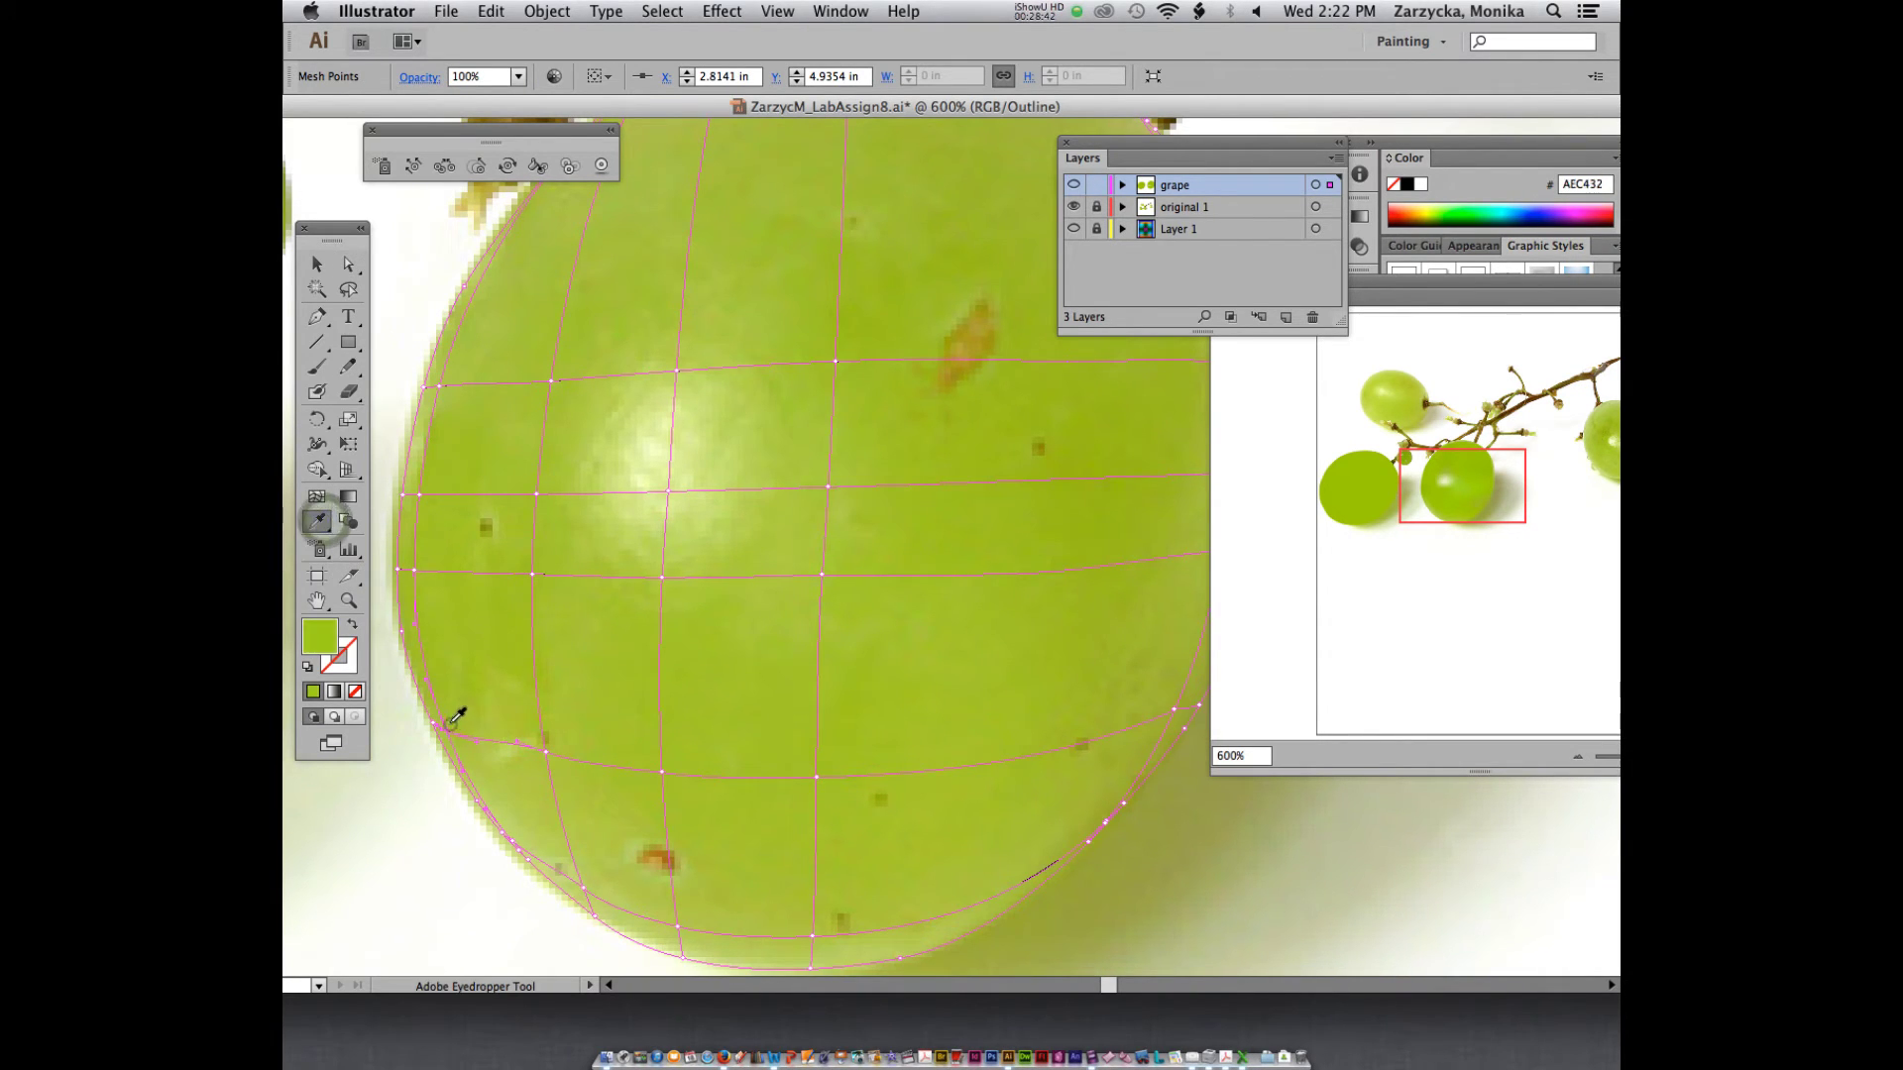
- Recolour the mesh point left of centre on the lower horizontal line with the green AFC830 sampled just above and left of it
left_click(348, 263)
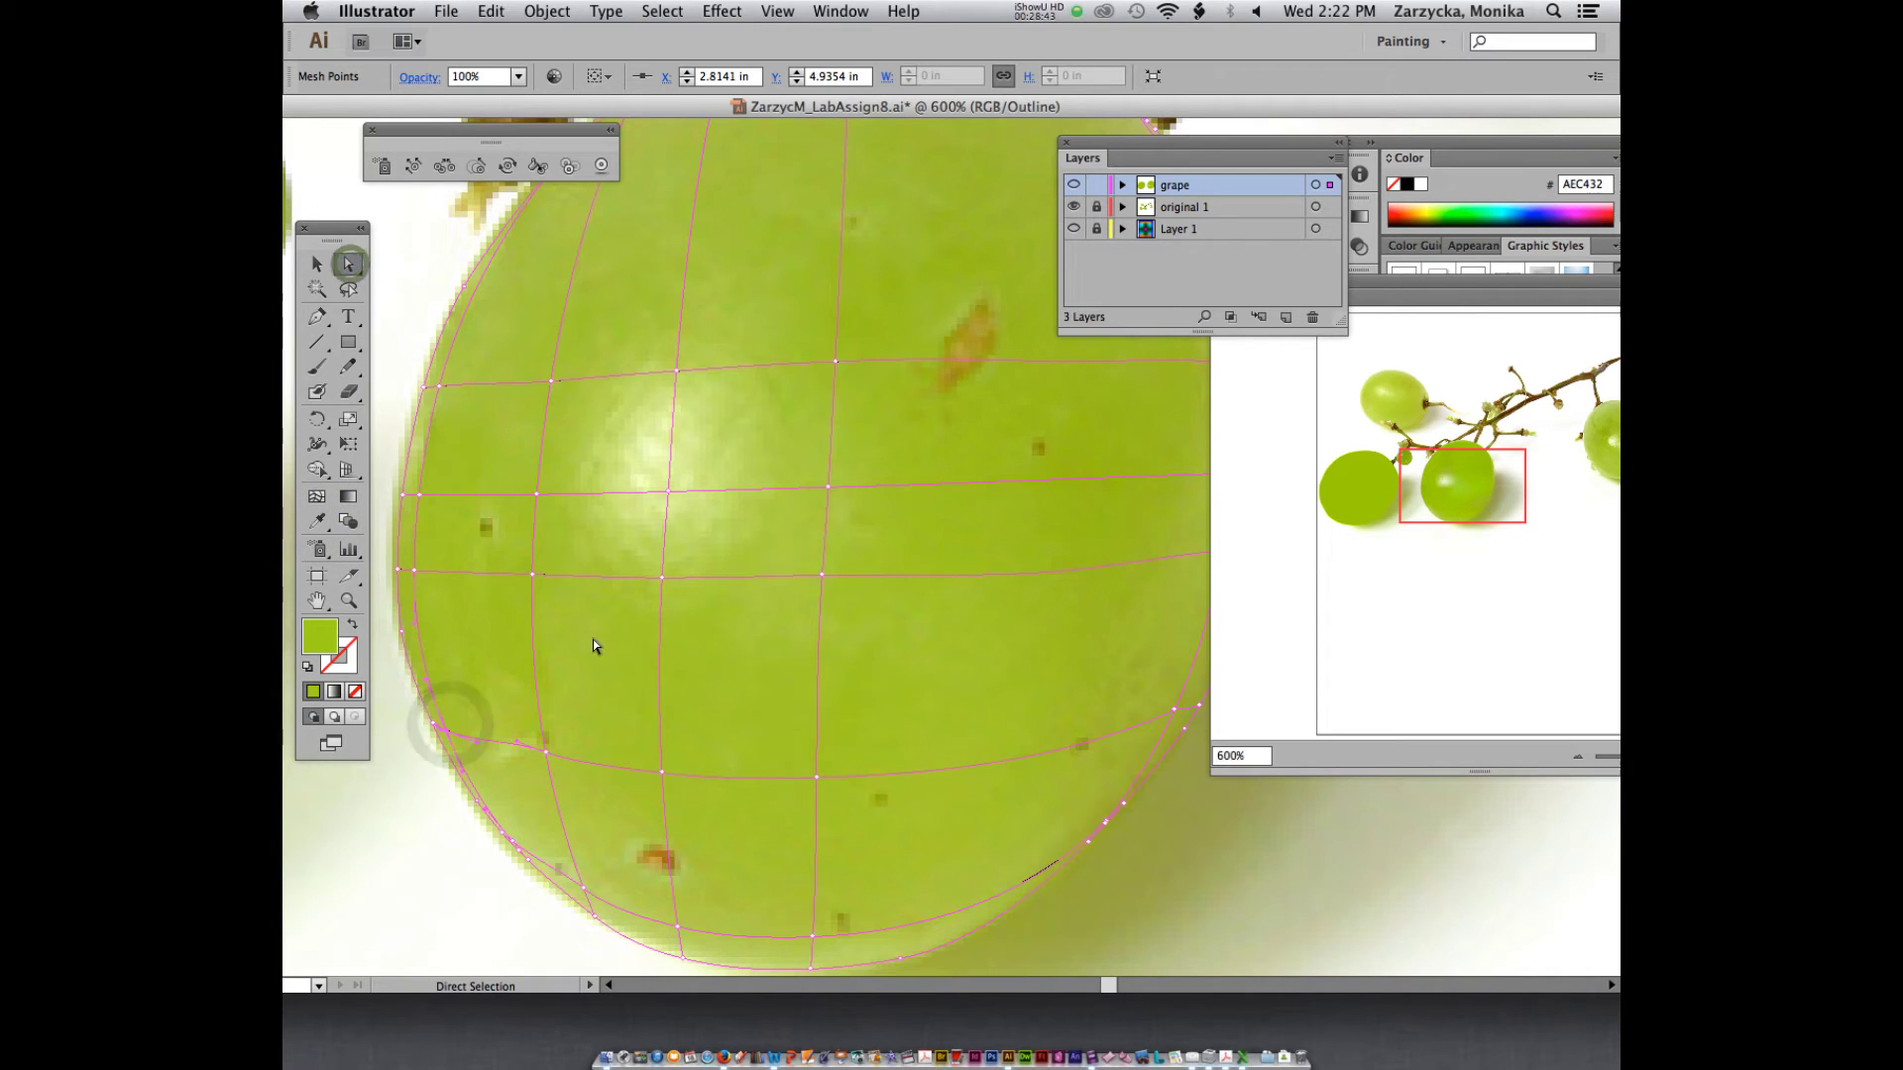
left_click(661, 773)
key("i")
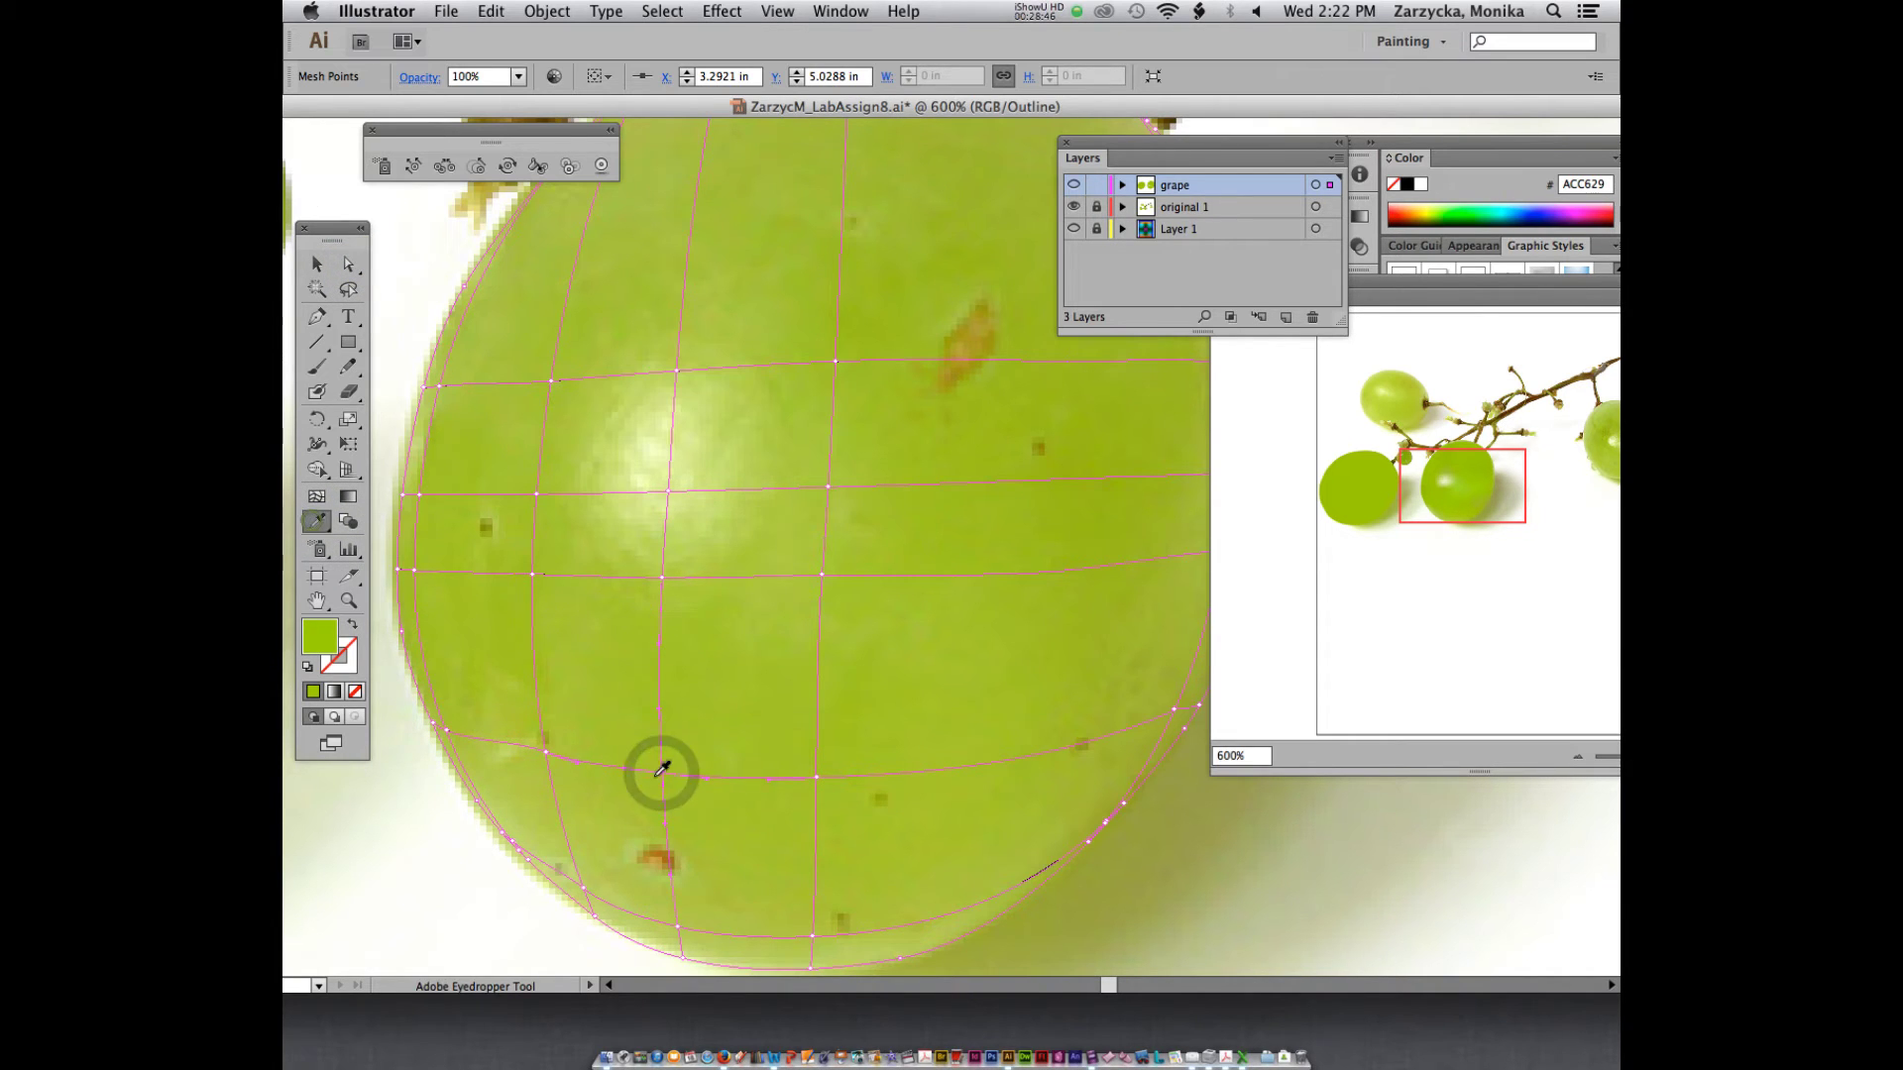
left_click(649, 755)
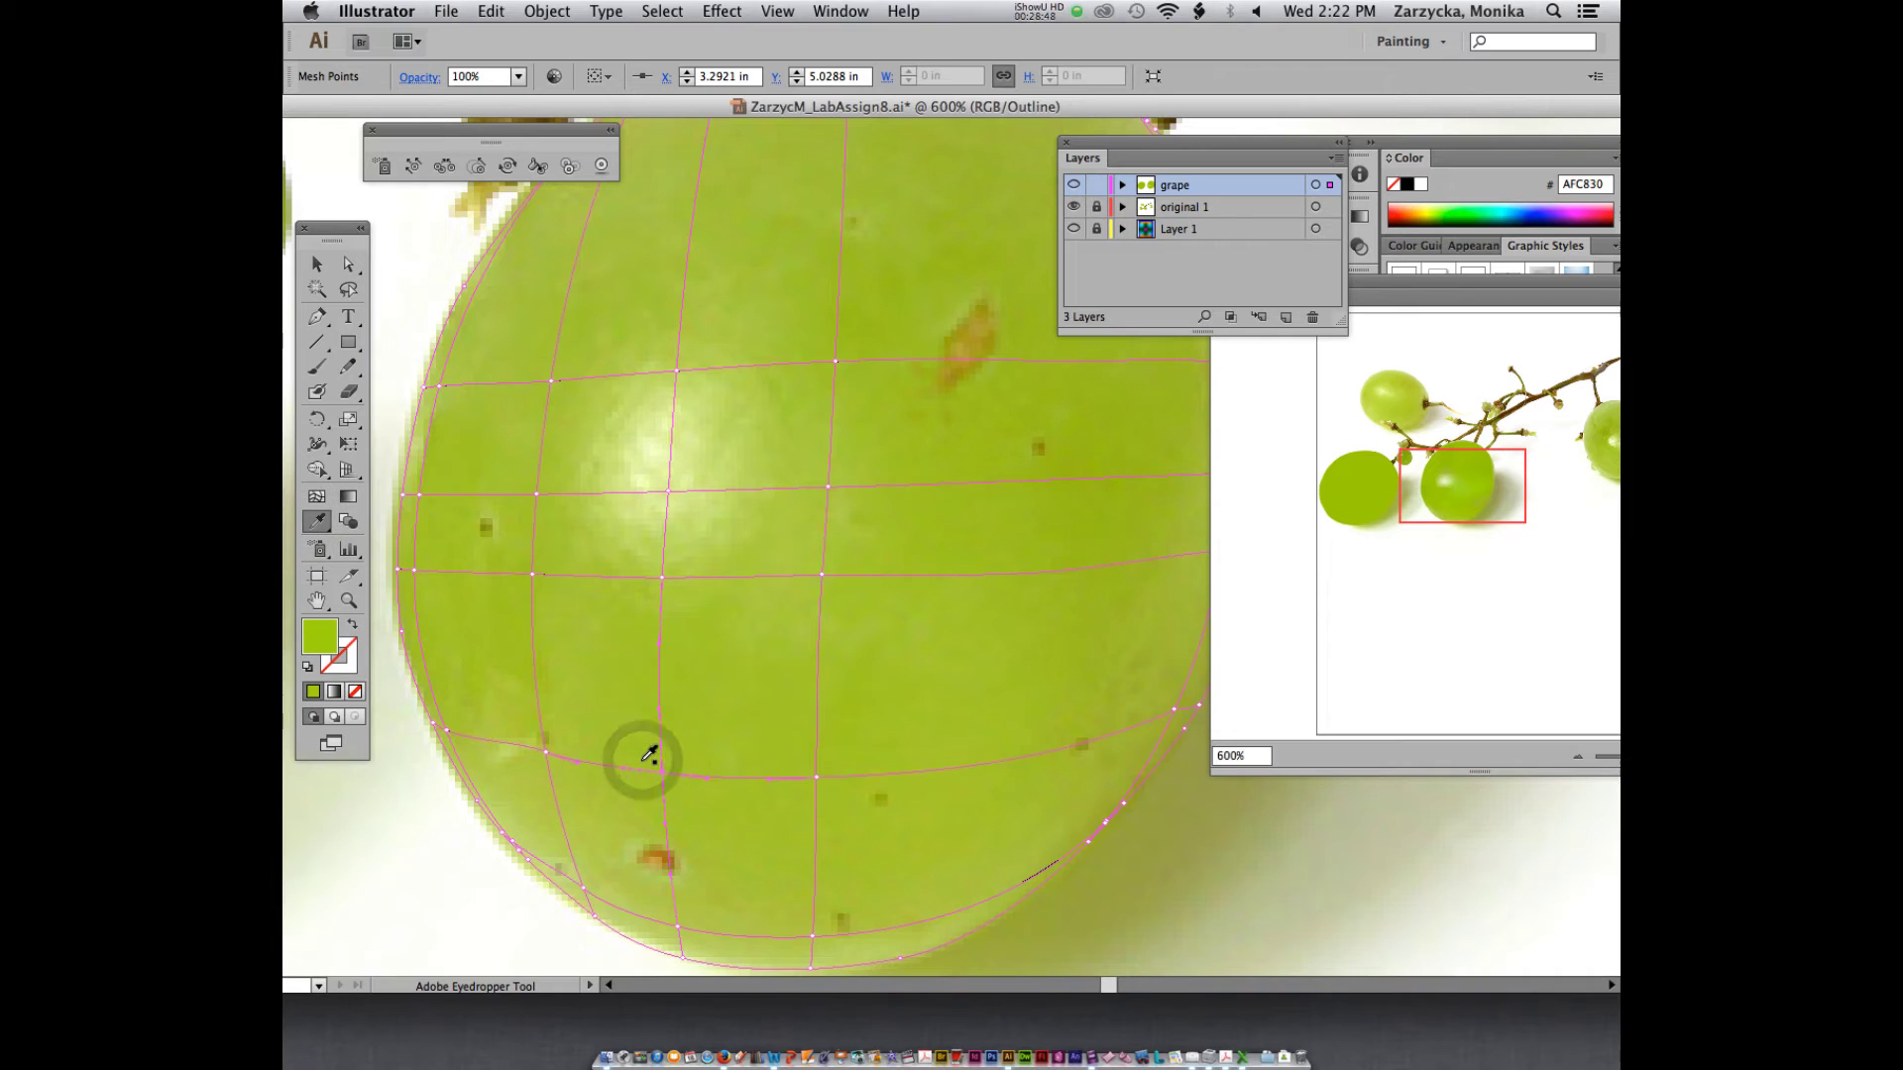
- Recolour the mesh point just inside the right rim on the lower horizontal line with an olive green sampled further inside the grape
left_click(348, 262)
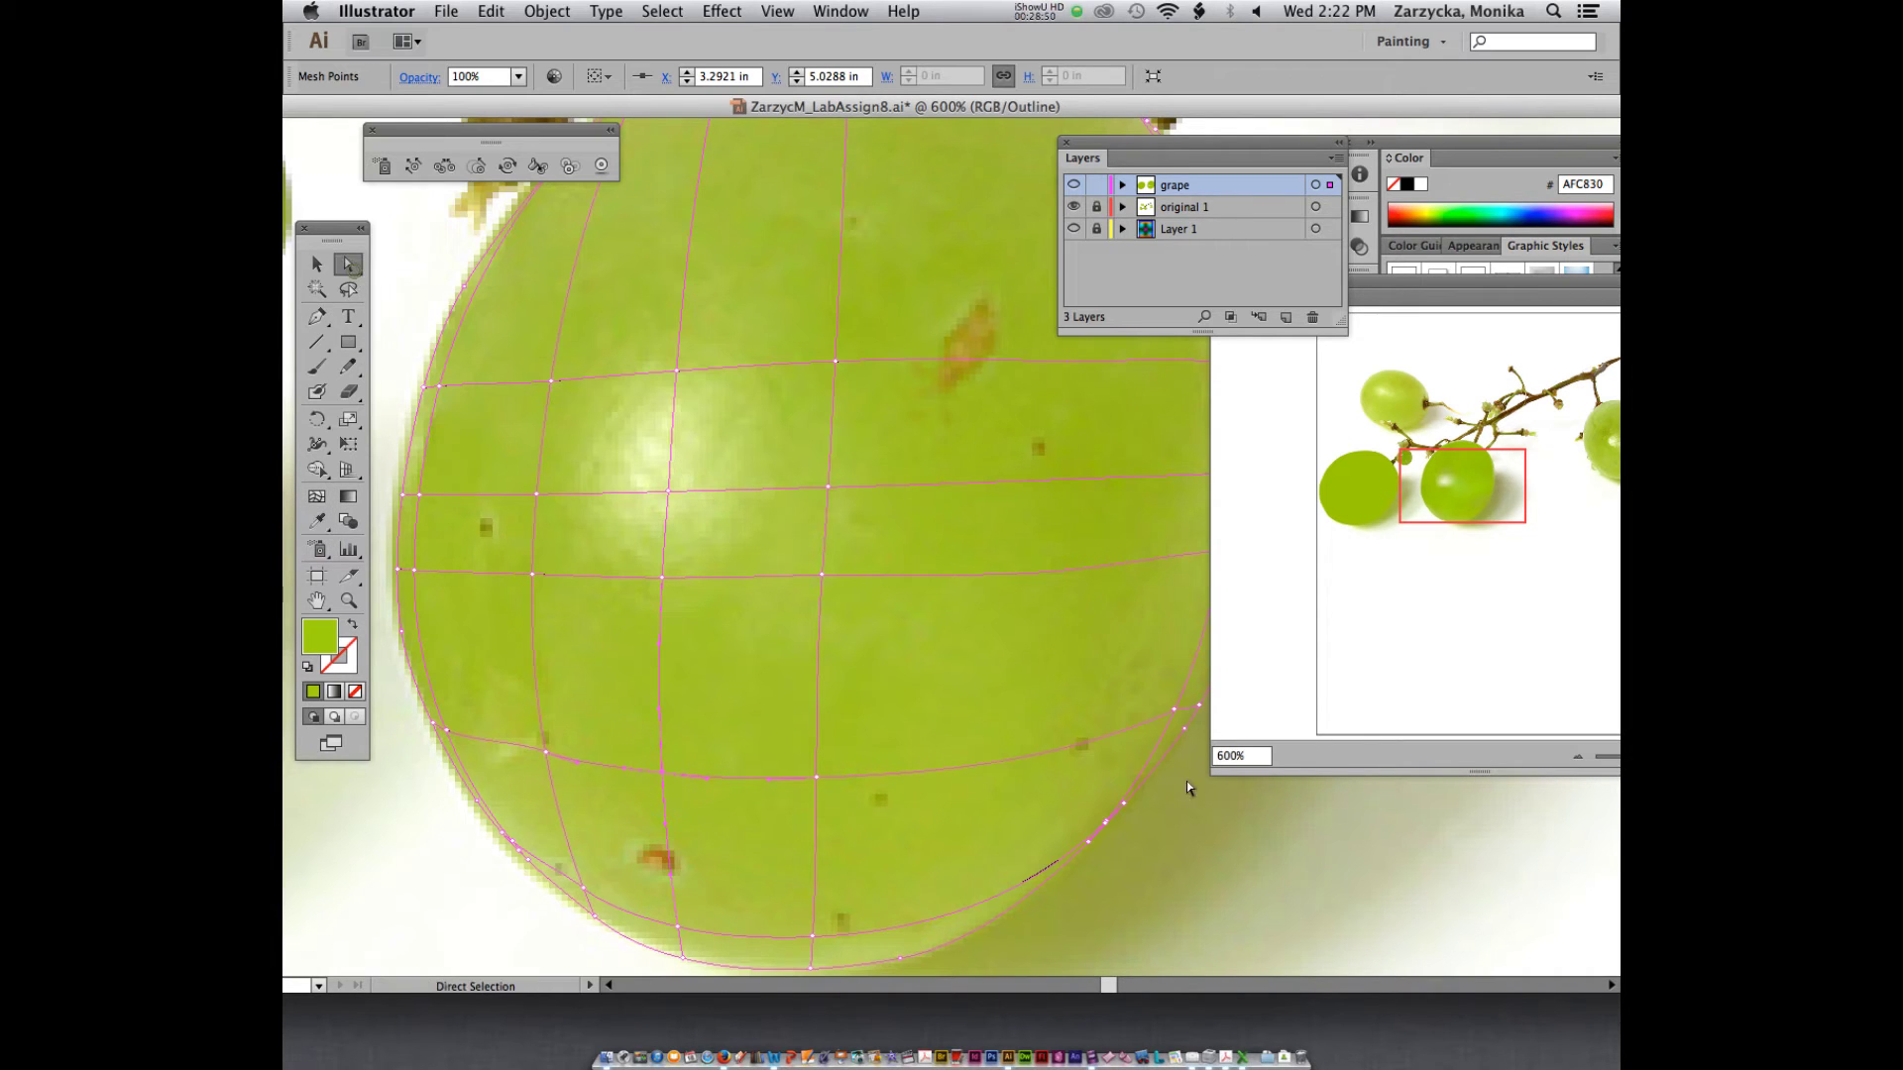
left_click(1173, 710)
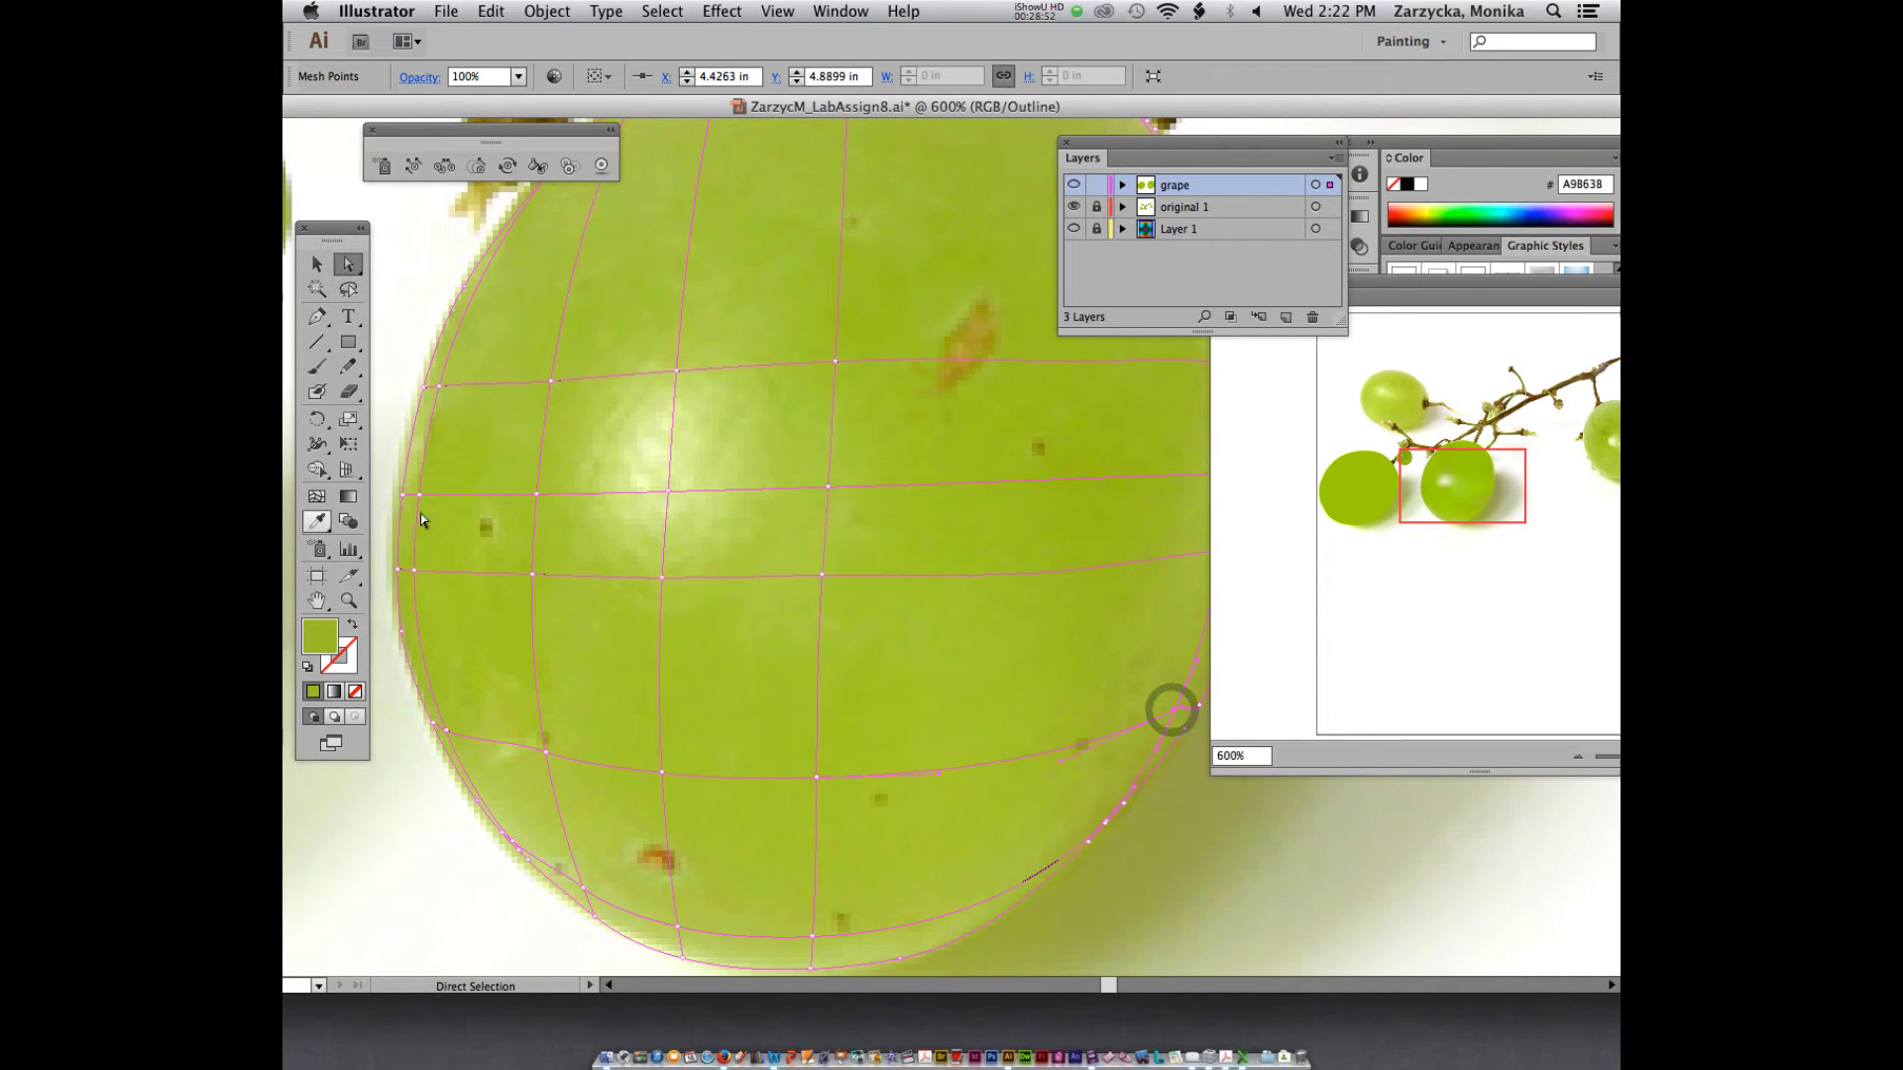
left_click(316, 522)
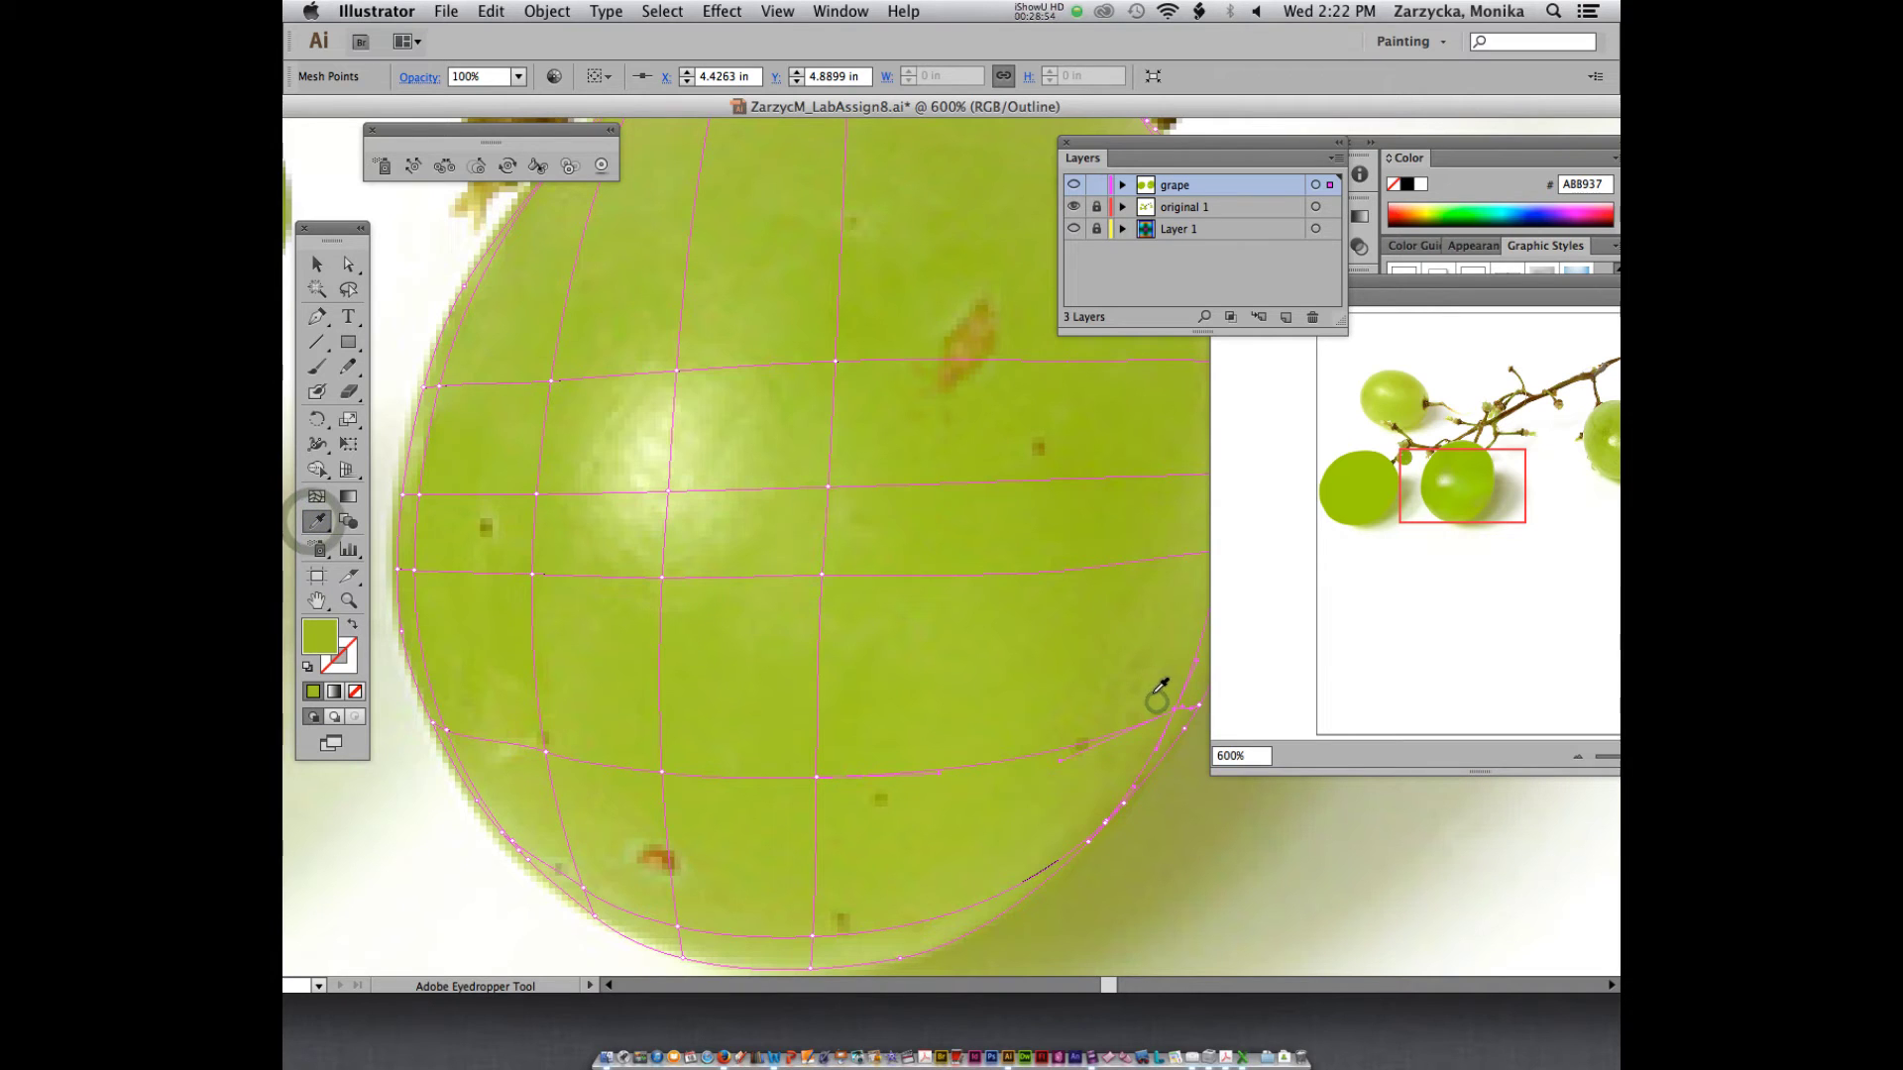
left_click(1155, 702)
left_click(1100, 672)
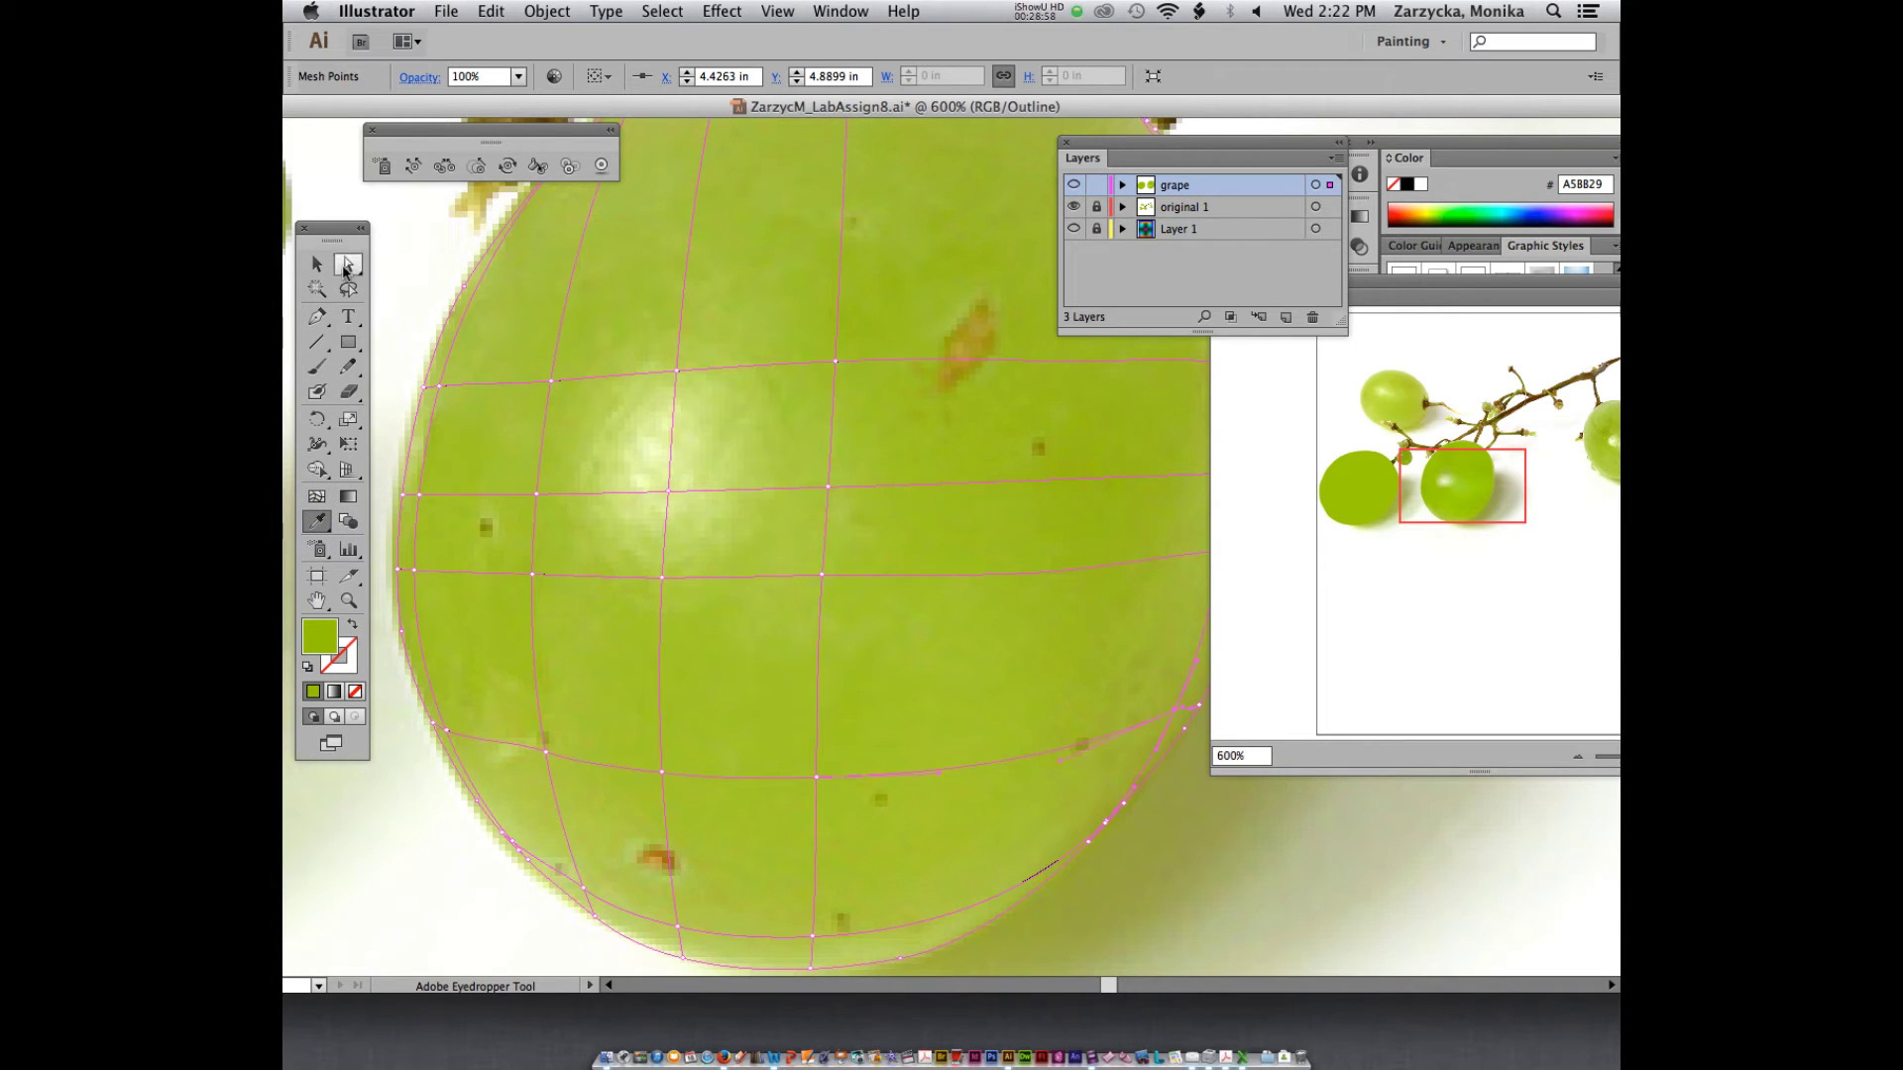
- Recolour the left rim anchor of the horizontal line just below the highlight with the green AAC428 sampled from the adjacent photo
left_click(329, 269)
left_click(345, 265)
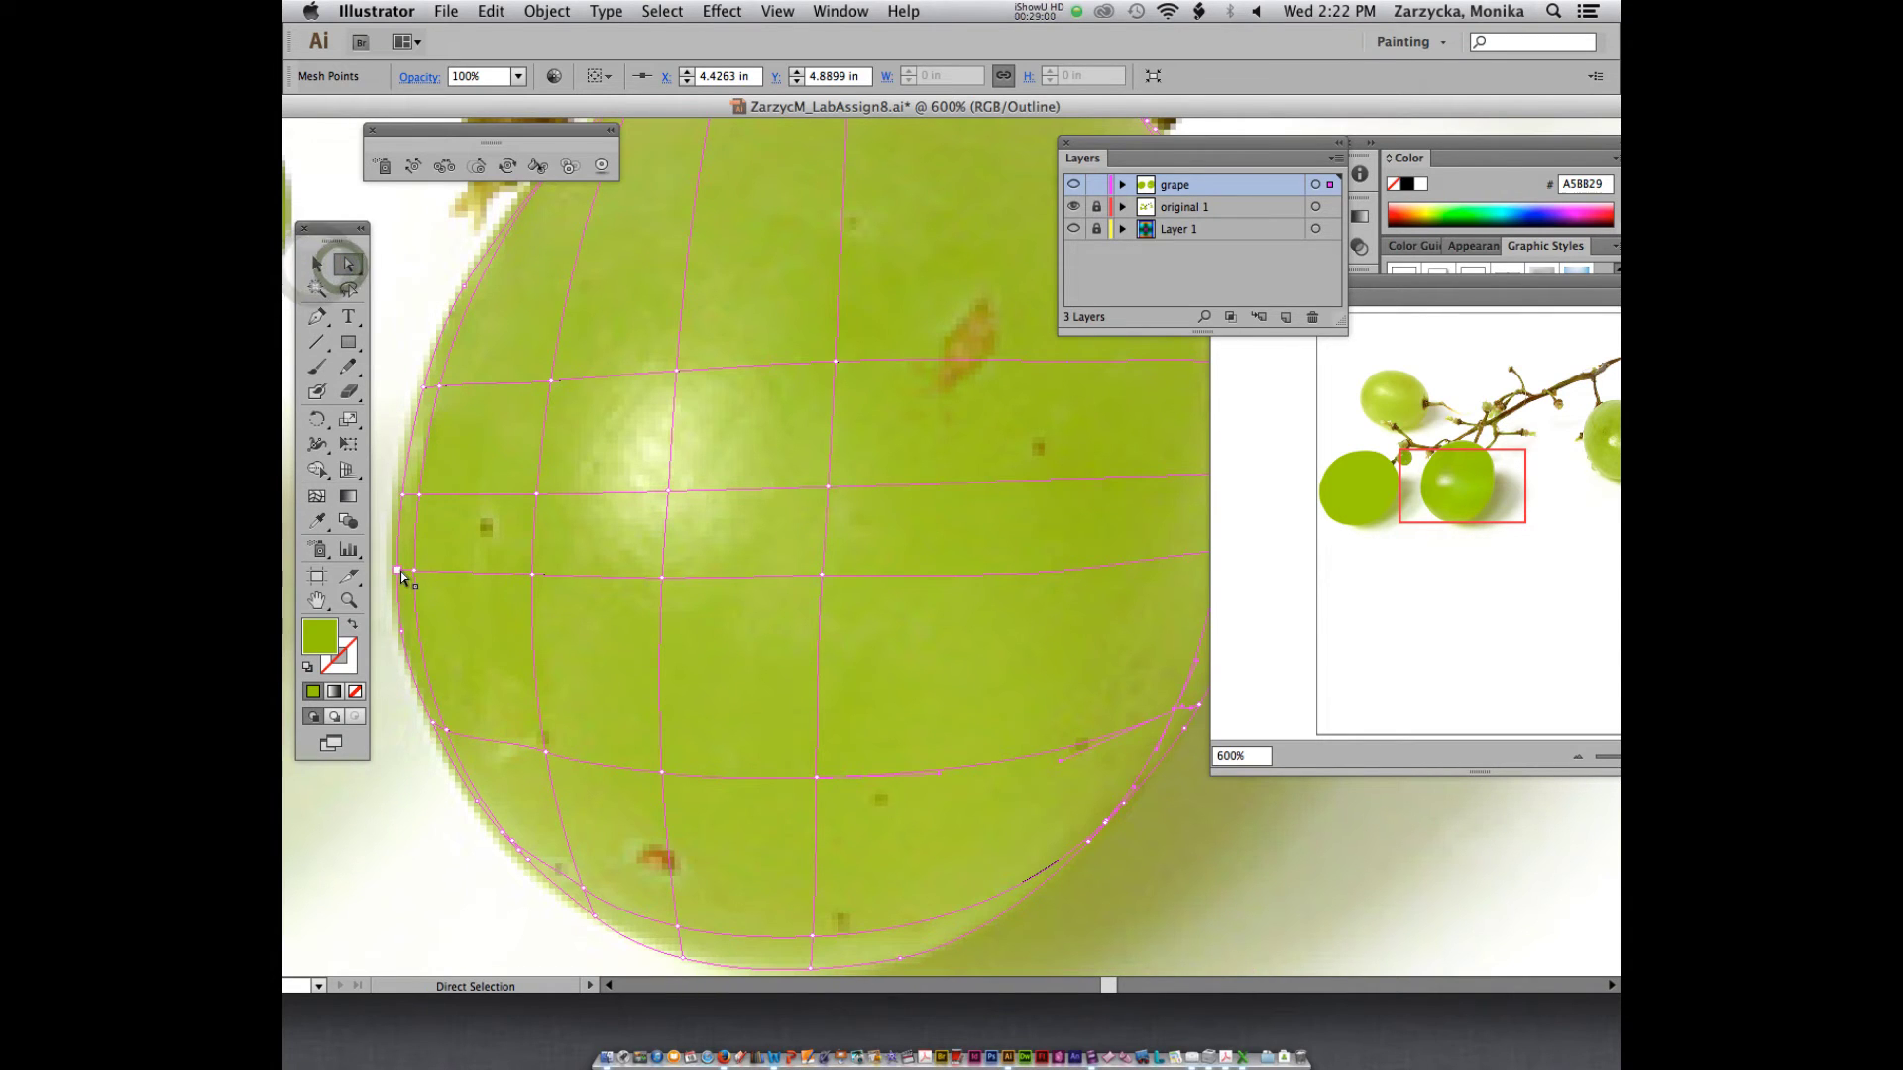
left_click(399, 571)
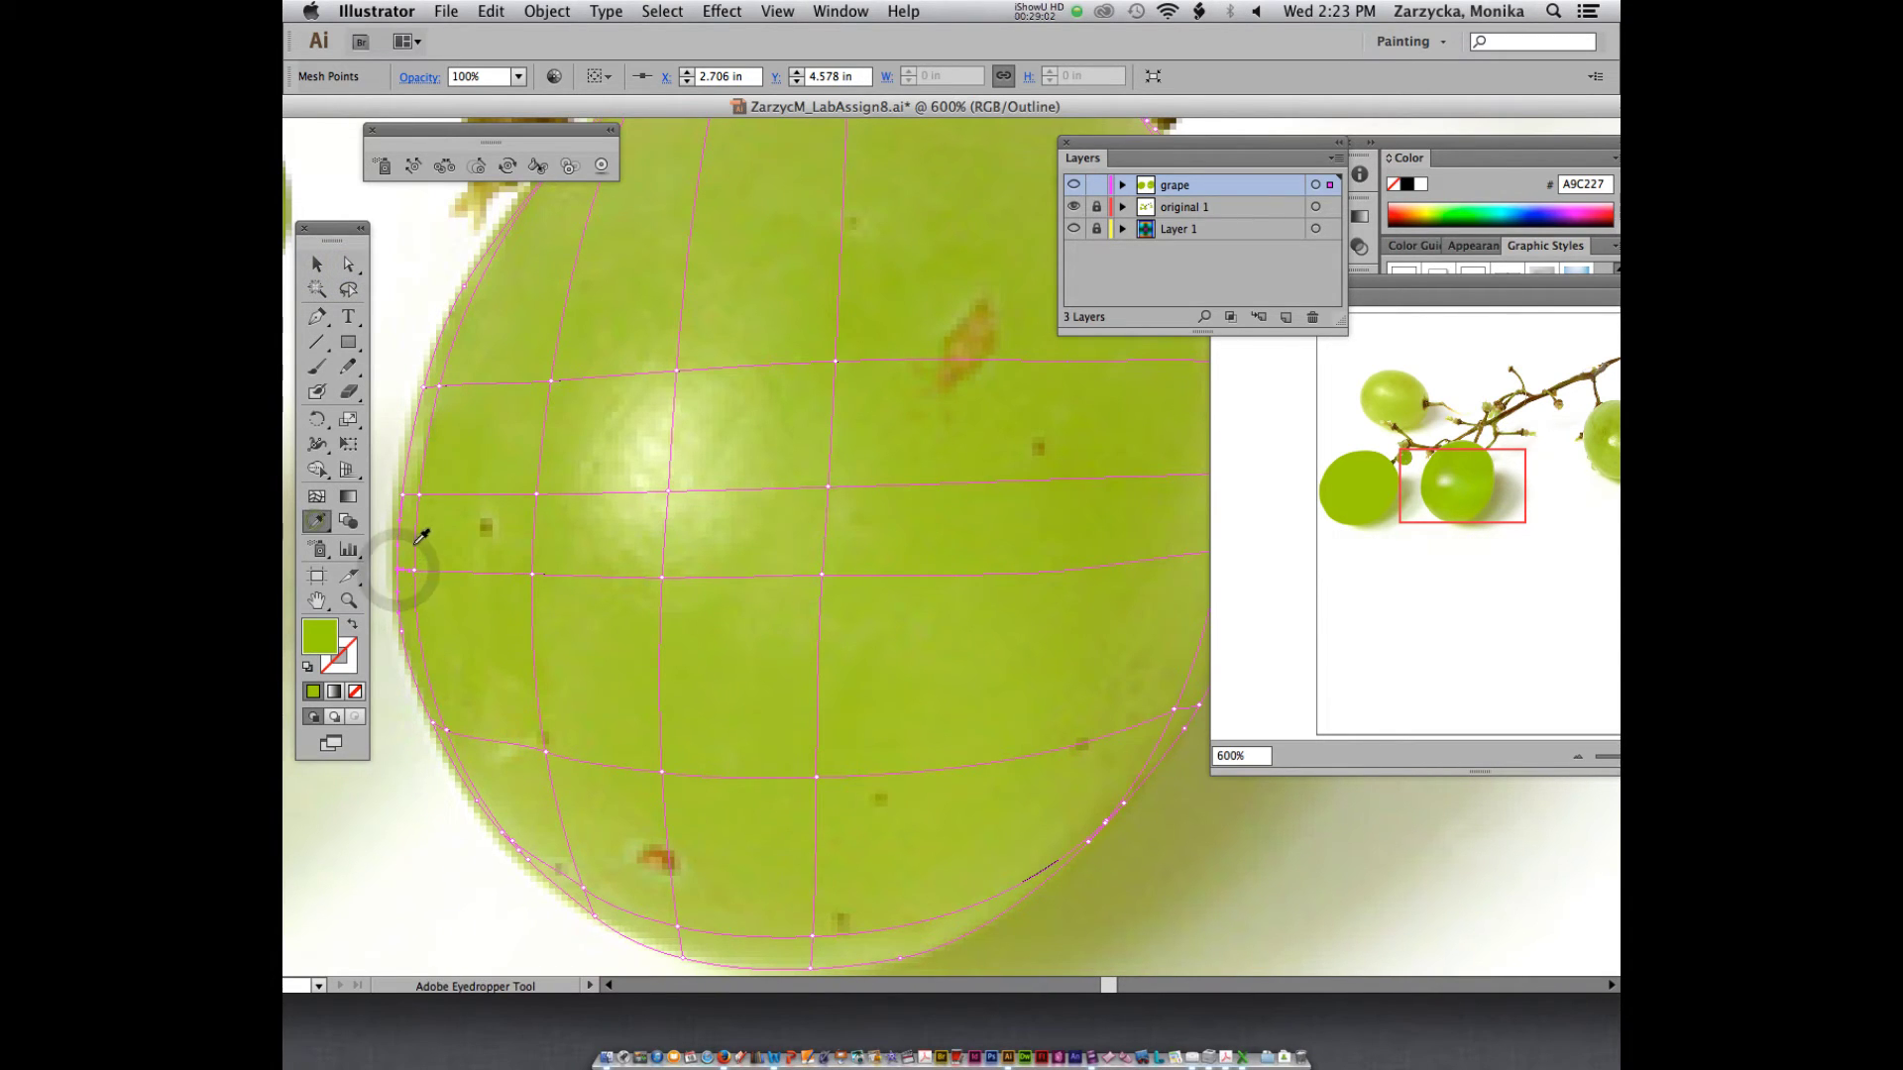
left_click(316, 520)
left_click(406, 558)
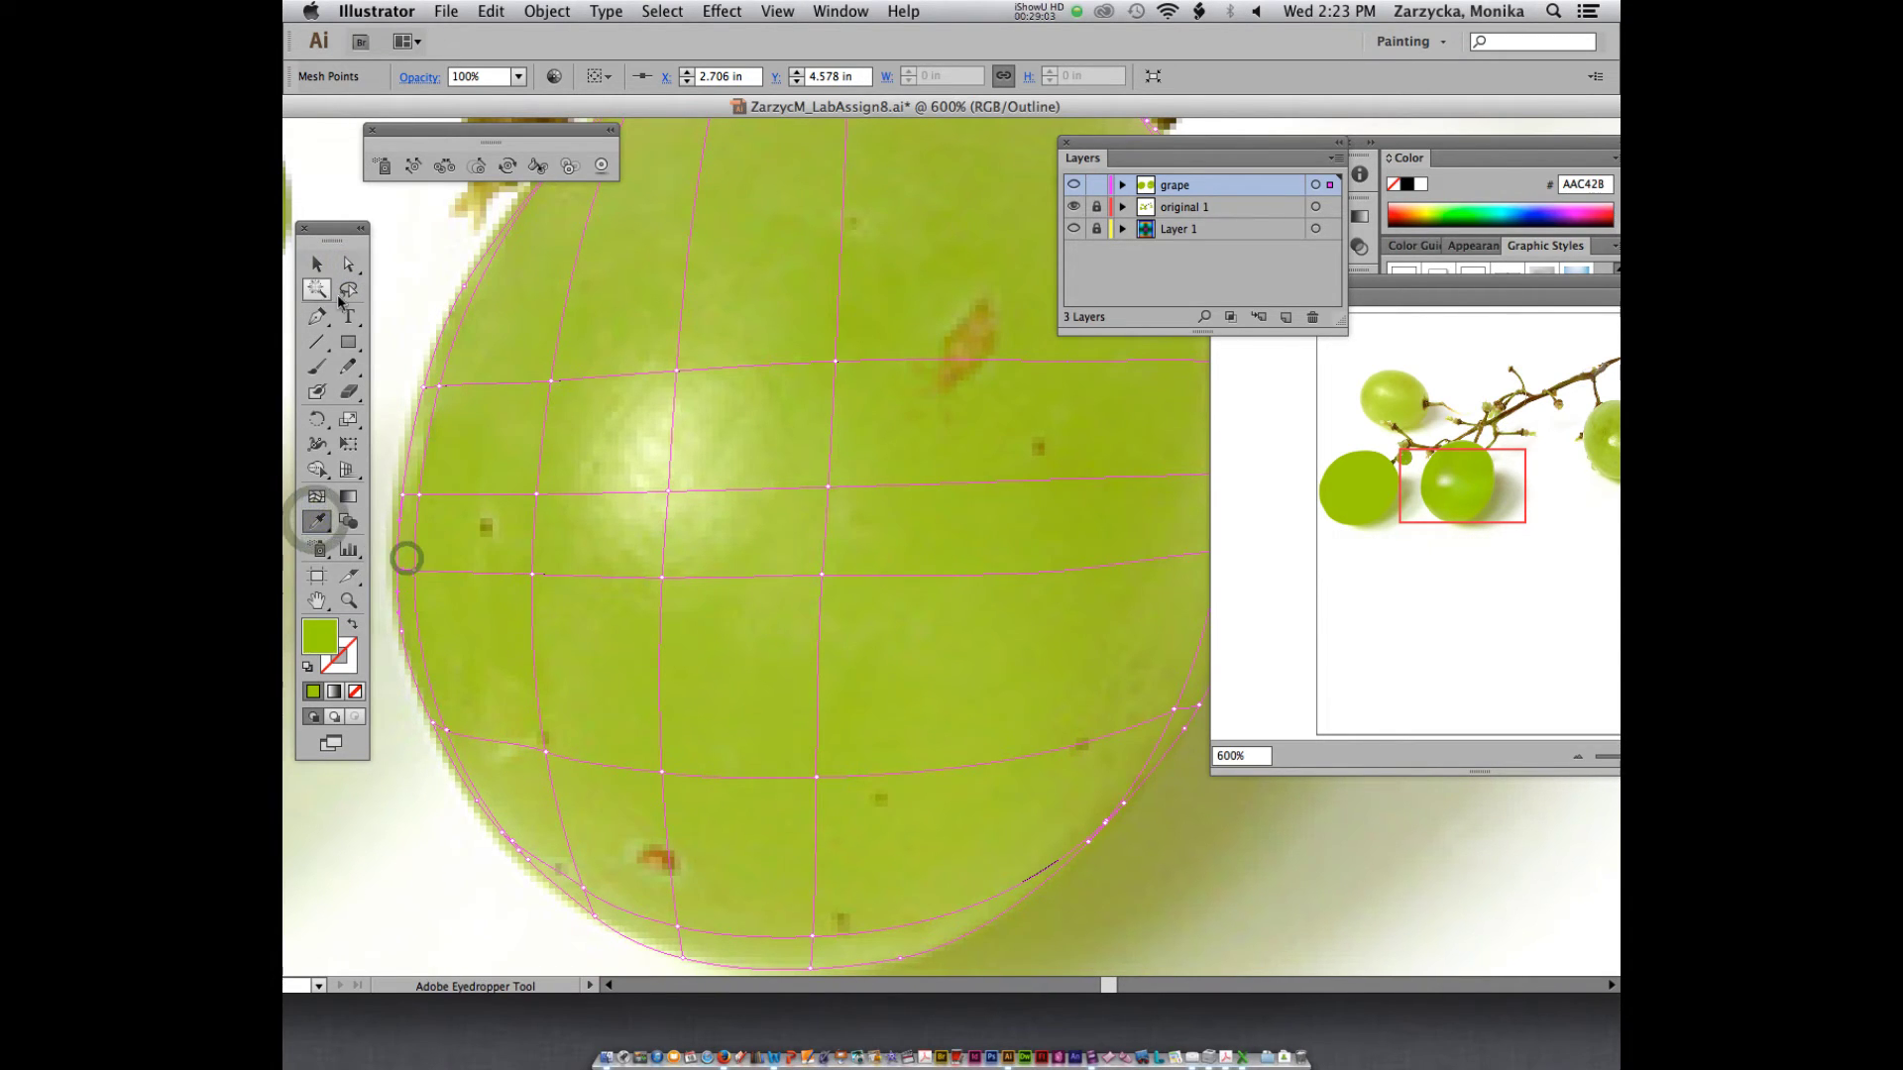
- Recolour the mesh point just inside the left rim on the horizontal line below the highlight with the sampled green ACC22F
left_click(414, 573)
key("i")
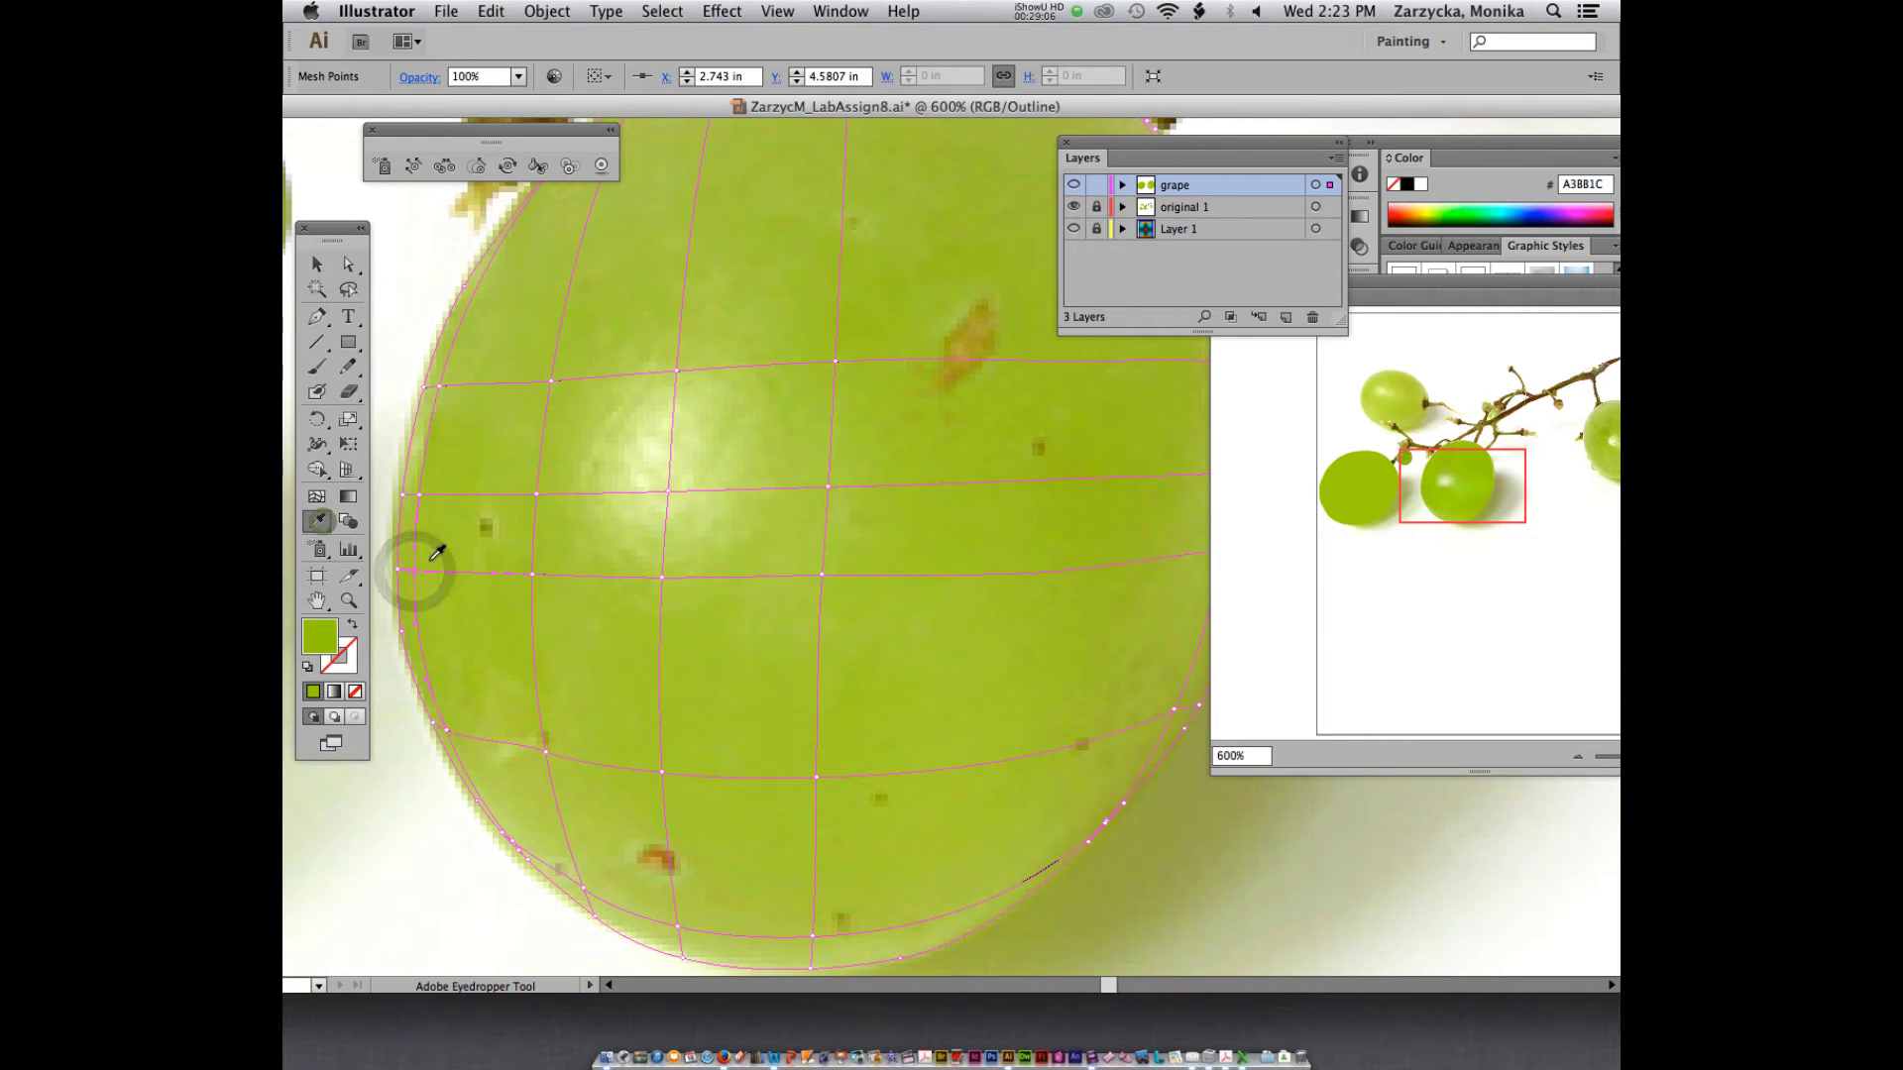
left_click(424, 559)
- Recolour the mesh point just inside the left rim on the horizontal line crossing the highlight with a green sampled beside it
key("a")
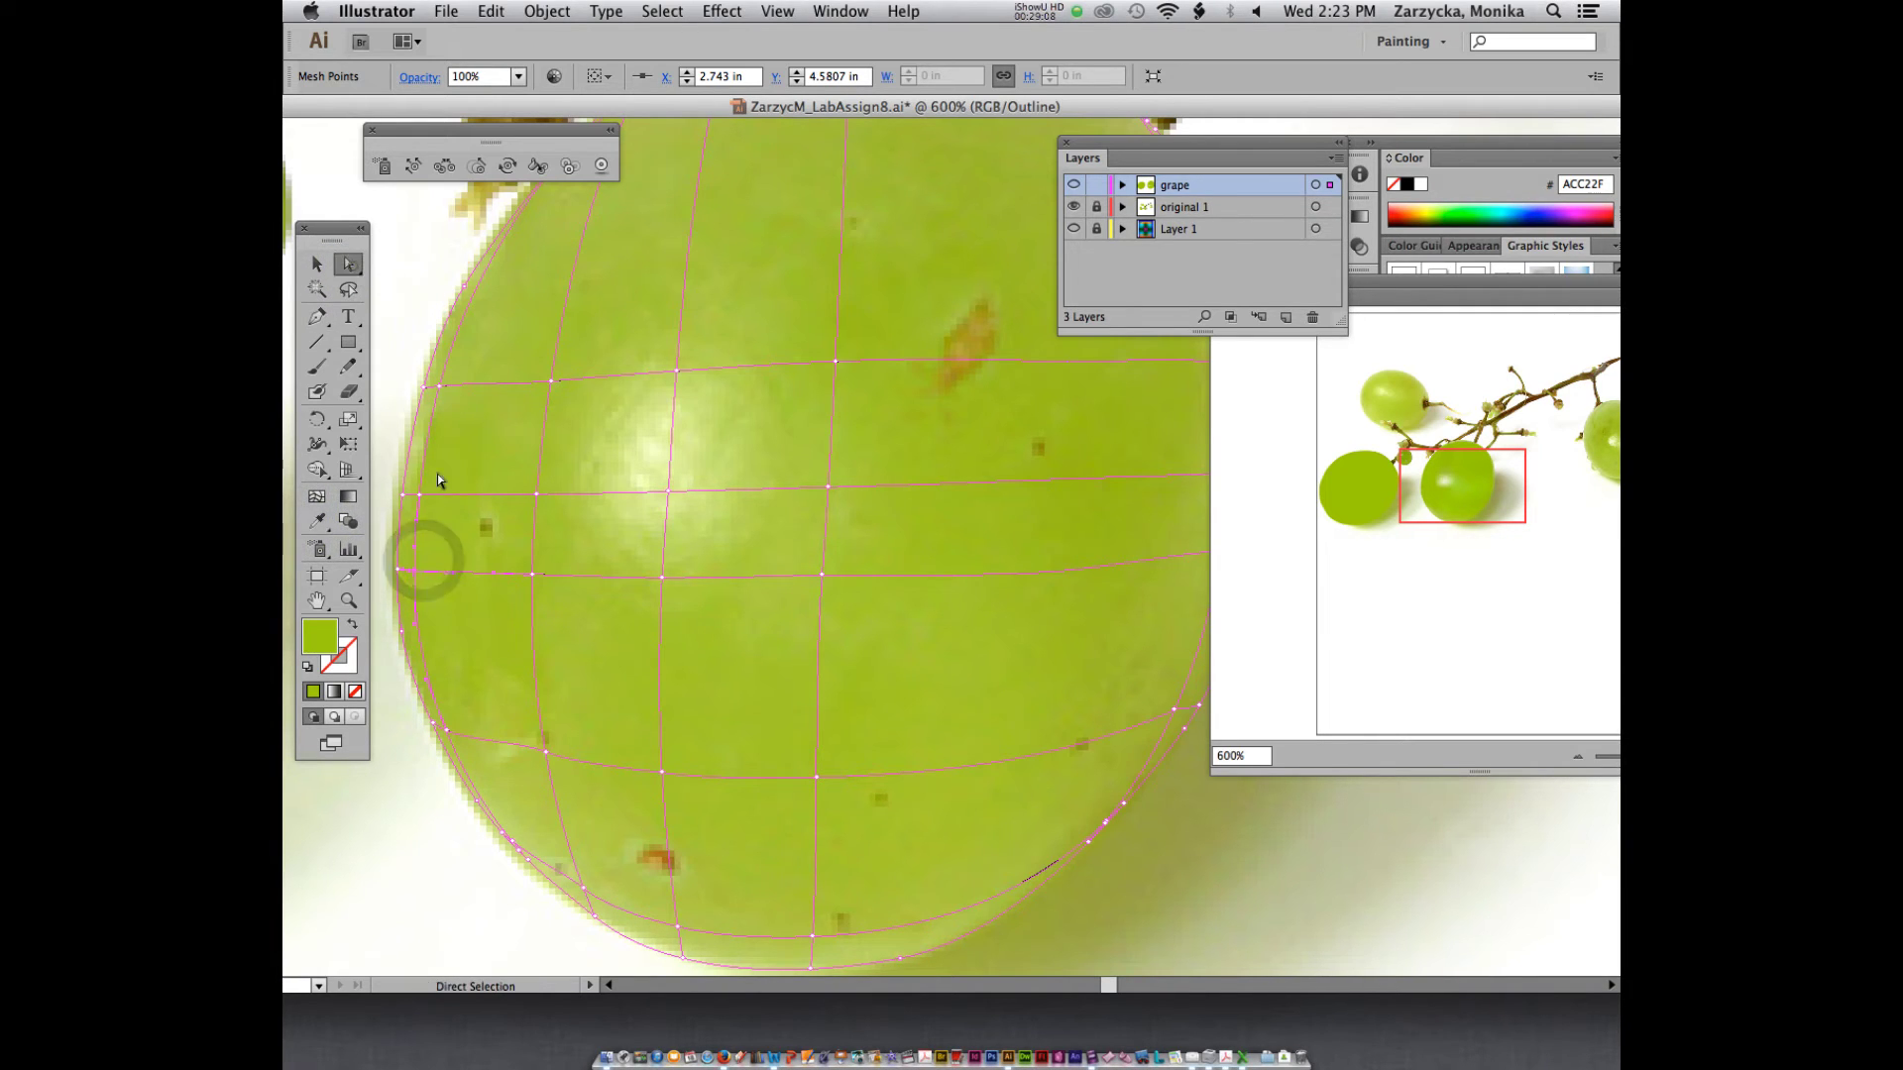
left_click(420, 495)
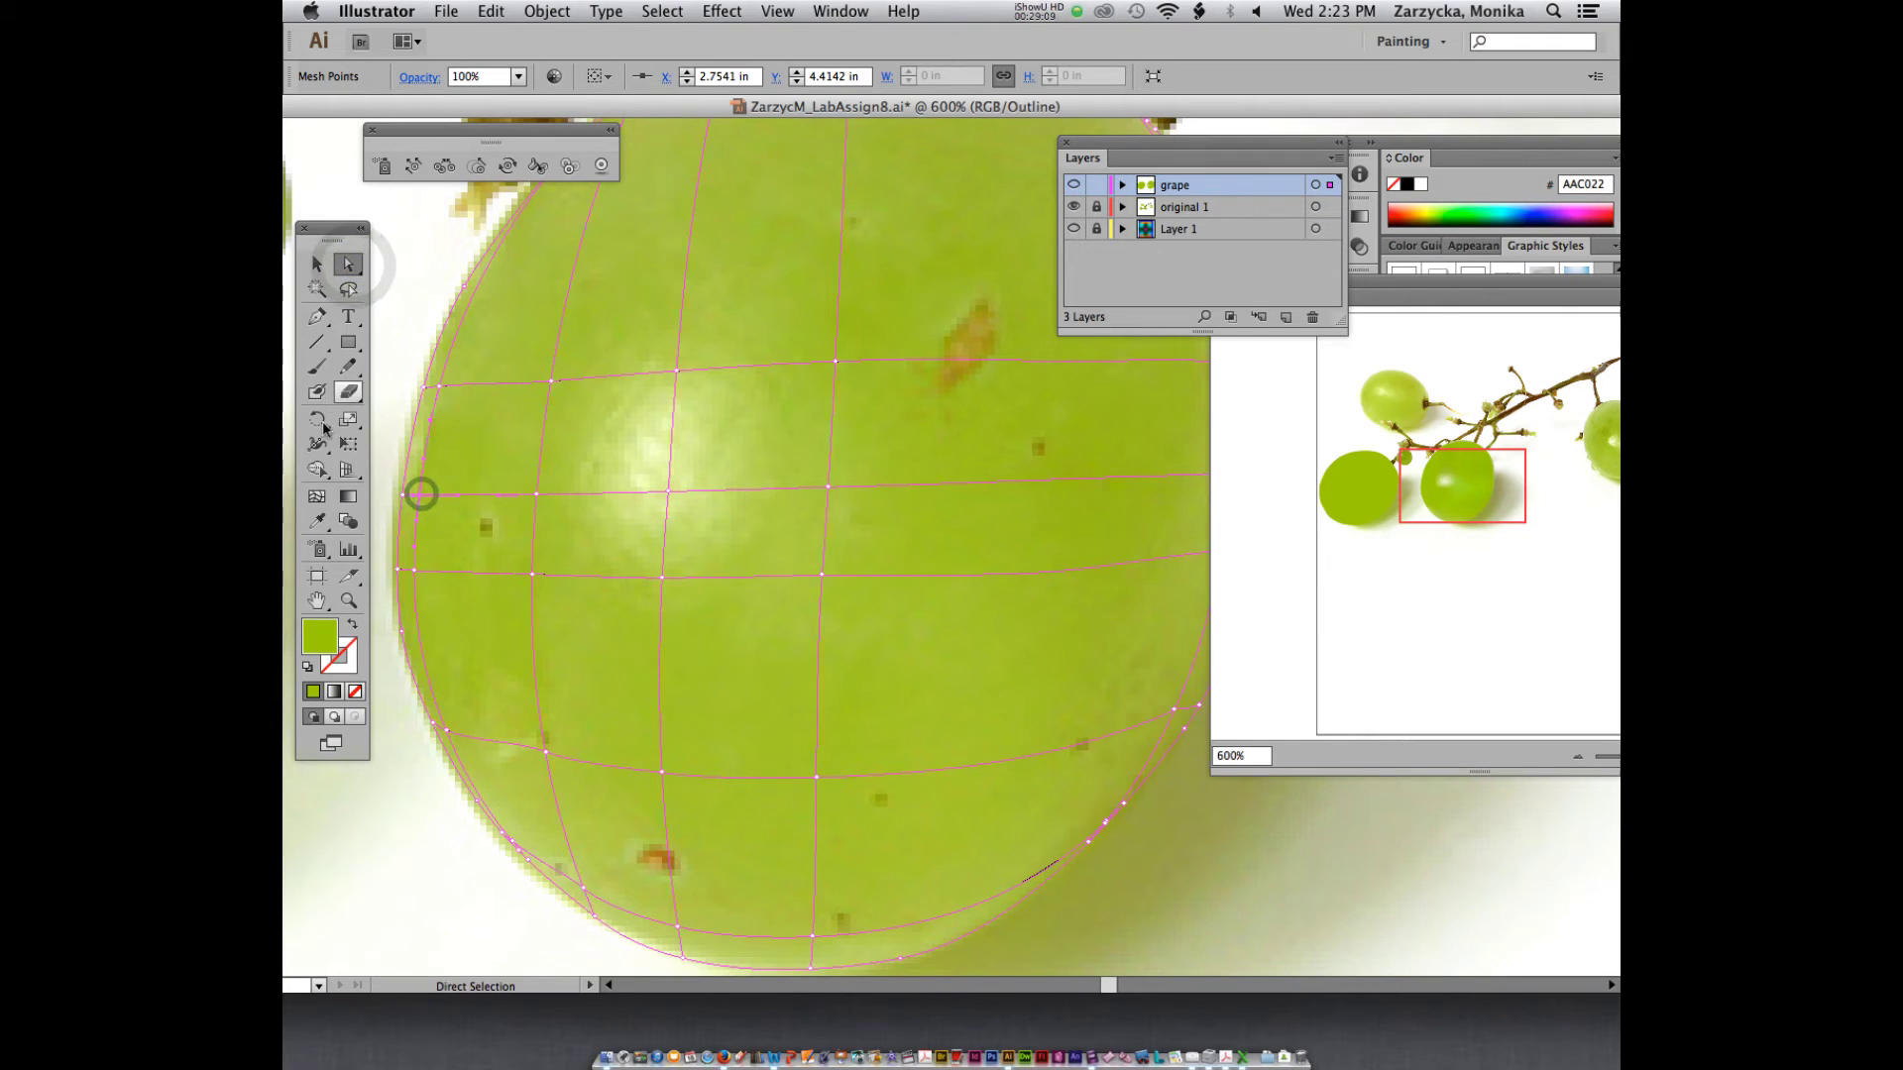
left_click(318, 522)
left_click(428, 490)
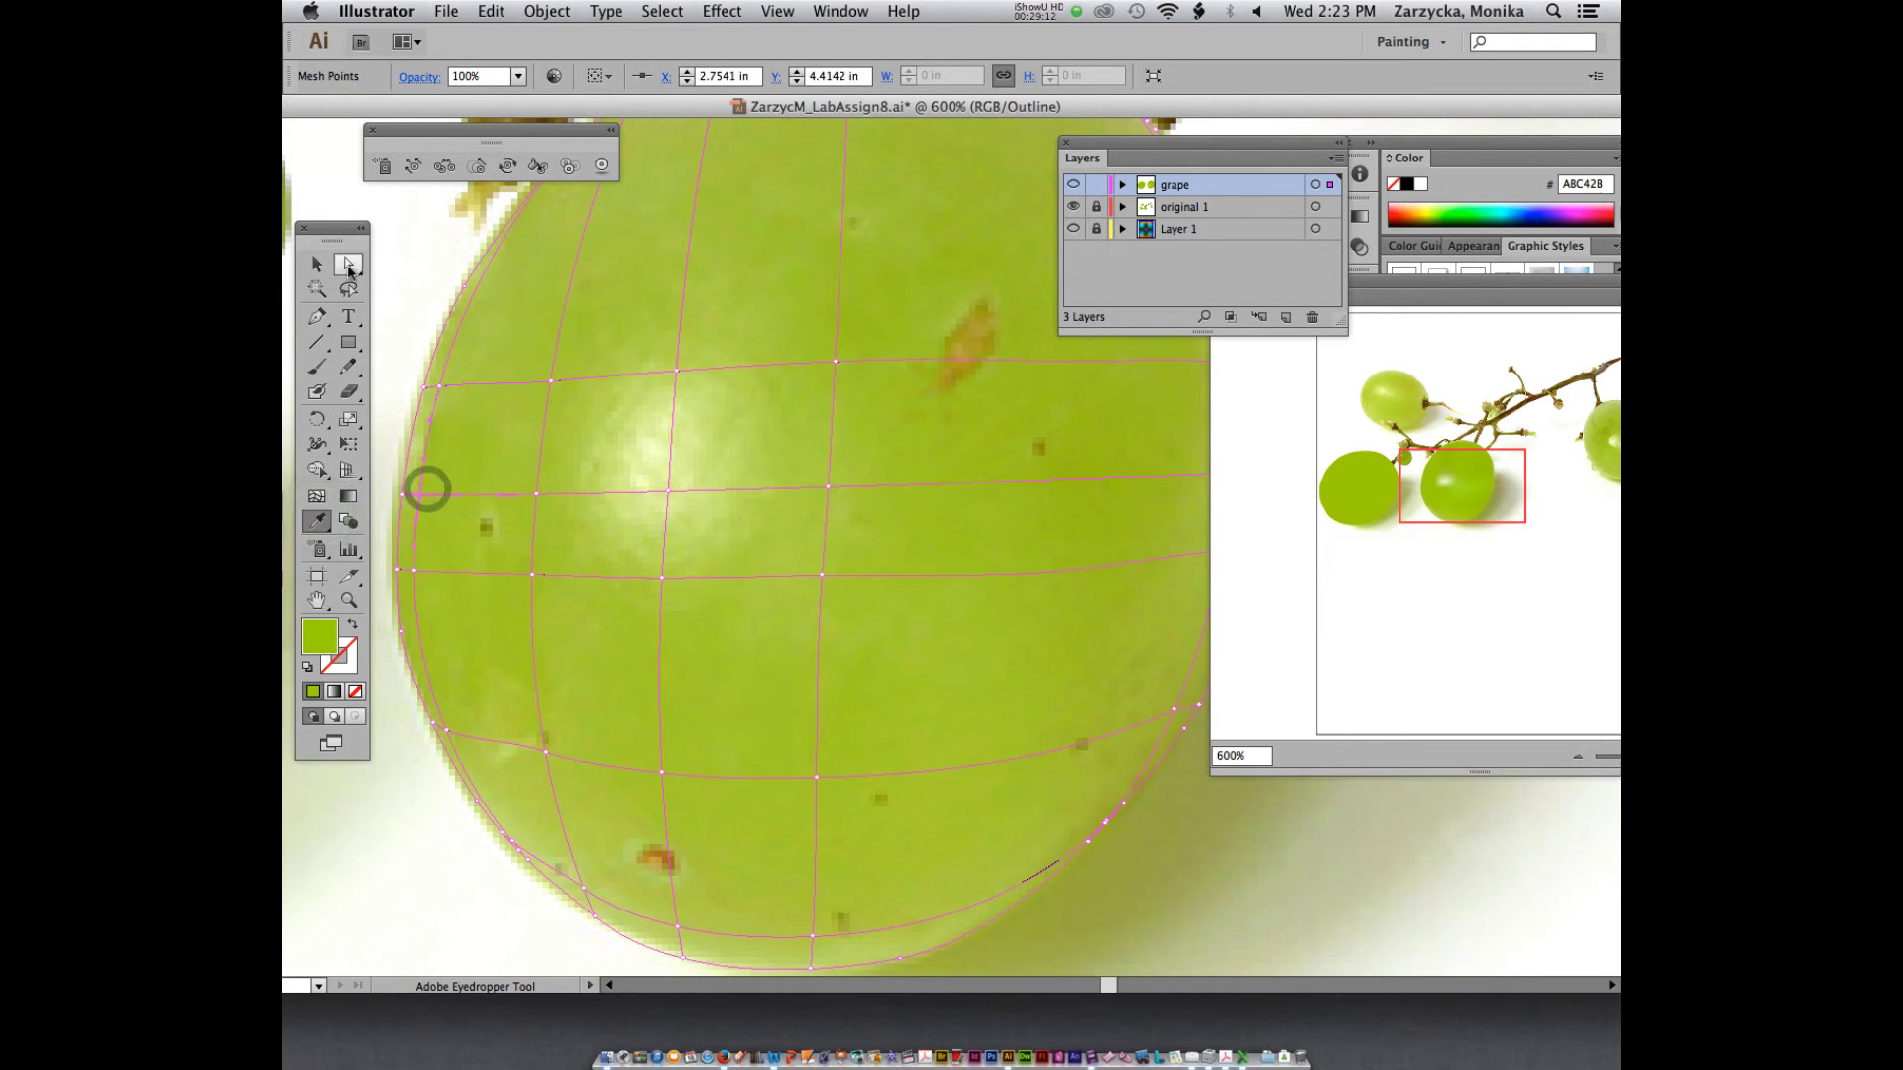
- Recolour the left rim anchor of the horizontal line crossing the highlight with the light green BFD065 sampled from the adjacent photo
left_click(348, 263)
left_click(402, 494)
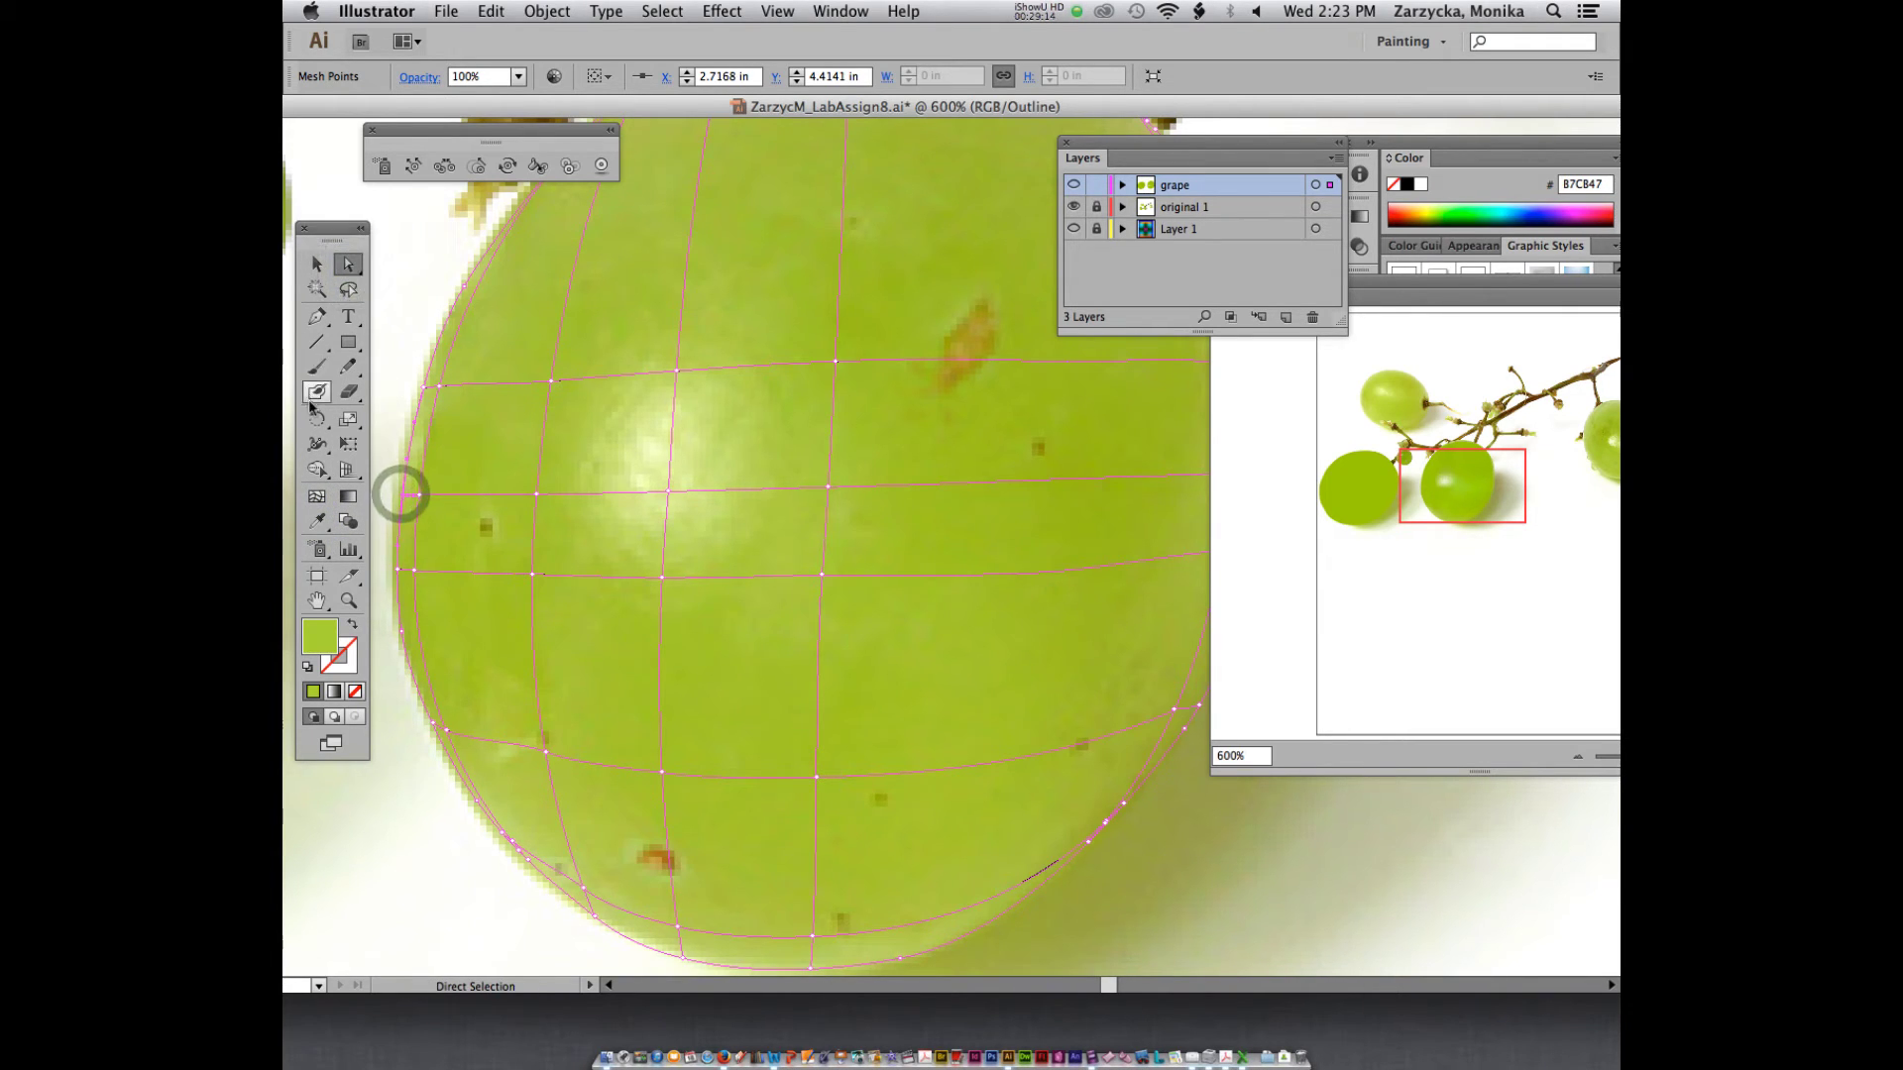
left_click(318, 521)
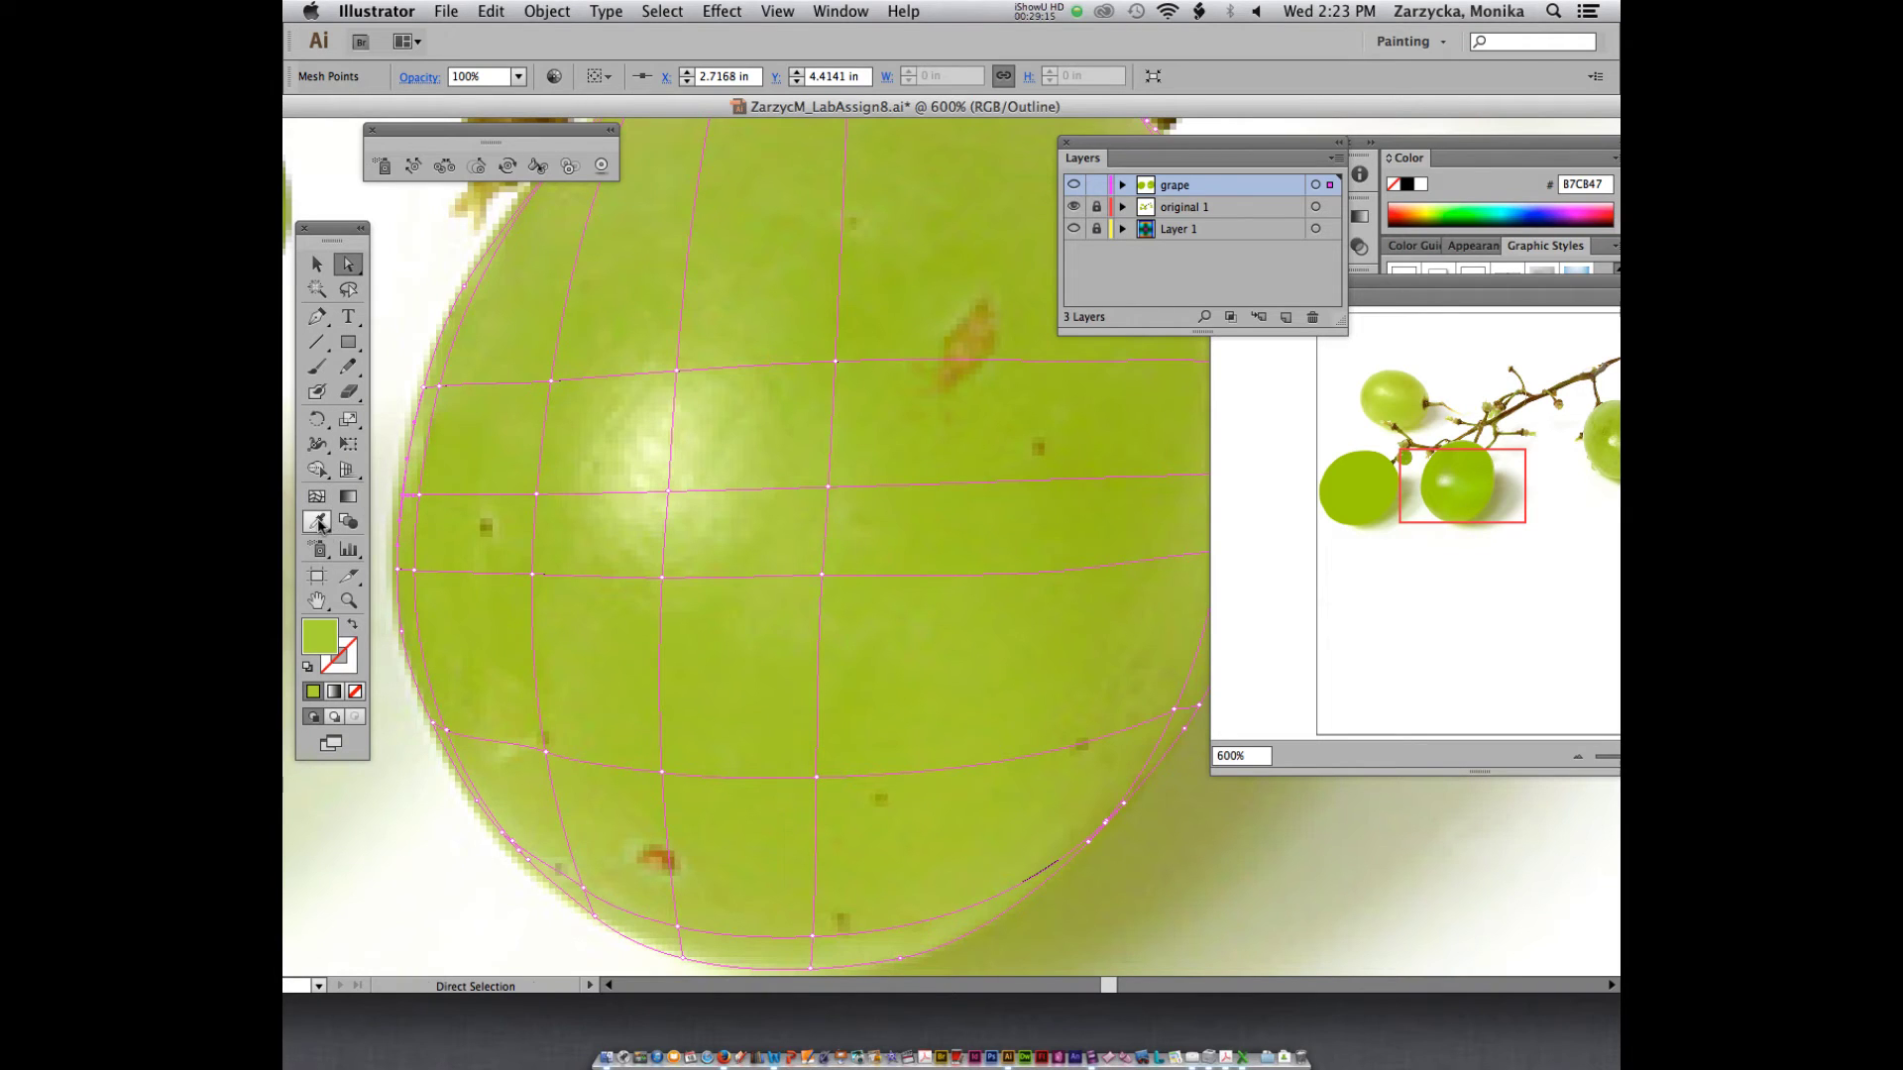
left_click(409, 486)
- Recolour the mesh point left of the highlight, on the horizontal line crossing it, with the sampled green ADC633
key("a")
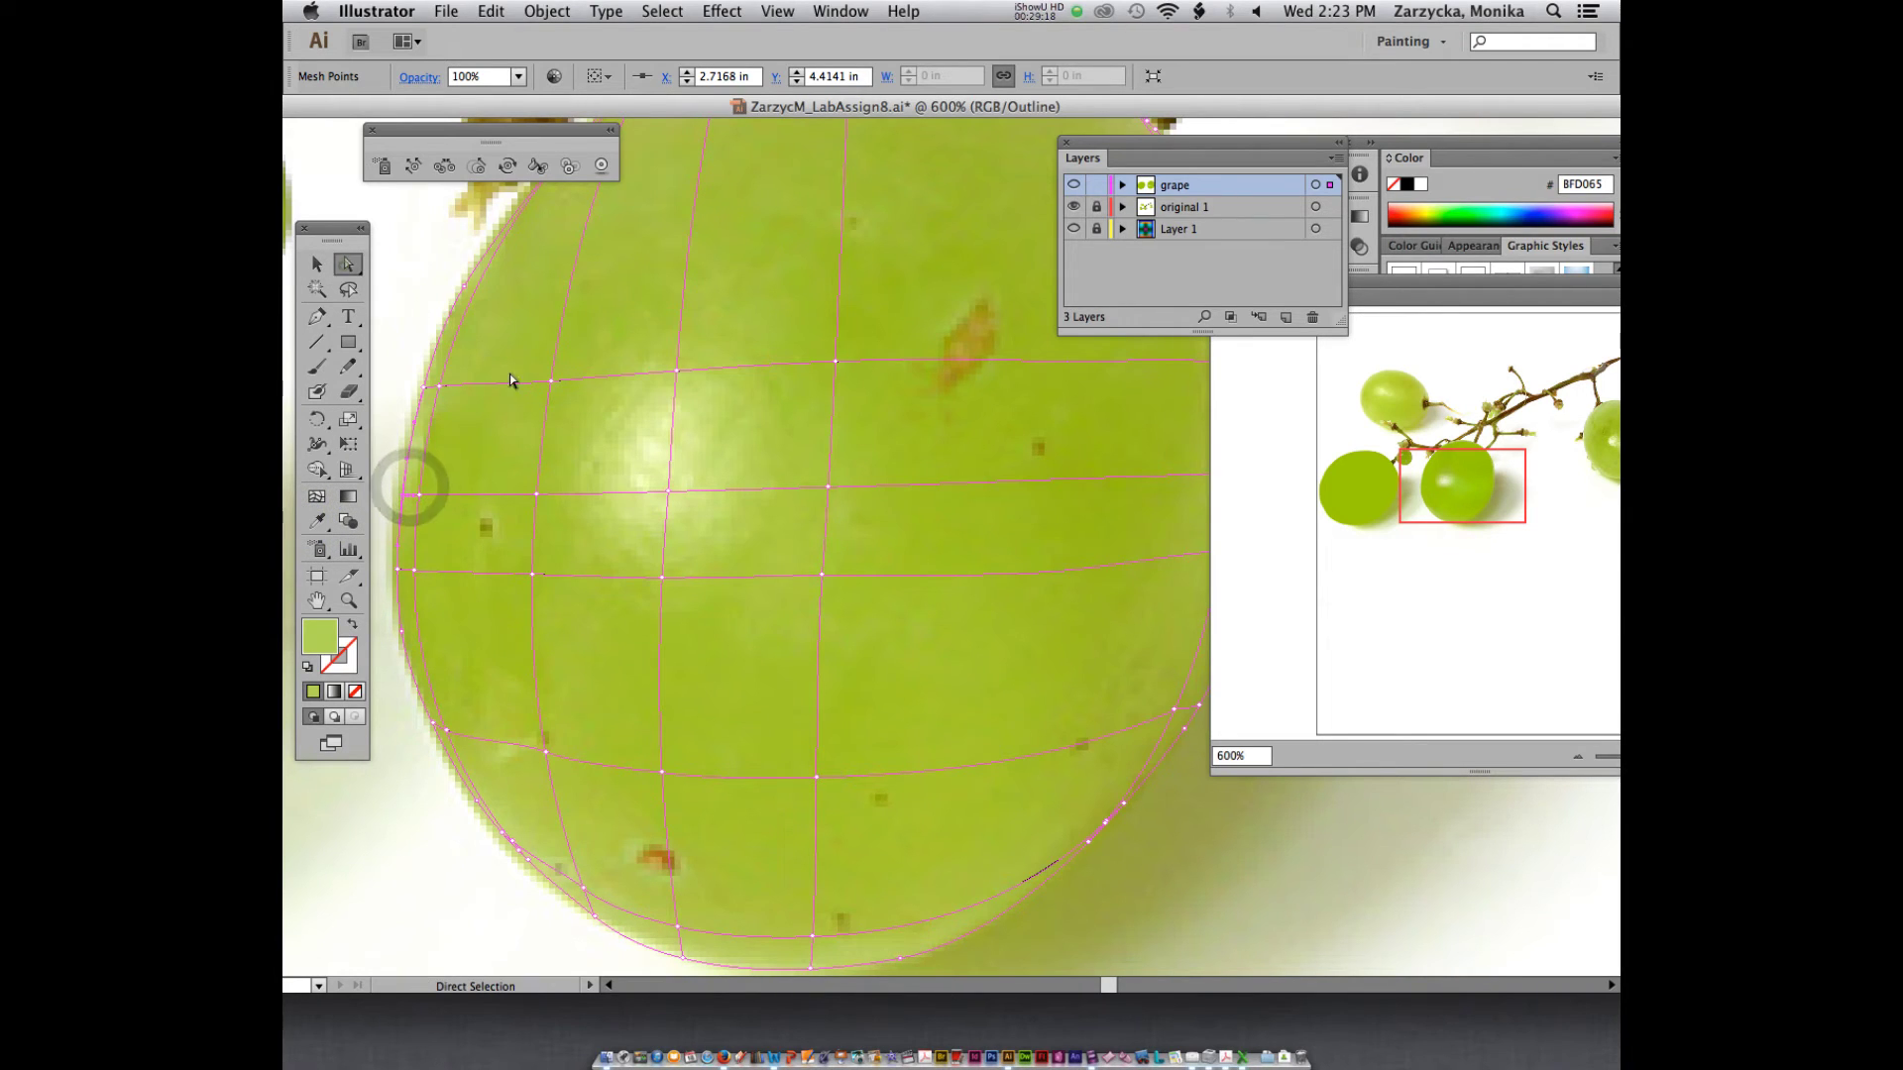
left_click(537, 492)
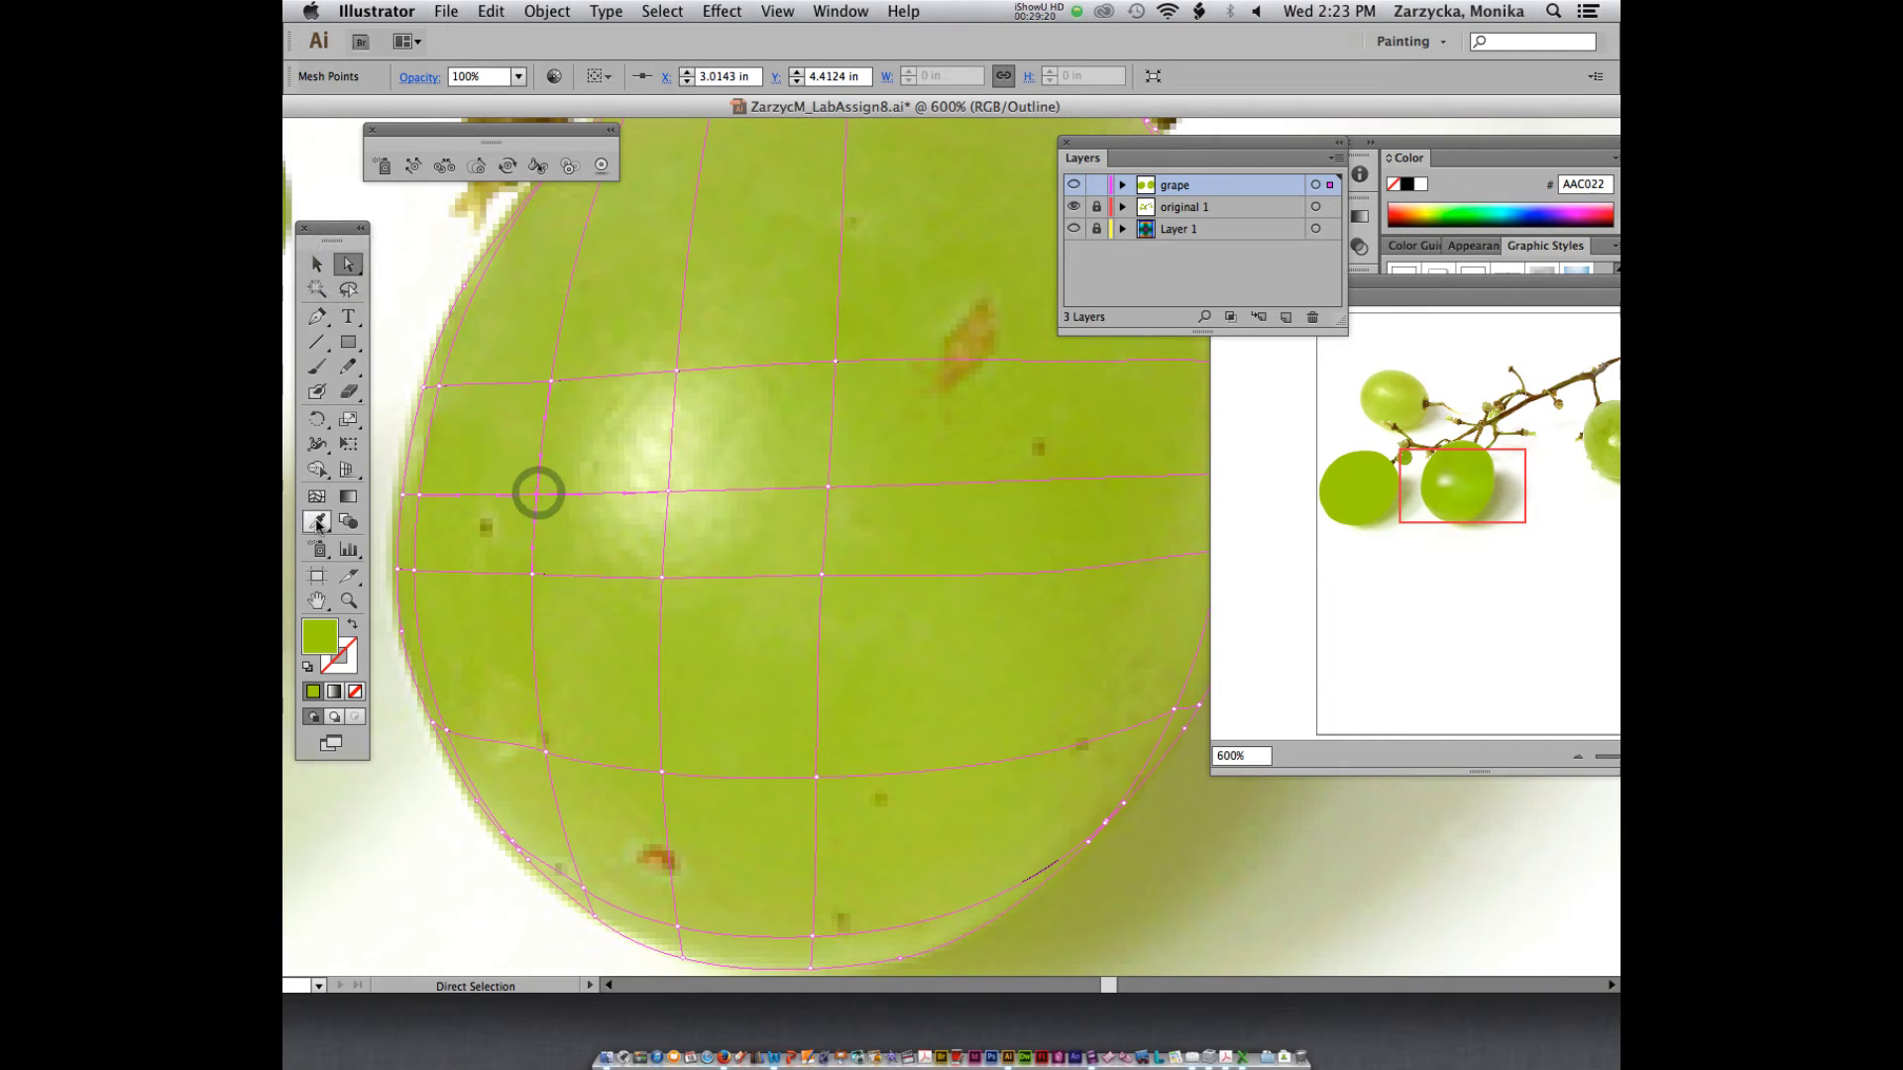
left_click(317, 522)
left_click(525, 476)
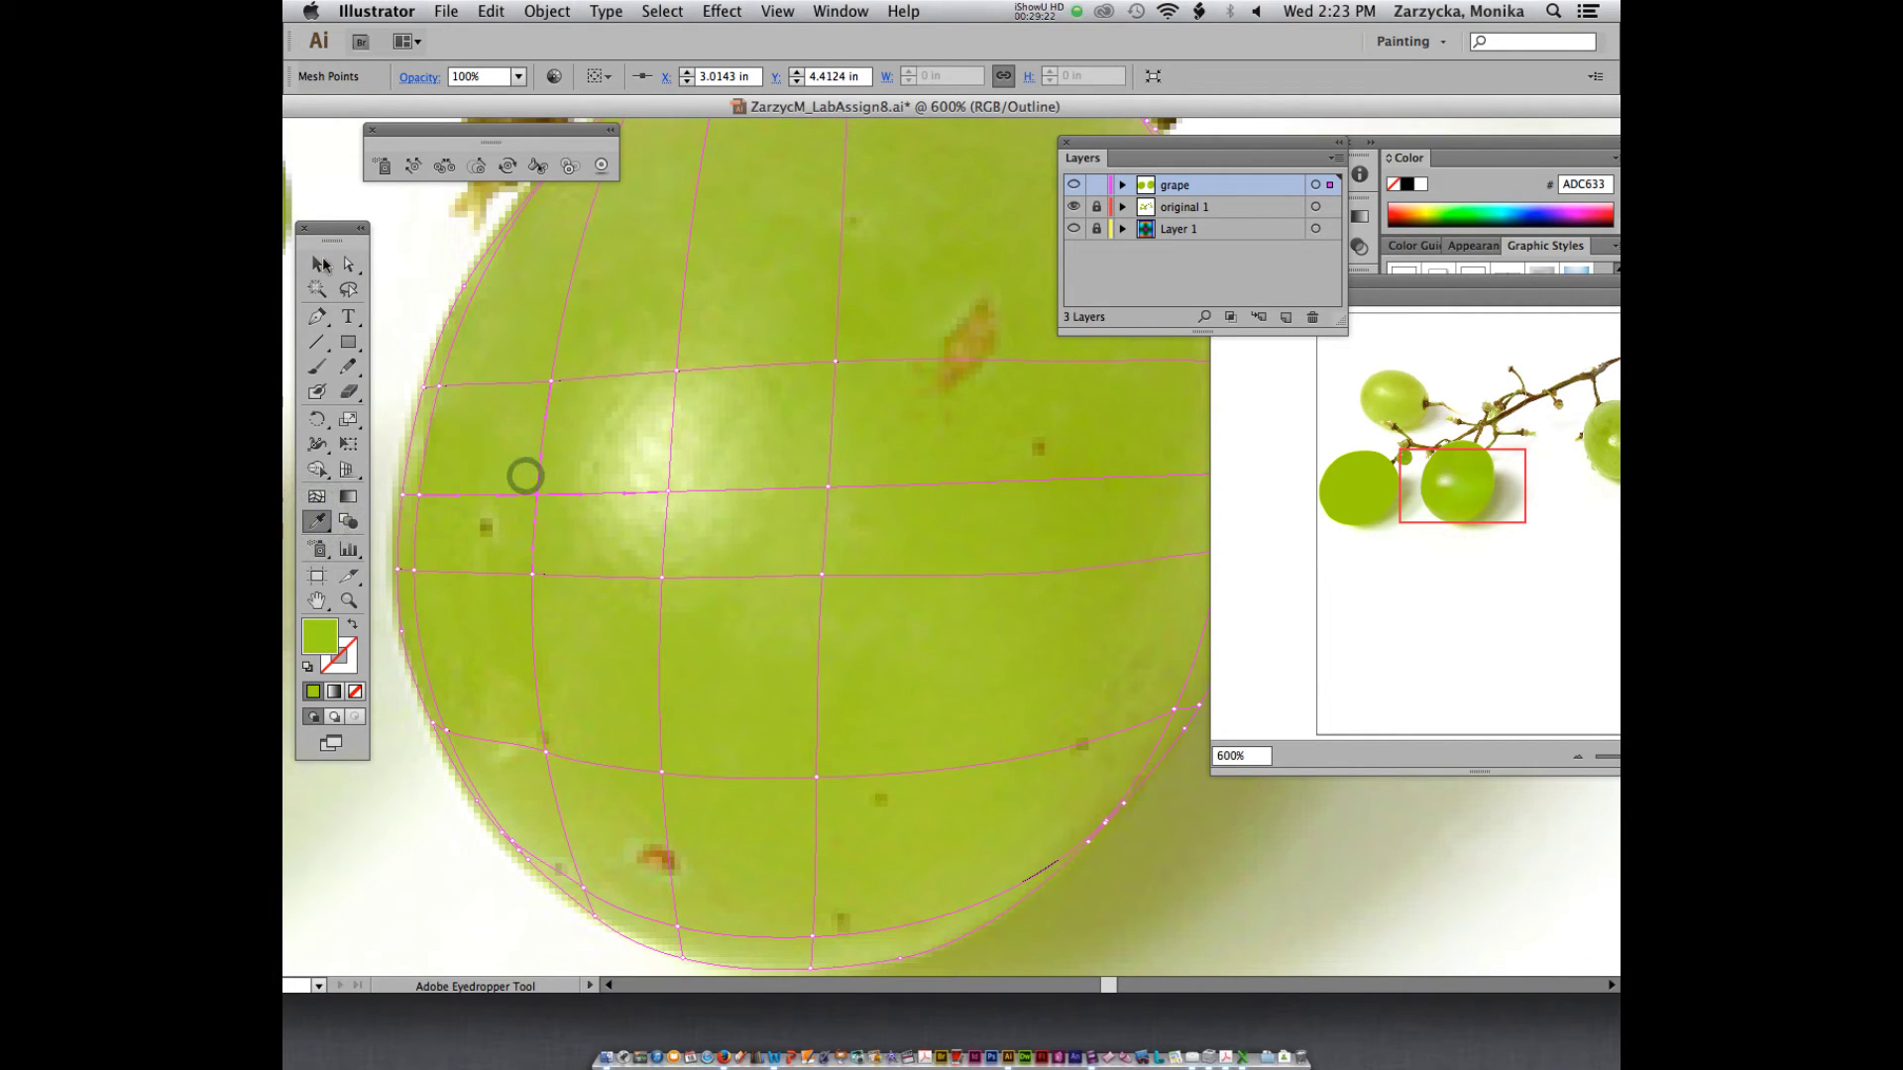
- Recolour the point on the vertical line left of the highlight, one horizontal line below it, with the sampled green AAC321
key("a")
left_click(529, 575)
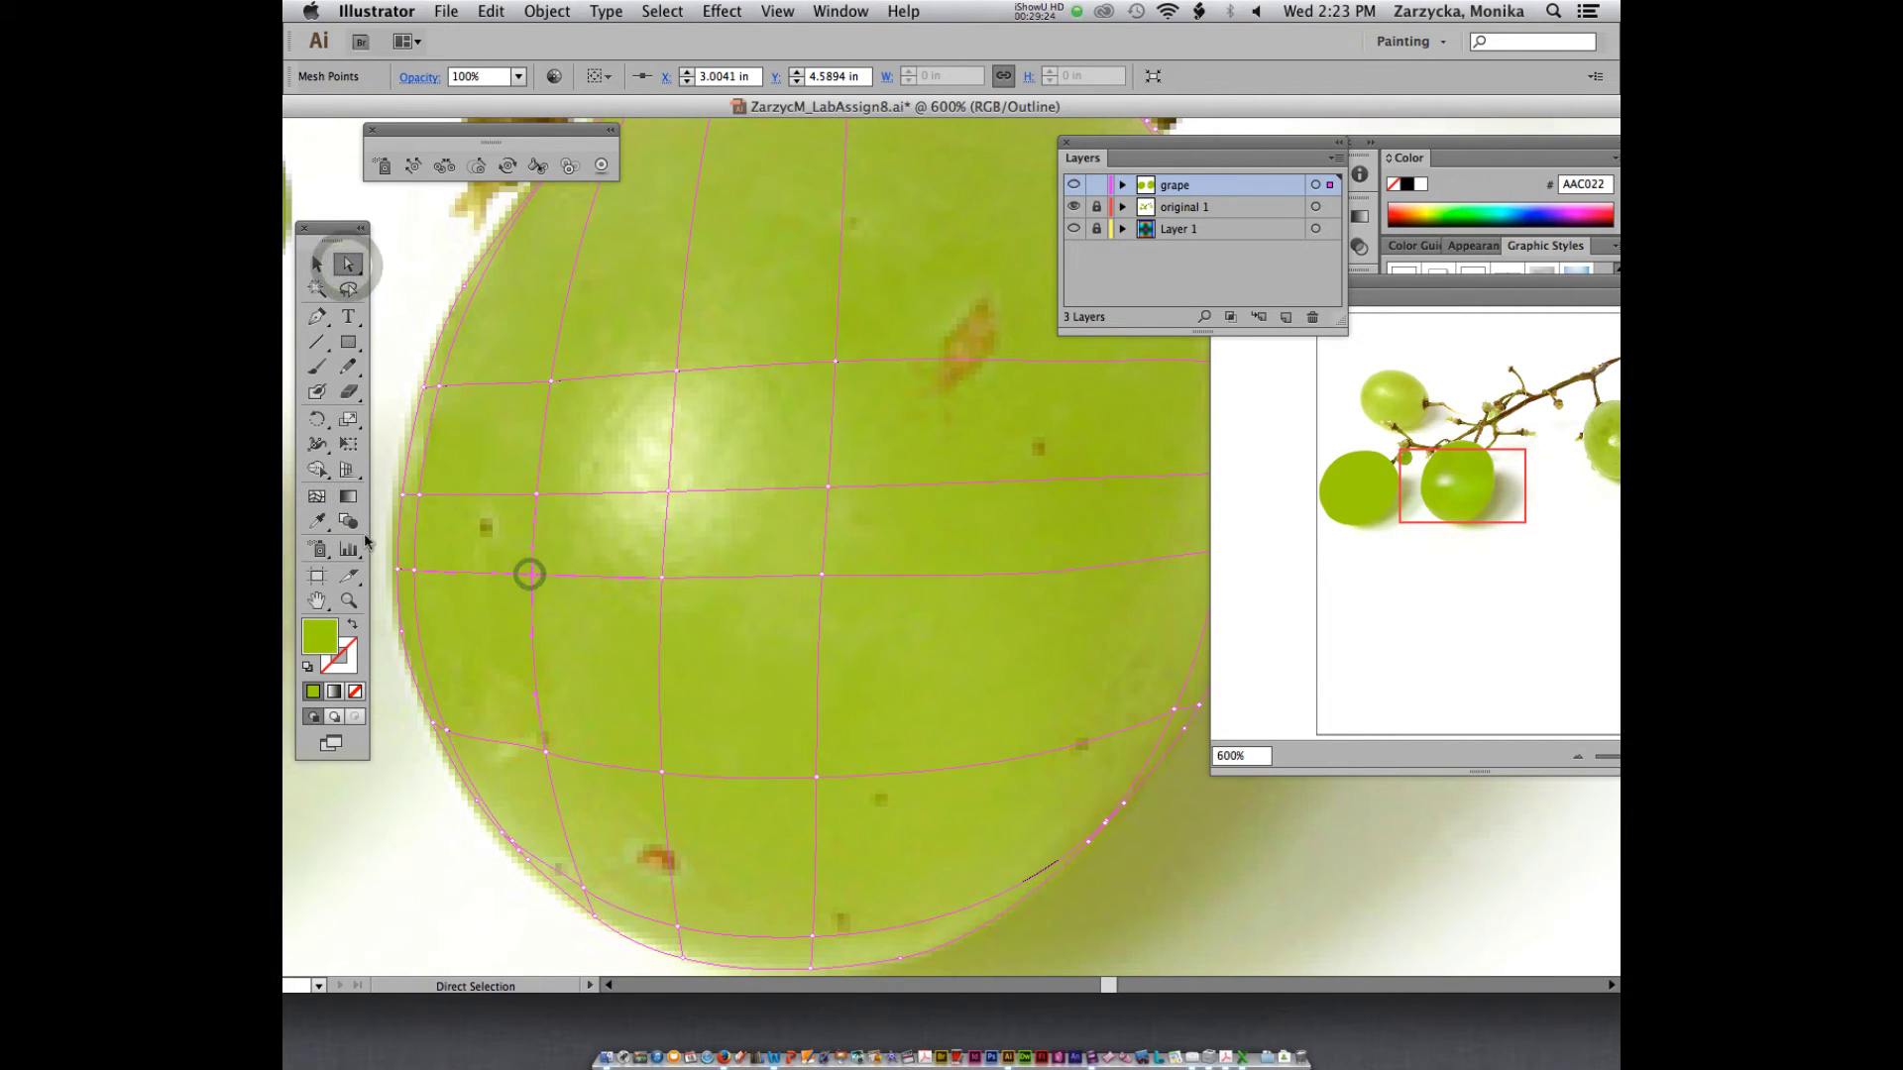
left_click(318, 522)
left_click(518, 561)
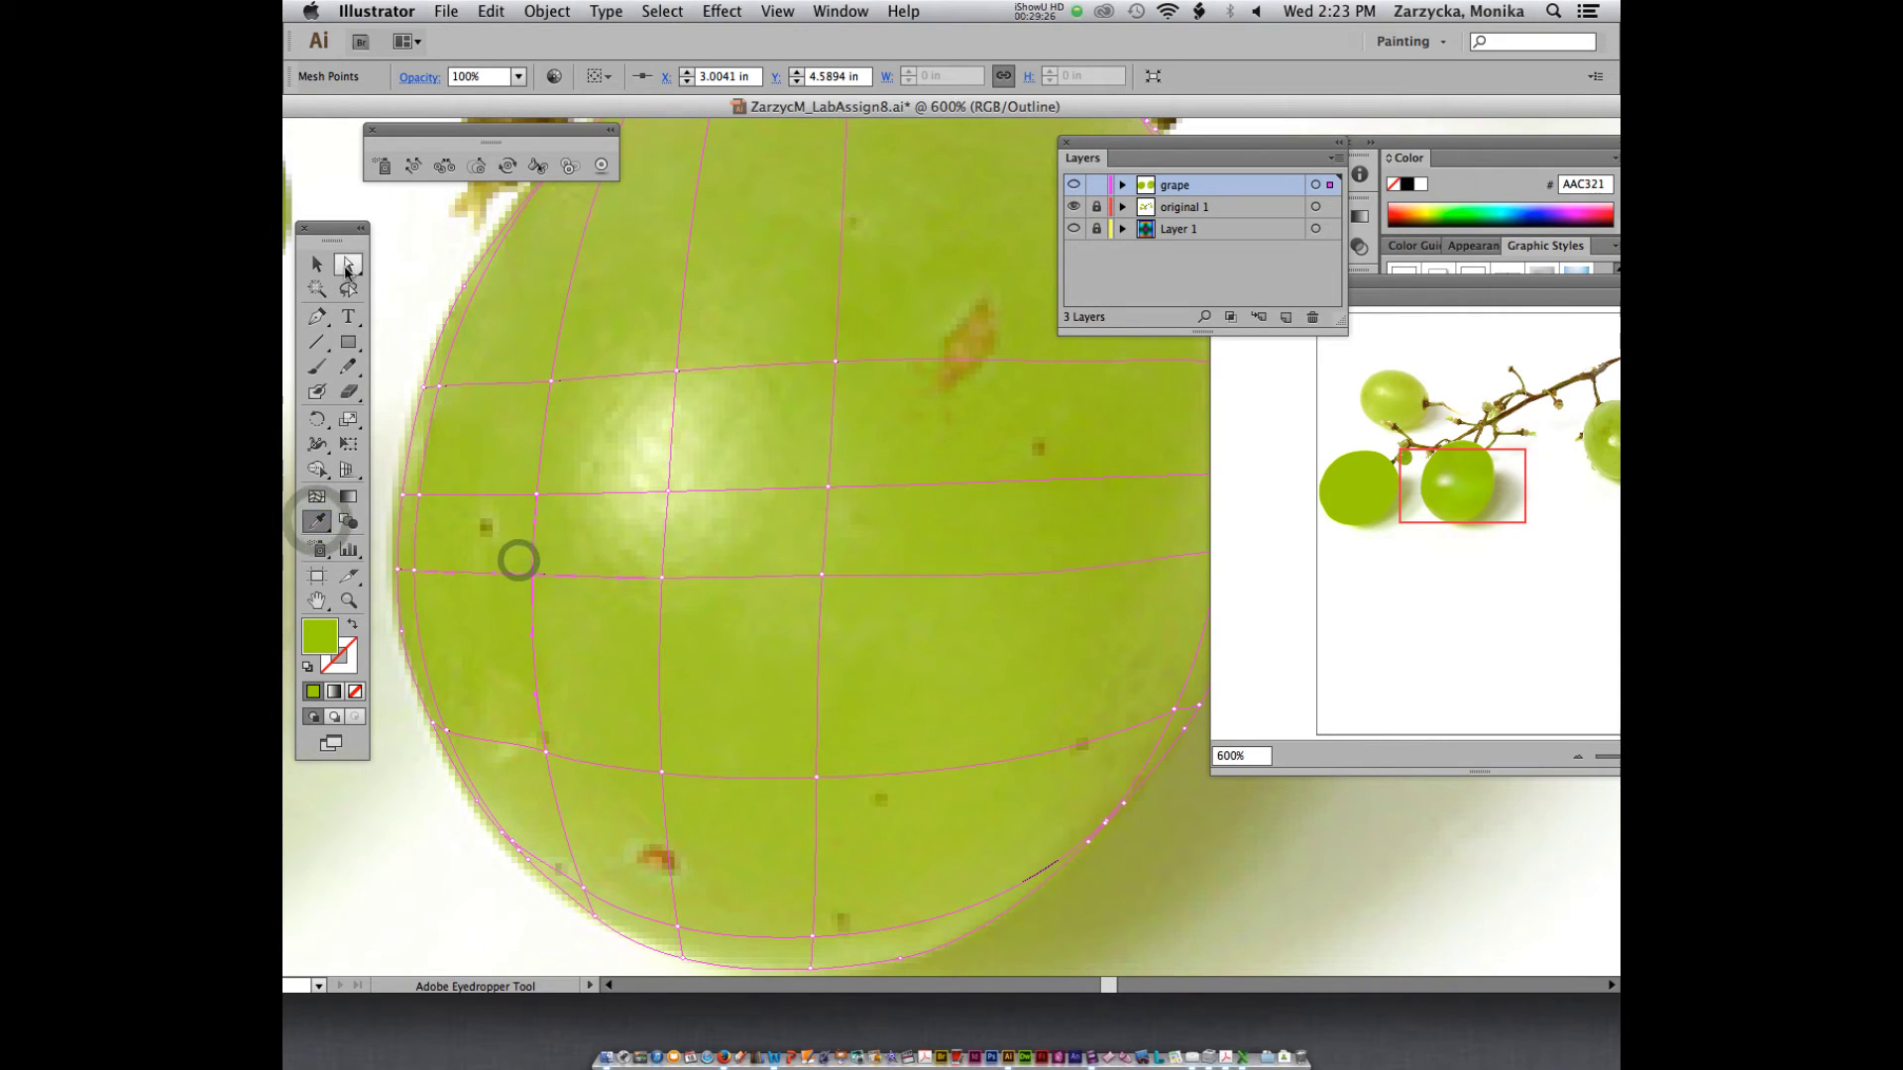
- Recolour the point on the vertical line left of the highlight, on the horizontal line above it, with the sampled green ACC536
scroll(639, 379, "up", 3)
key("a")
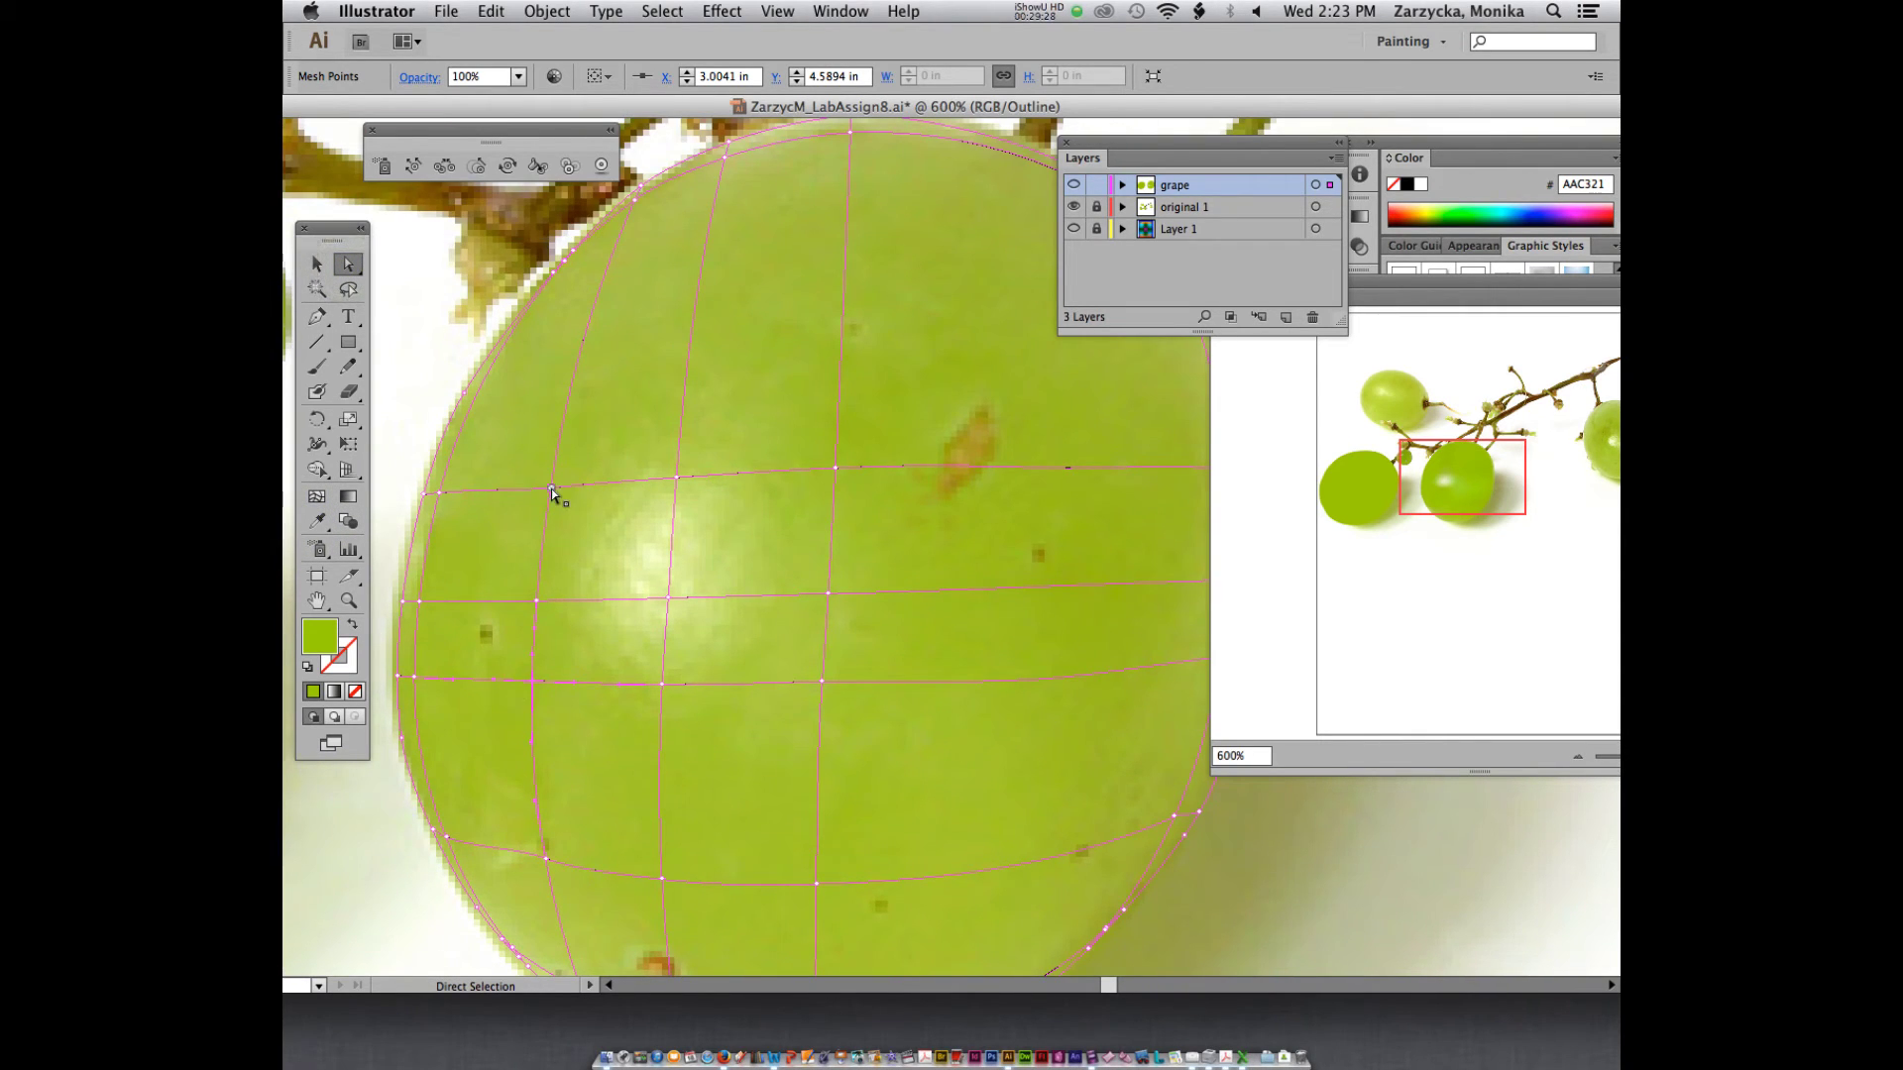
left_click(551, 490)
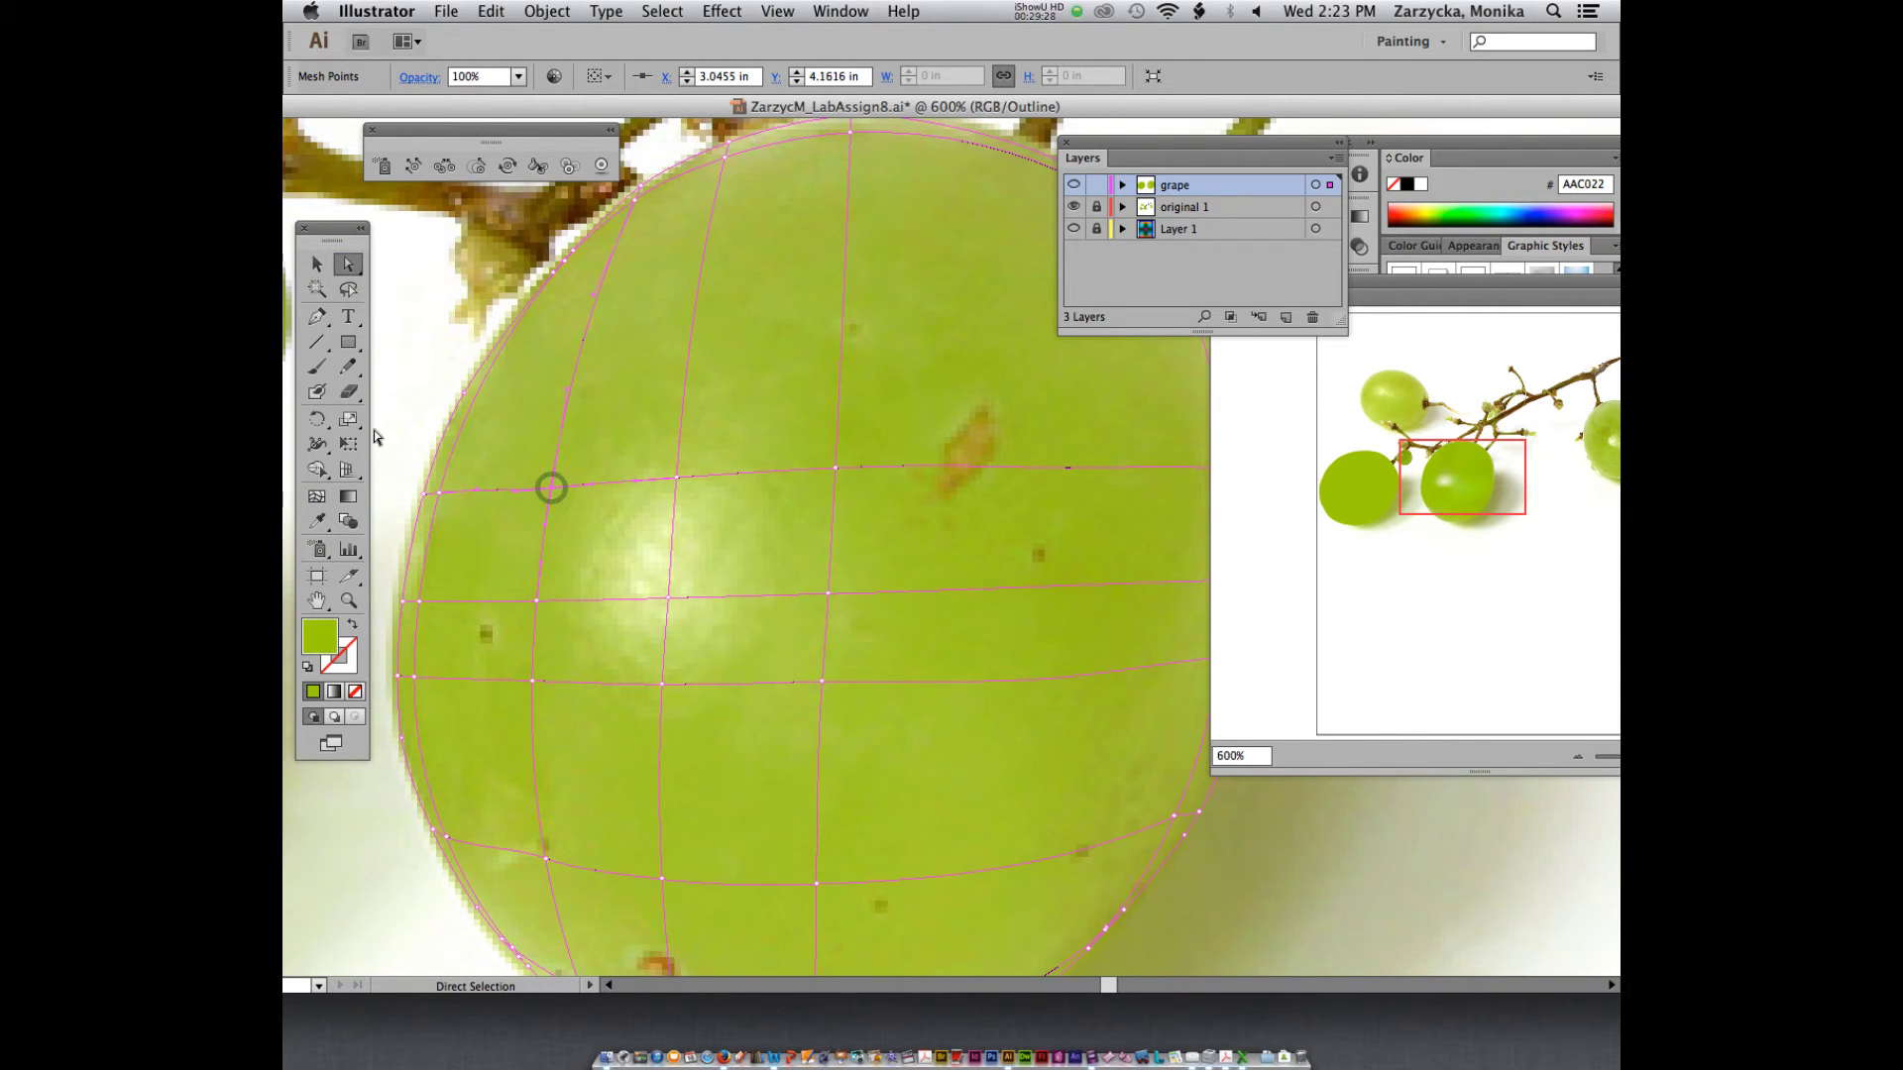
left_click(322, 518)
left_click(548, 471)
key("v")
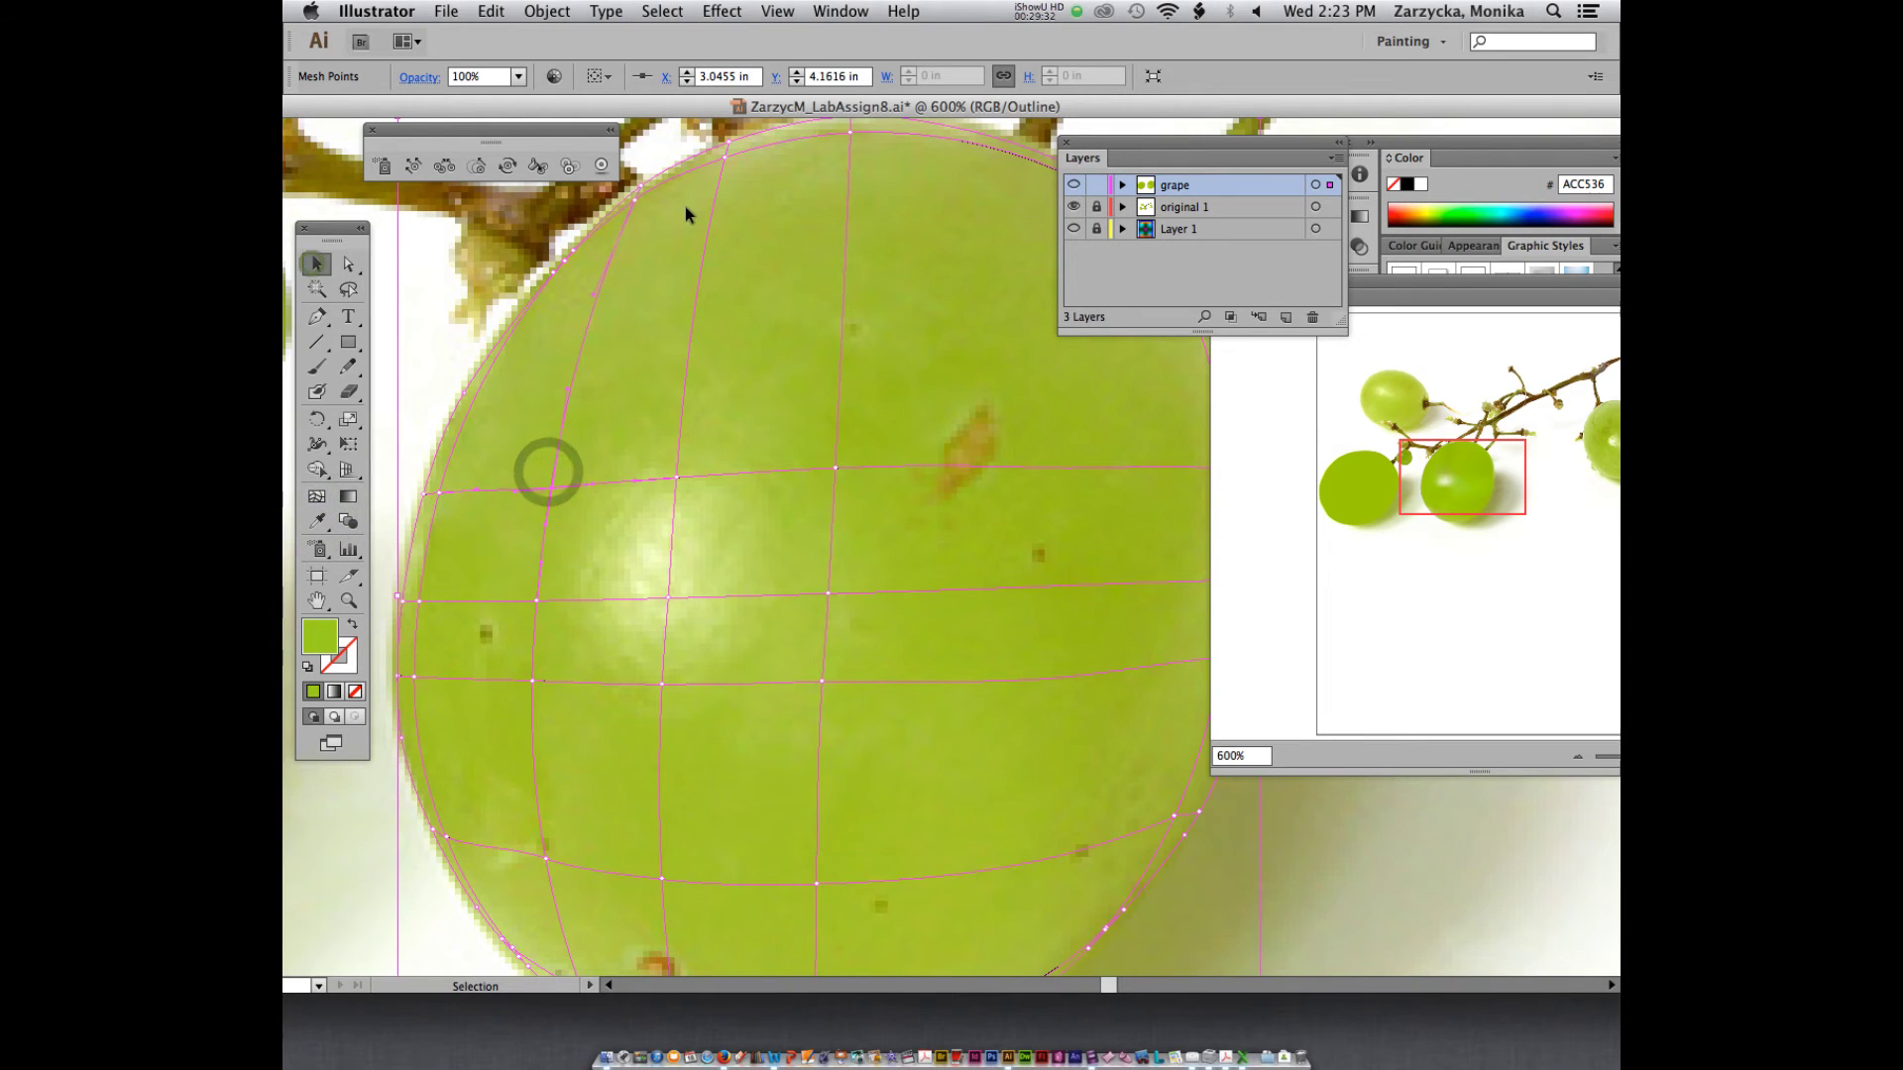
- Recolour the upper inner-rim point of the vertical line left of the highlight with an olive green sampled just inside the grape
left_click(348, 262)
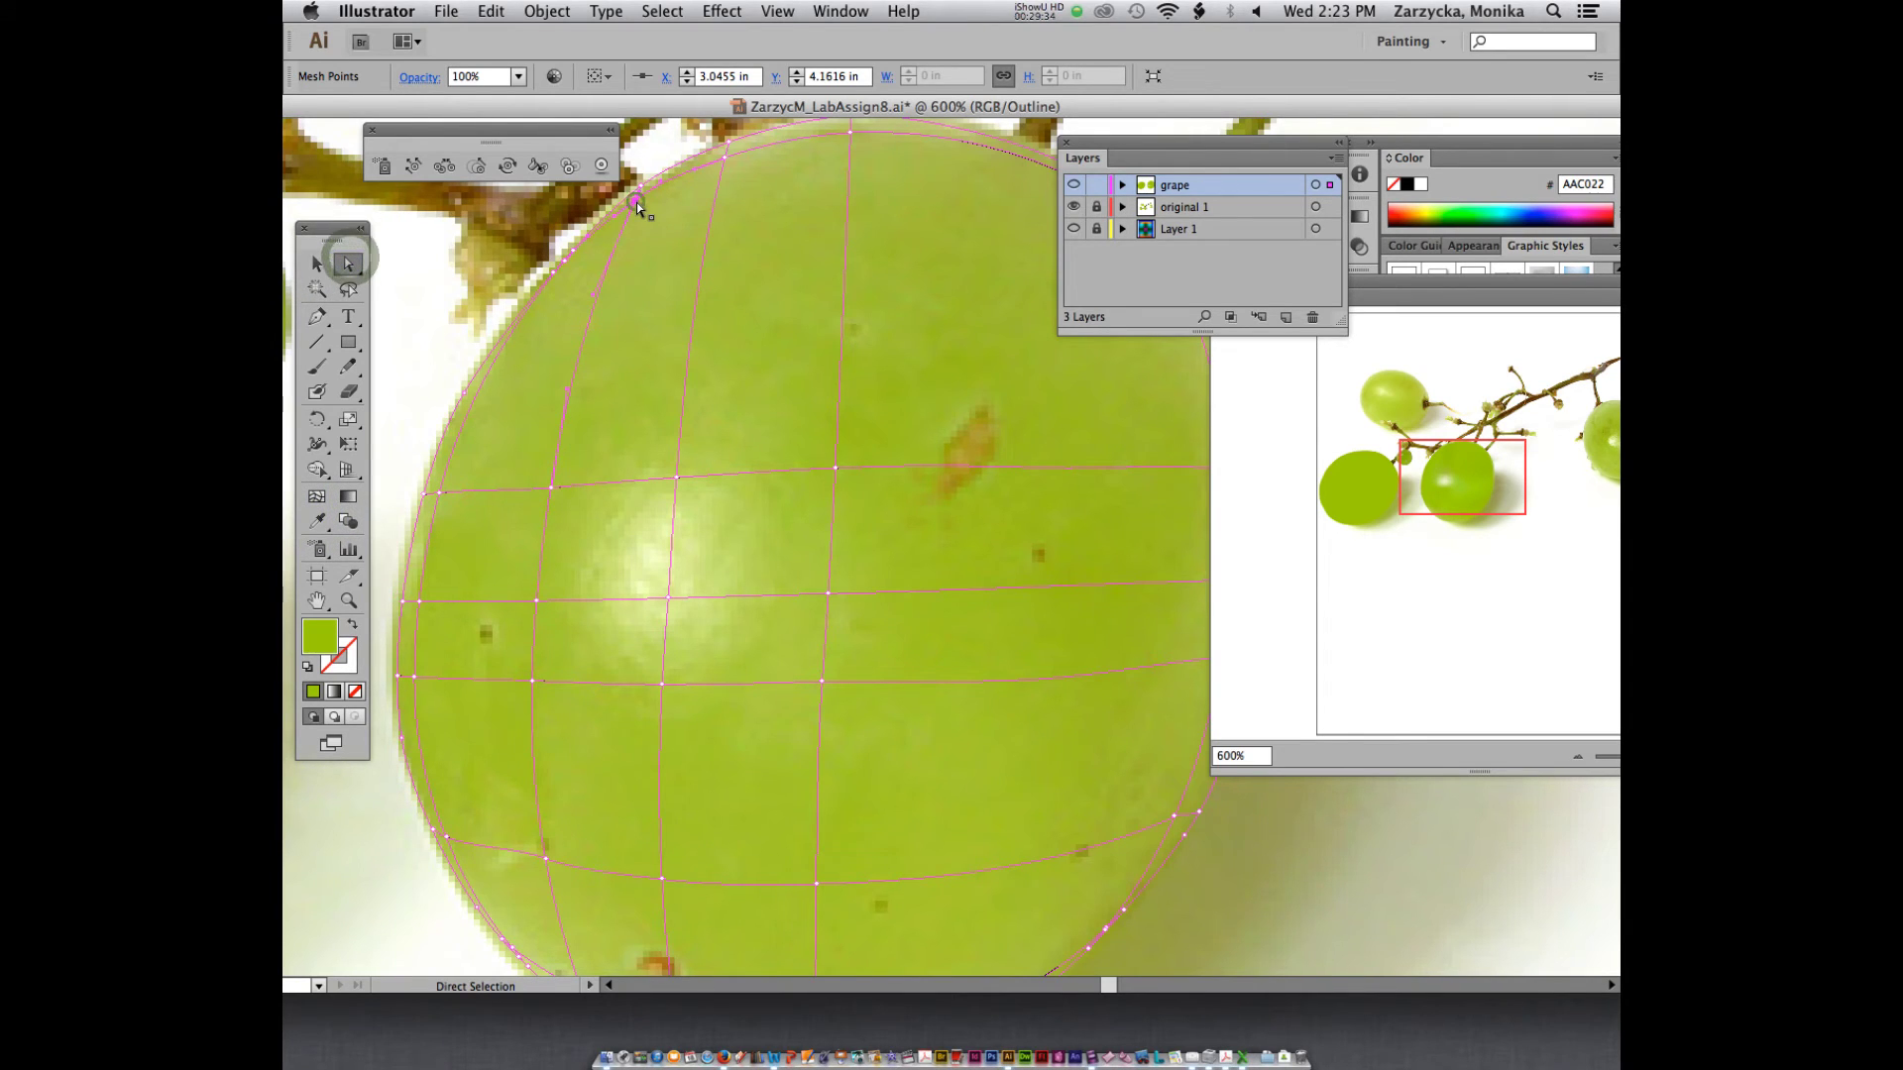
left_click(637, 202)
key("i")
left_click(644, 210)
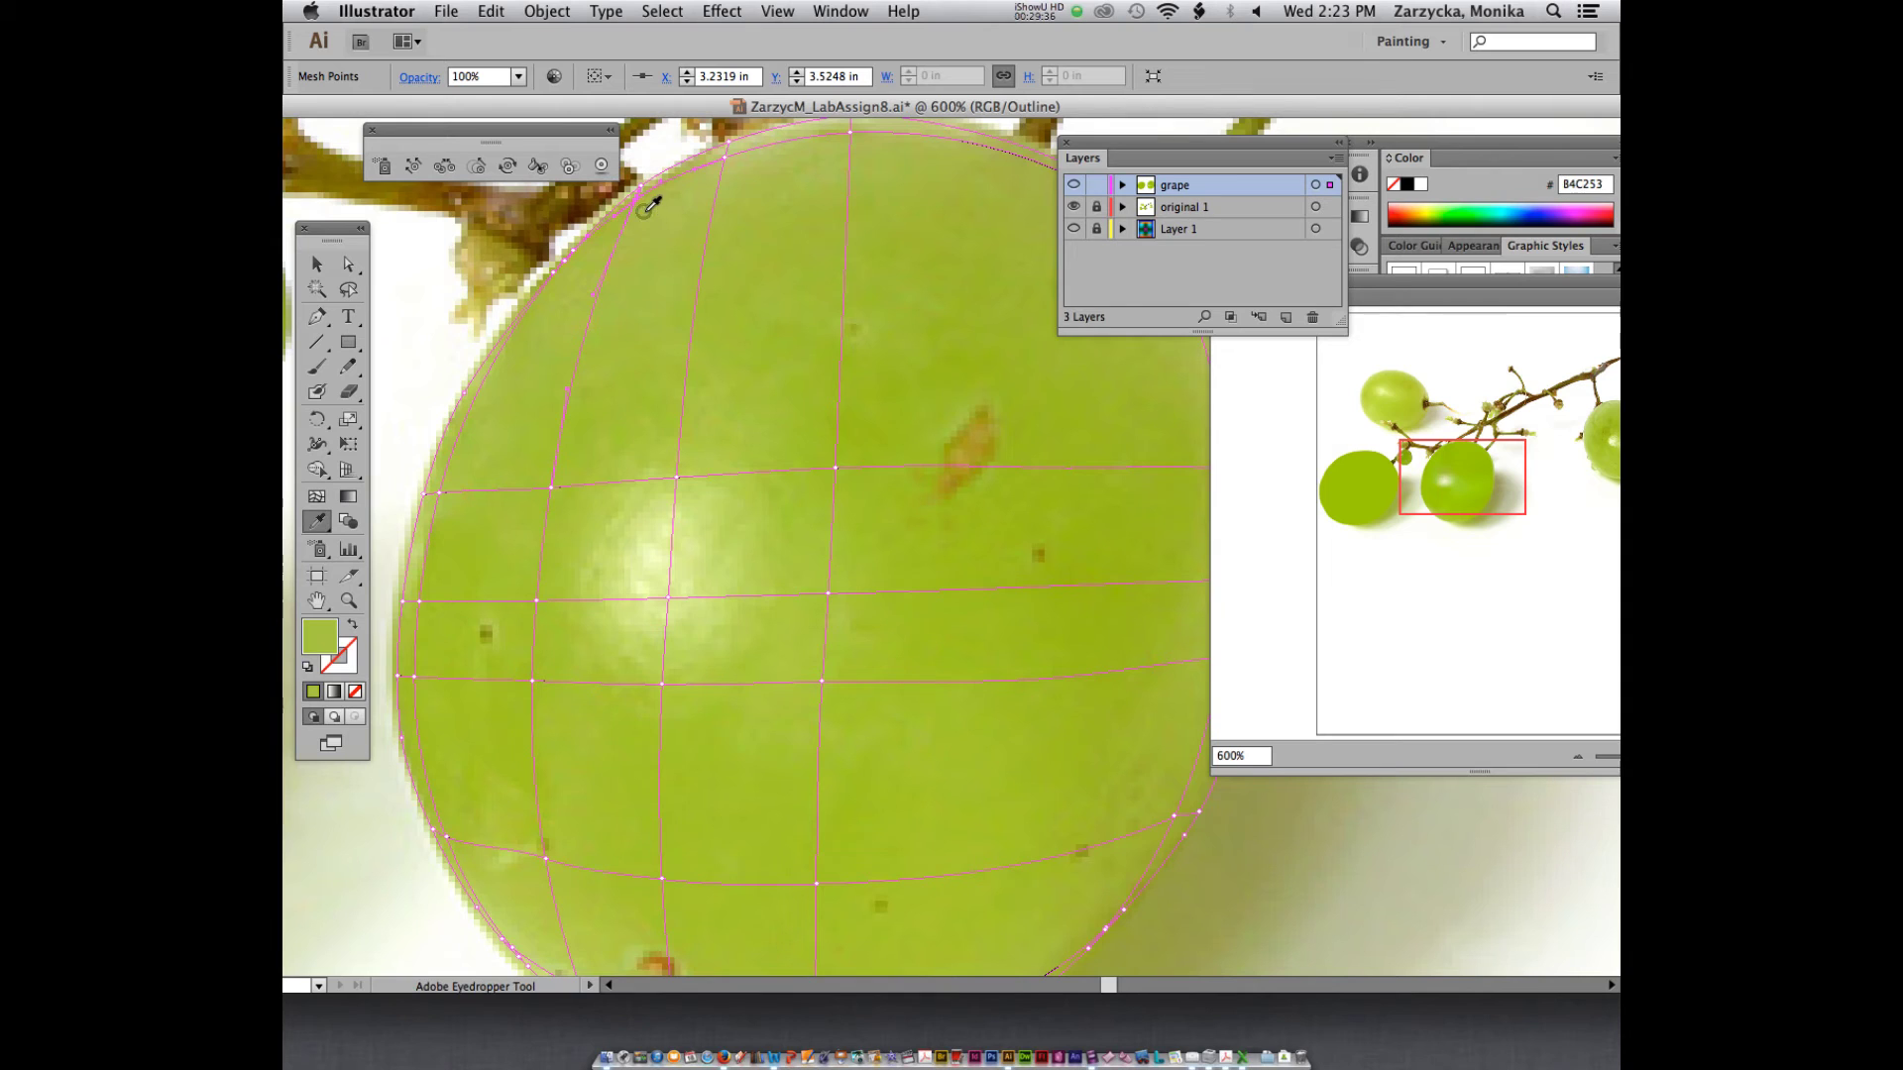
- Recolour the upper inner-rim point of the vertical line through the highlight with a light green sampled beside it
key("a")
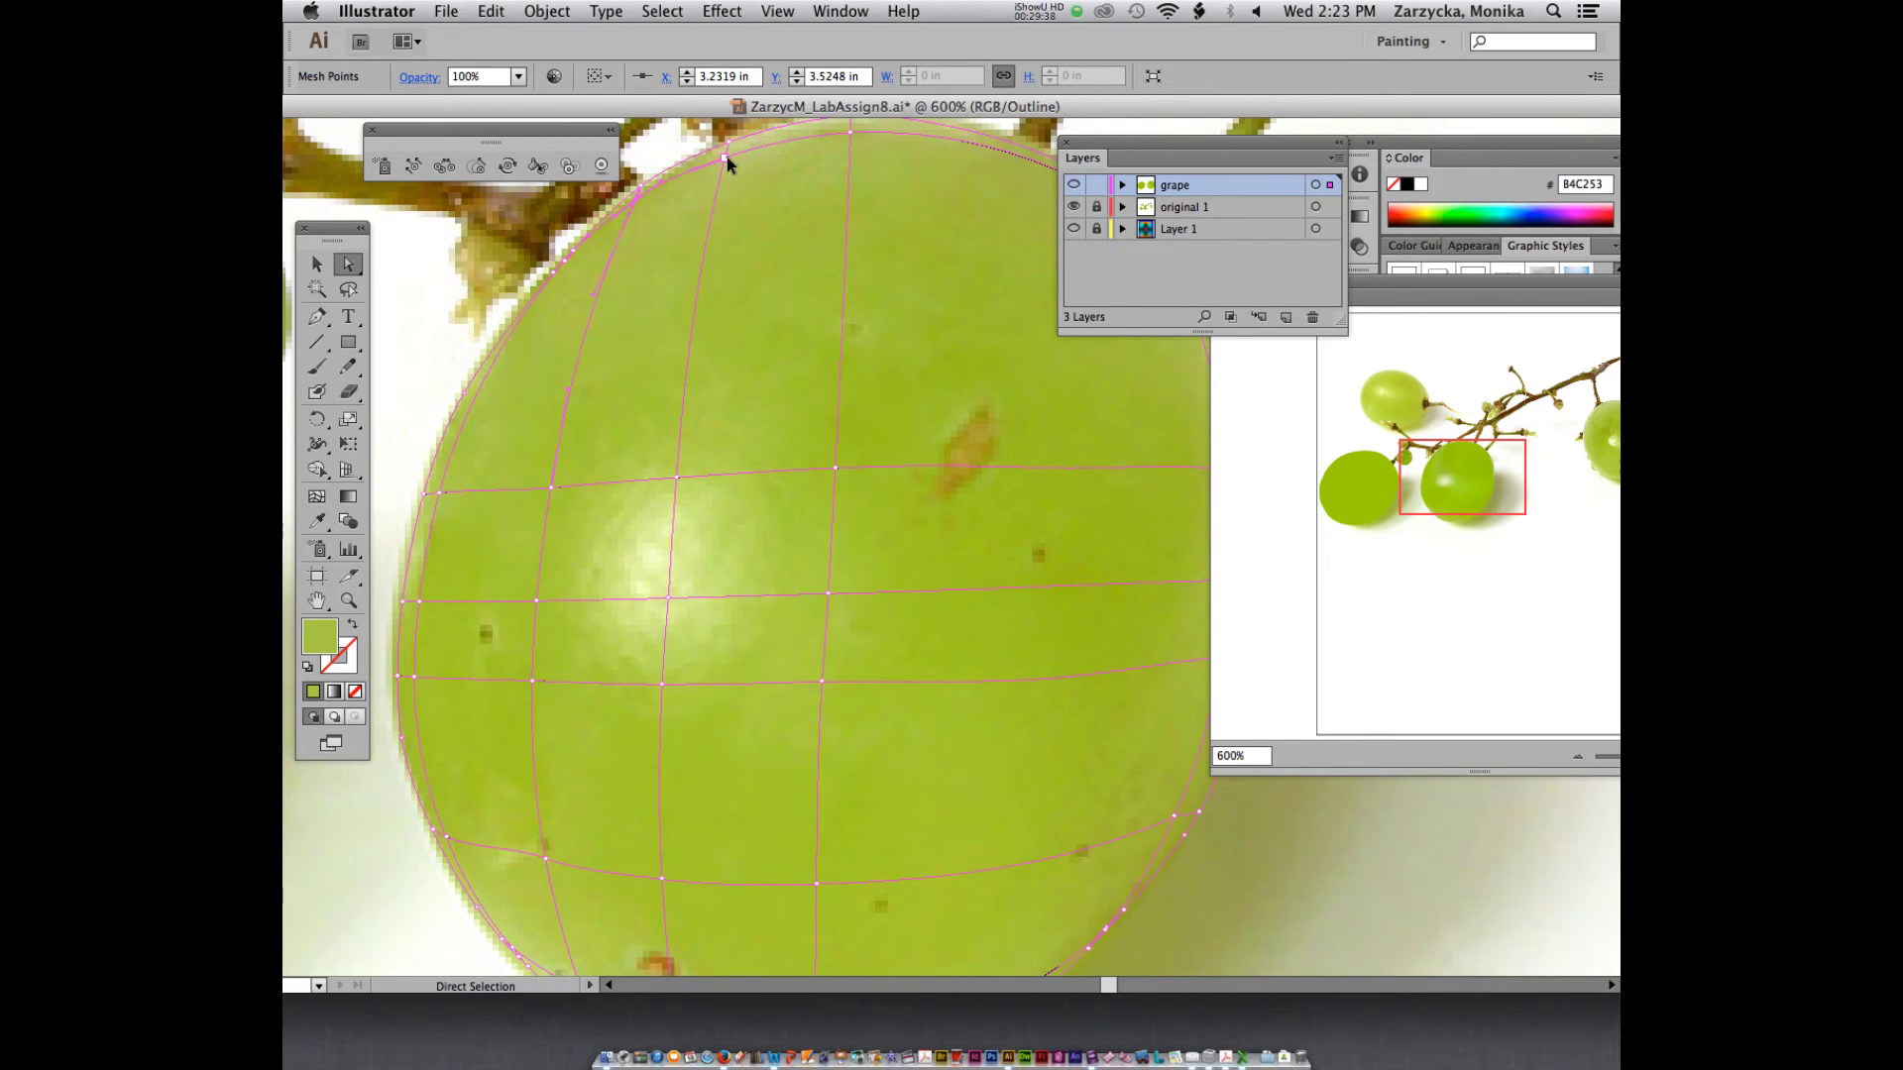
left_click(726, 157)
key("i")
left_click(741, 164)
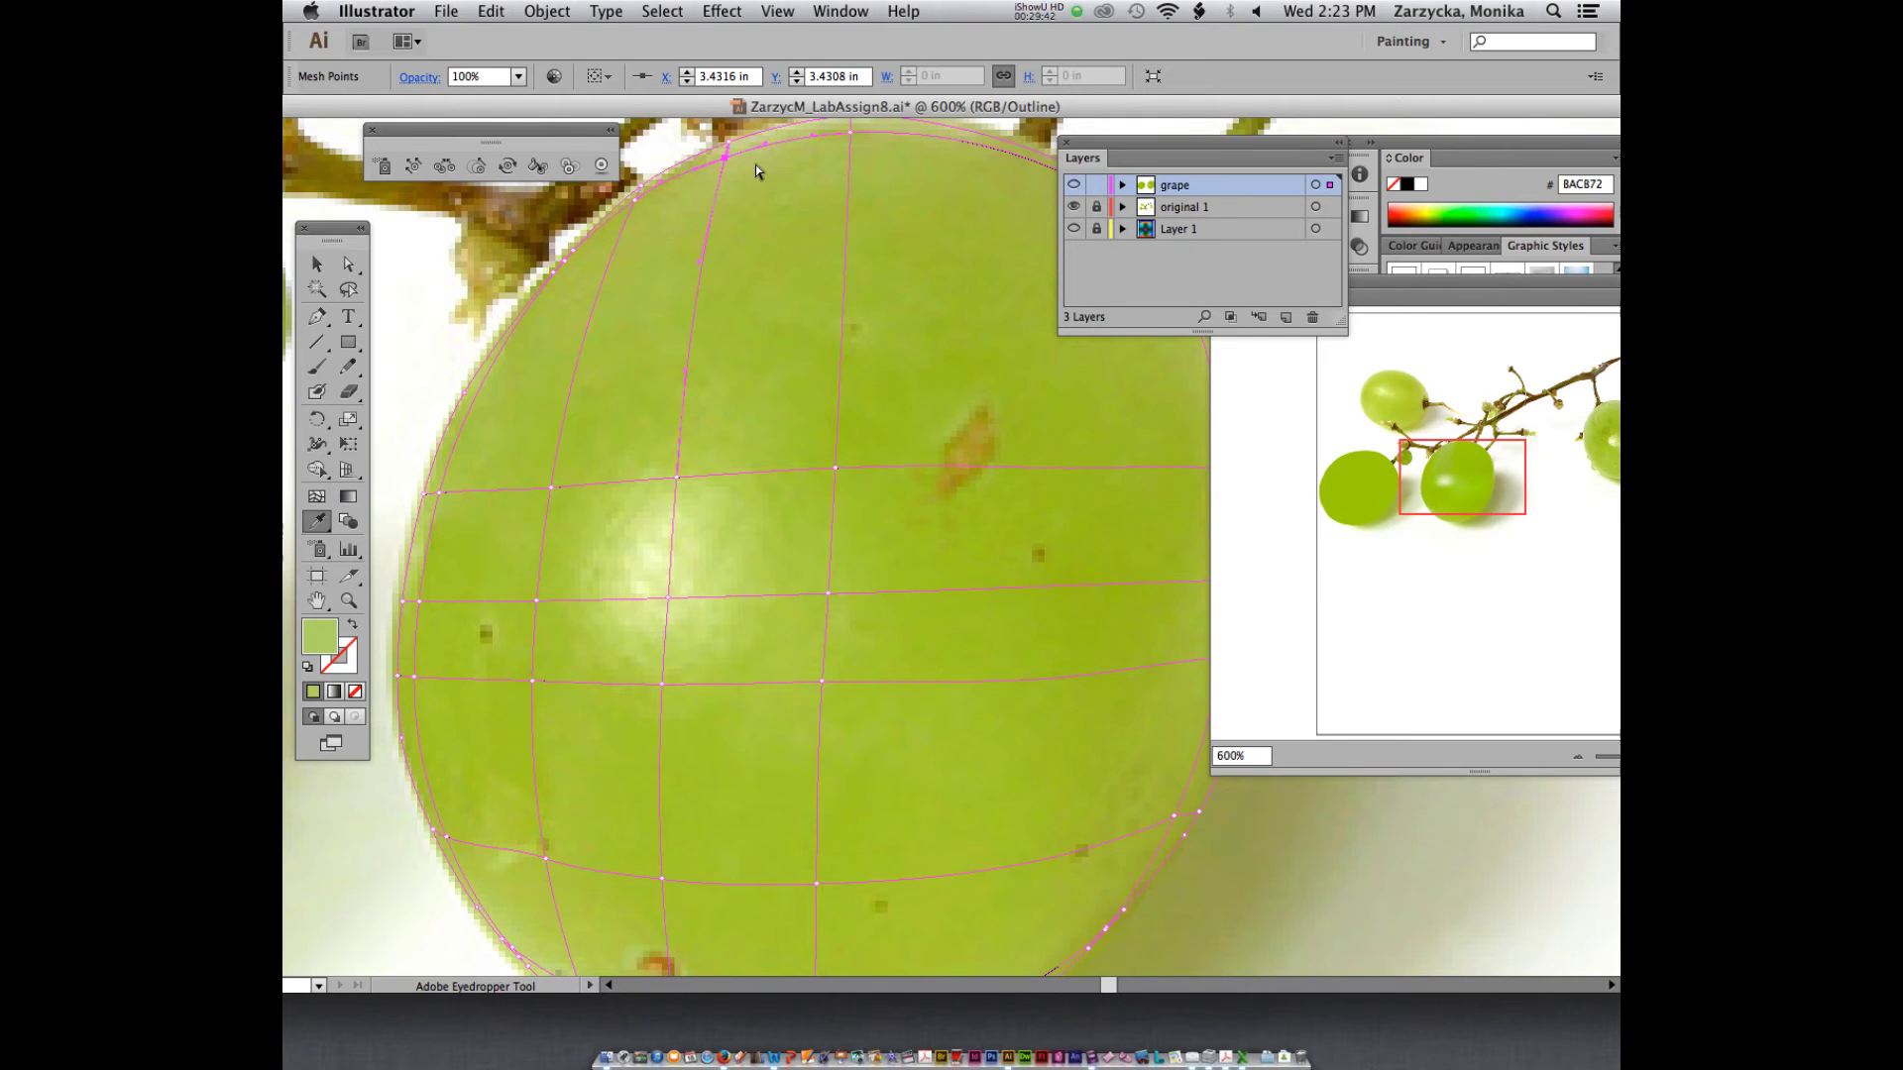
- Recolour the upper inner-rim point of the vertical line right of the highlight with an olive green sampled from the photo
key("a")
left_click(850, 132)
key("i")
left_click(847, 129)
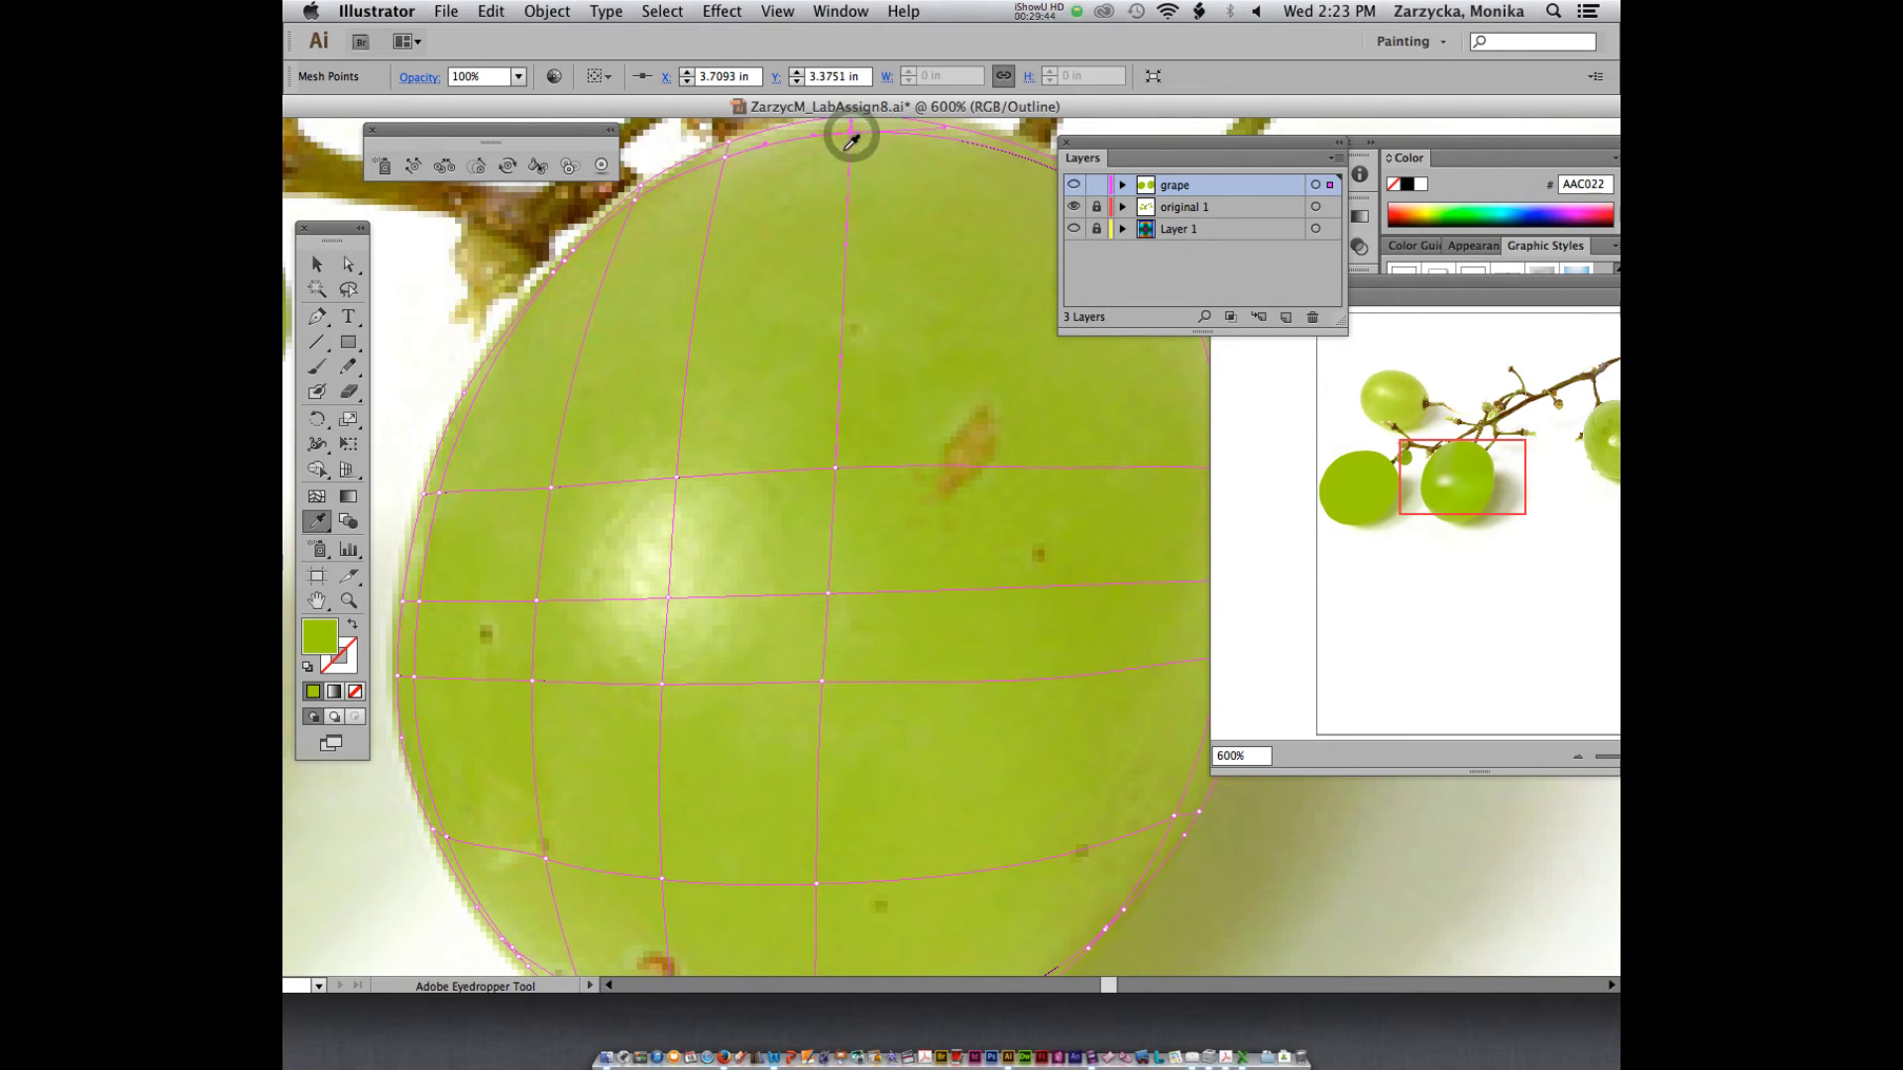
scroll(818, 194, "up", 2)
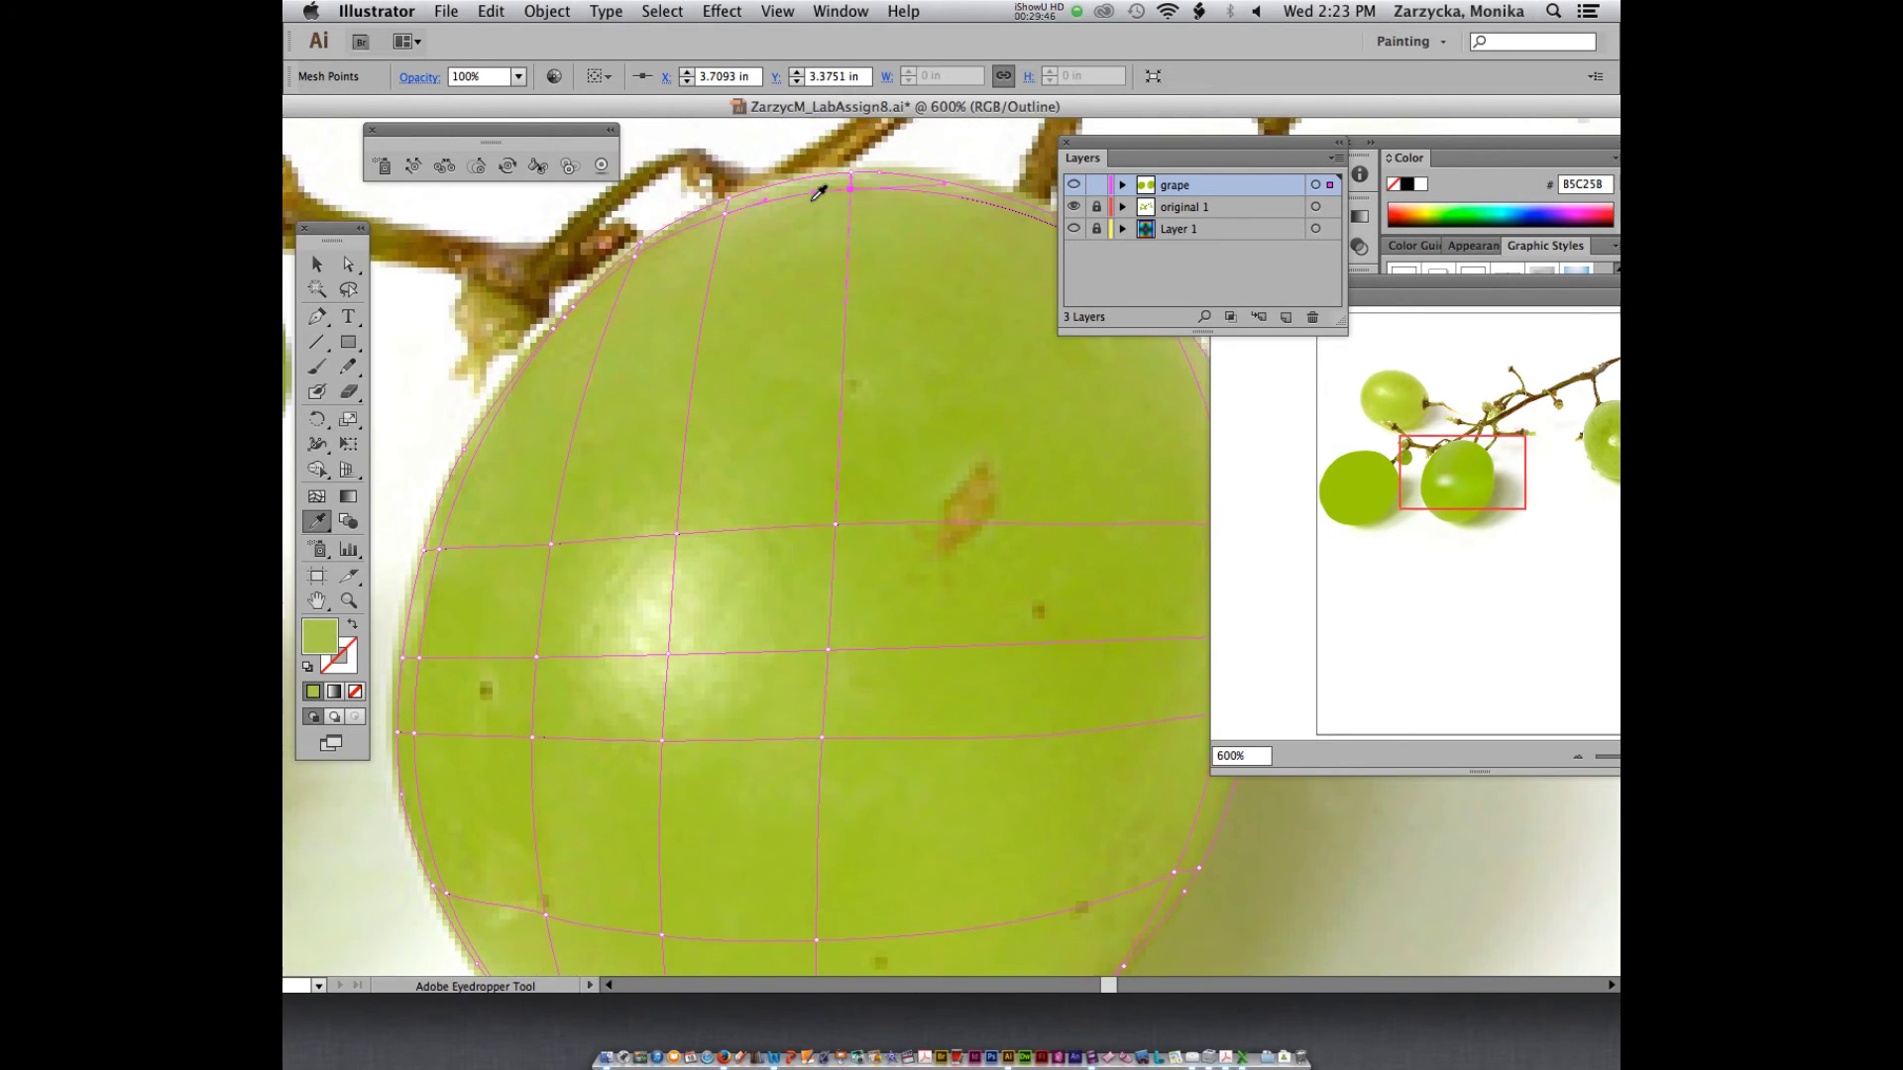
- Recolour the outer rim anchor topping the vertical line right of the highlight with a pale green sampled from the photo
key("a")
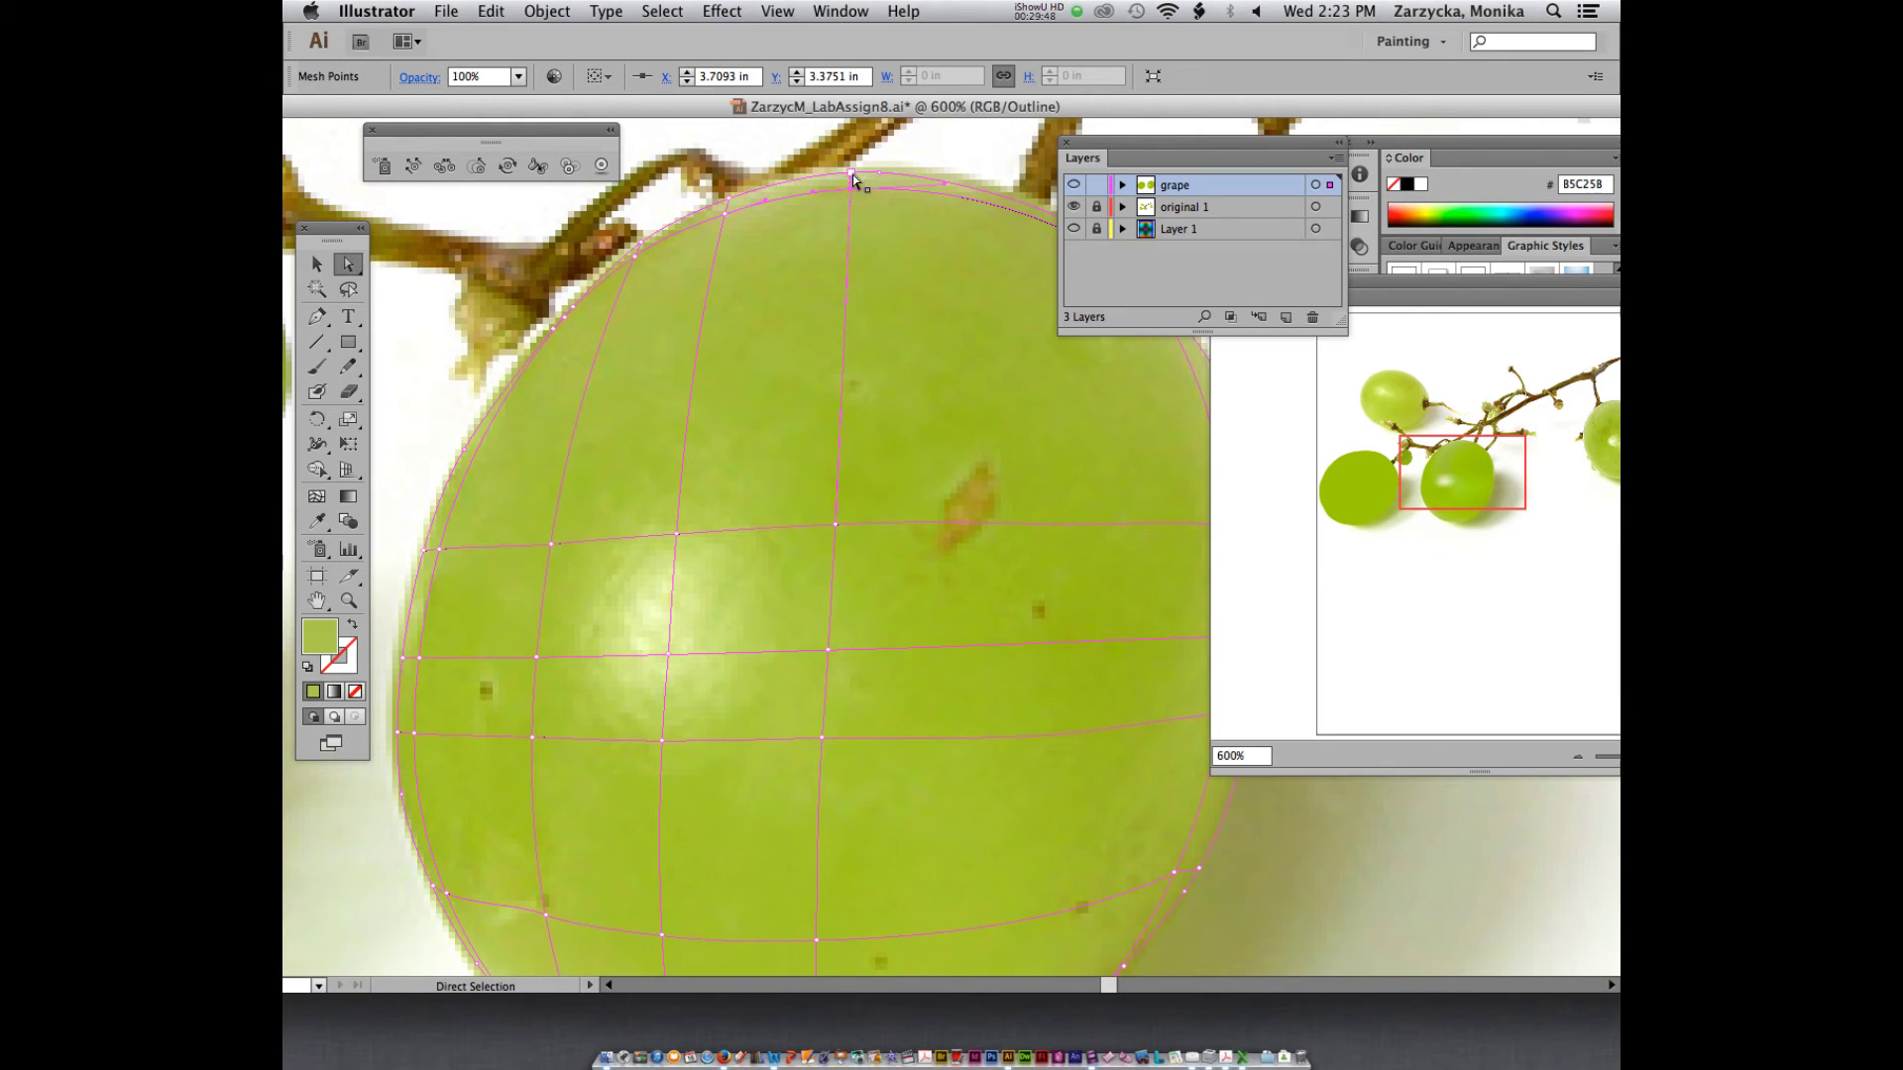
left_click(852, 176)
key("i")
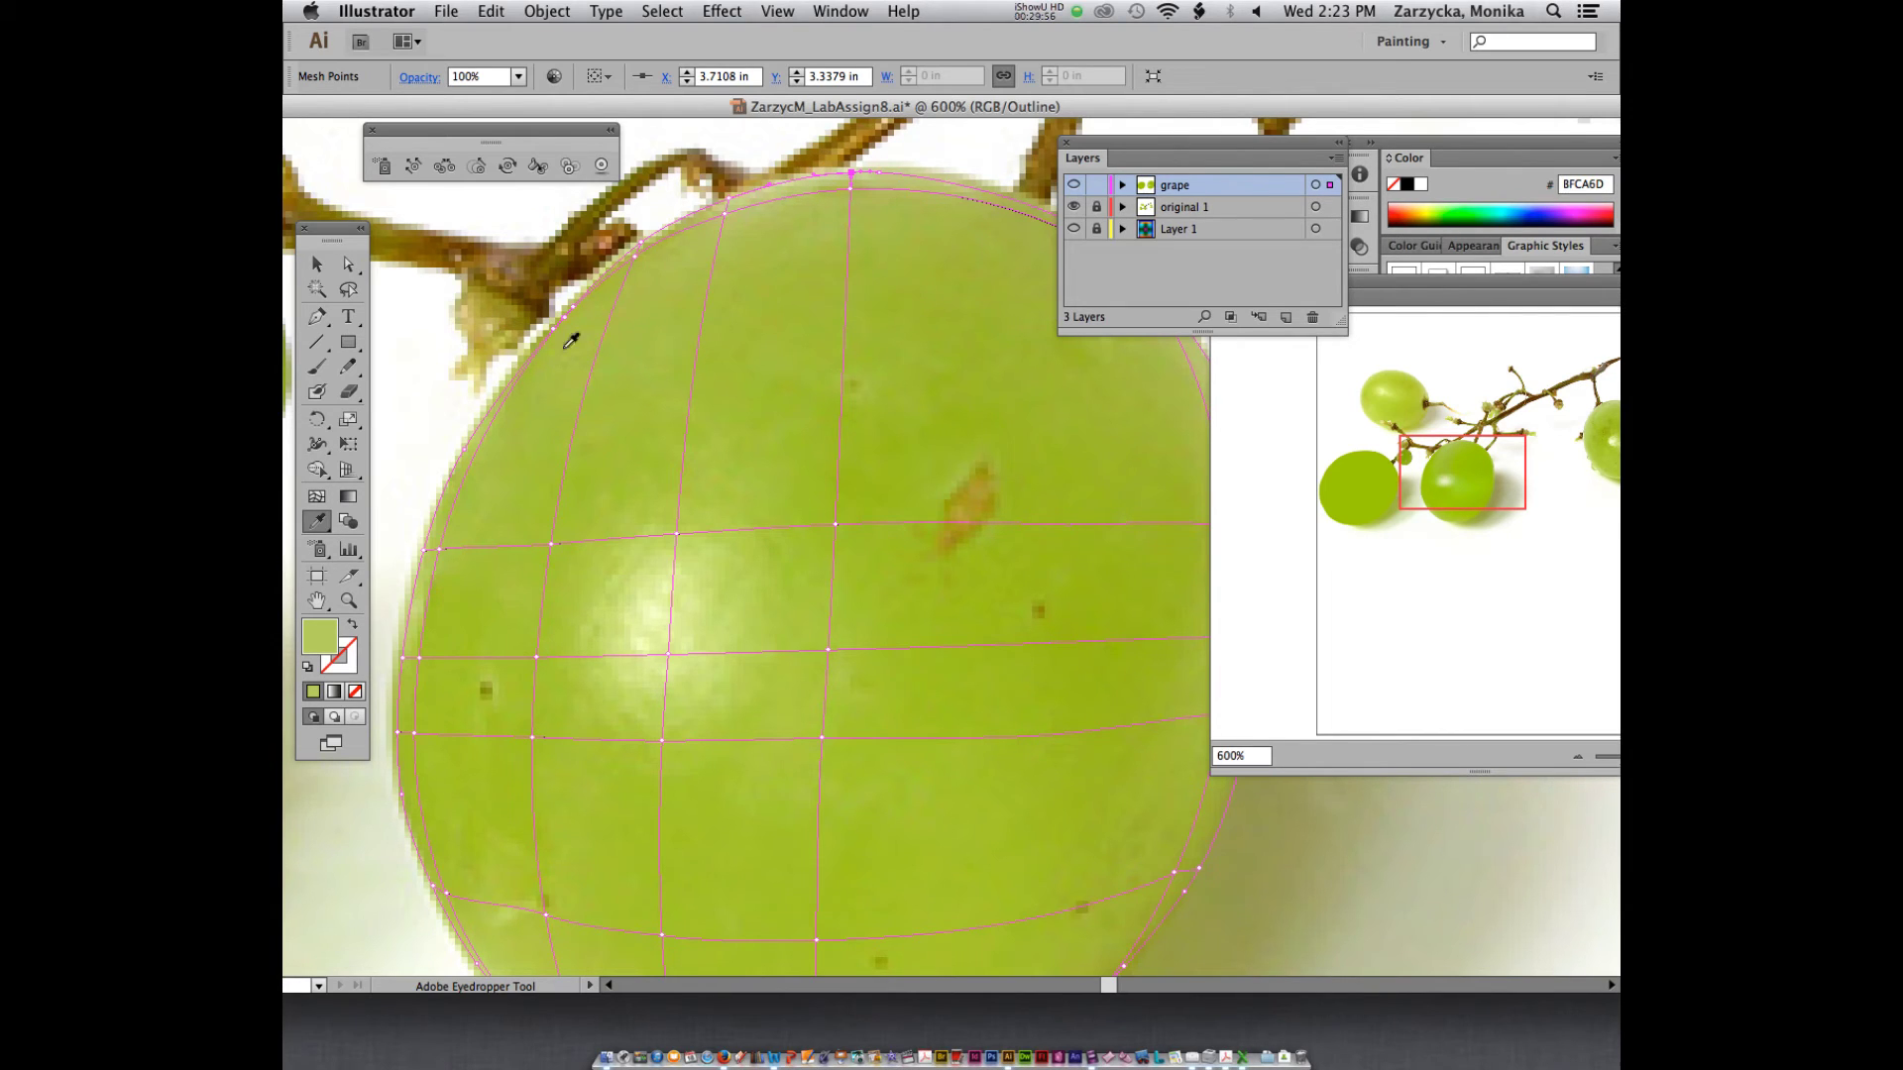
- Add a horizontal mesh line across the grape's upper part and recolour its point above the highlight with the sampled green ABC038
left_click(319, 497)
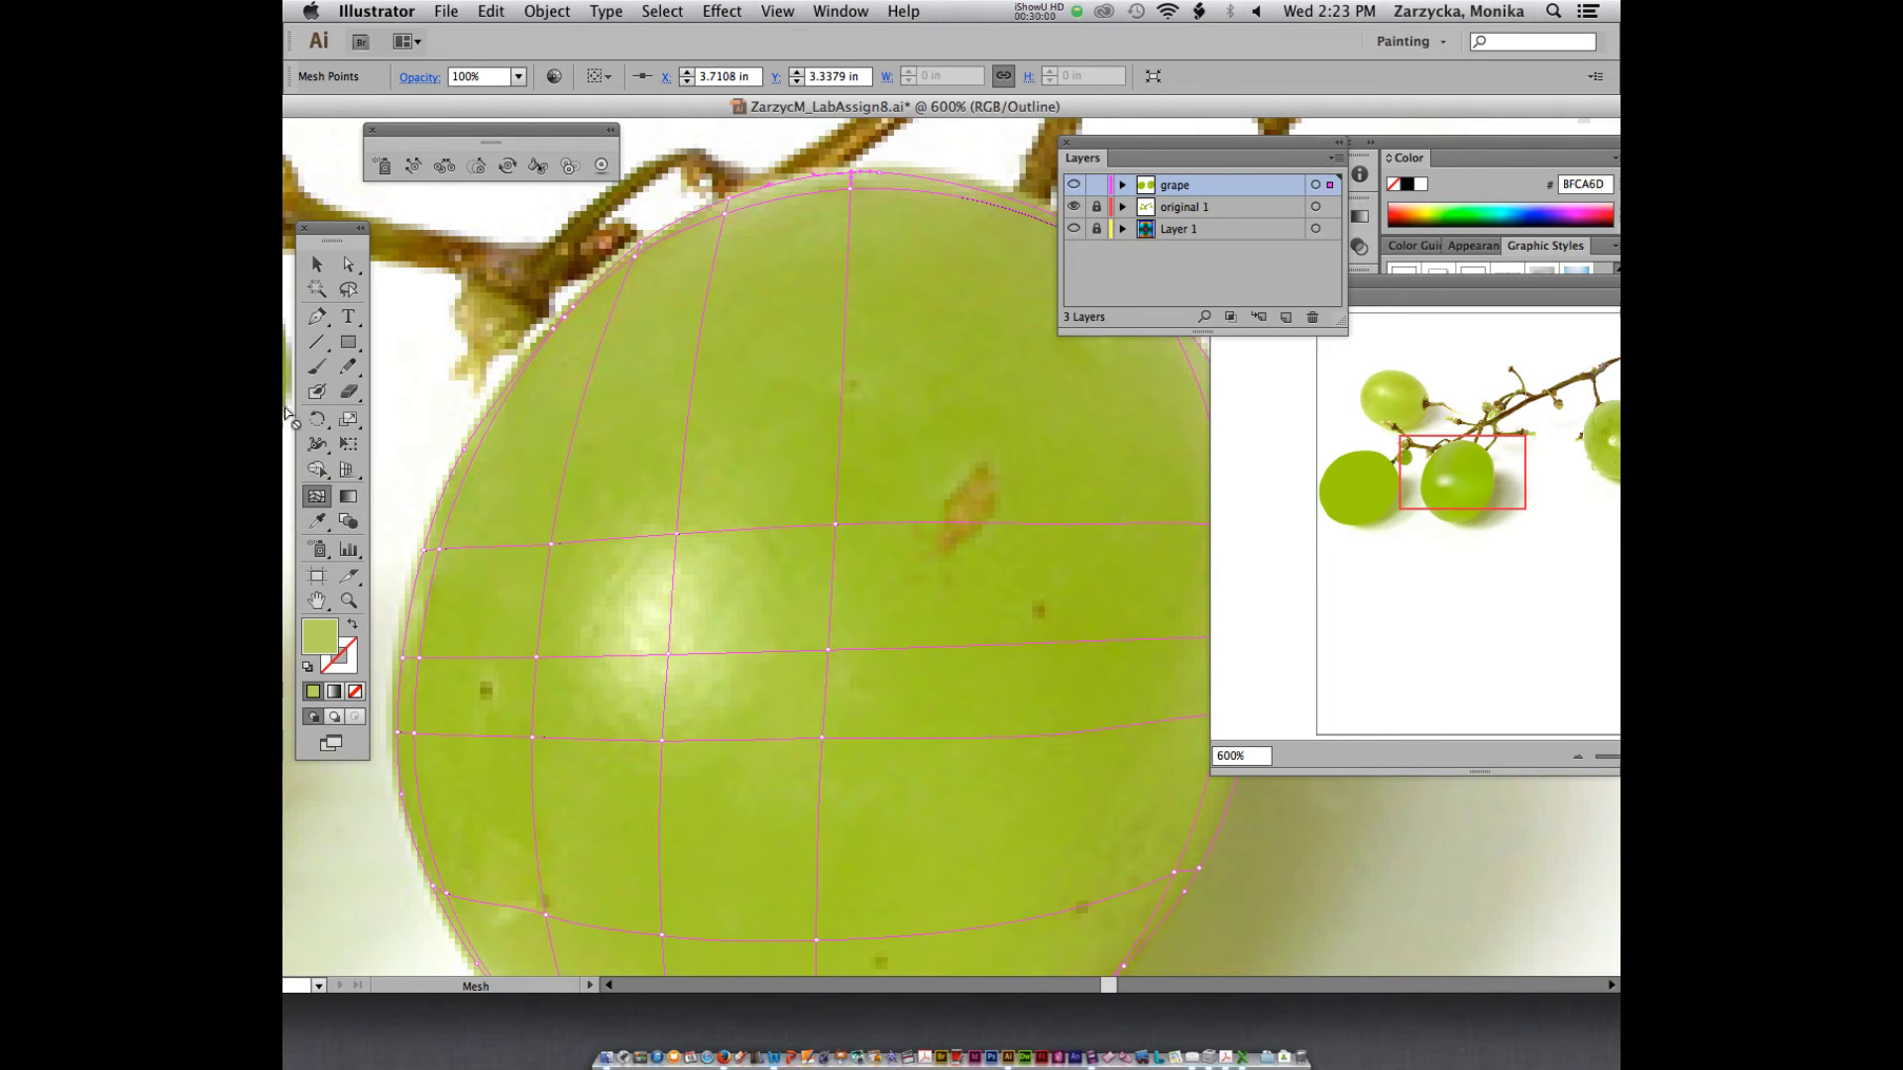
left_click(699, 343)
left_click(351, 266)
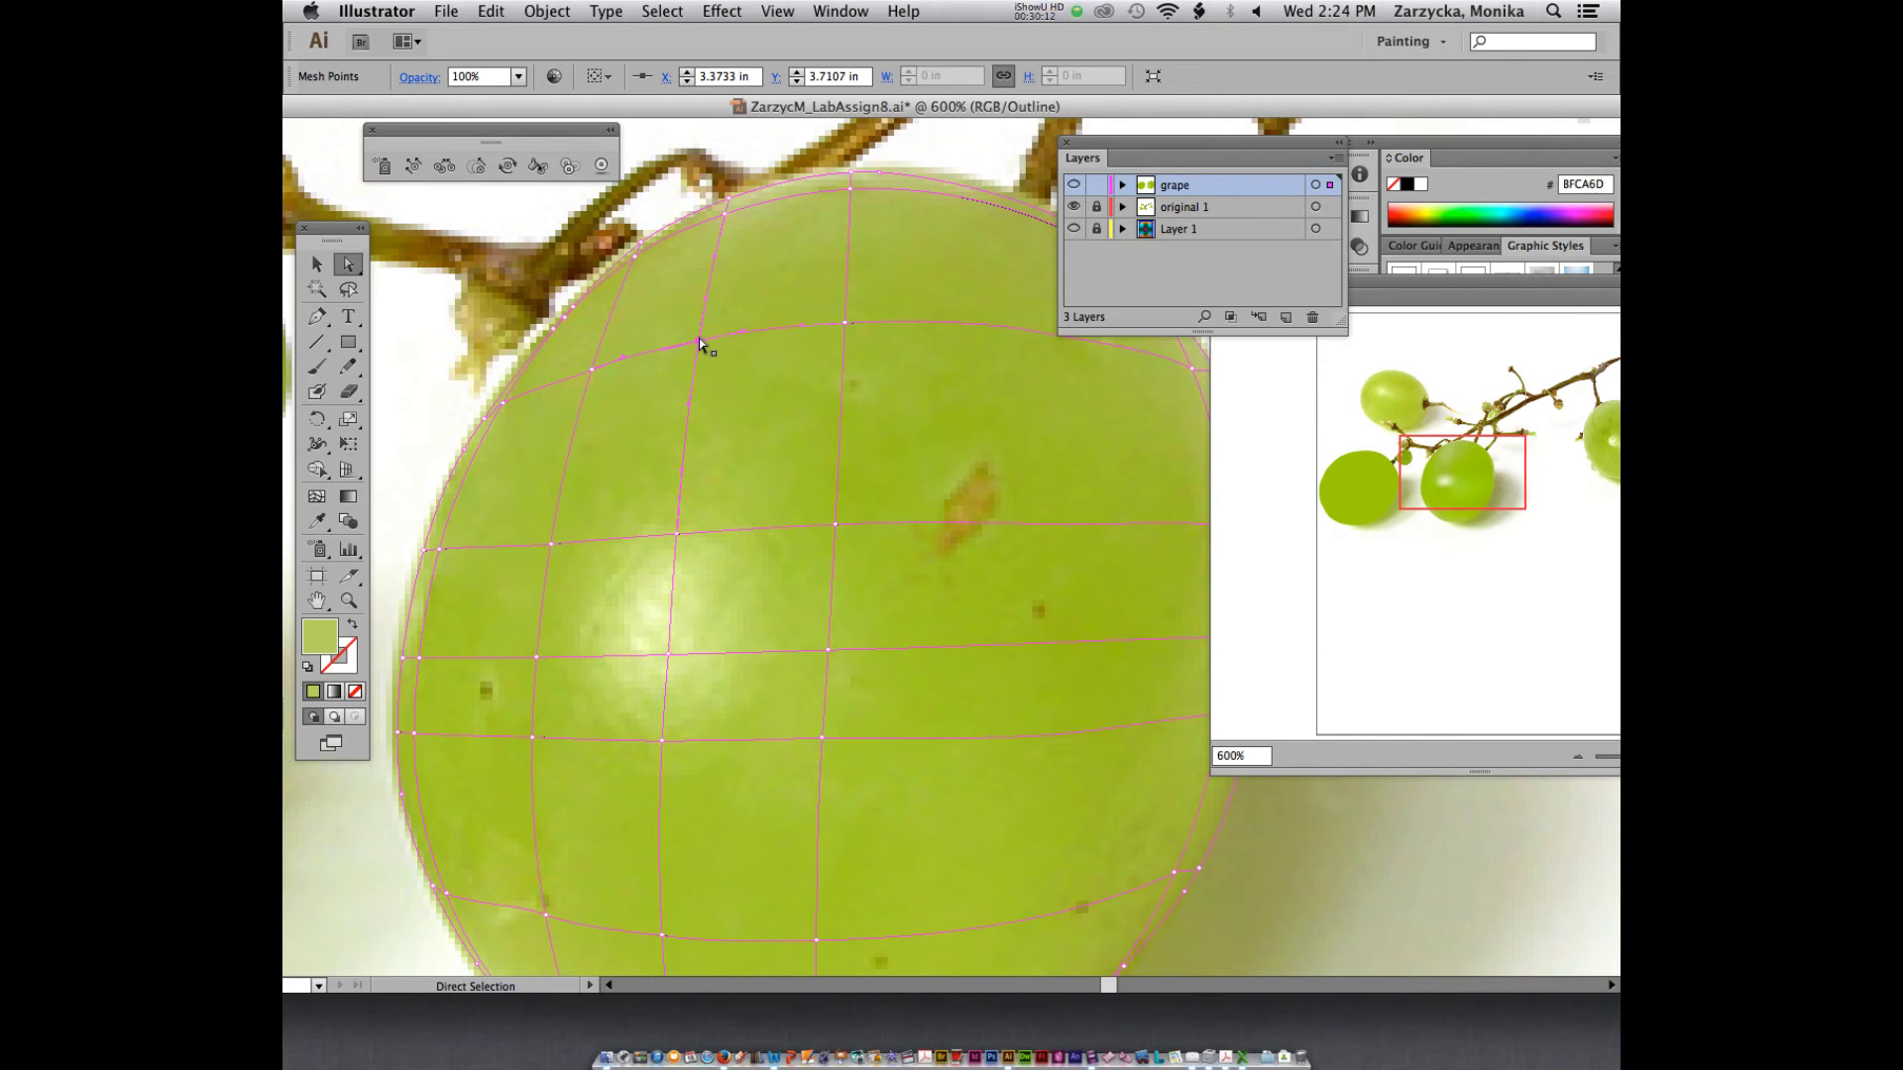
key("i")
left_click(708, 353)
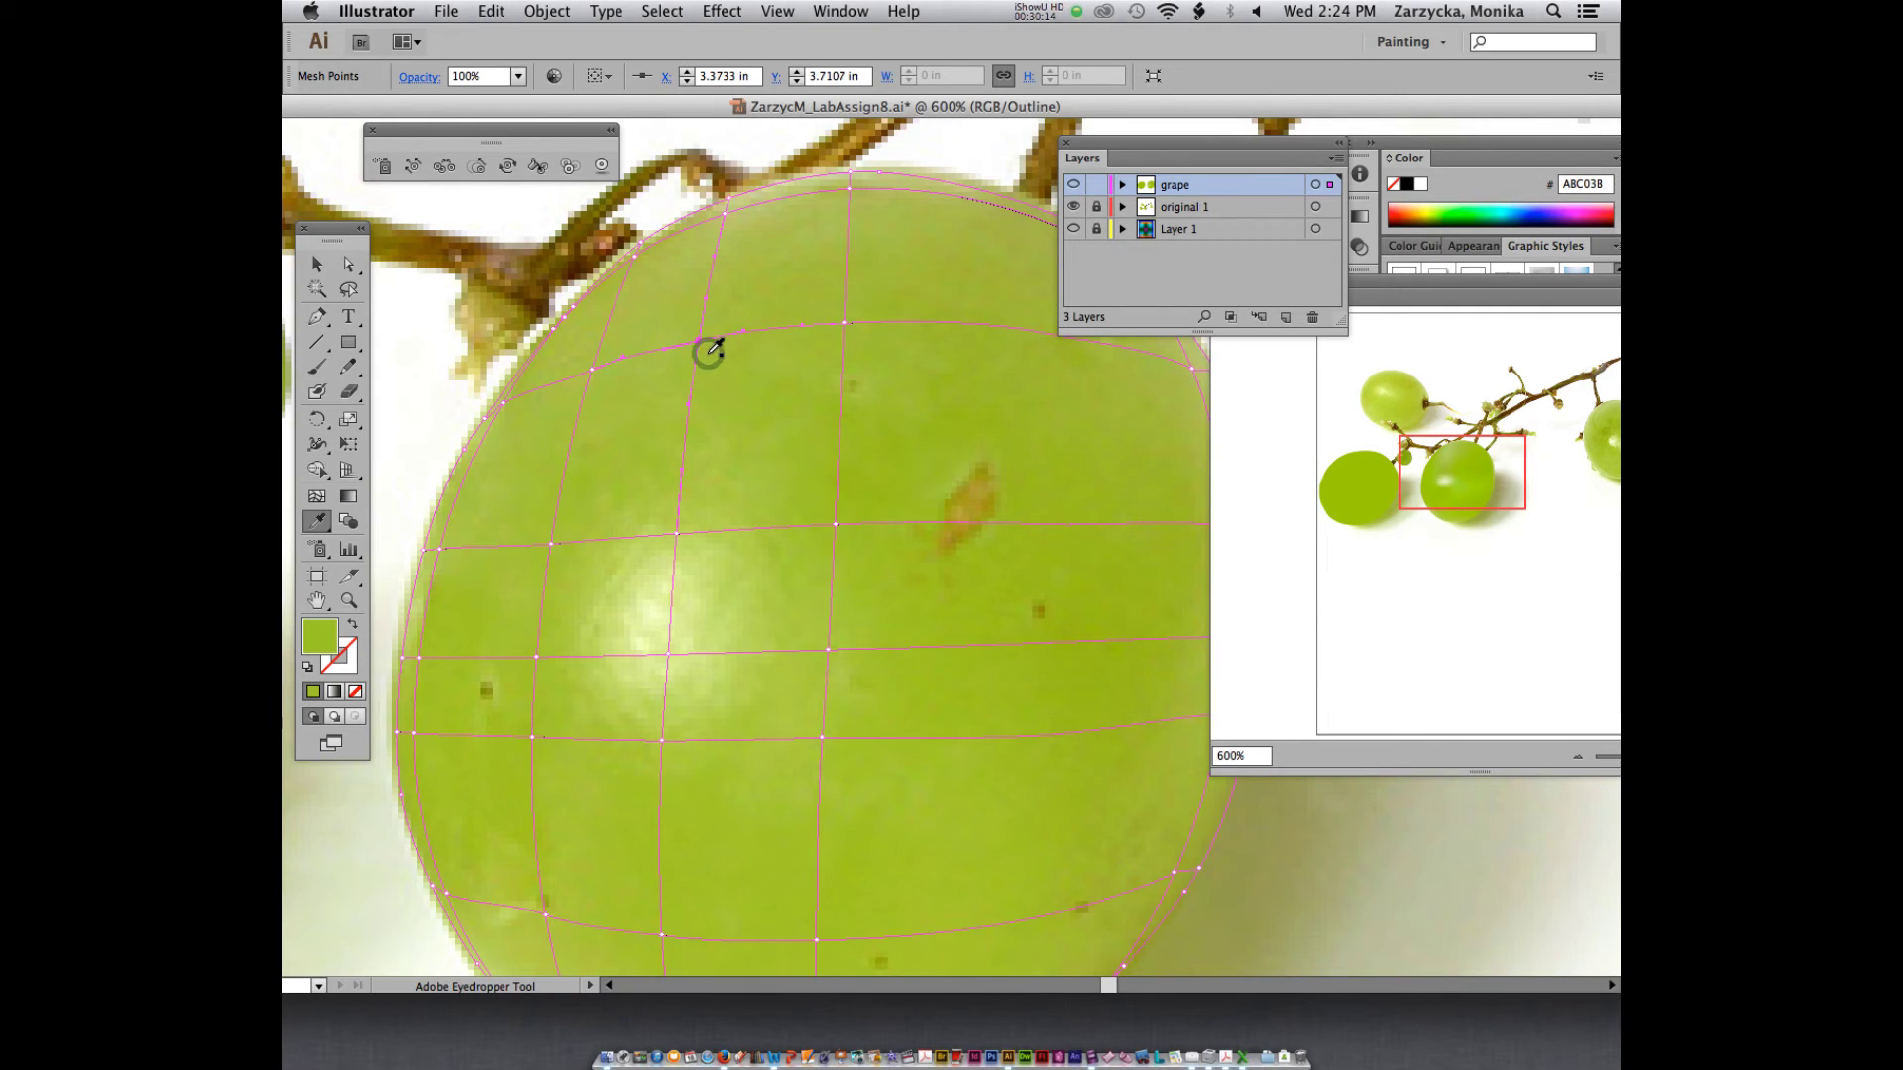
- Recolour the new horizontal line's point on the vertical line left of the highlight with the sampled green AEC547
key("a")
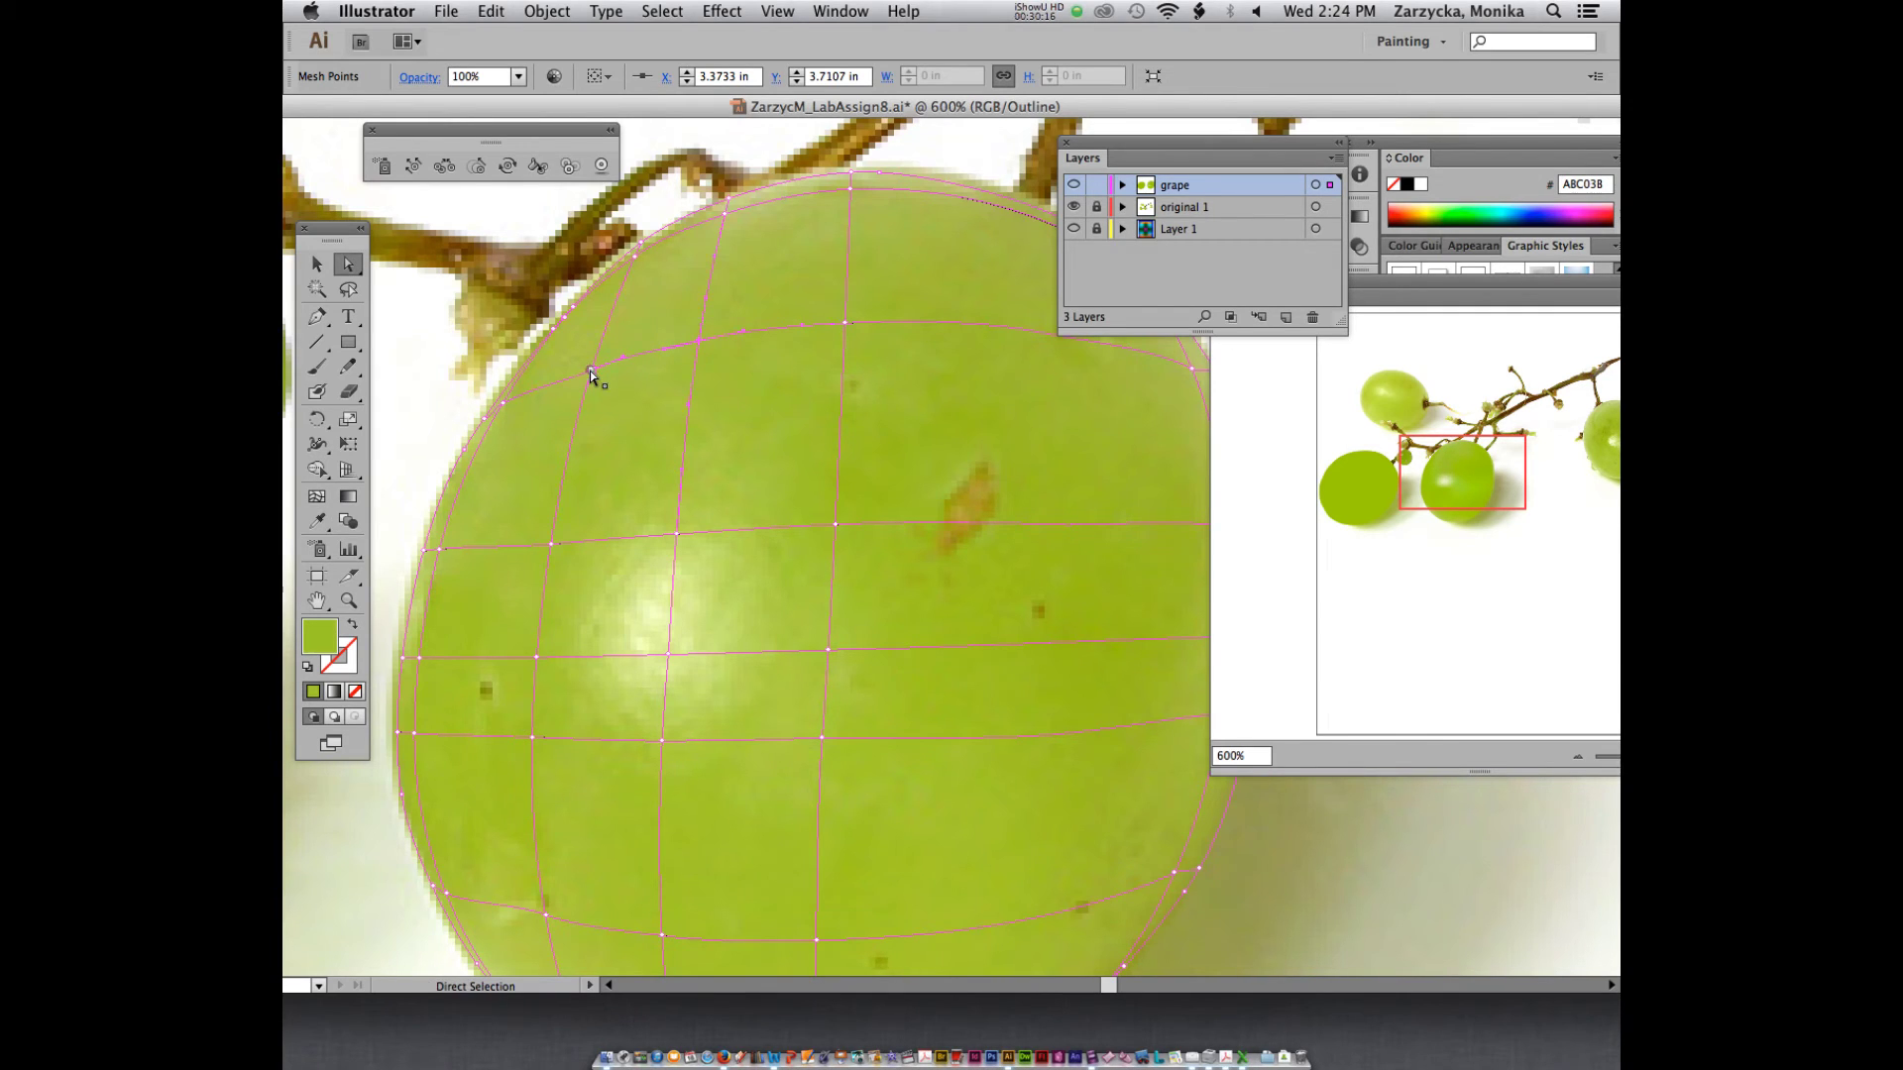
key("i")
left_click(603, 380)
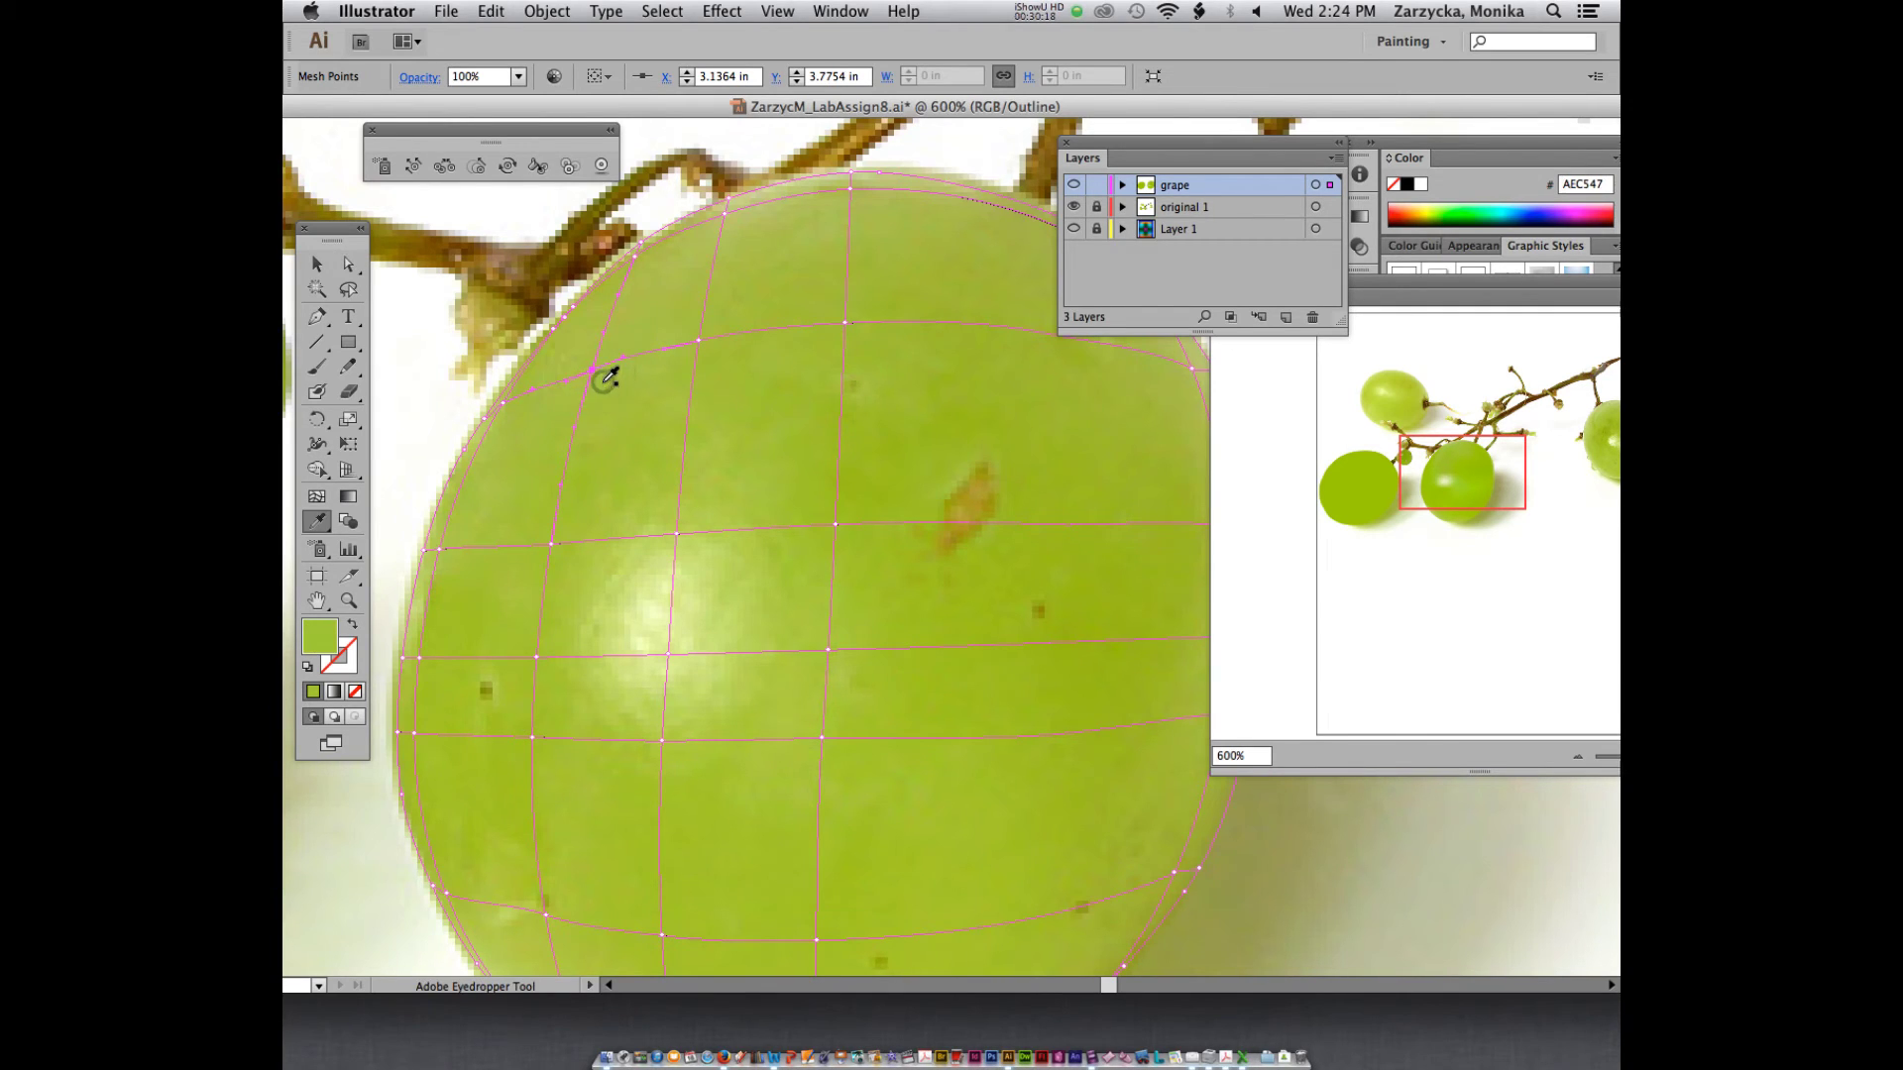
- Recolour the new horizontal line's point just inside the left rim with the sampled green AEC03E
key("a")
left_click(503, 402)
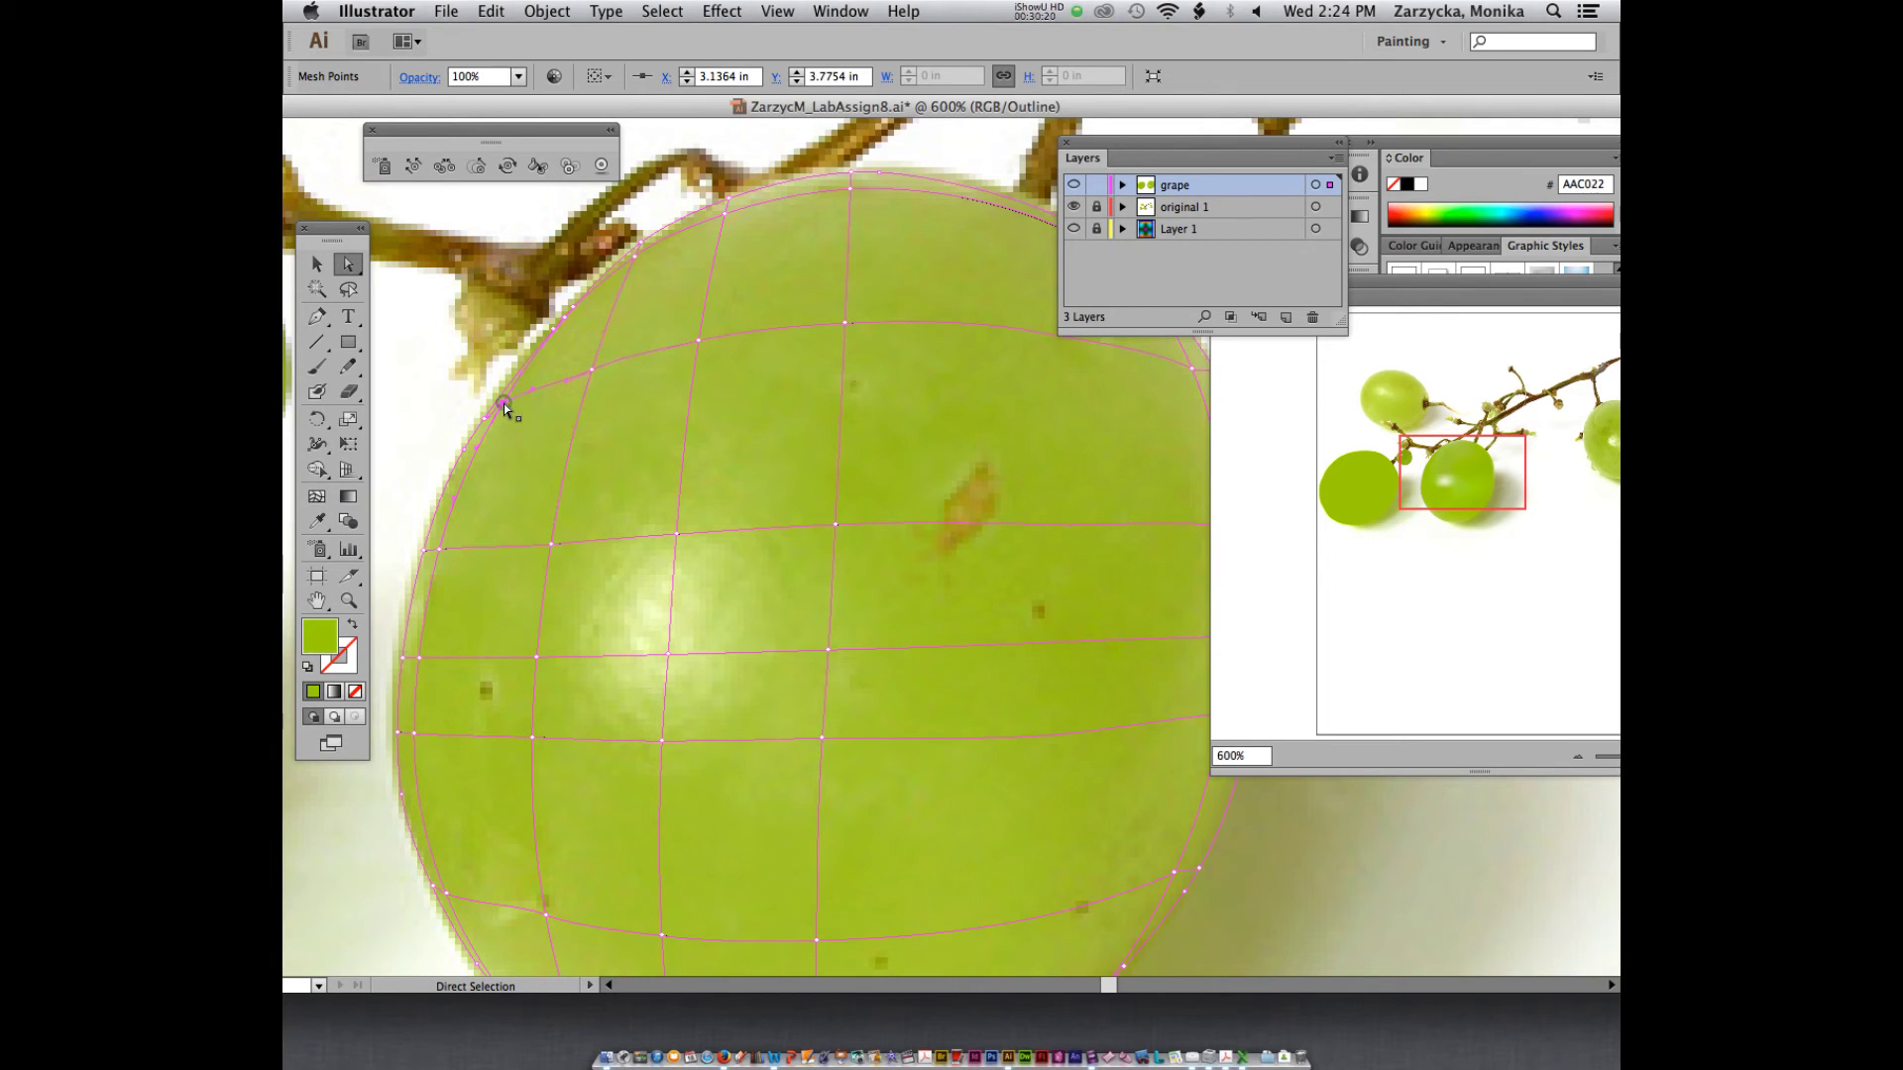
key("i")
left_click(518, 411)
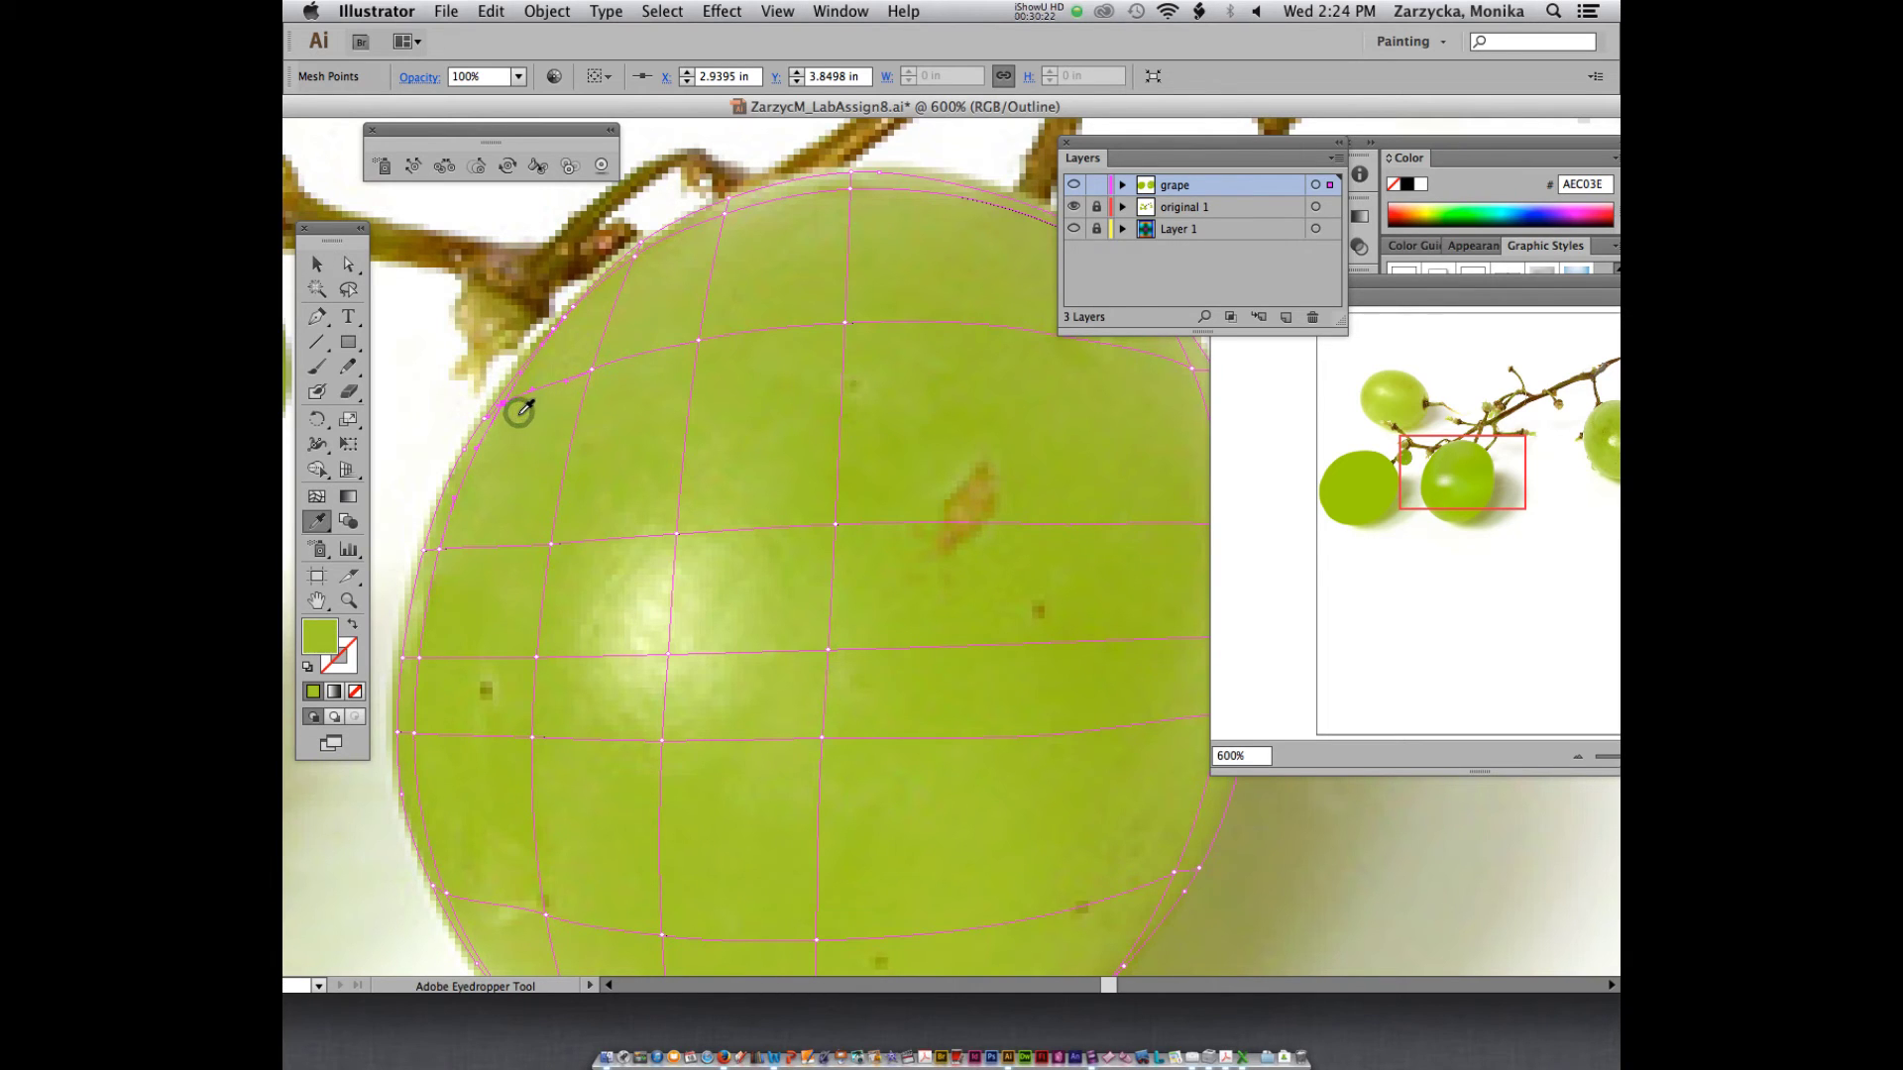
- Recolour the new horizontal line's point on the vertical line right of the highlight with the green A8C038 sampled beside it
key("a")
left_click(843, 322)
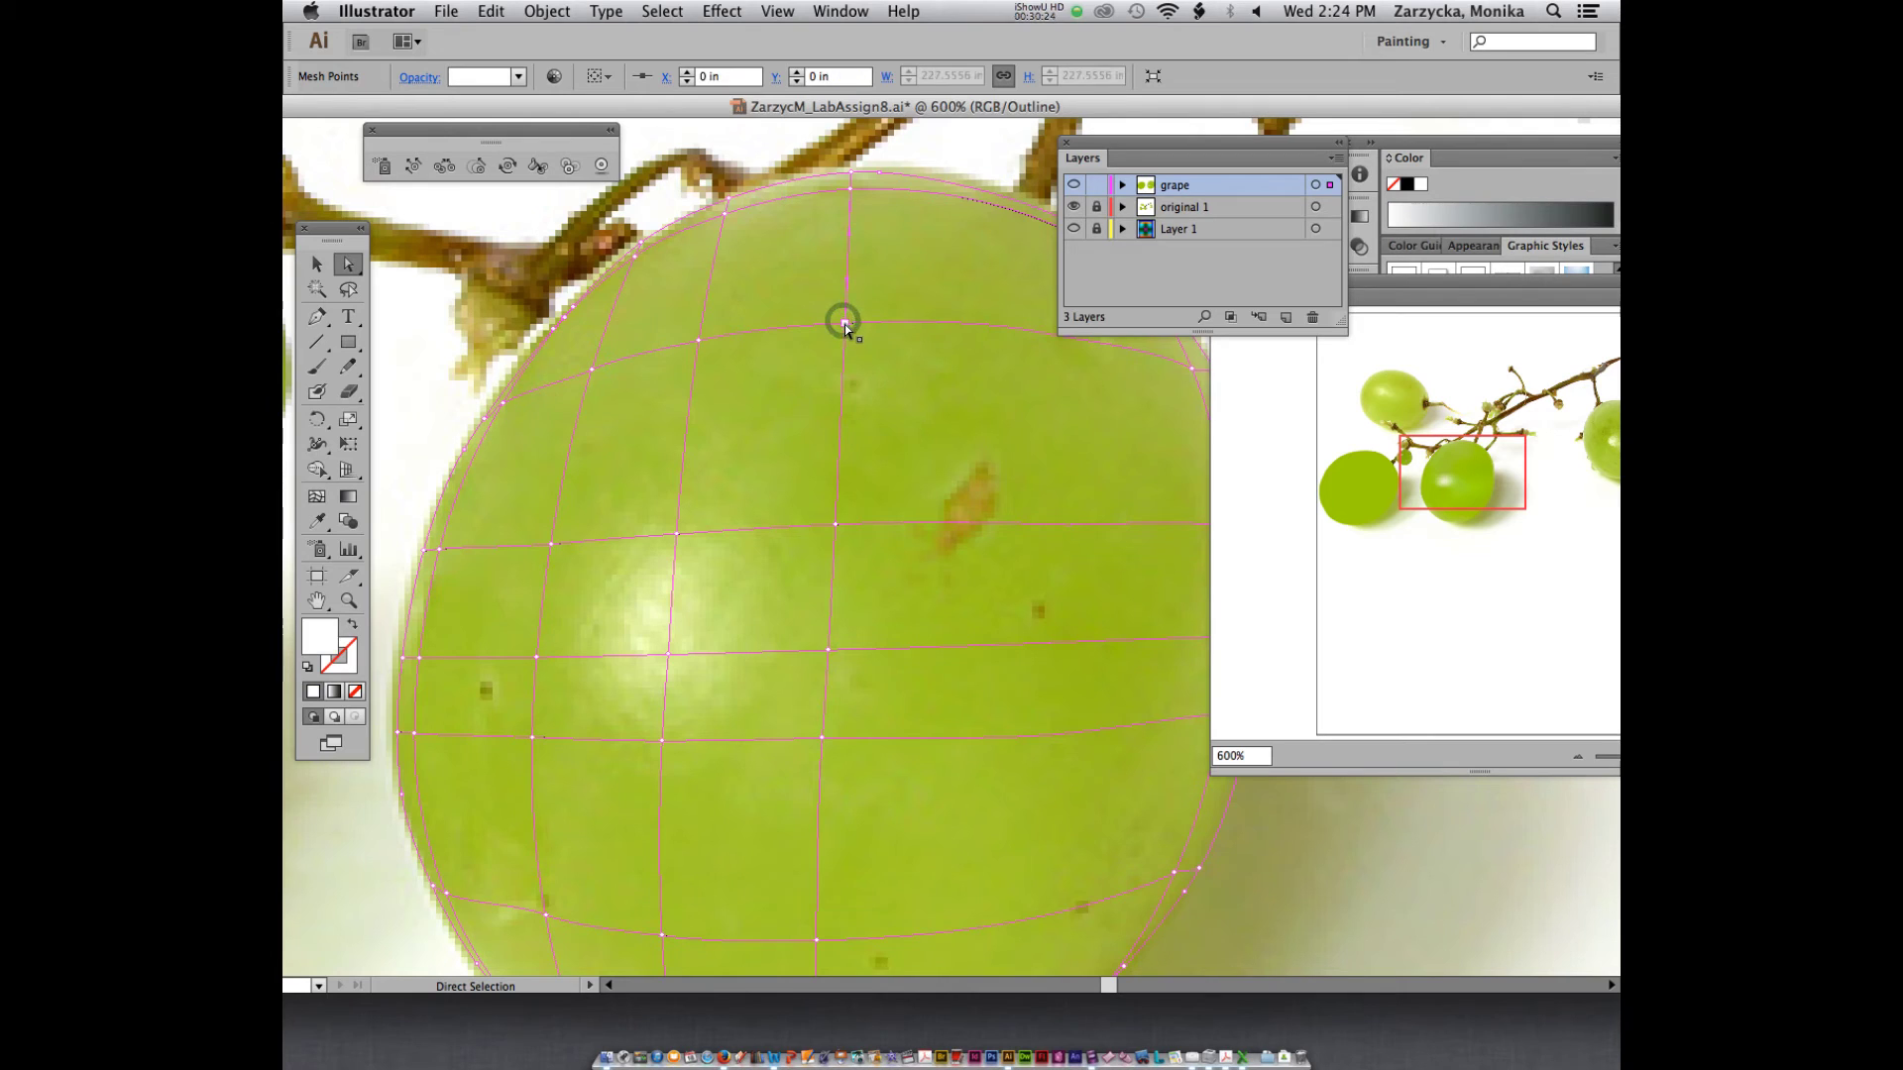
key("i")
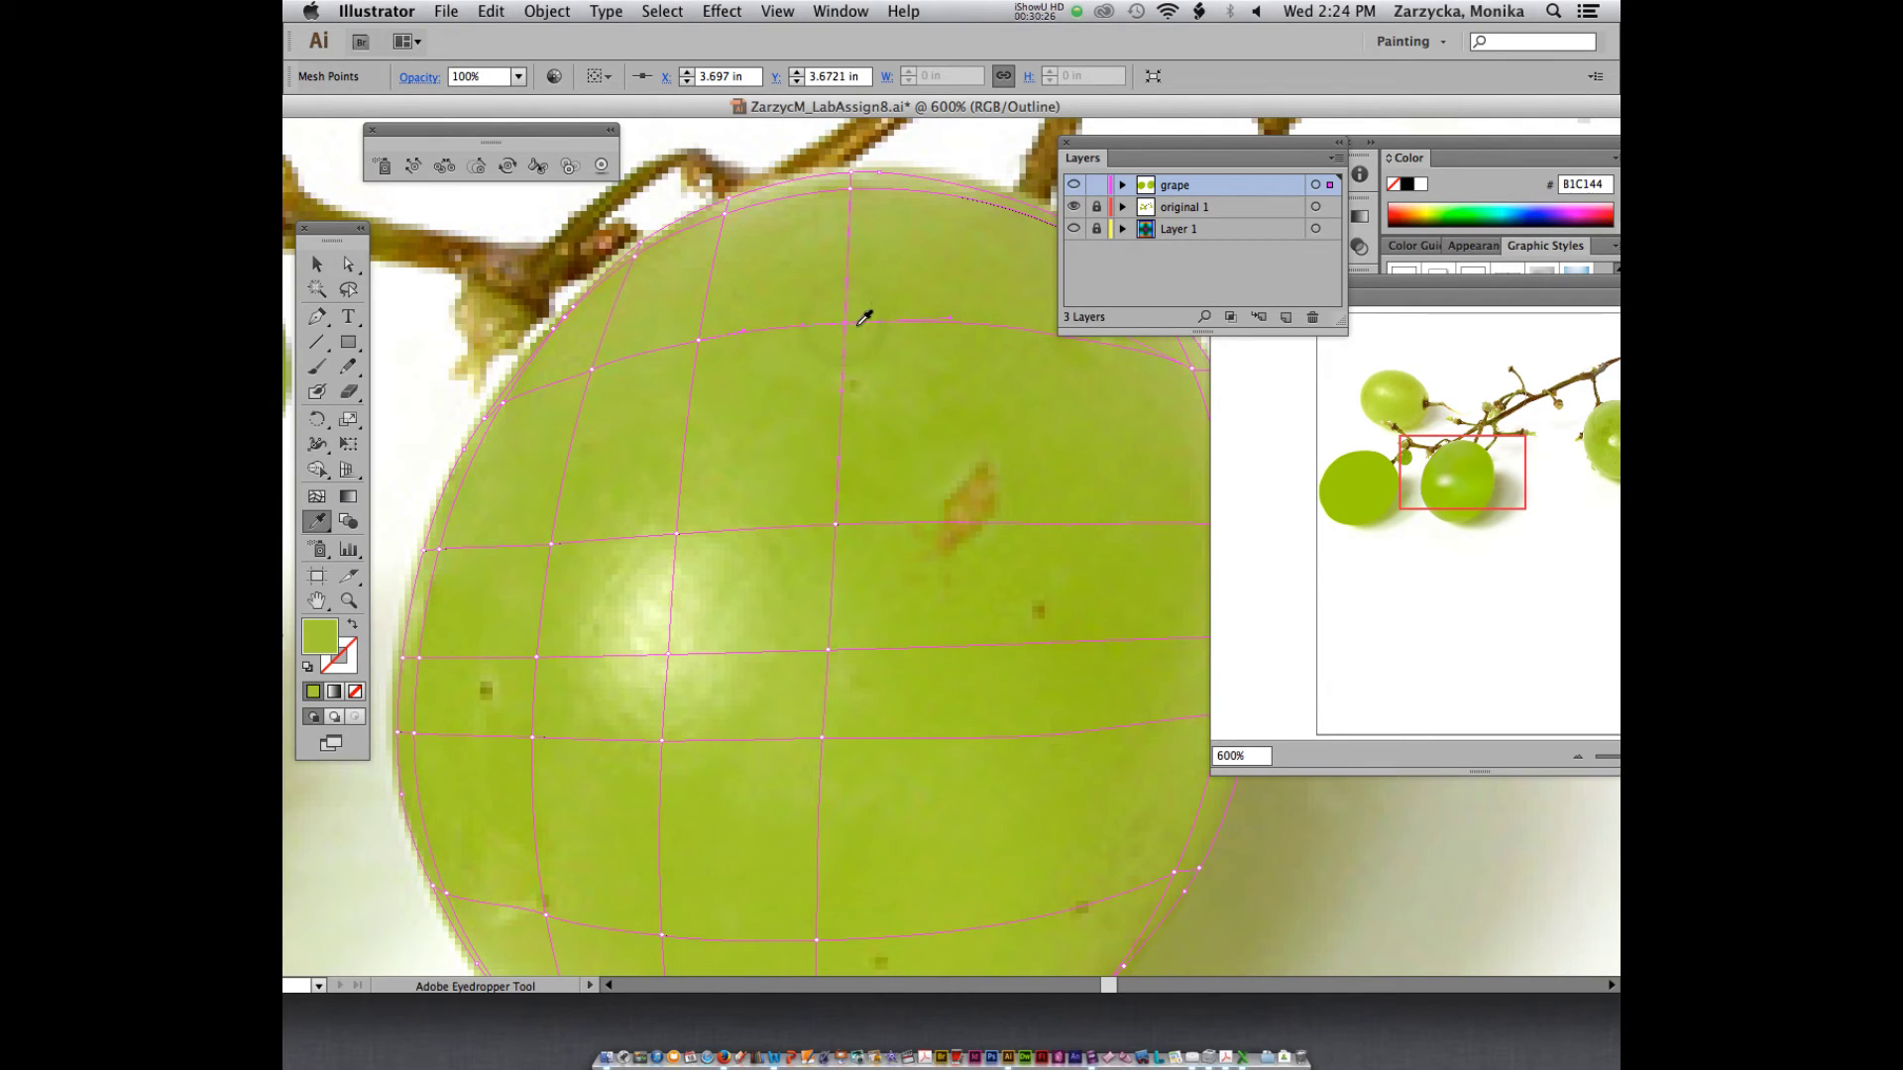
- Recolour the new horizontal line's point just inside the right rim with an olive green sampled further inside the grape
key("a")
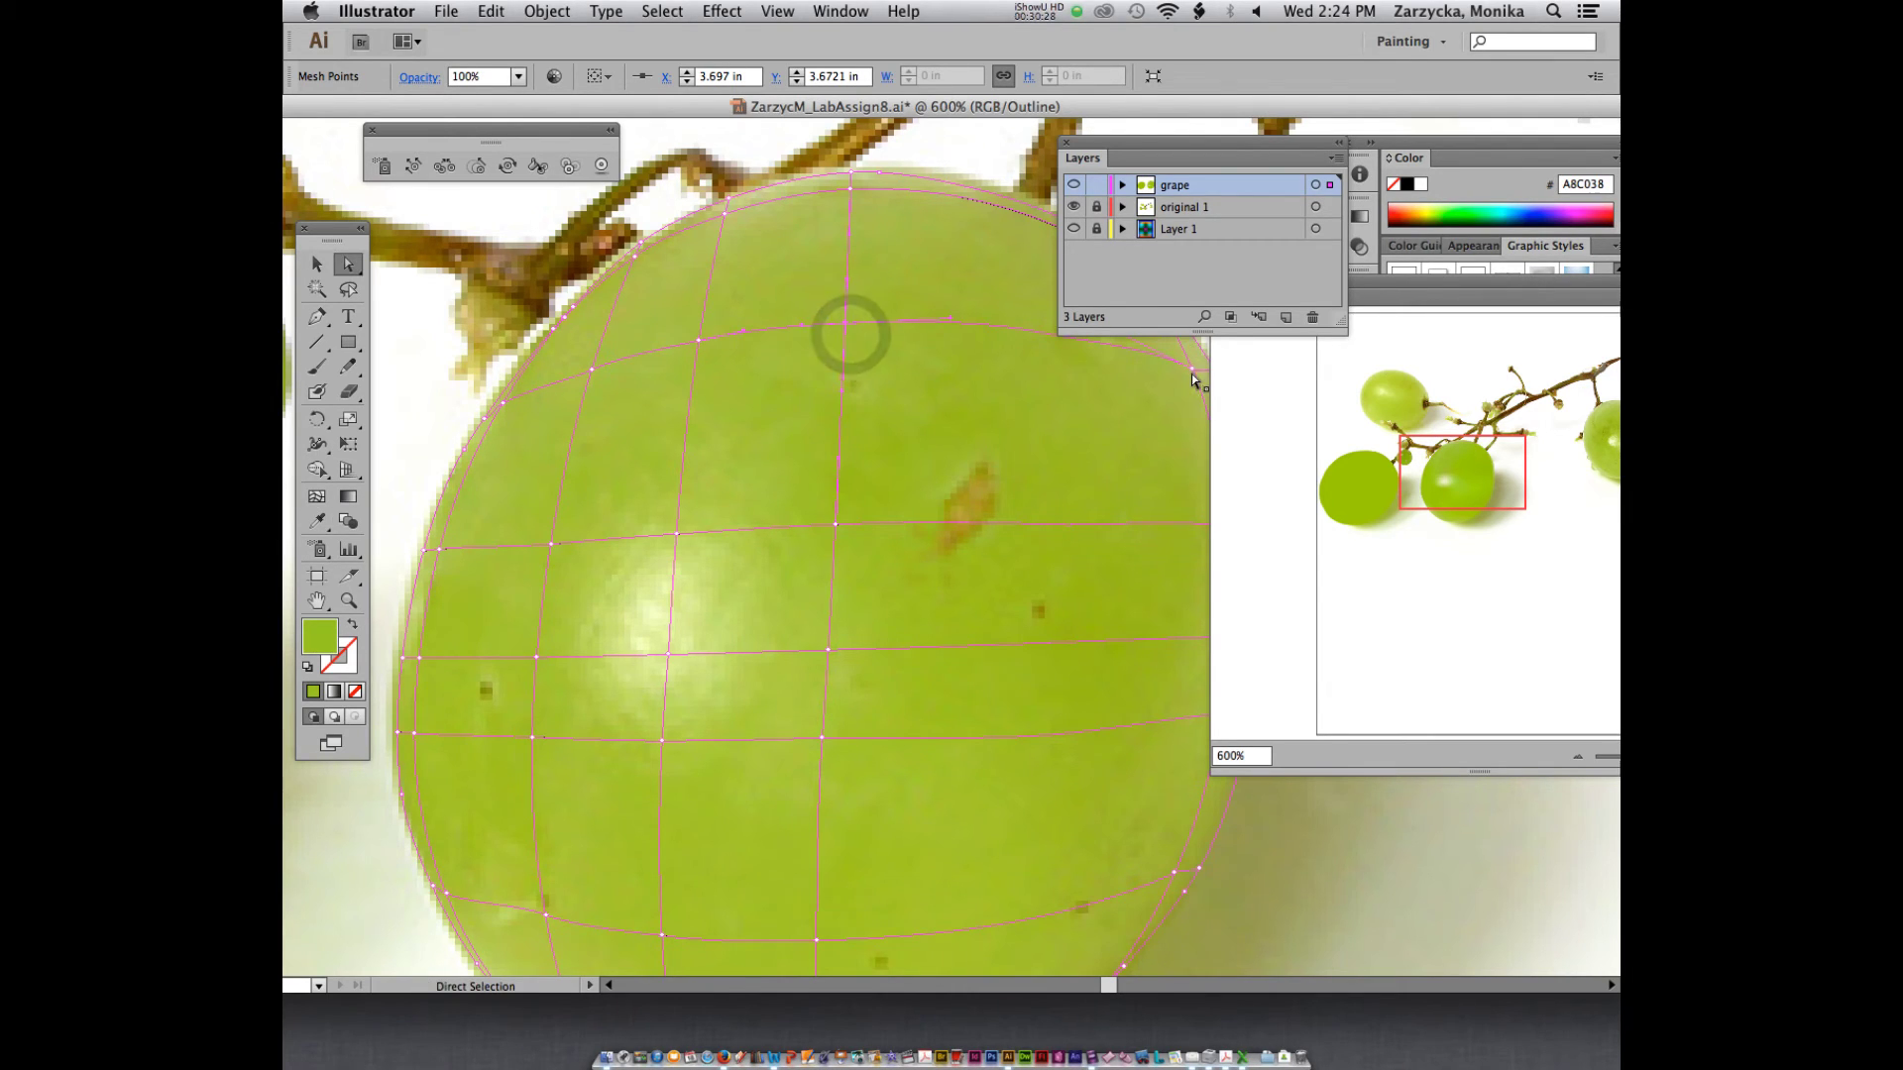
left_click(1191, 372)
key("i")
left_click(1181, 375)
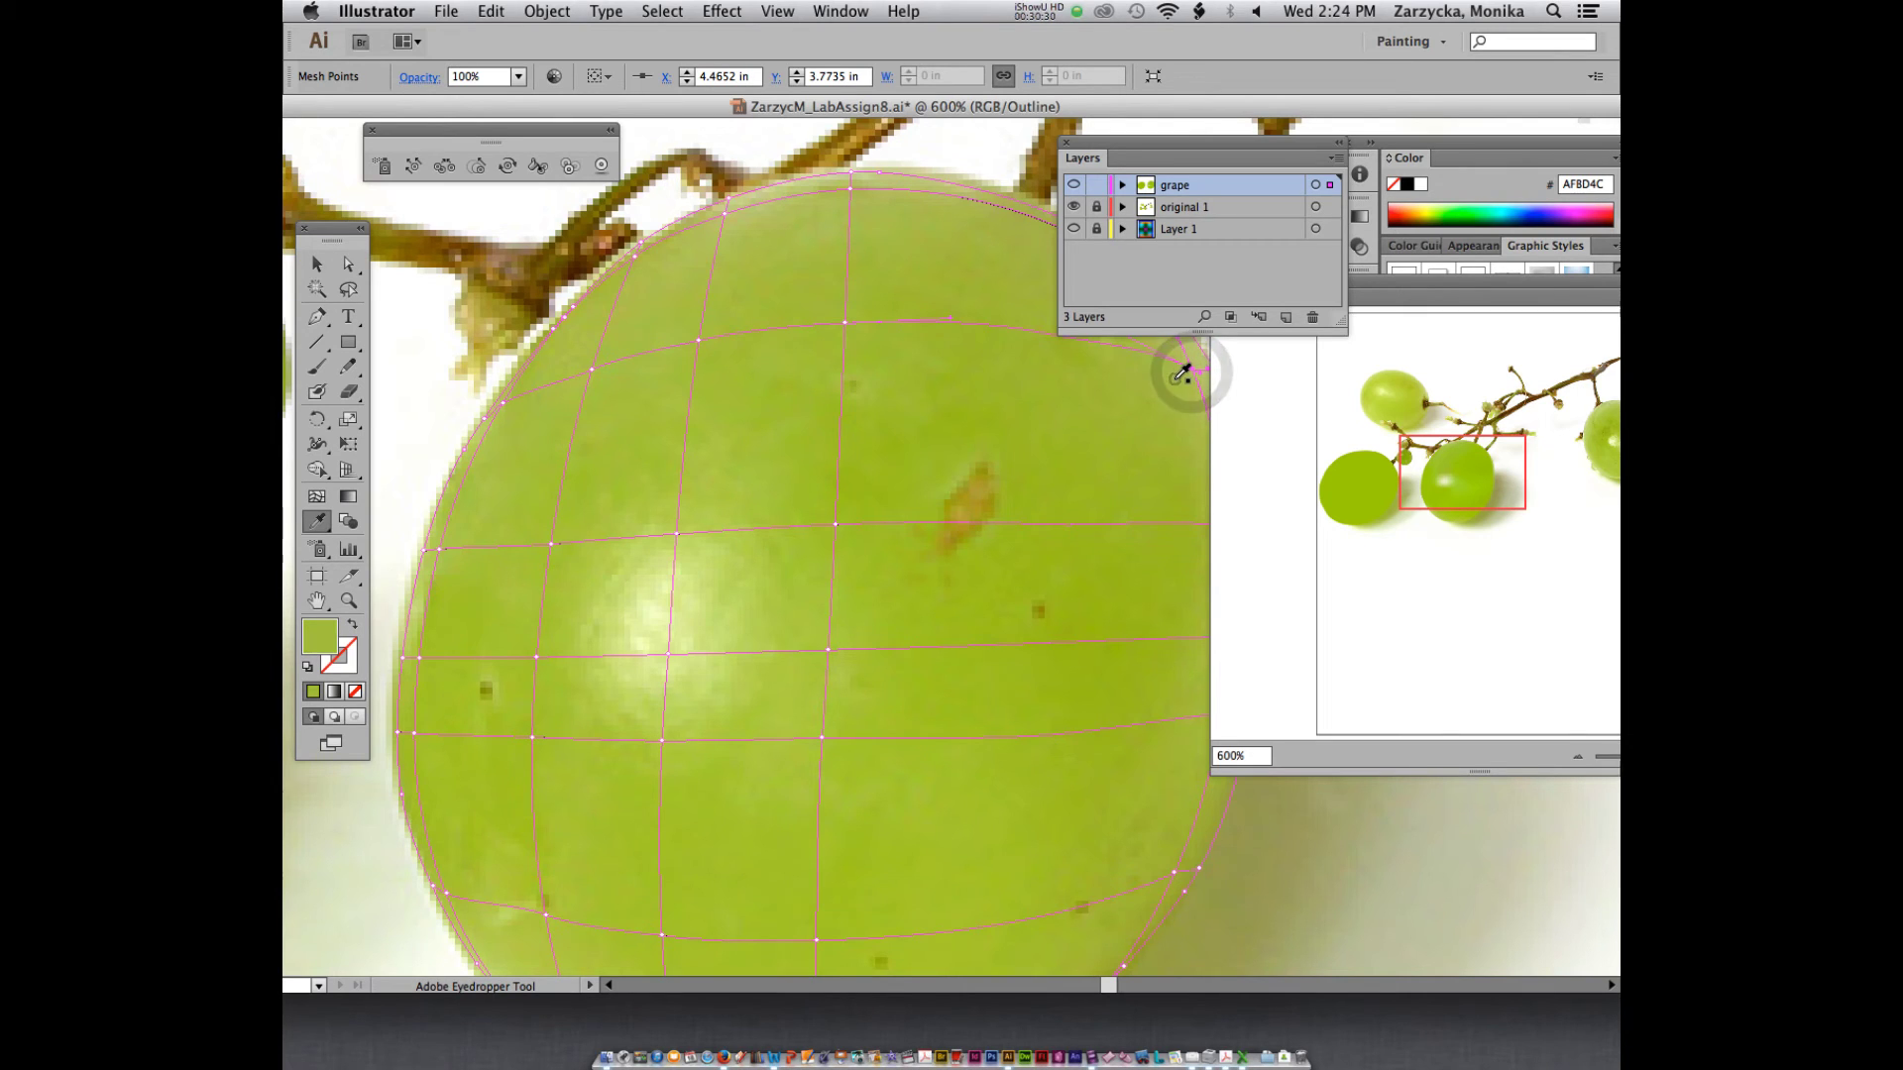
left_click(1174, 379)
- Add a vertical mesh line through the grape's right part, starting from the horizontal line just below the highlight
double_click(862, 107)
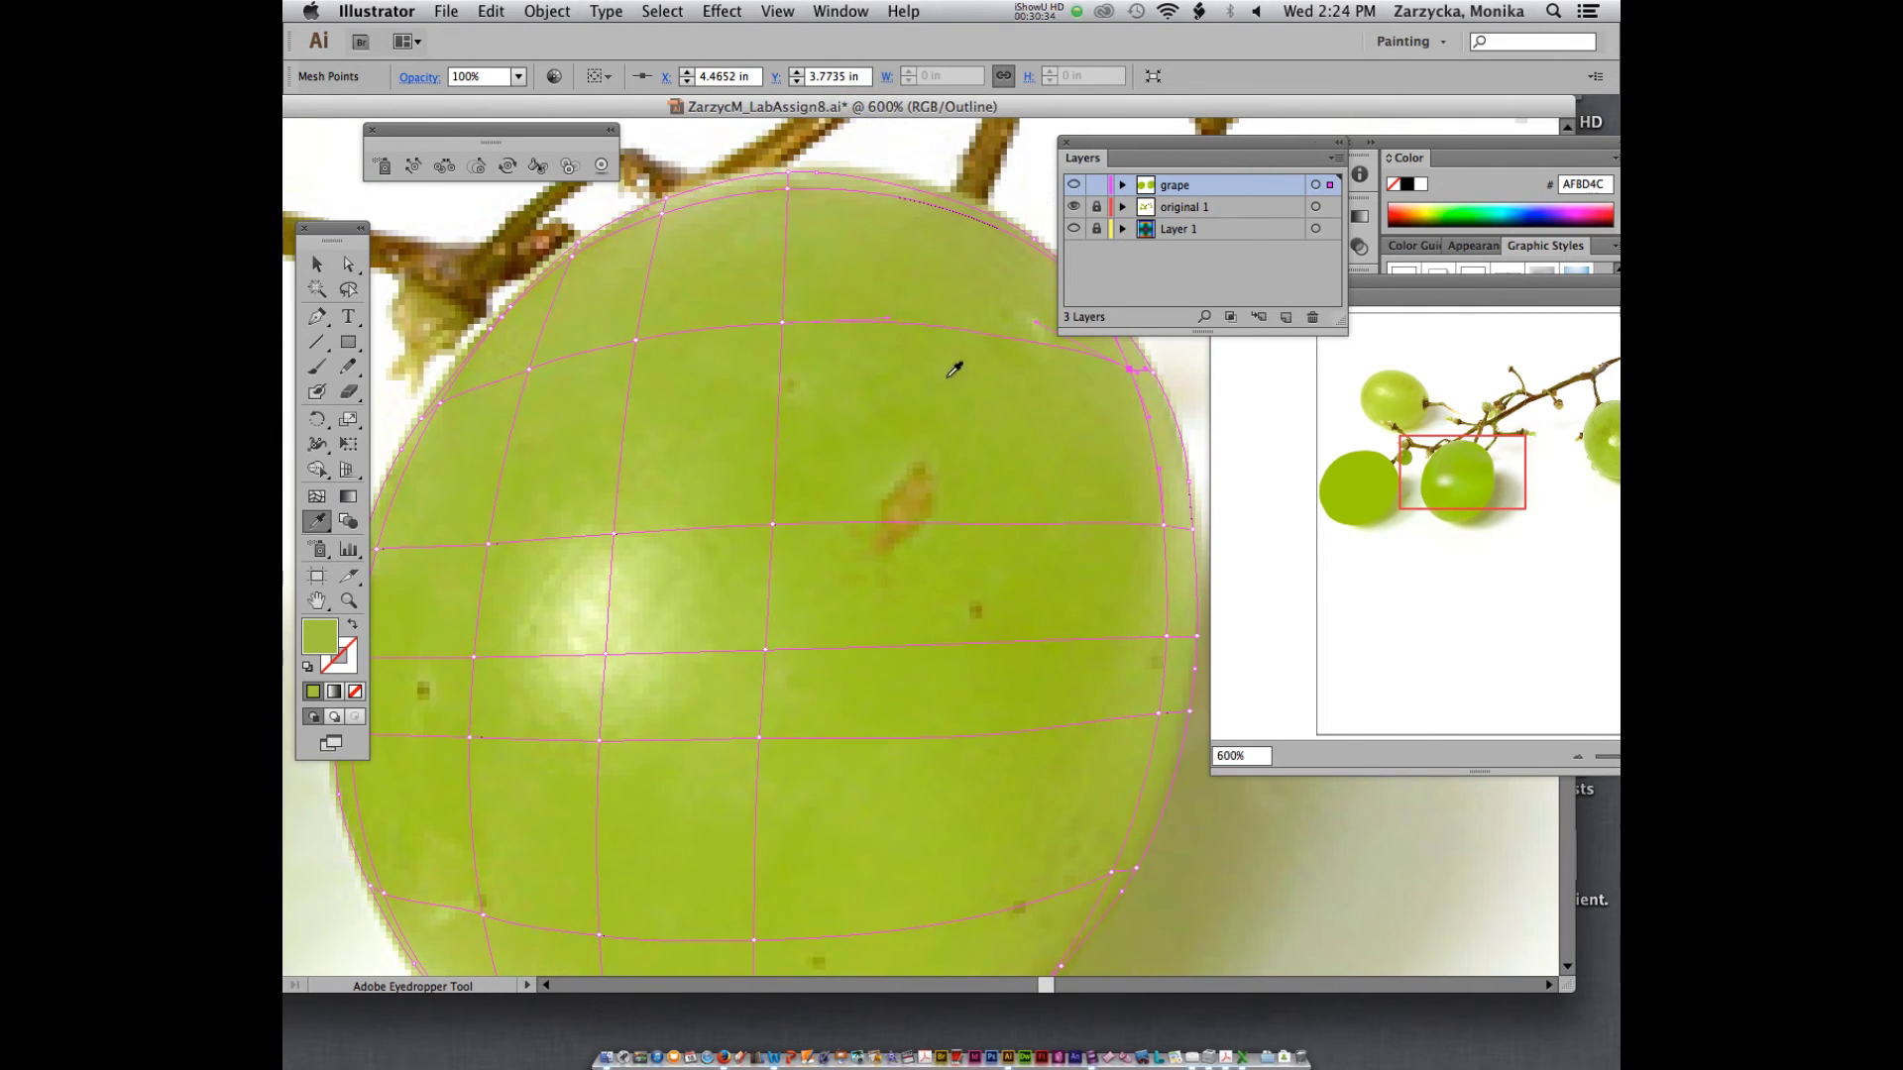
scroll(952, 728, "down", 2)
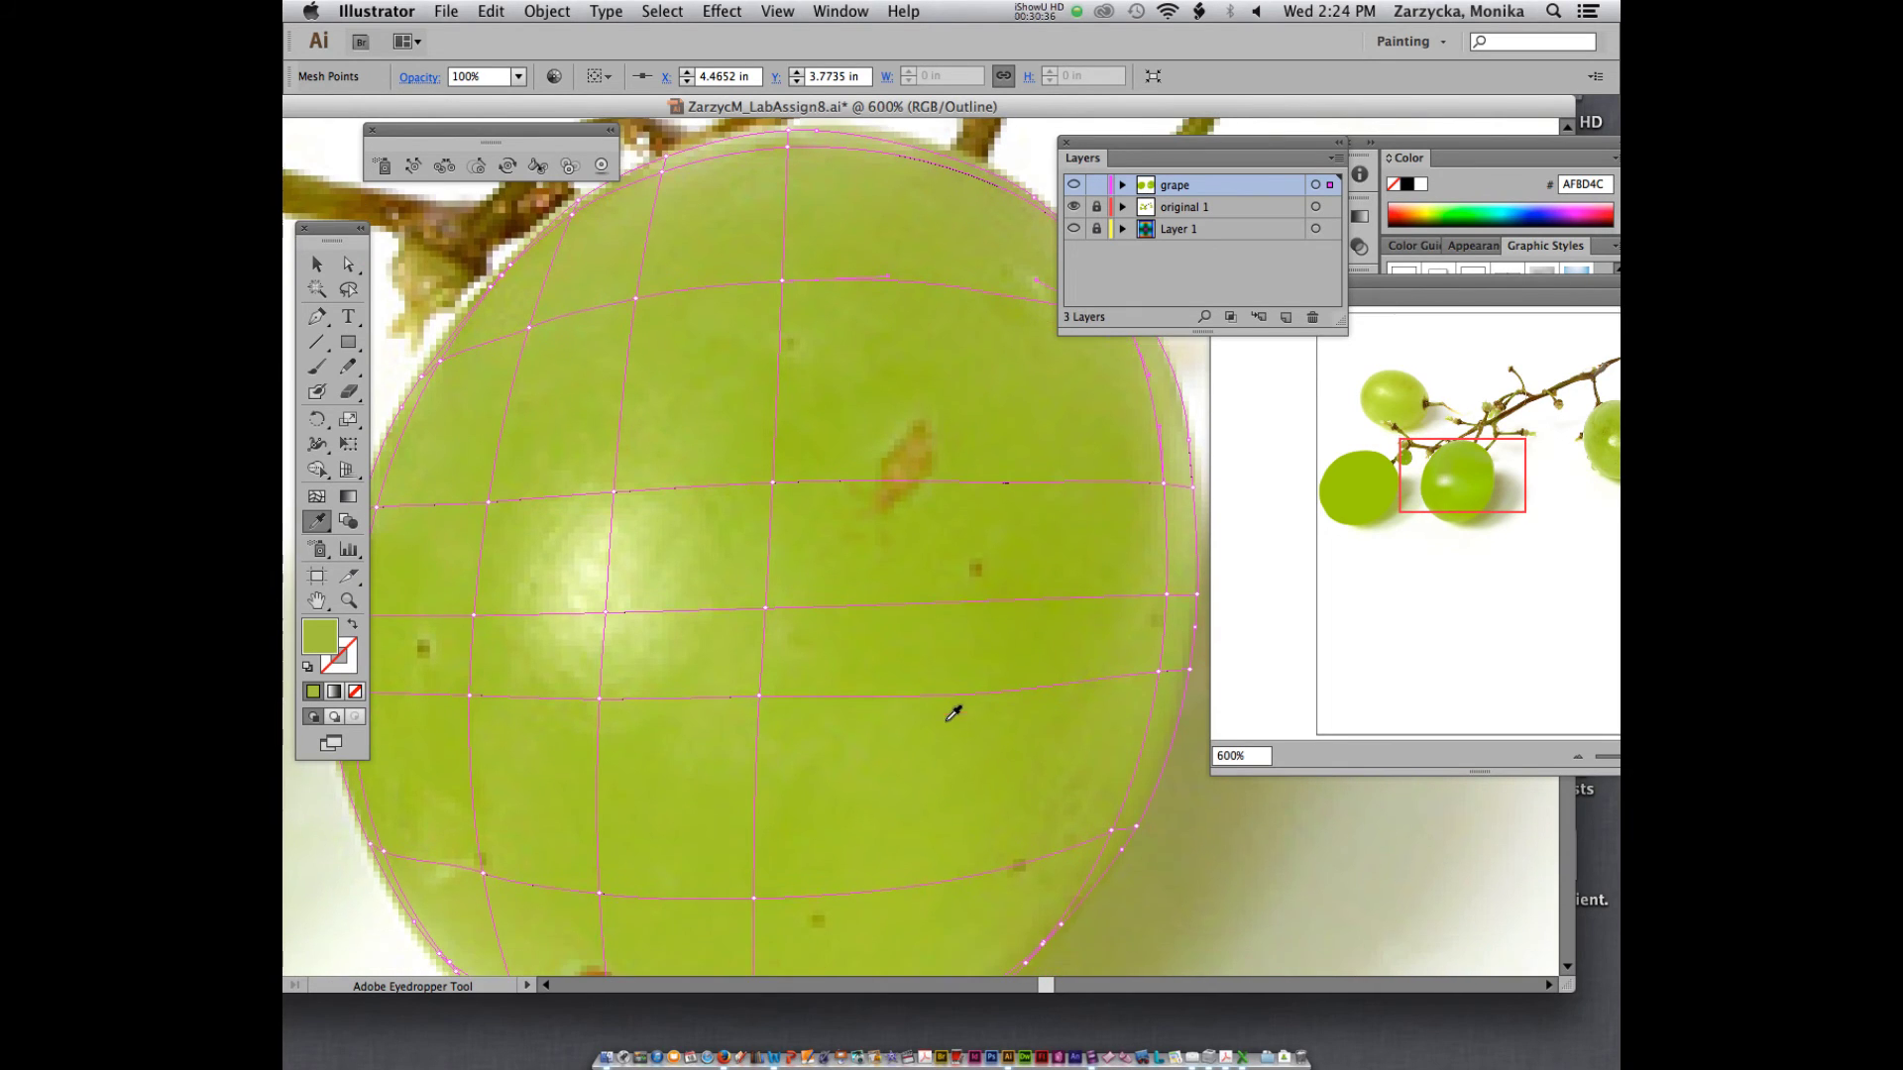
scroll(1058, 760, "down", 4)
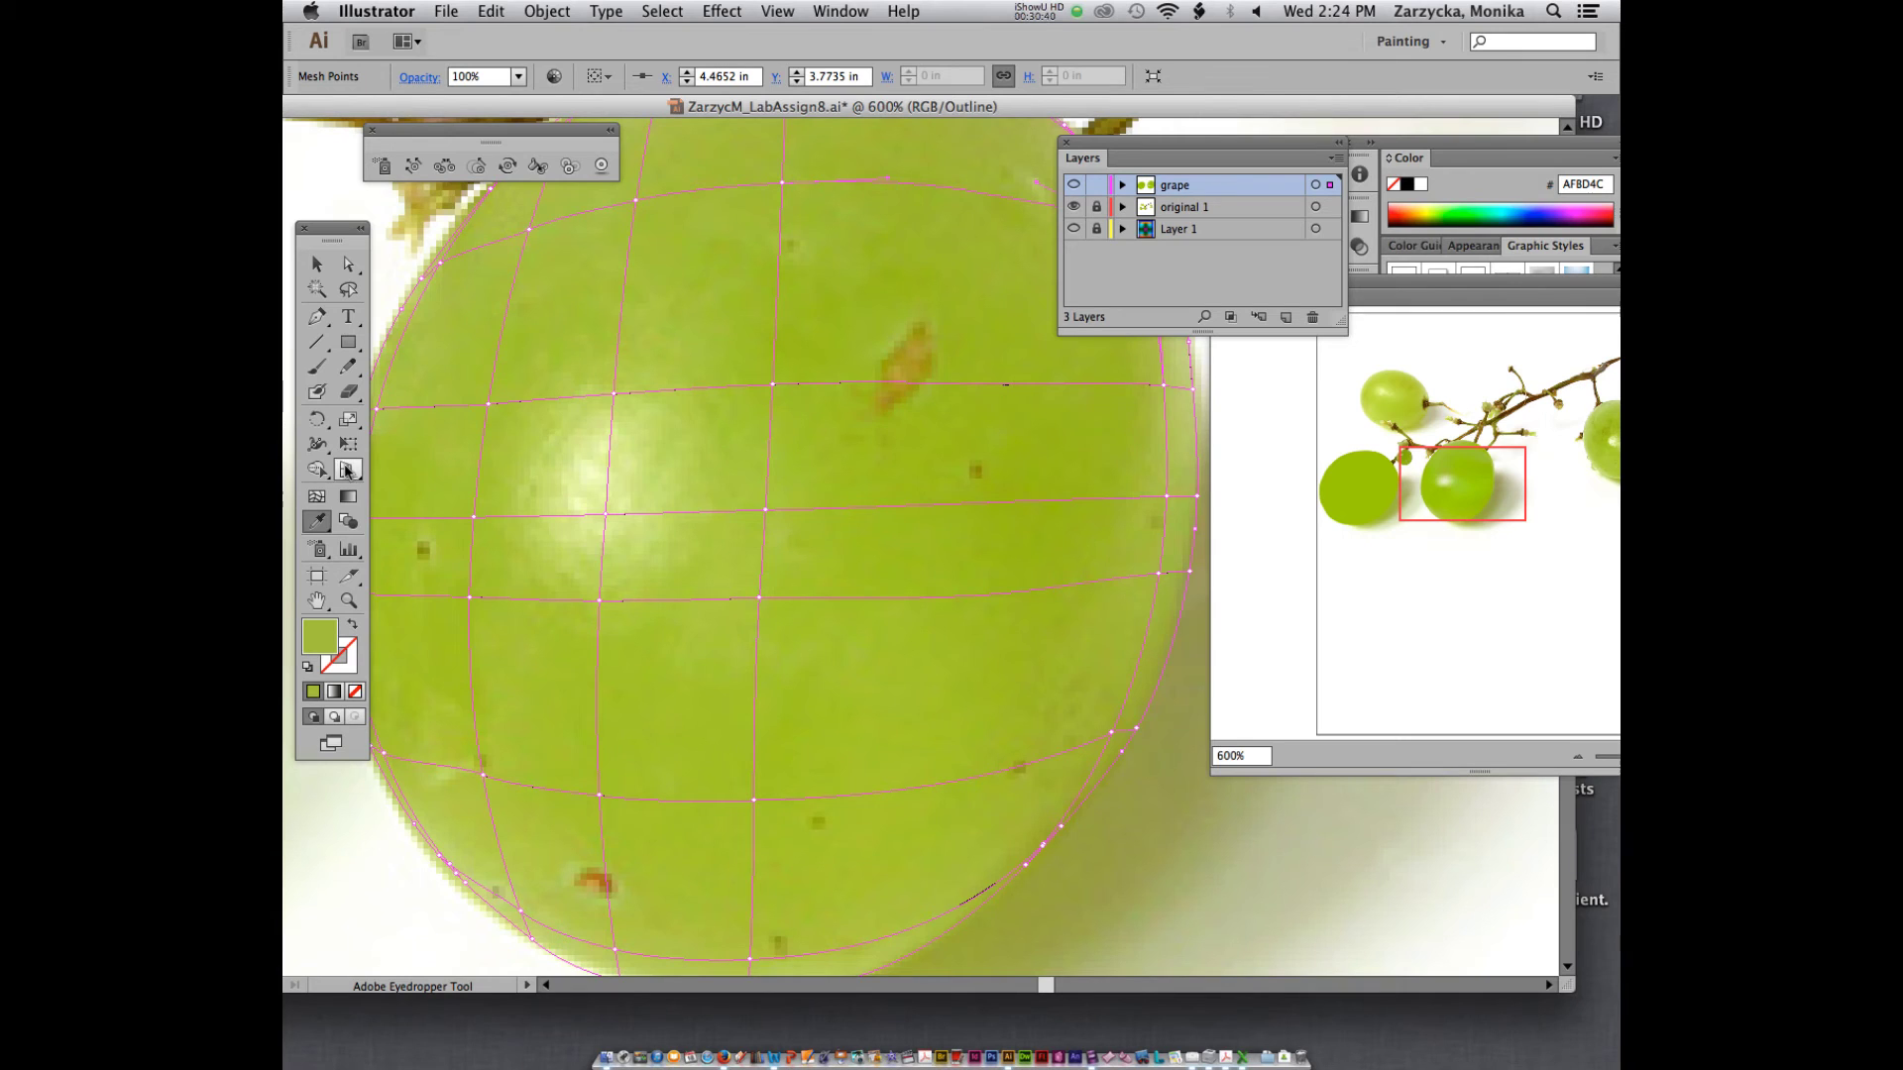
left_click(348, 263)
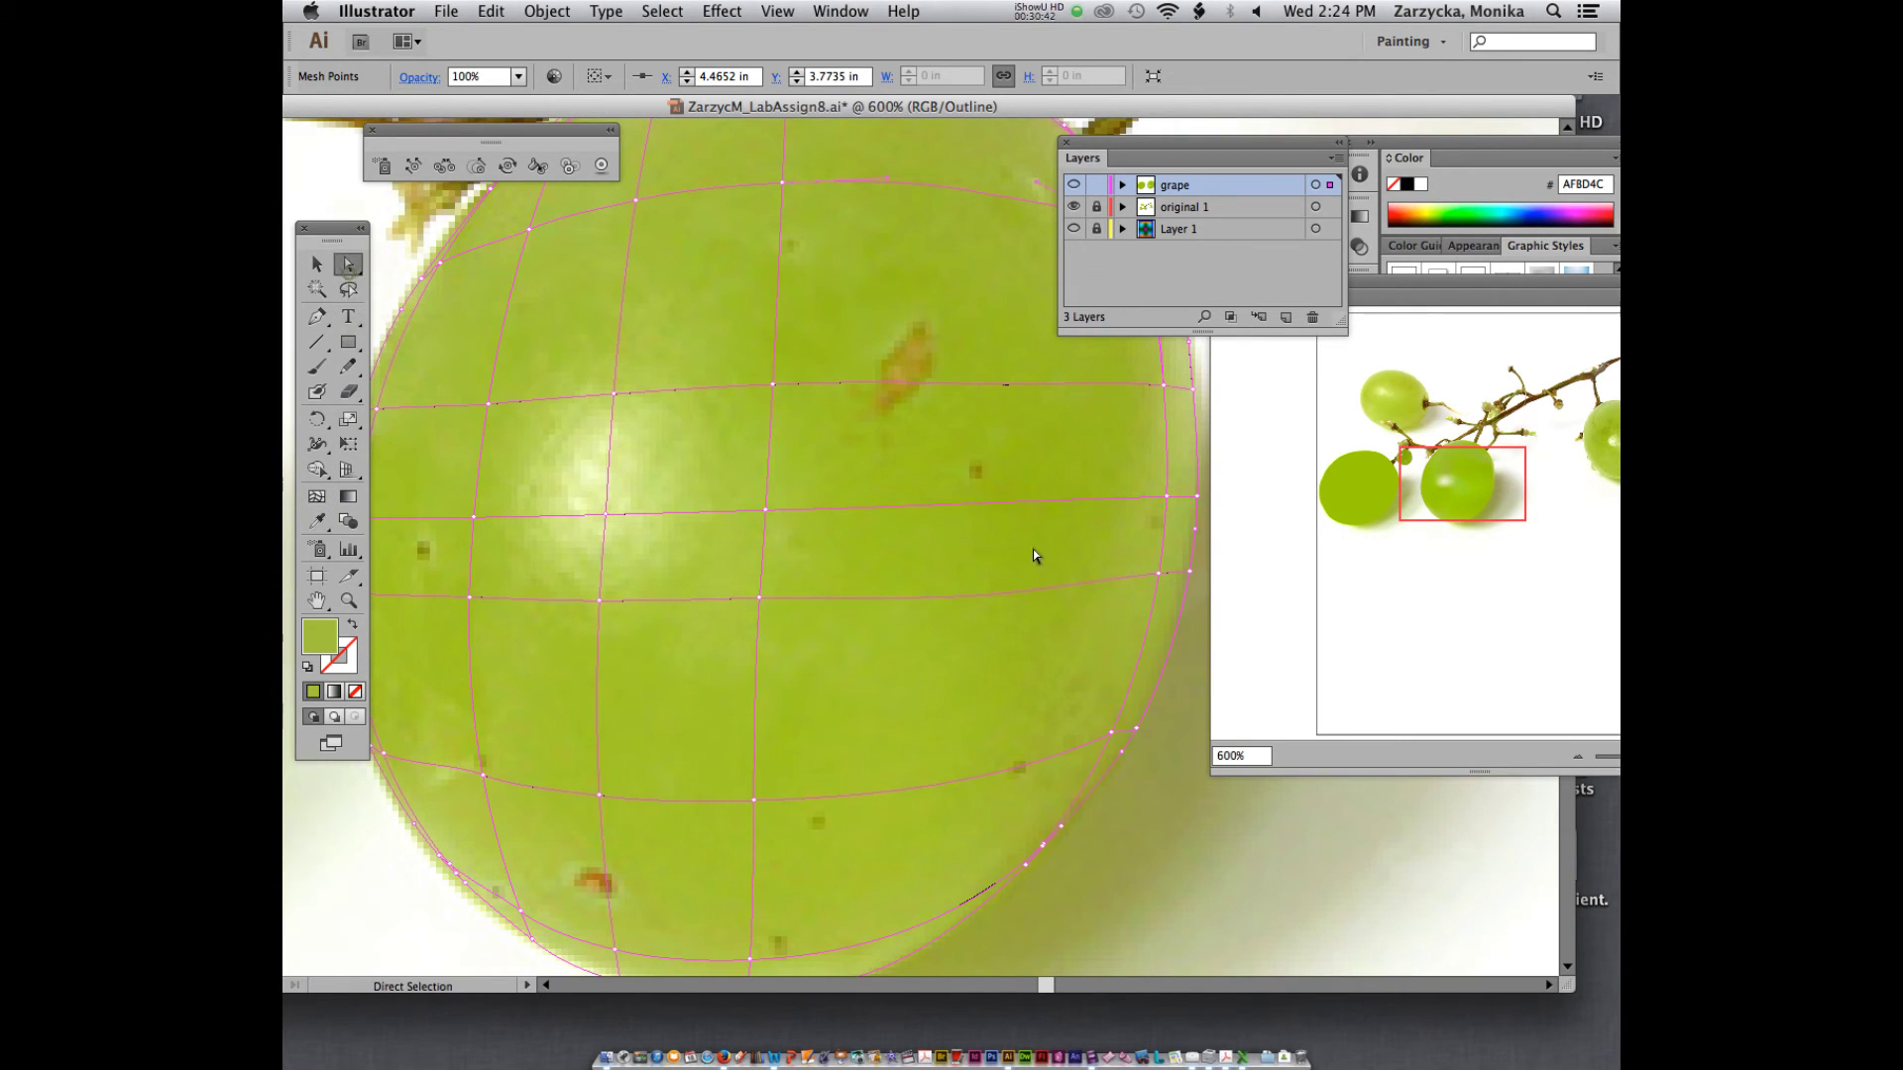
left_click(759, 598)
left_click(316, 496)
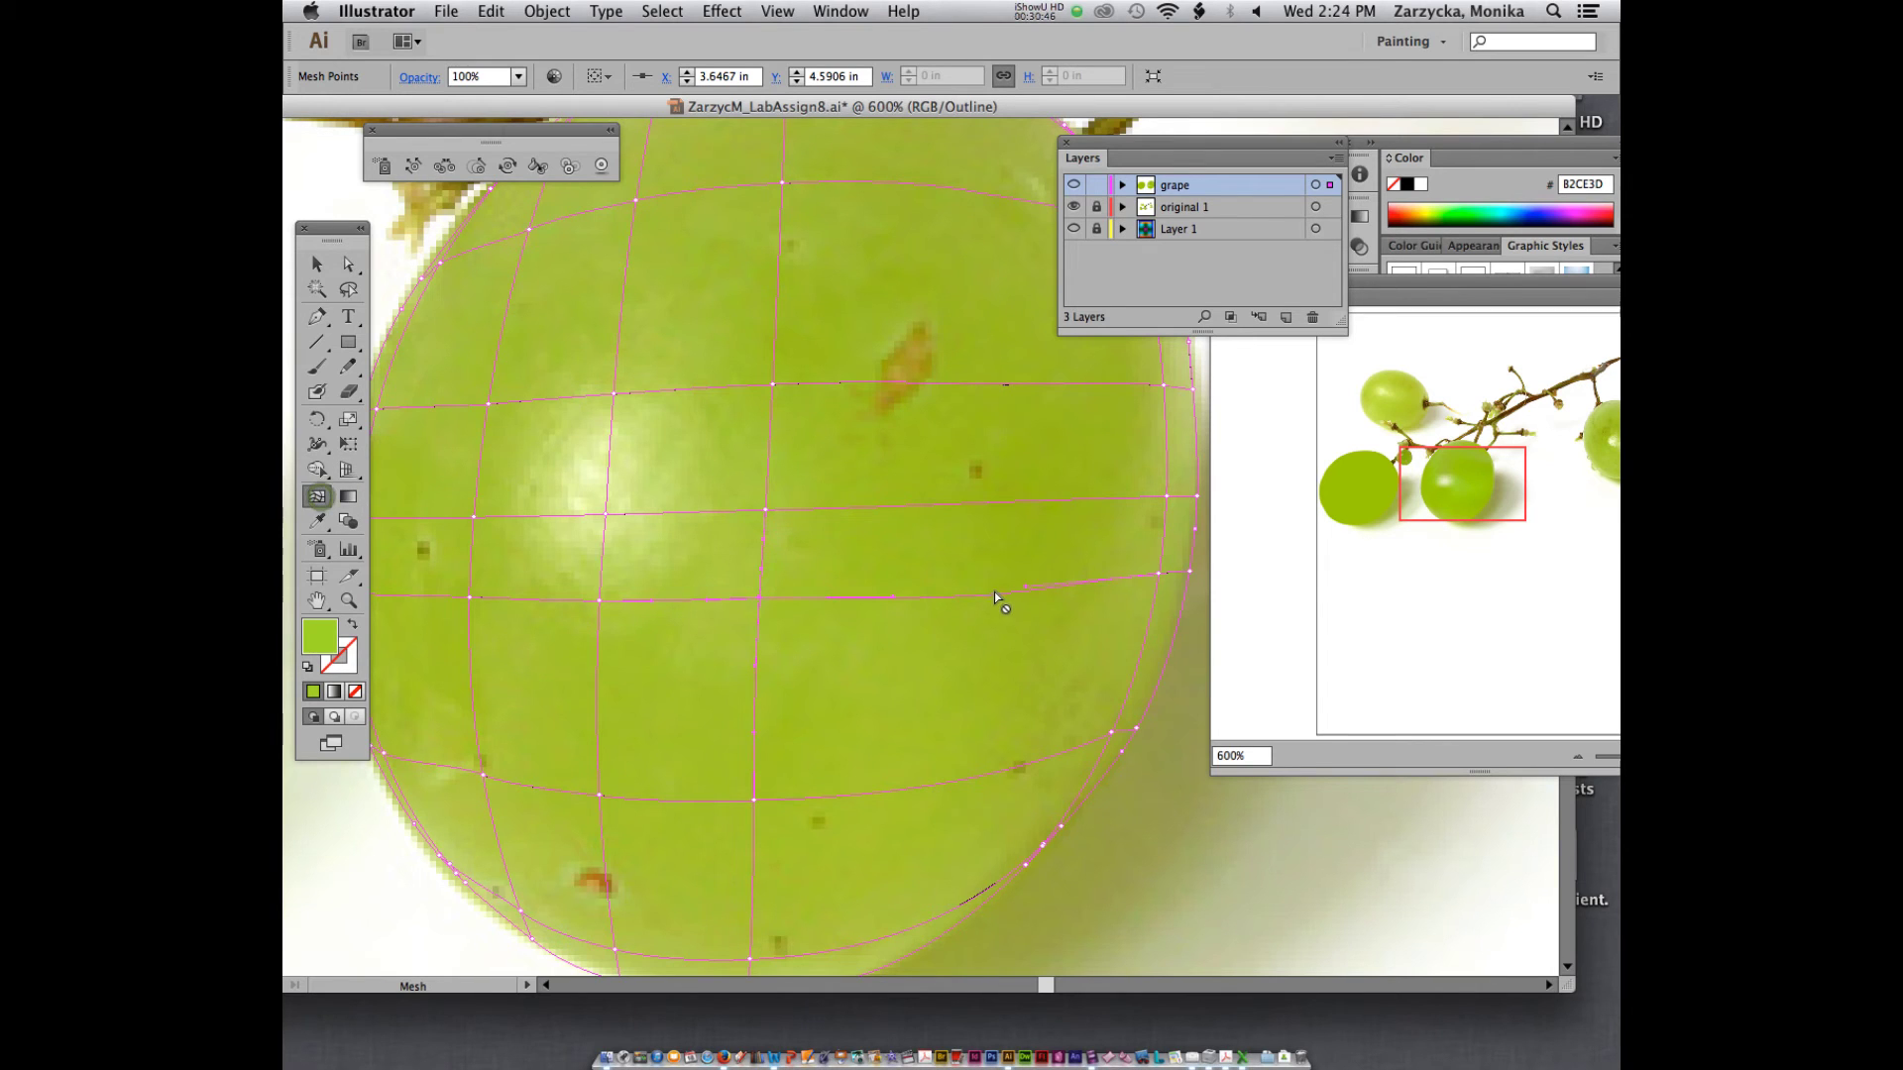
left_click(995, 593)
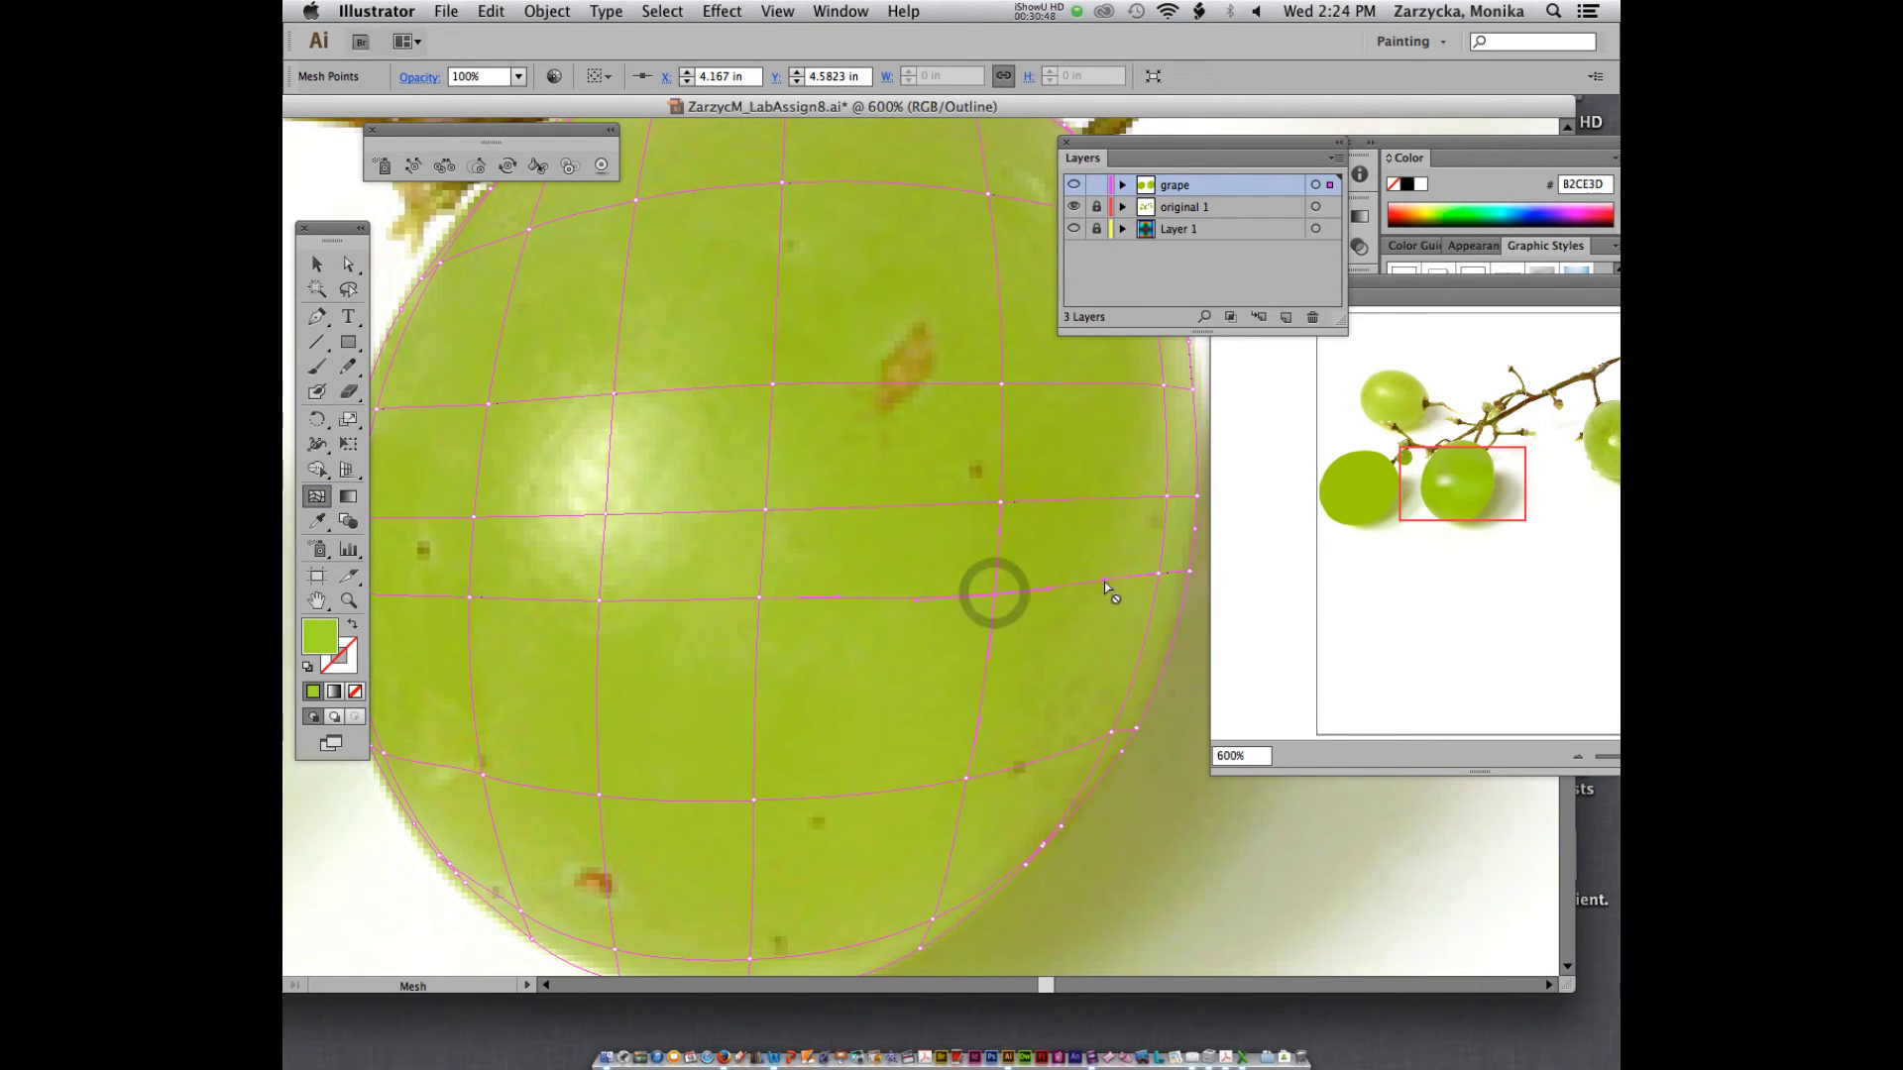
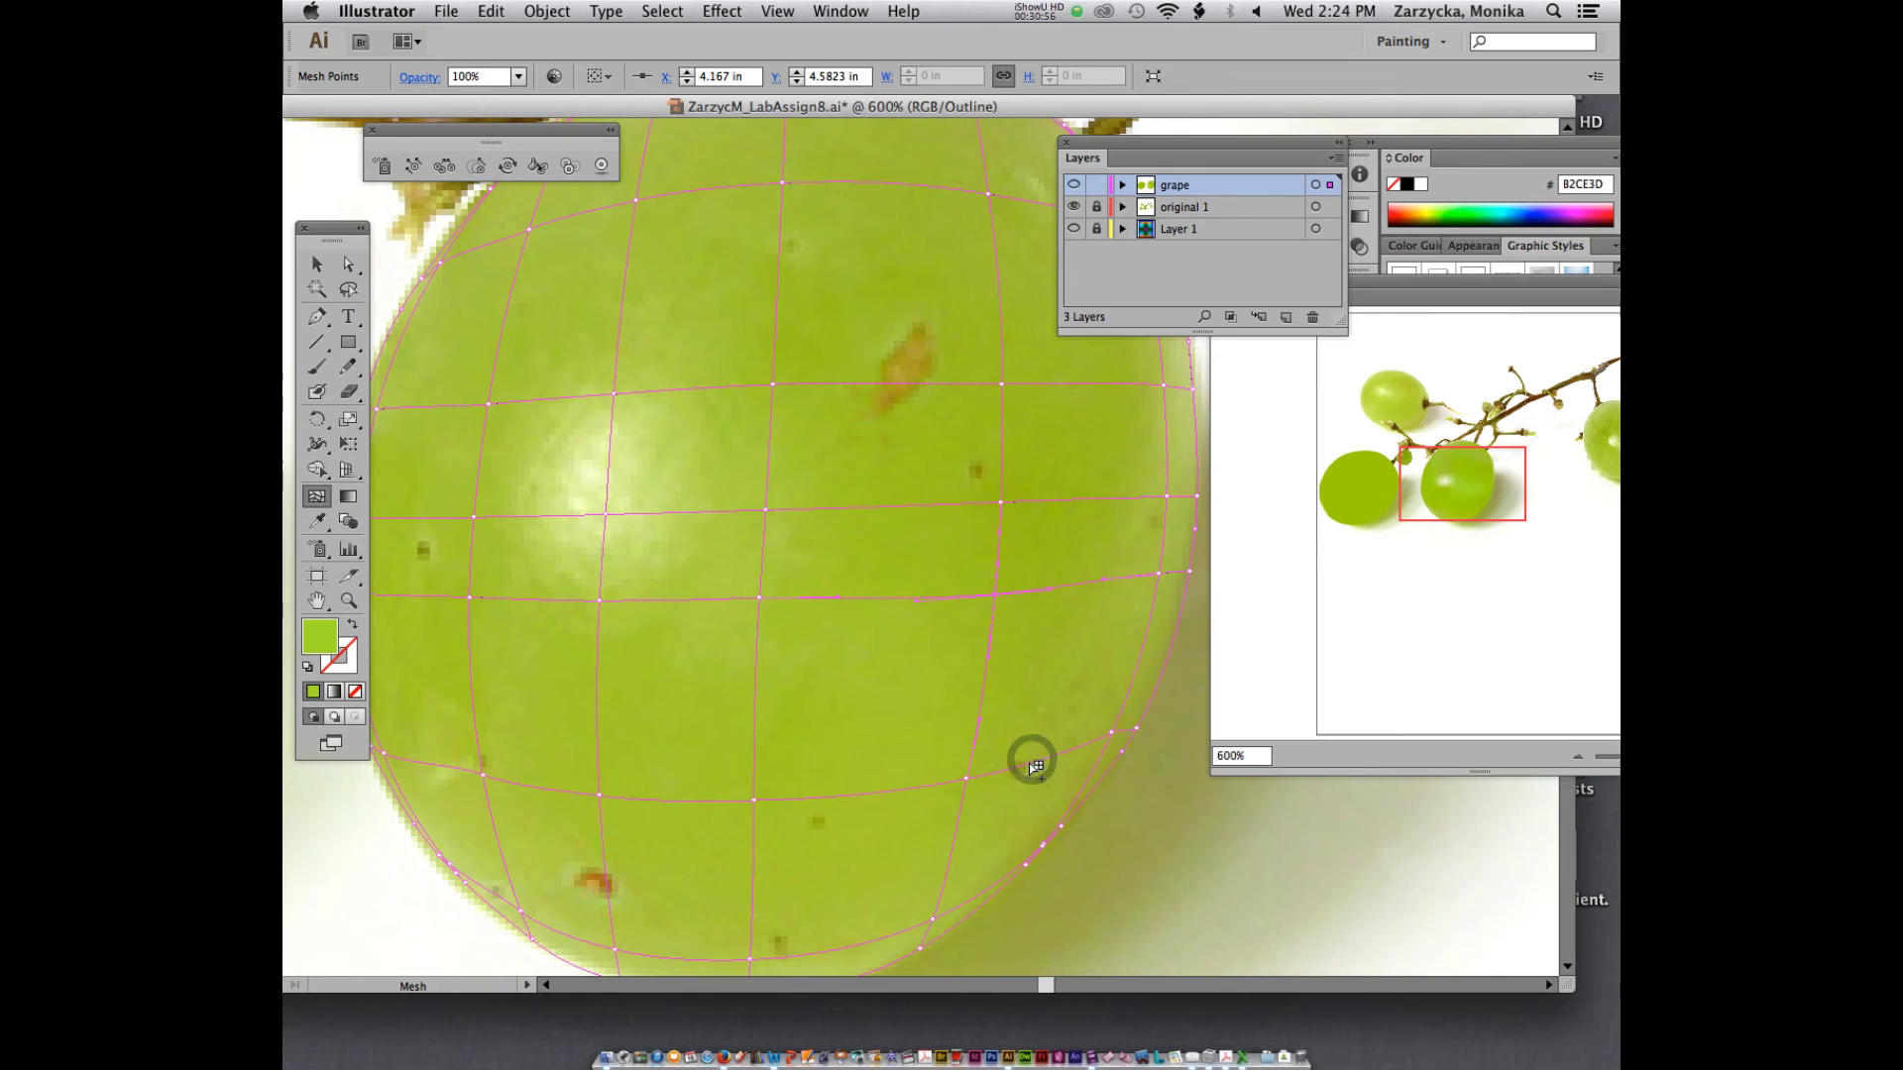
- Recolour the new vertical line's point on the lower horizontal line with a green sampled right beside it in the photo
key("a")
left_click(1028, 763)
left_click(318, 523)
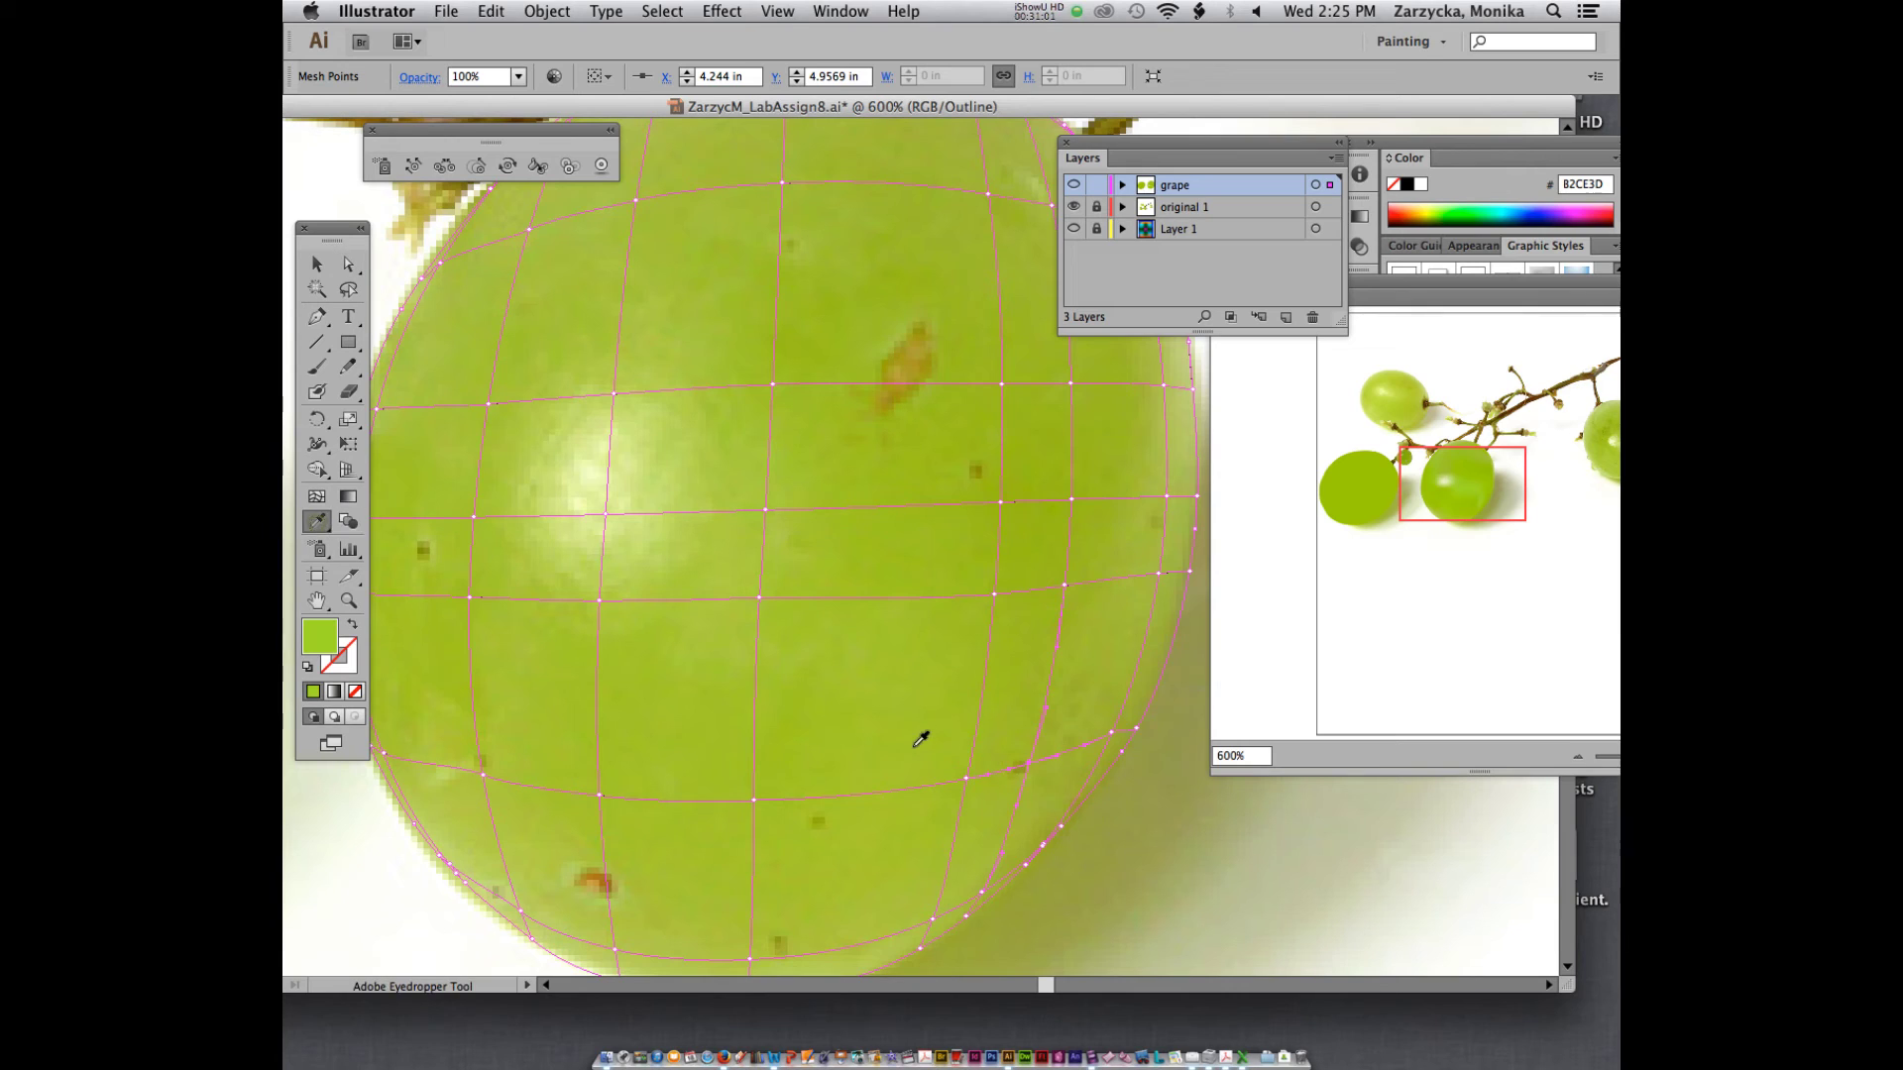
left_click(1046, 750)
left_click_drag(1044, 753, 1021, 731)
- Recolour the point just inside the right rim, on the horizontal line below the highlight, with the sampled green ADBF43
key("a")
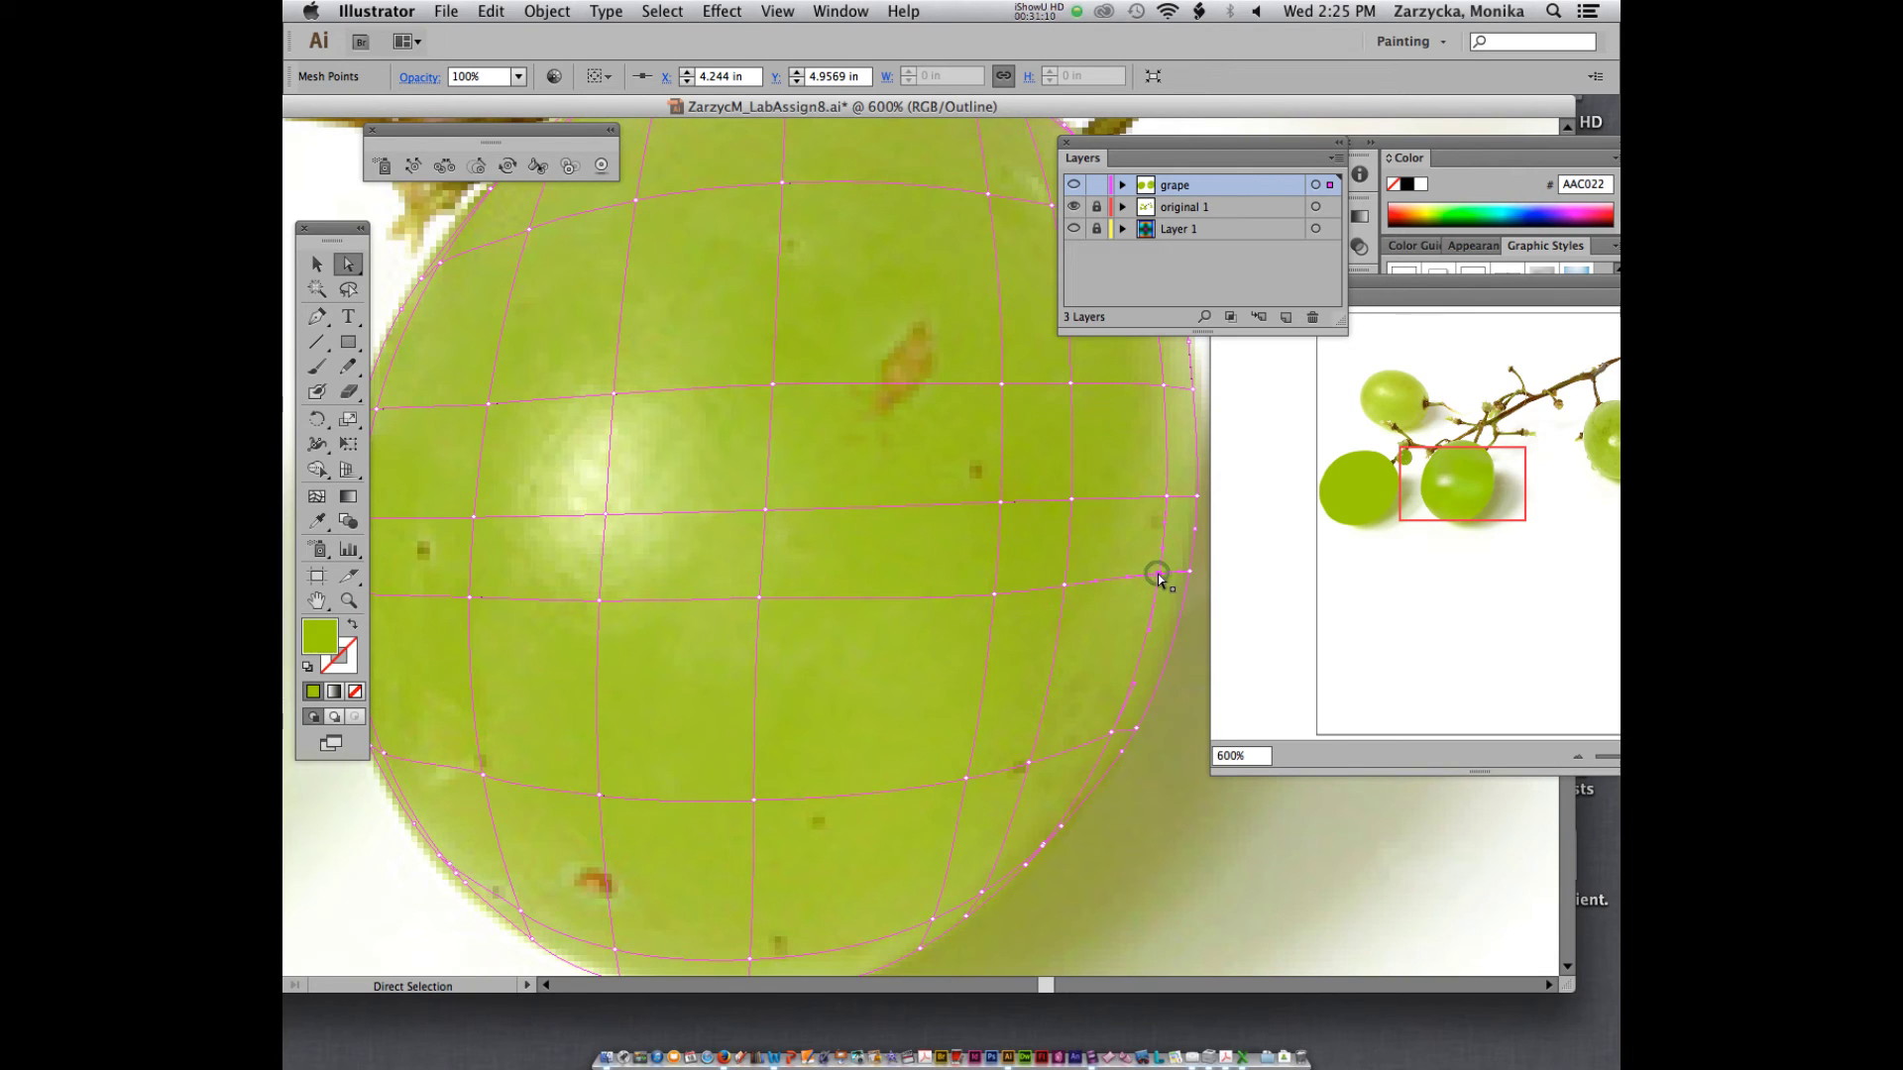
left_click(1157, 574)
key("i")
left_click(1147, 566)
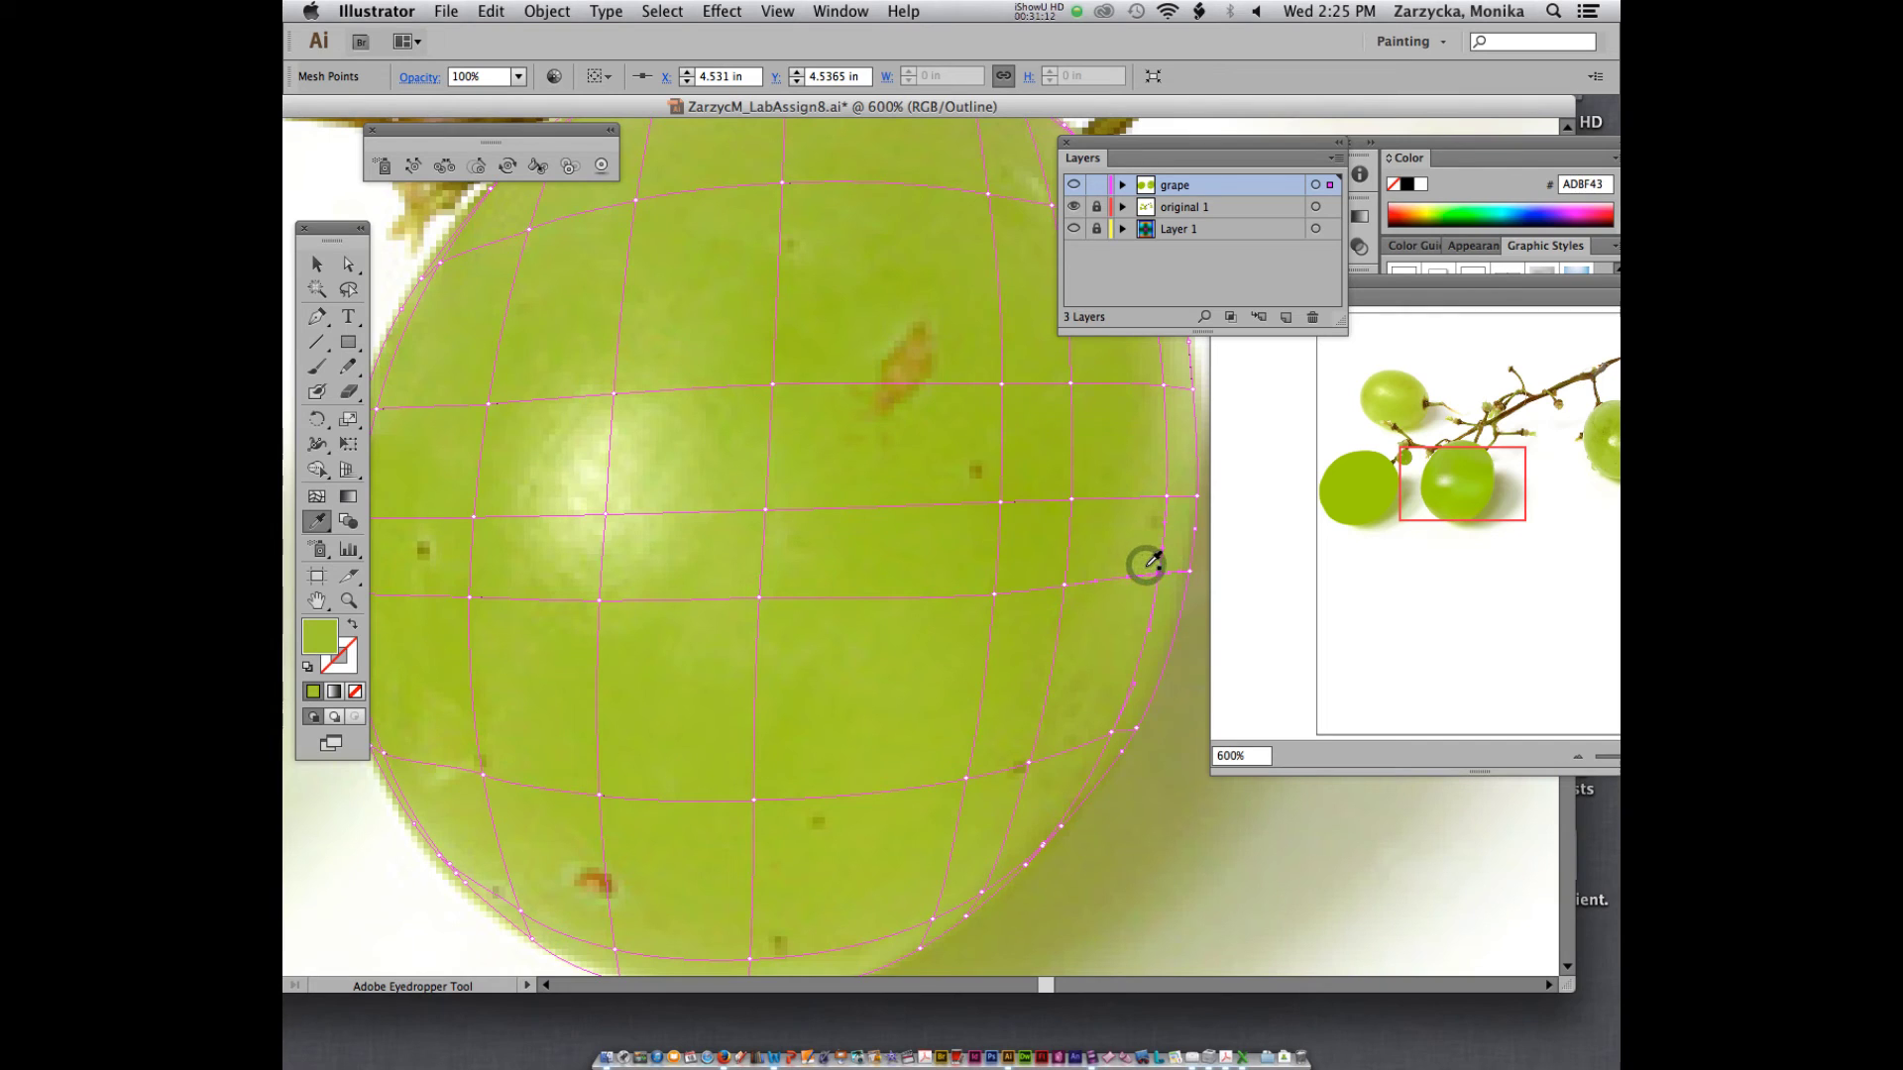
- Recolour the point just inside the right rim, on the lower horizontal line, with the green A9B638 sampled beside it
key("a")
left_click(1110, 733)
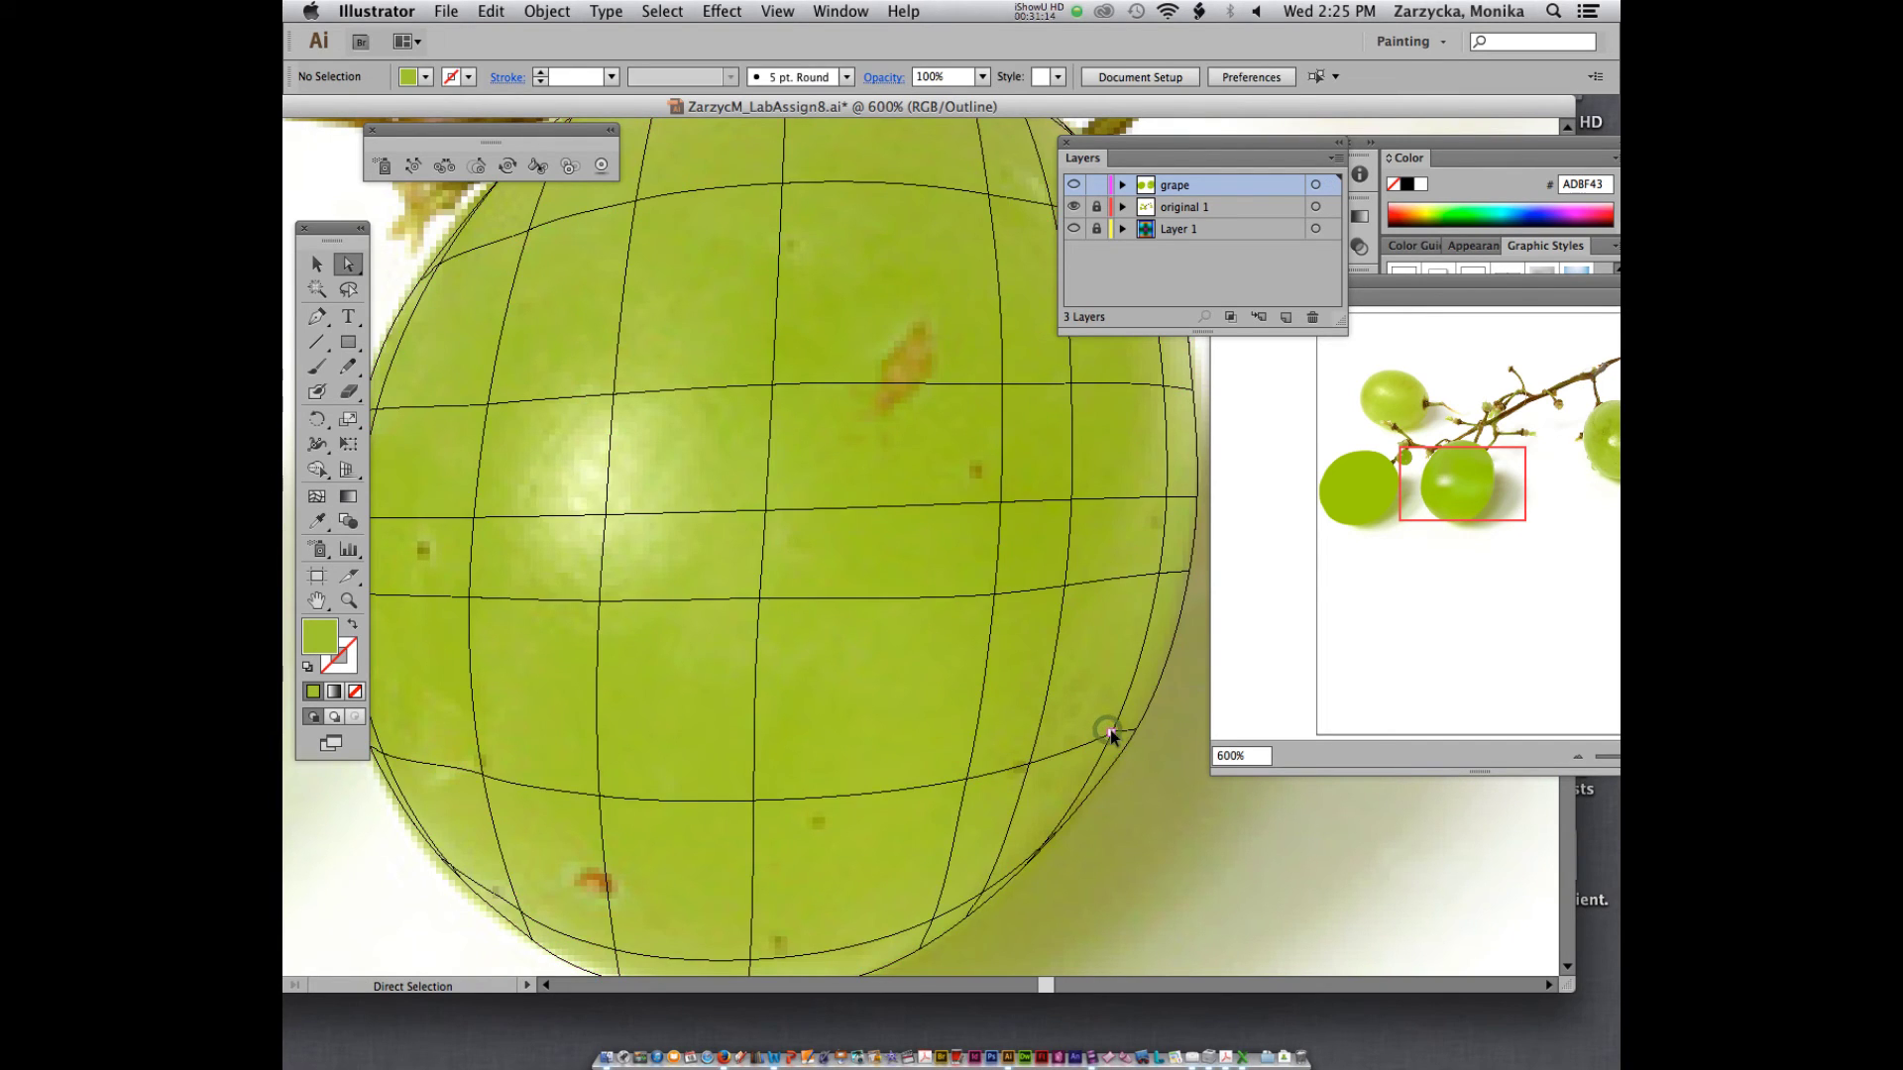
left_click(1107, 731)
key("i")
left_click(1105, 727)
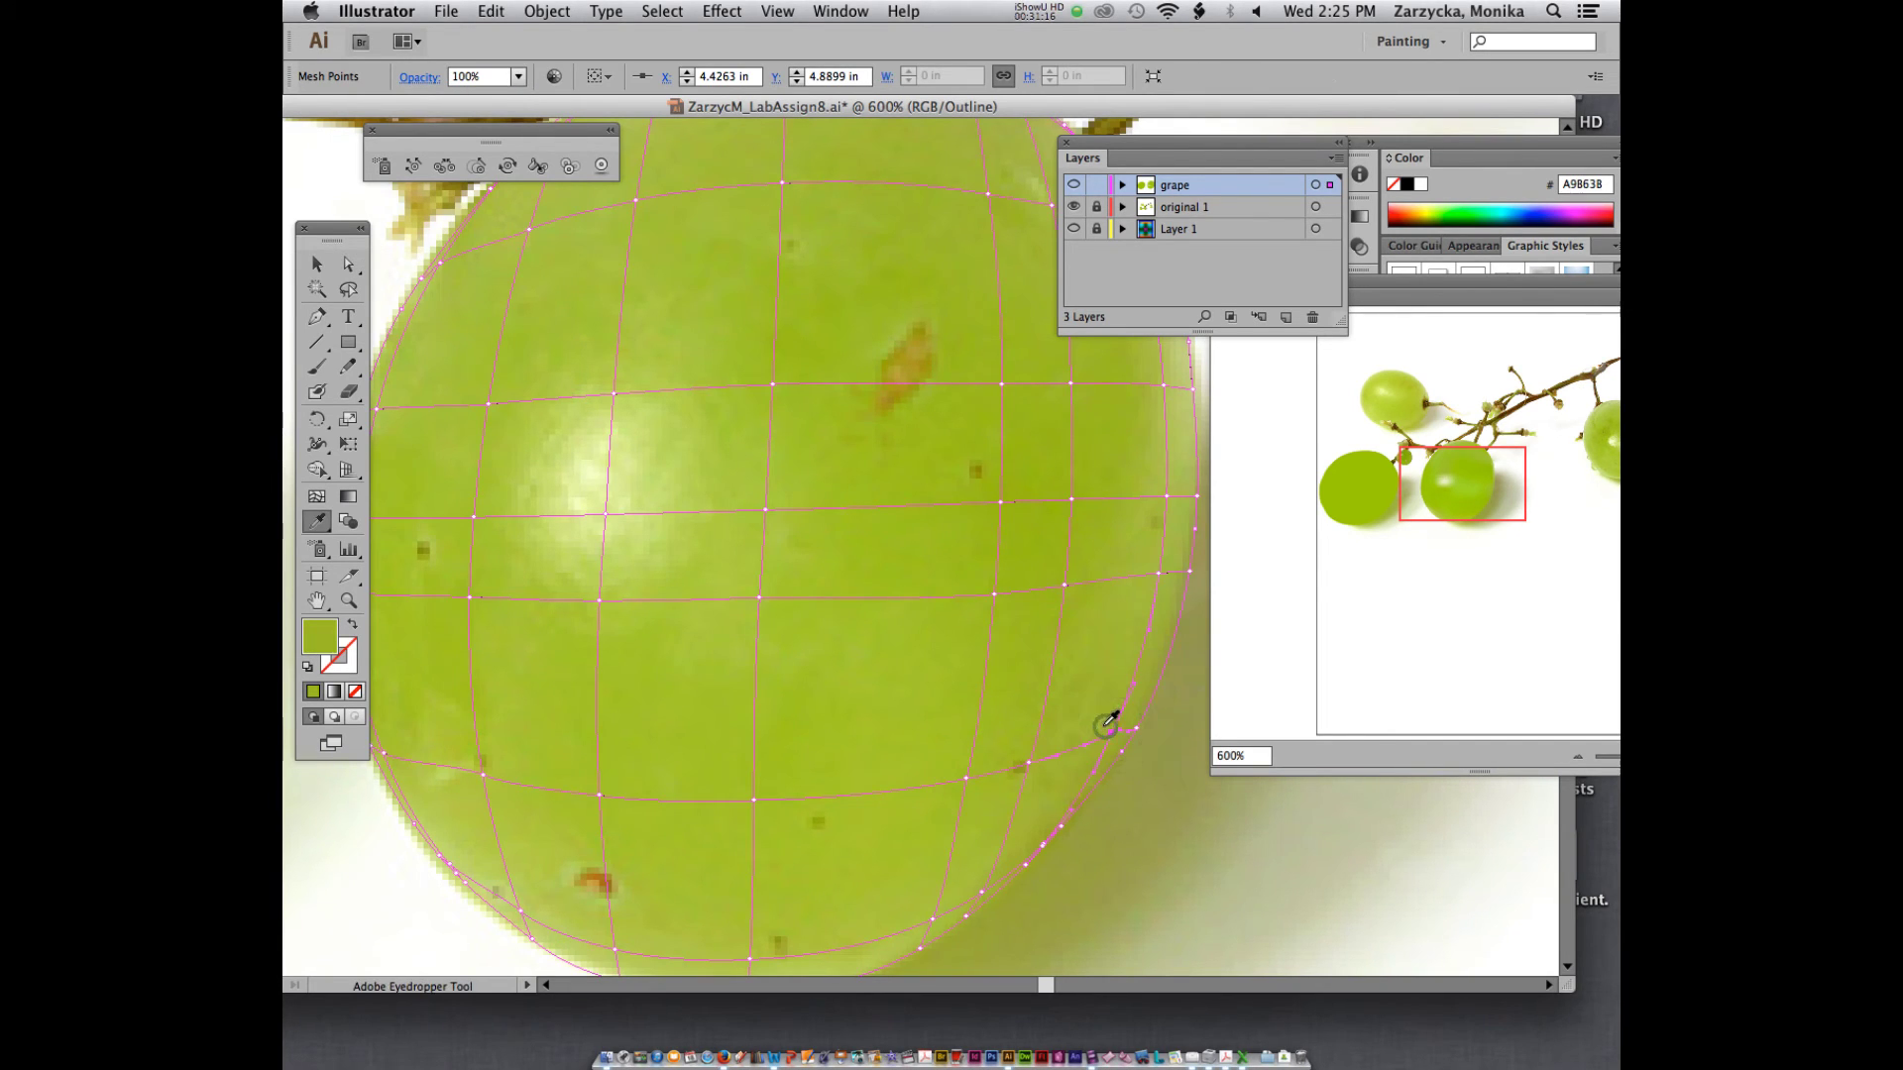
key("a")
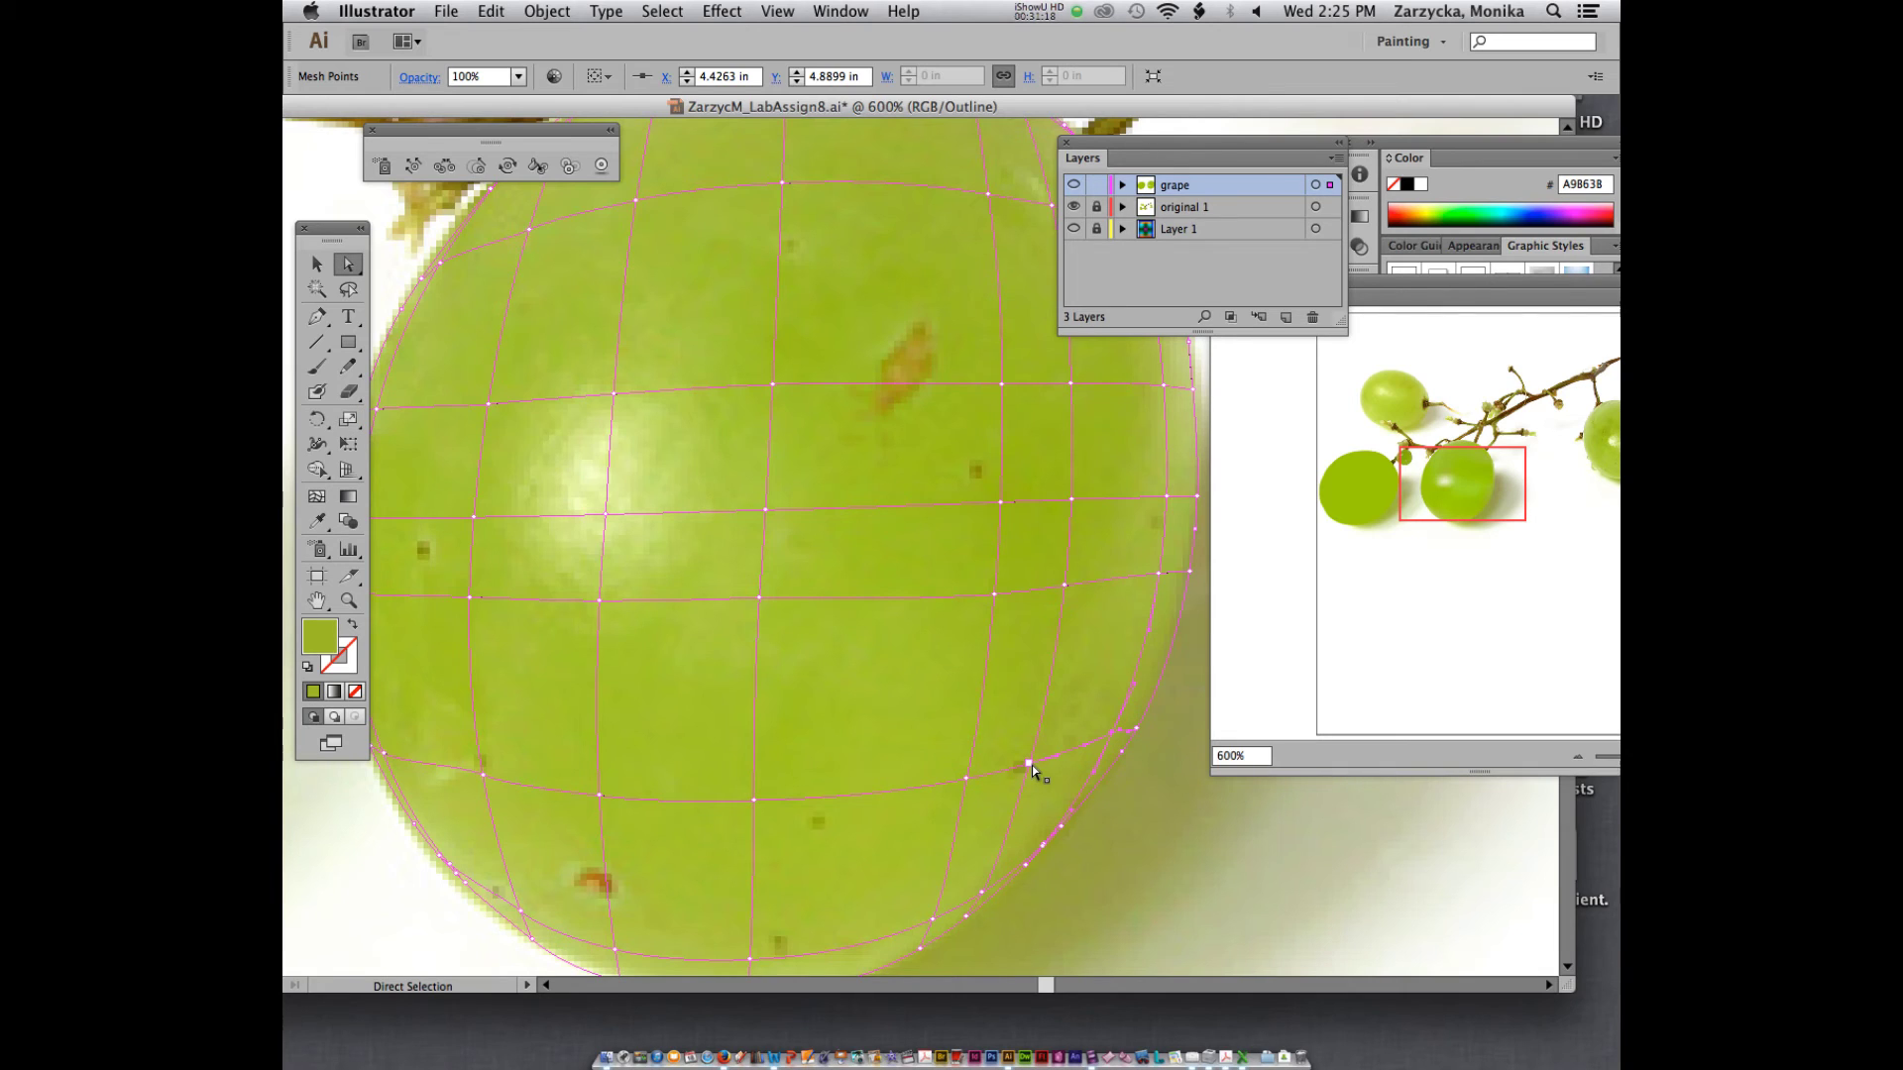
left_click(1030, 764)
key("i")
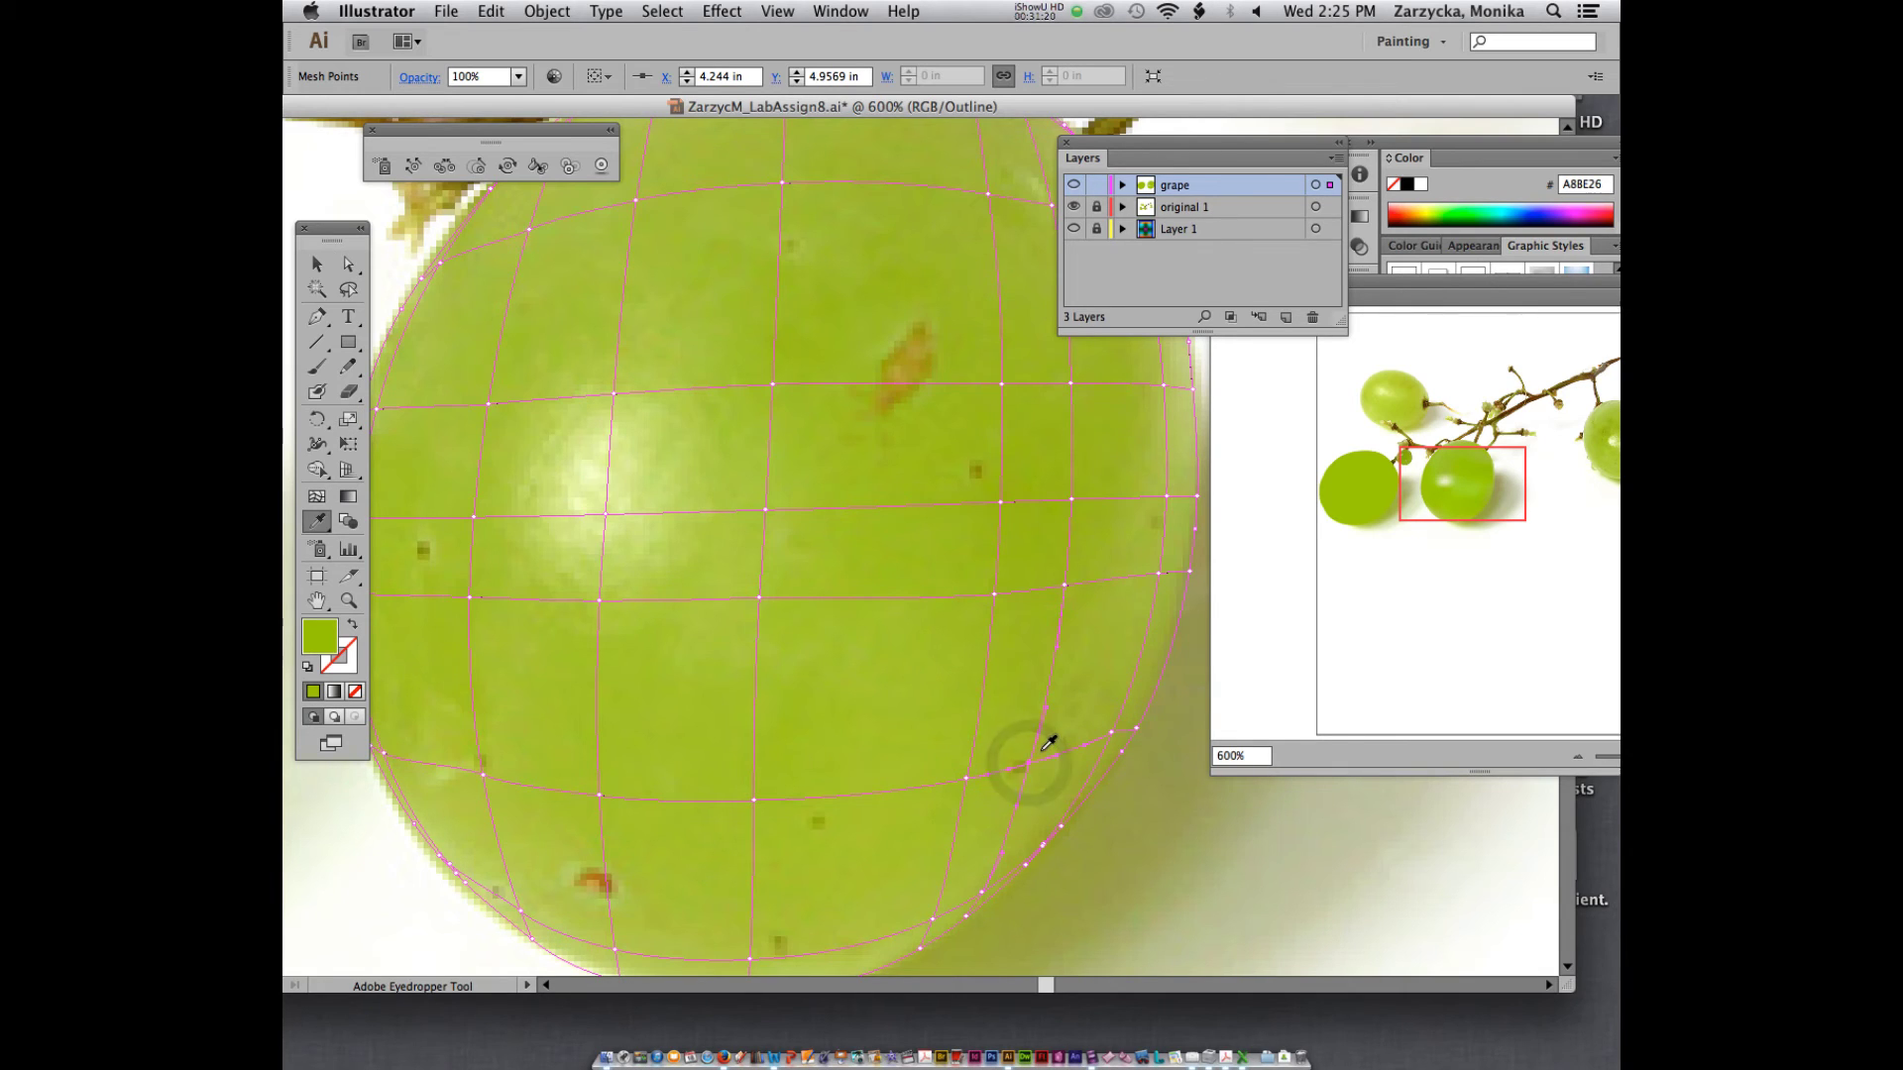
- Recolour the new vertical line's point near the bottom rim with the green B0C03F sampled just above it
key("a")
left_click(981, 890)
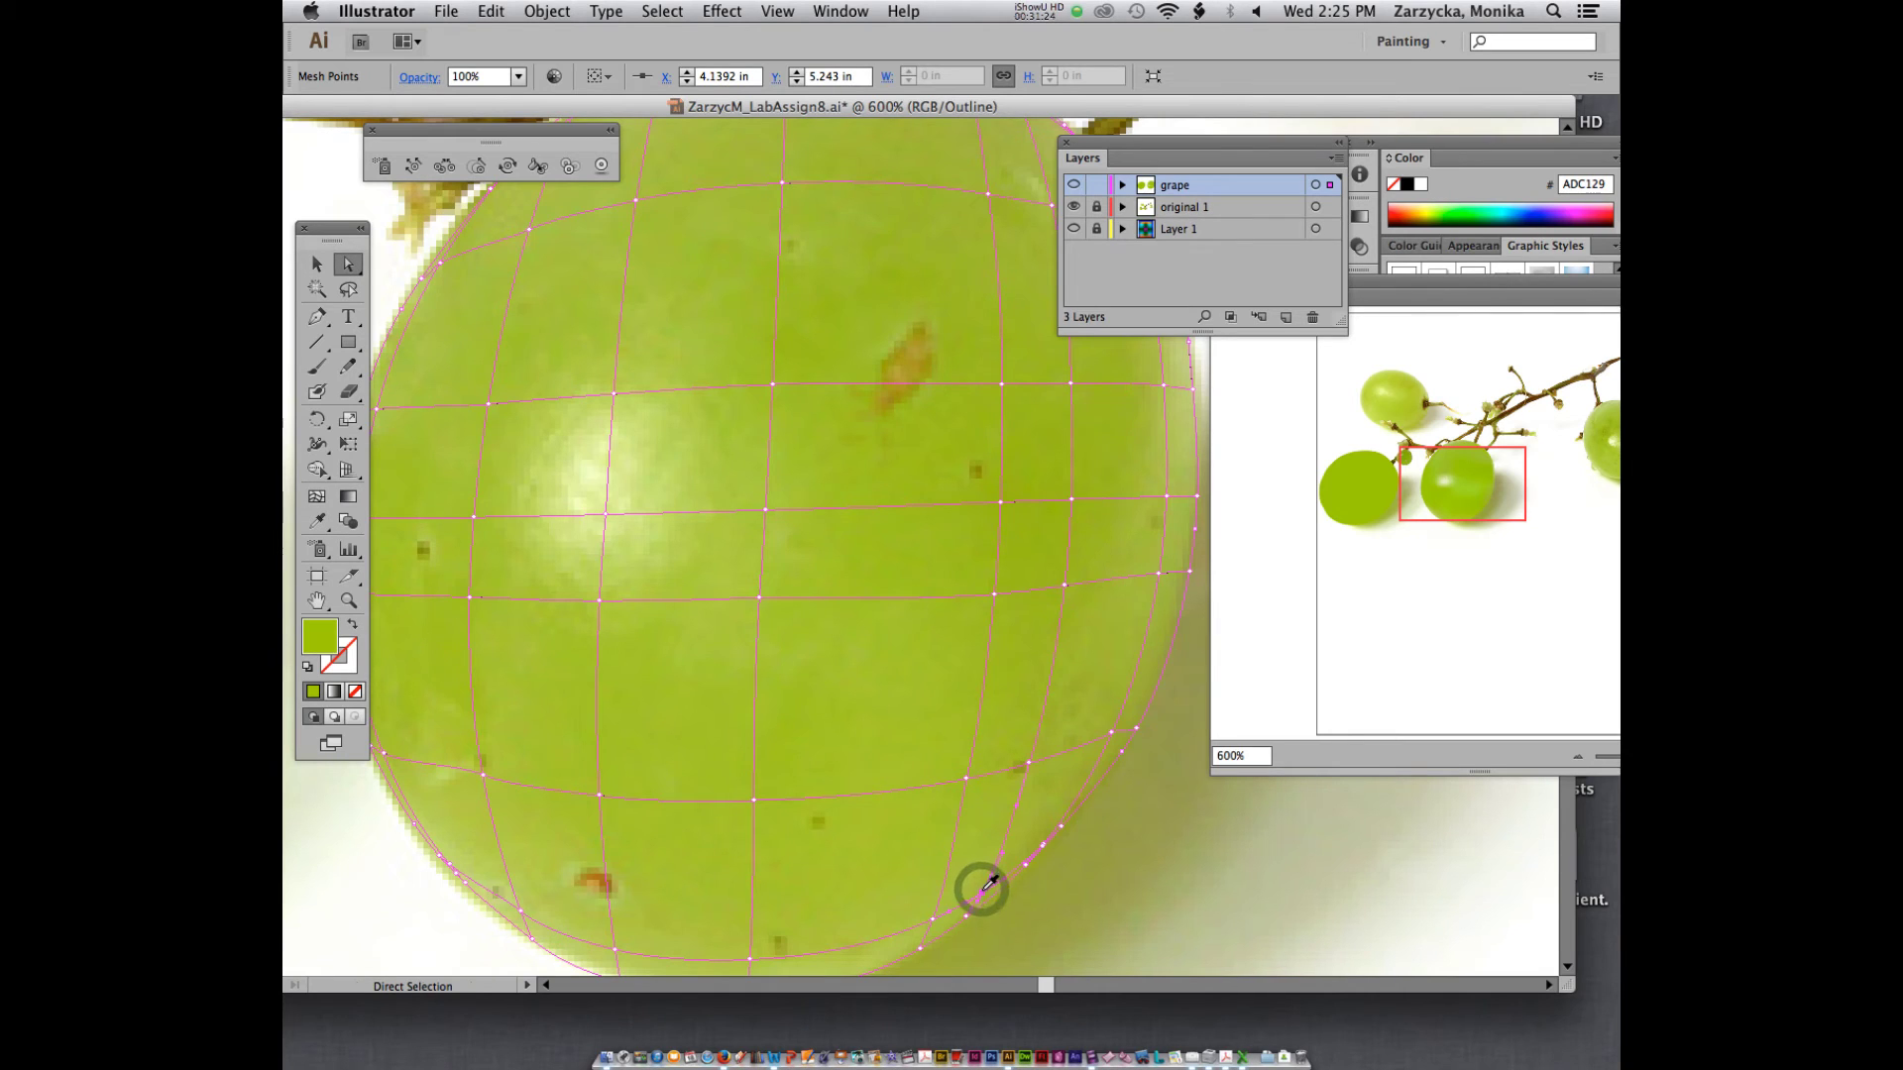
key("i")
left_click(980, 881)
- Recolour the new vertical line's point on the horizontal line through the highlight with the sampled green 9FB717
key("a")
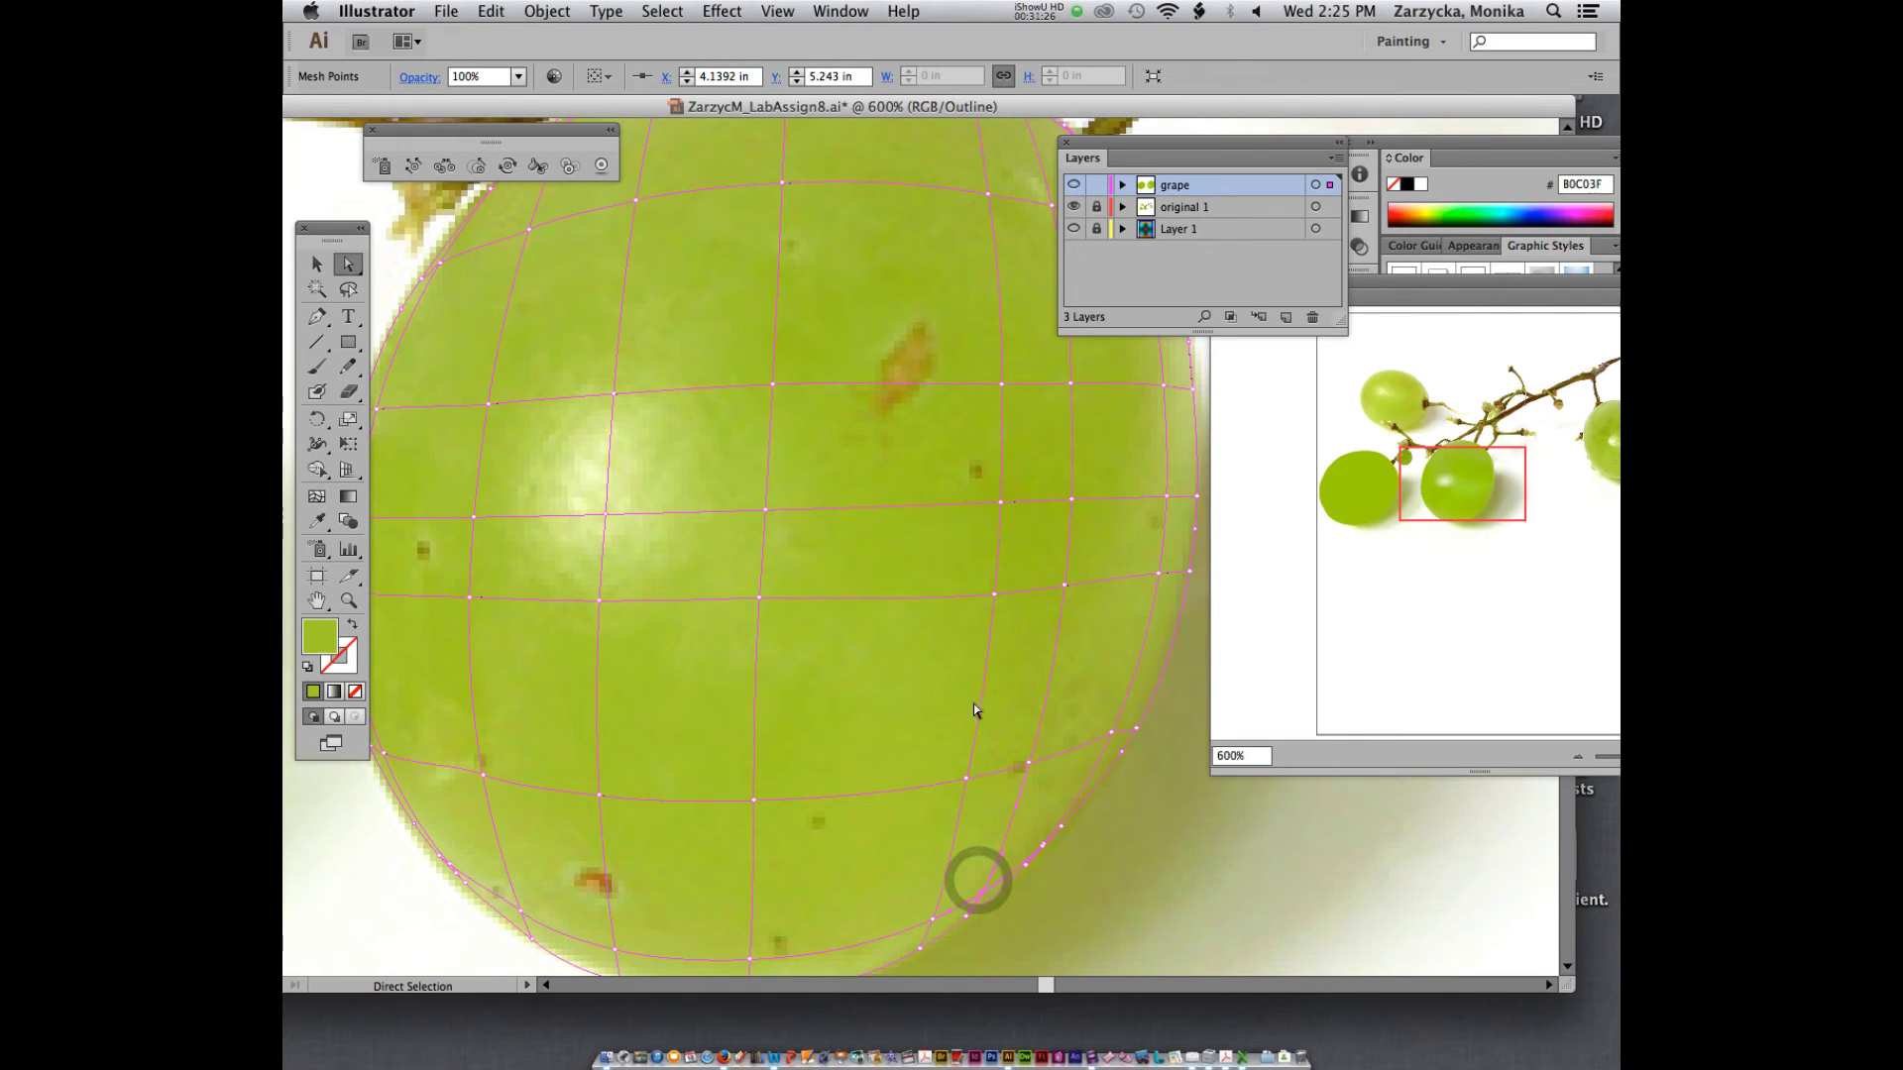
left_click(1072, 498)
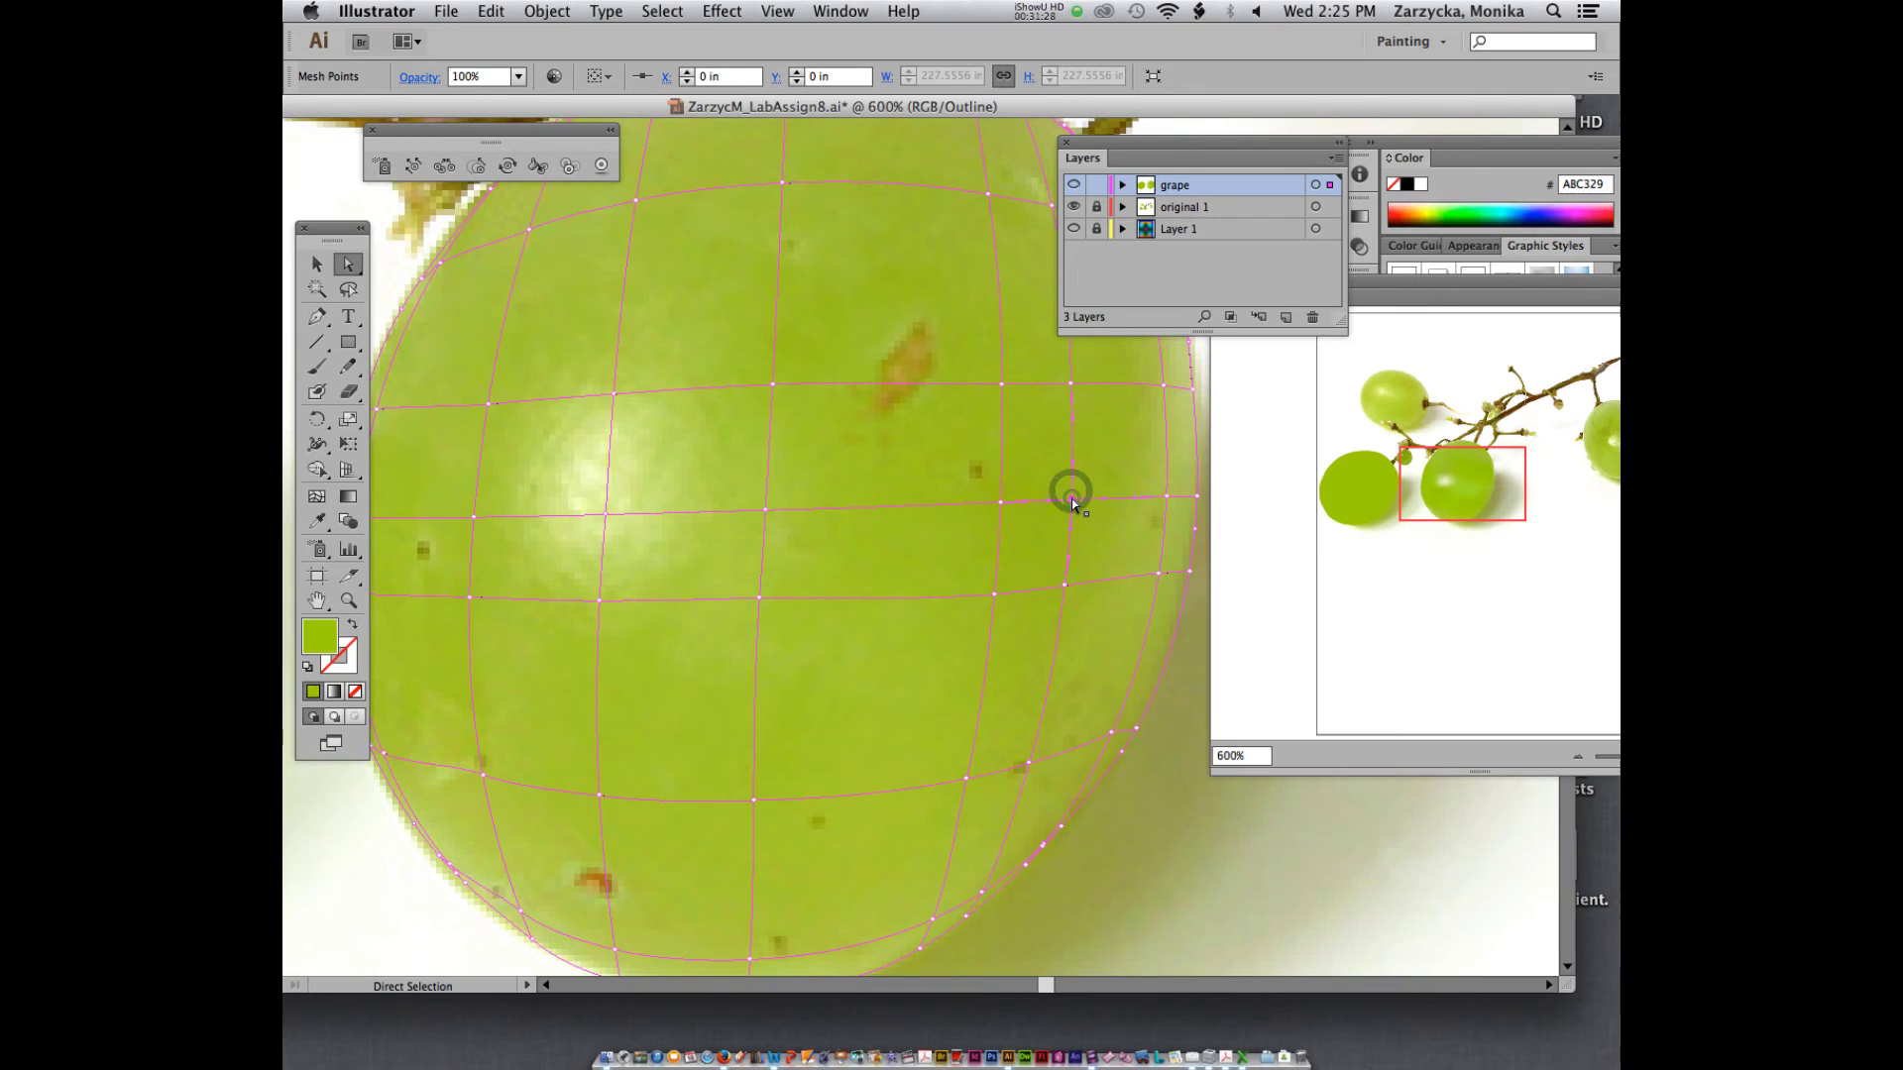
key("i")
left_click(1073, 497)
left_click(1085, 485)
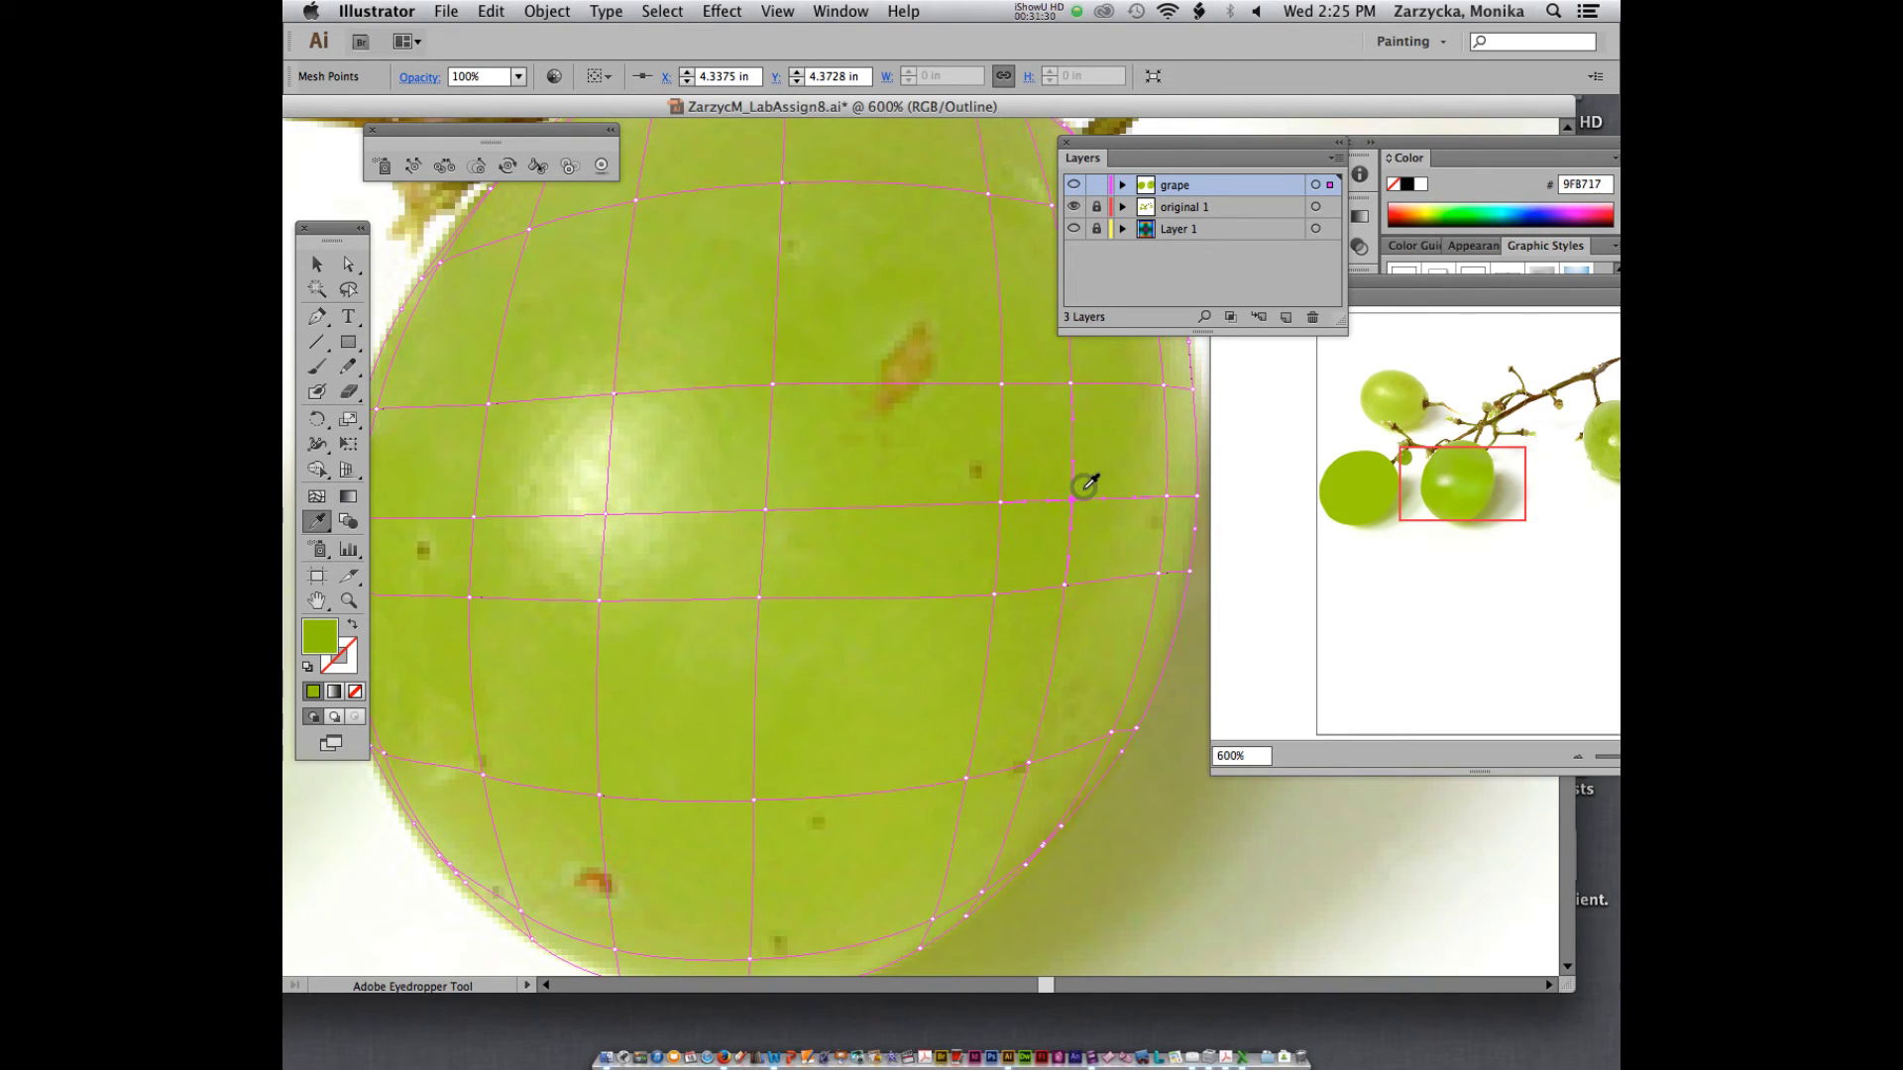
- Recolour the point just inside the right rim, on the horizontal line through the highlight, with the sampled olive green AFB93F
left_click(1164, 495)
key("a")
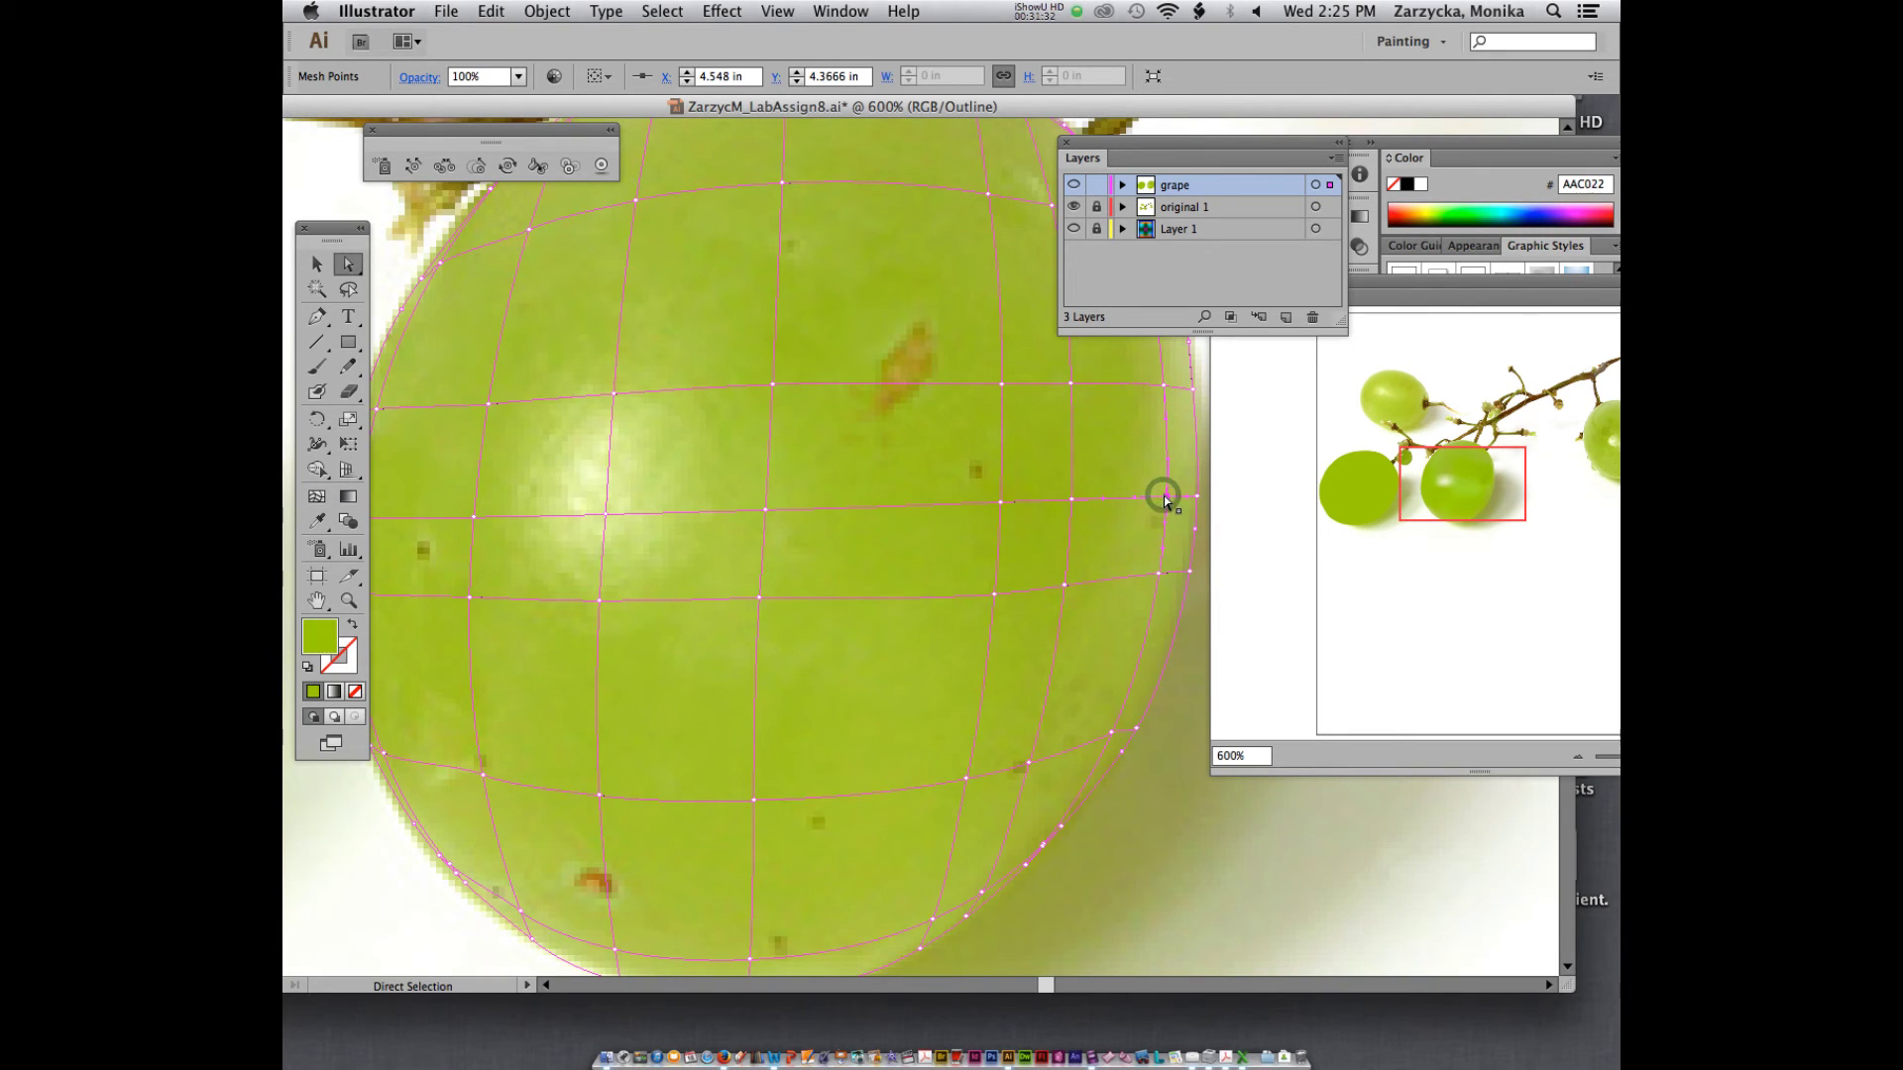
key("i")
left_click(1155, 516)
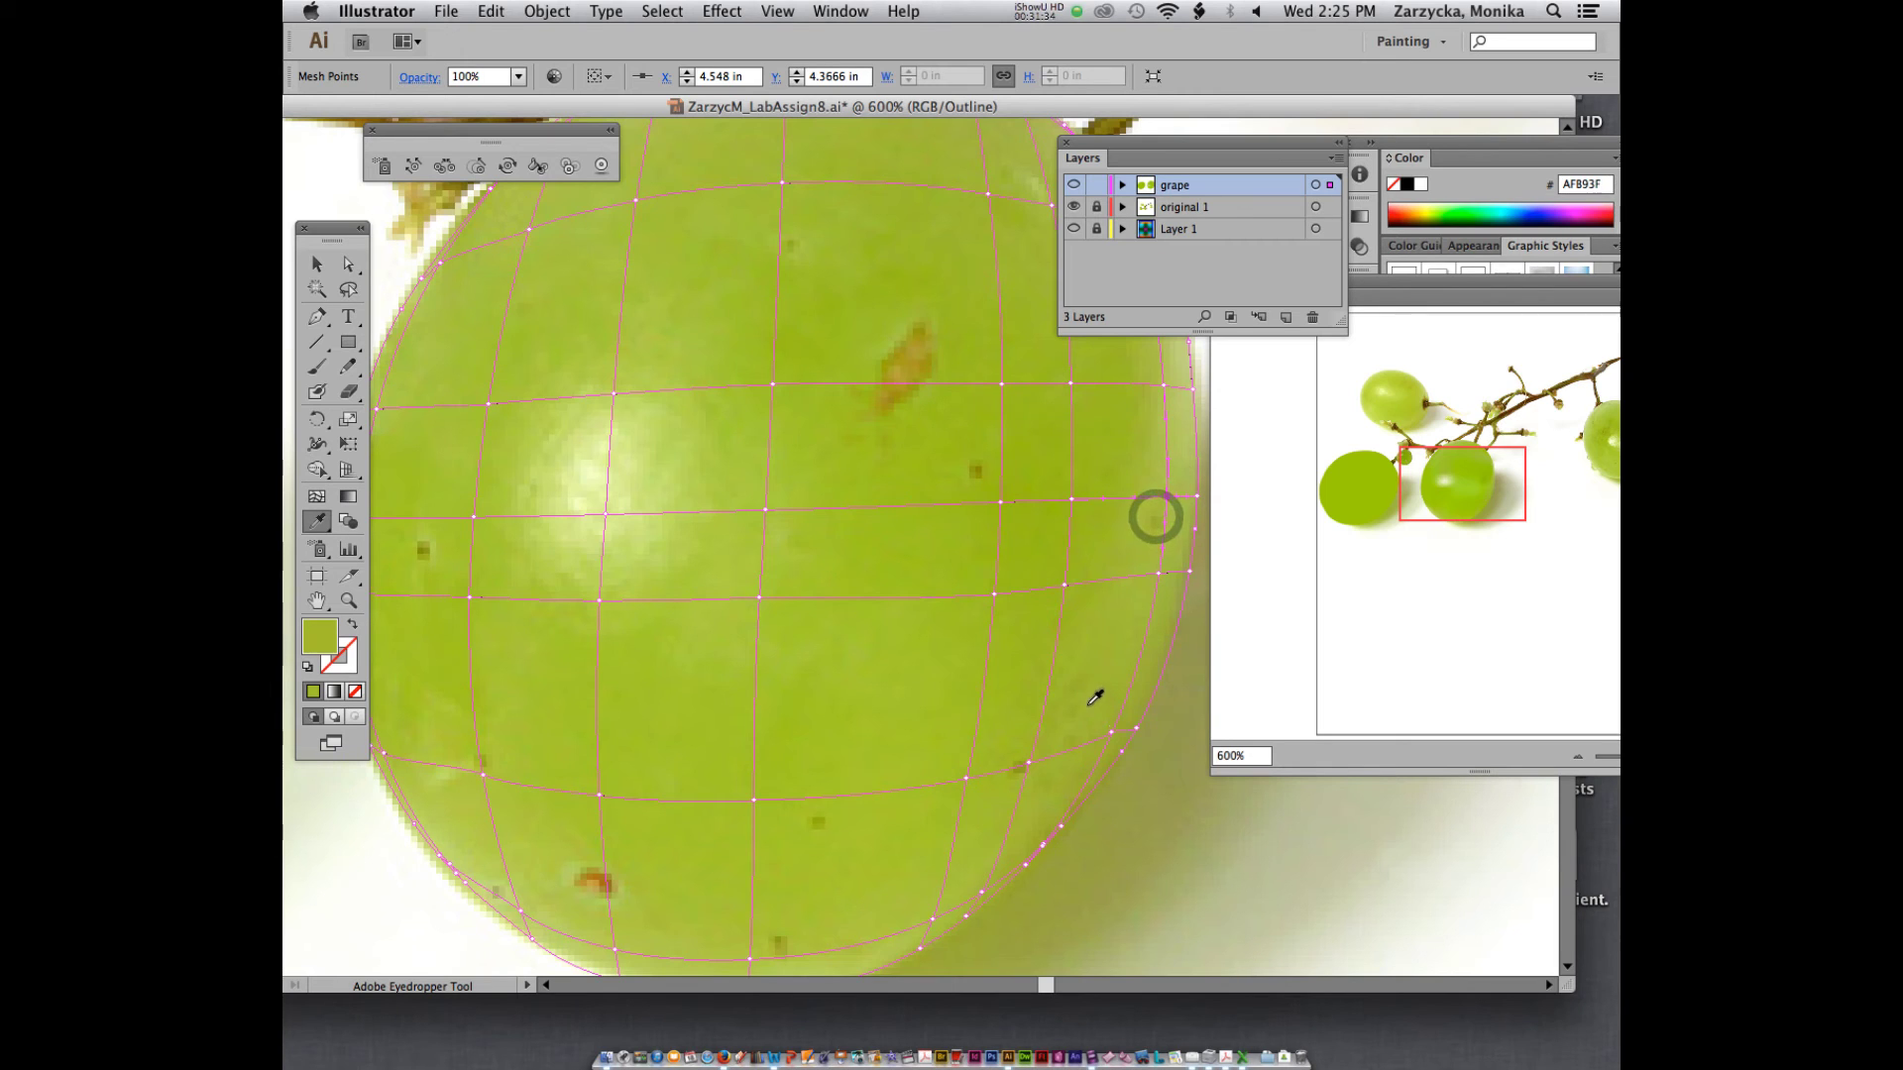
- Bend the new vertical line slightly outward using the upper handle of its point on the lower horizontal line
key("a")
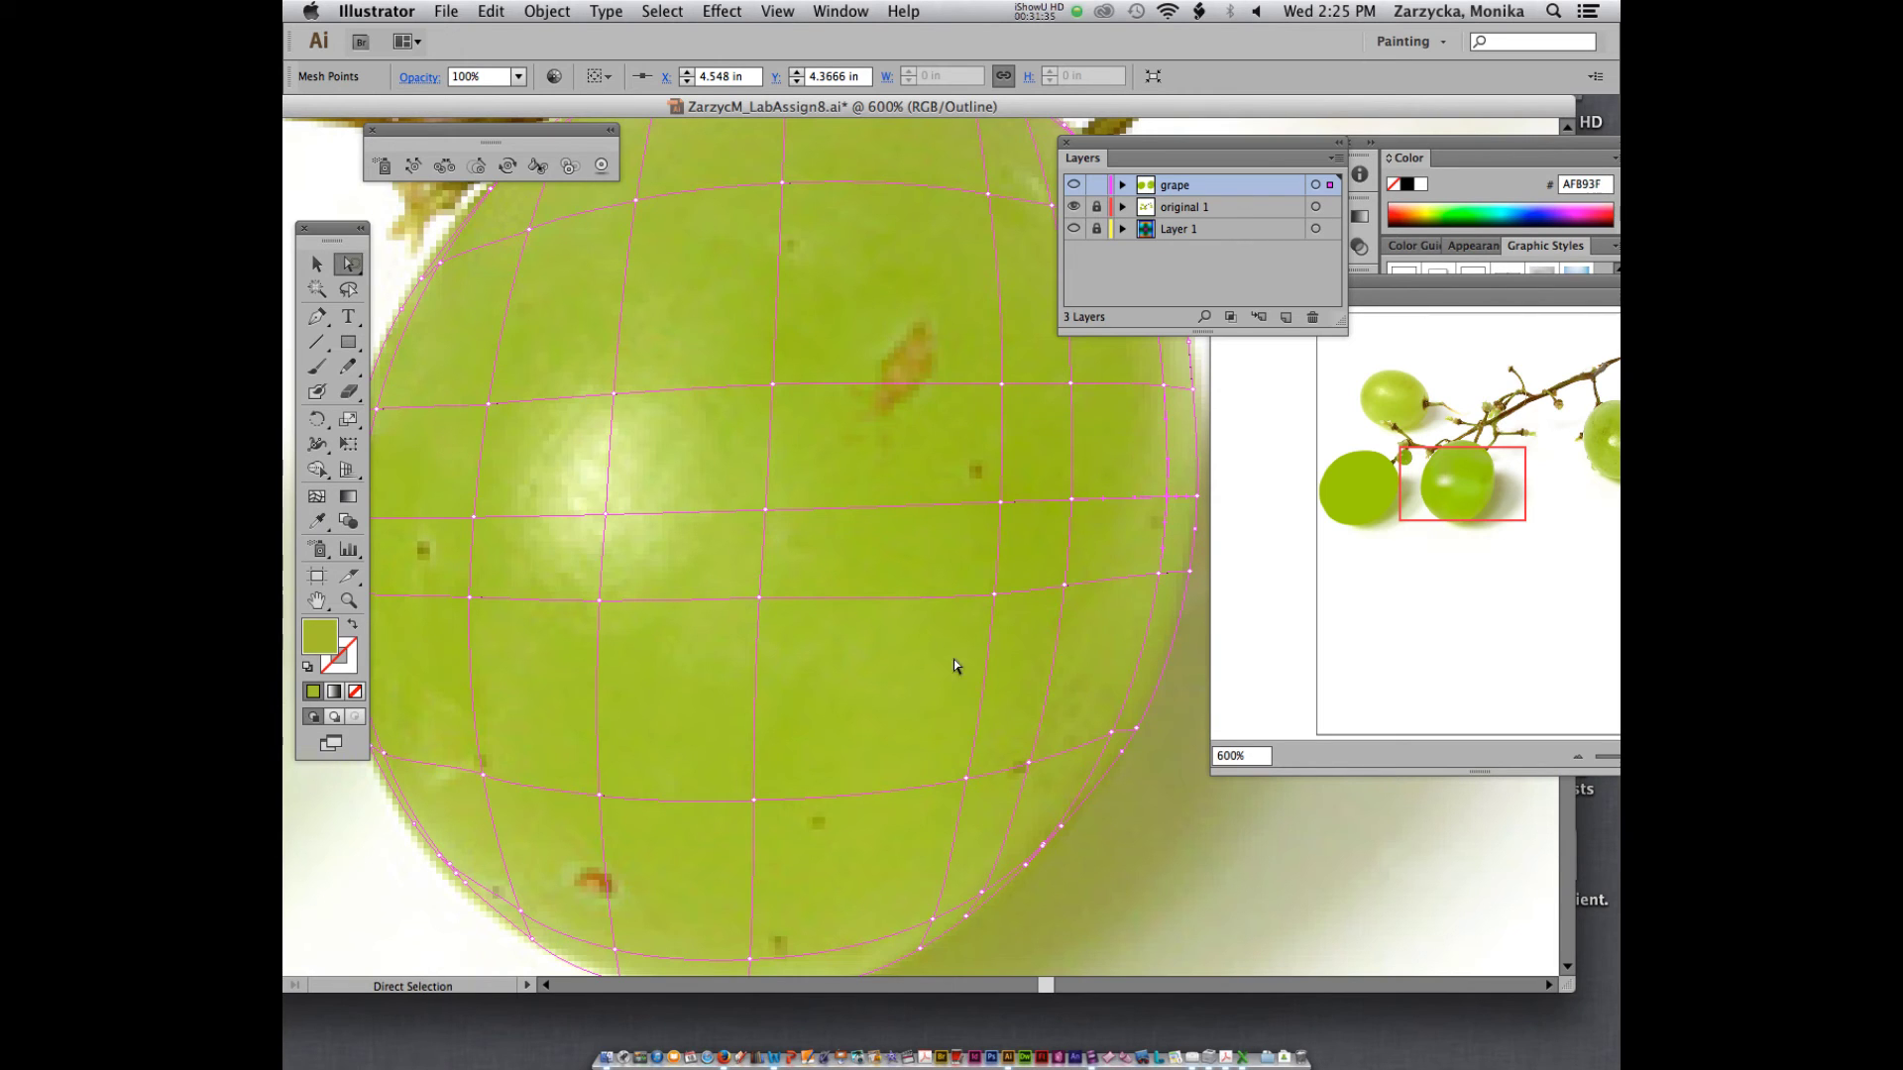
left_click(1032, 763)
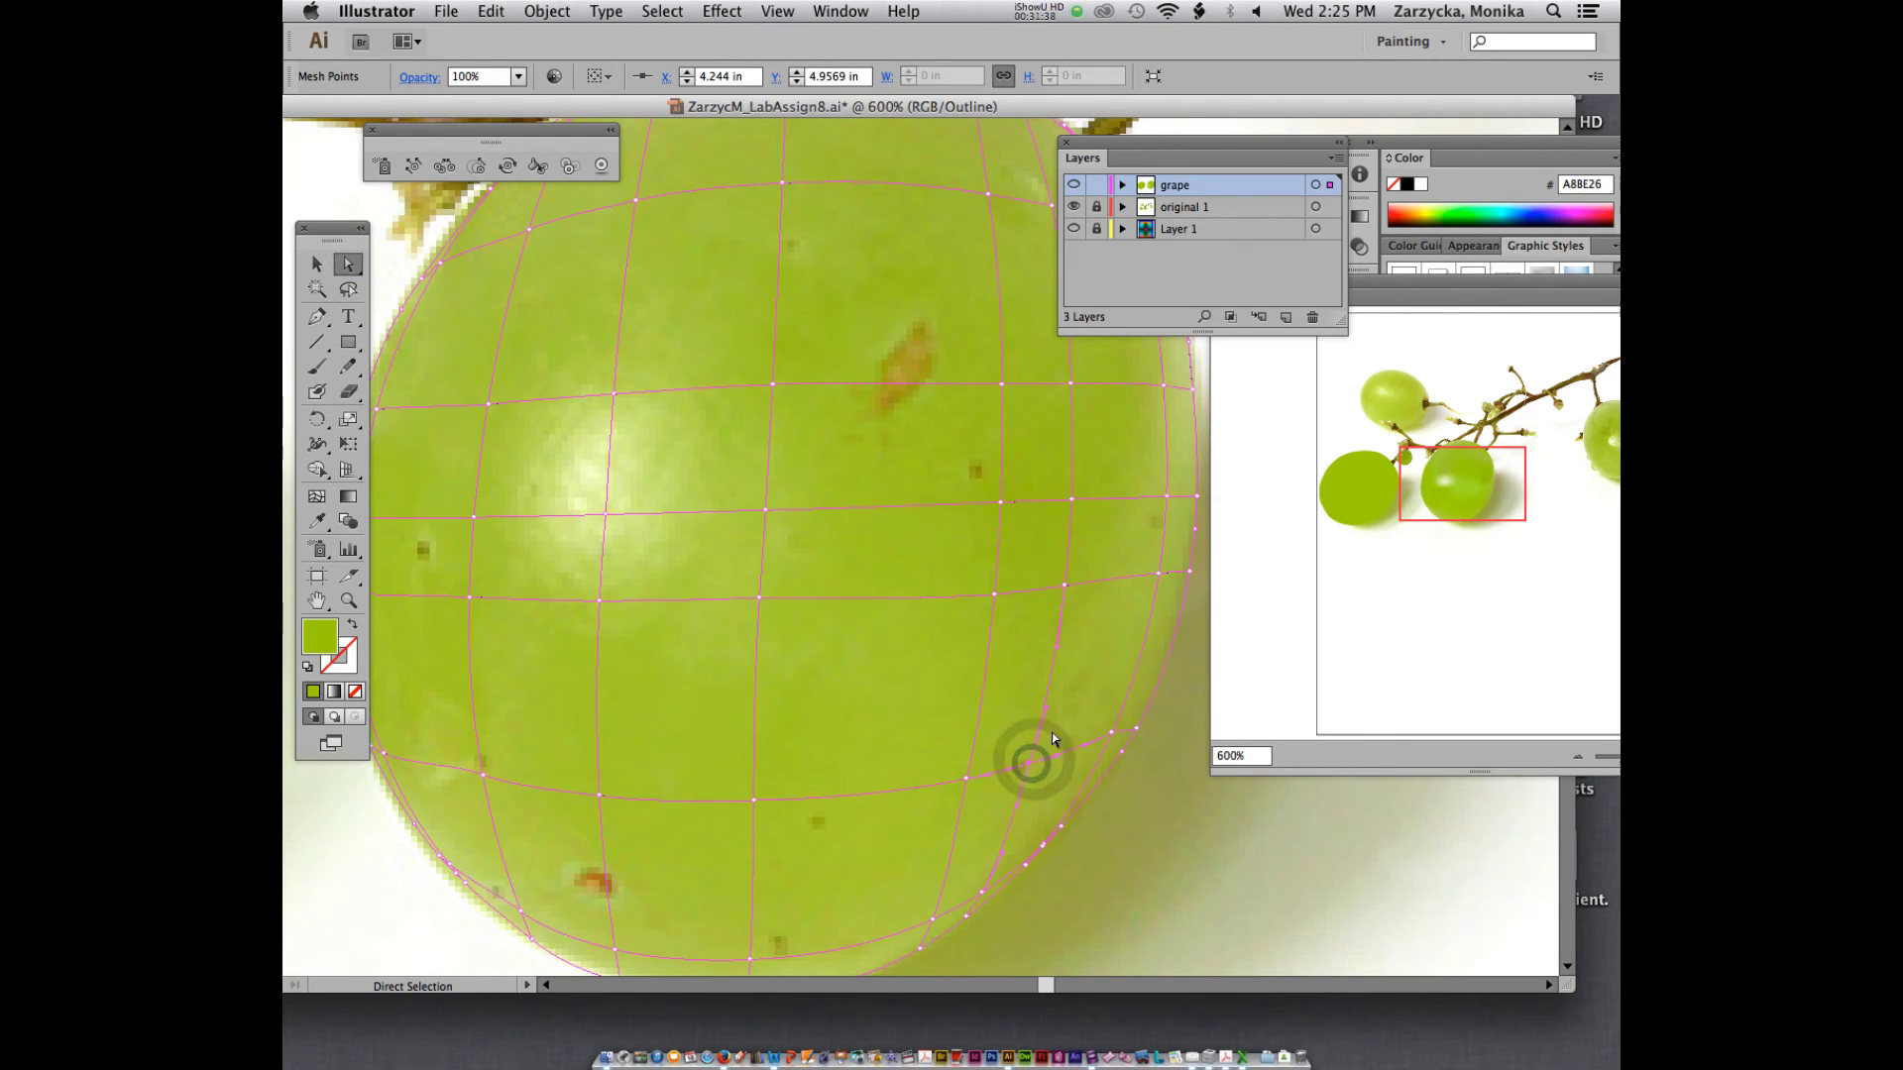
left_click_drag(1045, 712, 1053, 710)
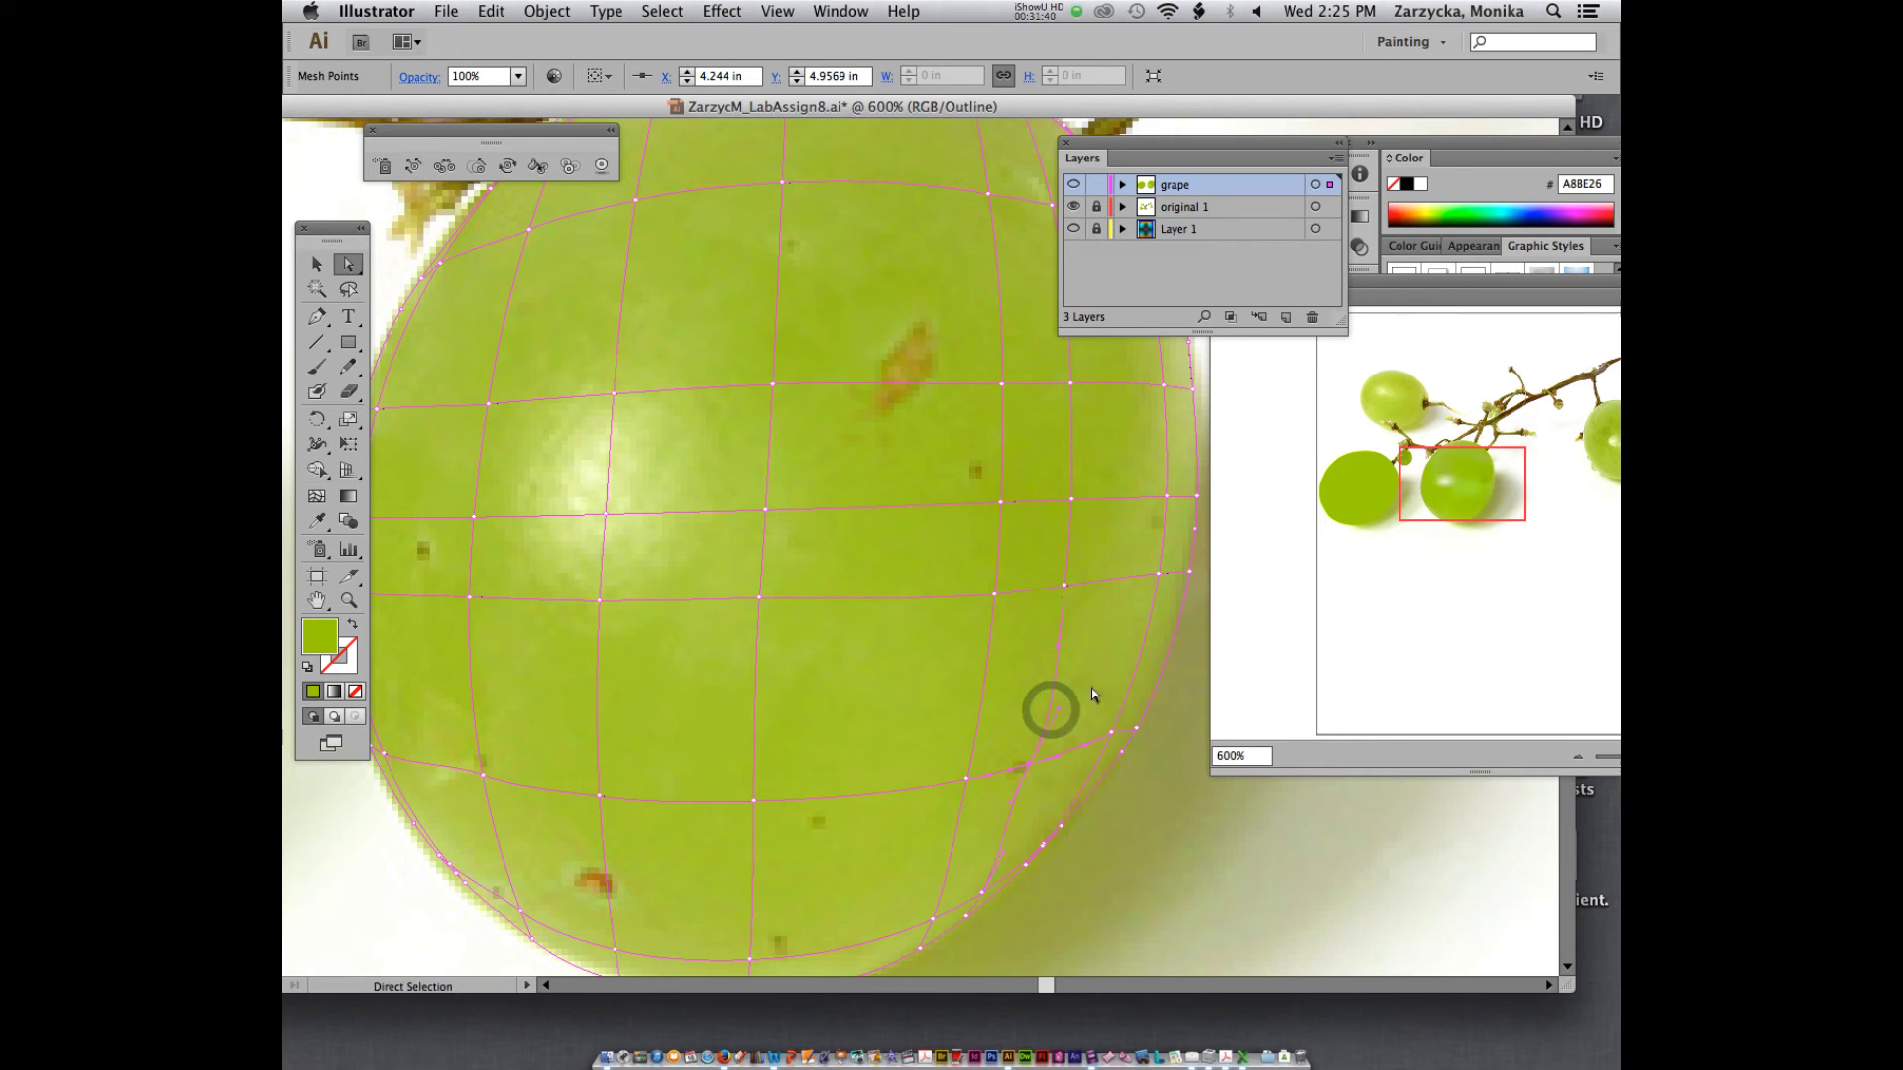
- Move the new vertical line's points on the horizontal lines below and through the highlight outward, to about X 4.36 in and X 4.37 in
left_click(1068, 585)
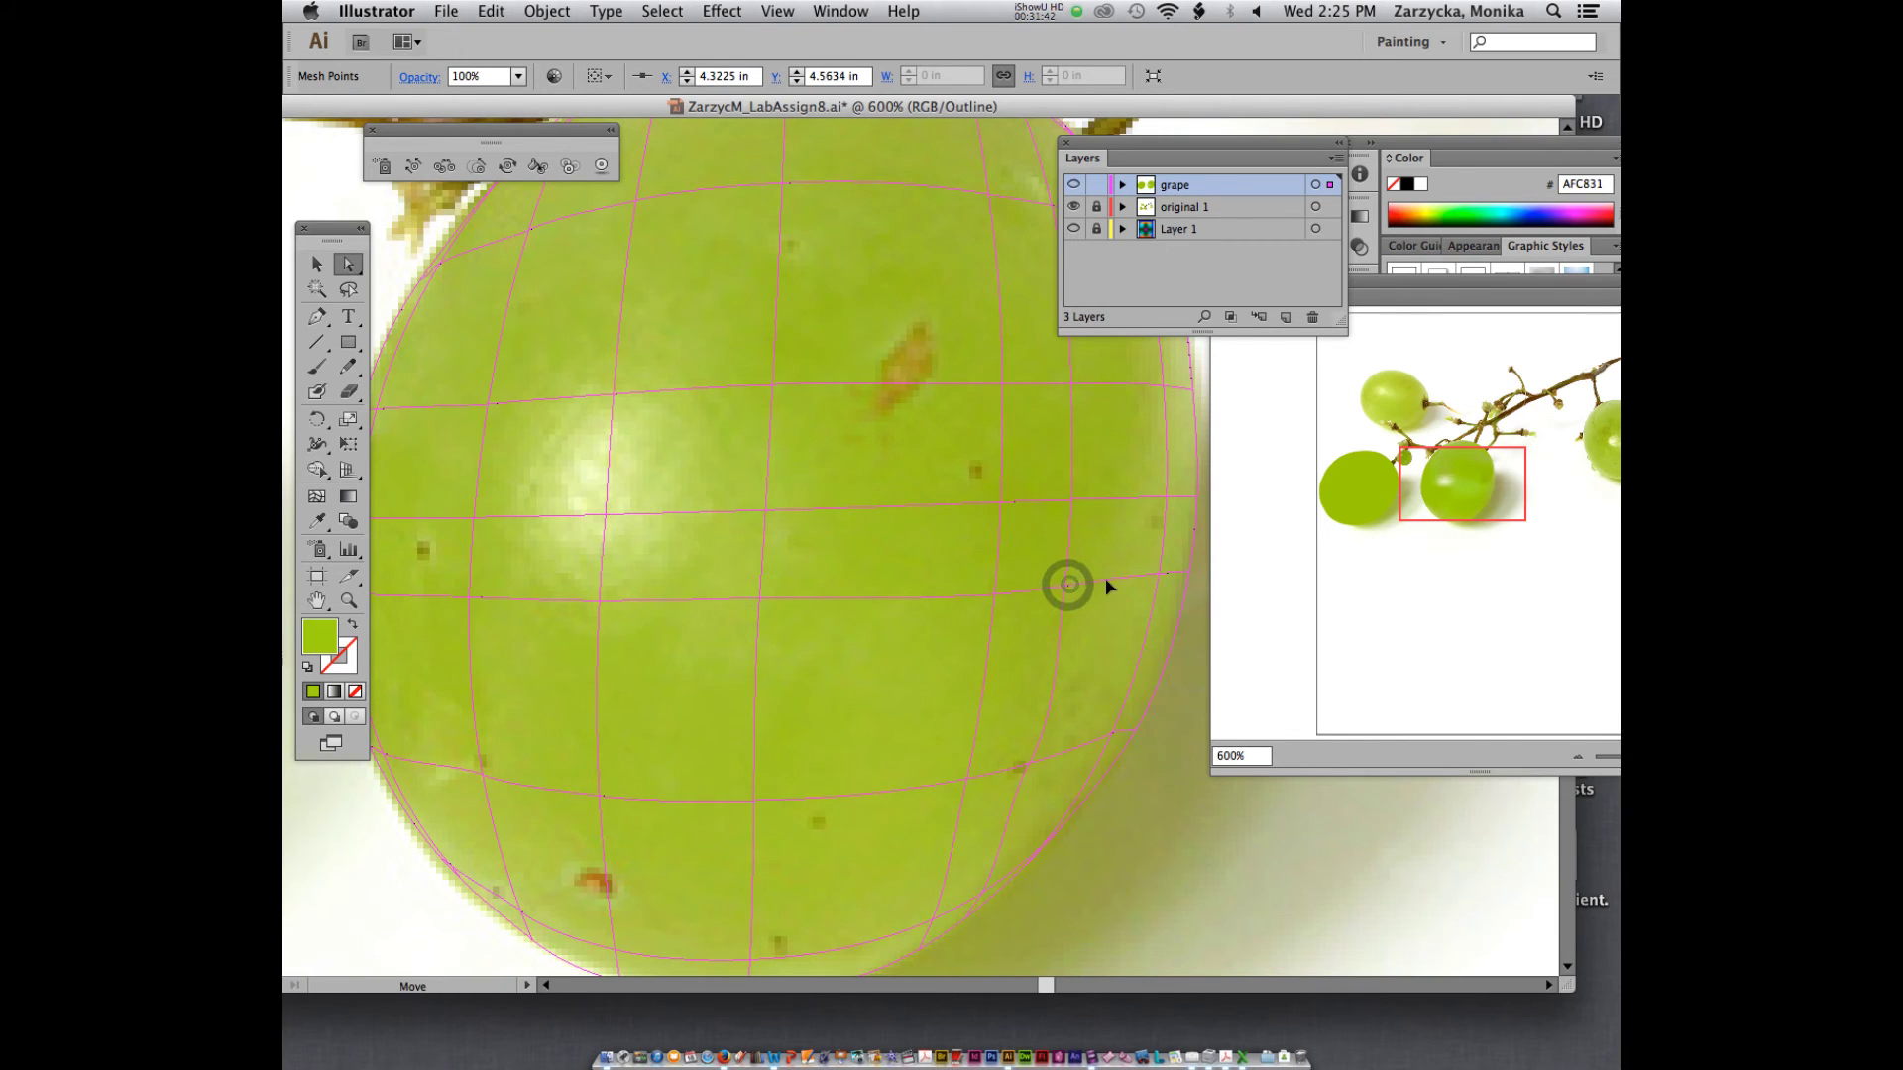
left_click(1070, 586)
left_click(1068, 585)
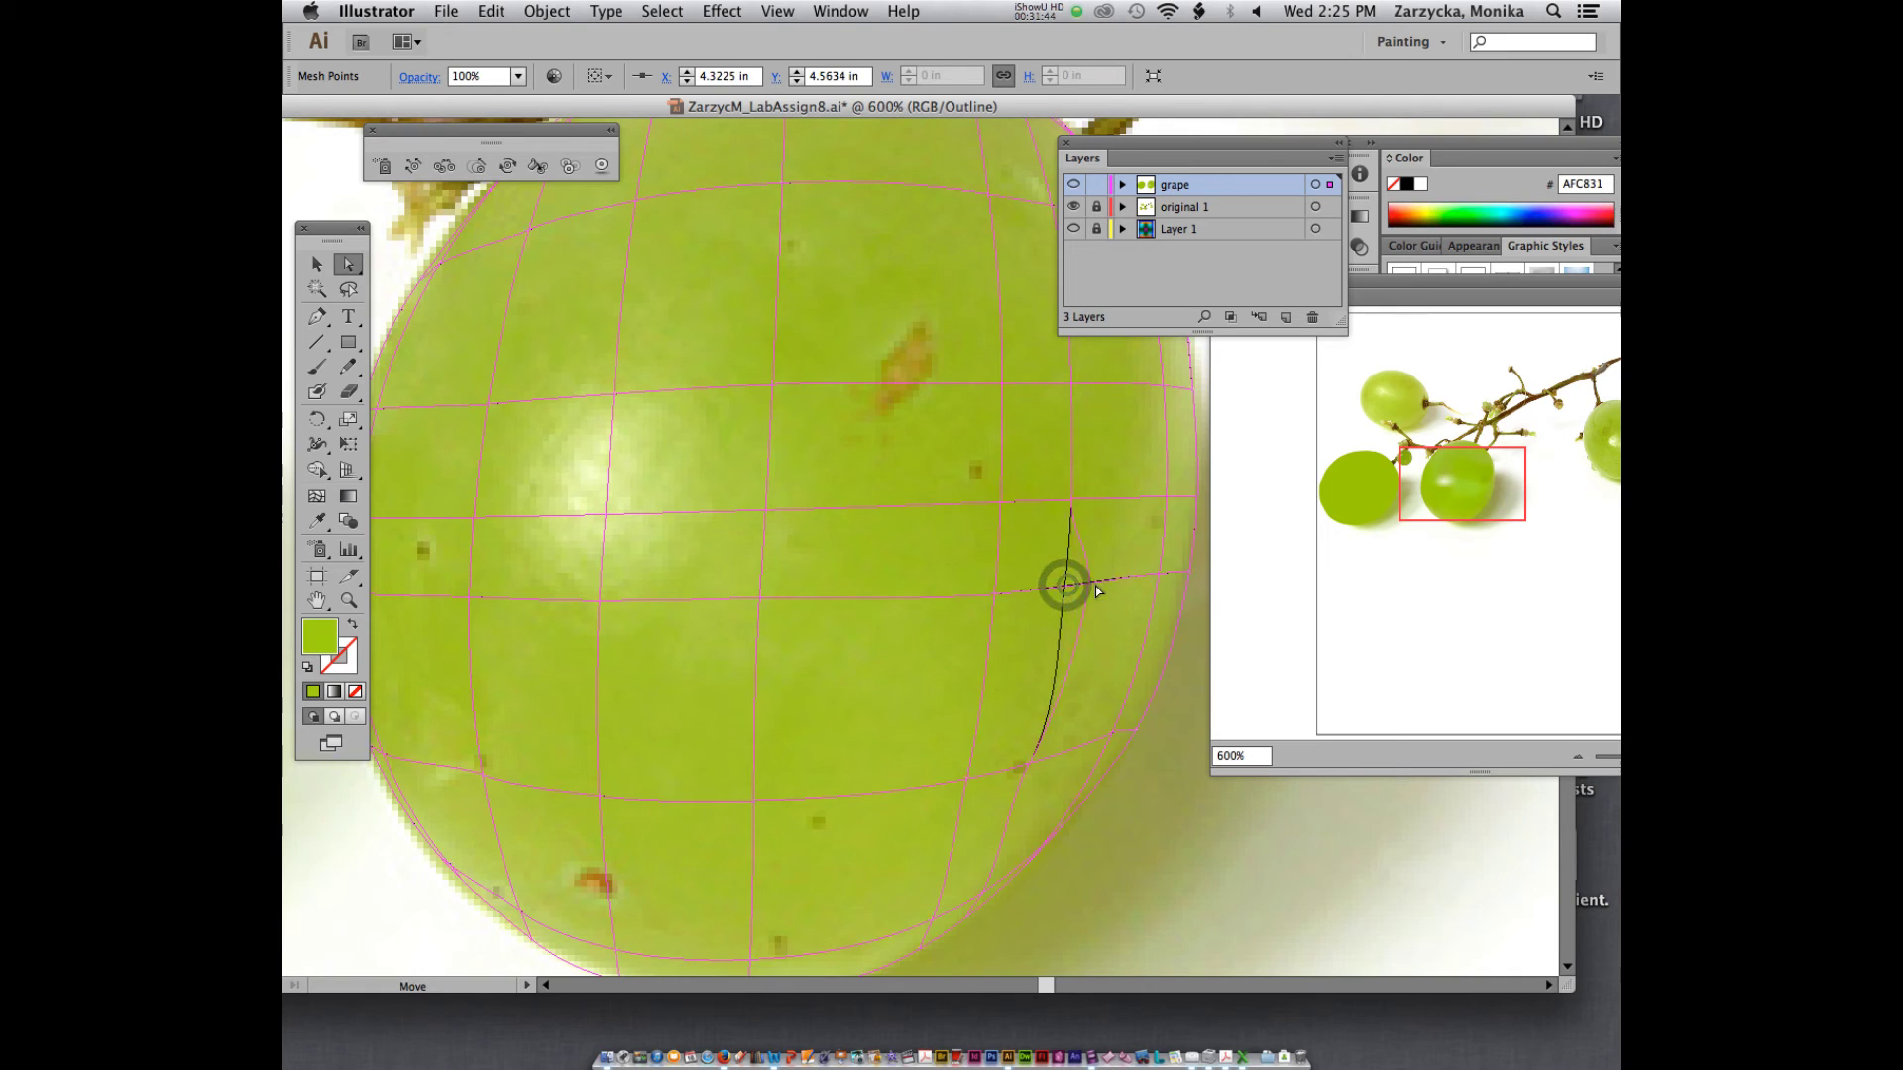
left_click(1067, 514)
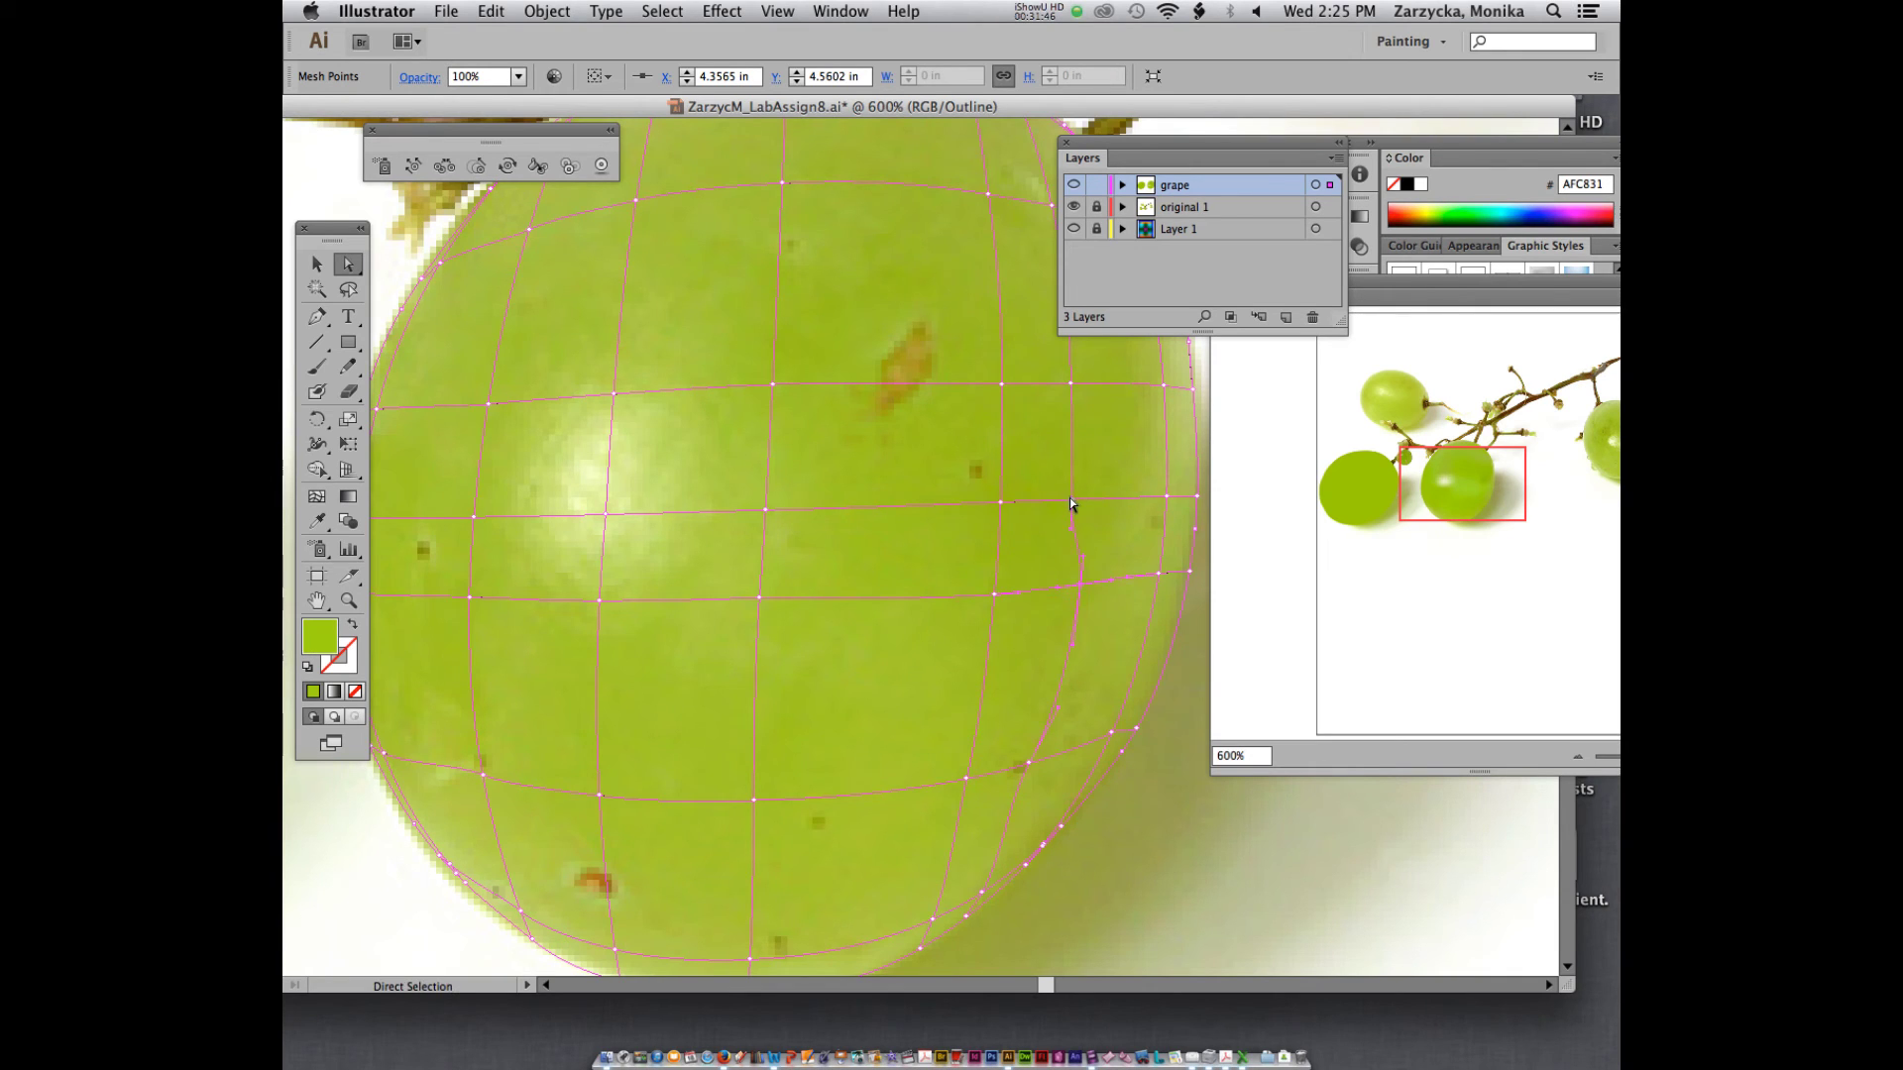
left_click(1070, 500)
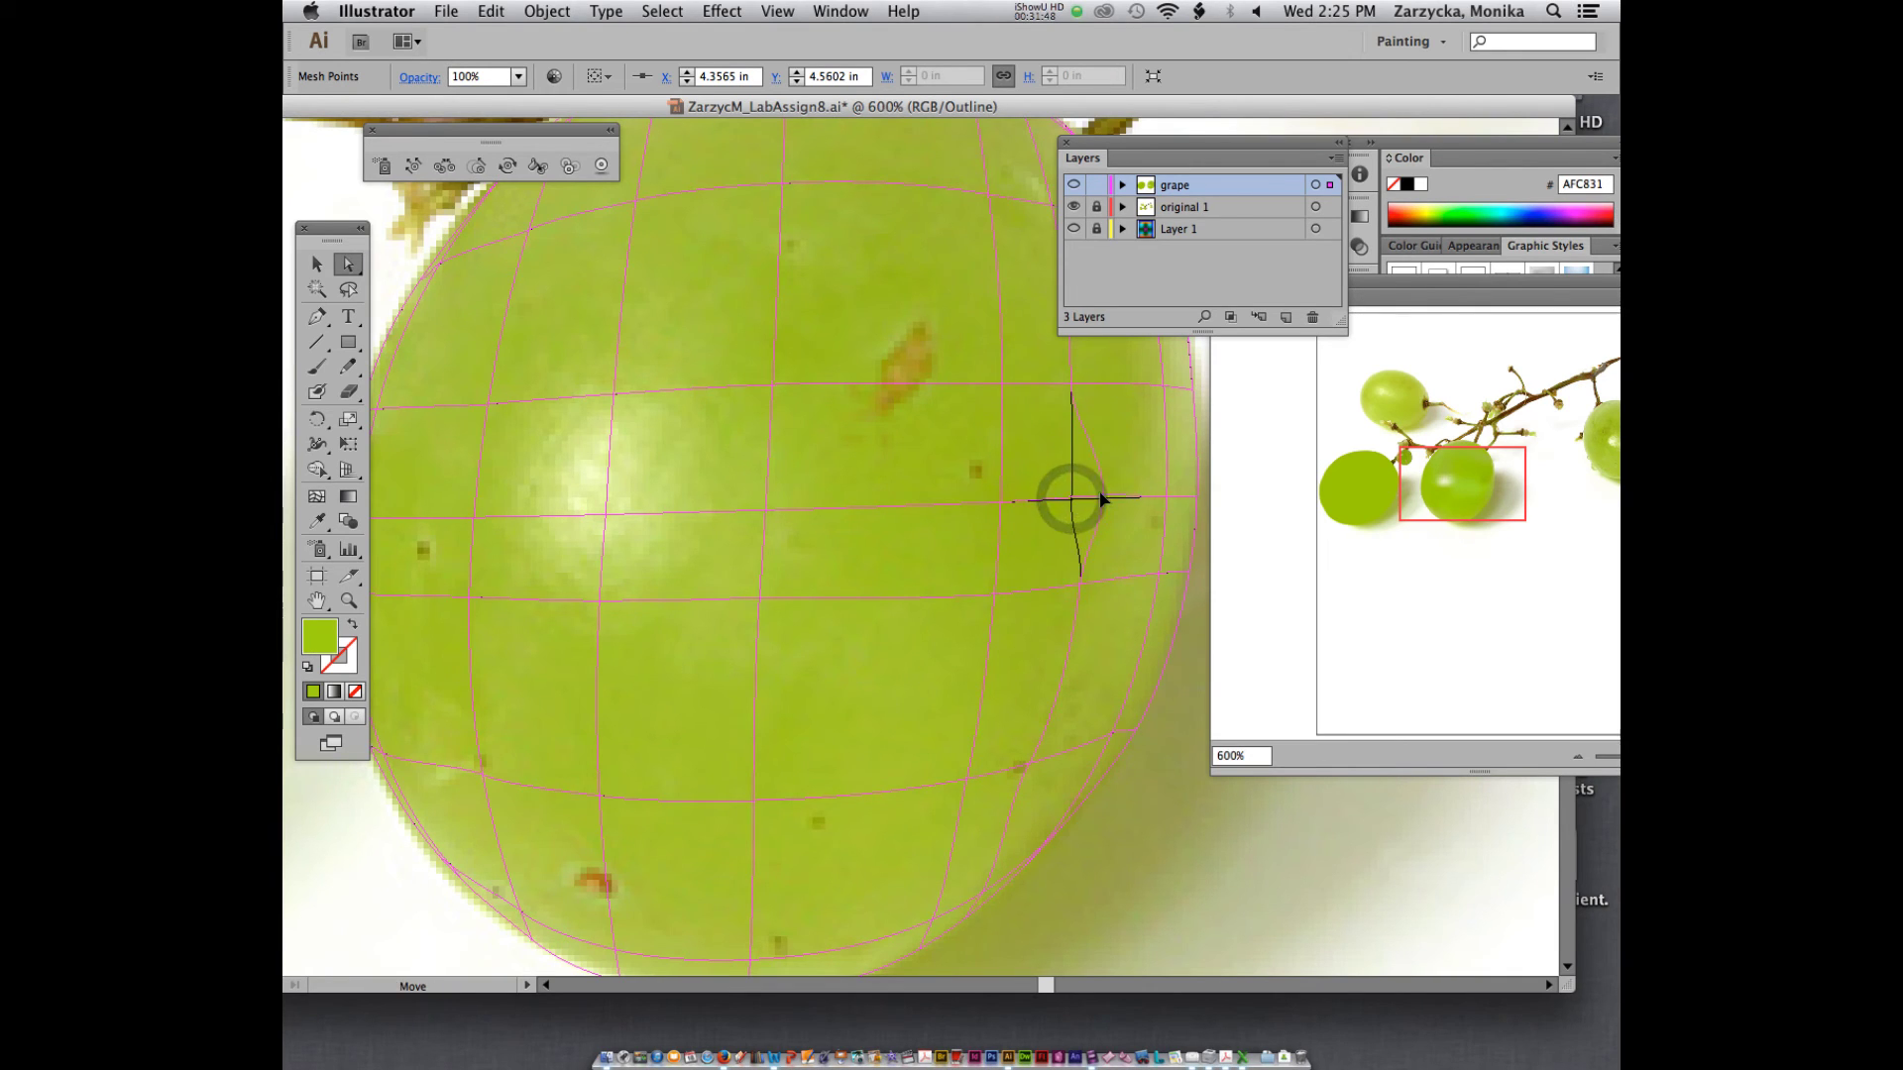
left_click_drag(1103, 498, 1085, 490)
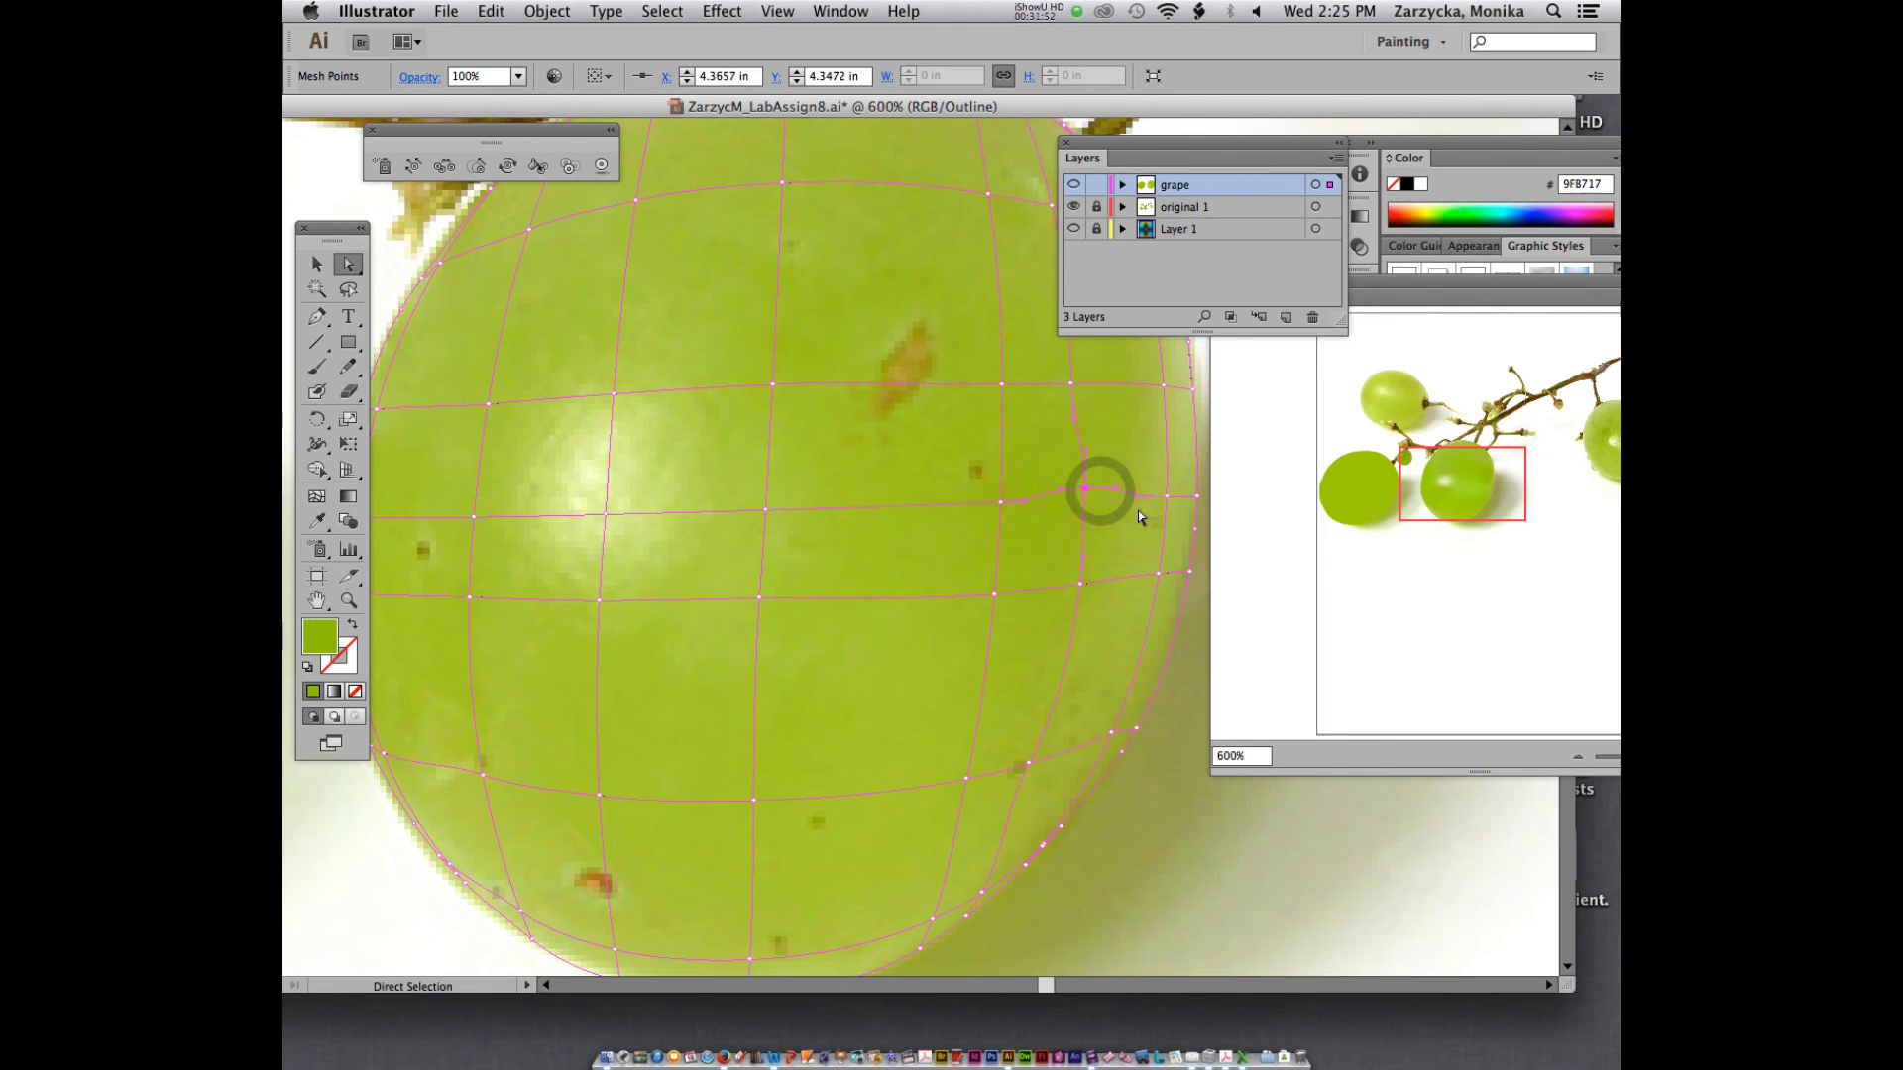
- Move the right-rim point on the line below the highlight to about X 4.54 in, Y 4.56 in, and lower its left neighbour slightly
left_click(1157, 572)
left_click_drag(1157, 573, 1151, 586)
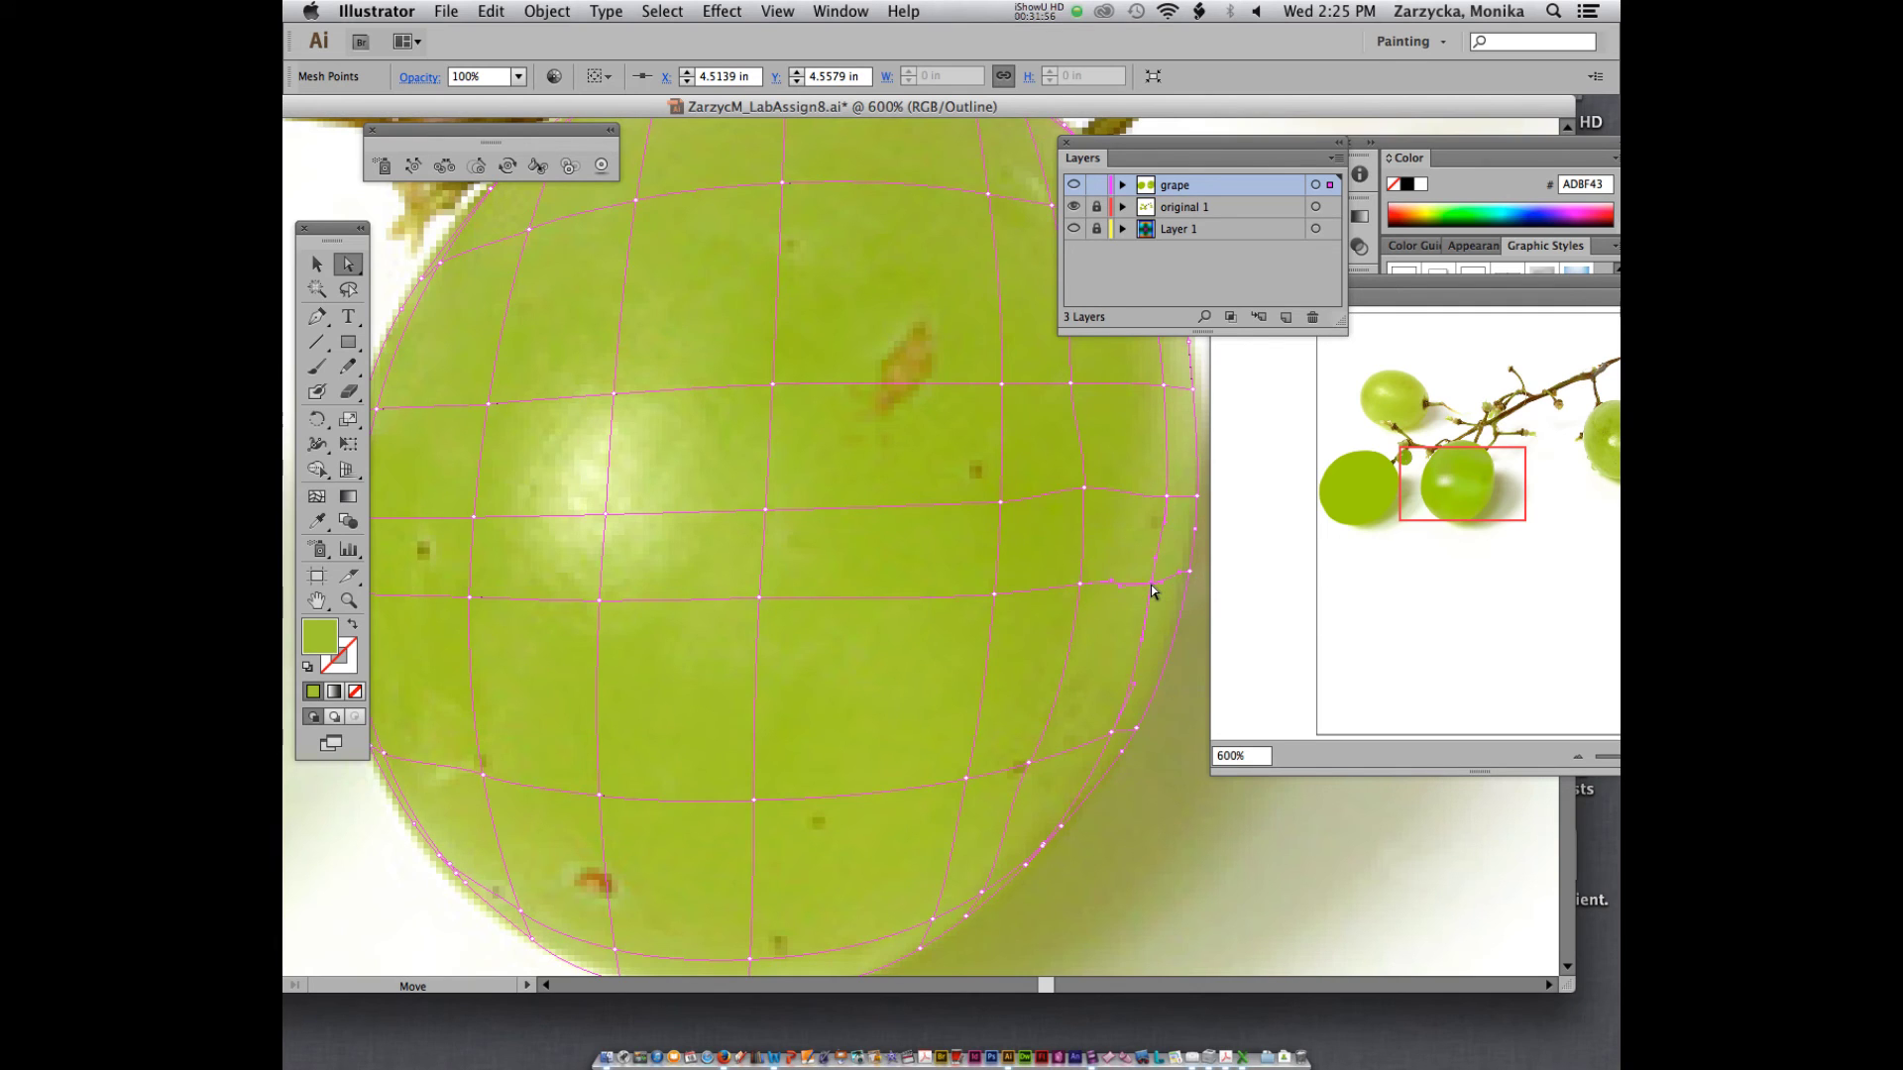
left_click(1151, 585)
left_click(1162, 588)
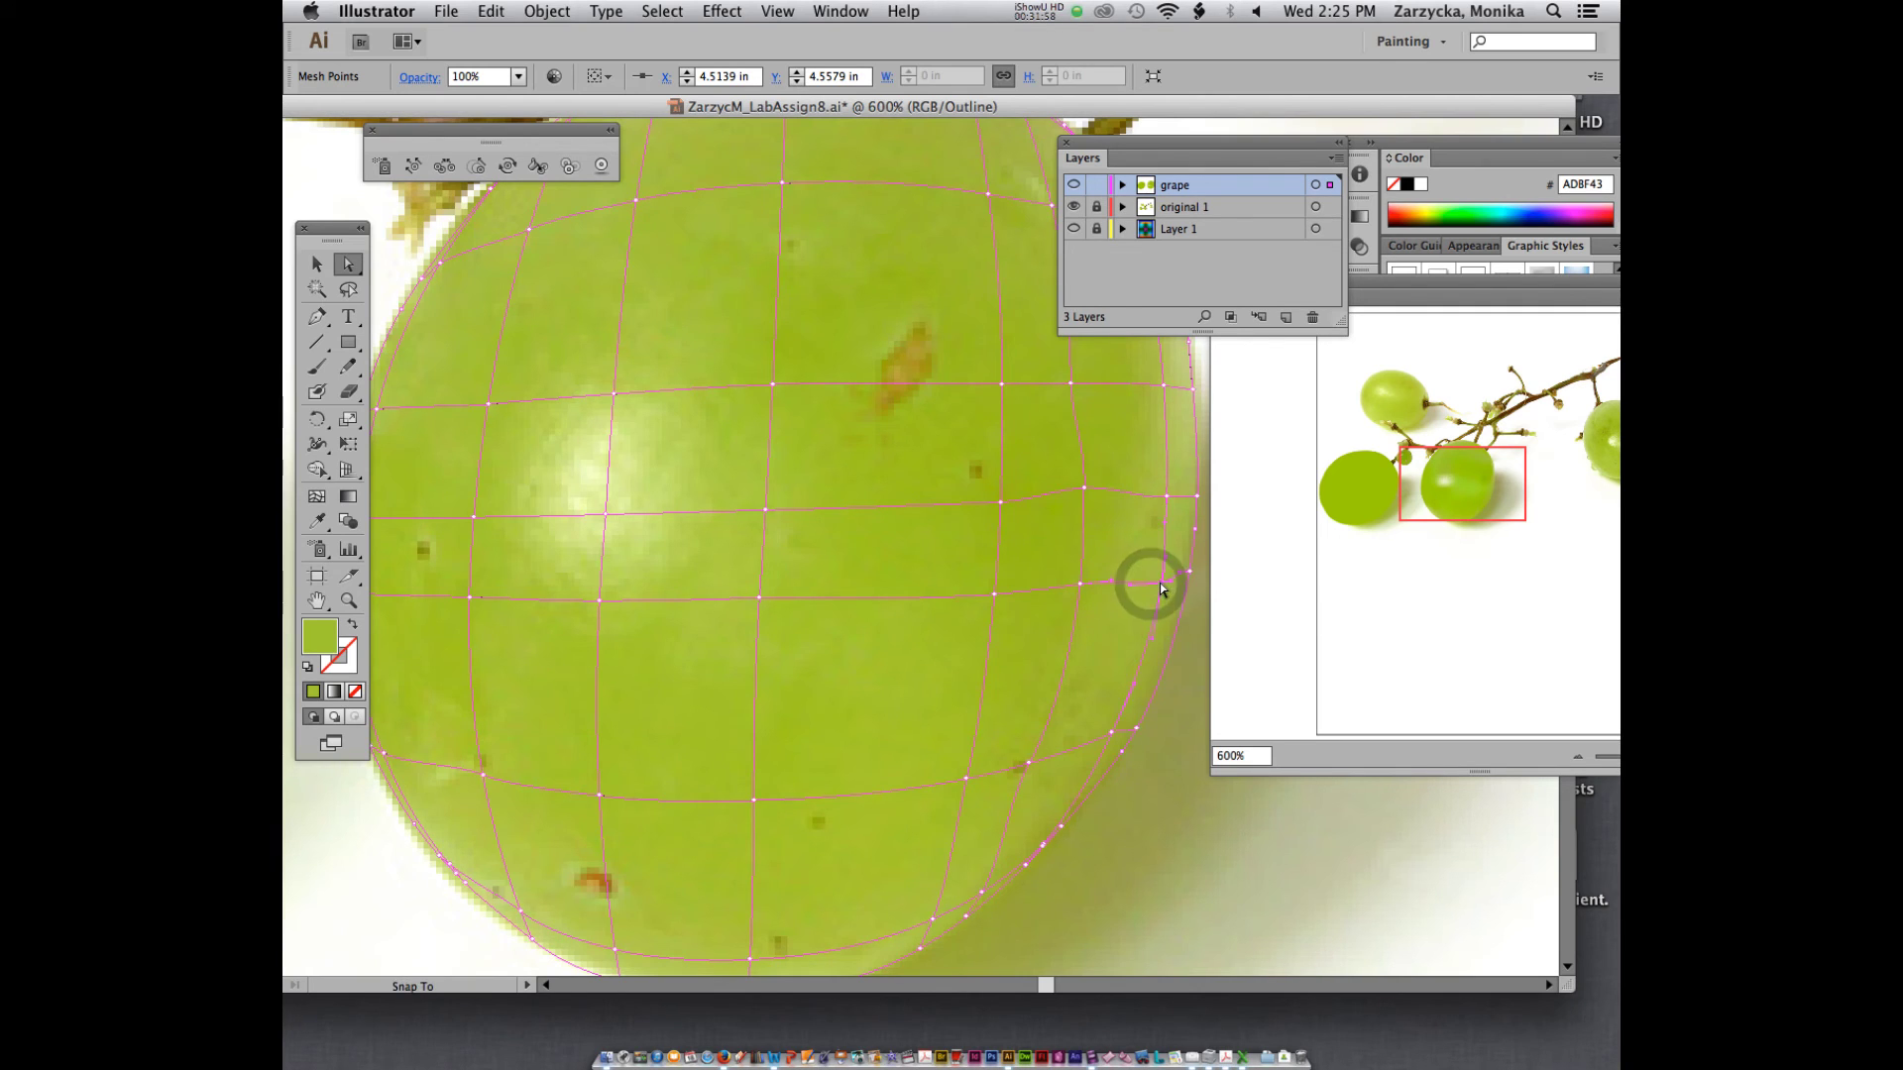
left_click(1082, 586)
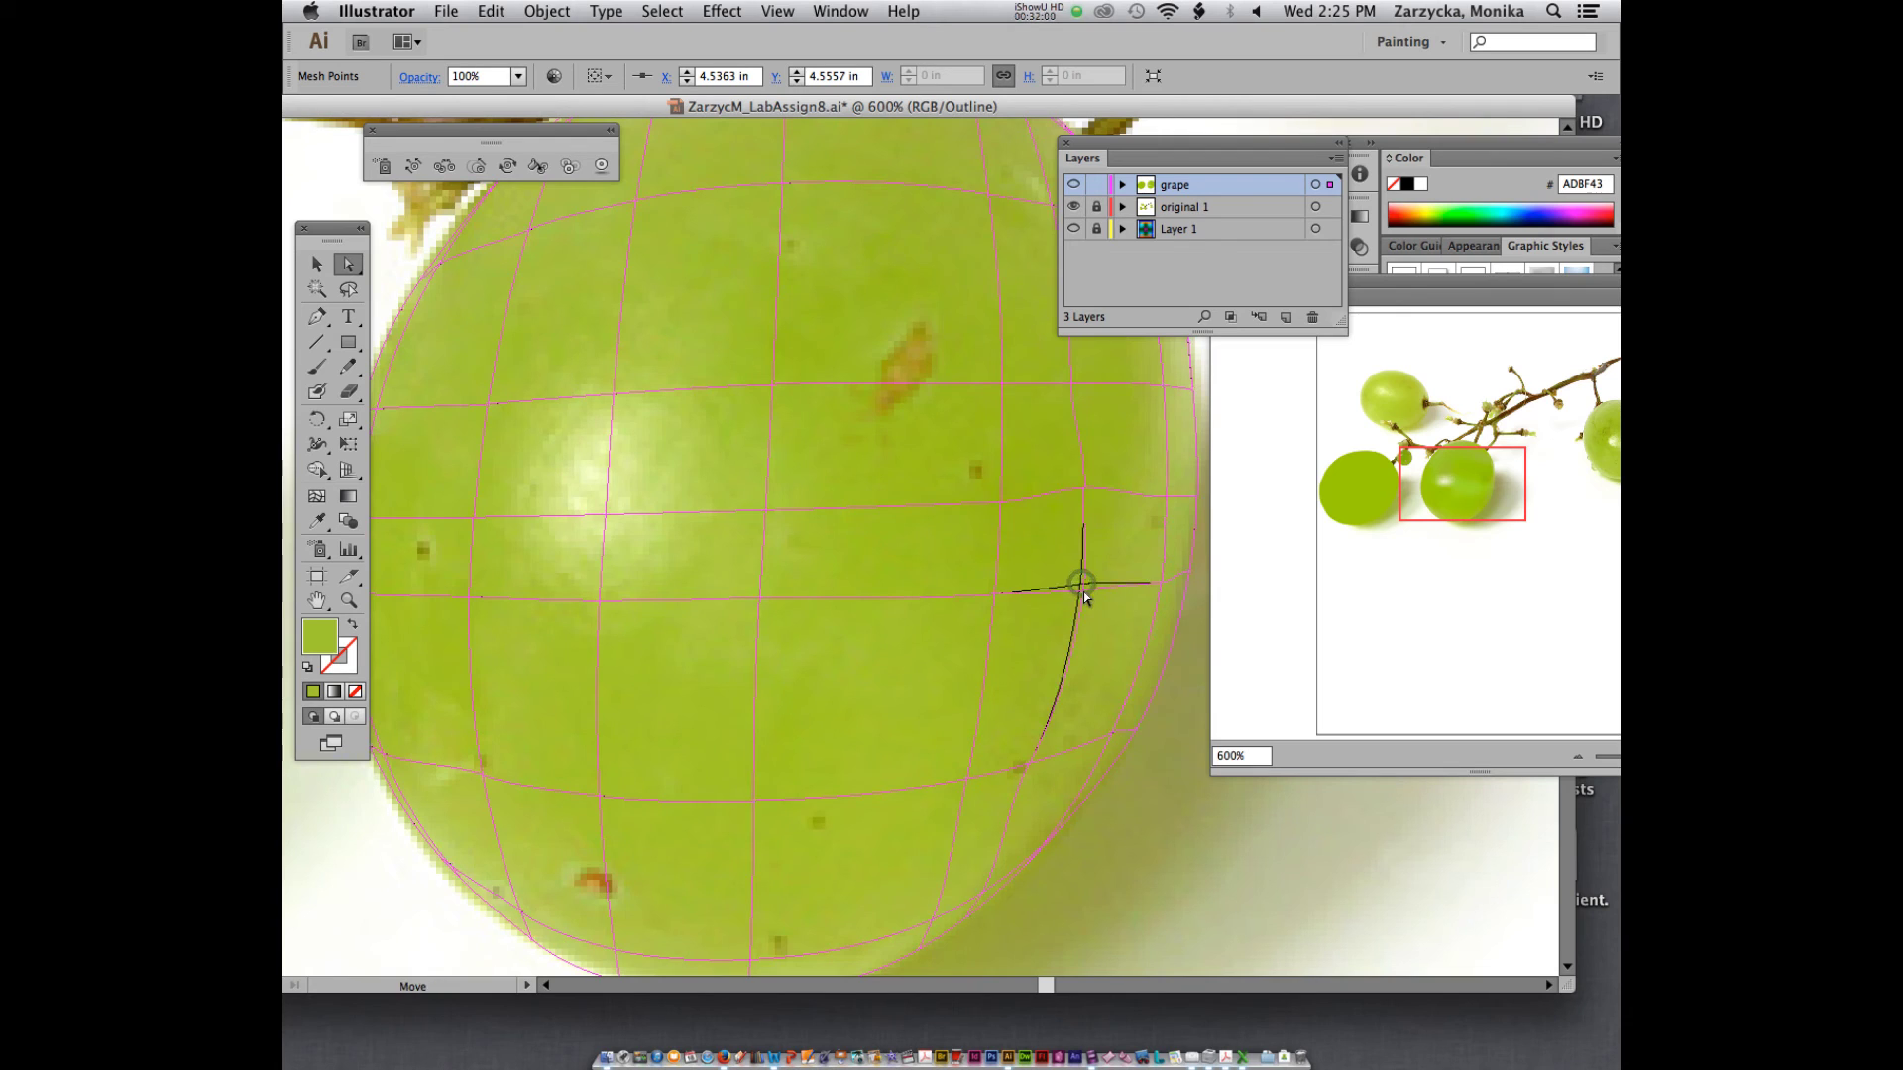
left_click(1162, 586)
- Recolour the repositioned right-rim point on the line below the highlight with the green 9EBA16 sampled further inside the grape
key("i")
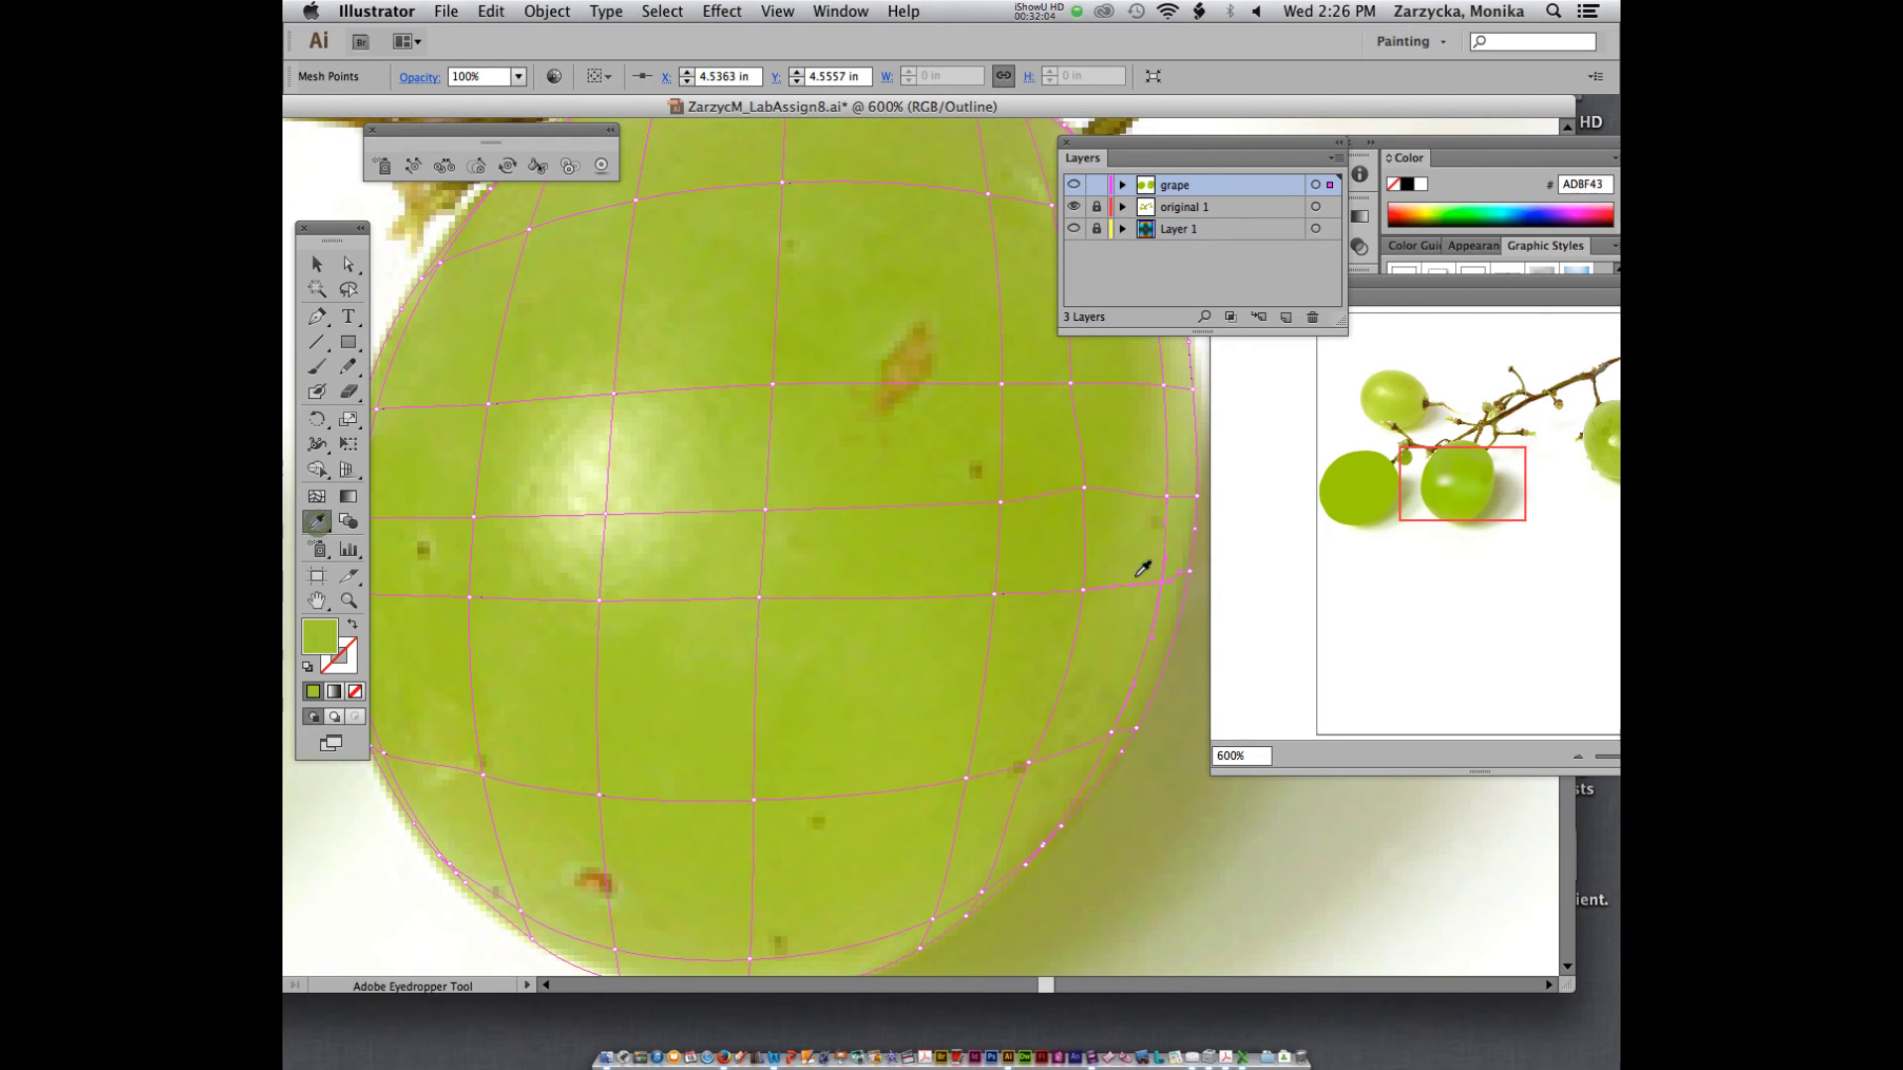
left_click(1135, 572)
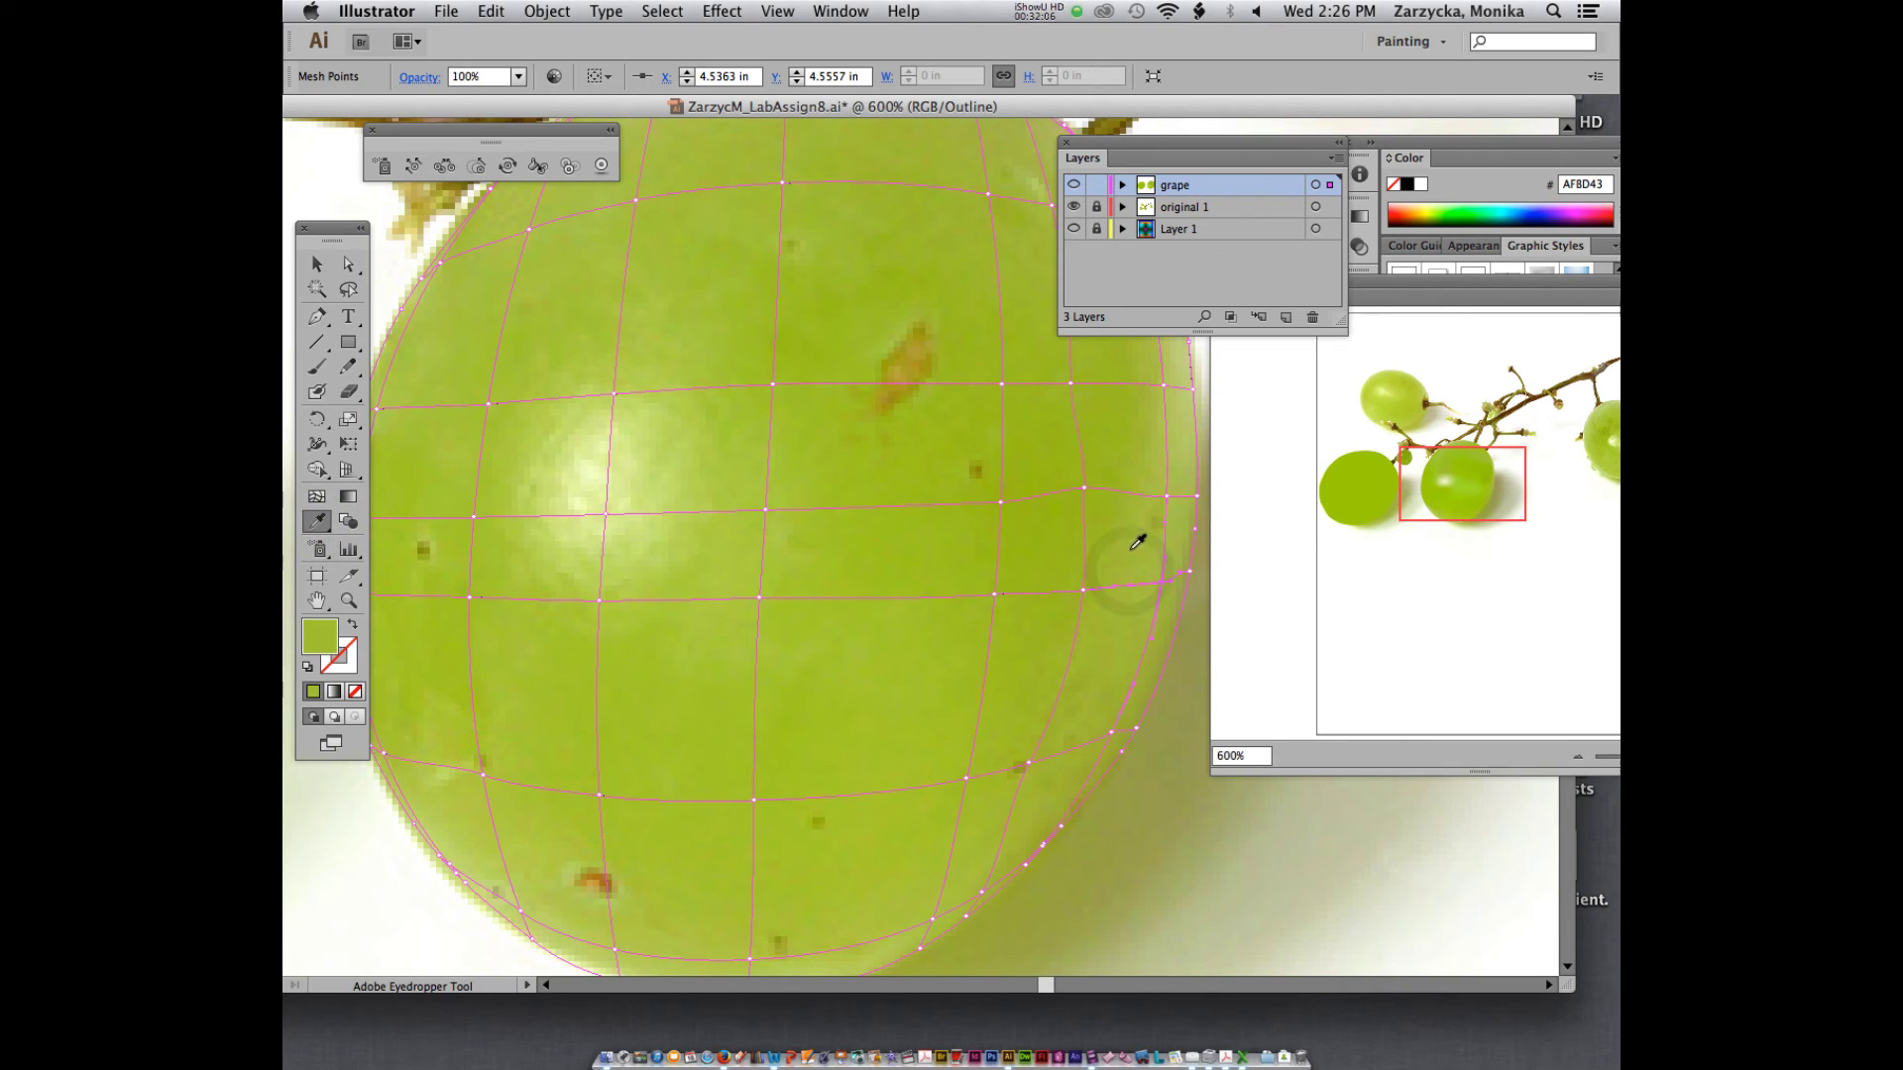
left_click(1119, 535)
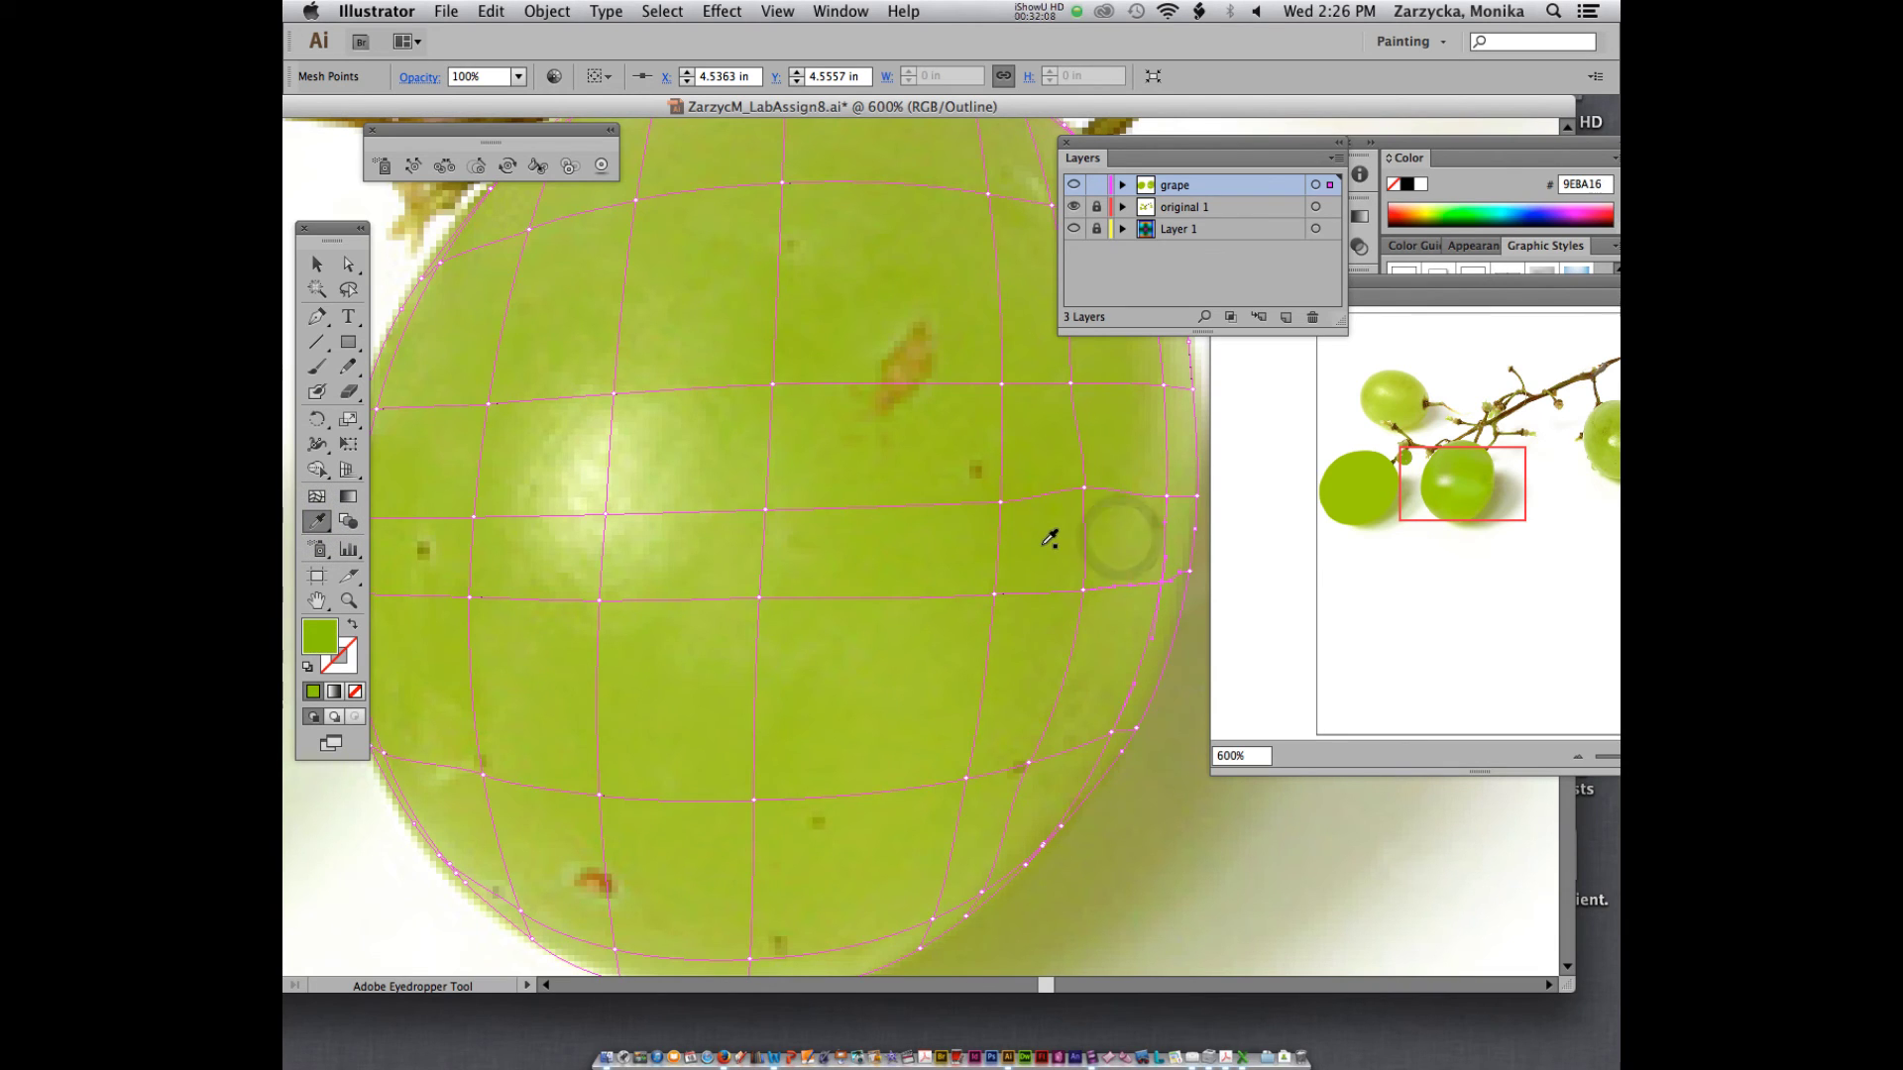
- Recolour the new vertical line's moved point on the horizontal line through the highlight with the green A5B822 sampled beside it
left_click(343, 263)
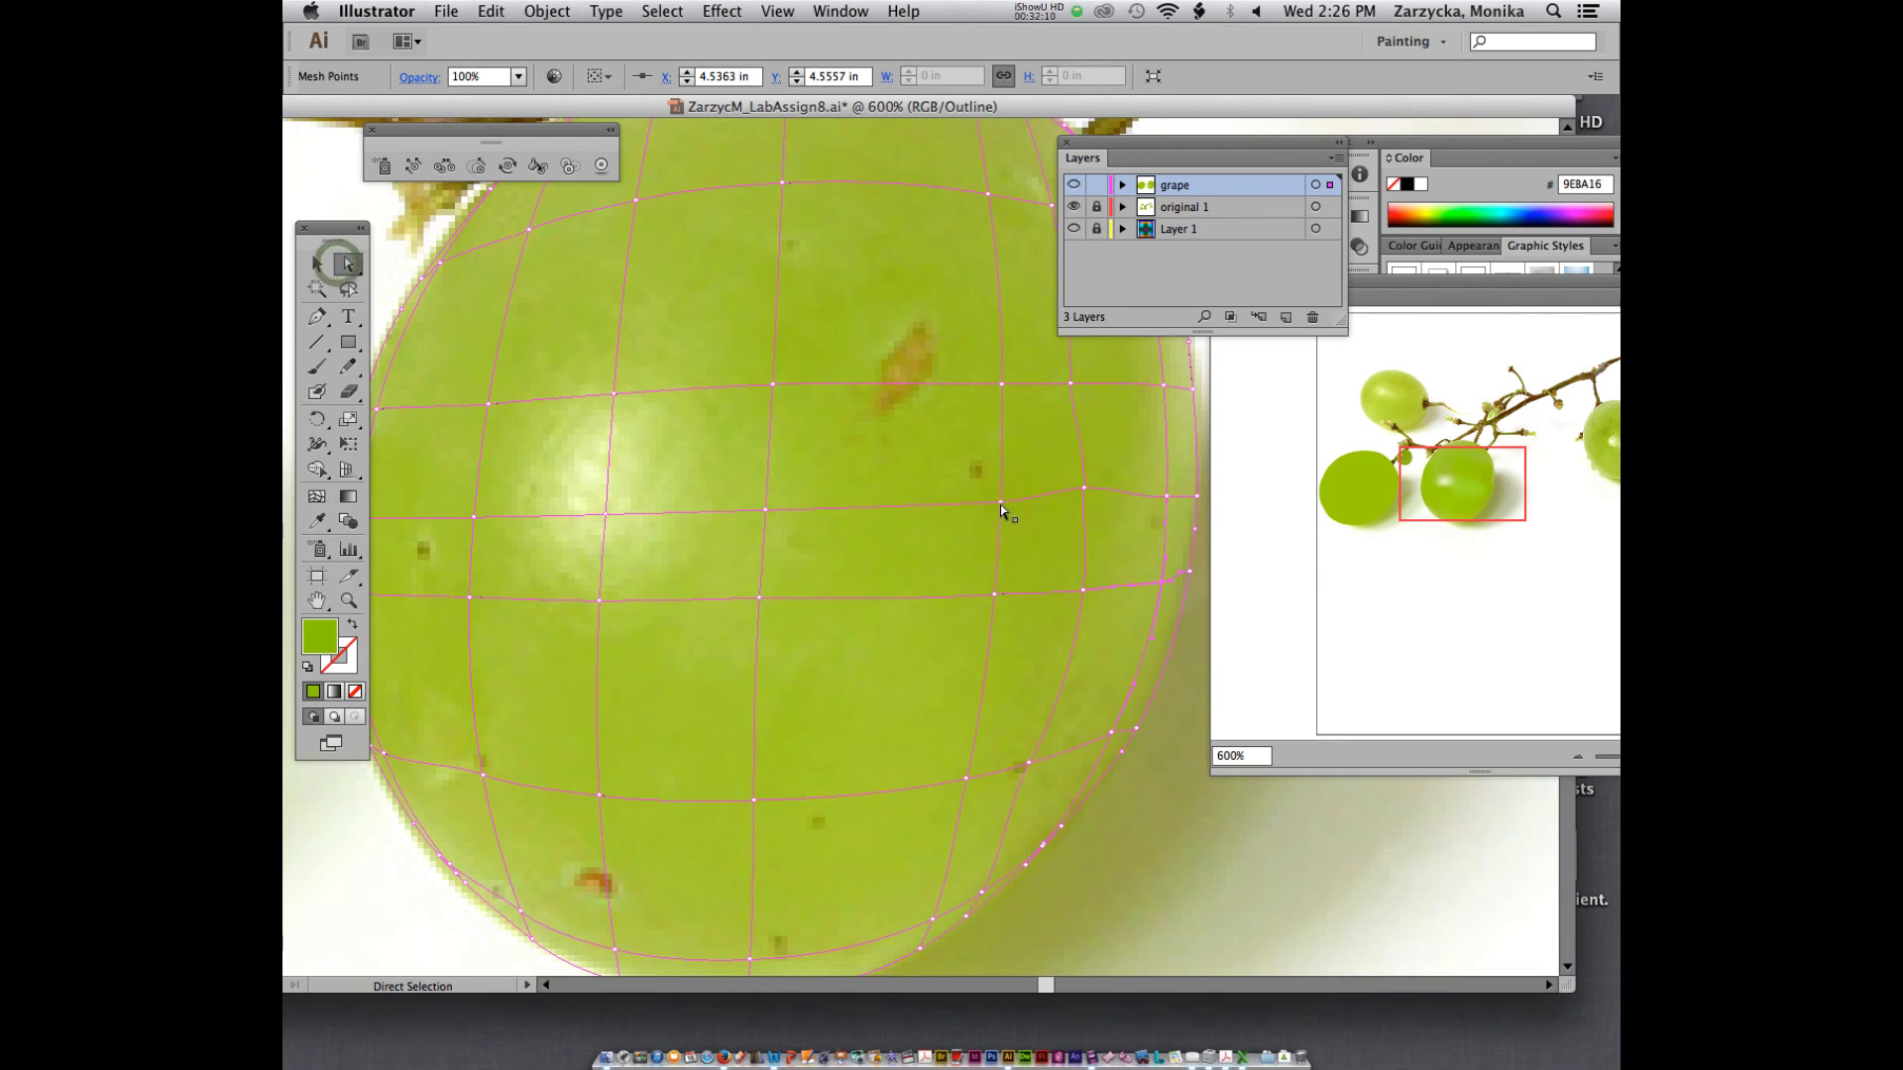
left_click(999, 506)
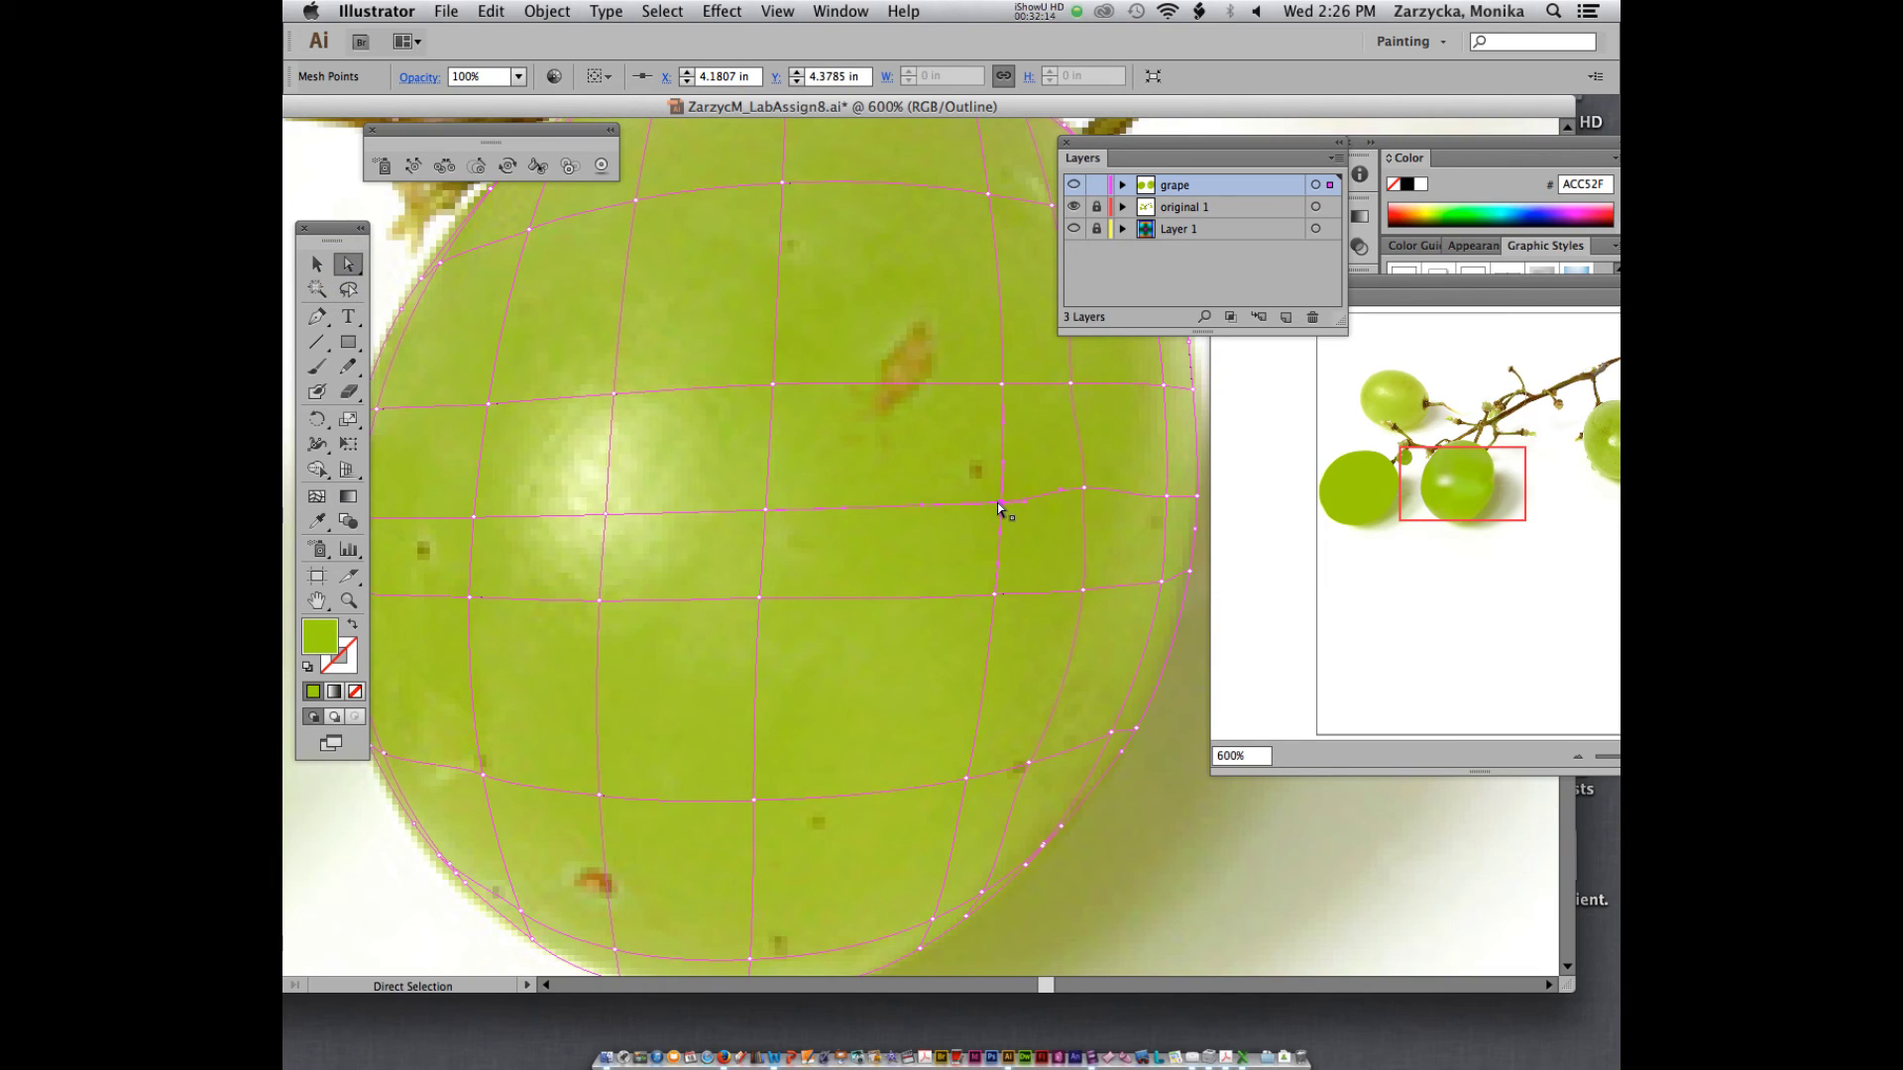
left_click(1085, 490)
key("i")
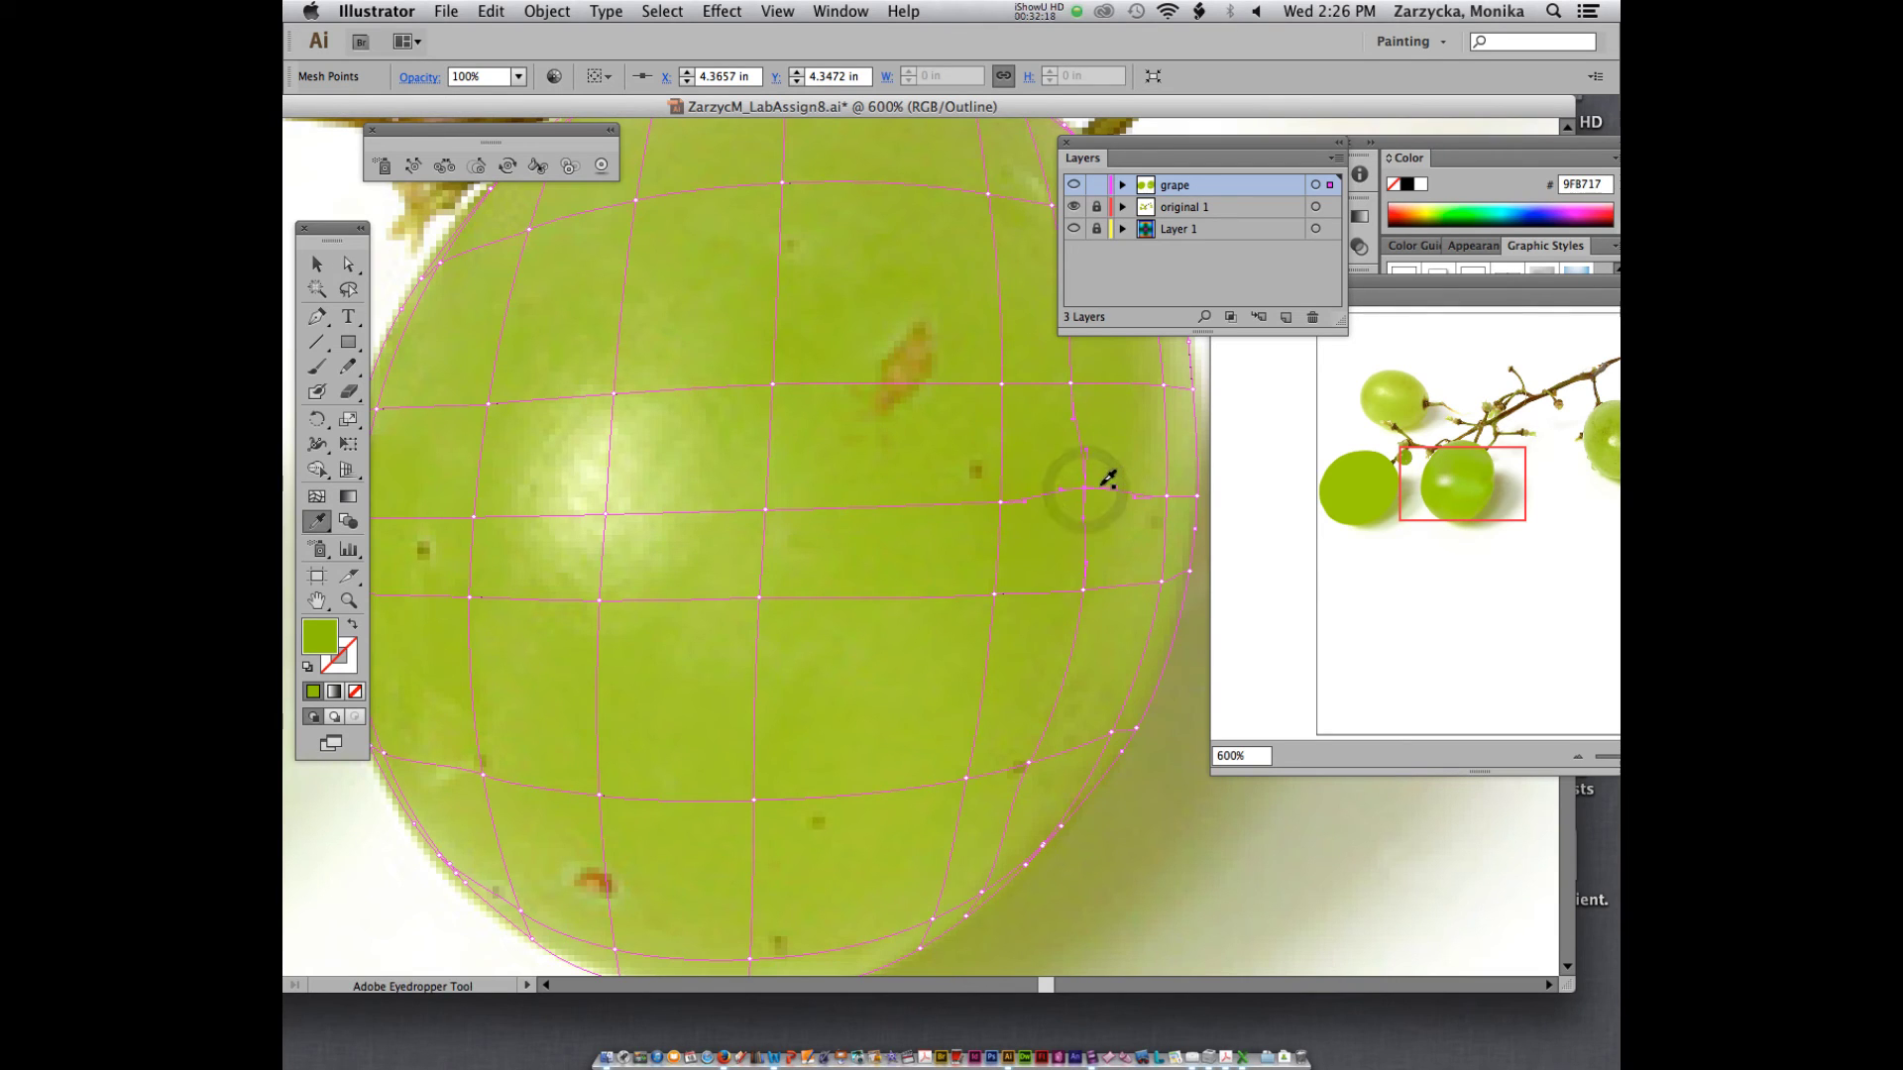
left_click(1100, 484)
- Recolour the point just inside the right rim, on the horizontal line through the highlight, with the sampled green AEBF4C
key("a")
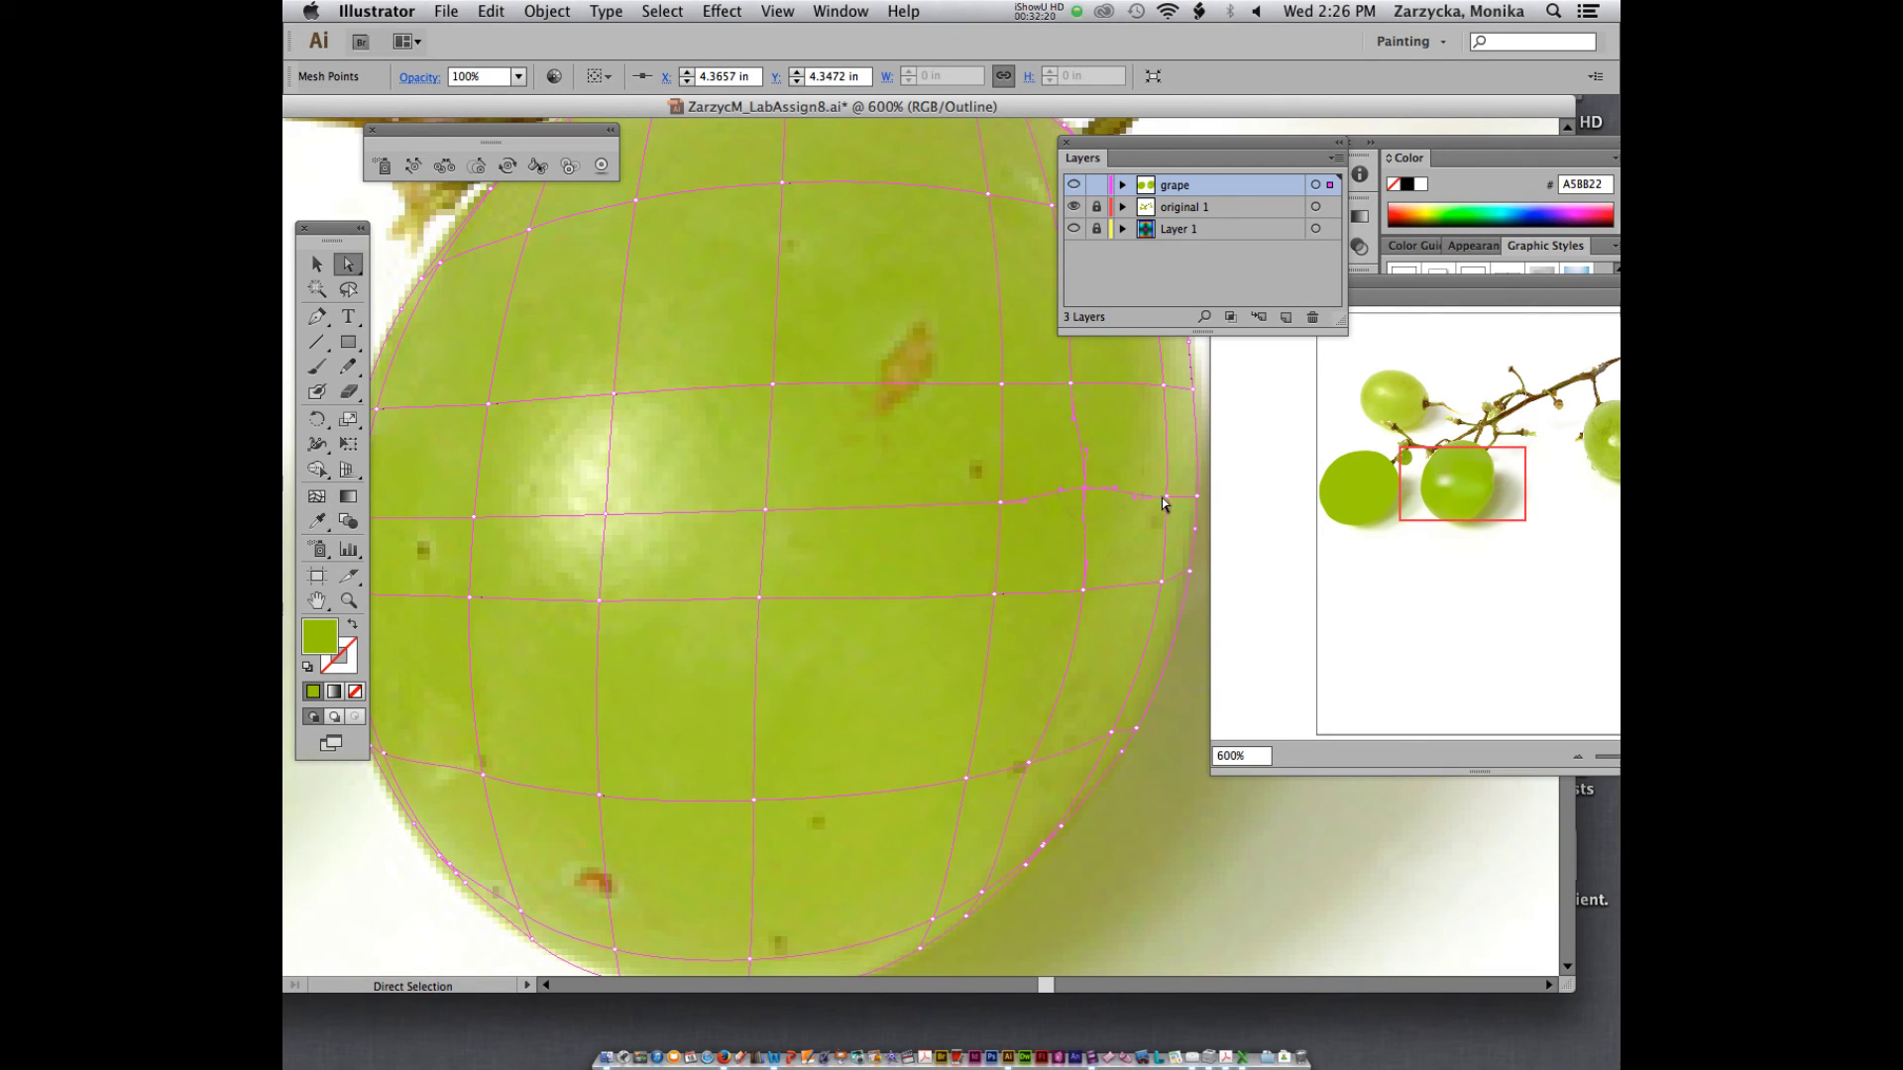
left_click(1166, 497)
key("i")
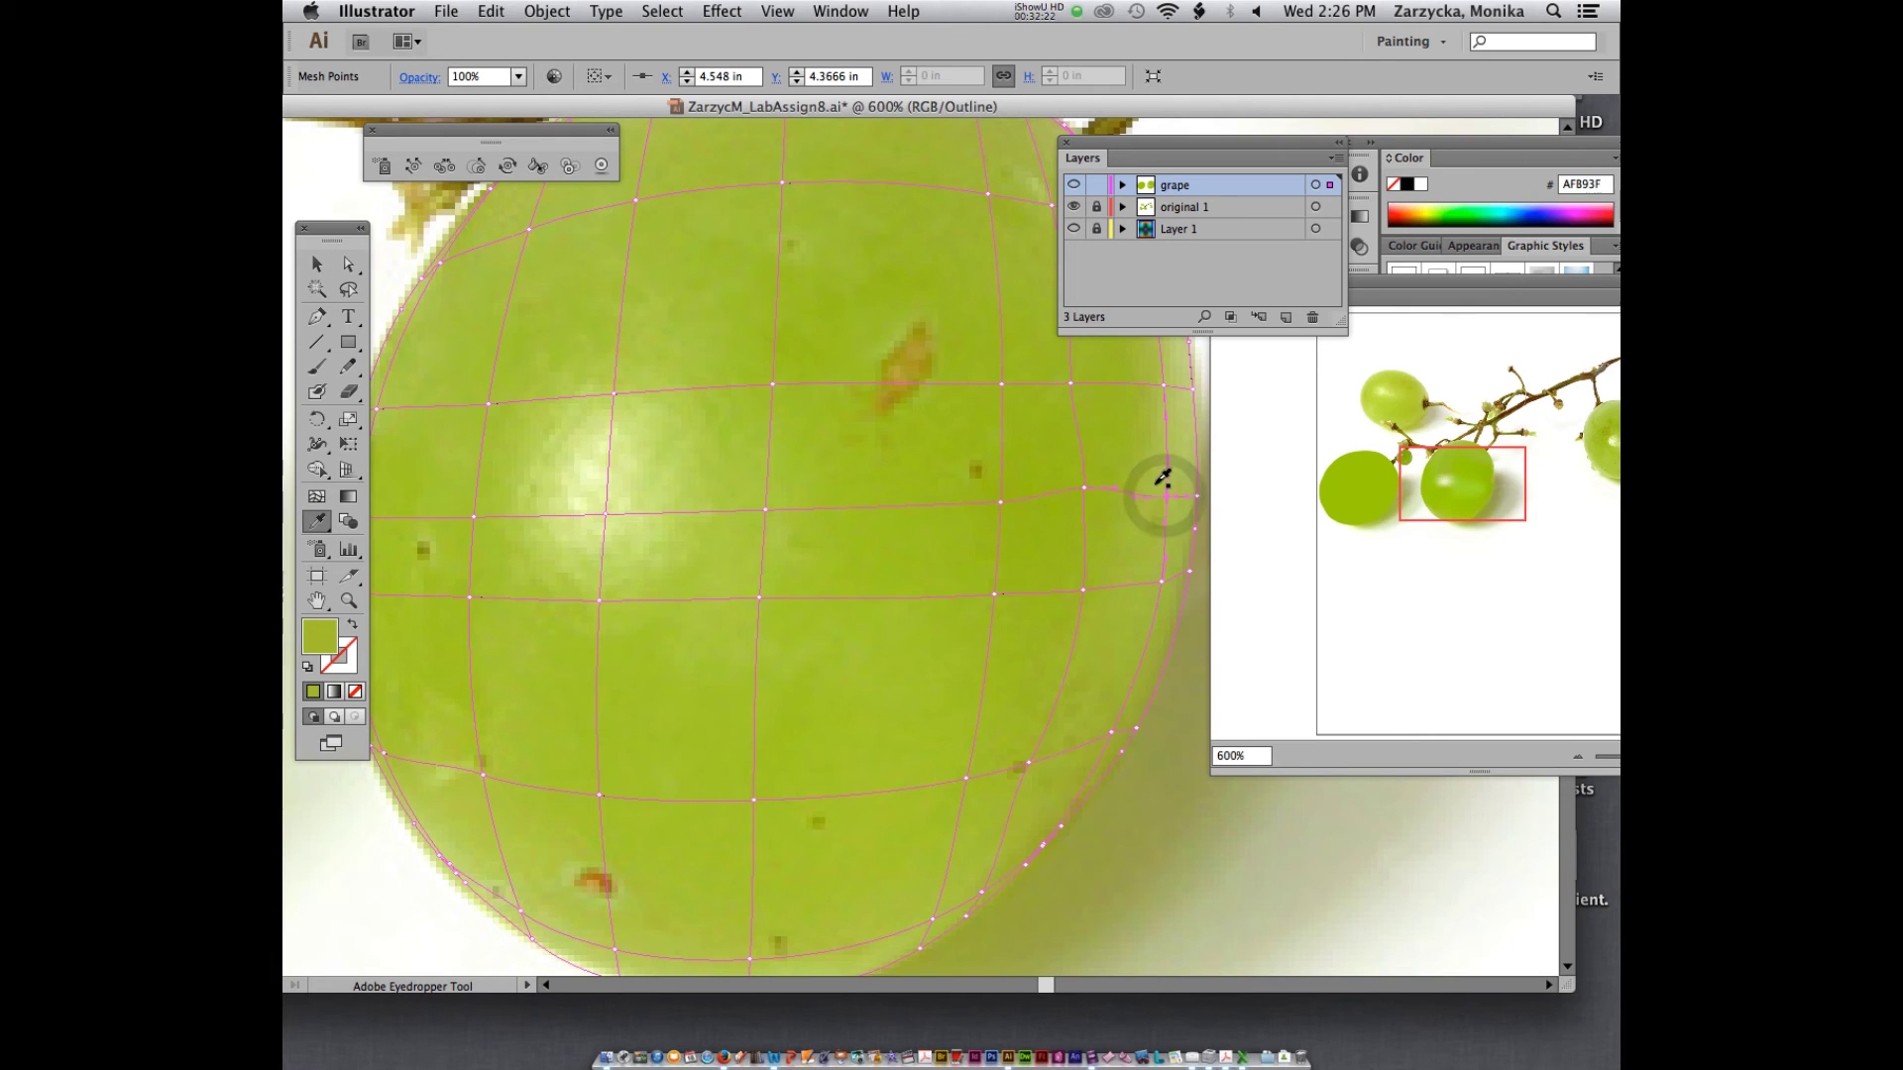
left_click(1156, 485)
- Recolour the point just inside the right rim, on the horizontal line above the highlight, with the green AEBC41 sampled from the photo
key("a")
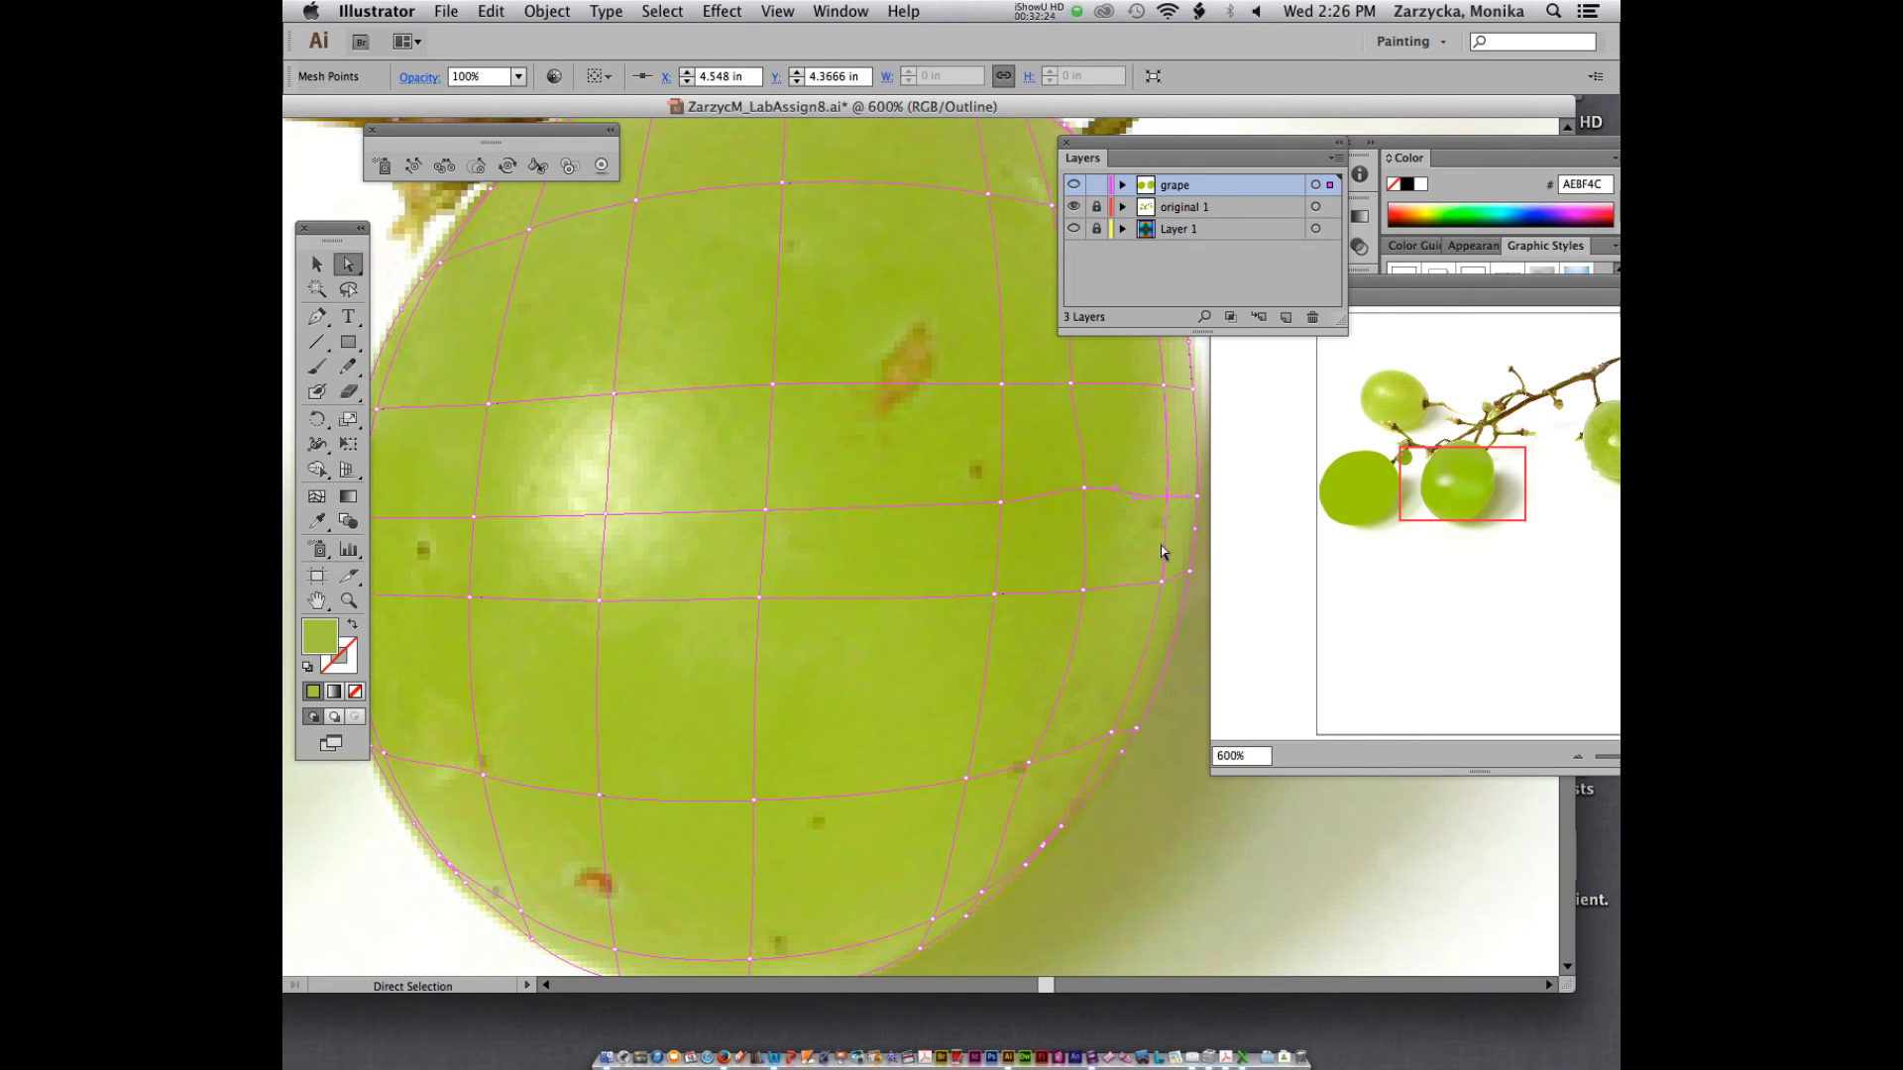
left_click(1162, 385)
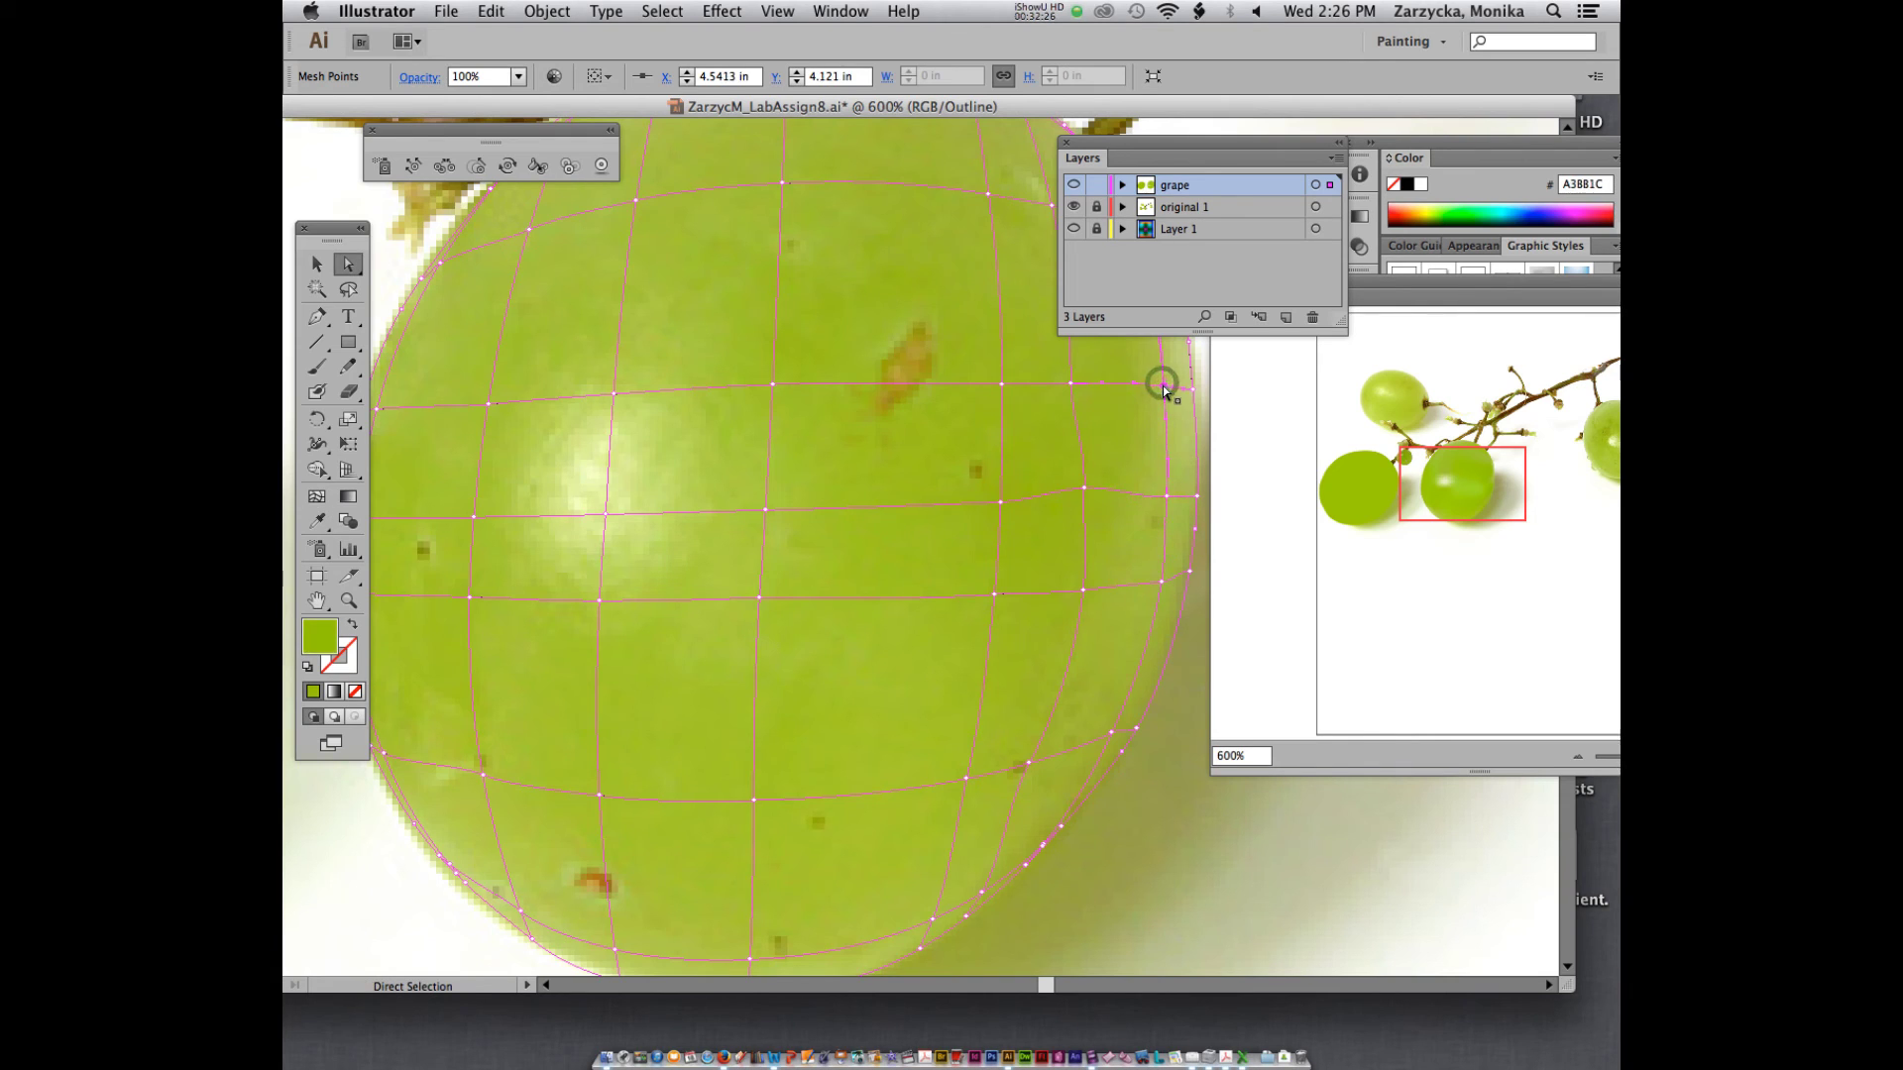
key("i")
left_click(1159, 383)
key("a")
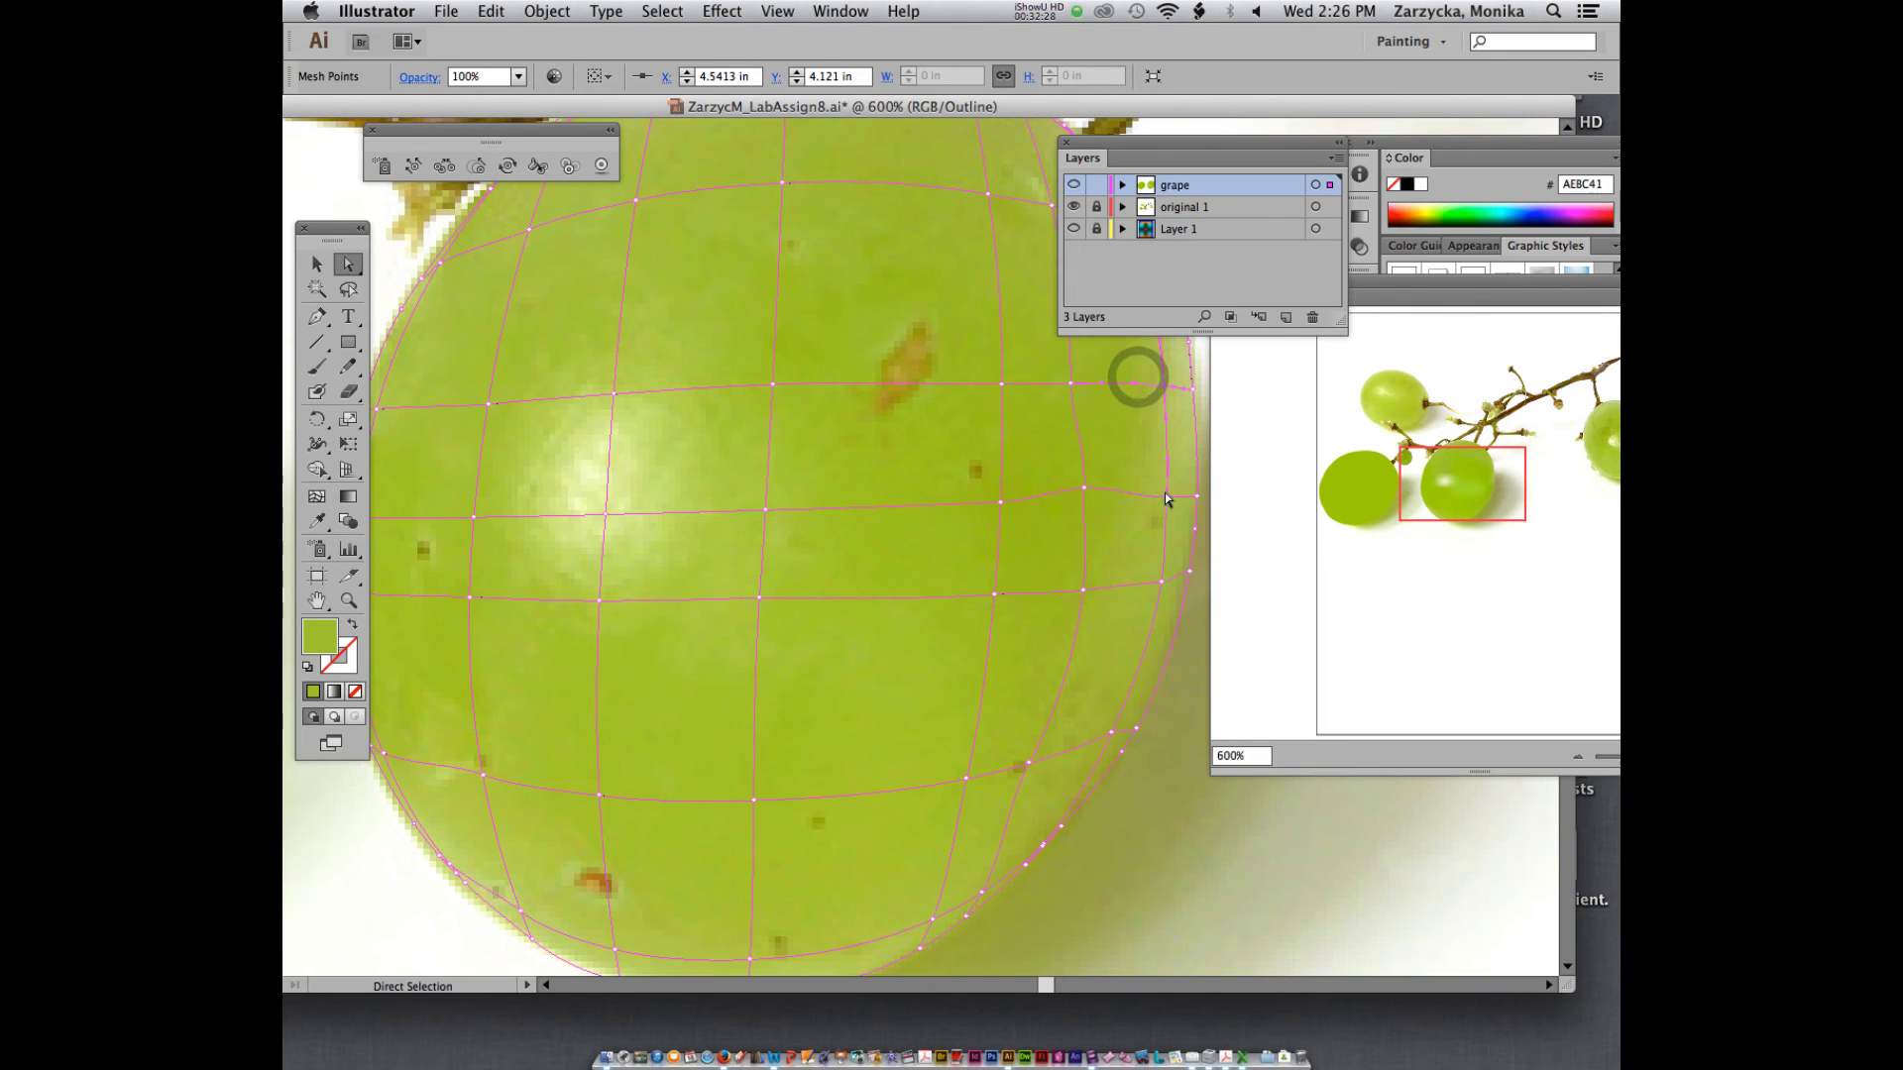
- Recolour the two points just inside the right rim below the highlight with sampled greens, ABC044 for the upper and A9BA34 for the lower
left_click(1157, 582)
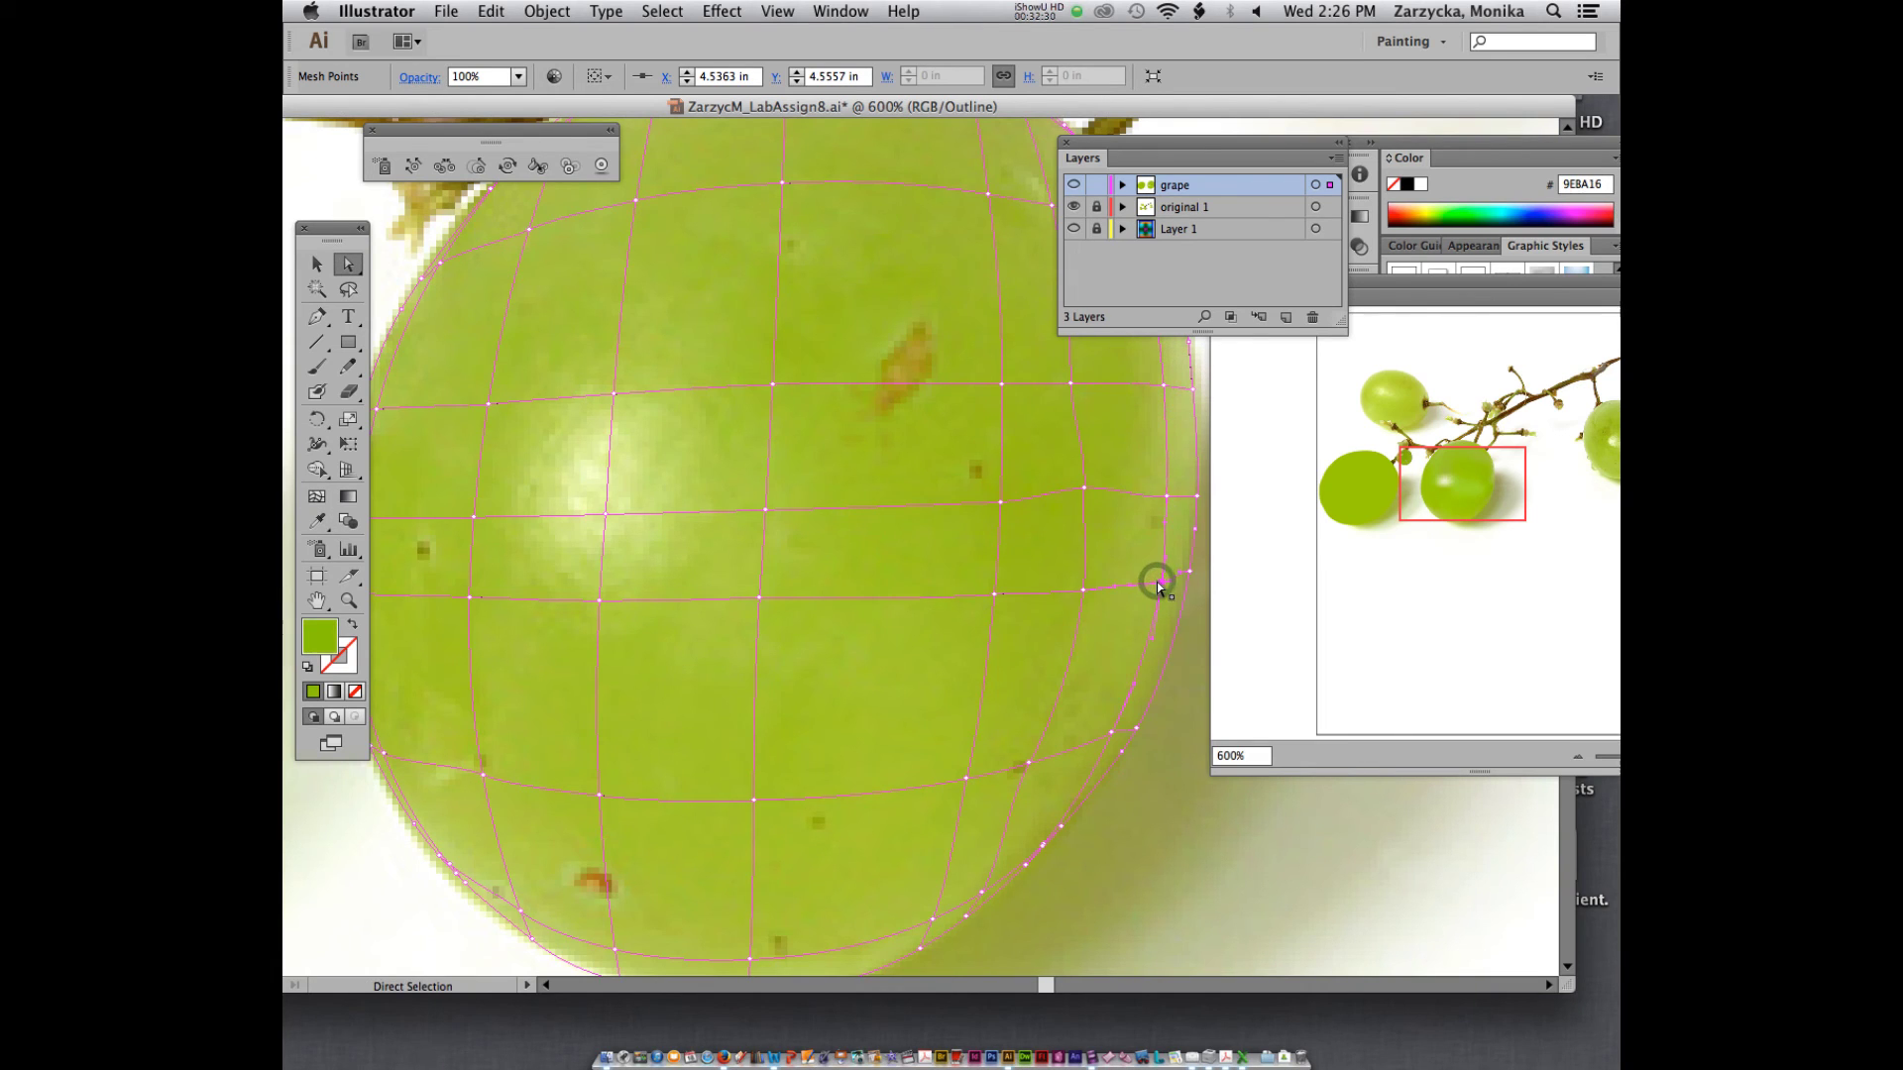
key("i")
left_click(1139, 574)
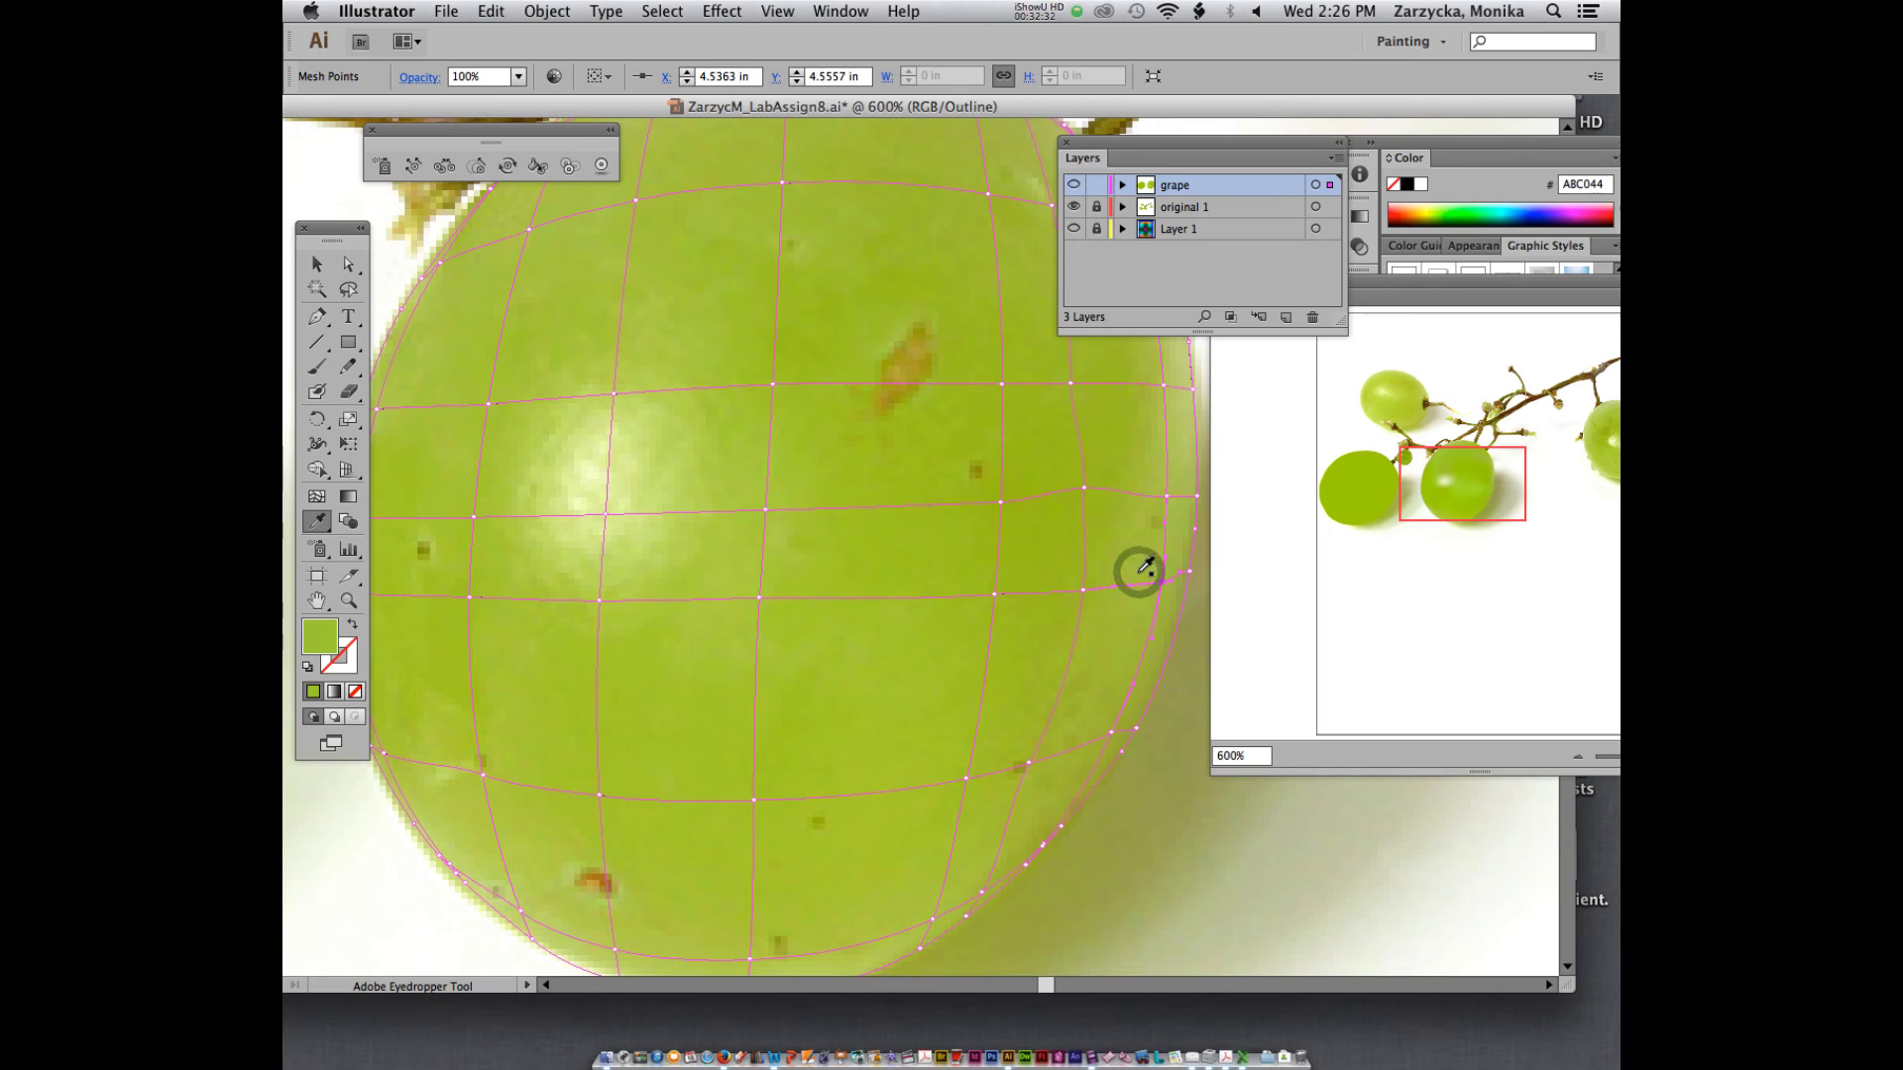
key("a")
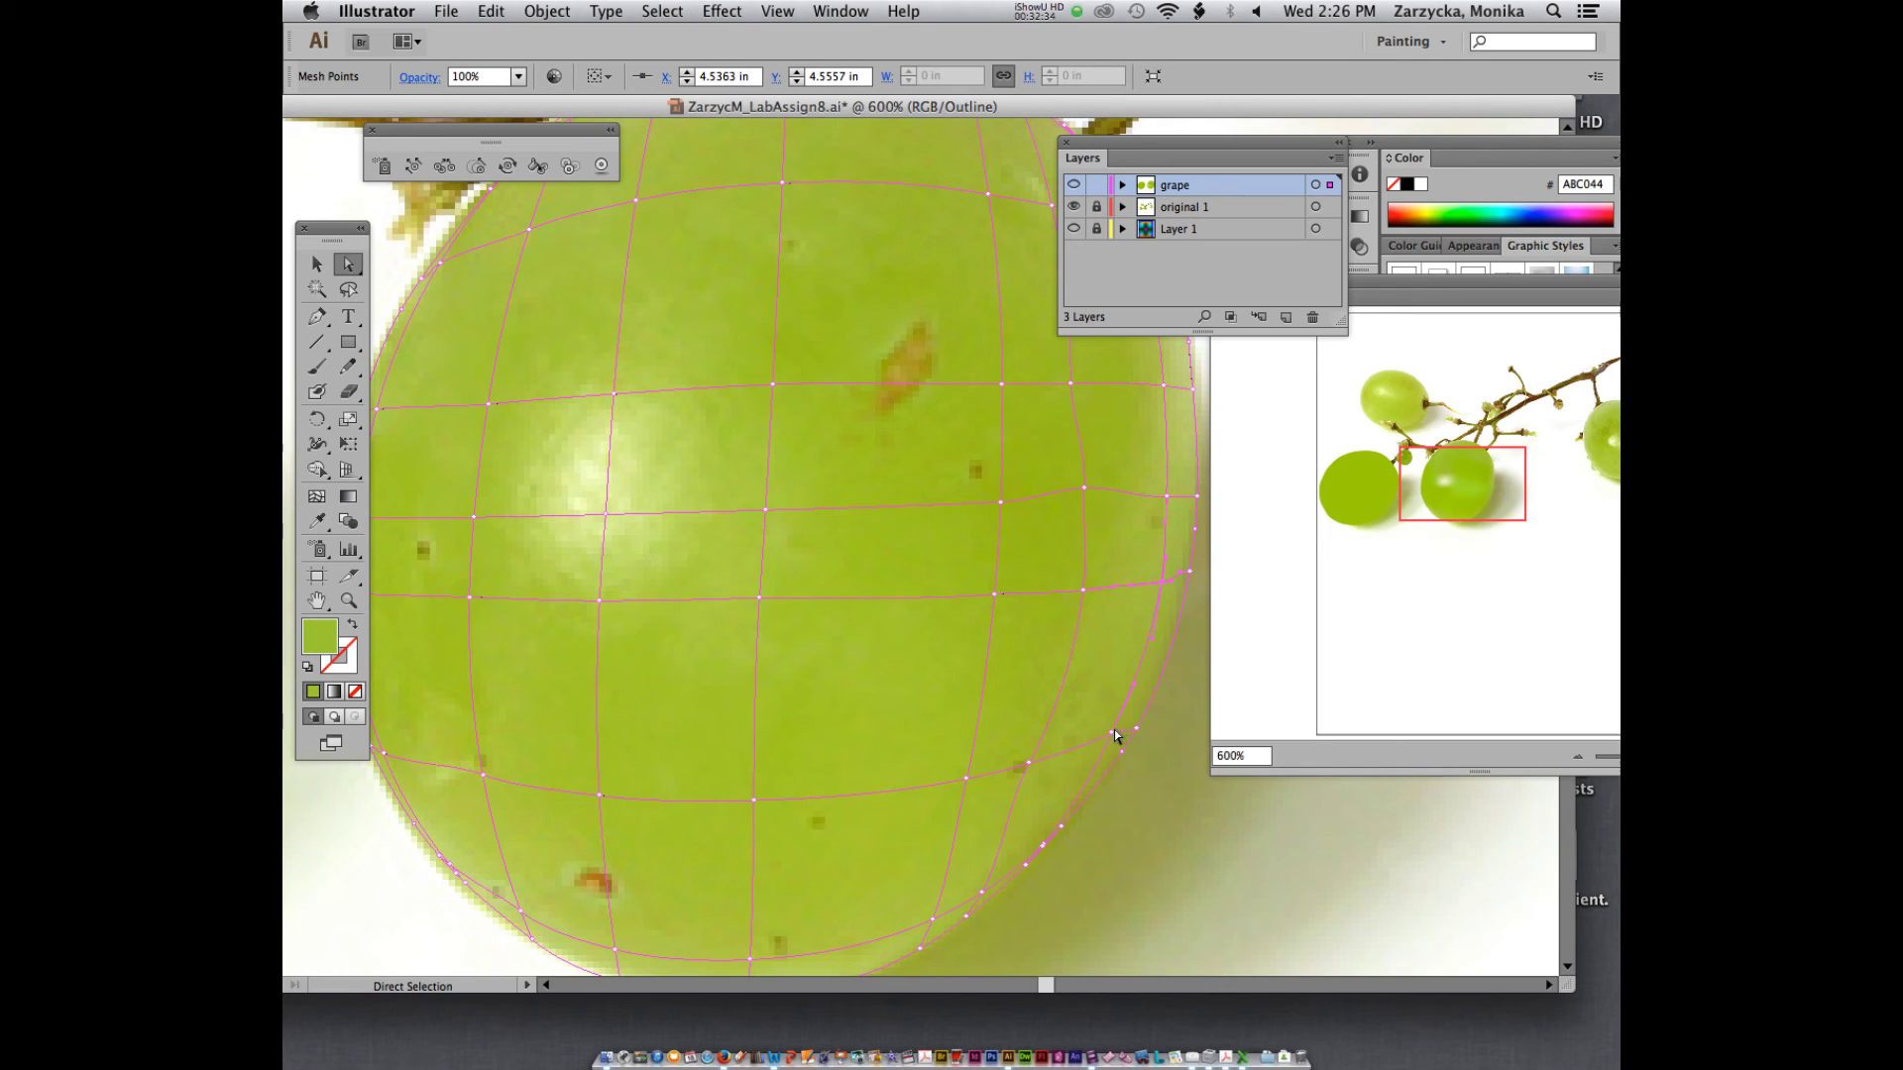
left_click(1113, 736)
key("i")
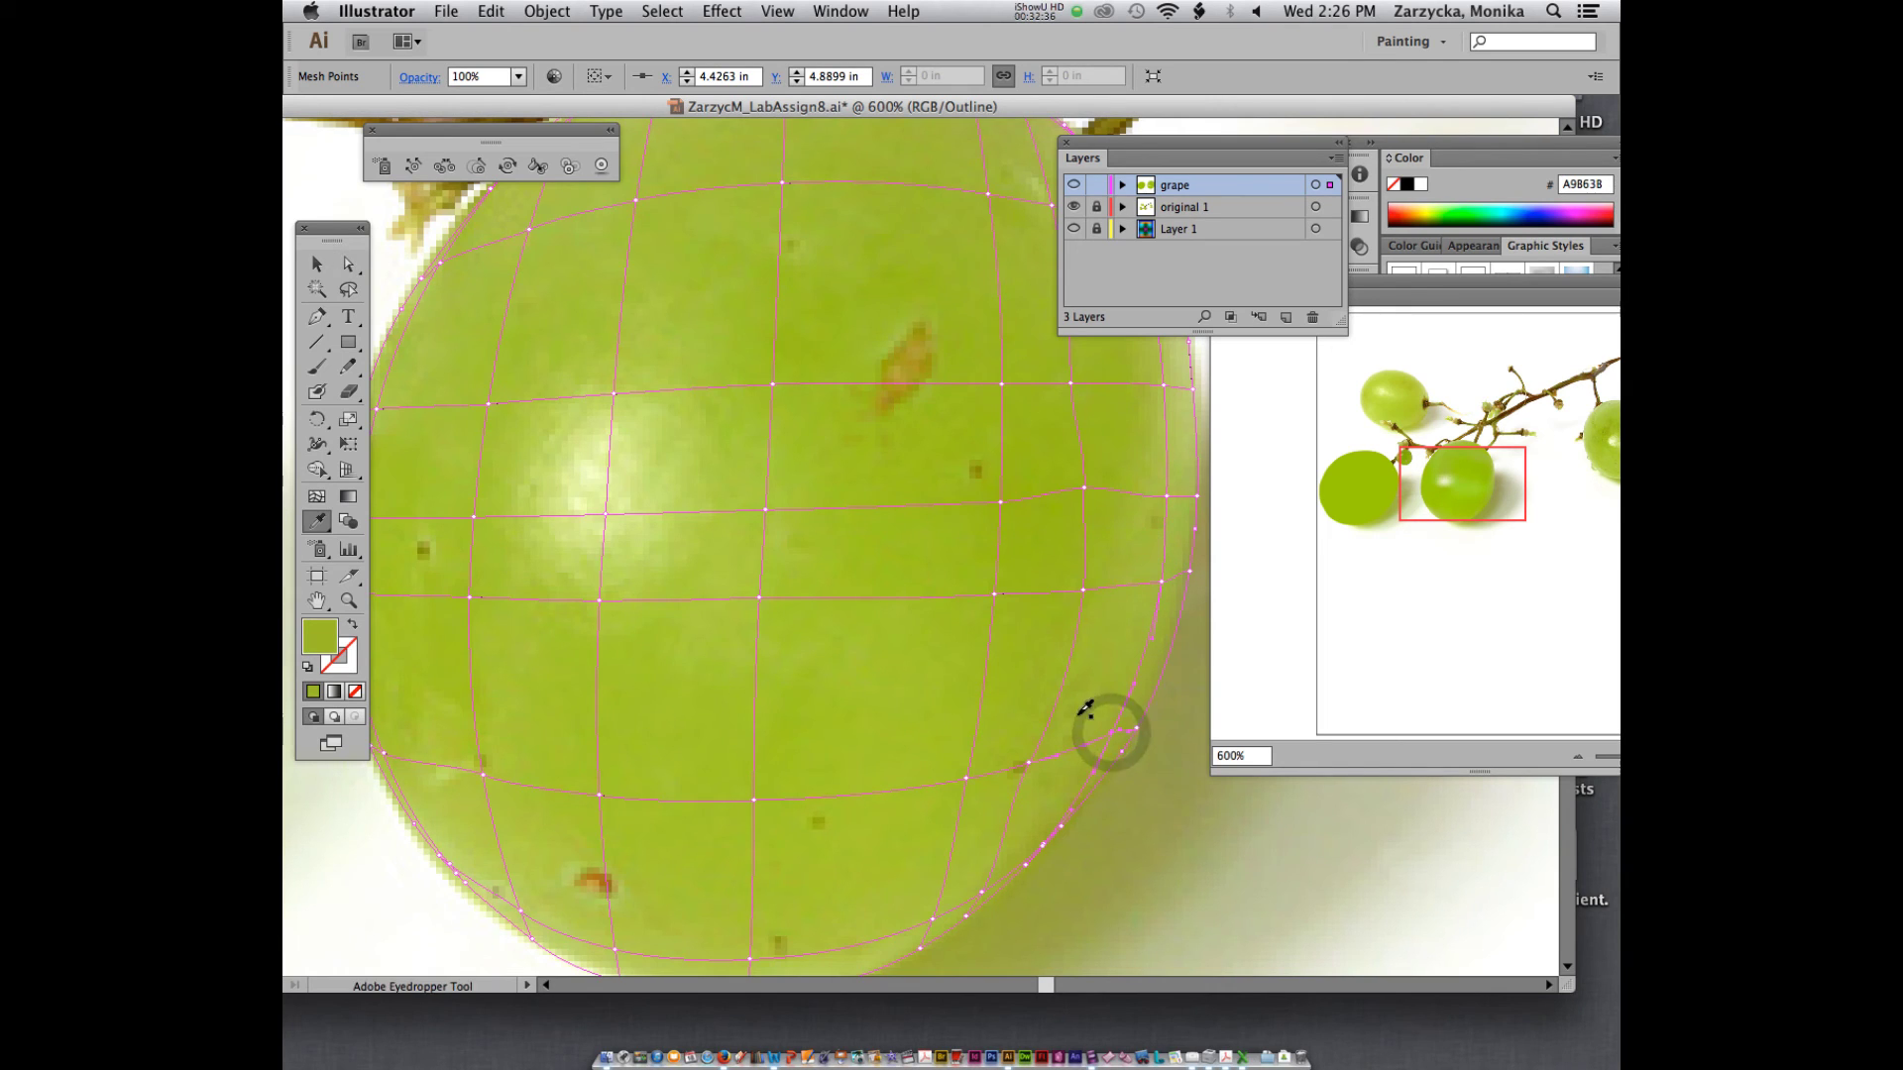
left_click(1079, 713)
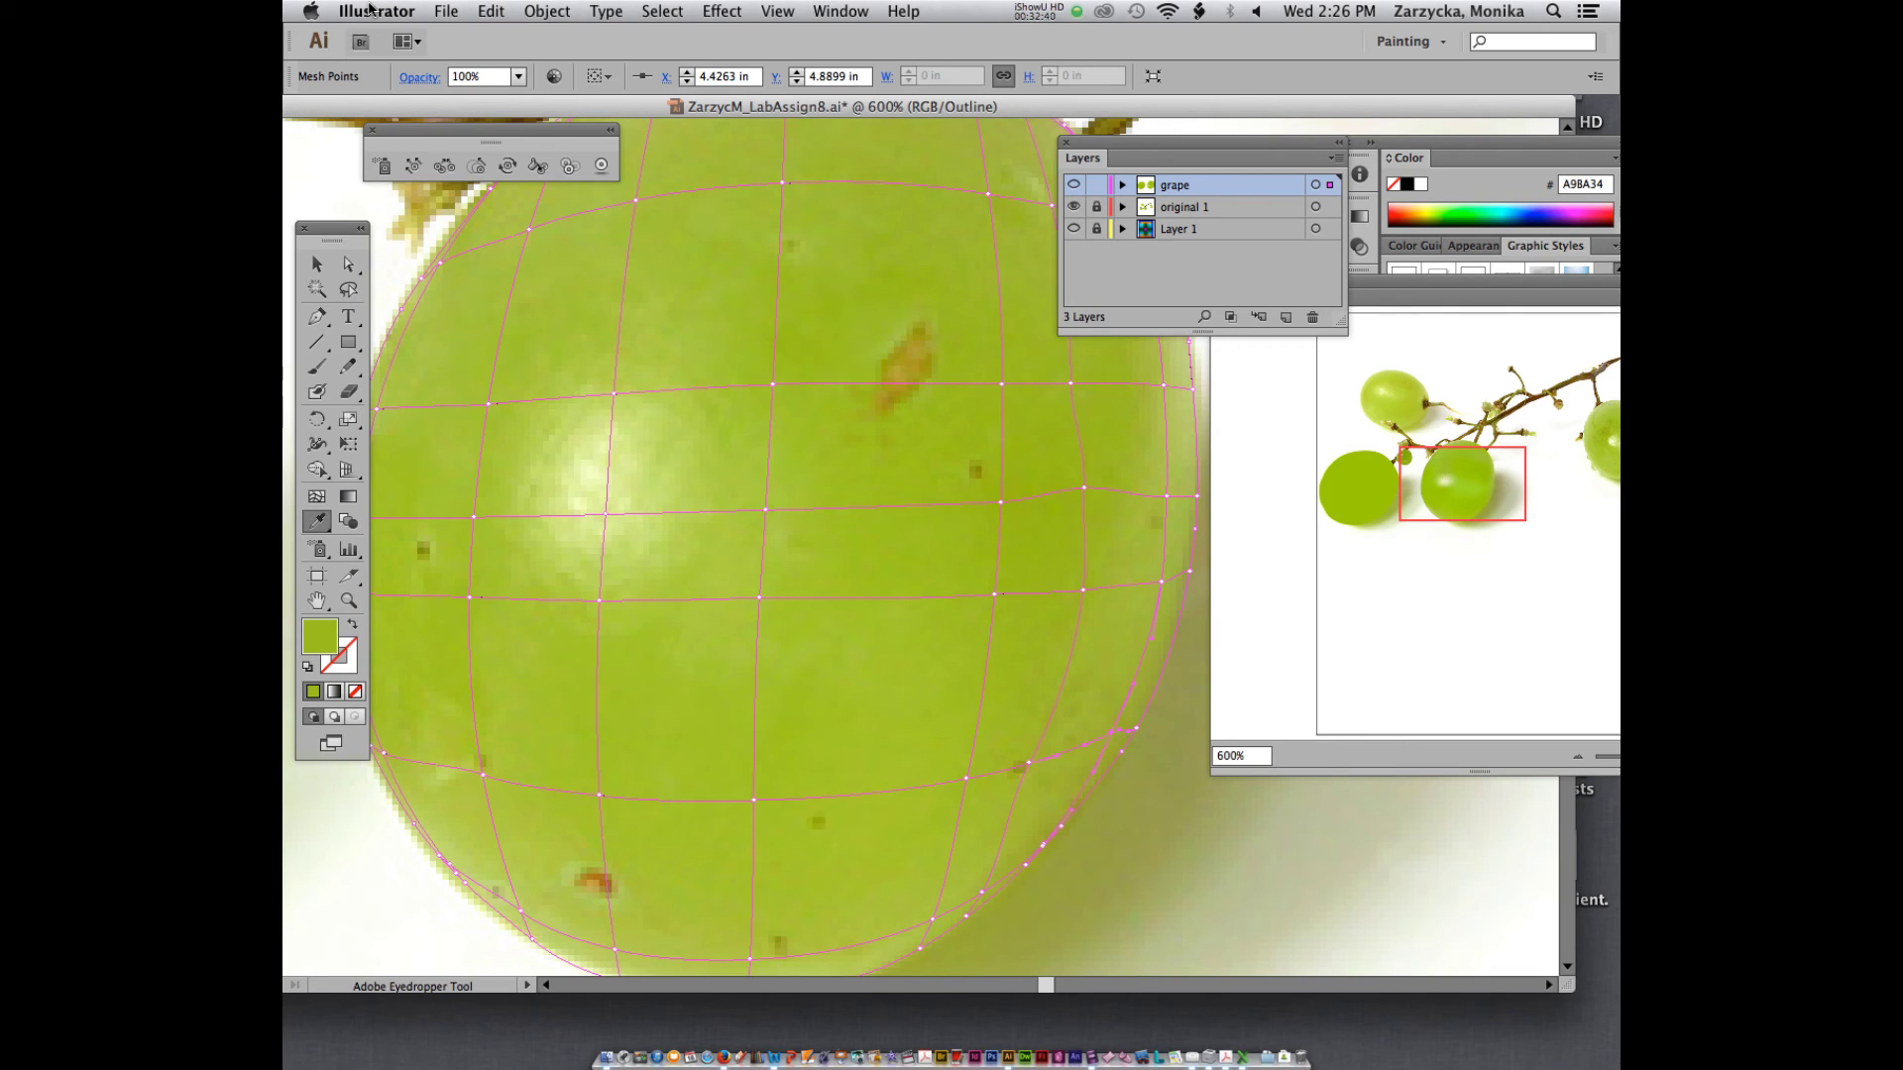
- Show the grape layer over the photo and deselect the mesh to review the whole grape's shading
left_click(1074, 185)
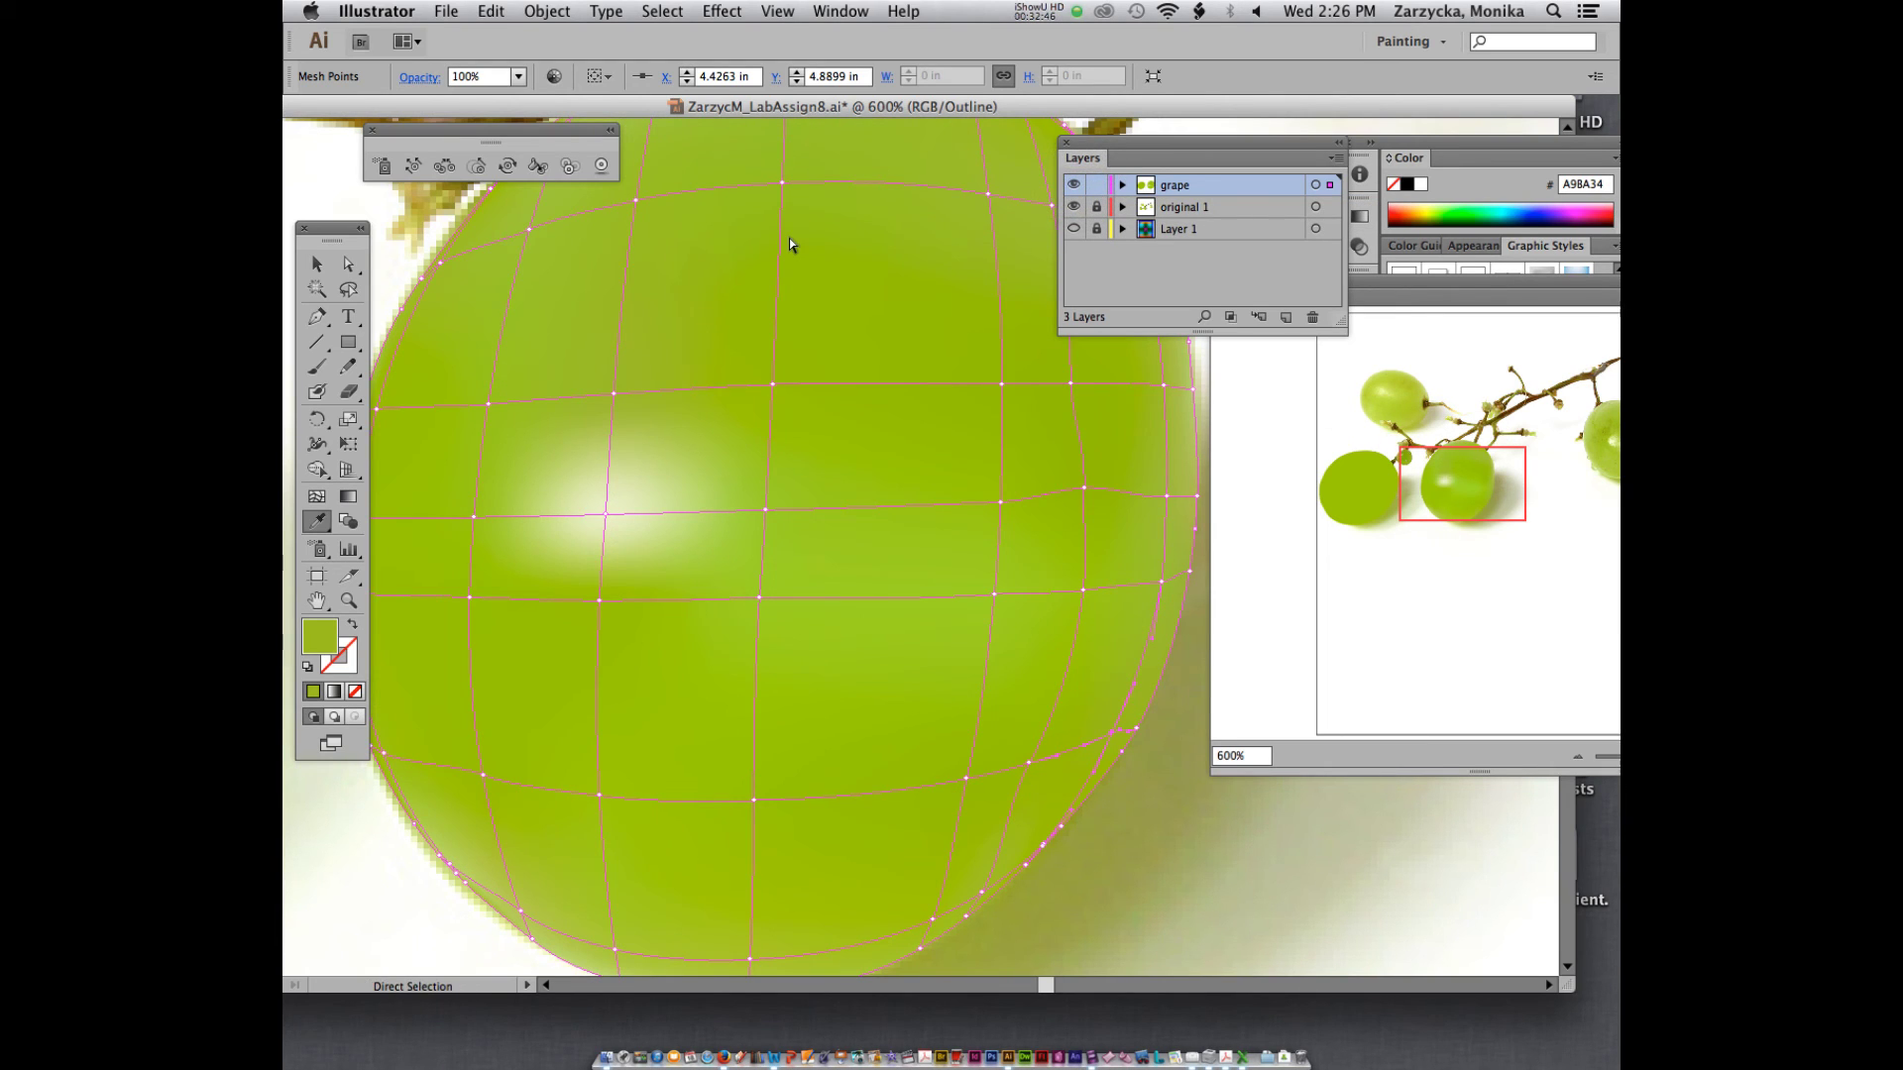
key("super+minus")
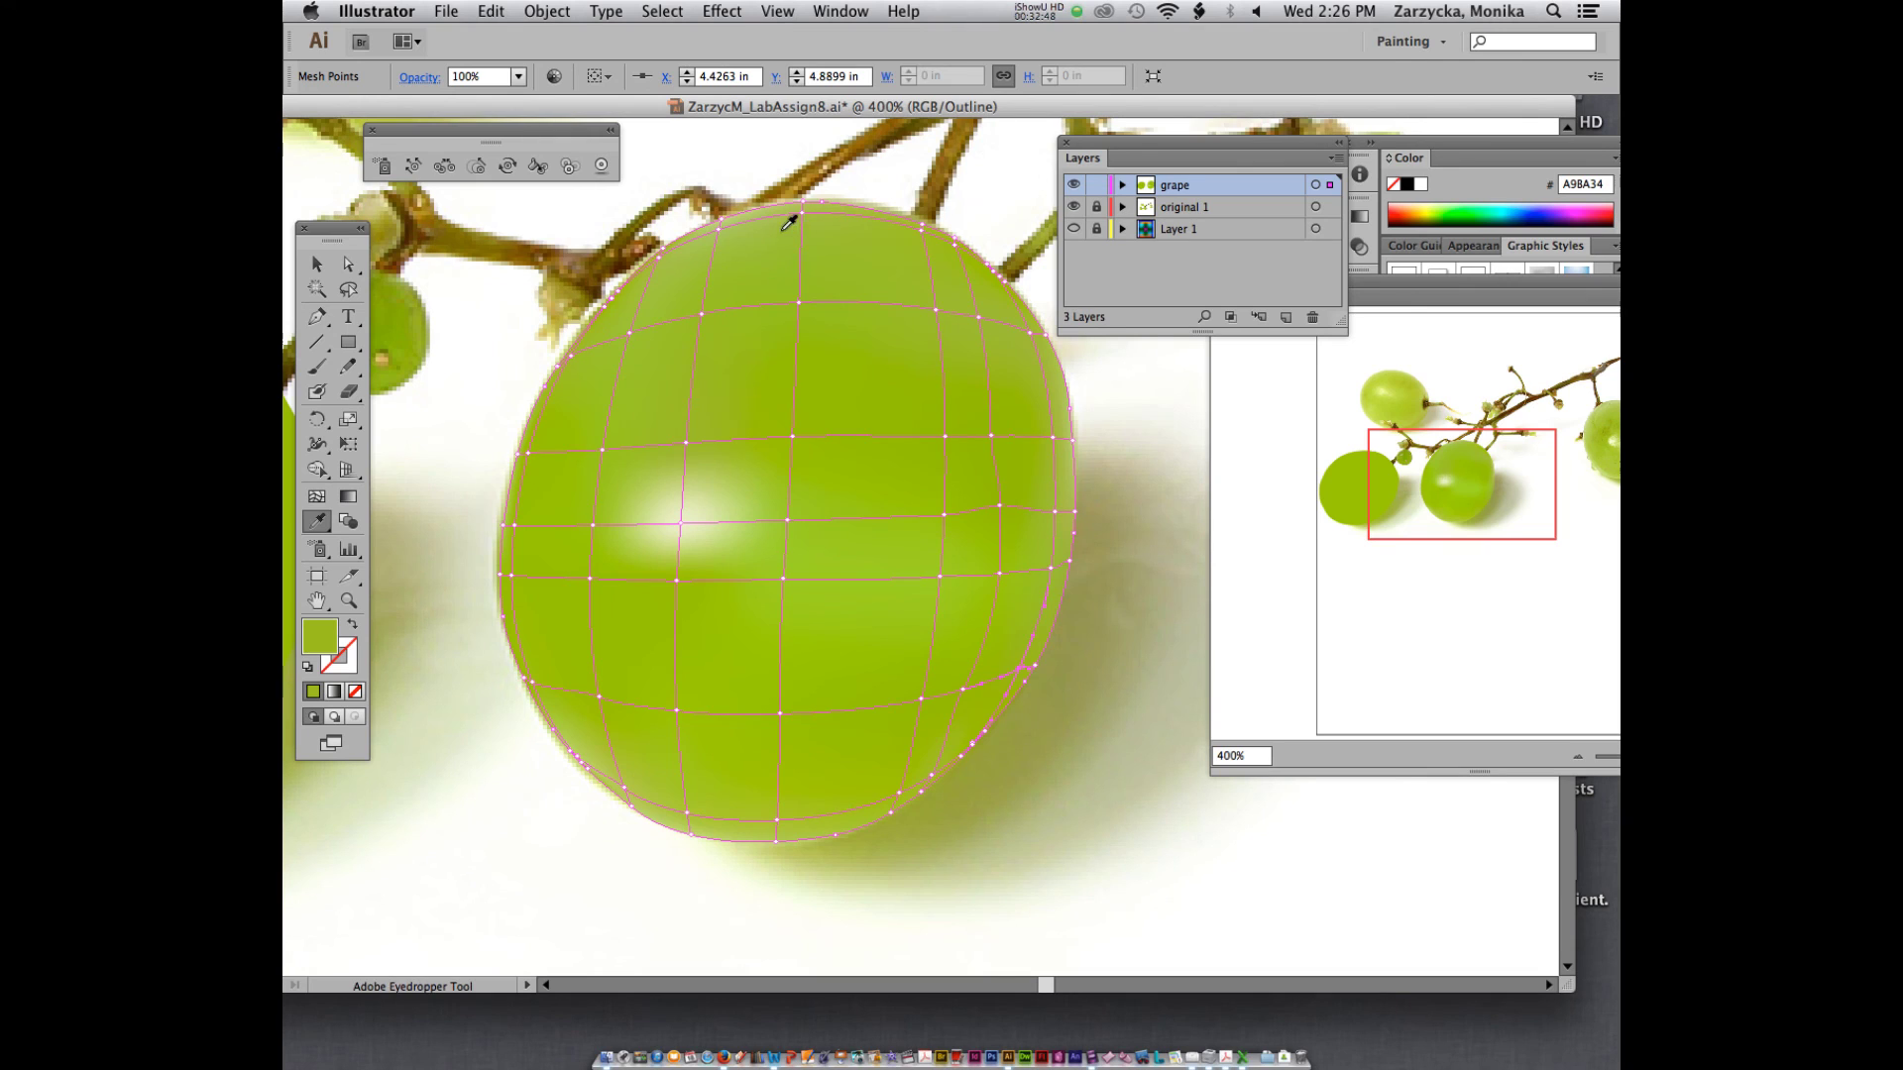
left_click(320, 267)
left_click(1193, 712)
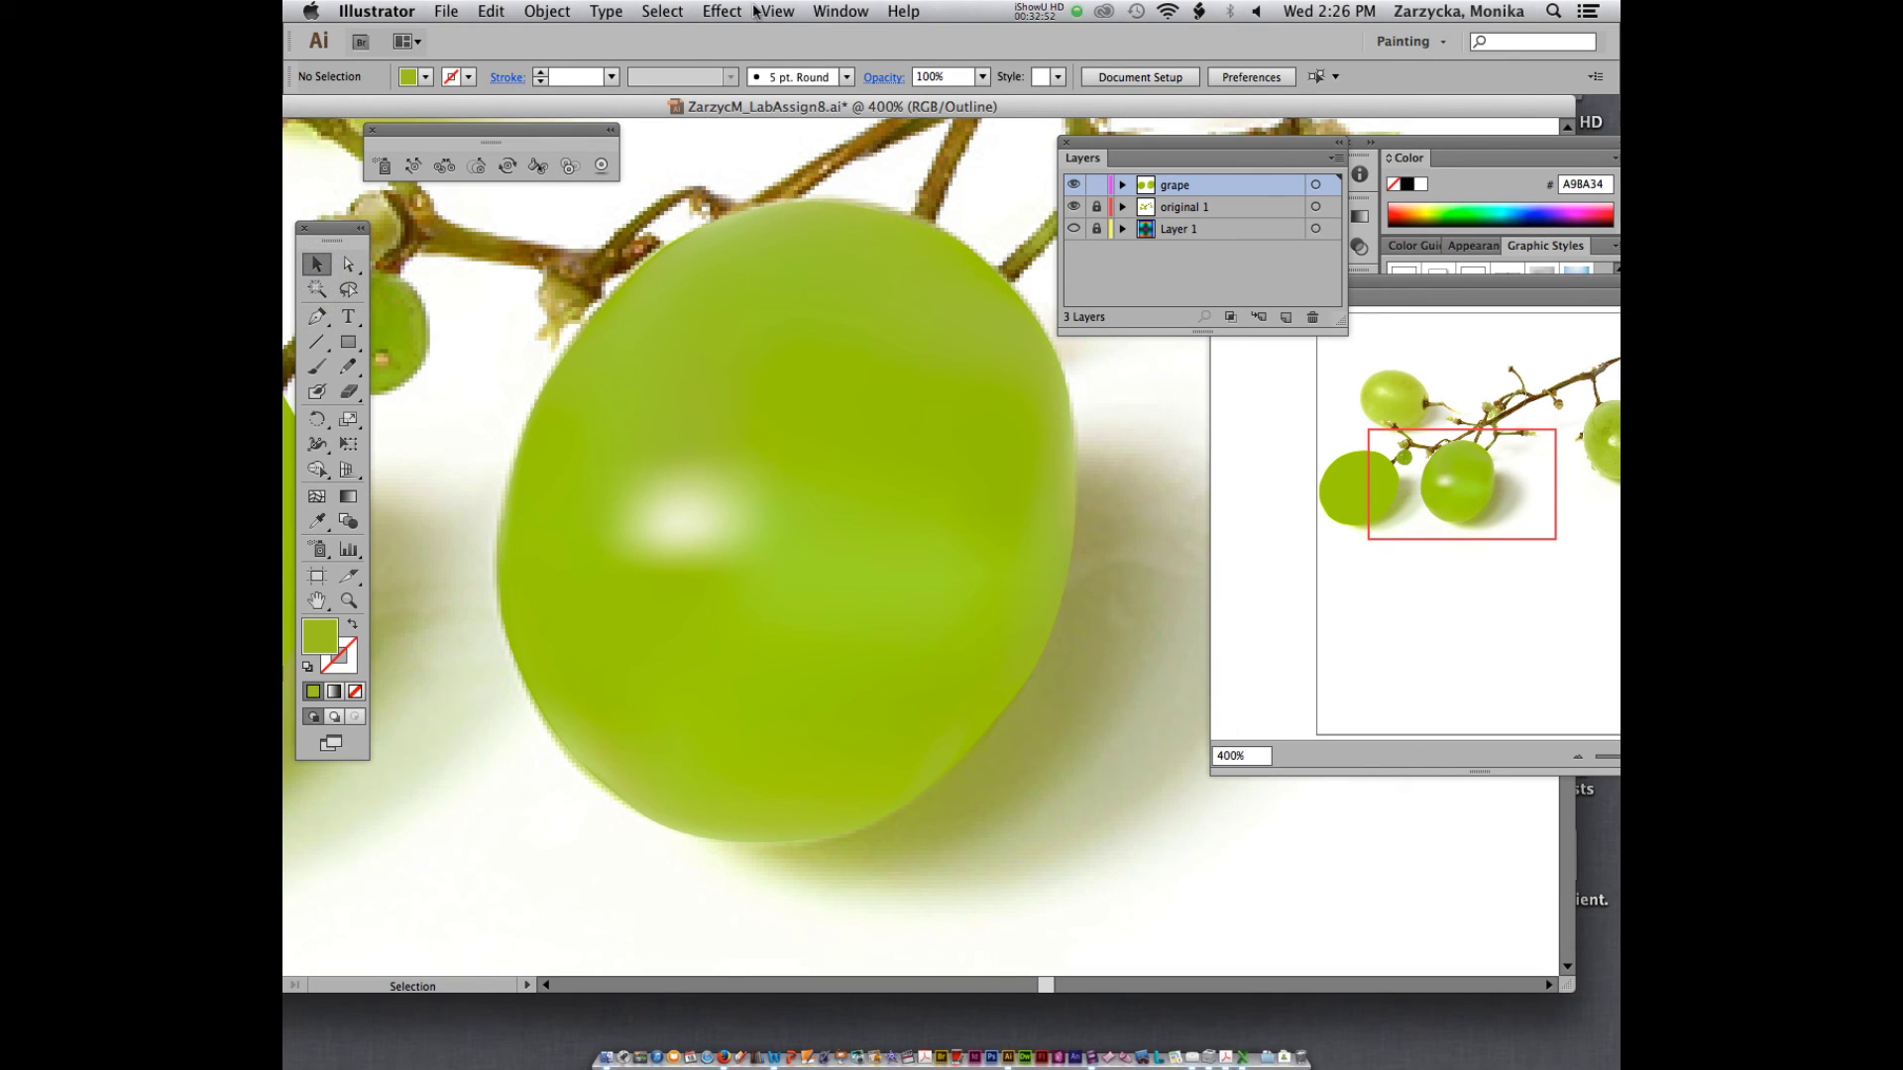
left_click(1004, 8)
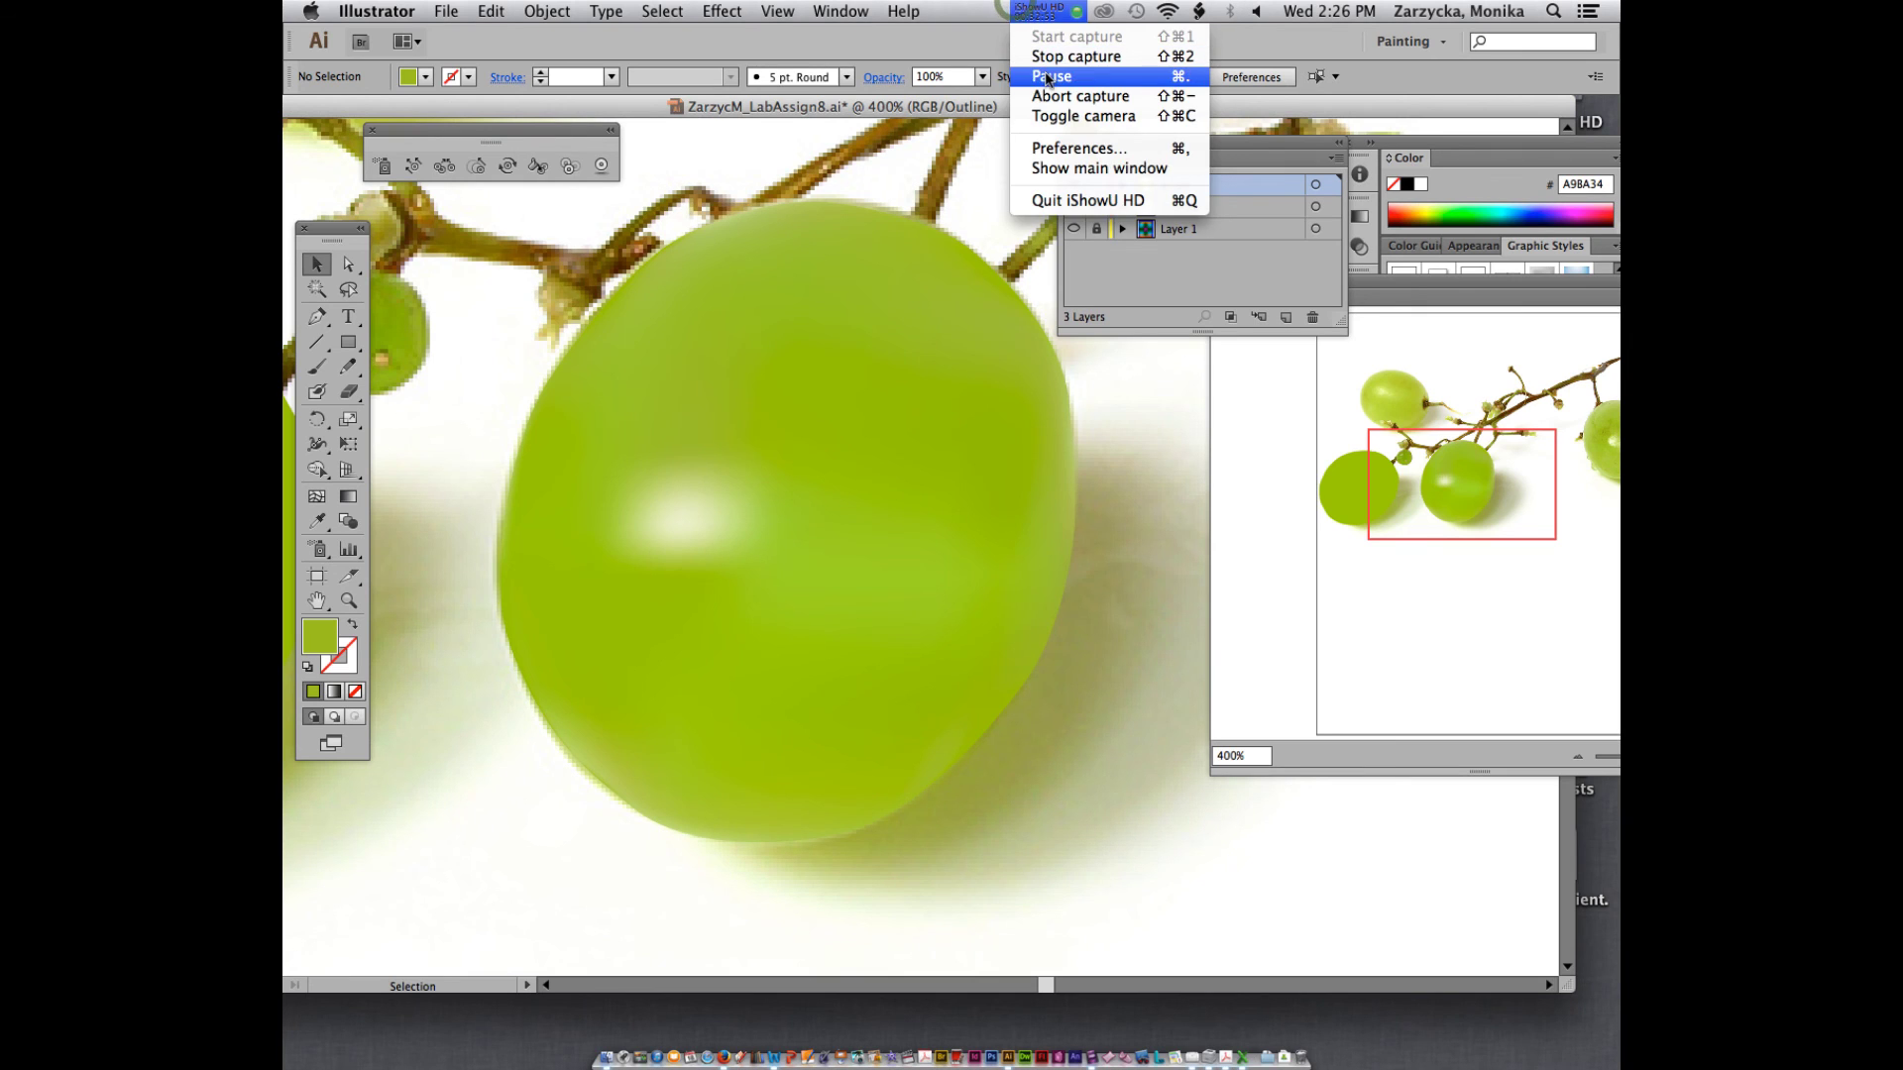
left_click(1049, 72)
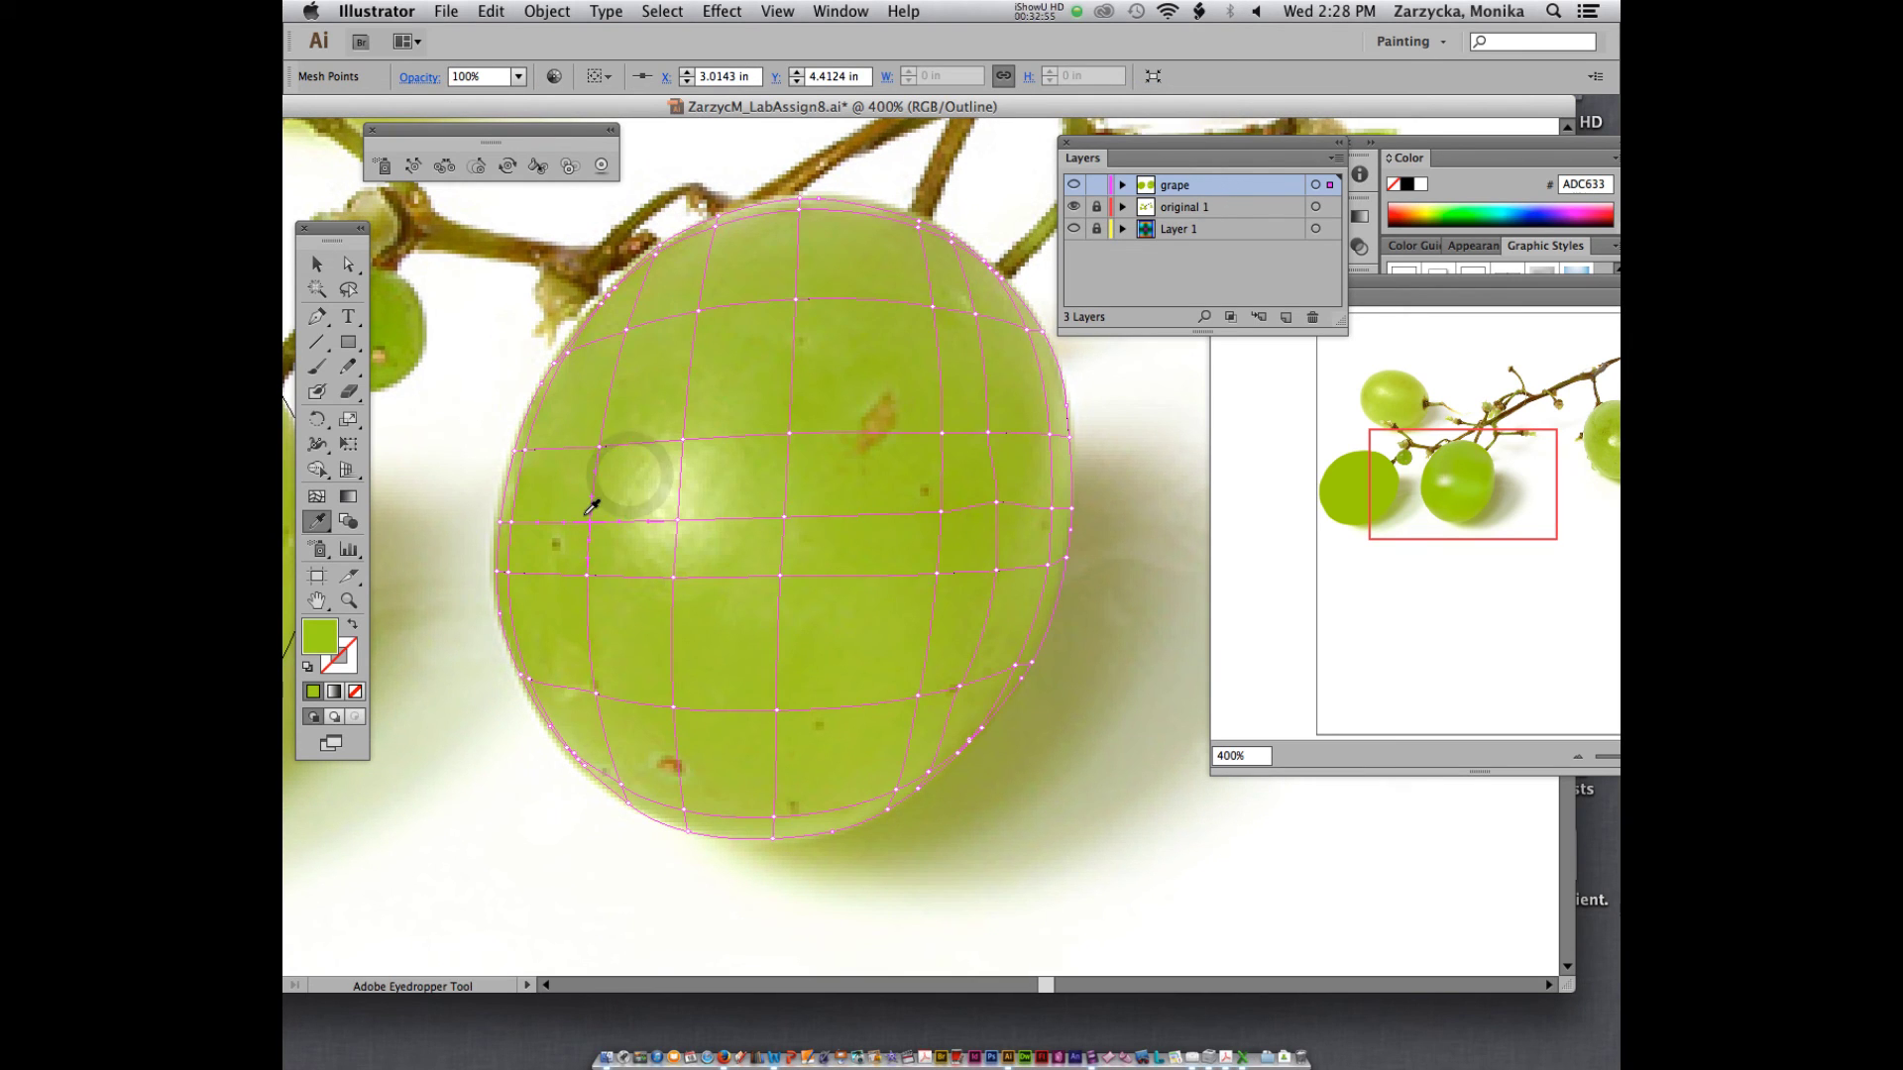
- Recolour the mesh point directly beside the highlight on its left with sampled green ADC633, and the point above it with B1C239
left_click(584, 512)
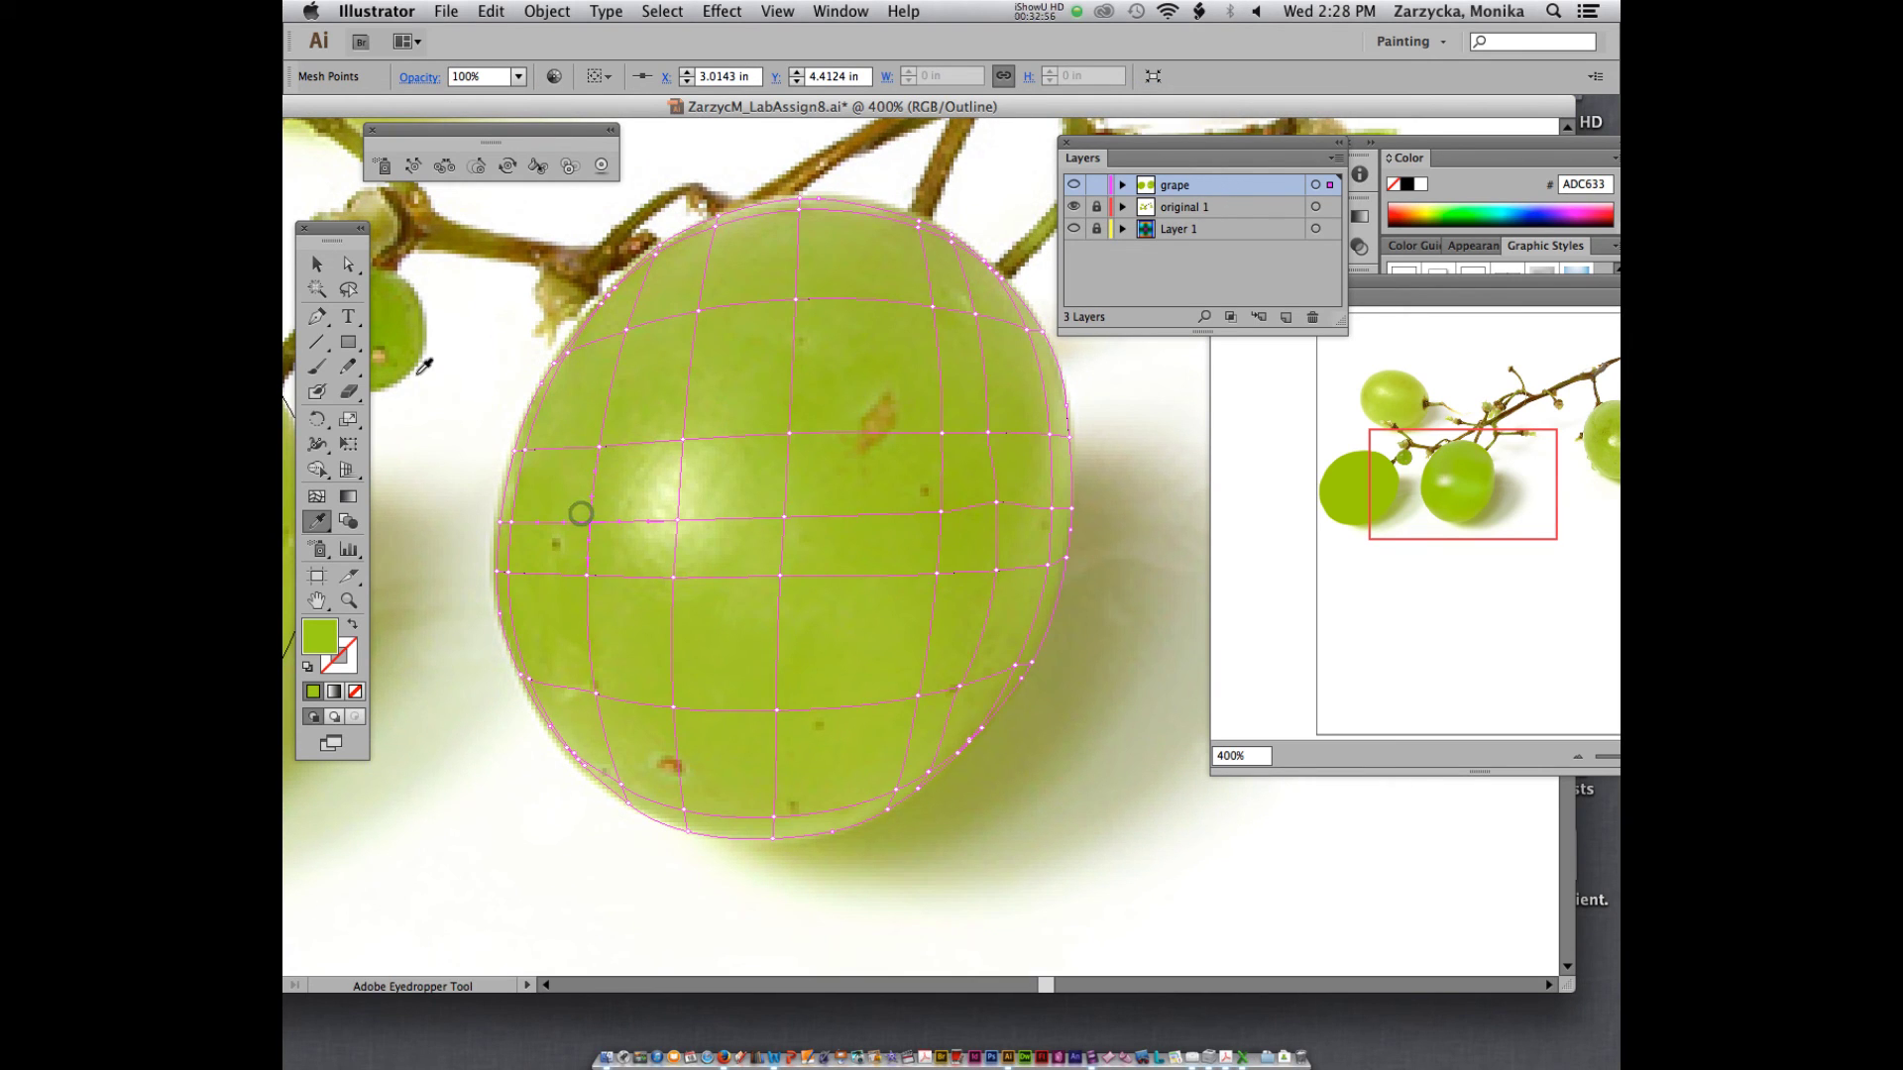
left_click(347, 264)
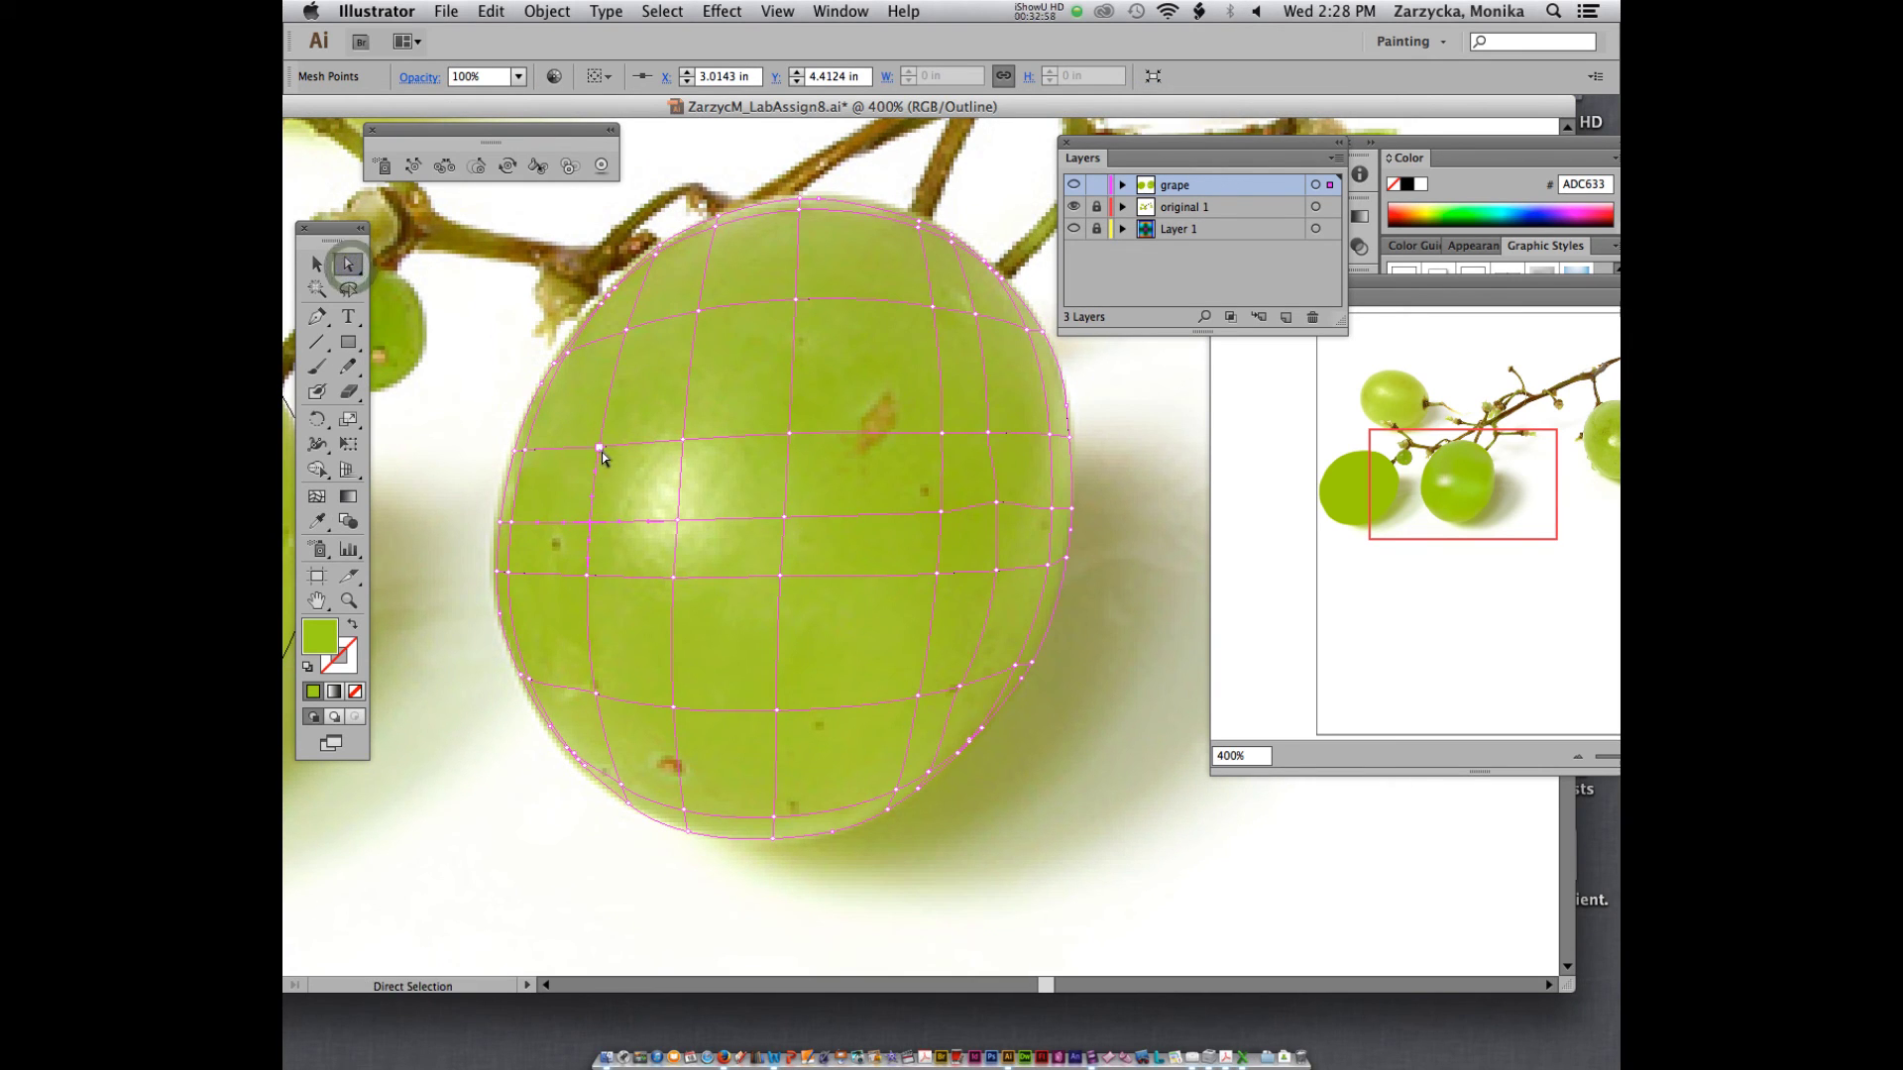
left_click(601, 450)
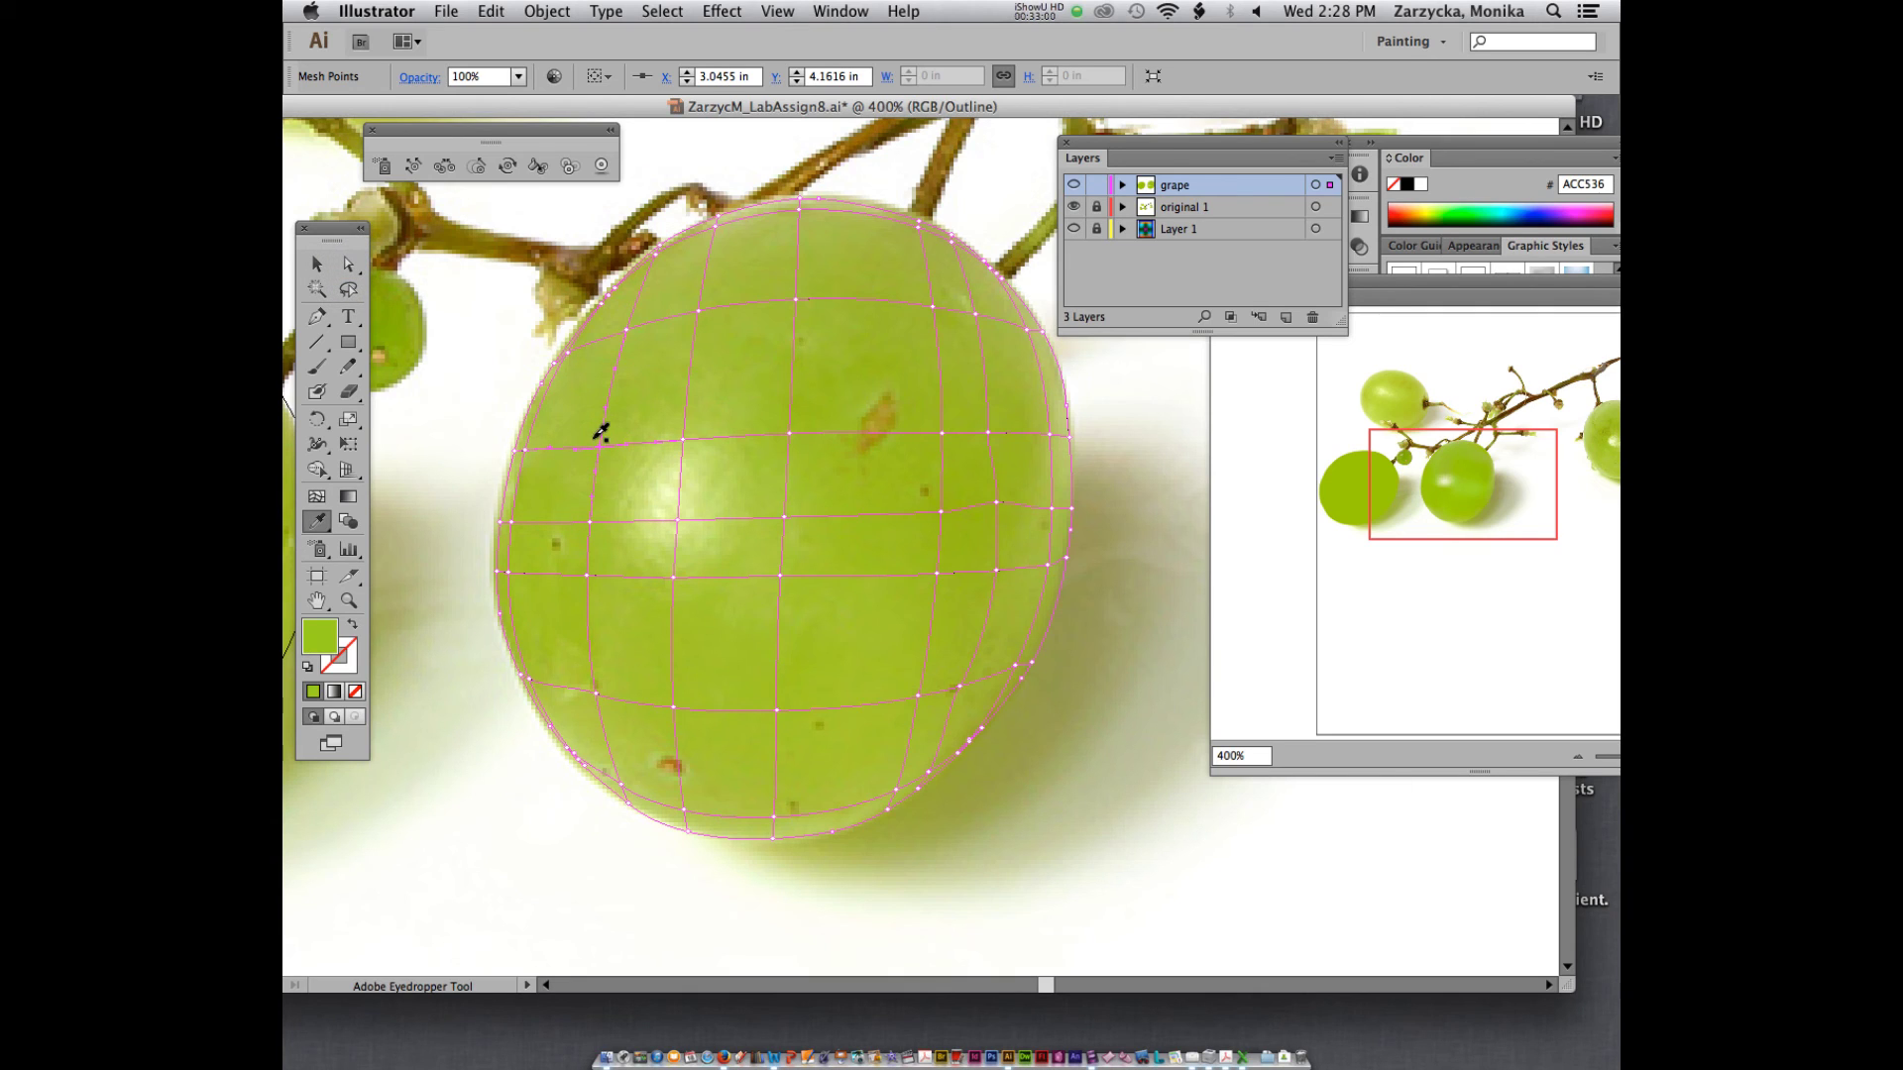
key("i")
left_click(594, 438)
key("a")
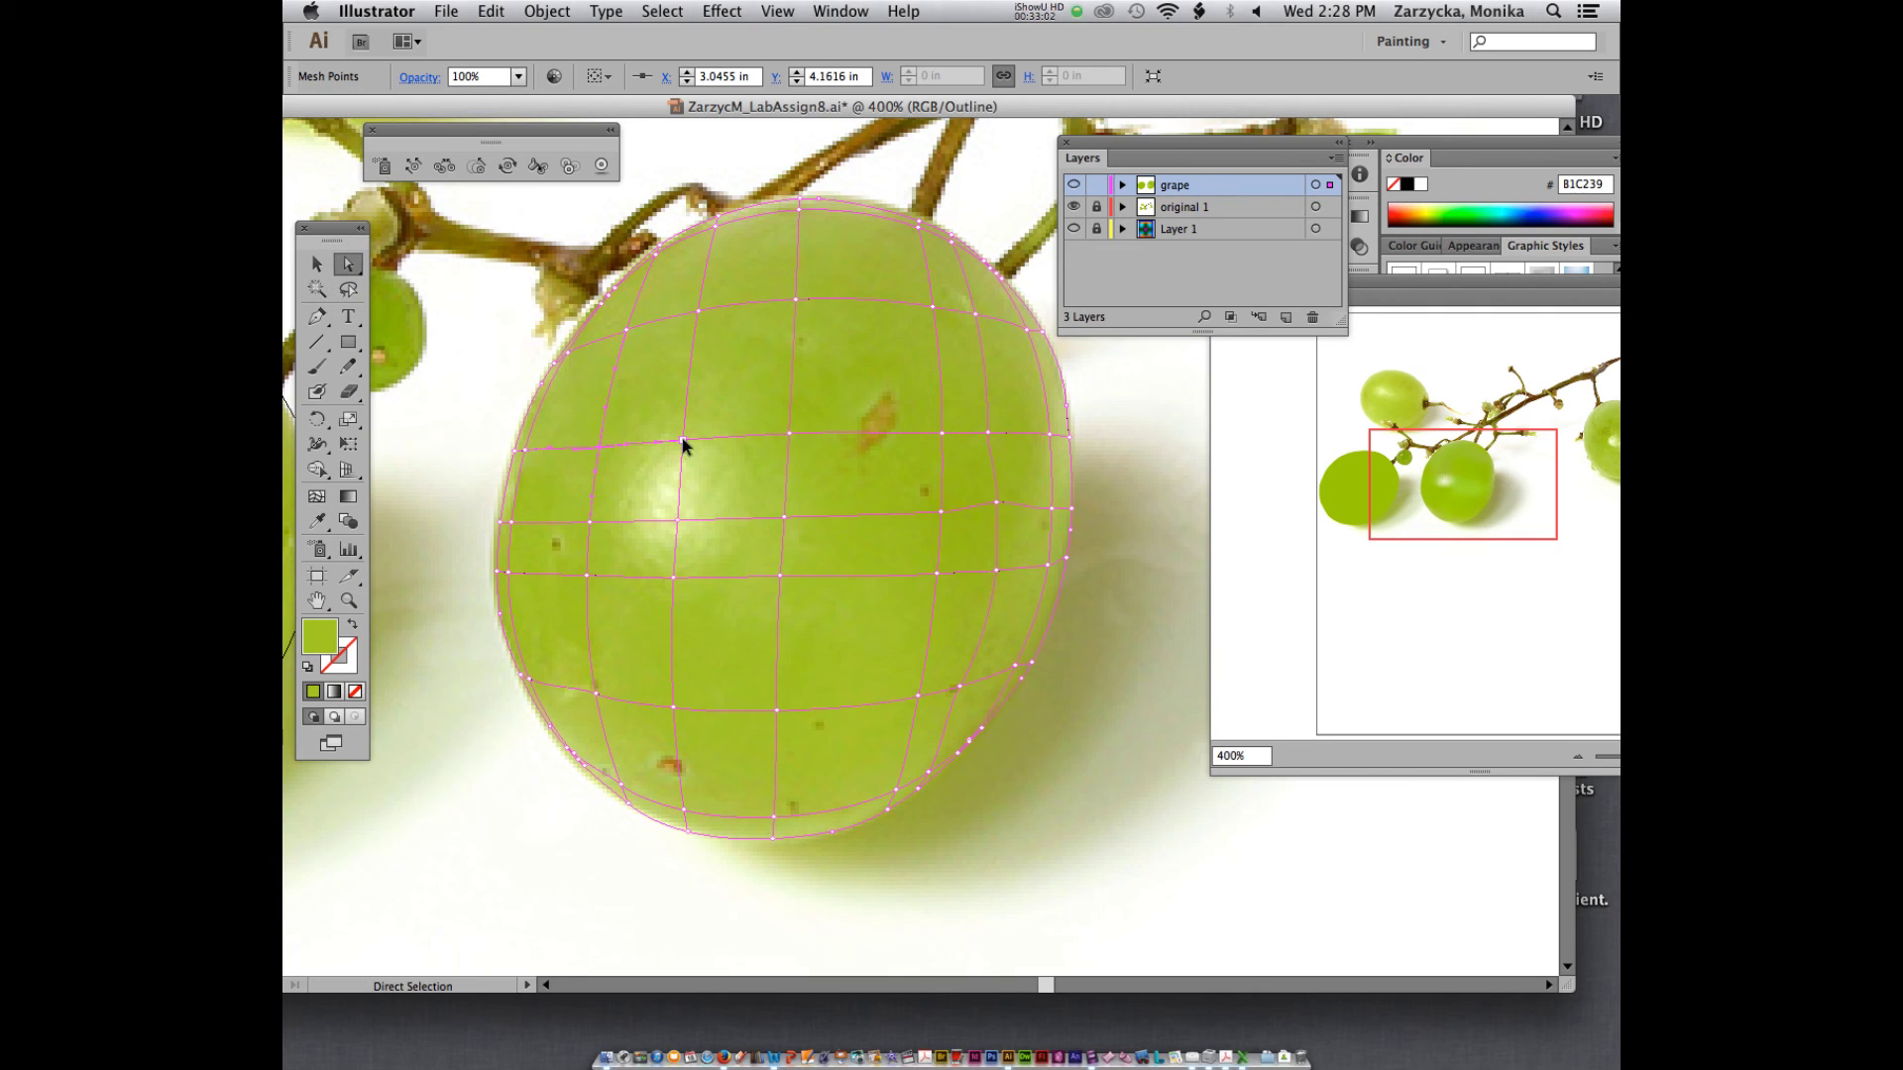
- Recolour the two points above the highlight on its vertical line with sampled greens, B9CD4F for the nearer and B0C44F for the upper
left_click(683, 439)
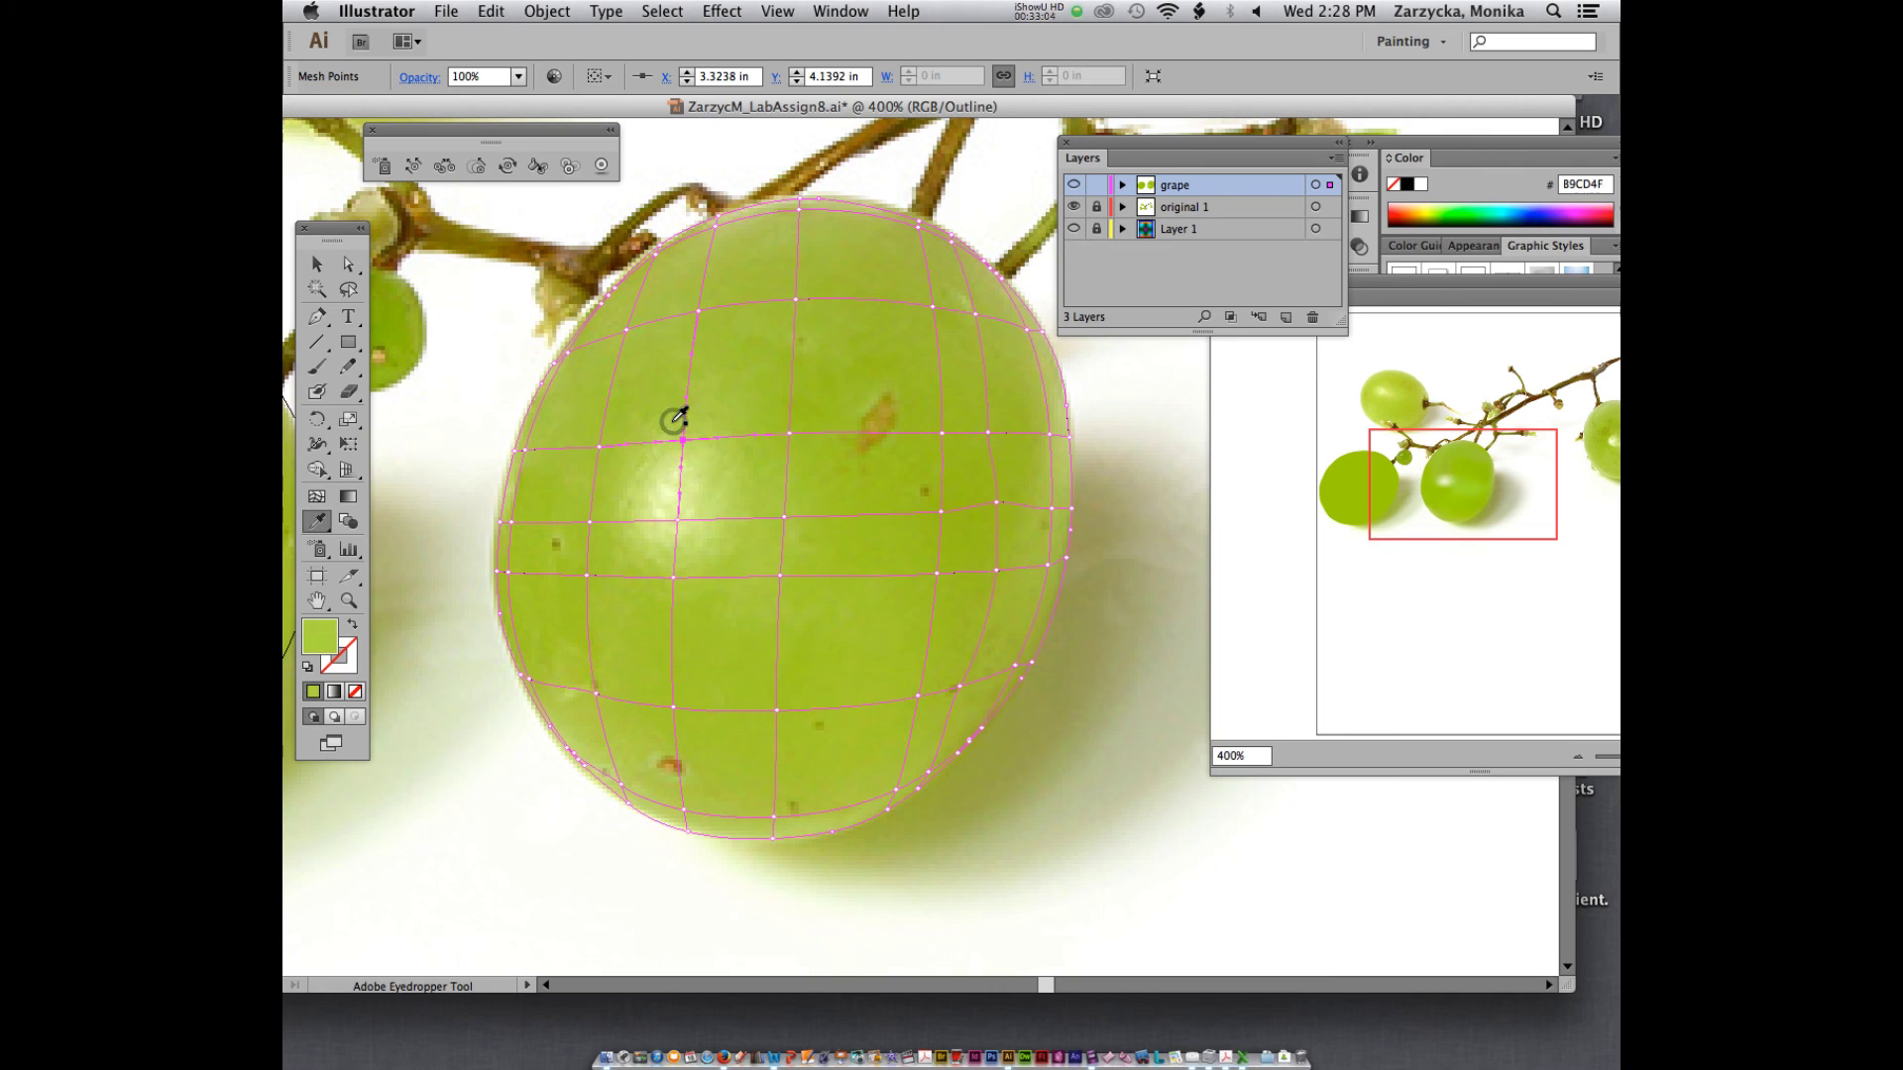
left_click(674, 422)
key("a")
left_click(695, 314)
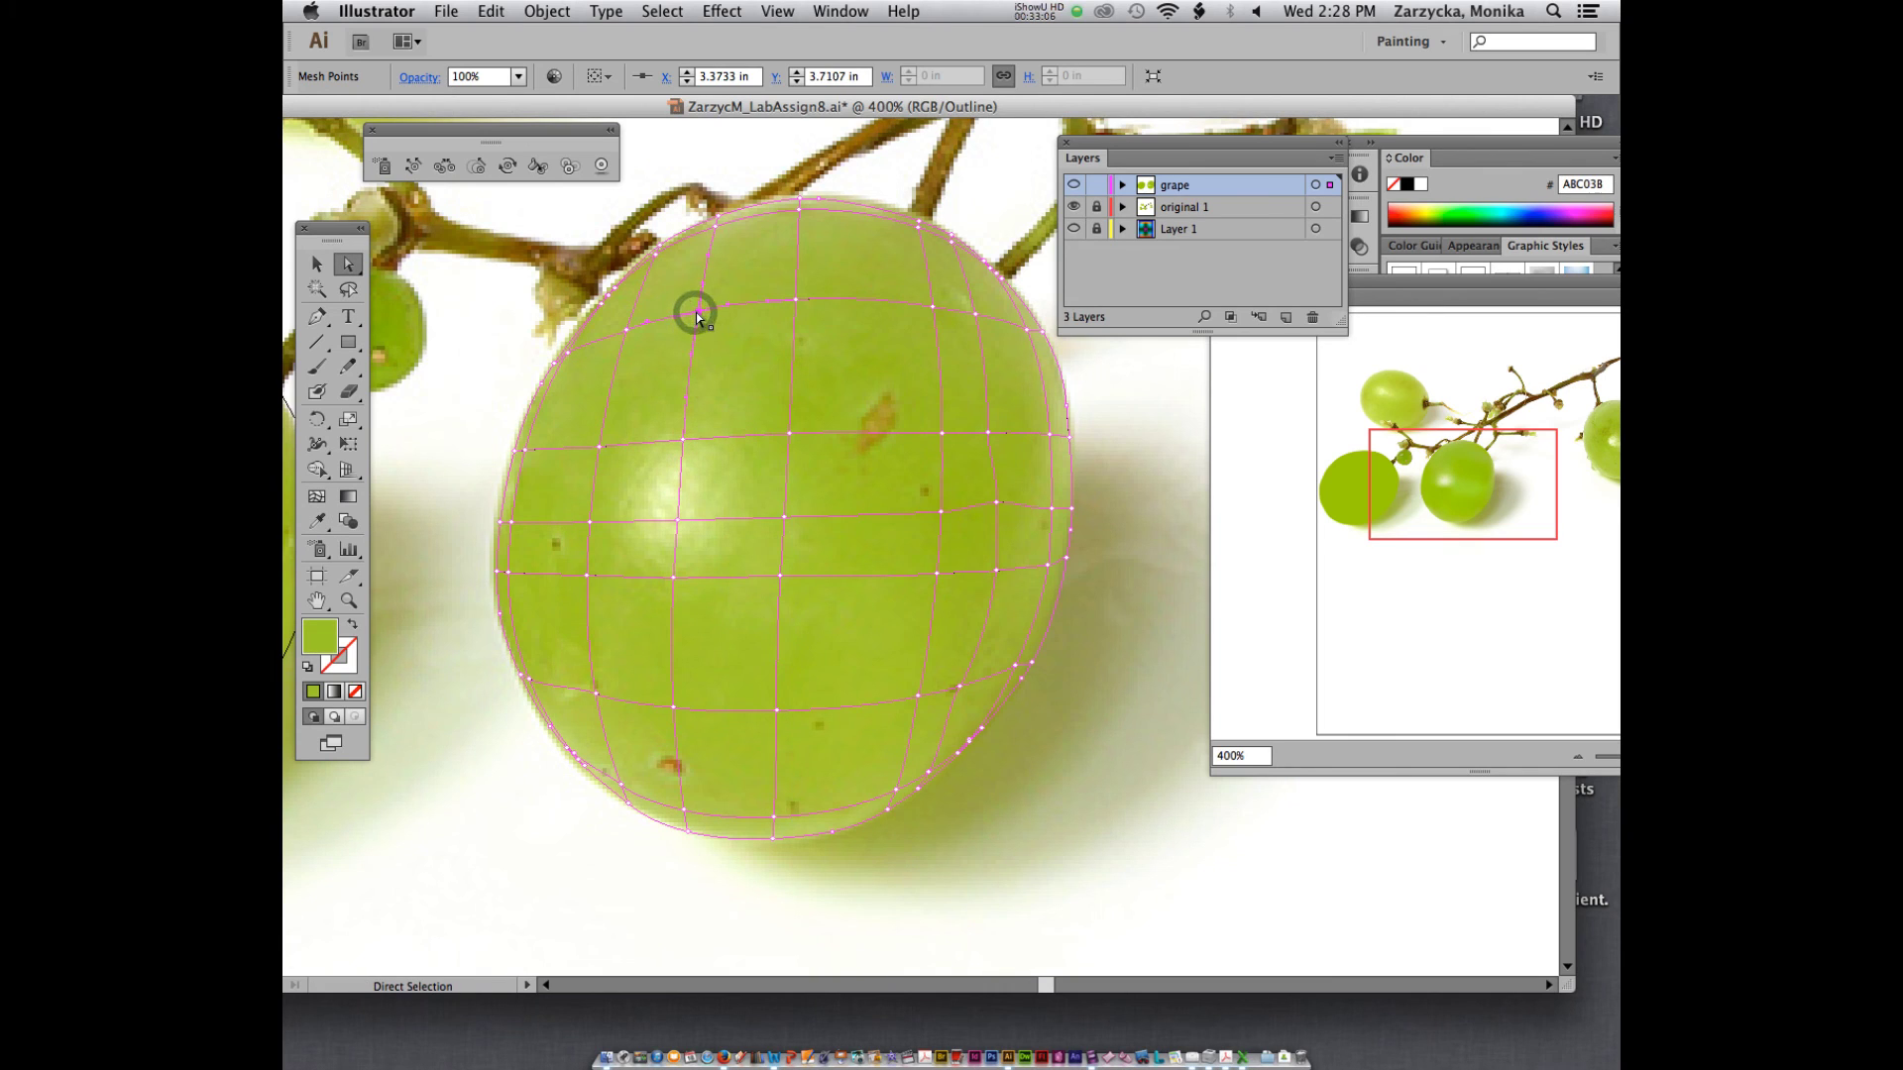
key("i")
left_click(690, 302)
key("a")
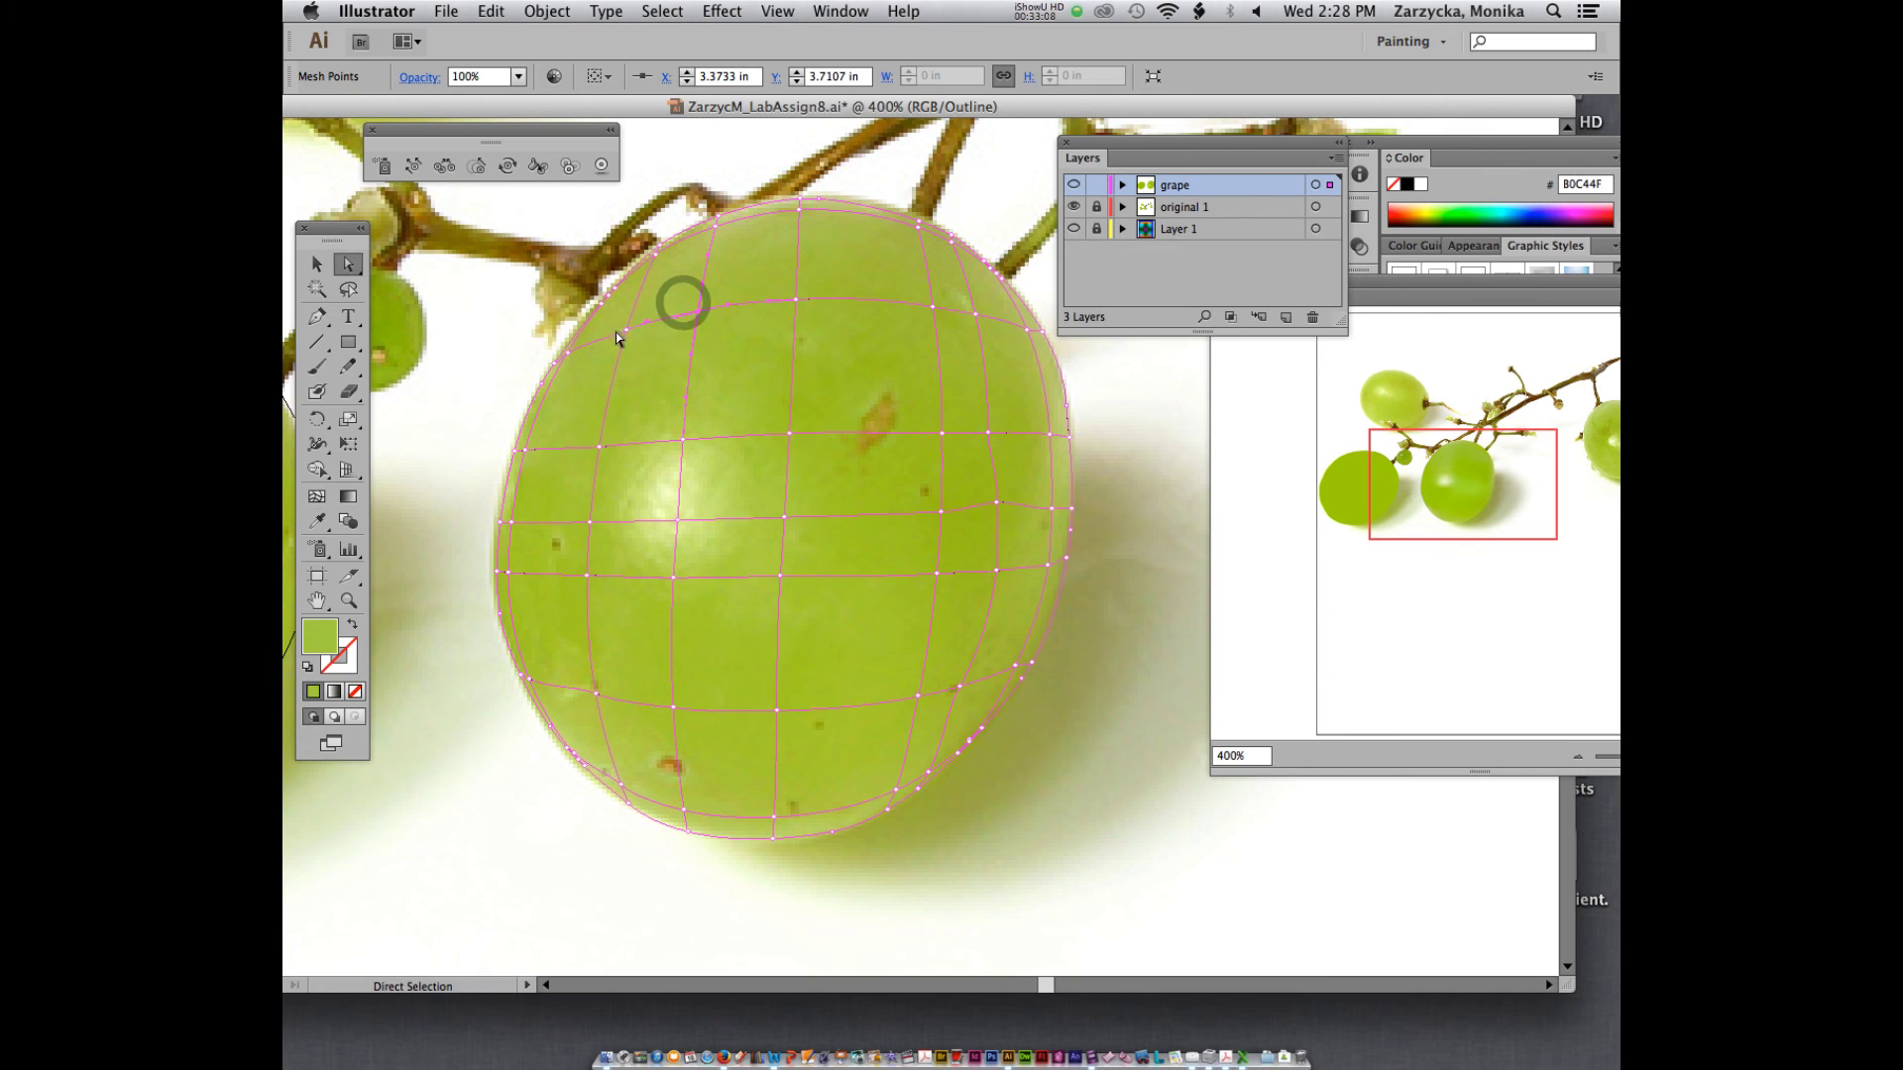
- Recolour the upper-left inner mesh point with sampled green AFC44F and the nearby upper-left rim point with the pale green CFD483
left_click(630, 331)
key("i")
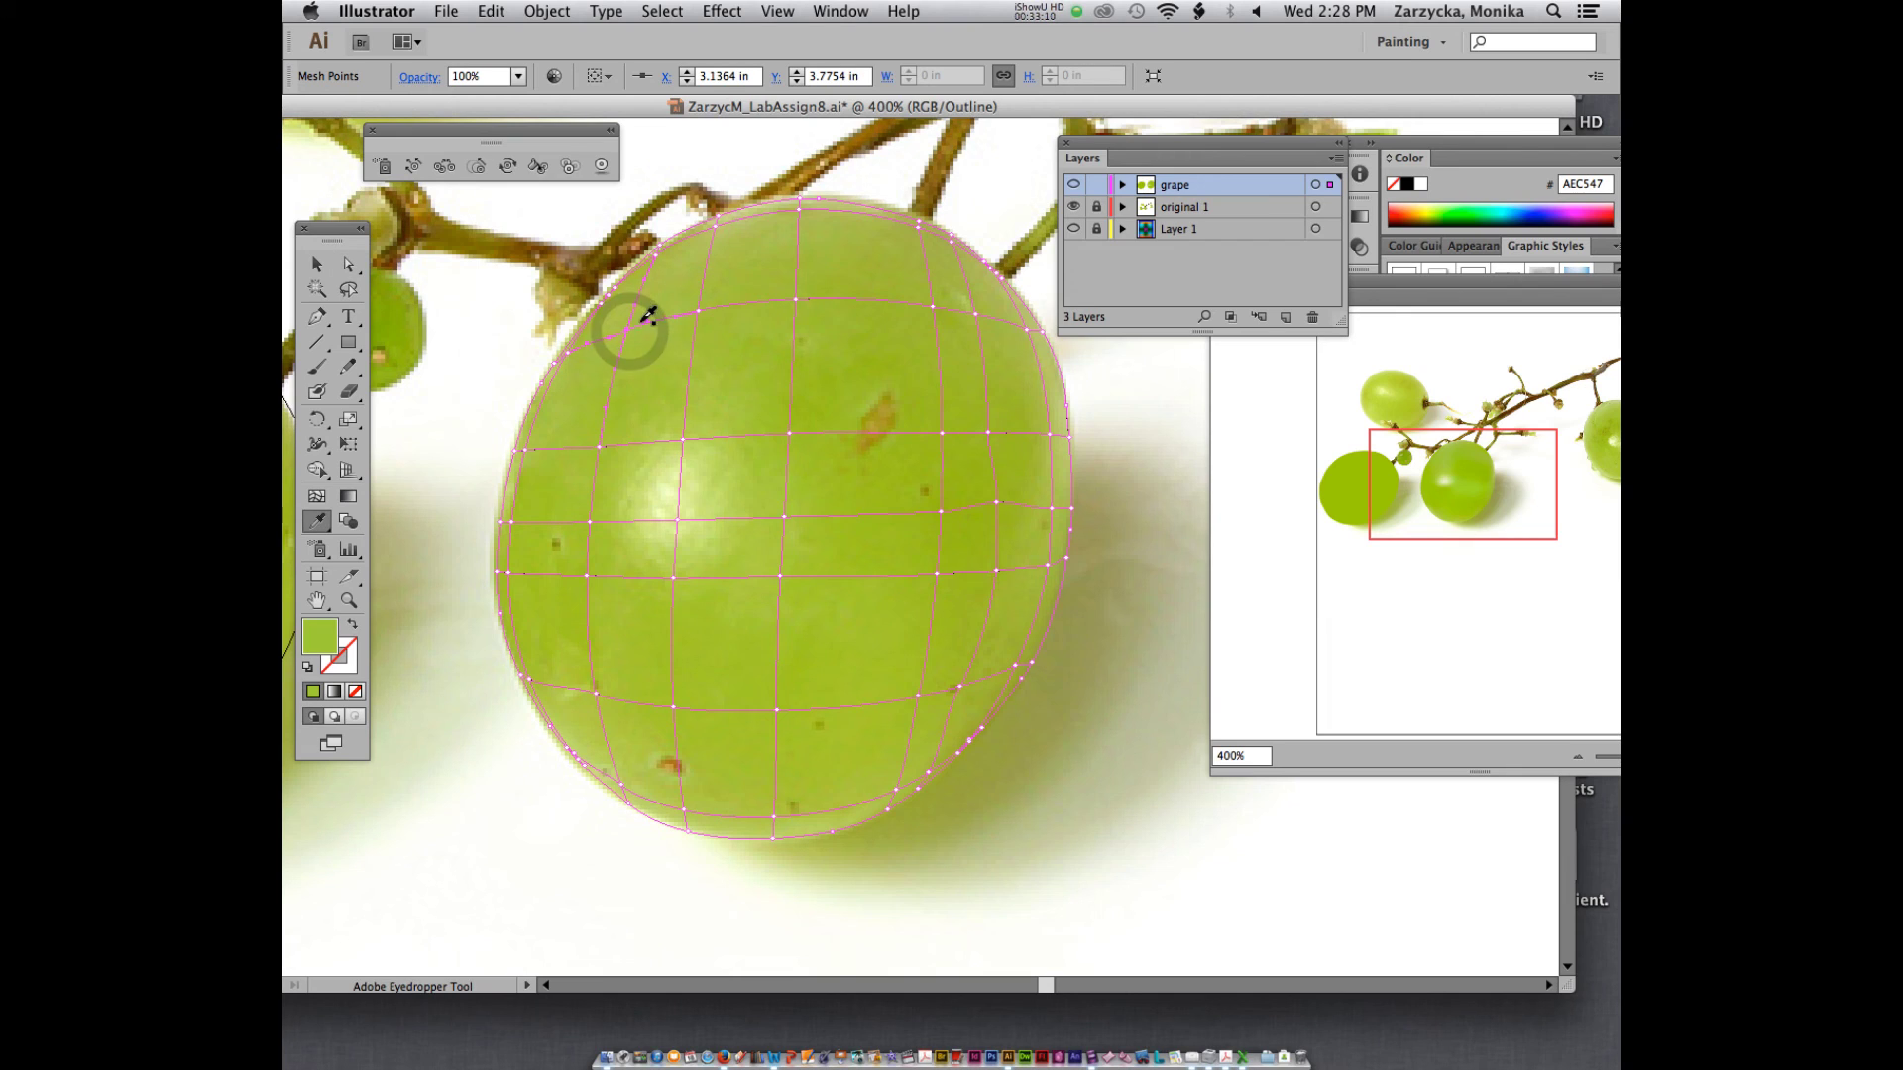
left_click(616, 306)
key("a")
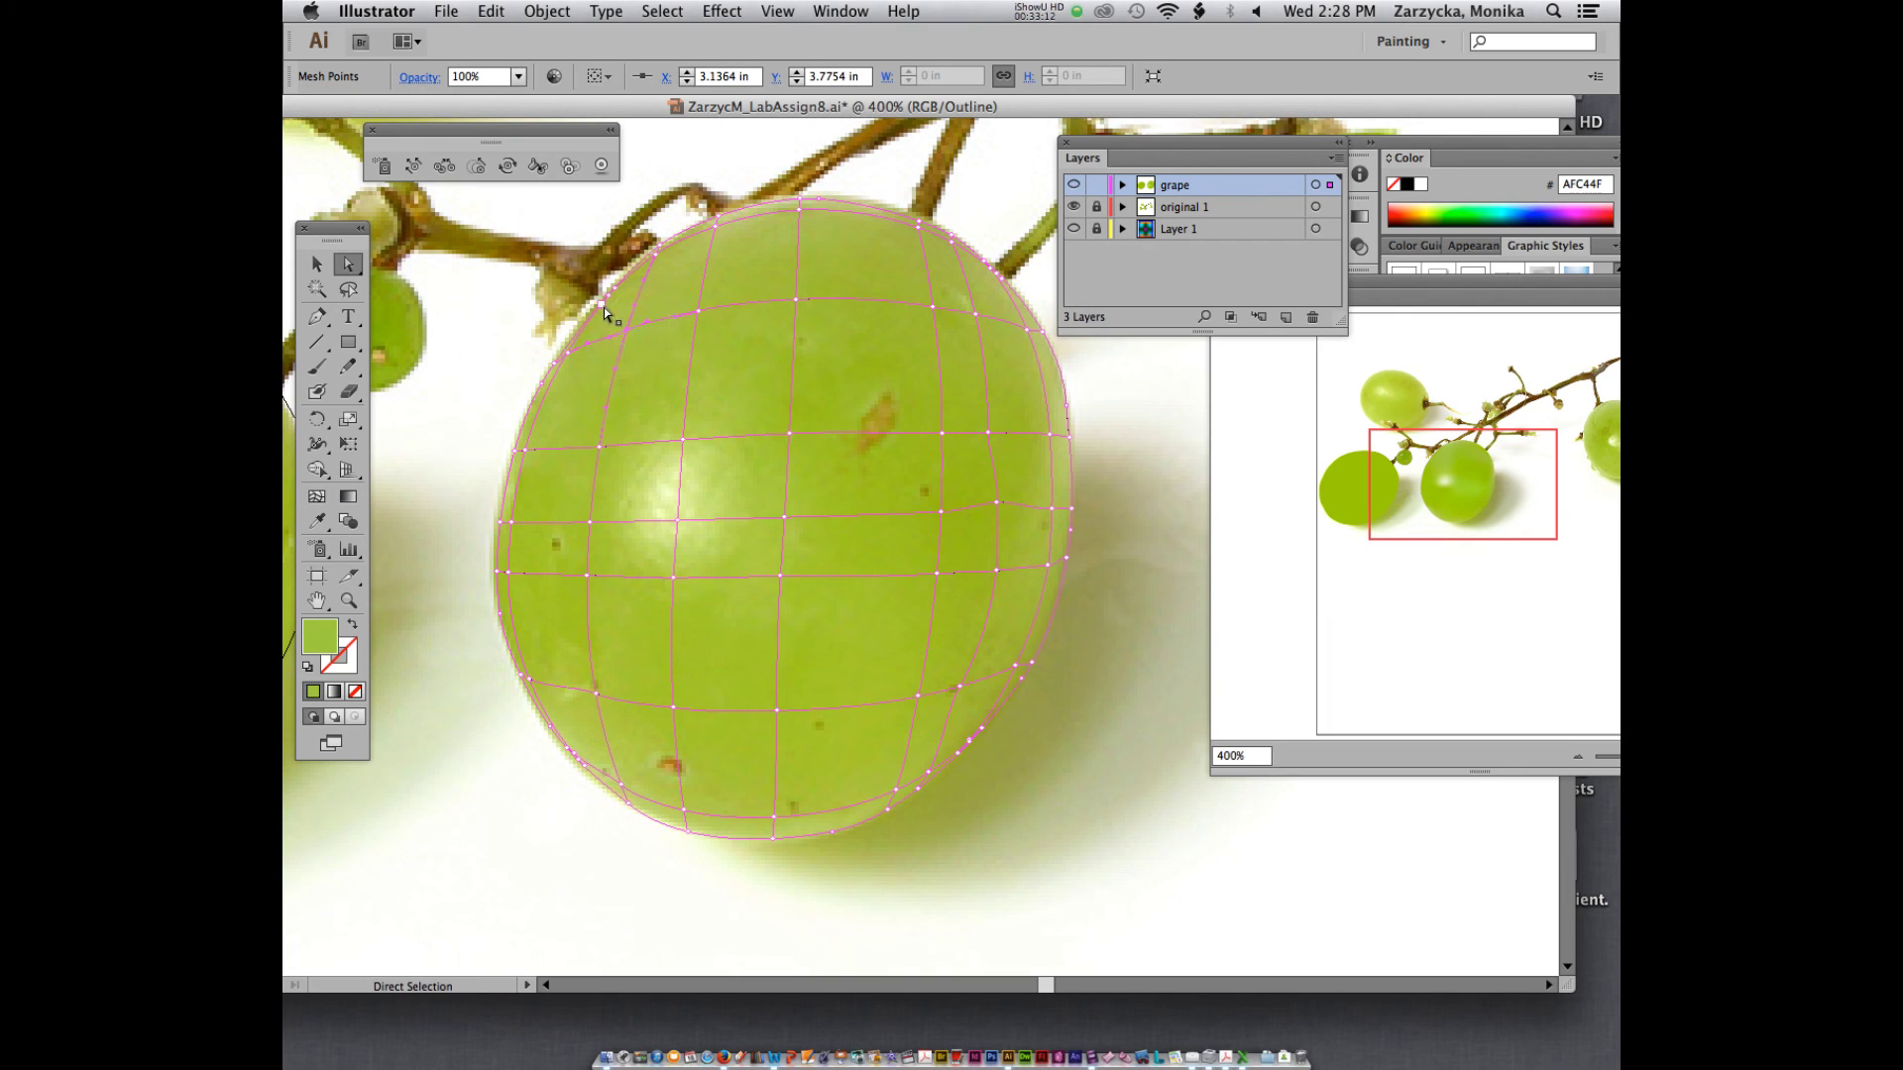
left_click(603, 308)
key("i")
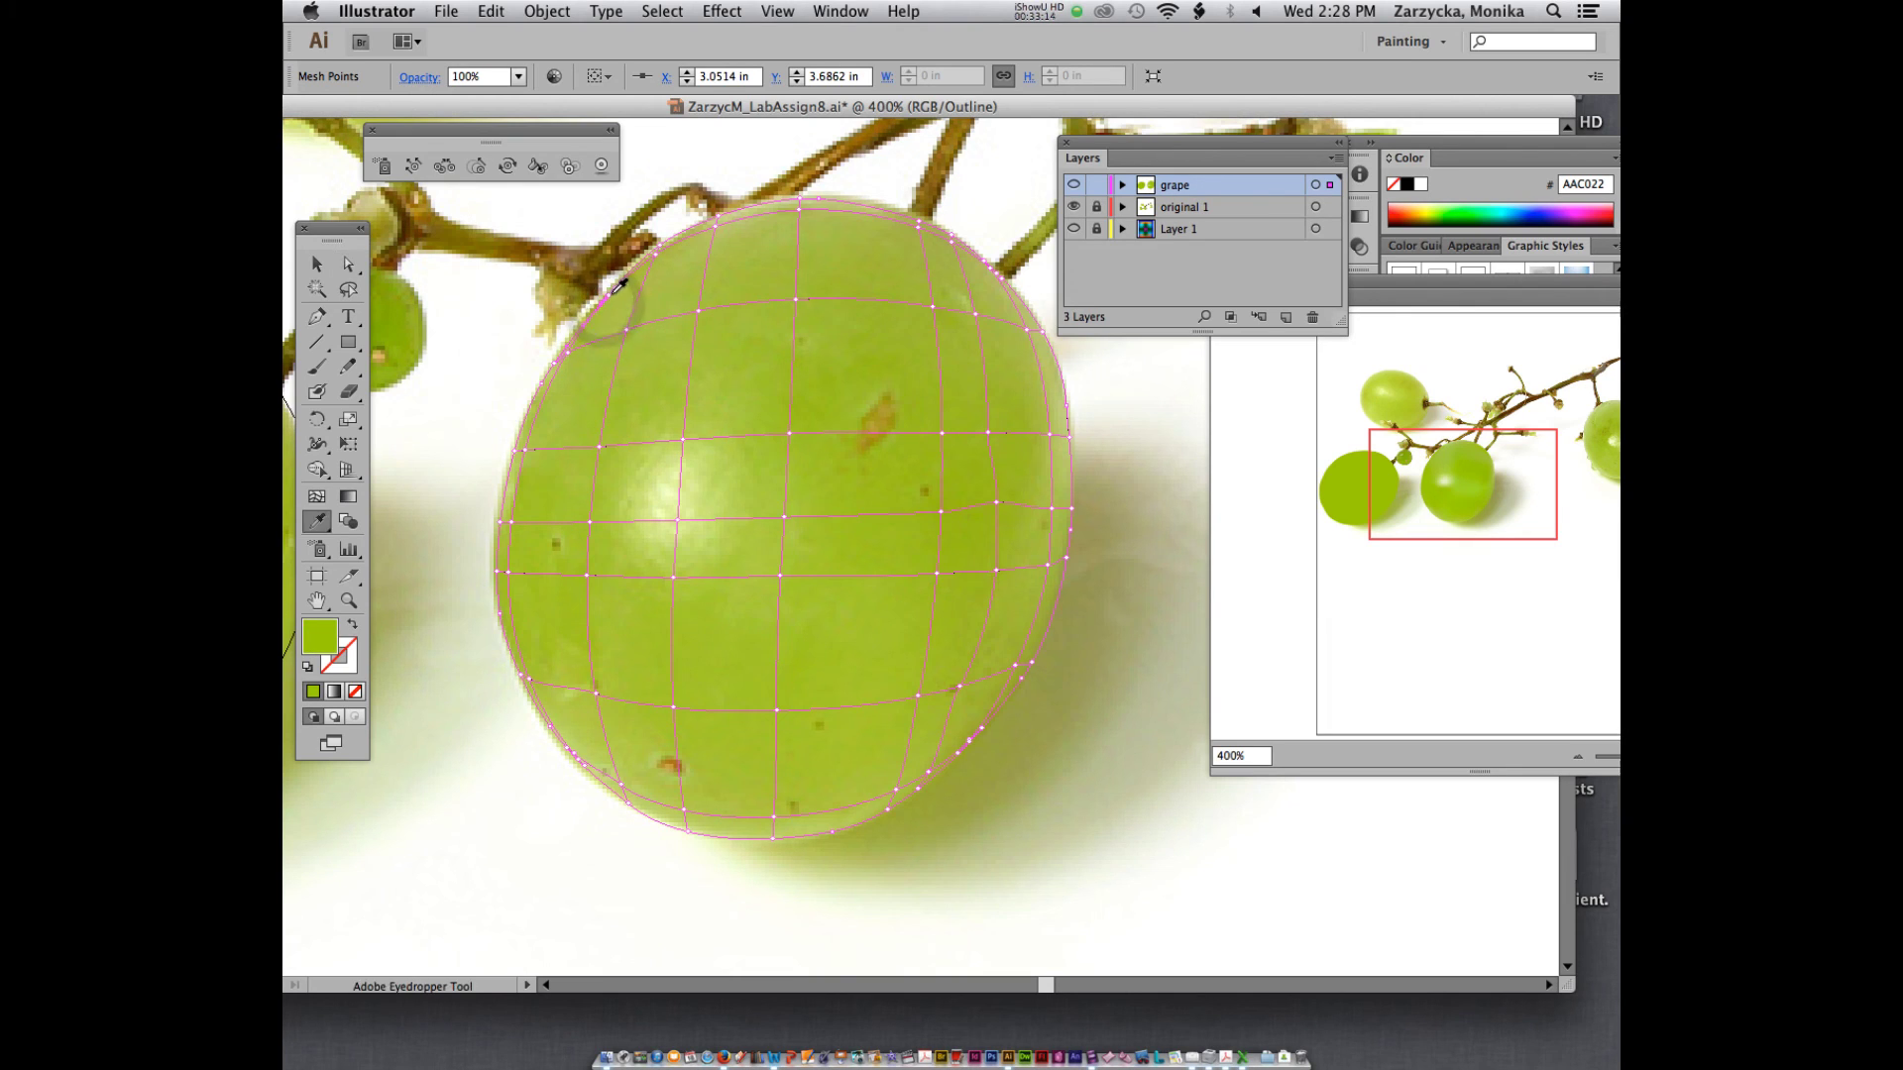
left_click(654, 252)
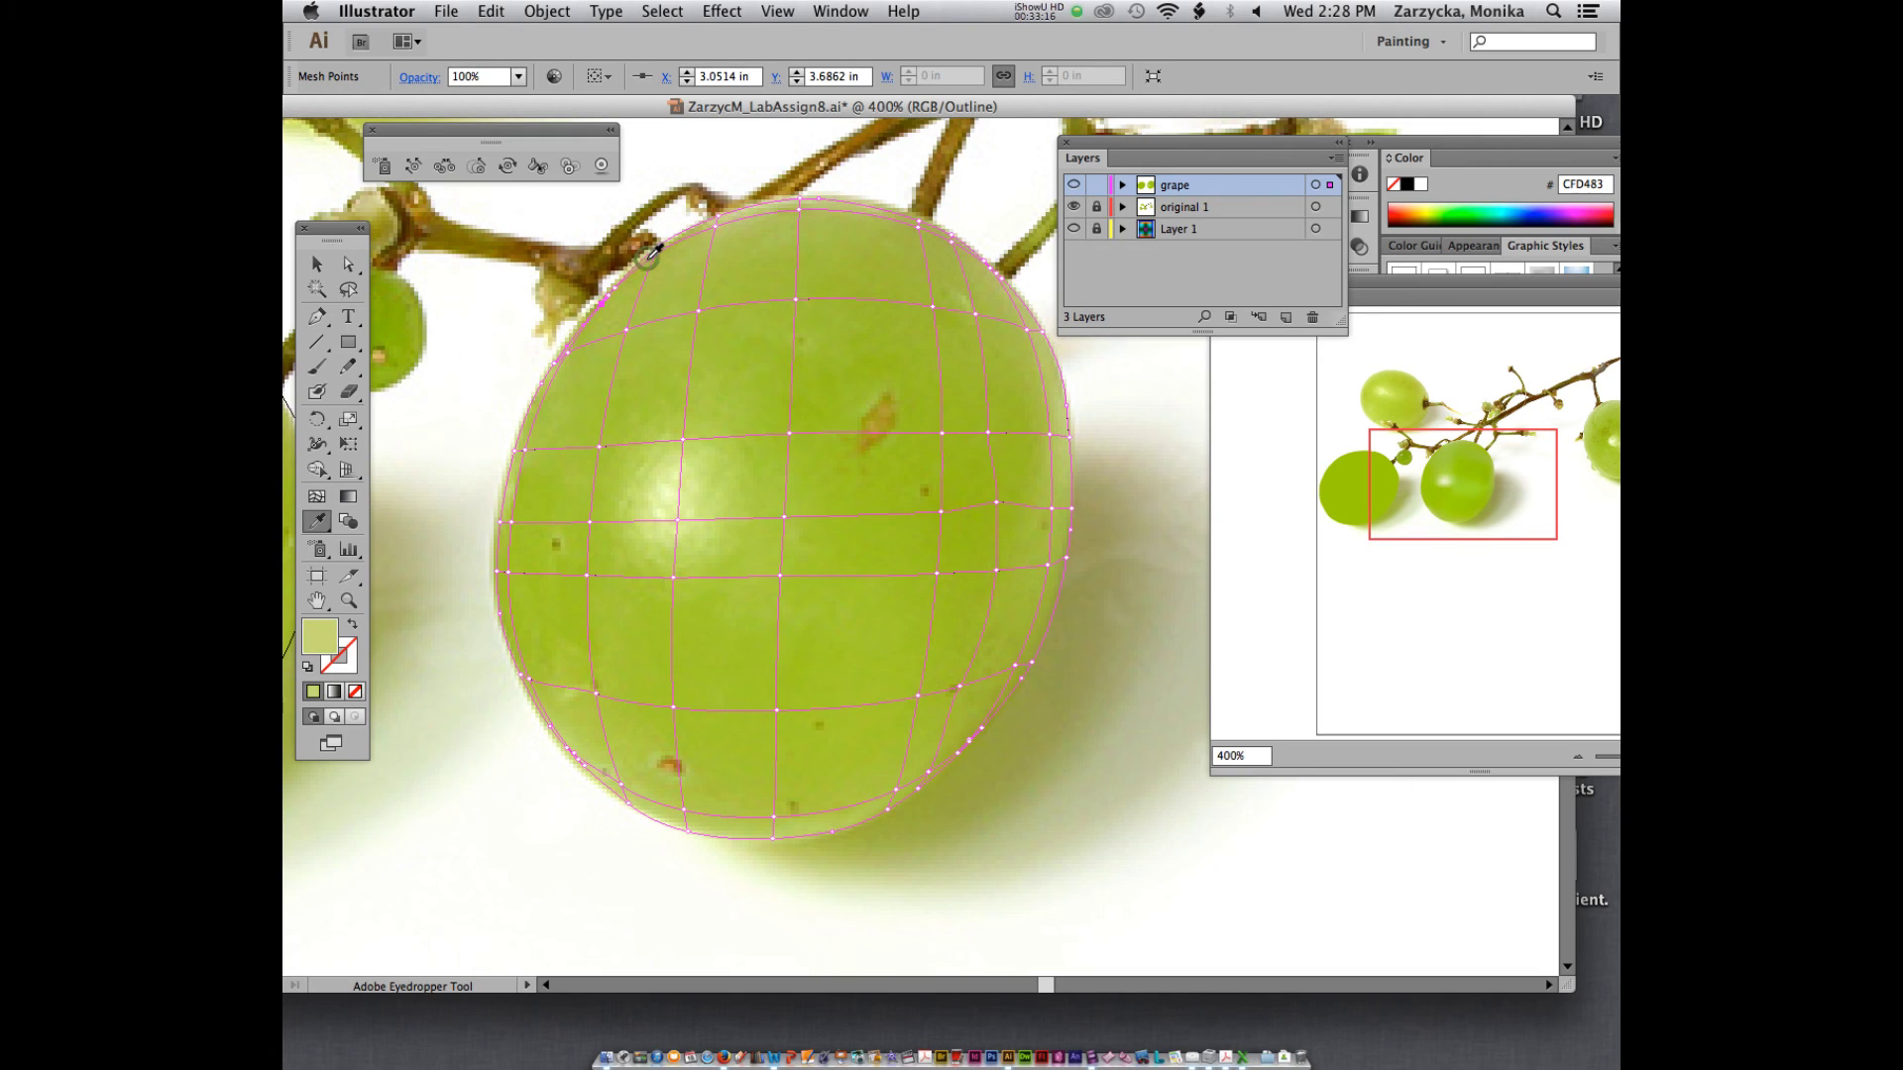
key("a")
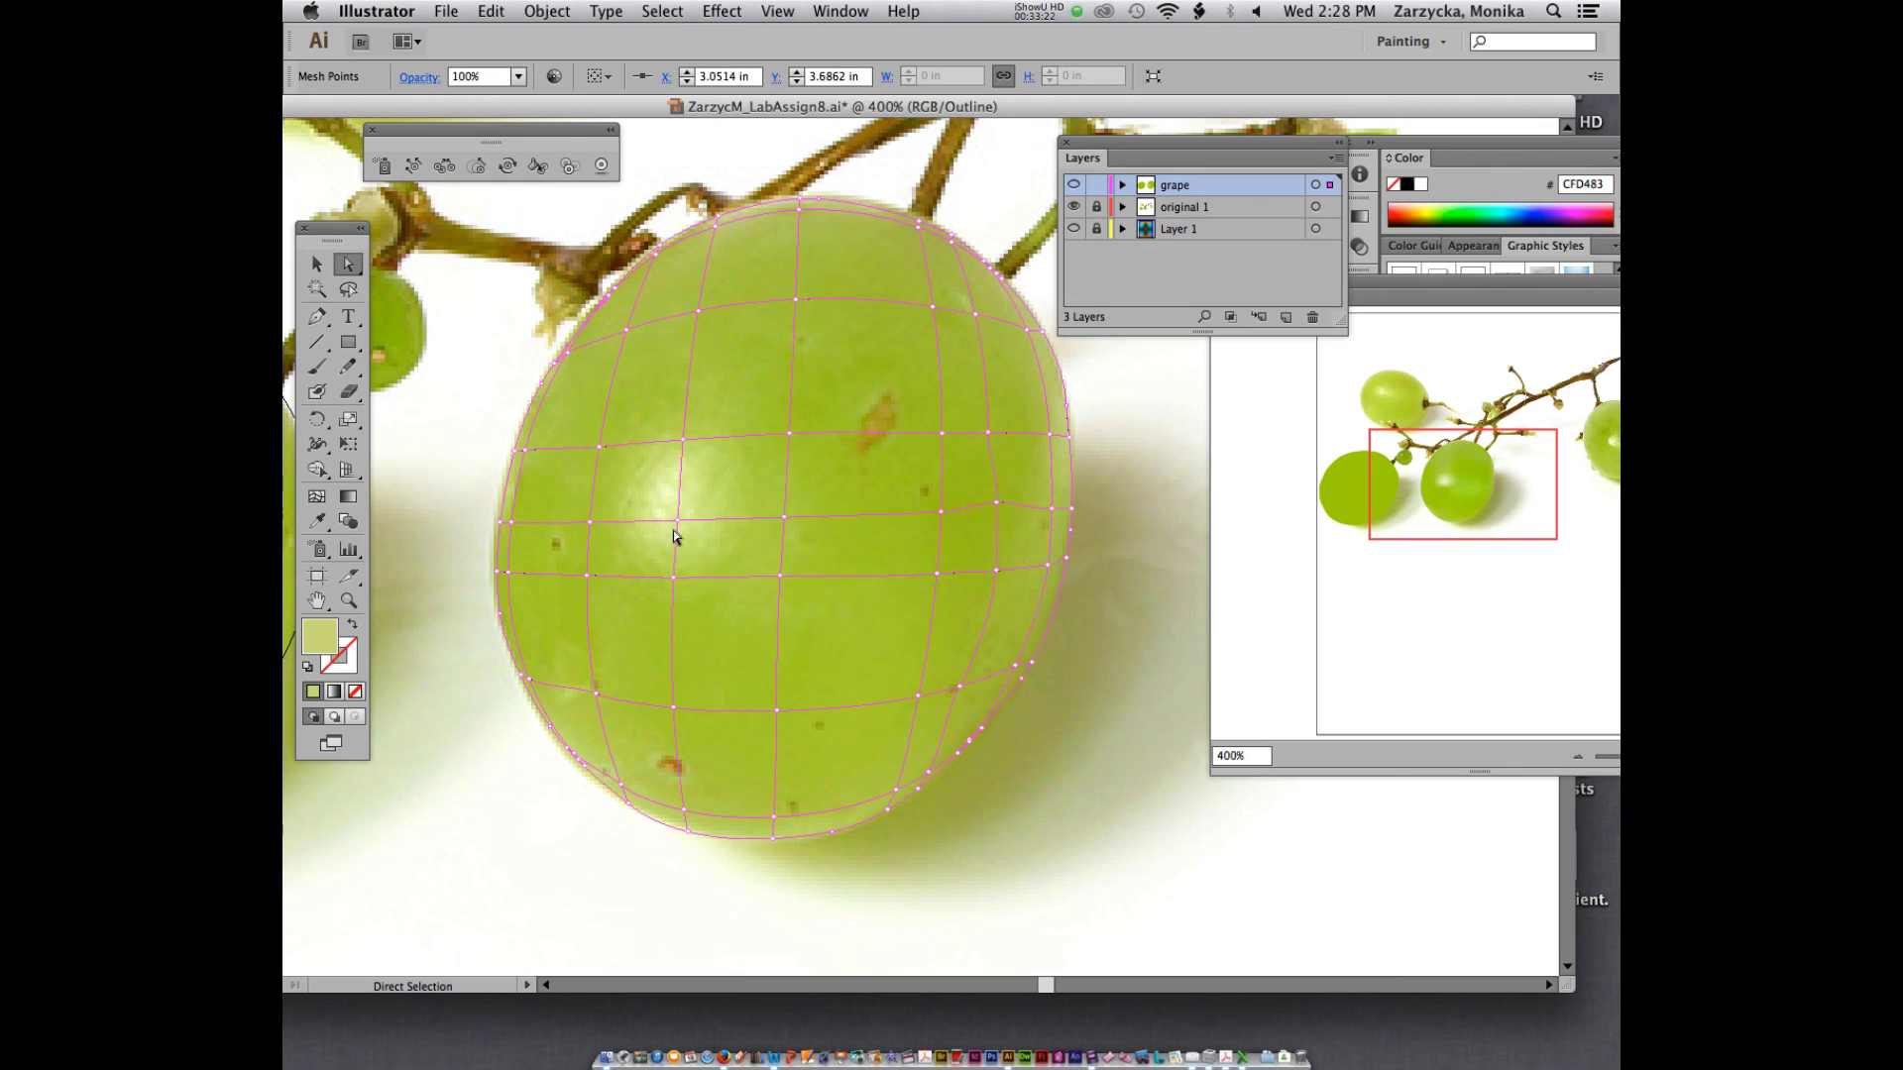
- Recolour two points just inside the left rim with sampled greens, B3C74C on the line above the highlight and A9C328 on the line through it
left_click(525, 450)
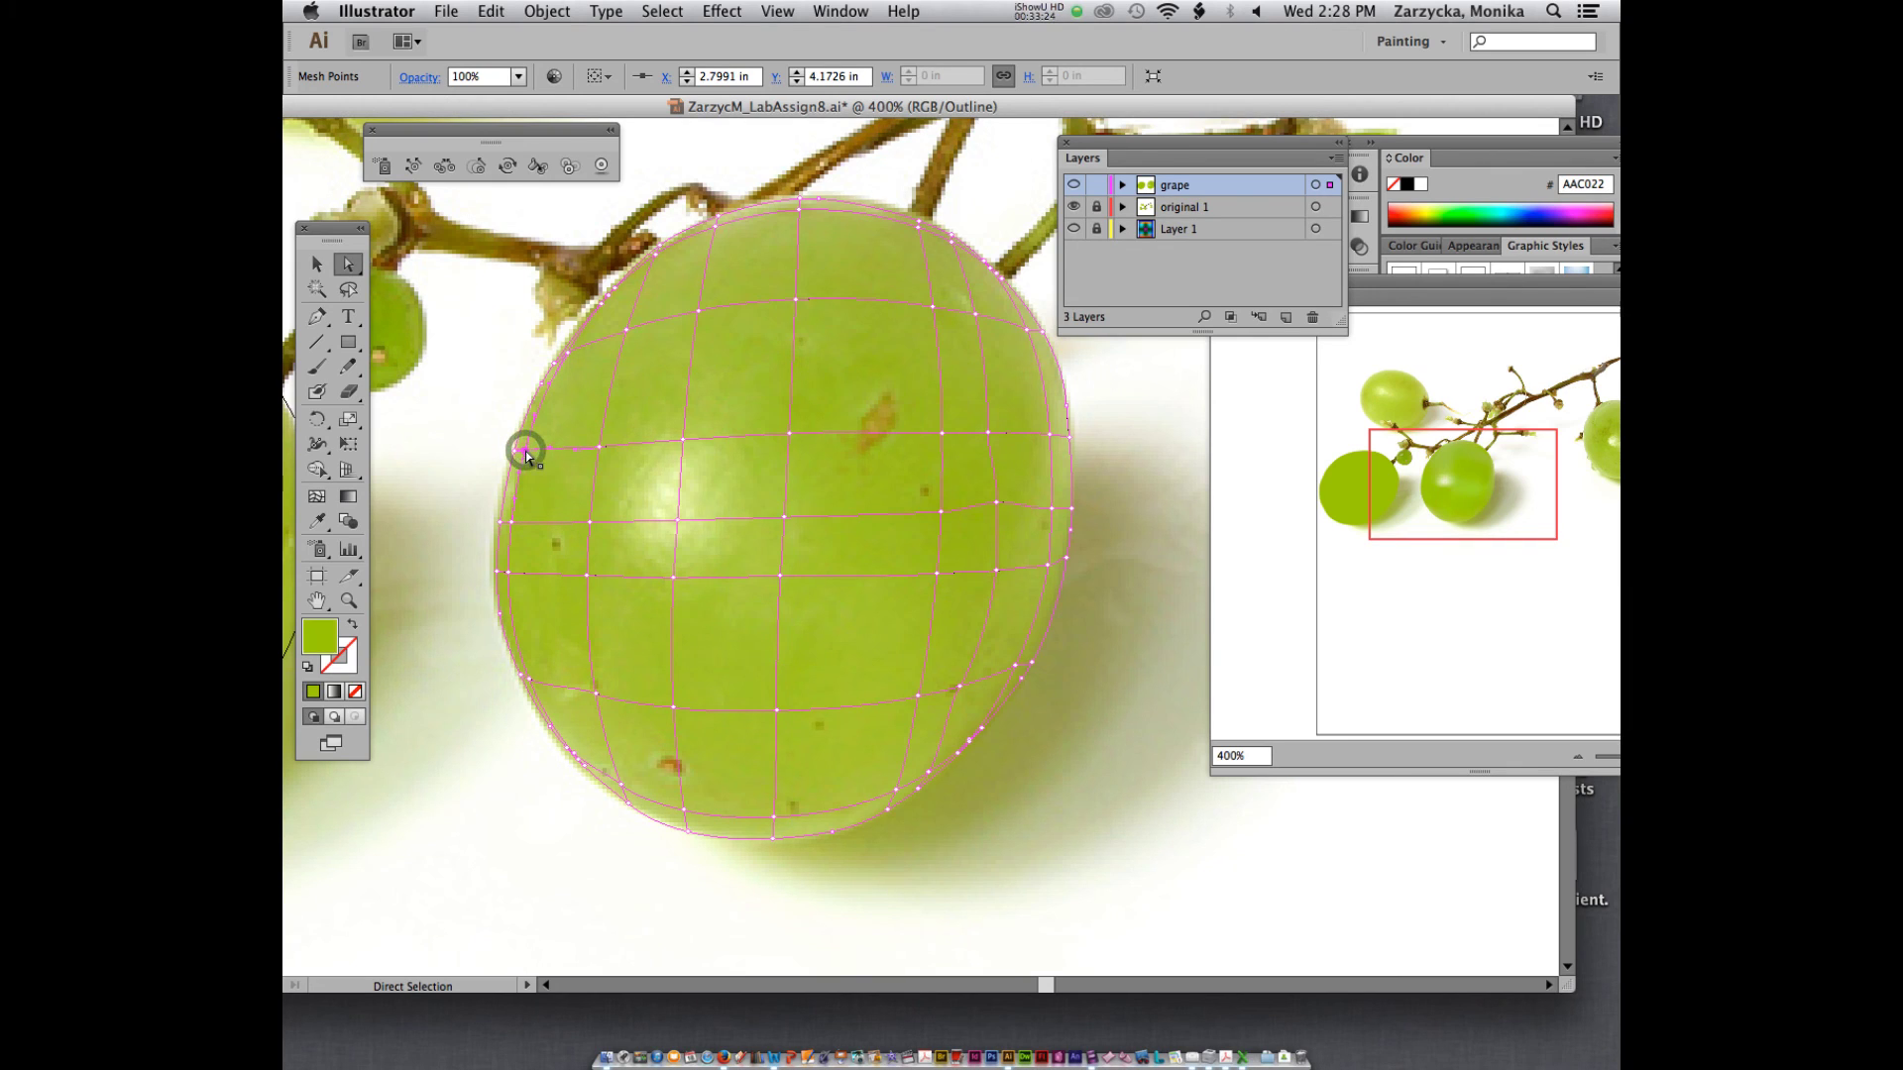
key("i")
left_click(537, 445)
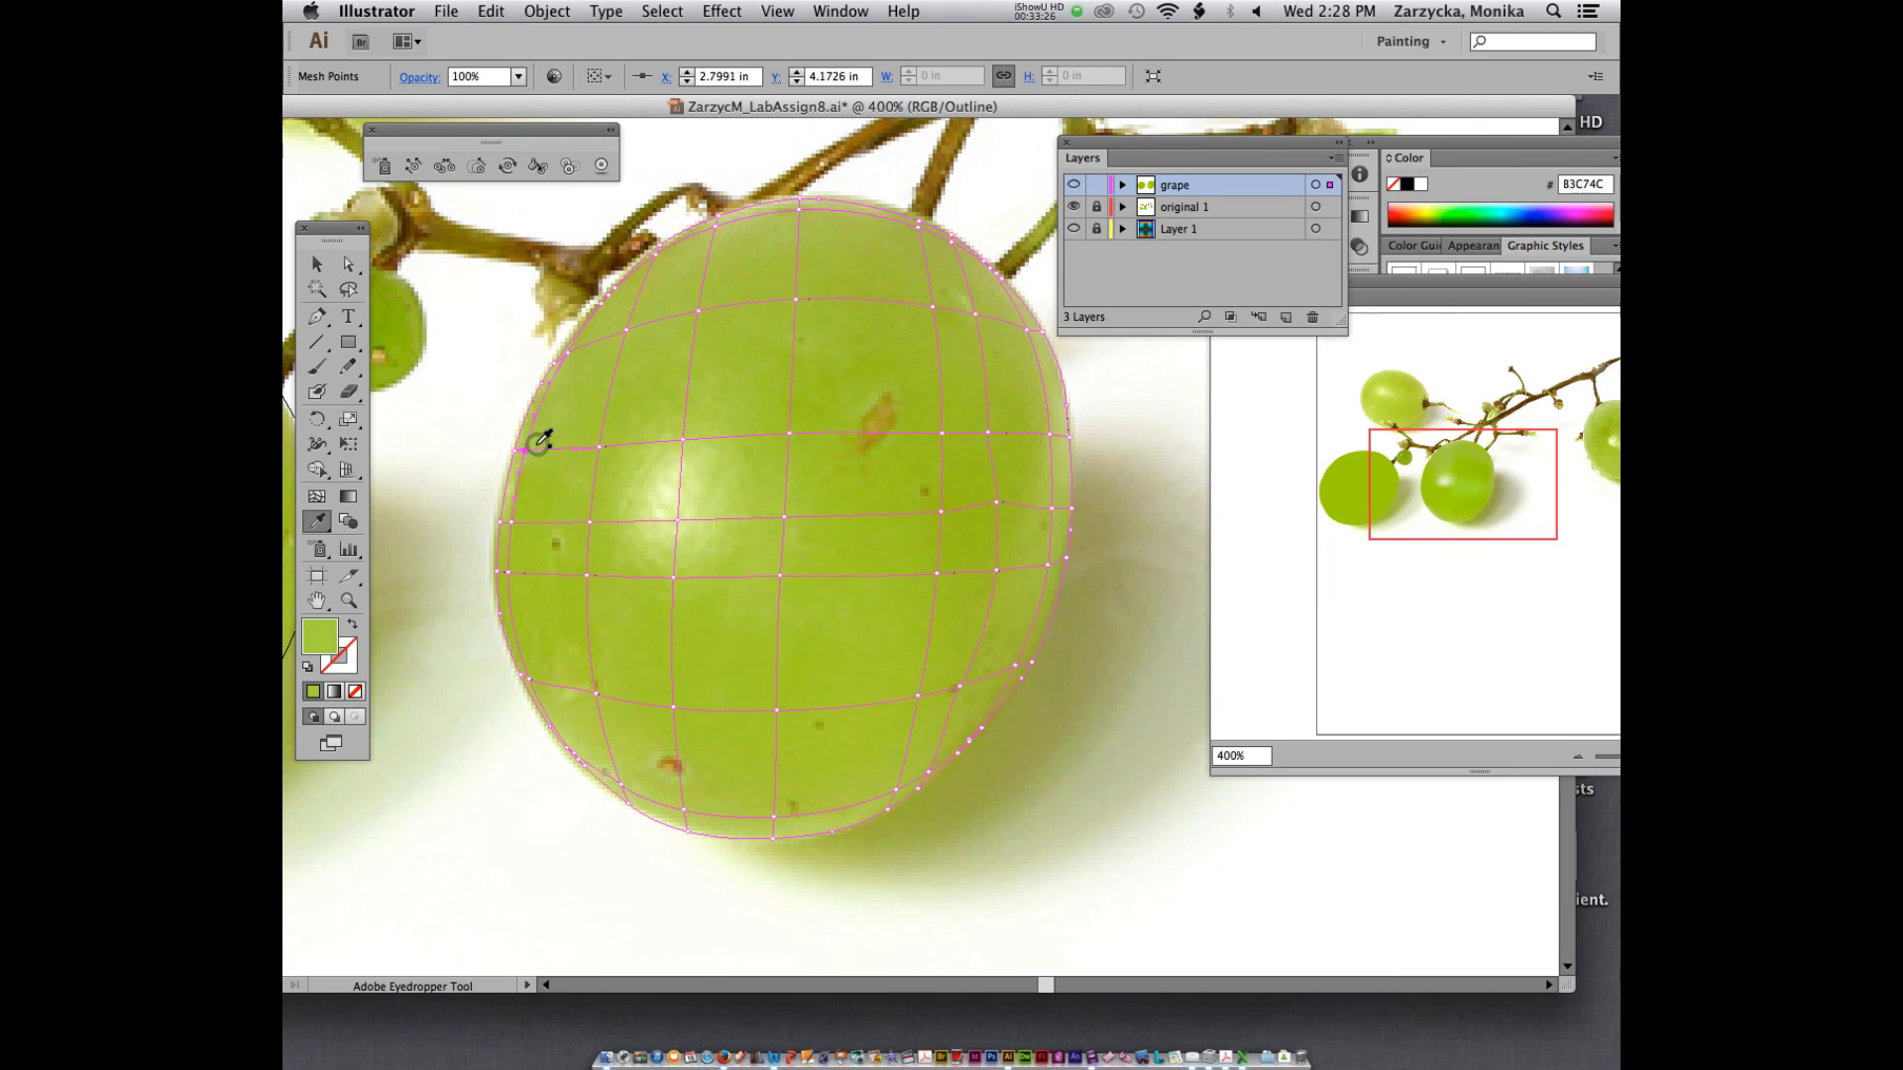
key("a")
left_click(510, 522)
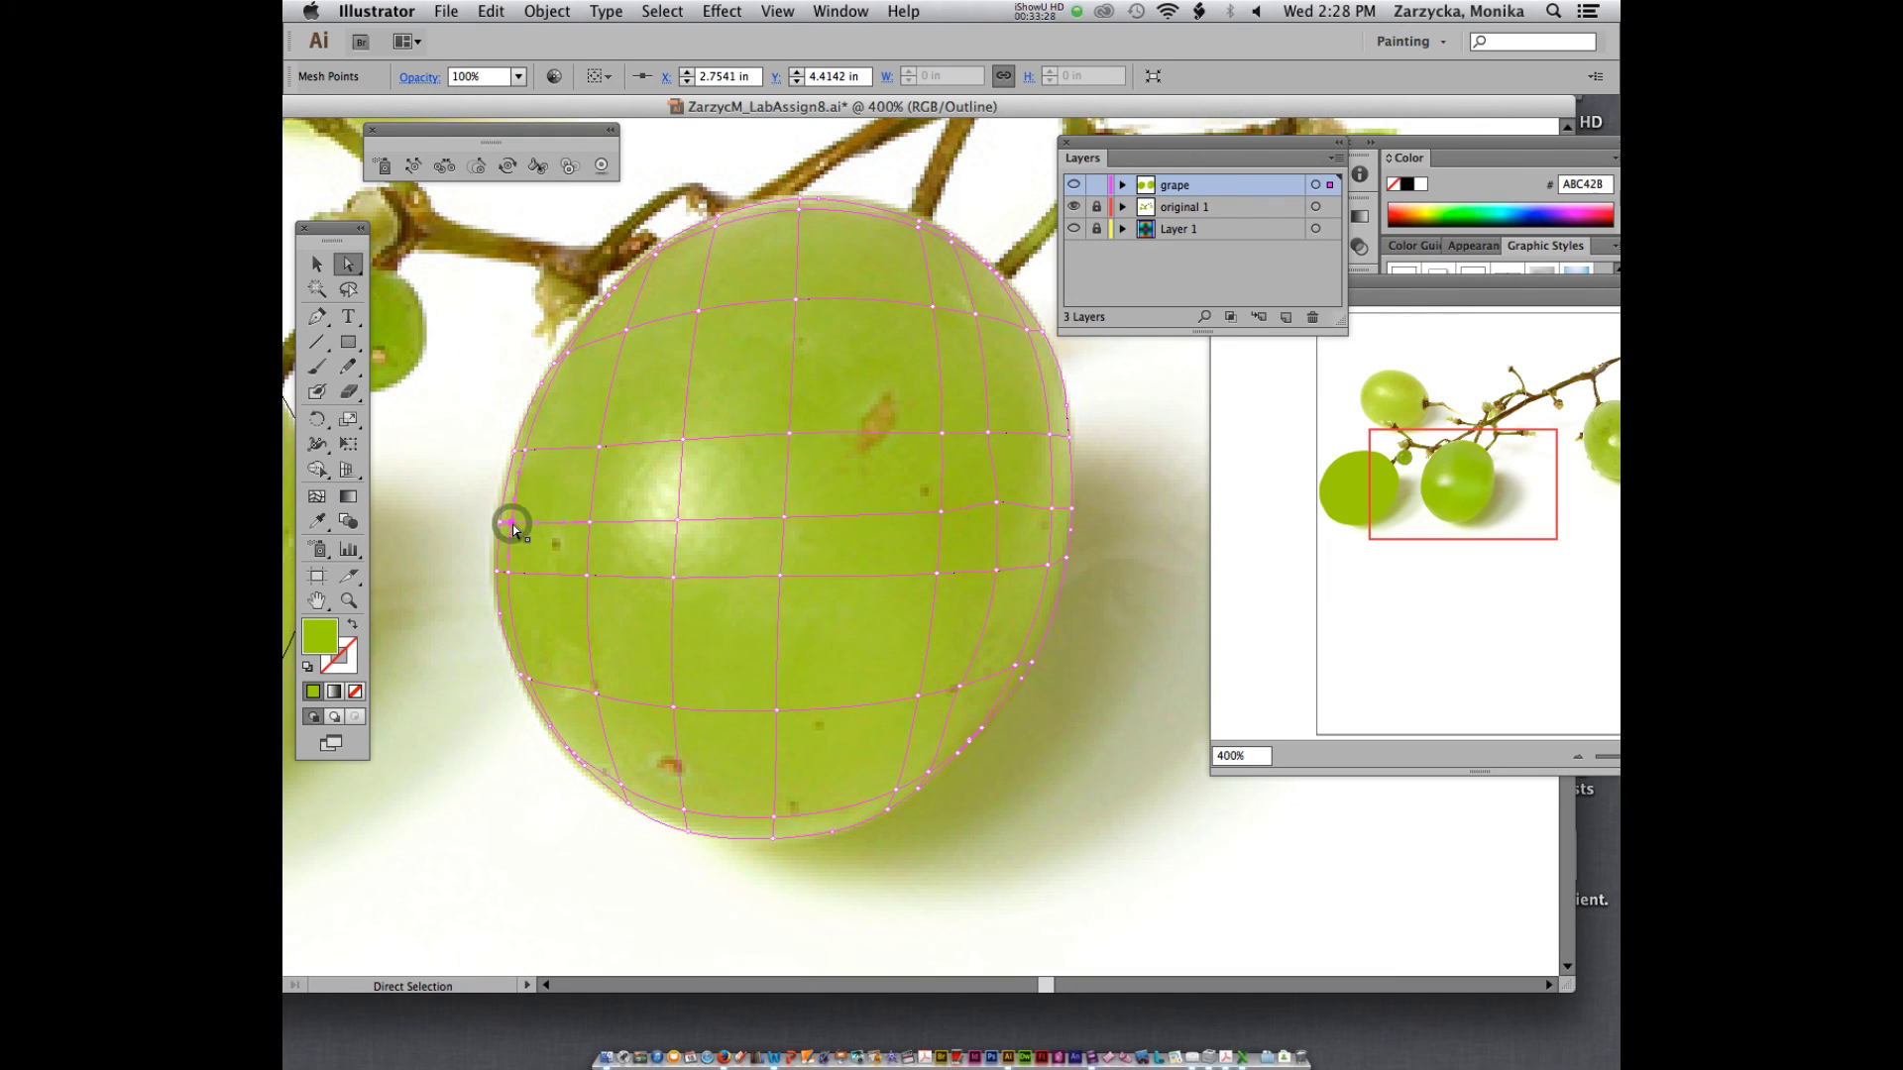
key("i")
left_click(519, 516)
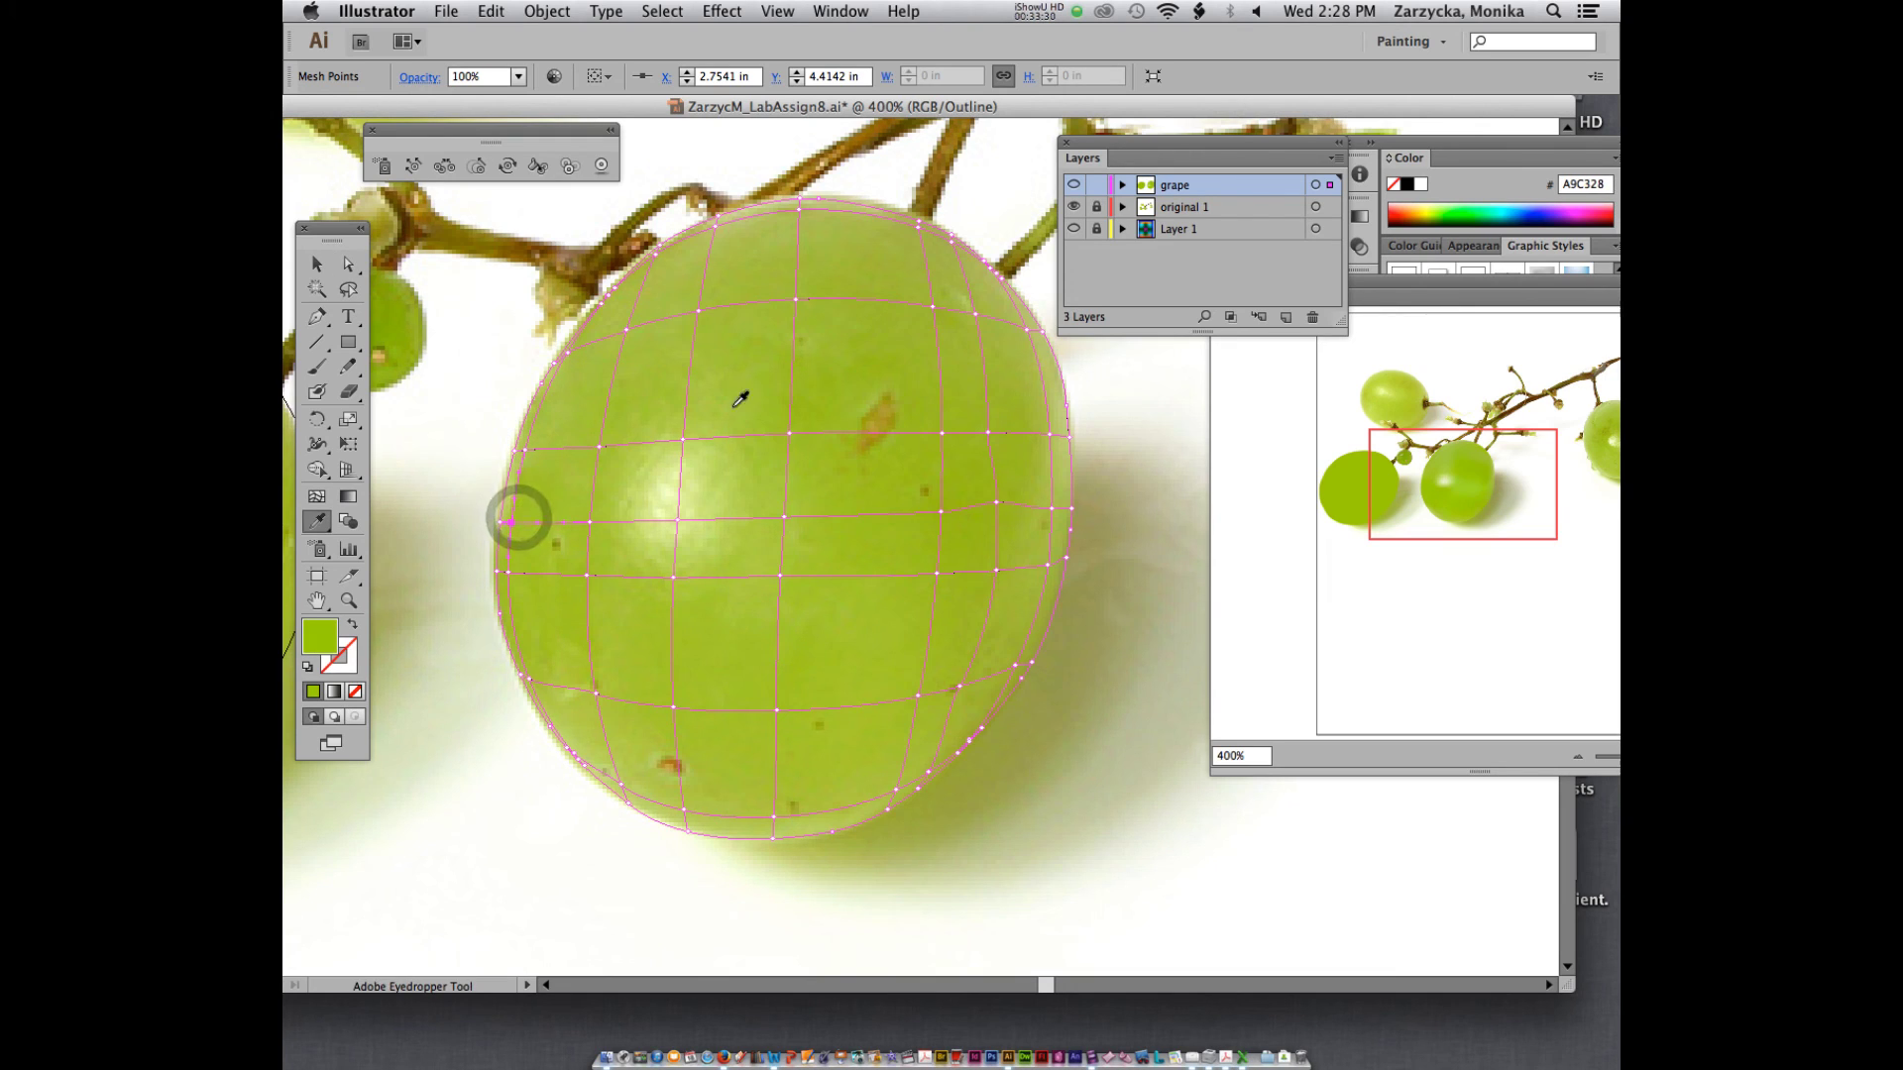
left_click(777, 11)
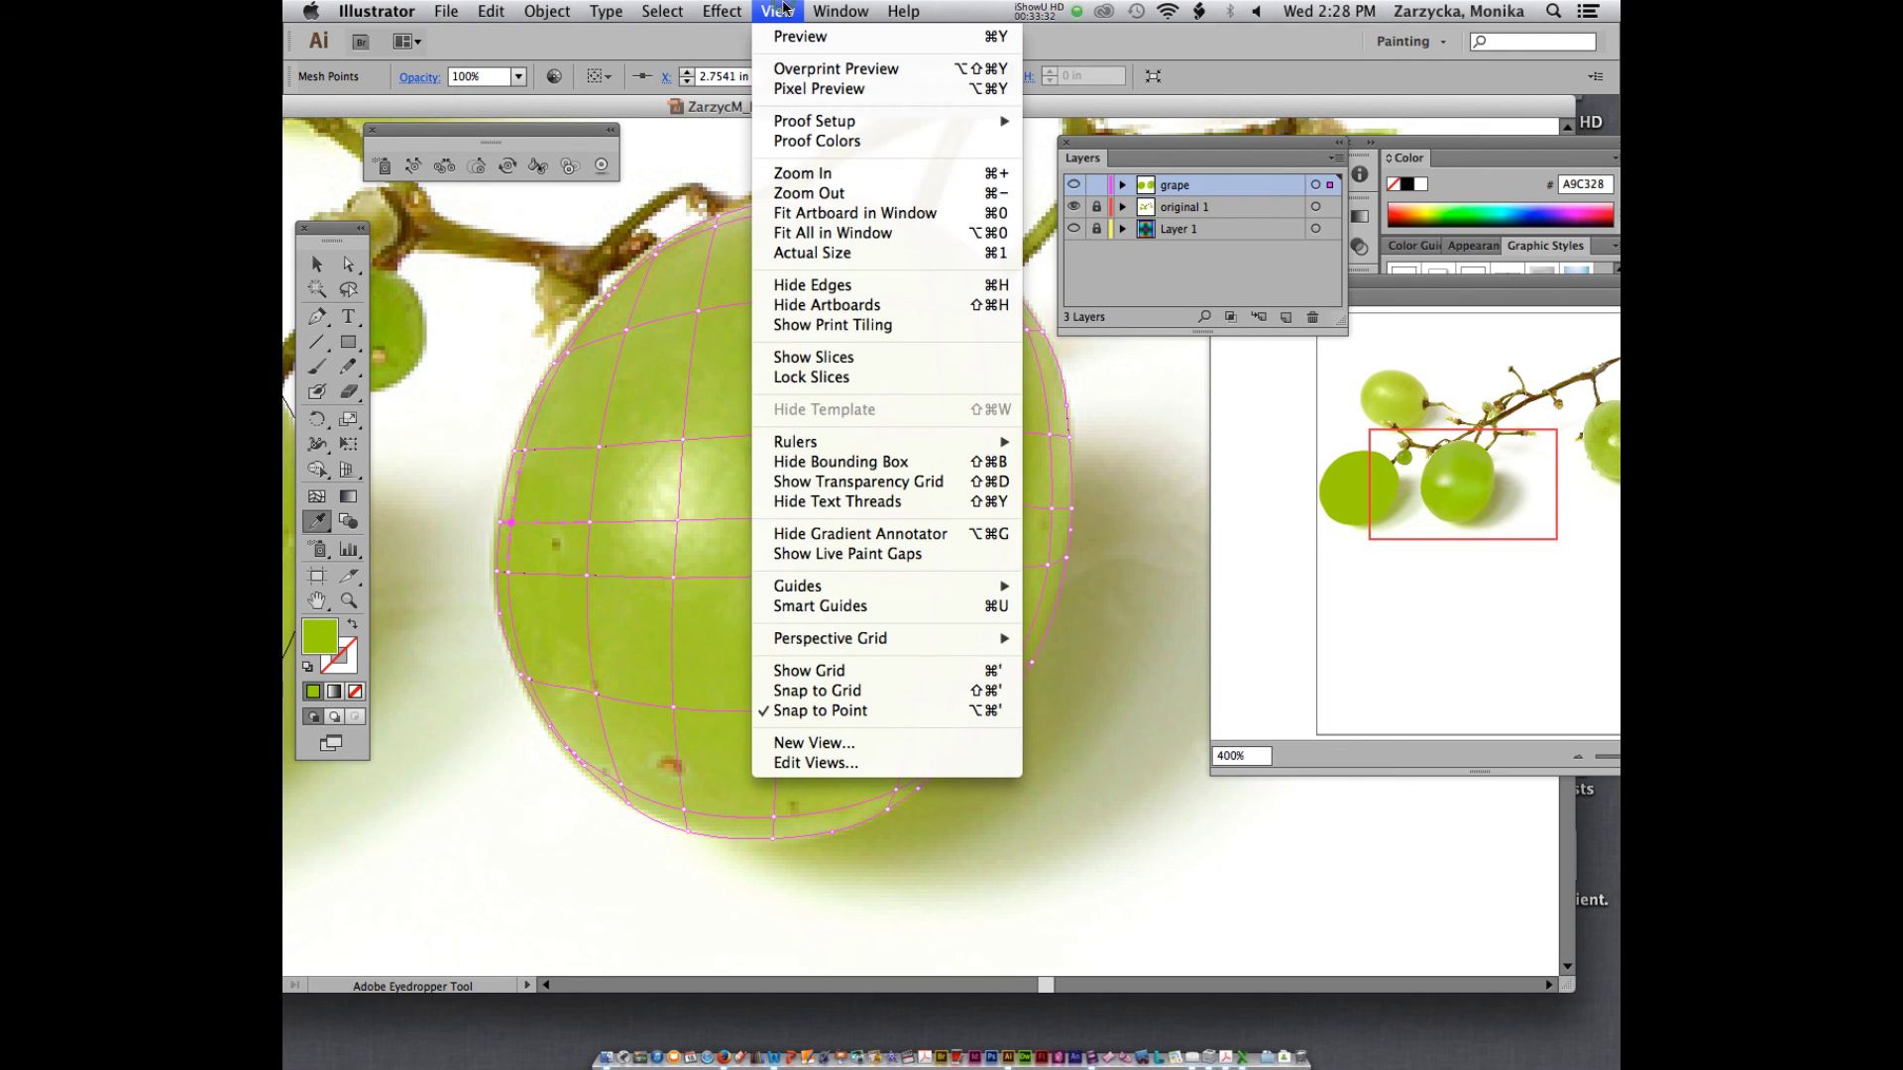
left_click(777, 11)
left_click(1048, 11)
left_click(1050, 77)
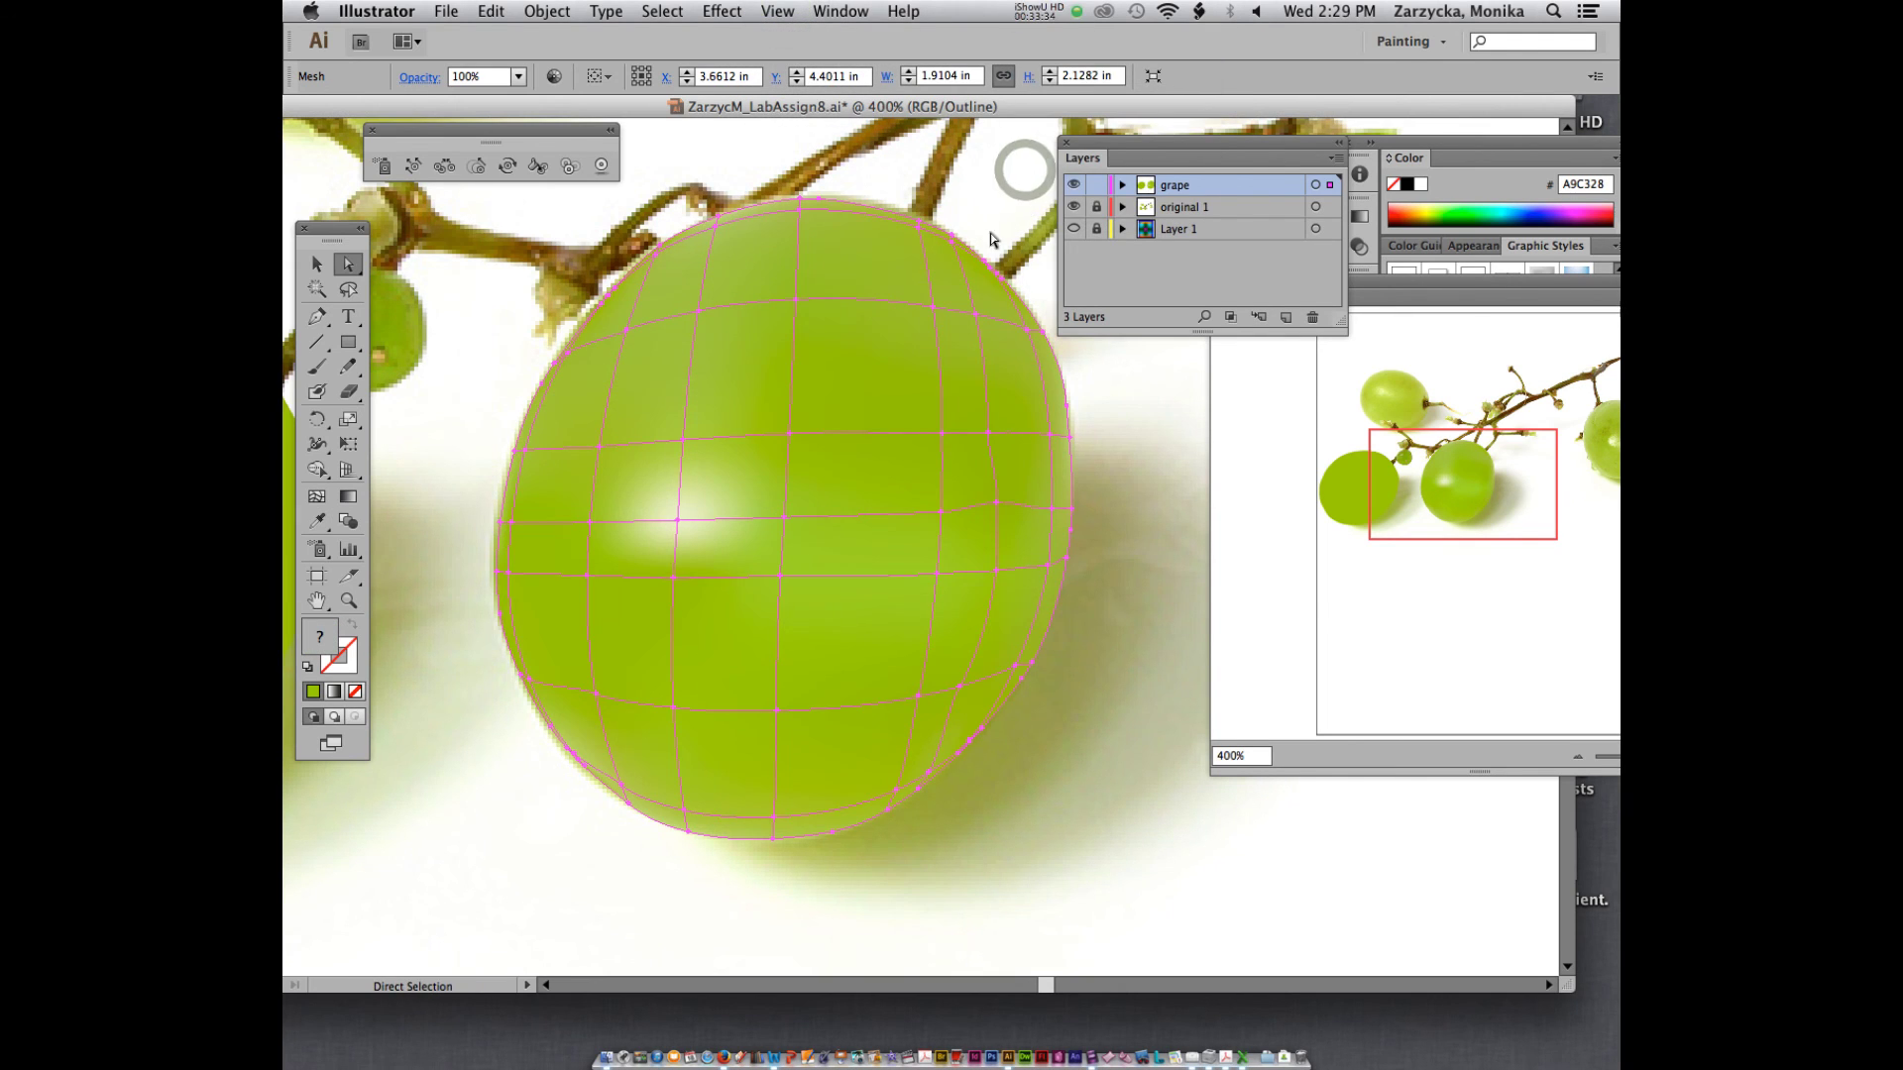
- Recolour the upper-right rim point at about X 4.32 in, Y 3.54 in with the green B0C23F sampled near the rim
left_click(986, 264)
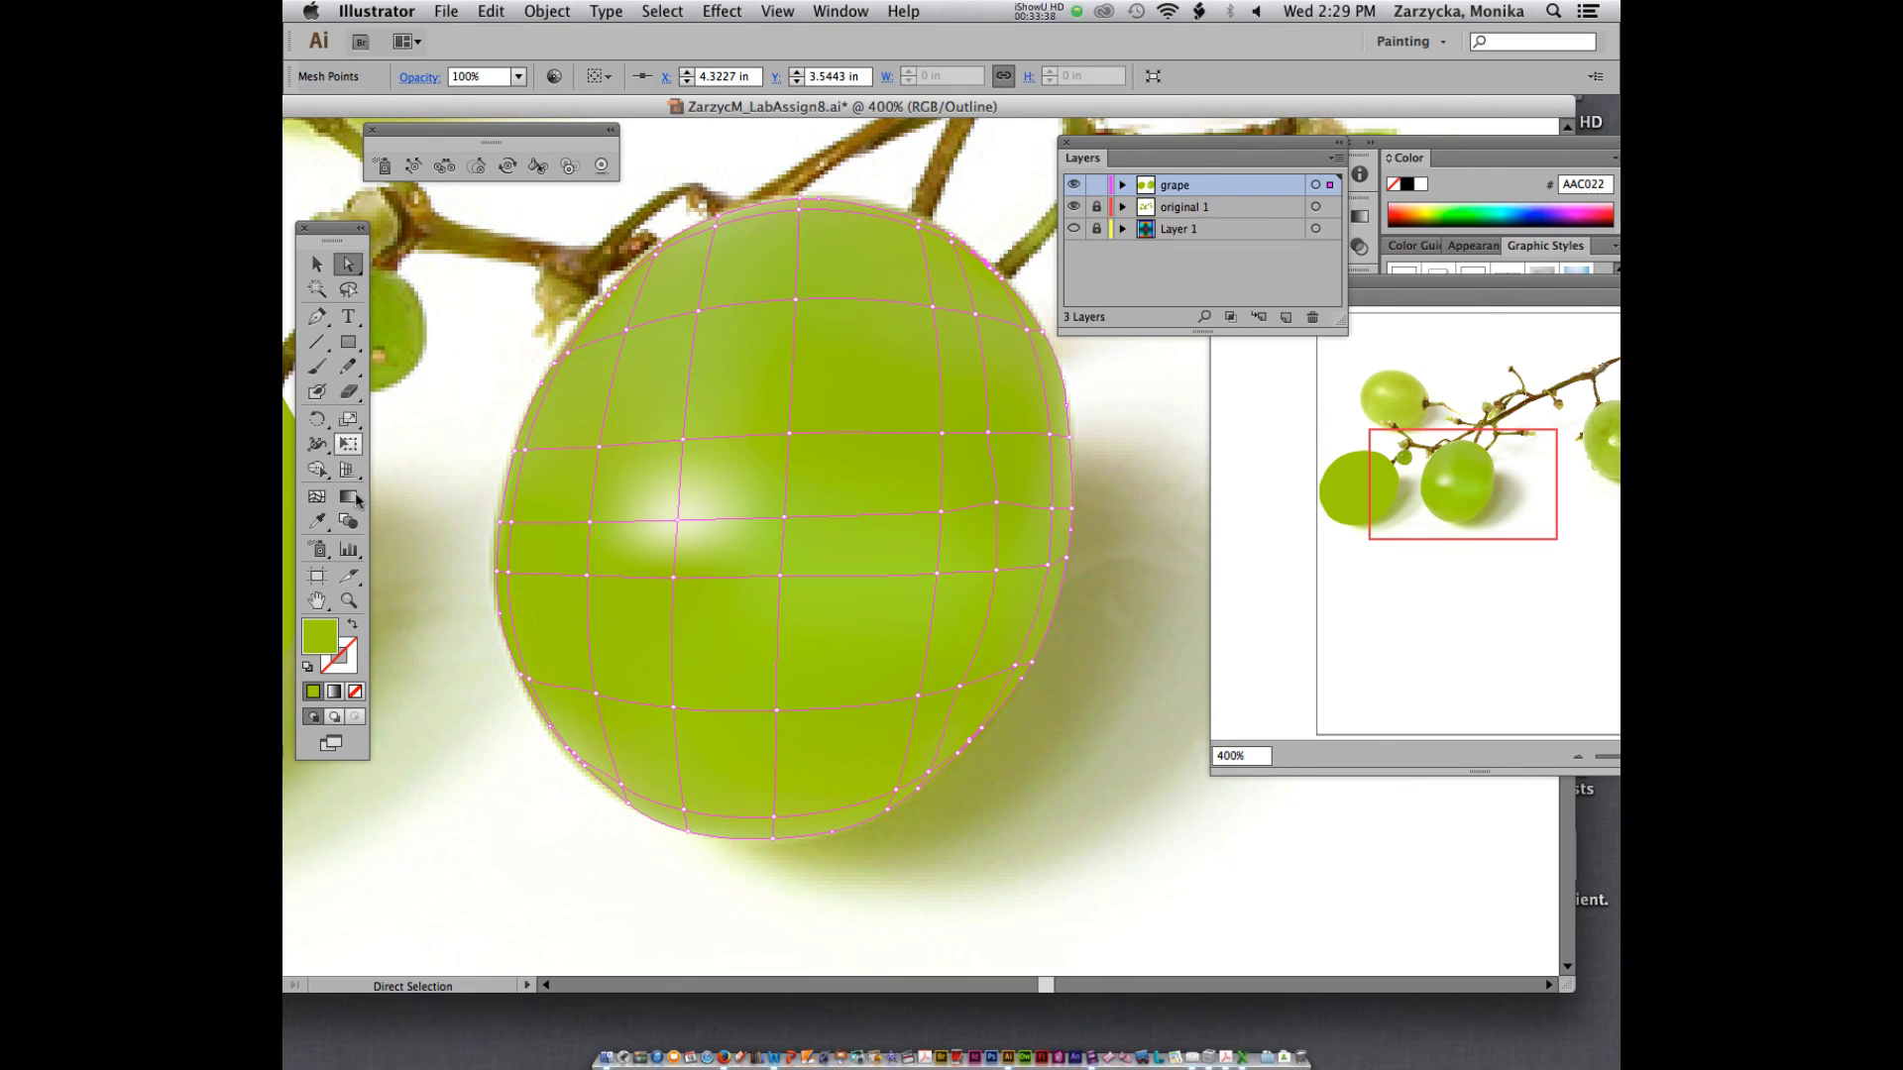
left_click(317, 521)
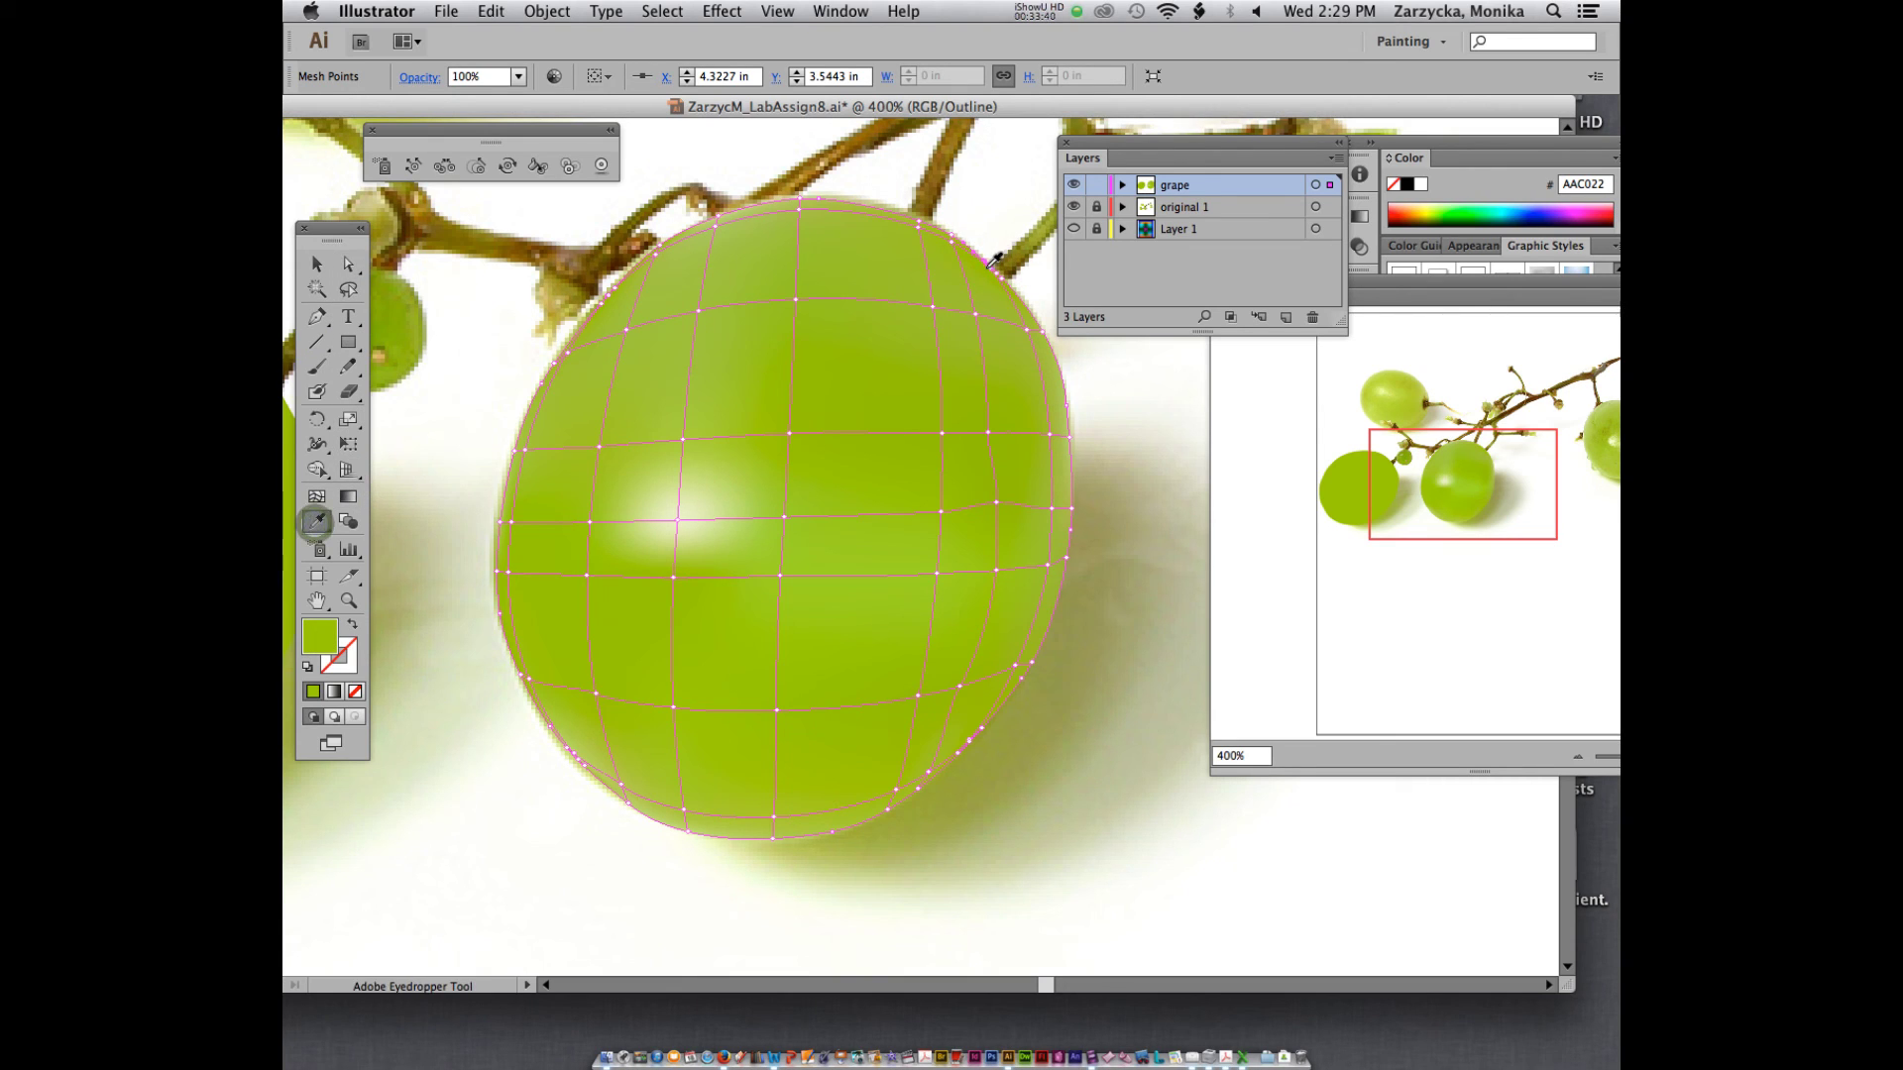
left_click(985, 270)
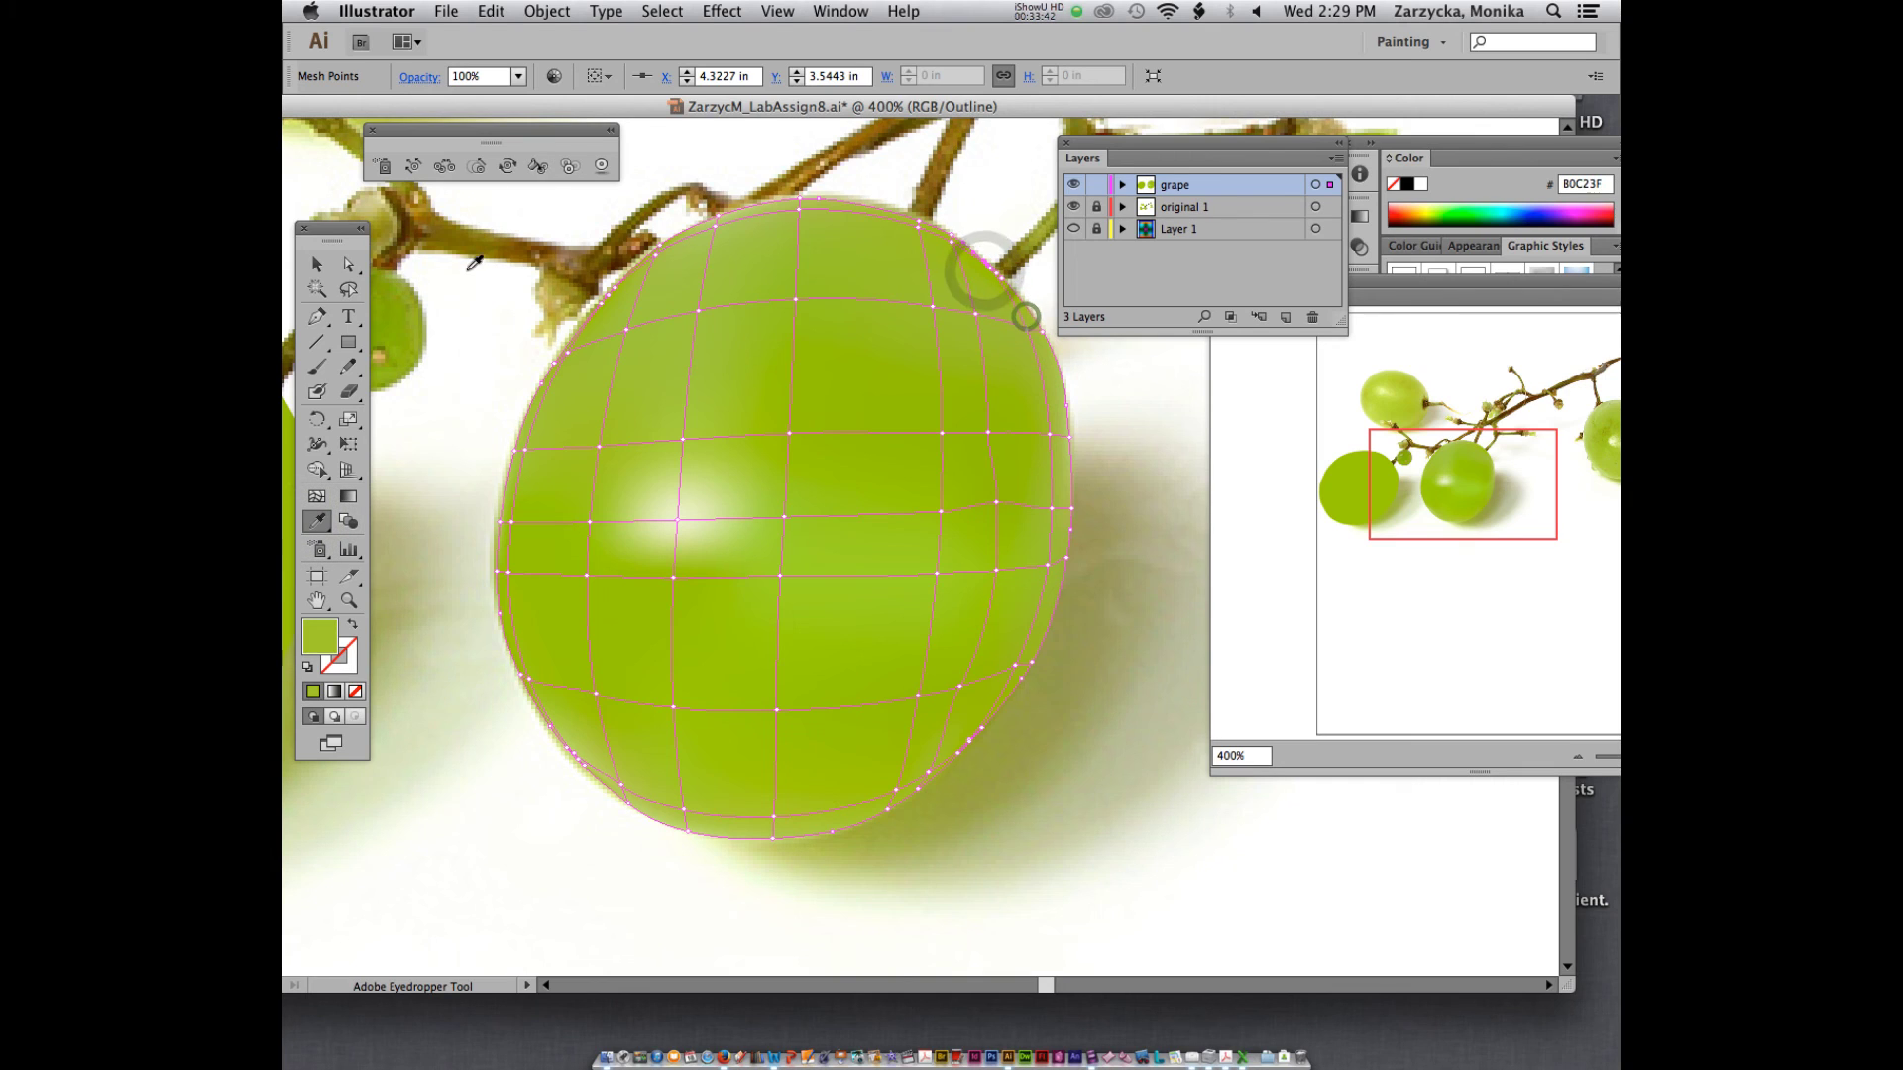
left_click(1025, 313)
left_click(347, 262)
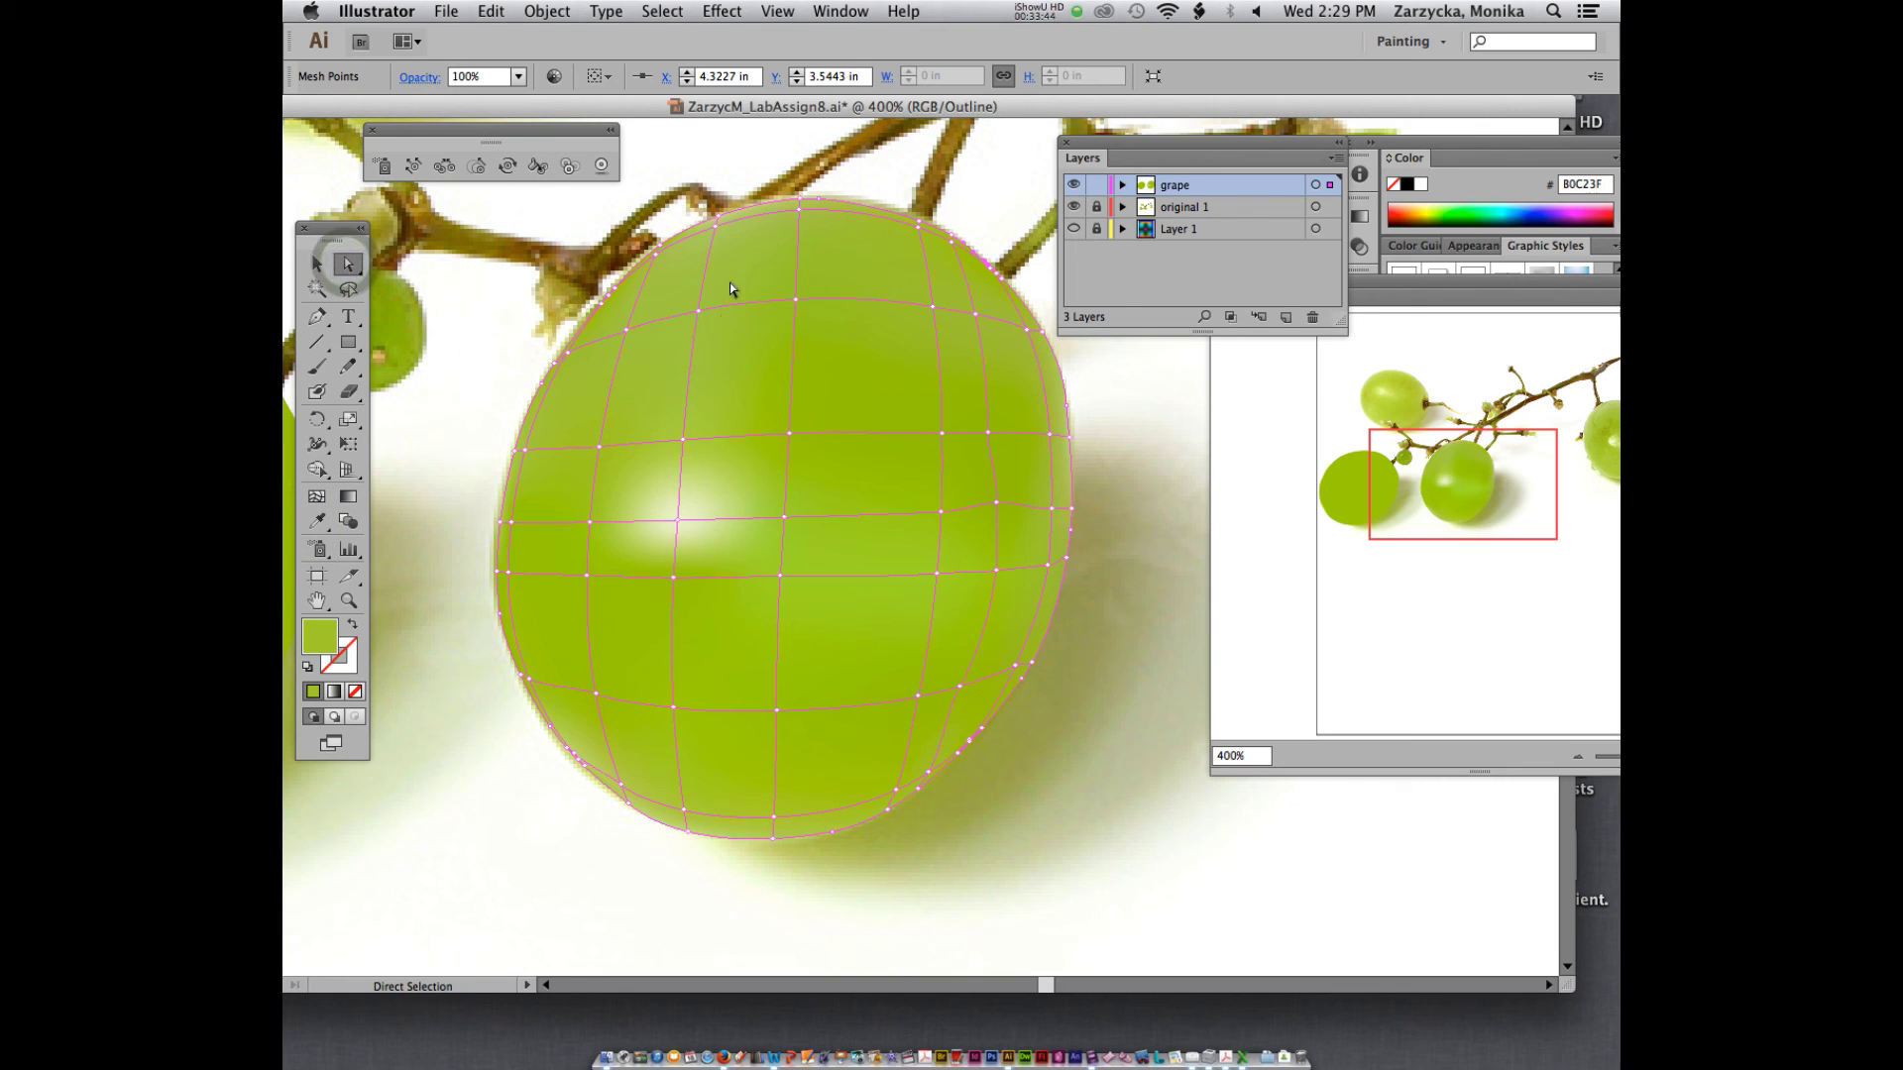
- Recolour the upper-left rim mesh point with the pale green B7C662 sampled near the grape's upper-left edge
left_click(612, 291)
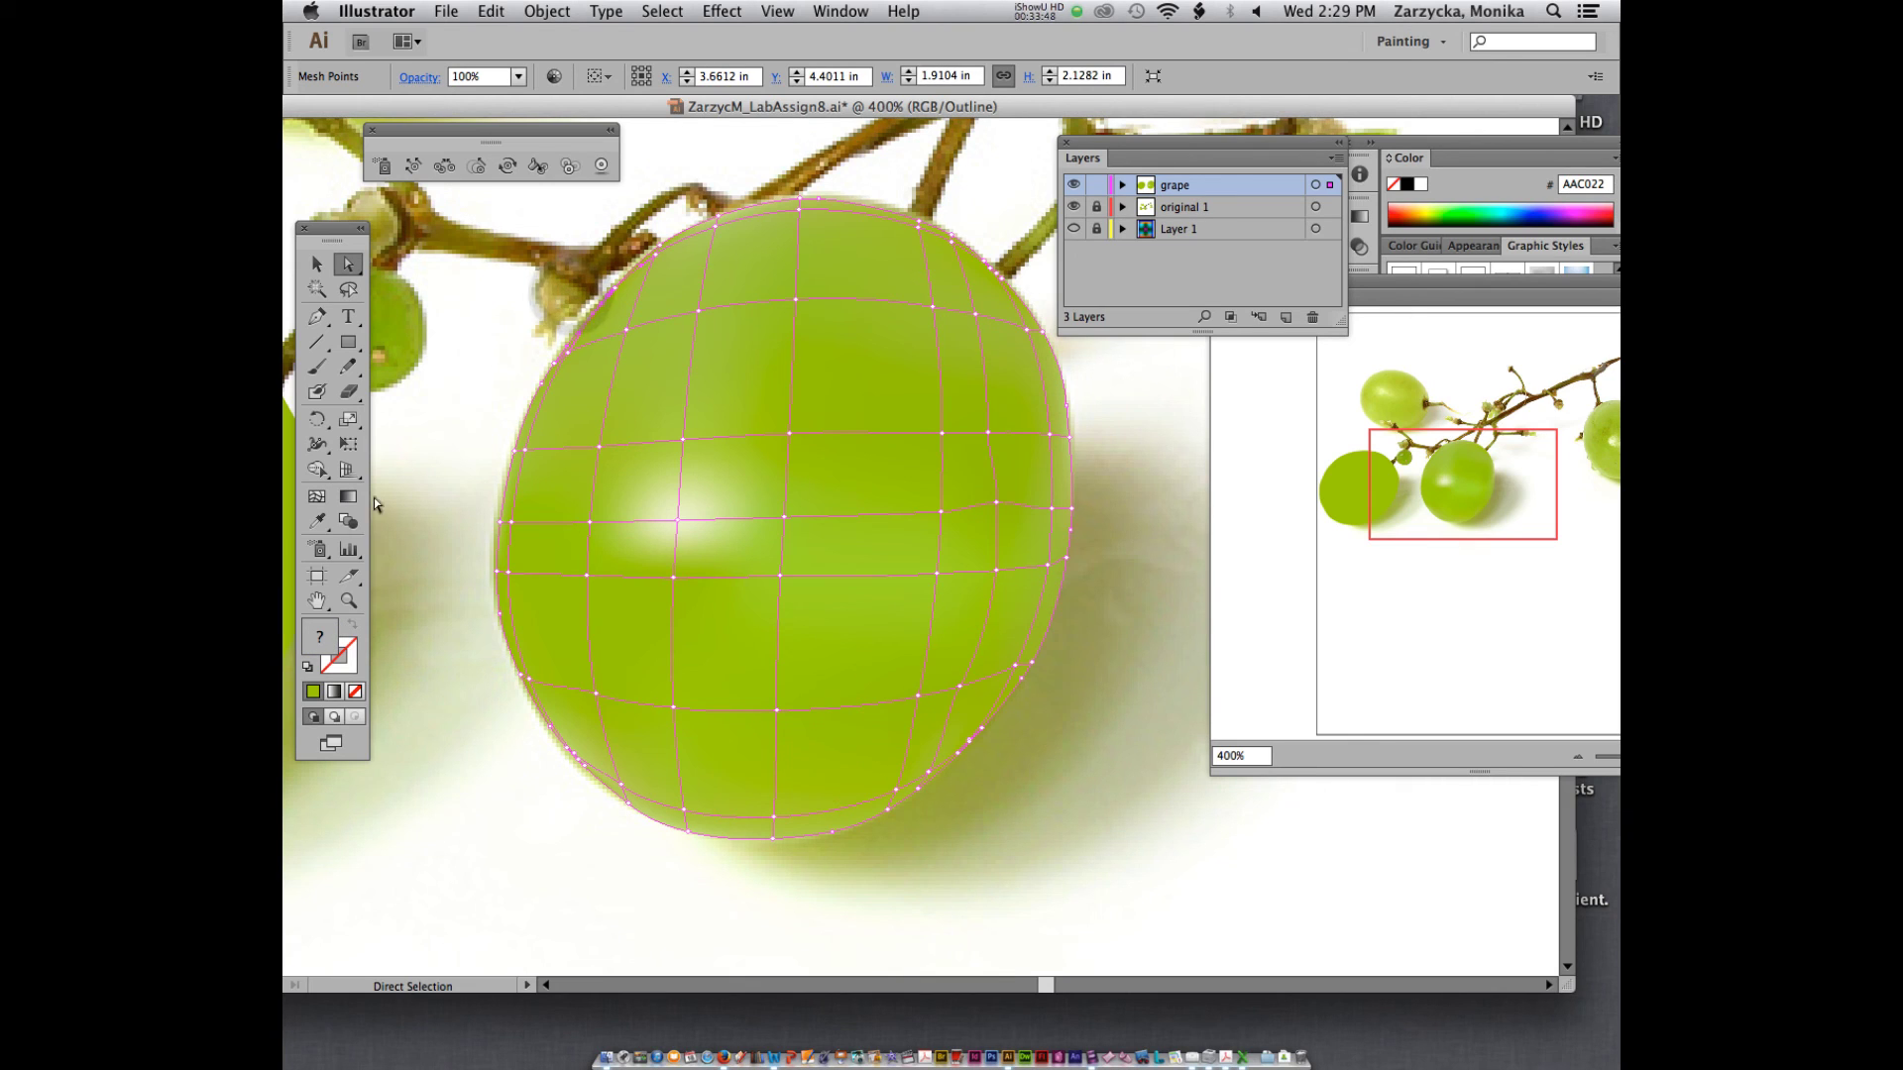
left_click(317, 520)
left_click(680, 238)
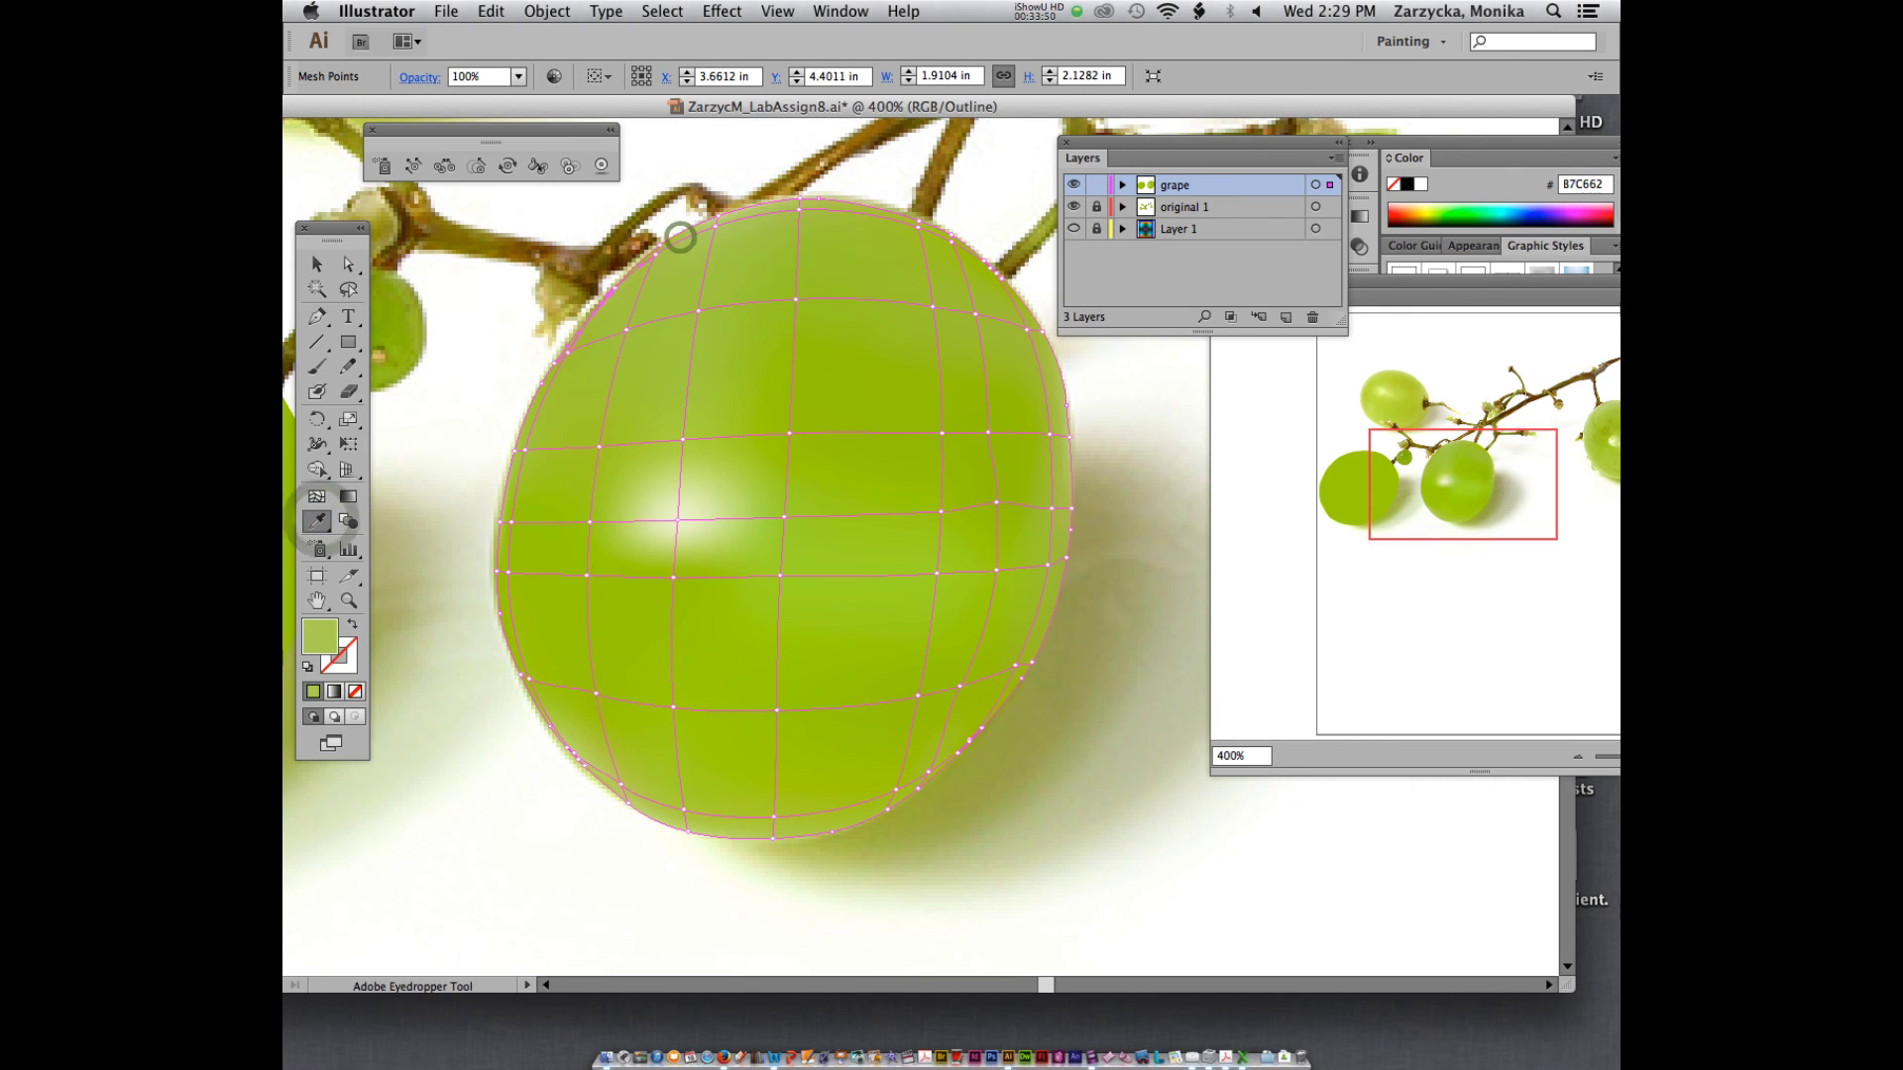
- Deselect the grape mesh and view the shaded grape without its mesh lines at 300% zoom
key("v")
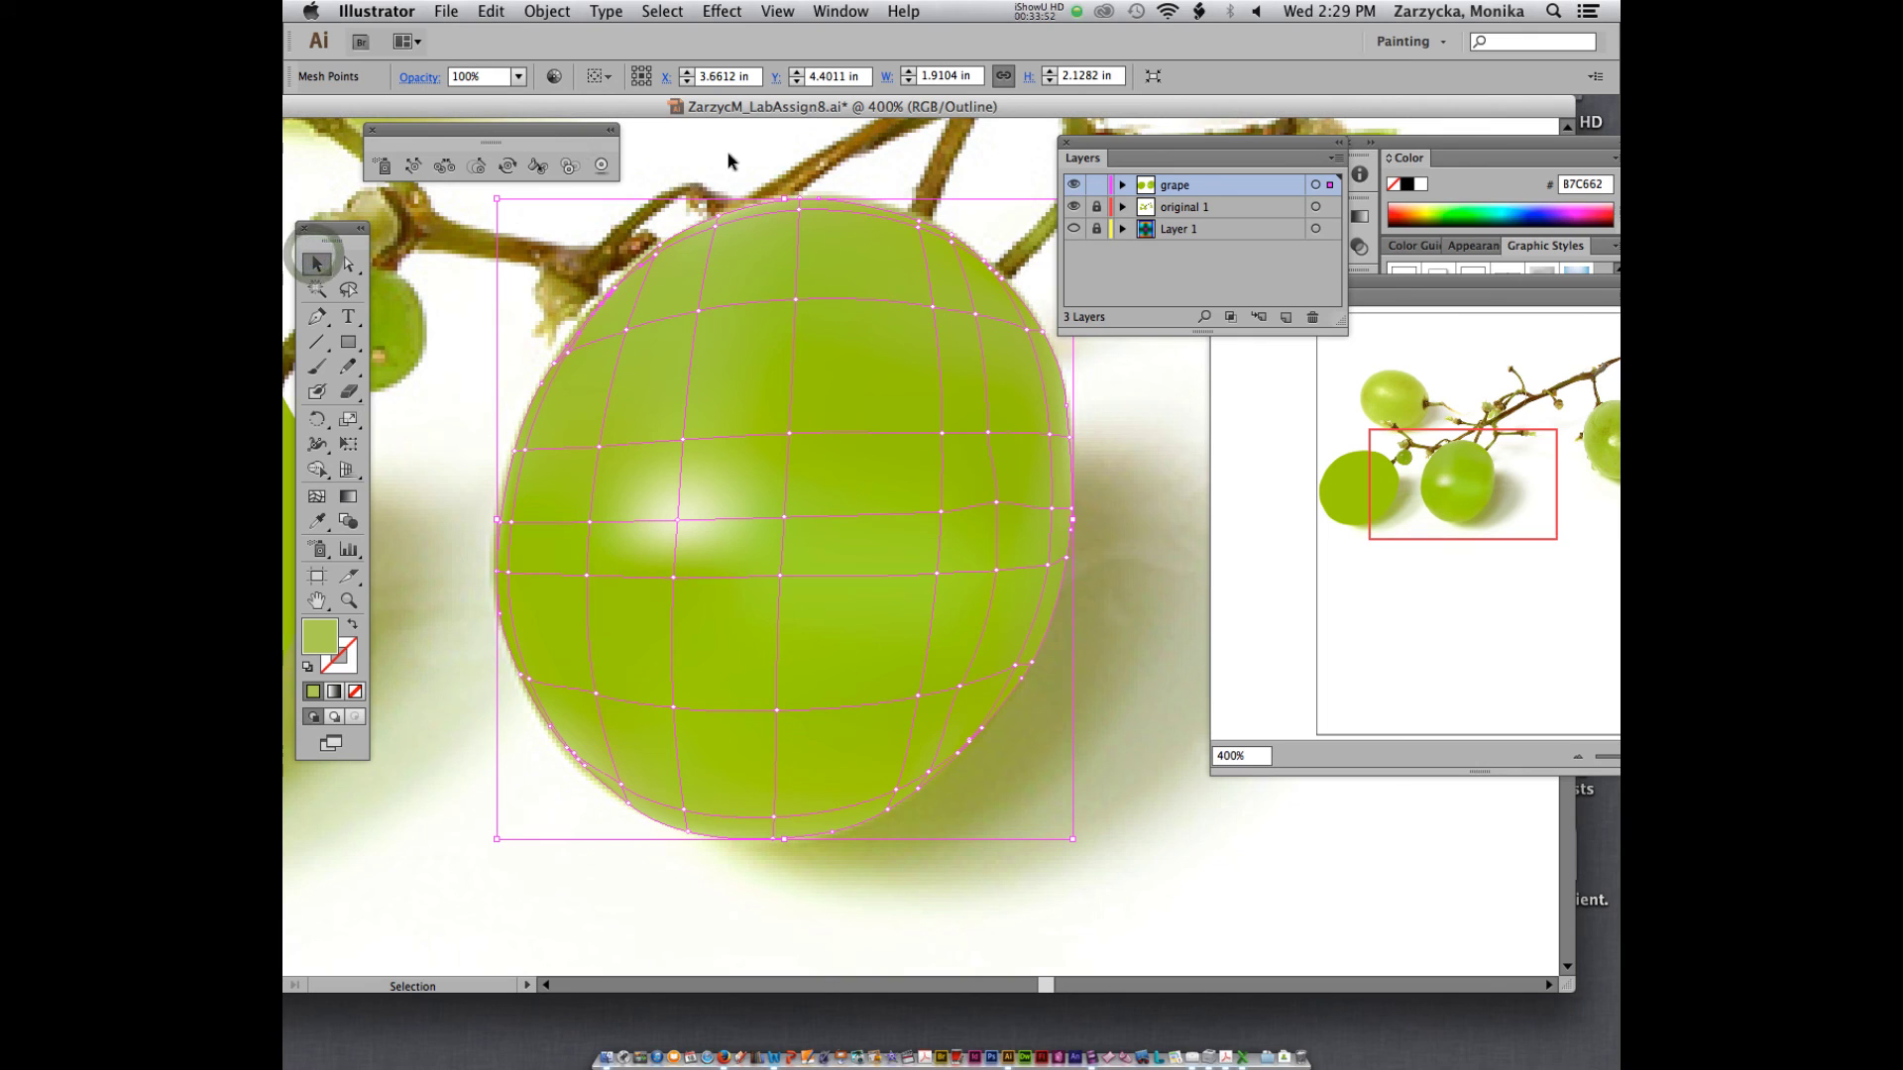
key("a")
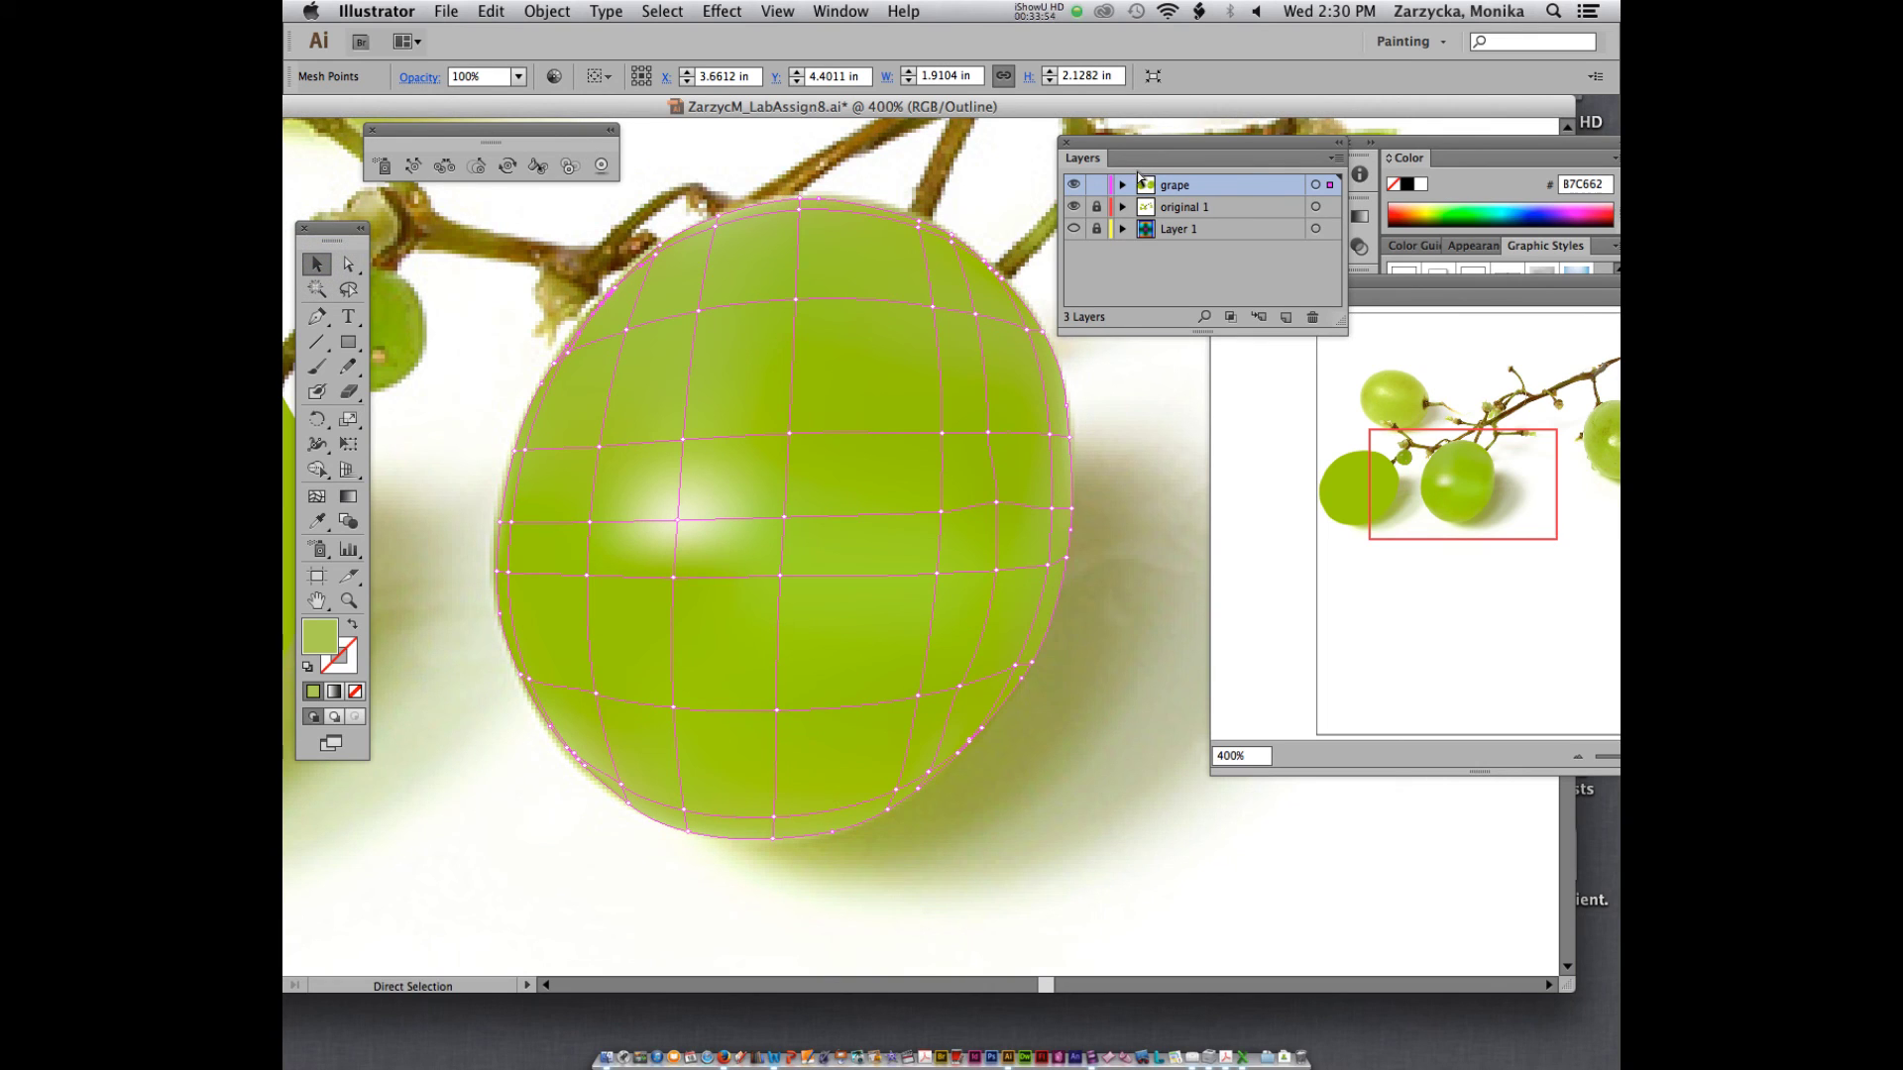
key("v")
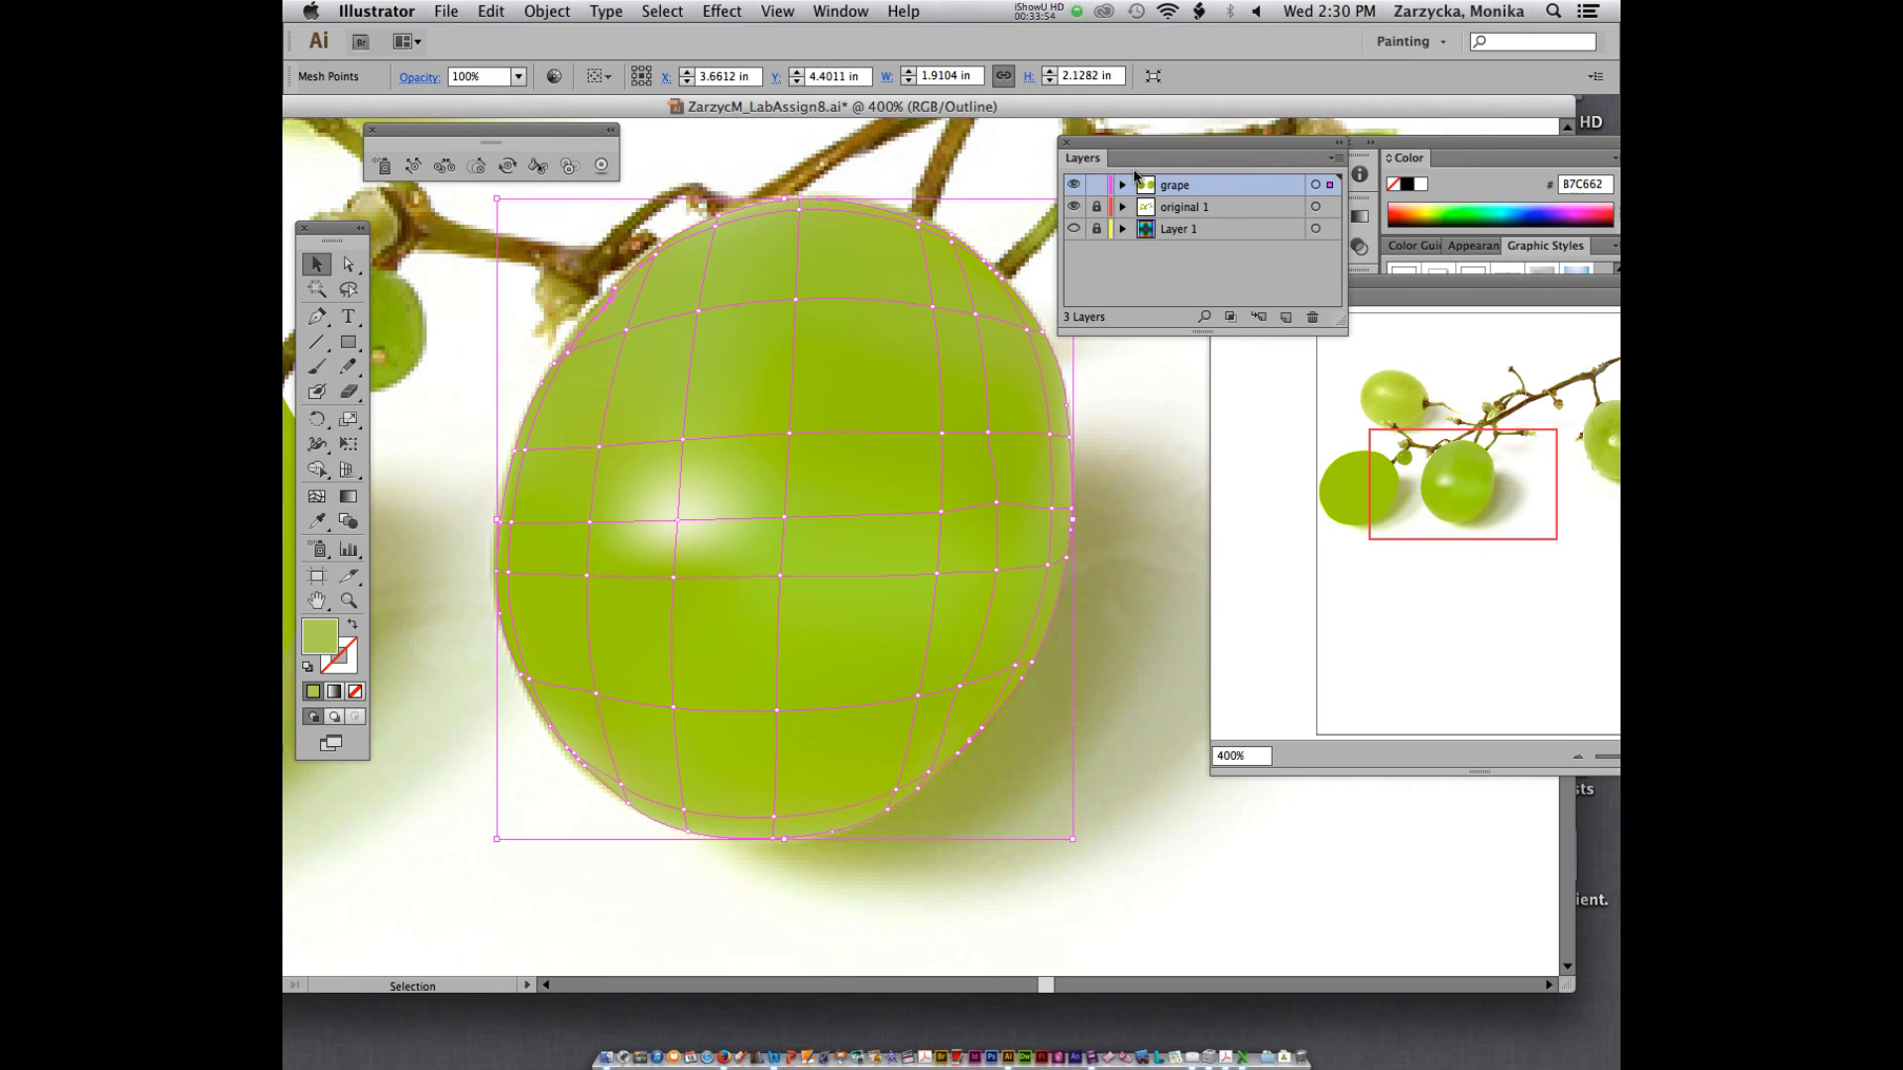
left_click(490, 11)
left_click(512, 38)
left_click(444, 296)
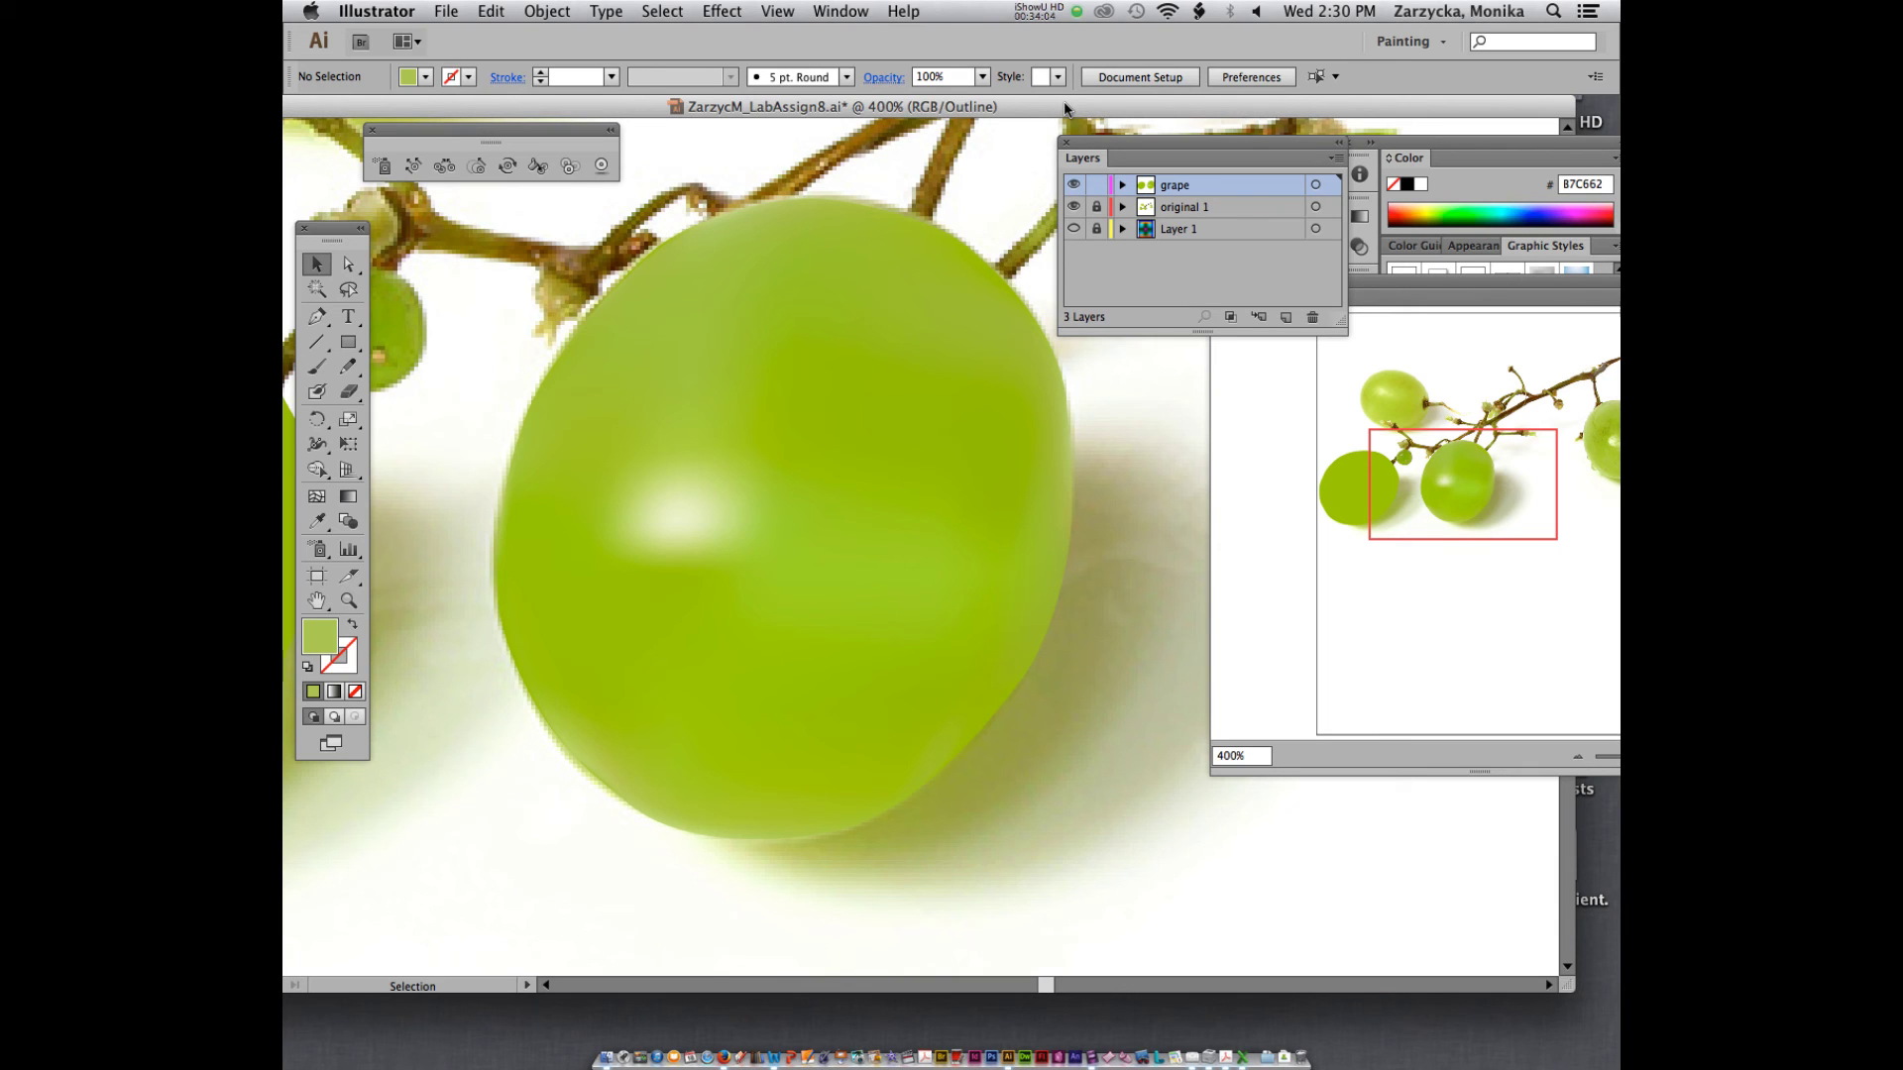
key("super+minus")
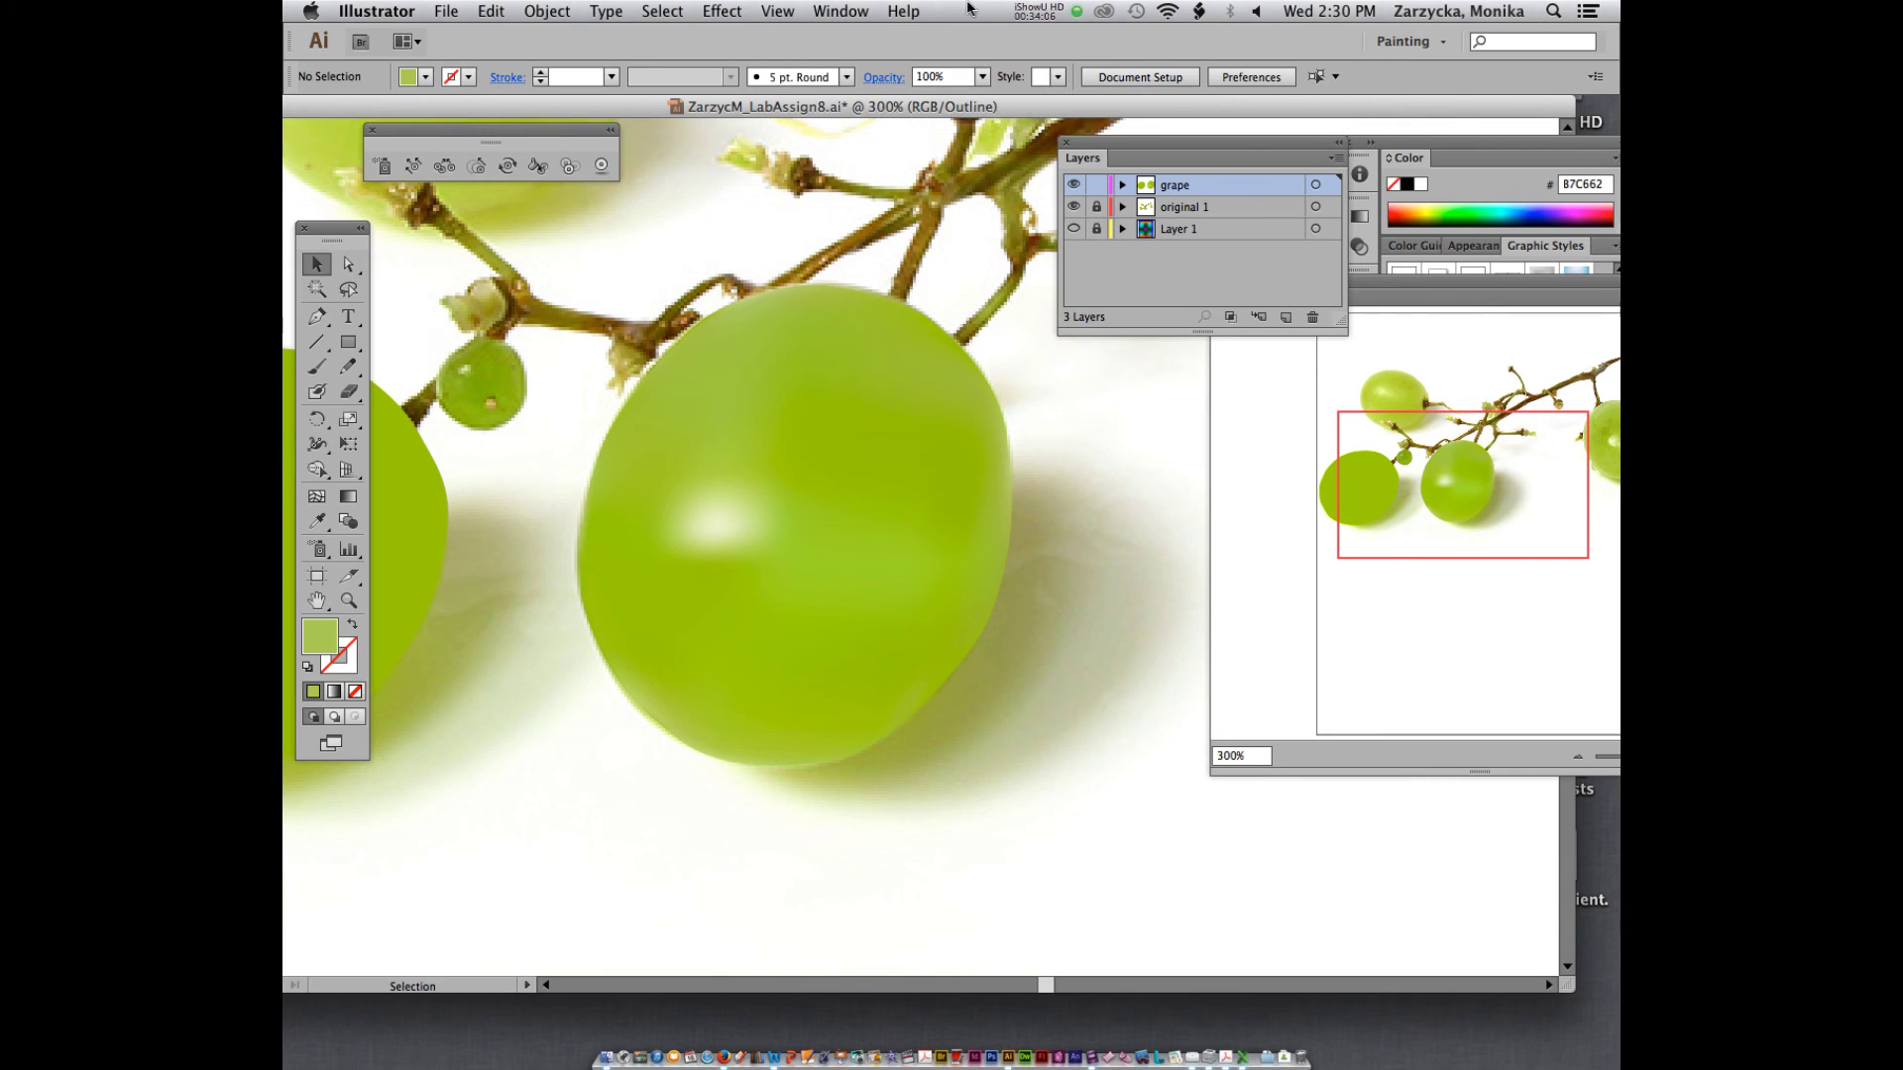
left_click(1036, 10)
left_click(1052, 72)
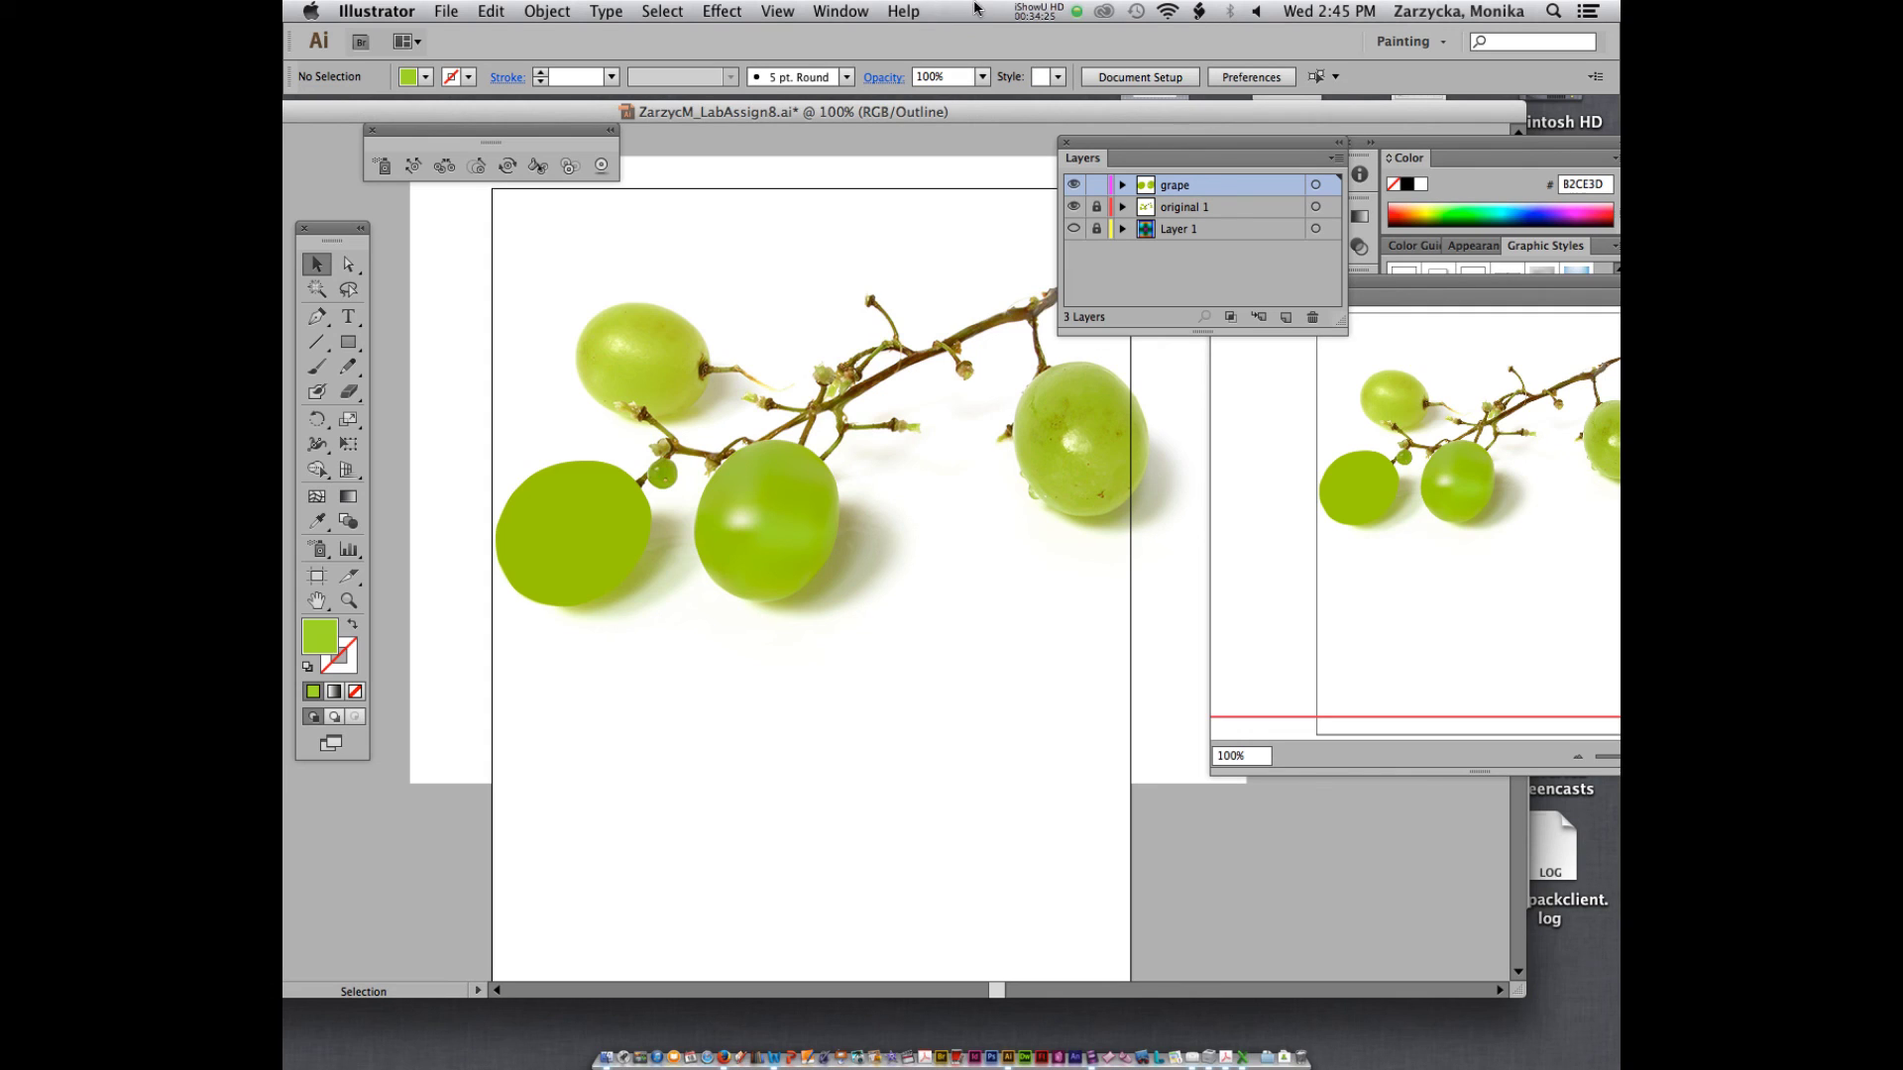
- Save the document and switch the artwork display from Outline to Preview mode
key("super+s")
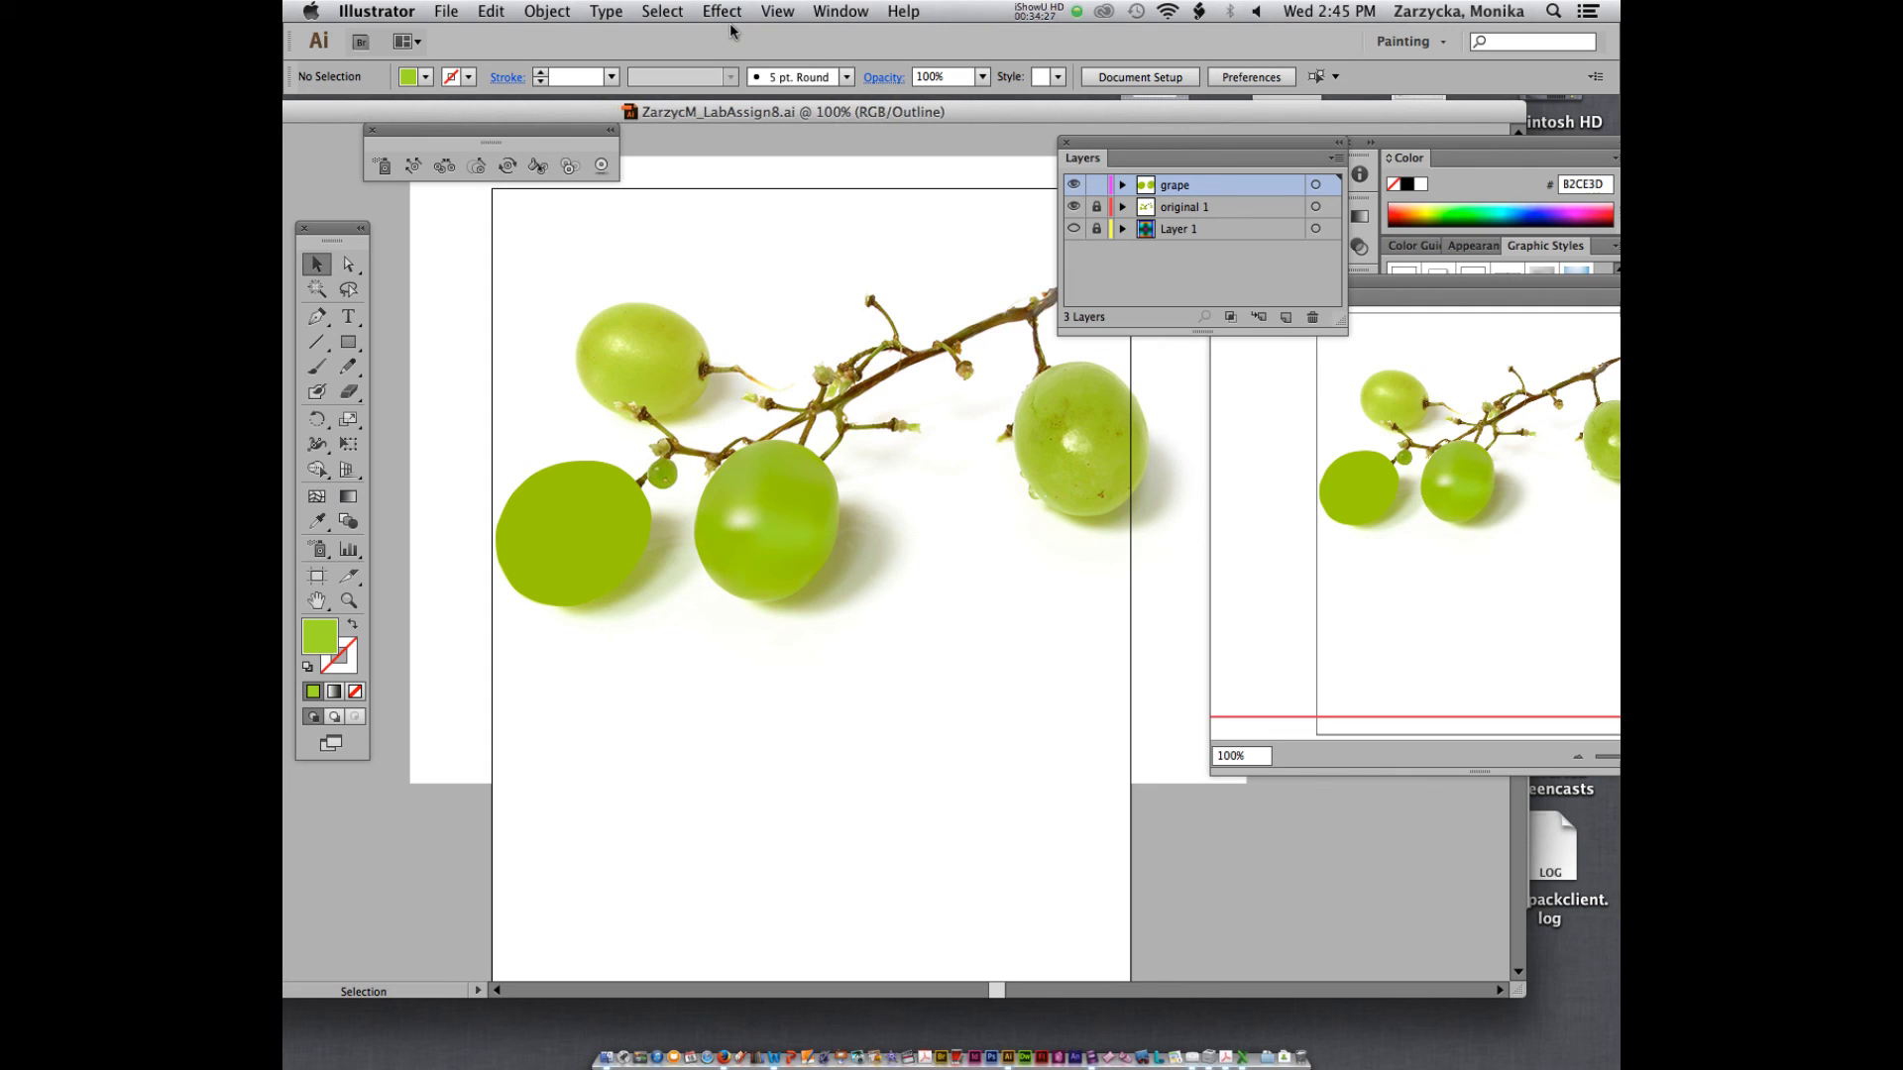
key("super+minus")
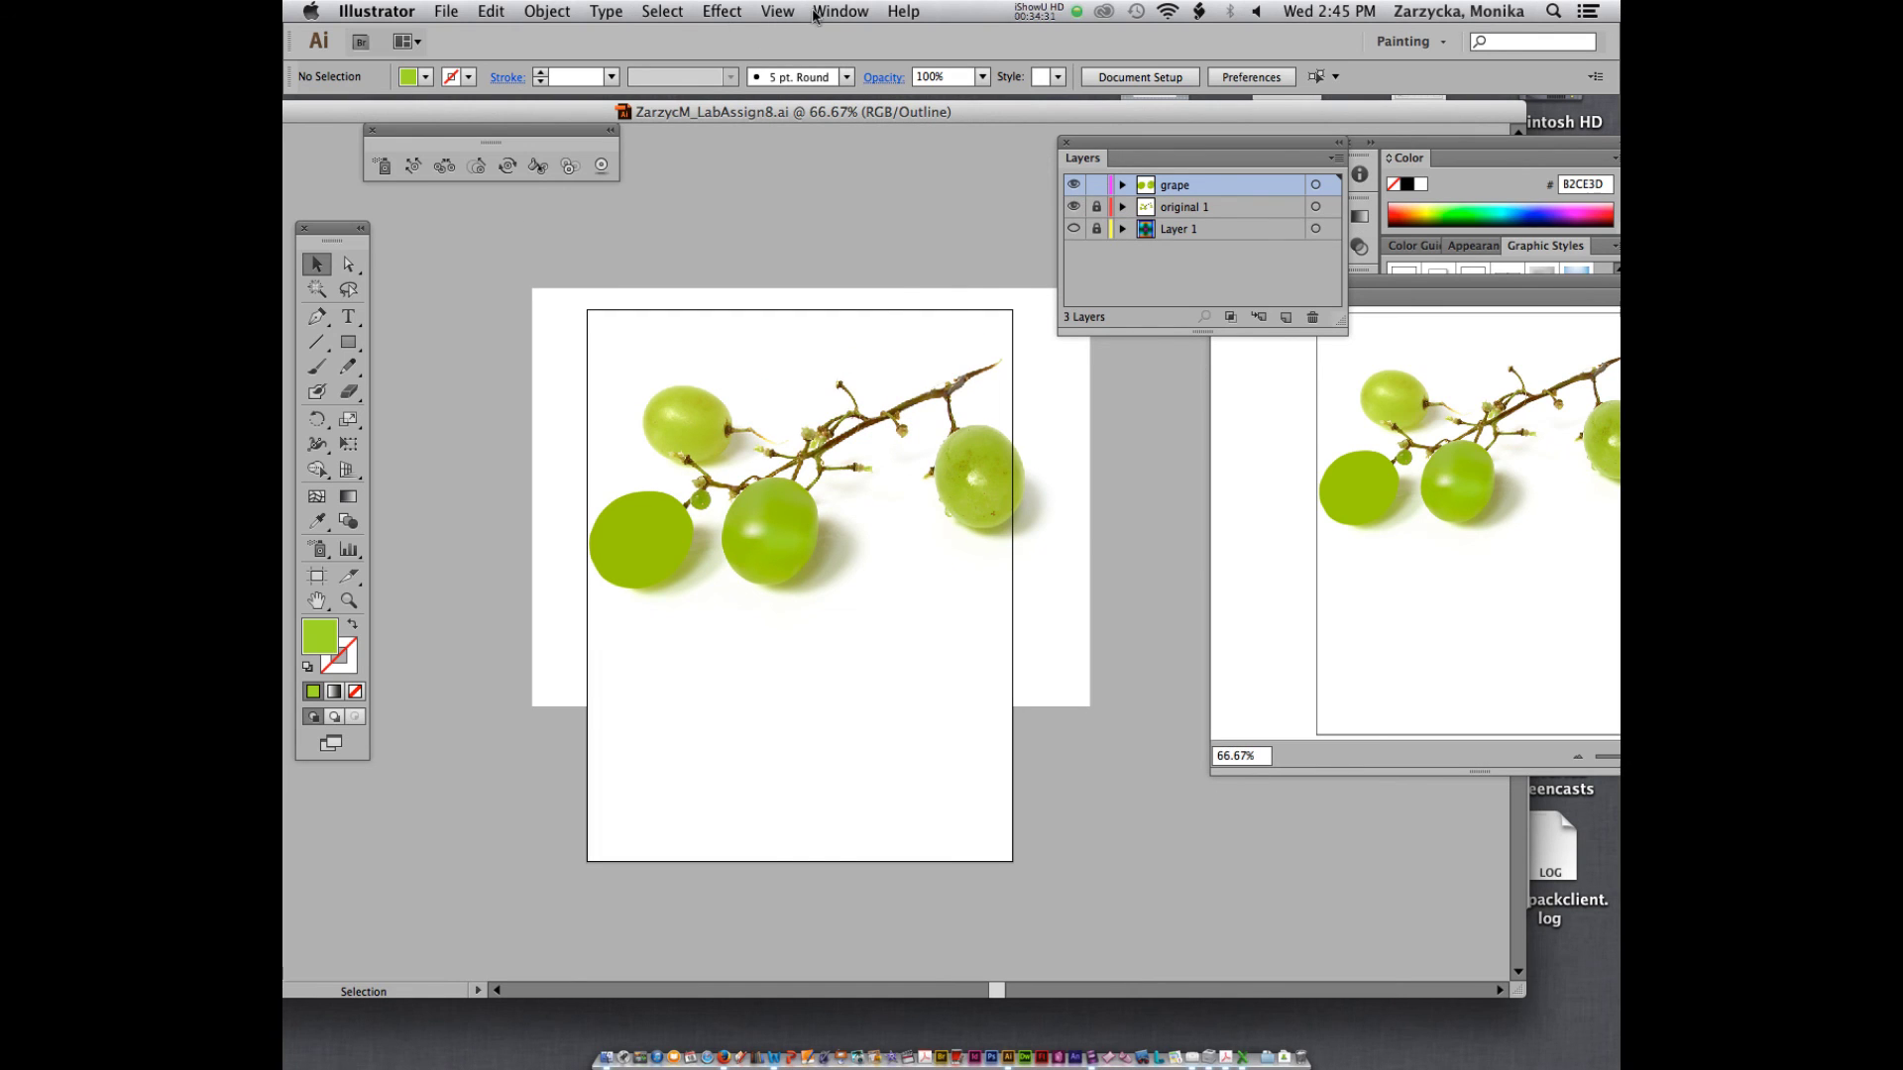
left_click(776, 11)
left_click(788, 36)
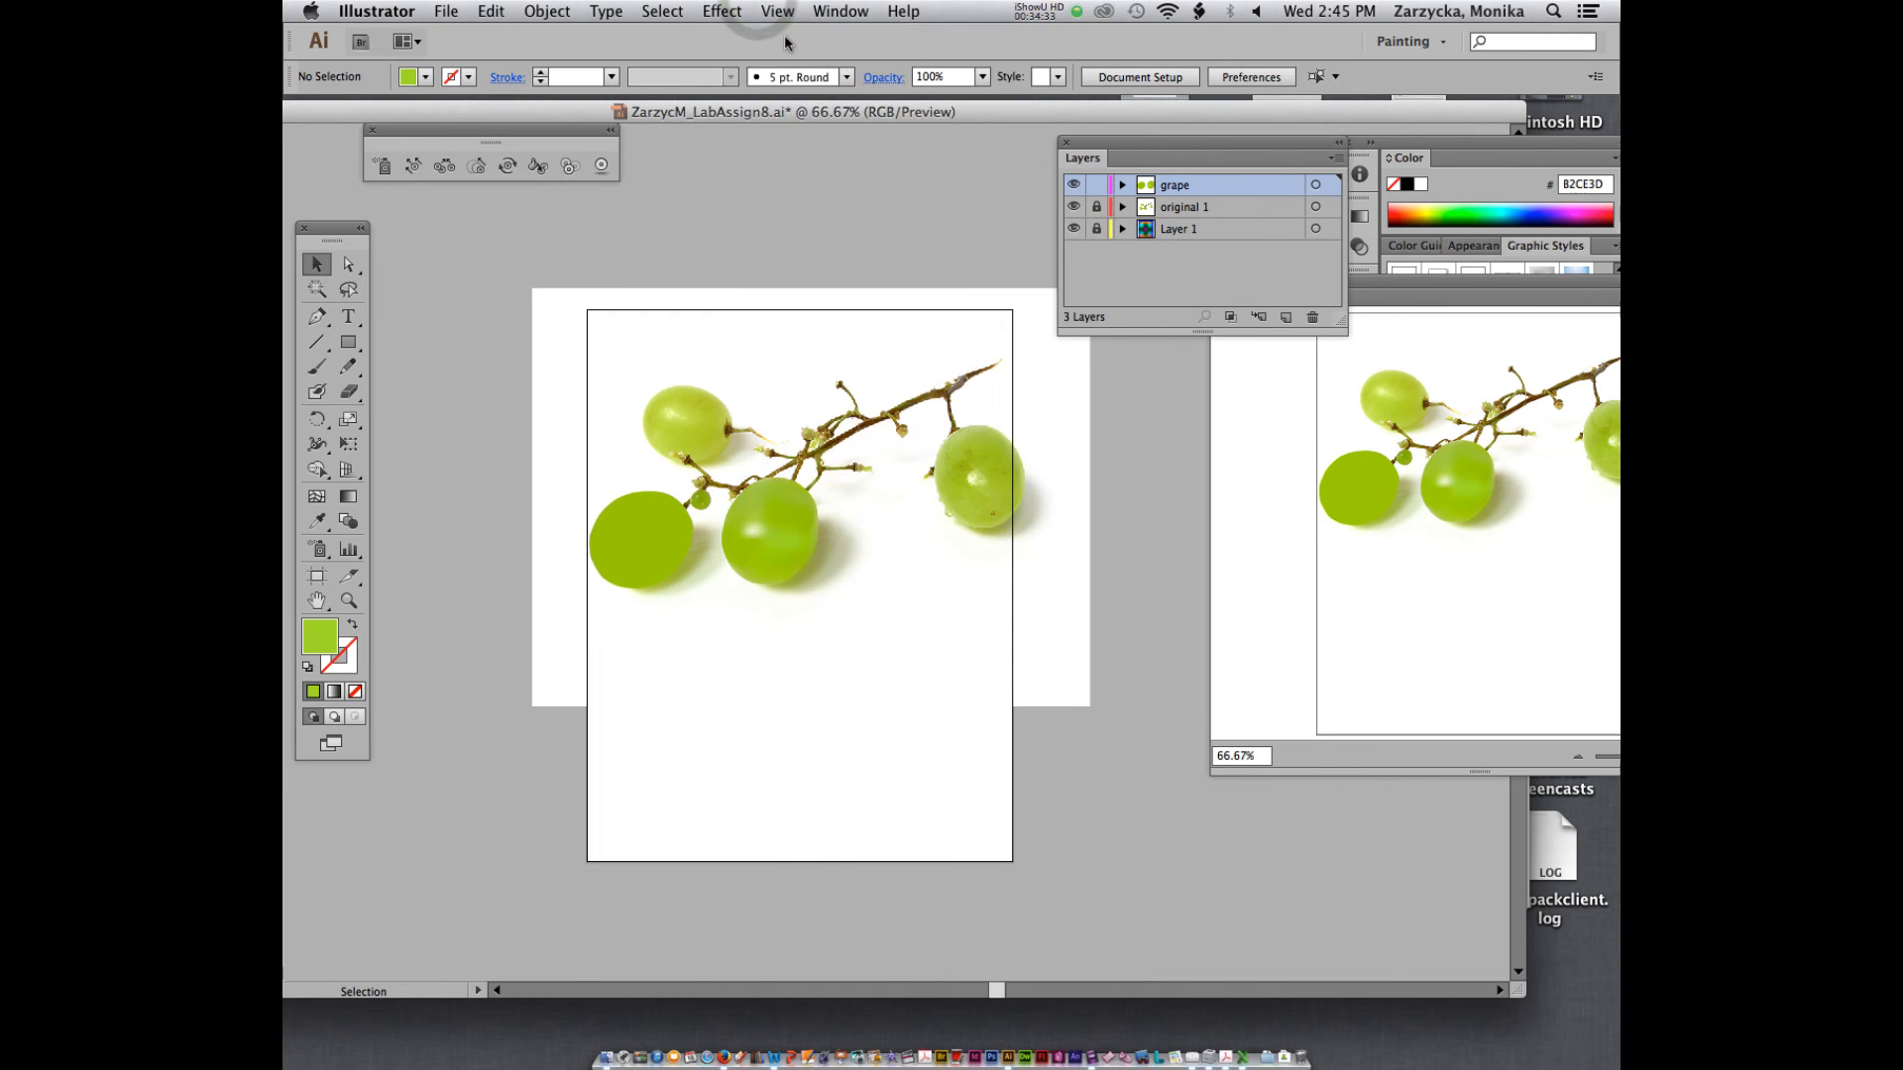